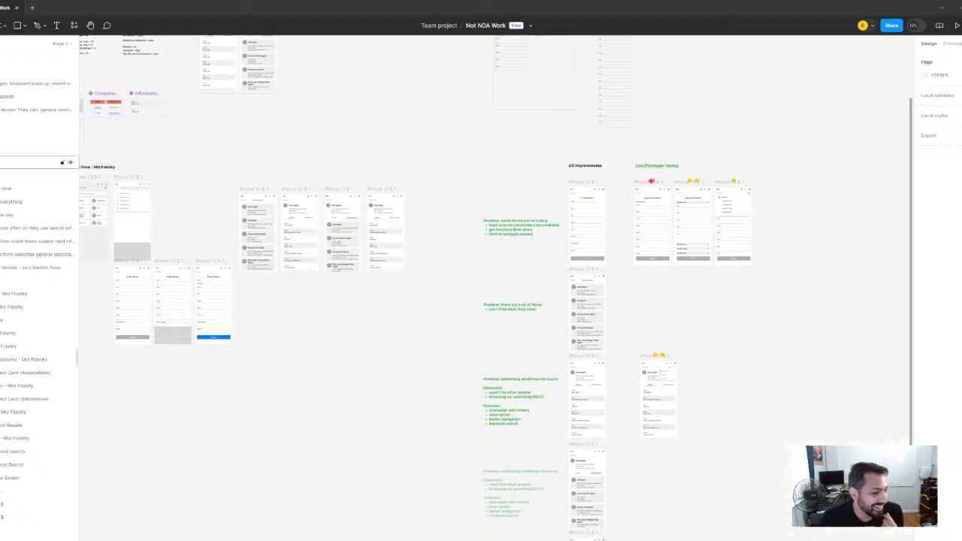
Look over the whole design board, including the UX Improvements problem notes, prototype testing screens and component area
{"action": "scroll", "coordinate": [483, 233], "scroll_direction": "down", "scroll_amount": 8}
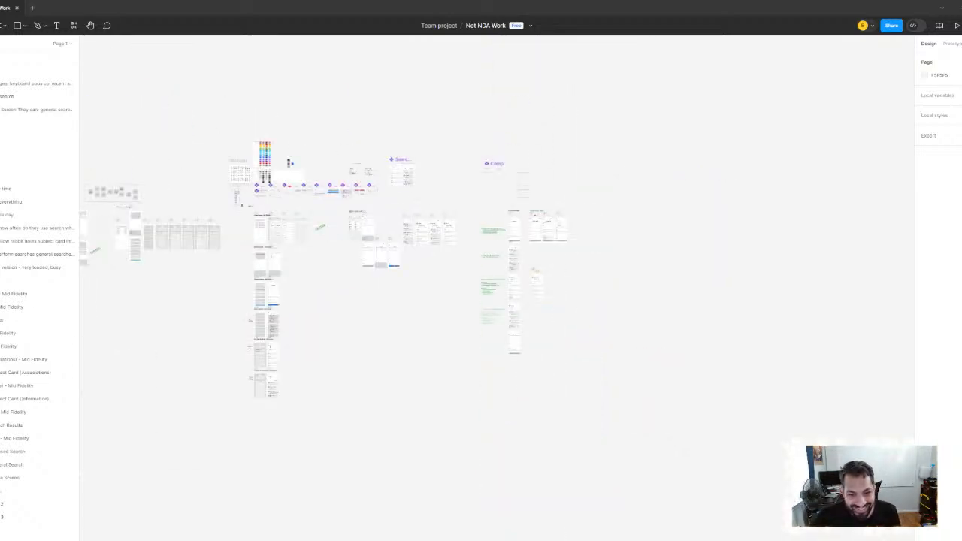
{"action": "scroll", "coordinate": [437, 213], "scroll_direction": "up", "scroll_amount": 4}
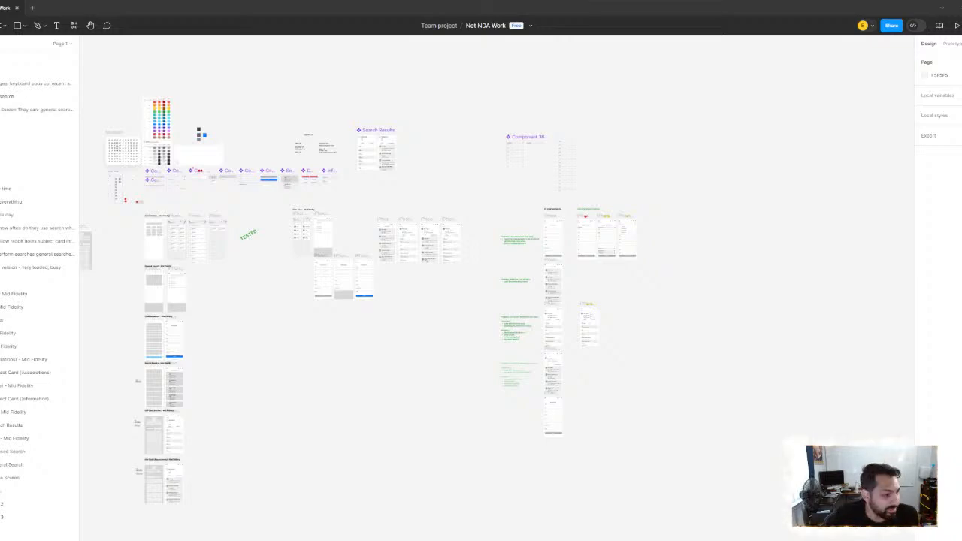
{"action": "scroll", "coordinate": [520, 333], "scroll_direction": "up", "scroll_amount": 6}
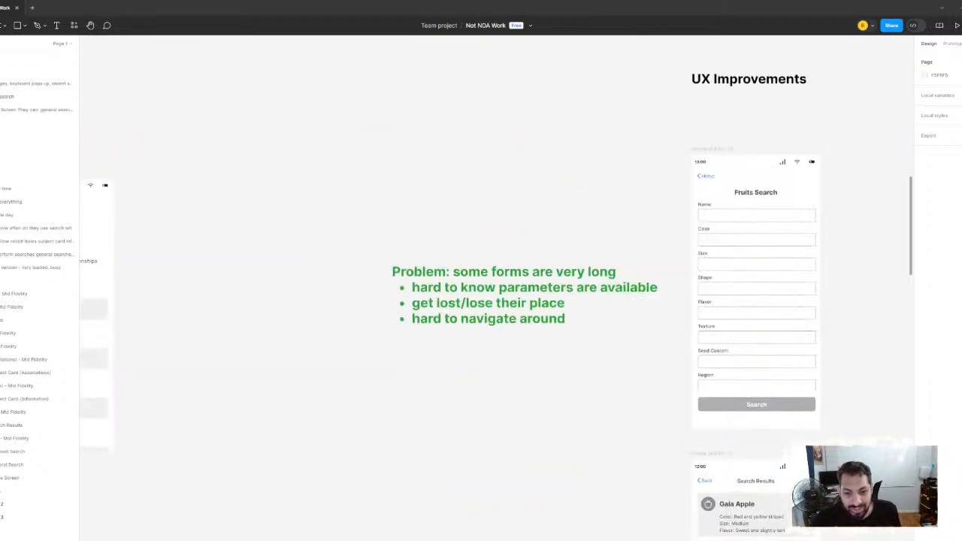
{"action": "scroll", "coordinate": [387, 183], "scroll_direction": "down", "scroll_amount": 5}
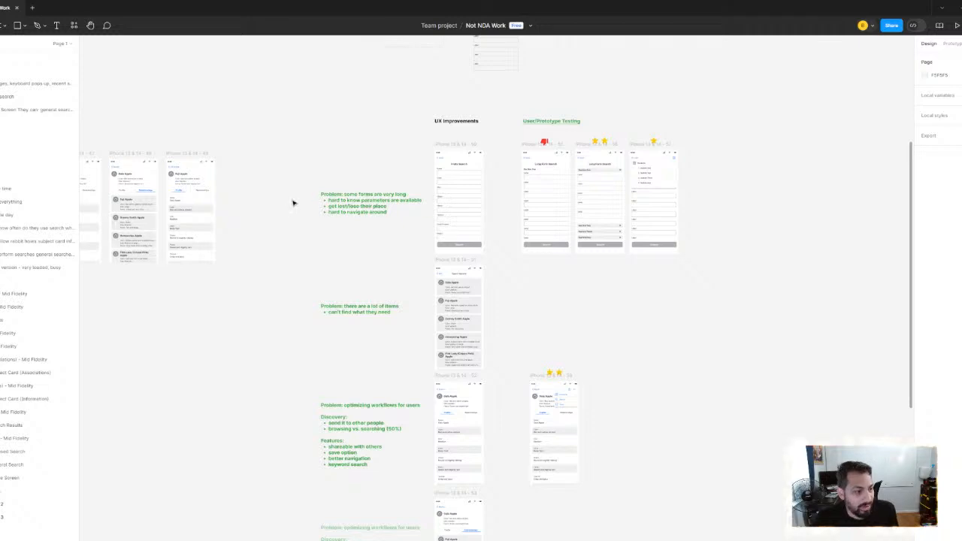
{"action": "scroll", "coordinate": [293, 200], "scroll_direction": "down", "scroll_amount": 3}
{"action": "scroll", "coordinate": [293, 196], "scroll_direction": "left", "scroll_amount": 6}
{"action": "scroll", "coordinate": [354, 214], "scroll_direction": "up", "scroll_amount": 2}
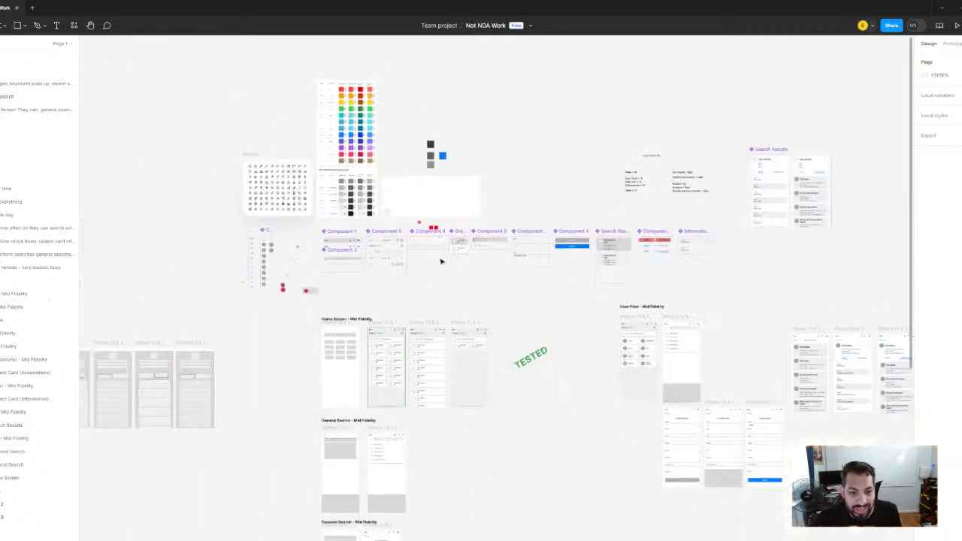
{"action": "scroll", "coordinate": [481, 256], "scroll_direction": "down", "scroll_amount": 1}
{"action": "scroll", "coordinate": [527, 245], "scroll_direction": "left", "scroll_amount": 3}
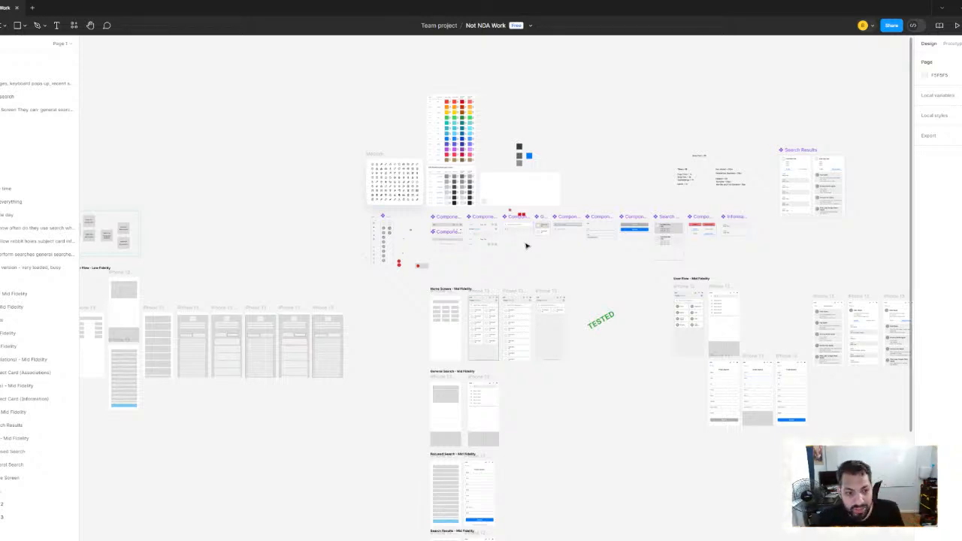
Examine the Research Tool notes on search types, user interviews and rabbit holes, along with the sticky-note flow beside them
{"action": "scroll", "coordinate": [324, 228], "scroll_direction": "left", "scroll_amount": 4}
{"action": "scroll", "coordinate": [258, 139], "scroll_direction": "up", "scroll_amount": 3}
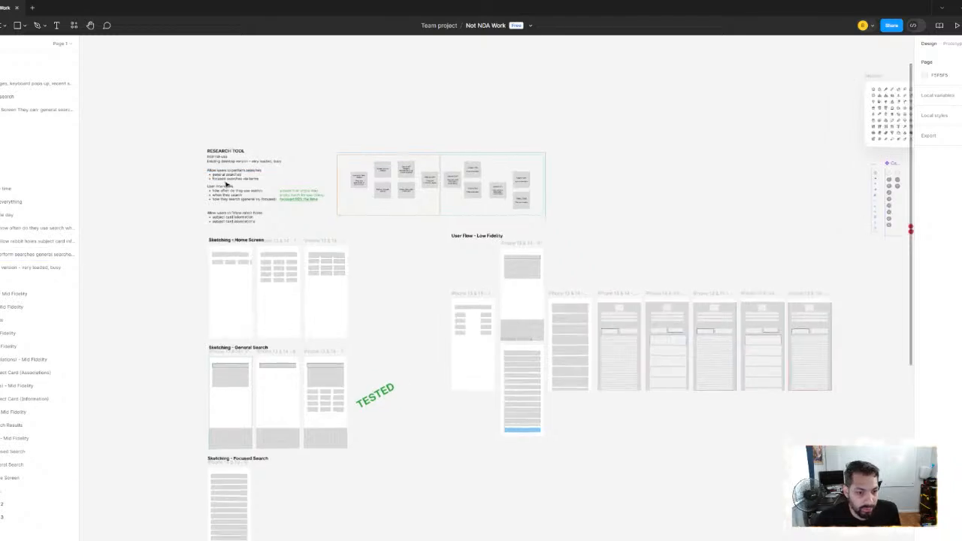
{"action": "scroll", "coordinate": [226, 183], "scroll_direction": "up", "scroll_amount": 3}
{"action": "left_click_drag", "start_coordinate": [173, 122], "coordinate": [204, 166]}
{"action": "left_click", "coordinate": [281, 112]}
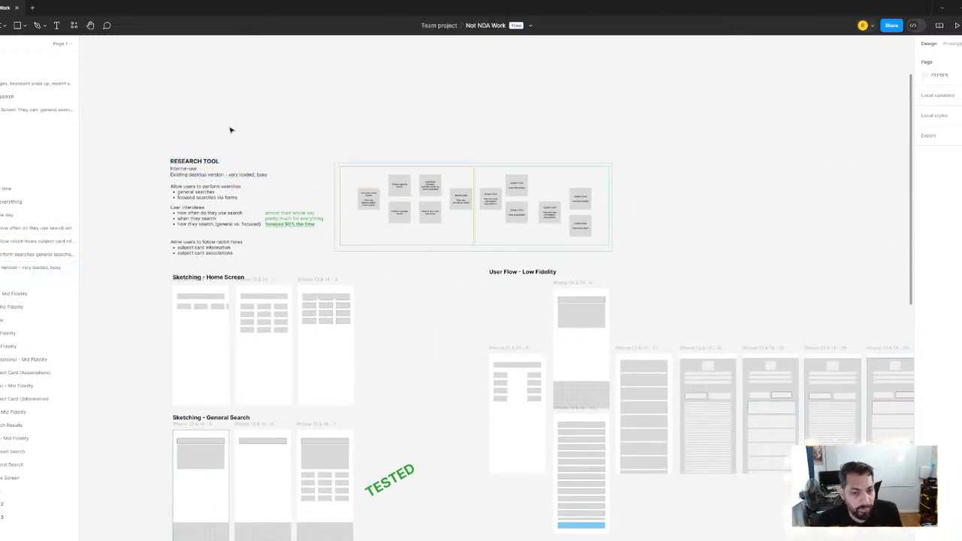
{"action": "scroll", "coordinate": [231, 130], "scroll_direction": "up", "scroll_amount": 3}
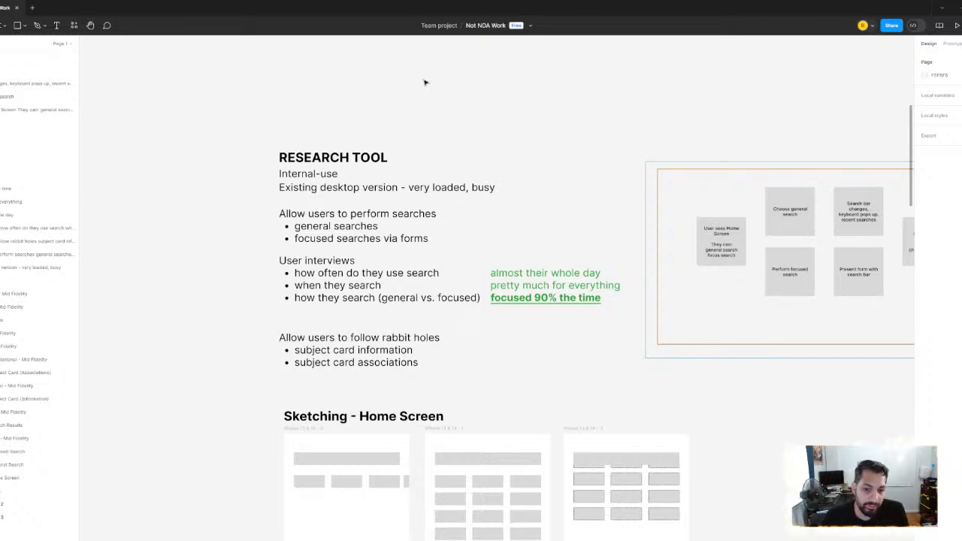
{"action": "scroll", "coordinate": [408, 229], "scroll_direction": "down", "scroll_amount": 2, "text": "ctrl"}
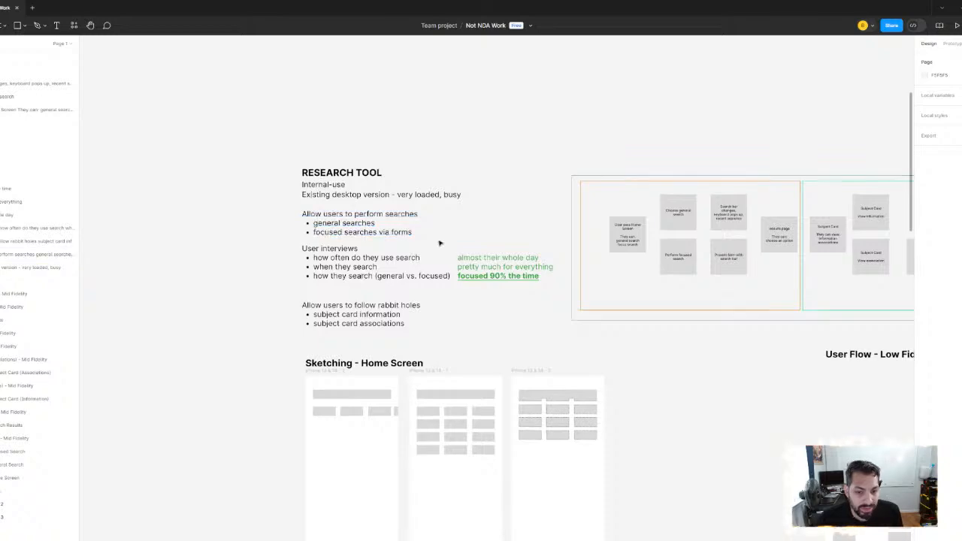
{"action": "scroll", "coordinate": [406, 225], "scroll_direction": "down", "scroll_amount": 1}
{"action": "scroll", "coordinate": [401, 225], "scroll_direction": "down", "scroll_amount": 1, "text": "ctrl"}
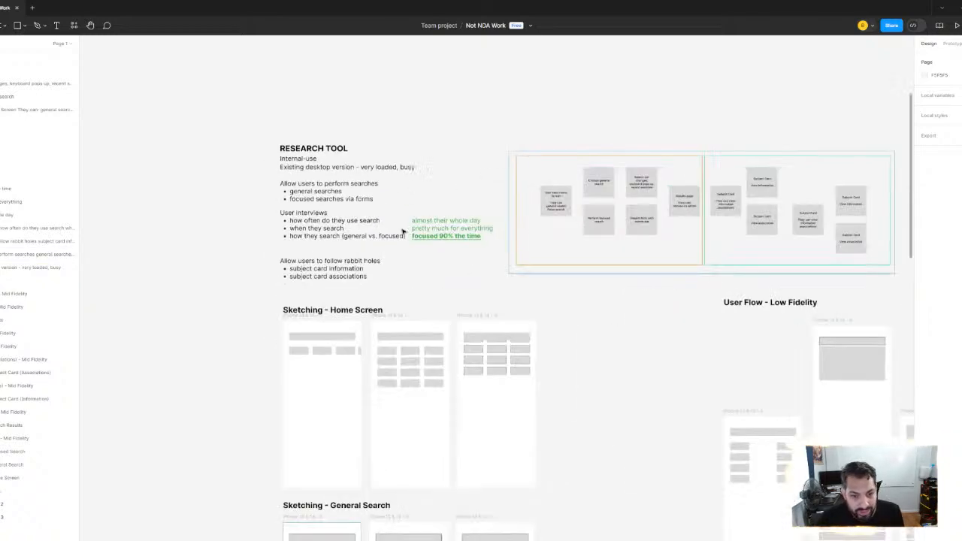
{"action": "scroll", "coordinate": [379, 225], "scroll_direction": "right", "scroll_amount": 1}
{"action": "scroll", "coordinate": [447, 251], "scroll_direction": "down", "scroll_amount": 1, "text": "ctrl"}
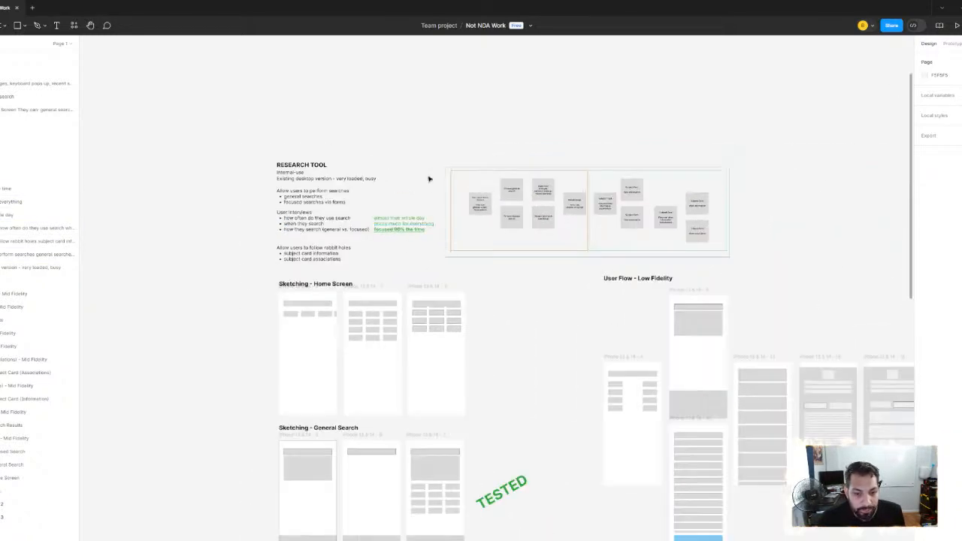
{"action": "scroll", "coordinate": [451, 205], "scroll_direction": "down", "scroll_amount": 2, "text": "ctrl"}
{"action": "scroll", "coordinate": [350, 152], "scroll_direction": "up", "scroll_amount": 5, "text": "ctrl"}
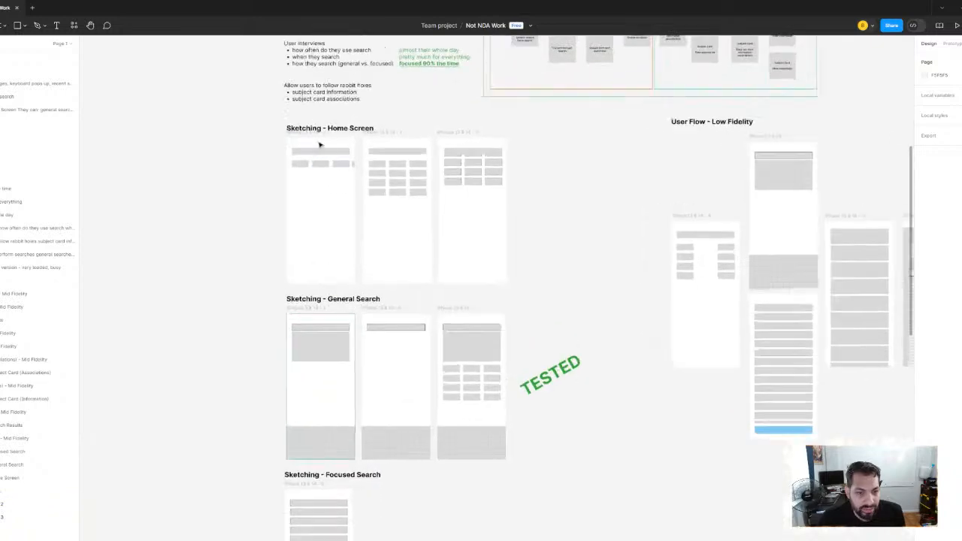
Review the home screen, general search and focused search sketches and the overall layout of the low-fidelity user flow
{"action": "scroll", "coordinate": [526, 236], "scroll_direction": "down", "scroll_amount": 2, "text": "ctrl"}
{"action": "left_click_drag", "start_coordinate": [552, 276], "coordinate": [428, 260]}
{"action": "scroll", "coordinate": [412, 157], "scroll_direction": "down", "scroll_amount": 5}
{"action": "scroll", "coordinate": [466, 187], "scroll_direction": "down", "scroll_amount": 2, "text": "ctrl"}
{"action": "scroll", "coordinate": [469, 133], "scroll_direction": "up", "scroll_amount": 3, "text": "ctrl"}
{"action": "left_click_drag", "start_coordinate": [436, 169], "coordinate": [258, 215]}
{"action": "scroll", "coordinate": [378, 238], "scroll_direction": "up", "scroll_amount": 1, "text": "ctrl"}
{"action": "left_click_drag", "start_coordinate": [378, 239], "coordinate": [257, 165]}
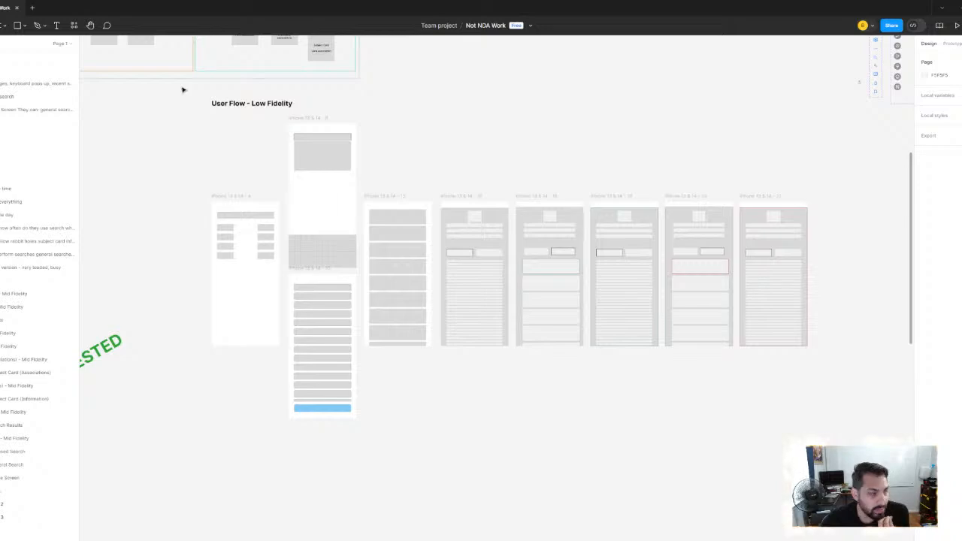
{"action": "left_click_drag", "start_coordinate": [579, 129], "coordinate": [284, 142]}
{"action": "scroll", "coordinate": [284, 141], "scroll_direction": "down", "scroll_amount": 2, "text": "ctrl"}
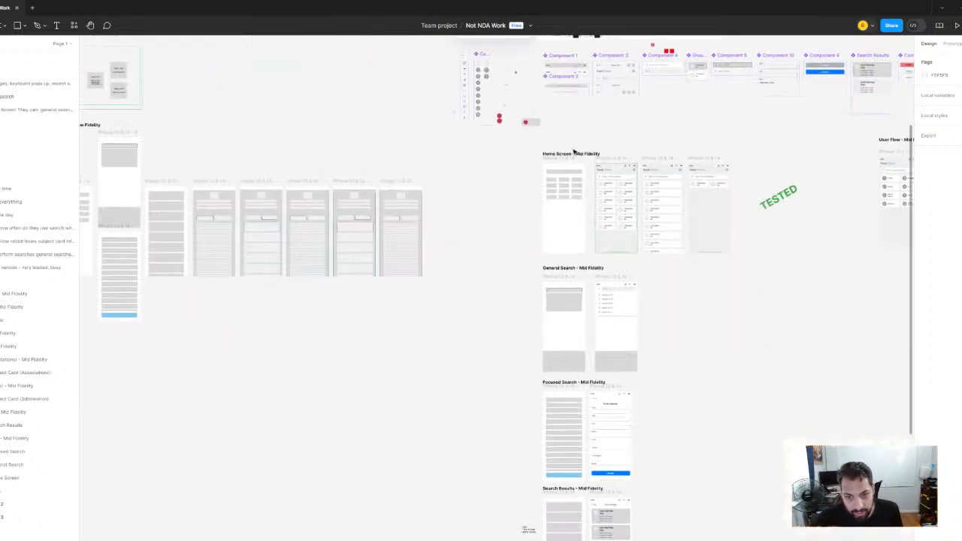
Examine the individual screens of the low-fidelity user flow and compare them with the mid-fidelity home screen section
{"action": "left_click_drag", "start_coordinate": [573, 153], "coordinate": [857, 157]}
{"action": "scroll", "coordinate": [382, 153], "scroll_direction": "up", "scroll_amount": 4, "text": "ctrl"}
{"action": "left_click_drag", "start_coordinate": [459, 168], "coordinate": [720, 161]}
{"action": "scroll", "coordinate": [720, 162], "scroll_direction": "down", "scroll_amount": 2, "text": "ctrl"}
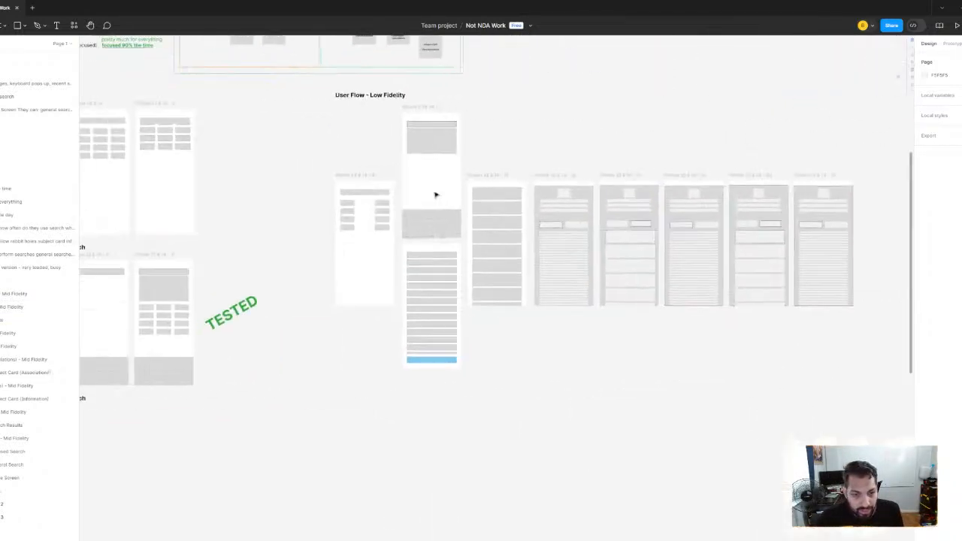
{"action": "scroll", "coordinate": [410, 194], "scroll_direction": "up", "scroll_amount": 2, "text": "ctrl"}
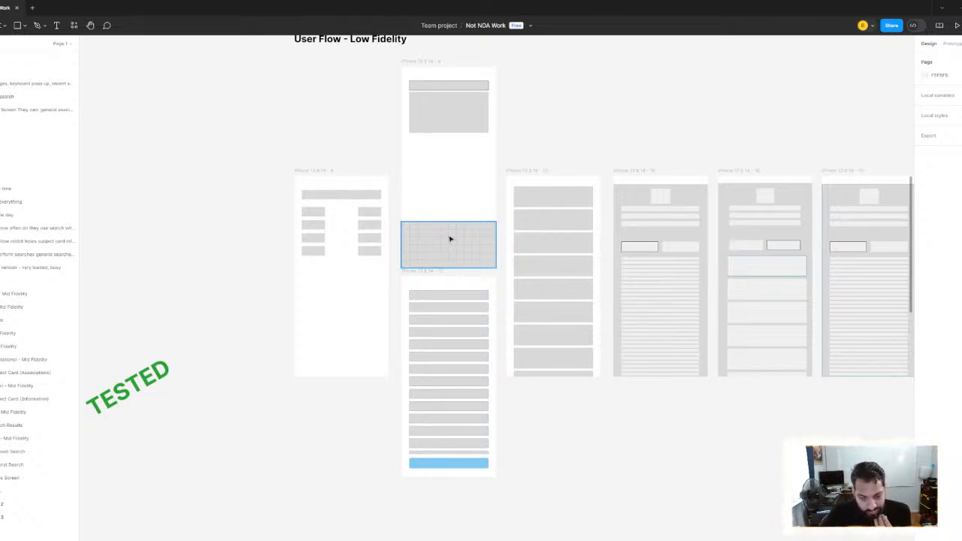
{"action": "scroll", "coordinate": [588, 247], "scroll_direction": "down", "scroll_amount": 3}
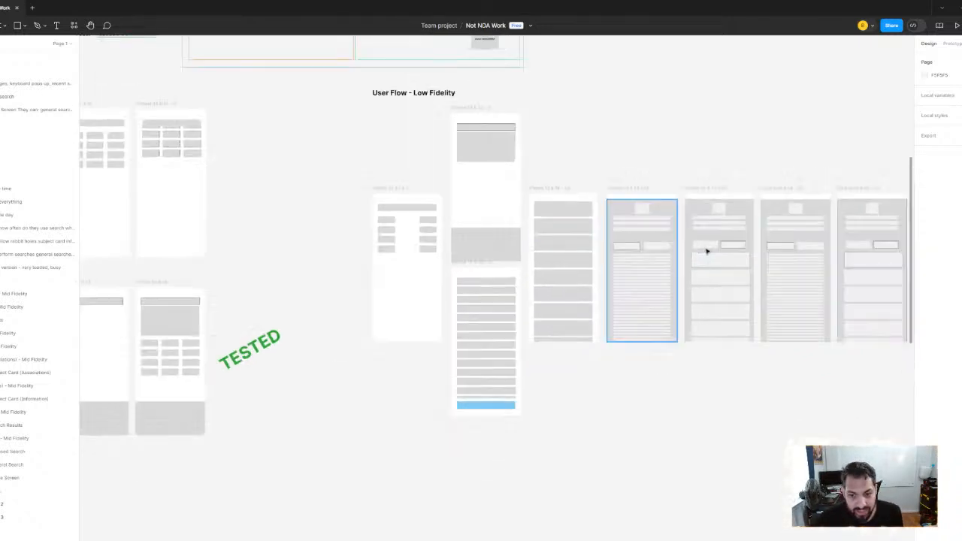
{"action": "left_click_drag", "start_coordinate": [707, 250], "coordinate": [578, 245]}
{"action": "scroll", "coordinate": [501, 191], "scroll_direction": "up", "scroll_amount": 5}
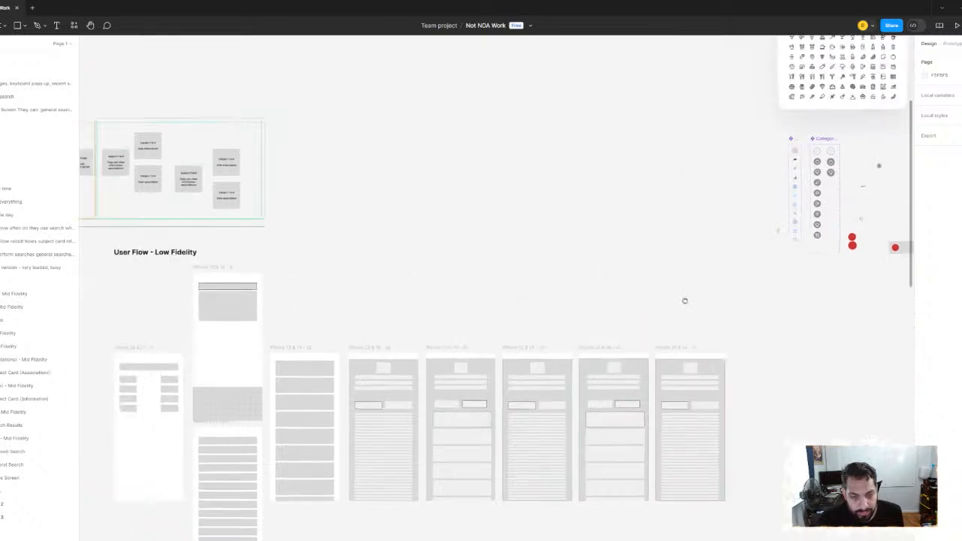
{"action": "scroll", "coordinate": [568, 238], "scroll_direction": "right", "scroll_amount": 10}
{"action": "scroll", "coordinate": [568, 238], "scroll_direction": "down", "scroll_amount": 4}
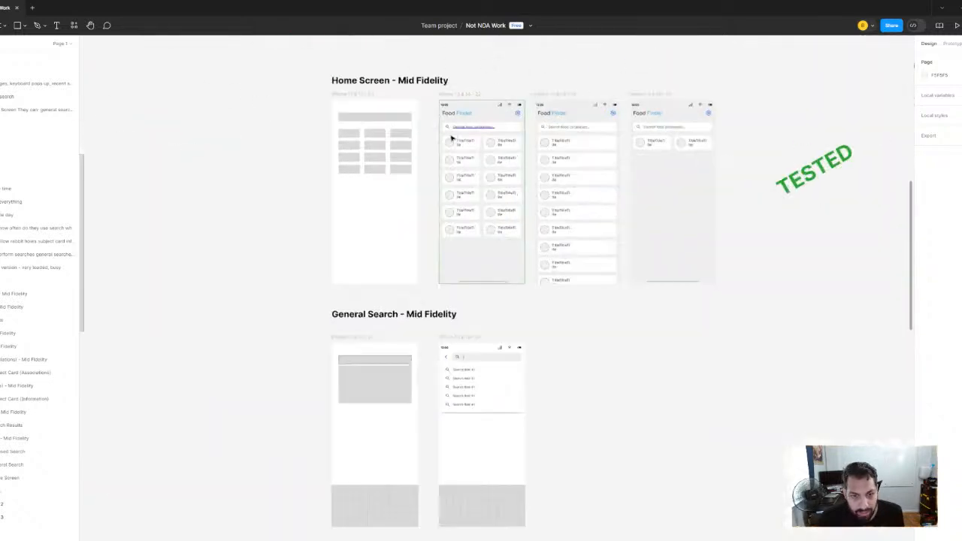
{"action": "left_click_drag", "start_coordinate": [529, 167], "coordinate": [696, 186]}
{"action": "left_click_drag", "start_coordinate": [211, 205], "coordinate": [593, 190]}
{"action": "scroll", "coordinate": [331, 221], "scroll_direction": "up", "scroll_amount": 3}
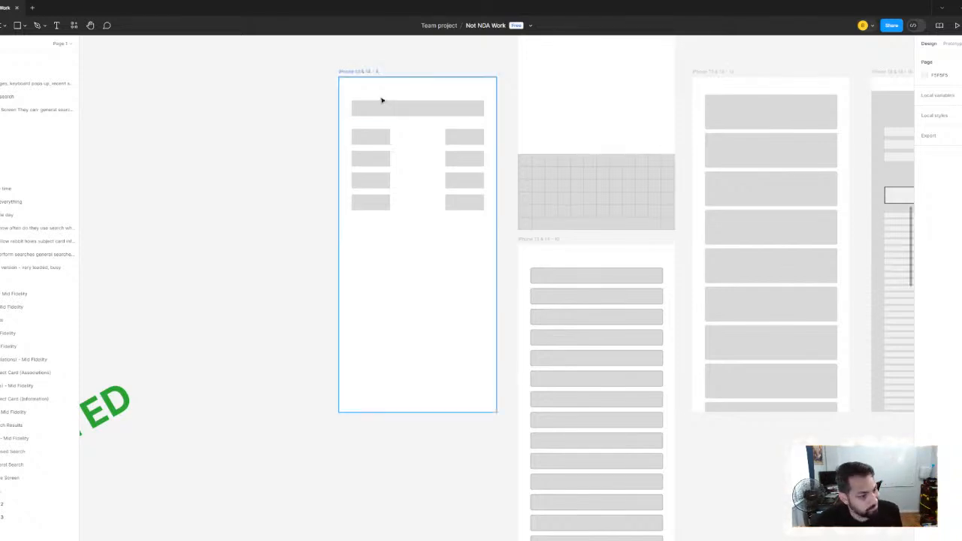
{"action": "scroll", "coordinate": [421, 147], "scroll_direction": "down", "scroll_amount": 3}
{"action": "scroll", "coordinate": [623, 200], "scroll_direction": "right", "scroll_amount": 5}
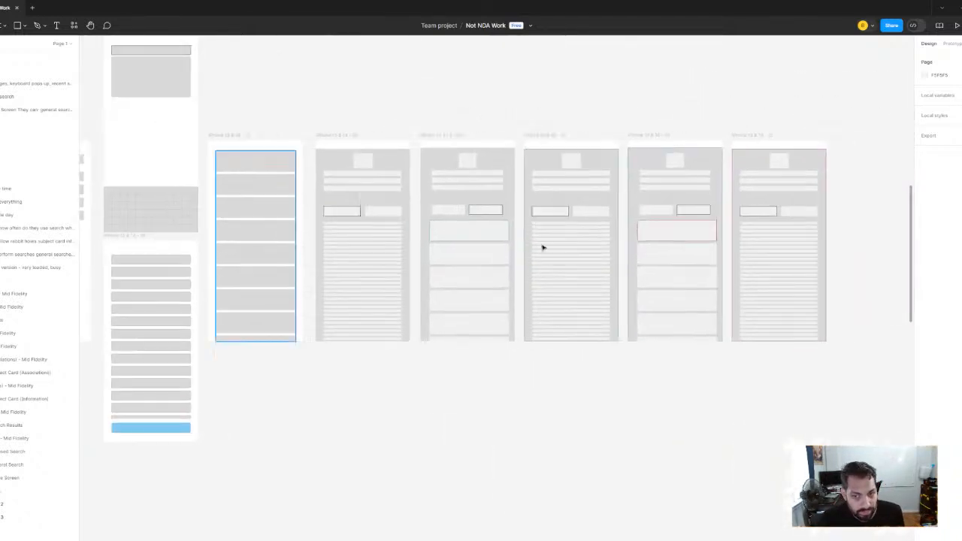
Examine the mid-fidelity Food Finder home screen variants, comparing the green-outlined two-column layout with the single-column and two-card versions
{"action": "scroll", "coordinate": [308, 238], "scroll_direction": "right", "scroll_amount": 10}
{"action": "scroll", "coordinate": [385, 180], "scroll_direction": "up", "scroll_amount": 3}
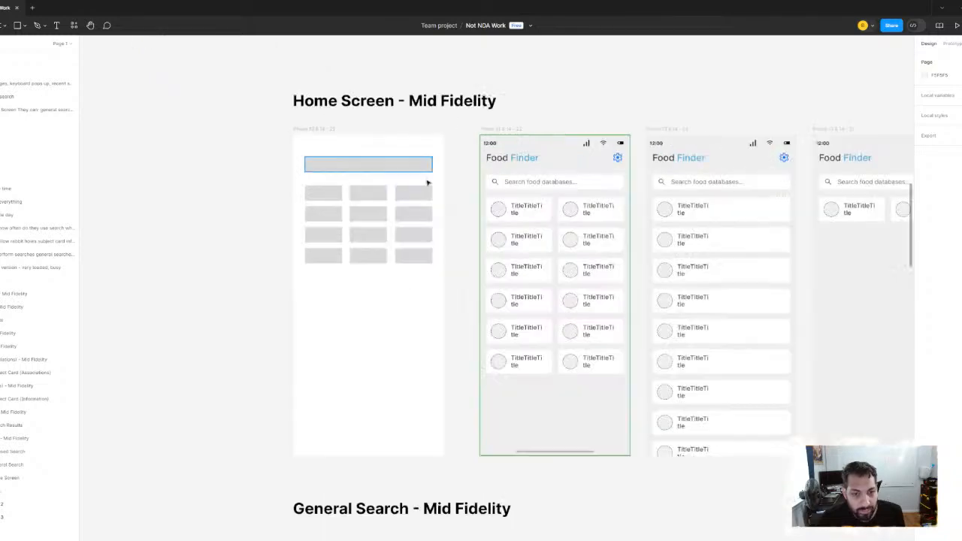
{"action": "scroll", "coordinate": [383, 187], "scroll_direction": "right", "scroll_amount": 3}
{"action": "scroll", "coordinate": [367, 161], "scroll_direction": "down", "scroll_amount": 4}
{"action": "scroll", "coordinate": [356, 160], "scroll_direction": "up", "scroll_amount": 2}
{"action": "scroll", "coordinate": [347, 124], "scroll_direction": "up", "scroll_amount": 1}
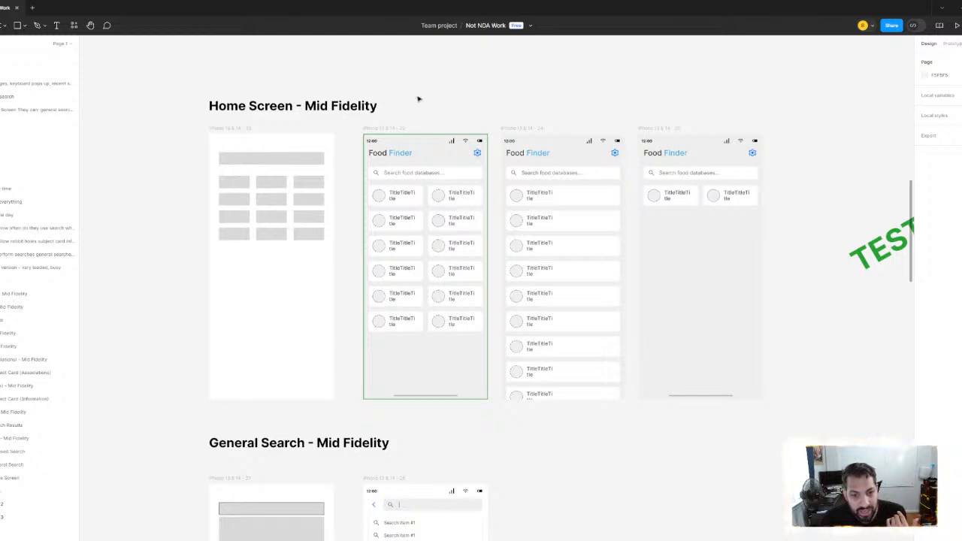
{"action": "left_click", "coordinate": [392, 126]}
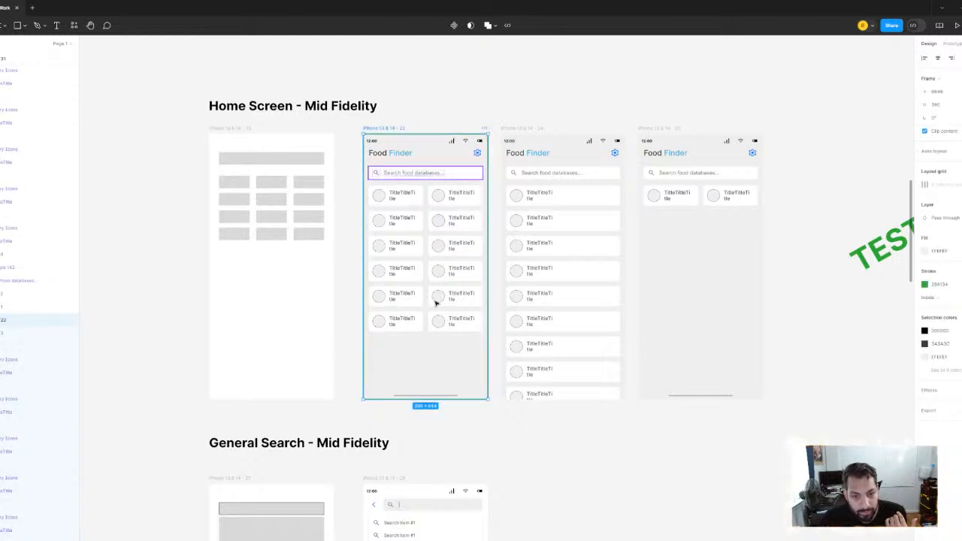
{"action": "left_click", "coordinate": [494, 94]}
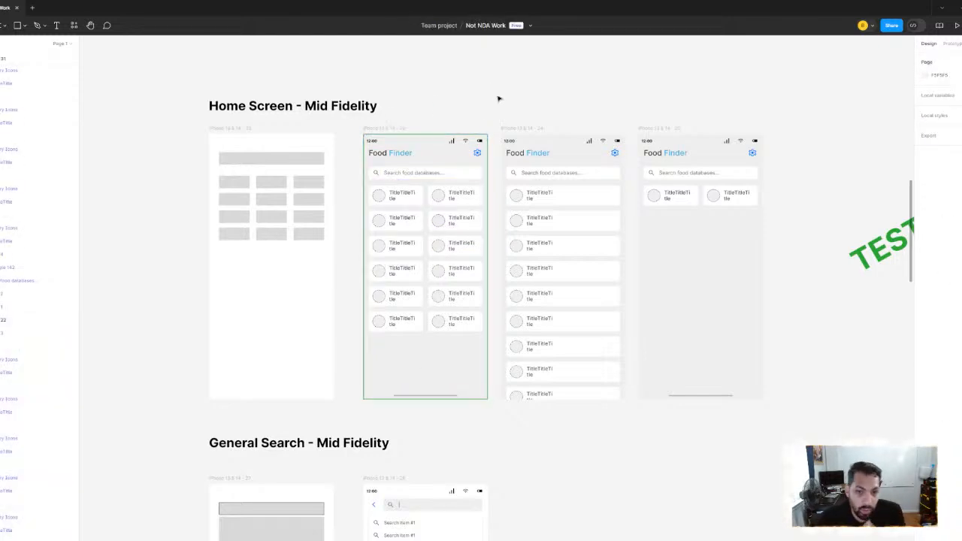
{"action": "scroll", "coordinate": [443, 173], "scroll_direction": "up", "scroll_amount": 3}
{"action": "scroll", "coordinate": [443, 173], "scroll_direction": "down", "scroll_amount": 5}
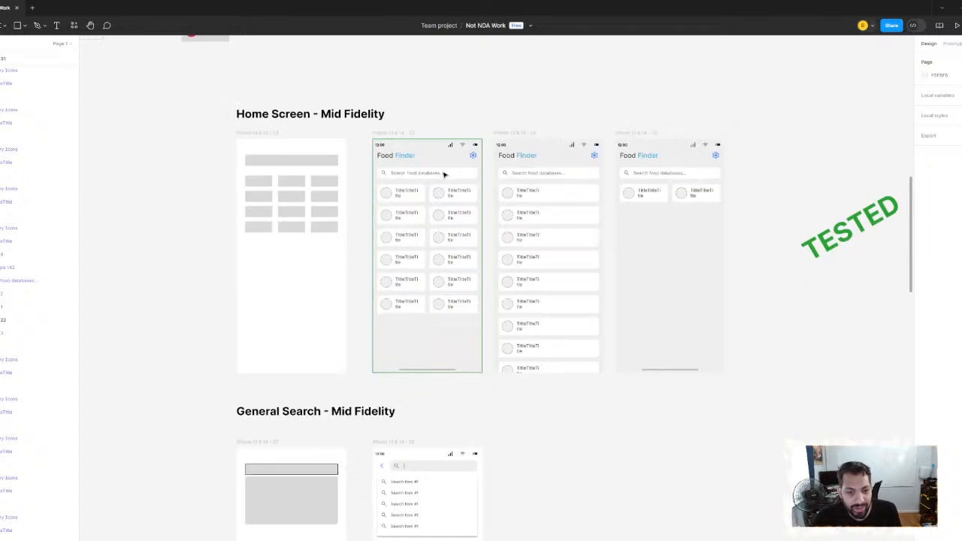
{"action": "scroll", "coordinate": [430, 225], "scroll_direction": "up", "scroll_amount": 5}
{"action": "scroll", "coordinate": [444, 150], "scroll_direction": "down", "scroll_amount": 3}
{"action": "left_click_drag", "start_coordinate": [459, 90], "coordinate": [404, 90]}
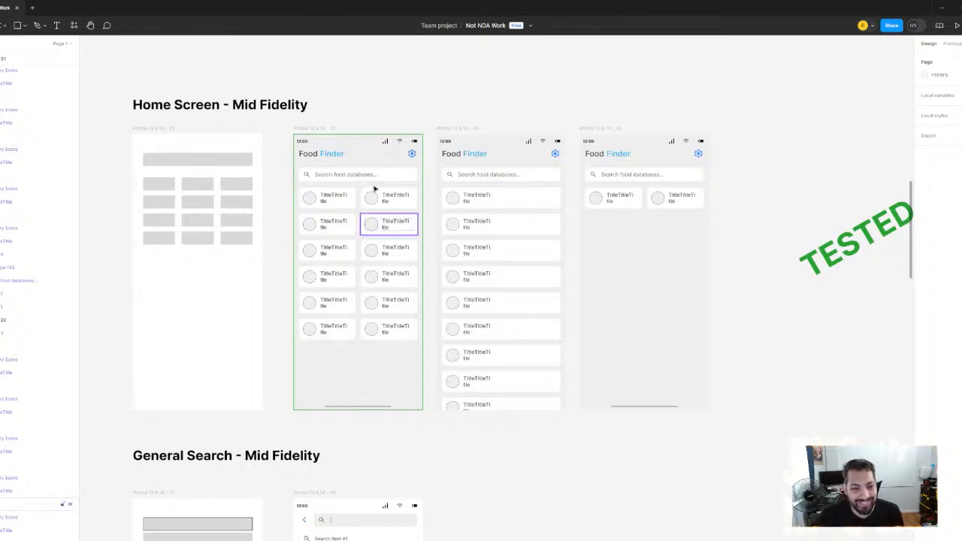
{"action": "scroll", "coordinate": [346, 197], "scroll_direction": "up", "scroll_amount": 2}
{"action": "scroll", "coordinate": [355, 212], "scroll_direction": "down", "scroll_amount": 1}
{"action": "left_click_drag", "start_coordinate": [363, 203], "coordinate": [351, 152]}
{"action": "scroll", "coordinate": [386, 232], "scroll_direction": "up", "scroll_amount": 1}
{"action": "scroll", "coordinate": [369, 163], "scroll_direction": "down", "scroll_amount": 1}
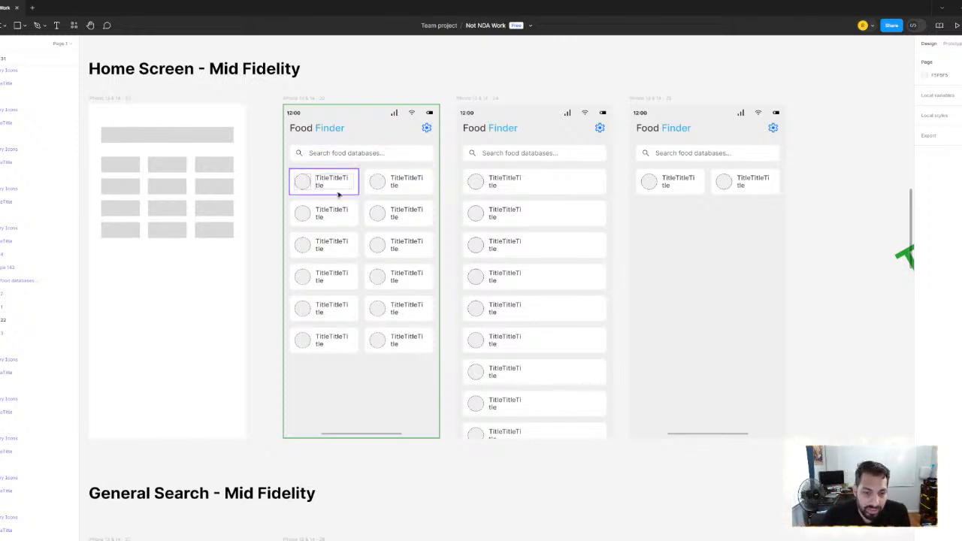
{"action": "scroll", "coordinate": [342, 184], "scroll_direction": "up", "scroll_amount": 3}
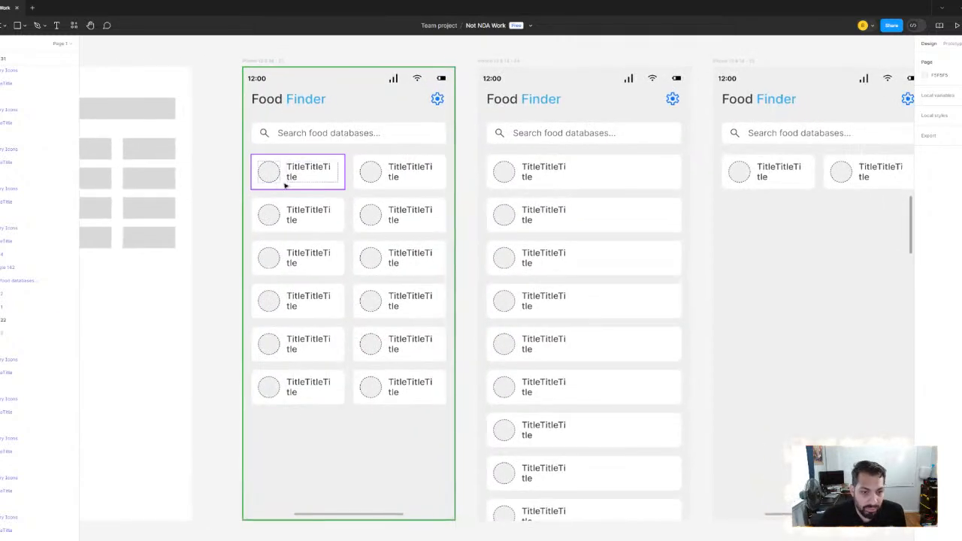
{"action": "scroll", "coordinate": [319, 185], "scroll_direction": "down", "scroll_amount": 3}
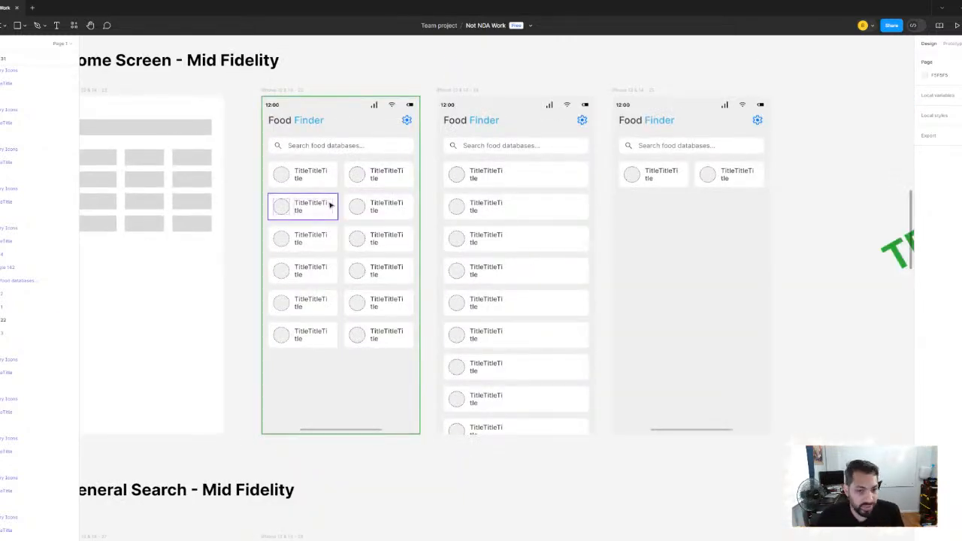
Examine the mid-fidelity user flow from the Food Finder home screen through Fruits Search and Search Results to the apple detail screens
{"action": "scroll", "coordinate": [331, 205], "scroll_direction": "down", "scroll_amount": 3}
{"action": "scroll", "coordinate": [375, 350], "scroll_direction": "up", "scroll_amount": 3}
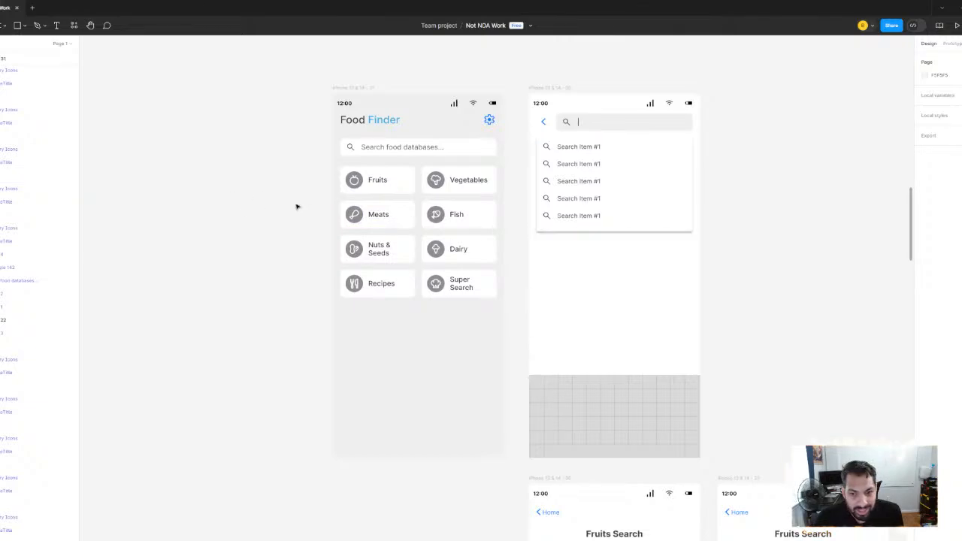
{"action": "scroll", "coordinate": [296, 207], "scroll_direction": "down", "scroll_amount": 3}
{"action": "left_click_drag", "start_coordinate": [610, 237], "coordinate": [477, 226]}
{"action": "left_click_drag", "start_coordinate": [572, 254], "coordinate": [362, 218]}
{"action": "scroll", "coordinate": [536, 203], "scroll_direction": "up", "scroll_amount": 2}
{"action": "left_click_drag", "start_coordinate": [534, 204], "coordinate": [484, 205]}
{"action": "scroll", "coordinate": [358, 219], "scroll_direction": "up", "scroll_amount": 2}
{"action": "left_click_drag", "start_coordinate": [355, 213], "coordinate": [448, 93]}
{"action": "left_click_drag", "start_coordinate": [358, 363], "coordinate": [319, 407]}
{"action": "left_click_drag", "start_coordinate": [502, 86], "coordinate": [369, 217]}
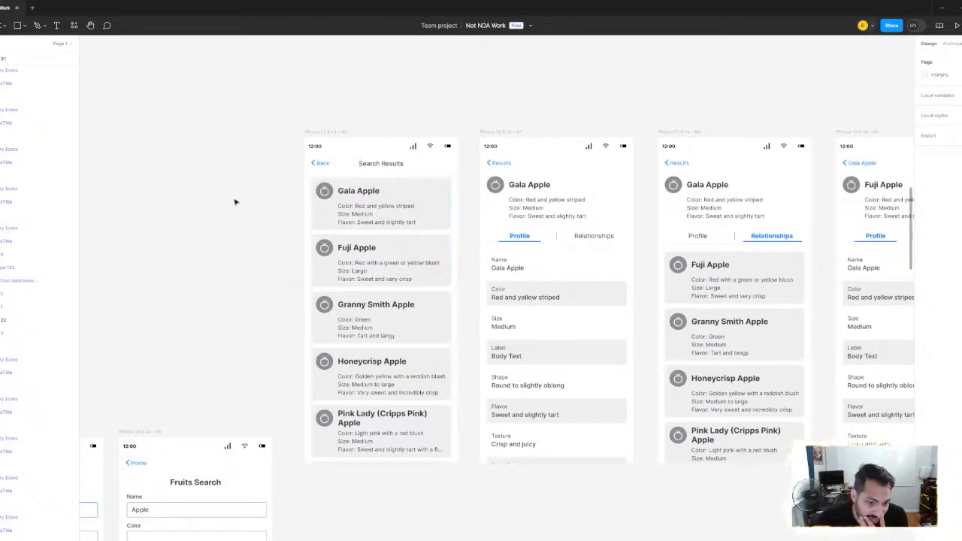
{"action": "left_click_drag", "start_coordinate": [236, 200], "coordinate": [621, 222]}
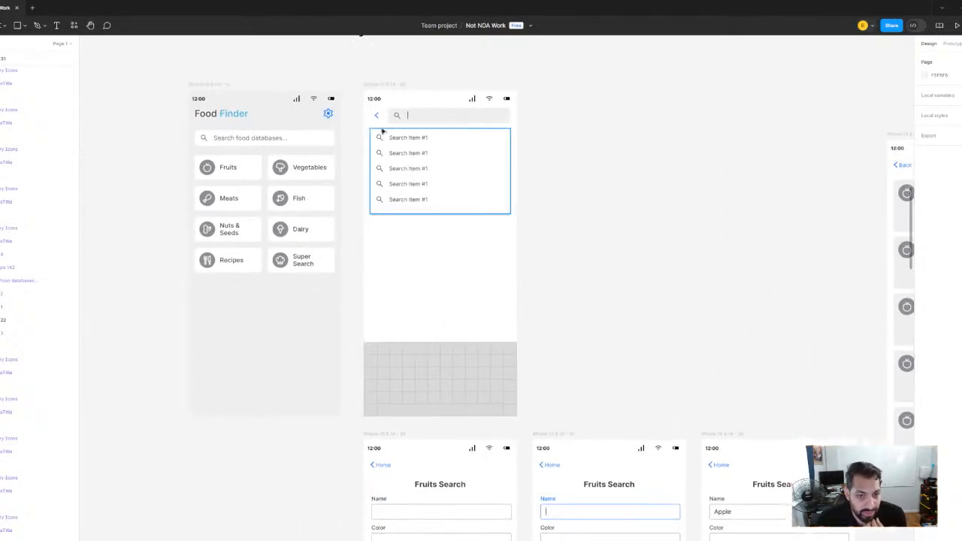
{"action": "left_click_drag", "start_coordinate": [833, 261], "coordinate": [324, 213]}
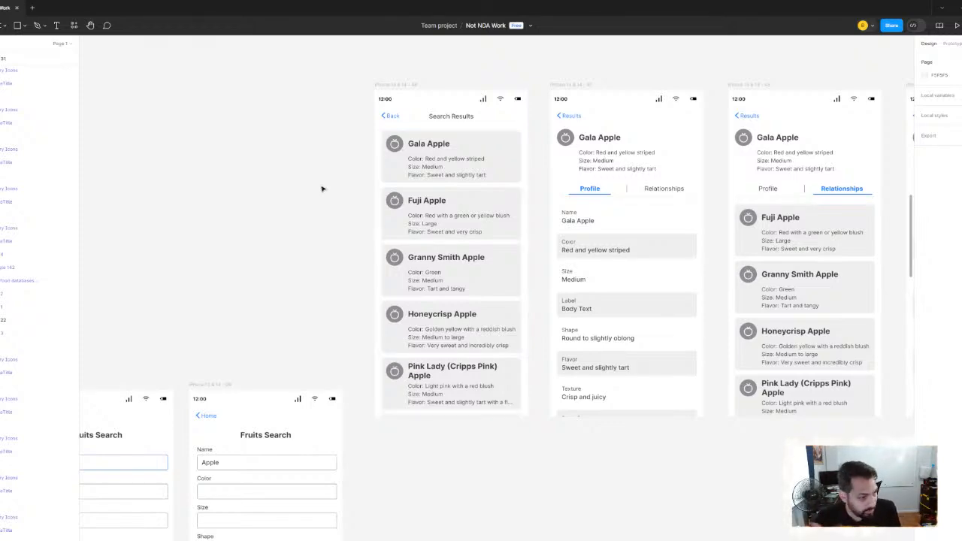
Examine the Search Results cards and the Profile and Relationships views on the Gala Apple and Fuji Apple screens
{"action": "scroll", "coordinate": [321, 189], "scroll_direction": "up", "scroll_amount": 3}
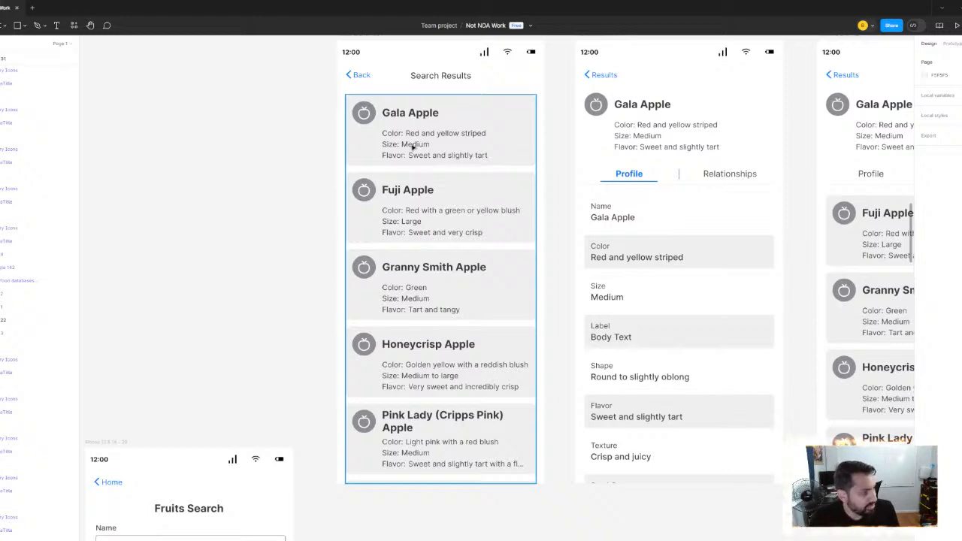
{"action": "scroll", "coordinate": [566, 151], "scroll_direction": "down", "scroll_amount": 2}
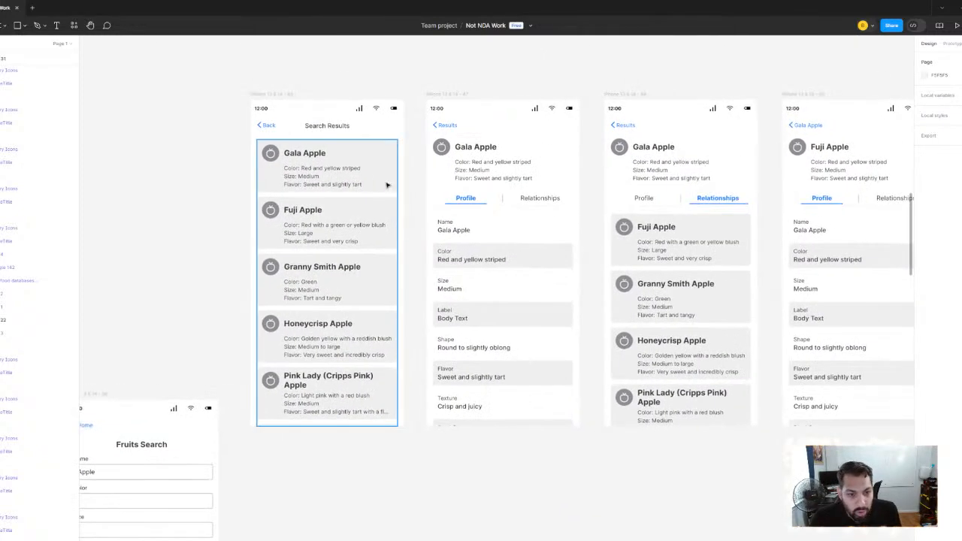
{"action": "scroll", "coordinate": [387, 185], "scroll_direction": "up", "scroll_amount": 2}
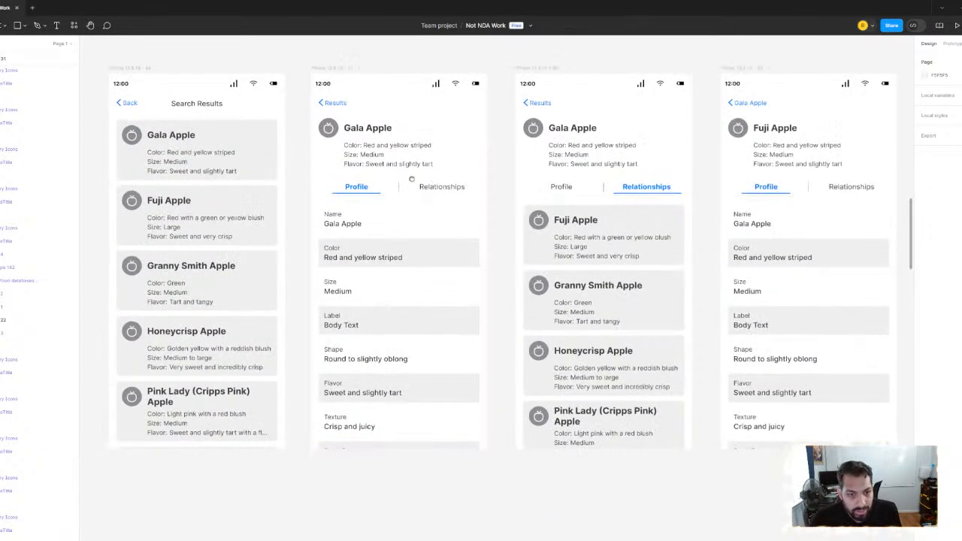
{"action": "scroll", "coordinate": [411, 178], "scroll_direction": "right", "scroll_amount": 2}
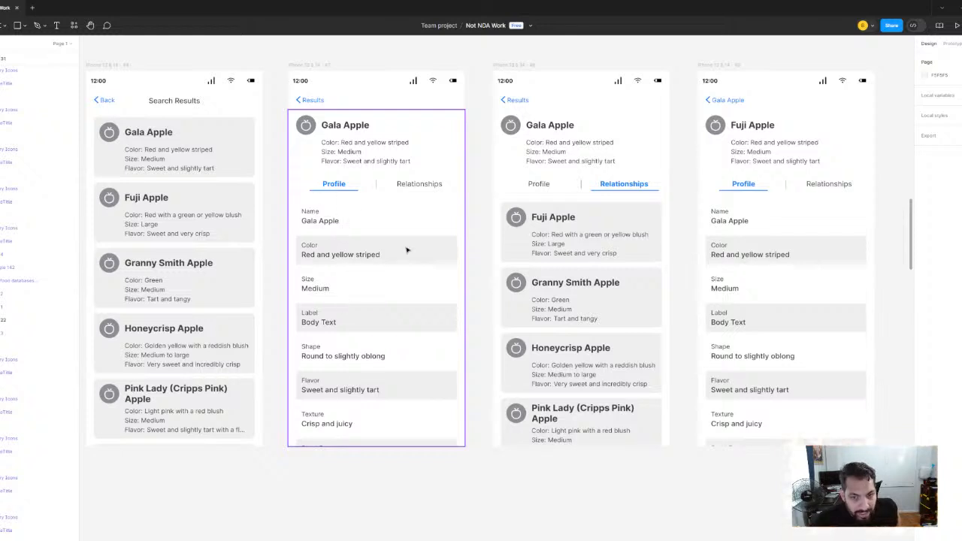
{"action": "scroll", "coordinate": [406, 248], "scroll_direction": "right", "scroll_amount": 1}
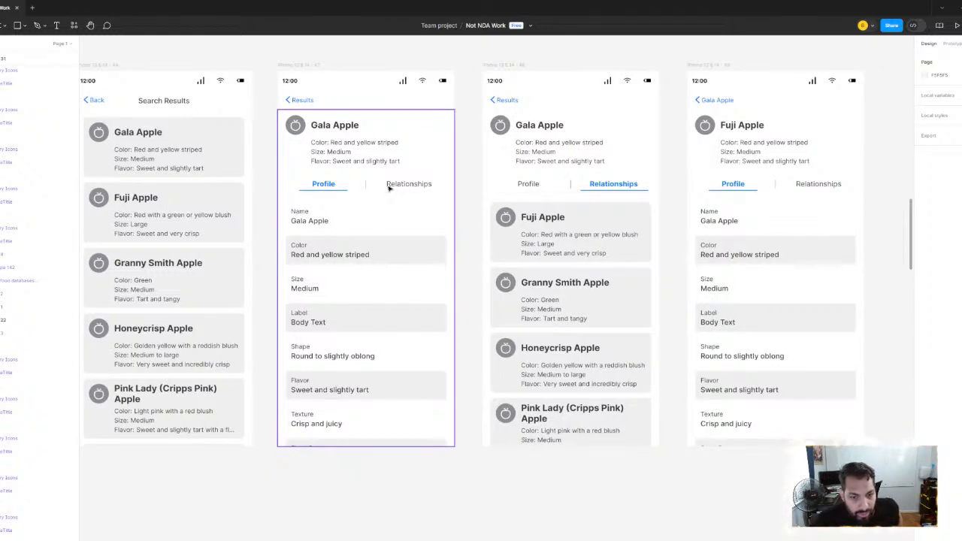
{"action": "scroll", "coordinate": [594, 233], "scroll_direction": "right", "scroll_amount": 5}
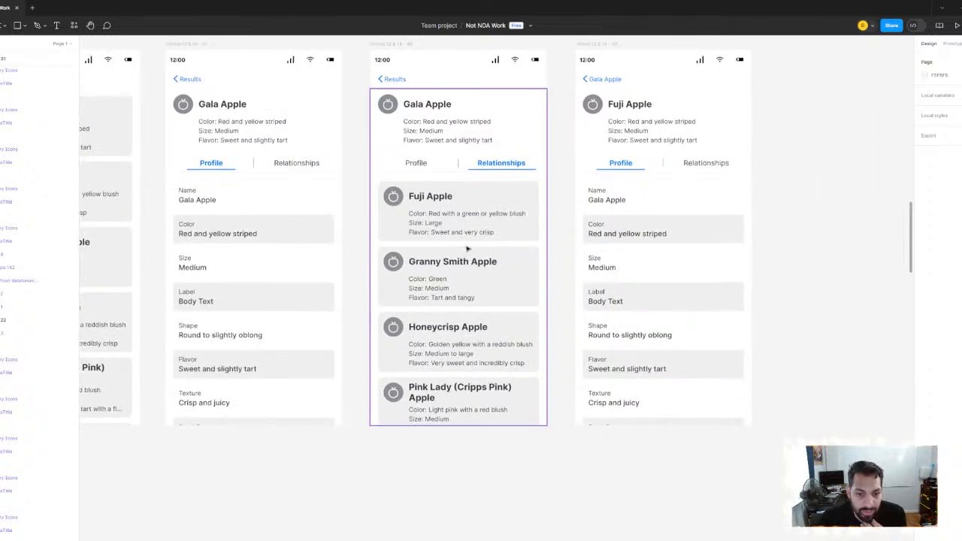
{"action": "scroll", "coordinate": [467, 248], "scroll_direction": "right", "scroll_amount": 4}
{"action": "scroll", "coordinate": [400, 218], "scroll_direction": "up", "scroll_amount": 1}
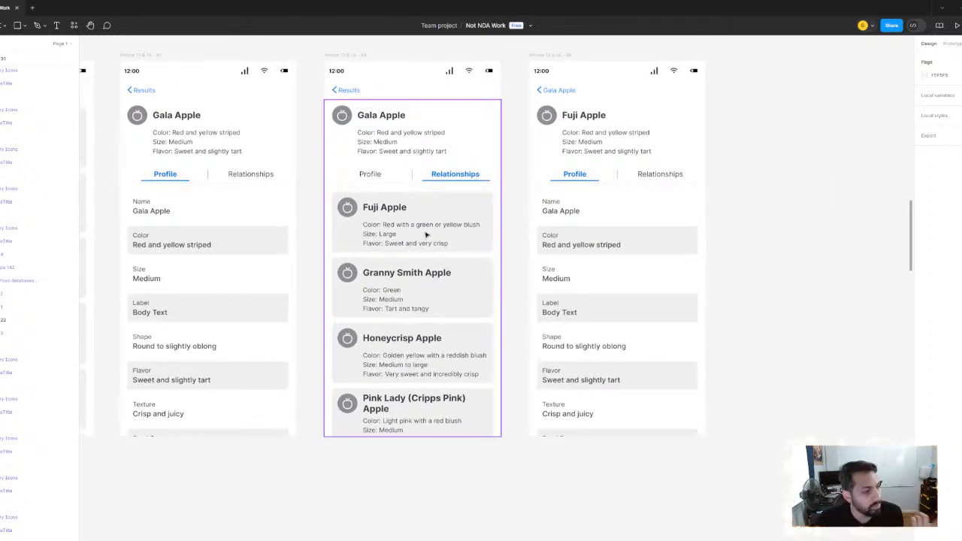
{"action": "scroll", "coordinate": [426, 236], "scroll_direction": "left", "scroll_amount": 4}
{"action": "scroll", "coordinate": [426, 235], "scroll_direction": "up", "scroll_amount": 1}
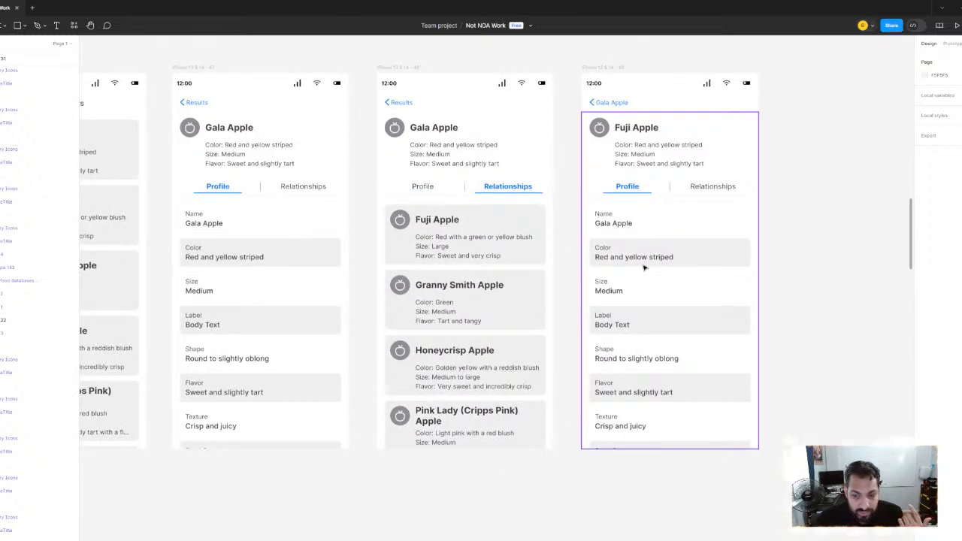
{"action": "scroll", "coordinate": [351, 243], "scroll_direction": "right", "scroll_amount": 4}
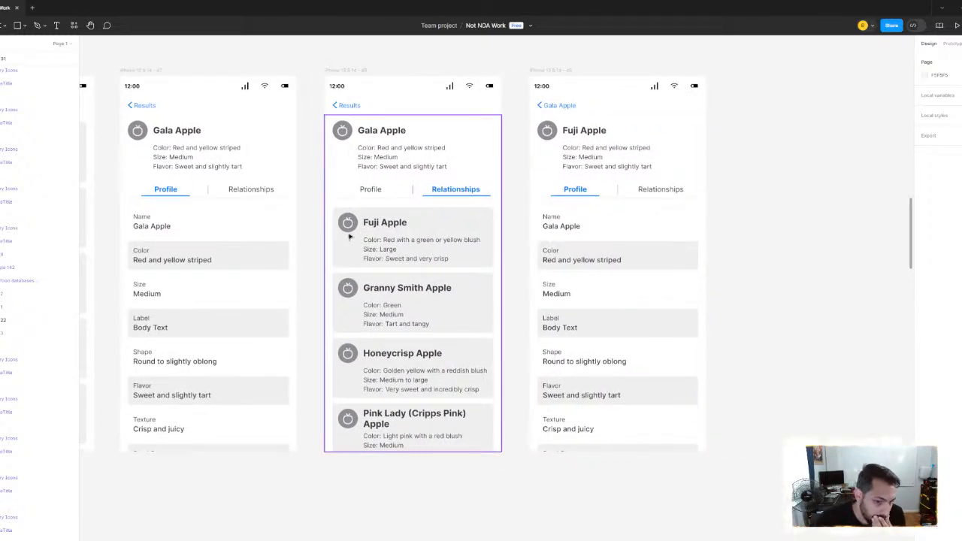
Compare the Fruits Search forms with the search results and apple detail screens across the mid-fidelity user flow
{"action": "scroll", "coordinate": [348, 226], "scroll_direction": "down", "scroll_amount": 5}
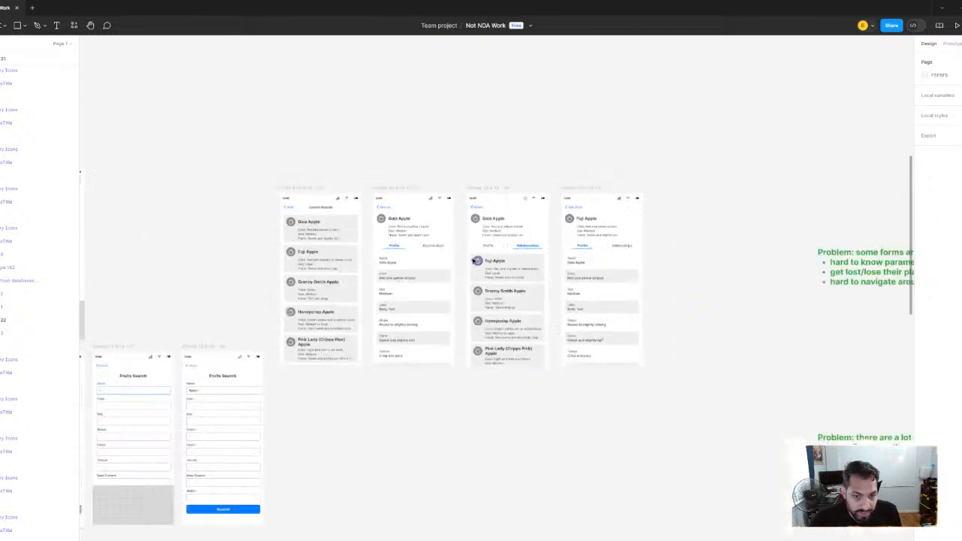
{"action": "scroll", "coordinate": [476, 260], "scroll_direction": "left", "scroll_amount": 5}
{"action": "scroll", "coordinate": [488, 225], "scroll_direction": "down", "scroll_amount": 1}
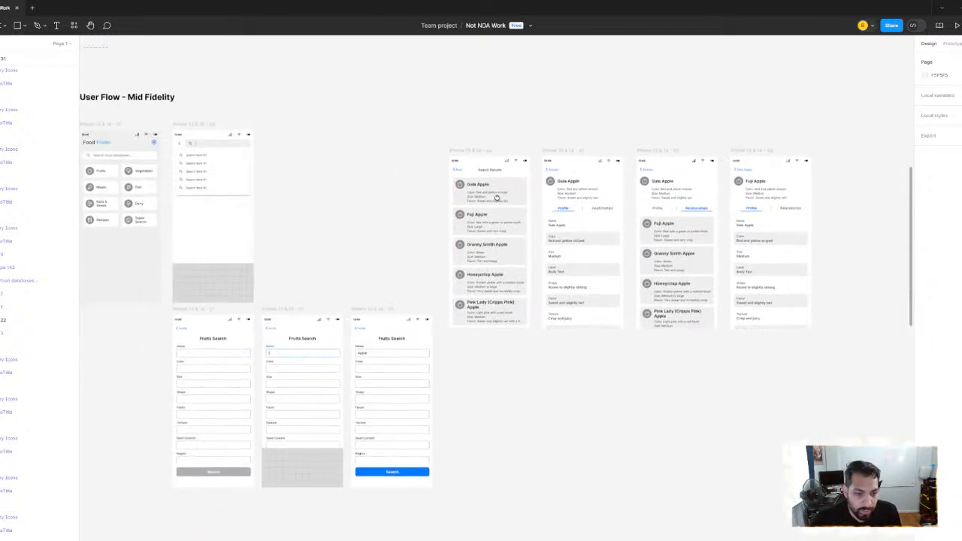
{"action": "scroll", "coordinate": [496, 197], "scroll_direction": "right", "scroll_amount": 4}
{"action": "scroll", "coordinate": [569, 218], "scroll_direction": "up", "scroll_amount": 2}
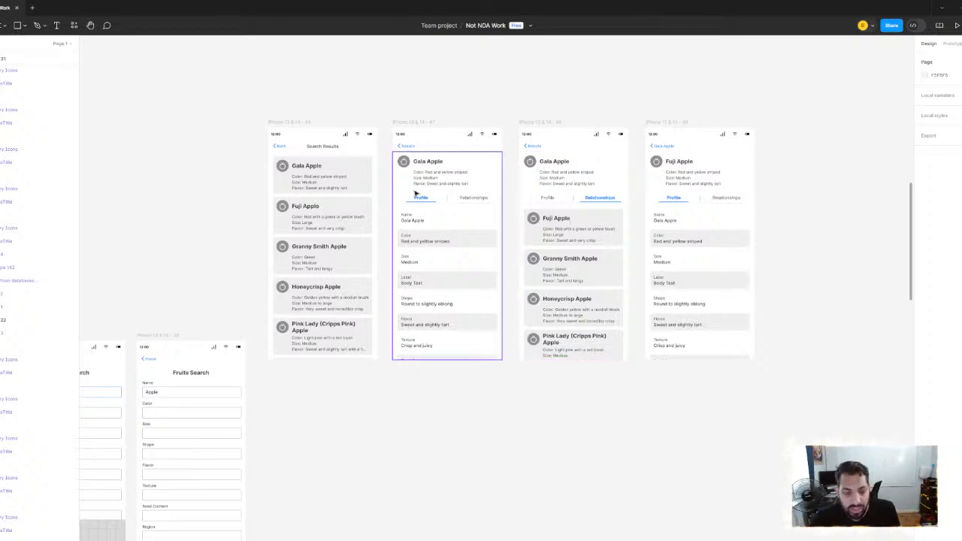
{"action": "scroll", "coordinate": [449, 214], "scroll_direction": "down", "scroll_amount": 2}
{"action": "scroll", "coordinate": [451, 214], "scroll_direction": "left", "scroll_amount": 4}
{"action": "scroll", "coordinate": [451, 214], "scroll_direction": "up", "scroll_amount": 2}
{"action": "scroll", "coordinate": [562, 275], "scroll_direction": "right", "scroll_amount": 3}
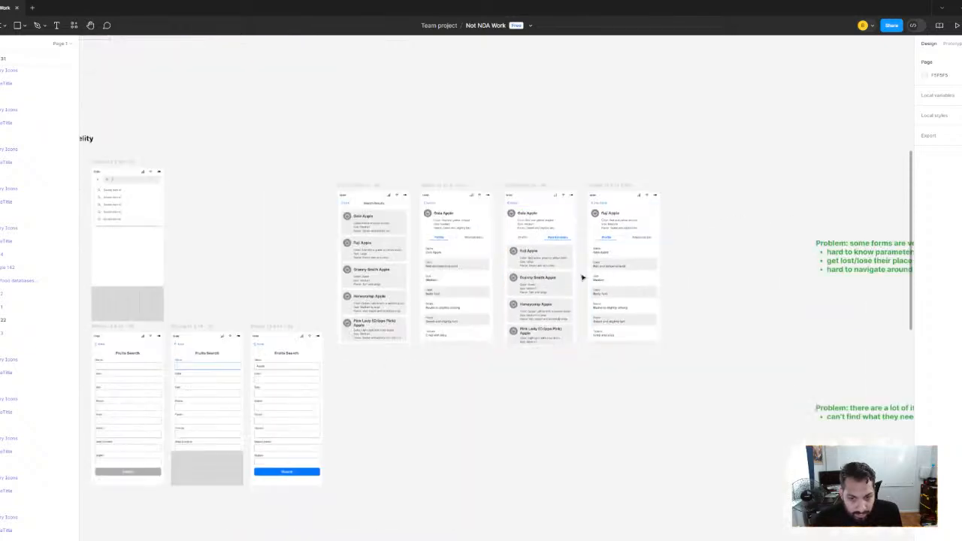
Trace the path from the Gala Apple profile through its related apples to the Fuji Apple profile
{"action": "scroll", "coordinate": [530, 275], "scroll_direction": "up", "scroll_amount": 2}
{"action": "scroll", "coordinate": [509, 249], "scroll_direction": "up", "scroll_amount": 2}
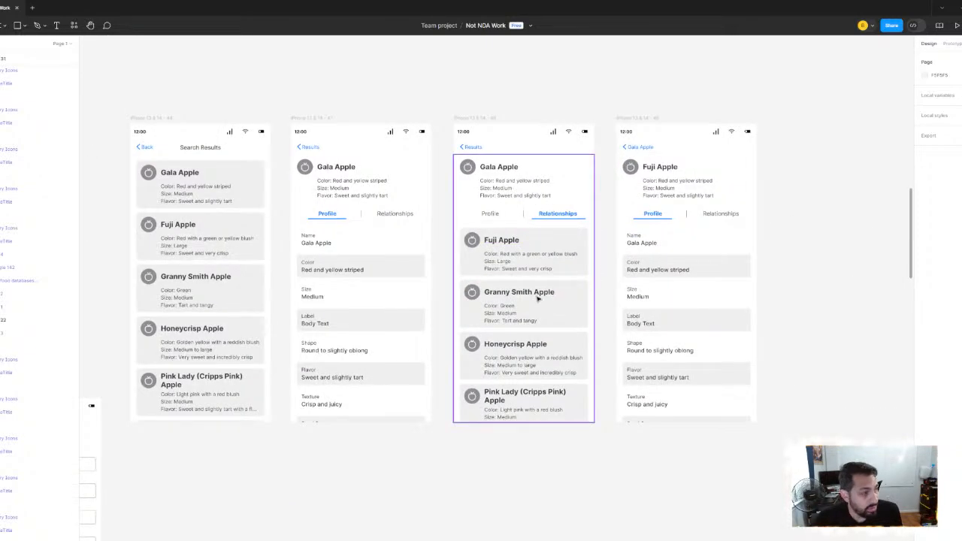
{"action": "scroll", "coordinate": [409, 221], "scroll_direction": "down", "scroll_amount": 2}
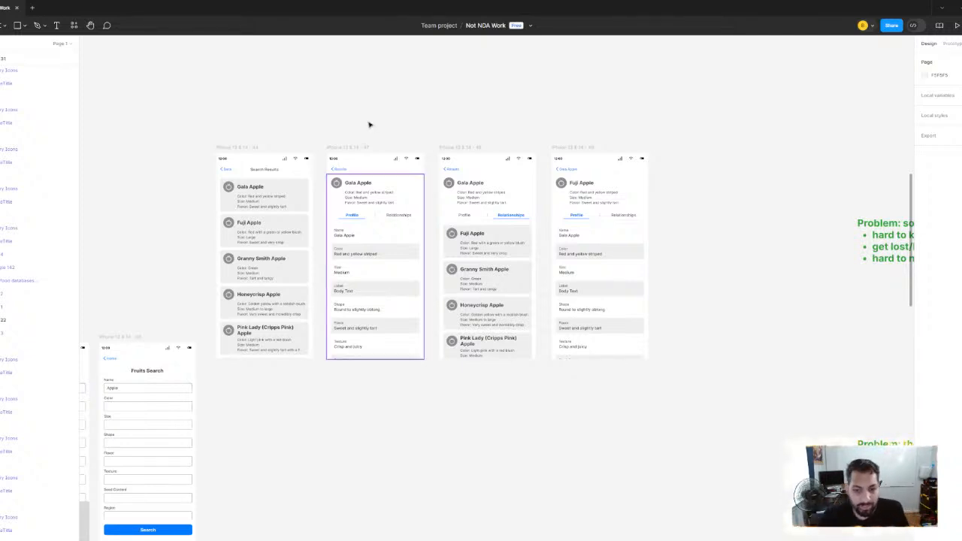
{"action": "scroll", "coordinate": [589, 229], "scroll_direction": "up", "scroll_amount": 3}
{"action": "scroll", "coordinate": [581, 199], "scroll_direction": "right", "scroll_amount": 2}
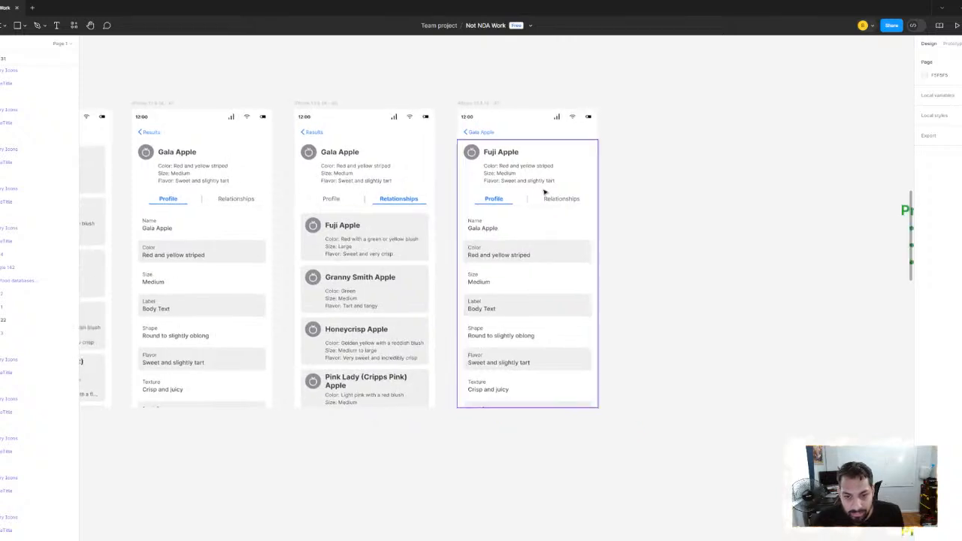
{"action": "scroll", "coordinate": [546, 192], "scroll_direction": "up", "scroll_amount": 1}
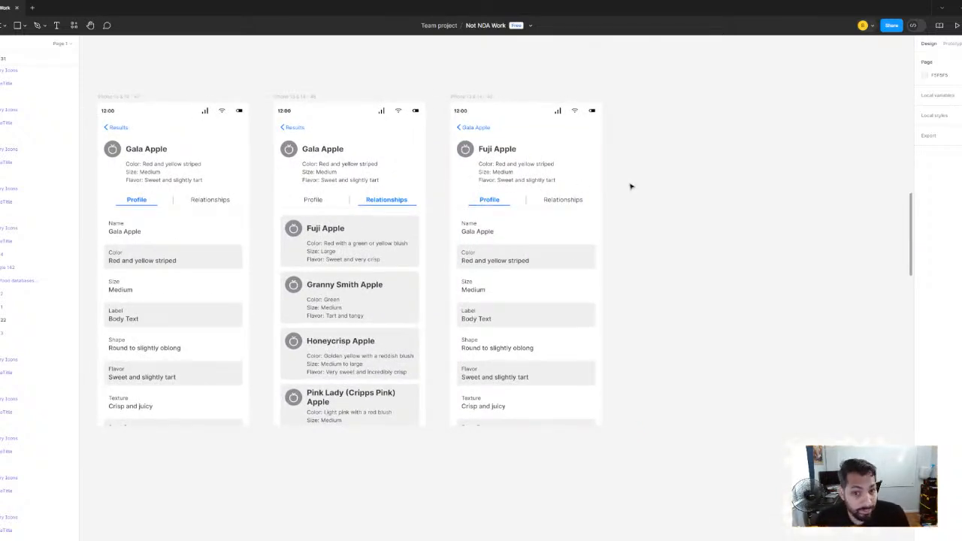
{"action": "scroll", "coordinate": [251, 154], "scroll_direction": "left", "scroll_amount": 2}
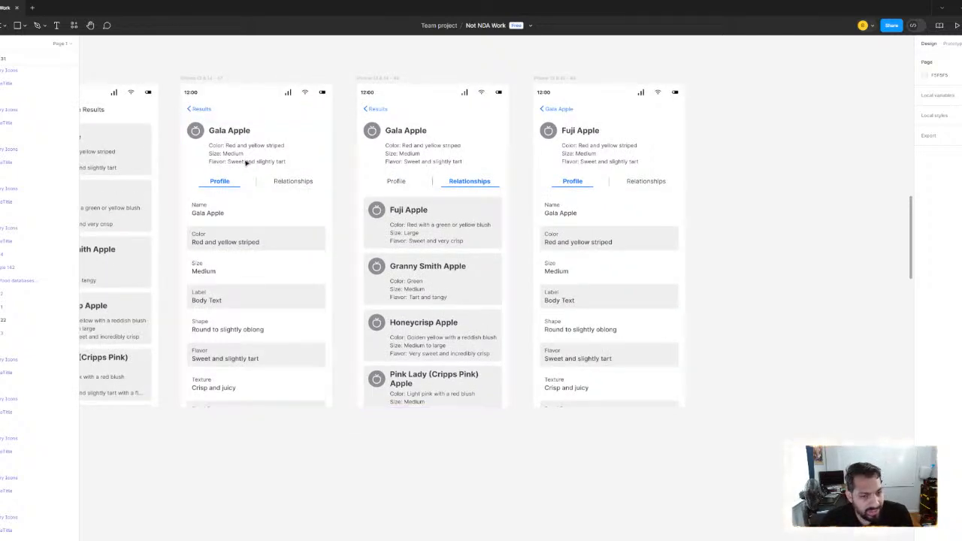
{"action": "scroll", "coordinate": [526, 154], "scroll_direction": "right", "scroll_amount": 2}
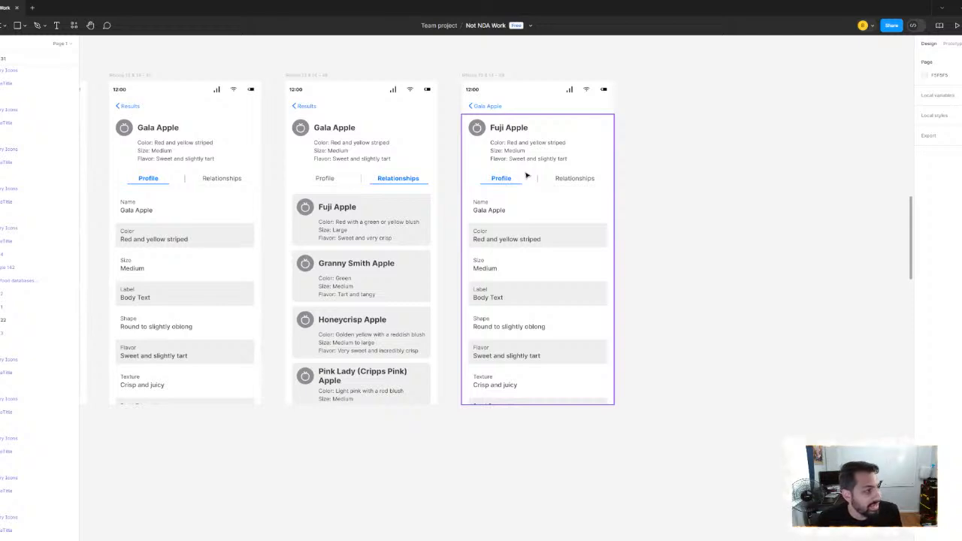
Look over the whole mid-fidelity user flow and the neighbouring UX Improvements and User/Prototype Testing sections
{"action": "scroll", "coordinate": [518, 208], "scroll_direction": "down", "scroll_amount": 3}
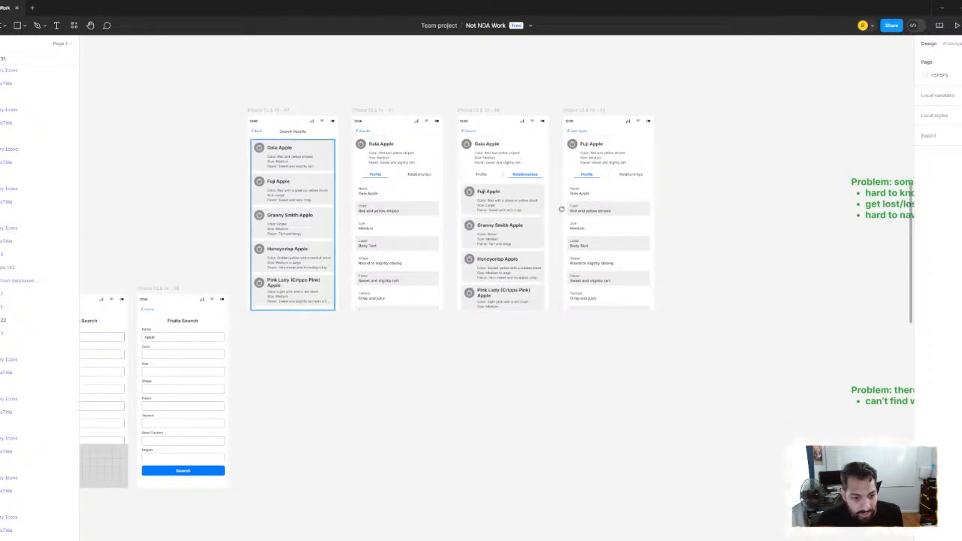
{"action": "scroll", "coordinate": [365, 307], "scroll_direction": "left", "scroll_amount": 5}
{"action": "scroll", "coordinate": [422, 260], "scroll_direction": "down", "scroll_amount": 3}
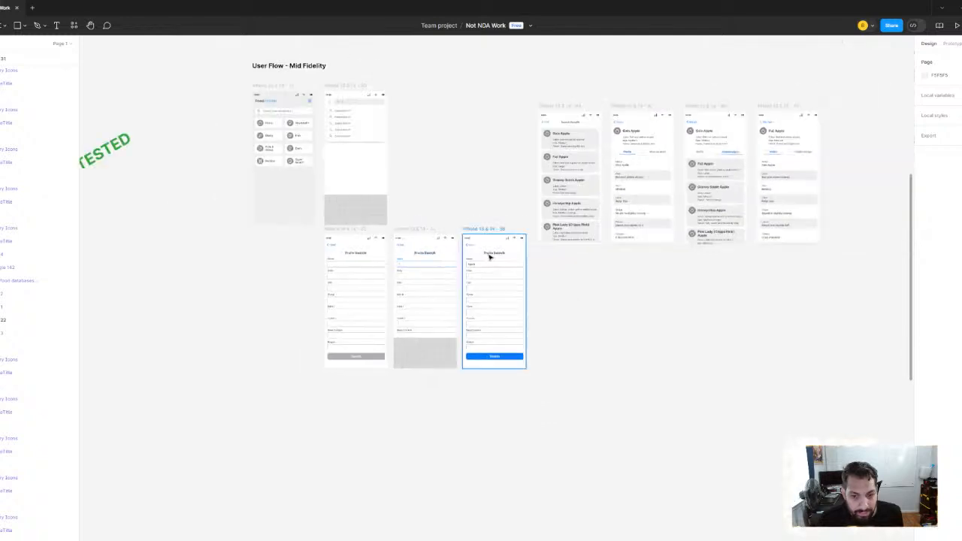
{"action": "scroll", "coordinate": [481, 248], "scroll_direction": "right", "scroll_amount": 10}
{"action": "scroll", "coordinate": [404, 239], "scroll_direction": "down", "scroll_amount": 3}
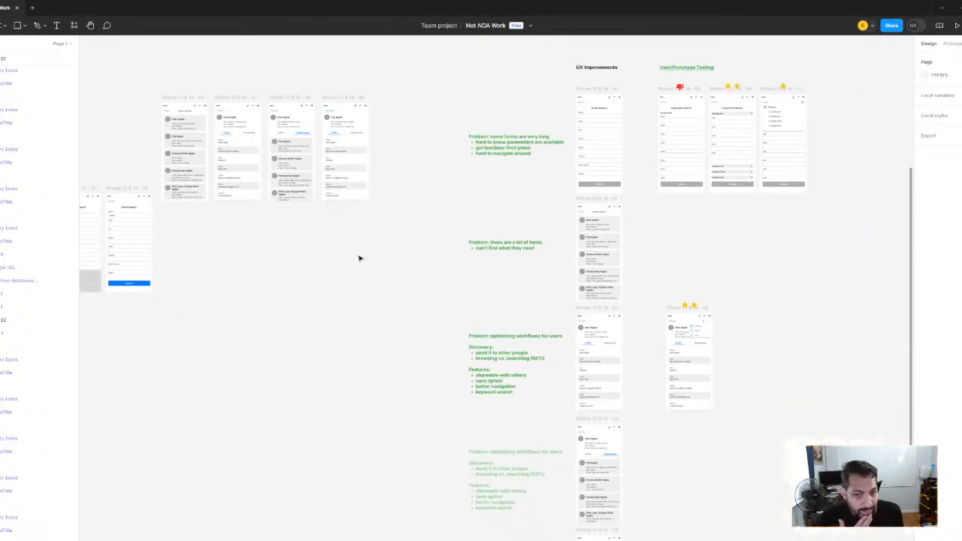
Review the Focused Search, Search Results and Info Card mid-fidelity sections beside their wireframes, and return to the mid-fidelity user flow
{"action": "scroll", "coordinate": [666, 198], "scroll_direction": "left", "scroll_amount": 10}
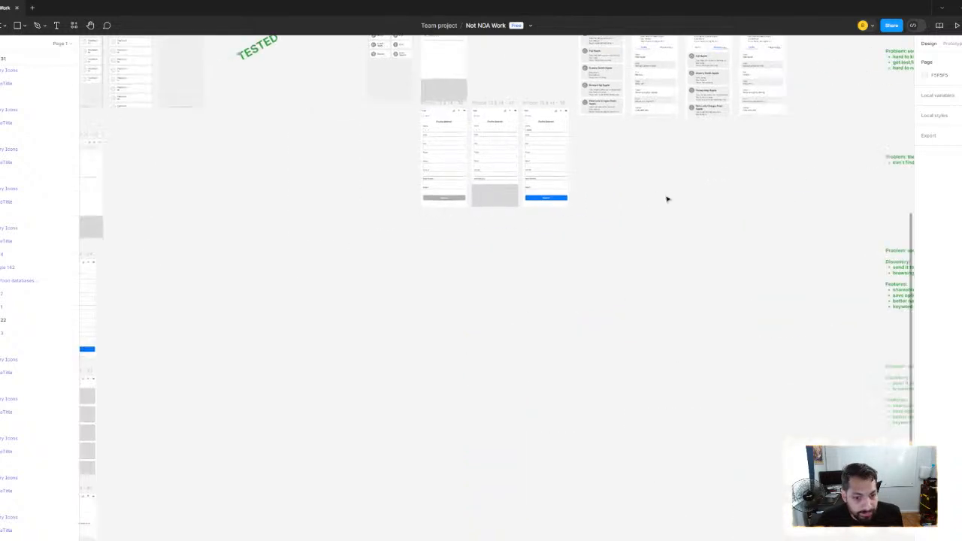
{"action": "scroll", "coordinate": [554, 252], "scroll_direction": "down", "scroll_amount": 2}
{"action": "scroll", "coordinate": [554, 252], "scroll_direction": "down", "scroll_amount": 3}
{"action": "scroll", "coordinate": [502, 281], "scroll_direction": "down", "scroll_amount": 10}
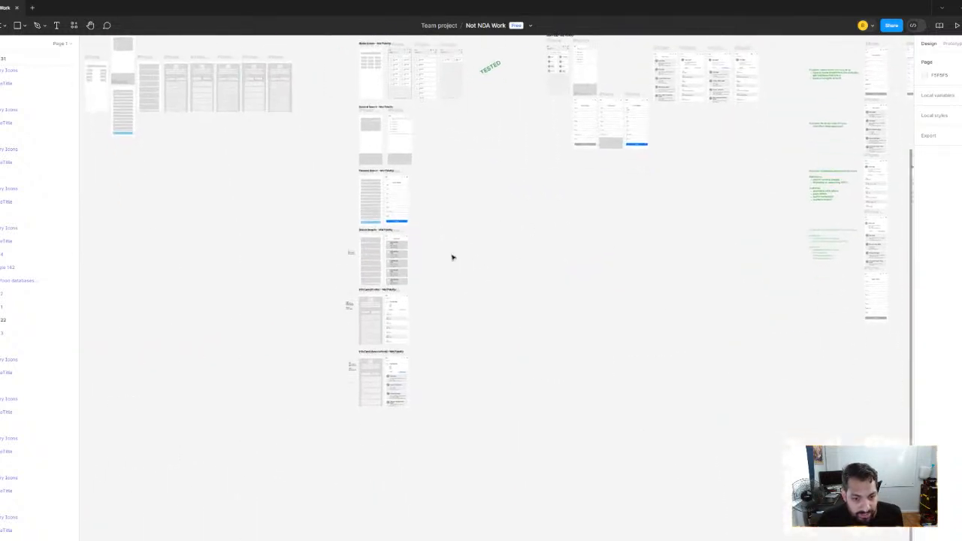
{"action": "scroll", "coordinate": [476, 224], "scroll_direction": "up", "scroll_amount": 4}
{"action": "left_click_drag", "start_coordinate": [477, 223], "coordinate": [478, 316]}
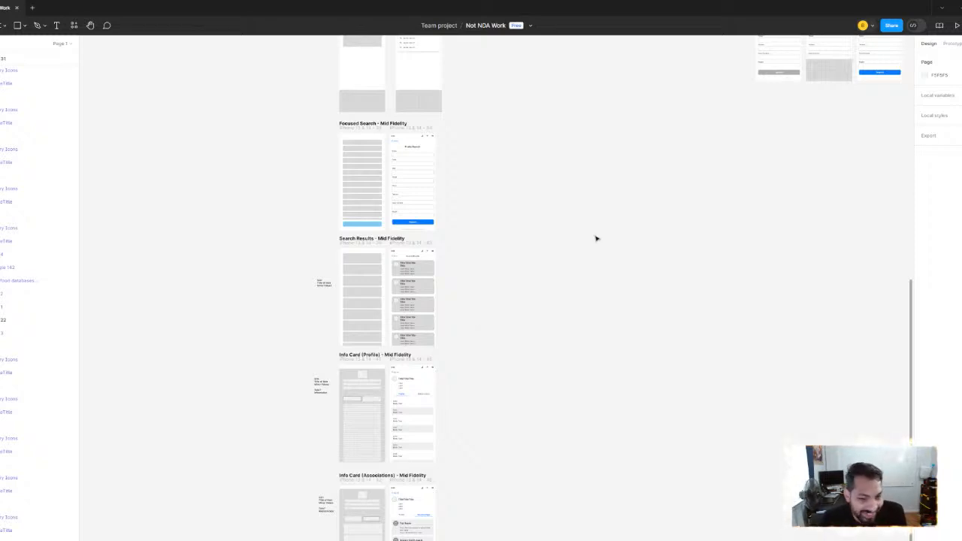
{"action": "scroll", "coordinate": [567, 202], "scroll_direction": "down", "scroll_amount": 5}
{"action": "scroll", "coordinate": [586, 195], "scroll_direction": "up", "scroll_amount": 2}
{"action": "scroll", "coordinate": [557, 194], "scroll_direction": "up", "scroll_amount": 5}
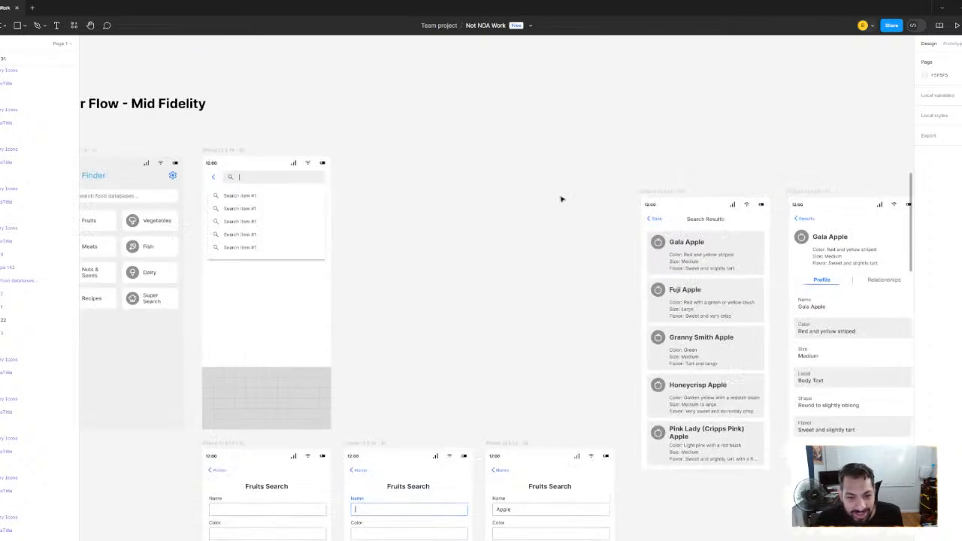
Survey the UX Improvements problem notes and the rated prototype testing screens alongside the mid-fidelity user flow
{"action": "scroll", "coordinate": [560, 198], "scroll_direction": "down", "scroll_amount": 3}
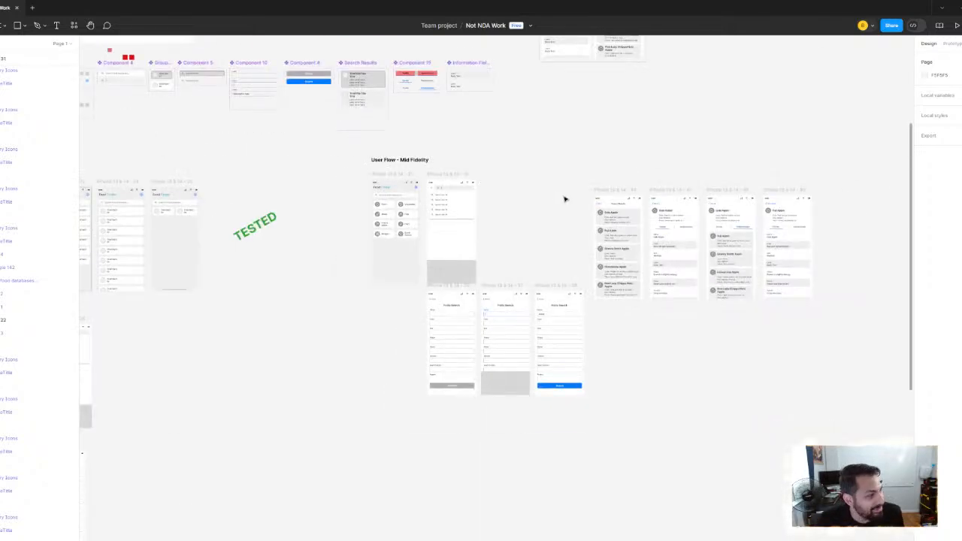
{"action": "scroll", "coordinate": [564, 200], "scroll_direction": "right", "scroll_amount": 5}
{"action": "scroll", "coordinate": [406, 219], "scroll_direction": "right", "scroll_amount": 7}
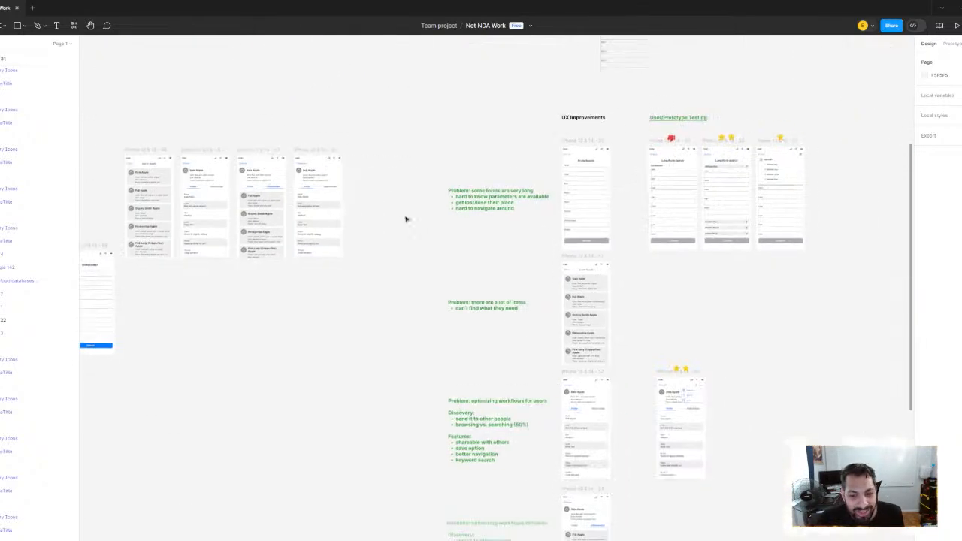
{"action": "scroll", "coordinate": [405, 218], "scroll_direction": "up", "scroll_amount": 3}
{"action": "scroll", "coordinate": [421, 266], "scroll_direction": "down", "scroll_amount": 5}
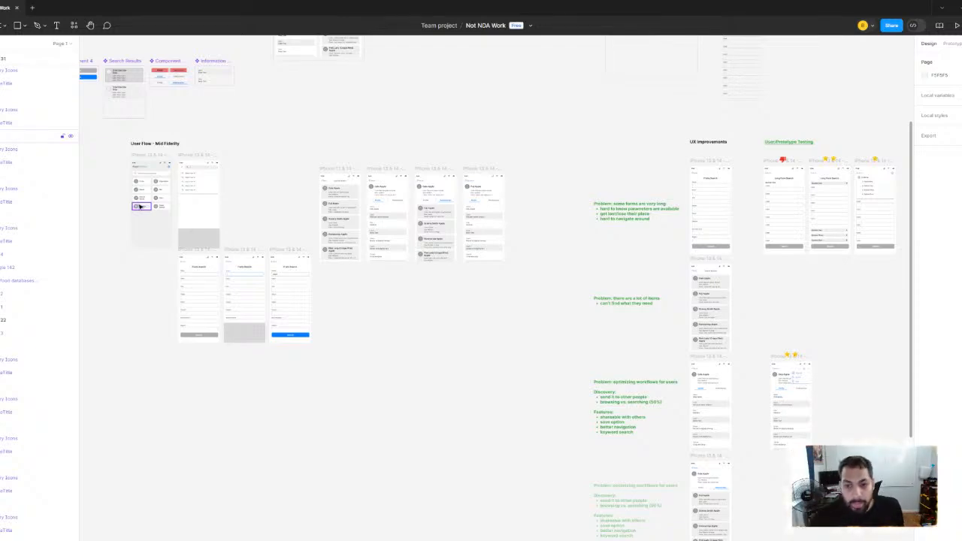
{"action": "scroll", "coordinate": [502, 208], "scroll_direction": "up", "scroll_amount": 3}
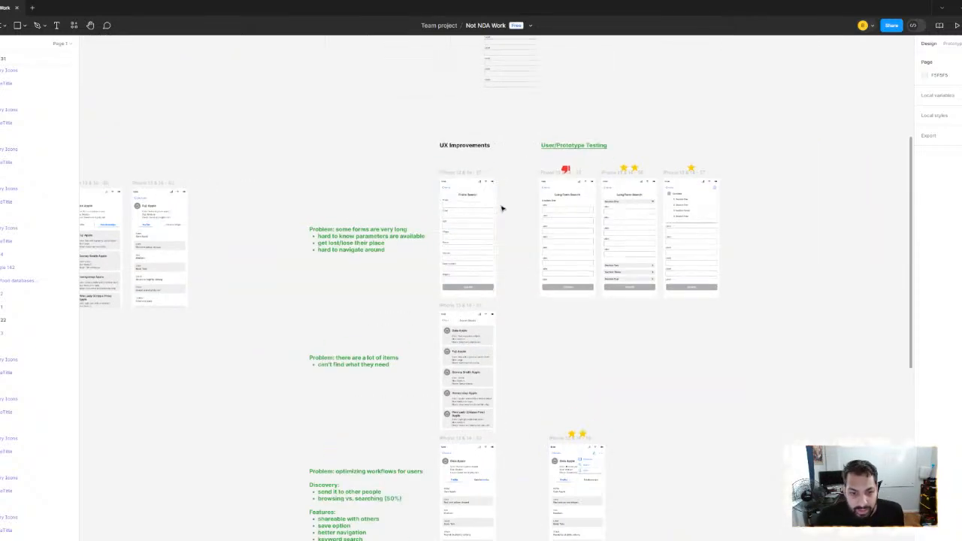
{"action": "scroll", "coordinate": [502, 208], "scroll_direction": "up", "scroll_amount": 5}
{"action": "scroll", "coordinate": [356, 228], "scroll_direction": "down", "scroll_amount": 6}
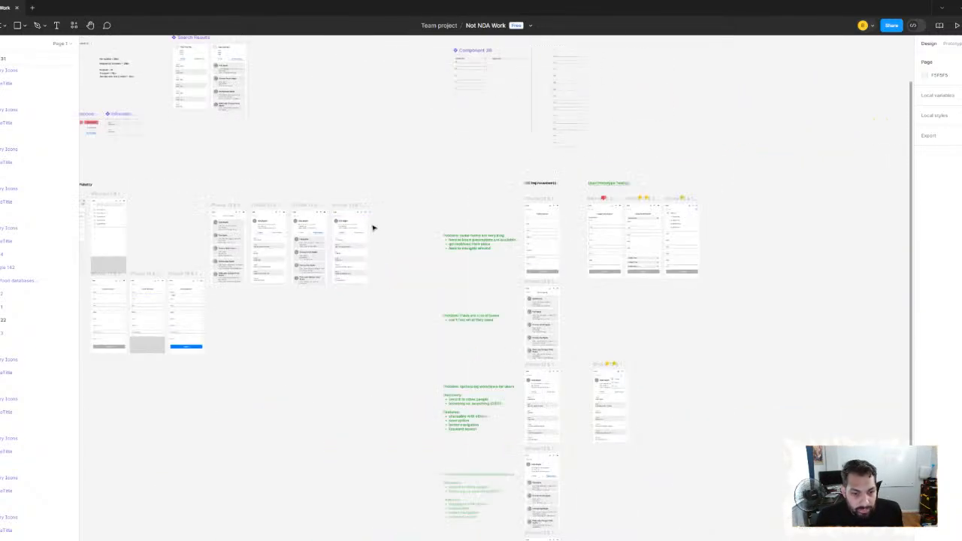
Review the complete mid-fidelity user flow from the Food Finder home and search screens to the Fuji Apple profile
{"action": "scroll", "coordinate": [399, 228], "scroll_direction": "up", "scroll_amount": 5}
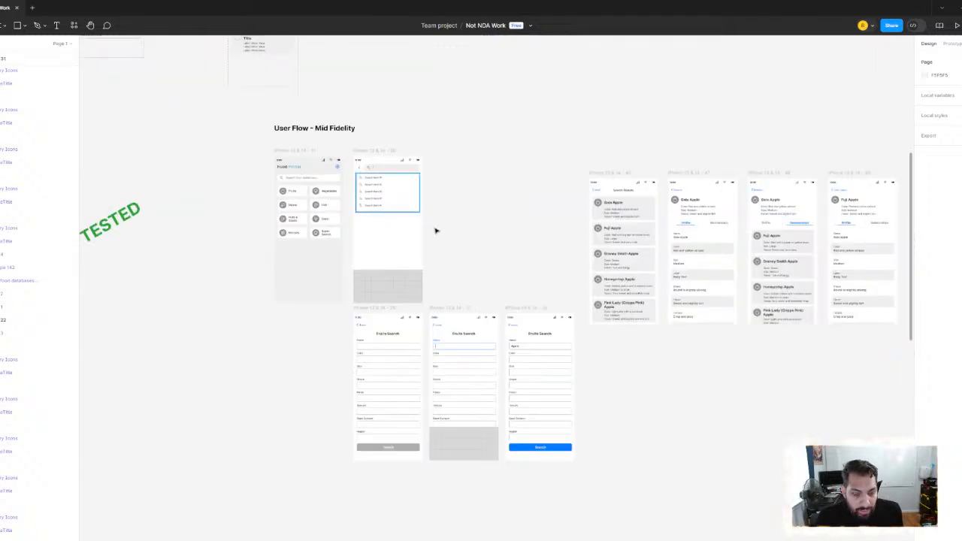
{"action": "scroll", "coordinate": [398, 225], "scroll_direction": "up", "scroll_amount": 1}
{"action": "scroll", "coordinate": [375, 240], "scroll_direction": "up", "scroll_amount": 1}
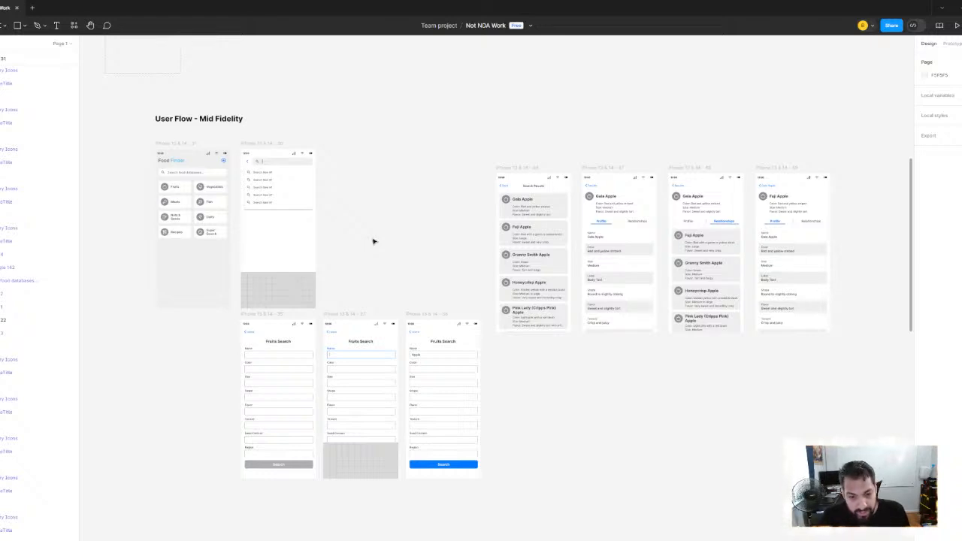
{"action": "scroll", "coordinate": [374, 242], "scroll_direction": "right", "scroll_amount": 3}
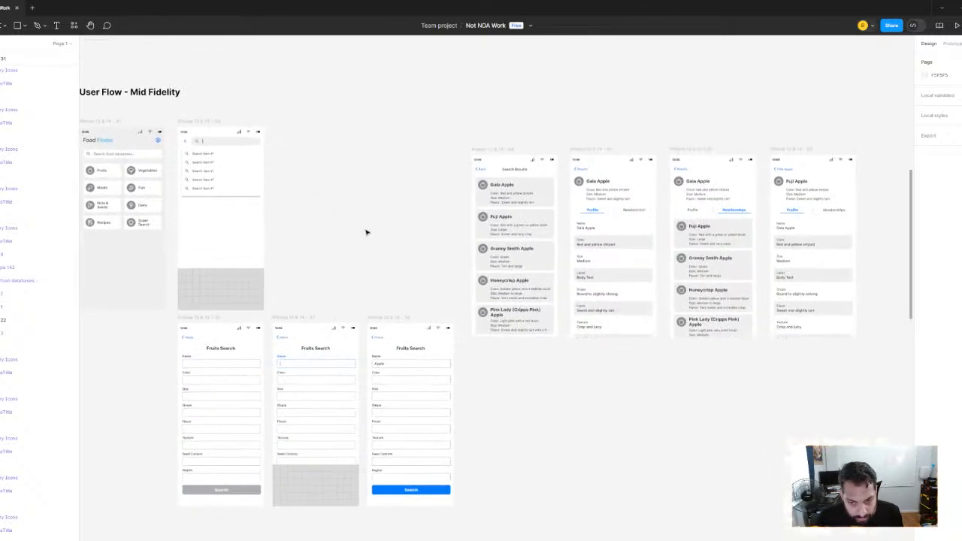
{"action": "left_click_drag", "start_coordinate": [352, 221], "coordinate": [370, 236]}
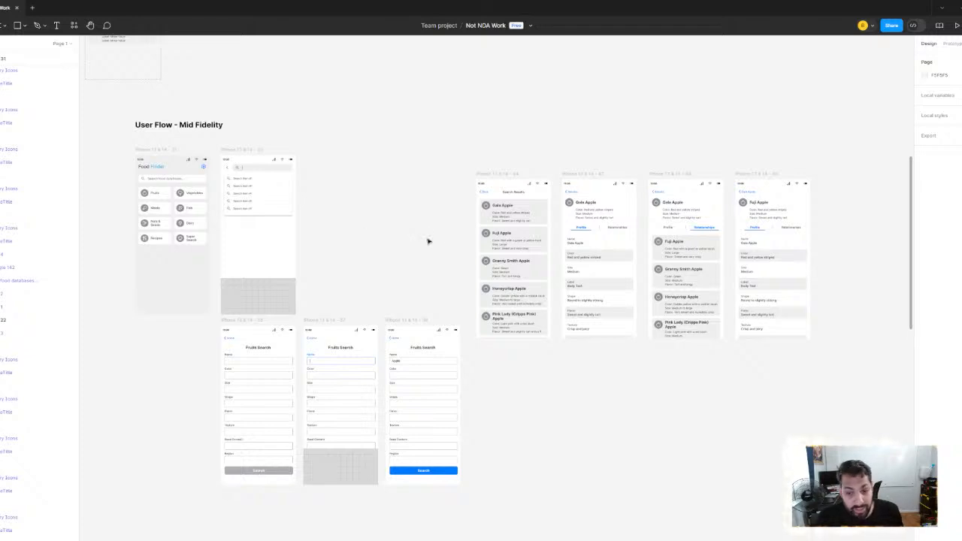
Review the mid-fidelity user flow's search screens together with its Search Results, Gala Apple and Fuji Apple screens
{"action": "scroll", "coordinate": [577, 271], "scroll_direction": "up", "scroll_amount": 2}
{"action": "left_click_drag", "start_coordinate": [509, 264], "coordinate": [477, 228]}
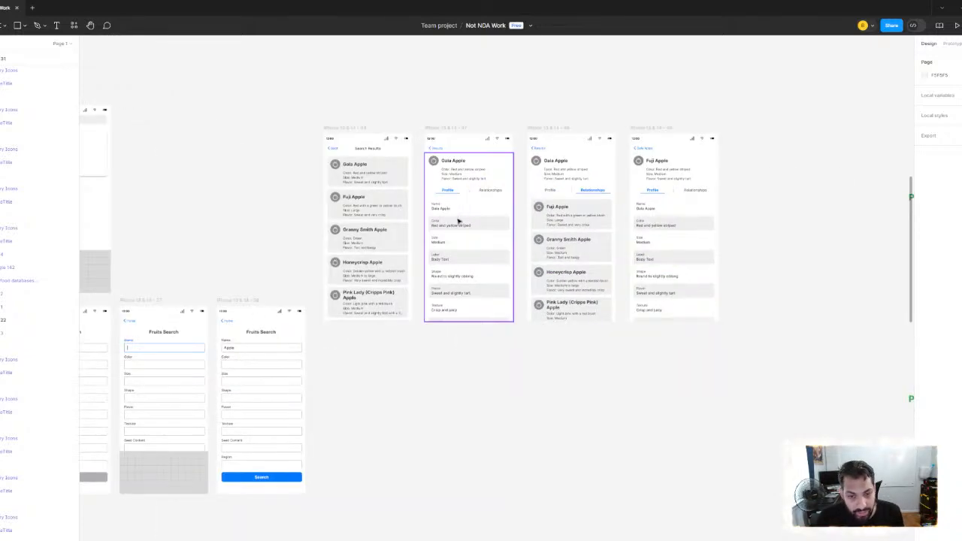
{"action": "left_click_drag", "start_coordinate": [267, 173], "coordinate": [455, 165]}
{"action": "scroll", "coordinate": [421, 170], "scroll_direction": "down", "scroll_amount": 1}
{"action": "left_click_drag", "start_coordinate": [398, 170], "coordinate": [376, 194]}
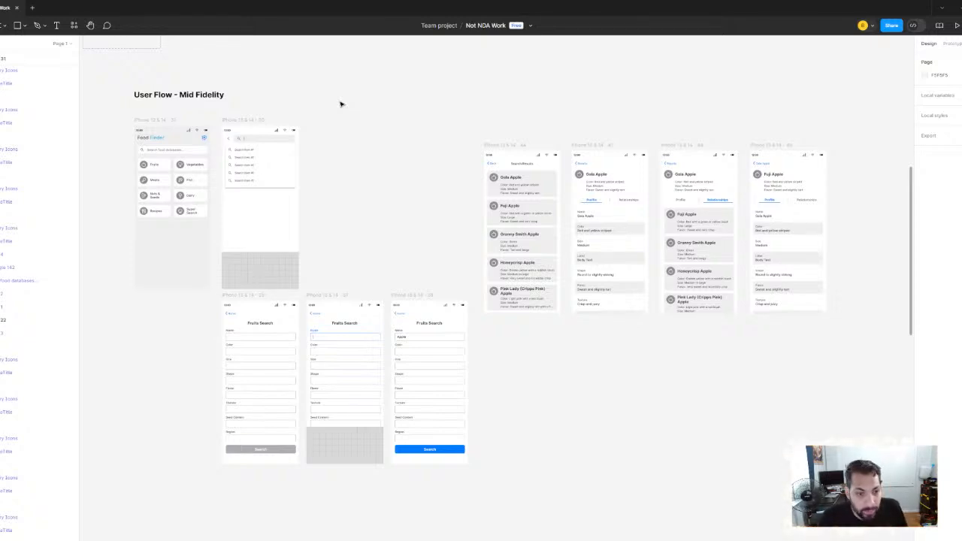
{"action": "scroll", "coordinate": [385, 155], "scroll_direction": "down", "scroll_amount": 1}
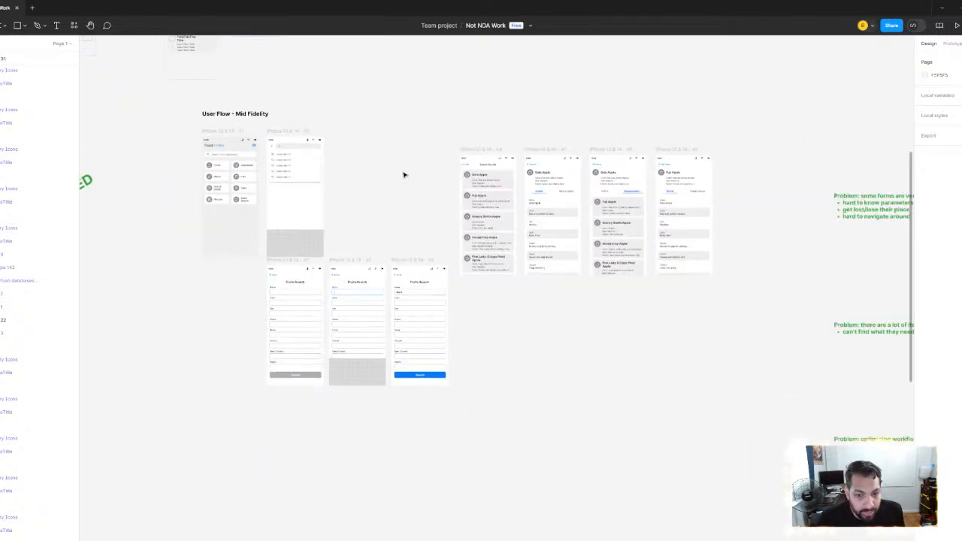
{"action": "scroll", "coordinate": [398, 180], "scroll_direction": "up", "scroll_amount": 1}
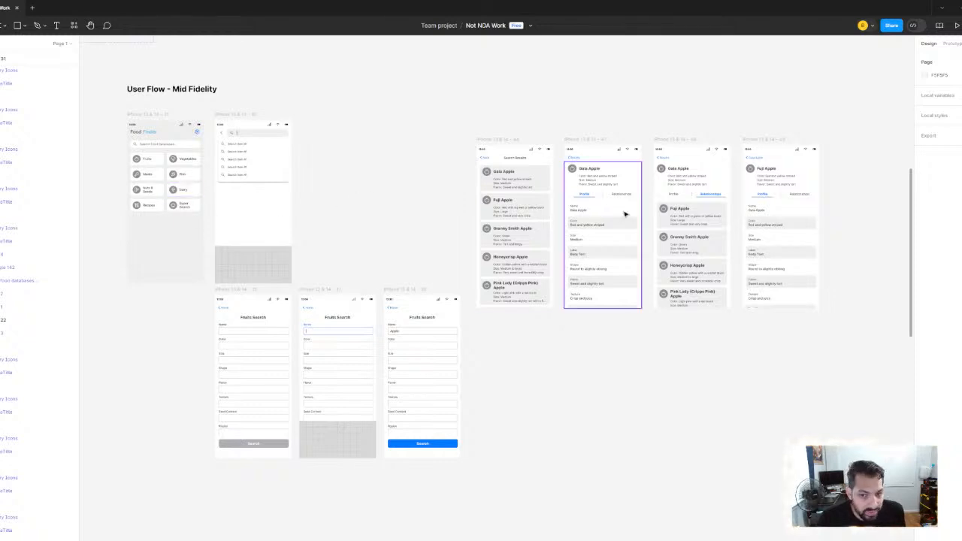
Examine the UX Improvements note about very long forms beside the Fruits Search screen
{"action": "scroll", "coordinate": [623, 213], "scroll_direction": "right", "scroll_amount": 10}
{"action": "scroll", "coordinate": [358, 262], "scroll_direction": "right", "scroll_amount": 6}
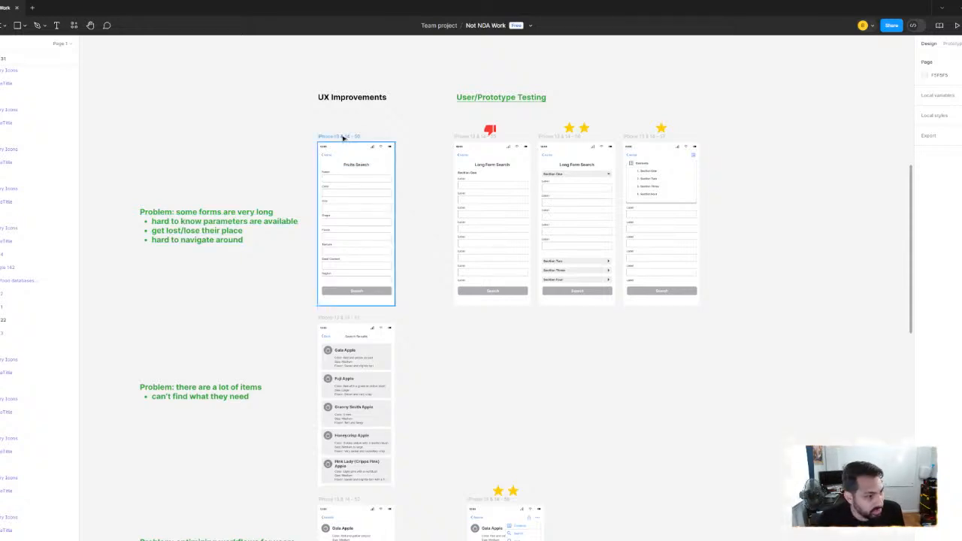
{"action": "scroll", "coordinate": [307, 185], "scroll_direction": "up", "scroll_amount": 5}
{"action": "scroll", "coordinate": [322, 183], "scroll_direction": "down", "scroll_amount": 3}
{"action": "scroll", "coordinate": [468, 204], "scroll_direction": "right", "scroll_amount": 2}
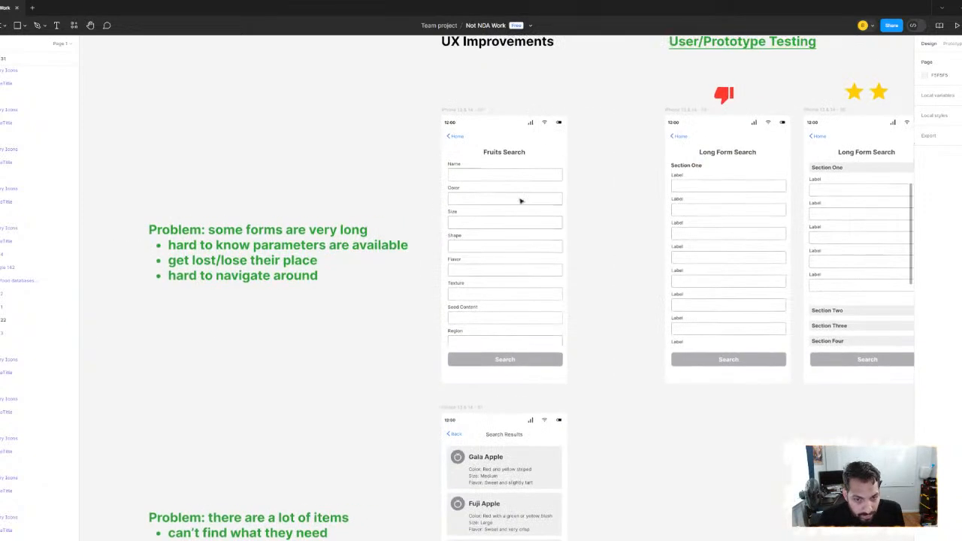
Survey the mid-fidelity sections with their wireframes, going back as far as the tested sketching sections
{"action": "scroll", "coordinate": [526, 195], "scroll_direction": "down", "scroll_amount": 6}
{"action": "scroll", "coordinate": [406, 214], "scroll_direction": "left", "scroll_amount": 4}
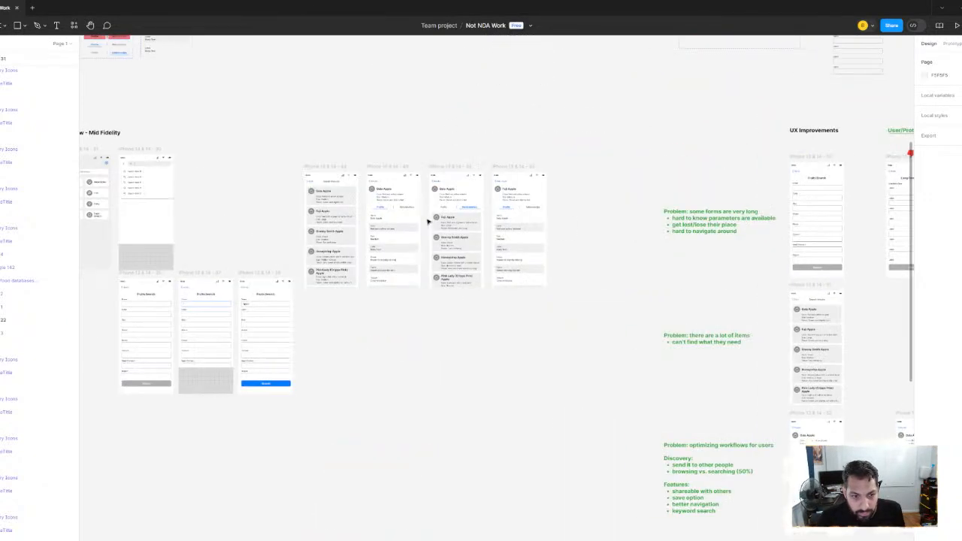
{"action": "scroll", "coordinate": [434, 217], "scroll_direction": "left", "scroll_amount": 4}
{"action": "scroll", "coordinate": [560, 211], "scroll_direction": "down", "scroll_amount": 6}
{"action": "scroll", "coordinate": [556, 226], "scroll_direction": "up", "scroll_amount": 2}
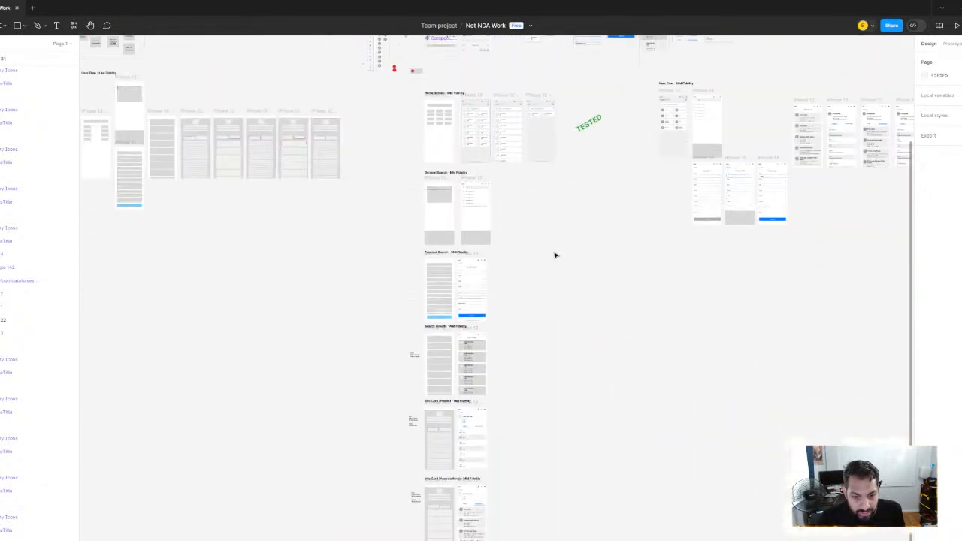
{"action": "scroll", "coordinate": [554, 253], "scroll_direction": "up", "scroll_amount": 3}
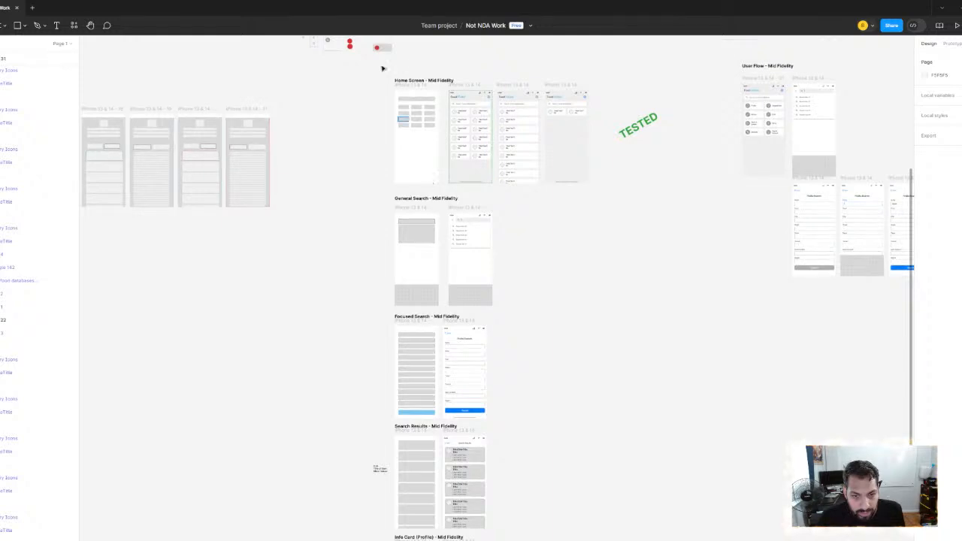
{"action": "scroll", "coordinate": [381, 187], "scroll_direction": "down", "scroll_amount": 4}
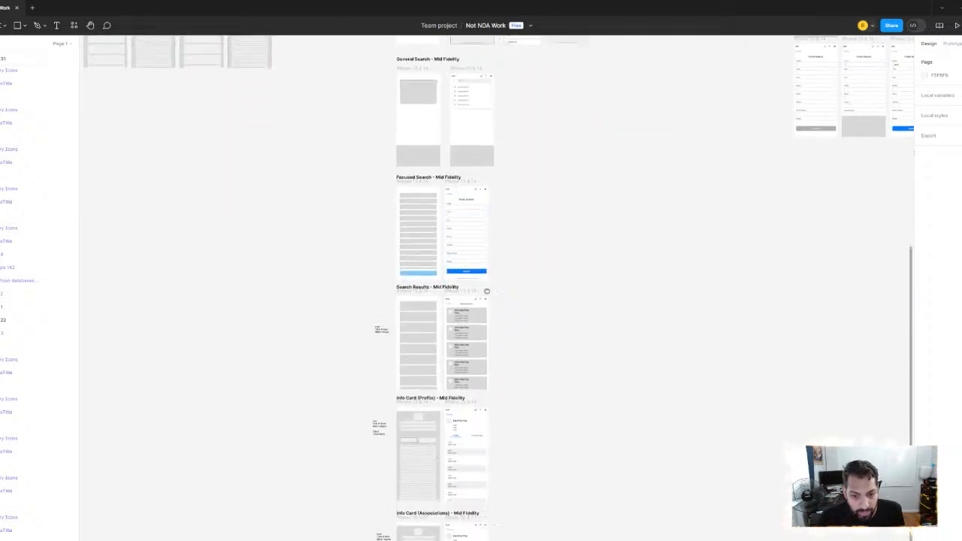
{"action": "left_click_drag", "start_coordinate": [486, 291], "coordinate": [473, 205]}
{"action": "scroll", "coordinate": [544, 298], "scroll_direction": "down", "scroll_amount": 3}
{"action": "mouse_move", "coordinate": [450, 236]}
{"action": "left_mouse_down"}
{"action": "mouse_move", "coordinate": [680, 281]}
{"action": "mouse_move", "coordinate": [783, 283]}
{"action": "left_mouse_up"}
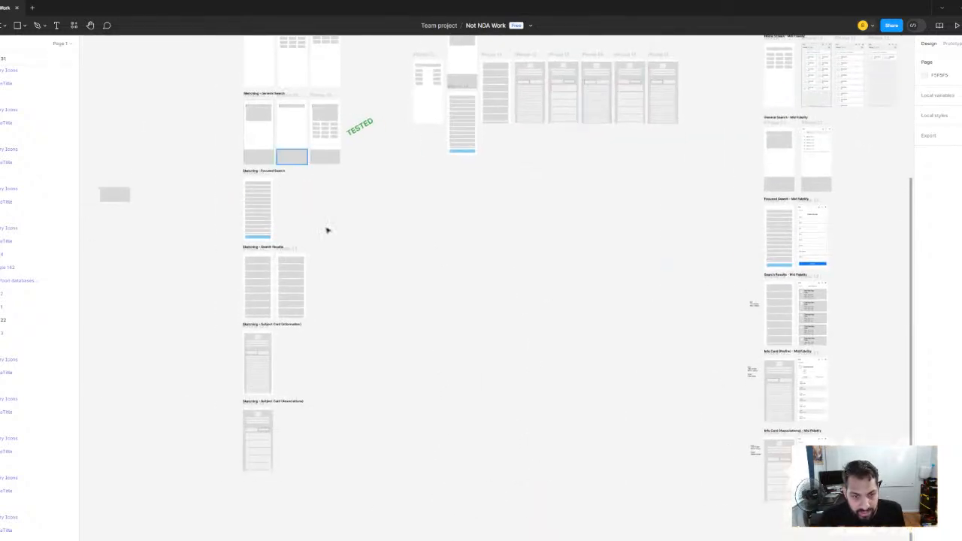
{"action": "left_click_drag", "start_coordinate": [320, 39], "coordinate": [389, 173]}
Return to the UX Improvements section and study the Fruits Search form against the long-form prototypes
{"action": "left_click_drag", "start_coordinate": [633, 310], "coordinate": [236, 296]}
{"action": "left_click_drag", "start_coordinate": [680, 280], "coordinate": [281, 288]}
{"action": "scroll", "coordinate": [719, 230], "scroll_direction": "up", "scroll_amount": 3}
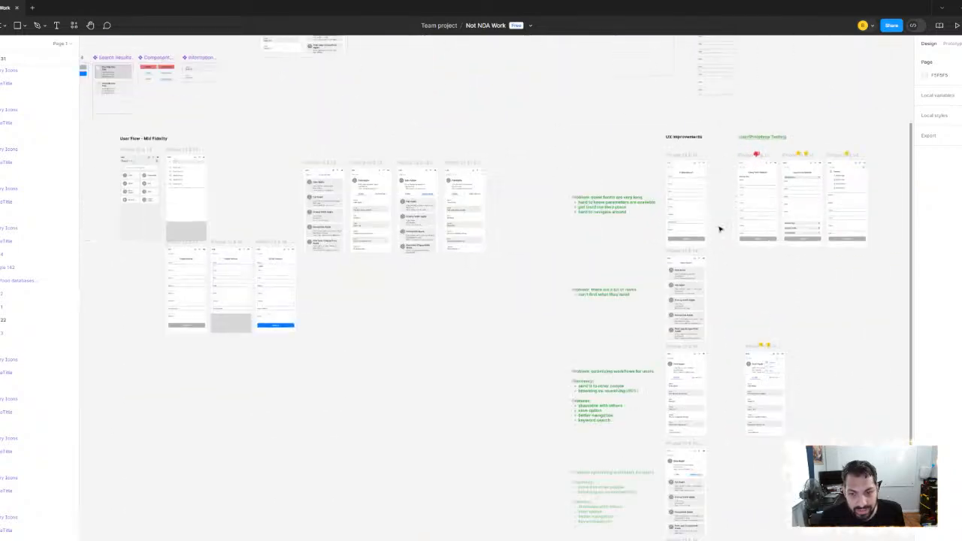
{"action": "scroll", "coordinate": [717, 233], "scroll_direction": "up", "scroll_amount": 3}
{"action": "scroll", "coordinate": [752, 332], "scroll_direction": "up", "scroll_amount": 5}
{"action": "left_click_drag", "start_coordinate": [760, 333], "coordinate": [506, 199]}
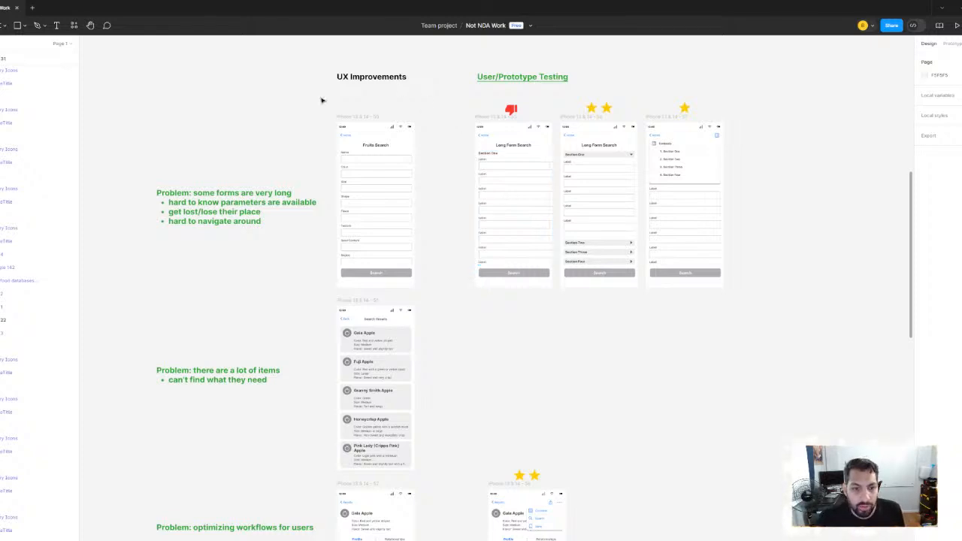
{"action": "scroll", "coordinate": [369, 189], "scroll_direction": "up", "scroll_amount": 3}
{"action": "scroll", "coordinate": [490, 194], "scroll_direction": "up", "scroll_amount": 3}
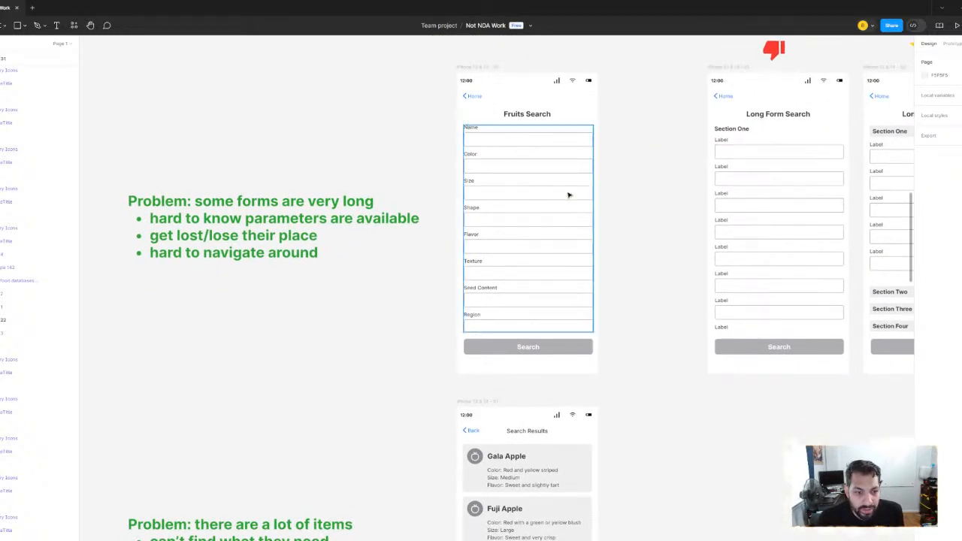
{"action": "scroll", "coordinate": [568, 196], "scroll_direction": "down", "scroll_amount": 3}
{"action": "scroll", "coordinate": [478, 182], "scroll_direction": "up", "scroll_amount": 3}
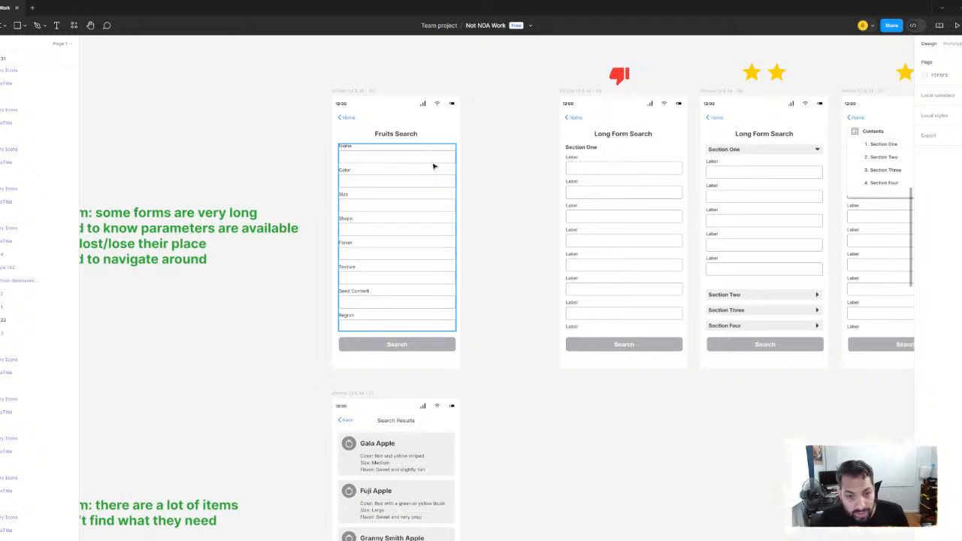
{"action": "scroll", "coordinate": [434, 166], "scroll_direction": "down", "scroll_amount": 2}
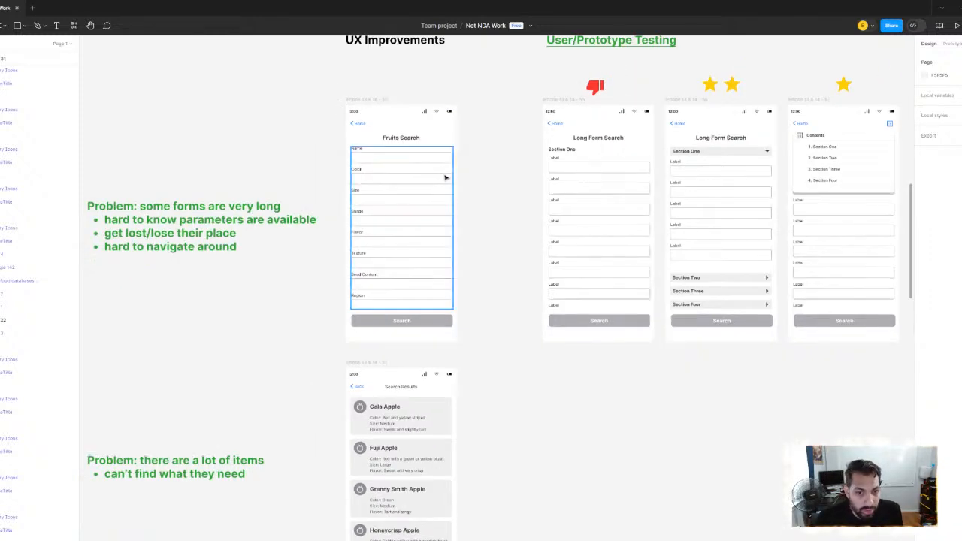
Inspect the field groups of the Fruits Search form and the thumbs-down Long Form Search prototype
{"action": "double_click", "coordinate": [411, 161]}
{"action": "left_click", "coordinate": [269, 136]}
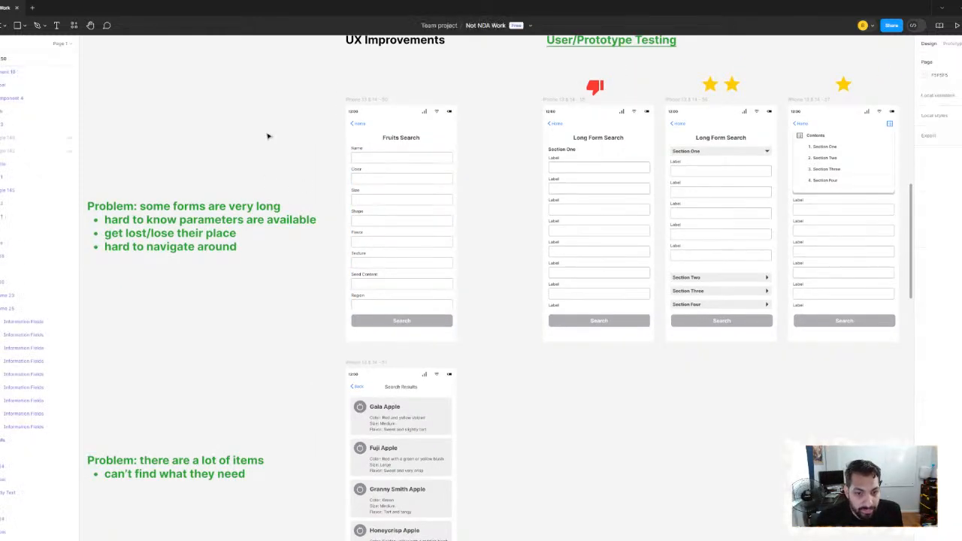
{"action": "left_click_drag", "start_coordinate": [601, 206], "coordinate": [402, 208]}
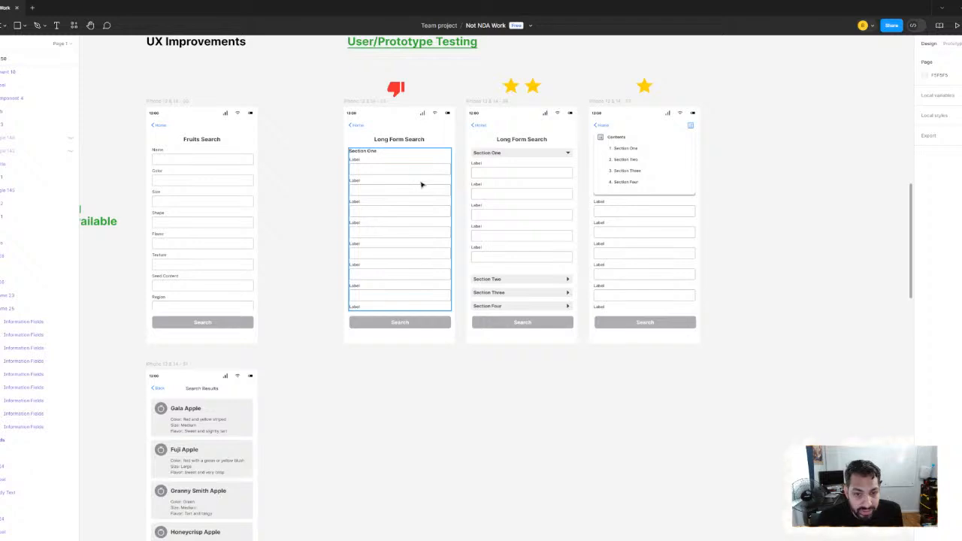
{"action": "double_click", "coordinate": [421, 184]}
{"action": "left_click", "coordinate": [303, 158]}
{"action": "left_click_drag", "start_coordinate": [307, 160], "coordinate": [501, 146]}
{"action": "scroll", "coordinate": [411, 191], "scroll_direction": "down", "scroll_amount": 1}
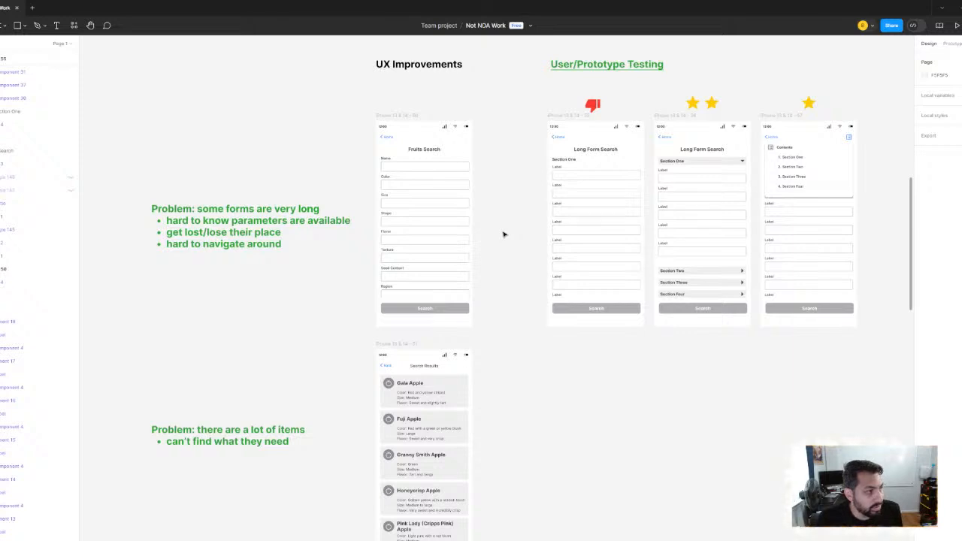
Compare the three rated long-form prototypes, singling out the two-star version with collapsible sections
{"action": "scroll", "coordinate": [352, 182], "scroll_direction": "right", "scroll_amount": 3}
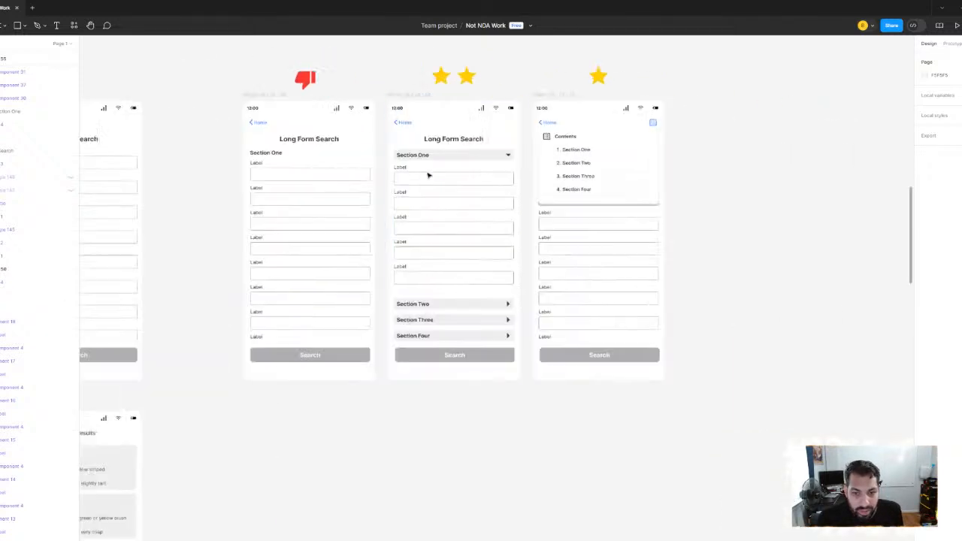
{"action": "scroll", "coordinate": [429, 174], "scroll_direction": "up", "scroll_amount": 4}
{"action": "left_click_drag", "start_coordinate": [397, 222], "coordinate": [378, 262]}
{"action": "left_click_drag", "start_coordinate": [172, 86], "coordinate": [769, 493]}
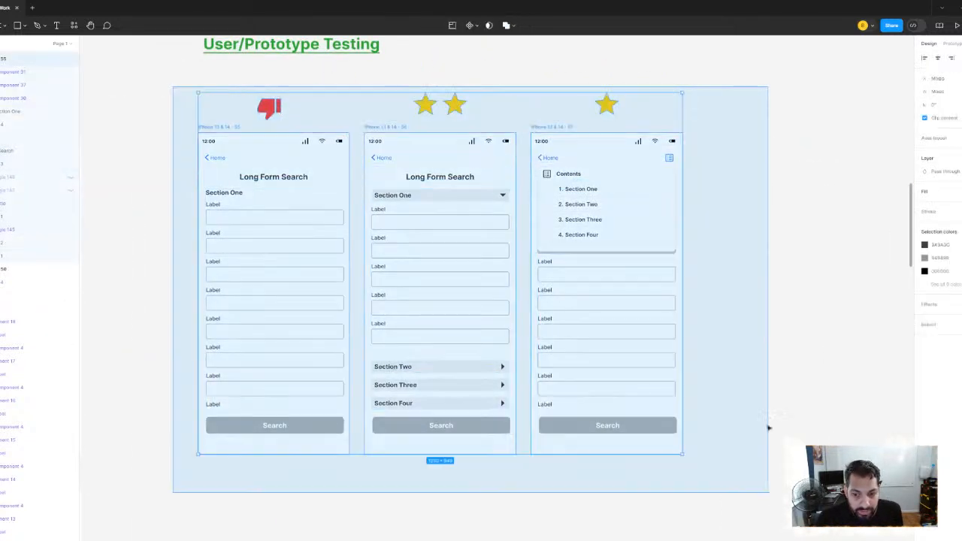
{"action": "left_click", "coordinate": [823, 297]}
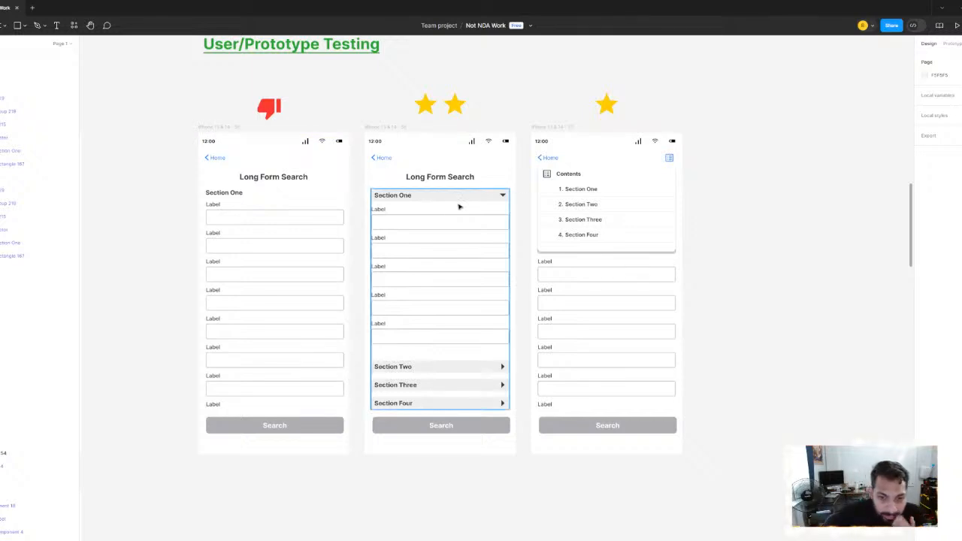
{"action": "left_click", "coordinate": [480, 355]}
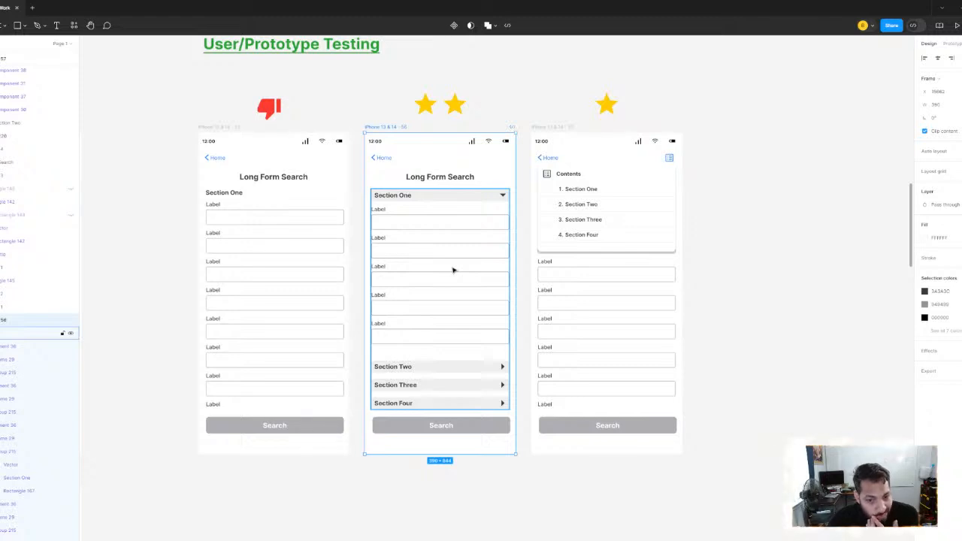
{"action": "left_click", "coordinate": [360, 108]}
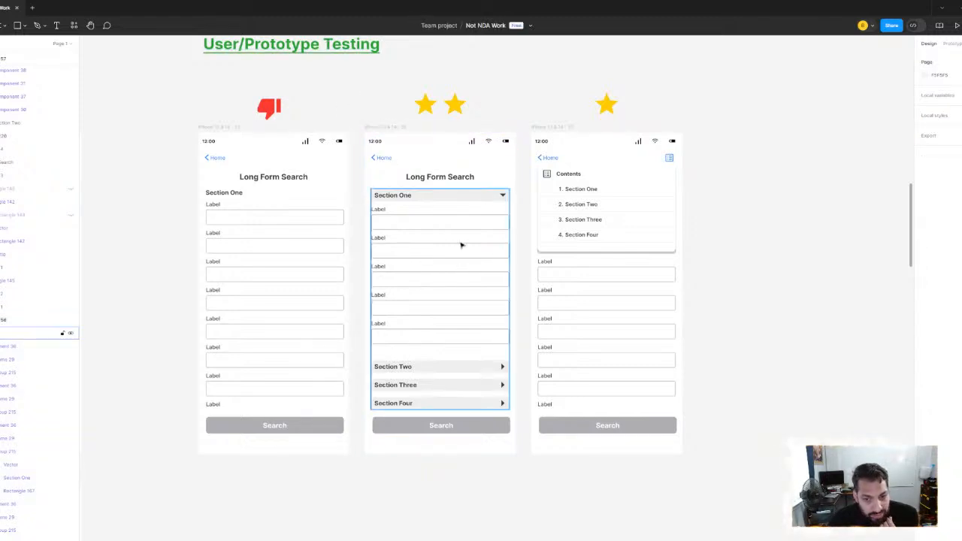
Inspect the one-star prototype frame and its Contents menu of four sections up close
{"action": "scroll", "coordinate": [762, 245], "scroll_direction": "right", "scroll_amount": 5}
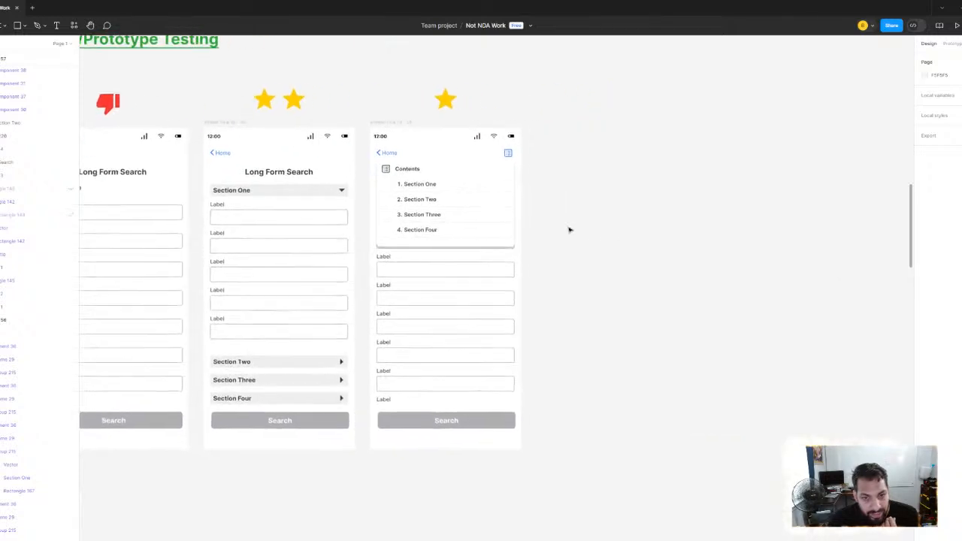
{"action": "left_click", "coordinate": [395, 121]}
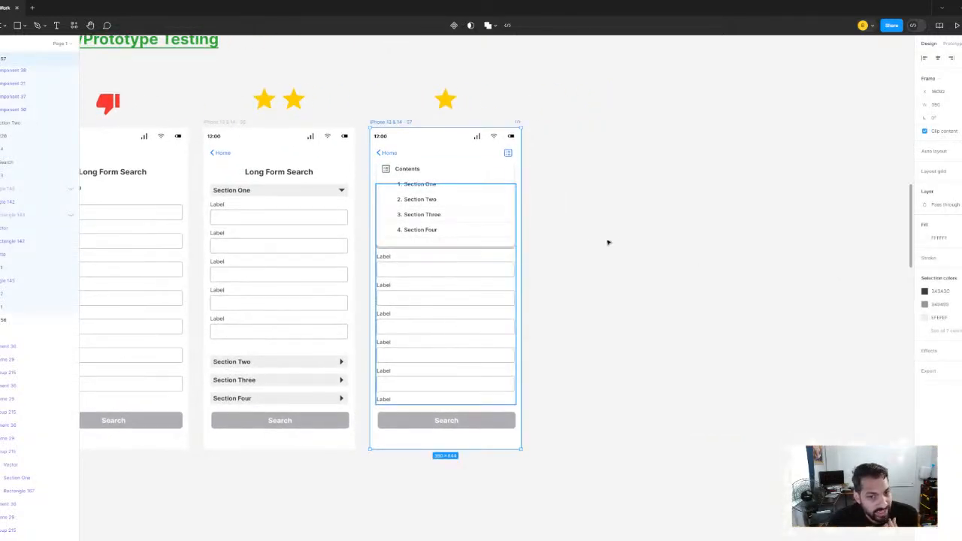
{"action": "scroll", "coordinate": [649, 243], "scroll_direction": "left", "scroll_amount": 3}
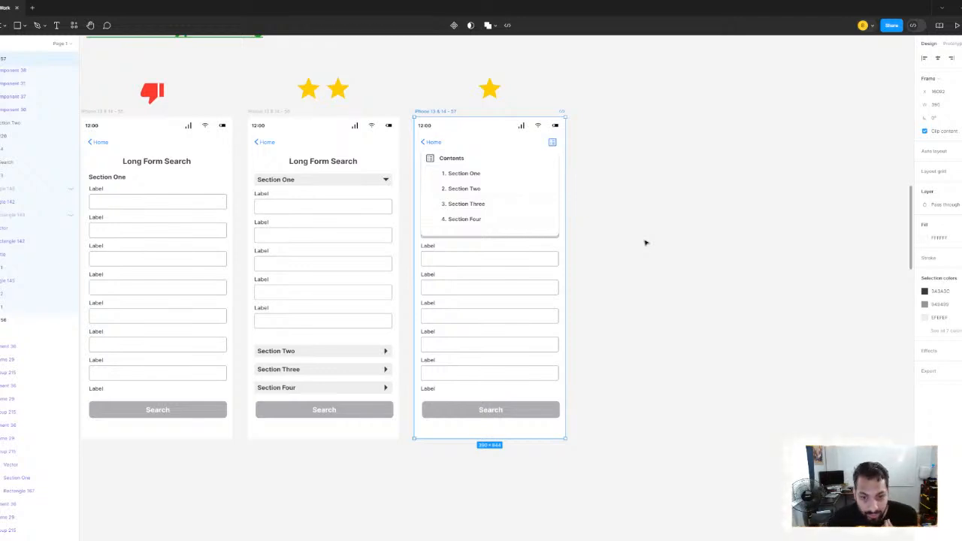
{"action": "left_click", "coordinate": [478, 200]}
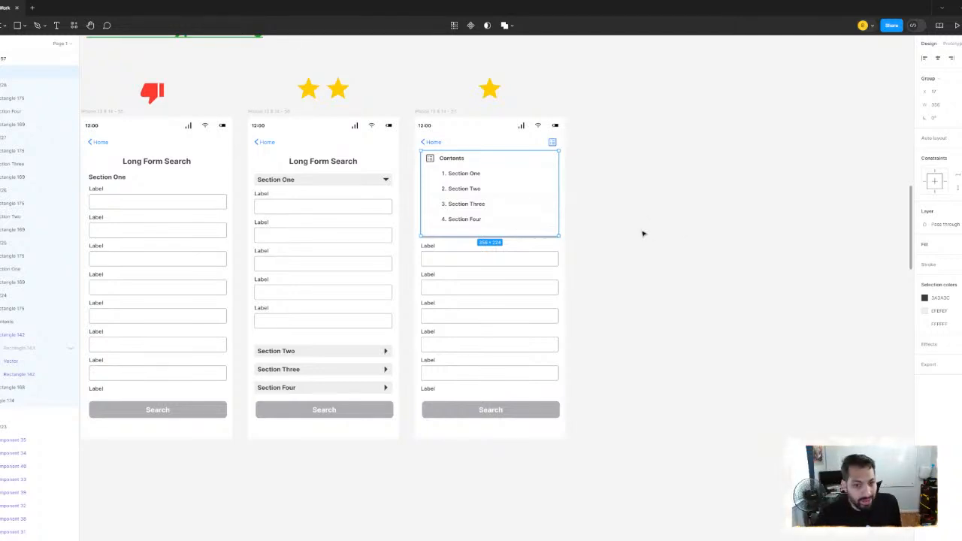
{"action": "scroll", "coordinate": [485, 185], "scroll_direction": "up", "scroll_amount": 5}
{"action": "scroll", "coordinate": [465, 254], "scroll_direction": "up", "scroll_amount": 3}
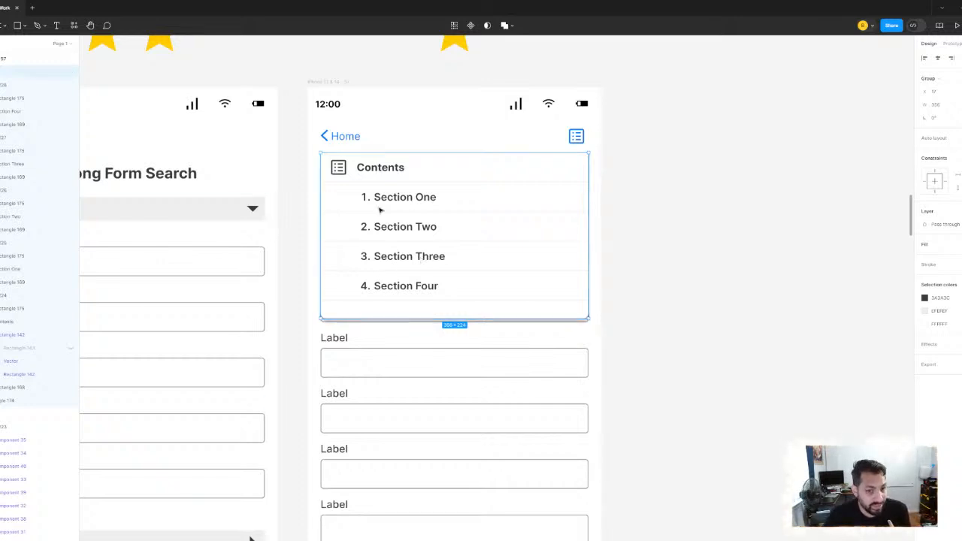
{"action": "key", "text": "Escape"}
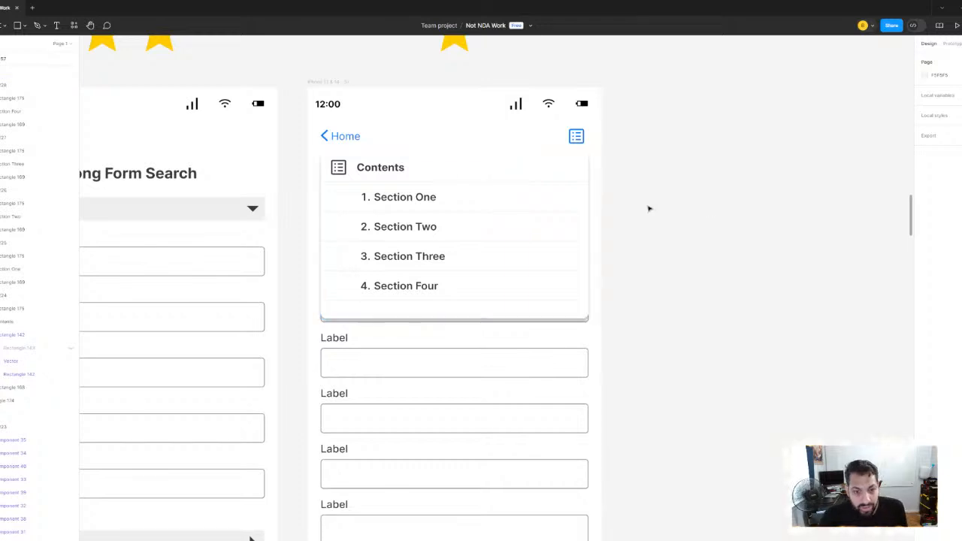
Compare the collapsible-section prototype with the Contents-menu prototype, and select the Contents menu group
{"action": "scroll", "coordinate": [663, 226], "scroll_direction": "down", "scroll_amount": 3}
{"action": "left_click_drag", "start_coordinate": [663, 226], "coordinate": [588, 157]}
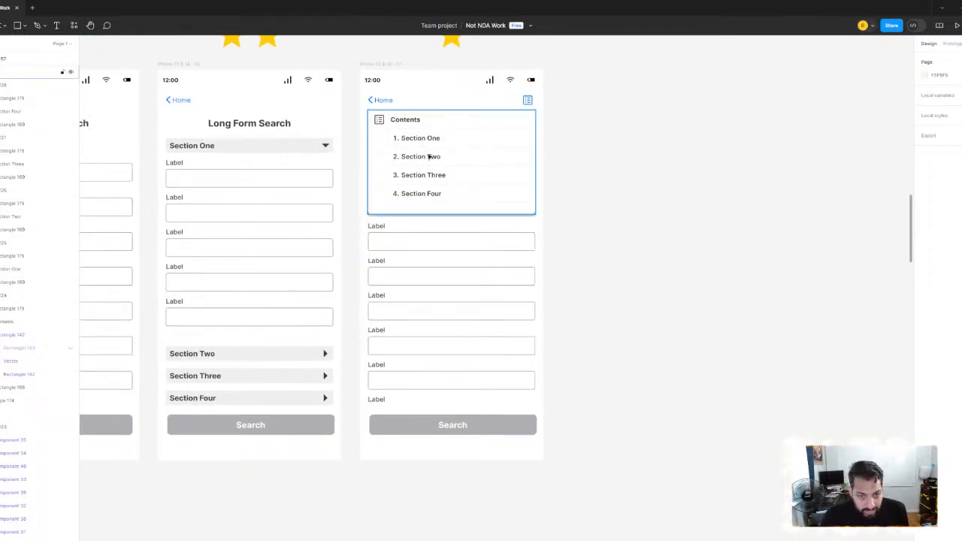
{"action": "left_click_drag", "start_coordinate": [227, 246], "coordinate": [365, 251]}
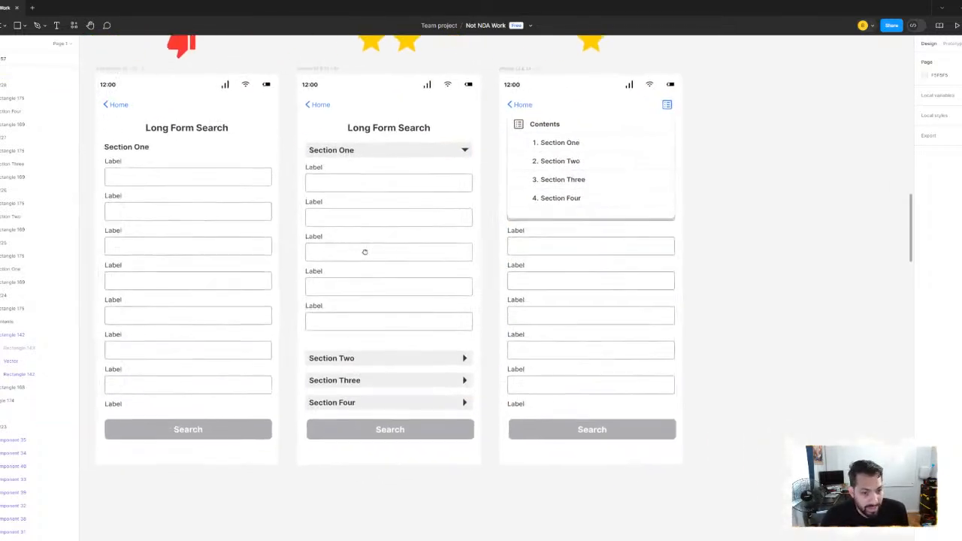
{"action": "left_click_drag", "start_coordinate": [469, 289], "coordinate": [301, 293]}
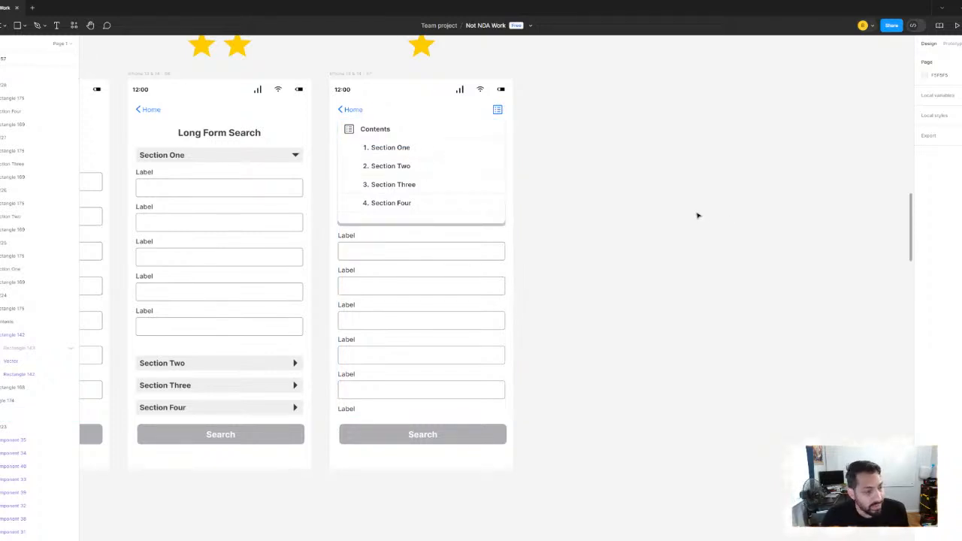
{"action": "left_click_drag", "start_coordinate": [676, 217], "coordinate": [739, 206]}
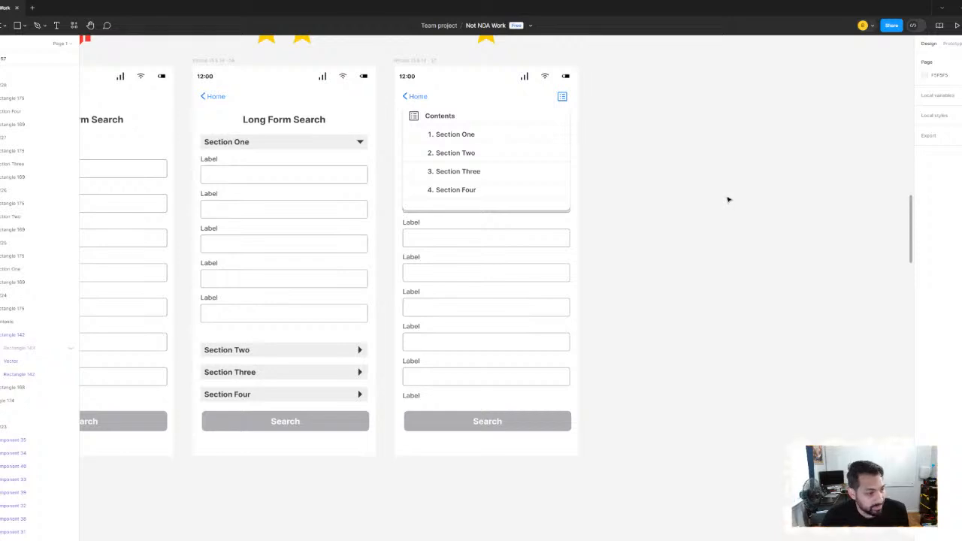
{"action": "scroll", "coordinate": [677, 206], "scroll_direction": "up", "scroll_amount": 1}
{"action": "left_click", "coordinate": [554, 175]}
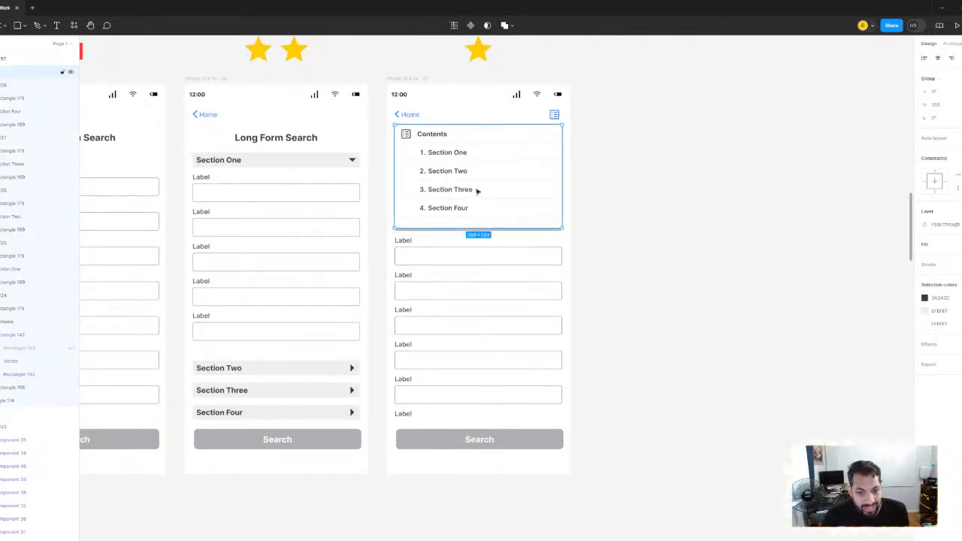
Deselect the Contents menu group and examine the Search Results screen with its "there are a lot of items" problem note
{"action": "left_click", "coordinate": [621, 189]}
{"action": "scroll", "coordinate": [451, 190], "scroll_direction": "down", "scroll_amount": 4}
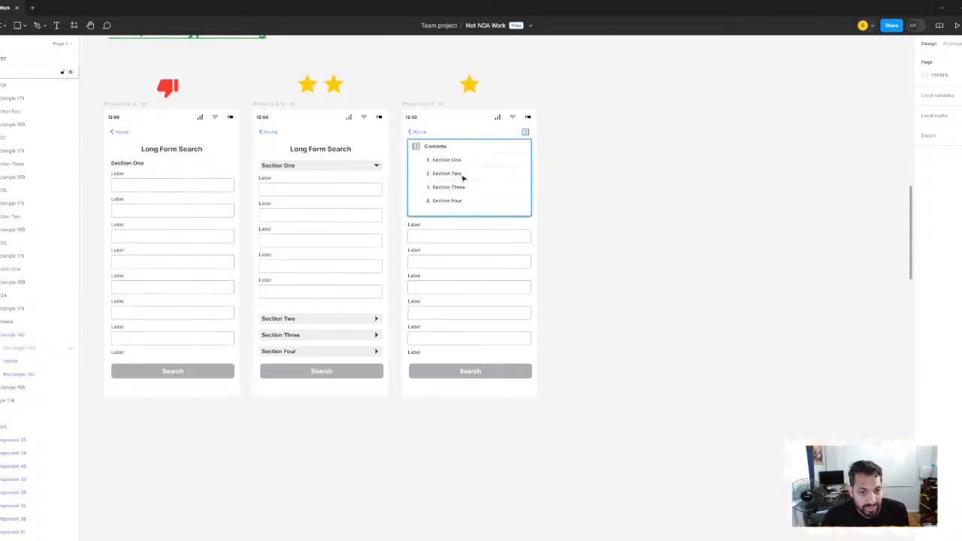
{"action": "left_click_drag", "start_coordinate": [188, 118], "coordinate": [333, 193]}
{"action": "left_click_drag", "start_coordinate": [269, 202], "coordinate": [416, 71]}
{"action": "left_click_drag", "start_coordinate": [417, 270], "coordinate": [368, 174]}
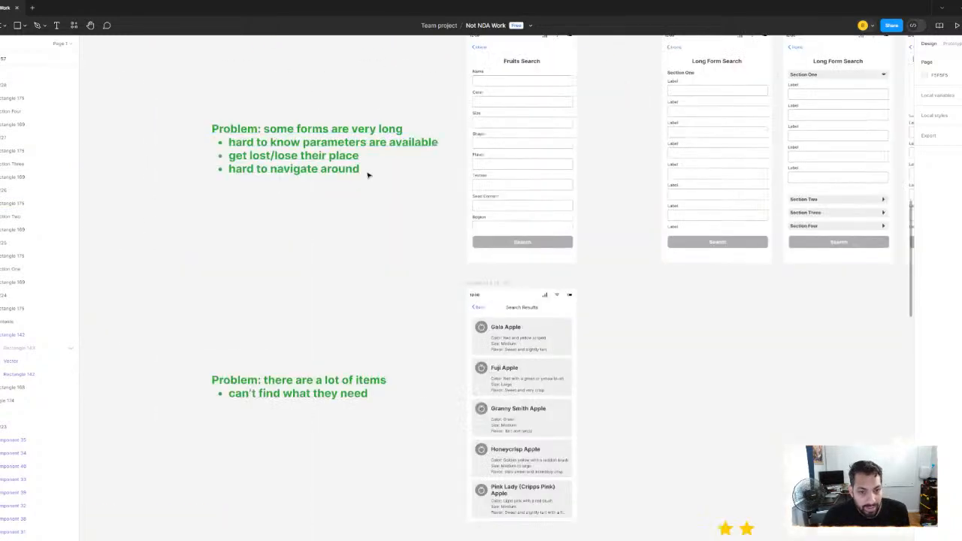
{"action": "left_click_drag", "start_coordinate": [459, 234], "coordinate": [456, 133]}
{"action": "scroll", "coordinate": [300, 184], "scroll_direction": "up", "scroll_amount": 3}
{"action": "left_click_drag", "start_coordinate": [374, 193], "coordinate": [316, 196]}
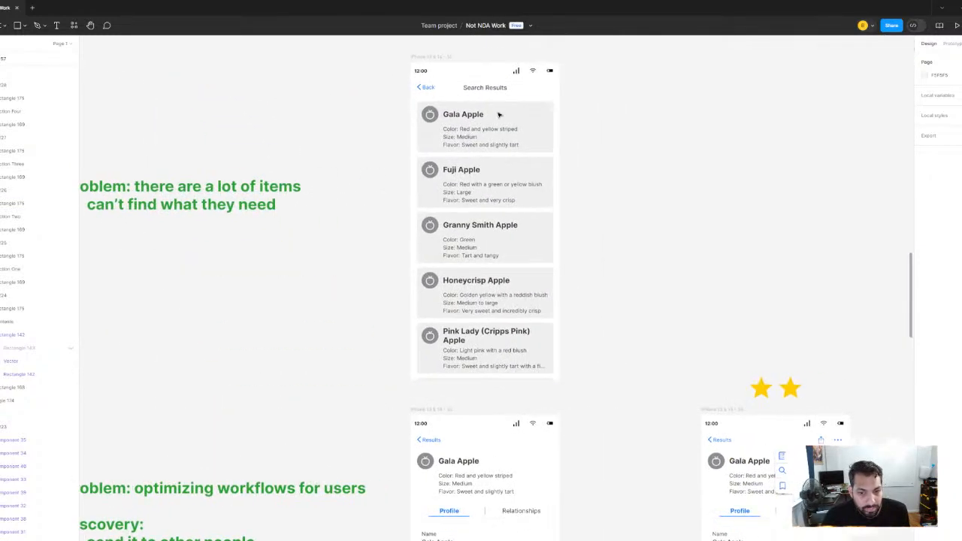
Go to the "optimizing workflows for users" section and select the original Gala Apple Profile frame
{"action": "left_click_drag", "start_coordinate": [512, 272], "coordinate": [466, 38]}
{"action": "left_click_drag", "start_coordinate": [357, 322], "coordinate": [479, 204]}
{"action": "left_click_drag", "start_coordinate": [400, 193], "coordinate": [335, 212]}
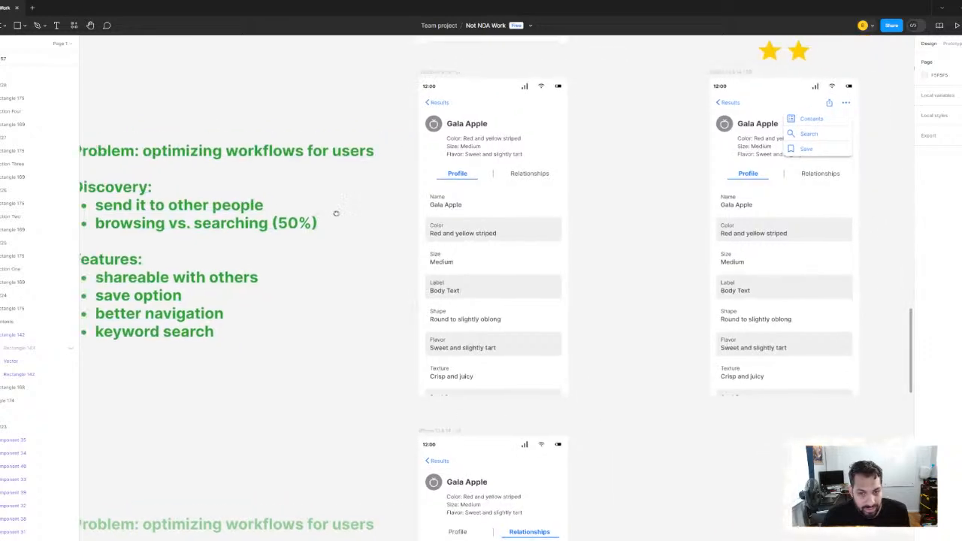
{"action": "left_click_drag", "start_coordinate": [275, 195], "coordinate": [386, 197]}
{"action": "left_click_drag", "start_coordinate": [457, 176], "coordinate": [373, 207]}
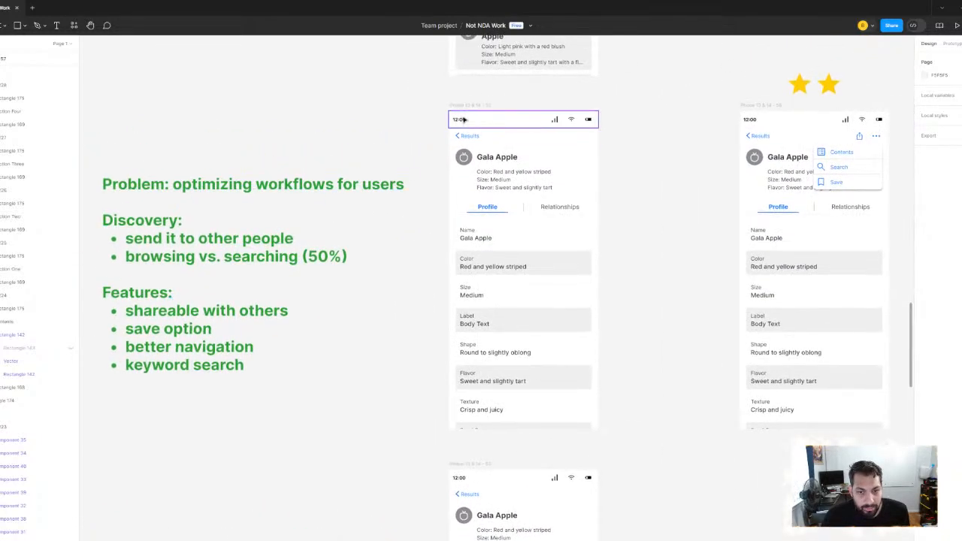
{"action": "left_click", "coordinate": [464, 108]}
{"action": "left_click_drag", "start_coordinate": [644, 240], "coordinate": [576, 223]}
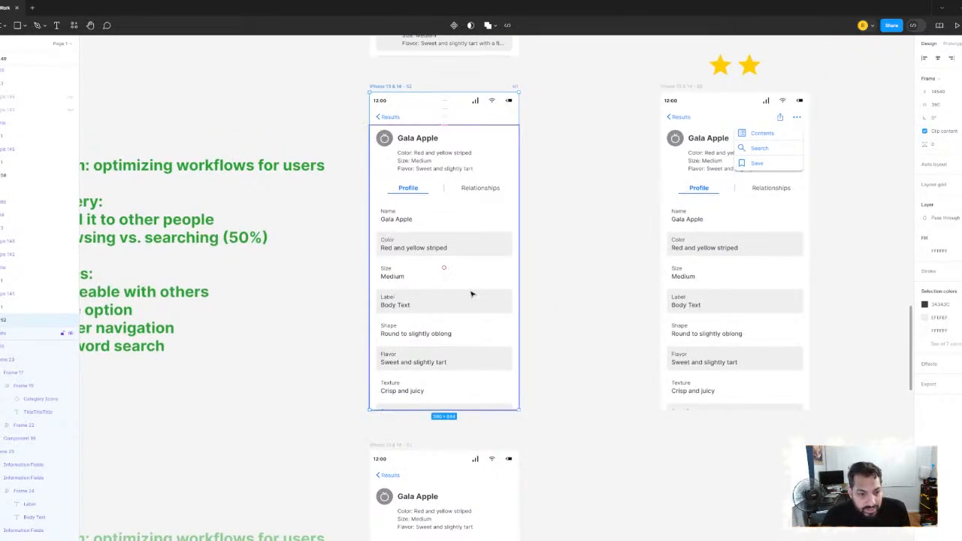
Read the Discovery and Features notes on workflow optimization alongside the selected Gala Apple Profile frame
{"action": "left_click_drag", "start_coordinate": [479, 167], "coordinate": [507, 161]}
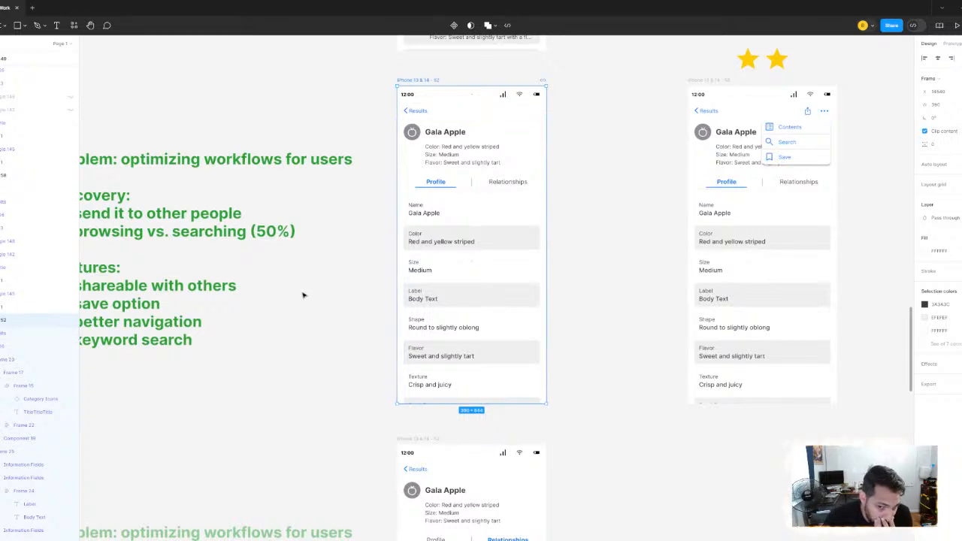
{"action": "left_click_drag", "start_coordinate": [304, 295], "coordinate": [423, 302]}
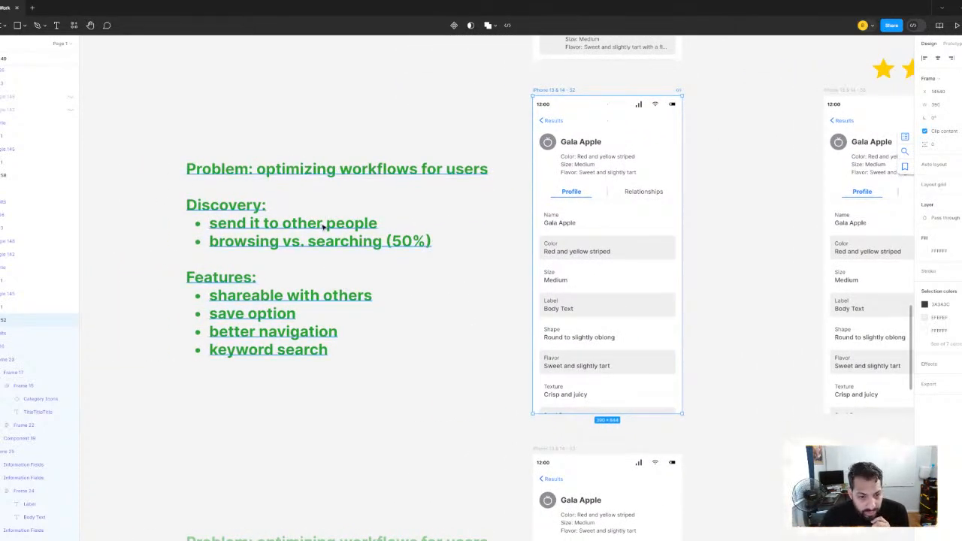
{"action": "scroll", "coordinate": [451, 229], "scroll_direction": "right", "scroll_amount": 2}
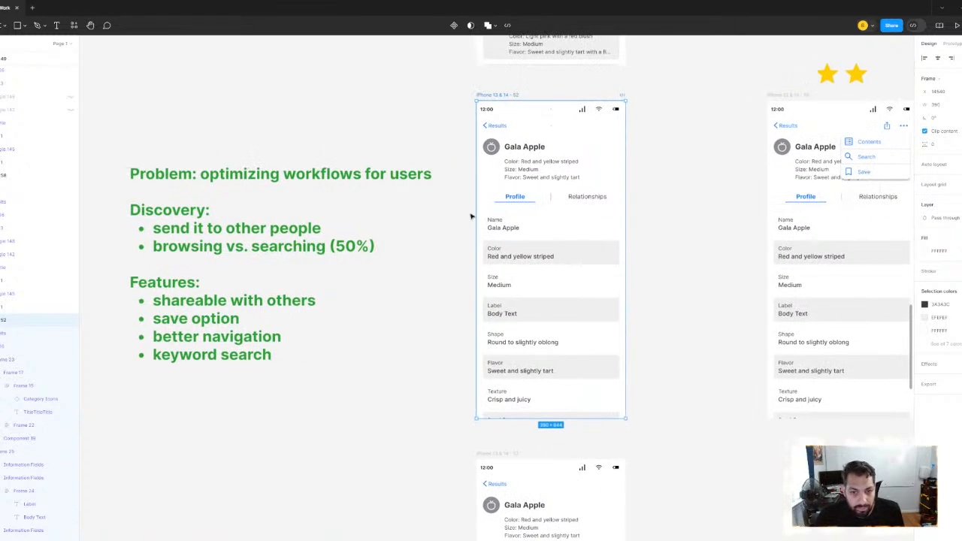
{"action": "scroll", "coordinate": [471, 218], "scroll_direction": "up", "scroll_amount": 2}
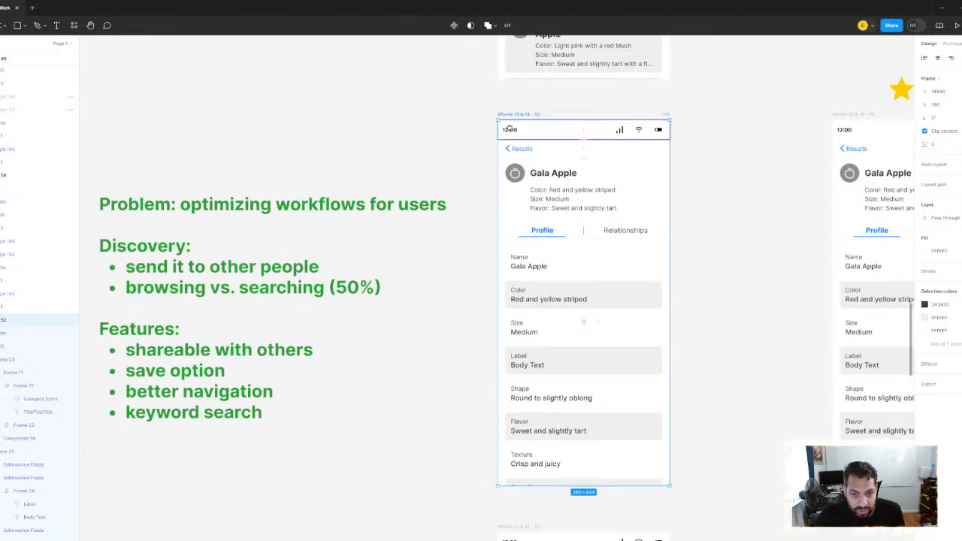
{"action": "scroll", "coordinate": [509, 128], "scroll_direction": "left", "scroll_amount": 3}
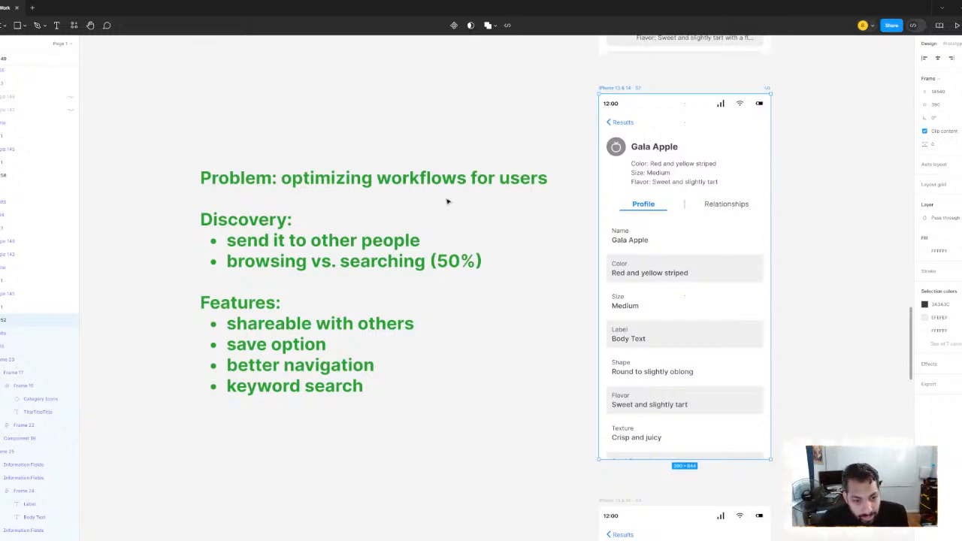
{"action": "scroll", "coordinate": [506, 213], "scroll_direction": "down", "scroll_amount": 3}
{"action": "left_click_drag", "start_coordinate": [409, 215], "coordinate": [309, 221]}
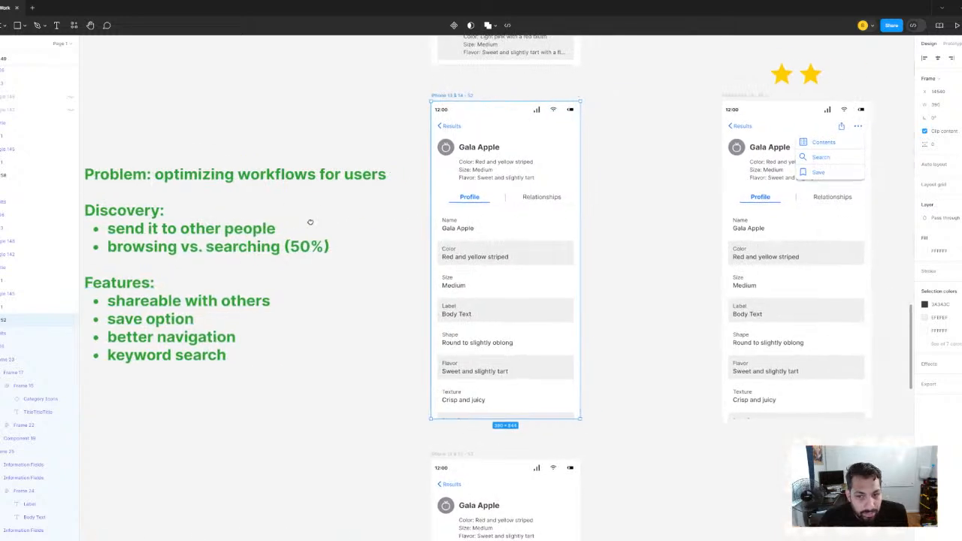
Deselect the profile frame and compare the original Gala Apple profile with its two-star prototype
{"action": "left_click", "coordinate": [645, 213]}
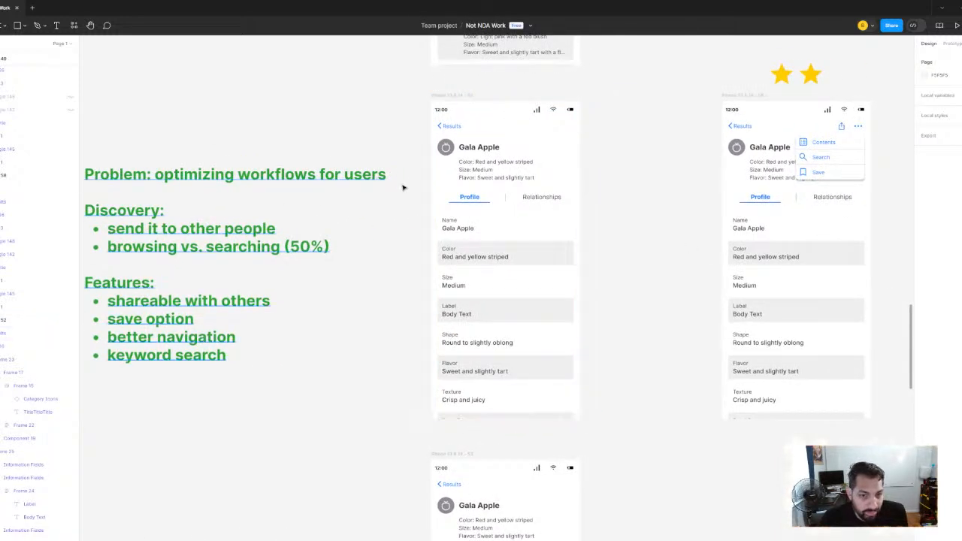
{"action": "scroll", "coordinate": [629, 215], "scroll_direction": "left", "scroll_amount": 2}
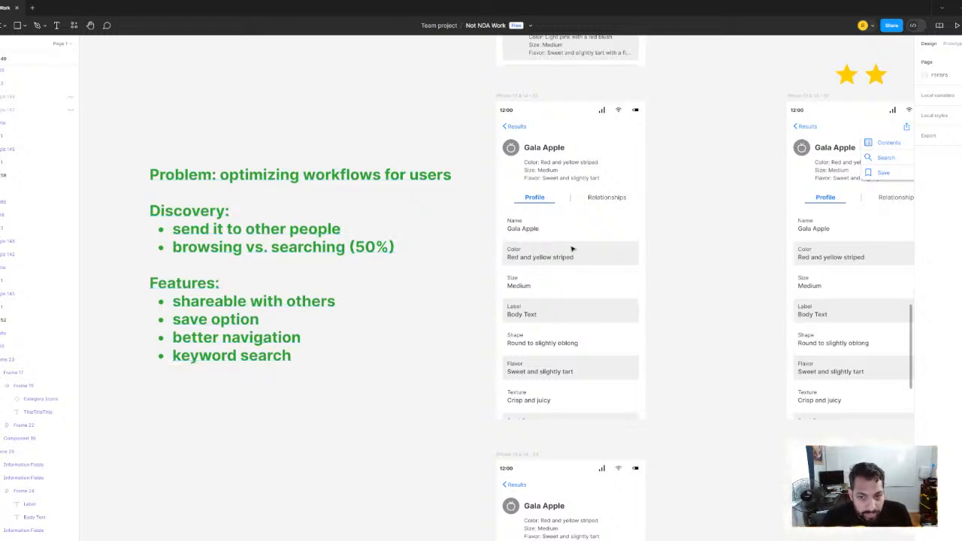
{"action": "left_click_drag", "start_coordinate": [571, 246], "coordinate": [279, 251]}
{"action": "left_click_drag", "start_coordinate": [404, 210], "coordinate": [661, 218]}
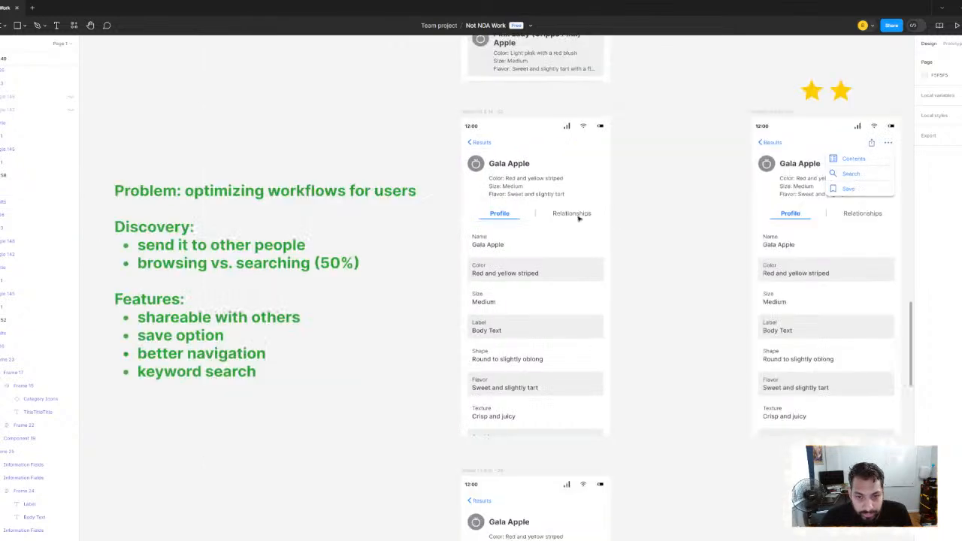
{"action": "left_click_drag", "start_coordinate": [589, 205], "coordinate": [433, 206]}
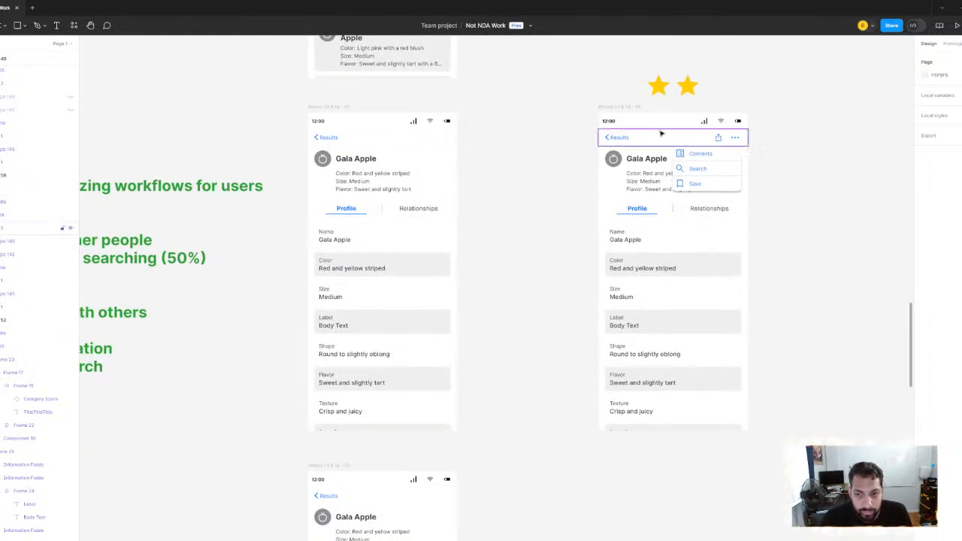
Inspect the share icon and the Contents, Search and Save menu on the two-star Gala Apple prototype up close
{"action": "scroll", "coordinate": [539, 136], "scroll_direction": "right", "scroll_amount": 3}
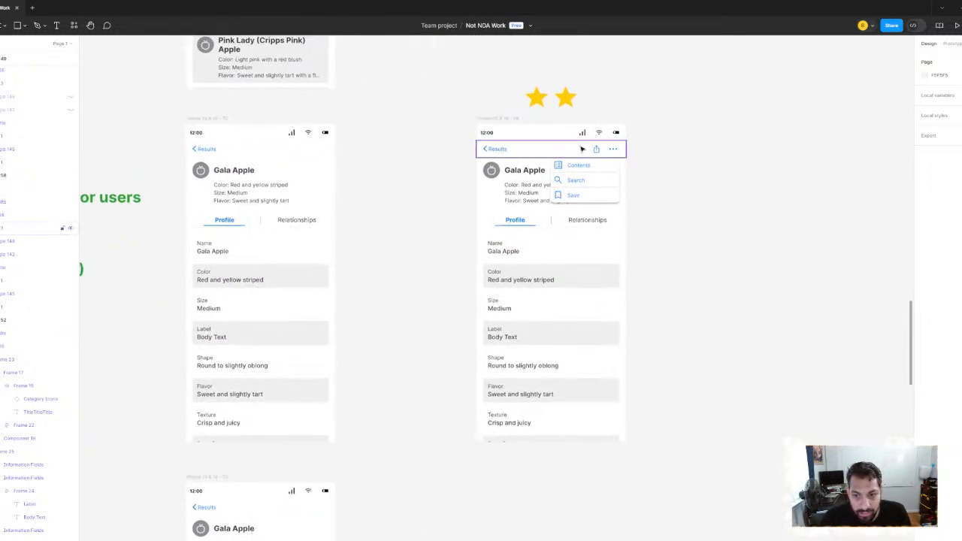
{"action": "scroll", "coordinate": [590, 188], "scroll_direction": "up", "scroll_amount": 5}
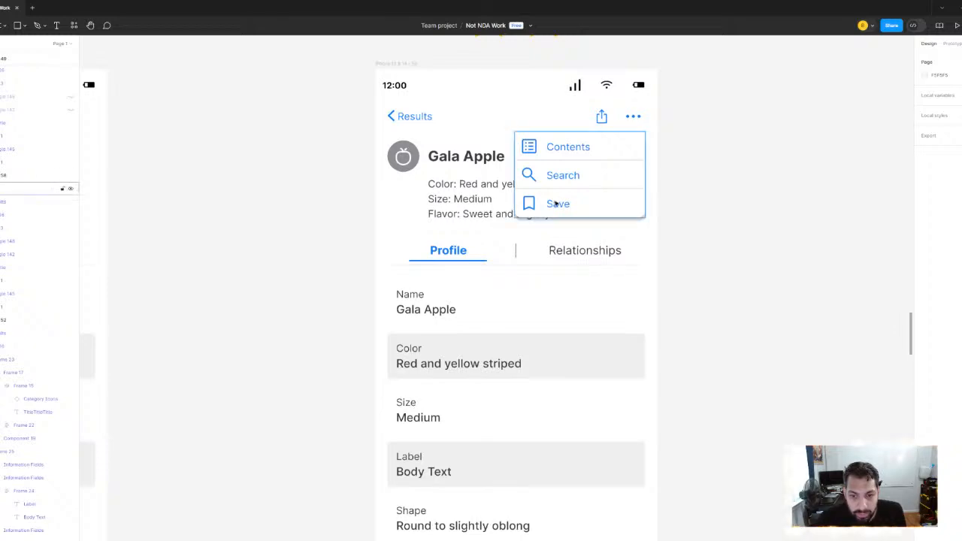
{"action": "scroll", "coordinate": [593, 190], "scroll_direction": "down", "scroll_amount": 5}
{"action": "scroll", "coordinate": [571, 183], "scroll_direction": "down", "scroll_amount": 1}
{"action": "scroll", "coordinate": [574, 183], "scroll_direction": "down", "scroll_amount": 8}
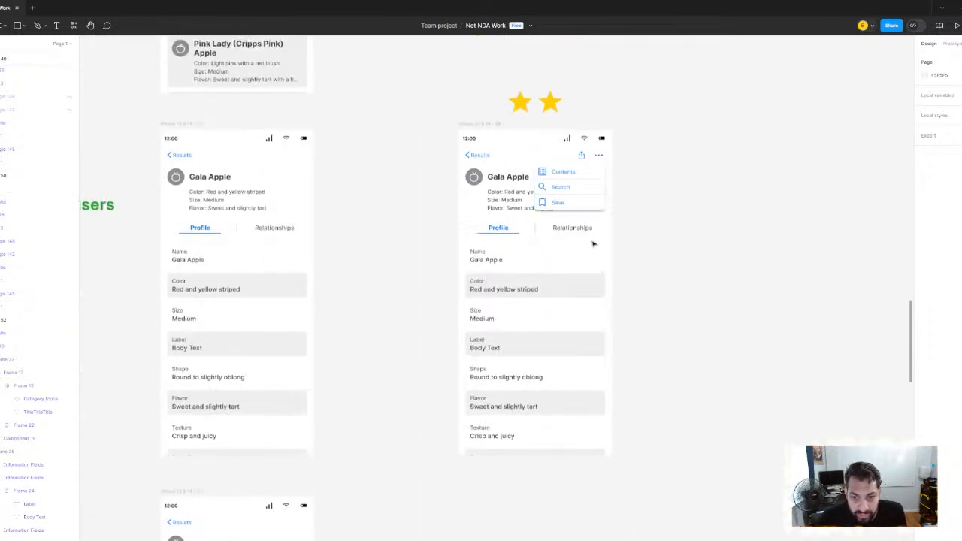
Revisit the three rated Long Form Search prototypes under User/Prototype Testing
{"action": "scroll", "coordinate": [573, 208], "scroll_direction": "up", "scroll_amount": 3}
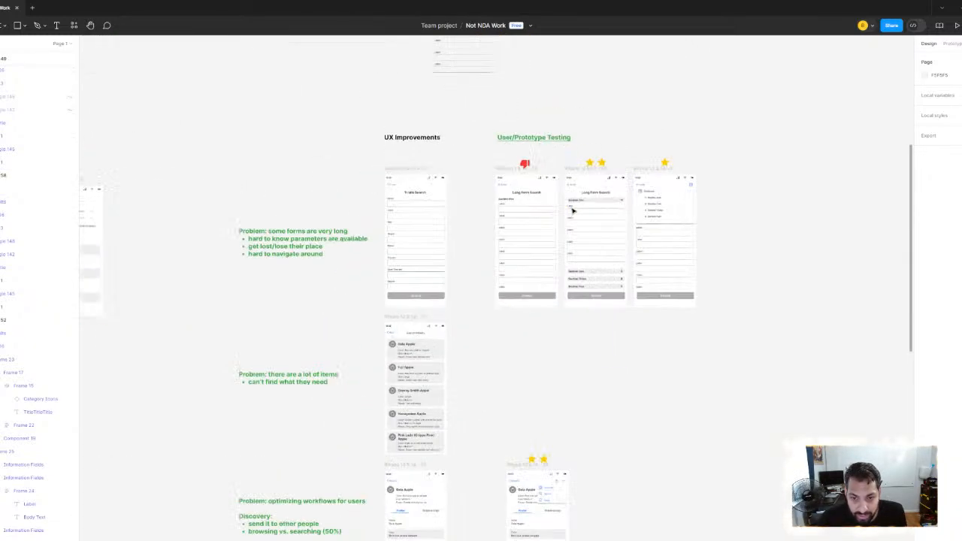
{"action": "scroll", "coordinate": [672, 215], "scroll_direction": "up", "scroll_amount": 3}
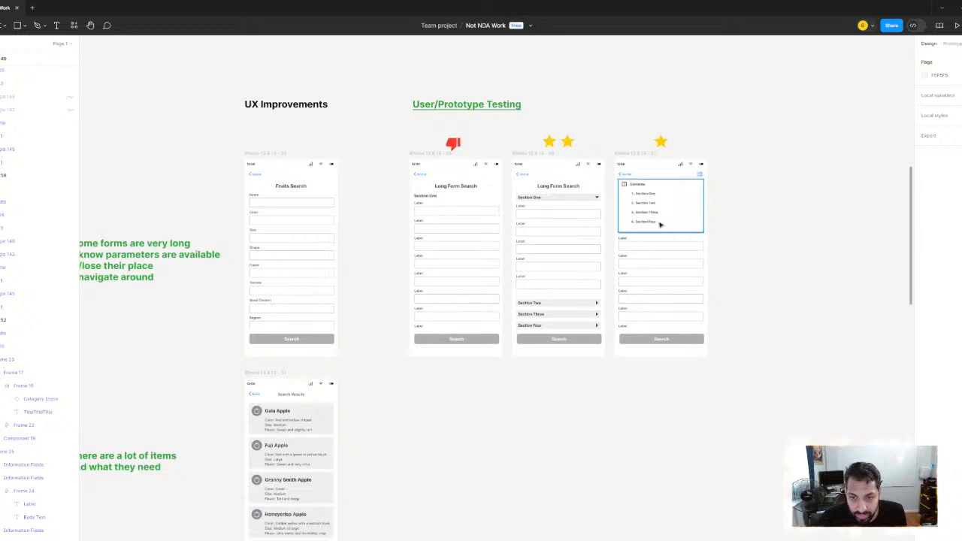
{"action": "scroll", "coordinate": [639, 255], "scroll_direction": "down", "scroll_amount": 4}
{"action": "scroll", "coordinate": [532, 275], "scroll_direction": "up", "scroll_amount": 3}
{"action": "scroll", "coordinate": [533, 275], "scroll_direction": "left", "scroll_amount": 1}
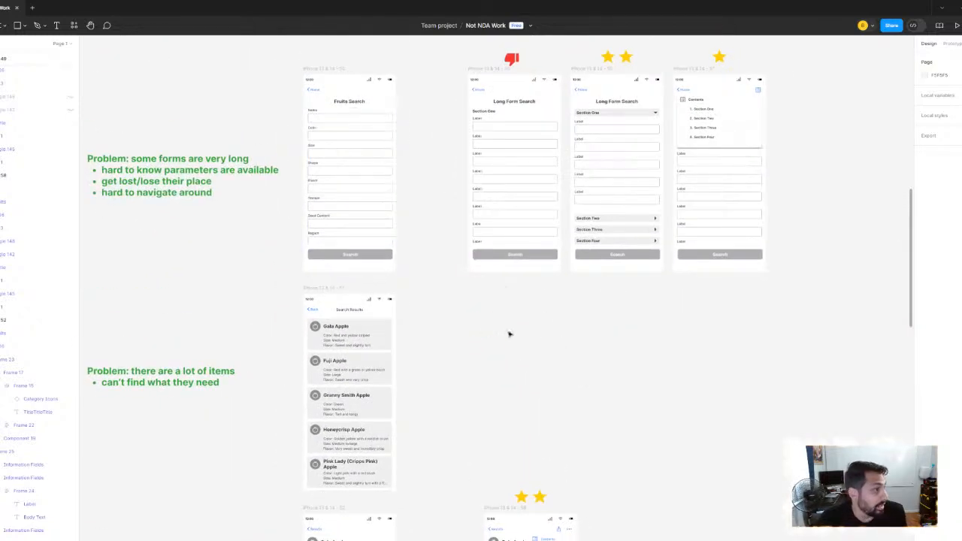
Return to the two-star Gala Apple prototype and examine its header actions and profile fields
{"action": "scroll", "coordinate": [586, 376], "scroll_direction": "down", "scroll_amount": 5}
{"action": "scroll", "coordinate": [586, 376], "scroll_direction": "right", "scroll_amount": 1}
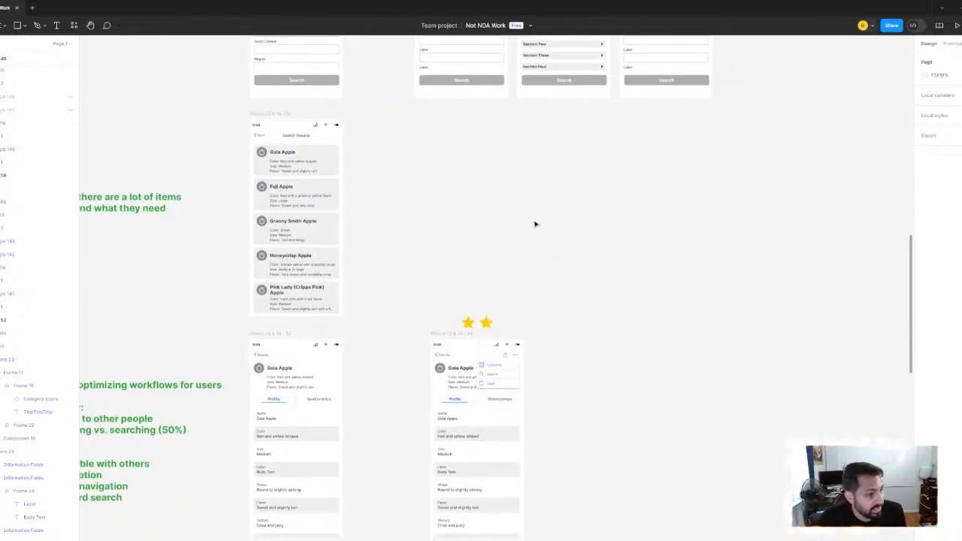
{"action": "scroll", "coordinate": [481, 356], "scroll_direction": "up", "scroll_amount": 5}
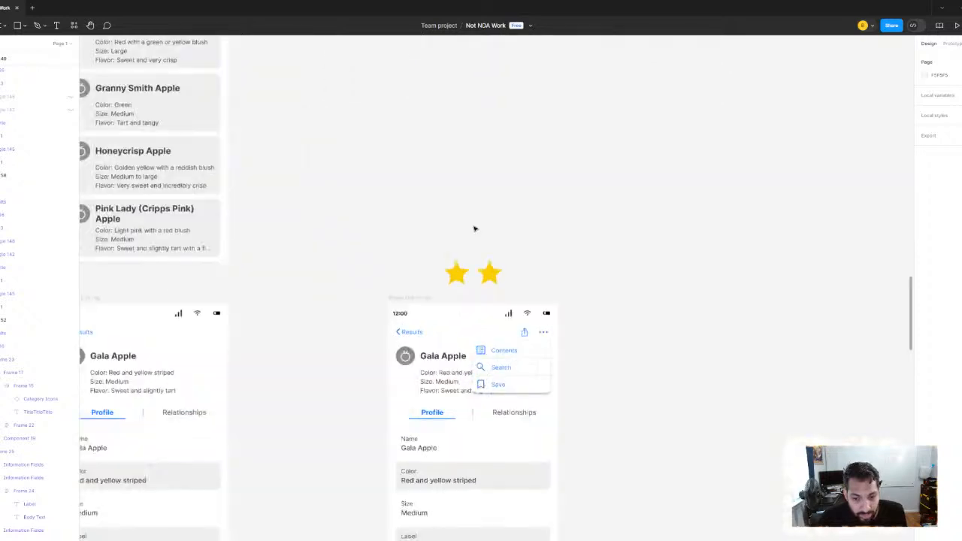
{"action": "scroll", "coordinate": [485, 294], "scroll_direction": "up", "scroll_amount": 2}
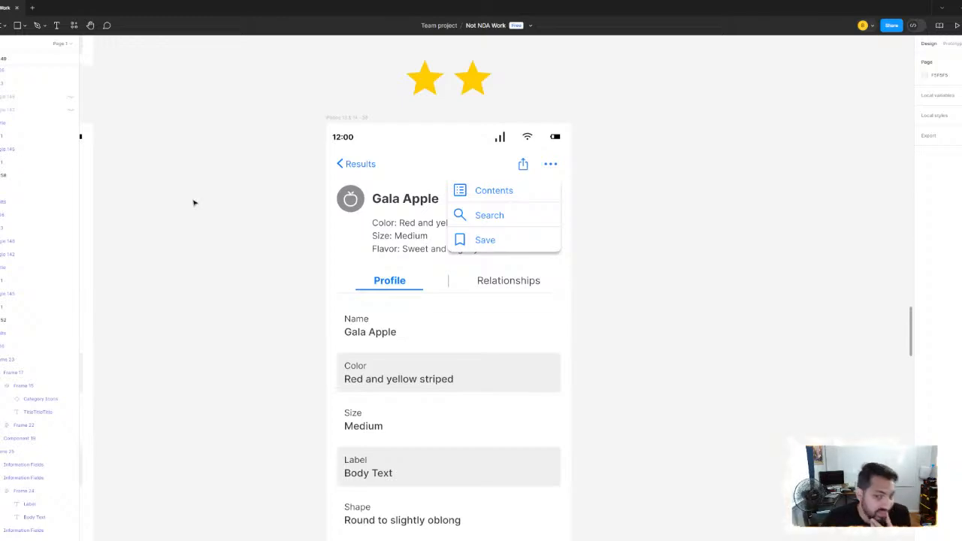
Examine the Gala Apple Relationships screen and the faded workflow notes beside it
{"action": "scroll", "coordinate": [481, 142], "scroll_direction": "down", "scroll_amount": 5, "text": "ctrl"}
{"action": "scroll", "coordinate": [471, 168], "scroll_direction": "down", "scroll_amount": 3}
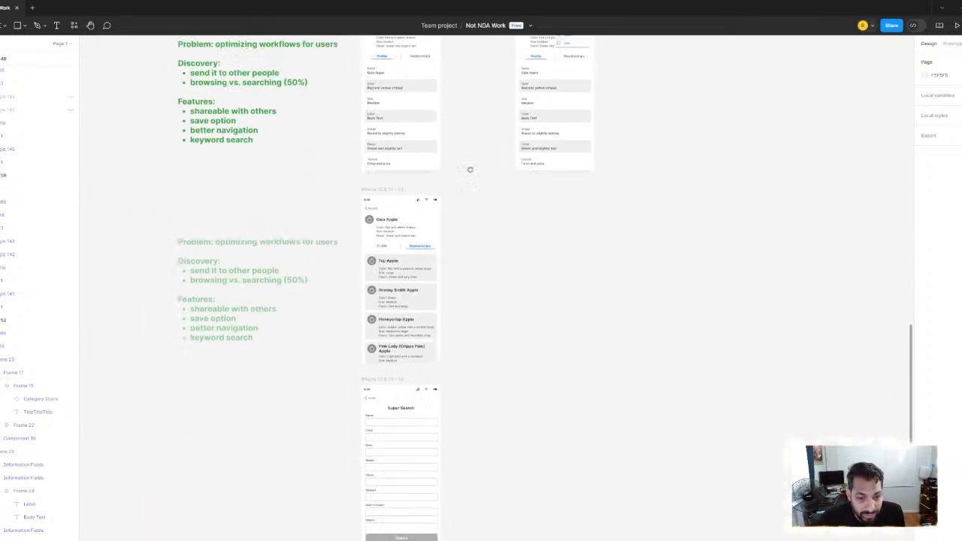
{"action": "scroll", "coordinate": [441, 199], "scroll_direction": "up", "scroll_amount": 2, "text": "ctrl"}
{"action": "scroll", "coordinate": [441, 199], "scroll_direction": "up", "scroll_amount": 1, "text": "ctrl"}
{"action": "scroll", "coordinate": [509, 209], "scroll_direction": "down", "scroll_amount": 2, "text": "ctrl"}
{"action": "scroll", "coordinate": [528, 148], "scroll_direction": "up", "scroll_amount": 4, "text": "ctrl"}
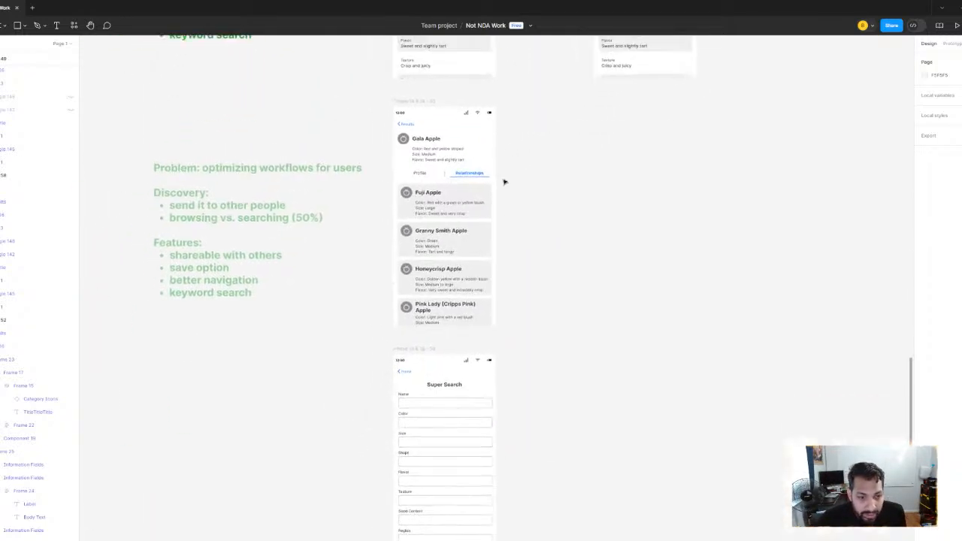
{"action": "scroll", "coordinate": [398, 143], "scroll_direction": "up", "scroll_amount": 1}
{"action": "scroll", "coordinate": [436, 161], "scroll_direction": "up", "scroll_amount": 2, "text": "ctrl"}
{"action": "scroll", "coordinate": [350, 240], "scroll_direction": "down", "scroll_amount": 2, "text": "ctrl"}
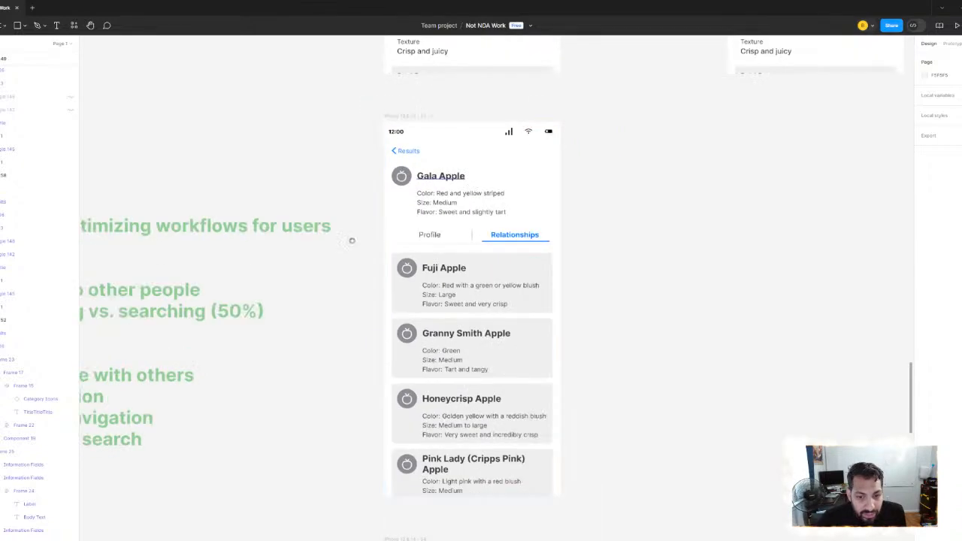
Inspect the related apple cards on the Relationships screen up close, from Fuji Apple to Pink Lady
{"action": "scroll", "coordinate": [391, 285], "scroll_direction": "up", "scroll_amount": 3}
{"action": "scroll", "coordinate": [433, 331], "scroll_direction": "right", "scroll_amount": 2}
{"action": "scroll", "coordinate": [433, 330], "scroll_direction": "down", "scroll_amount": 5}
{"action": "scroll", "coordinate": [399, 128], "scroll_direction": "up", "scroll_amount": 2, "text": "ctrl"}
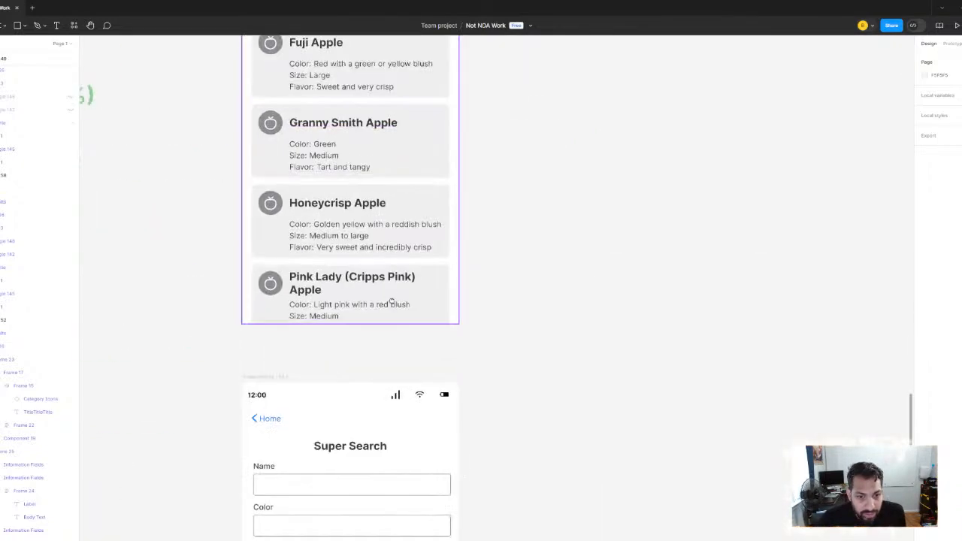
{"action": "scroll", "coordinate": [393, 242], "scroll_direction": "up", "scroll_amount": 4}
{"action": "scroll", "coordinate": [383, 343], "scroll_direction": "down", "scroll_amount": 1, "text": "ctrl"}
{"action": "scroll", "coordinate": [382, 344], "scroll_direction": "up", "scroll_amount": 1, "text": "ctrl"}
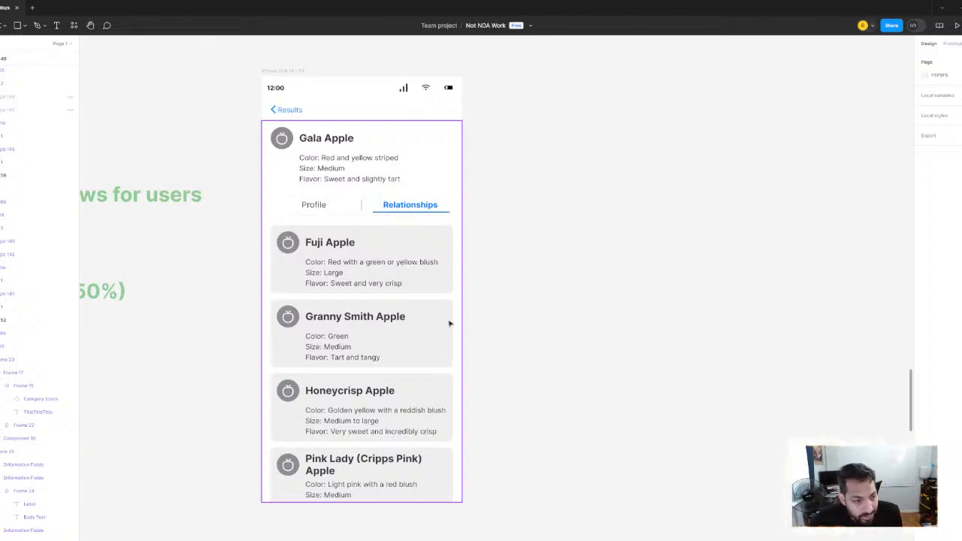
Compare the Gala Apple Profile screen with the Relationships screen below it
{"action": "scroll", "coordinate": [393, 282], "scroll_direction": "down", "scroll_amount": 3, "text": "ctrl"}
{"action": "left_click_drag", "start_coordinate": [464, 185], "coordinate": [441, 337]}
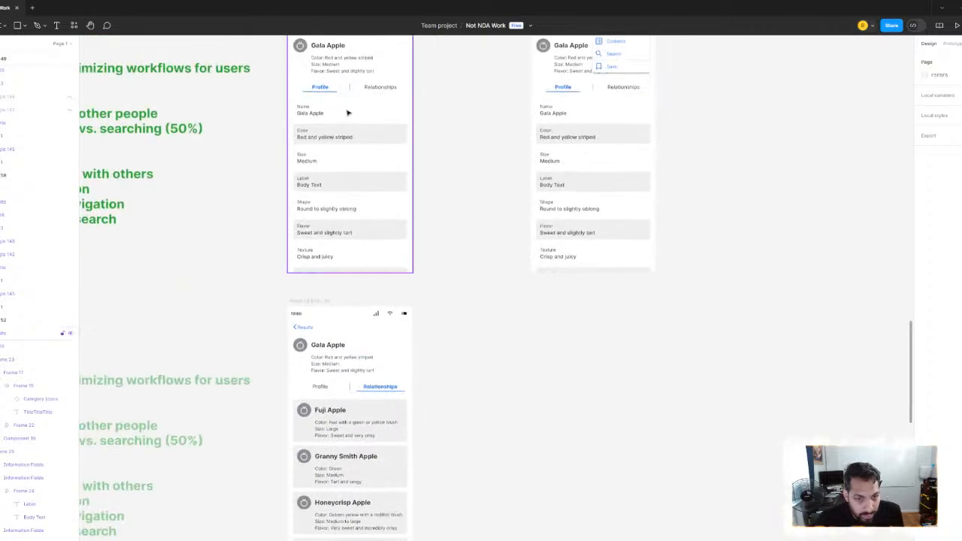
{"action": "scroll", "coordinate": [415, 187], "scroll_direction": "down", "scroll_amount": 3, "text": "ctrl"}
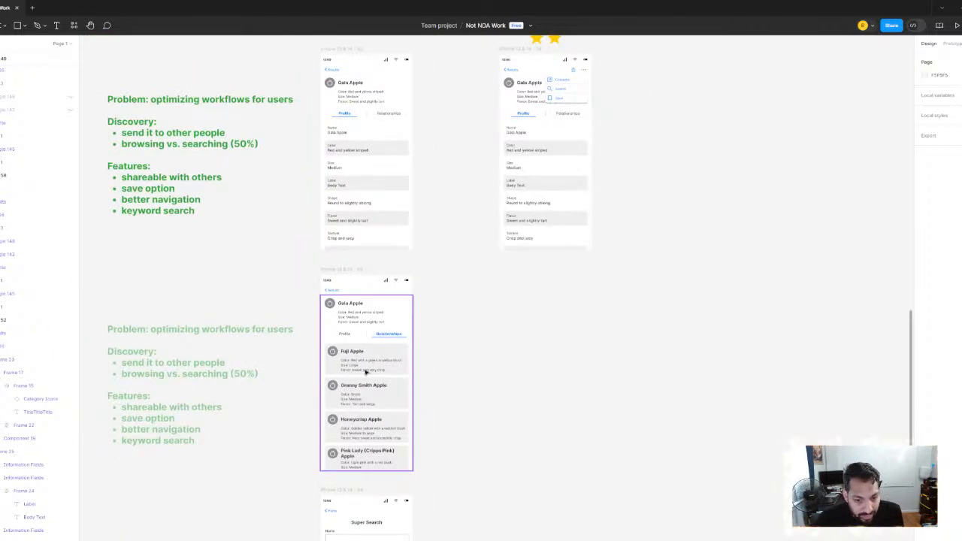
Examine the apple cards on the Search Results screen next to the "can't find what they need" note
{"action": "scroll", "coordinate": [397, 247], "scroll_direction": "down", "scroll_amount": 5, "text": "ctrl"}
{"action": "scroll", "coordinate": [397, 251], "scroll_direction": "up", "scroll_amount": 5, "text": "ctrl"}
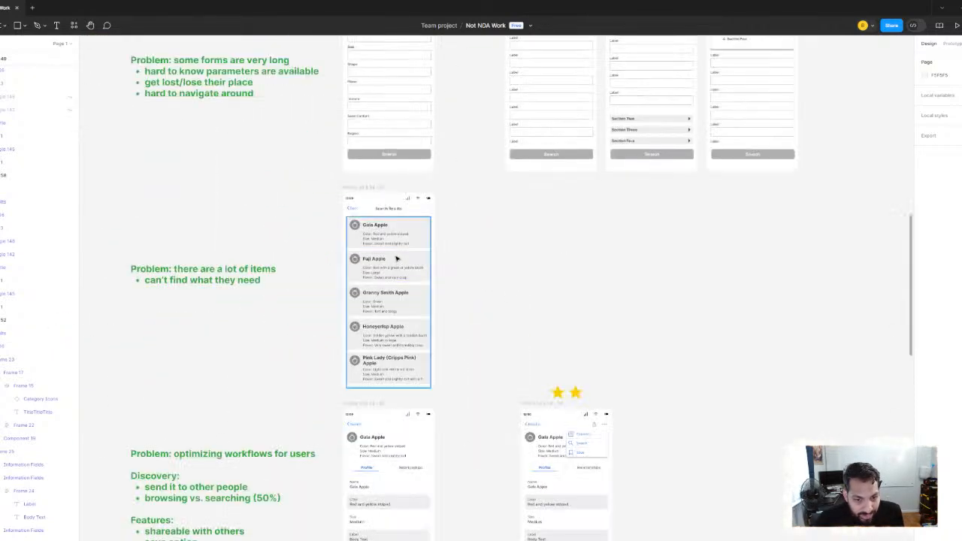
{"action": "scroll", "coordinate": [397, 258], "scroll_direction": "down", "scroll_amount": 1}
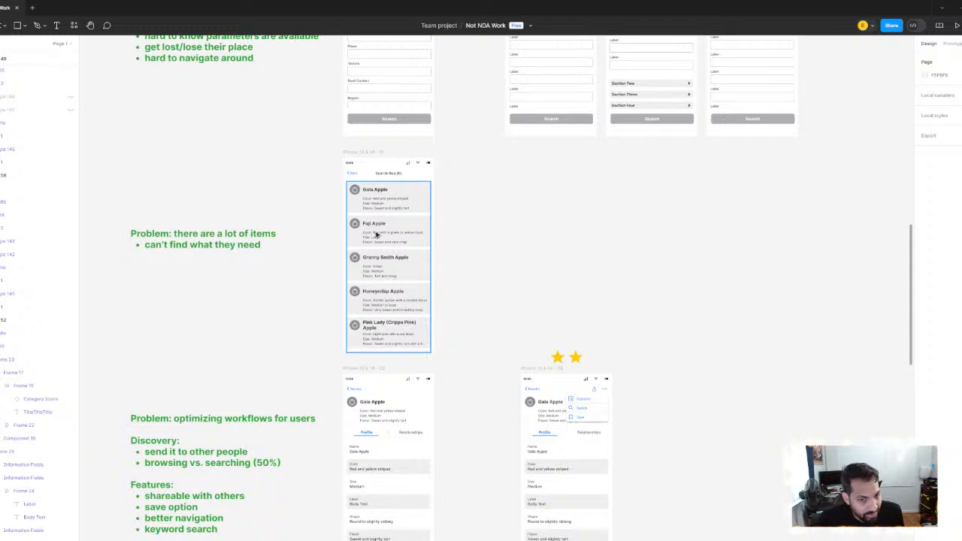
{"action": "scroll", "coordinate": [376, 252], "scroll_direction": "up", "scroll_amount": 2, "text": "ctrl"}
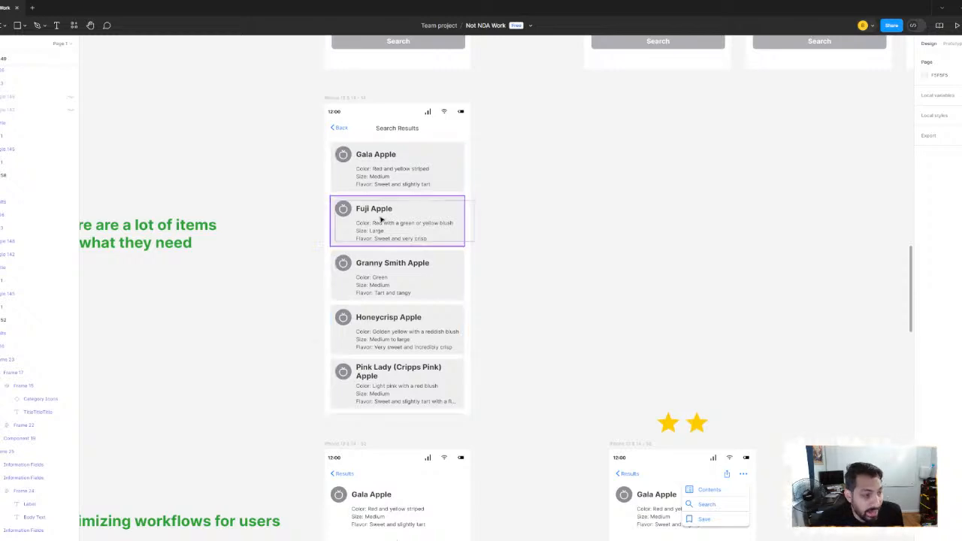
Compare the apple cards on the Gala Apple Relationships screen with those on the Search Results screen
{"action": "scroll", "coordinate": [380, 217], "scroll_direction": "down", "scroll_amount": 2, "text": "ctrl"}
{"action": "scroll", "coordinate": [449, 85], "scroll_direction": "down", "scroll_amount": 8}
{"action": "scroll", "coordinate": [451, 98], "scroll_direction": "up", "scroll_amount": 2, "text": "ctrl"}
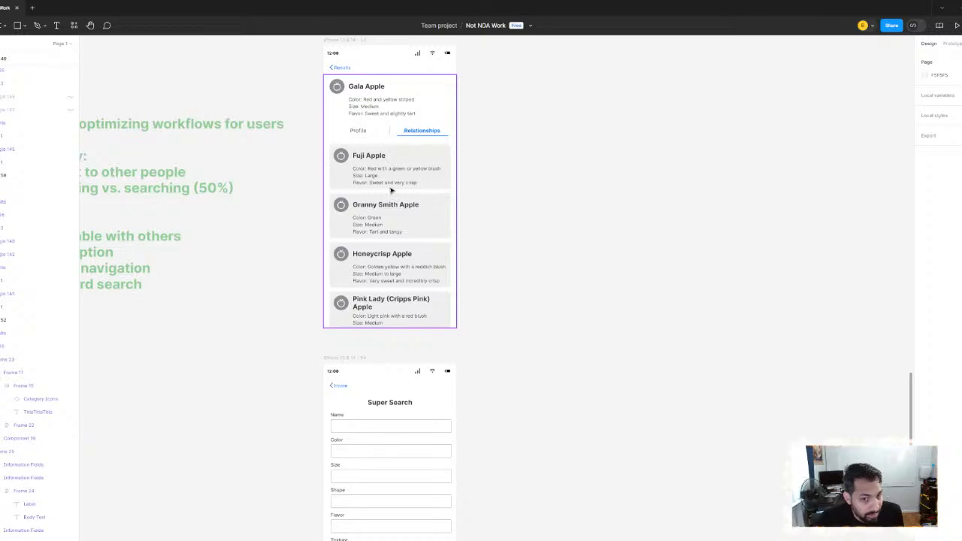
{"action": "left_click_drag", "start_coordinate": [389, 172], "coordinate": [377, 272]}
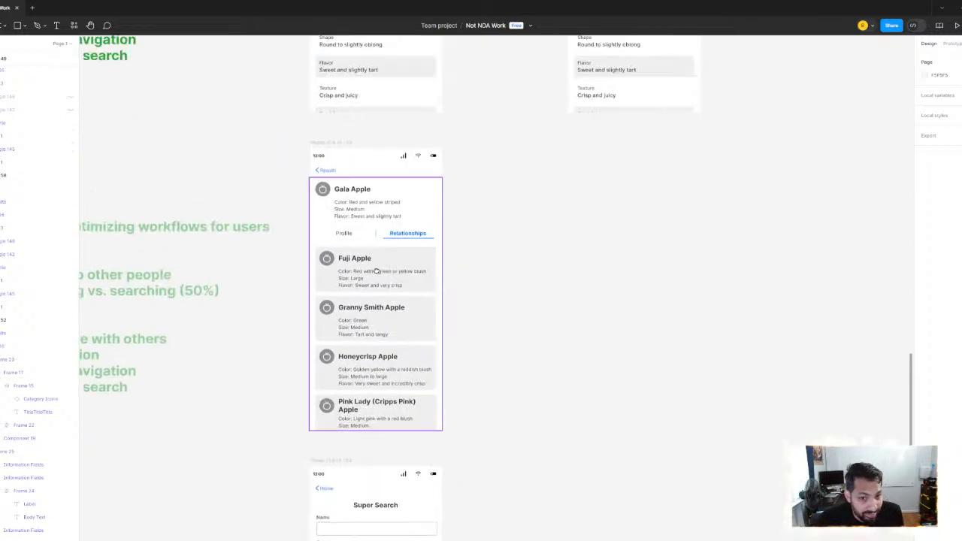
{"action": "scroll", "coordinate": [393, 292], "scroll_direction": "down", "scroll_amount": 2}
{"action": "left_click_drag", "start_coordinate": [413, 213], "coordinate": [409, 405]}
{"action": "scroll", "coordinate": [409, 405], "scroll_direction": "up", "scroll_amount": 3}
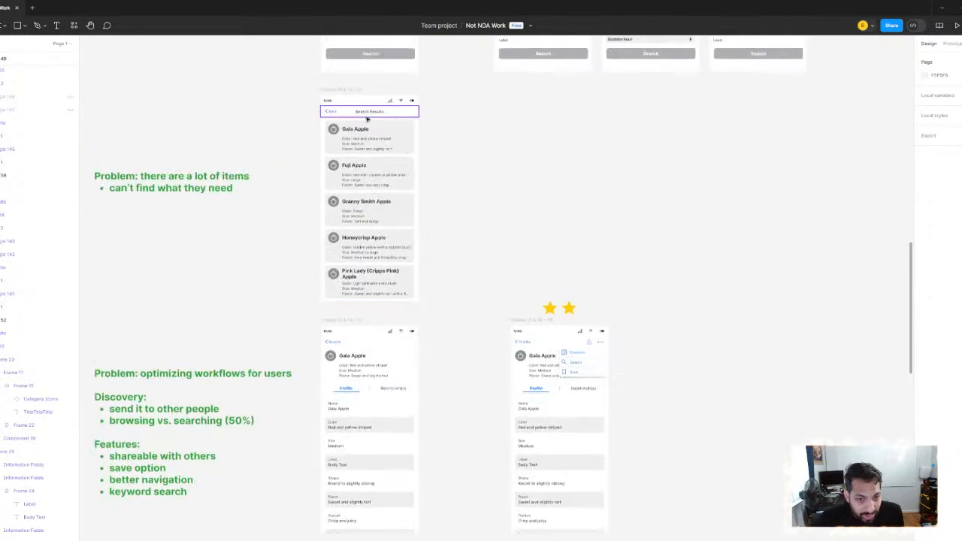
{"action": "scroll", "coordinate": [376, 331], "scroll_direction": "down", "scroll_amount": 6}
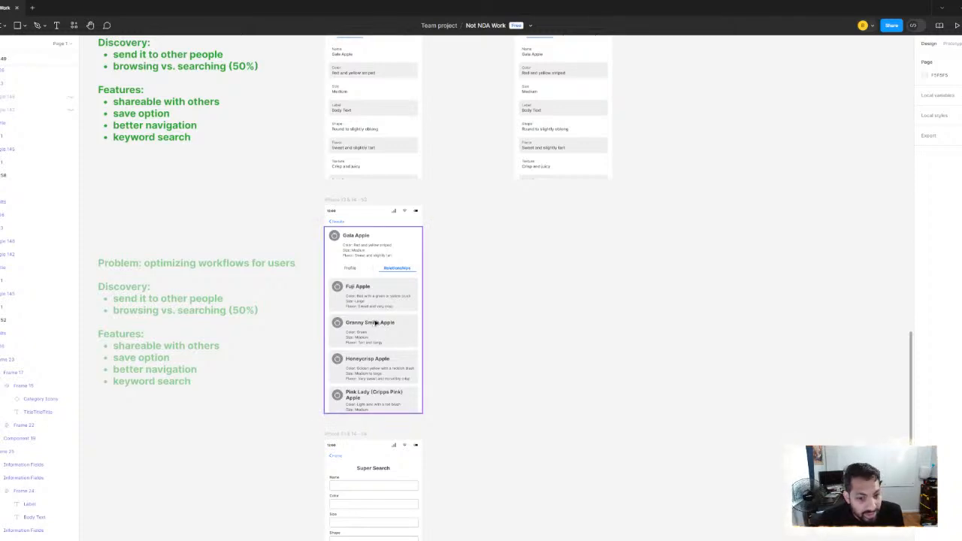
Examine how the Gala Apple Profile and Relationships tabs relate, including the workflow notes beside them
{"action": "left_click_drag", "start_coordinate": [433, 182], "coordinate": [437, 355]}
{"action": "scroll", "coordinate": [439, 358], "scroll_direction": "down", "scroll_amount": 2}
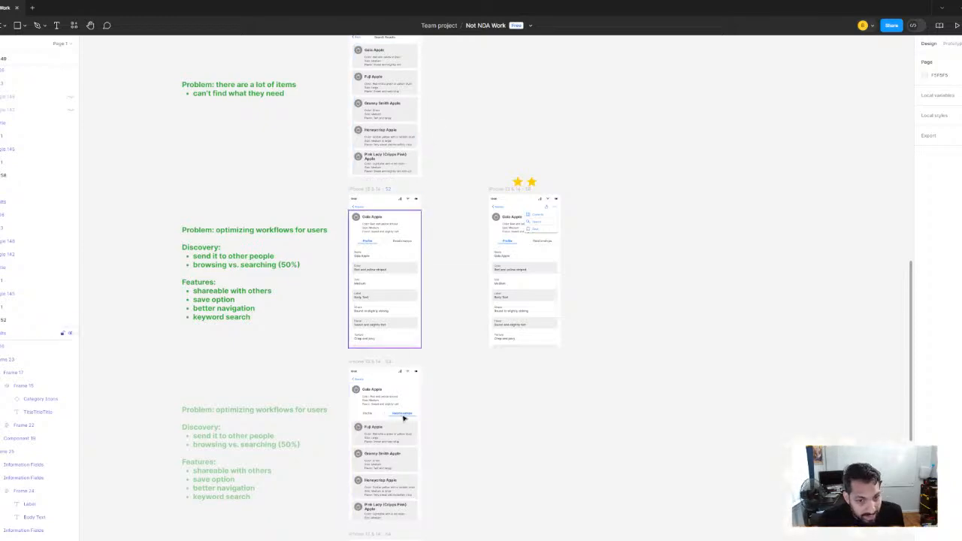
{"action": "scroll", "coordinate": [402, 430], "scroll_direction": "down", "scroll_amount": 3}
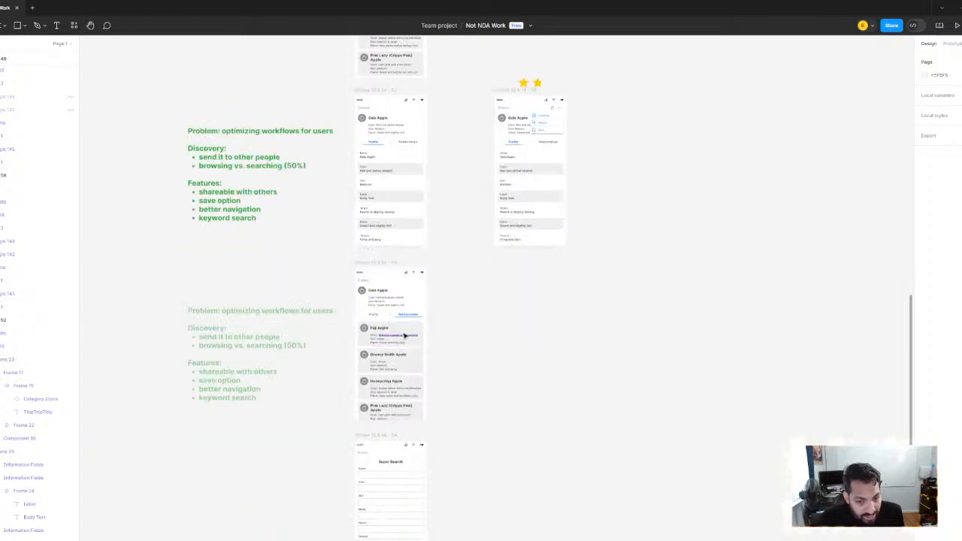
{"action": "scroll", "coordinate": [404, 335], "scroll_direction": "up", "scroll_amount": 5}
{"action": "scroll", "coordinate": [389, 227], "scroll_direction": "down", "scroll_amount": 1}
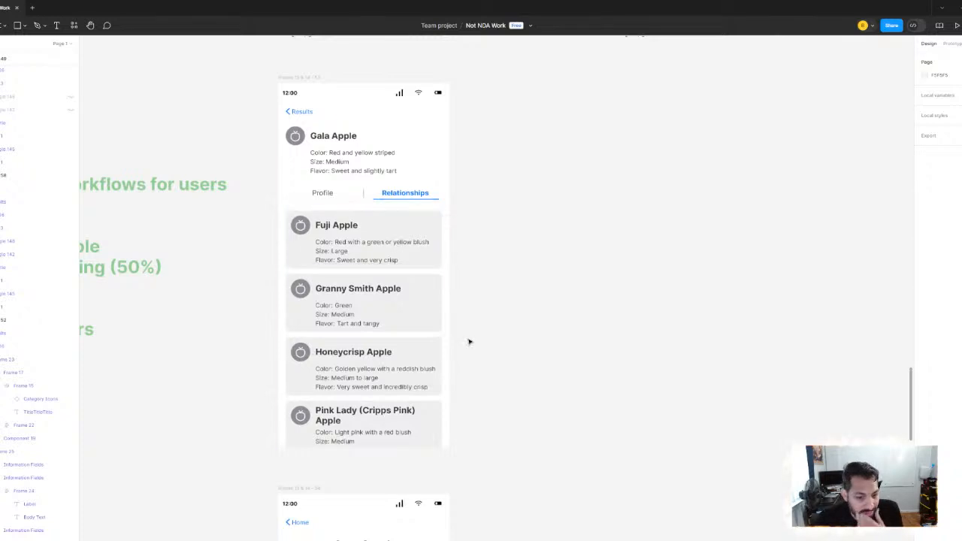
{"action": "scroll", "coordinate": [469, 342], "scroll_direction": "down", "scroll_amount": 3}
{"action": "scroll", "coordinate": [435, 267], "scroll_direction": "down", "scroll_amount": 2}
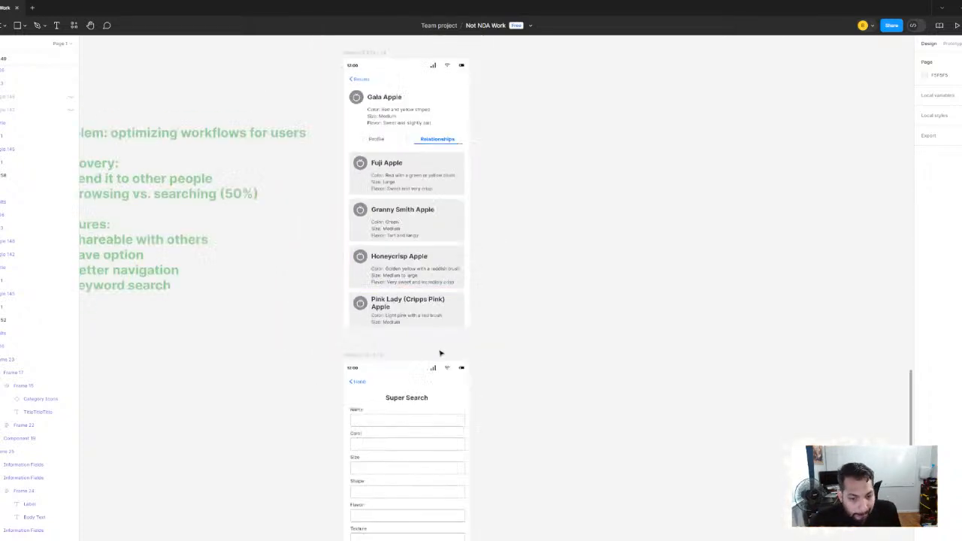
Inspect the Super Search form screen below the Relationships screen, from the Name field to the Search button
{"action": "left_click_drag", "start_coordinate": [432, 421], "coordinate": [484, 173]}
{"action": "left_click_drag", "start_coordinate": [472, 231], "coordinate": [499, 310]}
{"action": "scroll", "coordinate": [451, 186], "scroll_direction": "up", "scroll_amount": 3}
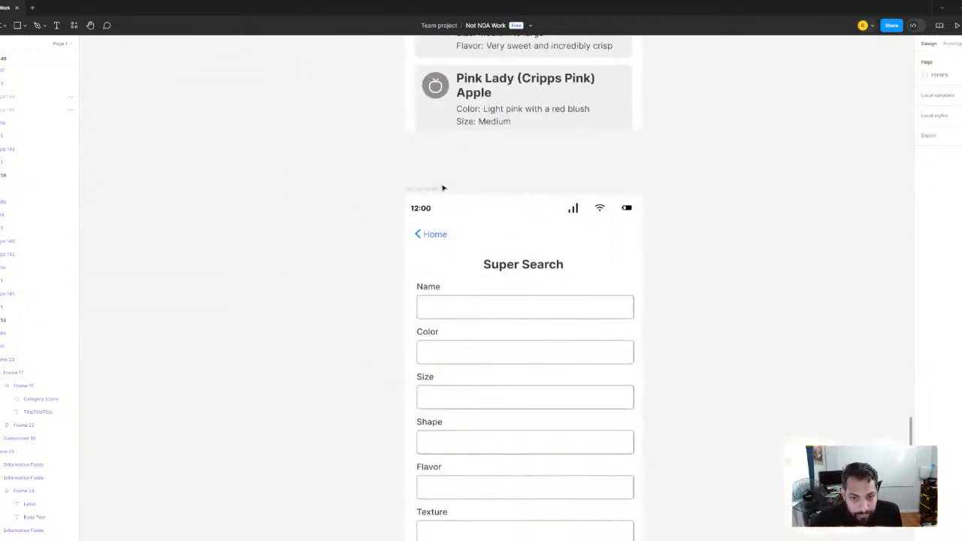
{"action": "scroll", "coordinate": [533, 240], "scroll_direction": "down", "scroll_amount": 1}
{"action": "left_click", "coordinate": [586, 266]}
{"action": "scroll", "coordinate": [640, 259], "scroll_direction": "down", "scroll_amount": 1}
{"action": "scroll", "coordinate": [639, 260], "scroll_direction": "right", "scroll_amount": 1}
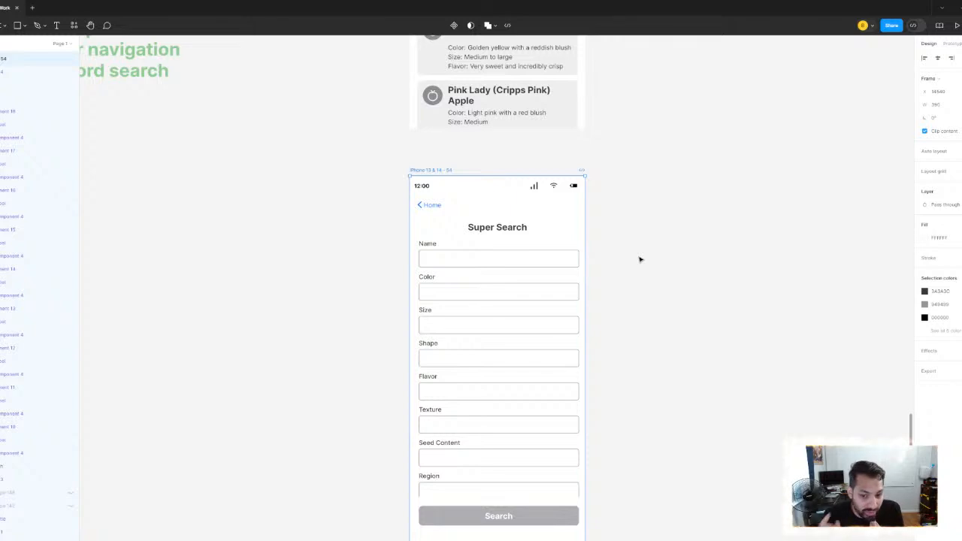
{"action": "scroll", "coordinate": [500, 268], "scroll_direction": "down", "scroll_amount": 3}
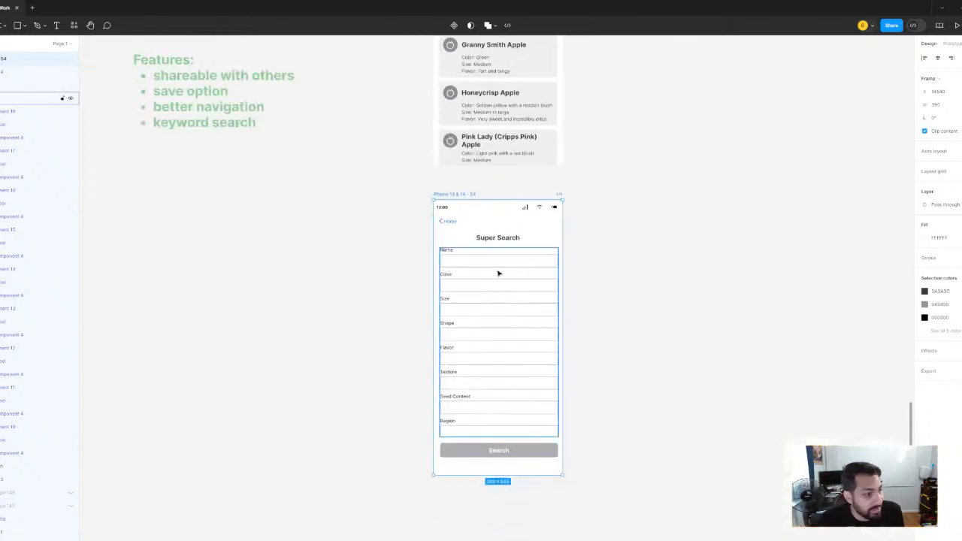
{"action": "scroll", "coordinate": [463, 277], "scroll_direction": "right", "scroll_amount": 1}
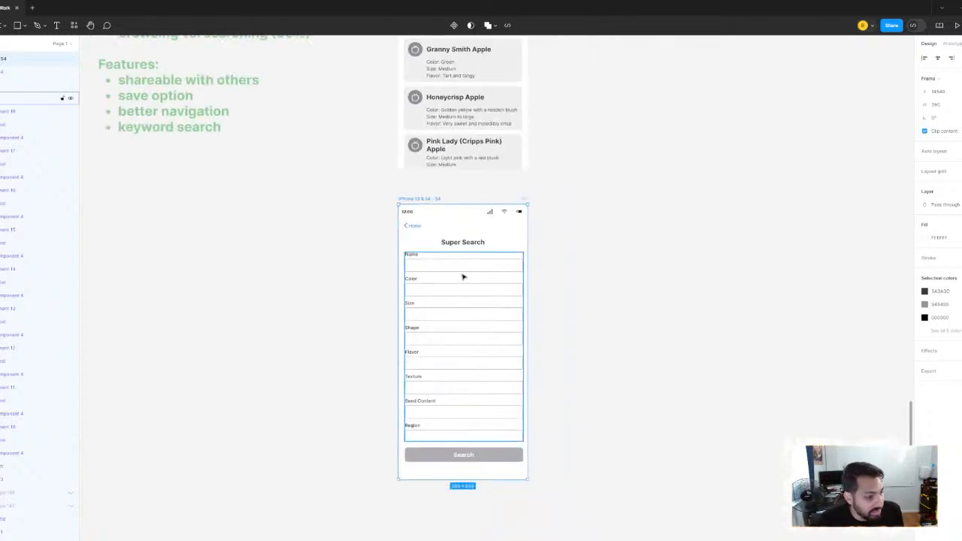
Review the Super Search form in the context of the Gala Apple screens above it
{"action": "left_click", "coordinate": [340, 208]}
{"action": "key", "text": "ctrl+z"}
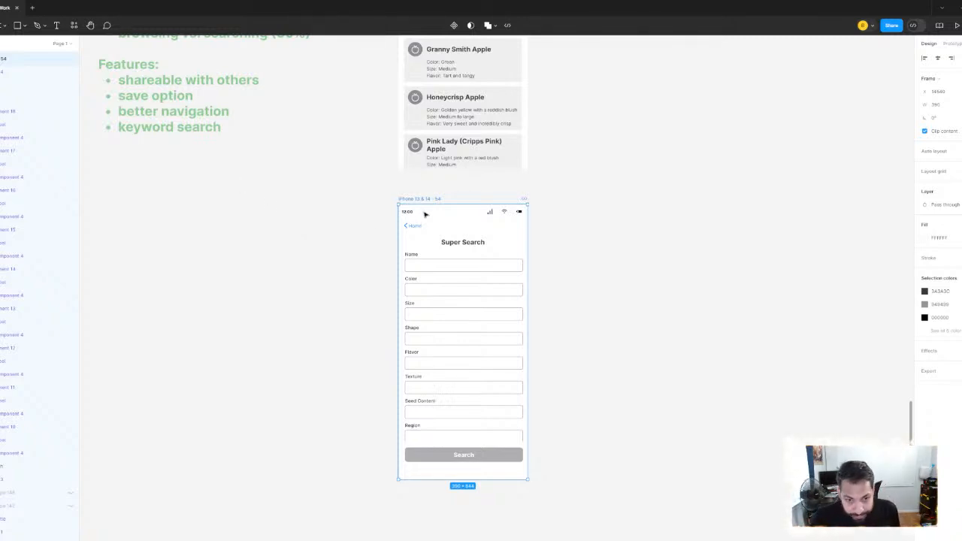
{"action": "scroll", "coordinate": [425, 215], "scroll_direction": "down", "scroll_amount": 5}
{"action": "scroll", "coordinate": [483, 143], "scroll_direction": "down", "scroll_amount": 1}
{"action": "scroll", "coordinate": [511, 233], "scroll_direction": "up", "scroll_amount": 4}
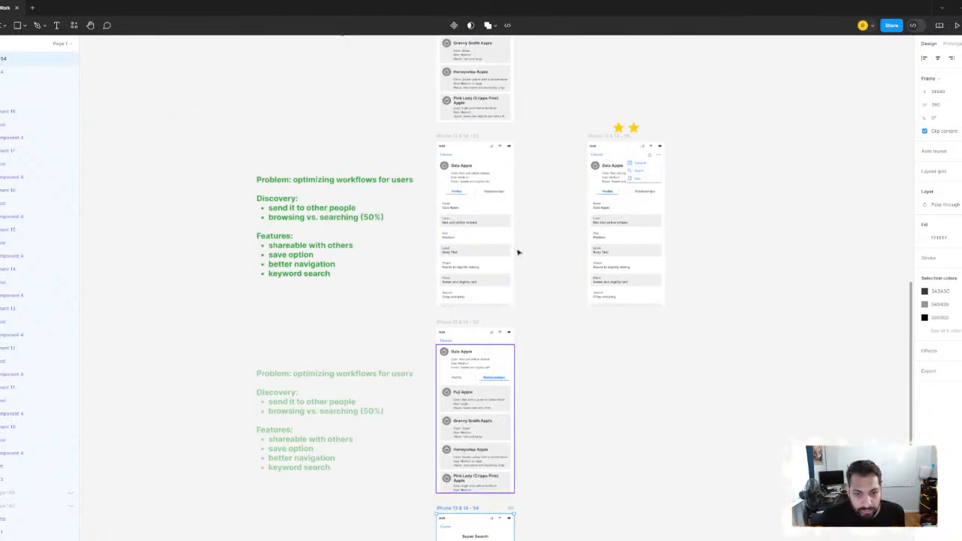
{"action": "scroll", "coordinate": [455, 100], "scroll_direction": "down", "scroll_amount": 4}
{"action": "scroll", "coordinate": [462, 186], "scroll_direction": "up", "scroll_amount": 5}
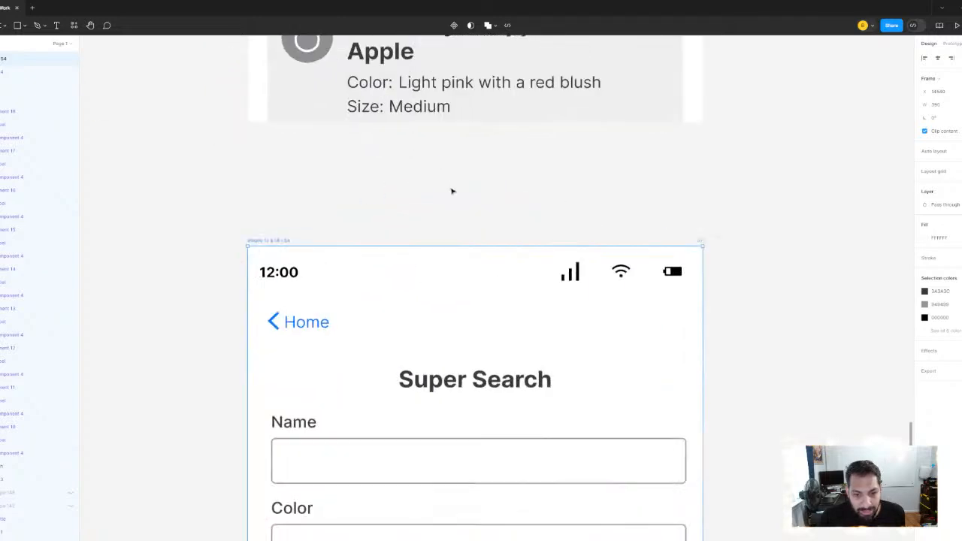
{"action": "scroll", "coordinate": [458, 176], "scroll_direction": "down", "scroll_amount": 4}
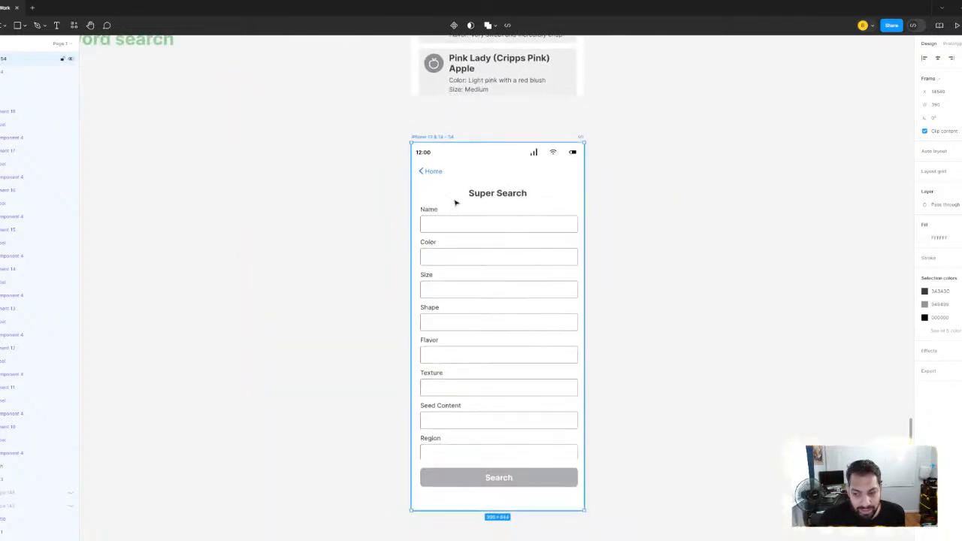
Duplicate the faded workflow notes into the space beside the Super Search screen and make the copy fully opaque
{"action": "scroll", "coordinate": [455, 202], "scroll_direction": "down", "scroll_amount": 3}
{"action": "scroll", "coordinate": [428, 194], "scroll_direction": "left", "scroll_amount": 2}
{"action": "scroll", "coordinate": [402, 185], "scroll_direction": "up", "scroll_amount": 3}
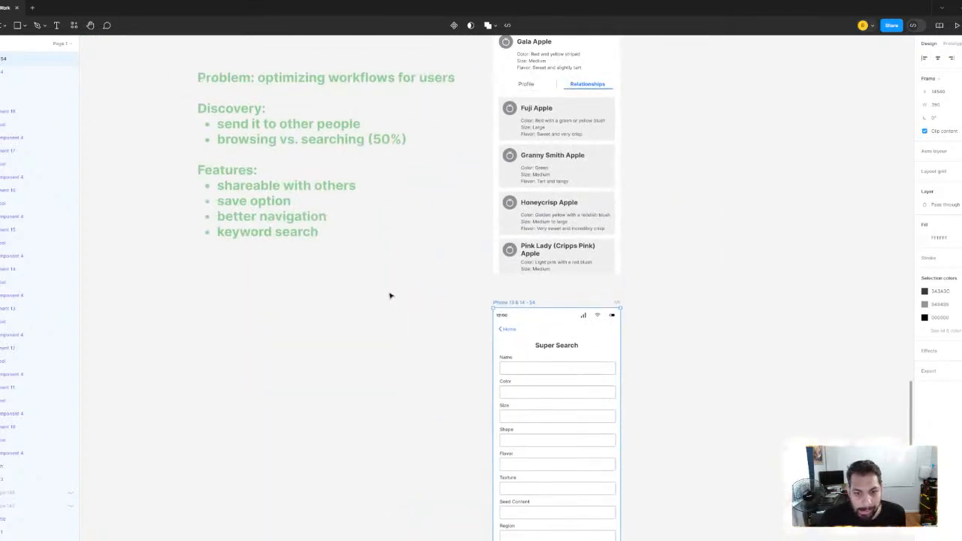
{"action": "scroll", "coordinate": [395, 219], "scroll_direction": "down", "scroll_amount": 5}
{"action": "scroll", "coordinate": [278, 81], "scroll_direction": "up", "scroll_amount": 3}
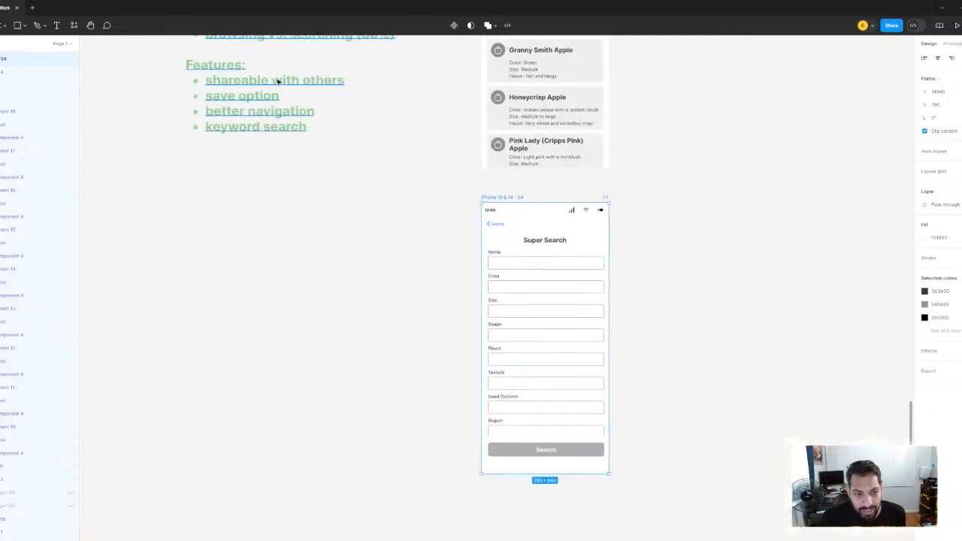
{"action": "left_click", "coordinate": [278, 81]}
{"action": "left_click_drag", "start_coordinate": [290, 86], "coordinate": [304, 332]}
{"action": "left_click", "coordinate": [191, 208]}
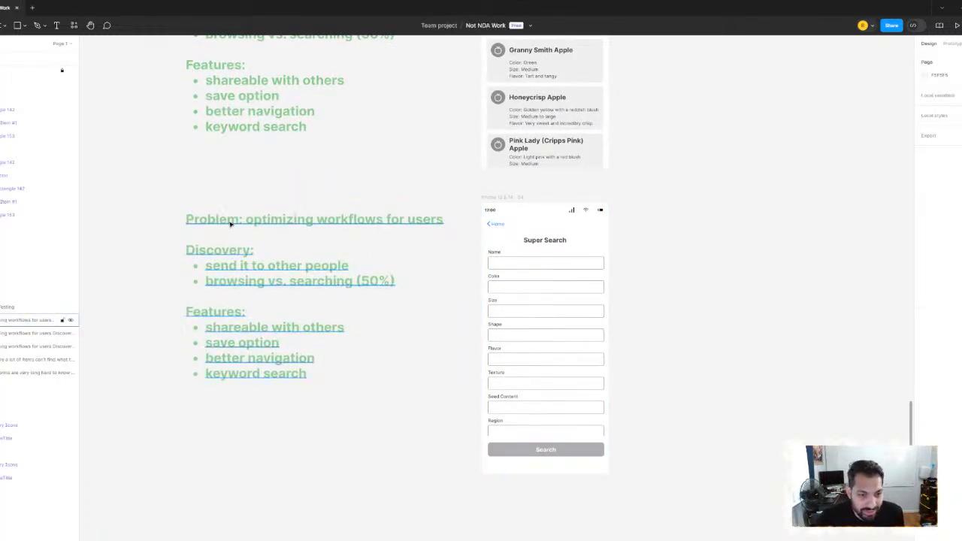
{"action": "left_click", "coordinate": [230, 223]}
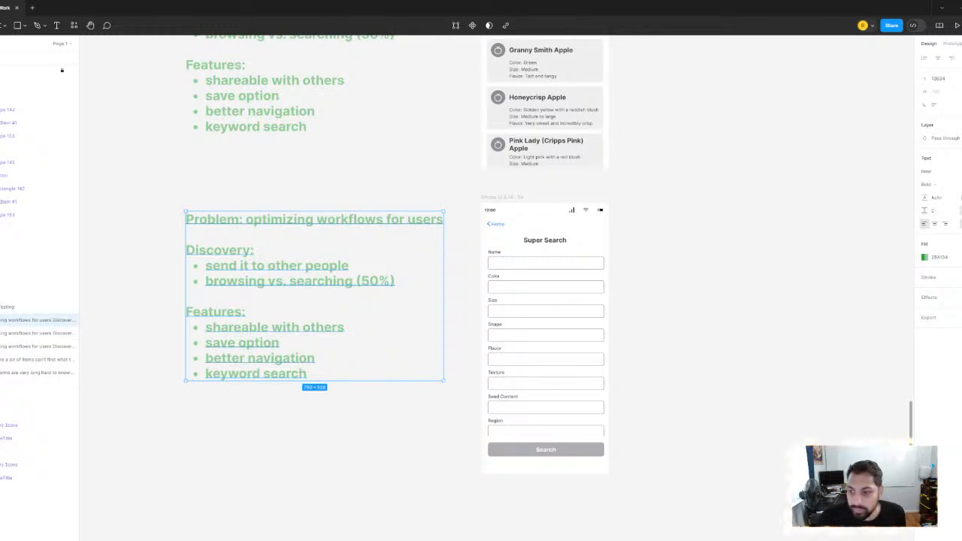
{"action": "key", "text": "Return"}
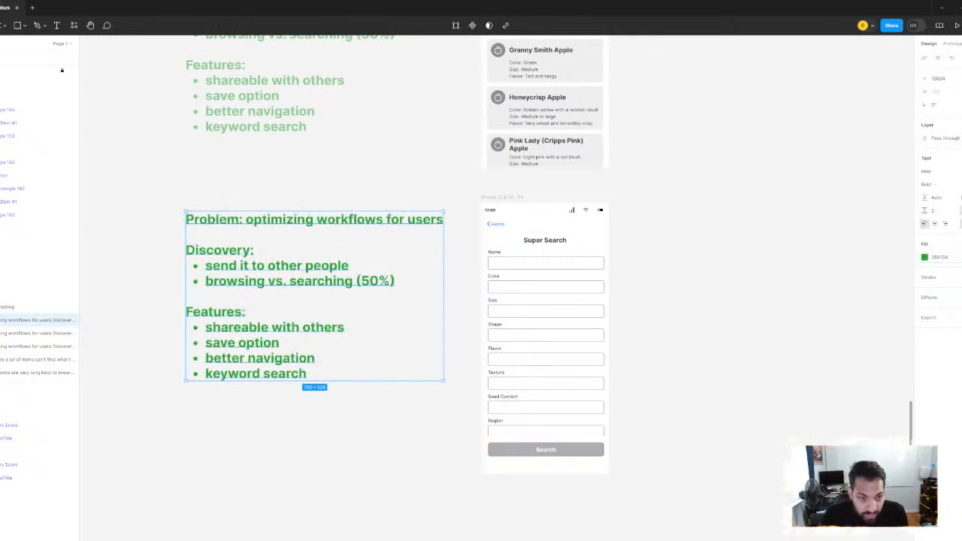
Rewrite the copied note beside the Super Search screen as "Problem: users want to search"
{"action": "double_click", "coordinate": [308, 374]}
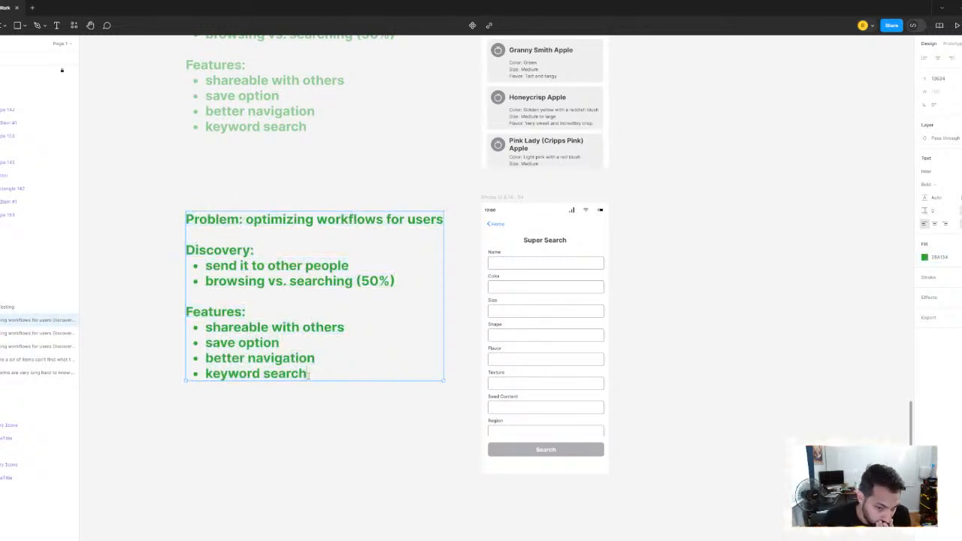
{"action": "left_click_drag", "start_coordinate": [327, 373], "coordinate": [246, 219]}
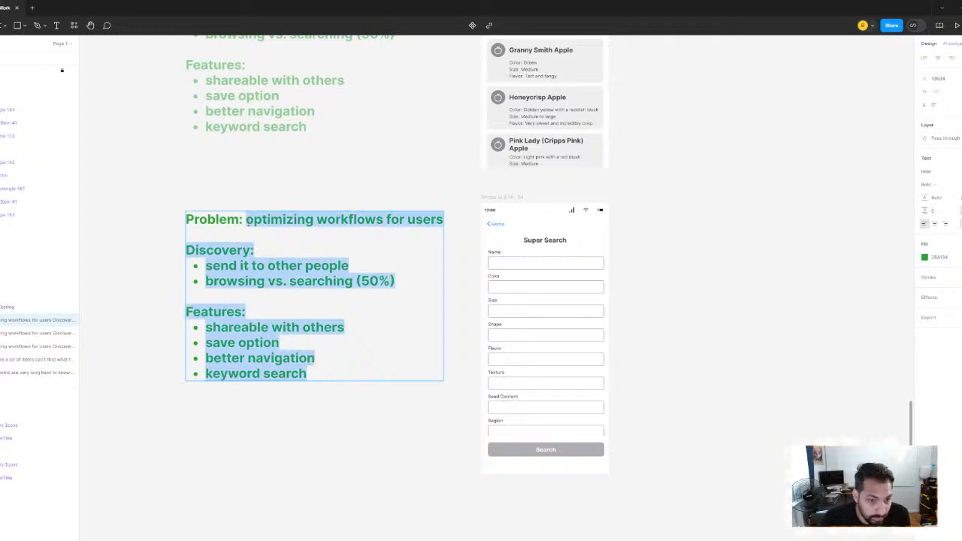
{"action": "type", "text": "users want to s"}
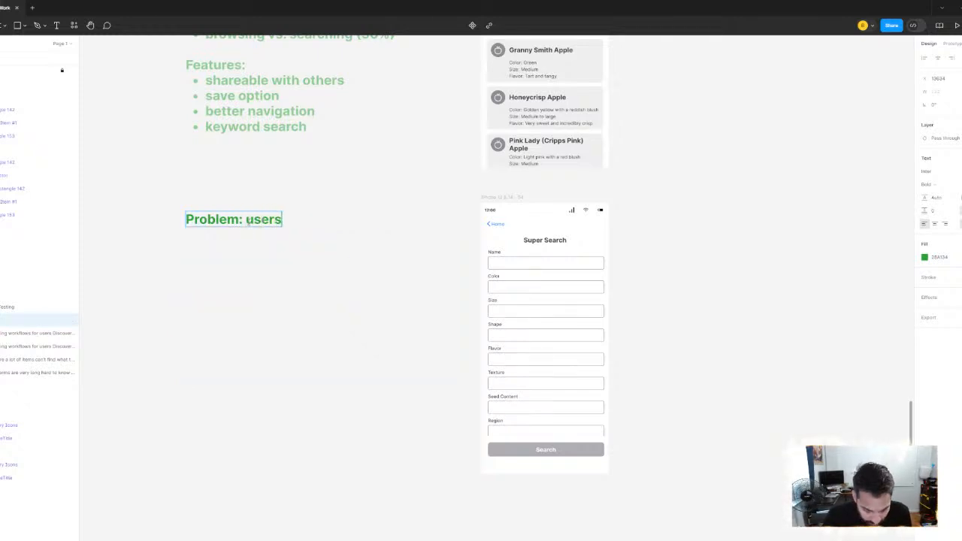
{"action": "type", "text": "erac"}
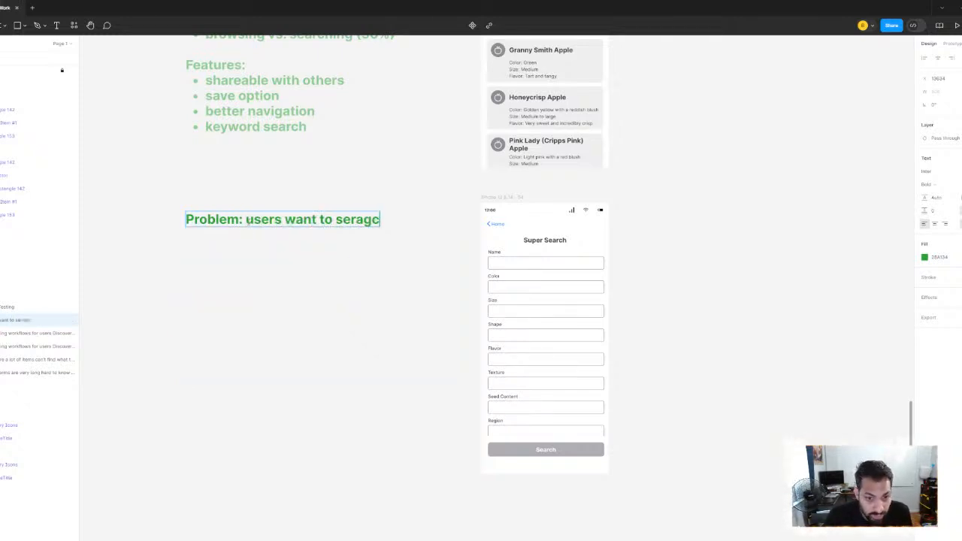
{"action": "key", "text": "BackSpace"}
{"action": "key", "text": "BackSpace"}
{"action": "key", "text": "BackSpace"}
{"action": "type", "text": "arch"}
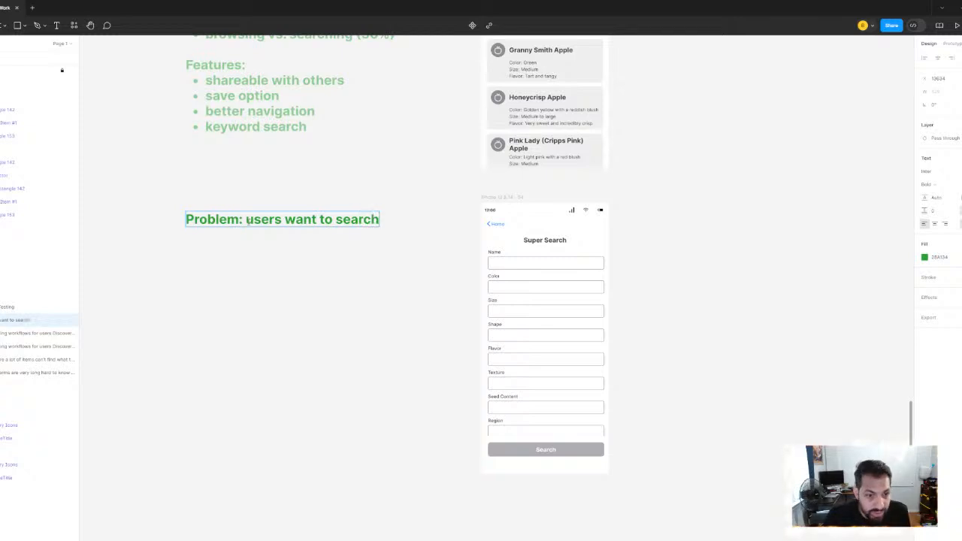
{"action": "key", "text": "Escape"}
{"action": "left_click", "coordinate": [366, 370]}
Find the User Flow - Mid Fidelity section and examine its Food Finder home screen and search suggestions screen
{"action": "scroll", "coordinate": [432, 300], "scroll_direction": "down", "scroll_amount": 10}
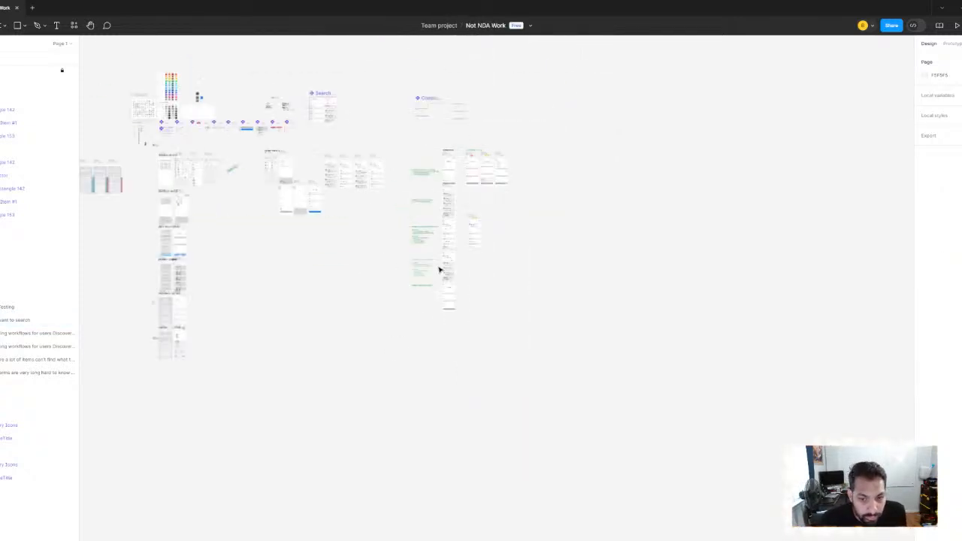
{"action": "scroll", "coordinate": [281, 253], "scroll_direction": "up", "scroll_amount": 3}
{"action": "scroll", "coordinate": [294, 345], "scroll_direction": "up", "scroll_amount": 2}
{"action": "scroll", "coordinate": [293, 345], "scroll_direction": "up", "scroll_amount": 6}
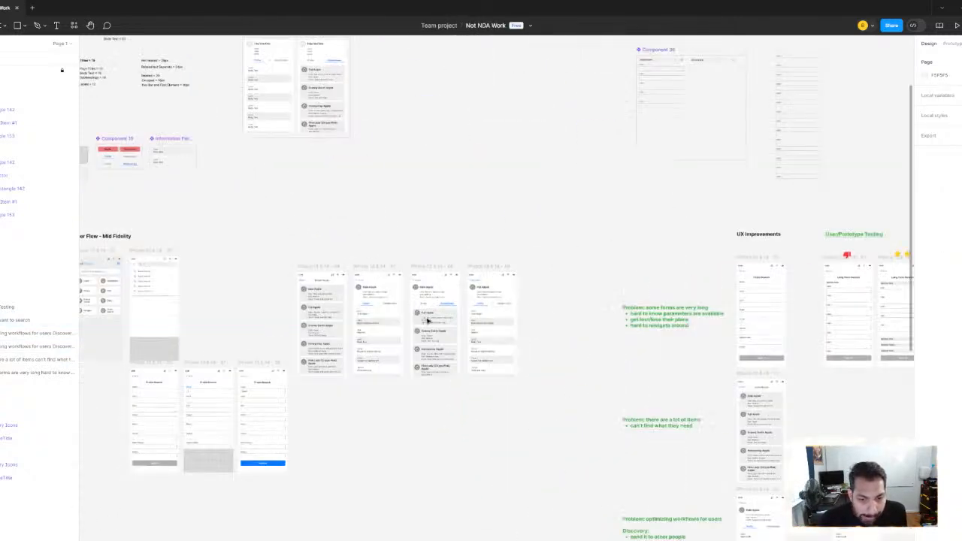
{"action": "left_click_drag", "start_coordinate": [235, 247], "coordinate": [171, 225]}
{"action": "left_click_drag", "start_coordinate": [201, 274], "coordinate": [602, 245]}
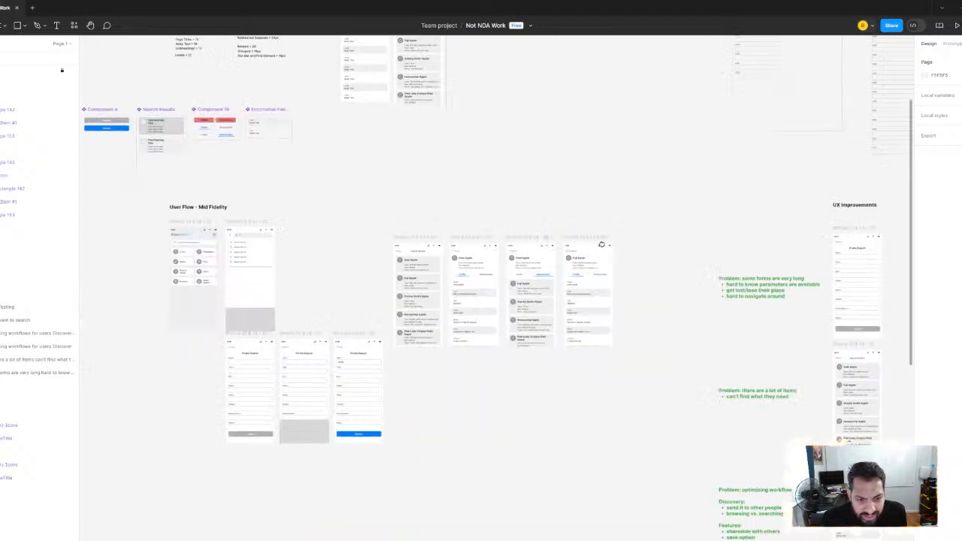
{"action": "scroll", "coordinate": [204, 264], "scroll_direction": "up", "scroll_amount": 2}
{"action": "scroll", "coordinate": [297, 308], "scroll_direction": "up", "scroll_amount": 5}
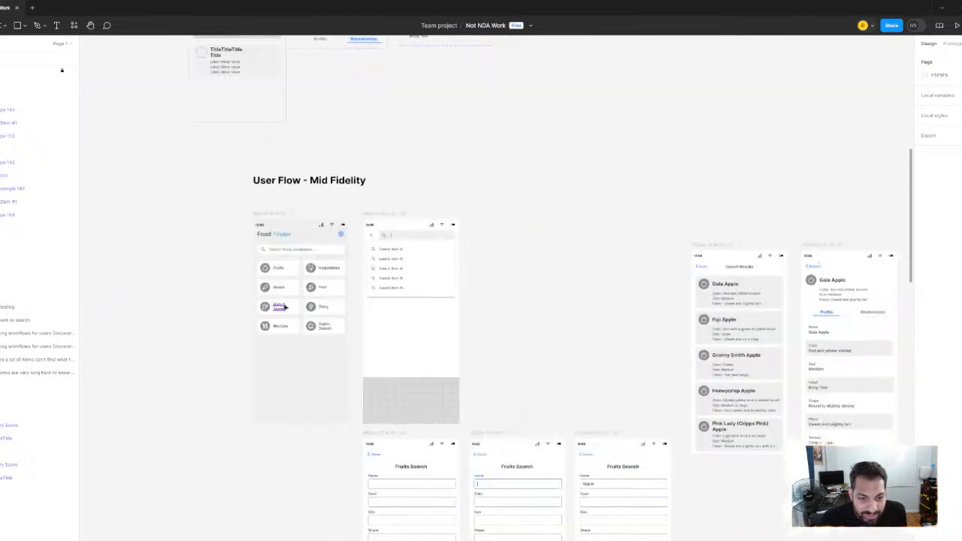
{"action": "scroll", "coordinate": [297, 309], "scroll_direction": "down", "scroll_amount": 2}
{"action": "scroll", "coordinate": [233, 249], "scroll_direction": "up", "scroll_amount": 3}
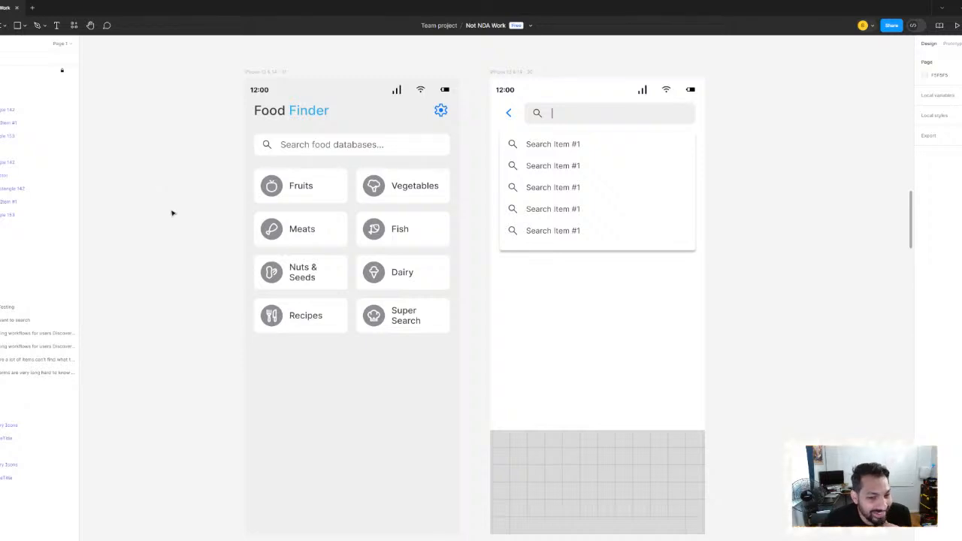
Inspect the Food Finder category tiles up close, from Fruits to Super Search, along with the search bar
{"action": "left_click_drag", "start_coordinate": [171, 211], "coordinate": [162, 207]}
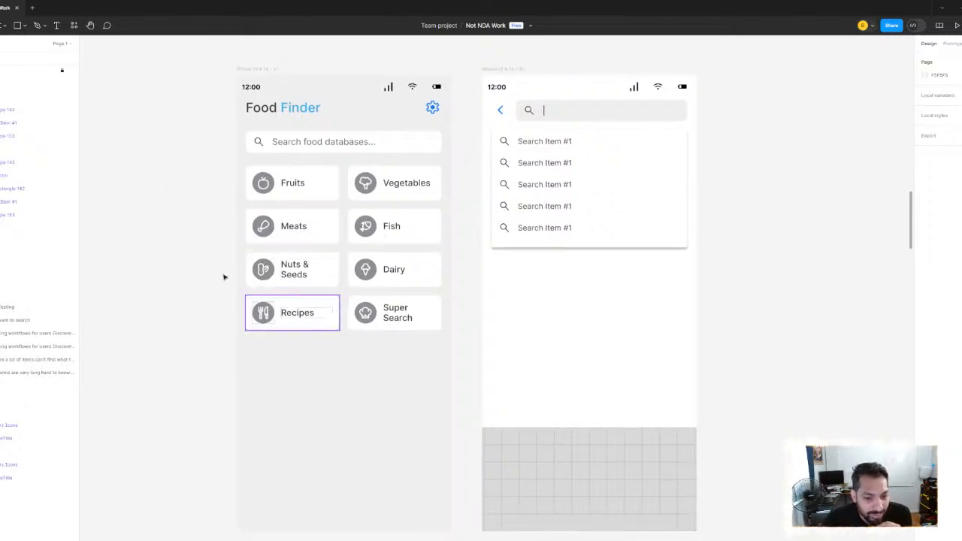
{"action": "left_click_drag", "start_coordinate": [224, 277], "coordinate": [243, 308]}
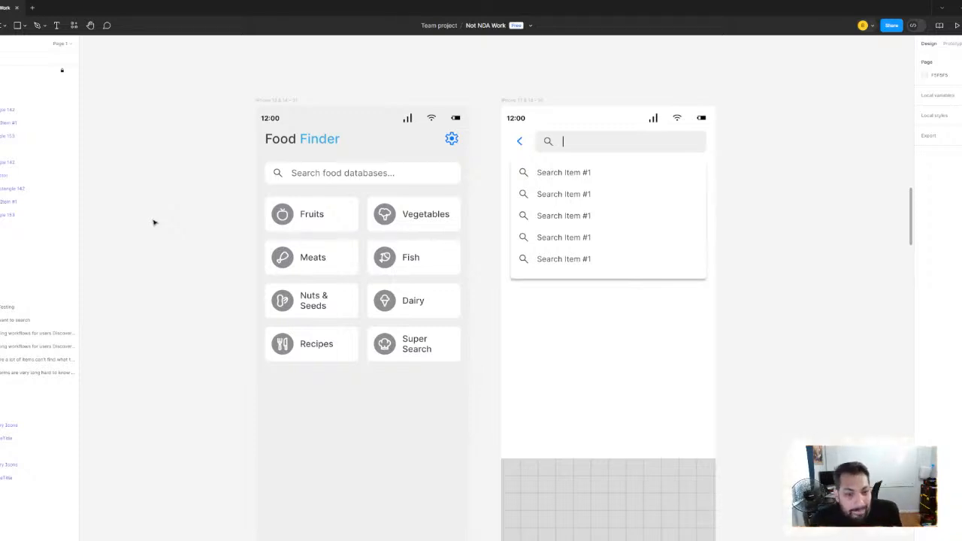
{"action": "scroll", "coordinate": [201, 246], "scroll_direction": "up", "scroll_amount": 5}
{"action": "scroll", "coordinate": [166, 230], "scroll_direction": "down", "scroll_amount": 2}
{"action": "left_click_drag", "start_coordinate": [167, 229], "coordinate": [167, 258]}
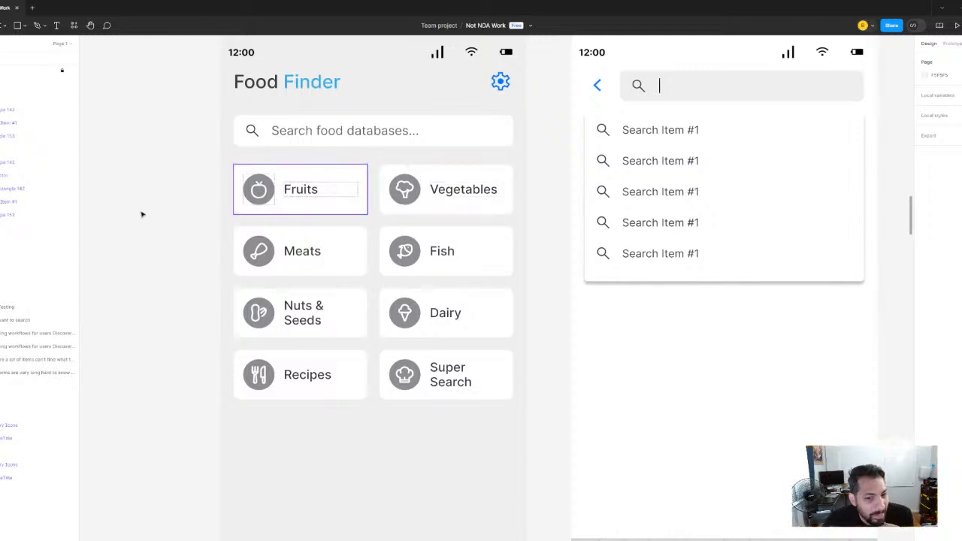
{"action": "scroll", "coordinate": [315, 113], "scroll_direction": "up", "scroll_amount": 3}
{"action": "scroll", "coordinate": [315, 113], "scroll_direction": "right", "scroll_amount": 2}
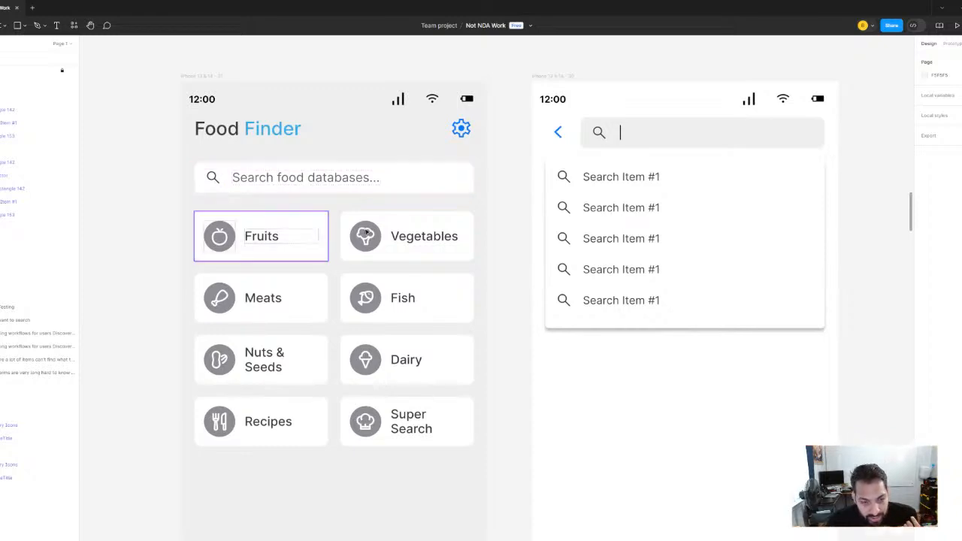
Compare the Food Finder home screen's category tiles with the neighbouring search suggestions screen in the mid-fidelity flow
{"action": "scroll", "coordinate": [450, 216], "scroll_direction": "down", "scroll_amount": 5}
{"action": "left_click_drag", "start_coordinate": [725, 261], "coordinate": [257, 194]}
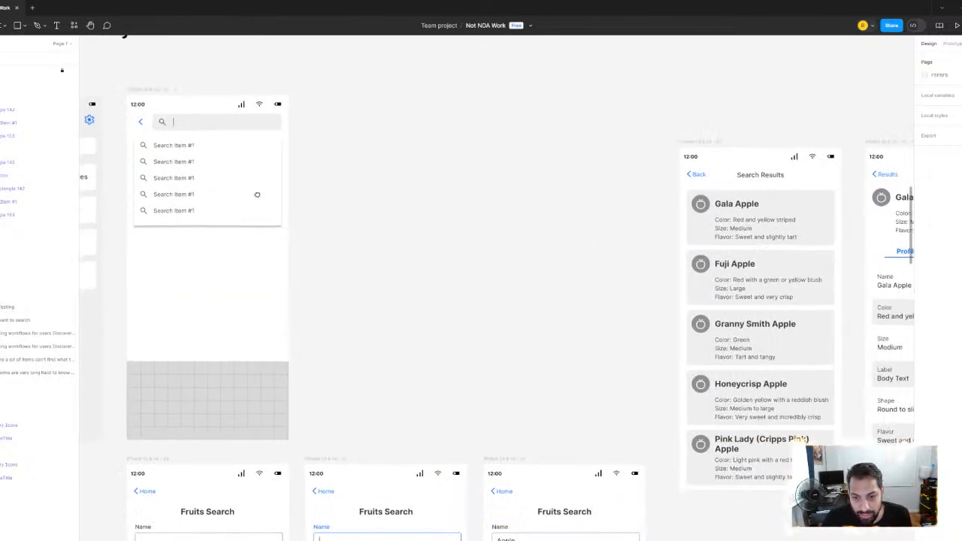
{"action": "scroll", "coordinate": [477, 251], "scroll_direction": "left", "scroll_amount": 10}
{"action": "scroll", "coordinate": [470, 252], "scroll_direction": "up", "scroll_amount": 5}
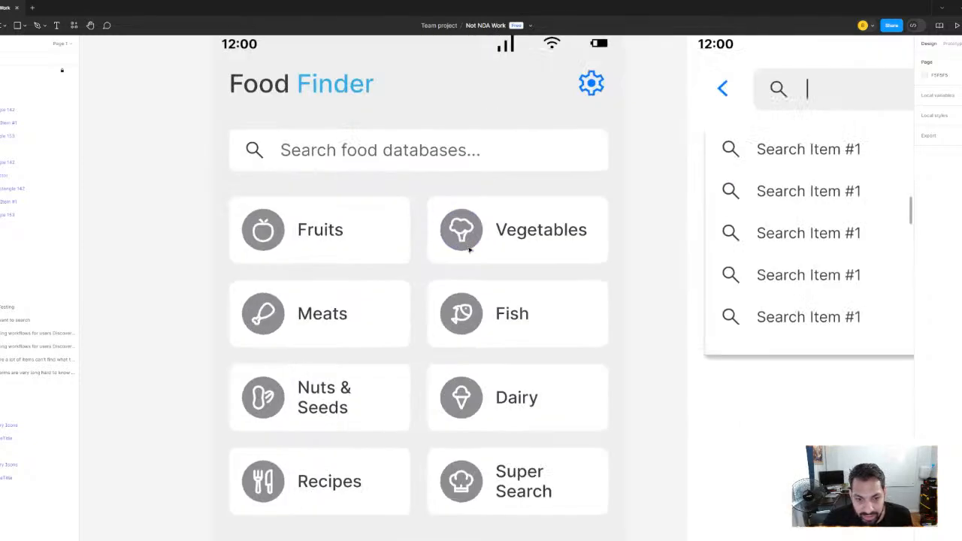
{"action": "scroll", "coordinate": [470, 252], "scroll_direction": "down", "scroll_amount": 3}
{"action": "scroll", "coordinate": [357, 233], "scroll_direction": "down", "scroll_amount": 3}
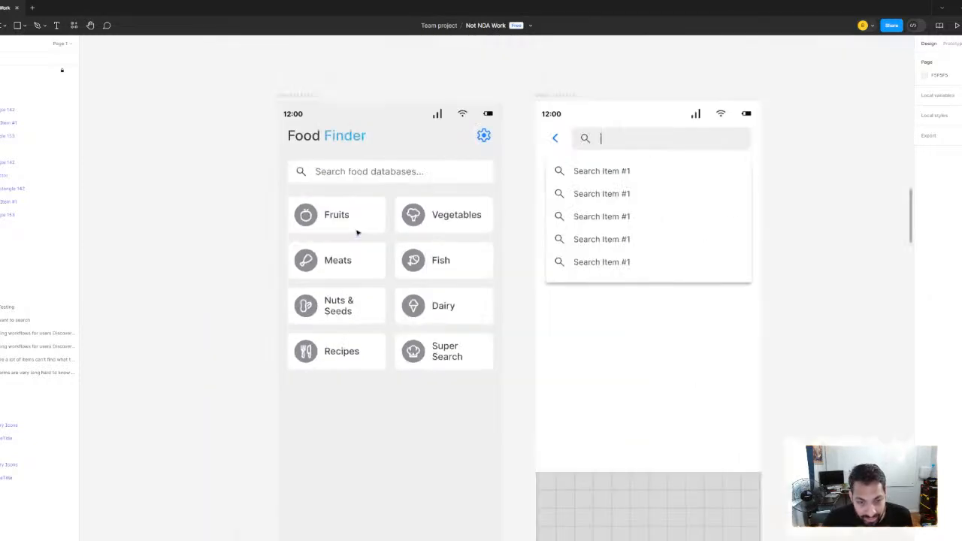
{"action": "scroll", "coordinate": [357, 233], "scroll_direction": "down", "scroll_amount": 5}
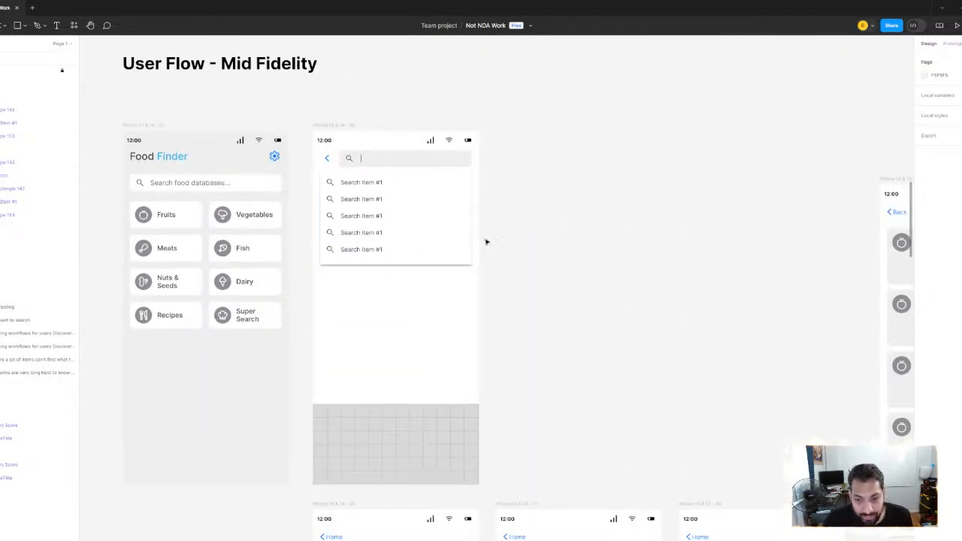
{"action": "scroll", "coordinate": [487, 242], "scroll_direction": "right", "scroll_amount": 3}
{"action": "scroll", "coordinate": [501, 249], "scroll_direction": "left", "scroll_amount": 5}
{"action": "scroll", "coordinate": [444, 247], "scroll_direction": "up", "scroll_amount": 5}
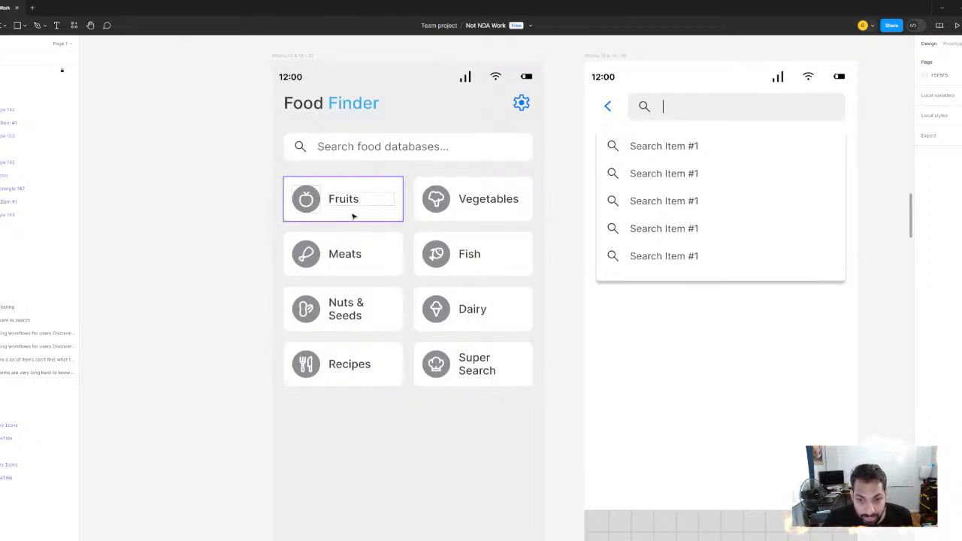
{"action": "scroll", "coordinate": [356, 221], "scroll_direction": "up", "scroll_amount": 2}
{"action": "scroll", "coordinate": [356, 220], "scroll_direction": "right", "scroll_amount": 1}
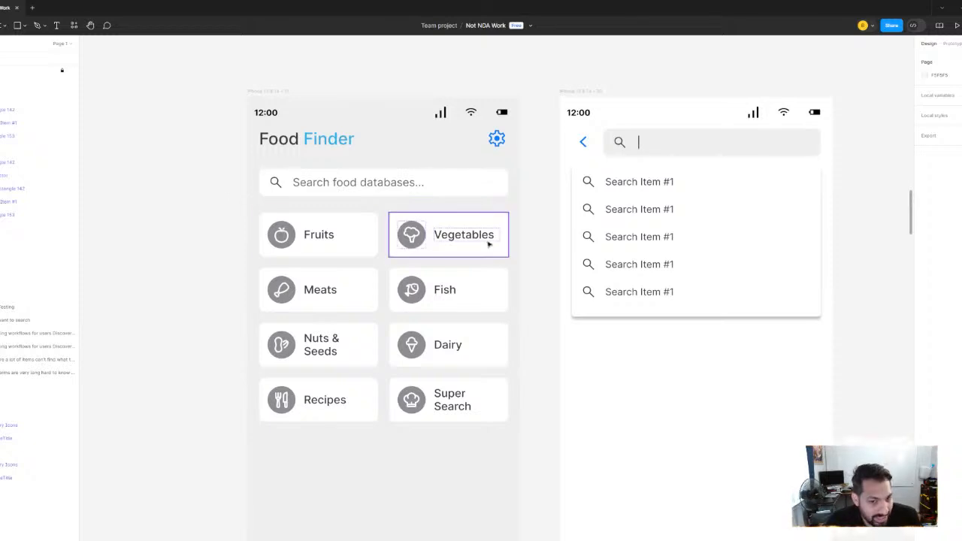
Trace the flow from the Food Finder tiles through the Fruits Search forms to the apple Search Results list and back
{"action": "scroll", "coordinate": [323, 244], "scroll_direction": "down", "scroll_amount": 2}
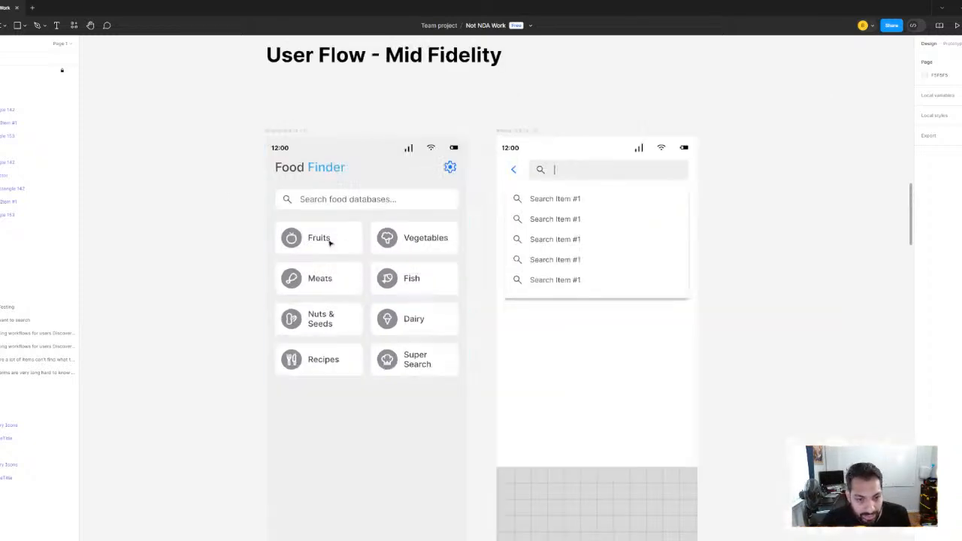
{"action": "scroll", "coordinate": [662, 326], "scroll_direction": "down", "scroll_amount": 4}
{"action": "scroll", "coordinate": [526, 274], "scroll_direction": "down", "scroll_amount": 3}
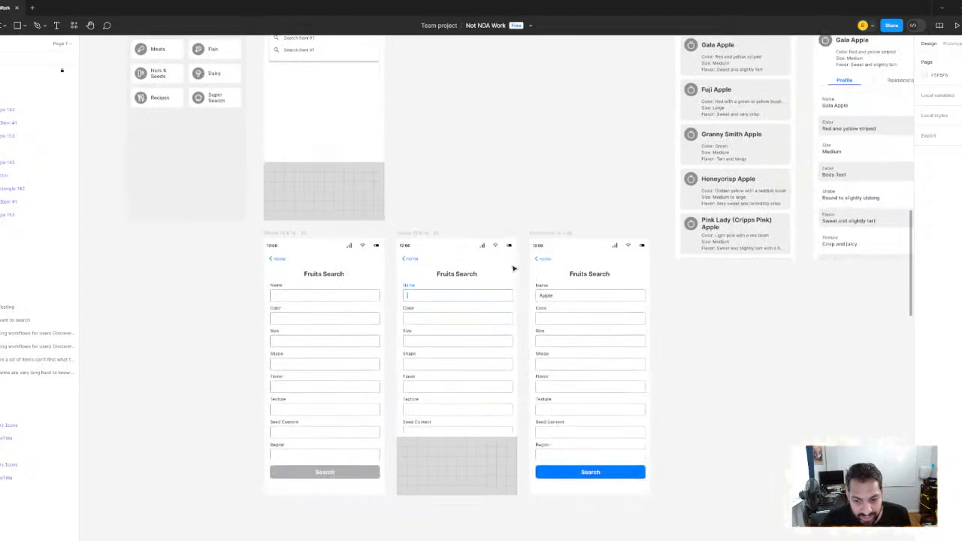
{"action": "scroll", "coordinate": [541, 218], "scroll_direction": "down", "scroll_amount": 4}
{"action": "scroll", "coordinate": [511, 143], "scroll_direction": "right", "scroll_amount": 4}
{"action": "scroll", "coordinate": [447, 127], "scroll_direction": "up", "scroll_amount": 6}
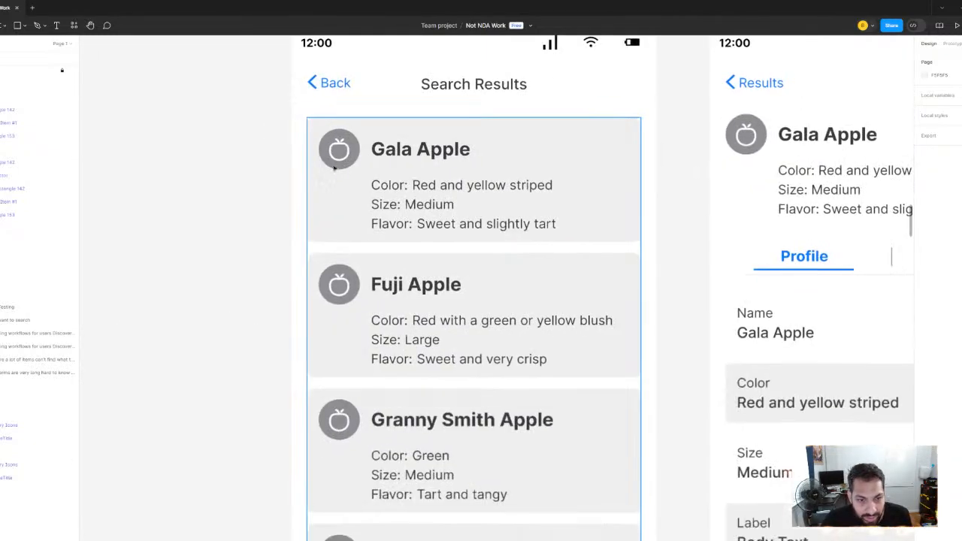
{"action": "scroll", "coordinate": [348, 182], "scroll_direction": "down", "scroll_amount": 8}
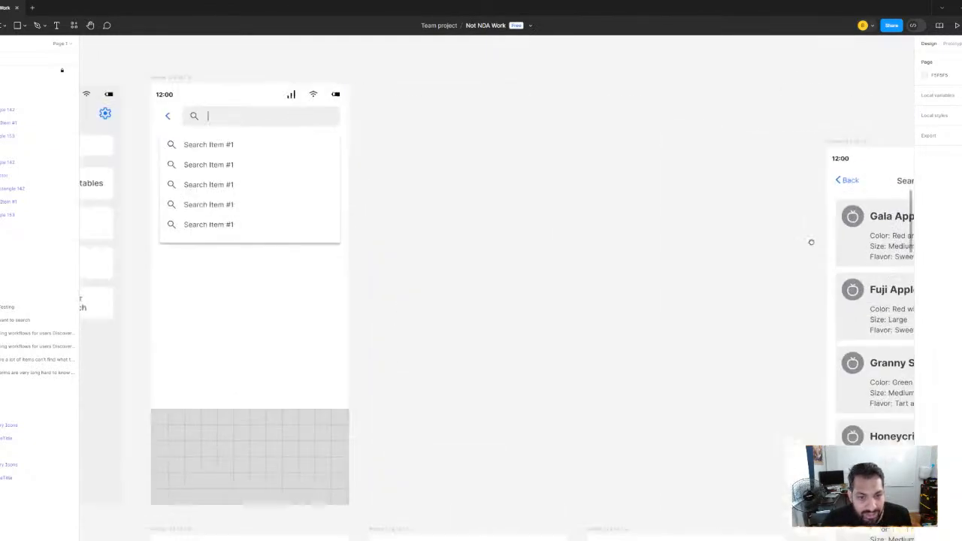
{"action": "scroll", "coordinate": [552, 216], "scroll_direction": "up", "scroll_amount": 6}
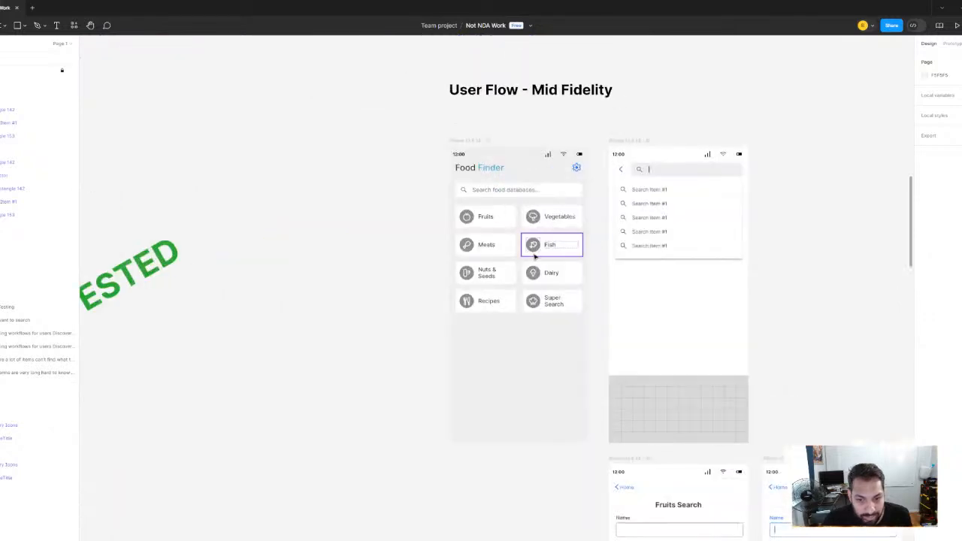
{"action": "scroll", "coordinate": [541, 216], "scroll_direction": "up", "scroll_amount": 2}
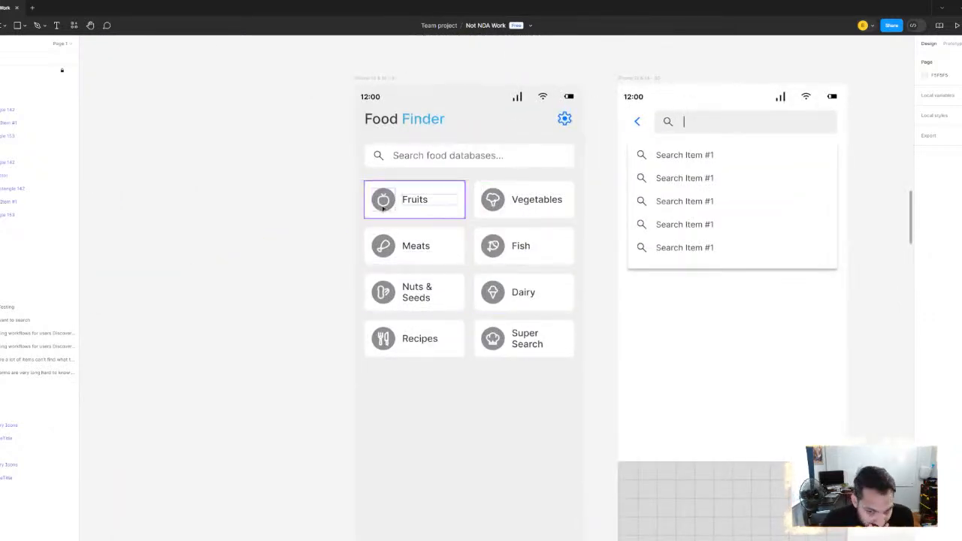
{"action": "scroll", "coordinate": [455, 349], "scroll_direction": "up", "scroll_amount": 3}
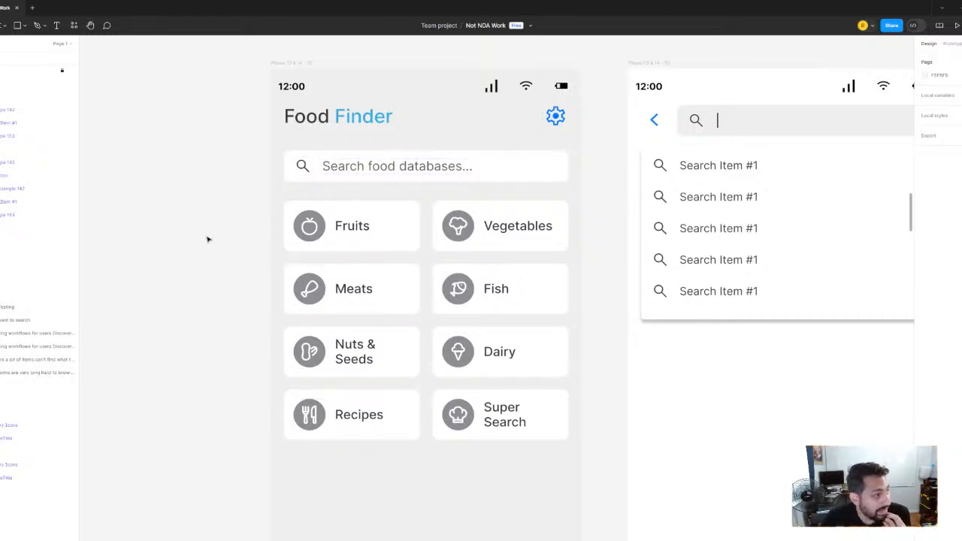
Append "multiple" to the problem note beside the Super Search screen, making it "Problem: users want to search multiple"
{"action": "scroll", "coordinate": [199, 210], "scroll_direction": "down", "scroll_amount": 3}
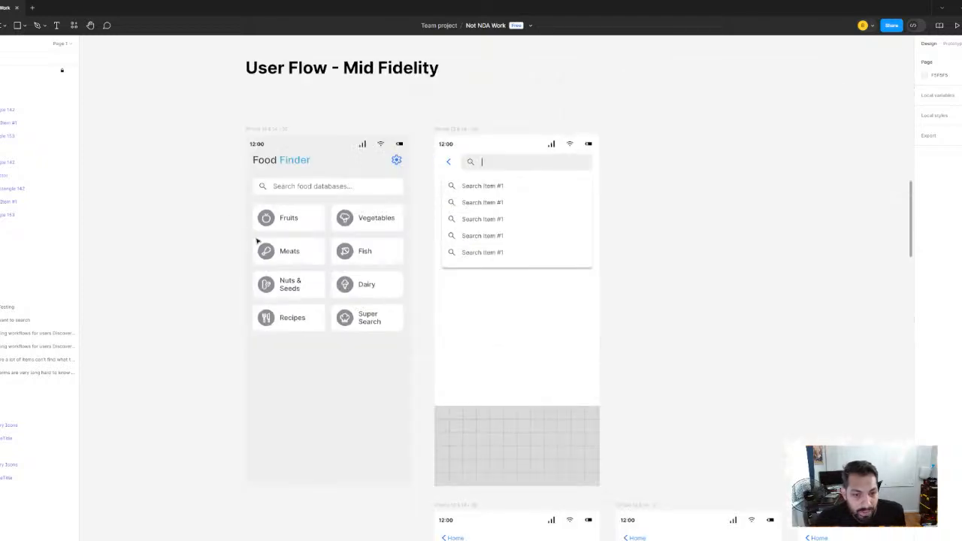
{"action": "scroll", "coordinate": [257, 240], "scroll_direction": "down", "scroll_amount": 2}
{"action": "scroll", "coordinate": [443, 348], "scroll_direction": "down", "scroll_amount": 6}
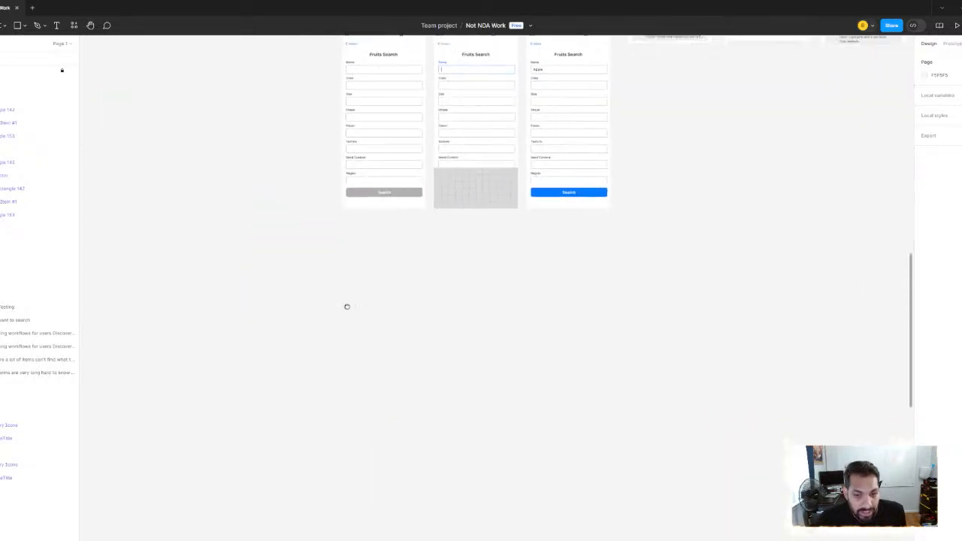
{"action": "scroll", "coordinate": [450, 293], "scroll_direction": "down", "scroll_amount": 5}
{"action": "scroll", "coordinate": [558, 317], "scroll_direction": "up", "scroll_amount": 8}
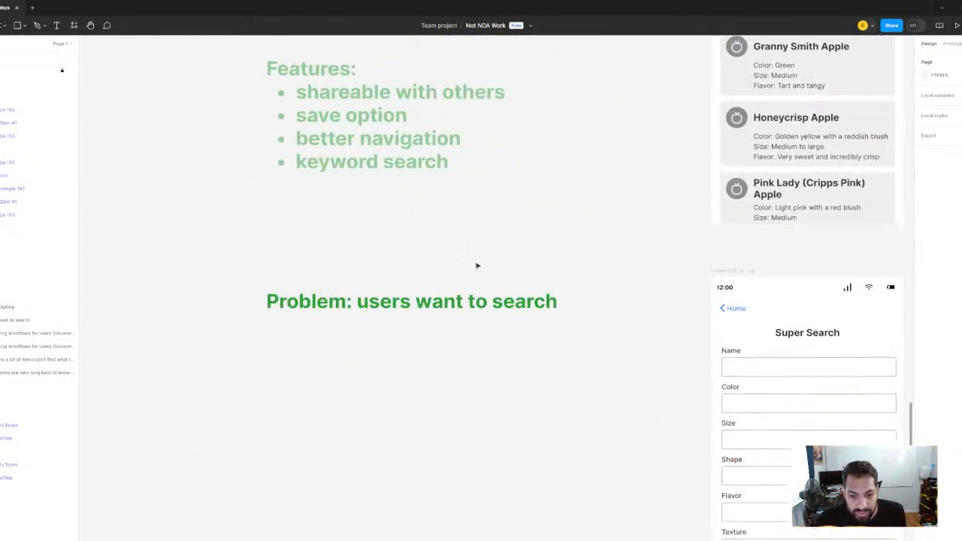
{"action": "scroll", "coordinate": [476, 265], "scroll_direction": "down", "scroll_amount": 3}
{"action": "scroll", "coordinate": [453, 210], "scroll_direction": "up", "scroll_amount": 3}
{"action": "scroll", "coordinate": [444, 217], "scroll_direction": "up", "scroll_amount": 1}
{"action": "scroll", "coordinate": [471, 236], "scroll_direction": "down", "scroll_amount": 1}
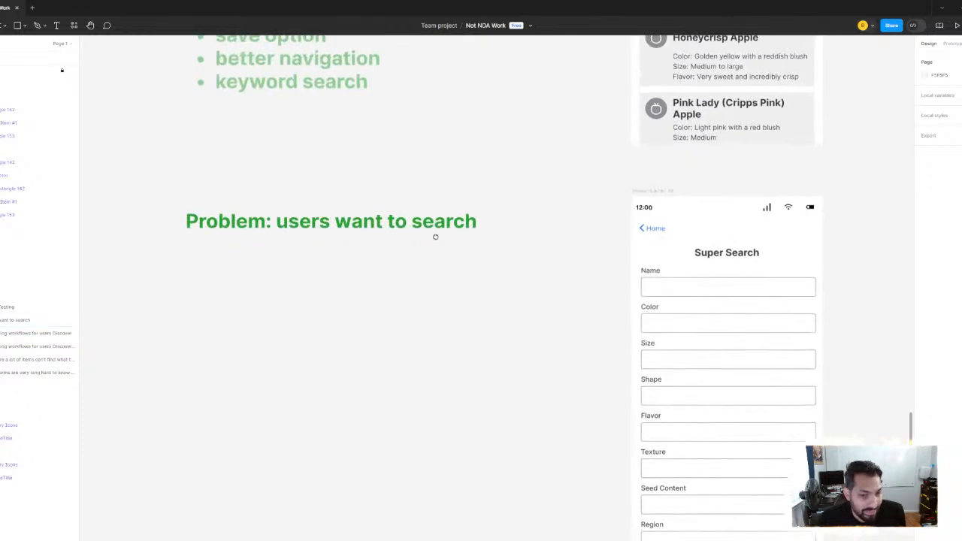
{"action": "scroll", "coordinate": [435, 236], "scroll_direction": "down", "scroll_amount": 1}
{"action": "left_click", "coordinate": [464, 212]}
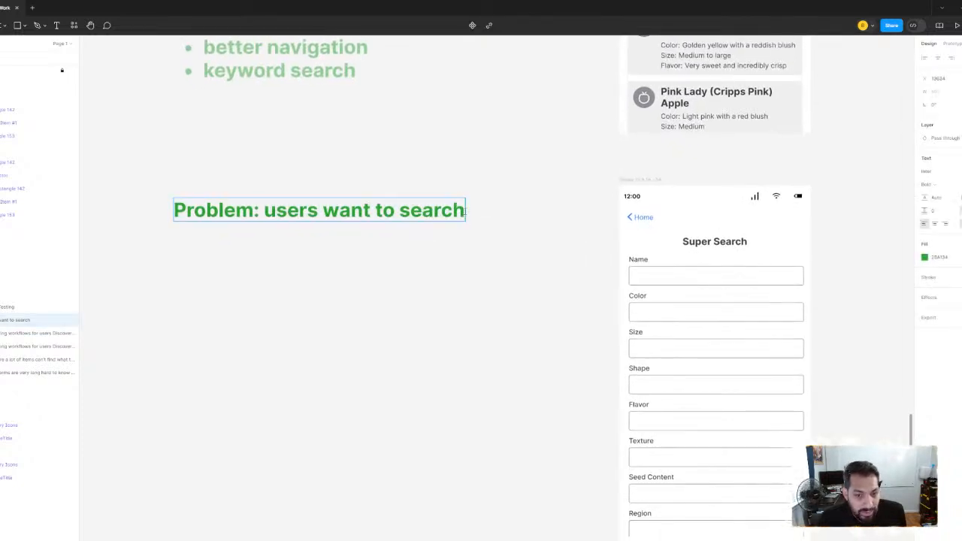
{"action": "double_click", "coordinate": [473, 213]}
{"action": "type", "text": "mu"}
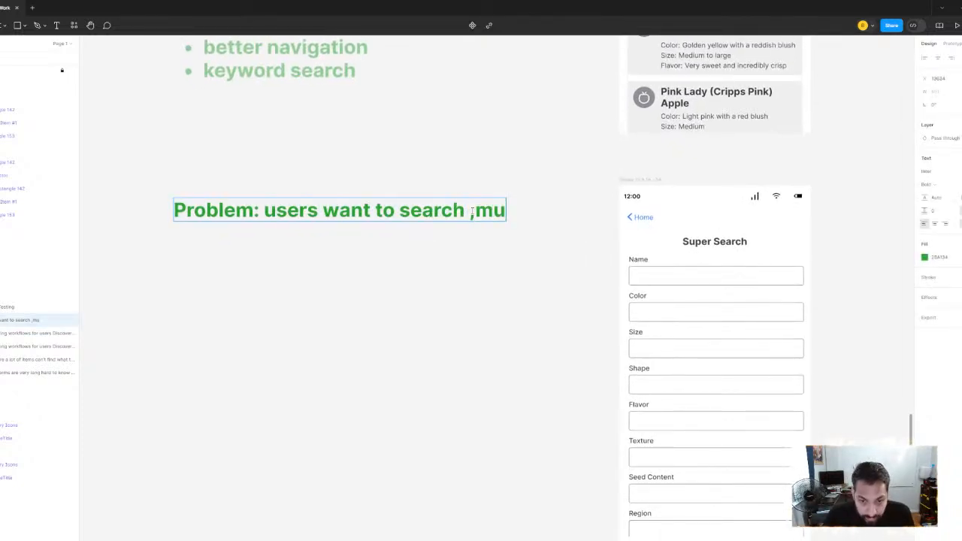
{"action": "key", "text": "BackSpace"}
{"action": "key", "text": "BackSpace"}
{"action": "key", "text": "BackSpace"}
{"action": "type", "text": "mult"}
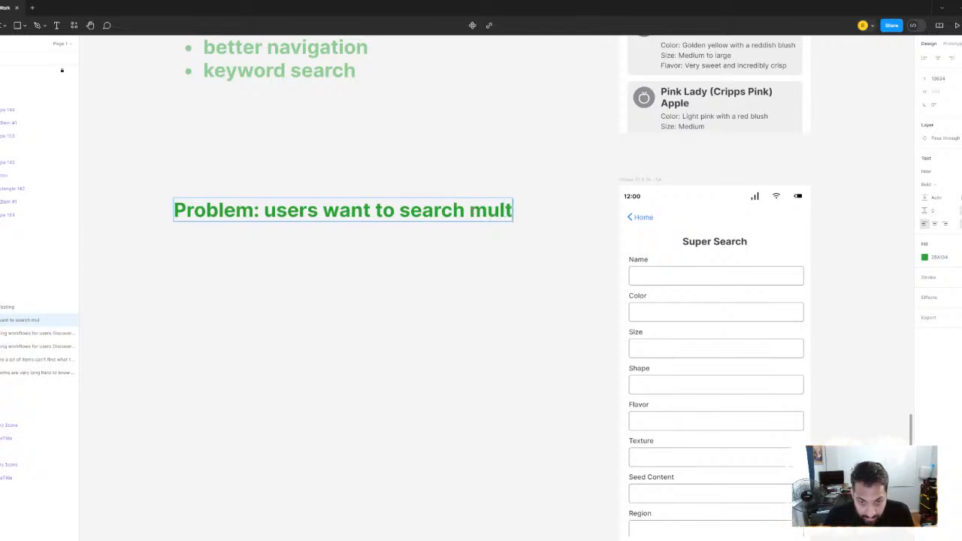
{"action": "type", "text": "iple databASE"}
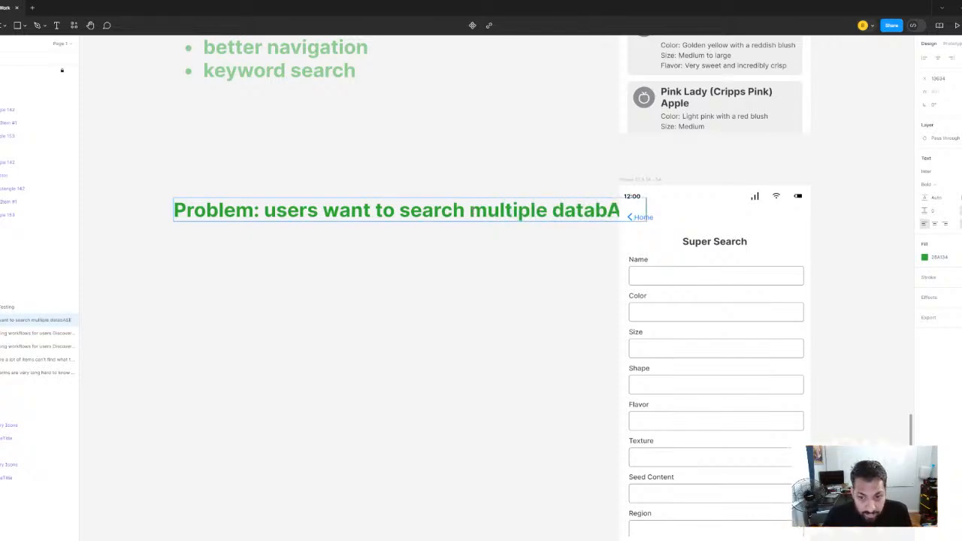
{"action": "key", "text": "BackSpace"}
{"action": "key", "text": "BackSpace"}
{"action": "key", "text": "BackSpace"}
{"action": "key", "text": "BackSpace"}
{"action": "key", "text": "BackSpace"}
{"action": "key", "text": "BackSpace"}
{"action": "key", "text": "BackSpace"}
{"action": "key", "text": "BackSpace"}
{"action": "key", "text": "BackSpace"}
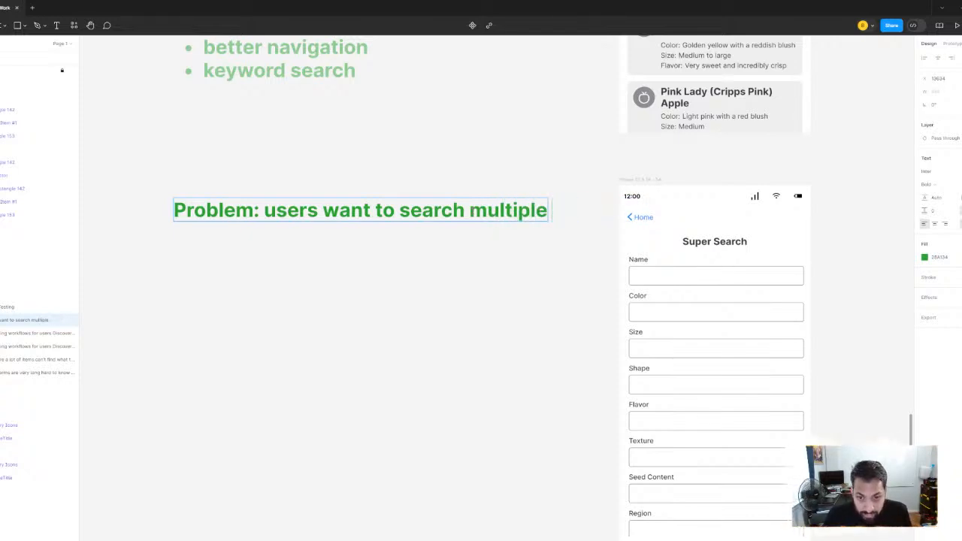
Add a second line reading "databases at once" to the Super Search problem note
{"action": "key", "text": "Return"}
{"action": "type", "text": "D"}
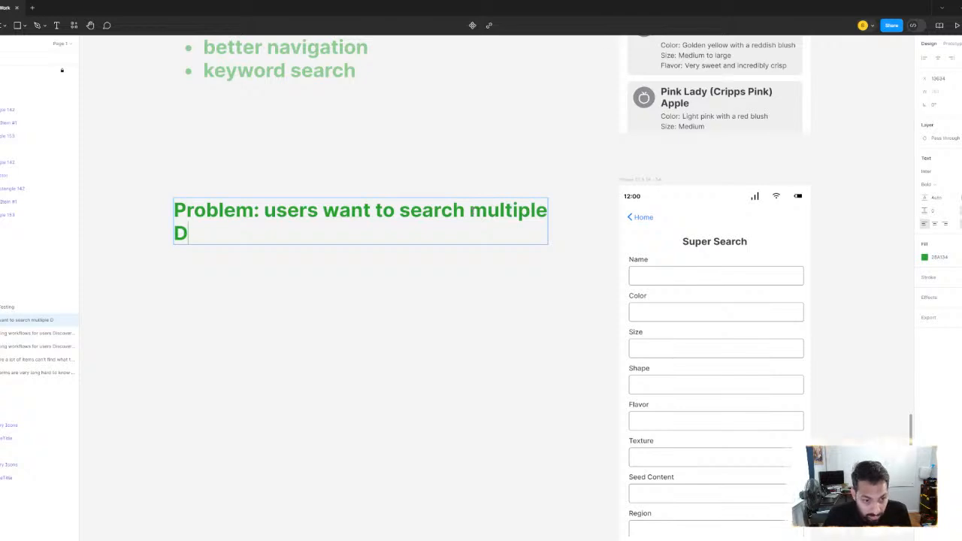
{"action": "key", "text": "BackSpace"}
{"action": "type", "text": "databas"}
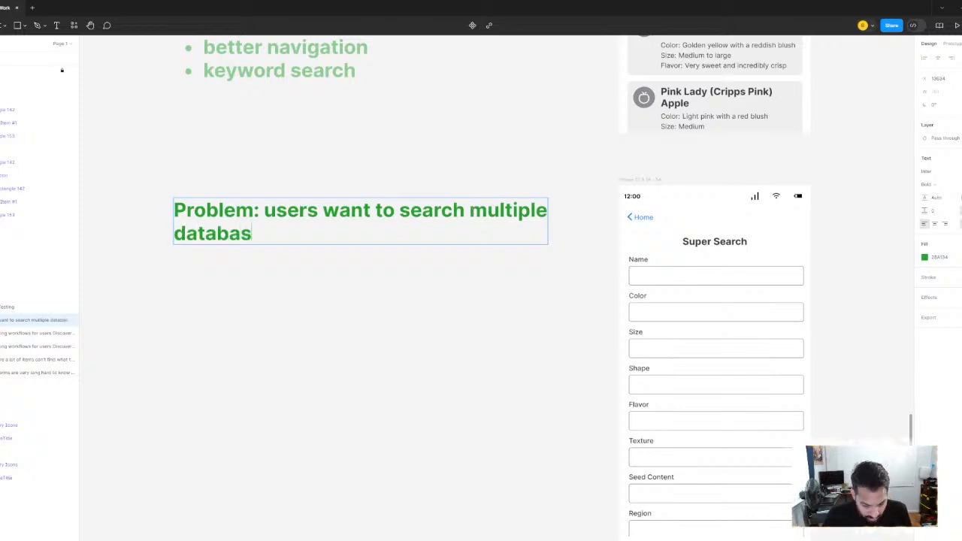
{"action": "type", "text": "es at once"}
{"action": "left_click", "coordinate": [391, 129]}
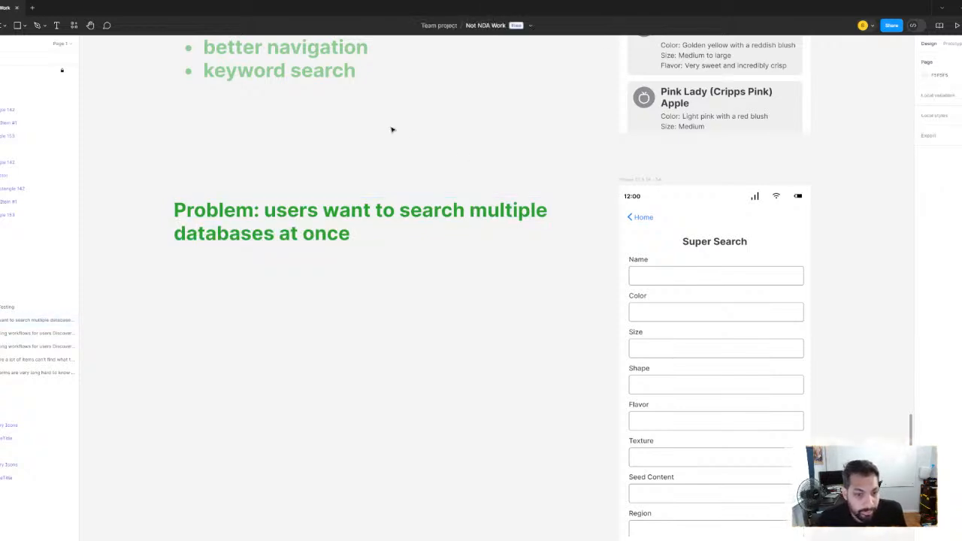
Review the User Flow - Mid Fidelity section again, from the Food Finder home screen out to the overview of the whole board
{"action": "scroll", "coordinate": [414, 135], "scroll_direction": "down", "scroll_amount": 10}
{"action": "scroll", "coordinate": [451, 236], "scroll_direction": "up", "scroll_amount": 4}
{"action": "scroll", "coordinate": [481, 224], "scroll_direction": "up", "scroll_amount": 6}
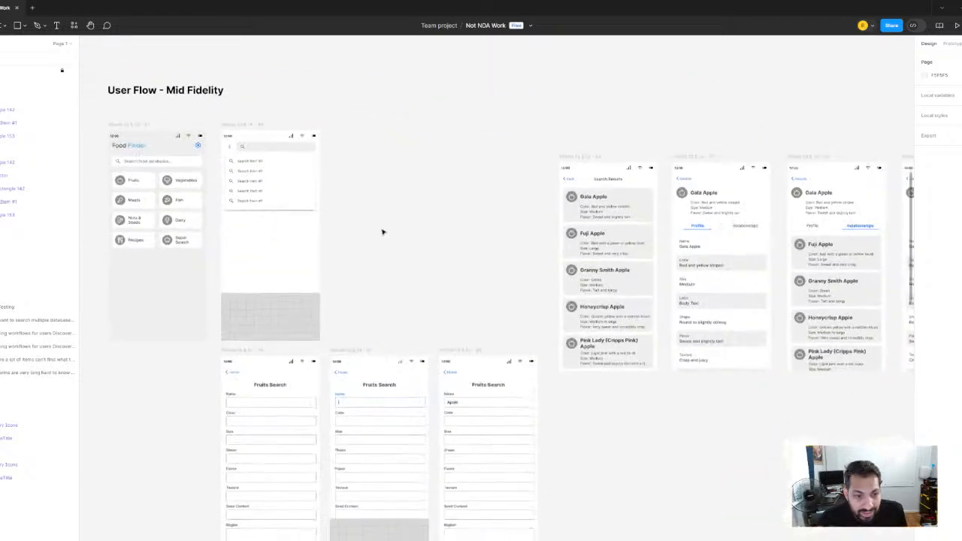
{"action": "scroll", "coordinate": [382, 232], "scroll_direction": "up", "scroll_amount": 5}
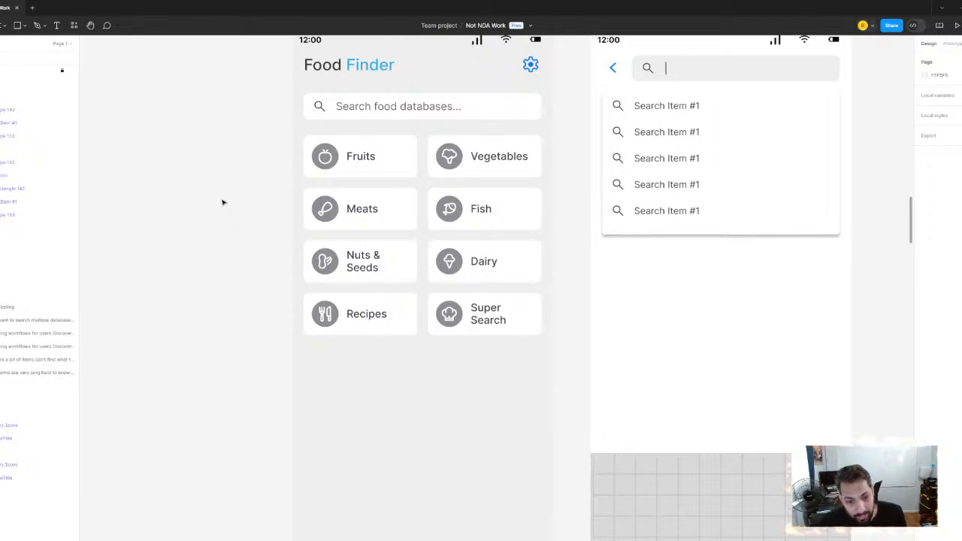
{"action": "scroll", "coordinate": [223, 201], "scroll_direction": "down", "scroll_amount": 5}
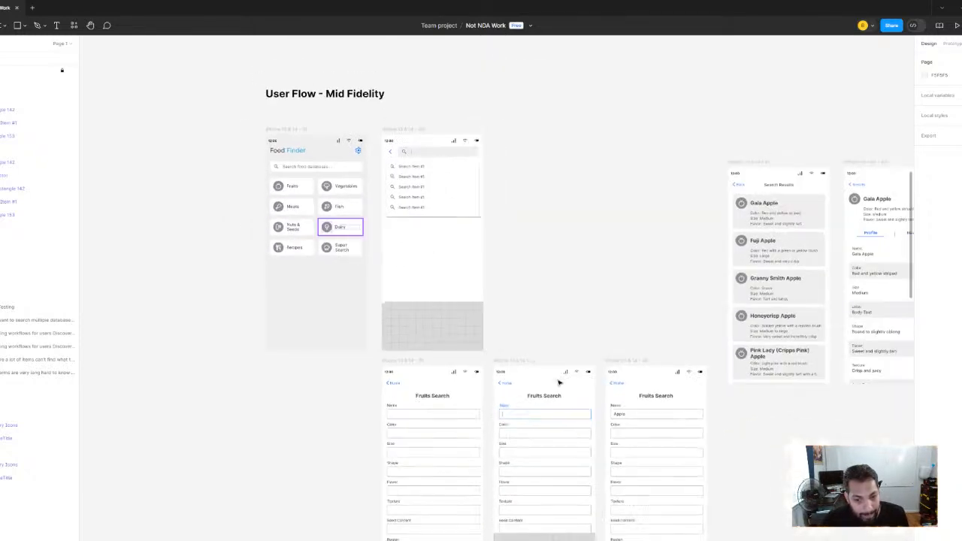
{"action": "scroll", "coordinate": [338, 226], "scroll_direction": "down", "scroll_amount": 5}
{"action": "scroll", "coordinate": [420, 247], "scroll_direction": "down", "scroll_amount": 5}
{"action": "scroll", "coordinate": [494, 297], "scroll_direction": "down", "scroll_amount": 10}
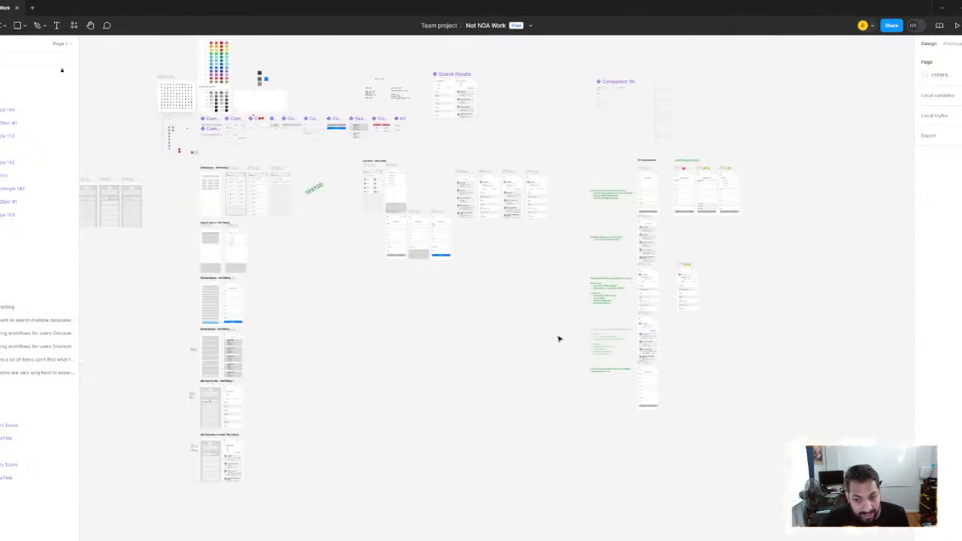
Return to the Super Search screen and examine the problem note beside it along with the neighbouring workflow notes
{"action": "scroll", "coordinate": [555, 325], "scroll_direction": "up", "scroll_amount": 5}
{"action": "scroll", "coordinate": [466, 331], "scroll_direction": "up", "scroll_amount": 3}
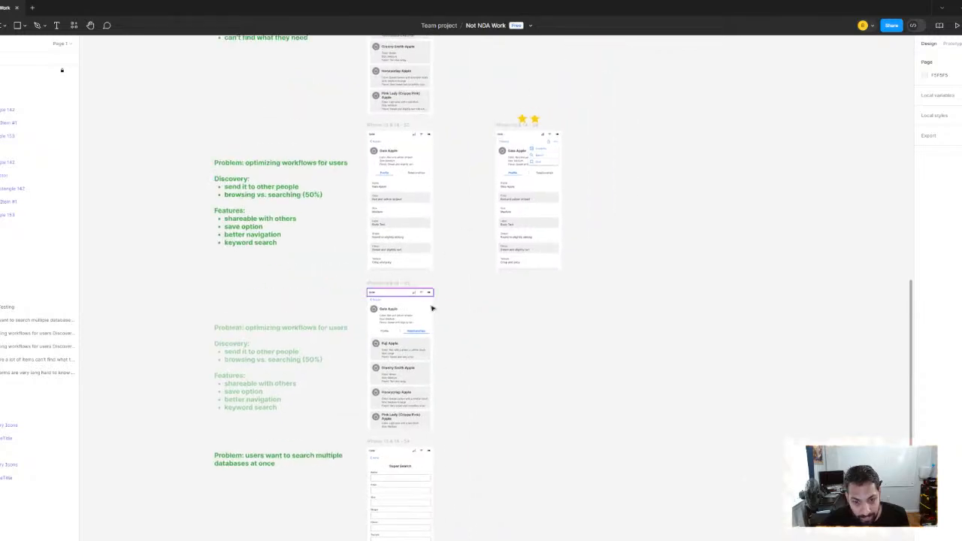
{"action": "scroll", "coordinate": [391, 286], "scroll_direction": "down", "scroll_amount": 2}
{"action": "scroll", "coordinate": [386, 311], "scroll_direction": "up", "scroll_amount": 2}
{"action": "scroll", "coordinate": [421, 365], "scroll_direction": "up", "scroll_amount": 10}
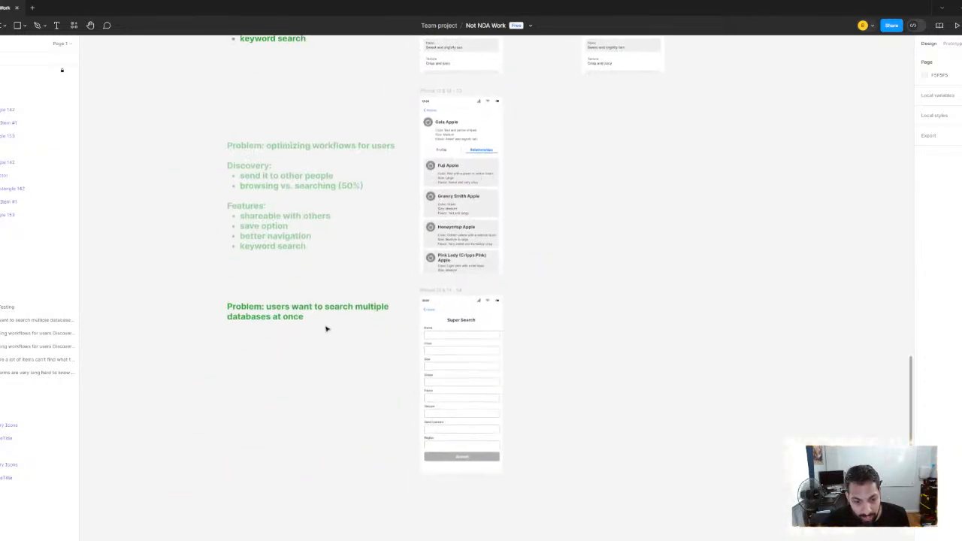
{"action": "scroll", "coordinate": [374, 320], "scroll_direction": "down", "scroll_amount": 3}
{"action": "left_click", "coordinate": [398, 294]}
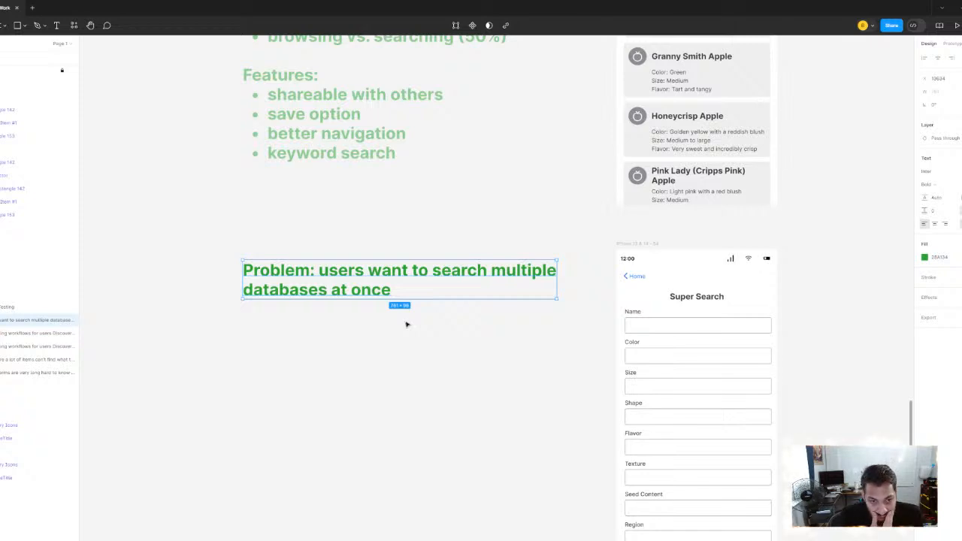
{"action": "scroll", "coordinate": [398, 331], "scroll_direction": "up", "scroll_amount": 3}
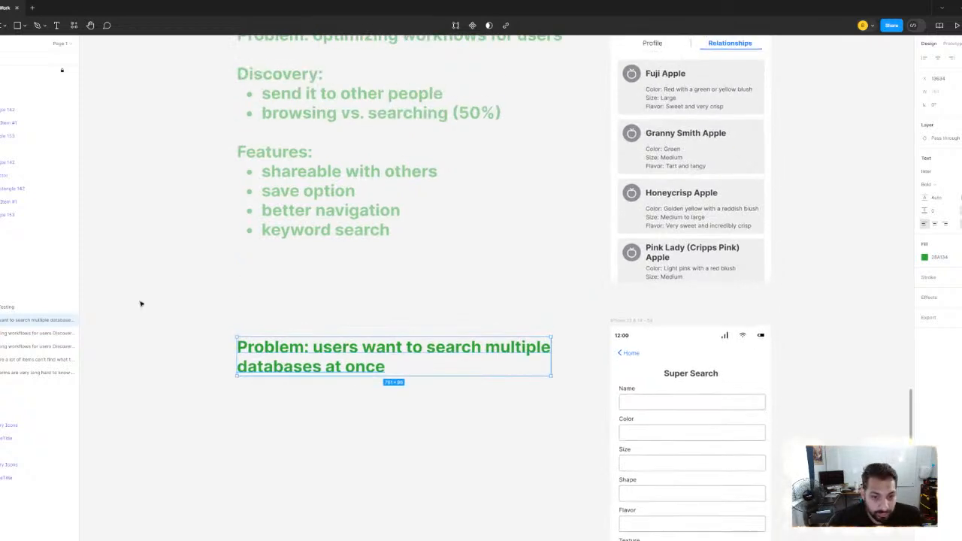
{"action": "left_click", "coordinate": [140, 302]}
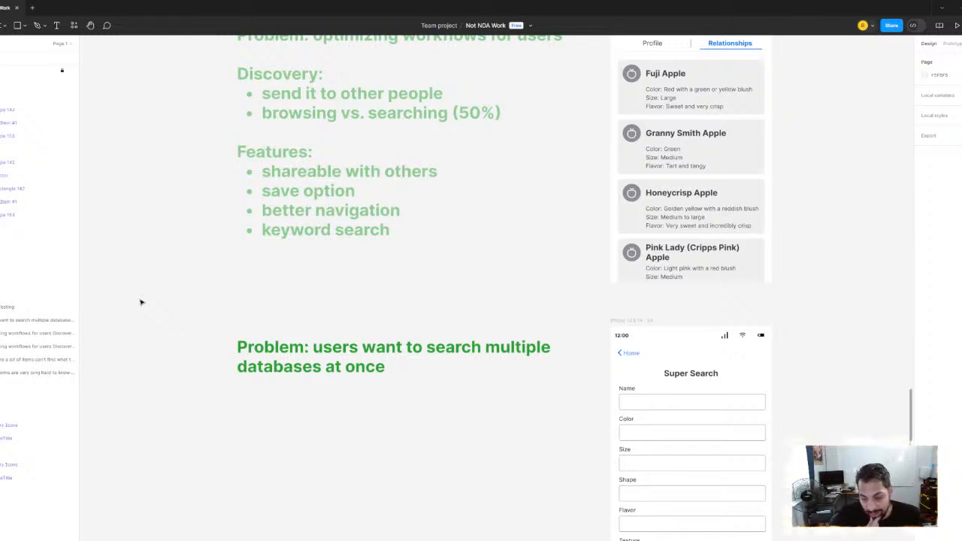
{"action": "left_click", "coordinate": [382, 367]}
{"action": "double_click", "coordinate": [397, 368]}
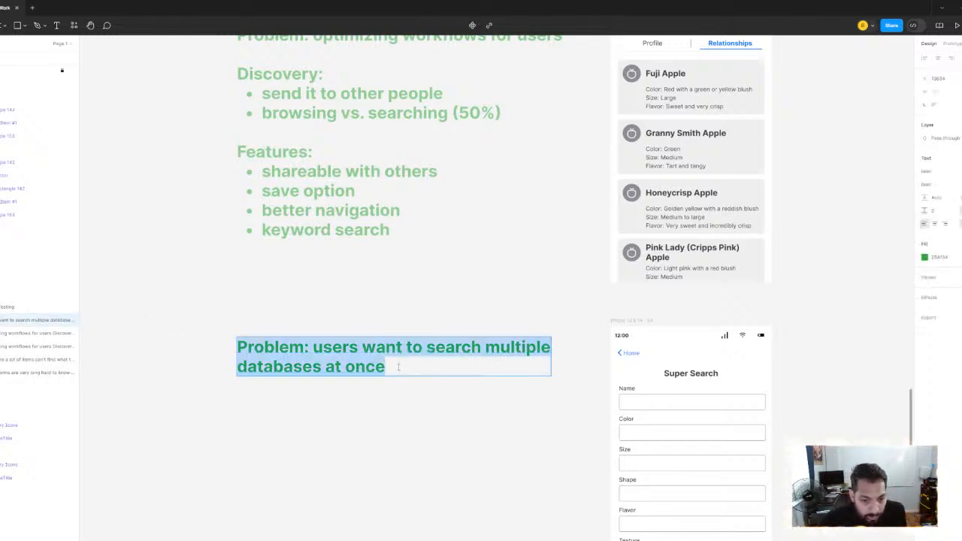
{"action": "double_click", "coordinate": [397, 367]}
{"action": "key", "text": "Escape"}
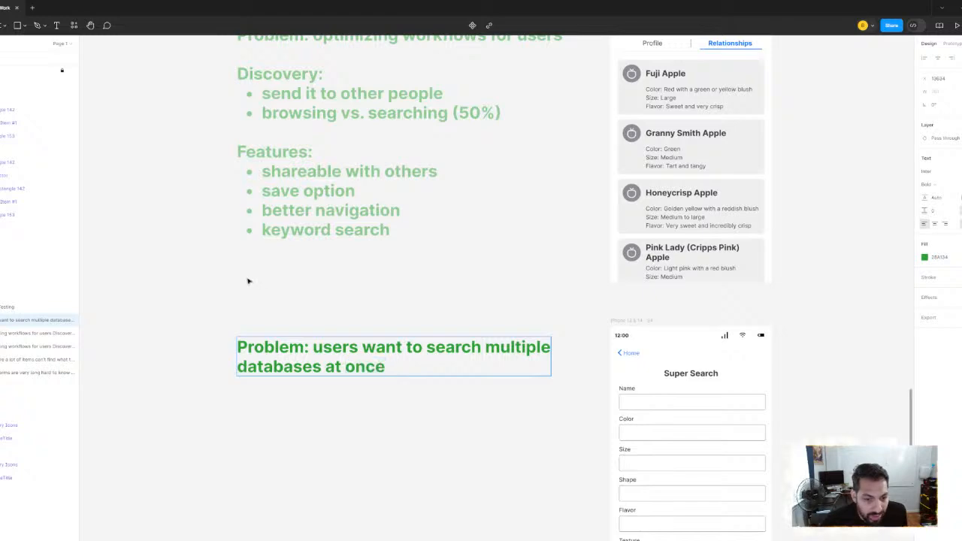
Examine the Food Finder home screen and its search suggestions screen in the User Flow - Mid Fidelity section
{"action": "scroll", "coordinate": [250, 281], "scroll_direction": "down", "scroll_amount": 8}
{"action": "scroll", "coordinate": [249, 281], "scroll_direction": "up", "scroll_amount": 10}
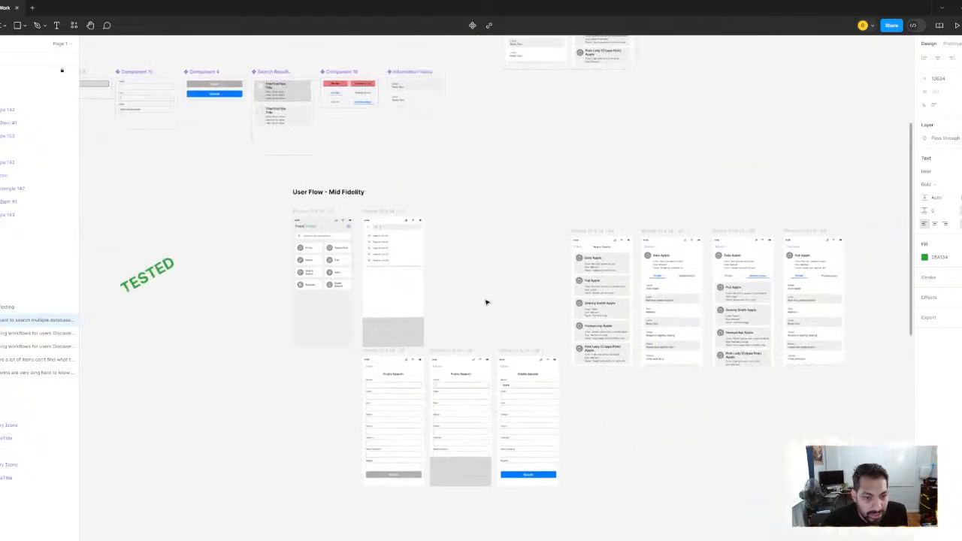
{"action": "scroll", "coordinate": [304, 287], "scroll_direction": "down", "scroll_amount": 4}
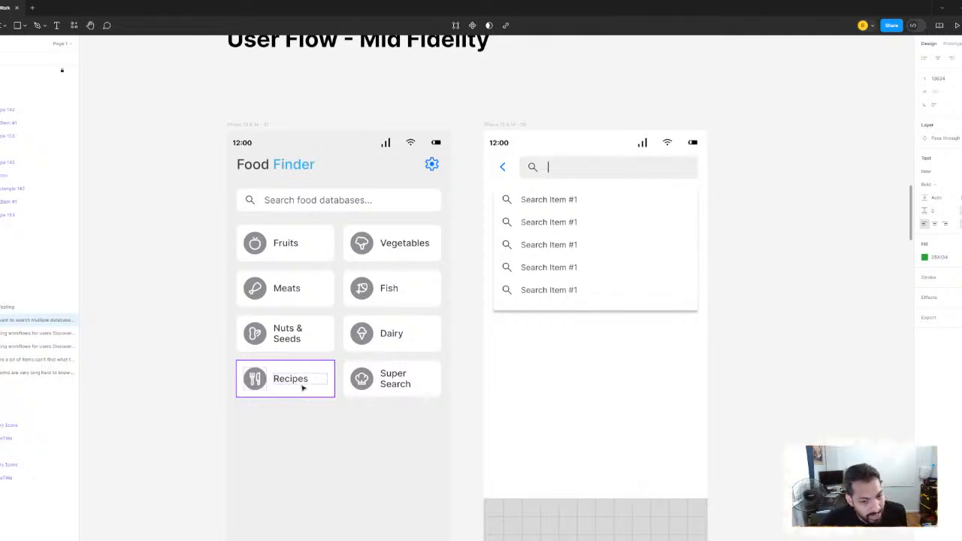
{"action": "left_click", "coordinate": [168, 278]}
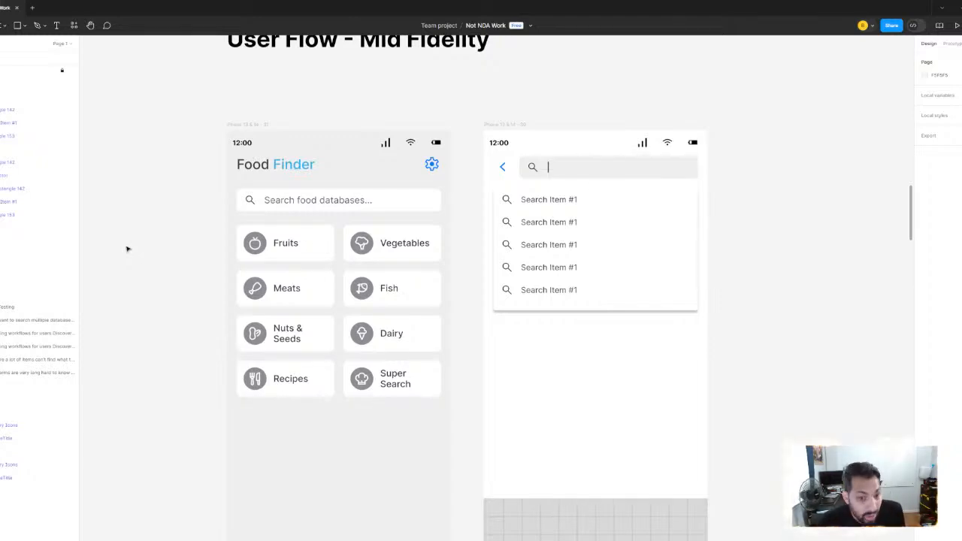
Add the heading "Issues:" below a blank line at the end of the Super Search problem note
{"action": "scroll", "coordinate": [554, 254], "scroll_direction": "down", "scroll_amount": 5}
{"action": "scroll", "coordinate": [607, 345], "scroll_direction": "down", "scroll_amount": 8}
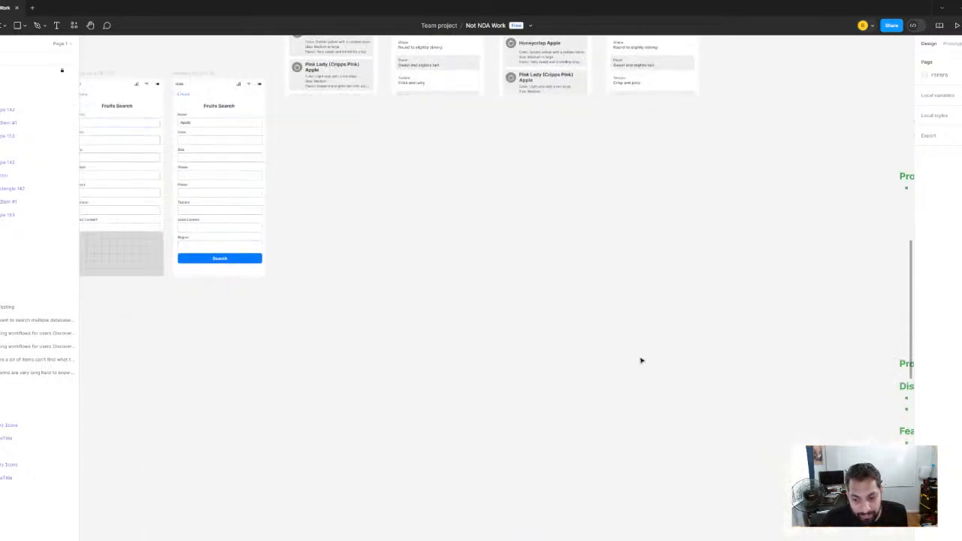
{"action": "scroll", "coordinate": [641, 361], "scroll_direction": "down", "scroll_amount": 3}
{"action": "scroll", "coordinate": [440, 307], "scroll_direction": "up", "scroll_amount": 5}
{"action": "scroll", "coordinate": [421, 308], "scroll_direction": "up", "scroll_amount": 3}
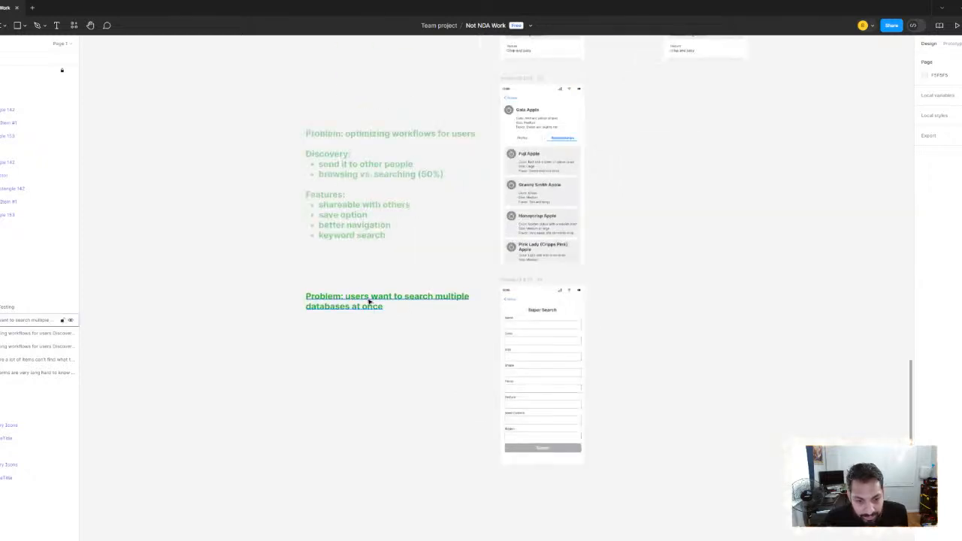
{"action": "scroll", "coordinate": [369, 301], "scroll_direction": "up", "scroll_amount": 5}
{"action": "left_click", "coordinate": [375, 303]}
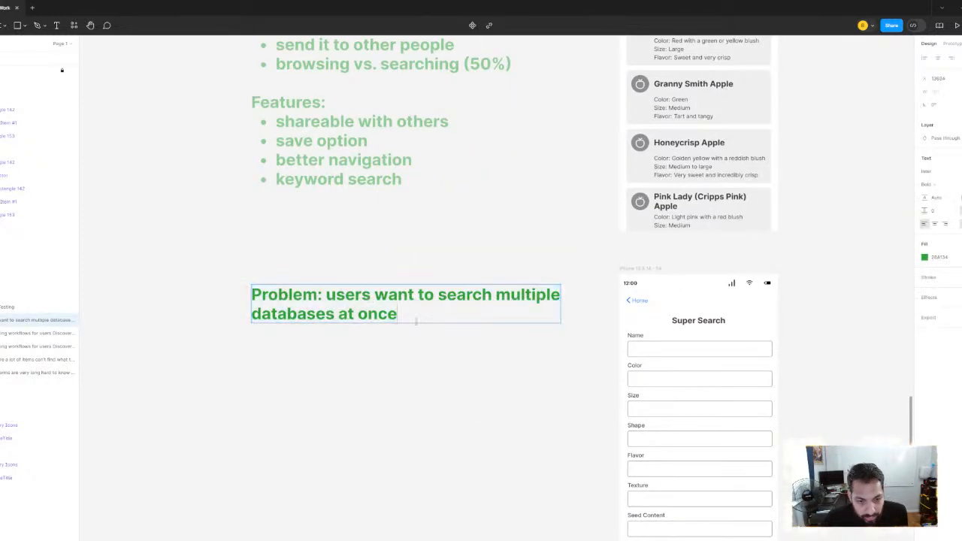
{"action": "key", "text": "Return"}
{"action": "key", "text": "Return"}
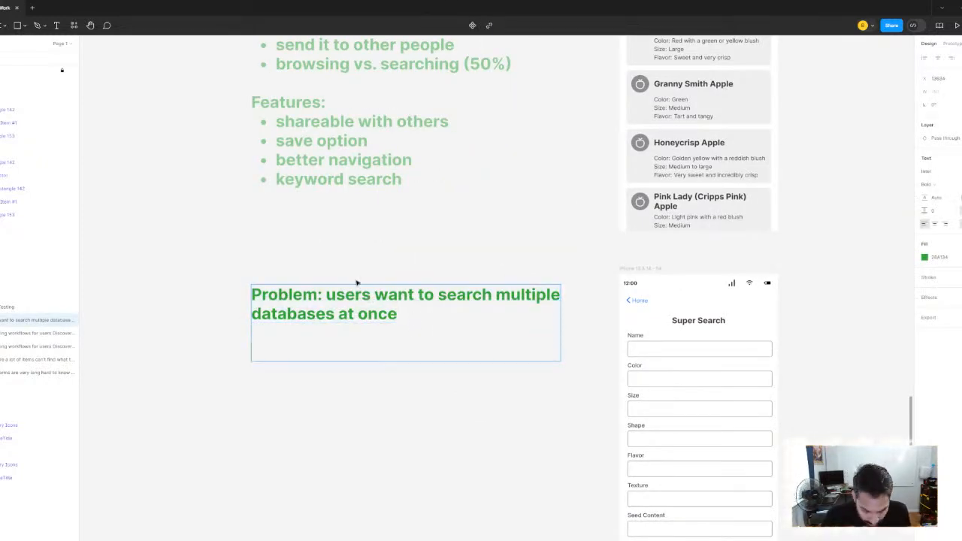
{"action": "type", "text": "Issues:"}
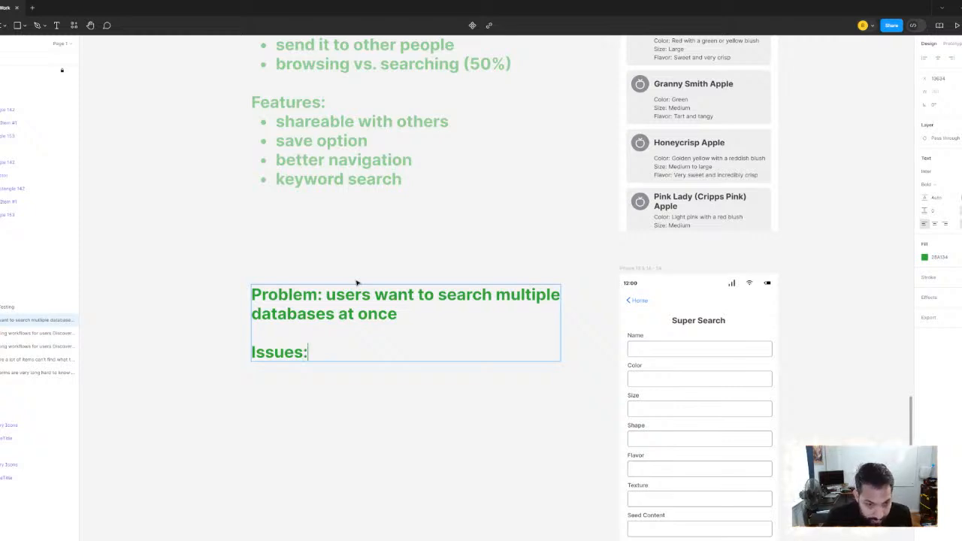
Start a bulleted list under the "Issues:" heading, leaving the first bullet empty
{"action": "key", "text": "Return"}
{"action": "type", "text": "- tw"}
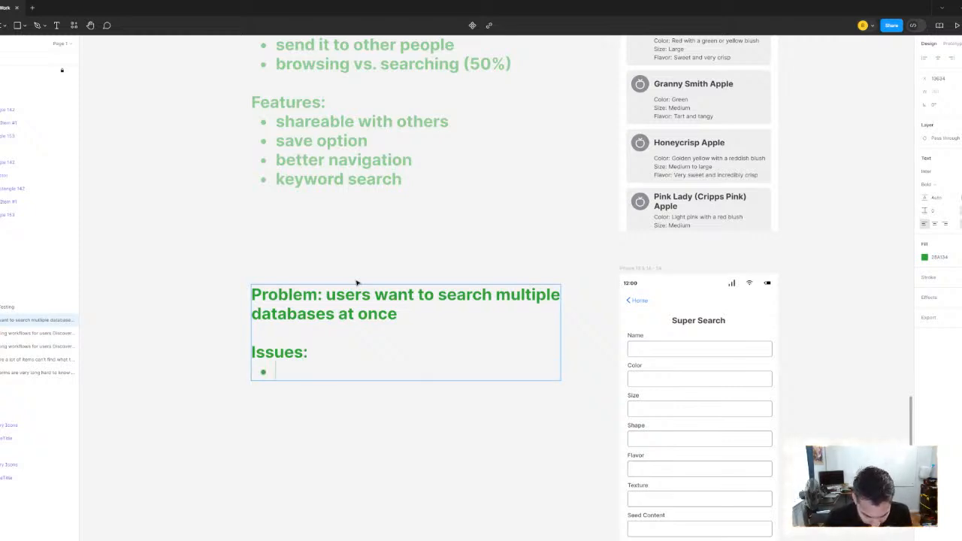
{"action": "key", "text": "BackSpace"}
{"action": "key", "text": "BackSpace"}
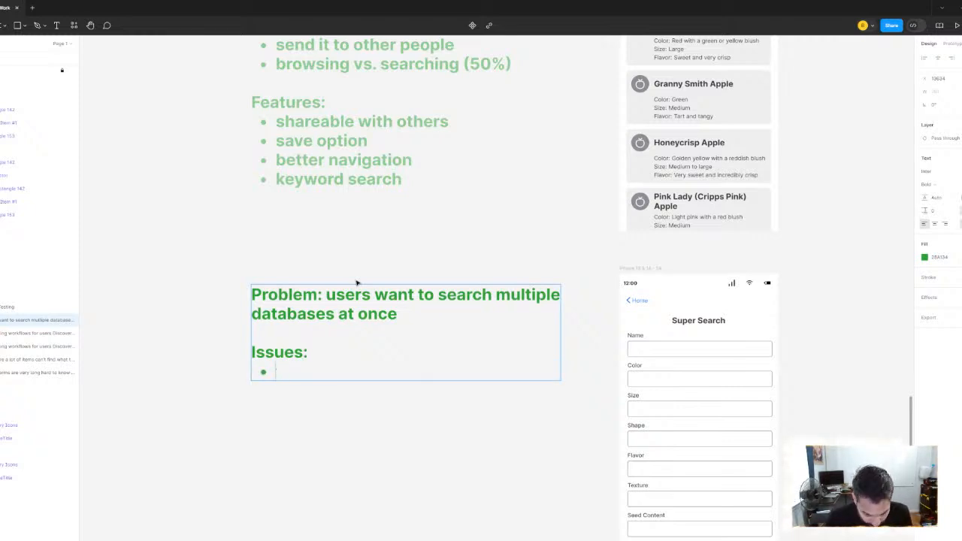
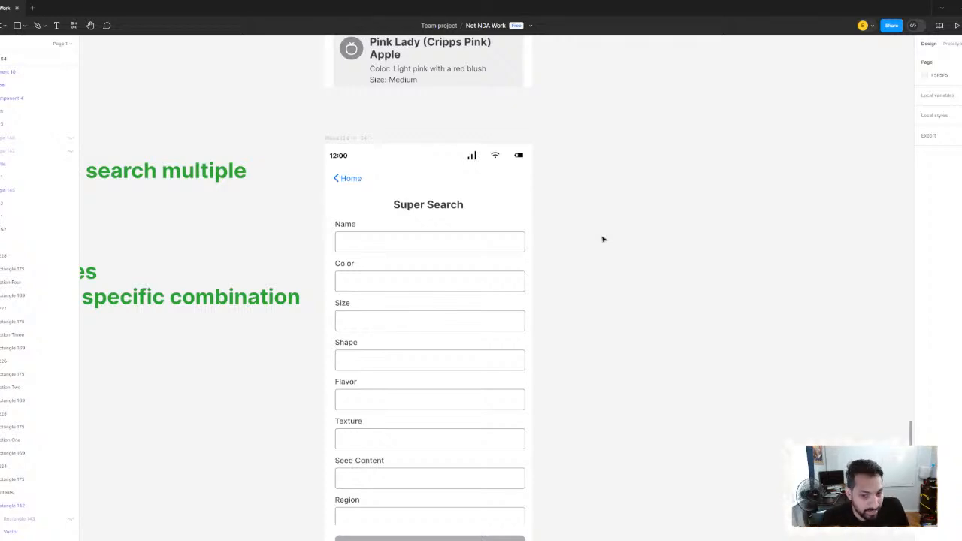
Examine the problem note's issues about four databases and required combinations against the Super Search form fields
{"action": "scroll", "coordinate": [507, 161], "scroll_direction": "down", "scroll_amount": 3}
{"action": "scroll", "coordinate": [436, 242], "scroll_direction": "left", "scroll_amount": 3}
{"action": "scroll", "coordinate": [430, 261], "scroll_direction": "up", "scroll_amount": 1}
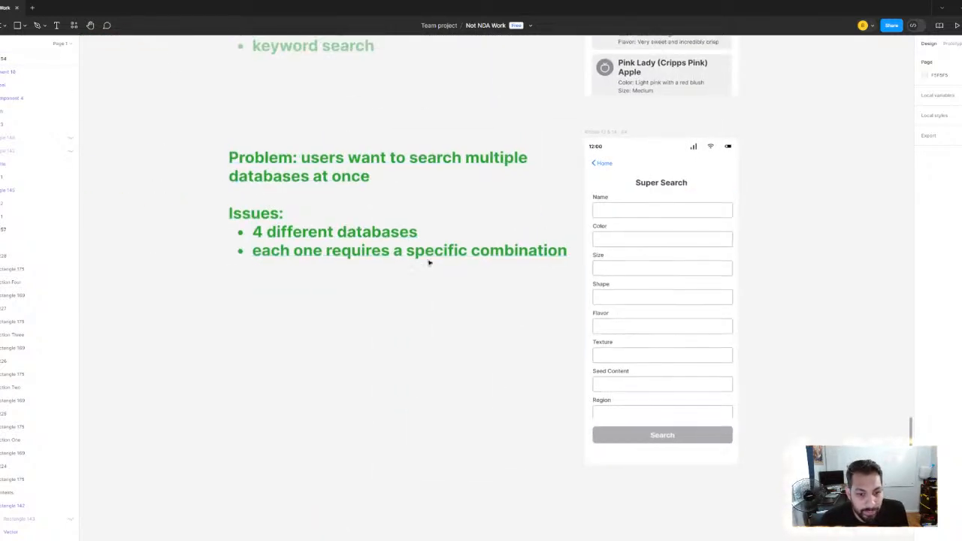
{"action": "scroll", "coordinate": [429, 262], "scroll_direction": "right", "scroll_amount": 2}
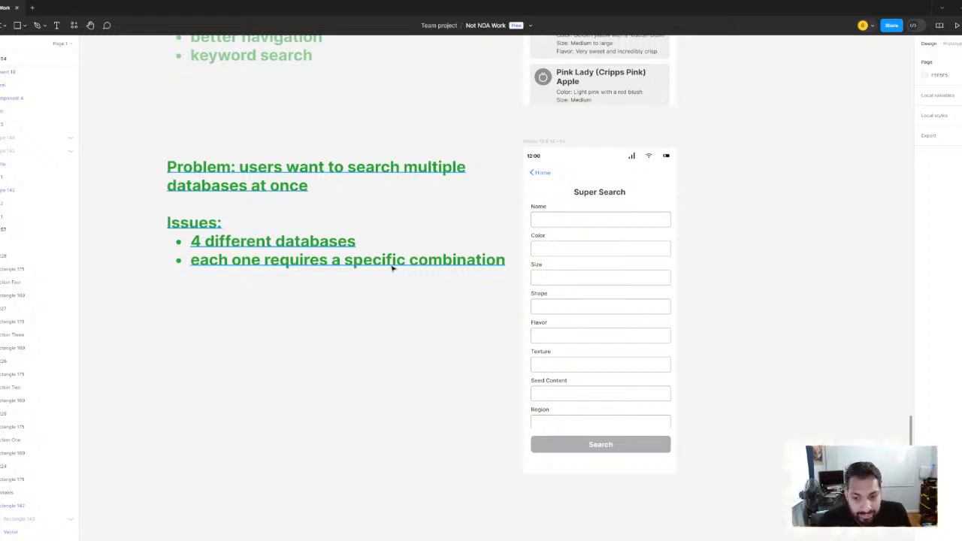
{"action": "scroll", "coordinate": [609, 210], "scroll_direction": "right", "scroll_amount": 3}
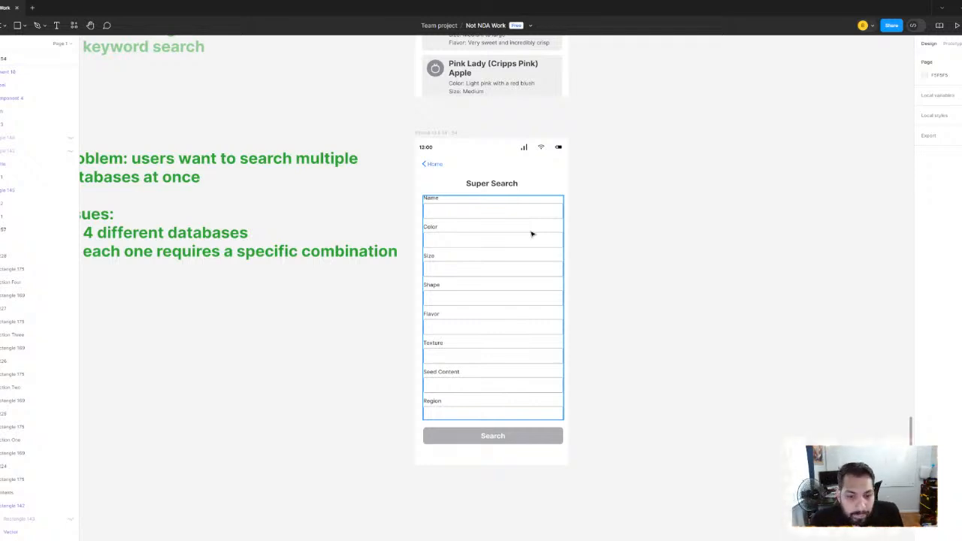
{"action": "scroll", "coordinate": [531, 234], "scroll_direction": "up", "scroll_amount": 5}
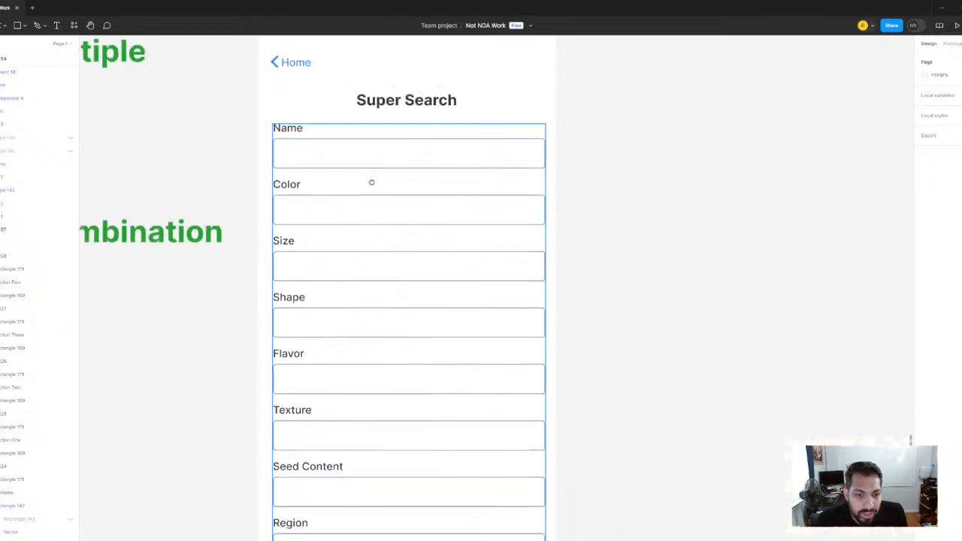
{"action": "scroll", "coordinate": [382, 163], "scroll_direction": "up", "scroll_amount": 1}
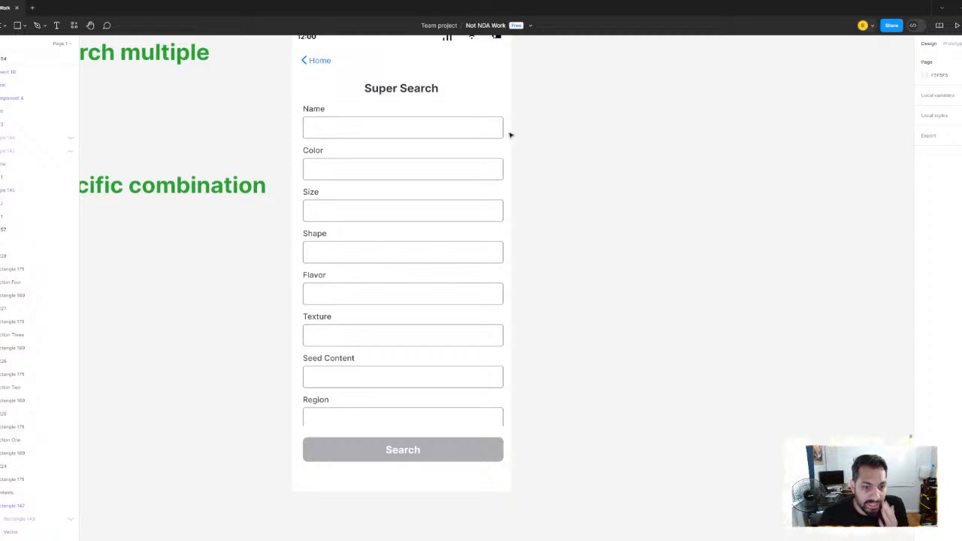
{"action": "scroll", "coordinate": [519, 193], "scroll_direction": "left", "scroll_amount": 4}
{"action": "scroll", "coordinate": [520, 194], "scroll_direction": "up", "scroll_amount": 1}
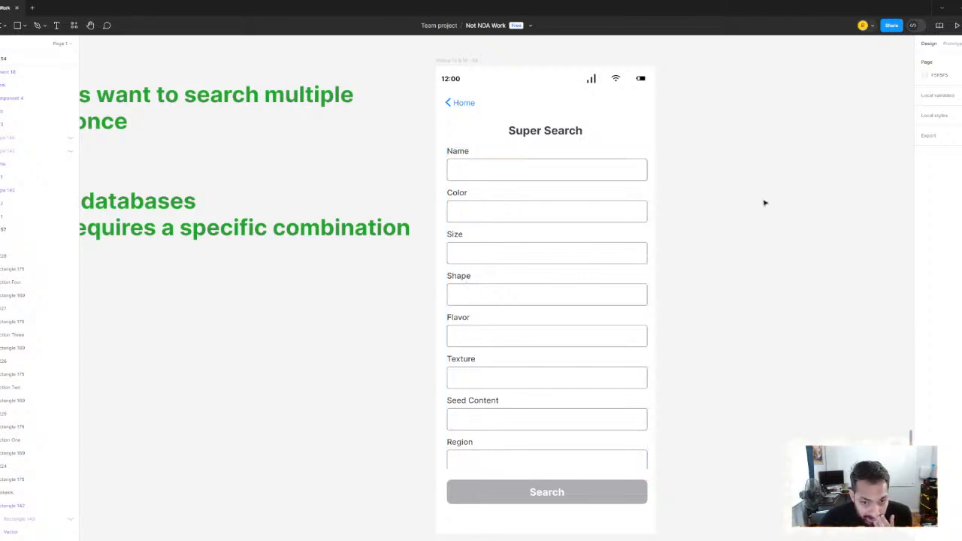
{"action": "scroll", "coordinate": [708, 239], "scroll_direction": "right", "scroll_amount": 3}
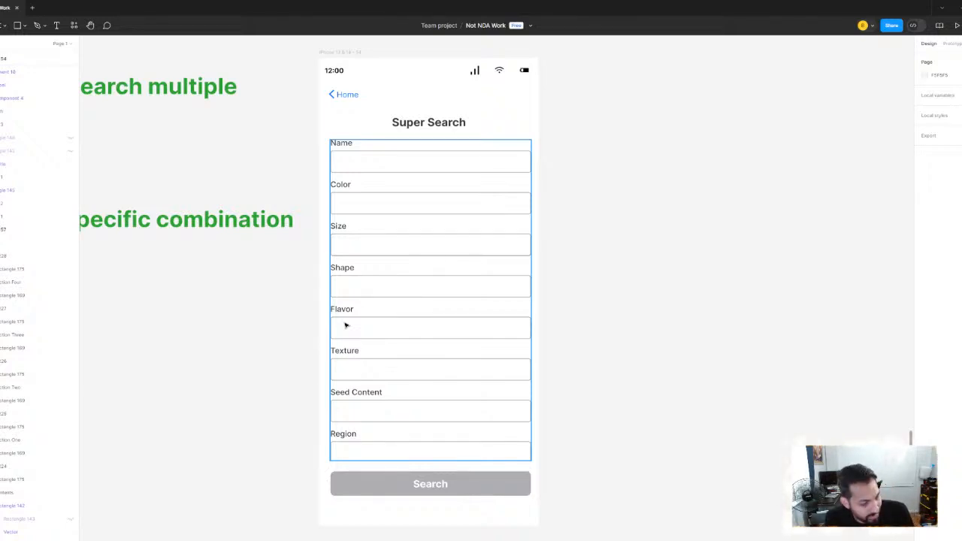
{"action": "scroll", "coordinate": [649, 253], "scroll_direction": "left", "scroll_amount": 2}
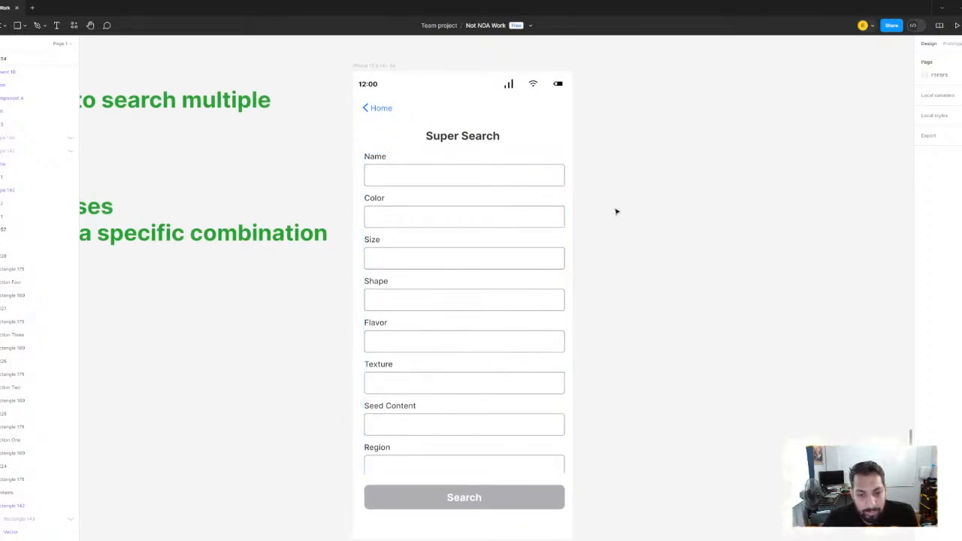
{"action": "left_click", "coordinate": [532, 181]}
{"action": "left_click", "coordinate": [706, 197]}
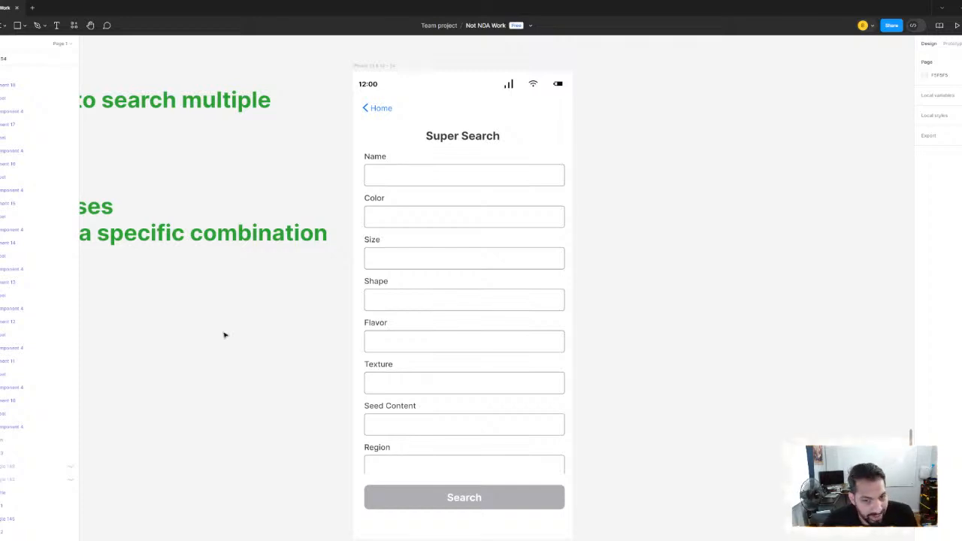
Compare the Super Search form's fields from Name to Region with the issues listed in the note beside it
{"action": "scroll", "coordinate": [301, 279], "scroll_direction": "right", "scroll_amount": 3}
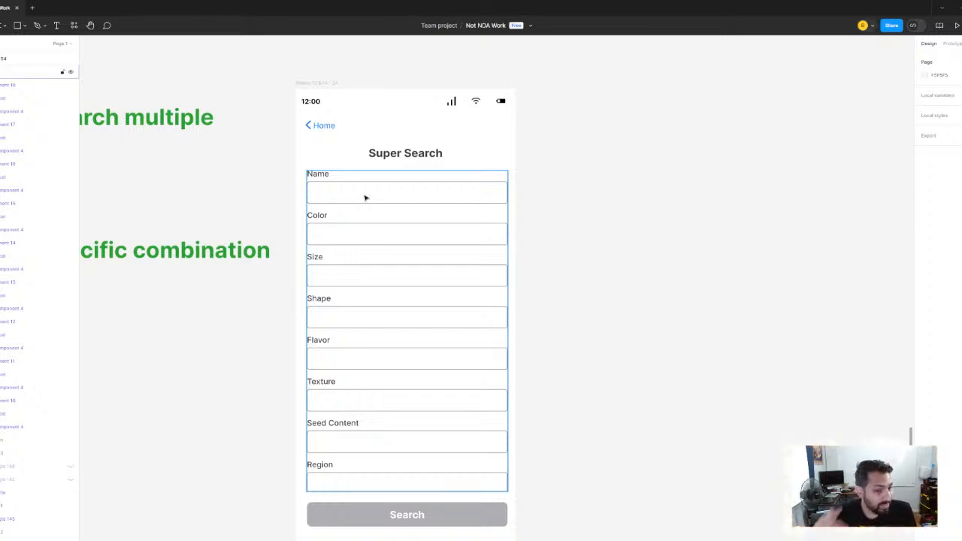
{"action": "scroll", "coordinate": [293, 195], "scroll_direction": "left", "scroll_amount": 5}
{"action": "scroll", "coordinate": [367, 221], "scroll_direction": "left", "scroll_amount": 3}
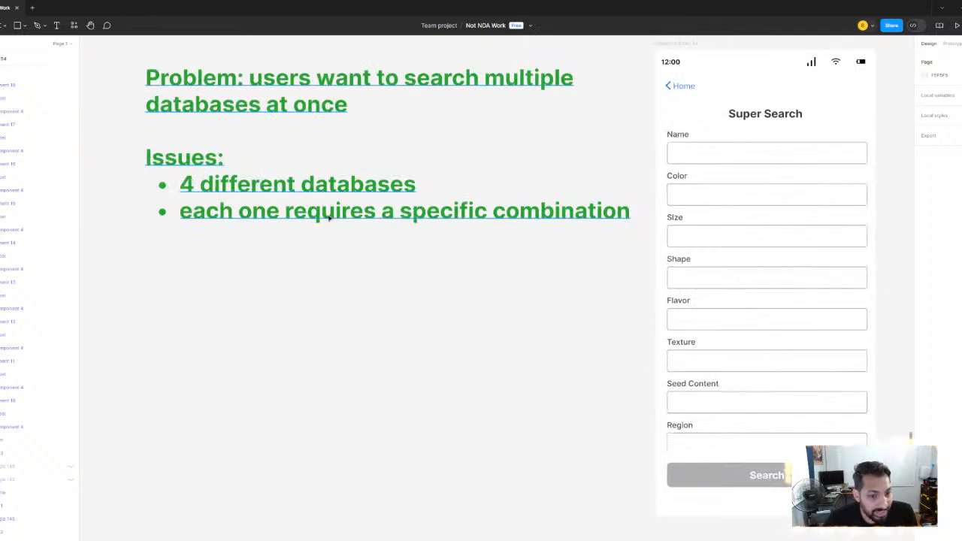
{"action": "scroll", "coordinate": [329, 218], "scroll_direction": "right", "scroll_amount": 3}
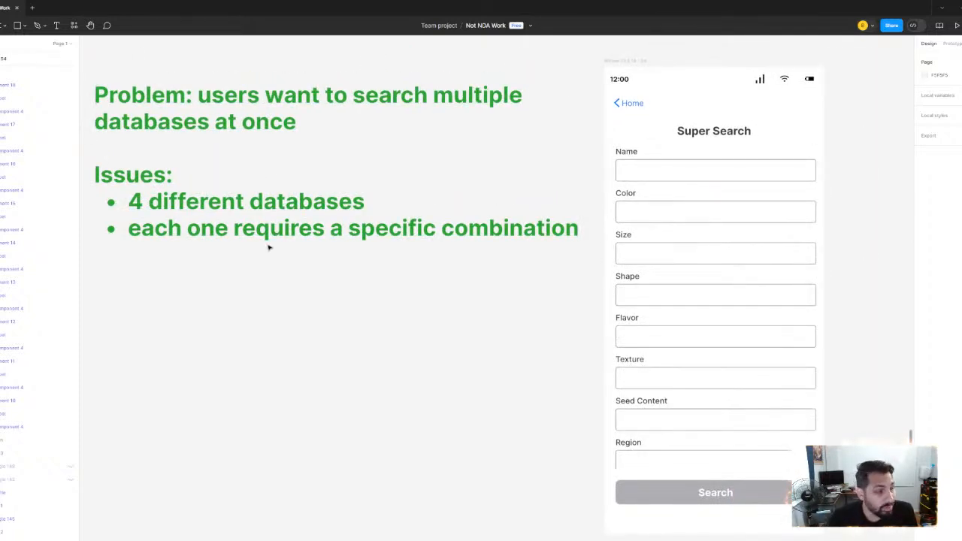
{"action": "scroll", "coordinate": [269, 247], "scroll_direction": "right", "scroll_amount": 5}
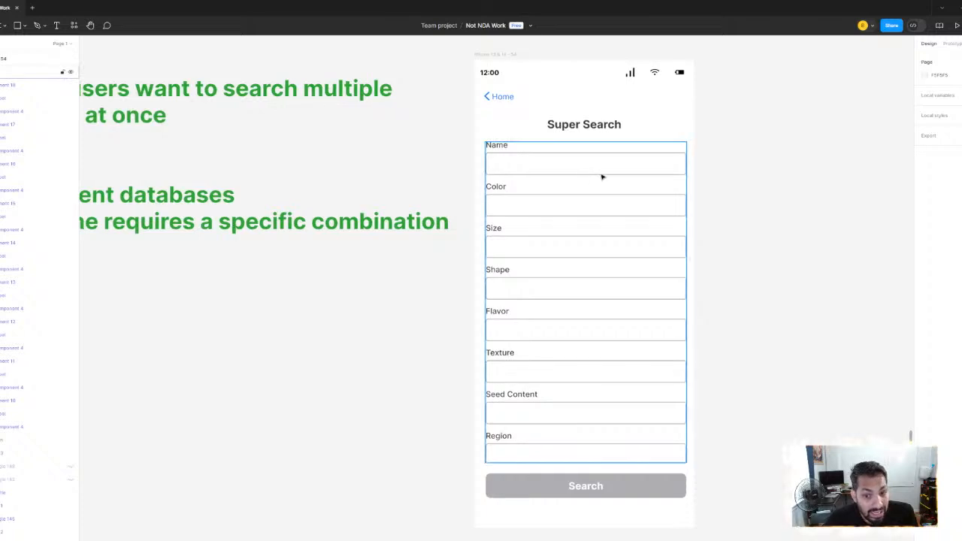
{"action": "scroll", "coordinate": [456, 292], "scroll_direction": "left", "scroll_amount": 4}
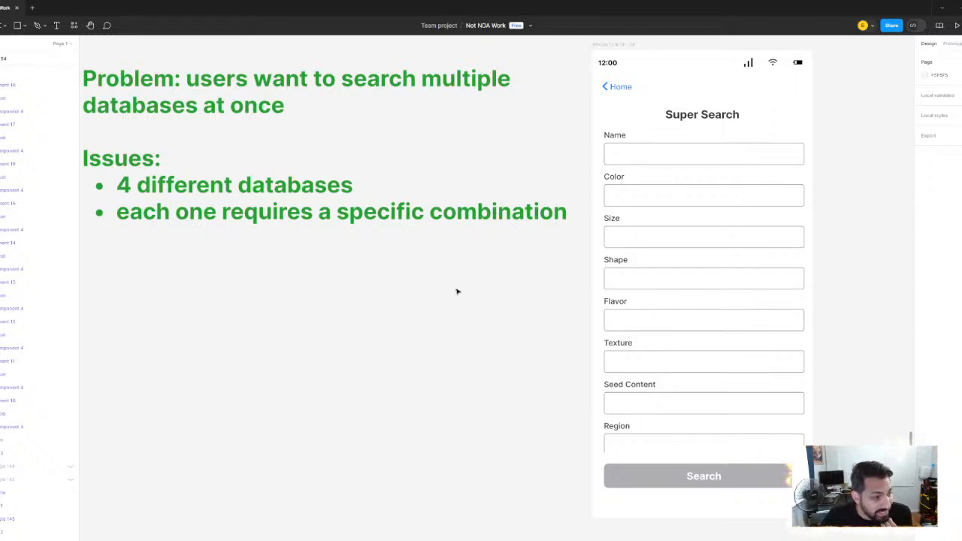
{"action": "scroll", "coordinate": [672, 208], "scroll_direction": "right", "scroll_amount": 5}
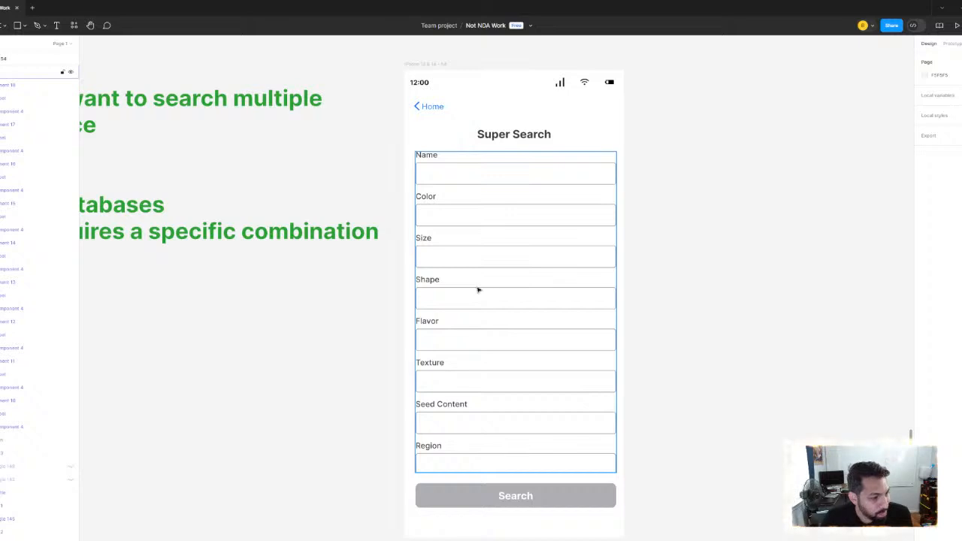
{"action": "scroll", "coordinate": [468, 253], "scroll_direction": "down", "scroll_amount": 3}
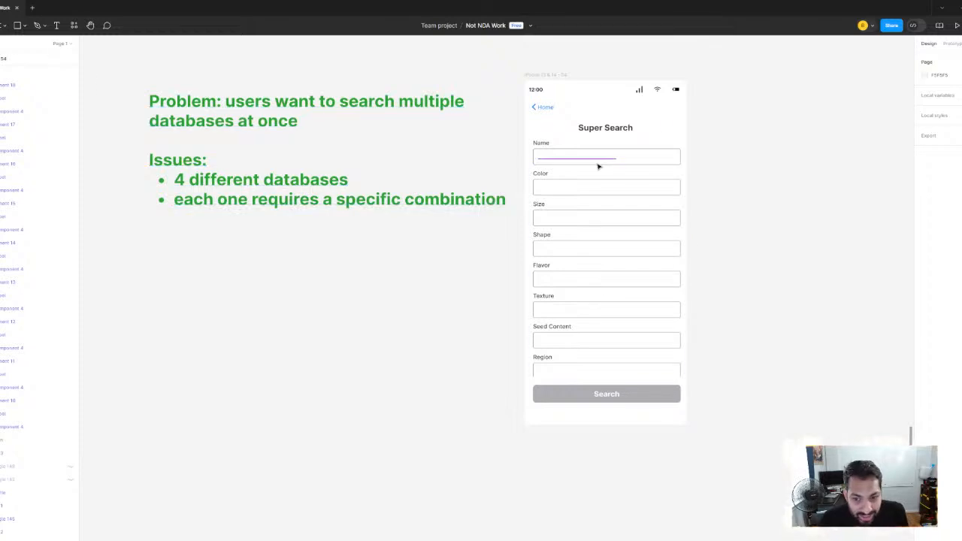
{"action": "scroll", "coordinate": [541, 148], "scroll_direction": "up", "scroll_amount": 2}
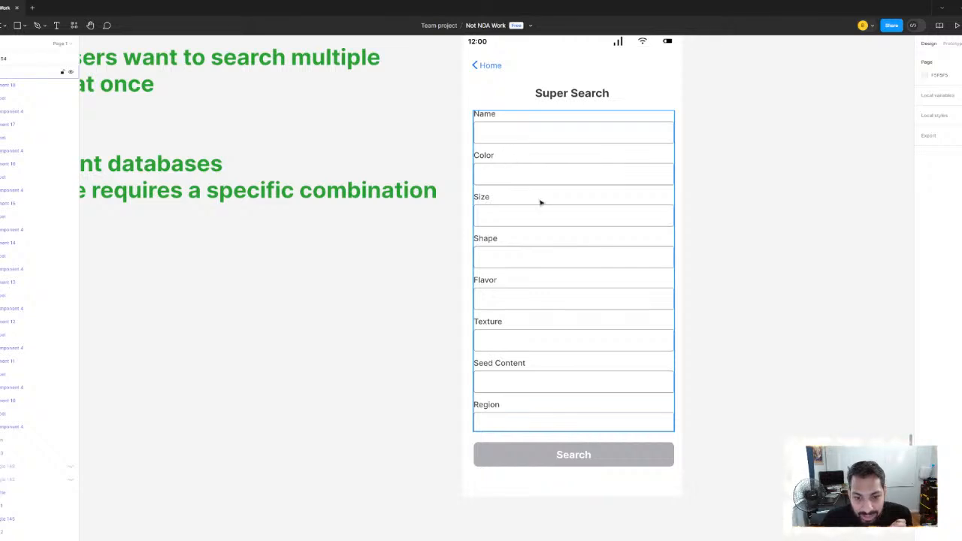
Turn off content clipping on the fields frame inside the Super Search screen, inspect the fields, and restore the clipping
{"action": "left_click_drag", "start_coordinate": [400, 161], "coordinate": [417, 156]}
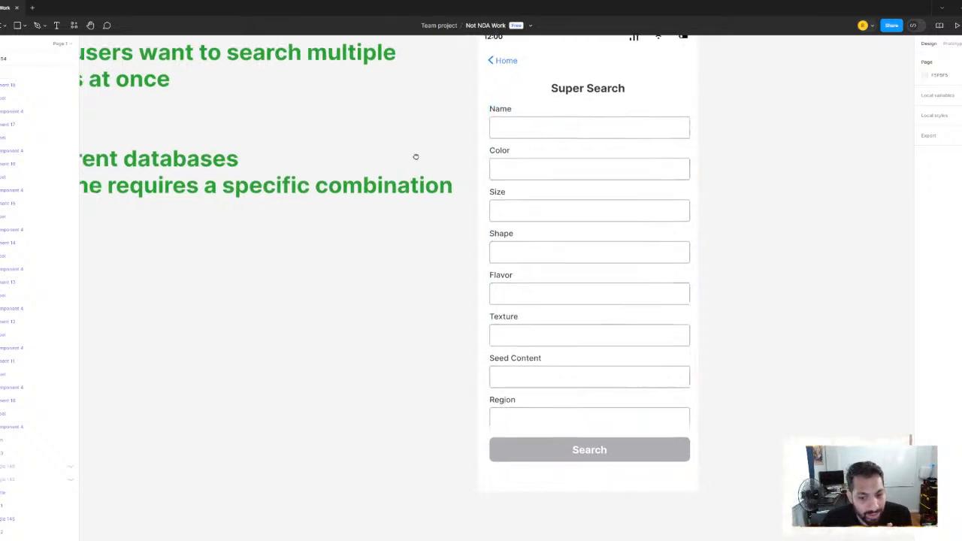
{"action": "left_click", "coordinate": [606, 260]}
{"action": "left_click", "coordinate": [777, 275]}
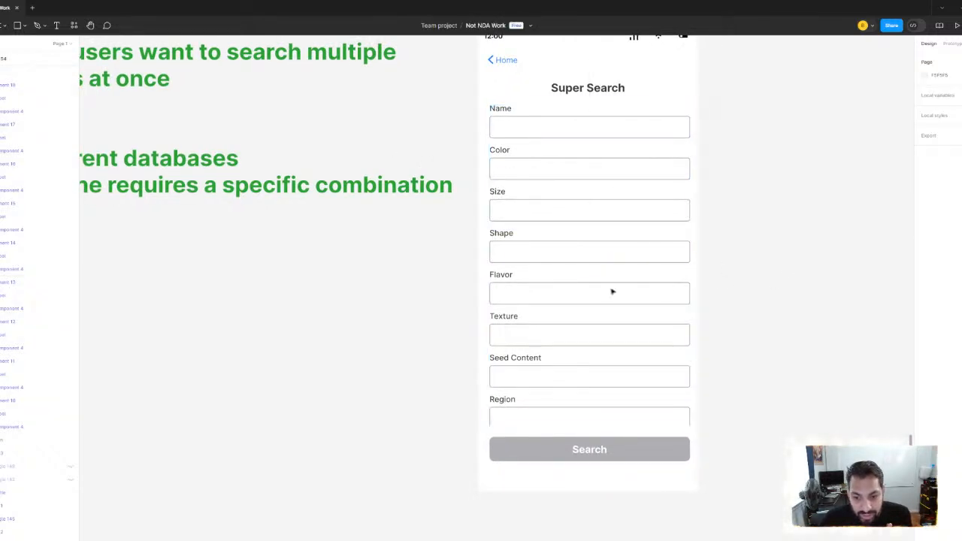
{"action": "left_click", "coordinate": [611, 292]}
{"action": "left_click", "coordinate": [762, 275]}
{"action": "left_click", "coordinate": [632, 258]}
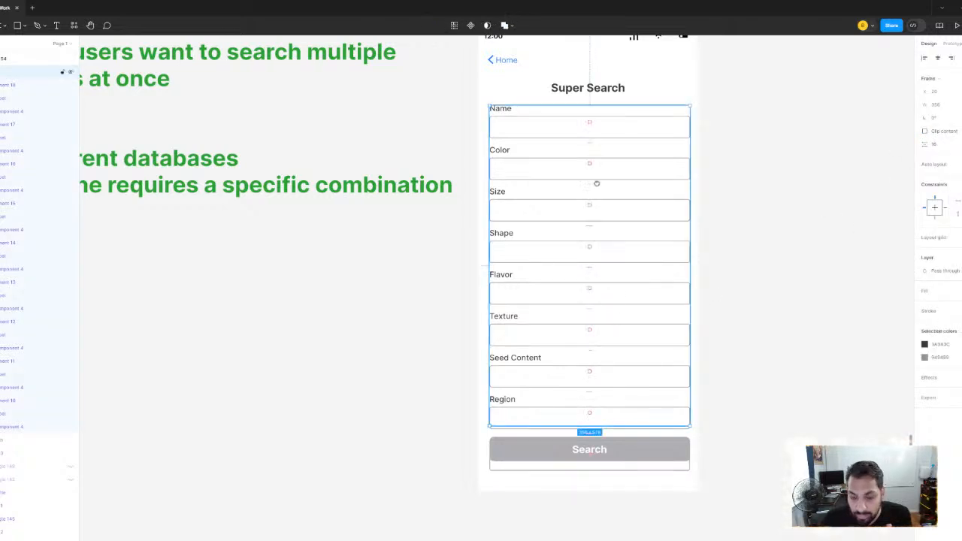
{"action": "scroll", "coordinate": [595, 184], "scroll_direction": "down", "scroll_amount": 2}
{"action": "scroll", "coordinate": [595, 184], "scroll_direction": "right", "scroll_amount": 2}
{"action": "left_click", "coordinate": [835, 210]}
{"action": "left_click", "coordinate": [489, 154]}
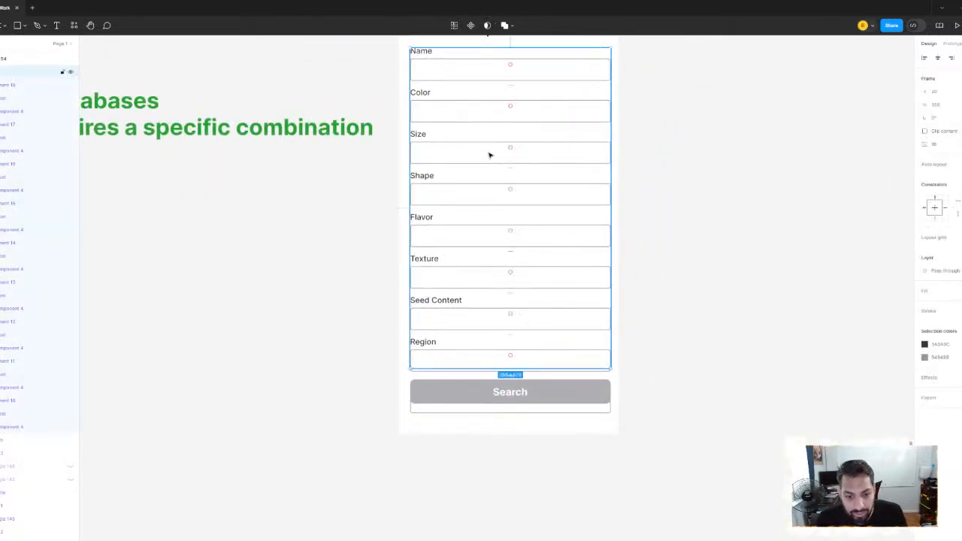
{"action": "scroll", "coordinate": [750, 167], "scroll_direction": "down", "scroll_amount": 5}
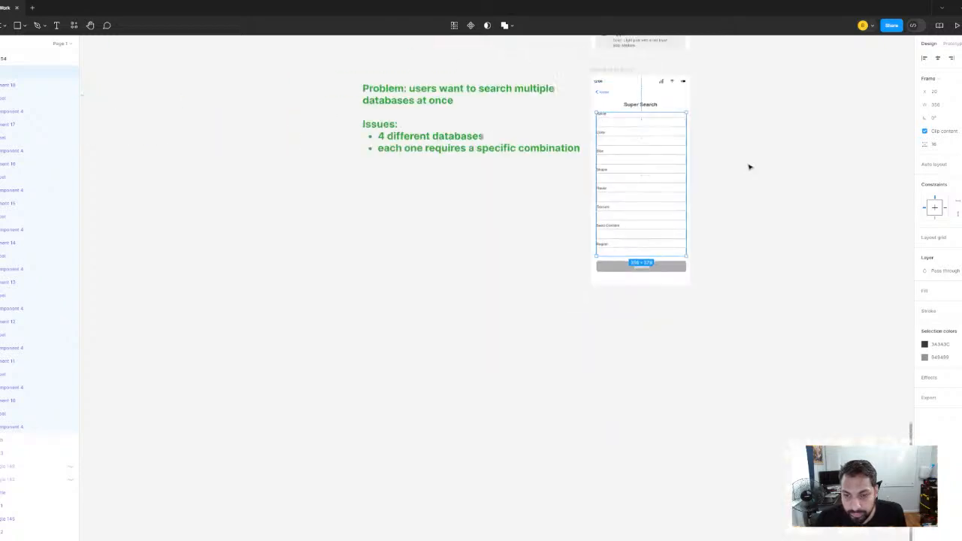
Review the workflow notes and apple detail screens above, and return to the Super Search screen
{"action": "left_click_drag", "start_coordinate": [727, 180], "coordinate": [598, 313]}
{"action": "left_click_drag", "start_coordinate": [598, 141], "coordinate": [586, 280]}
{"action": "scroll", "coordinate": [558, 226], "scroll_direction": "up", "scroll_amount": 2}
{"action": "scroll", "coordinate": [558, 226], "scroll_direction": "down", "scroll_amount": 1}
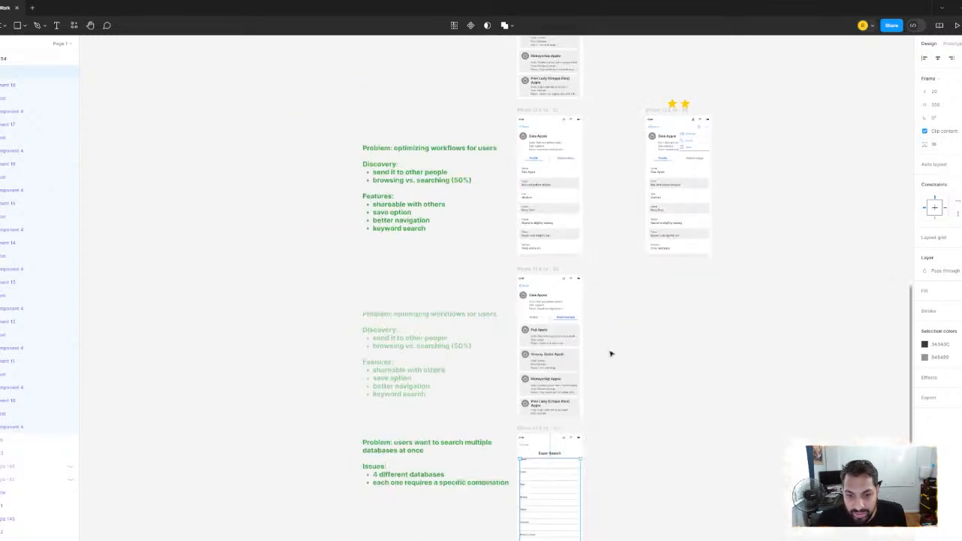
{"action": "left_click_drag", "start_coordinate": [610, 352], "coordinate": [595, 153]}
{"action": "scroll", "coordinate": [521, 283], "scroll_direction": "up", "scroll_amount": 3}
{"action": "left_click_drag", "start_coordinate": [561, 315], "coordinate": [524, 227]}
{"action": "scroll", "coordinate": [524, 227], "scroll_direction": "up", "scroll_amount": 5}
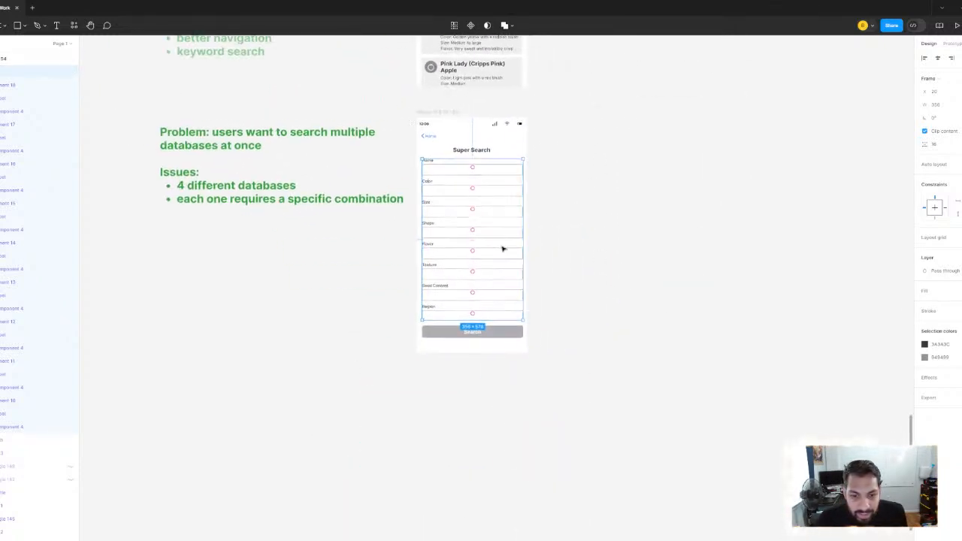
Duplicate the fields frame of the Super Search screen onto the empty canvas beside that screen
{"action": "left_click", "coordinate": [681, 256]}
{"action": "left_click", "coordinate": [431, 212]}
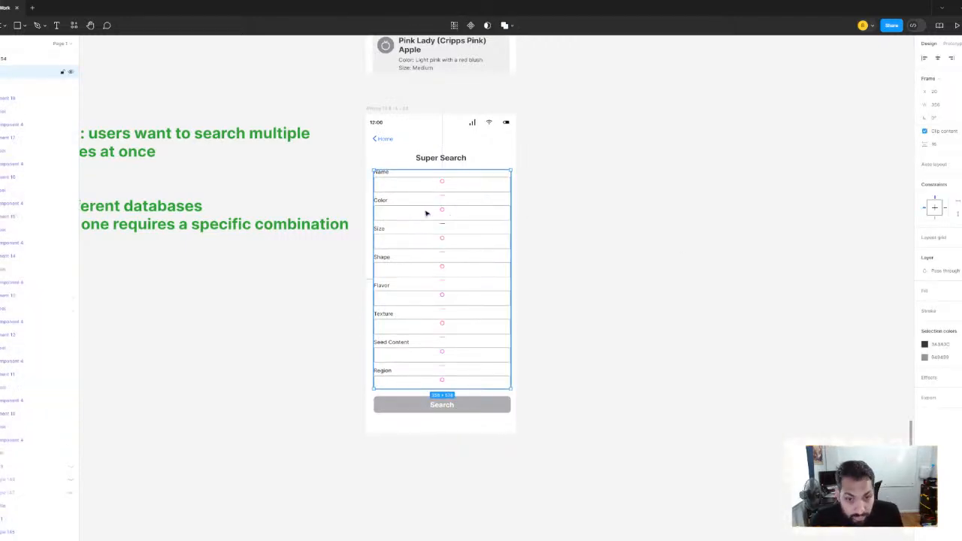
{"action": "left_click_drag", "start_coordinate": [431, 213], "coordinate": [640, 213]}
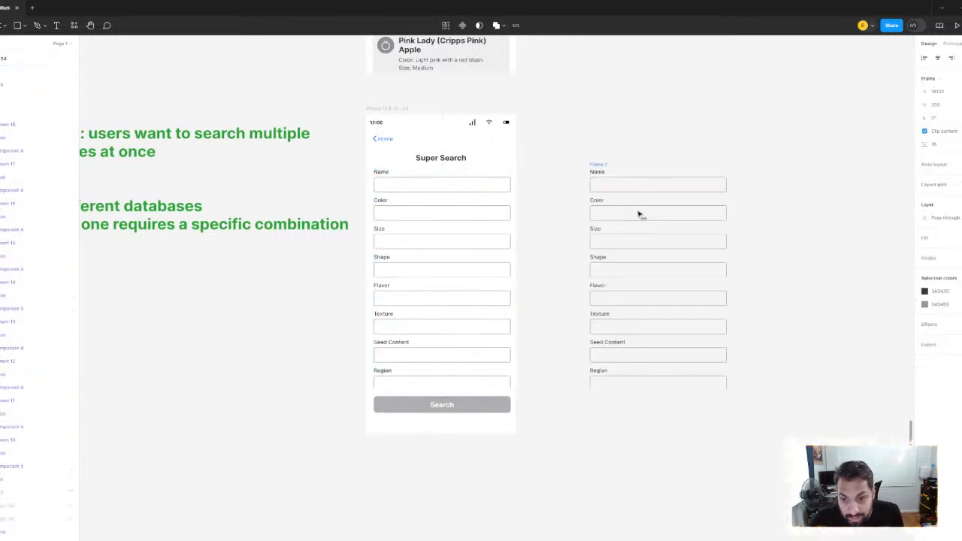
Turn off content clipping on the duplicated fields frame and compare its full field list with the Super Search screen
{"action": "left_click", "coordinate": [924, 132]}
{"action": "scroll", "coordinate": [759, 248], "scroll_direction": "down", "scroll_amount": 3}
{"action": "scroll", "coordinate": [747, 227], "scroll_direction": "up", "scroll_amount": 3}
{"action": "left_click_drag", "start_coordinate": [757, 232], "coordinate": [670, 303]}
{"action": "scroll", "coordinate": [726, 281], "scroll_direction": "down", "scroll_amount": 1}
{"action": "scroll", "coordinate": [408, 434], "scroll_direction": "down", "scroll_amount": 3}
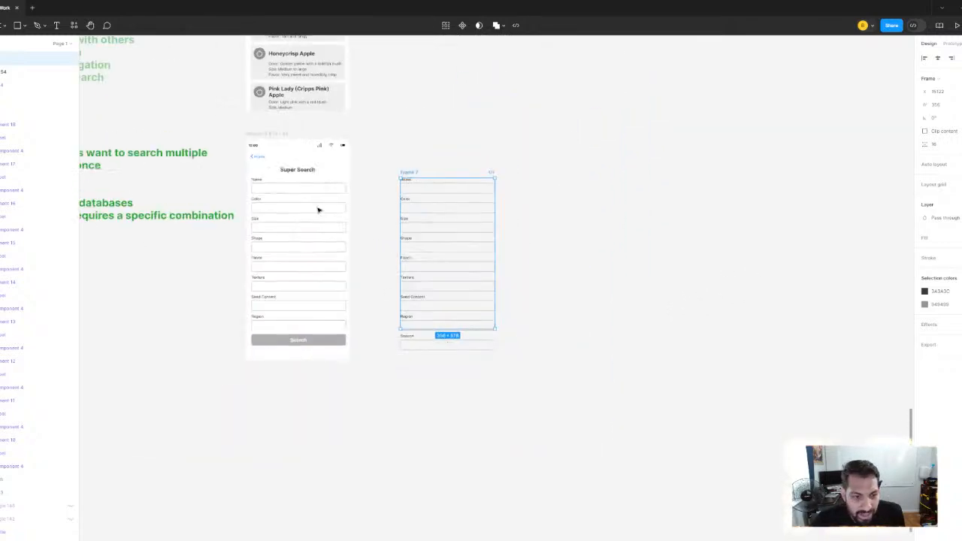
{"action": "scroll", "coordinate": [326, 228], "scroll_direction": "up", "scroll_amount": 3}
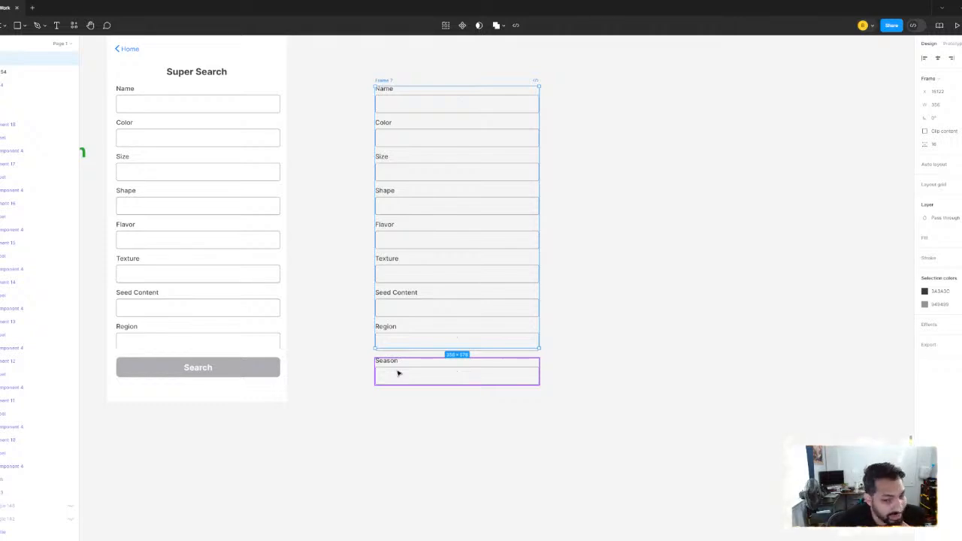
{"action": "left_click", "coordinate": [646, 270]}
{"action": "scroll", "coordinate": [398, 194], "scroll_direction": "left", "scroll_amount": 2}
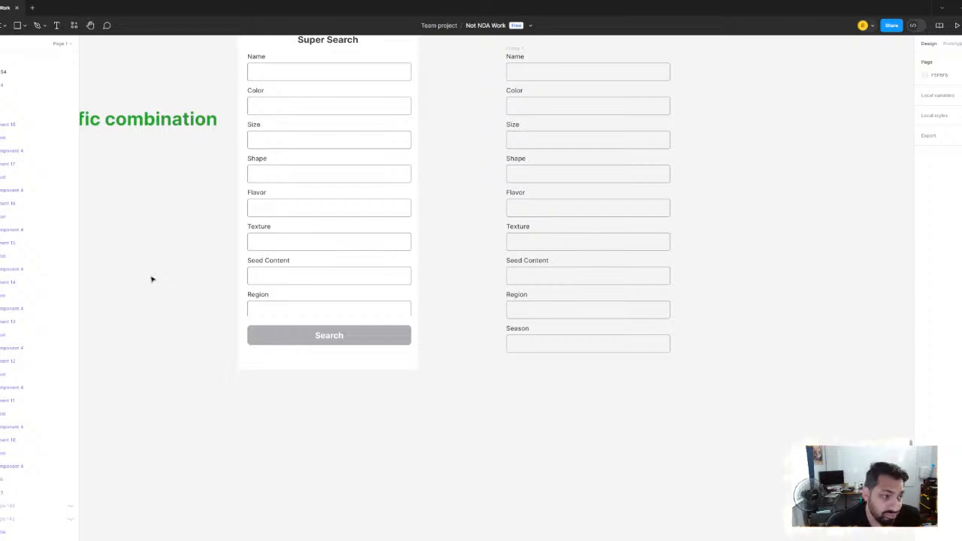
{"action": "scroll", "coordinate": [451, 263], "scroll_direction": "up", "scroll_amount": 3}
{"action": "scroll", "coordinate": [451, 263], "scroll_direction": "right", "scroll_amount": 2}
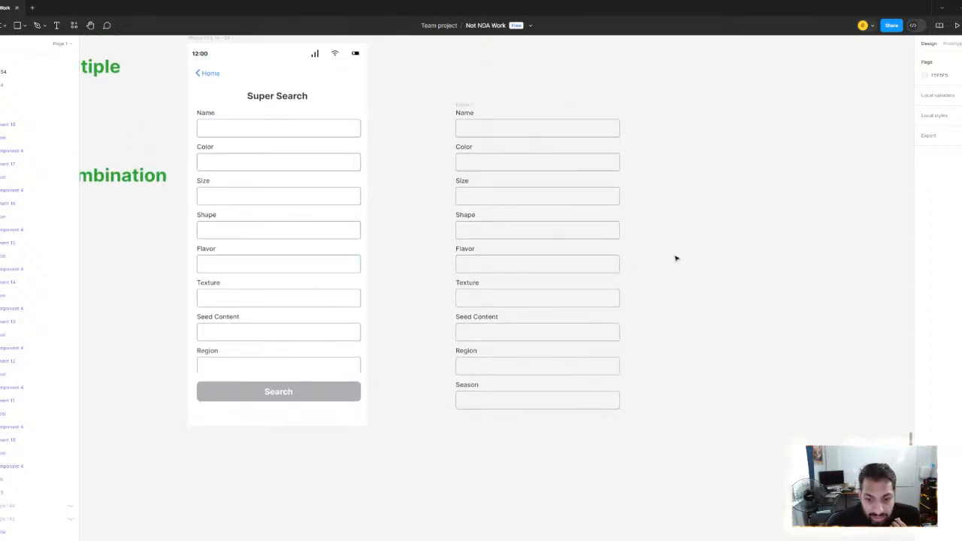
Turn content clipping back on for the duplicated fields frame and leave it deselected beside the Super Search screen
{"action": "left_click", "coordinate": [567, 245]}
{"action": "left_click", "coordinate": [464, 105]}
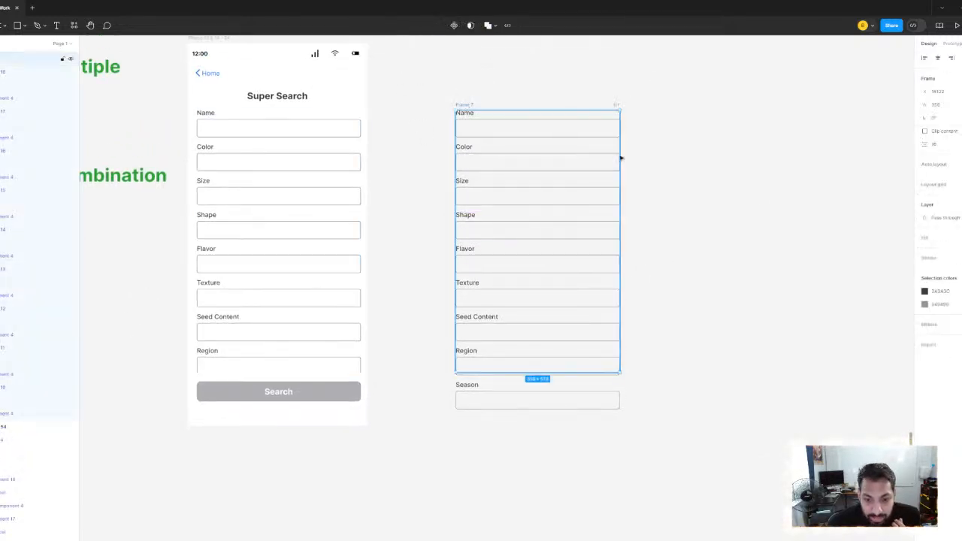
{"action": "left_click", "coordinate": [924, 132]}
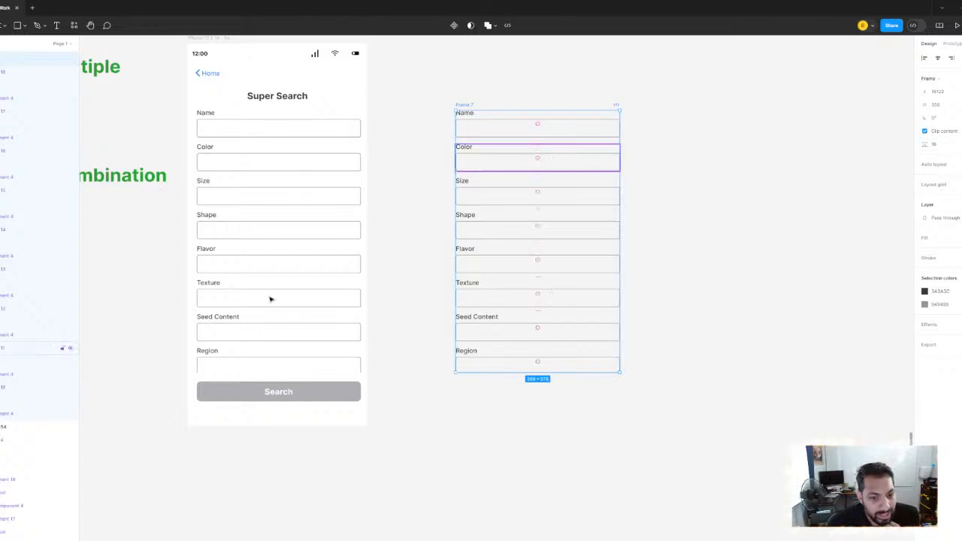
{"action": "left_click", "coordinate": [128, 323]}
{"action": "scroll", "coordinate": [159, 311], "scroll_direction": "left", "scroll_amount": 1}
{"action": "scroll", "coordinate": [159, 311], "scroll_direction": "up", "scroll_amount": 1}
{"action": "left_click", "coordinate": [499, 117]}
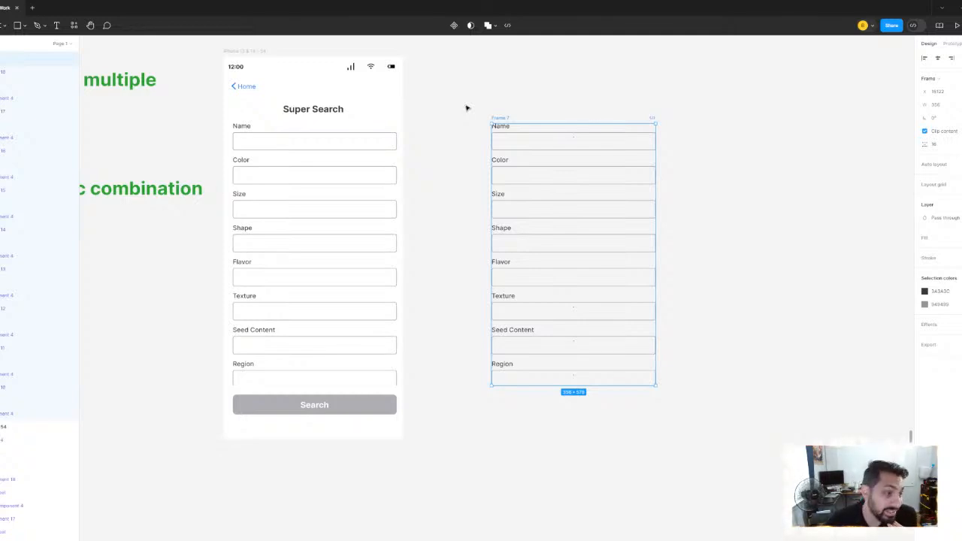
{"action": "scroll", "coordinate": [444, 126], "scroll_direction": "left", "scroll_amount": 1}
{"action": "scroll", "coordinate": [443, 126], "scroll_direction": "up", "scroll_amount": 1}
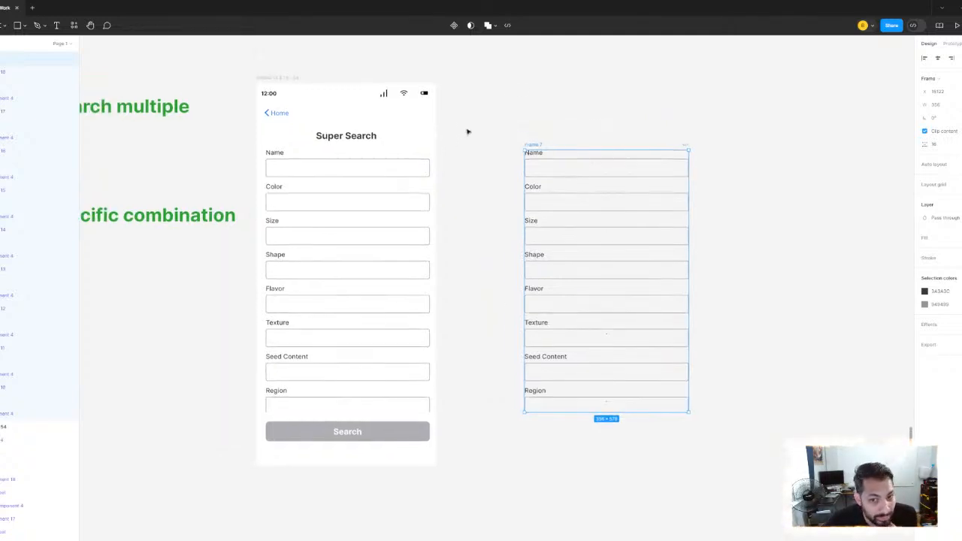
{"action": "left_click", "coordinate": [509, 97]}
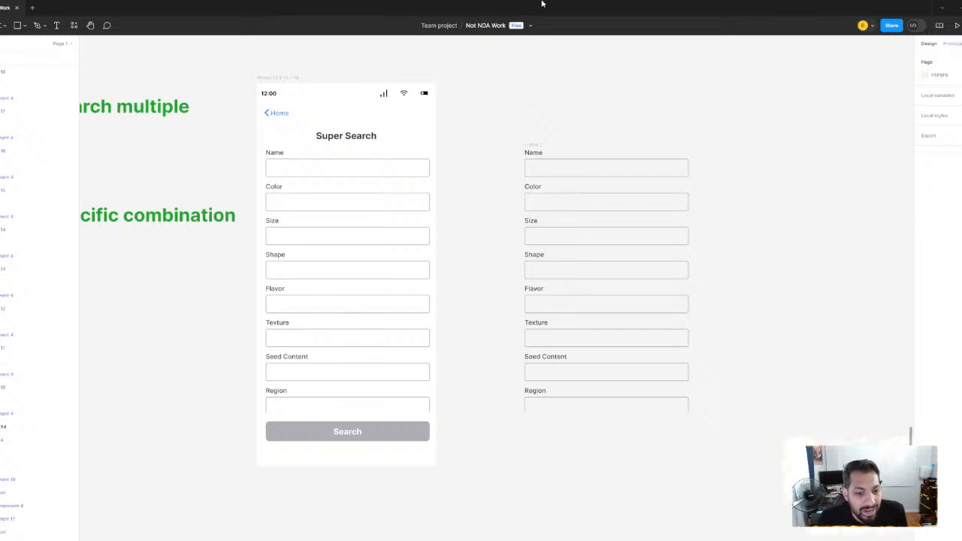
Examine the lower end of the Super Search form and select the Search button beneath its fields
{"action": "scroll", "coordinate": [376, 436], "scroll_direction": "up", "scroll_amount": 5}
{"action": "scroll", "coordinate": [434, 421], "scroll_direction": "down", "scroll_amount": 3}
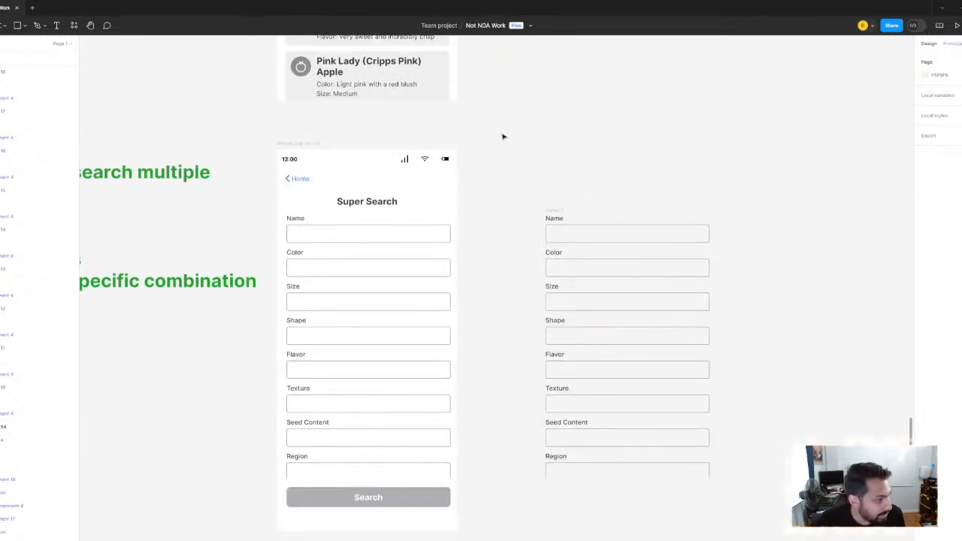
{"action": "scroll", "coordinate": [432, 353], "scroll_direction": "down", "scroll_amount": 5}
{"action": "scroll", "coordinate": [445, 349], "scroll_direction": "up", "scroll_amount": 2}
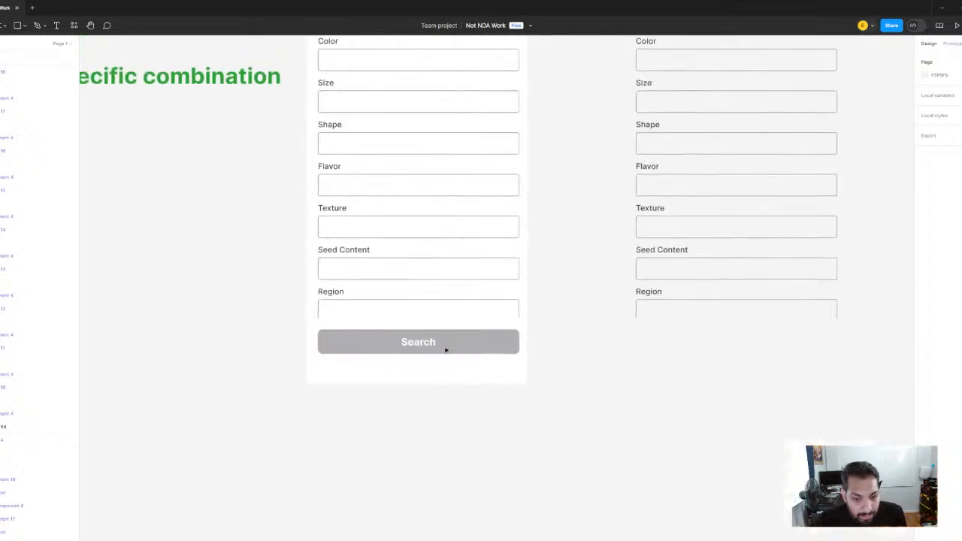
{"action": "scroll", "coordinate": [445, 349], "scroll_direction": "up", "scroll_amount": 2}
{"action": "left_click", "coordinate": [409, 403]}
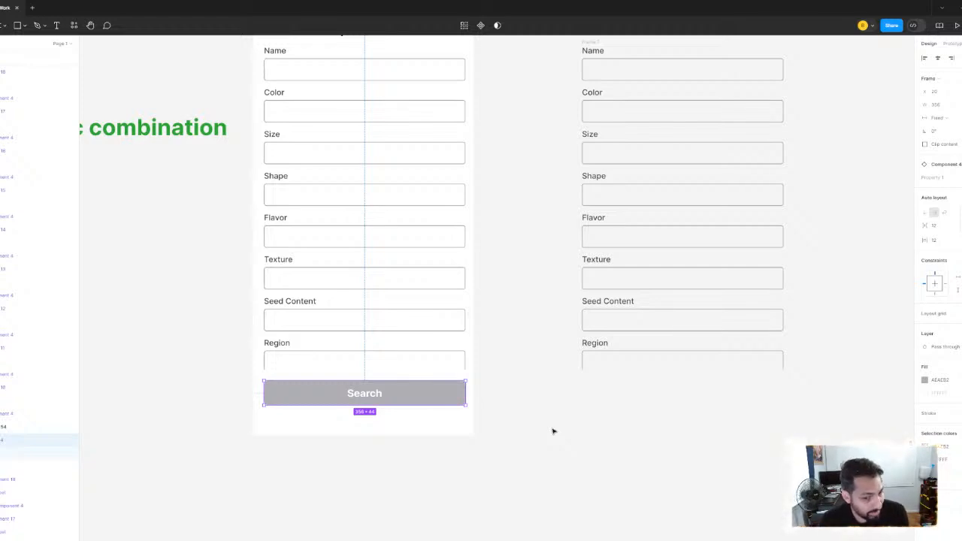
{"action": "scroll", "coordinate": [500, 308], "scroll_direction": "down", "scroll_amount": 5}
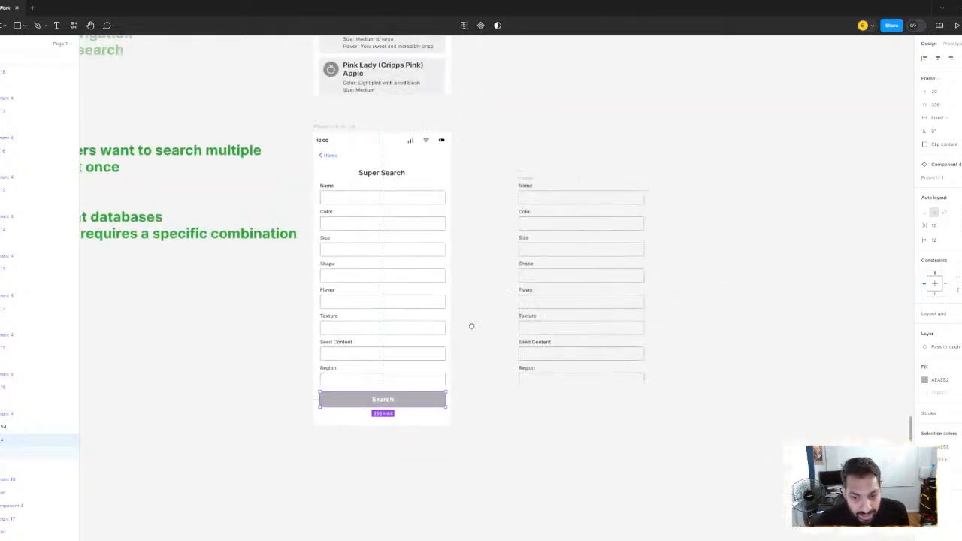
Select the duplicated fields frame and review the problem and issues notes beside the Super Search screen
{"action": "left_click", "coordinate": [510, 187]}
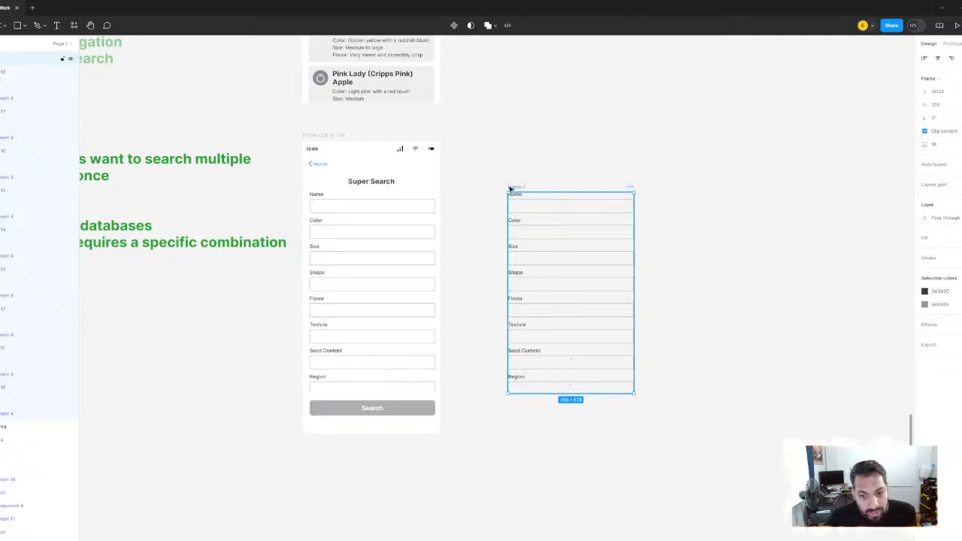
{"action": "scroll", "coordinate": [324, 189], "scroll_direction": "left", "scroll_amount": 5}
{"action": "scroll", "coordinate": [335, 199], "scroll_direction": "up", "scroll_amount": 5}
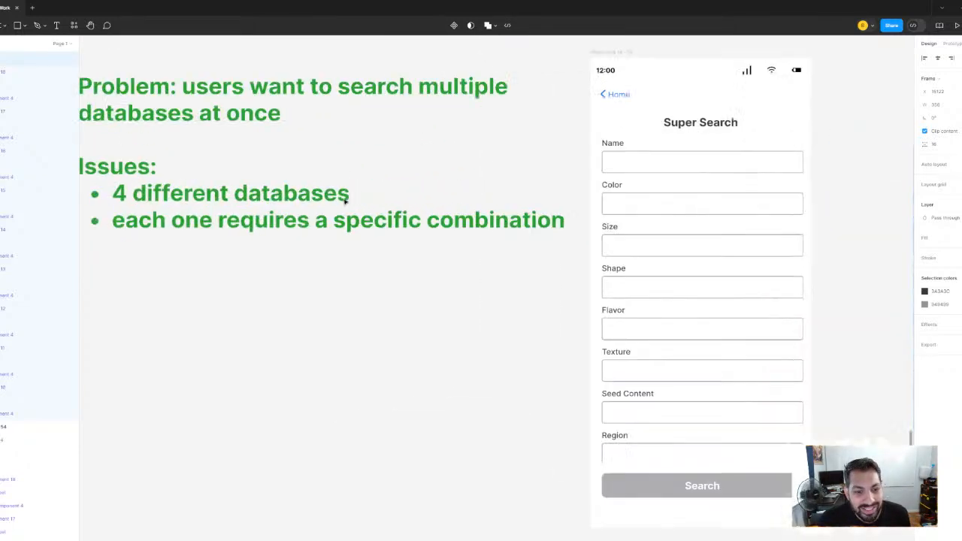
{"action": "scroll", "coordinate": [354, 207], "scroll_direction": "down", "scroll_amount": 3}
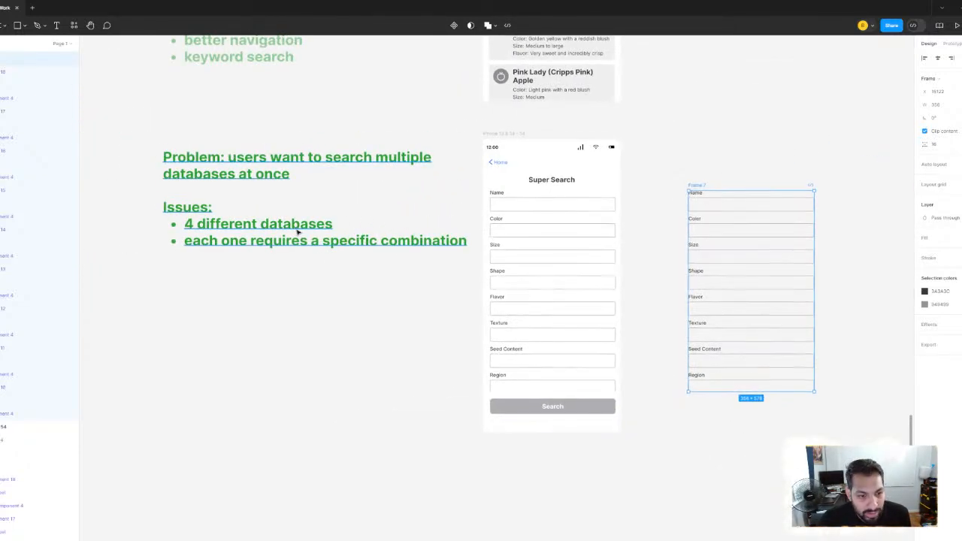
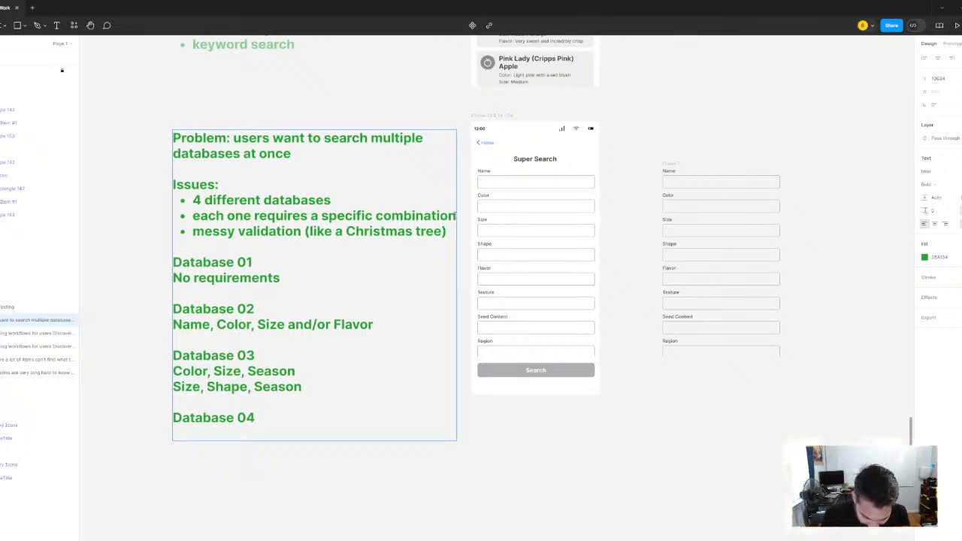
Add the bullet "validation can lie" beneath the messy validation item in the Issues list and finish editing the notes
{"action": "key", "text": "Return"}
{"action": "type", "text": "validation"}
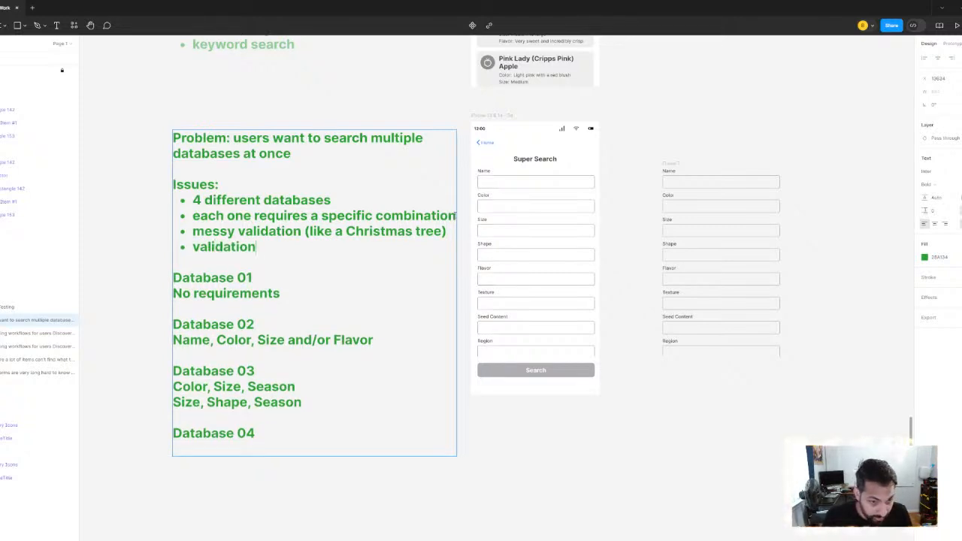
{"action": "type", "text": " can lie"}
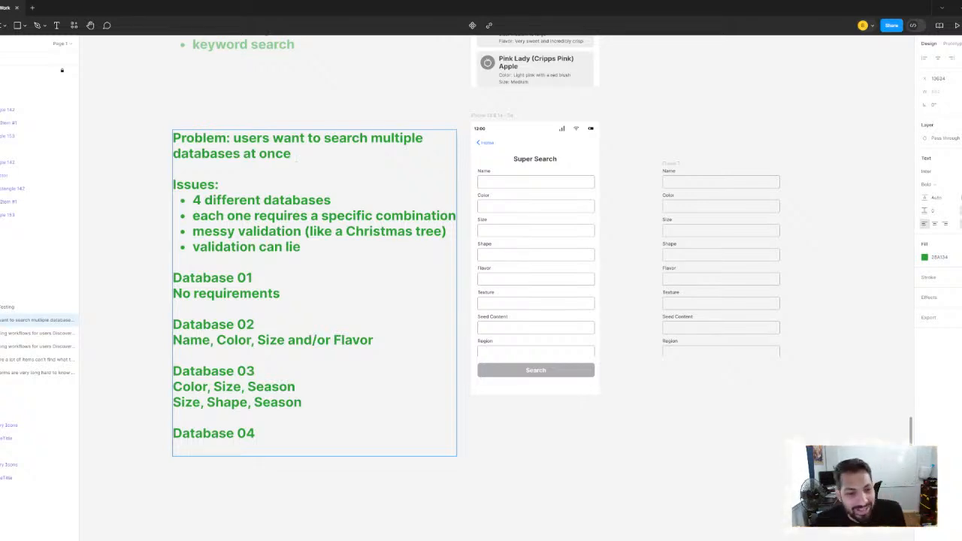
{"action": "left_click_drag", "start_coordinate": [514, 175], "coordinate": [420, 211]}
{"action": "scroll", "coordinate": [460, 226], "scroll_direction": "up", "scroll_amount": 4}
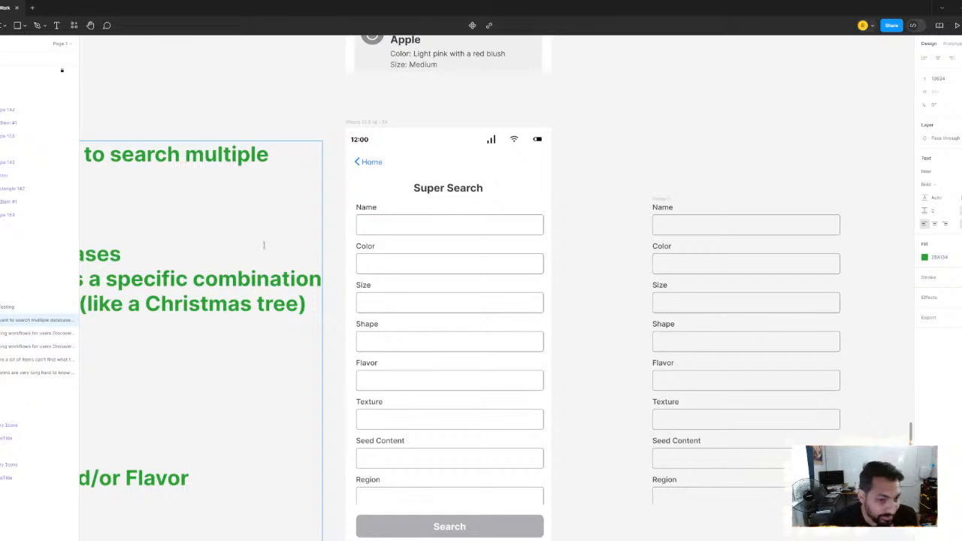
{"action": "scroll", "coordinate": [330, 197], "scroll_direction": "left", "scroll_amount": 8}
{"action": "scroll", "coordinate": [331, 196], "scroll_direction": "down", "scroll_amount": 2}
{"action": "scroll", "coordinate": [357, 215], "scroll_direction": "down", "scroll_amount": 4}
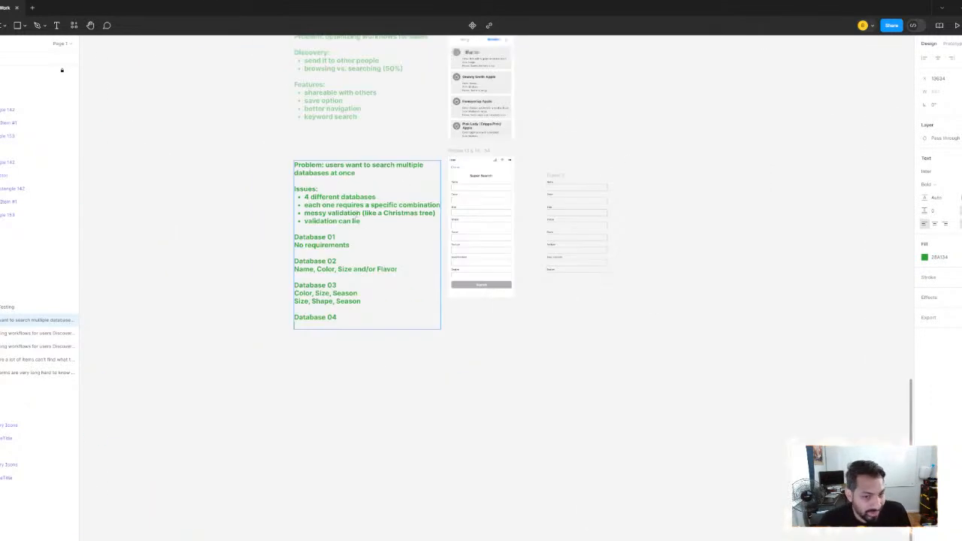
{"action": "left_click", "coordinate": [178, 176]}
{"action": "scroll", "coordinate": [355, 229], "scroll_direction": "up", "scroll_amount": 1}
{"action": "scroll", "coordinate": [326, 233], "scroll_direction": "up", "scroll_amount": 2}
{"action": "key", "text": "Escape"}
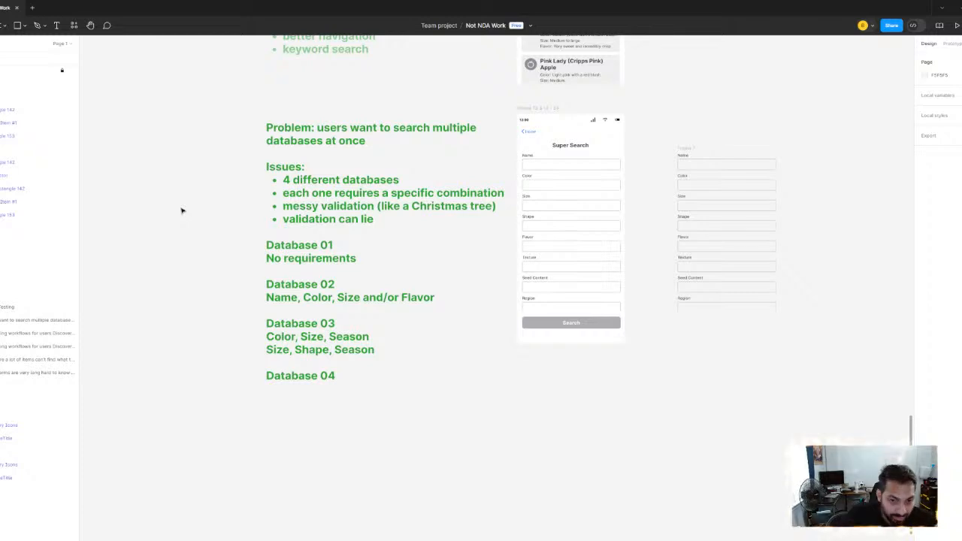
Examine the field requirements listed for each database in the notes beside the Super Search screen
{"action": "scroll", "coordinate": [402, 334], "scroll_direction": "up", "scroll_amount": 5}
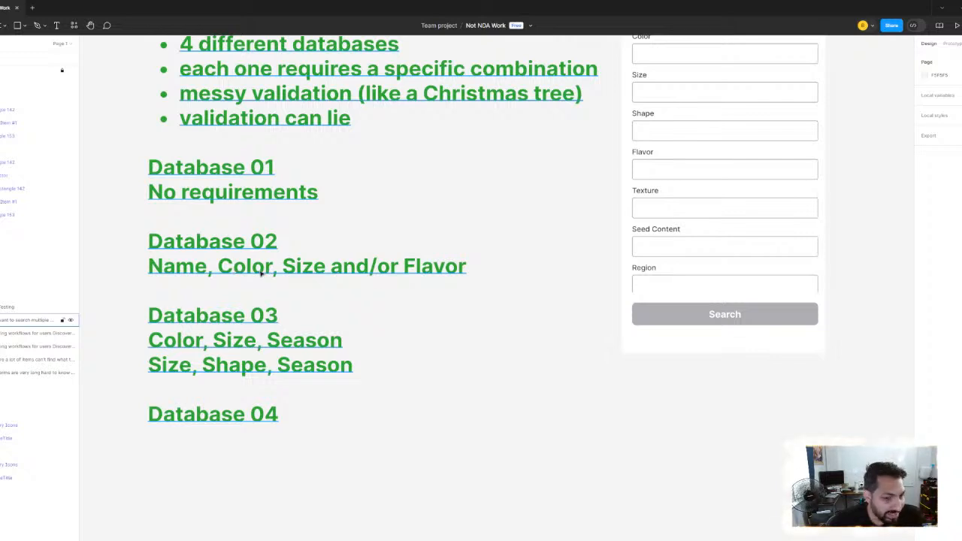
{"action": "double_click", "coordinate": [203, 270]}
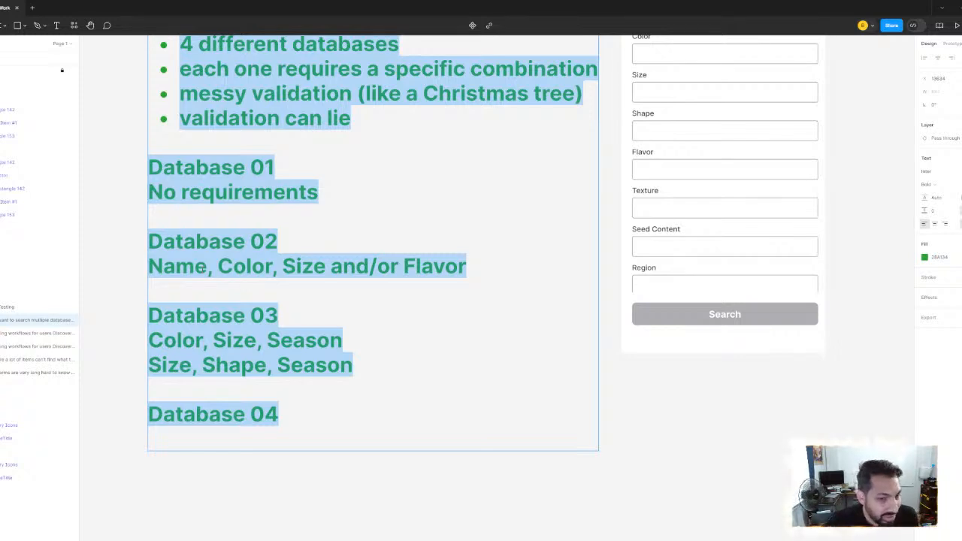
{"action": "left_click", "coordinate": [112, 262]}
{"action": "scroll", "coordinate": [230, 307], "scroll_direction": "down", "scroll_amount": 5}
{"action": "scroll", "coordinate": [232, 298], "scroll_direction": "up", "scroll_amount": 4}
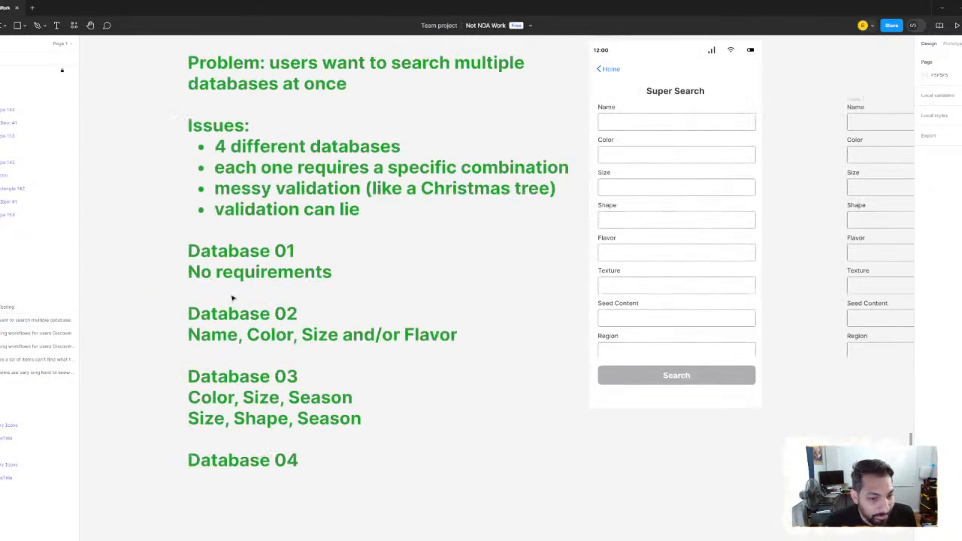
{"action": "scroll", "coordinate": [242, 255], "scroll_direction": "down", "scroll_amount": 1}
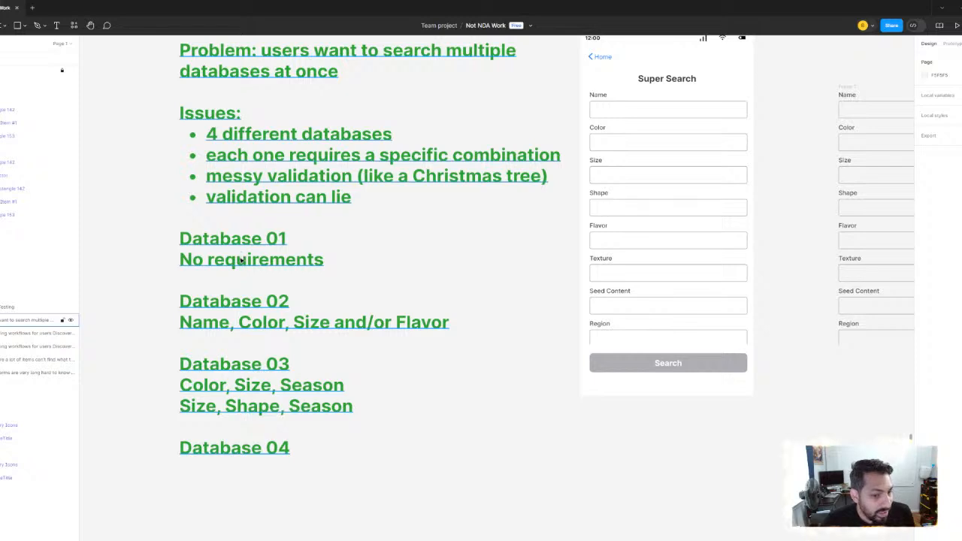
{"action": "scroll", "coordinate": [242, 257], "scroll_direction": "down", "scroll_amount": 2}
{"action": "left_click", "coordinate": [248, 342]}
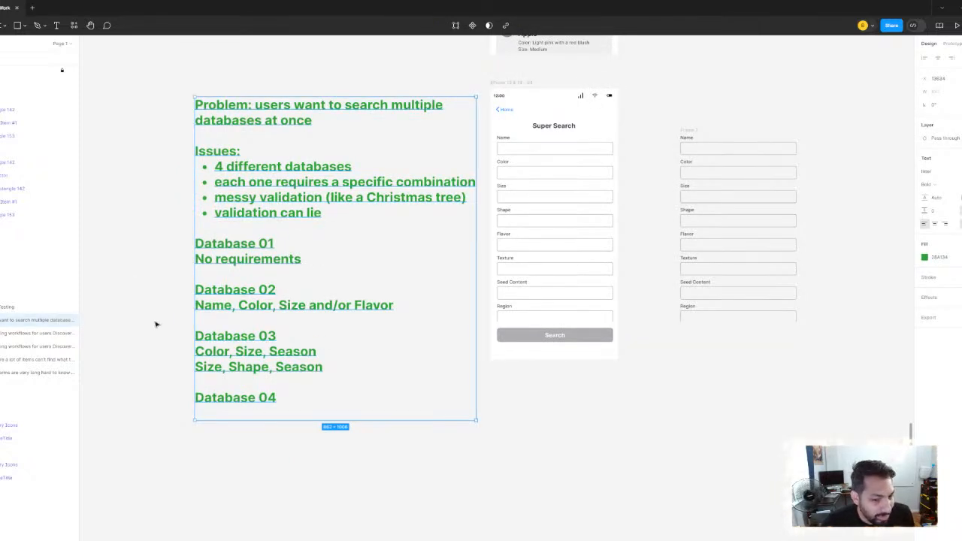
{"action": "left_click", "coordinate": [142, 291]}
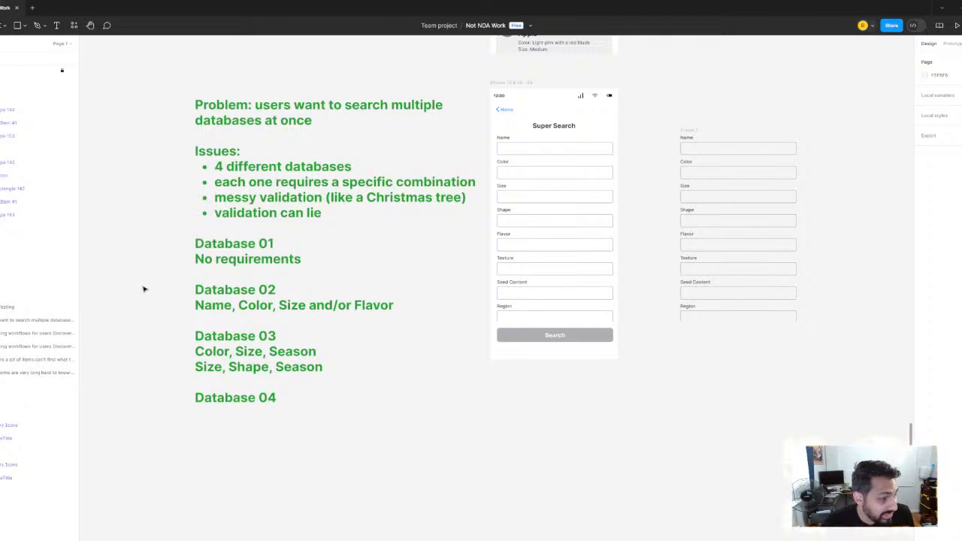
{"action": "scroll", "coordinate": [189, 282], "scroll_direction": "up", "scroll_amount": 3}
{"action": "scroll", "coordinate": [195, 287], "scroll_direction": "down", "scroll_amount": 4}
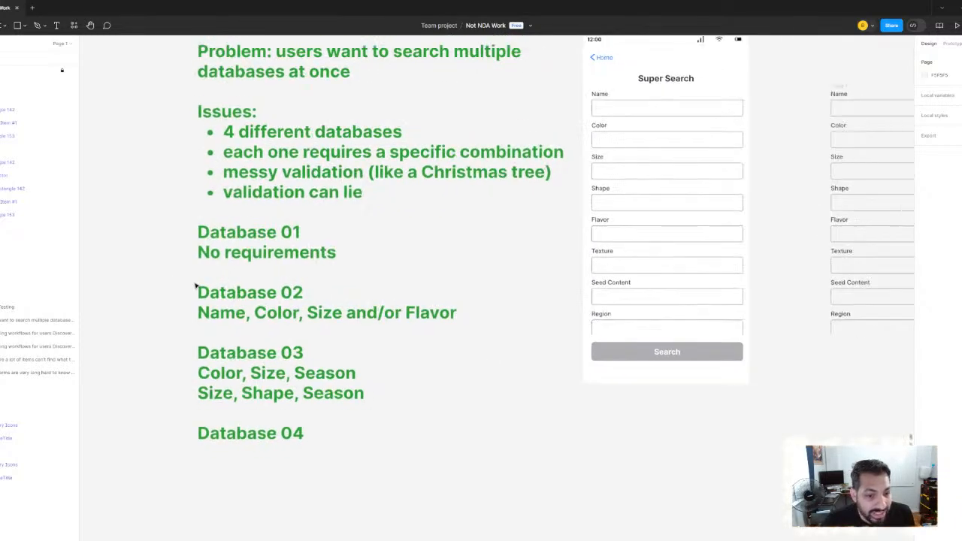
Compare the required field combinations for Databases 02 to 04 with the fields on the Super Search screen
{"action": "left_click_drag", "start_coordinate": [254, 297], "coordinate": [213, 318]}
{"action": "scroll", "coordinate": [166, 305], "scroll_direction": "up", "scroll_amount": 2}
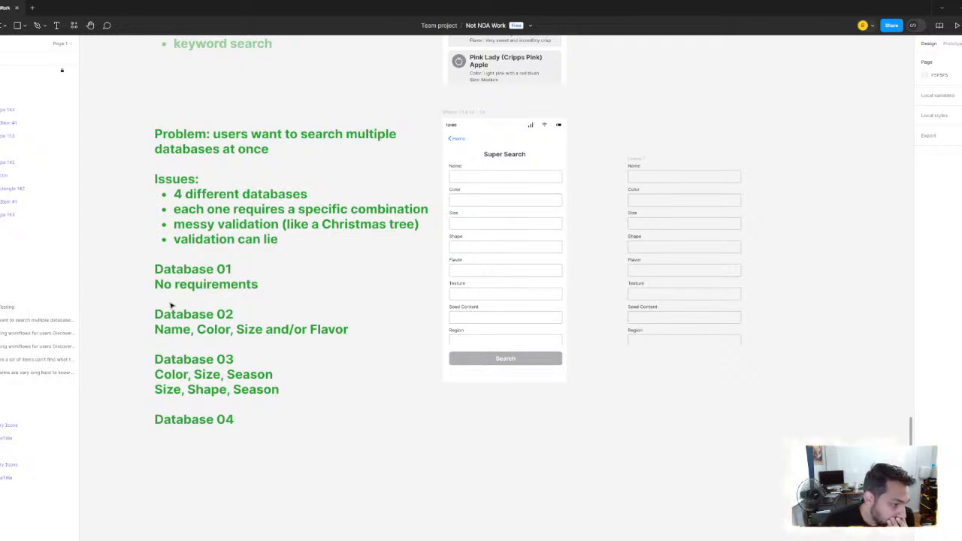
{"action": "scroll", "coordinate": [260, 187], "scroll_direction": "down", "scroll_amount": 4}
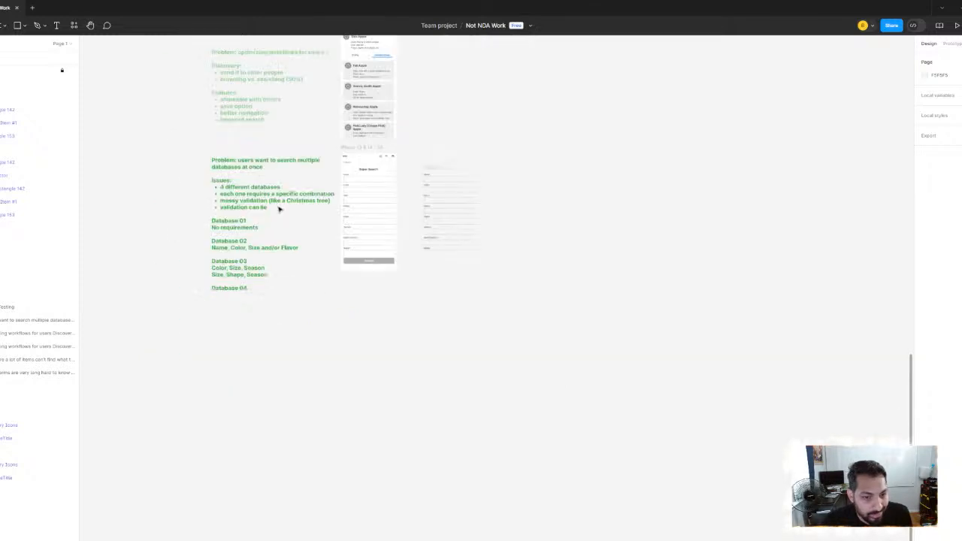
{"action": "scroll", "coordinate": [282, 229], "scroll_direction": "up", "scroll_amount": 2}
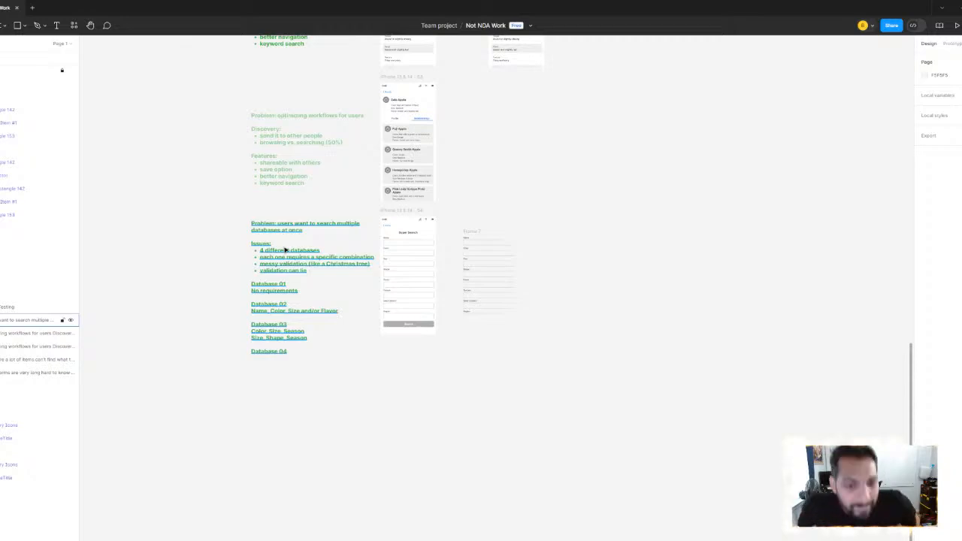
{"action": "scroll", "coordinate": [290, 314], "scroll_direction": "up", "scroll_amount": 3}
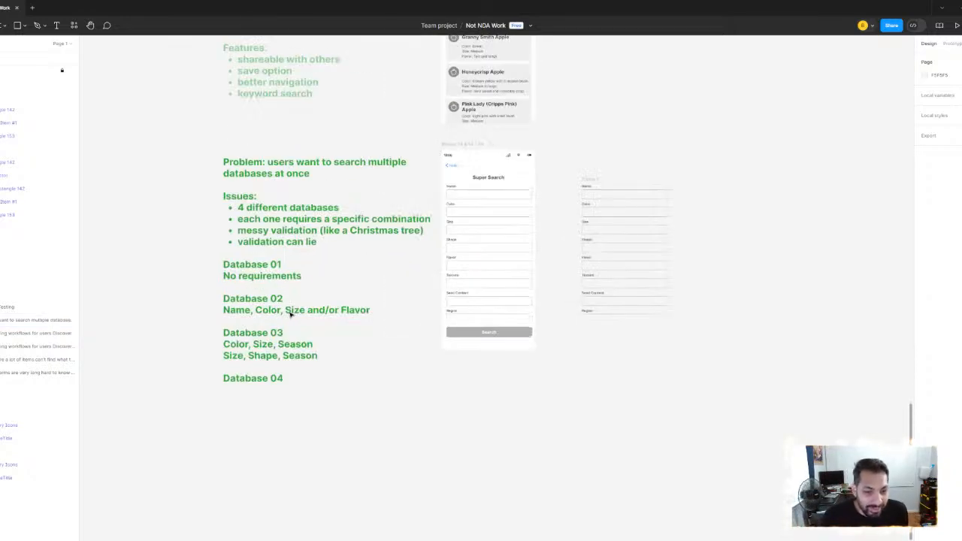
{"action": "scroll", "coordinate": [293, 304], "scroll_direction": "up", "scroll_amount": 4}
{"action": "scroll", "coordinate": [263, 318], "scroll_direction": "down", "scroll_amount": 3}
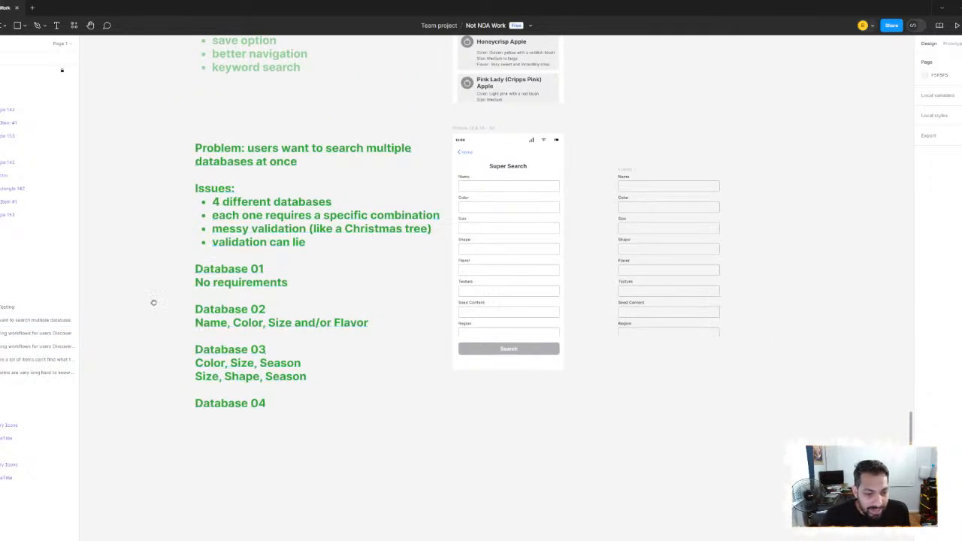
{"action": "scroll", "coordinate": [226, 346], "scroll_direction": "left", "scroll_amount": 3}
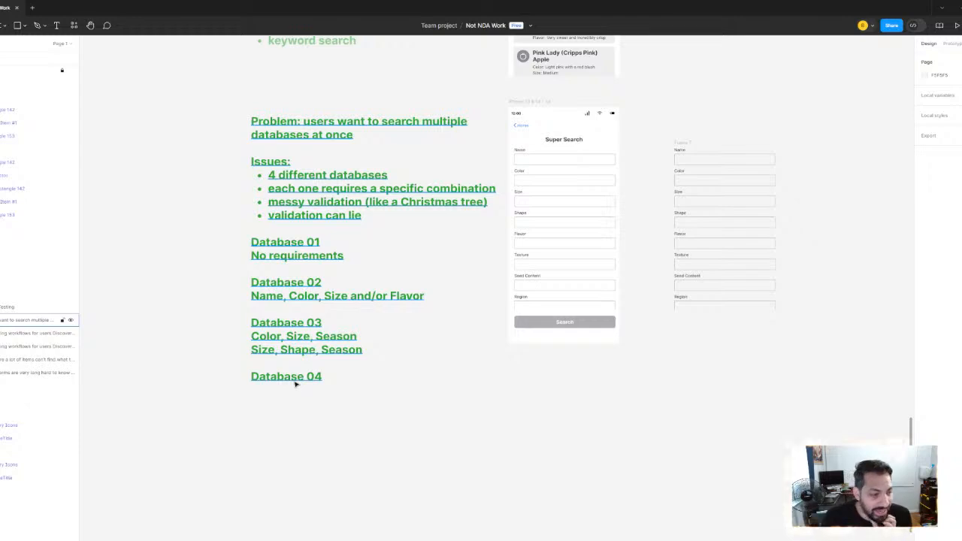
{"action": "scroll", "coordinate": [352, 300], "scroll_direction": "right", "scroll_amount": 2}
{"action": "scroll", "coordinate": [288, 308], "scroll_direction": "up", "scroll_amount": 5}
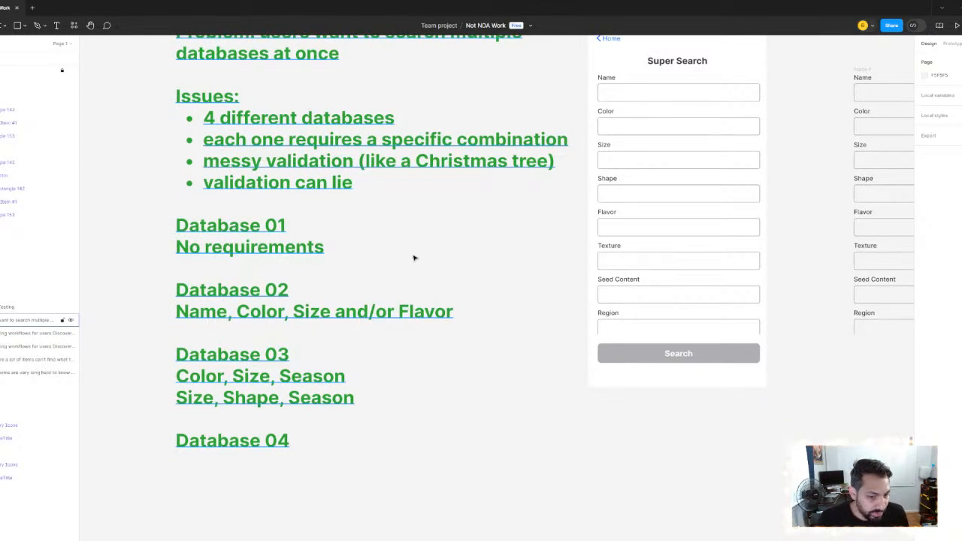
{"action": "scroll", "coordinate": [376, 270], "scroll_direction": "up", "scroll_amount": 2}
{"action": "scroll", "coordinate": [376, 270], "scroll_direction": "right", "scroll_amount": 3}
{"action": "left_click_drag", "start_coordinate": [525, 175], "coordinate": [637, 130]}
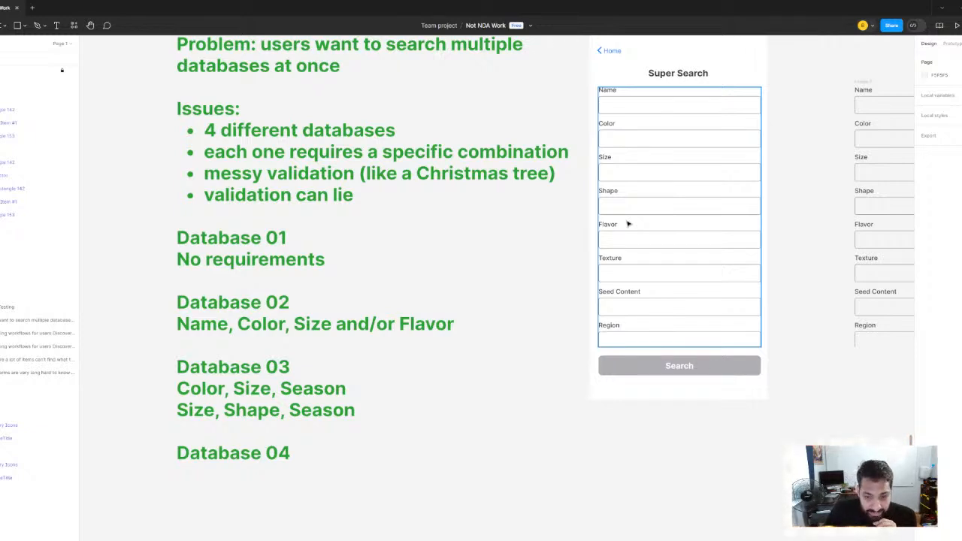
{"action": "double_click", "coordinate": [311, 452]}
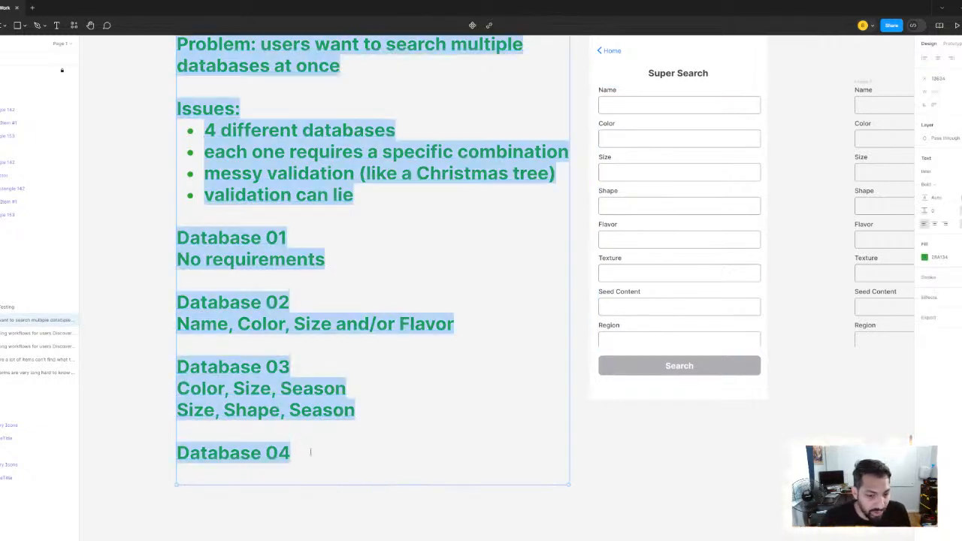
{"action": "key", "text": "Escape"}
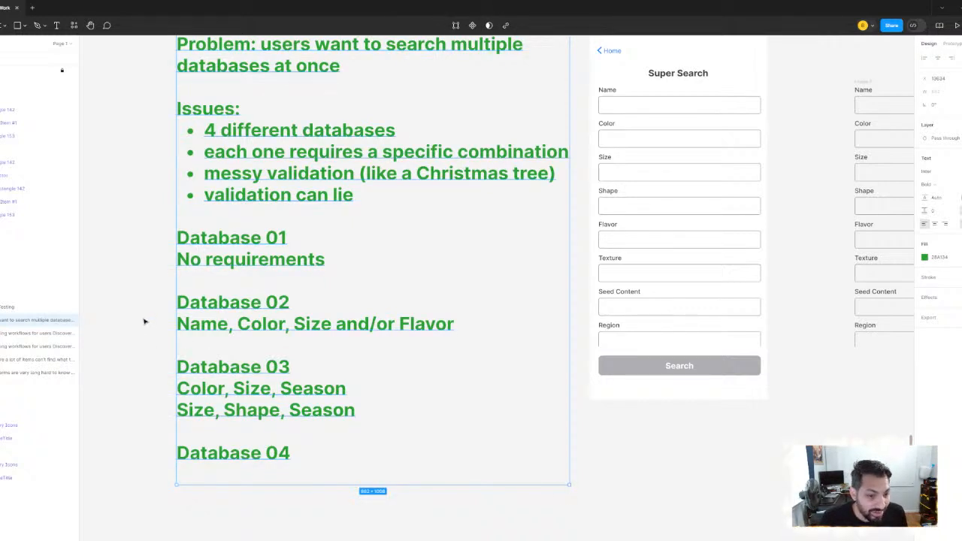
{"action": "left_click", "coordinate": [145, 322]}
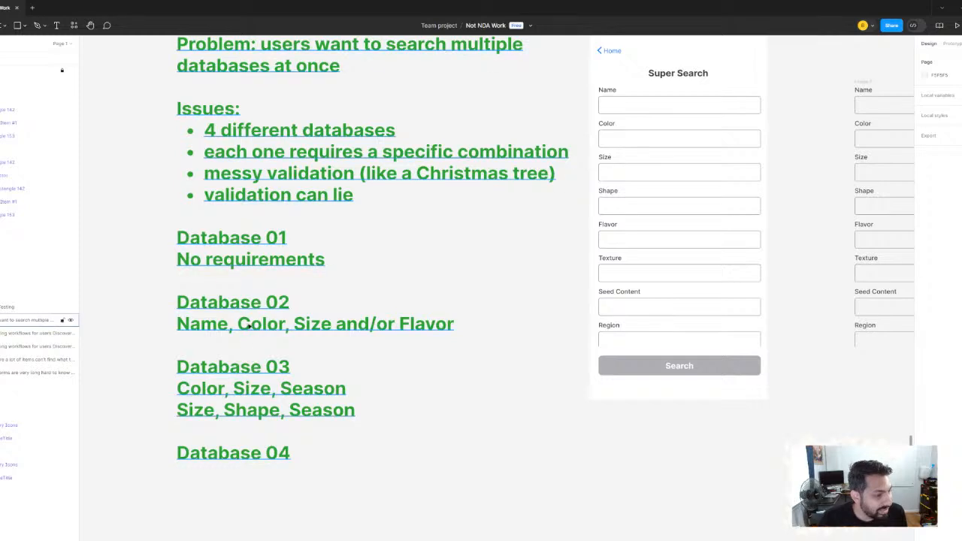
Delete the duplicated fields beside the Super Search screen together with their containing frame
{"action": "scroll", "coordinate": [199, 305], "scroll_direction": "down", "scroll_amount": 3}
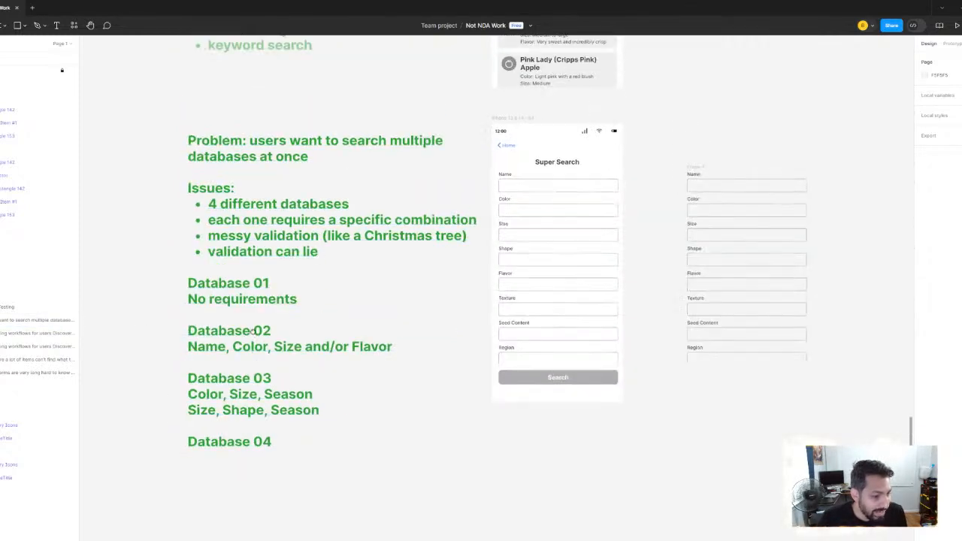
{"action": "scroll", "coordinate": [264, 329], "scroll_direction": "up", "scroll_amount": 3}
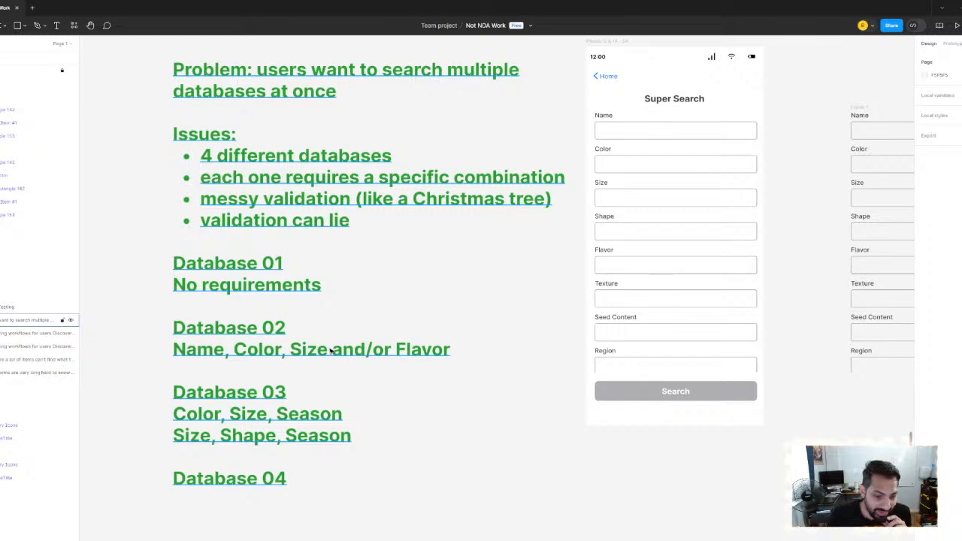
{"action": "scroll", "coordinate": [475, 187], "scroll_direction": "down", "scroll_amount": 3}
{"action": "left_click_drag", "start_coordinate": [755, 153], "coordinate": [529, 226]}
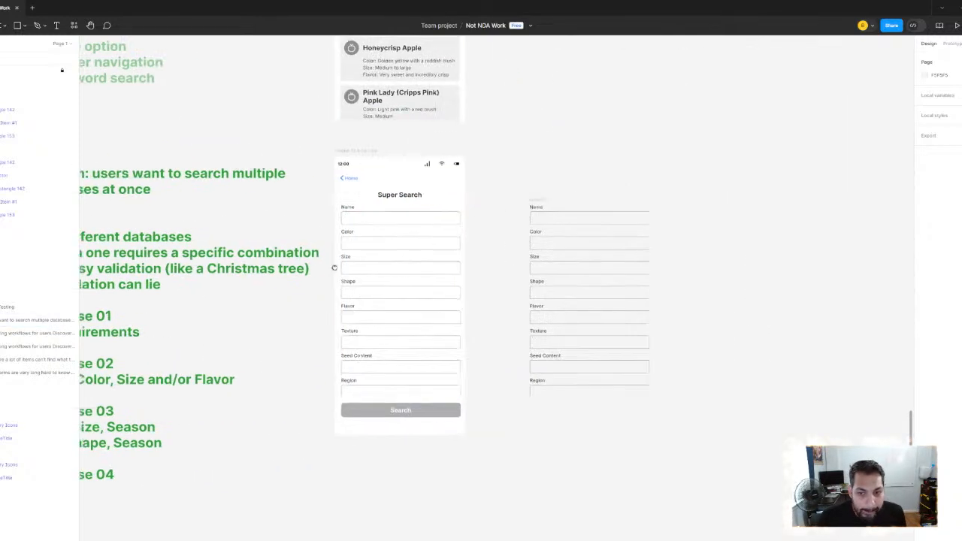
{"action": "left_click_drag", "start_coordinate": [532, 162], "coordinate": [627, 418]}
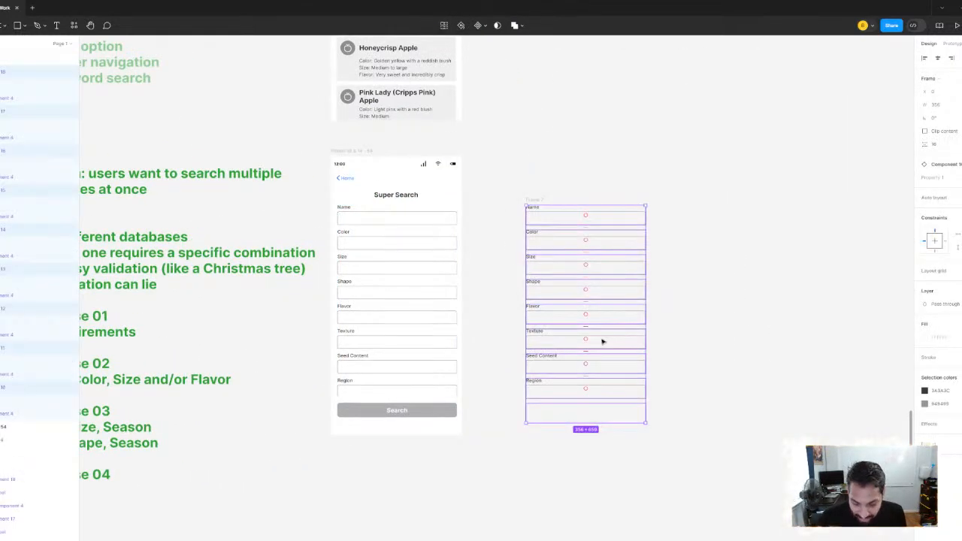
{"action": "key", "text": "Delete"}
{"action": "scroll", "coordinate": [602, 342], "scroll_direction": "down", "scroll_amount": 3}
{"action": "scroll", "coordinate": [489, 309], "scroll_direction": "up", "scroll_amount": 3}
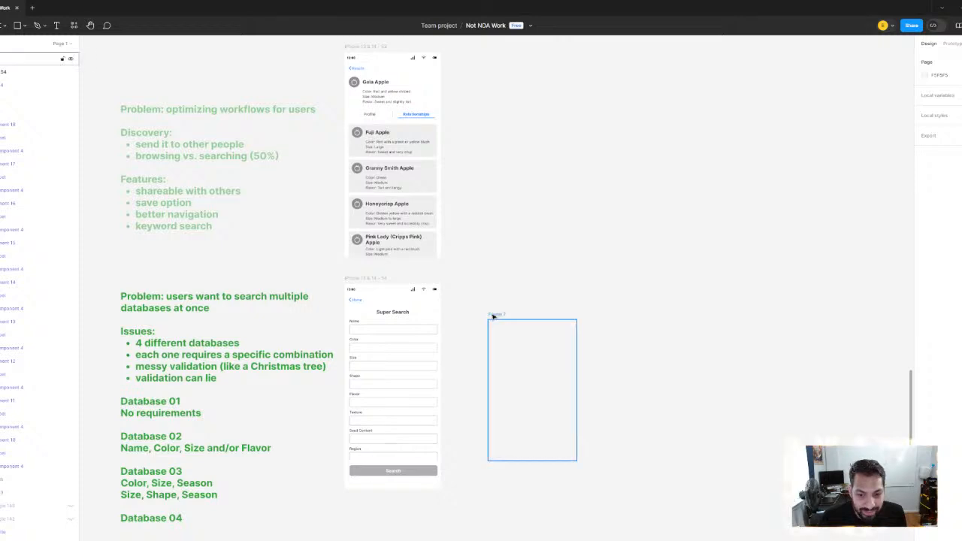
{"action": "left_click", "coordinate": [493, 315]}
{"action": "key", "text": "Delete"}
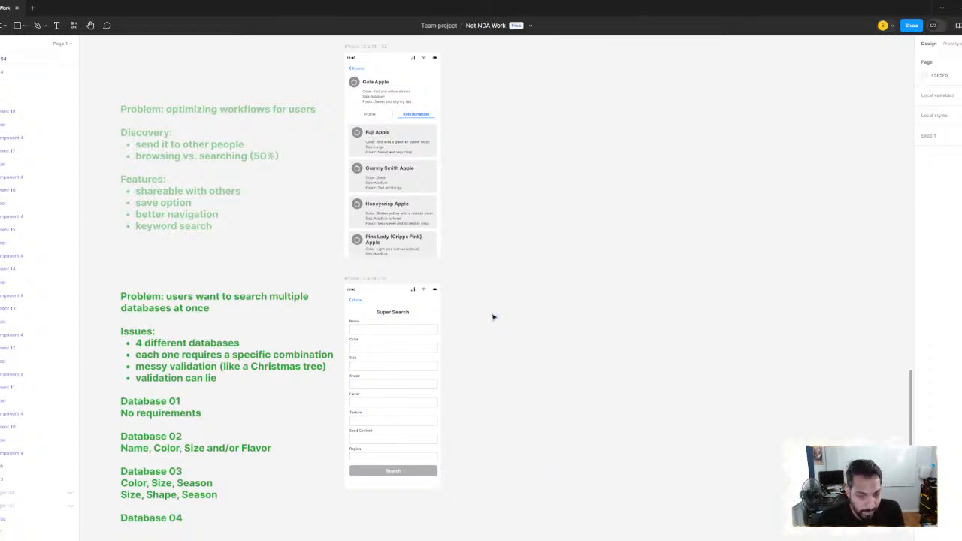
Duplicate the Super Search screen and move the copy farther right, level with the original and with a wider gap between them
{"action": "left_click", "coordinate": [368, 279]}
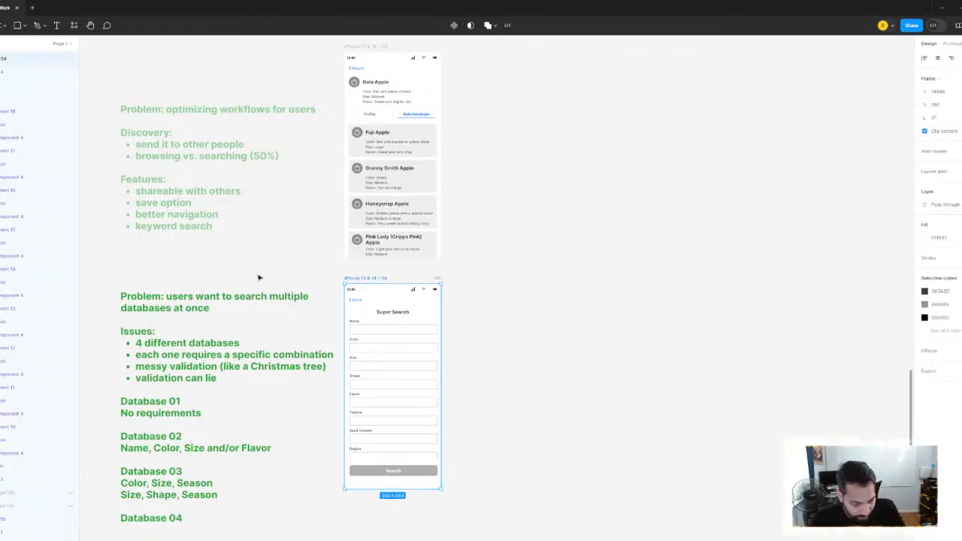
{"action": "key", "text": "ctrl+d"}
{"action": "scroll", "coordinate": [519, 378], "scroll_direction": "up", "scroll_amount": 3}
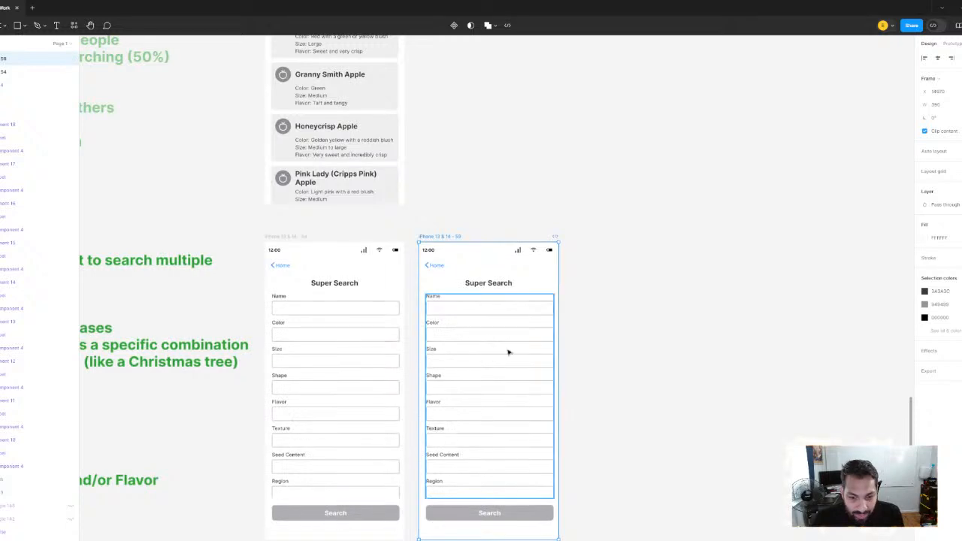
{"action": "left_click_drag", "start_coordinate": [529, 355], "coordinate": [548, 355]}
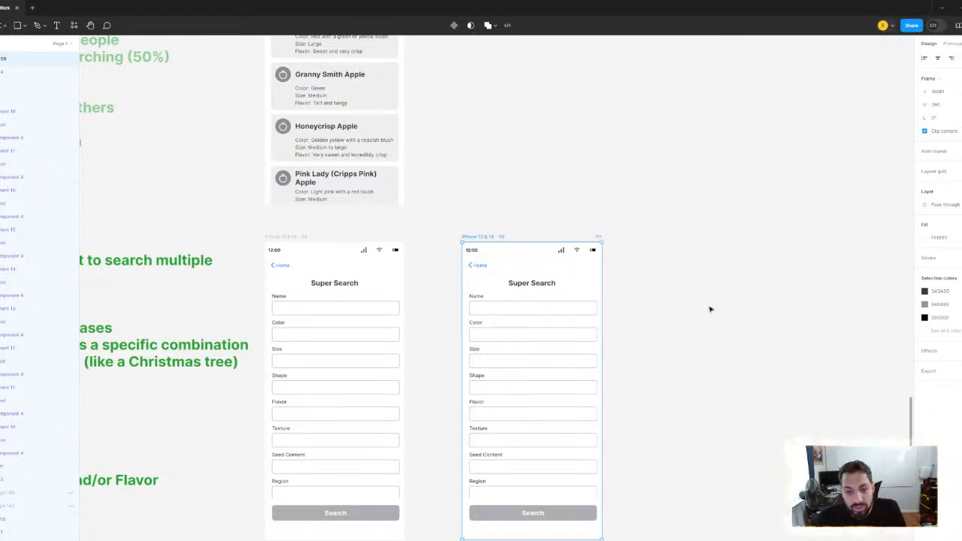
Examine the input field component set and the fields on the Super Search copy
{"action": "scroll", "coordinate": [507, 269], "scroll_direction": "down", "scroll_amount": 5}
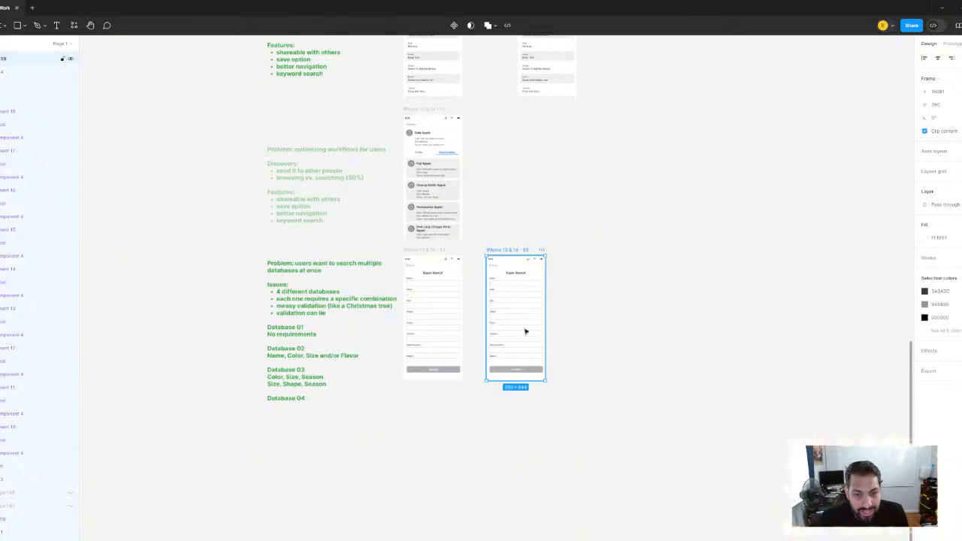
{"action": "scroll", "coordinate": [526, 331], "scroll_direction": "down", "scroll_amount": 10}
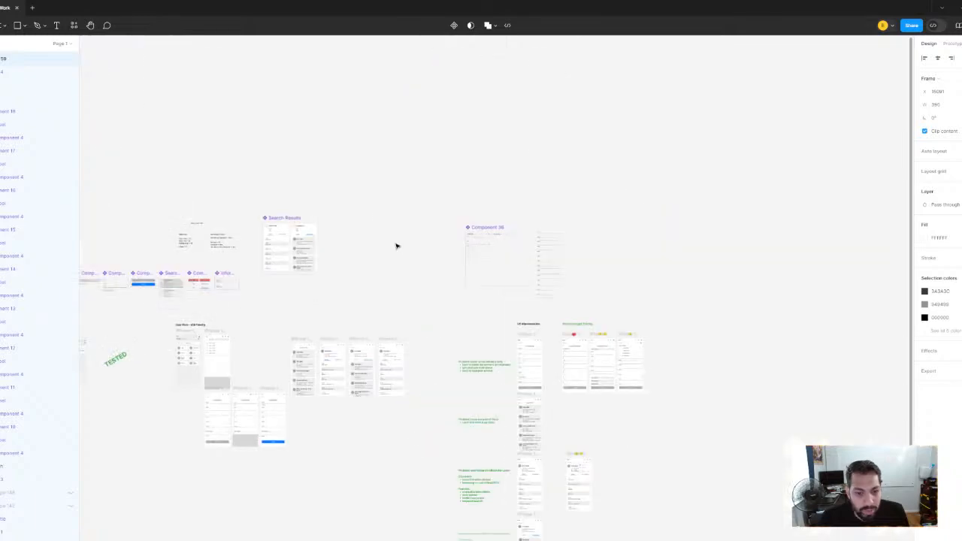
{"action": "scroll", "coordinate": [396, 245], "scroll_direction": "down", "scroll_amount": 2}
{"action": "scroll", "coordinate": [425, 320], "scroll_direction": "up", "scroll_amount": 10}
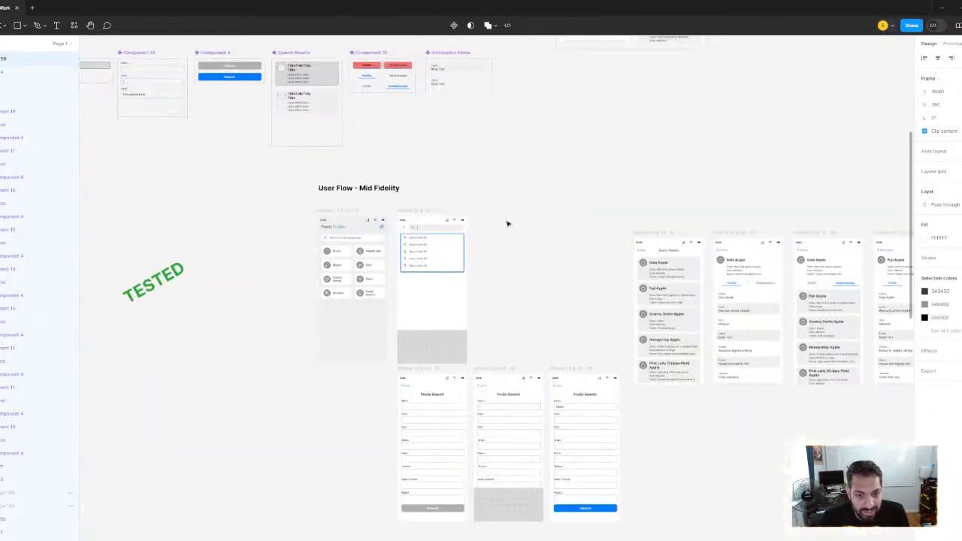
{"action": "scroll", "coordinate": [526, 256], "scroll_direction": "up", "scroll_amount": 2}
{"action": "scroll", "coordinate": [361, 193], "scroll_direction": "up", "scroll_amount": 5}
{"action": "scroll", "coordinate": [437, 295], "scroll_direction": "up", "scroll_amount": 3}
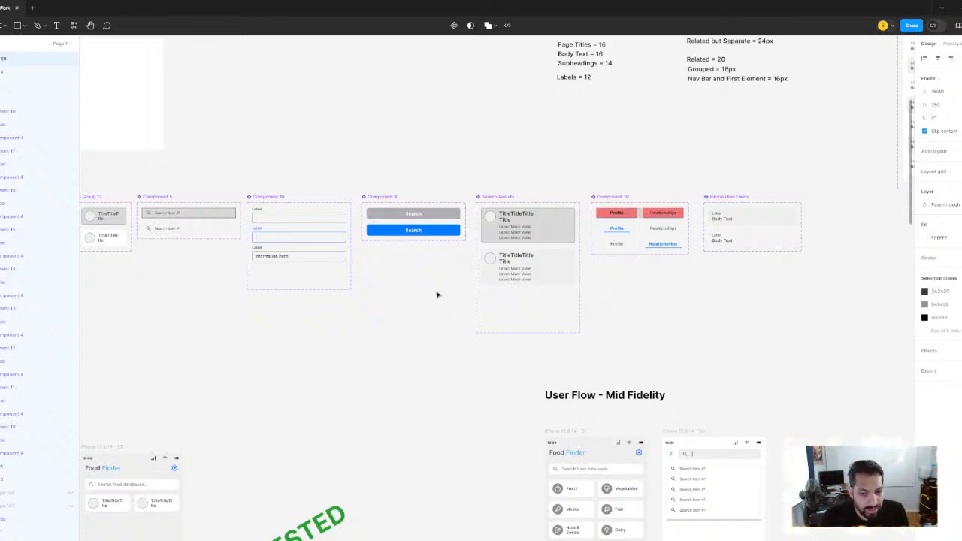
{"action": "scroll", "coordinate": [534, 281], "scroll_direction": "down", "scroll_amount": 1}
{"action": "scroll", "coordinate": [669, 378], "scroll_direction": "down", "scroll_amount": 3}
{"action": "left_click_drag", "start_coordinate": [670, 378], "coordinate": [337, 109]}
{"action": "scroll", "coordinate": [514, 299], "scroll_direction": "up", "scroll_amount": 5}
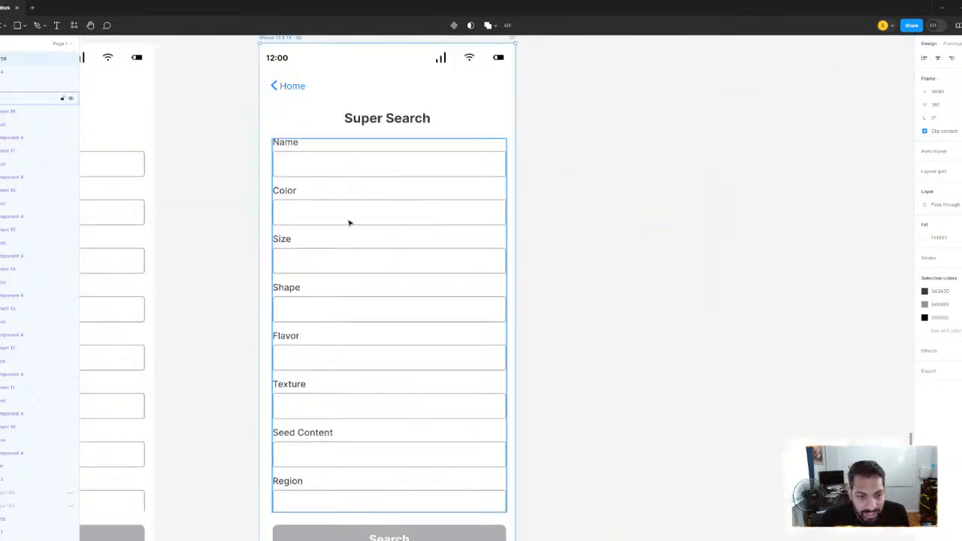
{"action": "left_click", "coordinate": [349, 223]}
{"action": "left_click", "coordinate": [350, 222]}
{"action": "left_click", "coordinate": [672, 217]}
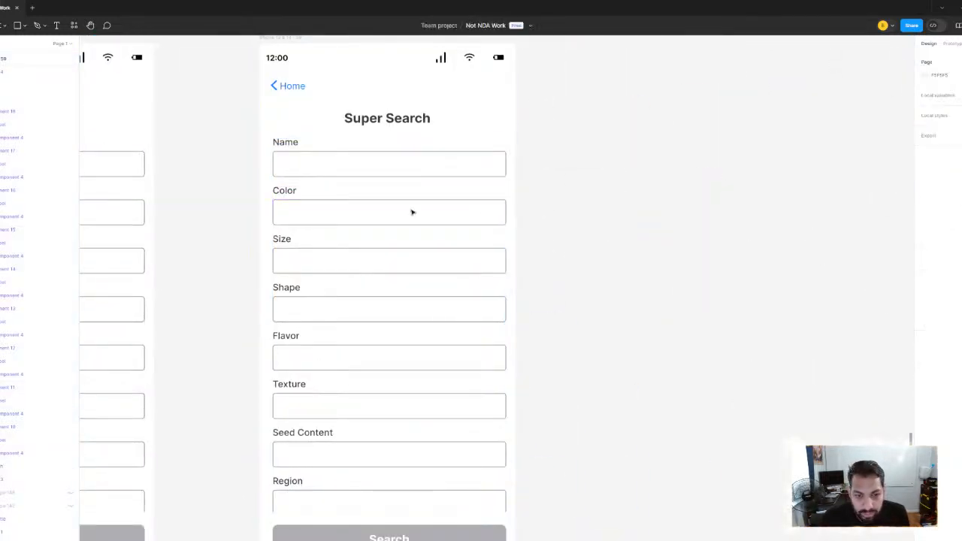
{"action": "left_click", "coordinate": [313, 217]}
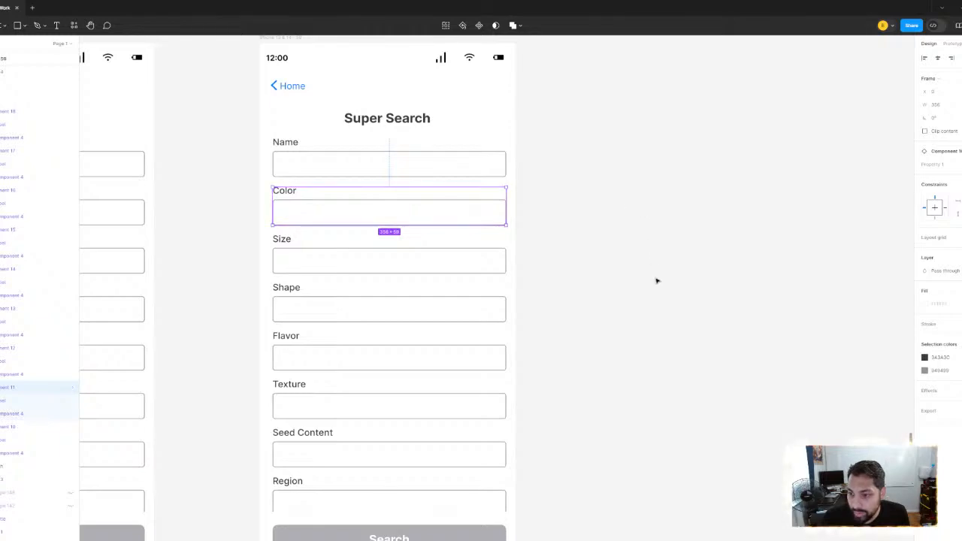
Add a fourth variant to the labelled input field component set, based on the empty default field
{"action": "scroll", "coordinate": [657, 279], "scroll_direction": "down", "scroll_amount": 6}
{"action": "scroll", "coordinate": [666, 290], "scroll_direction": "down", "scroll_amount": 3}
{"action": "scroll", "coordinate": [503, 330], "scroll_direction": "up", "scroll_amount": 8}
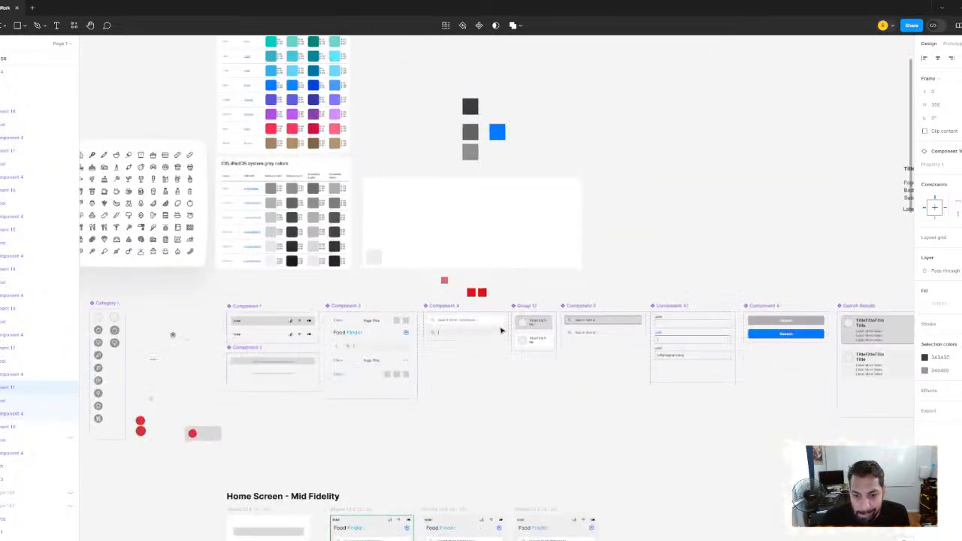
{"action": "left_click_drag", "start_coordinate": [391, 338], "coordinate": [81, 330]}
{"action": "scroll", "coordinate": [365, 368], "scroll_direction": "up", "scroll_amount": 5}
{"action": "left_click_drag", "start_coordinate": [363, 369], "coordinate": [400, 389]}
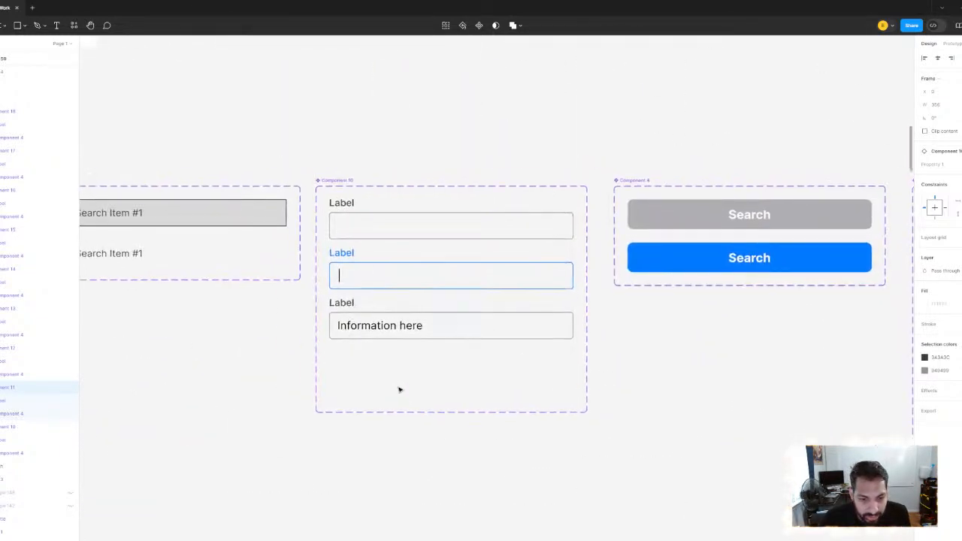
{"action": "left_click", "coordinate": [366, 235]}
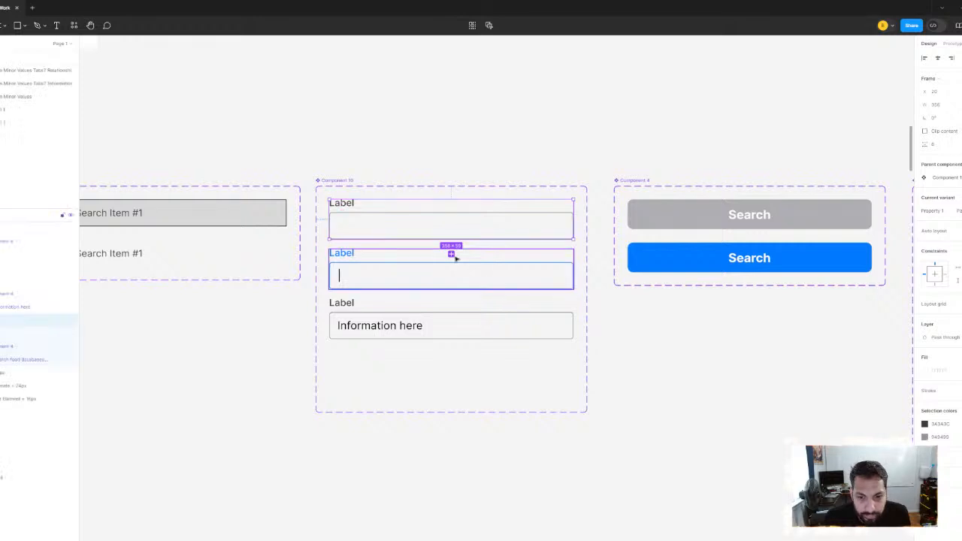
{"action": "left_click", "coordinate": [452, 256]}
{"action": "scroll", "coordinate": [364, 365], "scroll_direction": "up", "scroll_amount": 2}
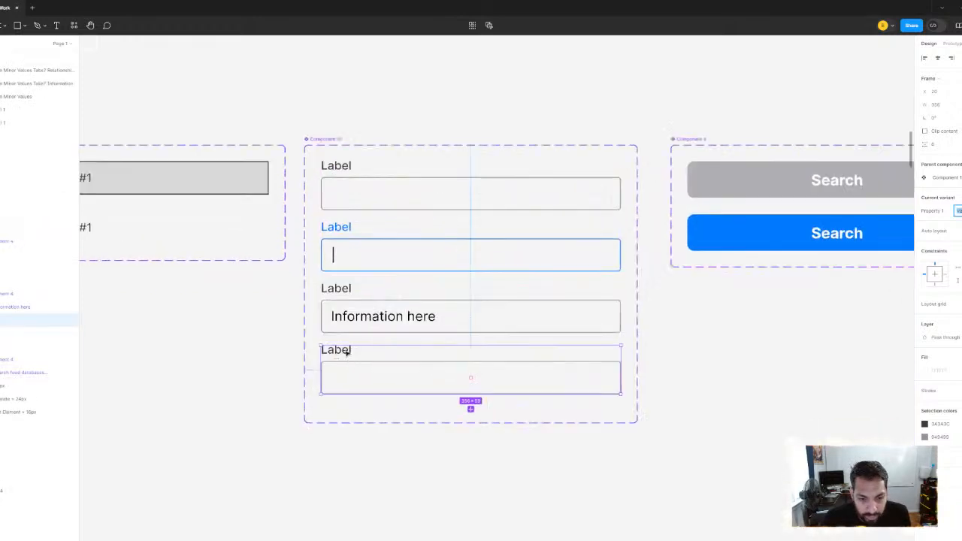
Change the new field variant's label text to "Label (required)"
{"action": "double_click", "coordinate": [346, 351]}
{"action": "double_click", "coordinate": [347, 352]}
{"action": "left_click", "coordinate": [349, 350]}
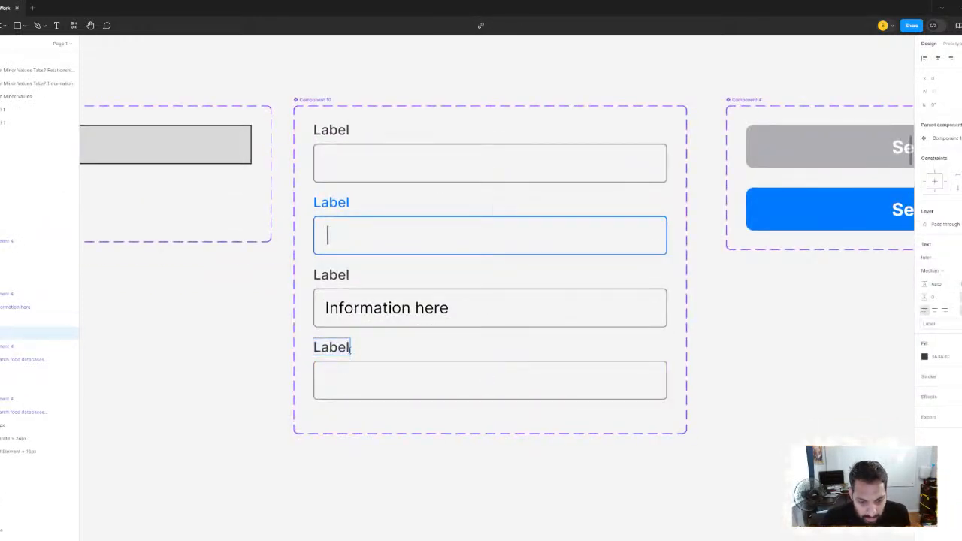
{"action": "type", "text": "("}
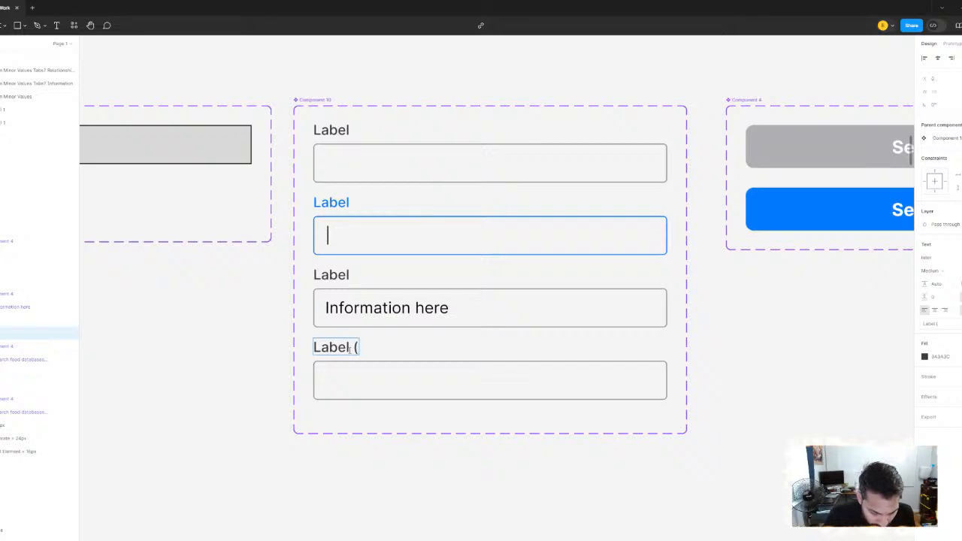
{"action": "type", "text": "required"}
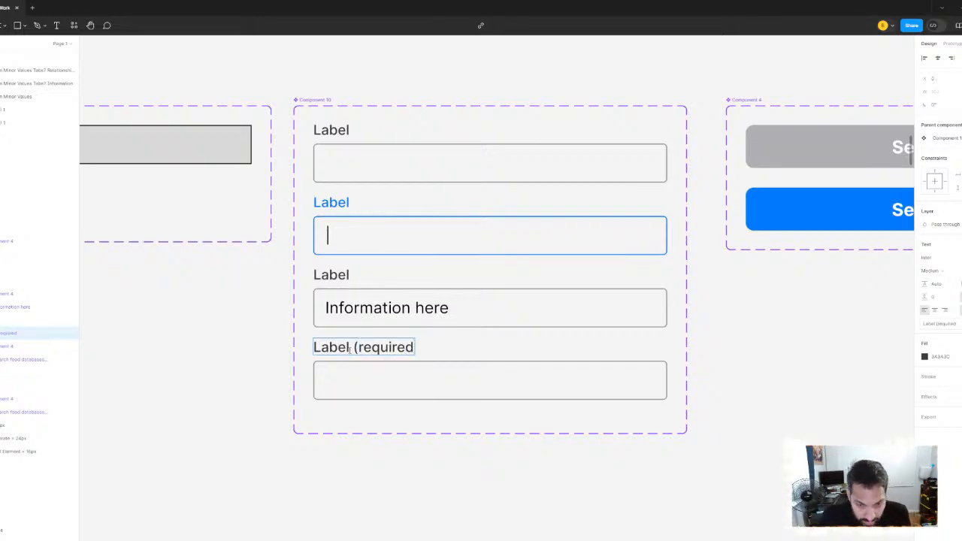
{"action": "type", "text": ")"}
Recolor the "Label (required)" text with the Default (Light) red sampled from the iOS color chart, FF3B30
{"action": "key", "text": "ctrl+a"}
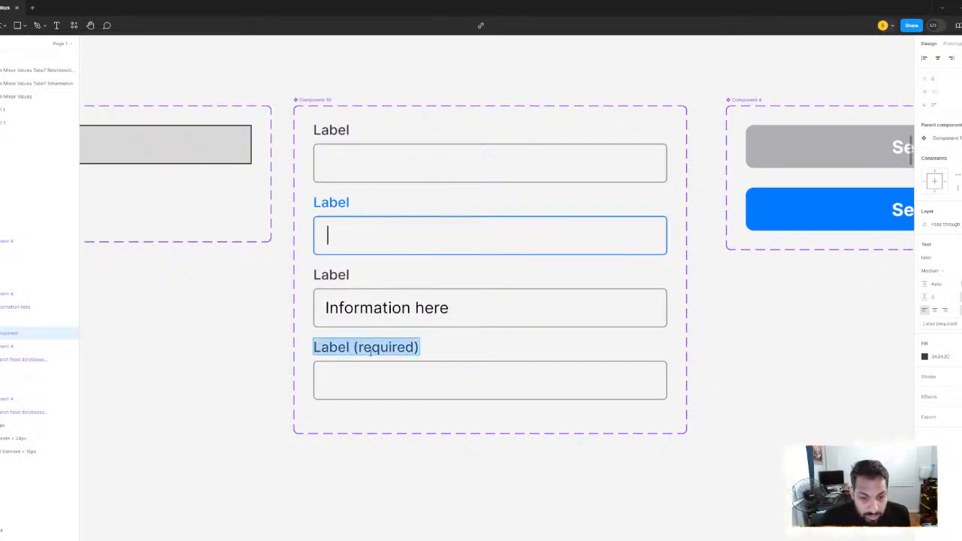
{"action": "scroll", "coordinate": [396, 263], "scroll_direction": "down", "scroll_amount": 10}
{"action": "scroll", "coordinate": [443, 292], "scroll_direction": "up", "scroll_amount": 6}
{"action": "scroll", "coordinate": [500, 310], "scroll_direction": "left", "scroll_amount": 4}
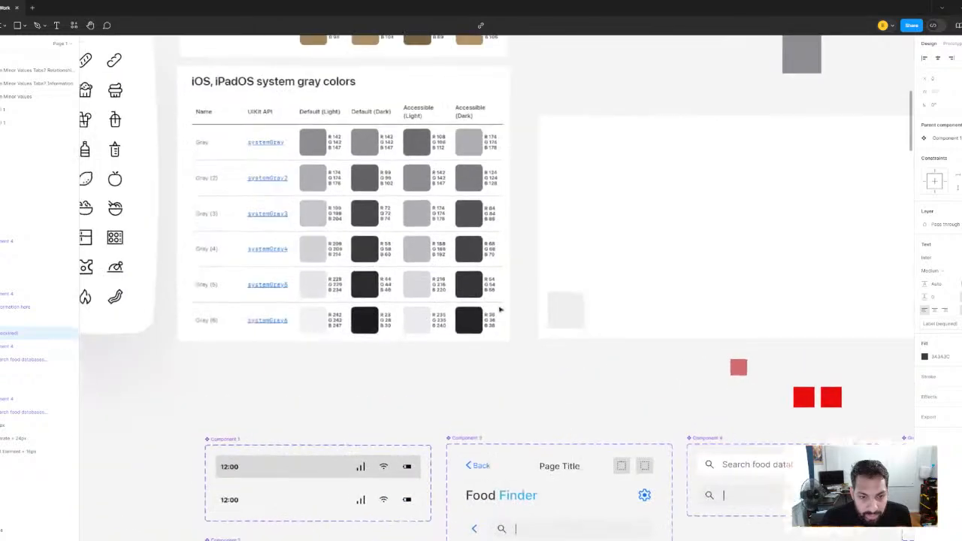
{"action": "scroll", "coordinate": [499, 310], "scroll_direction": "left", "scroll_amount": 2}
{"action": "scroll", "coordinate": [500, 309], "scroll_direction": "up", "scroll_amount": 10}
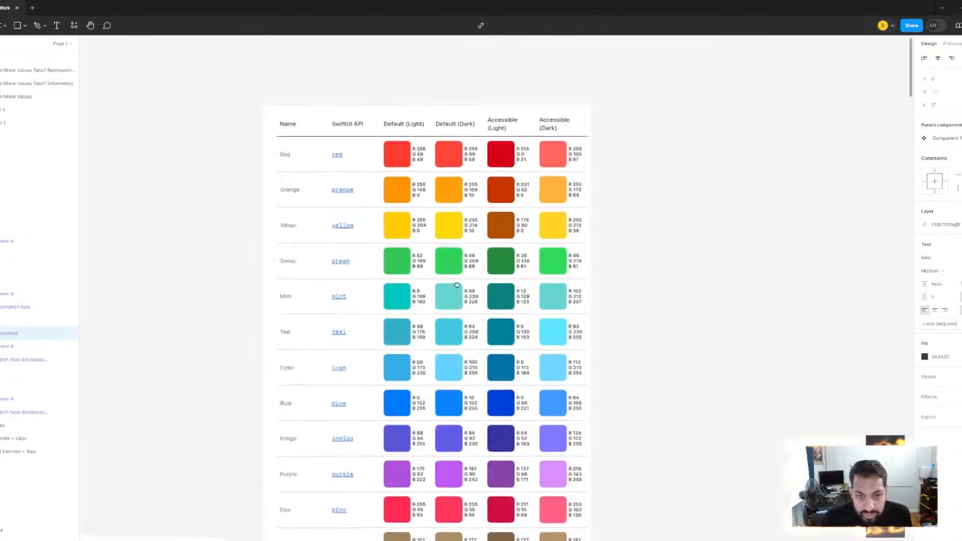
{"action": "left_click", "coordinate": [925, 356]}
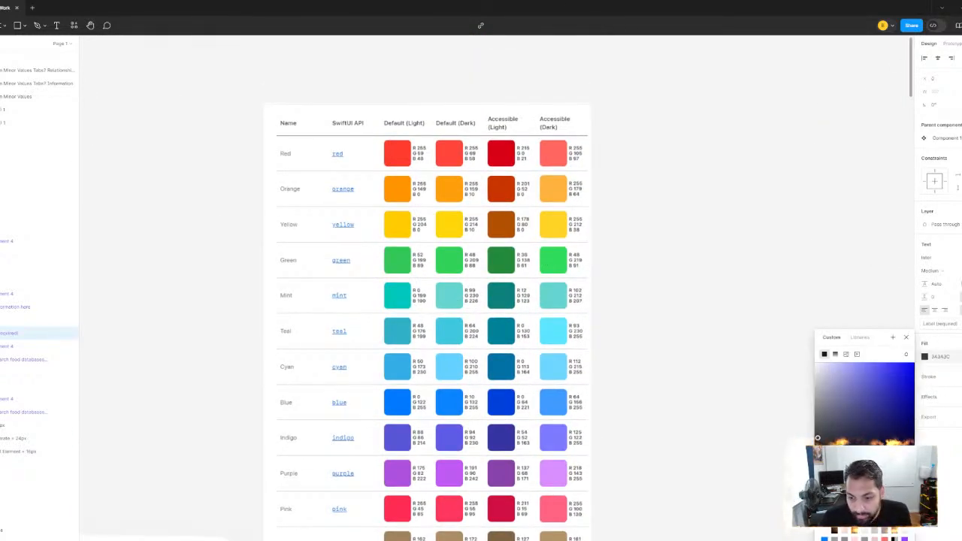
{"action": "key", "text": "i"}
{"action": "left_click", "coordinate": [407, 155]}
{"action": "scroll", "coordinate": [752, 250], "scroll_direction": "down", "scroll_amount": 5}
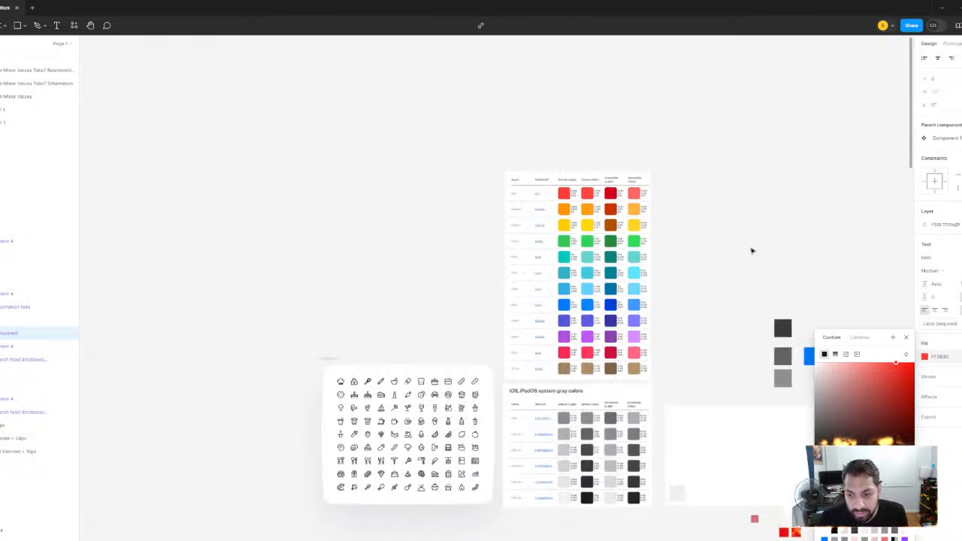
{"action": "left_click_drag", "start_coordinate": [751, 250], "coordinate": [368, 73]}
{"action": "scroll", "coordinate": [376, 292], "scroll_direction": "up", "scroll_amount": 5}
{"action": "left_click_drag", "start_coordinate": [366, 293], "coordinate": [482, 264]}
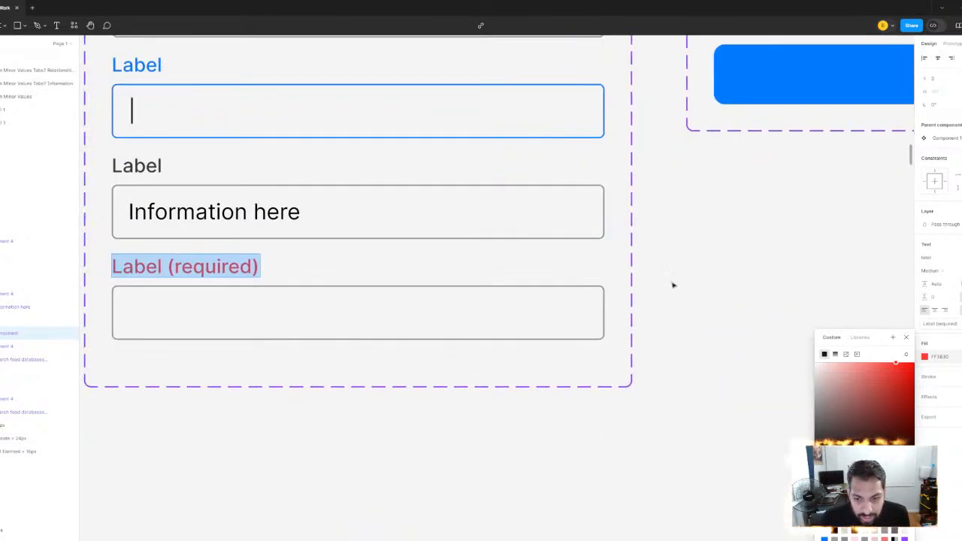
Set the stroke of the required variant's input box to the Default (Light) red sampled from the color chart
{"action": "left_click", "coordinate": [606, 299]}
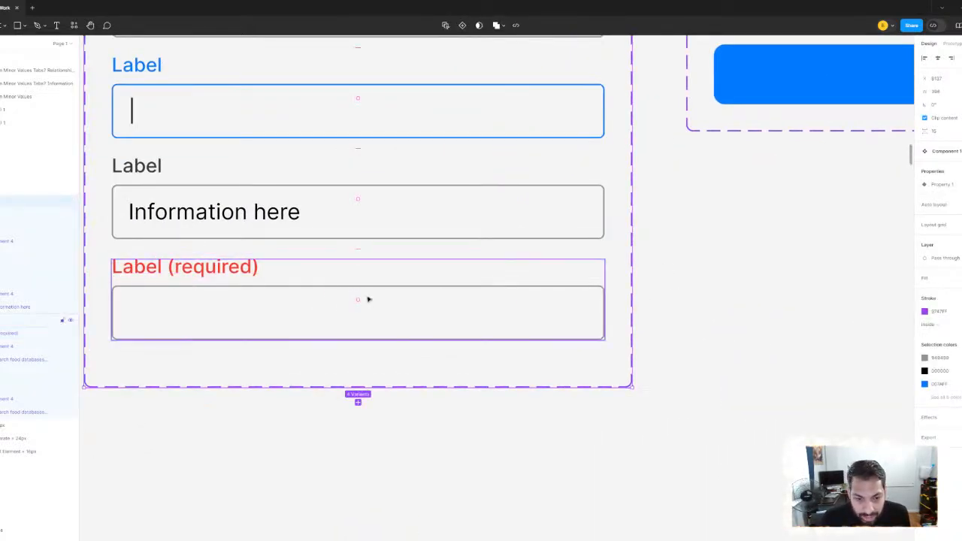
{"action": "left_click", "coordinate": [326, 287]}
{"action": "left_click", "coordinate": [327, 287]}
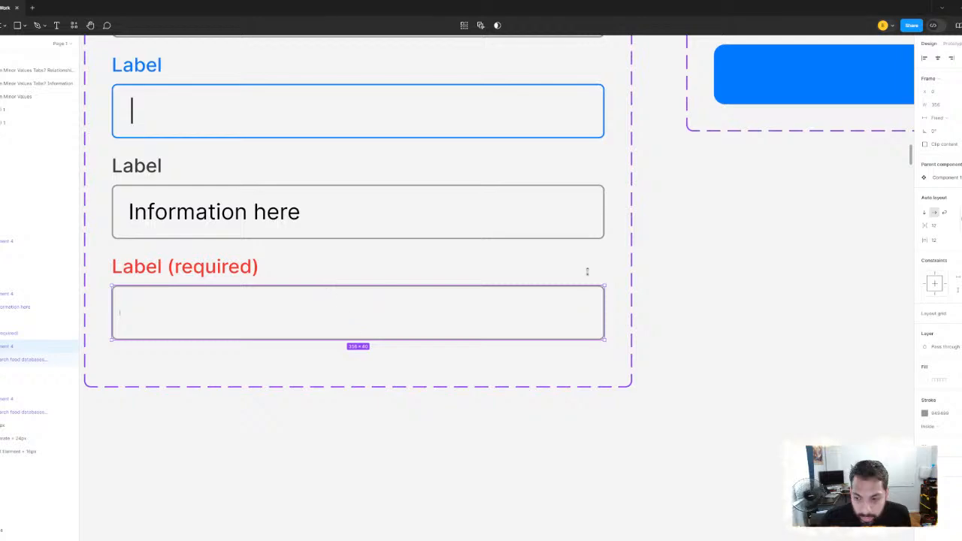
{"action": "scroll", "coordinate": [601, 272], "scroll_direction": "down", "scroll_amount": 5}
{"action": "left_click_drag", "start_coordinate": [618, 275], "coordinate": [909, 457]}
{"action": "scroll", "coordinate": [436, 242], "scroll_direction": "down", "scroll_amount": 5}
{"action": "left_click_drag", "start_coordinate": [436, 240], "coordinate": [706, 451]}
{"action": "left_click_drag", "start_coordinate": [361, 272], "coordinate": [624, 393]}
{"action": "left_click_drag", "start_coordinate": [418, 124], "coordinate": [423, 338]}
{"action": "scroll", "coordinate": [409, 300], "scroll_direction": "up", "scroll_amount": 2}
{"action": "scroll", "coordinate": [380, 206], "scroll_direction": "up", "scroll_amount": 3}
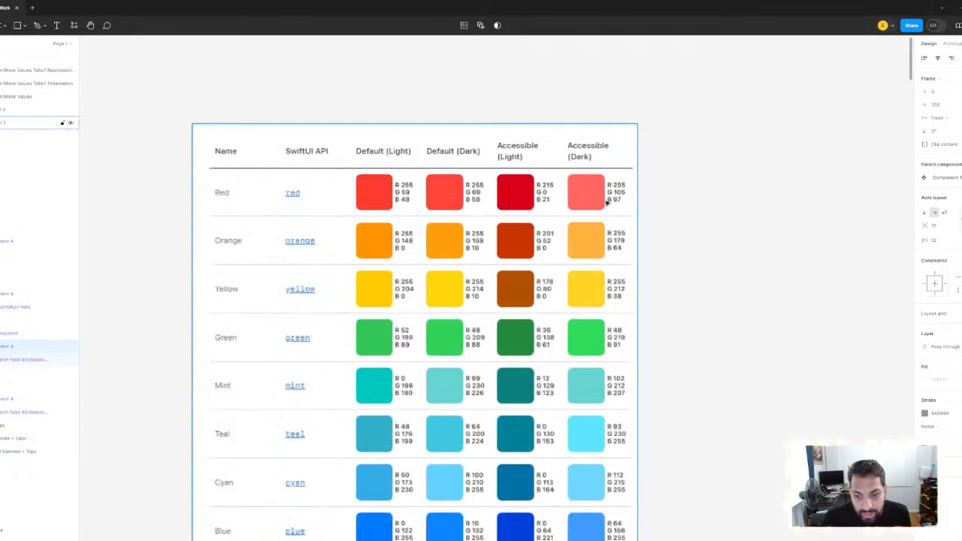
{"action": "left_click", "coordinate": [925, 413]}
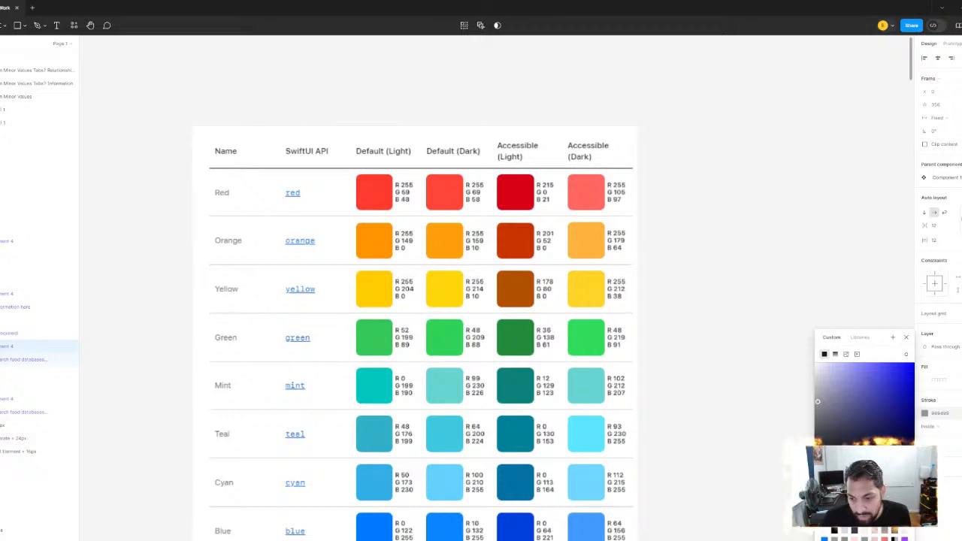
{"action": "left_click", "coordinate": [823, 475]}
{"action": "left_click", "coordinate": [383, 187]}
{"action": "left_click", "coordinate": [771, 187]}
Review the red required-field variant alongside the other input field states in the component set
{"action": "scroll", "coordinate": [738, 218], "scroll_direction": "down", "scroll_amount": 5}
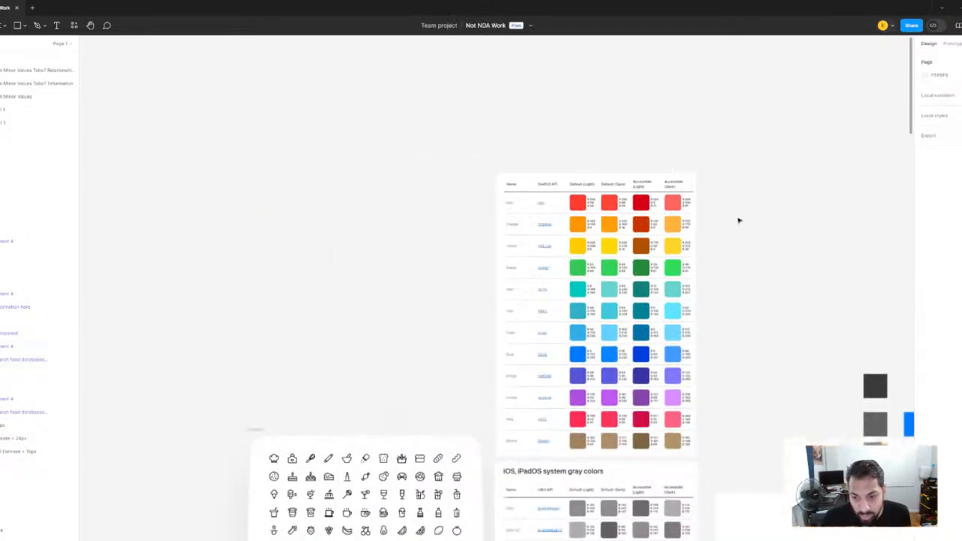
{"action": "scroll", "coordinate": [739, 220], "scroll_direction": "down", "scroll_amount": 3}
{"action": "left_click_drag", "start_coordinate": [739, 220], "coordinate": [287, 116]}
{"action": "scroll", "coordinate": [526, 378], "scroll_direction": "up", "scroll_amount": 8}
{"action": "scroll", "coordinate": [487, 372], "scroll_direction": "down", "scroll_amount": 3}
{"action": "left_click_drag", "start_coordinate": [487, 369], "coordinate": [534, 368]}
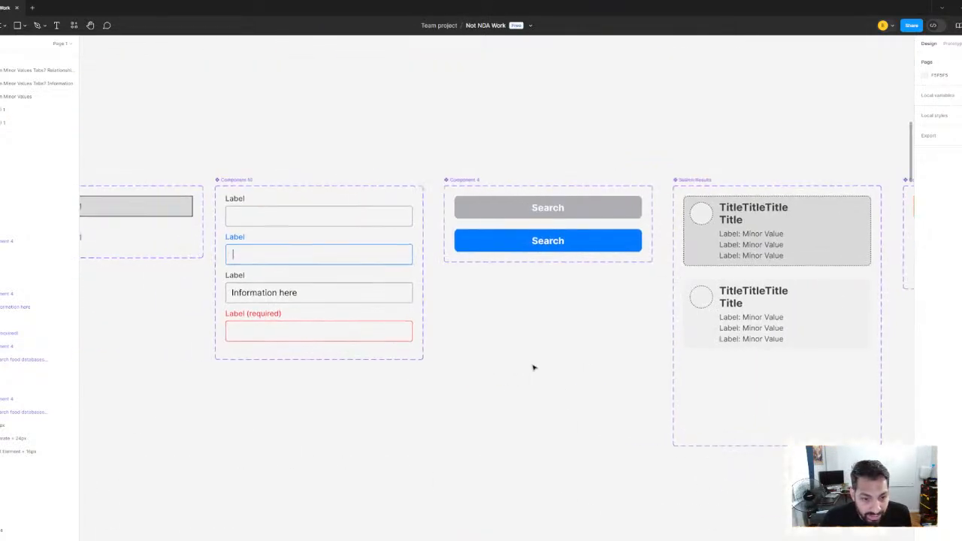
{"action": "scroll", "coordinate": [524, 363], "scroll_direction": "down", "scroll_amount": 3}
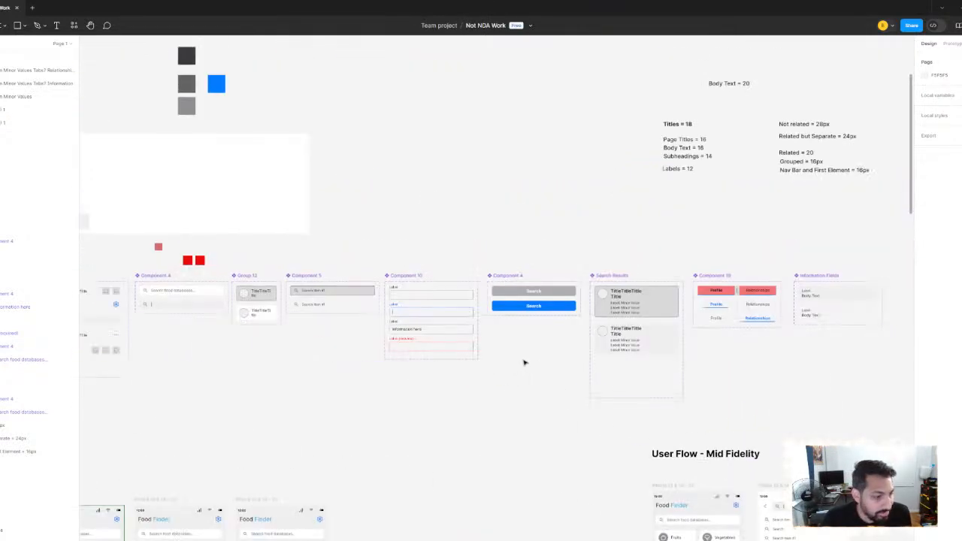
{"action": "left_click", "coordinate": [419, 347]}
{"action": "scroll", "coordinate": [500, 372], "scroll_direction": "up", "scroll_amount": 4}
{"action": "scroll", "coordinate": [501, 373], "scroll_direction": "up", "scroll_amount": 1}
{"action": "left_click_drag", "start_coordinate": [501, 373], "coordinate": [606, 386]}
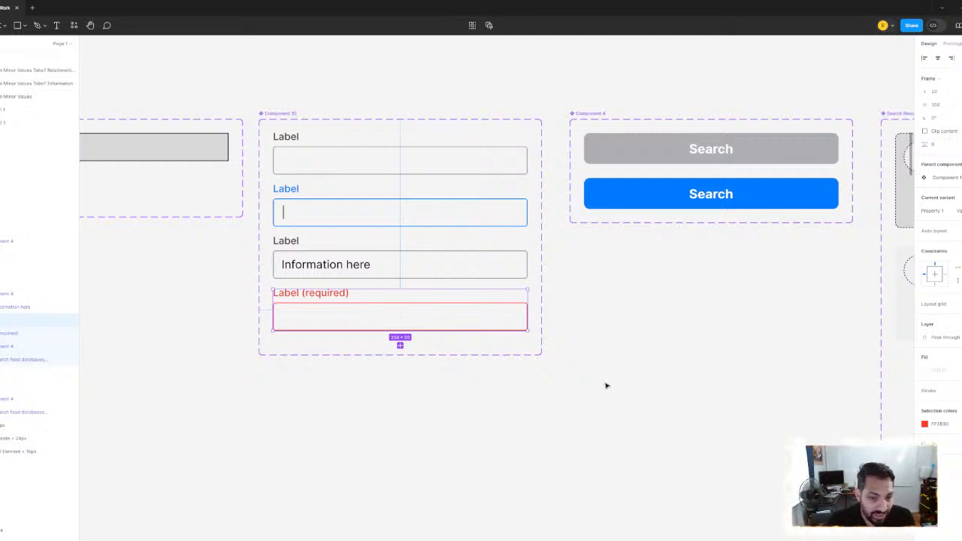
{"action": "left_click", "coordinate": [632, 376]}
{"action": "scroll", "coordinate": [541, 335], "scroll_direction": "down", "scroll_amount": 1}
{"action": "scroll", "coordinate": [541, 334], "scroll_direction": "left", "scroll_amount": 1}
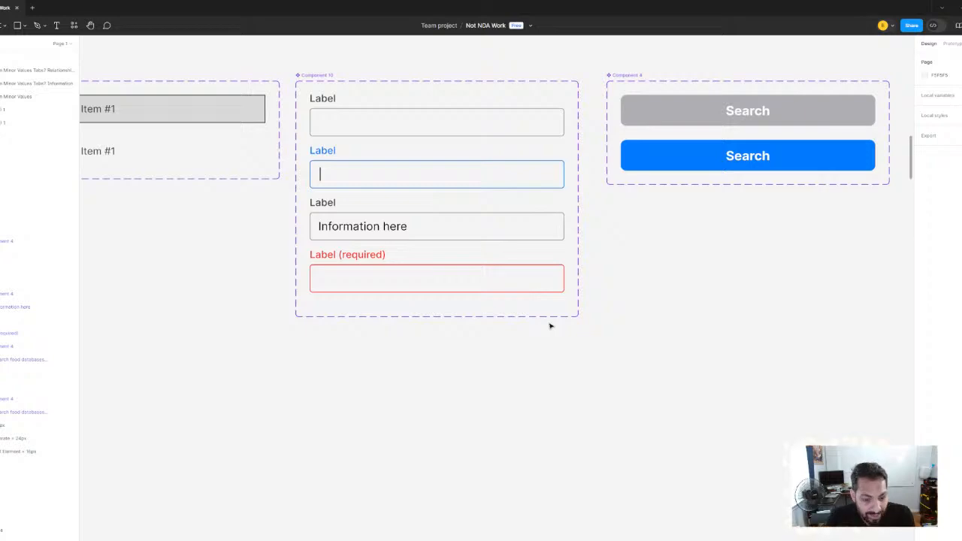
Examine the three Long Form Search prototypes under User/Prototype Testing, focusing on the two-star collapsible-section version
{"action": "scroll", "coordinate": [550, 301], "scroll_direction": "down", "scroll_amount": 5}
{"action": "left_click_drag", "start_coordinate": [680, 386], "coordinate": [312, 287]}
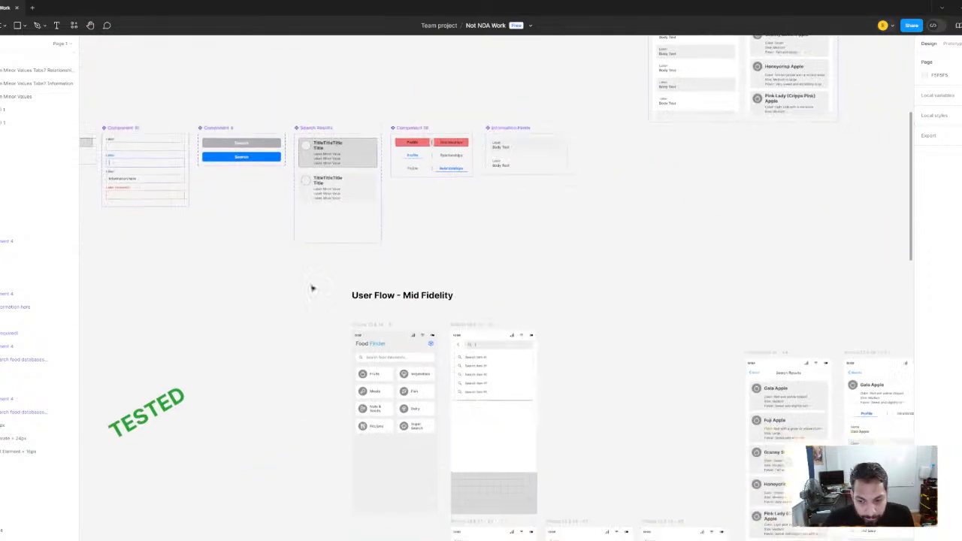
{"action": "left_click_drag", "start_coordinate": [728, 460], "coordinate": [233, 276]}
{"action": "scroll", "coordinate": [535, 302], "scroll_direction": "down", "scroll_amount": 5}
{"action": "left_click_drag", "start_coordinate": [537, 305], "coordinate": [232, 294]}
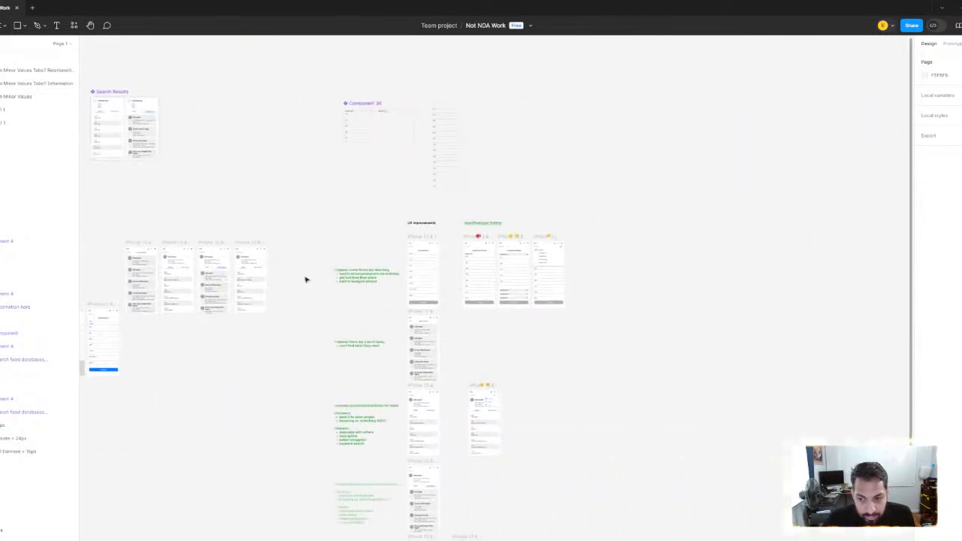
{"action": "scroll", "coordinate": [521, 275], "scroll_direction": "up", "scroll_amount": 3}
{"action": "scroll", "coordinate": [521, 275], "scroll_direction": "up", "scroll_amount": 5}
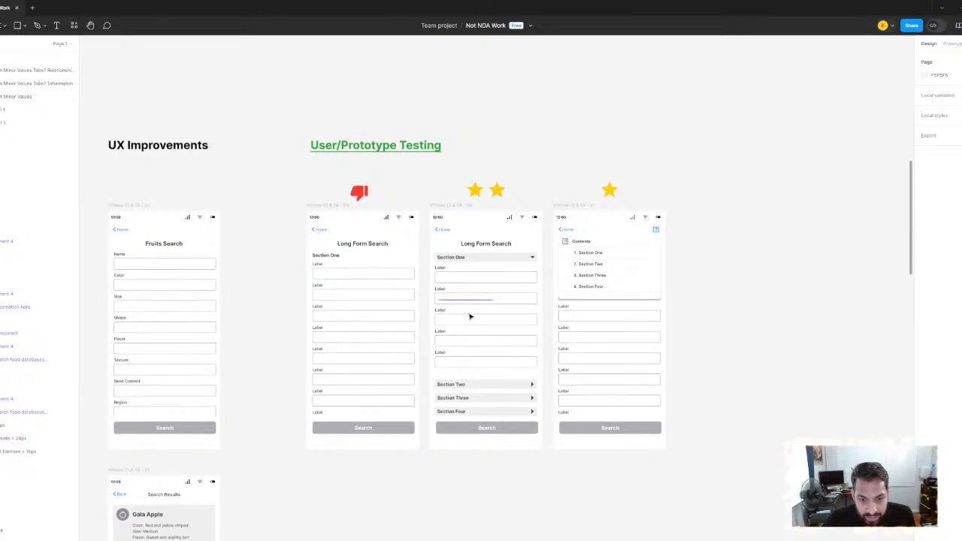
{"action": "scroll", "coordinate": [463, 306], "scroll_direction": "up", "scroll_amount": 2}
{"action": "scroll", "coordinate": [412, 303], "scroll_direction": "right", "scroll_amount": 1}
{"action": "scroll", "coordinate": [403, 305], "scroll_direction": "up", "scroll_amount": 2}
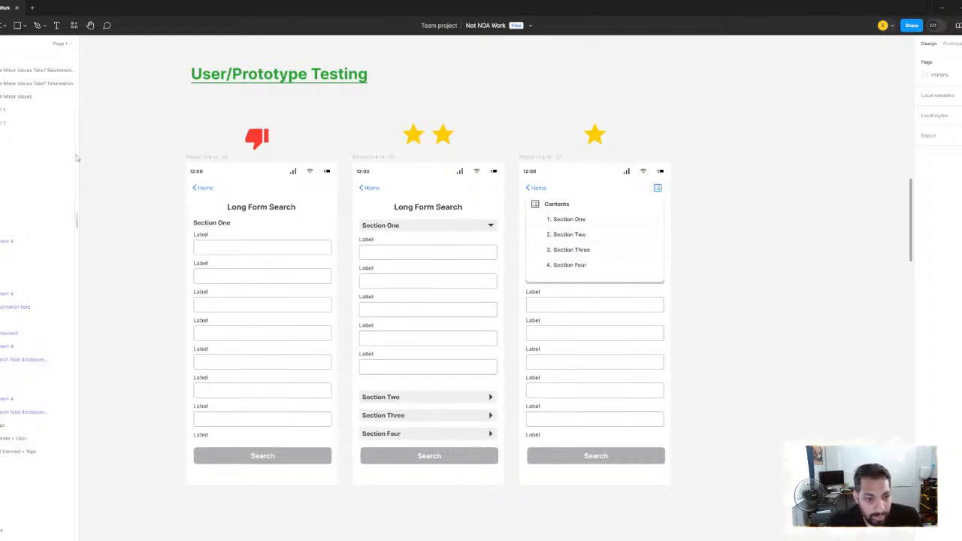
{"action": "left_click", "coordinate": [382, 157]}
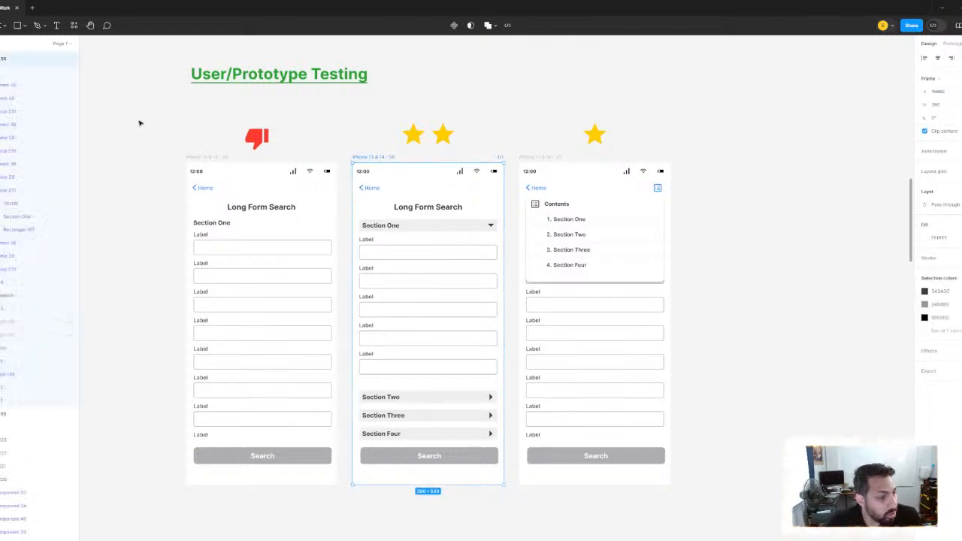
{"action": "left_click", "coordinate": [139, 123]}
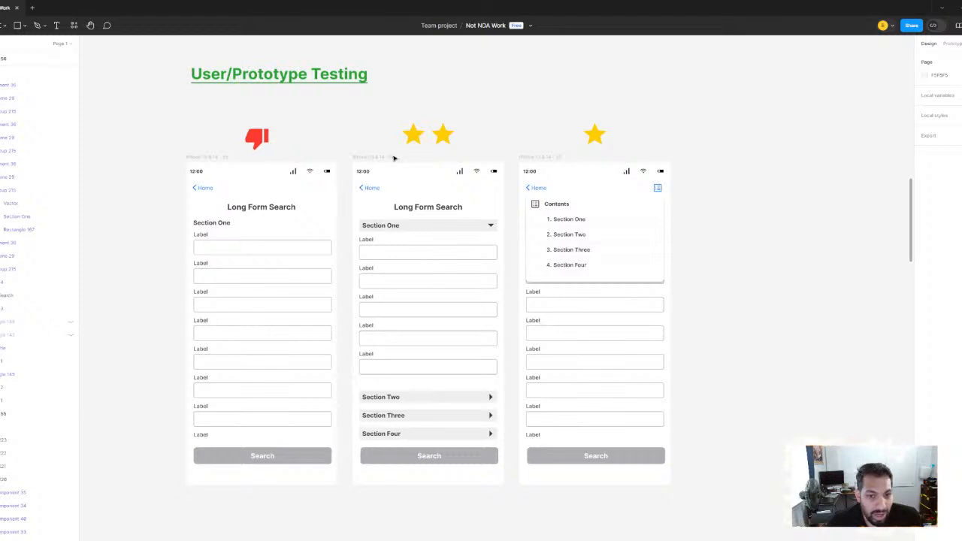
Compare the three Long Form Search prototype frames under User/Prototype Testing one by one
{"action": "left_click", "coordinate": [420, 314]}
{"action": "left_click", "coordinate": [139, 143]}
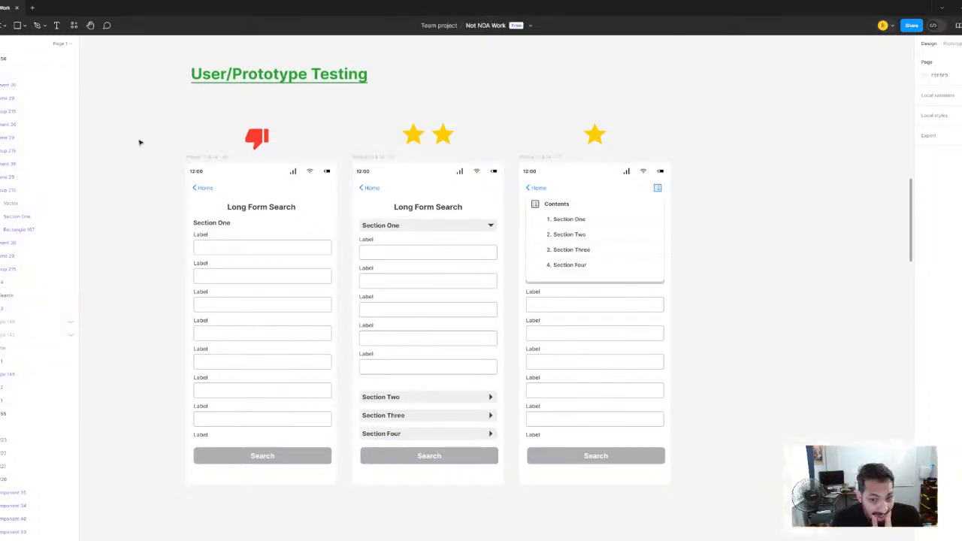
{"action": "left_click", "coordinate": [368, 155]}
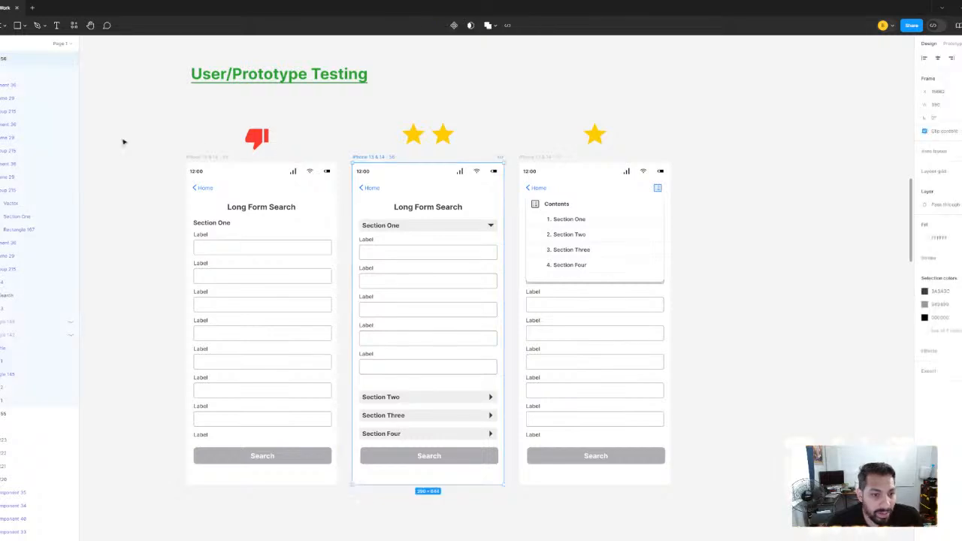
{"action": "left_click", "coordinate": [150, 143]}
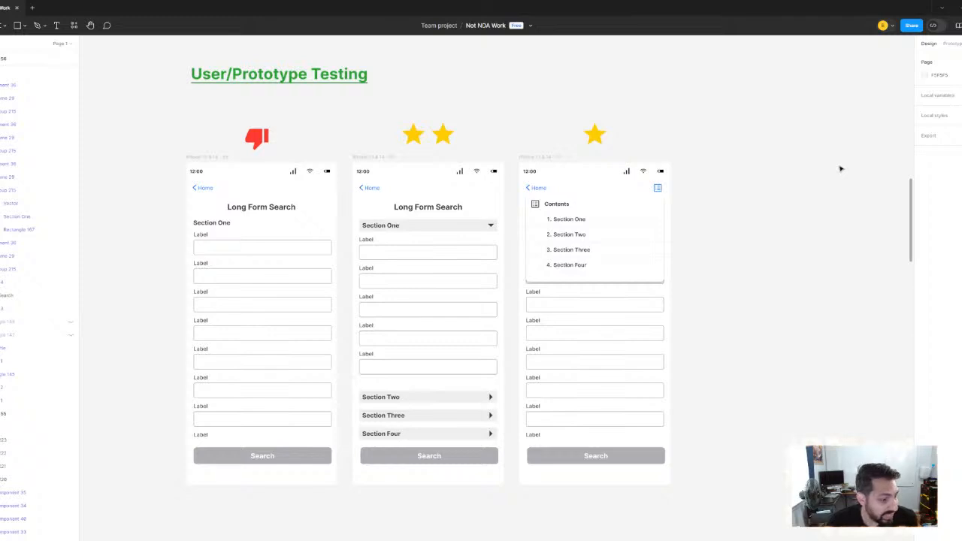
{"action": "left_click", "coordinate": [216, 157]}
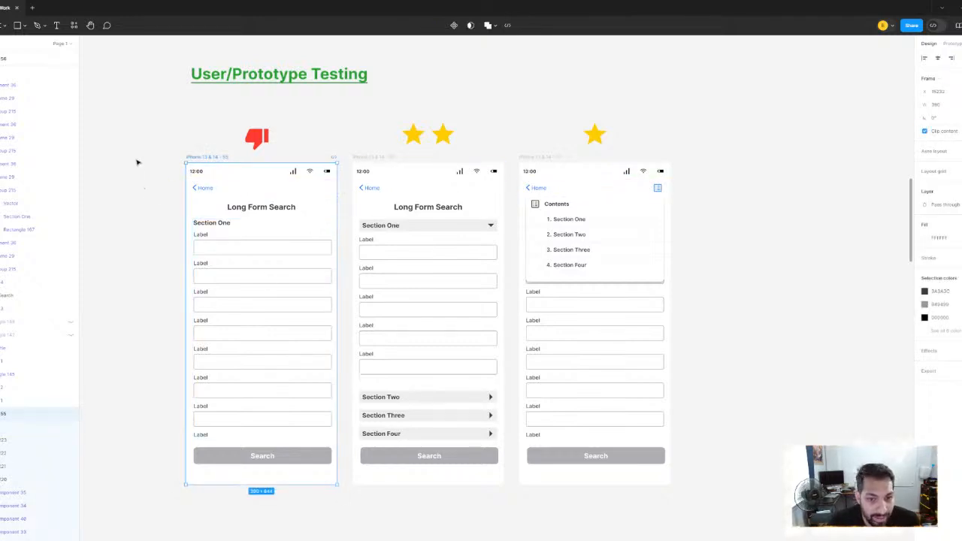
{"action": "left_click", "coordinate": [382, 156]}
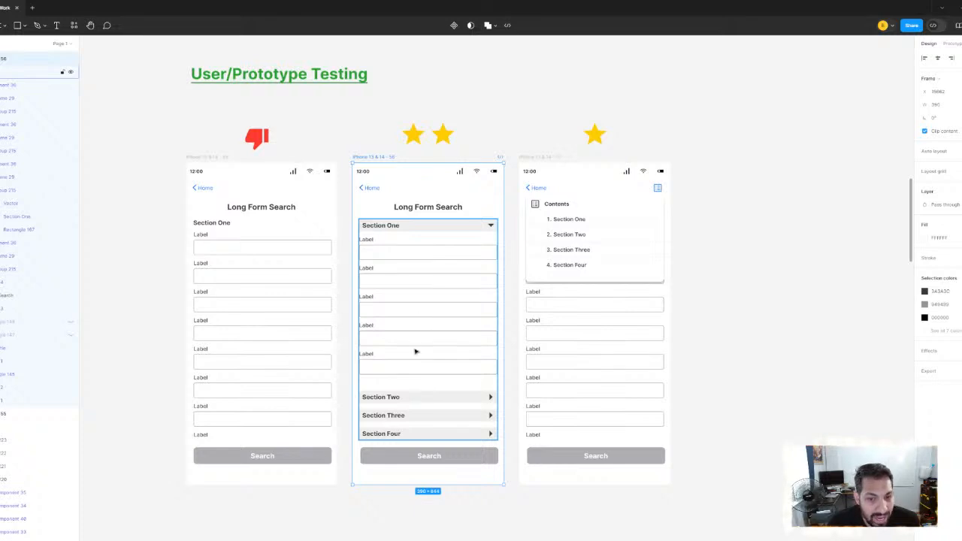
{"action": "left_click", "coordinate": [547, 157]}
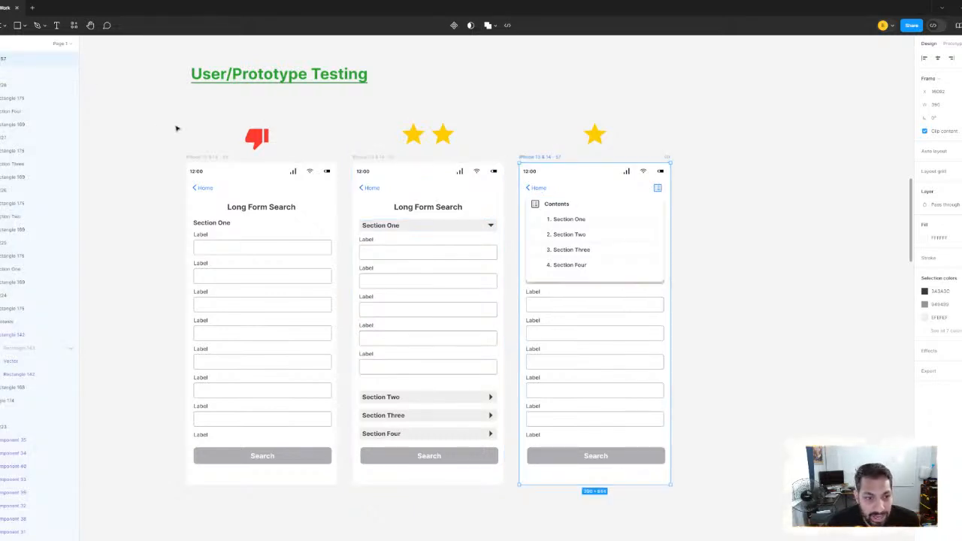
{"action": "left_click", "coordinate": [147, 132]}
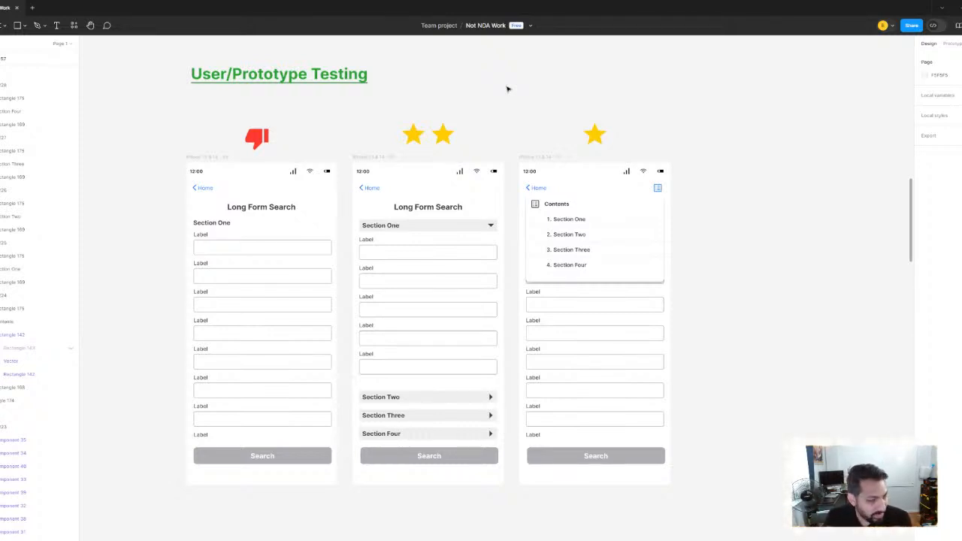
Review the thumbs-down Long Form Search prototype in relation to the Fruits Search screen under UX Improvements
{"action": "scroll", "coordinate": [601, 182], "scroll_direction": "down", "scroll_amount": 3}
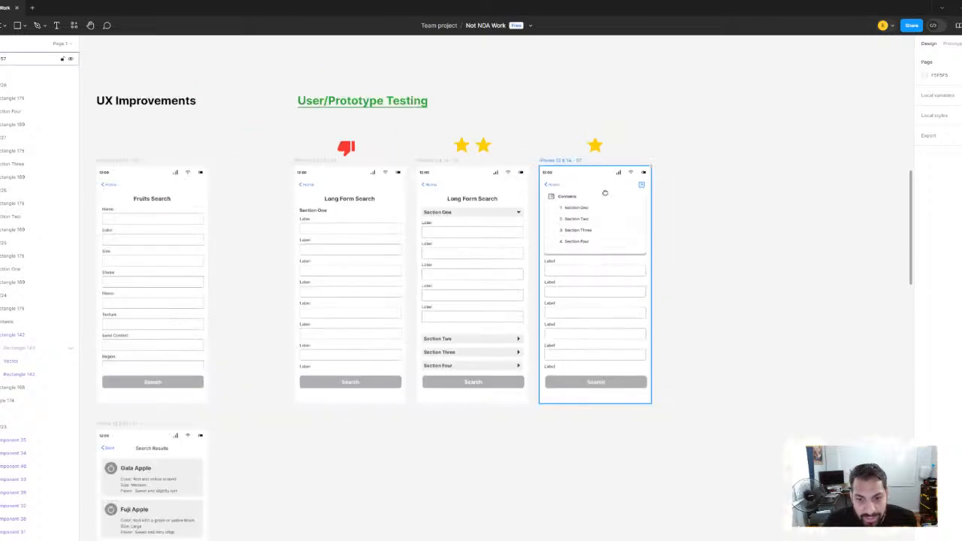
{"action": "scroll", "coordinate": [578, 234], "scroll_direction": "up", "scroll_amount": 2}
{"action": "scroll", "coordinate": [568, 238], "scroll_direction": "right", "scroll_amount": 3}
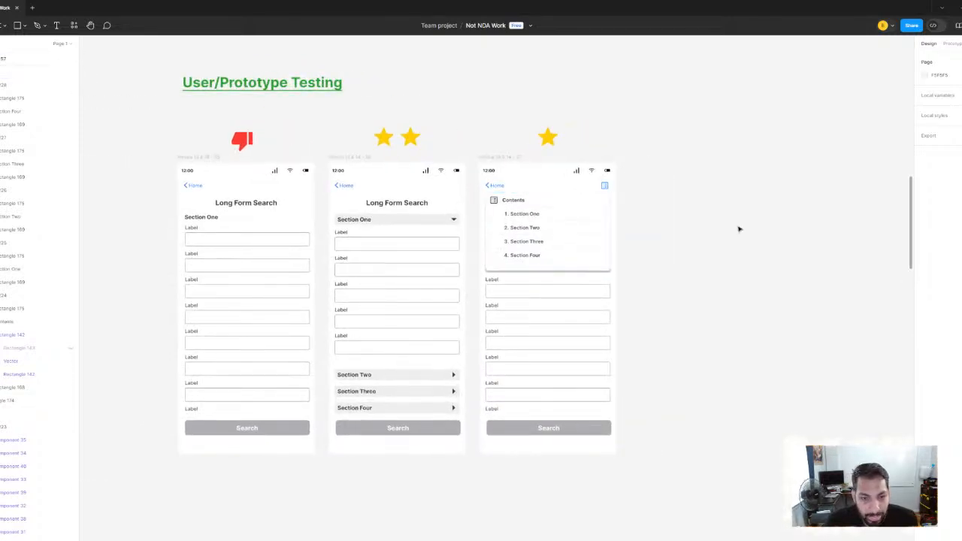
{"action": "scroll", "coordinate": [714, 220], "scroll_direction": "right", "scroll_amount": 2}
{"action": "scroll", "coordinate": [714, 219], "scroll_direction": "right", "scroll_amount": 1}
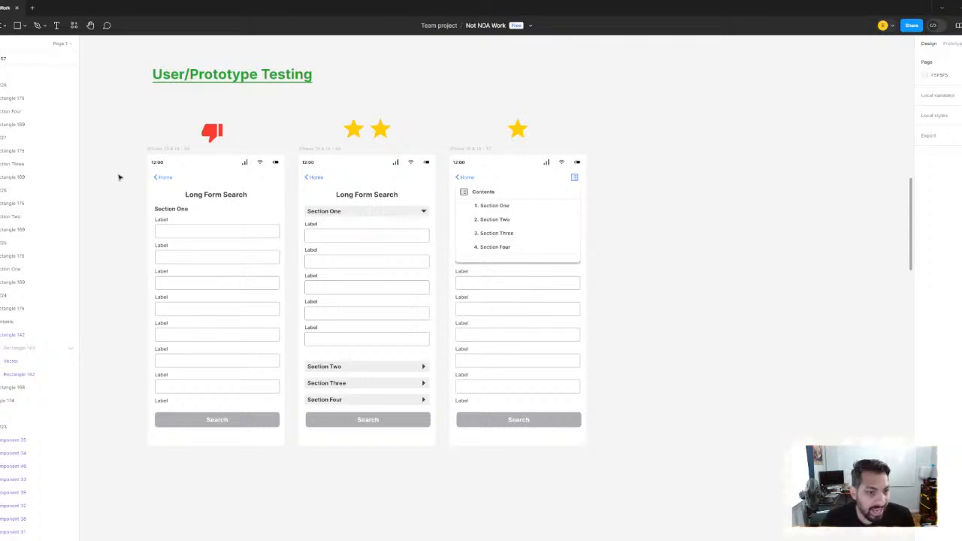
{"action": "left_click", "coordinate": [156, 151]}
{"action": "scroll", "coordinate": [301, 237], "scroll_direction": "left", "scroll_amount": 4}
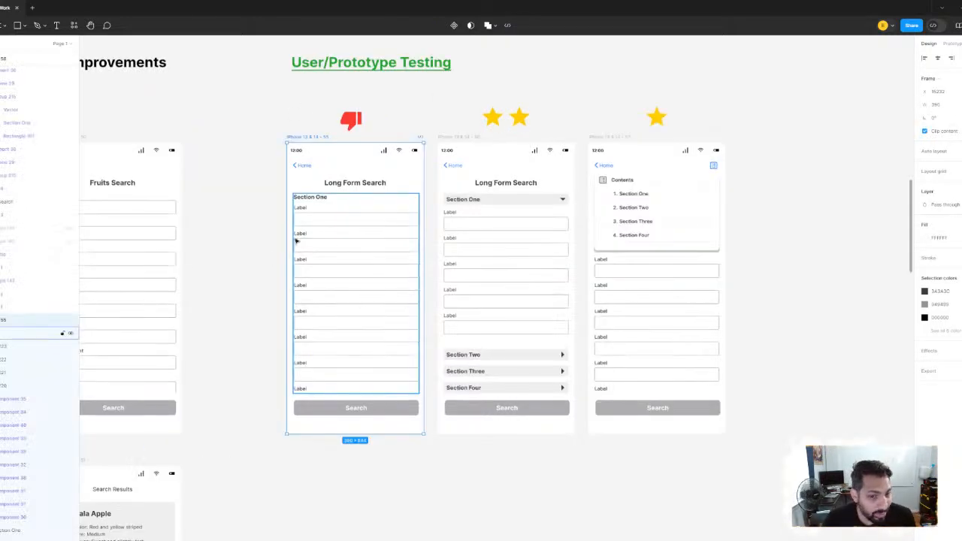
{"action": "scroll", "coordinate": [256, 225], "scroll_direction": "right", "scroll_amount": 2}
{"action": "left_click", "coordinate": [224, 215]}
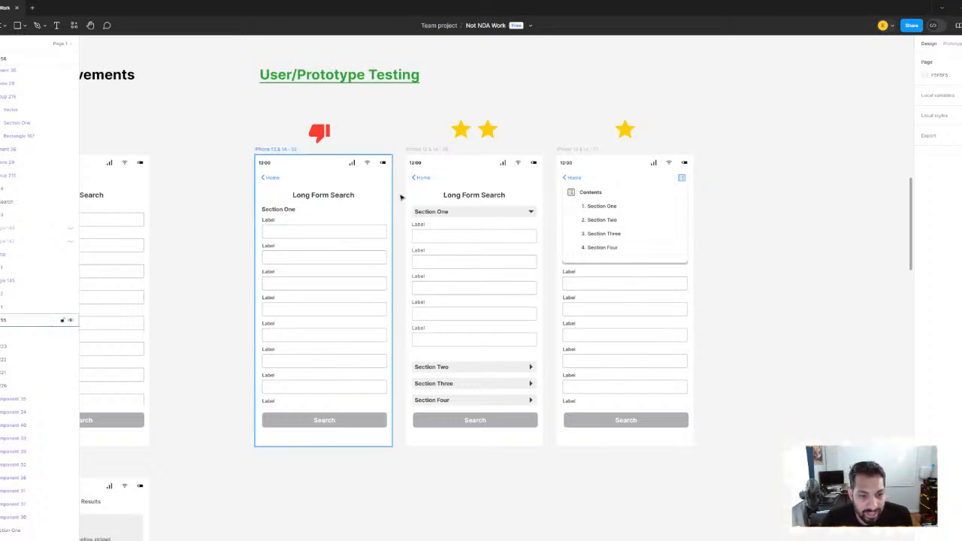
Switch the Name field on the second Super Search screen to the red required-field variant, Variant4
{"action": "scroll", "coordinate": [421, 306], "scroll_direction": "down", "scroll_amount": 3}
{"action": "scroll", "coordinate": [443, 302], "scroll_direction": "down", "scroll_amount": 2}
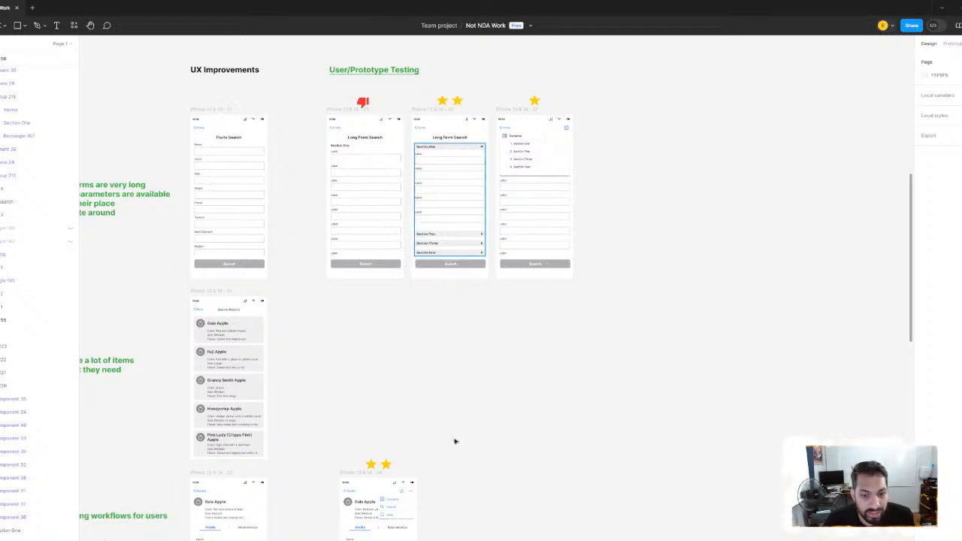
{"action": "scroll", "coordinate": [453, 440], "scroll_direction": "down", "scroll_amount": 10}
{"action": "scroll", "coordinate": [414, 281], "scroll_direction": "up", "scroll_amount": 3}
{"action": "scroll", "coordinate": [361, 198], "scroll_direction": "up", "scroll_amount": 5}
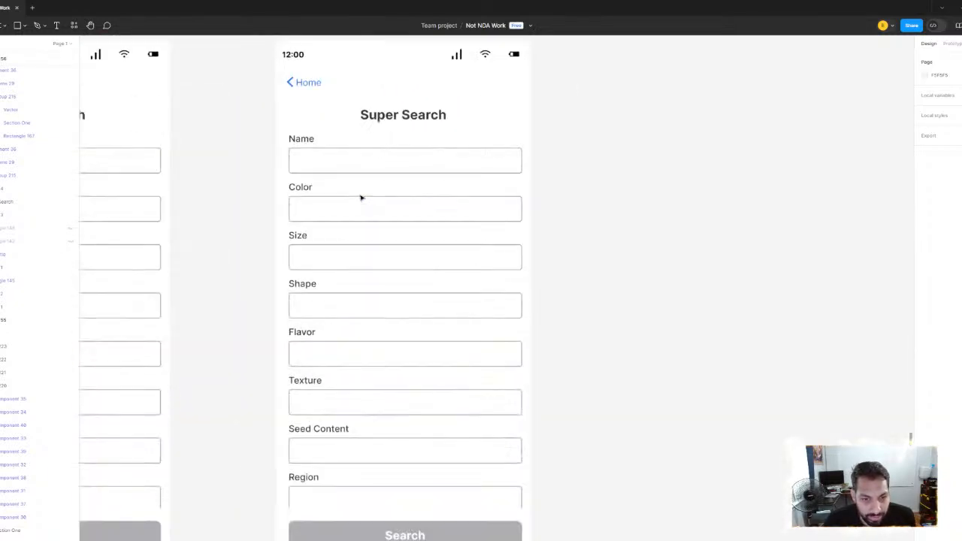
{"action": "scroll", "coordinate": [396, 256], "scroll_direction": "down", "scroll_amount": 3}
{"action": "scroll", "coordinate": [386, 249], "scroll_direction": "up", "scroll_amount": 4}
{"action": "left_click", "coordinate": [371, 221]}
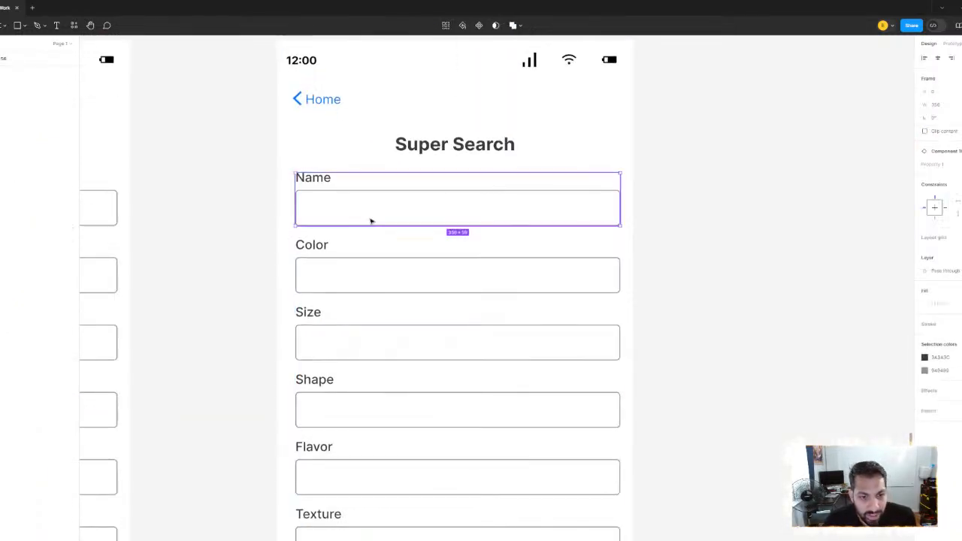
{"action": "left_click", "coordinate": [956, 165]}
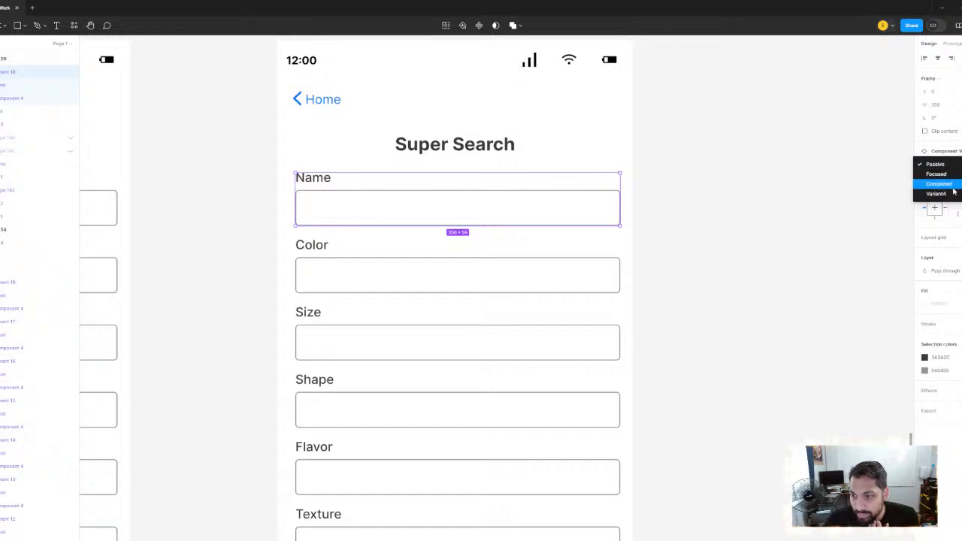
{"action": "left_click", "coordinate": [948, 195]}
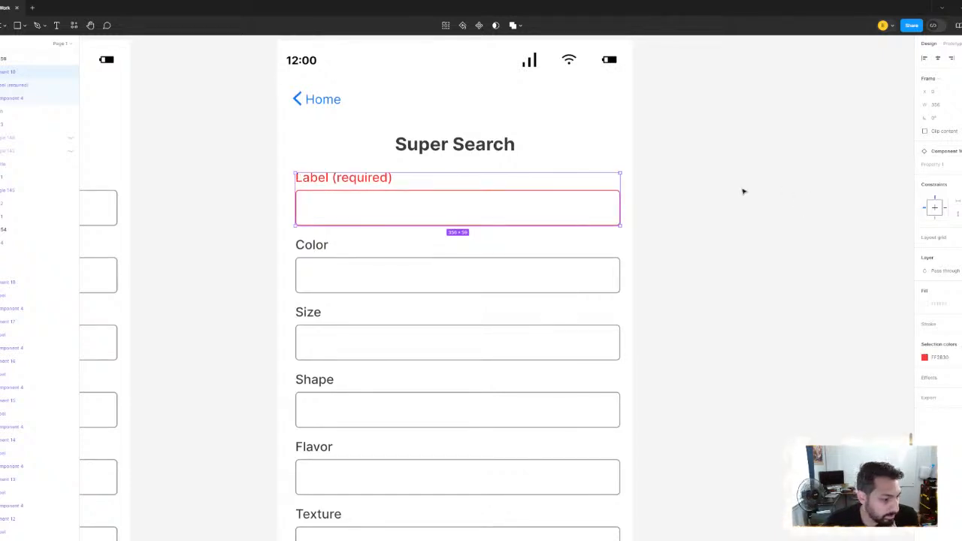
{"action": "left_click", "coordinate": [743, 191]}
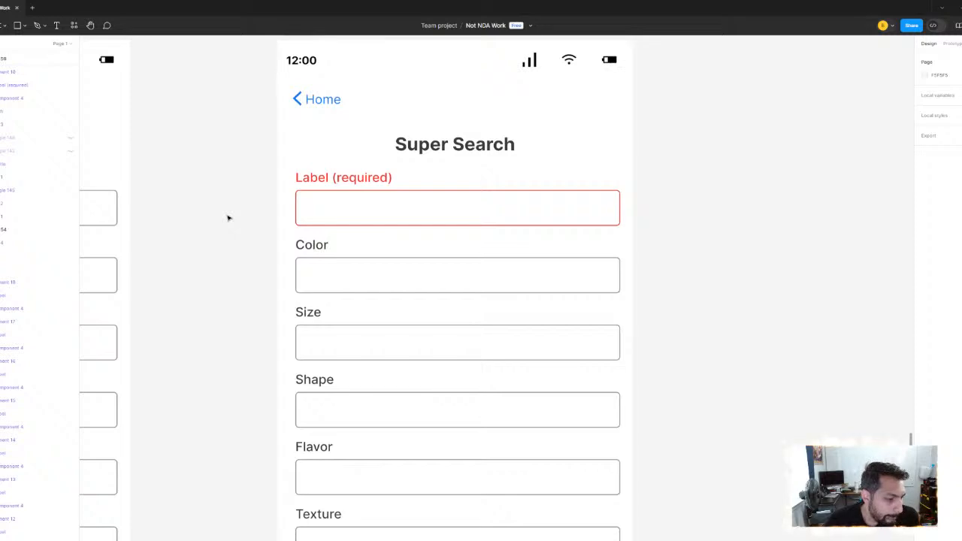
Compare the original Super Search screen with its red required-field copy, along with the neighbouring problem notes and apple relationship screen
{"action": "scroll", "coordinate": [213, 211], "scroll_direction": "down", "scroll_amount": 6}
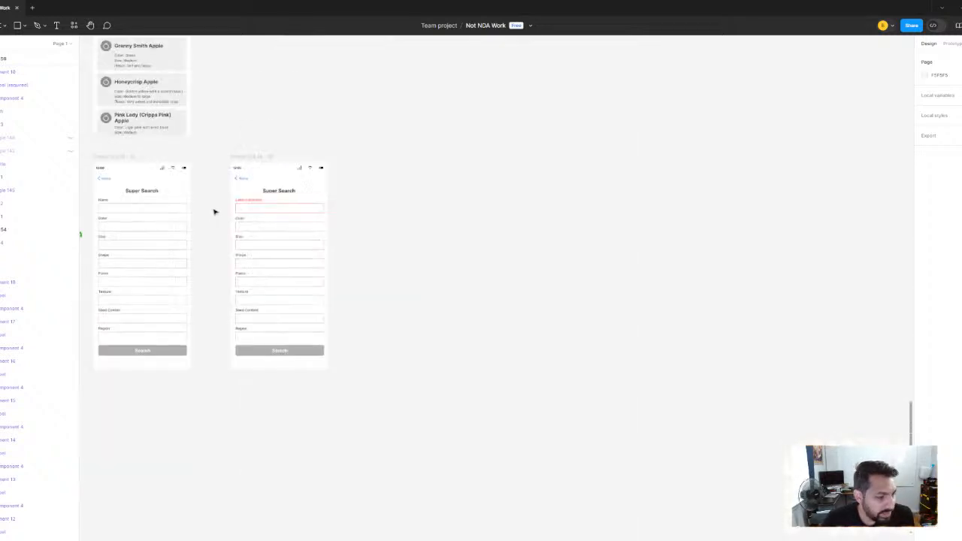
{"action": "scroll", "coordinate": [344, 249], "scroll_direction": "up", "scroll_amount": 10}
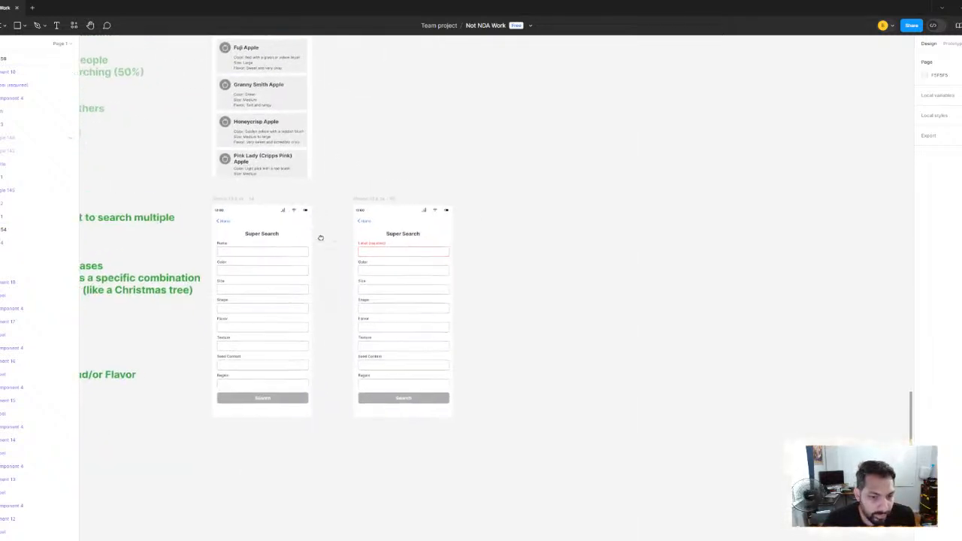
{"action": "scroll", "coordinate": [359, 168], "scroll_direction": "down", "scroll_amount": 4}
{"action": "scroll", "coordinate": [350, 282], "scroll_direction": "up", "scroll_amount": 8}
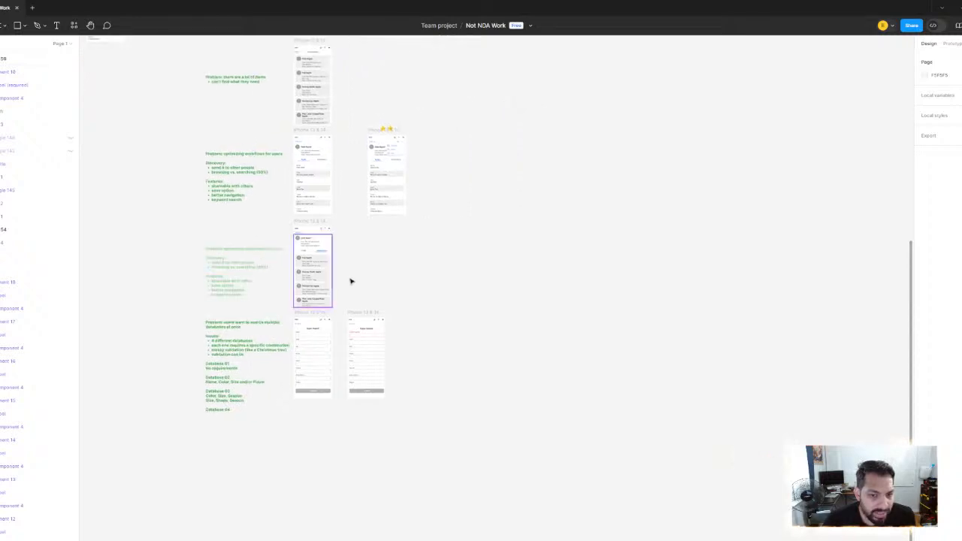
{"action": "scroll", "coordinate": [324, 263], "scroll_direction": "down", "scroll_amount": 3}
{"action": "scroll", "coordinate": [313, 175], "scroll_direction": "up", "scroll_amount": 3}
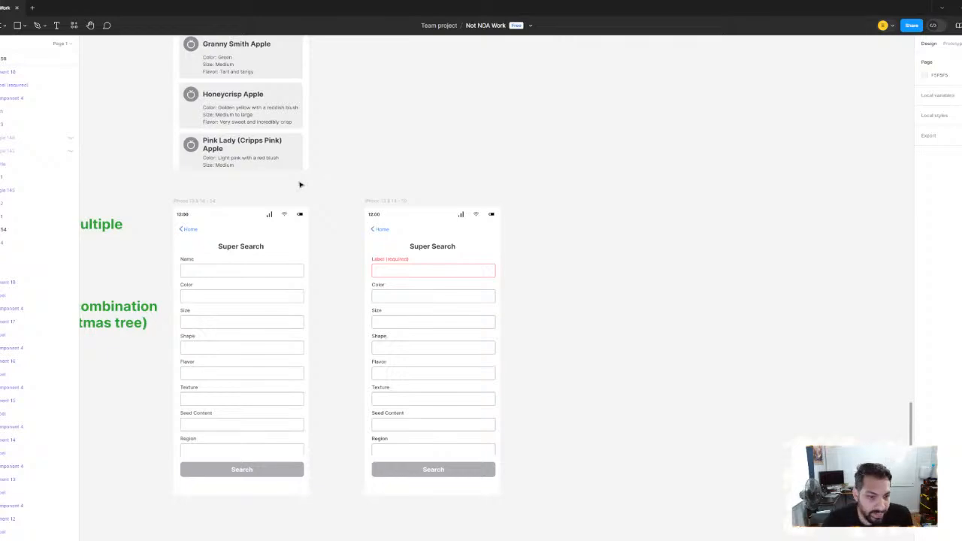
{"action": "scroll", "coordinate": [232, 271], "scroll_direction": "up", "scroll_amount": 5}
{"action": "scroll", "coordinate": [335, 399], "scroll_direction": "up", "scroll_amount": 3}
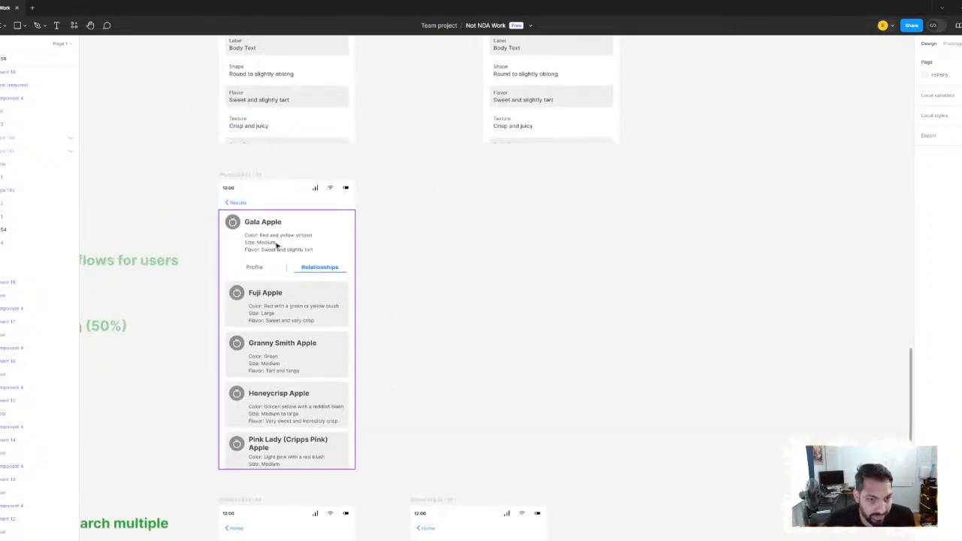
{"action": "scroll", "coordinate": [335, 300], "scroll_direction": "down", "scroll_amount": 8}
{"action": "scroll", "coordinate": [335, 211], "scroll_direction": "up", "scroll_amount": 3}
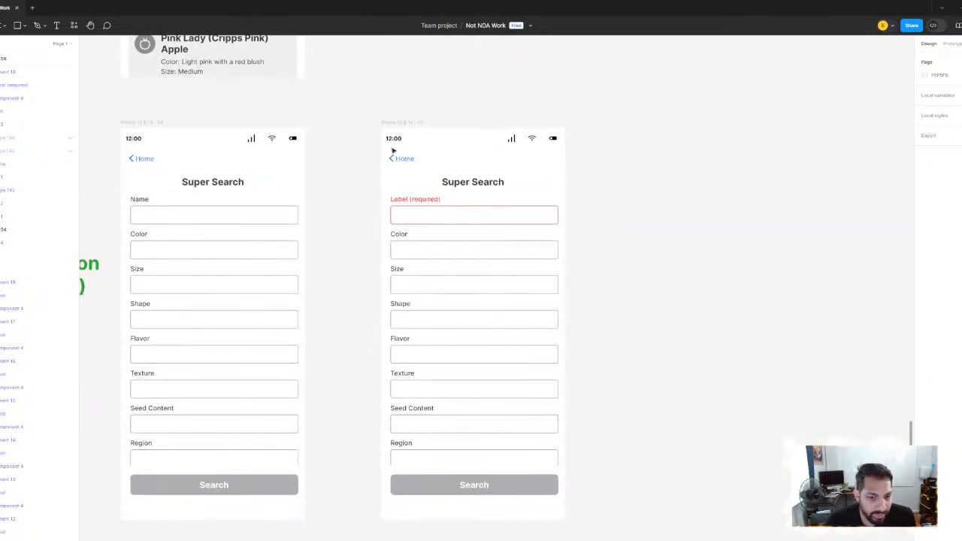
{"action": "scroll", "coordinate": [366, 200], "scroll_direction": "down", "scroll_amount": 2}
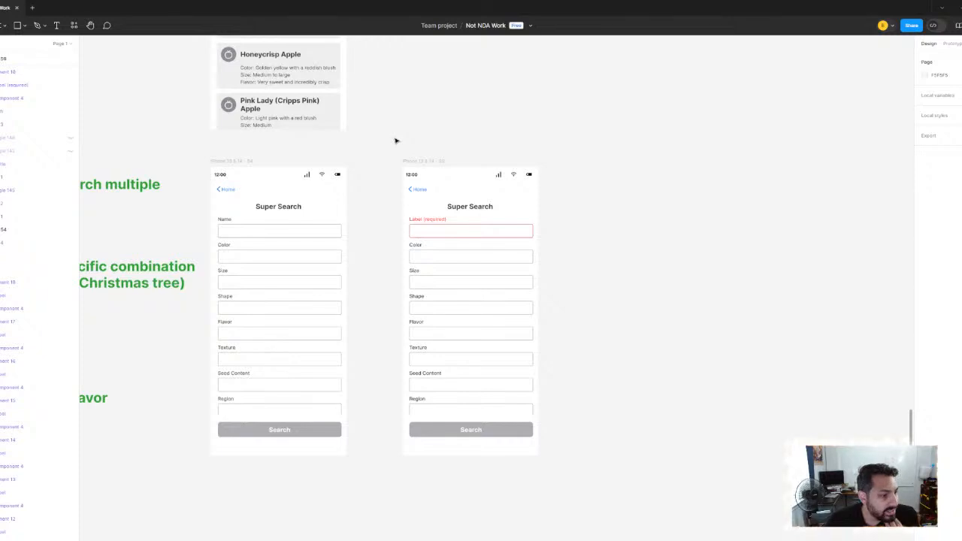
{"action": "scroll", "coordinate": [387, 182], "scroll_direction": "down", "scroll_amount": 3}
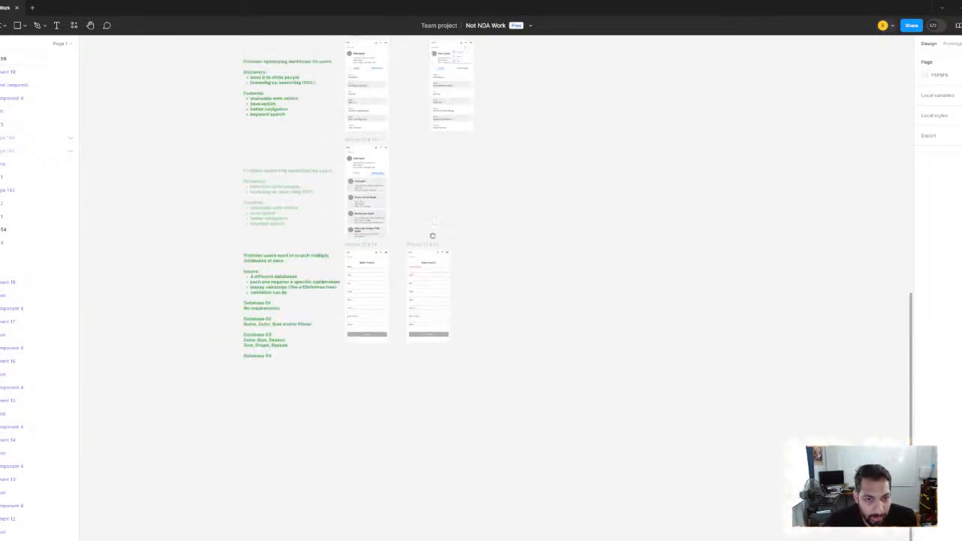
Review the Fruits Search screen against the tested Long Form Search prototypes for layout patterns to reuse
{"action": "scroll", "coordinate": [432, 235], "scroll_direction": "up", "scroll_amount": 5}
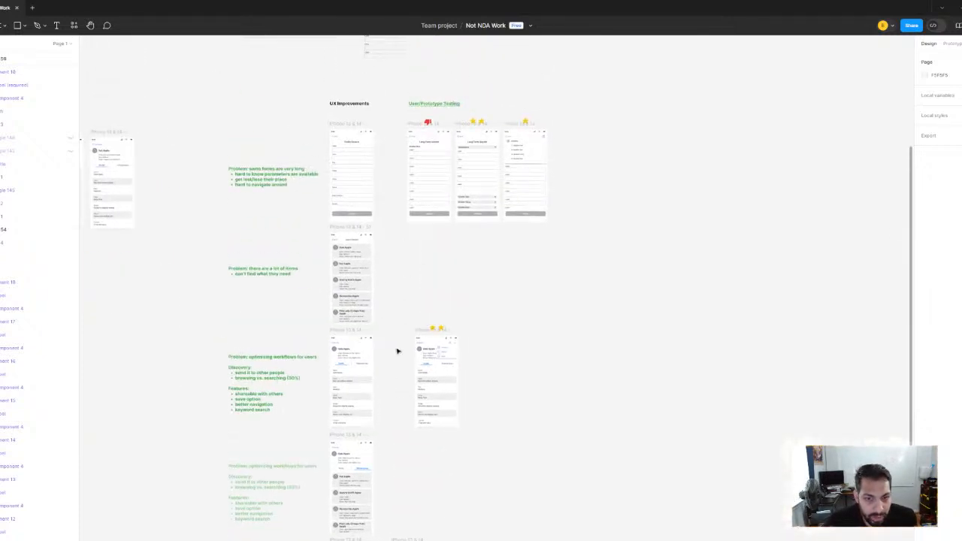
{"action": "scroll", "coordinate": [446, 152], "scroll_direction": "up", "scroll_amount": 5}
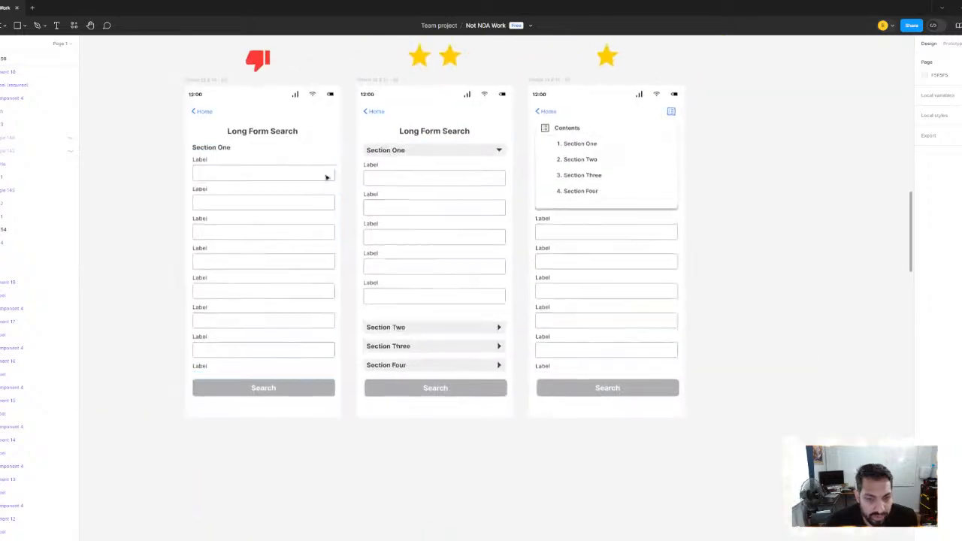
{"action": "scroll", "coordinate": [338, 181], "scroll_direction": "left", "scroll_amount": 5}
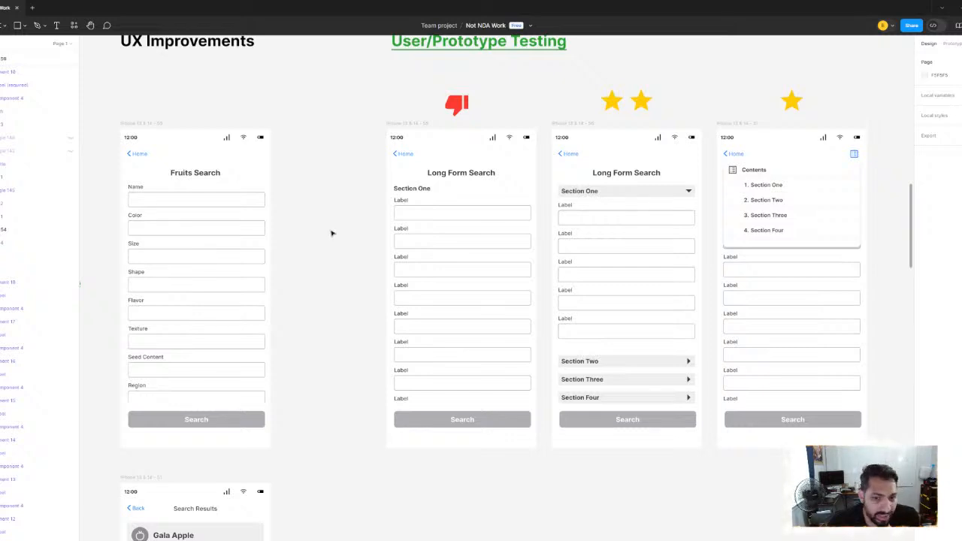
{"action": "left_click_drag", "start_coordinate": [338, 231], "coordinate": [324, 230]}
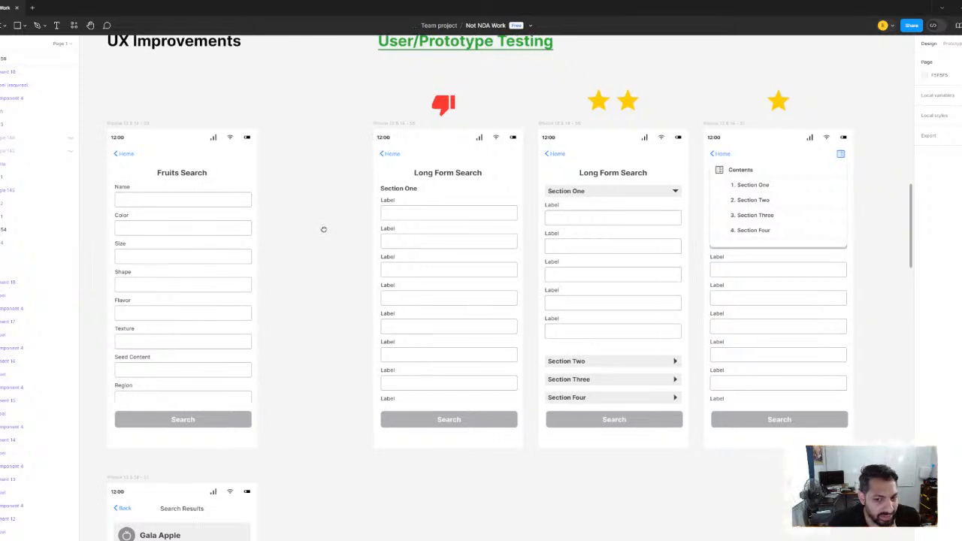
{"action": "left_click_drag", "start_coordinate": [436, 237], "coordinate": [226, 205]}
{"action": "left_click_drag", "start_coordinate": [402, 214], "coordinate": [423, 239]}
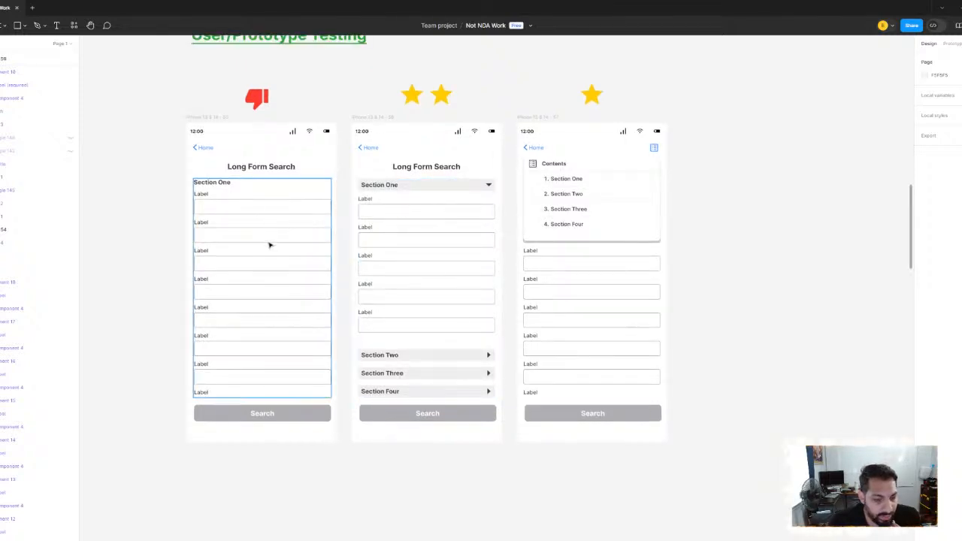
{"action": "scroll", "coordinate": [242, 210], "scroll_direction": "left", "scroll_amount": 2}
{"action": "scroll", "coordinate": [205, 200], "scroll_direction": "left", "scroll_amount": 2}
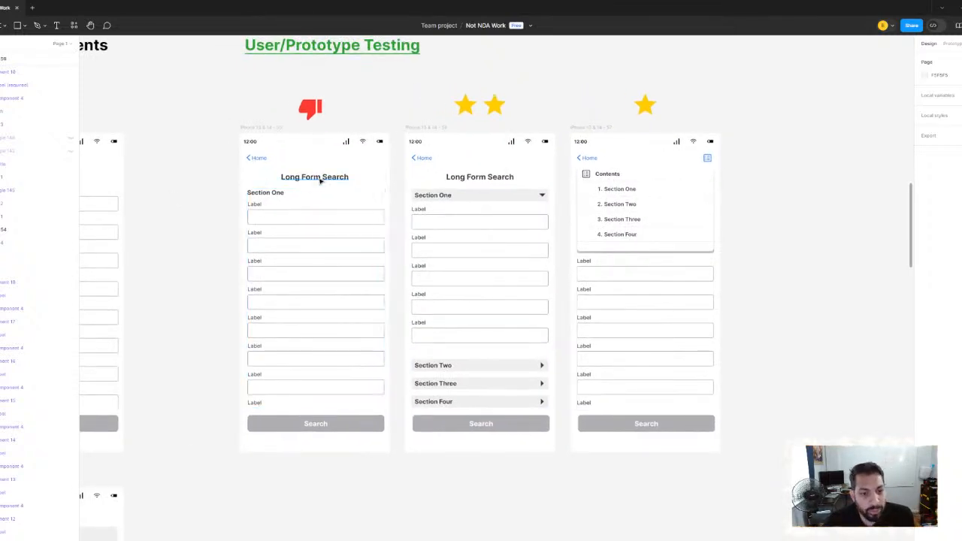
Inspect the title, Search button and Section One field group of the thumbs-down Long Form Search prototype
{"action": "scroll", "coordinate": [323, 180], "scroll_direction": "up", "scroll_amount": 3}
{"action": "left_click", "coordinate": [248, 150]}
{"action": "left_click", "coordinate": [325, 184]}
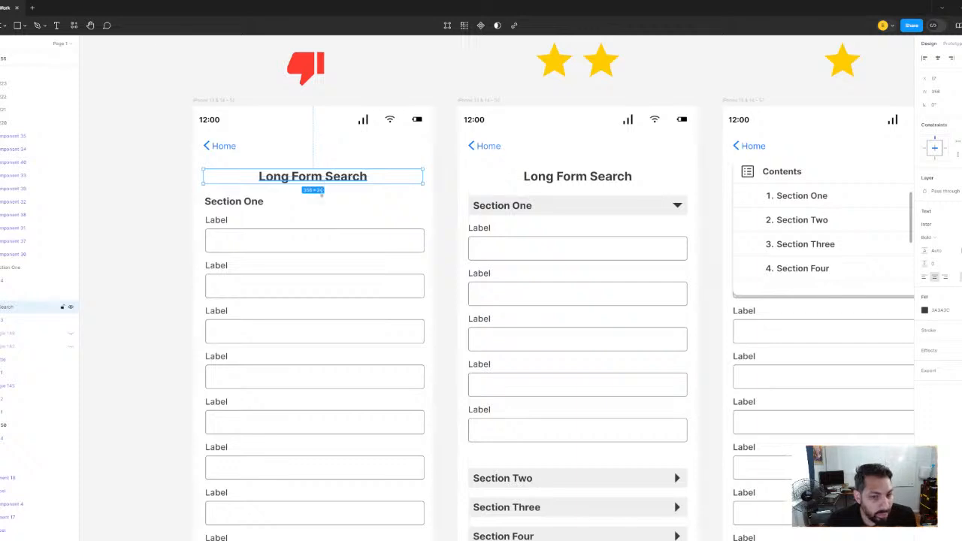
{"action": "scroll", "coordinate": [329, 226], "scroll_direction": "down", "scroll_amount": 3}
{"action": "left_click", "coordinate": [325, 409]}
{"action": "scroll", "coordinate": [266, 150], "scroll_direction": "up", "scroll_amount": 2}
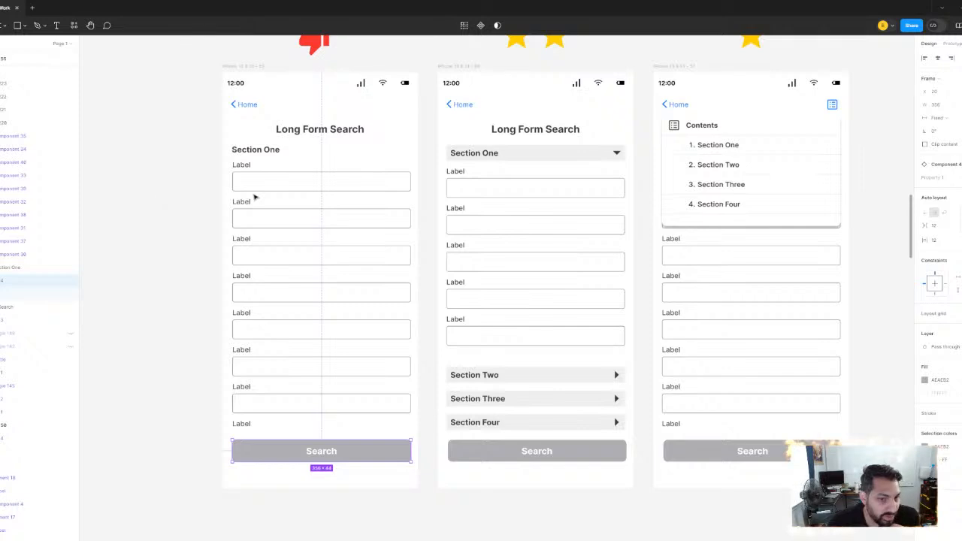
{"action": "left_click", "coordinate": [305, 193]}
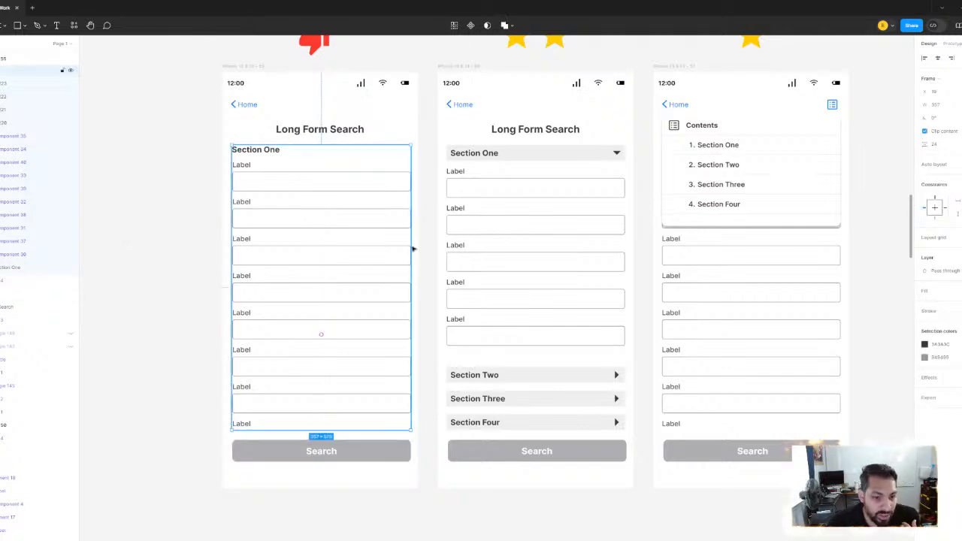
Compare the thumbs-down Long Form Search prototype with the two-star collapsible-section version and the one-star Contents version
{"action": "scroll", "coordinate": [414, 249], "scroll_direction": "up", "scroll_amount": 2}
{"action": "scroll", "coordinate": [414, 248], "scroll_direction": "right", "scroll_amount": 2}
{"action": "left_click", "coordinate": [137, 178]}
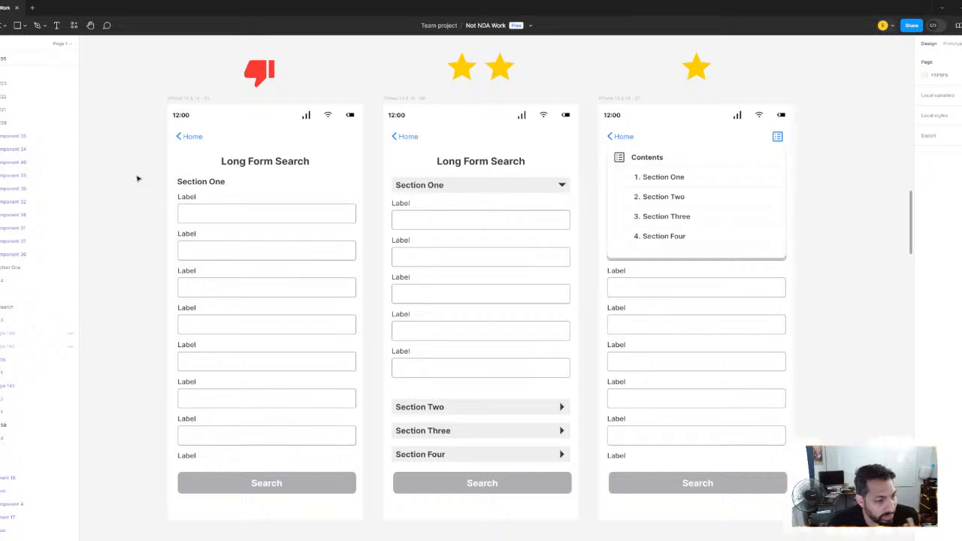
{"action": "left_click", "coordinate": [552, 210]}
{"action": "scroll", "coordinate": [537, 248], "scroll_direction": "up", "scroll_amount": 1}
{"action": "scroll", "coordinate": [537, 248], "scroll_direction": "right", "scroll_amount": 2}
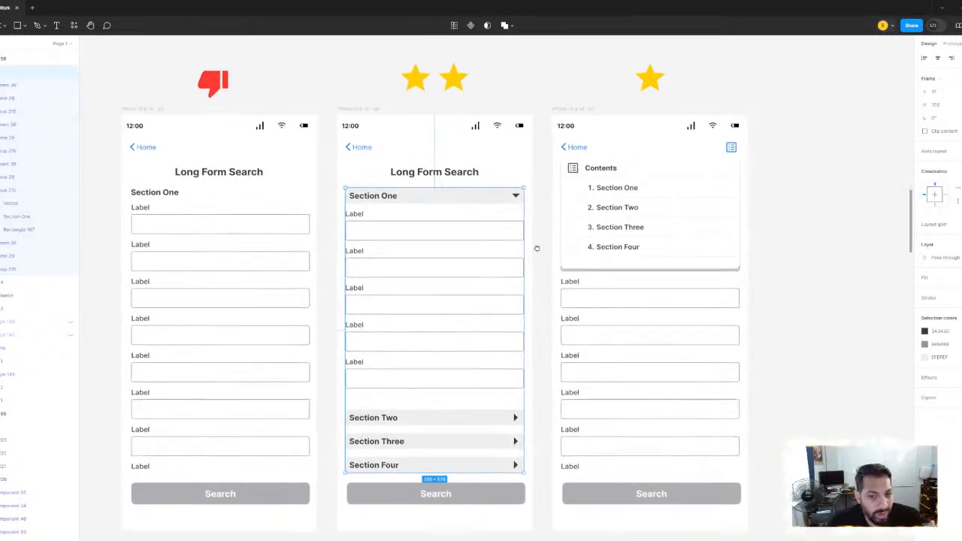
{"action": "left_click", "coordinate": [823, 275]}
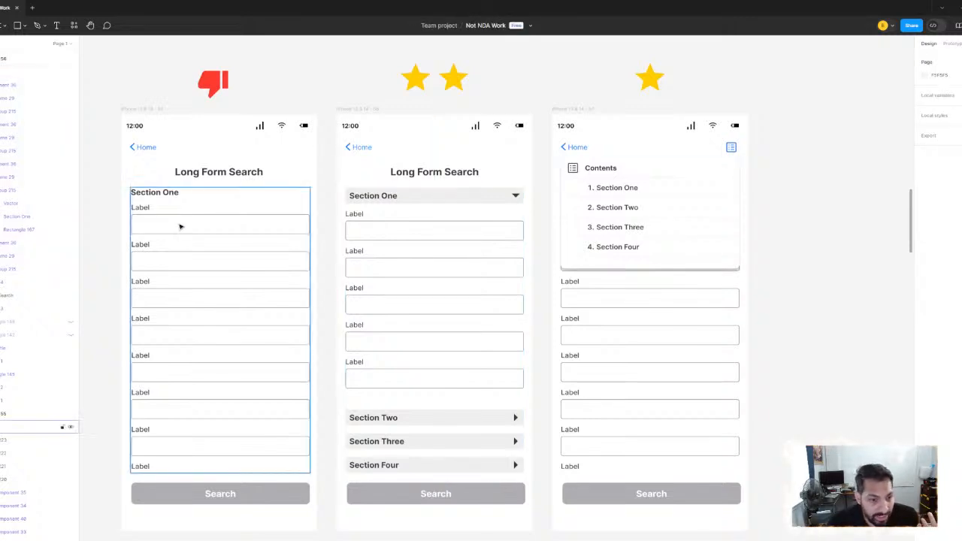
{"action": "scroll", "coordinate": [180, 223], "scroll_direction": "down", "scroll_amount": 1}
{"action": "scroll", "coordinate": [180, 223], "scroll_direction": "left", "scroll_amount": 2}
{"action": "left_click", "coordinate": [230, 218]}
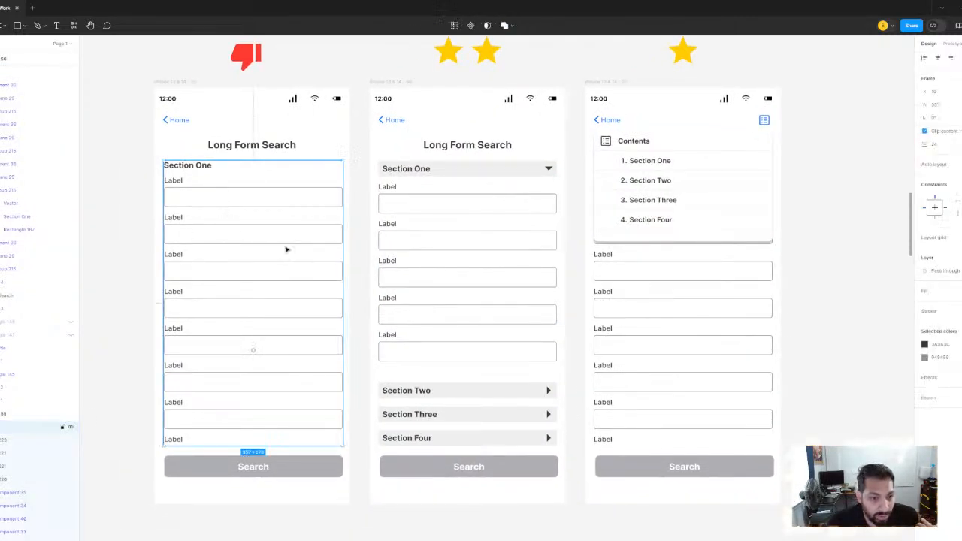
{"action": "left_click", "coordinate": [128, 234]}
{"action": "scroll", "coordinate": [259, 259], "scroll_direction": "down", "scroll_amount": 3}
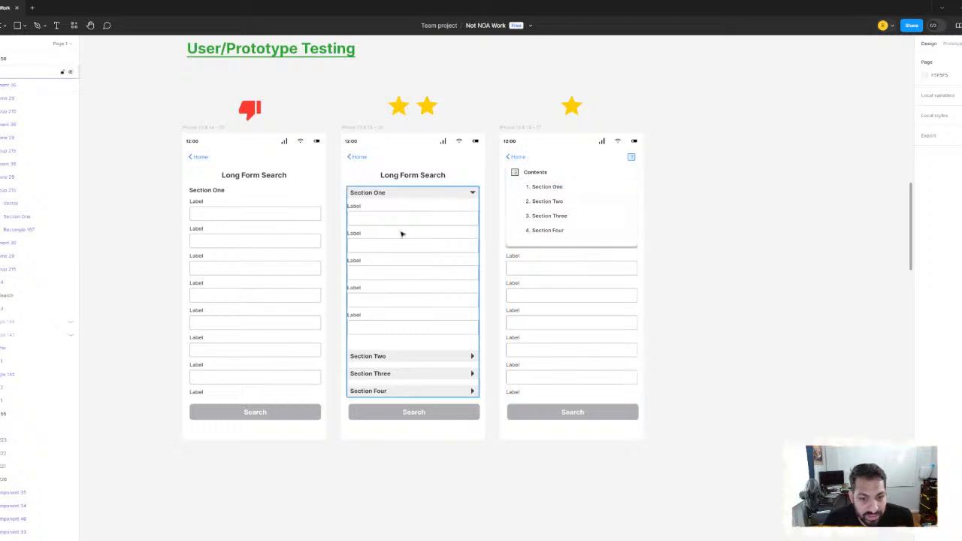
{"action": "scroll", "coordinate": [436, 192], "scroll_direction": "right", "scroll_amount": 1}
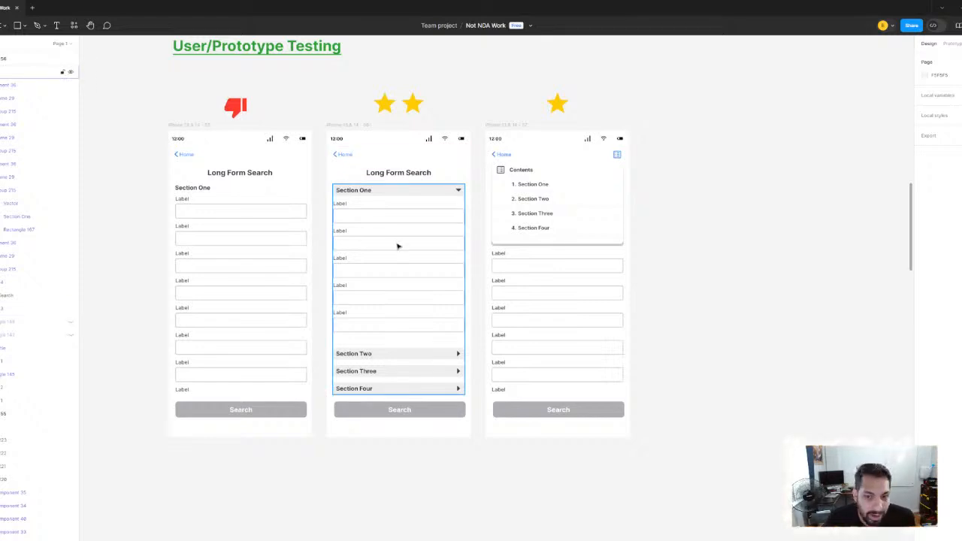
Review the User Flow - Mid Fidelity screens, from Fruits Search through the search results to the apple profile and relationship screens
{"action": "scroll", "coordinate": [399, 247], "scroll_direction": "down", "scroll_amount": 3}
{"action": "scroll", "coordinate": [360, 249], "scroll_direction": "up", "scroll_amount": 3}
{"action": "scroll", "coordinate": [426, 251], "scroll_direction": "down", "scroll_amount": 2}
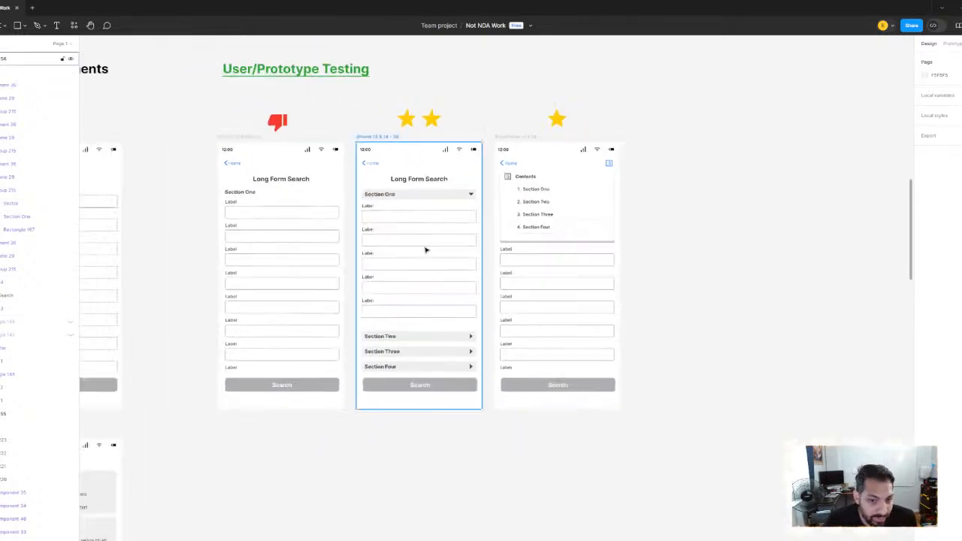
{"action": "scroll", "coordinate": [418, 261], "scroll_direction": "down", "scroll_amount": 3}
{"action": "left_click_drag", "start_coordinate": [369, 301], "coordinate": [594, 176]}
{"action": "scroll", "coordinate": [399, 271], "scroll_direction": "down", "scroll_amount": 2}
{"action": "left_click_drag", "start_coordinate": [457, 287], "coordinate": [627, 246]}
{"action": "scroll", "coordinate": [354, 260], "scroll_direction": "down", "scroll_amount": 3}
{"action": "left_click_drag", "start_coordinate": [385, 262], "coordinate": [639, 324]}
{"action": "scroll", "coordinate": [366, 238], "scroll_direction": "up", "scroll_amount": 2}
{"action": "left_click_drag", "start_coordinate": [361, 241], "coordinate": [448, 262]}
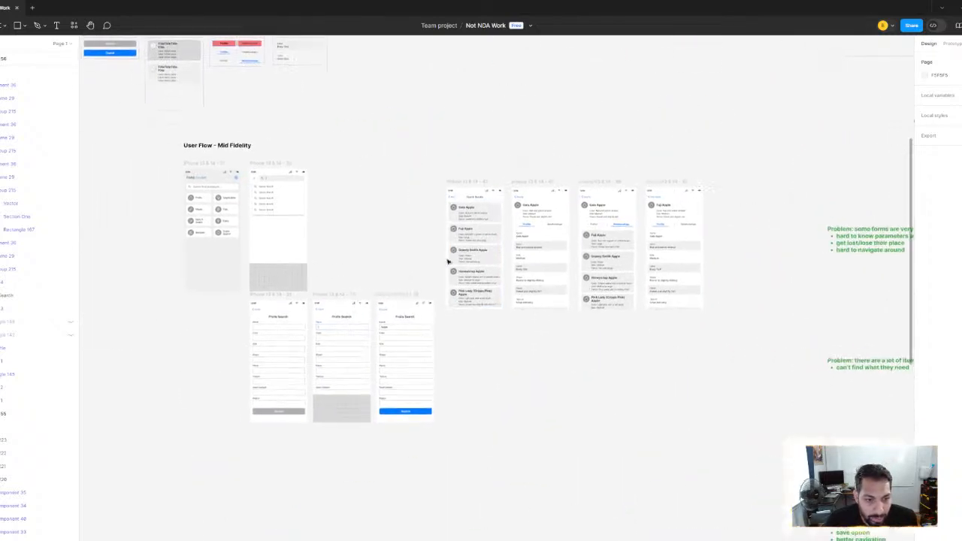
{"action": "scroll", "coordinate": [301, 227], "scroll_direction": "up", "scroll_amount": 2}
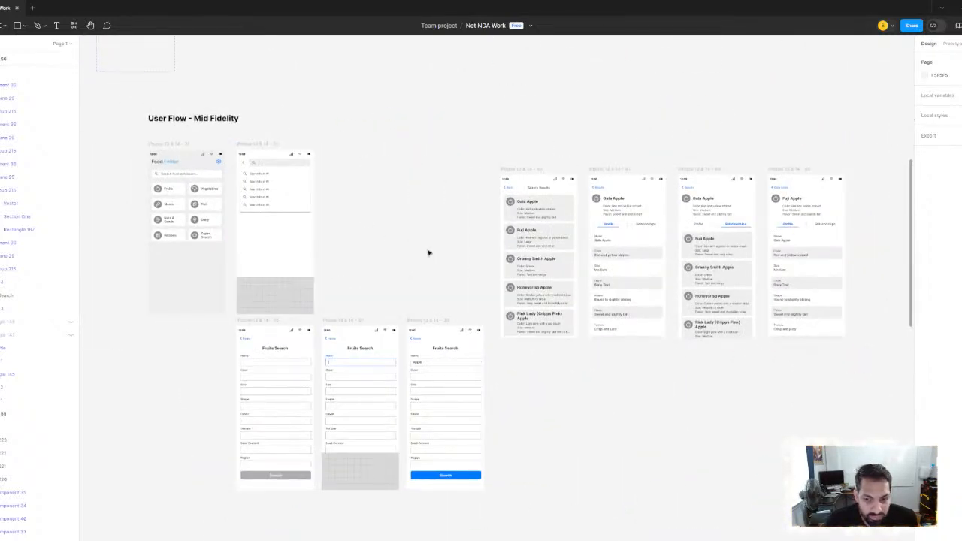
Read through the green problem notes beside the UX Improvements screens, from the long-forms problem down to the multiple-database Super Search problem
{"action": "left_click_drag", "start_coordinate": [718, 259], "coordinate": [357, 257]}
{"action": "left_click_drag", "start_coordinate": [797, 316], "coordinate": [263, 260]}
{"action": "scroll", "coordinate": [445, 291], "scroll_direction": "down", "scroll_amount": 2}
{"action": "left_click_drag", "start_coordinate": [434, 286], "coordinate": [409, 214]}
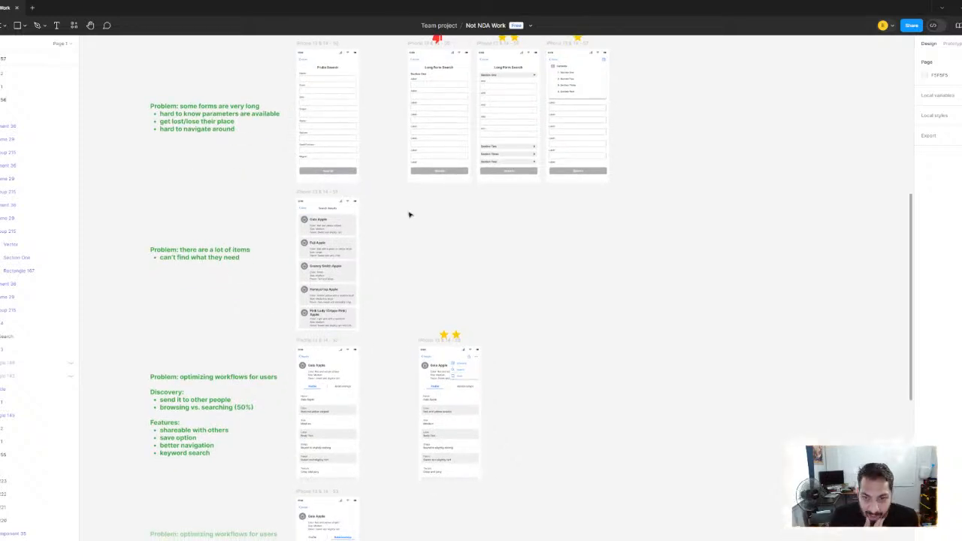
{"action": "left_click_drag", "start_coordinate": [468, 269], "coordinate": [486, 244]}
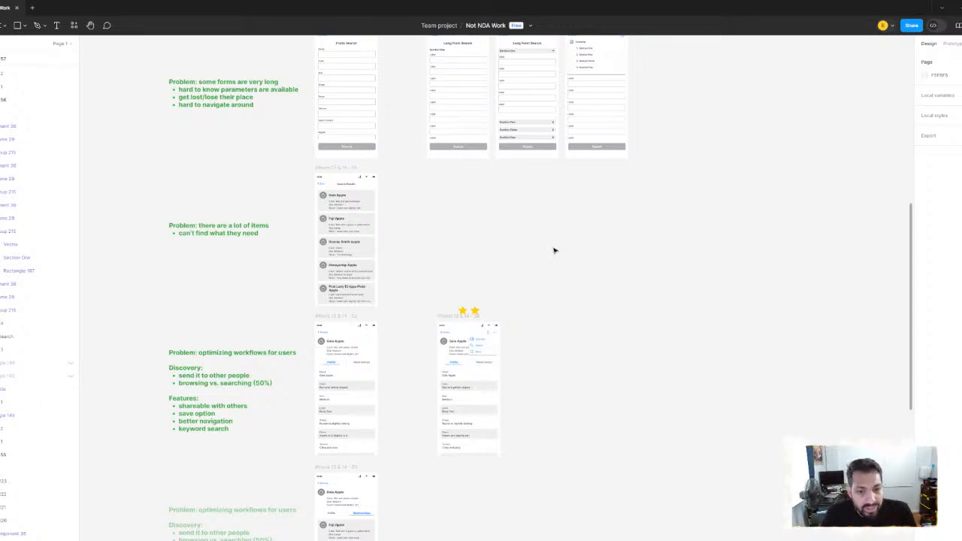
{"action": "scroll", "coordinate": [406, 298], "scroll_direction": "down", "scroll_amount": 3}
{"action": "scroll", "coordinate": [410, 298], "scroll_direction": "down", "scroll_amount": 5}
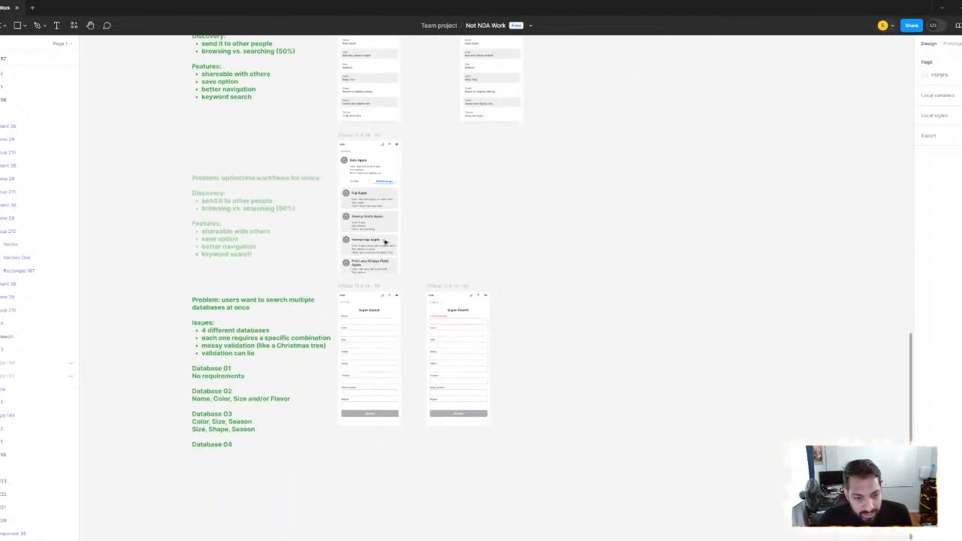
Inspect the Gala Apple Relationships screen under UX Improvements, including its component and the color, size and flavor details on each related-apple card
{"action": "scroll", "coordinate": [385, 242], "scroll_direction": "up", "scroll_amount": 5}
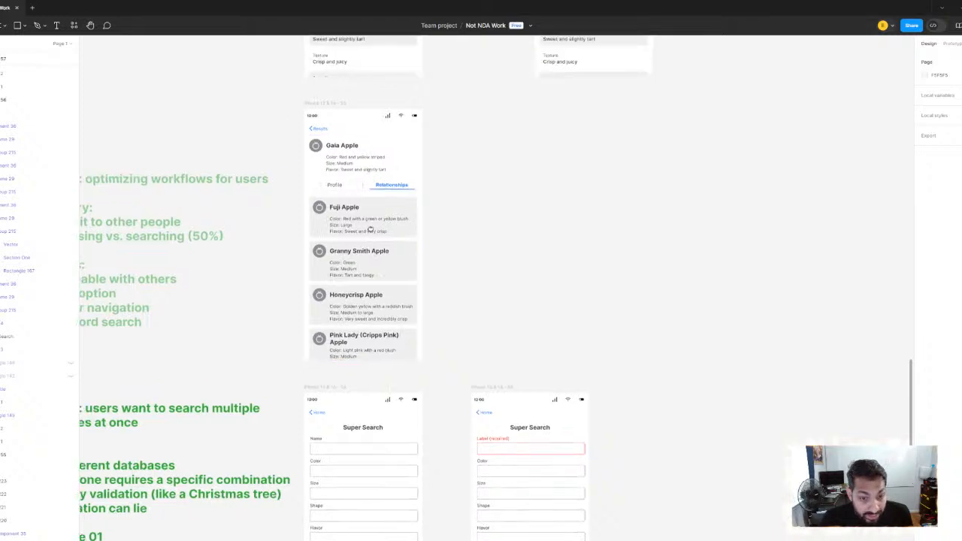
{"action": "scroll", "coordinate": [370, 230], "scroll_direction": "up", "scroll_amount": 2}
{"action": "scroll", "coordinate": [362, 239], "scroll_direction": "up", "scroll_amount": 2}
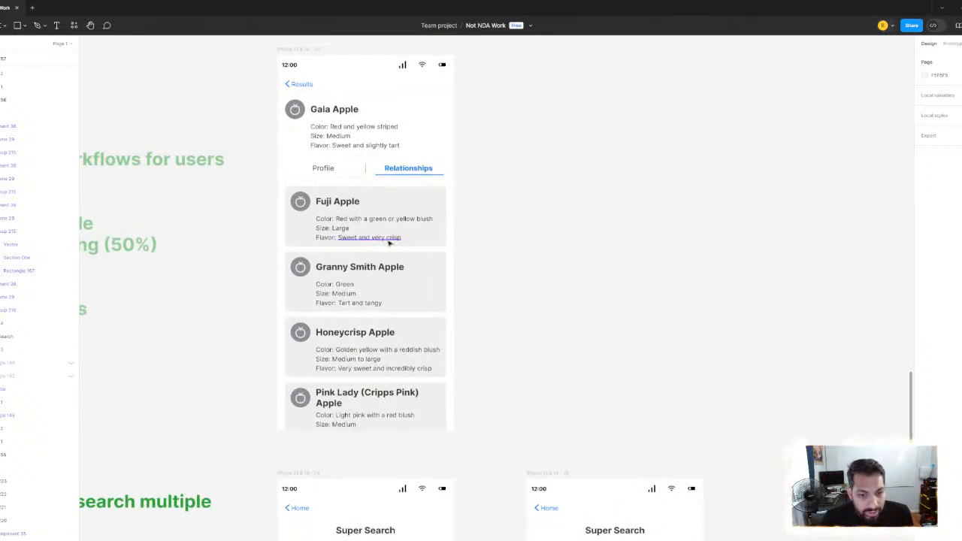
{"action": "scroll", "coordinate": [389, 242], "scroll_direction": "up", "scroll_amount": 2}
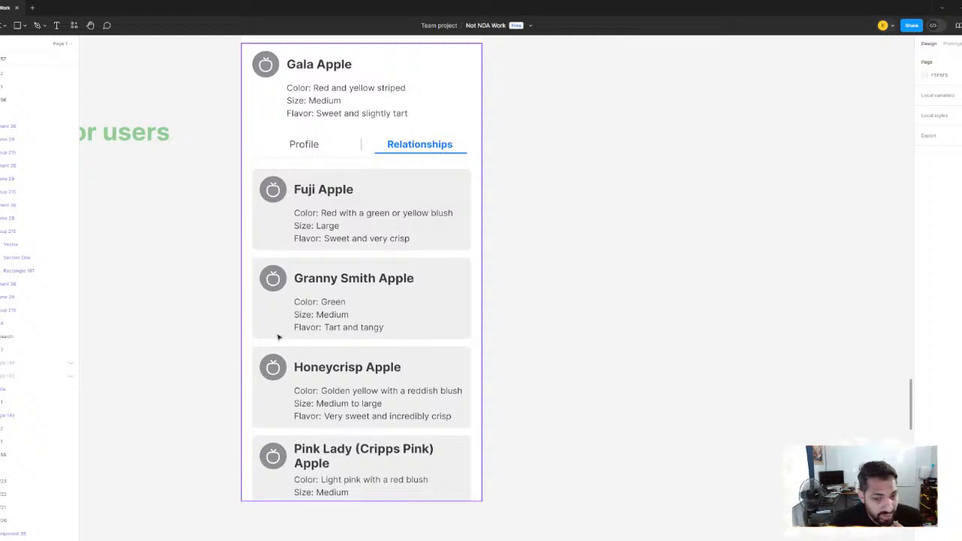
{"action": "left_click", "coordinate": [397, 241]}
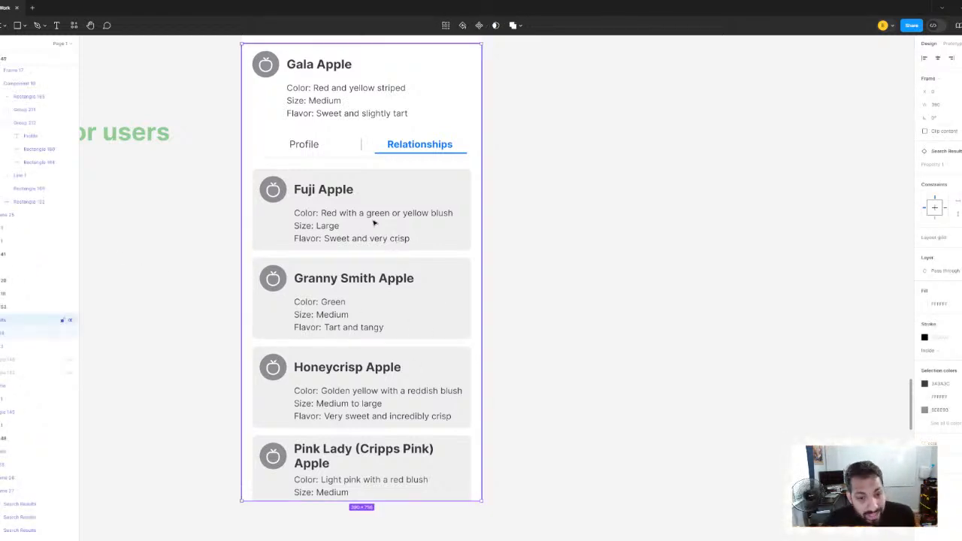
{"action": "scroll", "coordinate": [373, 223], "scroll_direction": "down", "scroll_amount": 5}
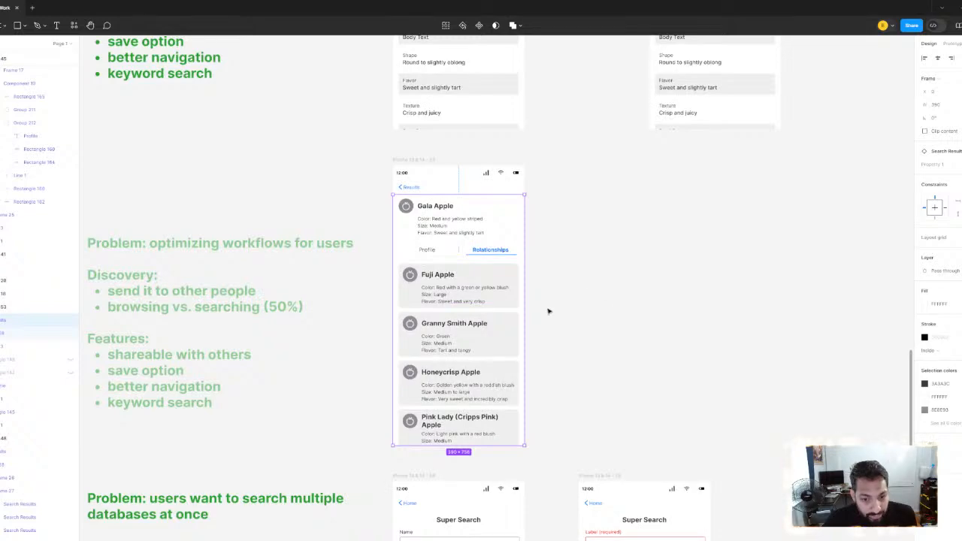
{"action": "left_click", "coordinate": [548, 311]}
{"action": "scroll", "coordinate": [461, 301], "scroll_direction": "up", "scroll_amount": 5}
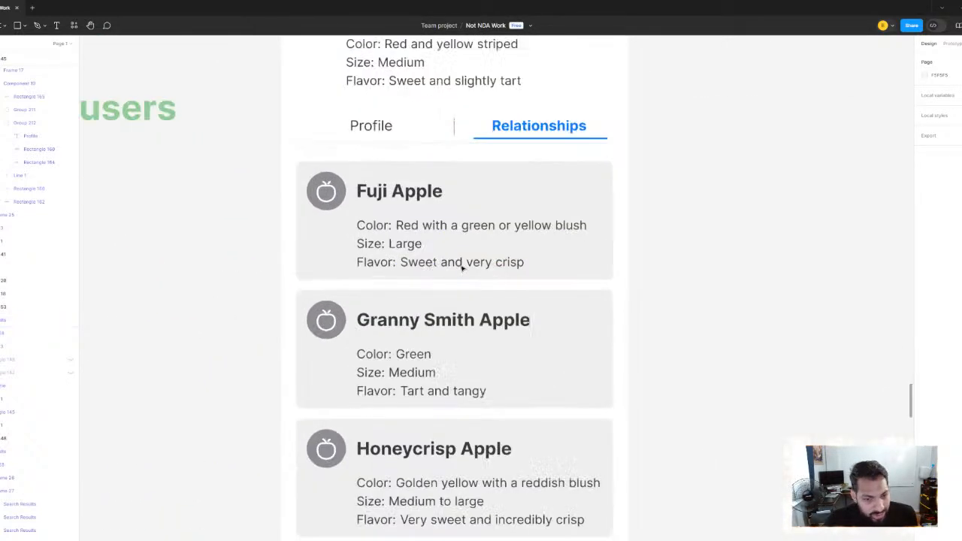
{"action": "scroll", "coordinate": [411, 248], "scroll_direction": "down", "scroll_amount": 2}
{"action": "scroll", "coordinate": [411, 247], "scroll_direction": "right", "scroll_amount": 2}
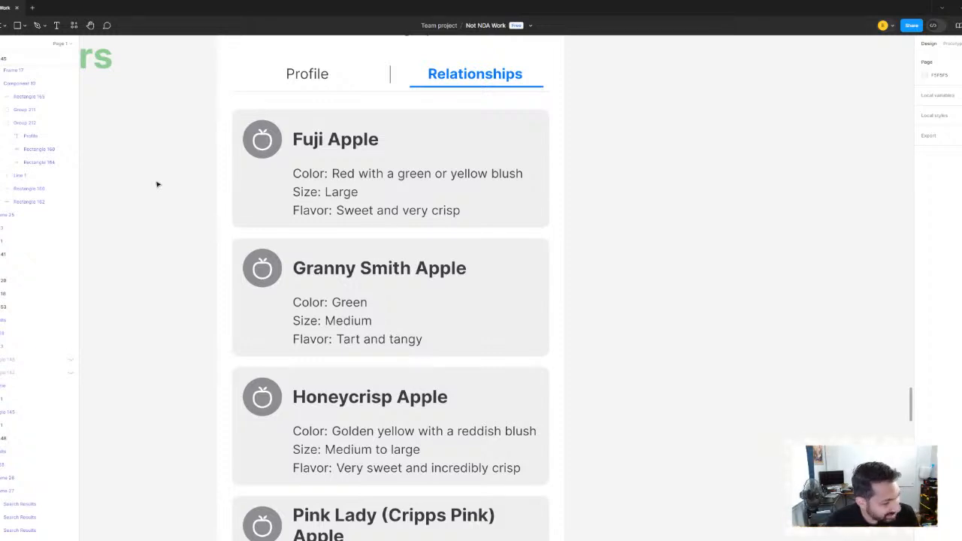
{"action": "scroll", "coordinate": [157, 184], "scroll_direction": "down", "scroll_amount": 5}
{"action": "scroll", "coordinate": [230, 225], "scroll_direction": "up", "scroll_amount": 4}
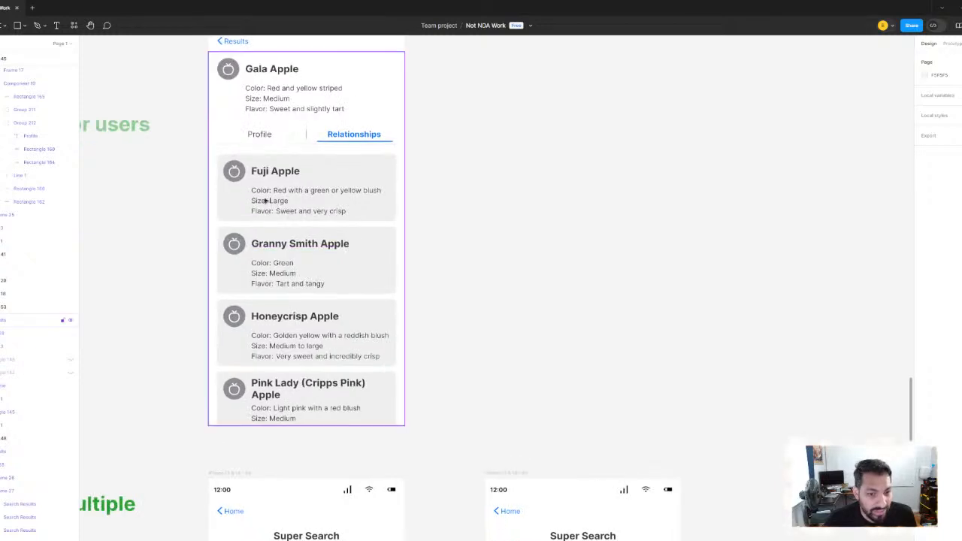
Examine the Gala Apple Relationships screen in context with the faded workflow-optimization notes and the Super Search screens below it
{"action": "scroll", "coordinate": [511, 240], "scroll_direction": "down", "scroll_amount": 3}
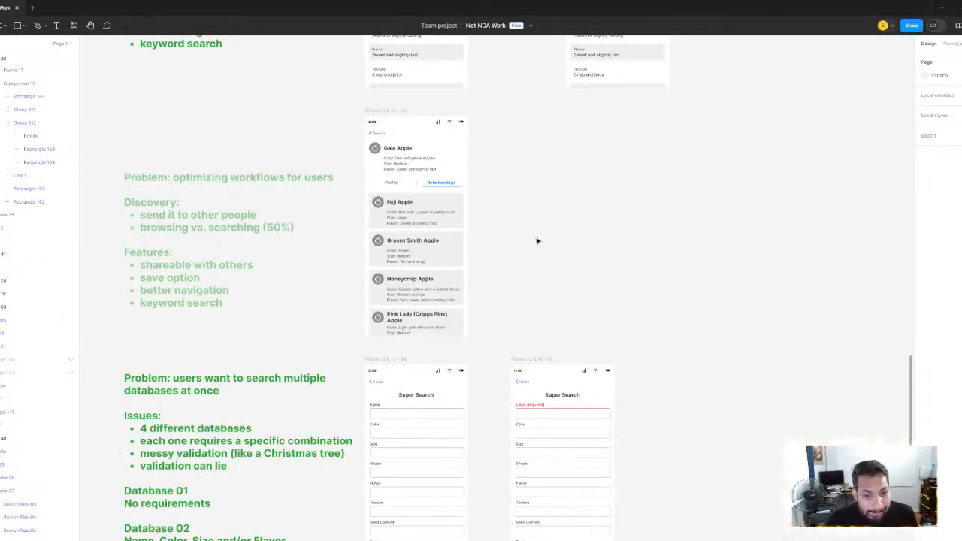
{"action": "scroll", "coordinate": [422, 225], "scroll_direction": "up", "scroll_amount": 3}
{"action": "scroll", "coordinate": [411, 215], "scroll_direction": "up", "scroll_amount": 3}
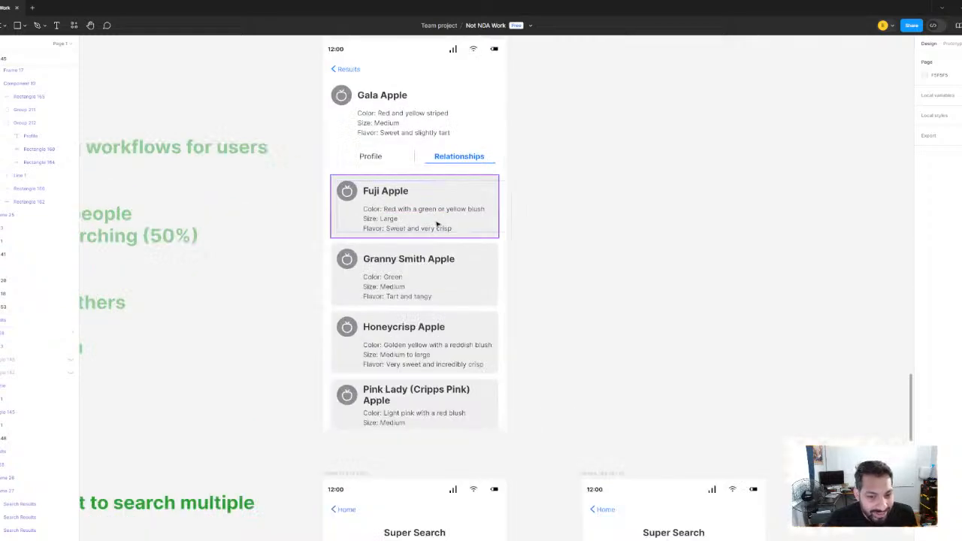
{"action": "left_click_drag", "start_coordinate": [436, 224], "coordinate": [368, 245]}
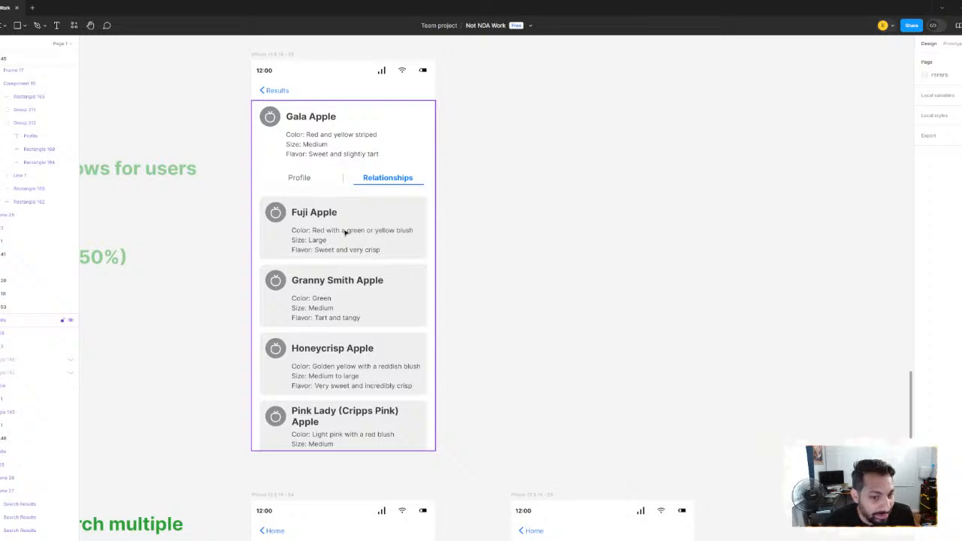
{"action": "scroll", "coordinate": [343, 230], "scroll_direction": "up", "scroll_amount": 3}
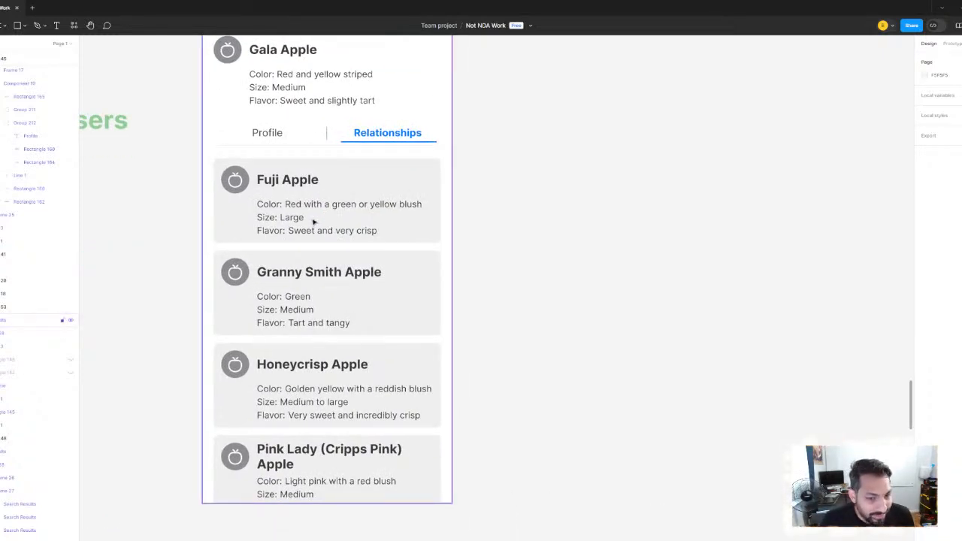
{"action": "left_click_drag", "start_coordinate": [320, 207], "coordinate": [331, 213]}
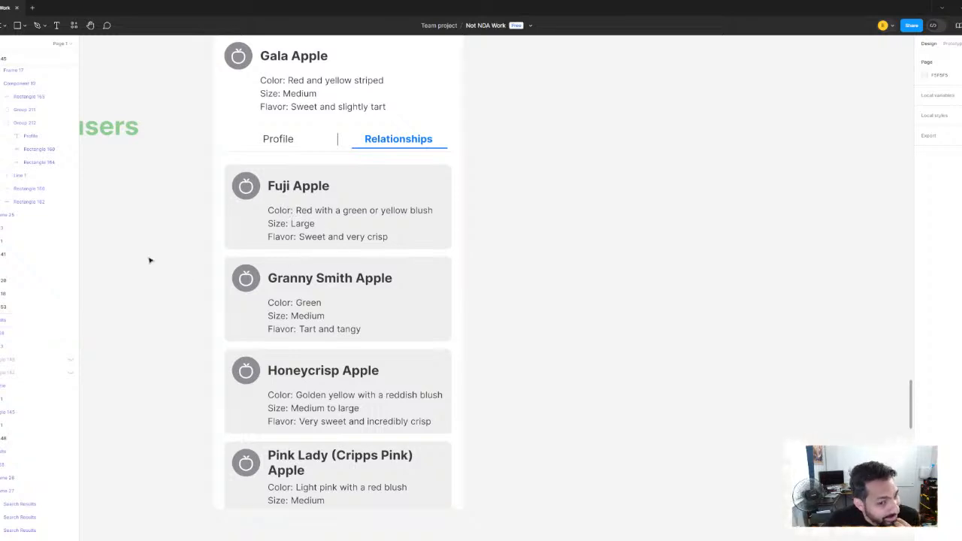
{"action": "scroll", "coordinate": [293, 220], "scroll_direction": "down", "scroll_amount": 6}
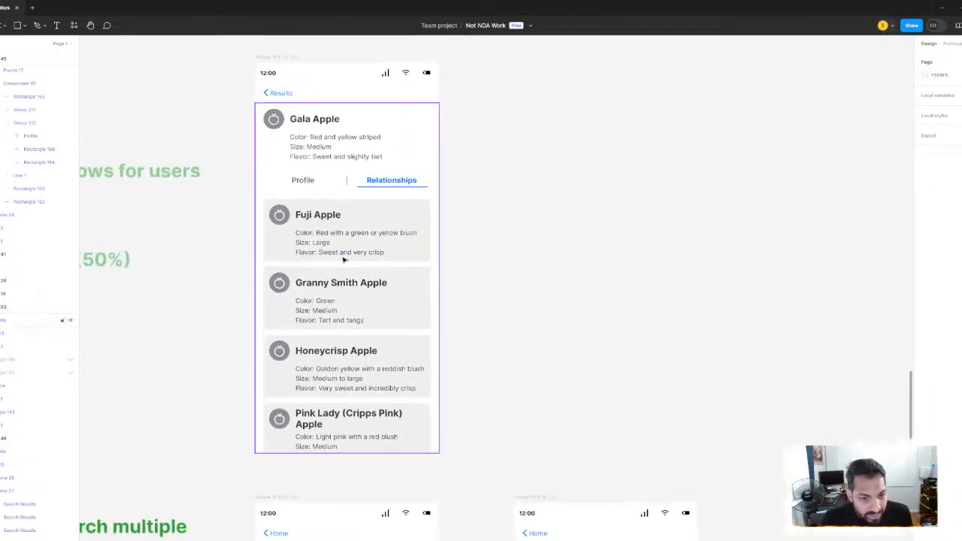
{"action": "scroll", "coordinate": [434, 253], "scroll_direction": "down", "scroll_amount": 3}
{"action": "scroll", "coordinate": [430, 251], "scroll_direction": "up", "scroll_amount": 3}
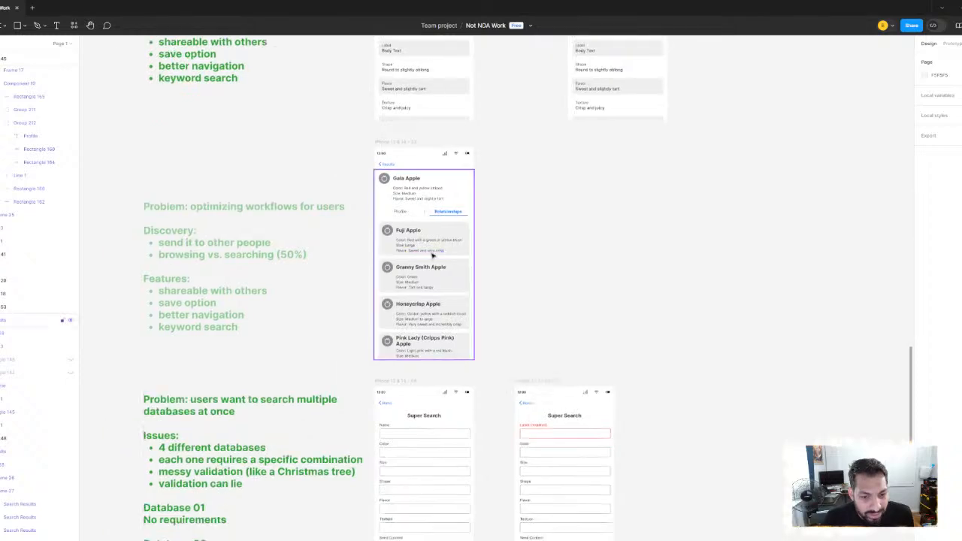
{"action": "scroll", "coordinate": [430, 250], "scroll_direction": "down", "scroll_amount": 3}
{"action": "scroll", "coordinate": [431, 251], "scroll_direction": "up", "scroll_amount": 5}
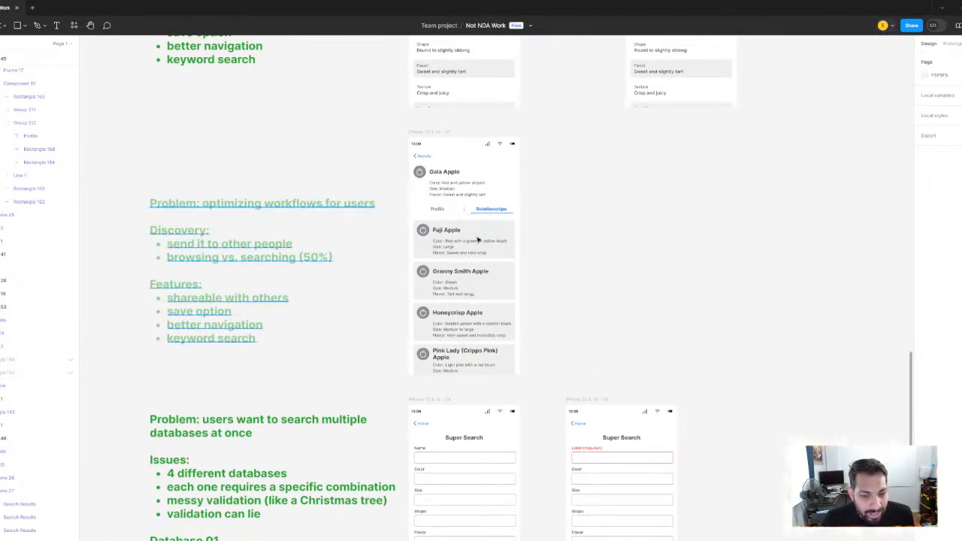
{"action": "scroll", "coordinate": [473, 248], "scroll_direction": "up", "scroll_amount": 4}
{"action": "scroll", "coordinate": [404, 236], "scroll_direction": "down", "scroll_amount": 3}
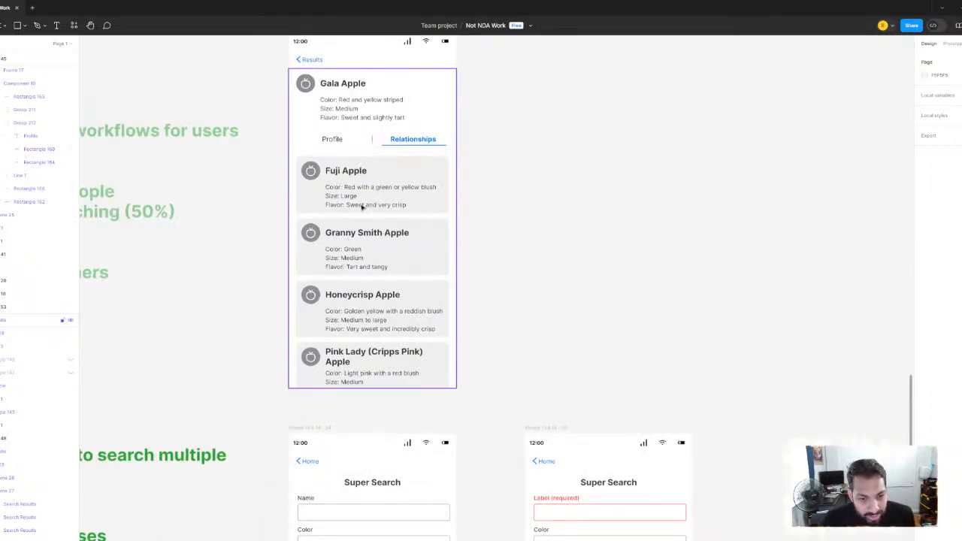
Survey the UX Improvements column, comparing the workflow and long-form problem notes with the rated prototypes and the neighbouring mid-fidelity apple screens
{"action": "scroll", "coordinate": [337, 187], "scroll_direction": "down", "scroll_amount": 5}
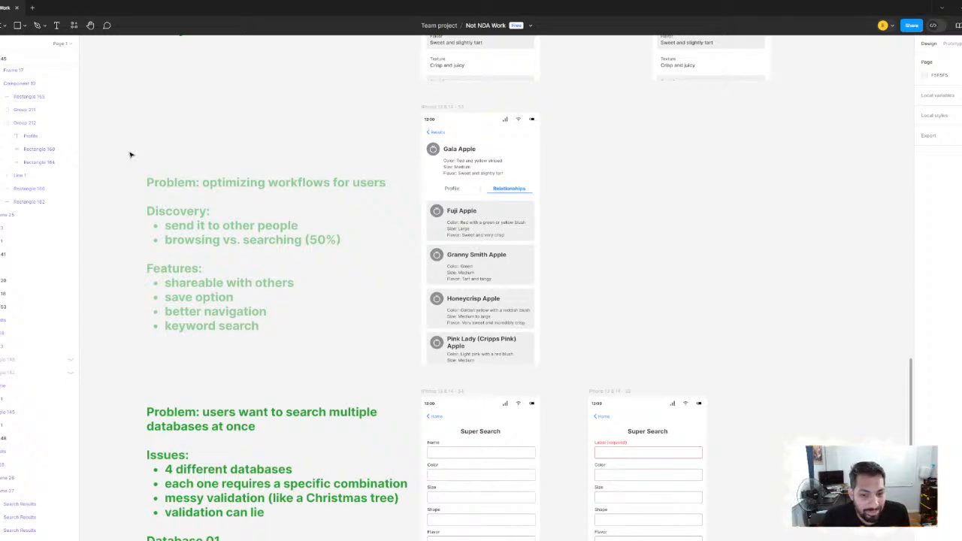
{"action": "scroll", "coordinate": [472, 263], "scroll_direction": "down", "scroll_amount": 2}
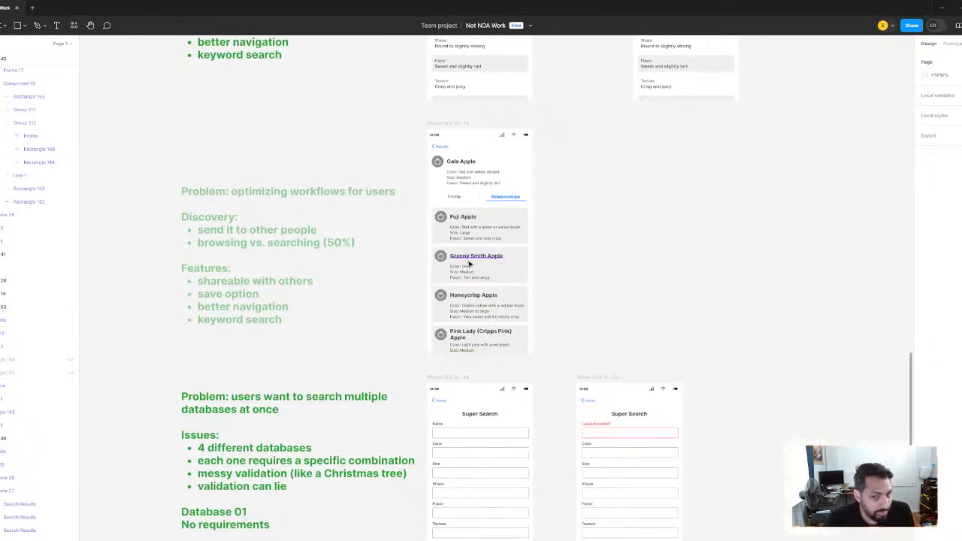
{"action": "scroll", "coordinate": [444, 285], "scroll_direction": "down", "scroll_amount": 5}
{"action": "scroll", "coordinate": [420, 298], "scroll_direction": "down", "scroll_amount": 10}
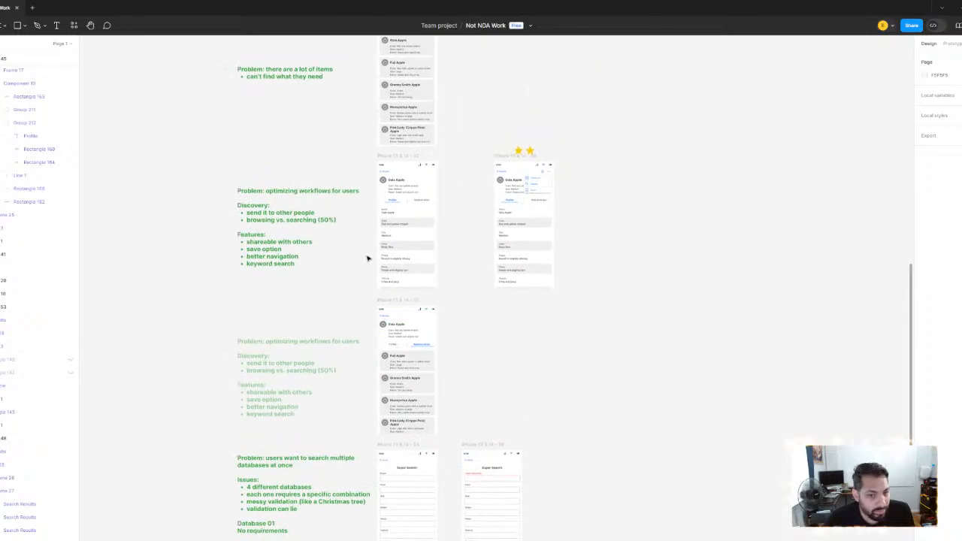
{"action": "scroll", "coordinate": [544, 239], "scroll_direction": "up", "scroll_amount": 5}
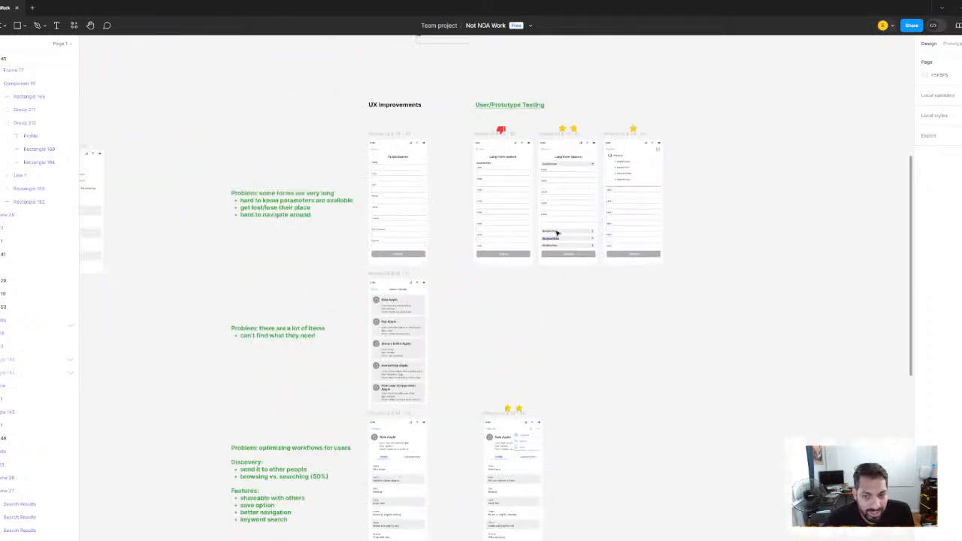
{"action": "scroll", "coordinate": [519, 366], "scroll_direction": "down", "scroll_amount": 2}
{"action": "scroll", "coordinate": [421, 309], "scroll_direction": "up", "scroll_amount": 3}
{"action": "scroll", "coordinate": [421, 308], "scroll_direction": "up", "scroll_amount": 2}
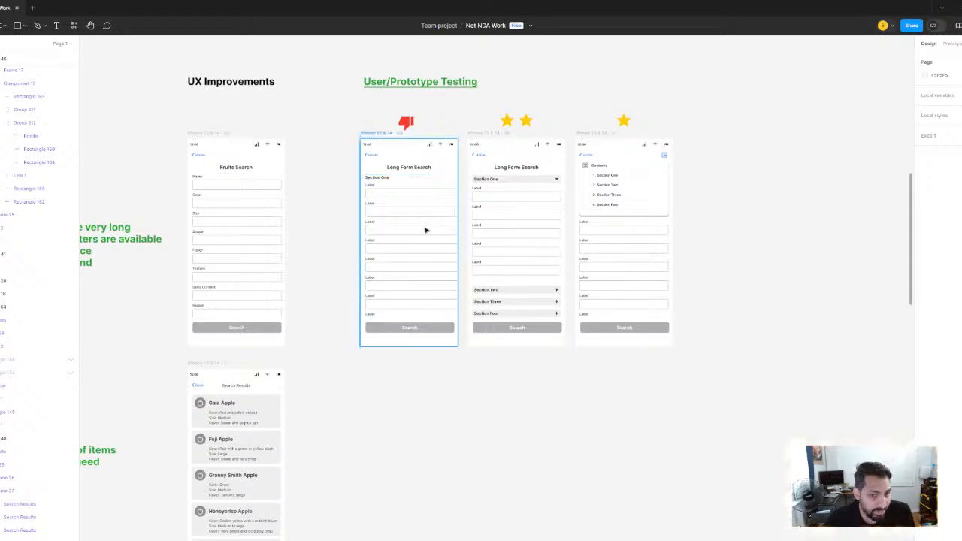
{"action": "scroll", "coordinate": [425, 229], "scroll_direction": "down", "scroll_amount": 2}
{"action": "scroll", "coordinate": [481, 260], "scroll_direction": "down", "scroll_amount": 3}
{"action": "scroll", "coordinate": [429, 266], "scroll_direction": "left", "scroll_amount": 10}
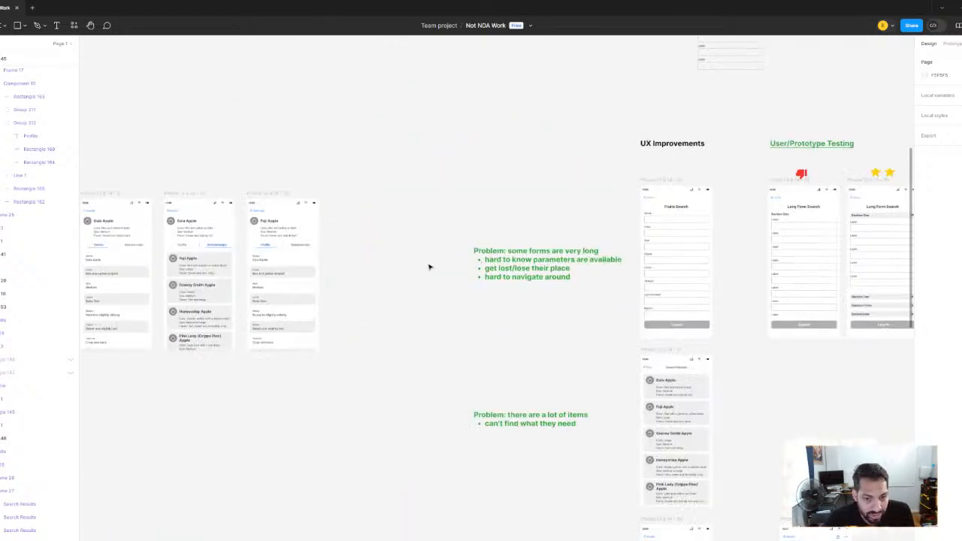
Survey the User Flow - Mid Fidelity screens, from Food Finder and Fruits Search through the apple search results and profiles, alongside the UX Improvements area
{"action": "scroll", "coordinate": [416, 240], "scroll_direction": "up", "scroll_amount": 3}
{"action": "scroll", "coordinate": [371, 251], "scroll_direction": "left", "scroll_amount": 5}
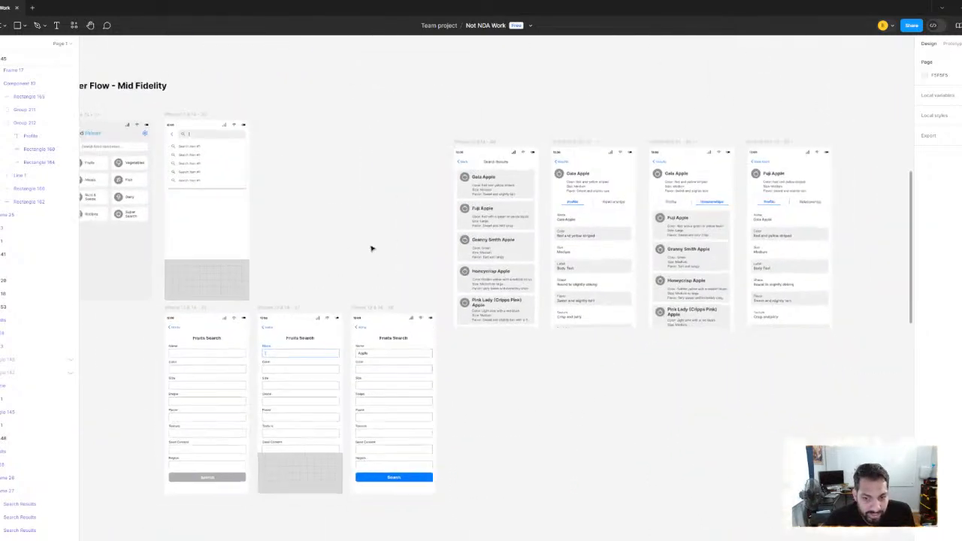
{"action": "scroll", "coordinate": [418, 238], "scroll_direction": "down", "scroll_amount": 1}
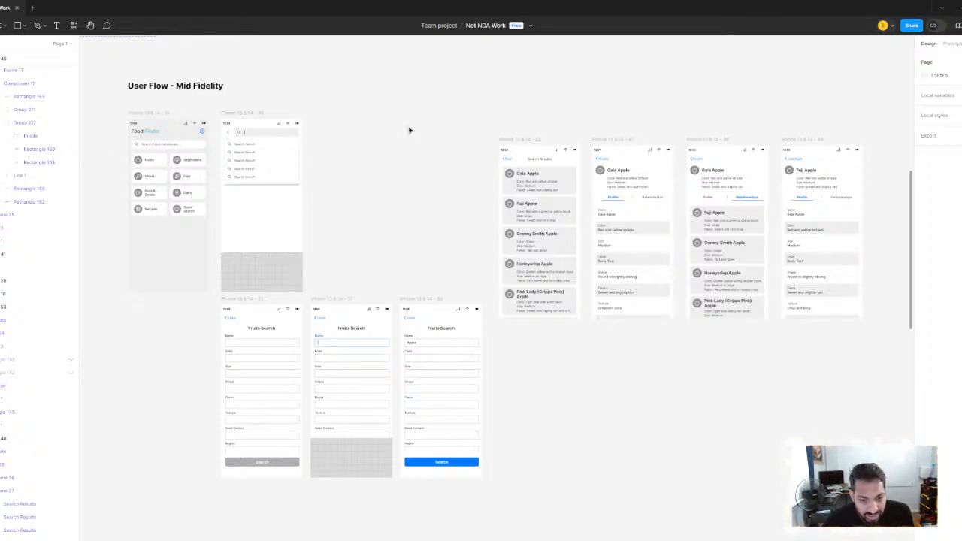
{"action": "scroll", "coordinate": [553, 267], "scroll_direction": "down", "scroll_amount": 2}
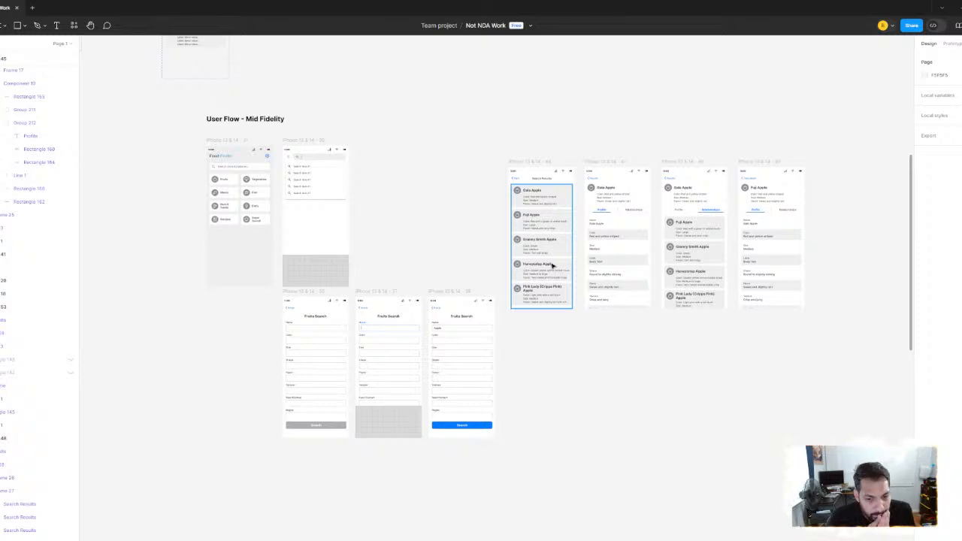
{"action": "scroll", "coordinate": [582, 244], "scroll_direction": "up", "scroll_amount": 2}
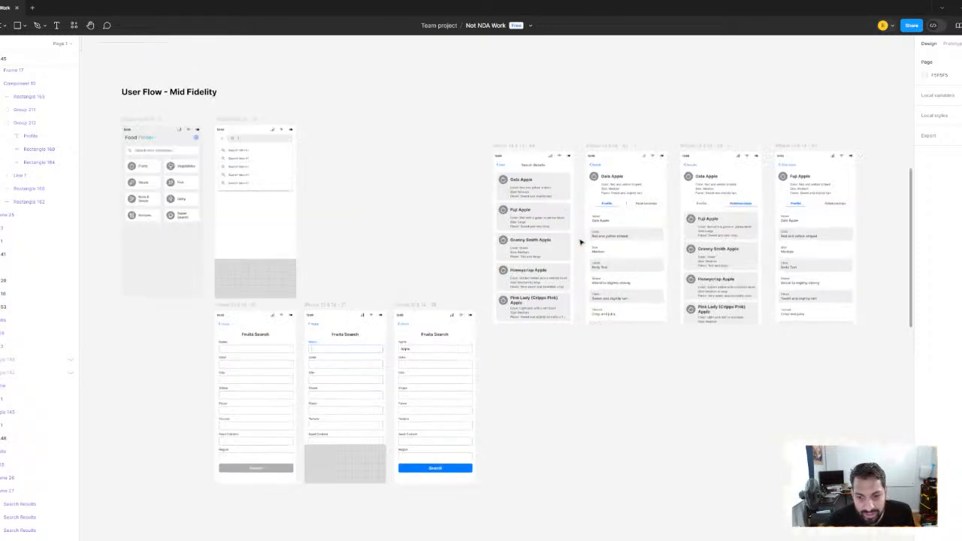
{"action": "left_click_drag", "start_coordinate": [596, 250], "coordinate": [523, 273]}
{"action": "scroll", "coordinate": [529, 281], "scroll_direction": "down", "scroll_amount": 3}
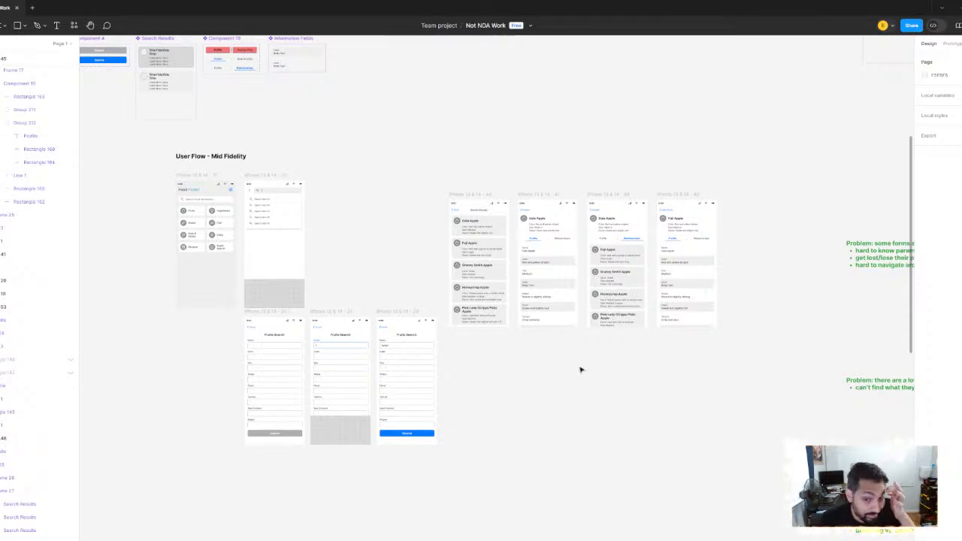
{"action": "scroll", "coordinate": [599, 384], "scroll_direction": "down", "scroll_amount": 10}
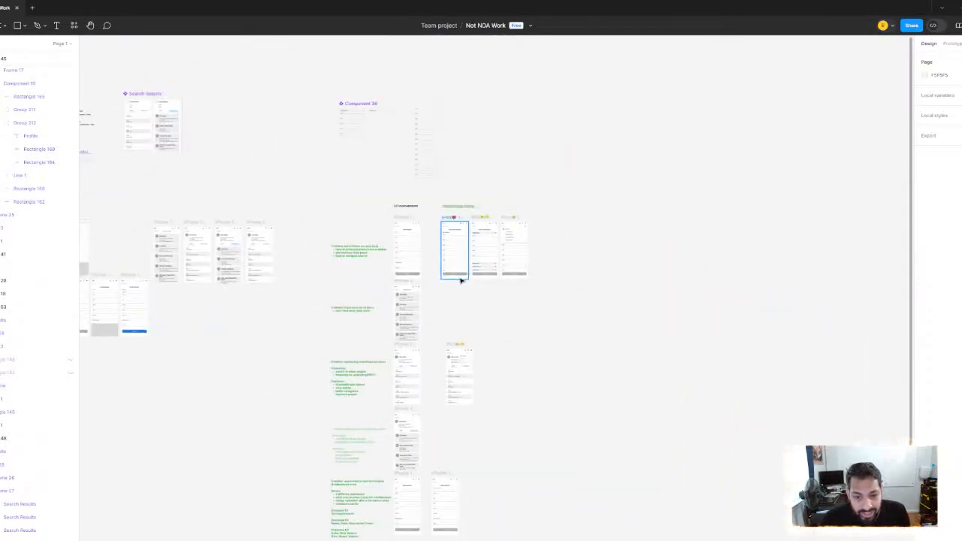
Examine the apple Search Results screen under UX Improvements, including its list frame and the color, size and flavor details on each card
{"action": "scroll", "coordinate": [461, 280], "scroll_direction": "up", "scroll_amount": 10}
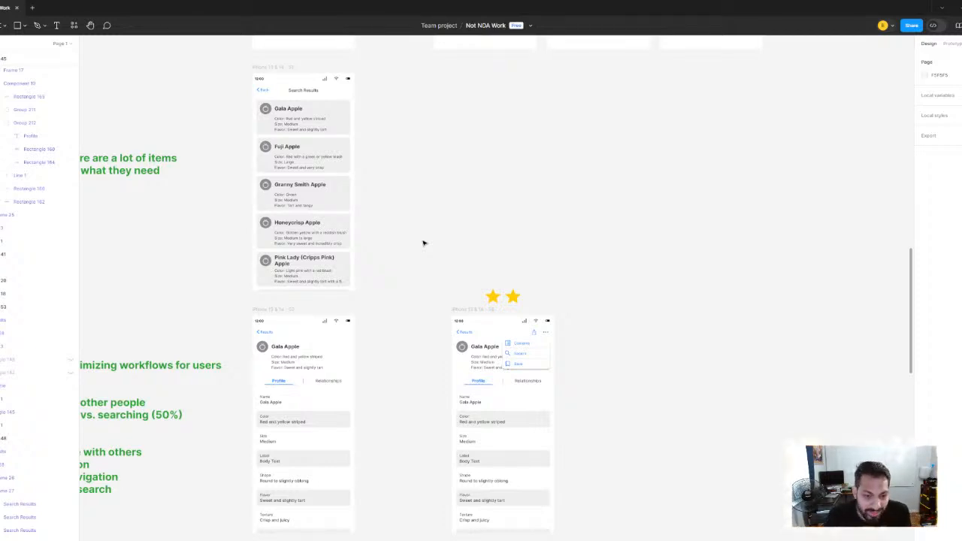
{"action": "scroll", "coordinate": [423, 245], "scroll_direction": "down", "scroll_amount": 5}
{"action": "scroll", "coordinate": [416, 278], "scroll_direction": "up", "scroll_amount": 5}
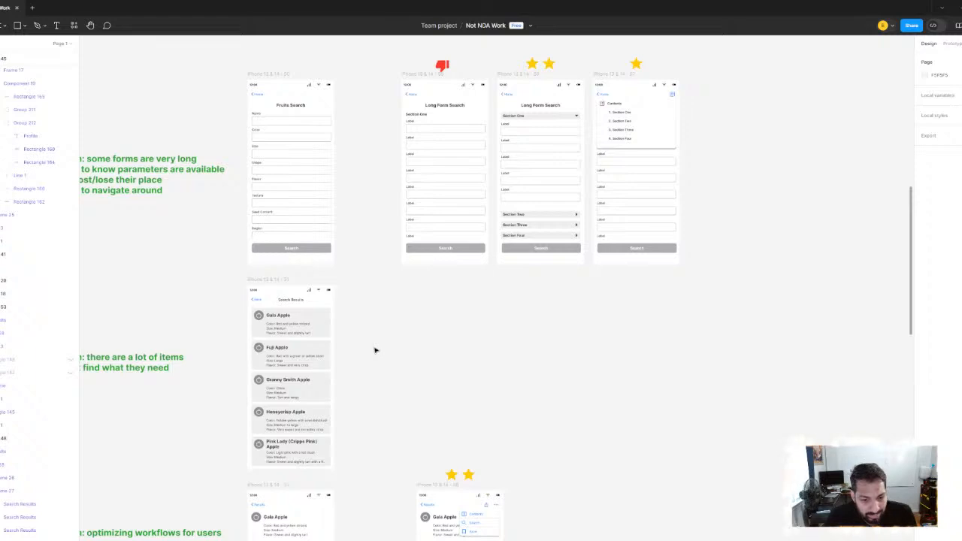
{"action": "scroll", "coordinate": [308, 335], "scroll_direction": "up", "scroll_amount": 5}
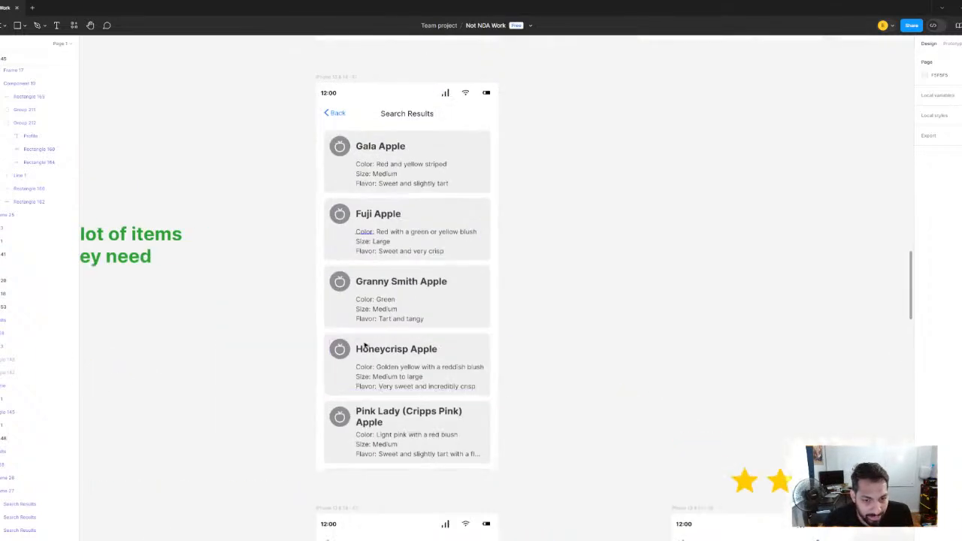
{"action": "left_click_drag", "start_coordinate": [398, 141], "coordinate": [382, 151]}
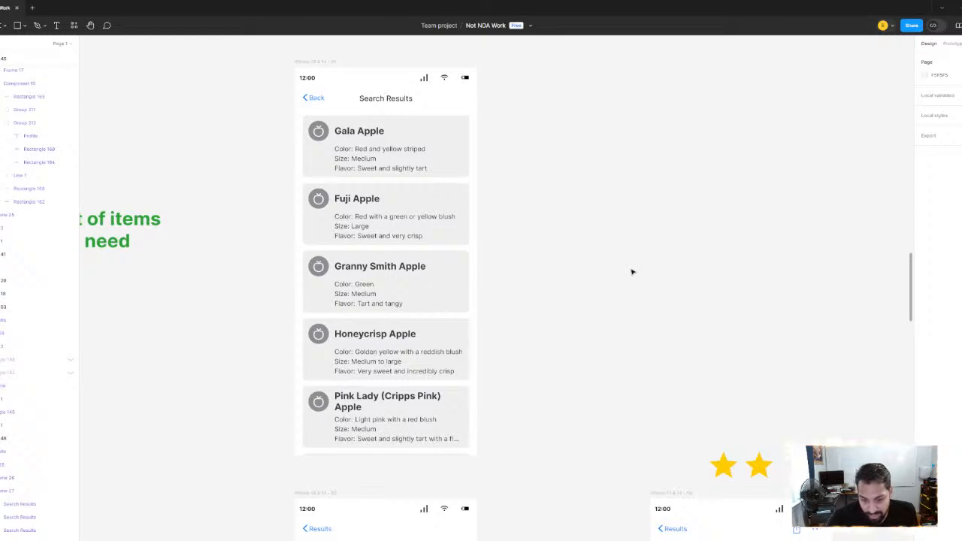
{"action": "scroll", "coordinate": [369, 193], "scroll_direction": "up", "scroll_amount": 1}
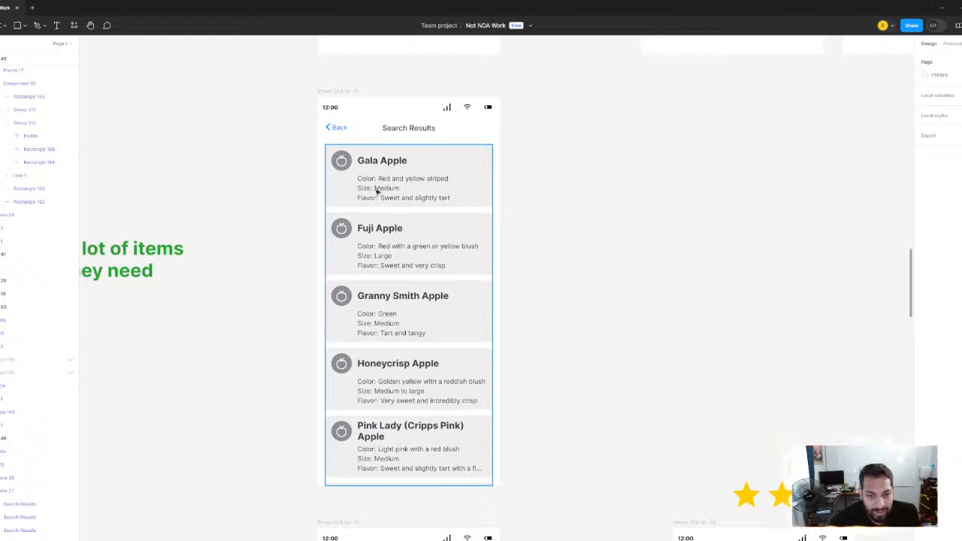
{"action": "left_click", "coordinate": [485, 197]}
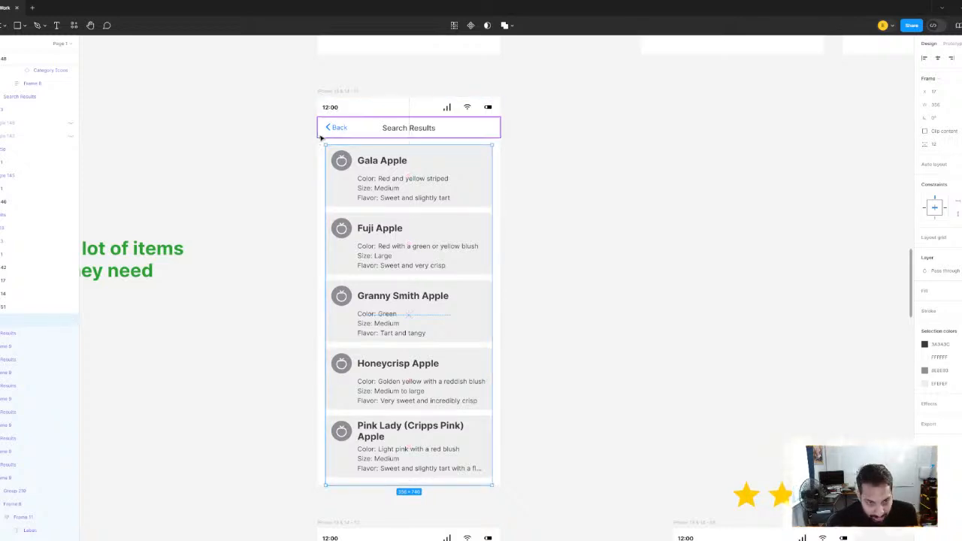
{"action": "left_click", "coordinate": [264, 152]}
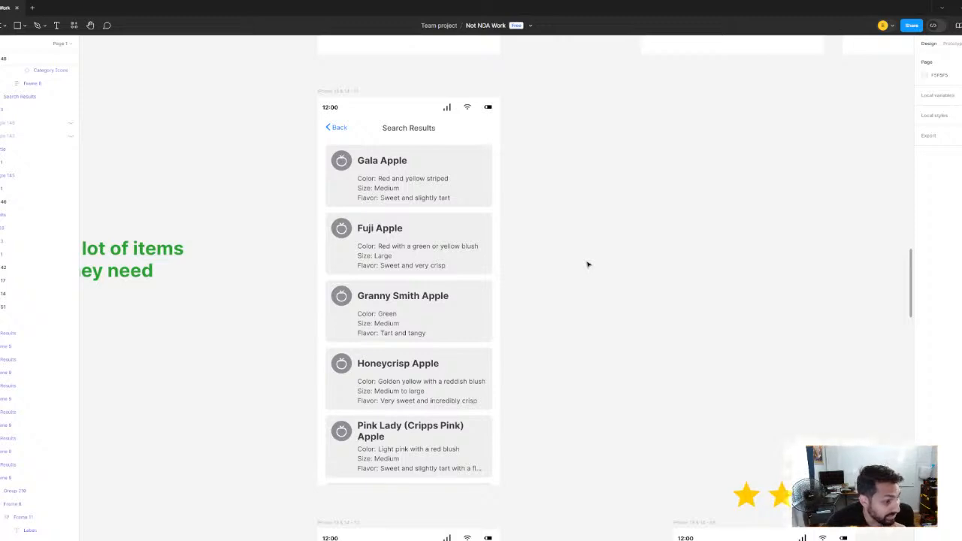
{"action": "left_click", "coordinate": [342, 227]}
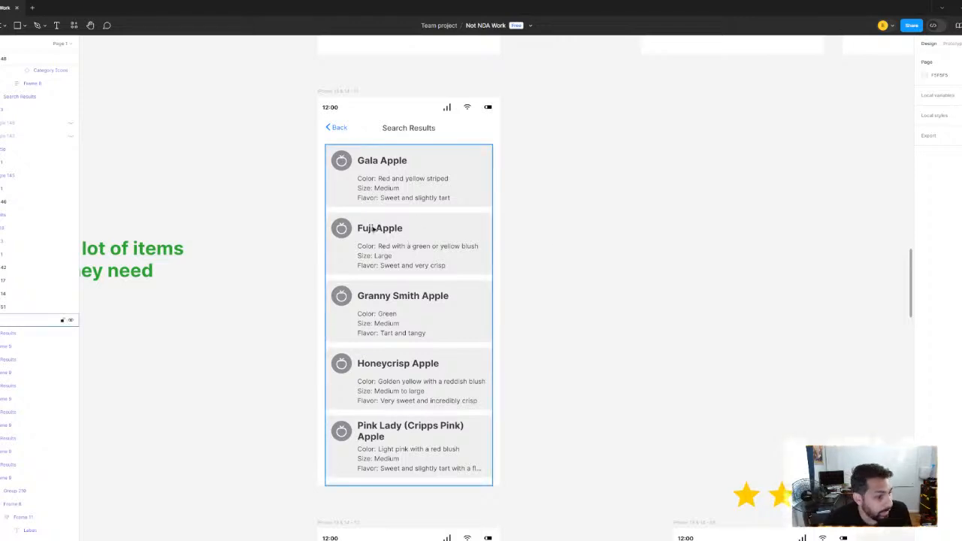
Examine the multiple-database problem notes alongside the two Super Search screens at the end of the UX Improvements column
{"action": "scroll", "coordinate": [373, 229], "scroll_direction": "down", "scroll_amount": 3}
{"action": "scroll", "coordinate": [421, 255], "scroll_direction": "down", "scroll_amount": 3}
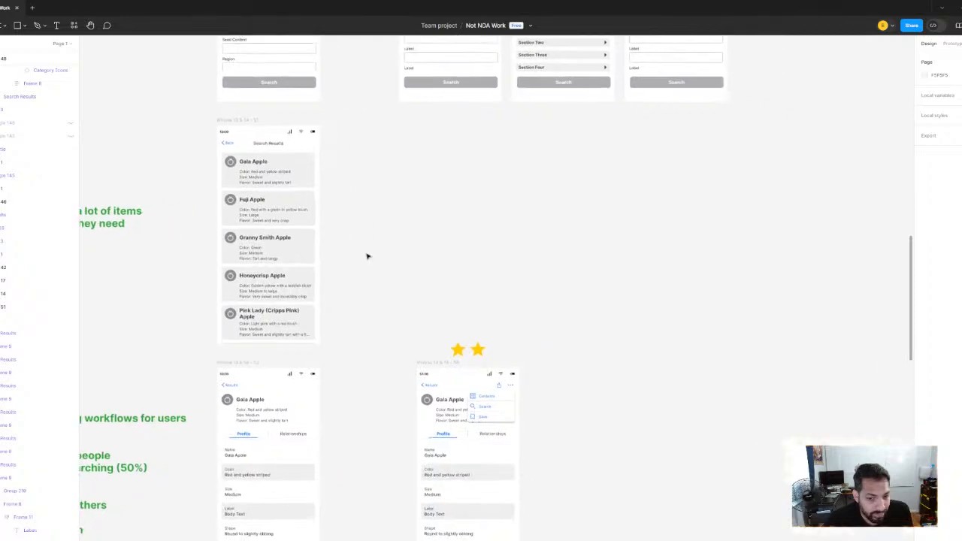
{"action": "scroll", "coordinate": [367, 256], "scroll_direction": "down", "scroll_amount": 4}
{"action": "scroll", "coordinate": [373, 264], "scroll_direction": "down", "scroll_amount": 8}
{"action": "scroll", "coordinate": [387, 333], "scroll_direction": "up", "scroll_amount": 3}
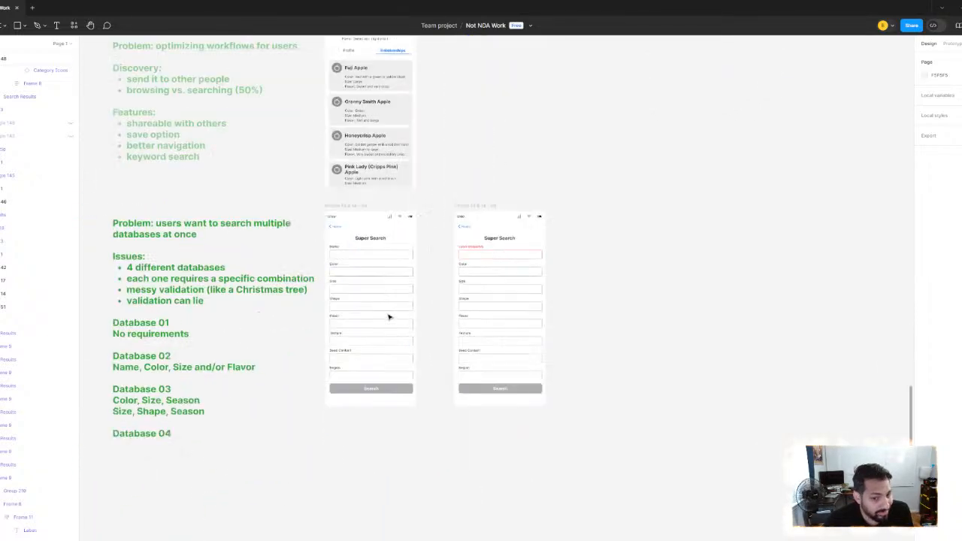
{"action": "scroll", "coordinate": [361, 300], "scroll_direction": "right", "scroll_amount": 3}
{"action": "scroll", "coordinate": [354, 269], "scroll_direction": "up", "scroll_amount": 2}
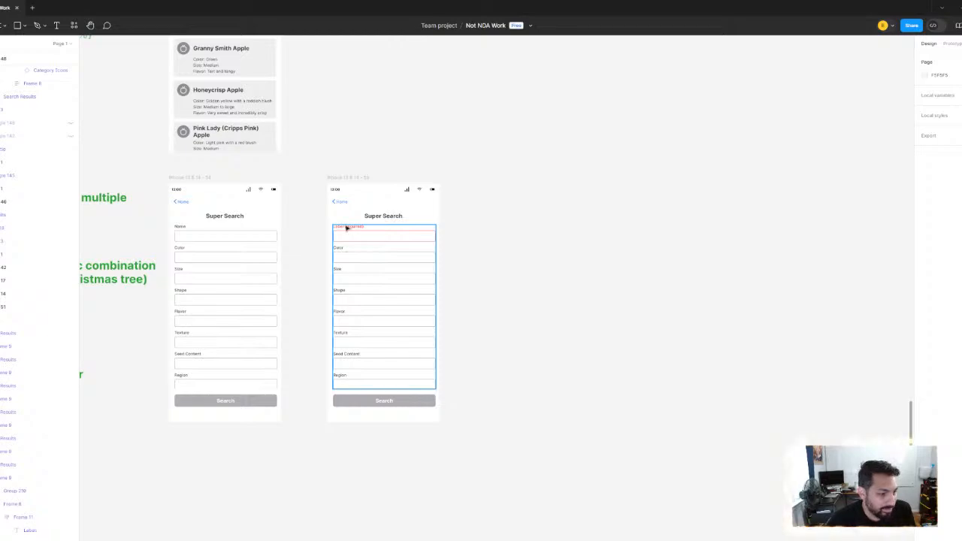
Change the red label on the second Super Search screen's first field to "Name (required)"
{"action": "scroll", "coordinate": [347, 229], "scroll_direction": "up", "scroll_amount": 5}
{"action": "scroll", "coordinate": [348, 232], "scroll_direction": "down", "scroll_amount": 5}
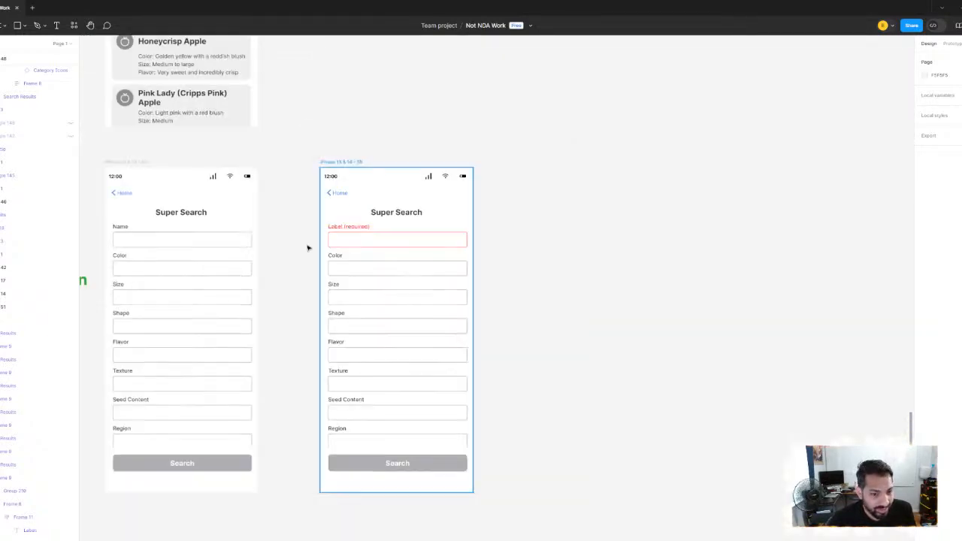
{"action": "scroll", "coordinate": [331, 233], "scroll_direction": "up", "scroll_amount": 5}
{"action": "scroll", "coordinate": [407, 269], "scroll_direction": "down", "scroll_amount": 2}
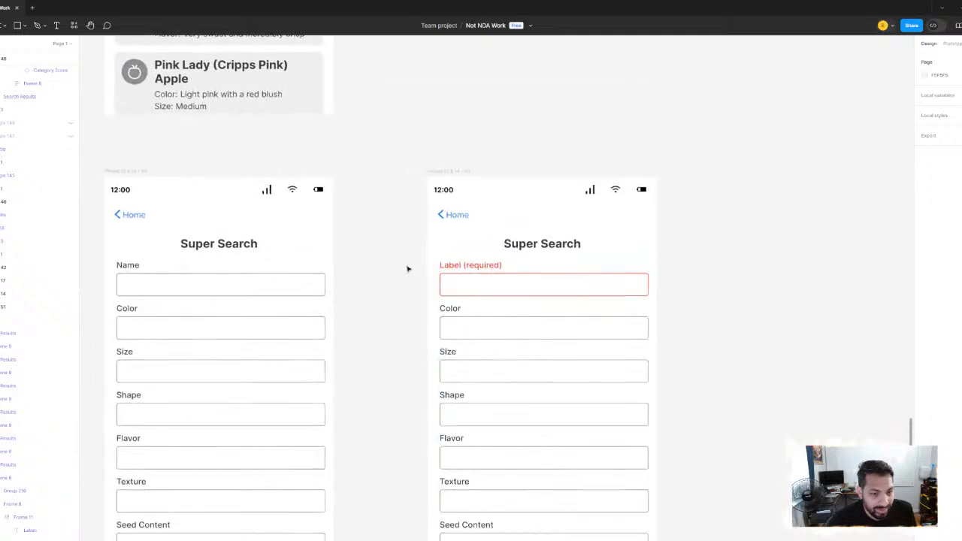
{"action": "scroll", "coordinate": [442, 269], "scroll_direction": "up", "scroll_amount": 4}
{"action": "double_click", "coordinate": [456, 267]}
{"action": "double_click", "coordinate": [455, 267]}
{"action": "left_click", "coordinate": [477, 265]}
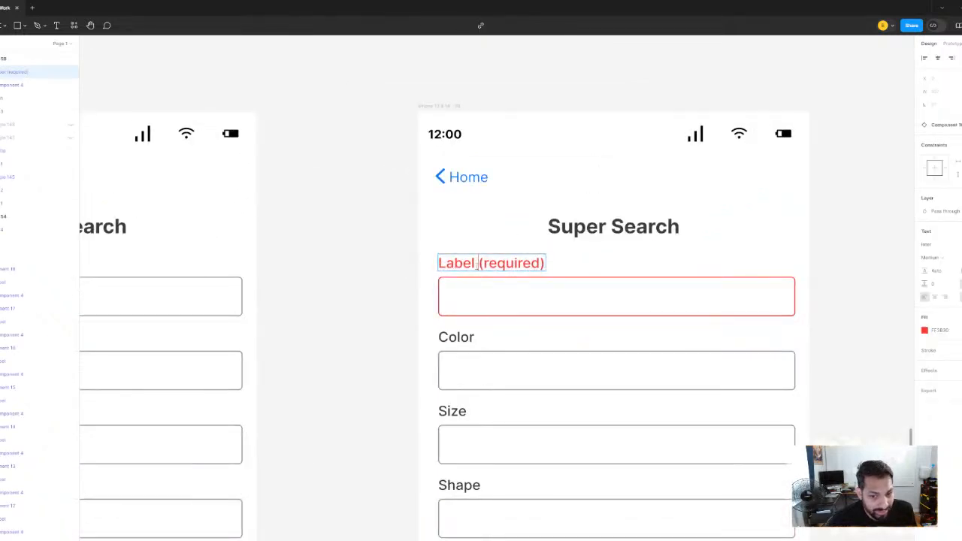
{"action": "left_click_drag", "start_coordinate": [477, 264], "coordinate": [428, 266]}
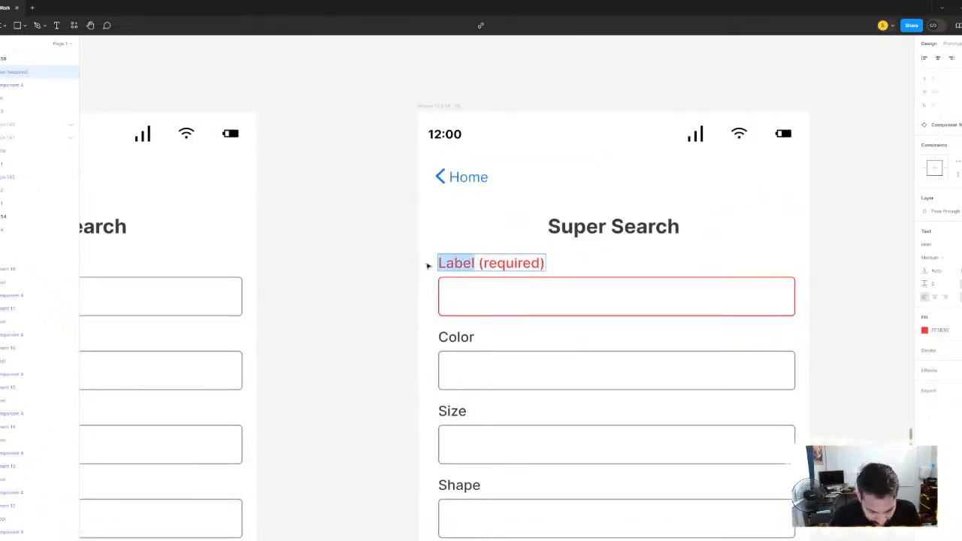
{"action": "type", "text": "nAME"}
{"action": "key", "text": "BackSpace"}
{"action": "key", "text": "BackSpace"}
{"action": "key", "text": "BackSpace"}
{"action": "key", "text": "BackSpace"}
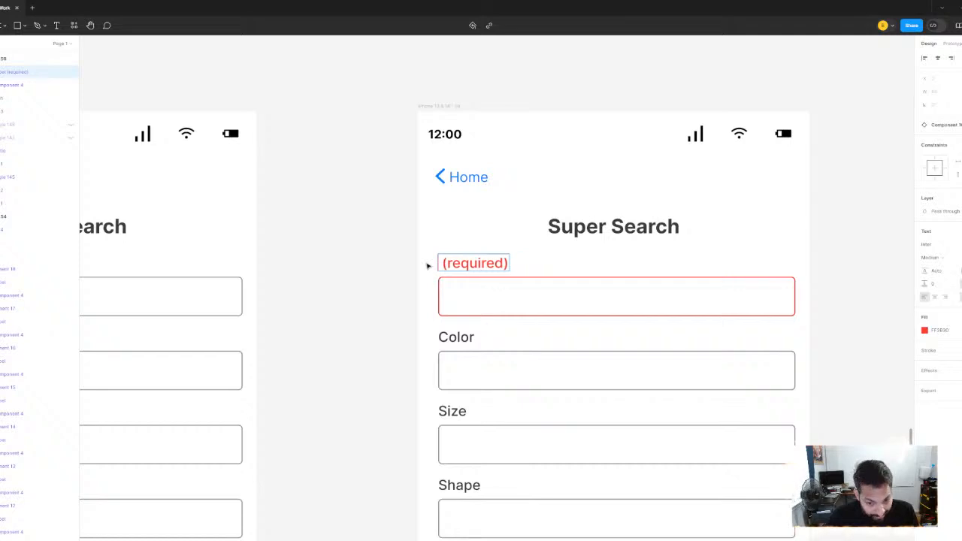
{"action": "type", "text": "Name"}
{"action": "left_click", "coordinate": [341, 205]}
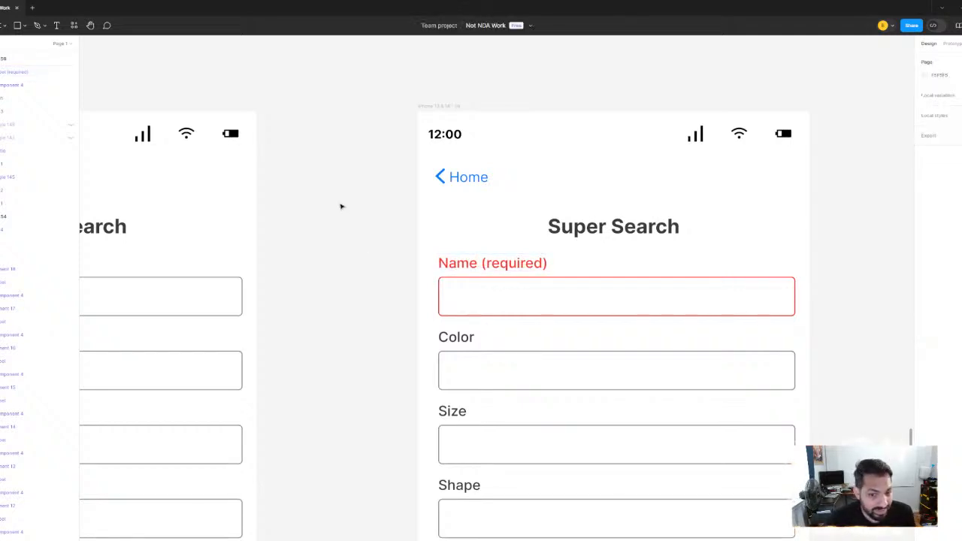
Review the multiple-database issues and the required field combinations for each database against the two Super Search screens
{"action": "scroll", "coordinate": [341, 206], "scroll_direction": "down", "scroll_amount": 5}
{"action": "left_click_drag", "start_coordinate": [346, 238], "coordinate": [401, 215]}
{"action": "scroll", "coordinate": [472, 286], "scroll_direction": "up", "scroll_amount": 3}
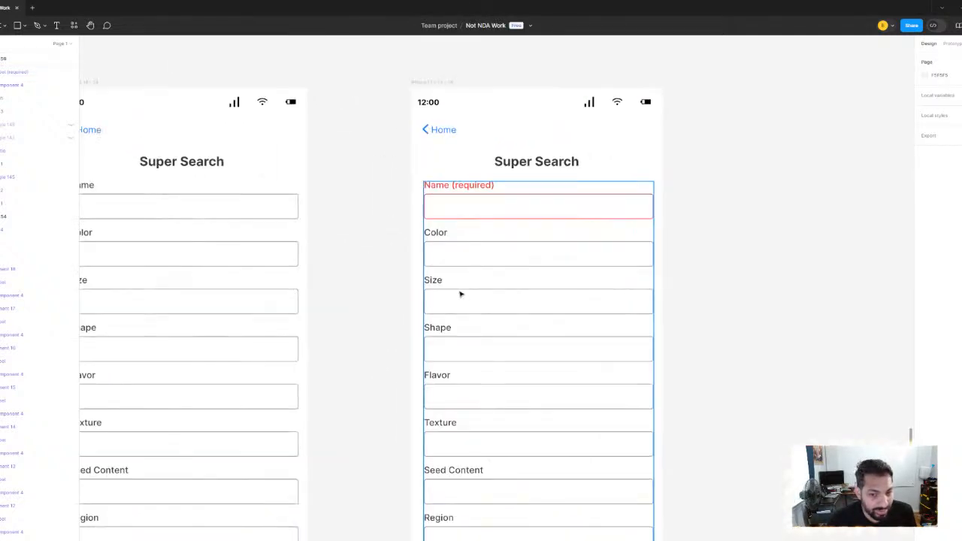
{"action": "scroll", "coordinate": [456, 293], "scroll_direction": "down", "scroll_amount": 3}
{"action": "scroll", "coordinate": [496, 278], "scroll_direction": "left", "scroll_amount": 5}
{"action": "scroll", "coordinate": [242, 272], "scroll_direction": "down", "scroll_amount": 3}
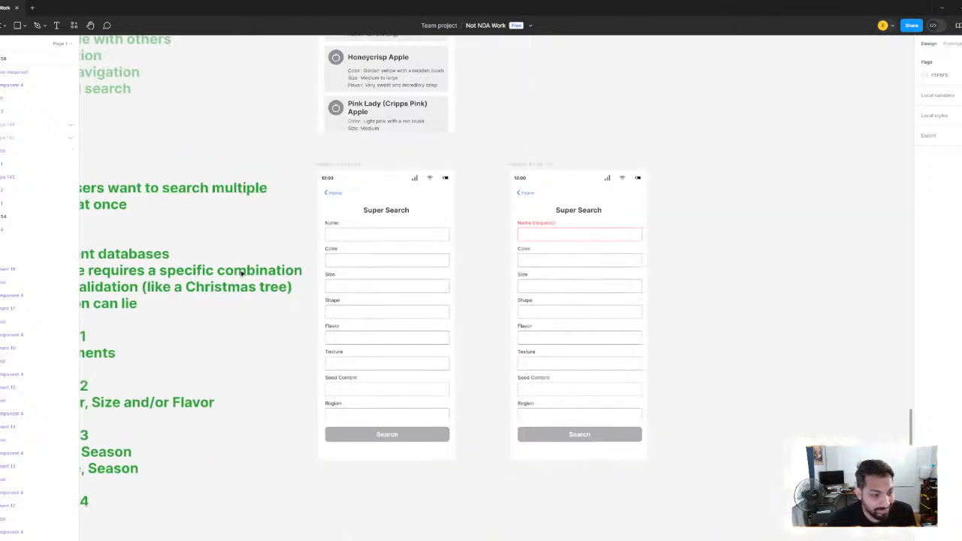
{"action": "scroll", "coordinate": [396, 230], "scroll_direction": "left", "scroll_amount": 5}
{"action": "scroll", "coordinate": [395, 230], "scroll_direction": "down", "scroll_amount": 2}
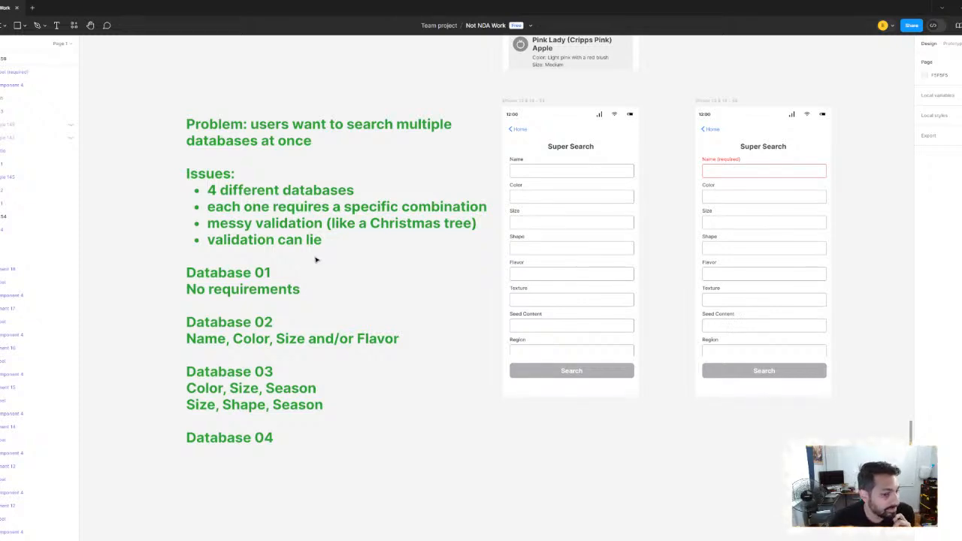
Highlight the "Size, Shape, Season" combination in the multiple-database note and check the empty line under Database 04
{"action": "left_click", "coordinate": [265, 403]}
{"action": "triple_click", "coordinate": [264, 403]}
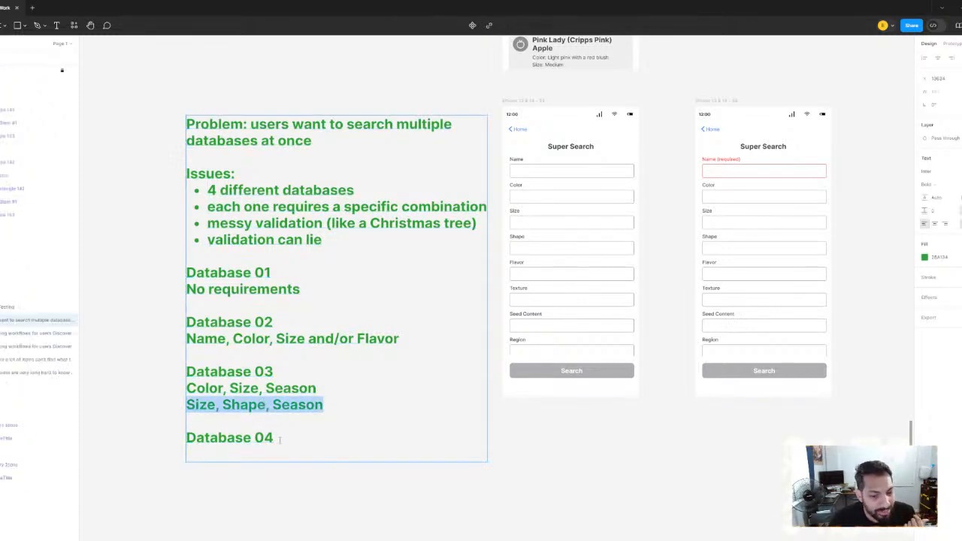
{"action": "left_click", "coordinate": [266, 455]}
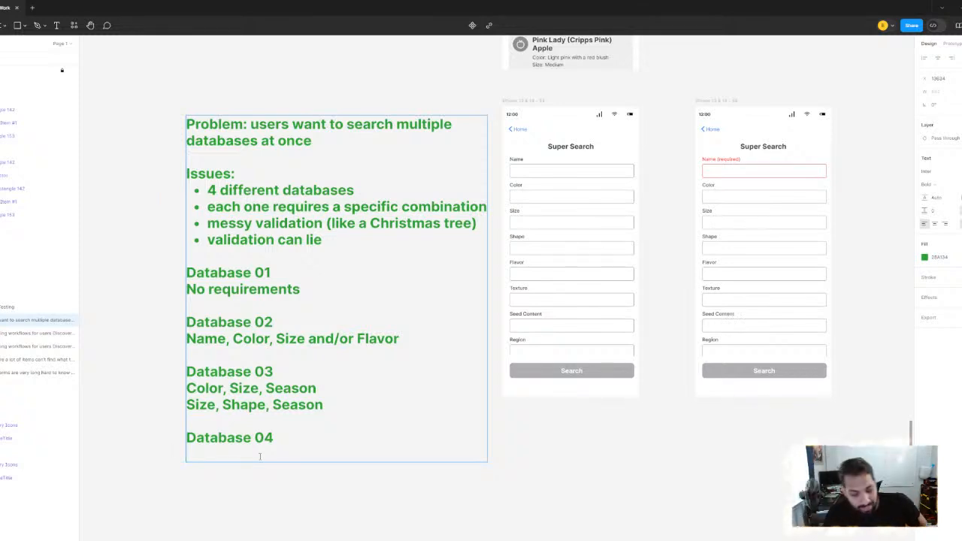
{"action": "left_click", "coordinate": [762, 515]}
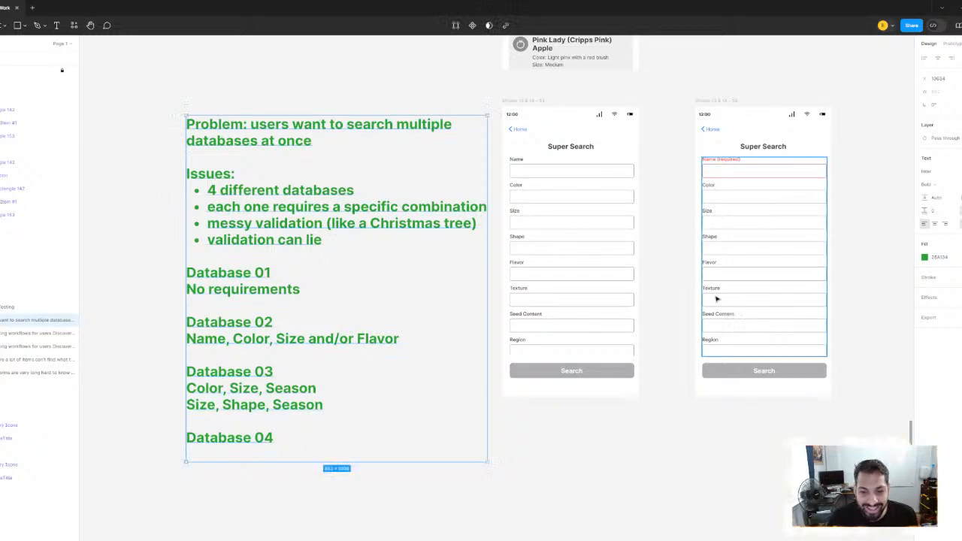
Inspect the fields of the Super Search validation screen, including the Color label, and compare them with the plain Super Search screen and database notes
{"action": "left_click_drag", "start_coordinate": [854, 212], "coordinate": [755, 238]}
{"action": "left_click", "coordinate": [755, 238]}
{"action": "scroll", "coordinate": [680, 218], "scroll_direction": "up", "scroll_amount": 5}
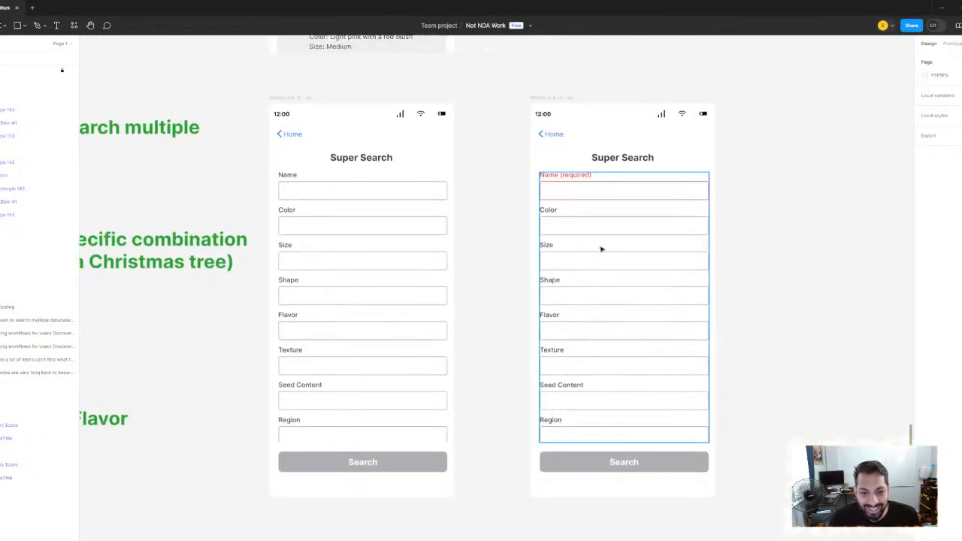
{"action": "scroll", "coordinate": [502, 260], "scroll_direction": "down", "scroll_amount": 5}
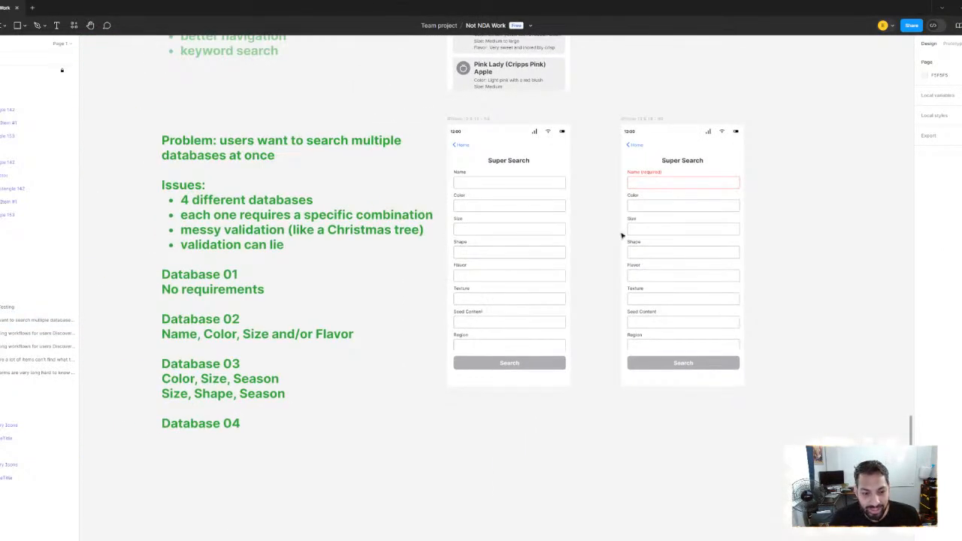
{"action": "scroll", "coordinate": [572, 235], "scroll_direction": "right", "scroll_amount": 3}
{"action": "scroll", "coordinate": [559, 241], "scroll_direction": "up", "scroll_amount": 5}
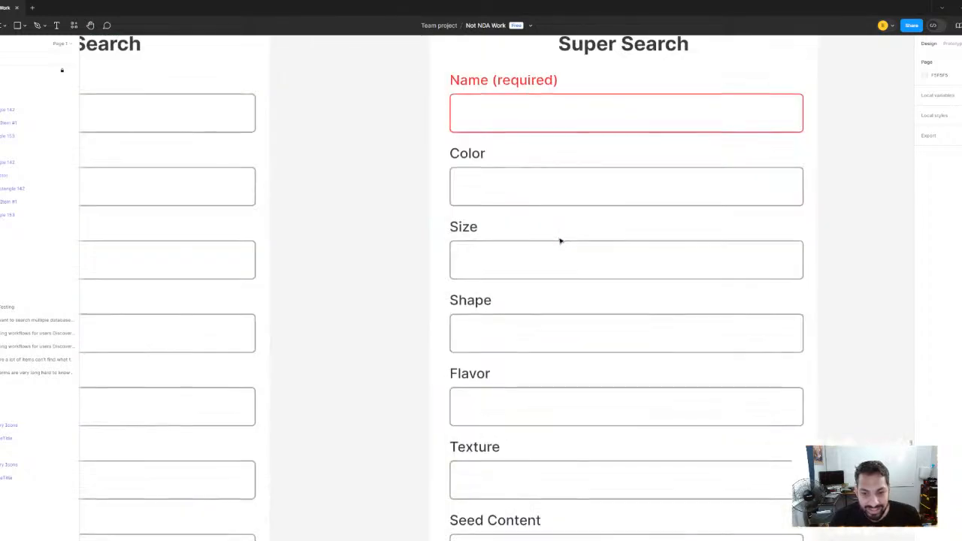
{"action": "left_click", "coordinate": [558, 240]}
{"action": "left_click", "coordinate": [457, 161]}
{"action": "left_click", "coordinate": [469, 160]}
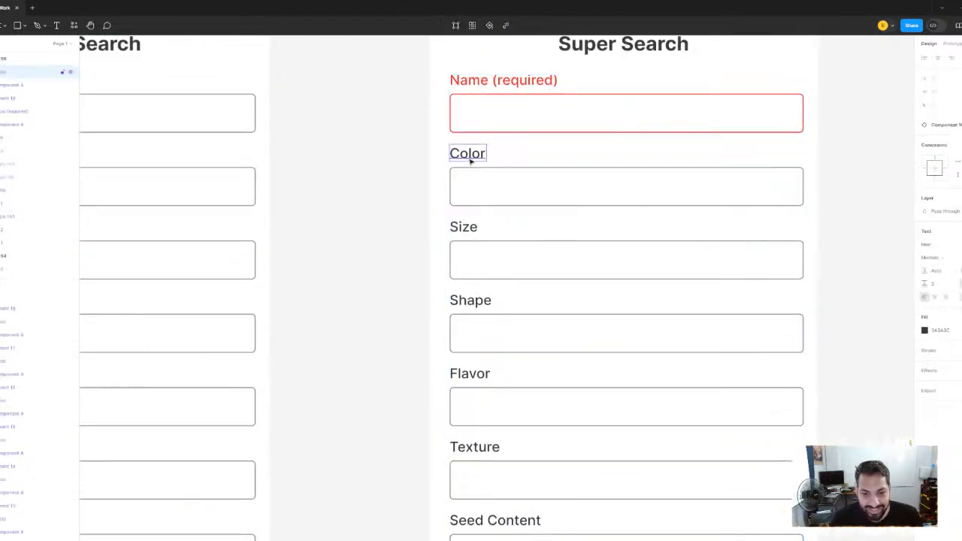
{"action": "left_click", "coordinate": [374, 183]}
{"action": "scroll", "coordinate": [408, 191], "scroll_direction": "down", "scroll_amount": 6}
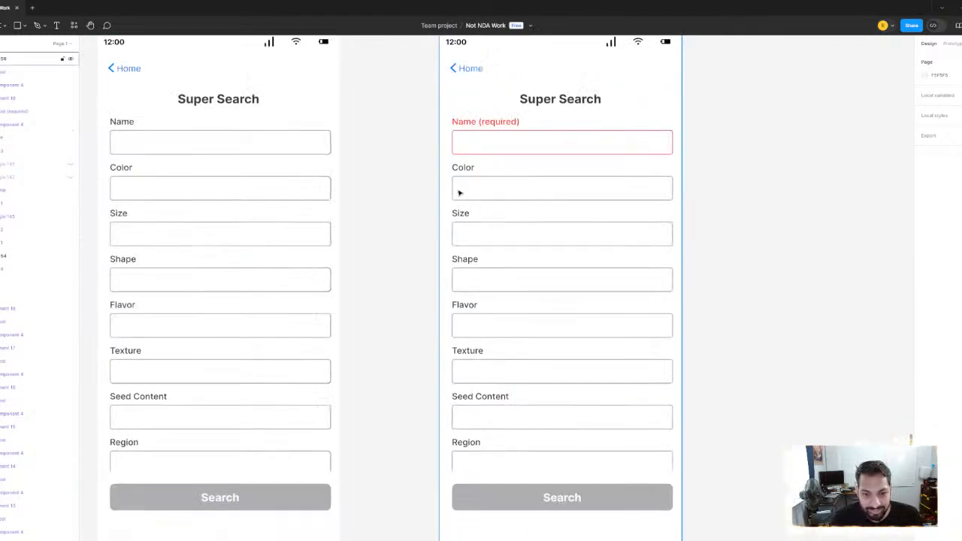
{"action": "scroll", "coordinate": [441, 192], "scroll_direction": "up", "scroll_amount": 5}
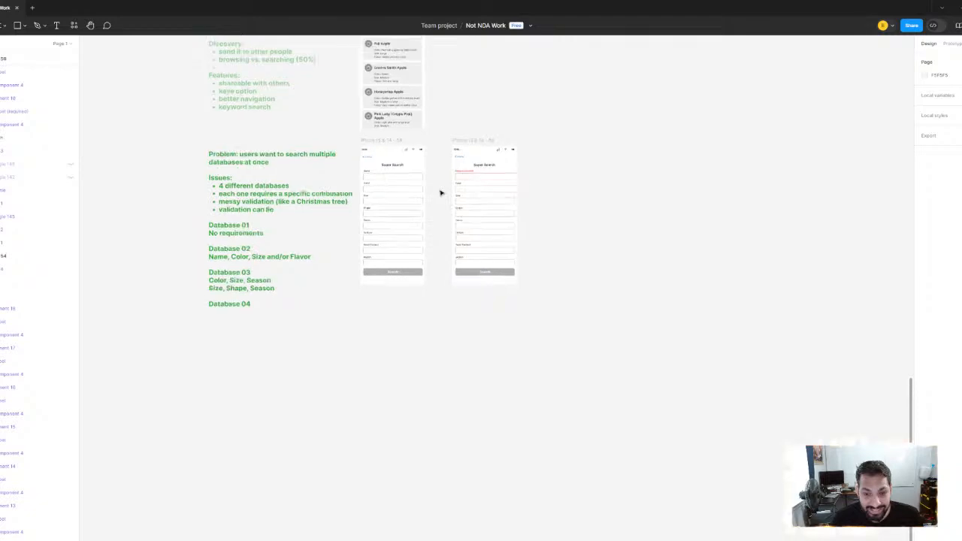
Switch the Size field on the second Super Search screen to the red required variant, Variant4
{"action": "scroll", "coordinate": [441, 193], "scroll_direction": "down", "scroll_amount": 10}
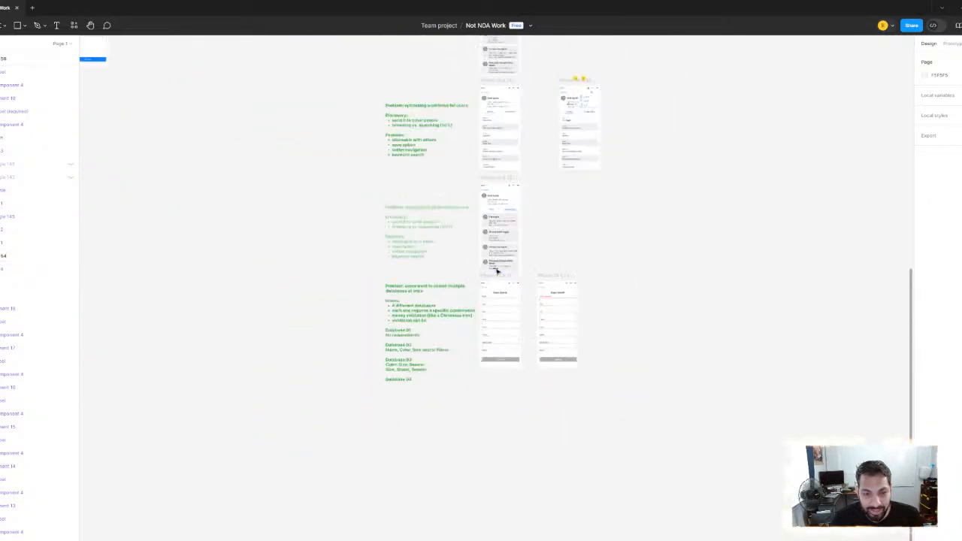
{"action": "scroll", "coordinate": [297, 200], "scroll_direction": "up", "scroll_amount": 3}
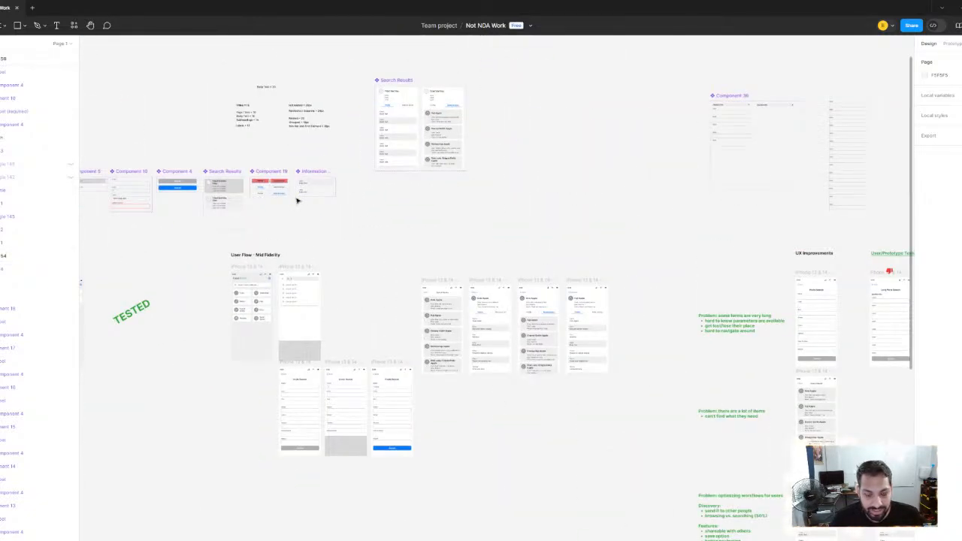
{"action": "scroll", "coordinate": [297, 201], "scroll_direction": "down", "scroll_amount": 1}
{"action": "left_click_drag", "start_coordinate": [711, 402], "coordinate": [484, 223]}
{"action": "scroll", "coordinate": [529, 399], "scroll_direction": "up", "scroll_amount": 5}
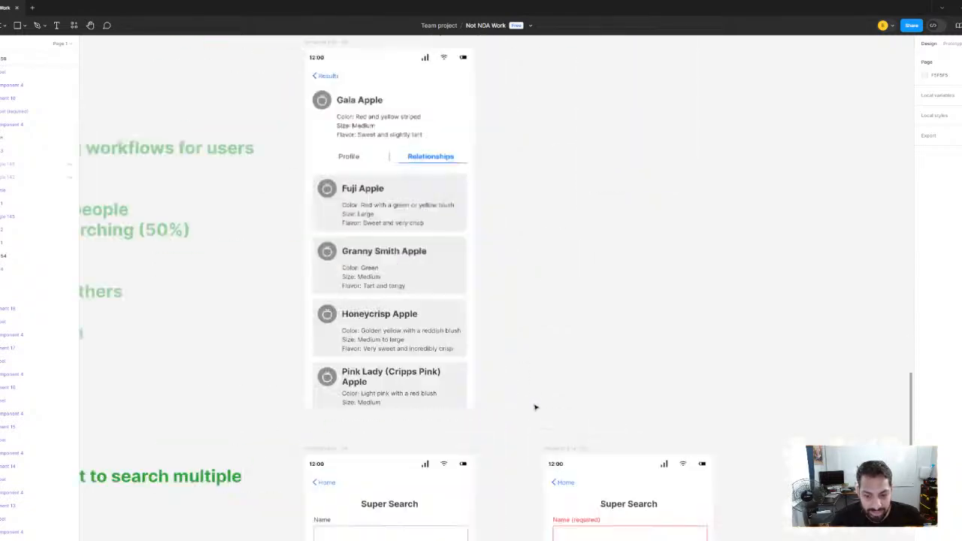
{"action": "left_click_drag", "start_coordinate": [592, 467], "coordinate": [467, 153]}
{"action": "left_click", "coordinate": [441, 285]}
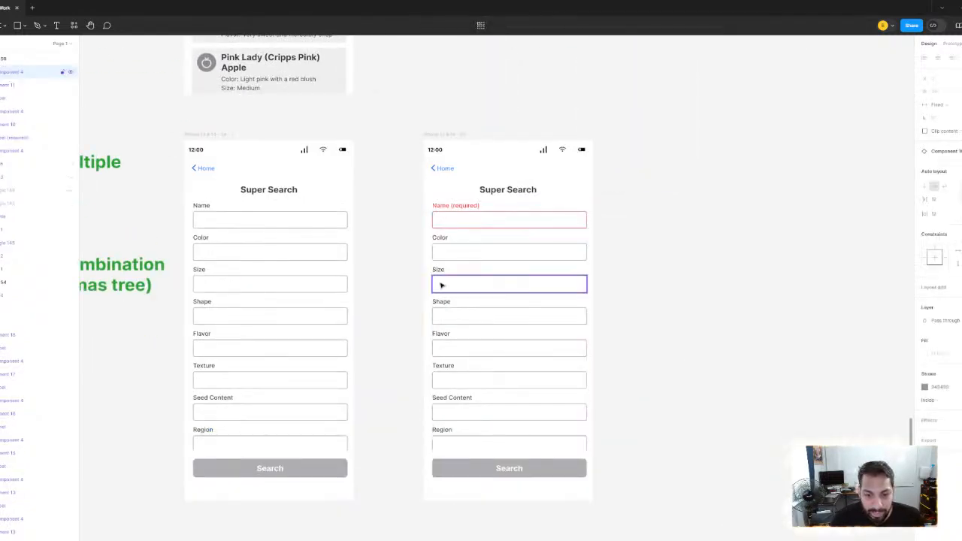
{"action": "key", "text": "Escape"}
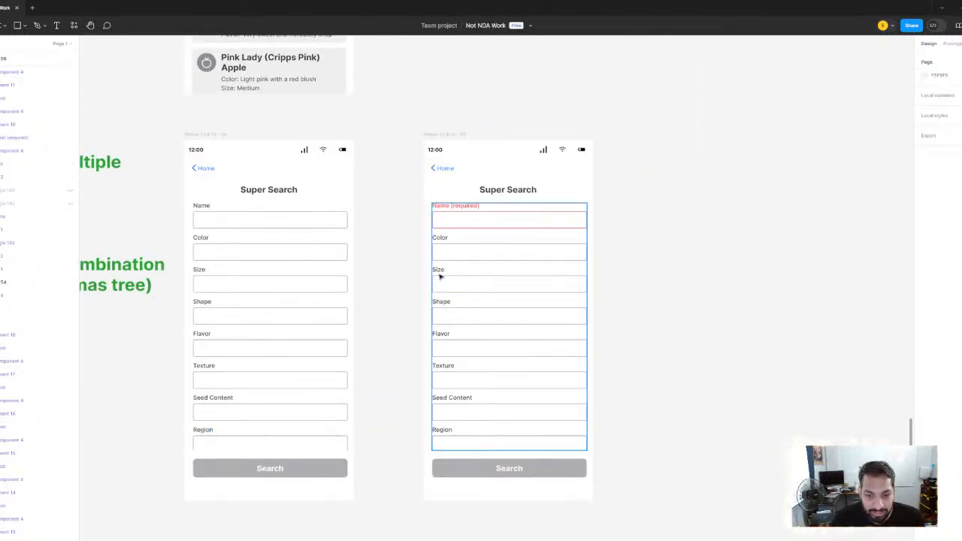
{"action": "left_click", "coordinate": [440, 276]}
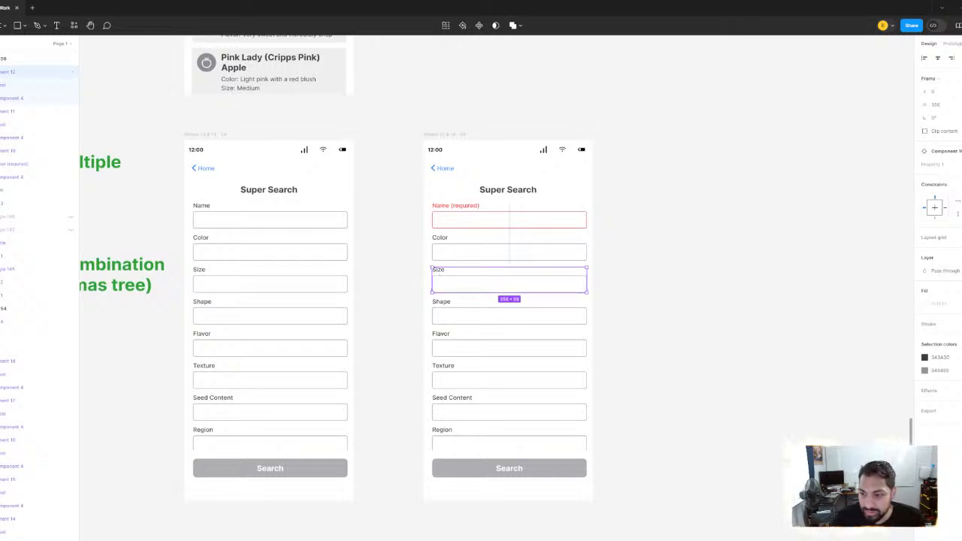
{"action": "left_click", "coordinate": [948, 164]}
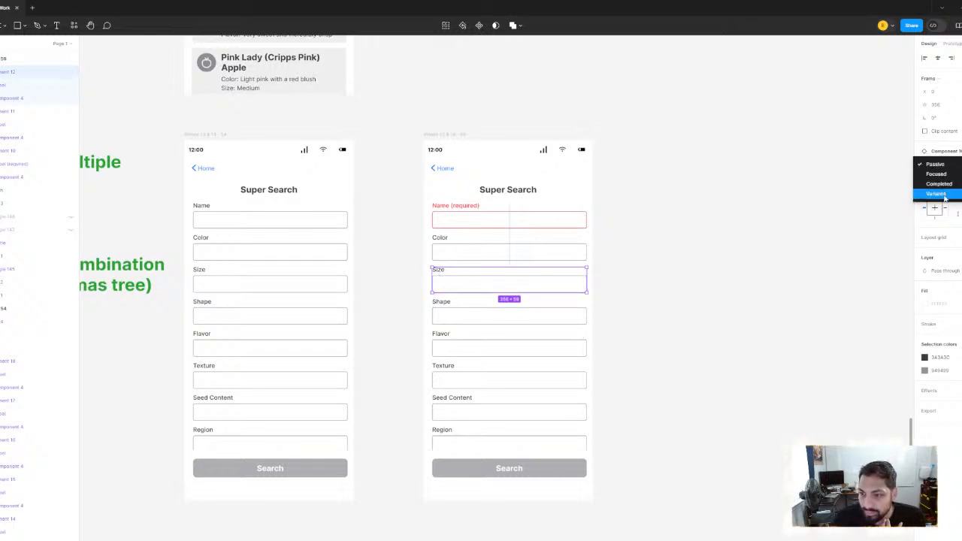
{"action": "left_click", "coordinate": [945, 196]}
{"action": "left_click", "coordinate": [754, 202]}
Set the Shape field on the second Super Search screen to the red required variant, Variant4
{"action": "left_click", "coordinate": [454, 317]}
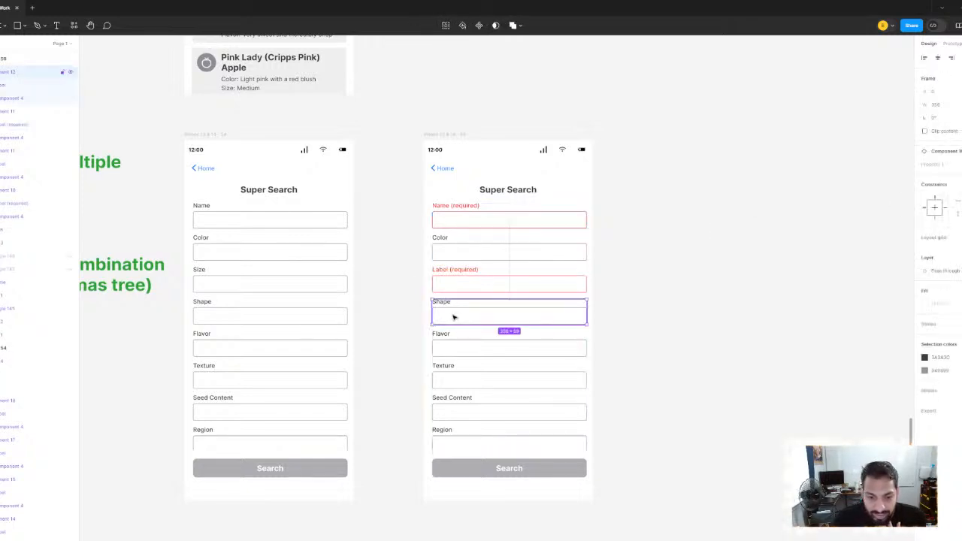
{"action": "left_click", "coordinate": [949, 165]}
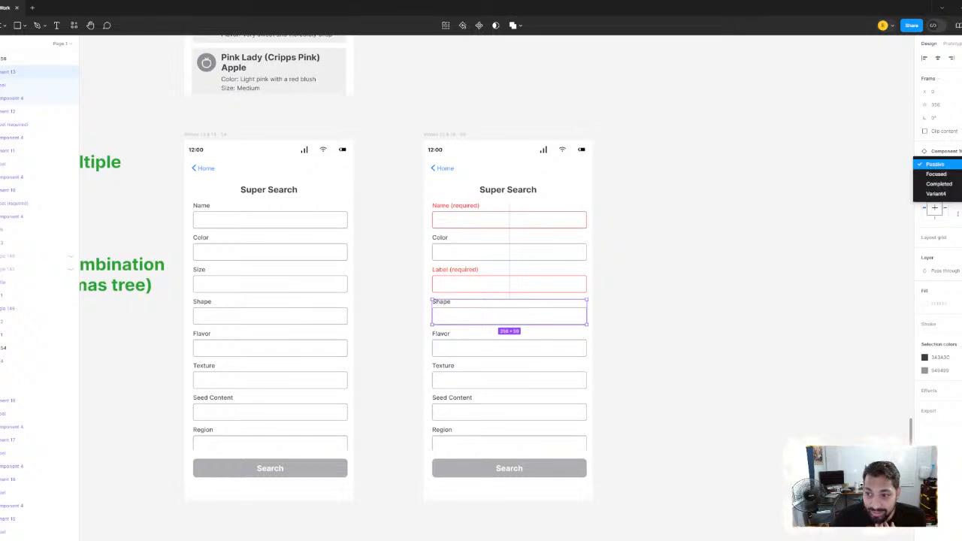
{"action": "left_click", "coordinate": [944, 196]}
{"action": "left_click", "coordinate": [762, 207]}
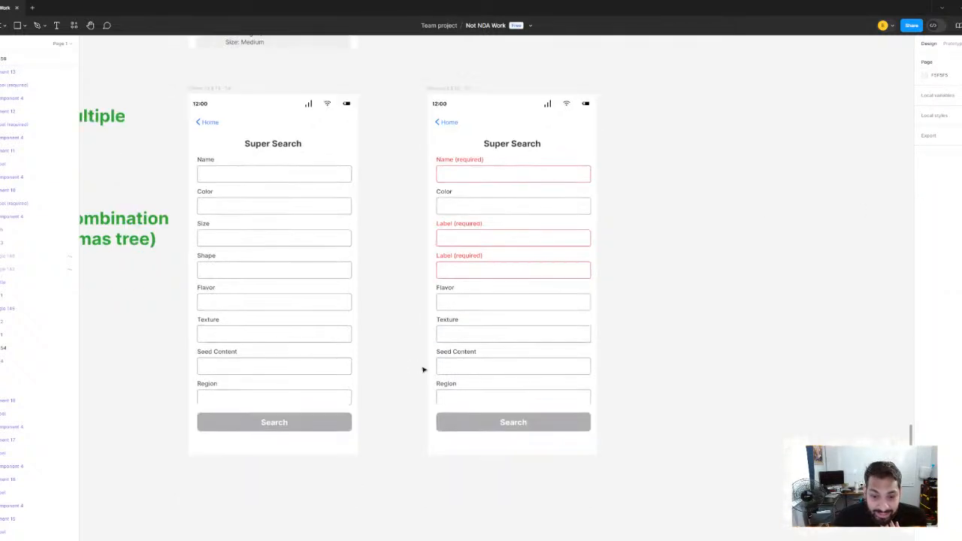
Change the Texture field on the second Super Search screen to the red required variant, Variant4
{"action": "left_click", "coordinate": [453, 331]}
{"action": "scroll", "coordinate": [453, 331], "scroll_direction": "down", "scroll_amount": 2}
{"action": "left_click", "coordinate": [454, 330]}
{"action": "left_click", "coordinate": [805, 307]}
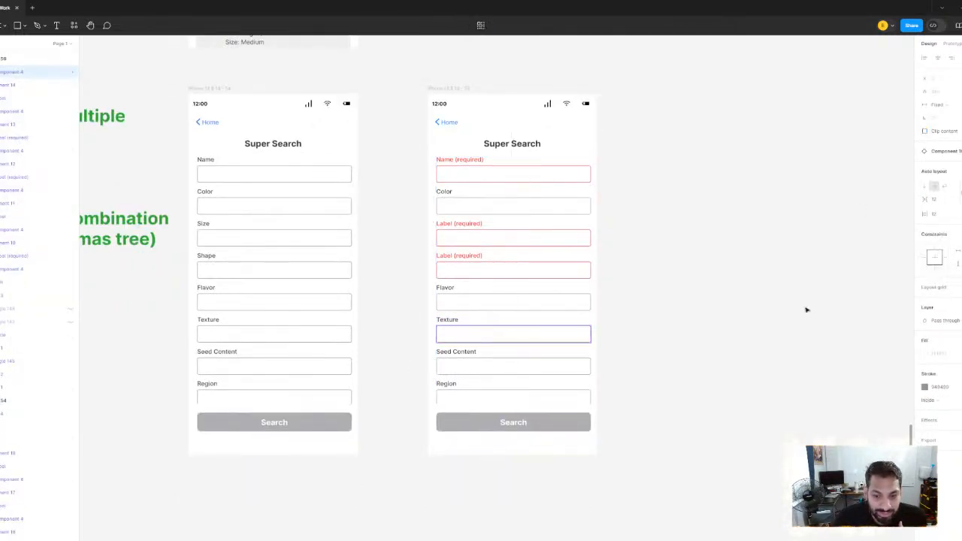
{"action": "left_click", "coordinate": [439, 321]}
{"action": "left_click", "coordinate": [447, 324]}
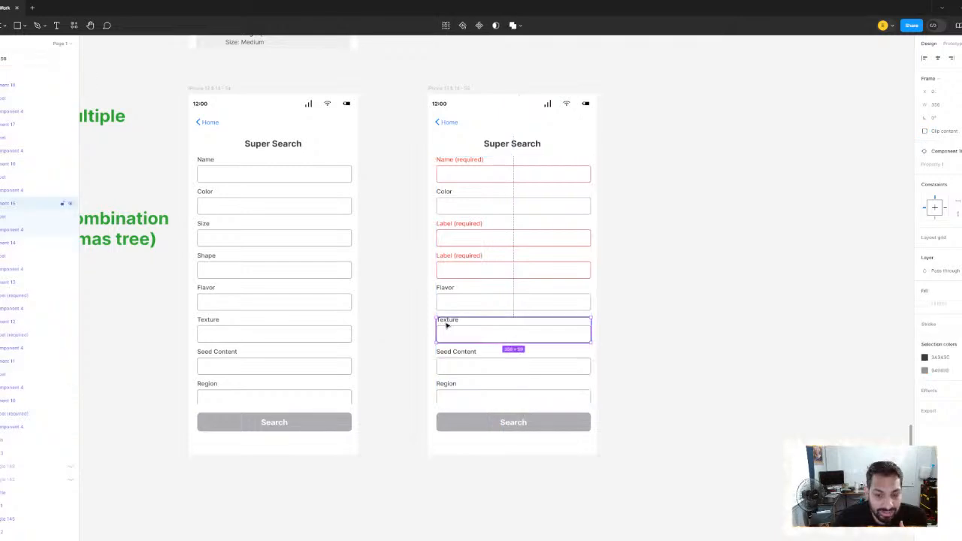
{"action": "left_click", "coordinate": [943, 164]}
{"action": "left_click", "coordinate": [938, 194]}
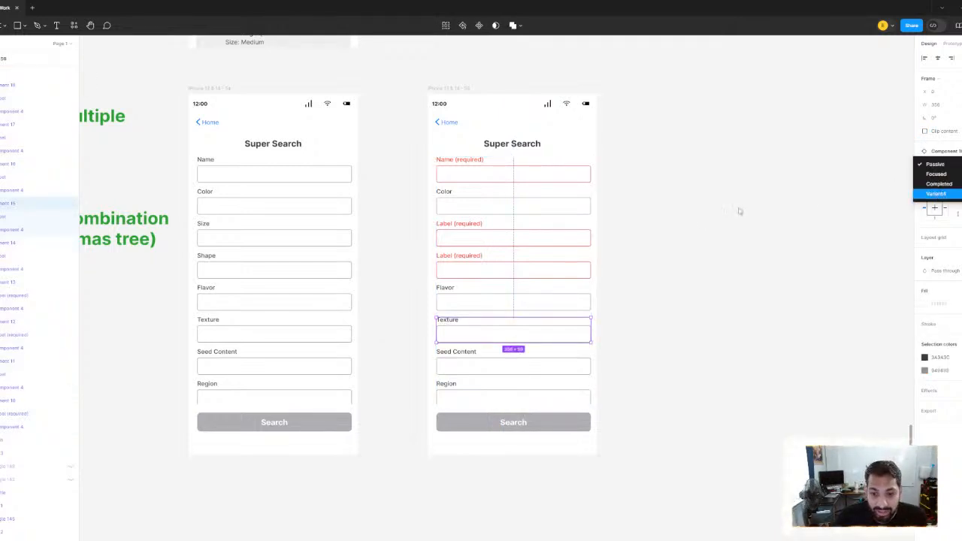
{"action": "left_click", "coordinate": [729, 212]}
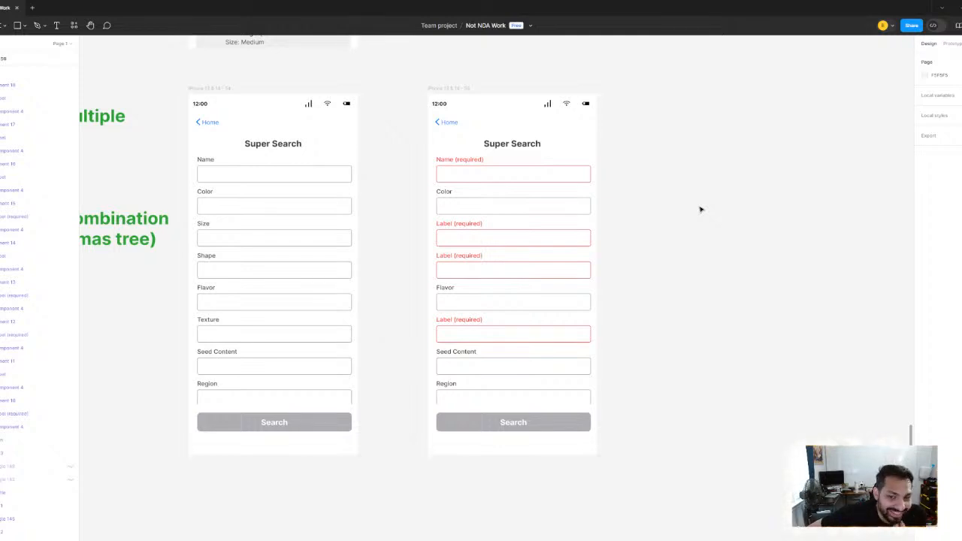
{"action": "scroll", "coordinate": [451, 248], "scroll_direction": "up", "scroll_amount": 5, "text": "ctrl"}
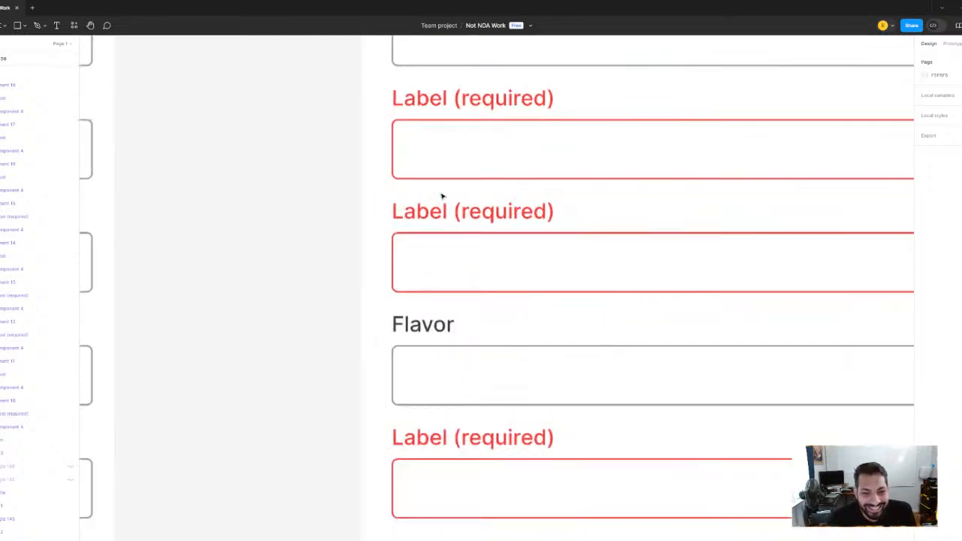
{"action": "scroll", "coordinate": [447, 203], "scroll_direction": "up", "scroll_amount": 2}
{"action": "left_click", "coordinate": [457, 199]}
{"action": "double_click", "coordinate": [457, 199]}
{"action": "key", "text": "Escape"}
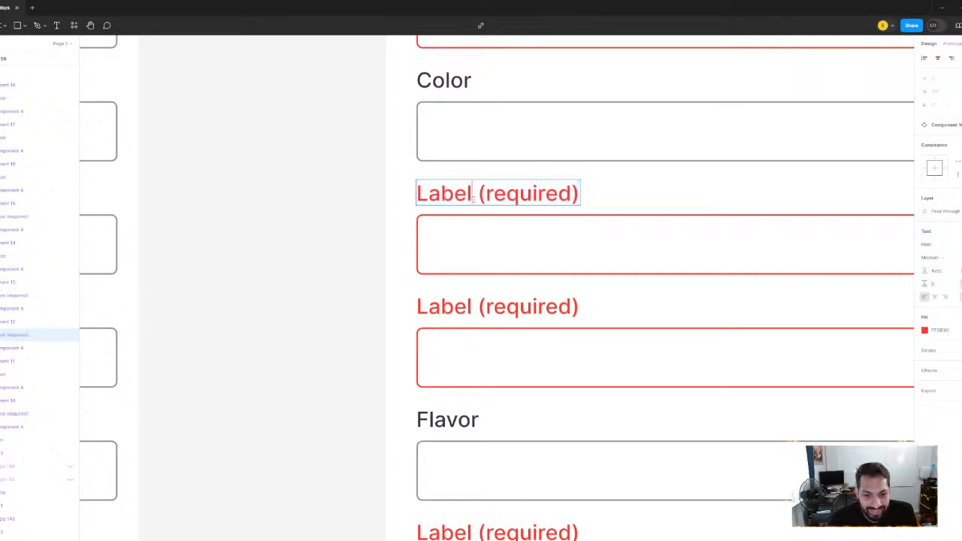
{"action": "scroll", "coordinate": [347, 239], "scroll_direction": "down", "scroll_amount": 5}
{"action": "scroll", "coordinate": [428, 260], "scroll_direction": "down", "scroll_amount": 2}
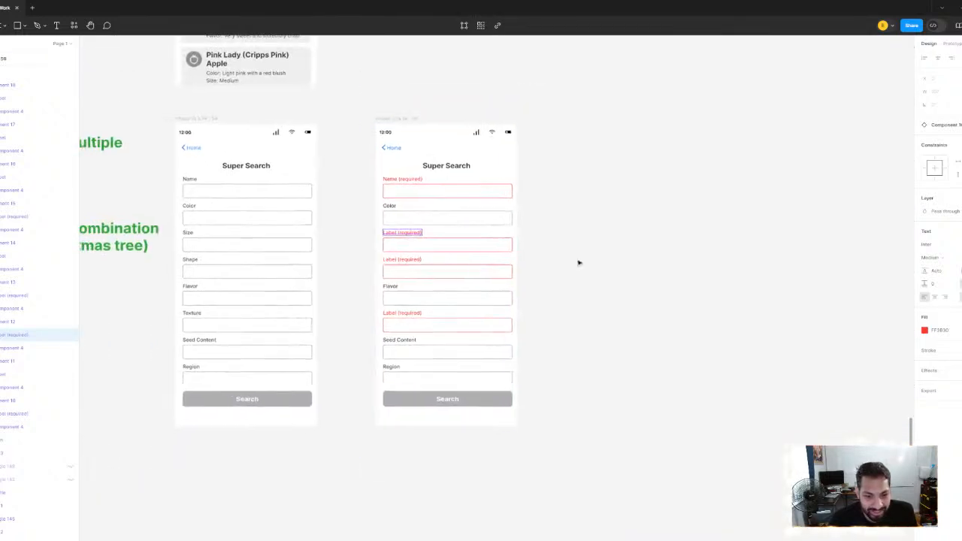
{"action": "left_click", "coordinate": [579, 262]}
Move the Super Search validation screen horizontally farther away from the plain Super Search screen
{"action": "scroll", "coordinate": [420, 257], "scroll_direction": "down", "scroll_amount": 1}
{"action": "left_click_drag", "start_coordinate": [421, 258], "coordinate": [294, 290]}
{"action": "scroll", "coordinate": [422, 261], "scroll_direction": "up", "scroll_amount": 2}
{"action": "left_click", "coordinate": [344, 154]}
{"action": "scroll", "coordinate": [564, 251], "scroll_direction": "down", "scroll_amount": 2}
{"action": "scroll", "coordinate": [569, 253], "scroll_direction": "down", "scroll_amount": 1}
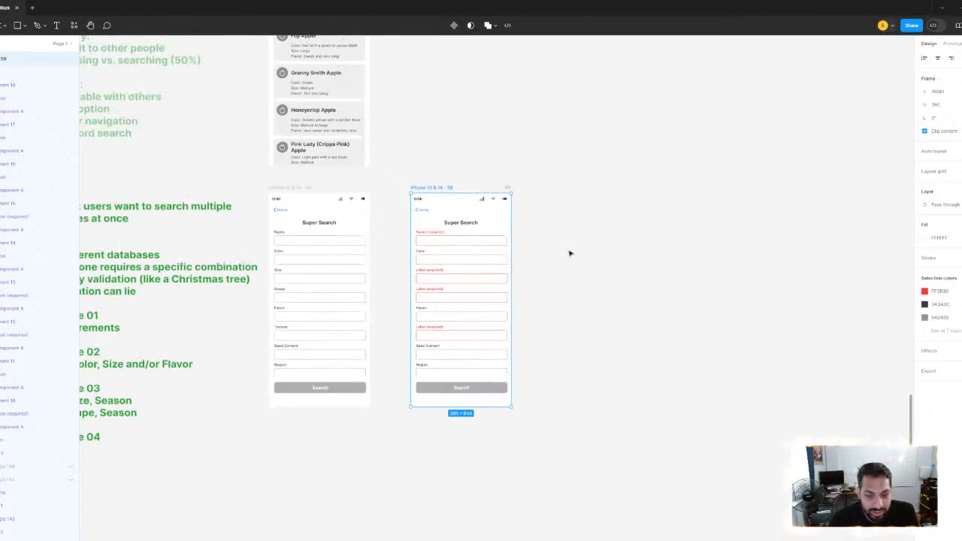
{"action": "scroll", "coordinate": [389, 262], "scroll_direction": "right", "scroll_amount": 2}
{"action": "scroll", "coordinate": [389, 263], "scroll_direction": "up", "scroll_amount": 3}
{"action": "left_click_drag", "start_coordinate": [360, 230], "coordinate": [404, 227]}
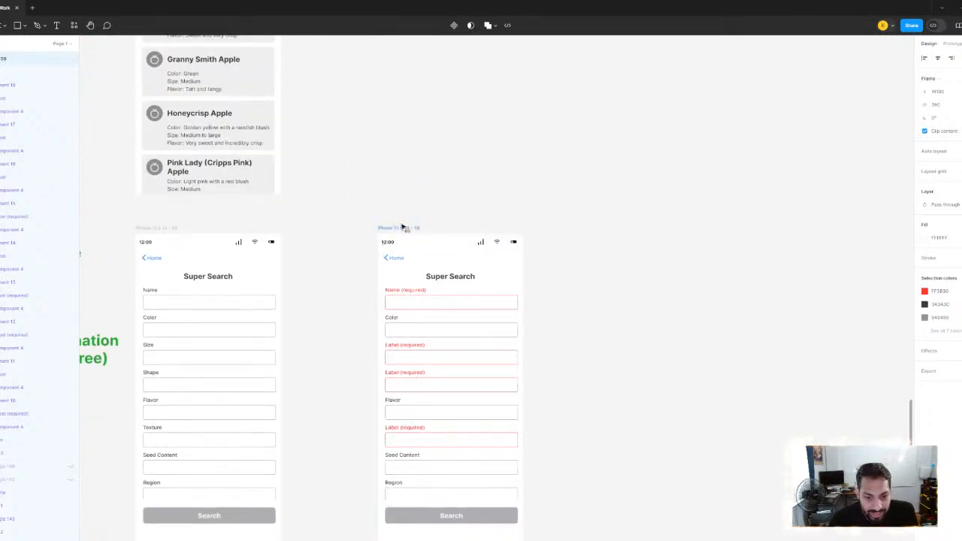
{"action": "left_click", "coordinate": [396, 295]}
{"action": "scroll", "coordinate": [396, 296], "scroll_direction": "down", "scroll_amount": 2}
{"action": "left_click", "coordinate": [387, 188]}
Duplicate the green multiple-database problem note and place the copy on the empty canvas beside the Super Search validation screen
{"action": "scroll", "coordinate": [449, 245], "scroll_direction": "left", "scroll_amount": 3}
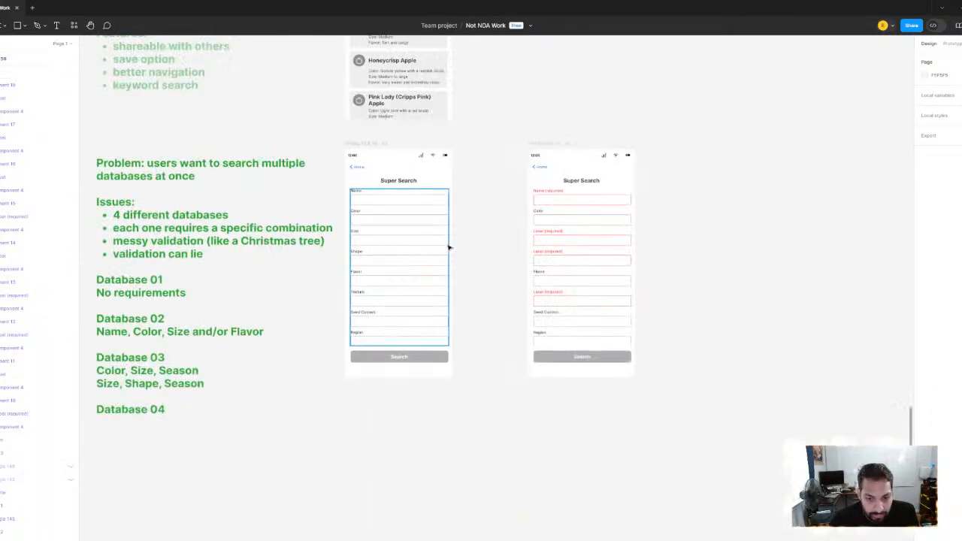
{"action": "scroll", "coordinate": [559, 251], "scroll_direction": "right", "scroll_amount": 2}
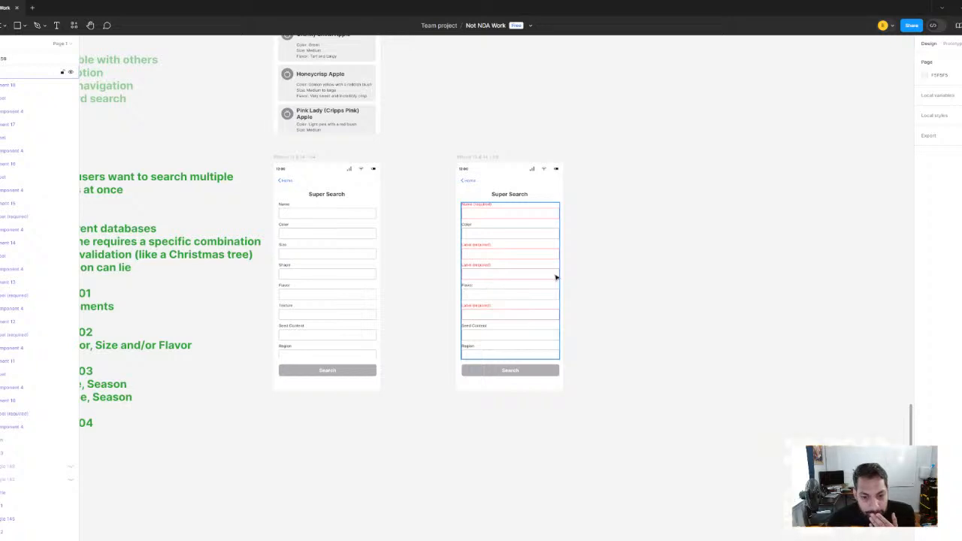
{"action": "scroll", "coordinate": [594, 307], "scroll_direction": "right", "scroll_amount": 2}
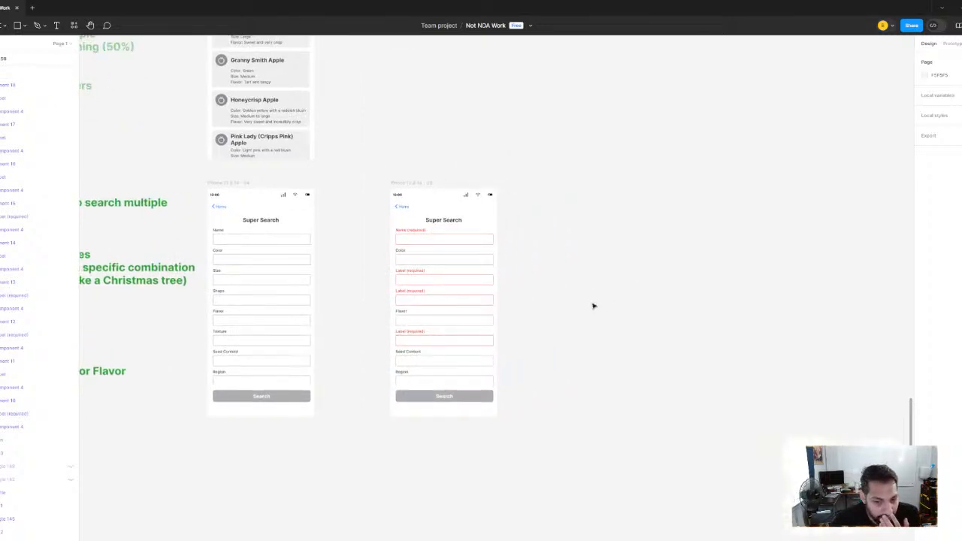
{"action": "scroll", "coordinate": [248, 283], "scroll_direction": "left", "scroll_amount": 8}
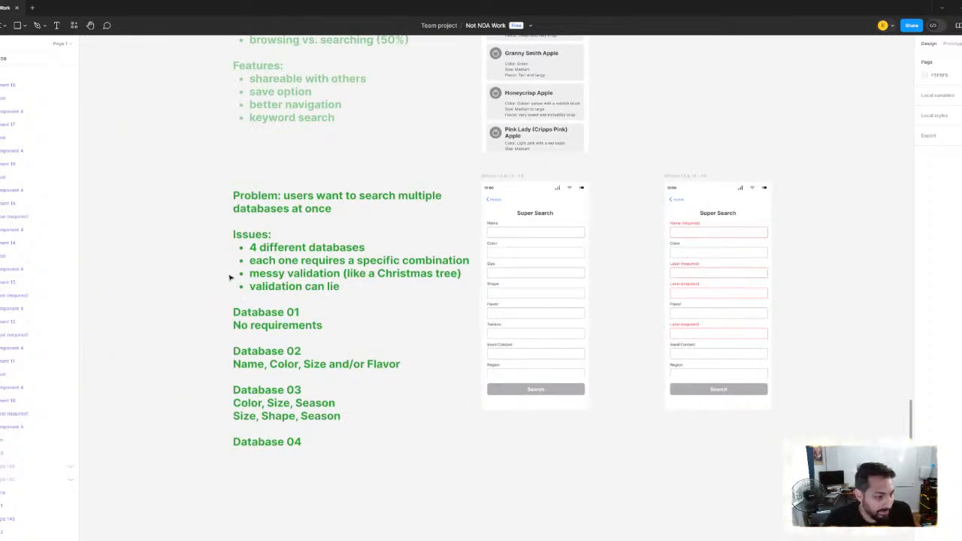
{"action": "left_click", "coordinate": [350, 286]}
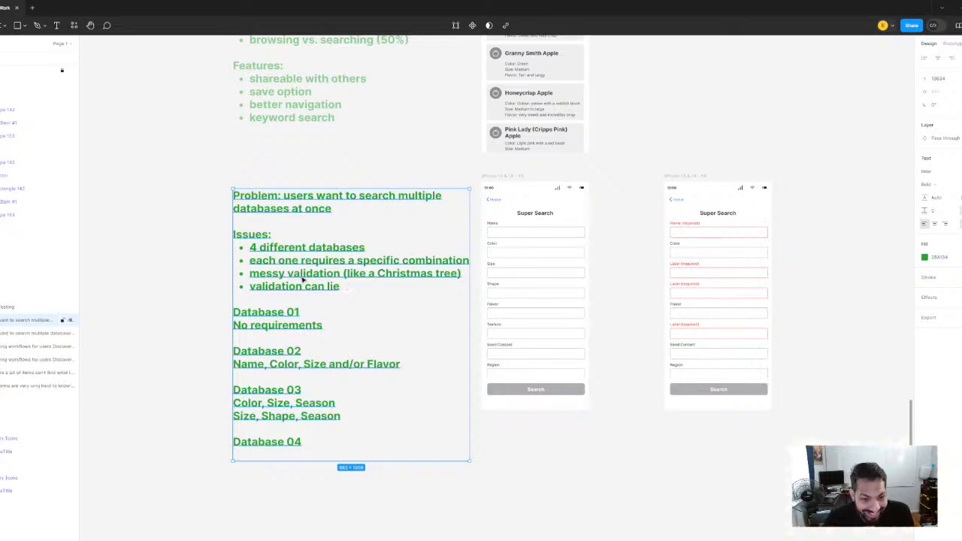
{"action": "left_click_drag", "start_coordinate": [303, 277], "coordinate": [810, 277]}
{"action": "scroll", "coordinate": [469, 293], "scroll_direction": "right", "scroll_amount": 10}
{"action": "left_click_drag", "start_coordinate": [444, 280], "coordinate": [532, 262]}
Clear all the text from the copied note beside the validation screen
{"action": "double_click", "coordinate": [512, 404]}
{"action": "left_click", "coordinate": [504, 419]}
{"action": "left_click_drag", "start_coordinate": [492, 433], "coordinate": [408, 165]}
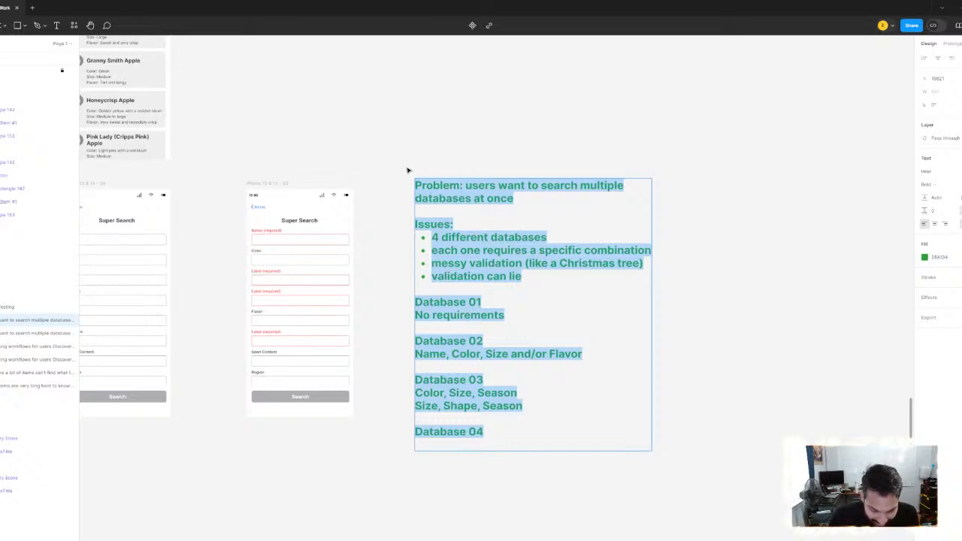
{"action": "key", "text": "BackSpace"}
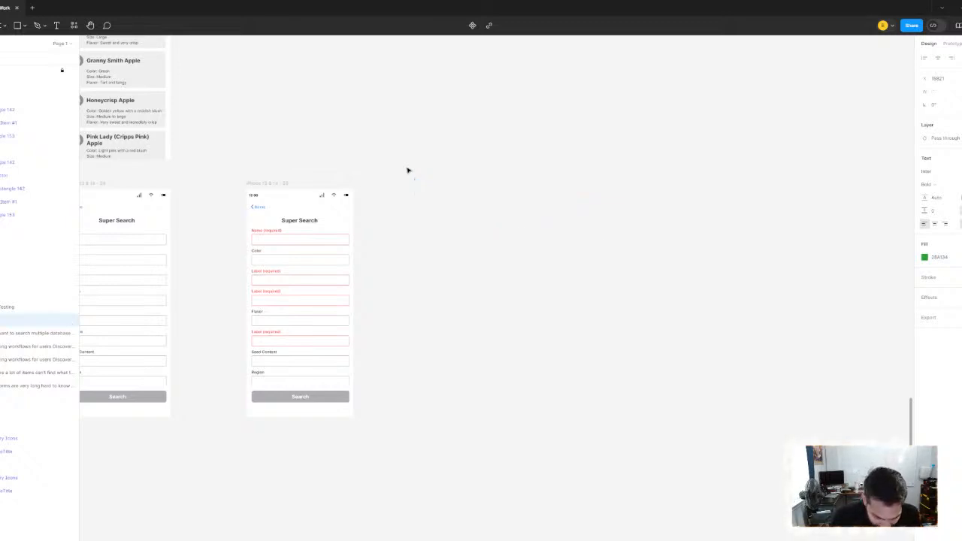
Write "Validation can be messy and confusing" in the emptied note and start a new line below it
{"action": "type", "text": "vLIAD"}
{"action": "key", "text": "BackSpace"}
{"action": "key", "text": "BackSpace"}
{"action": "key", "text": "BackSpace"}
{"action": "key", "text": "BackSpace"}
{"action": "key", "text": "BackSpace"}
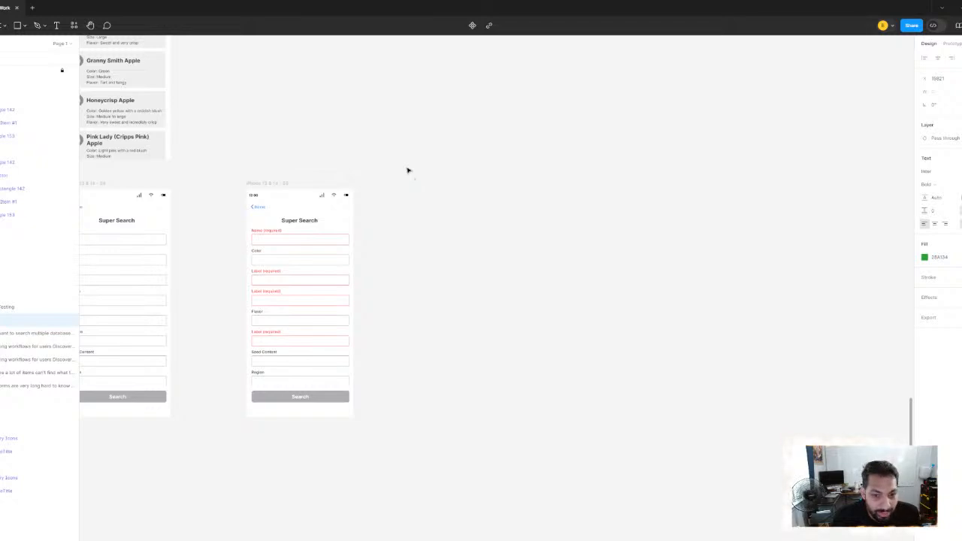
{"action": "type", "text": "V"}
{"action": "key", "text": "BackSpace"}
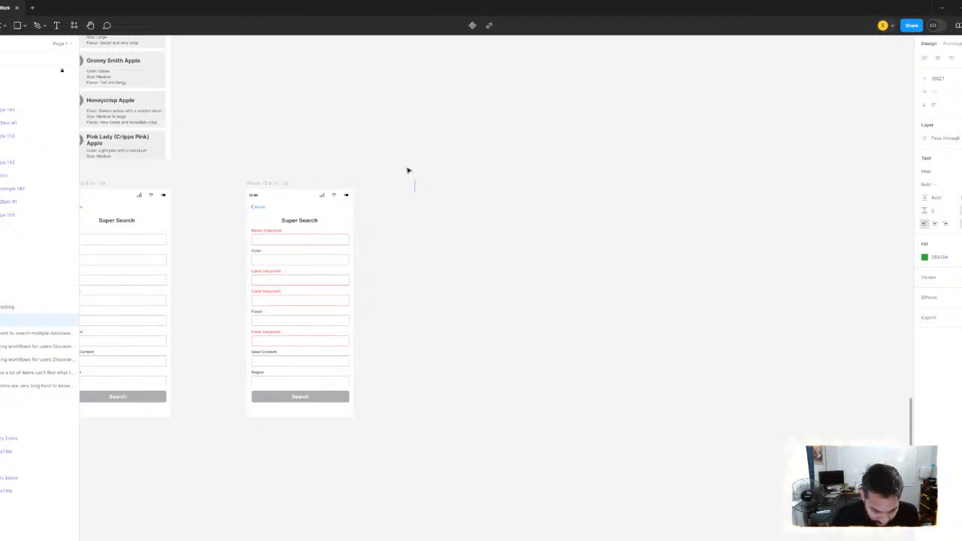
{"action": "type", "text": "Validation"}
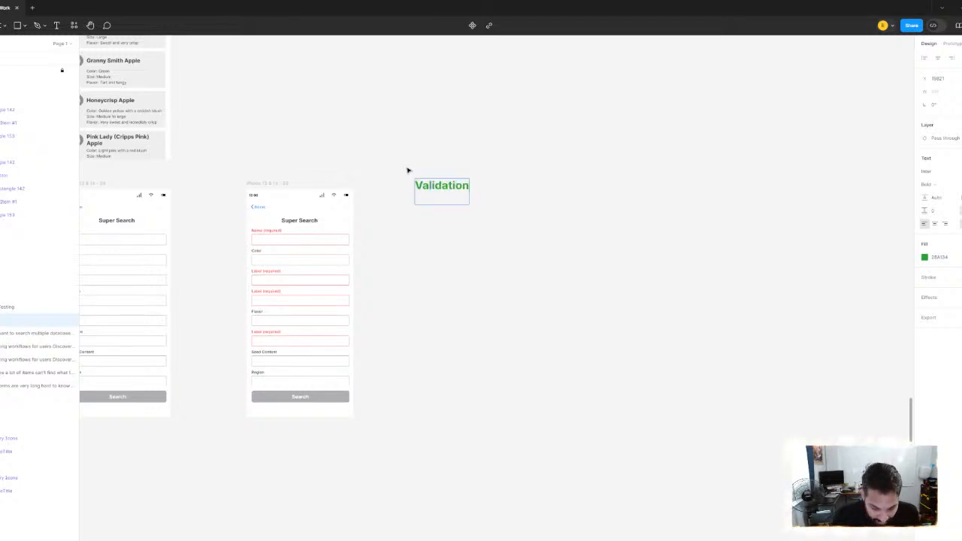
{"action": "type", "text": " is"}
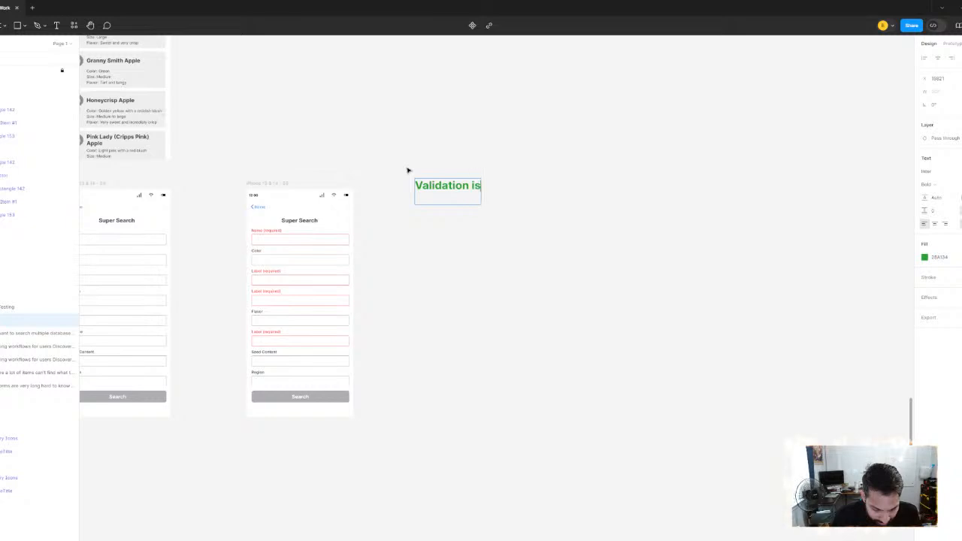
{"action": "type", "text": " messy,"}
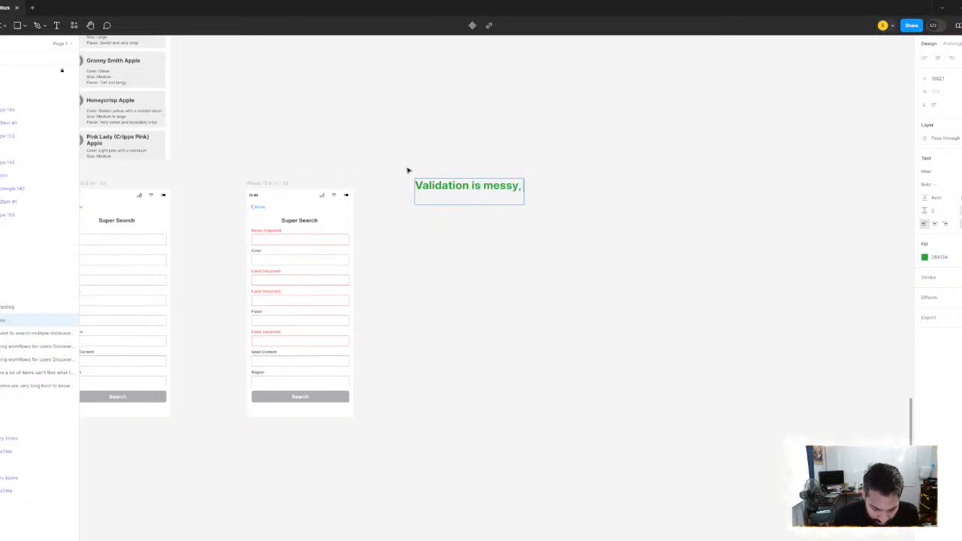
{"action": "key", "text": "BackSpace"}
{"action": "key", "text": "BackSpace"}
{"action": "key", "text": "BackSpace"}
{"action": "key", "text": "BackSpace"}
{"action": "key", "text": "BackSpace"}
{"action": "key", "text": "BackSpace"}
{"action": "key", "text": "BackSpace"}
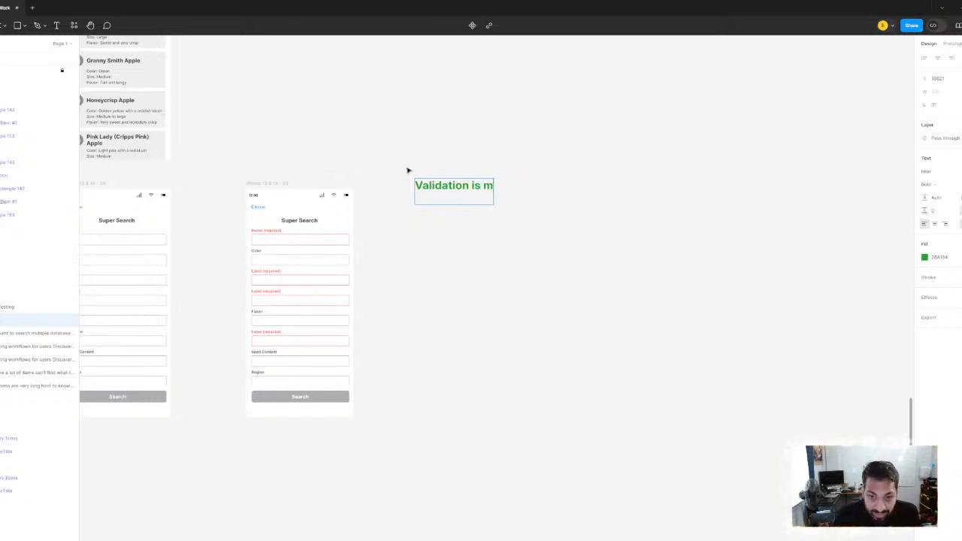
{"action": "key", "text": "BackSpace"}
{"action": "key", "text": "BackSpace"}
{"action": "type", "text": "can be"}
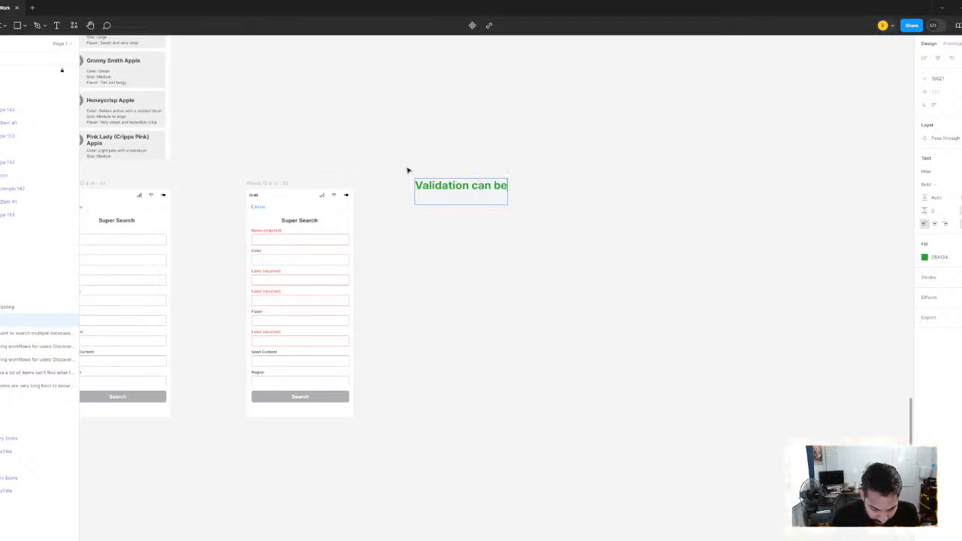
{"action": "type", "text": " messy and confusing"}
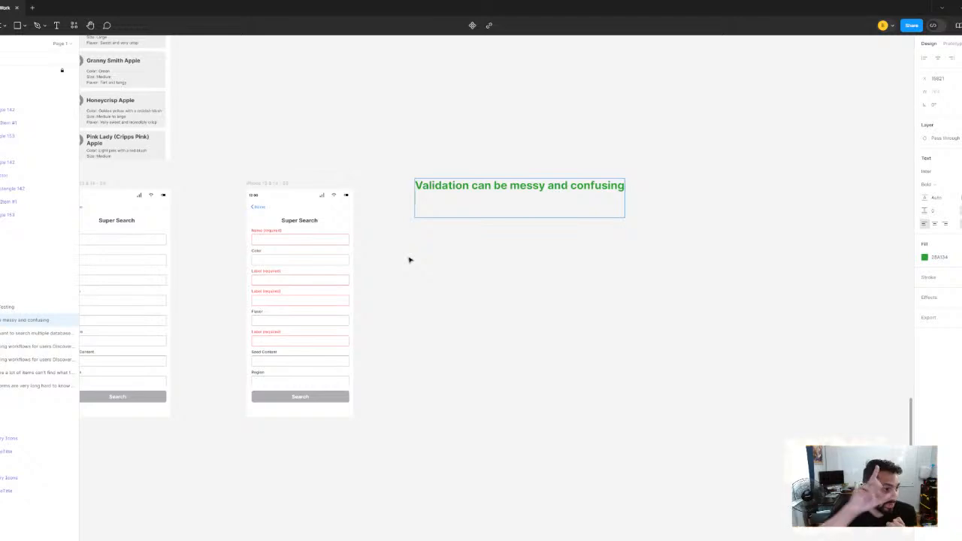
{"action": "scroll", "coordinate": [412, 215], "scroll_direction": "up", "scroll_amount": 4}
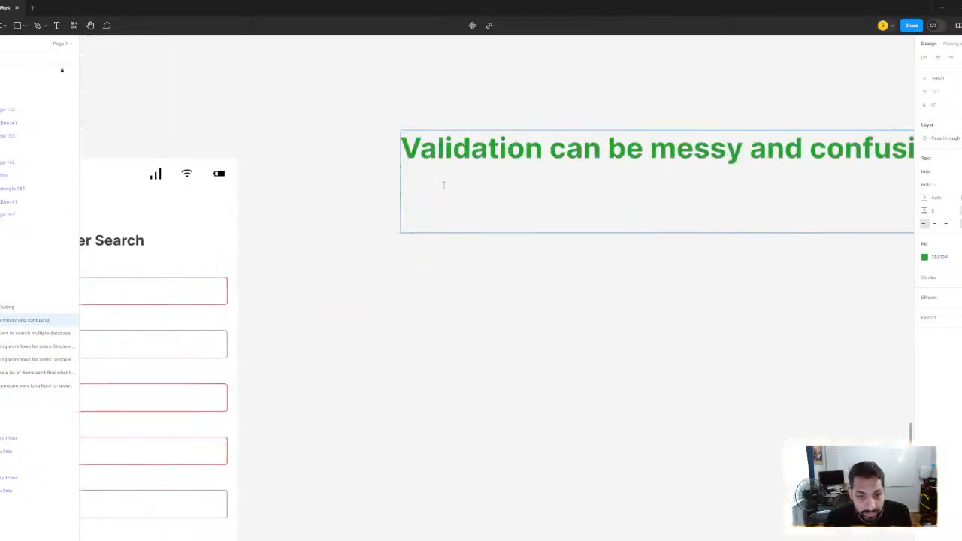
Add the lines "Some fields are below the fold" and "The search button can “lie”" to the green validation note
{"action": "type", "text": "Some "}
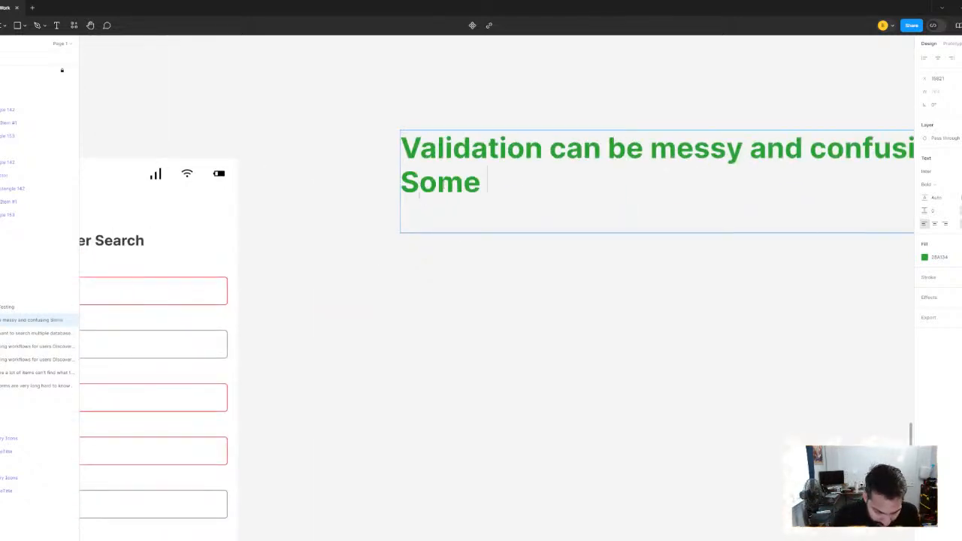
{"action": "type", "text": "fields are bel"}
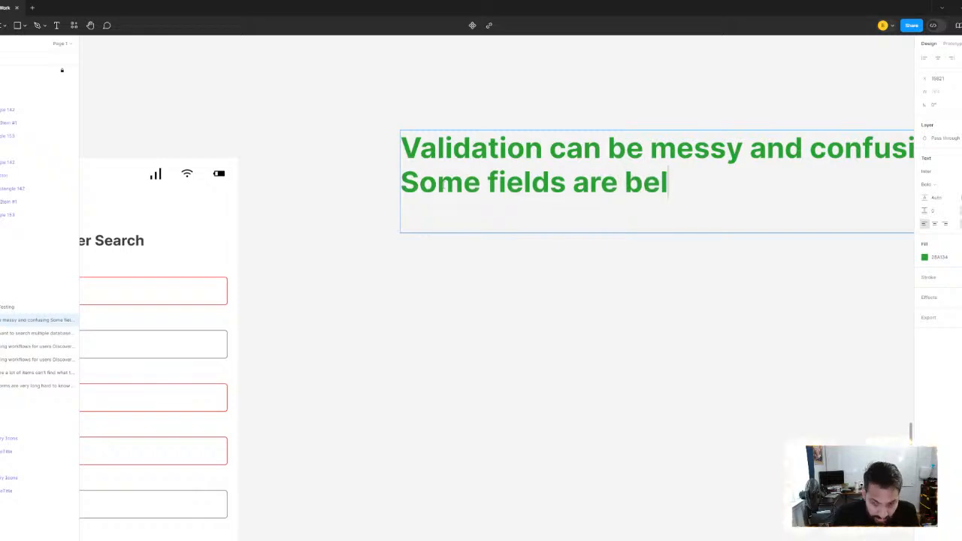
{"action": "type", "text": "ow the fold"}
{"action": "key", "text": "Return"}
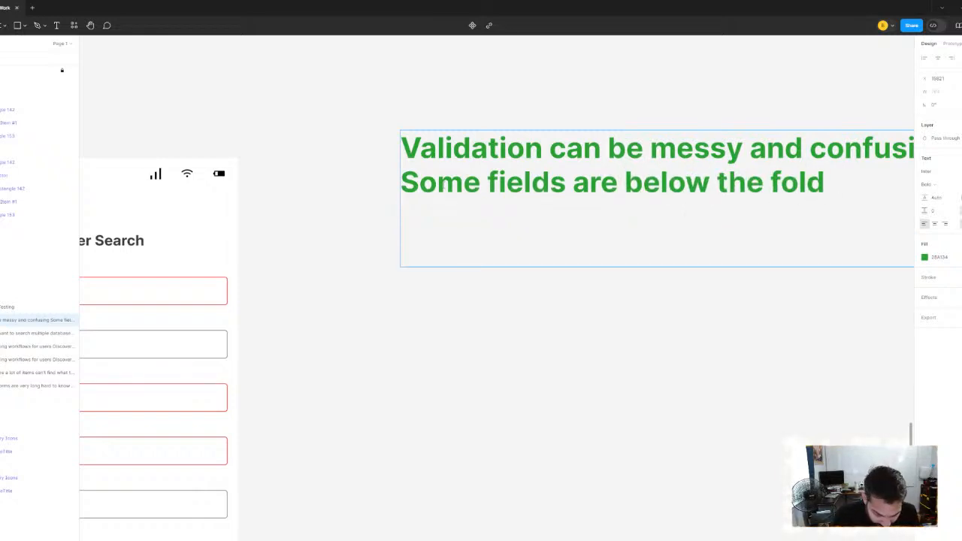
{"action": "type", "text": "The s"}
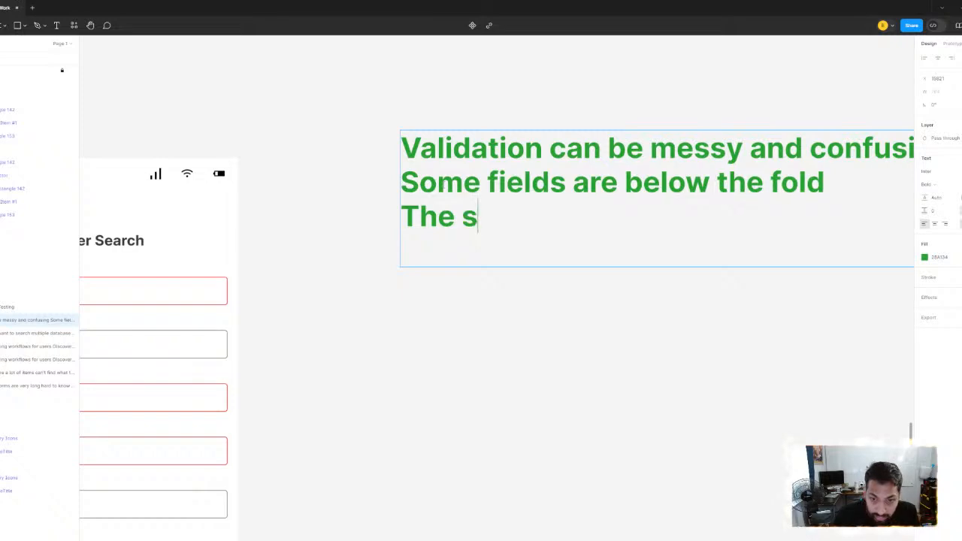
{"action": "type", "text": "earch button c"}
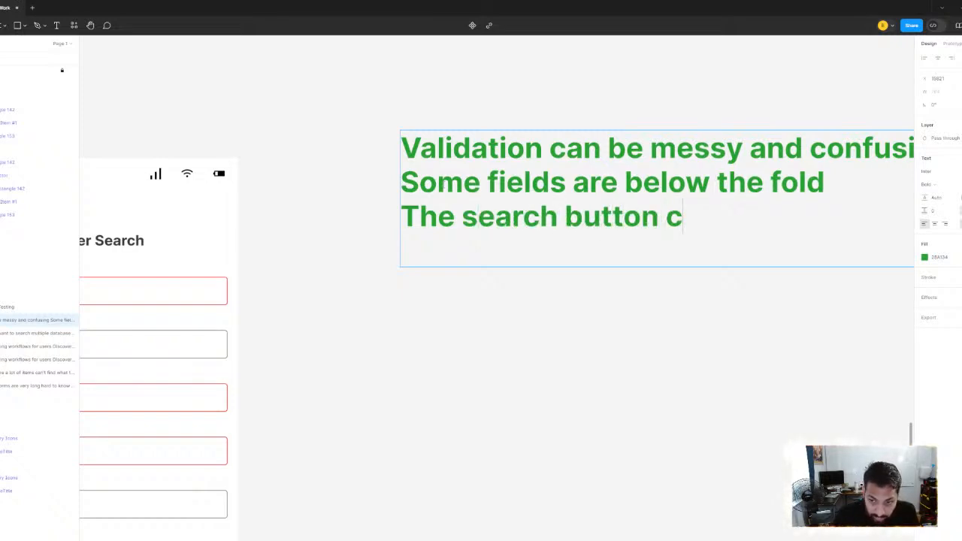
{"action": "type", "text": "an “lie”"}
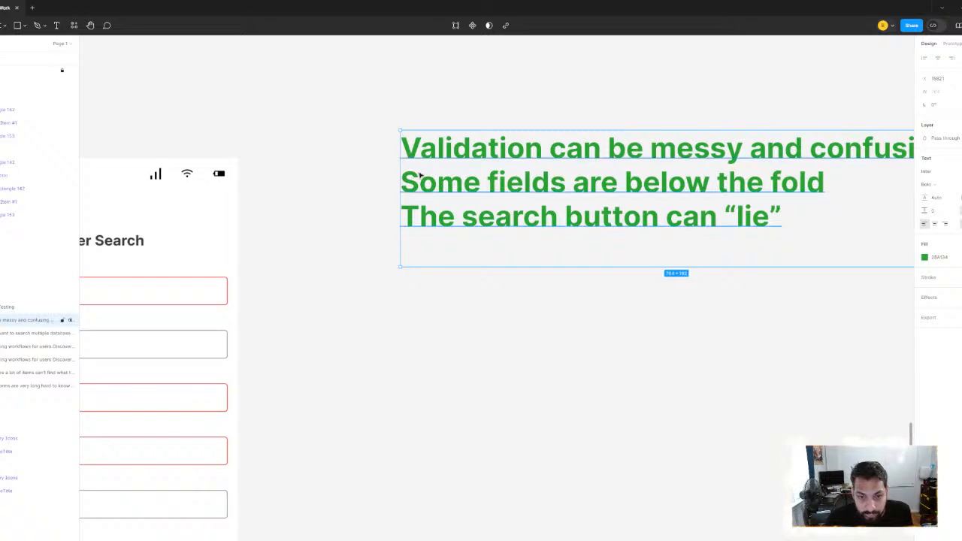
{"action": "key", "text": "ctrl+a"}
{"action": "left_click", "coordinate": [433, 349]}
{"action": "left_click", "coordinate": [433, 346]}
Move the validation note directly beneath the Super Search screen with the red required fields
{"action": "scroll", "coordinate": [460, 335], "scroll_direction": "down", "scroll_amount": 3}
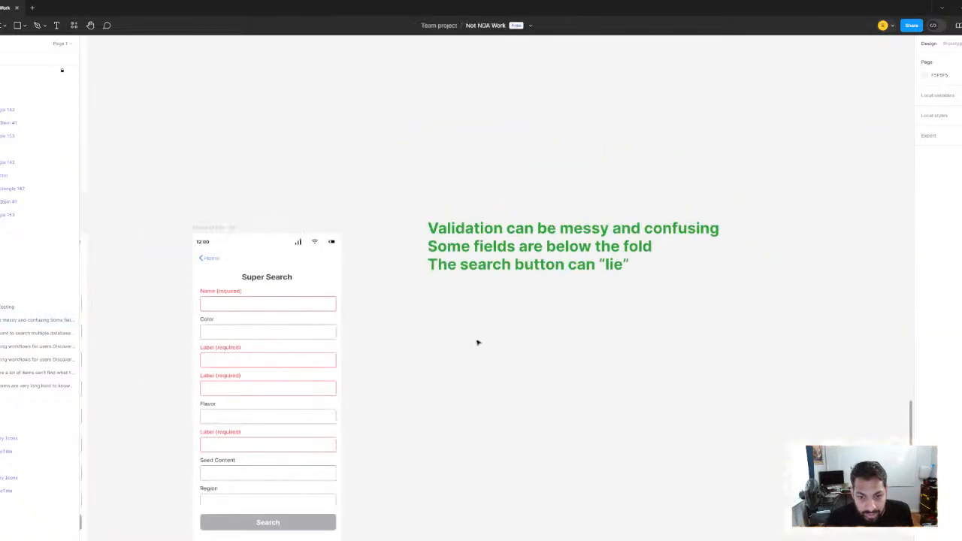
{"action": "left_click", "coordinate": [571, 248]}
{"action": "left_click_drag", "start_coordinate": [562, 251], "coordinate": [409, 522]}
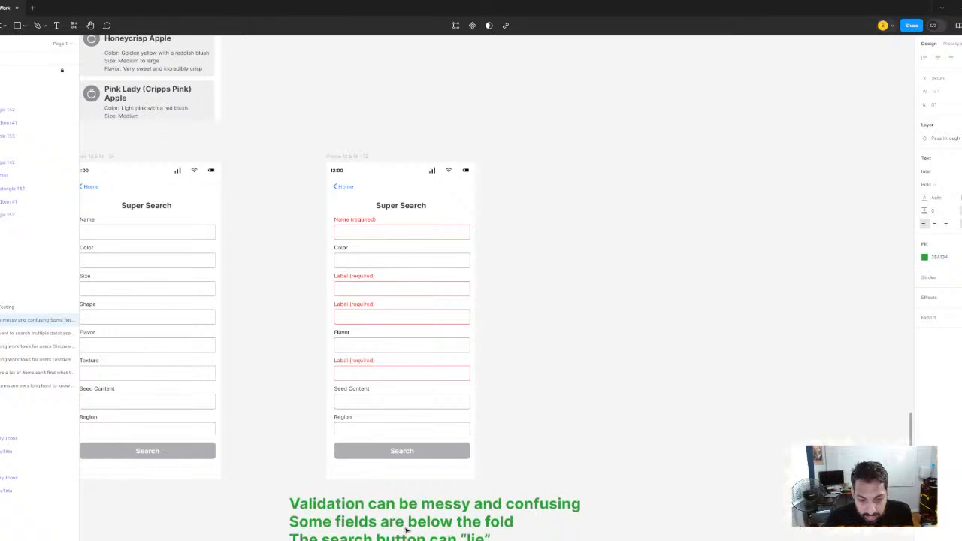
{"action": "scroll", "coordinate": [469, 317], "scroll_direction": "down", "scroll_amount": 3}
{"action": "scroll", "coordinate": [469, 316], "scroll_direction": "up", "scroll_amount": 2}
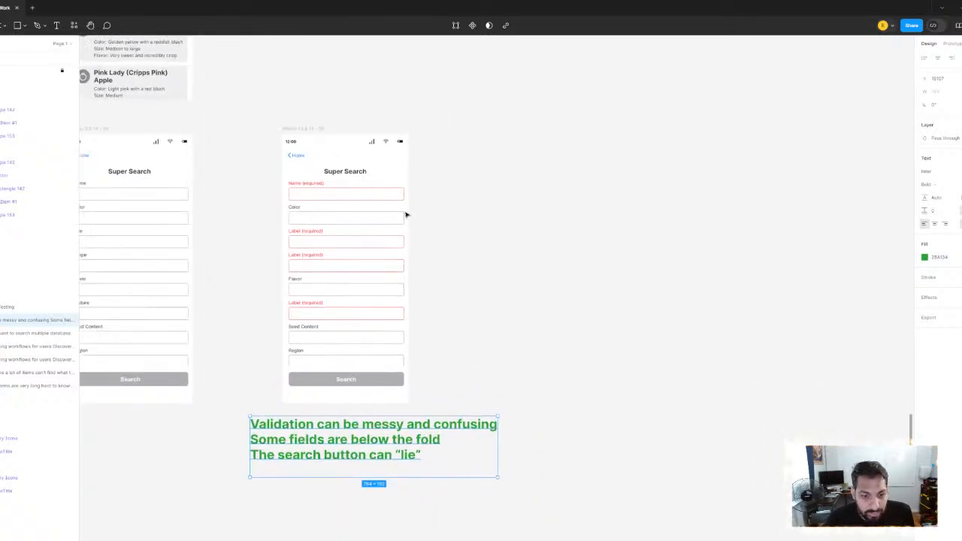
{"action": "left_click", "coordinate": [439, 277]}
Review the multiple-database problem note and its per-database requirements against the plain and validation Super Search screens
{"action": "scroll", "coordinate": [447, 290], "scroll_direction": "up", "scroll_amount": 1}
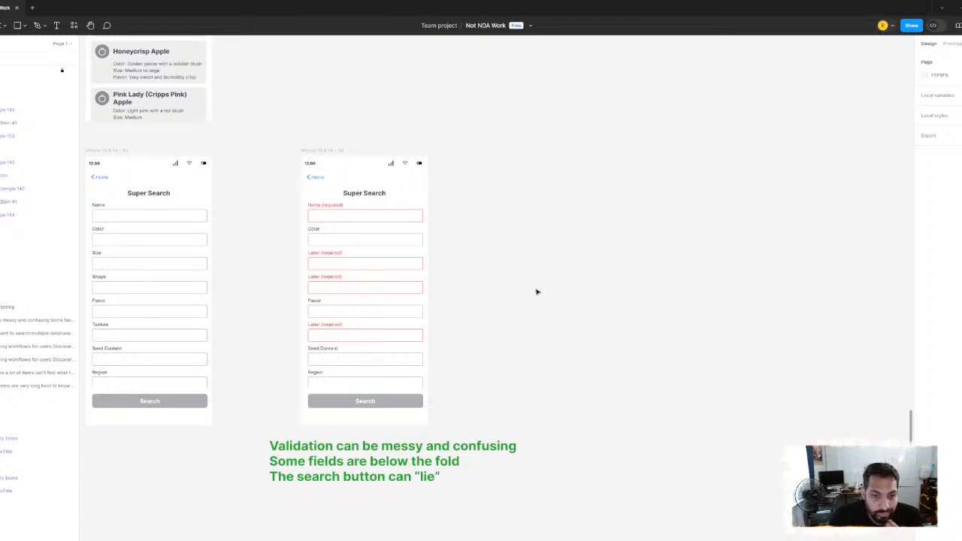
{"action": "scroll", "coordinate": [537, 292], "scroll_direction": "left", "scroll_amount": 5}
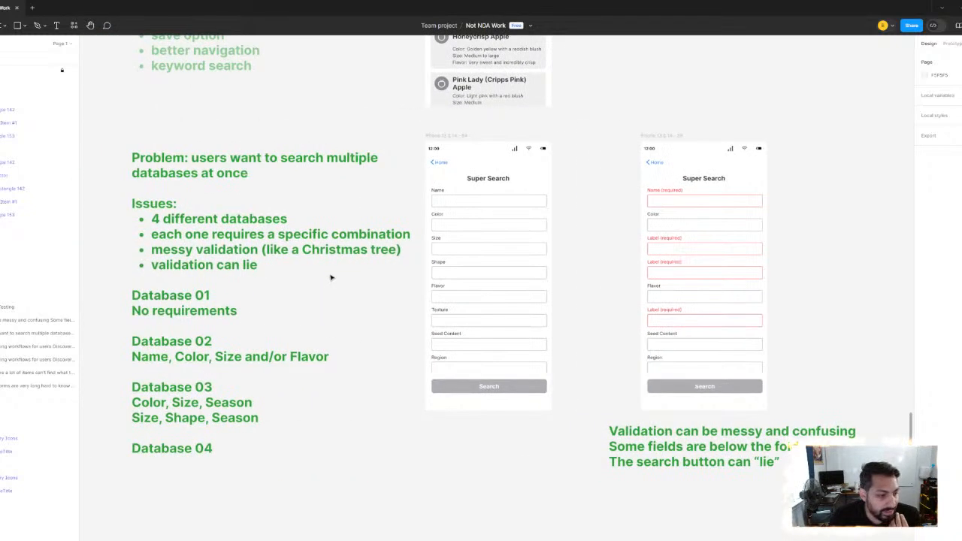
{"action": "scroll", "coordinate": [223, 256], "scroll_direction": "up", "scroll_amount": 1}
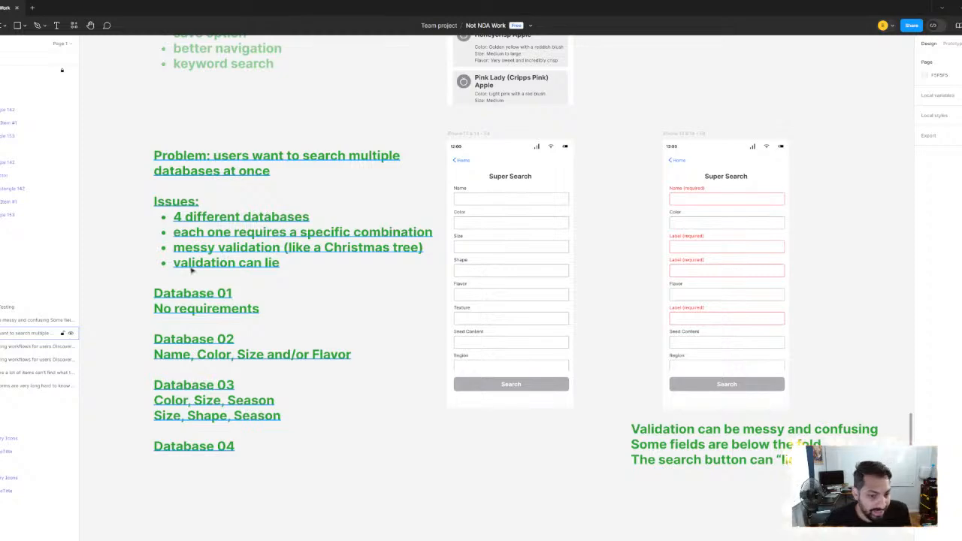
{"action": "scroll", "coordinate": [224, 259], "scroll_direction": "up", "scroll_amount": 3}
{"action": "scroll", "coordinate": [240, 270], "scroll_direction": "down", "scroll_amount": 1}
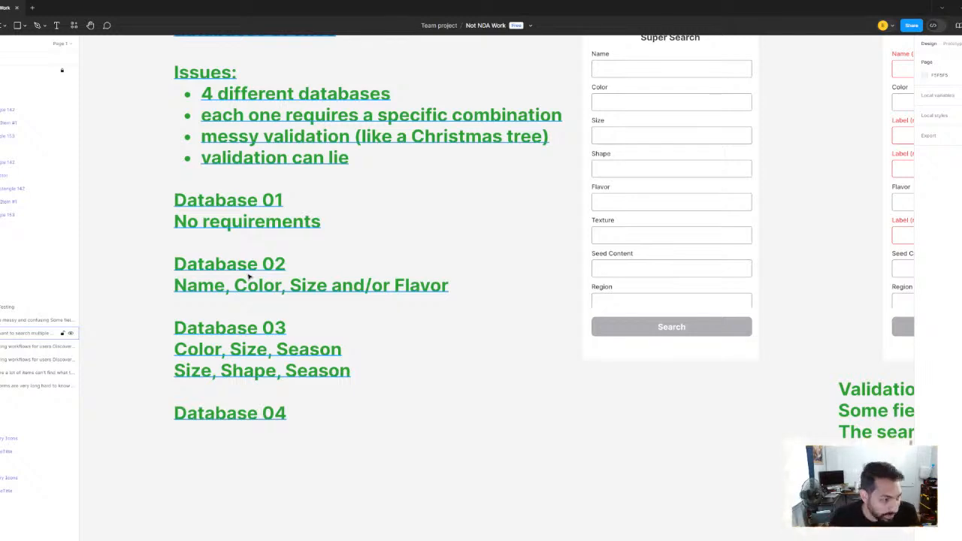
{"action": "scroll", "coordinate": [327, 227], "scroll_direction": "down", "scroll_amount": 5}
{"action": "scroll", "coordinate": [326, 228], "scroll_direction": "up", "scroll_amount": 8}
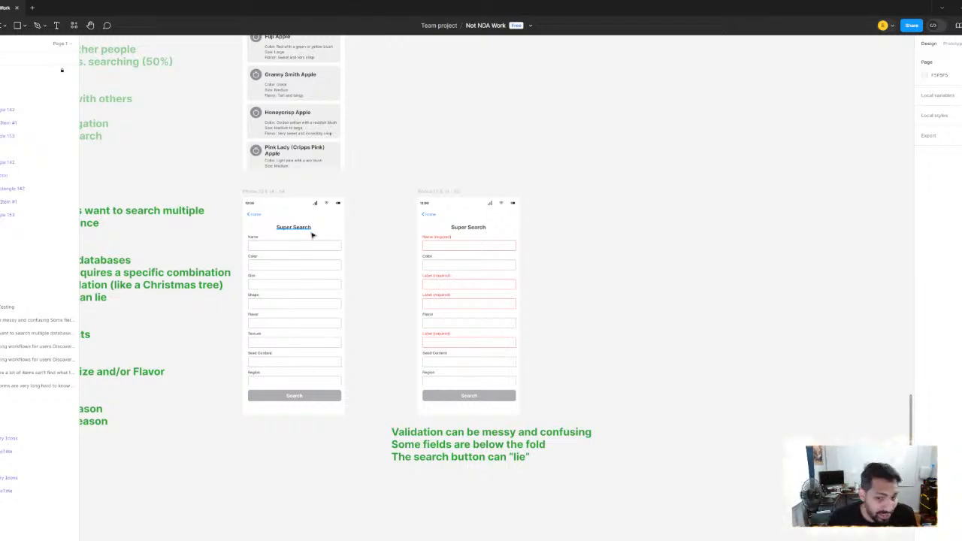
{"action": "scroll", "coordinate": [478, 169], "scroll_direction": "up", "scroll_amount": 3}
{"action": "left_click_drag", "start_coordinate": [493, 275], "coordinate": [491, 267]}
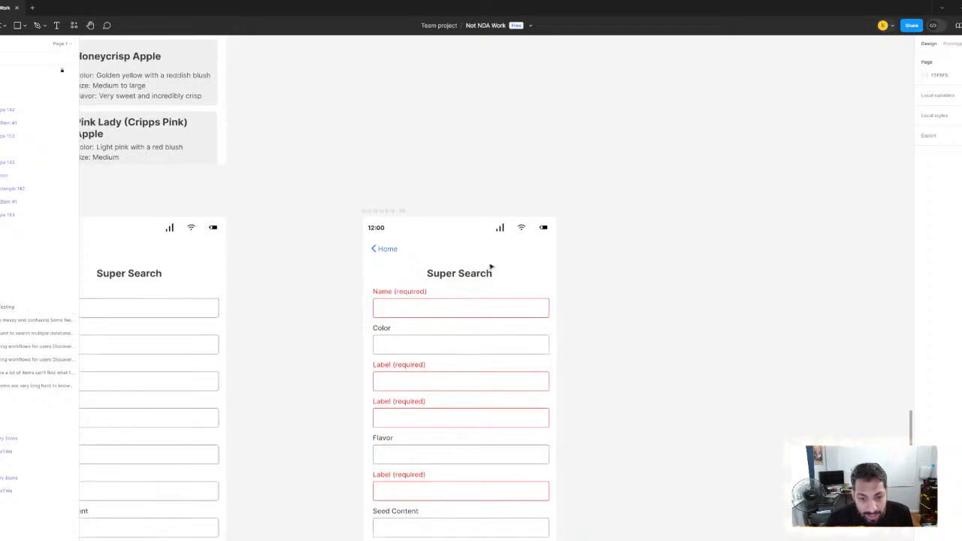
{"action": "scroll", "coordinate": [495, 304], "scroll_direction": "down", "scroll_amount": 1}
{"action": "left_click_drag", "start_coordinate": [522, 459], "coordinate": [432, 204]}
{"action": "scroll", "coordinate": [374, 293], "scroll_direction": "down", "scroll_amount": 1}
{"action": "left_click_drag", "start_coordinate": [562, 356], "coordinate": [832, 420]}
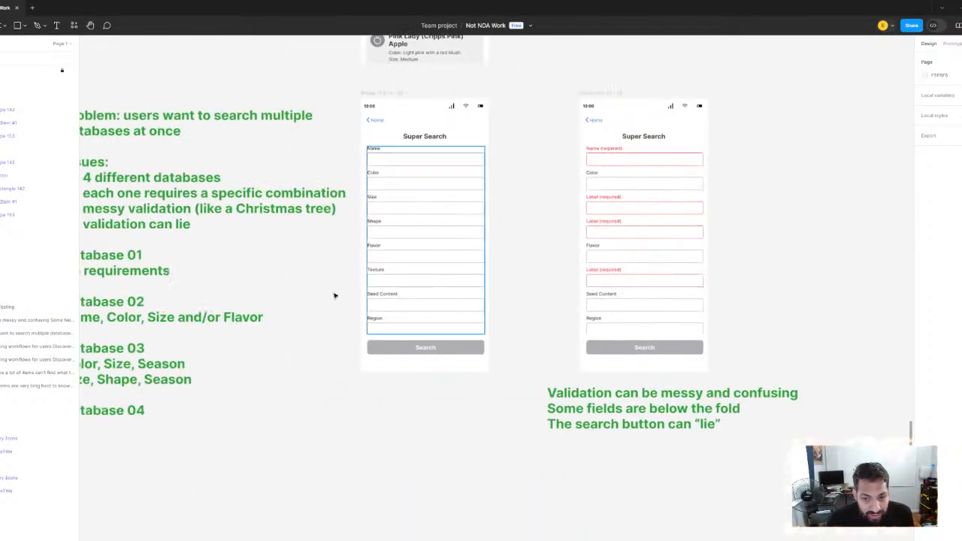
{"action": "left_click_drag", "start_coordinate": [336, 294], "coordinate": [356, 296]}
{"action": "left_click_drag", "start_coordinate": [291, 324], "coordinate": [474, 294]}
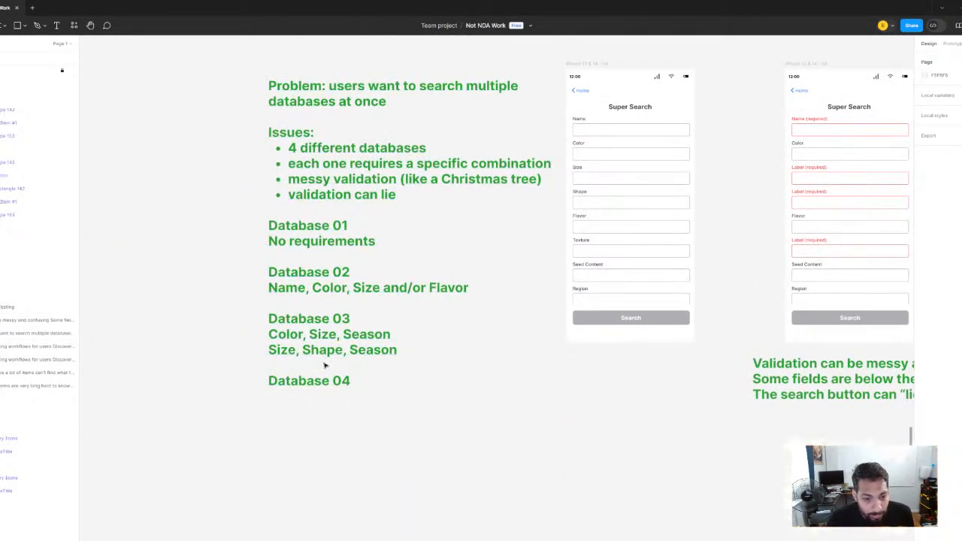
{"action": "left_click_drag", "start_coordinate": [559, 353], "coordinate": [115, 381]}
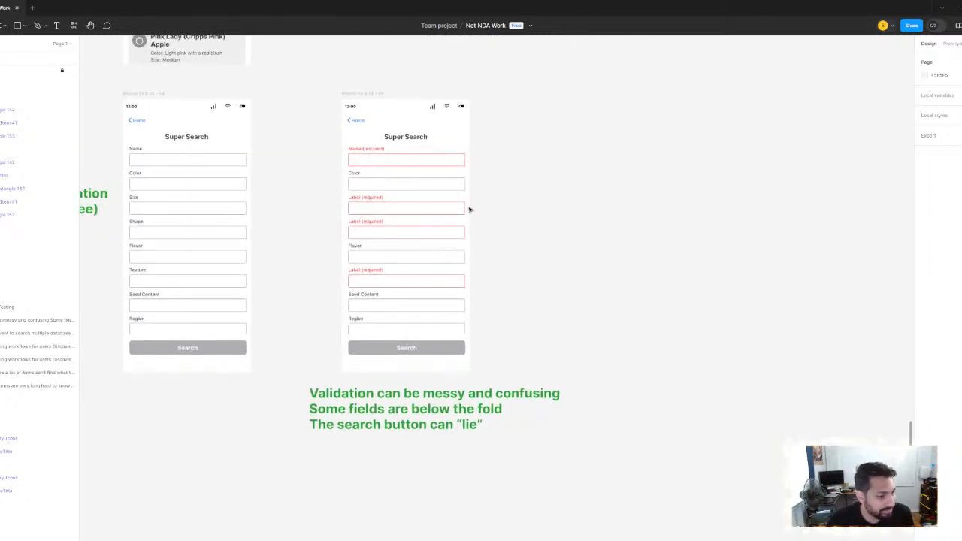
Duplicate the Super Search validation screen and place the copy in the same row, leaving a wide gap after the original
{"action": "left_click_drag", "start_coordinate": [430, 210], "coordinate": [410, 224]}
{"action": "left_click_drag", "start_coordinate": [478, 240], "coordinate": [369, 272]}
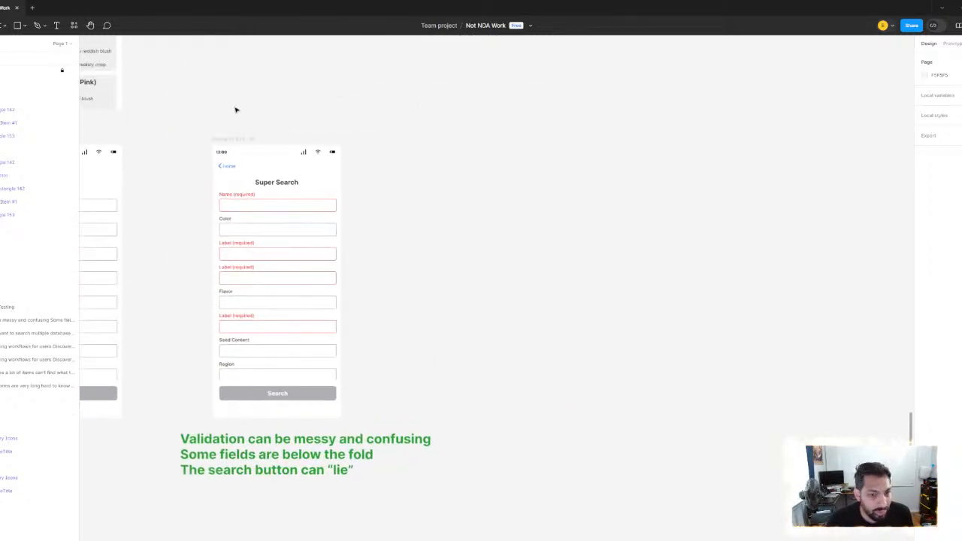
{"action": "left_click", "coordinate": [225, 140]}
{"action": "key", "text": "ctrl+d"}
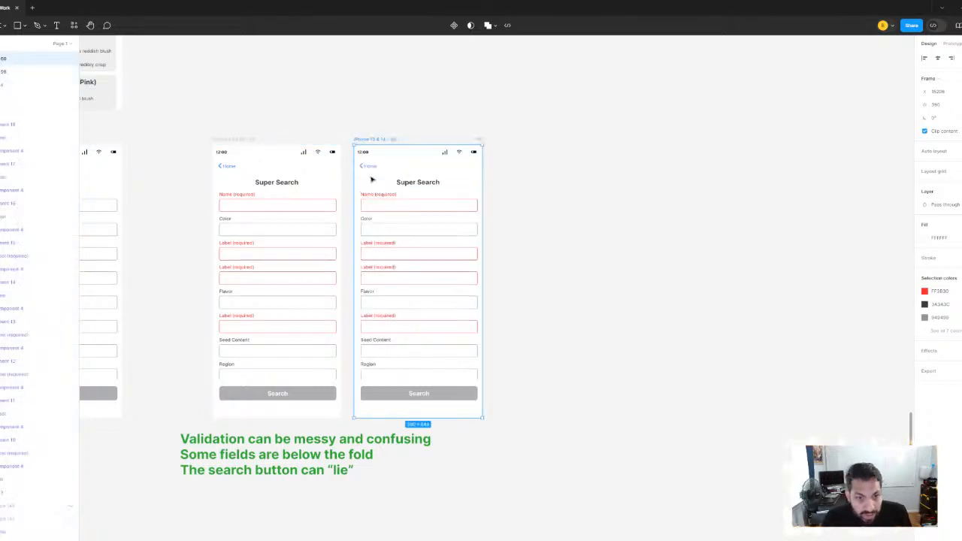
{"action": "left_click_drag", "start_coordinate": [378, 143], "coordinate": [538, 144]}
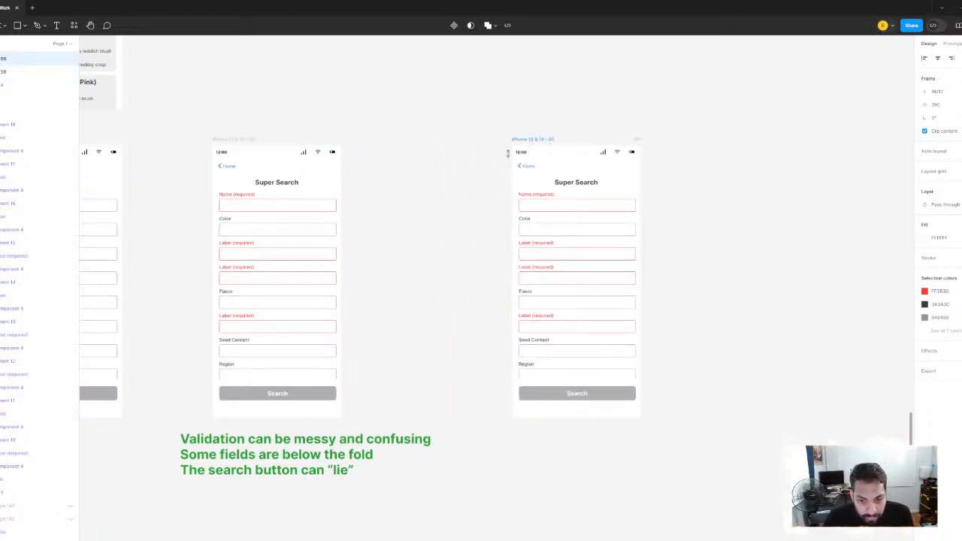
{"action": "scroll", "coordinate": [465, 248], "scroll_direction": "down", "scroll_amount": 5}
{"action": "scroll", "coordinate": [491, 258], "scroll_direction": "up", "scroll_amount": 2}
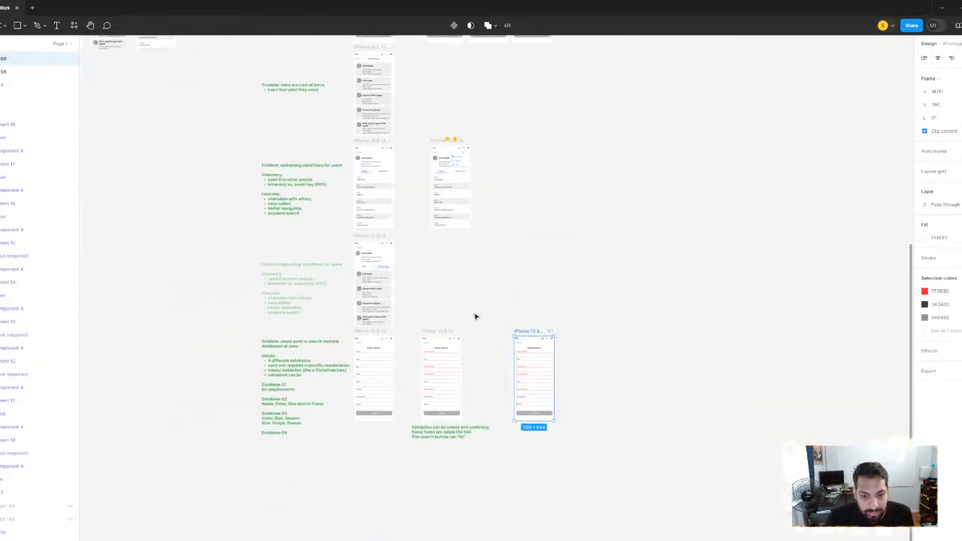
{"action": "scroll", "coordinate": [463, 240], "scroll_direction": "up", "scroll_amount": 3}
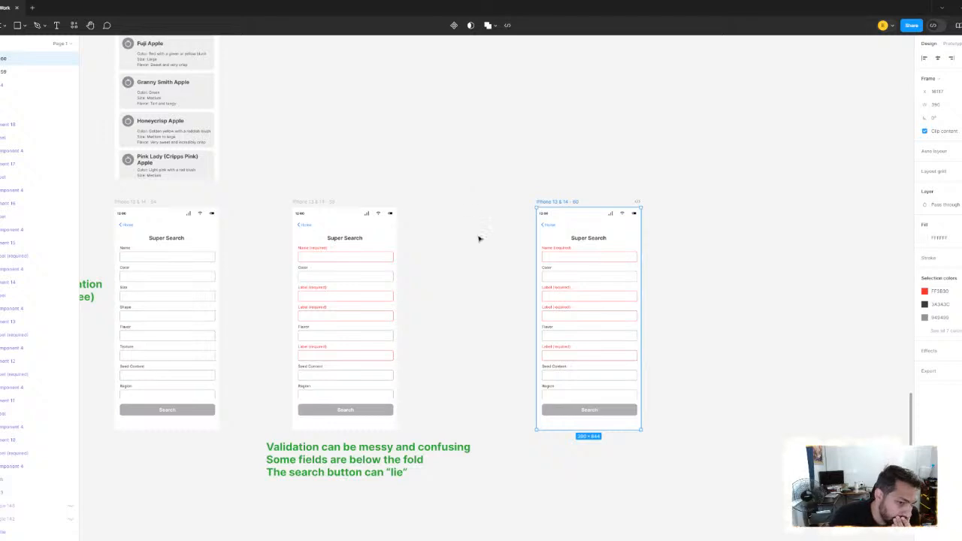
Delete the whole group of search fields from the duplicated Super Search screen, keeping its header and Search button
{"action": "left_click_drag", "start_coordinate": [480, 239], "coordinate": [359, 206]}
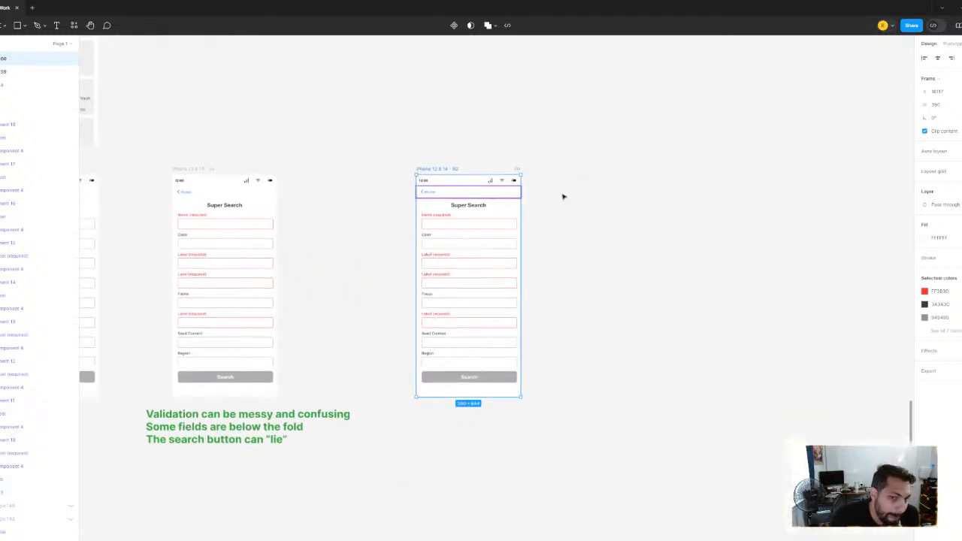
{"action": "left_click", "coordinate": [638, 216]}
{"action": "left_click", "coordinate": [471, 232]}
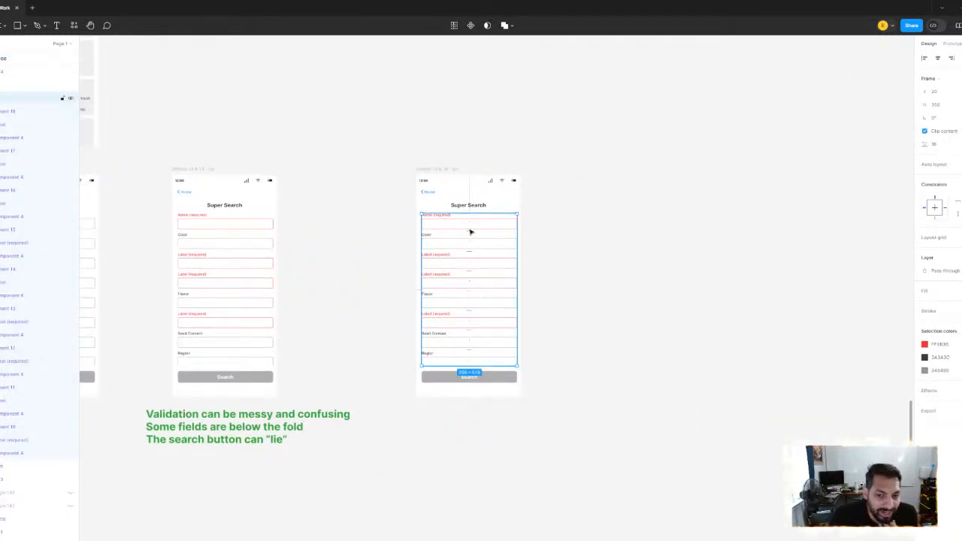
{"action": "key", "text": "Delete"}
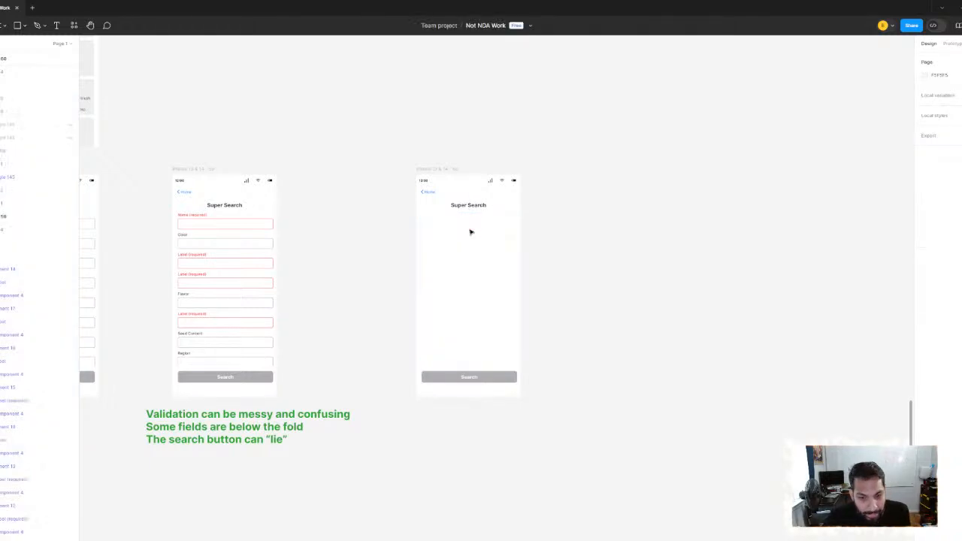
Draw a grey rectangle about 170 by 40 px below the Super Search title on the emptied screen
{"action": "left_click", "coordinate": [15, 26]}
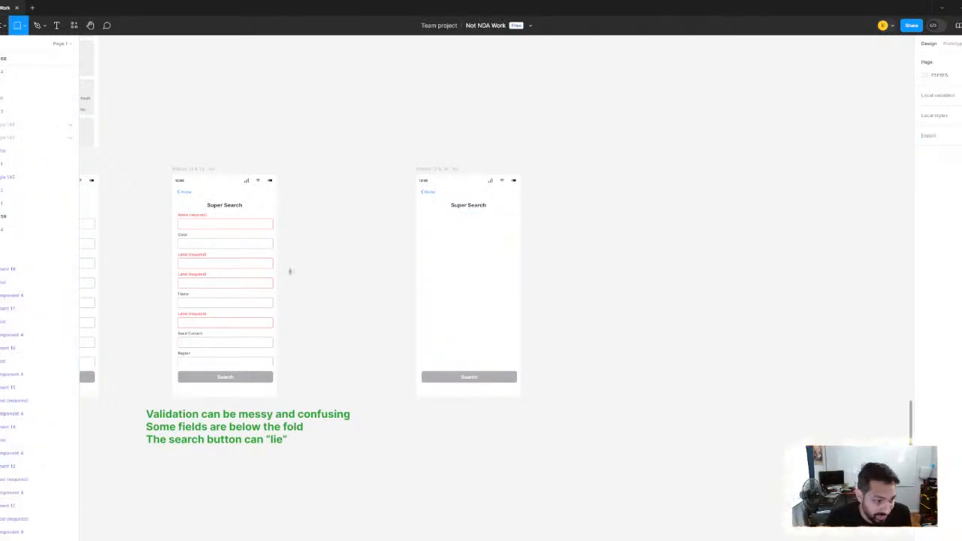
{"action": "scroll", "coordinate": [413, 229], "scroll_direction": "up", "scroll_amount": 5}
{"action": "scroll", "coordinate": [400, 230], "scroll_direction": "right", "scroll_amount": 1}
{"action": "left_click_drag", "start_coordinate": [395, 225], "coordinate": [500, 249]}
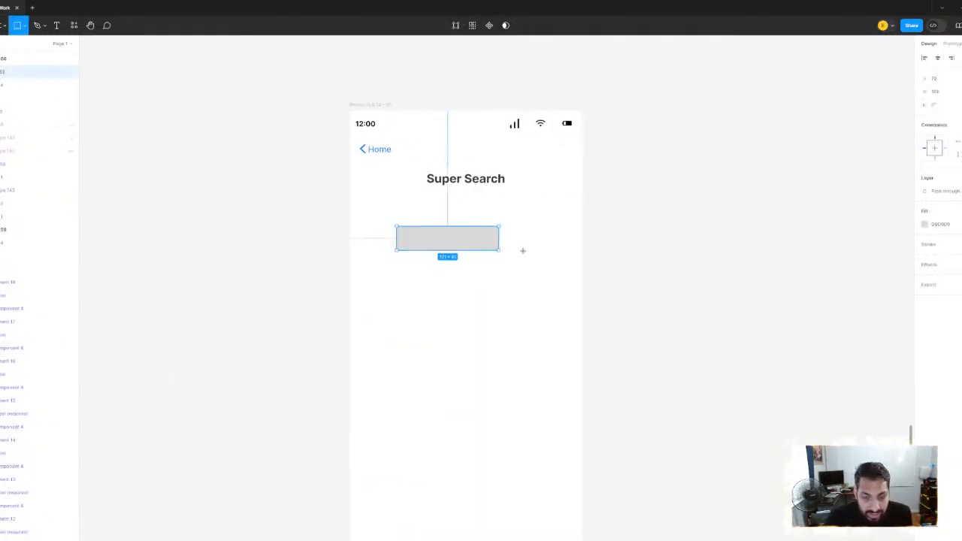
{"action": "scroll", "coordinate": [273, 249], "scroll_direction": "down", "scroll_amount": 3}
{"action": "scroll", "coordinate": [490, 248], "scroll_direction": "left", "scroll_amount": 3}
{"action": "left_click", "coordinate": [445, 246]}
Examine the validation form's field group, the plain Super Search form and the database requirements in the problem note
{"action": "scroll", "coordinate": [444, 246], "scroll_direction": "down", "scroll_amount": 3}
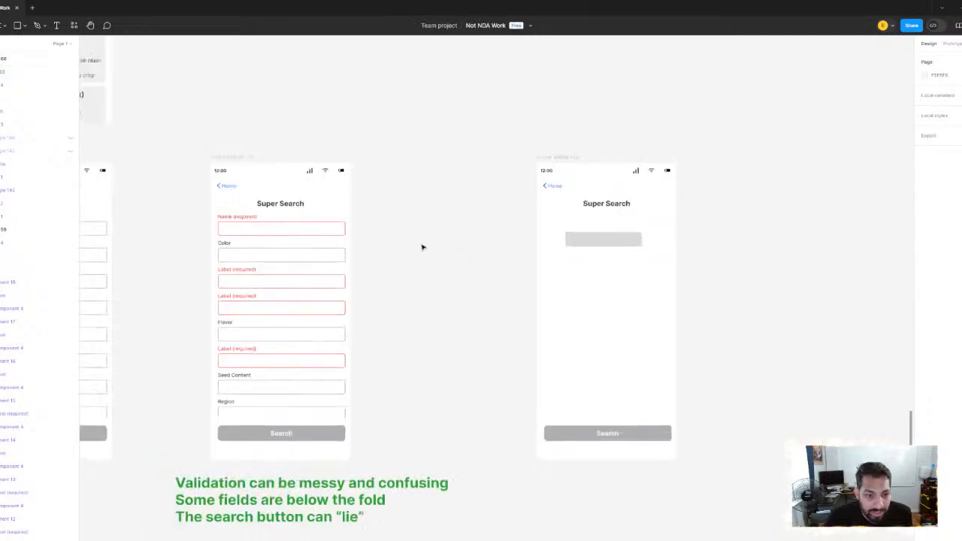
{"action": "scroll", "coordinate": [423, 247], "scroll_direction": "left", "scroll_amount": 1}
{"action": "scroll", "coordinate": [308, 222], "scroll_direction": "down", "scroll_amount": 2}
{"action": "scroll", "coordinate": [330, 230], "scroll_direction": "left", "scroll_amount": 2}
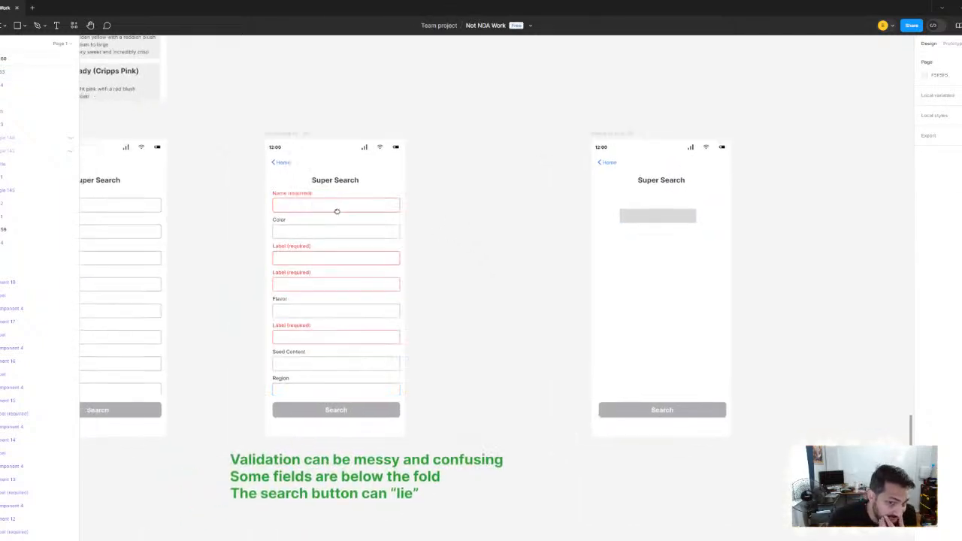
{"action": "left_click", "coordinate": [364, 241]}
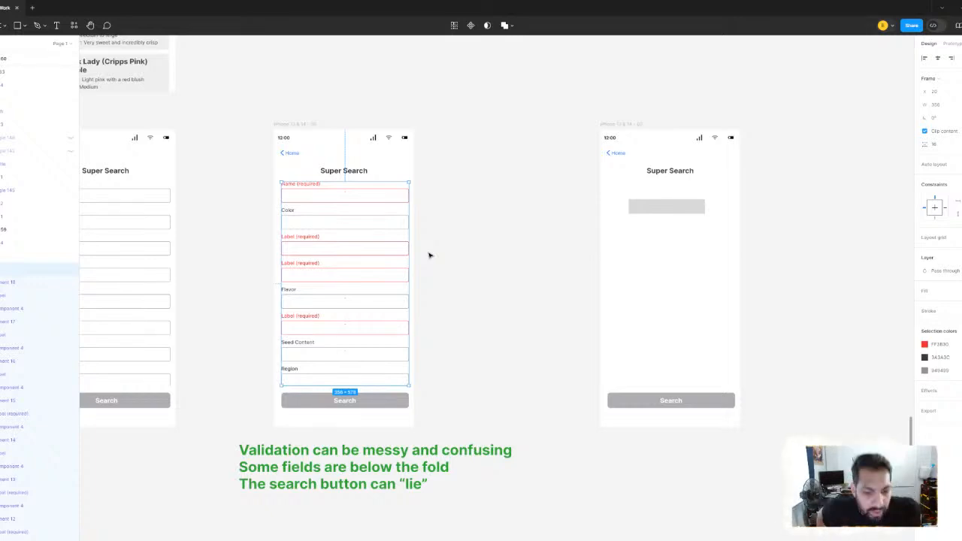
{"action": "scroll", "coordinate": [354, 232], "scroll_direction": "up", "scroll_amount": 5}
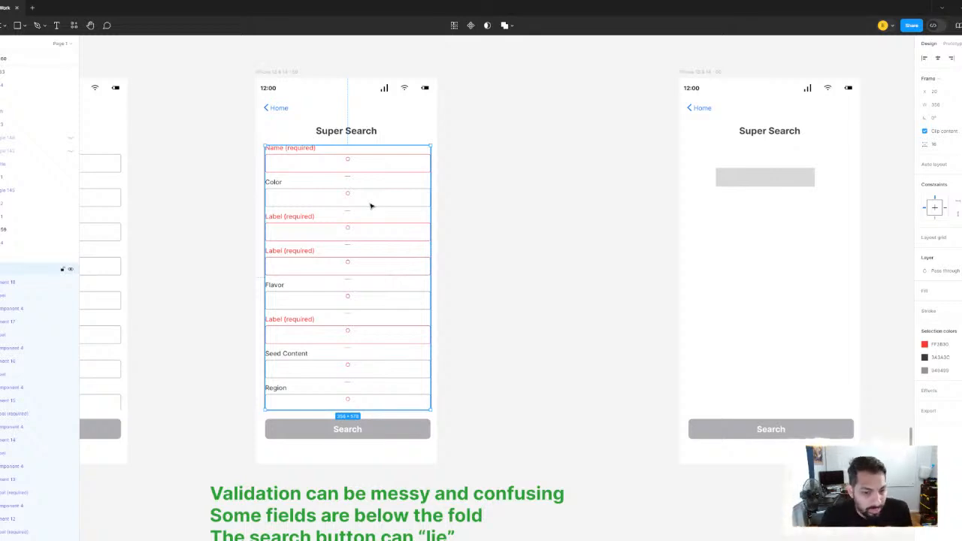
{"action": "scroll", "coordinate": [344, 205], "scroll_direction": "down", "scroll_amount": 2}
{"action": "left_click_drag", "start_coordinate": [387, 211], "coordinate": [580, 200]}
{"action": "left_click", "coordinate": [479, 221]}
{"action": "scroll", "coordinate": [408, 232], "scroll_direction": "up", "scroll_amount": 3}
{"action": "scroll", "coordinate": [432, 235], "scroll_direction": "down", "scroll_amount": 3}
{"action": "left_click_drag", "start_coordinate": [426, 215], "coordinate": [488, 216]}
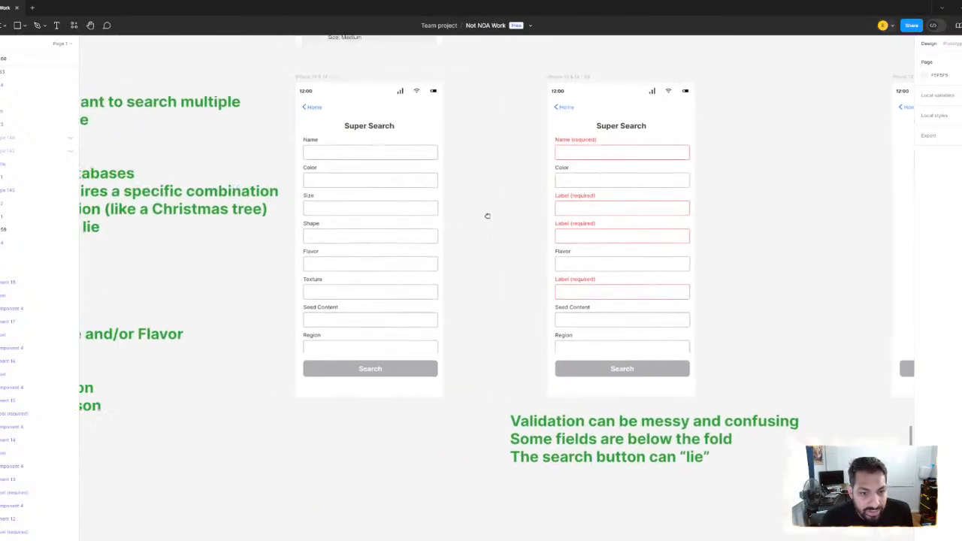
{"action": "scroll", "coordinate": [419, 205], "scroll_direction": "down", "scroll_amount": 3}
{"action": "left_click_drag", "start_coordinate": [400, 227], "coordinate": [350, 252]}
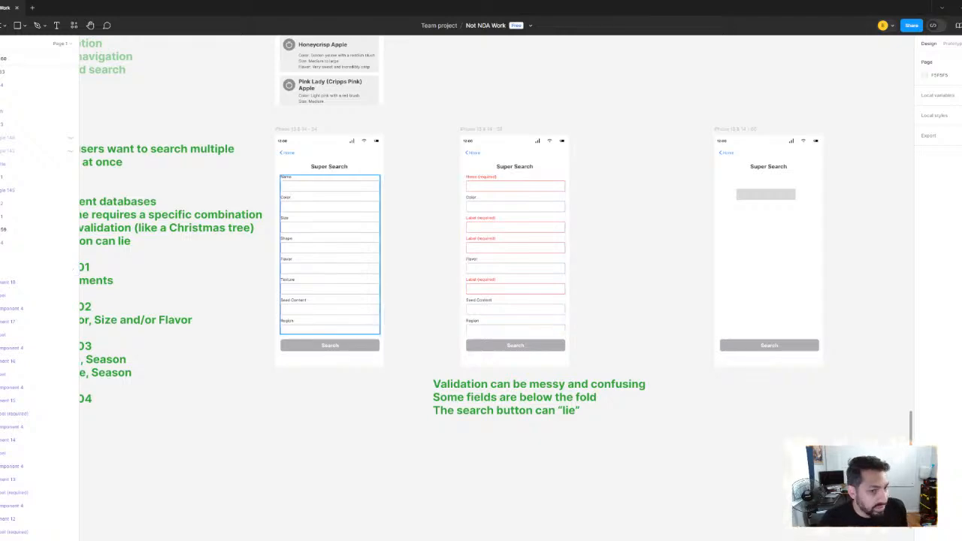
{"action": "scroll", "coordinate": [319, 218], "scroll_direction": "left", "scroll_amount": 4}
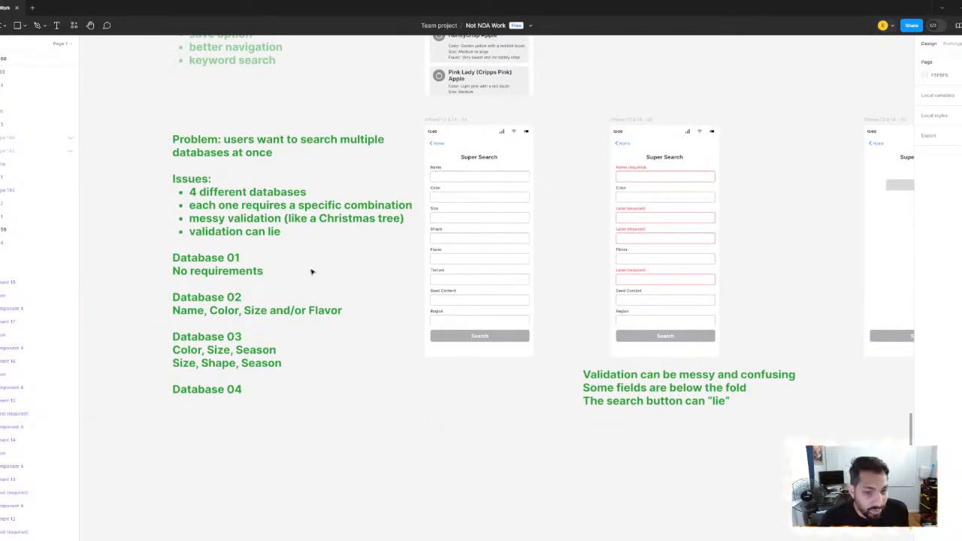
Compare the validation form's required fields with the plain Super Search form and the issues listed in the problem note
{"action": "scroll", "coordinate": [535, 226], "scroll_direction": "up", "scroll_amount": 2}
{"action": "scroll", "coordinate": [593, 227], "scroll_direction": "up", "scroll_amount": 3}
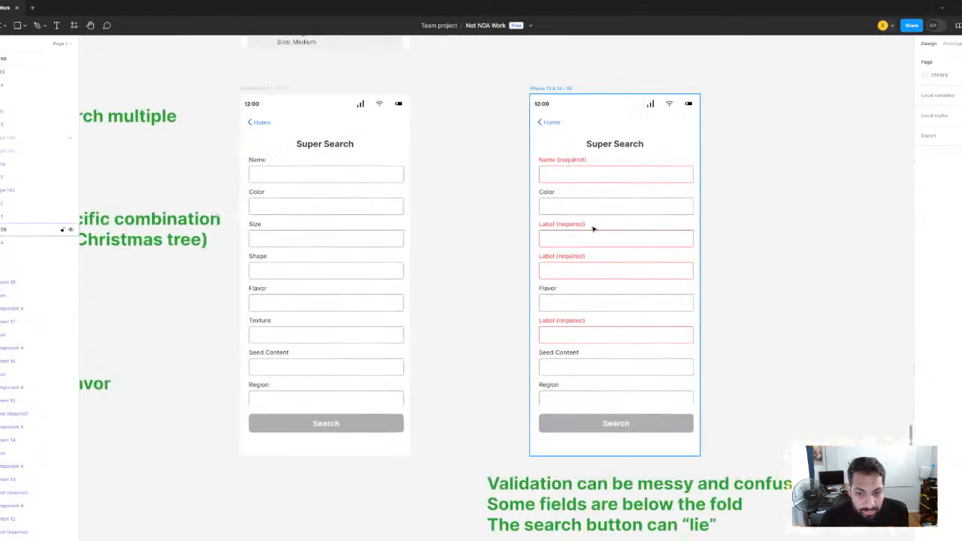
{"action": "scroll", "coordinate": [590, 215], "scroll_direction": "down", "scroll_amount": 3}
{"action": "scroll", "coordinate": [275, 255], "scroll_direction": "left", "scroll_amount": 5}
{"action": "scroll", "coordinate": [278, 263], "scroll_direction": "up", "scroll_amount": 3}
{"action": "scroll", "coordinate": [284, 263], "scroll_direction": "right", "scroll_amount": 1}
{"action": "scroll", "coordinate": [271, 275], "scroll_direction": "left", "scroll_amount": 5}
{"action": "scroll", "coordinate": [270, 275], "scroll_direction": "up", "scroll_amount": 2}
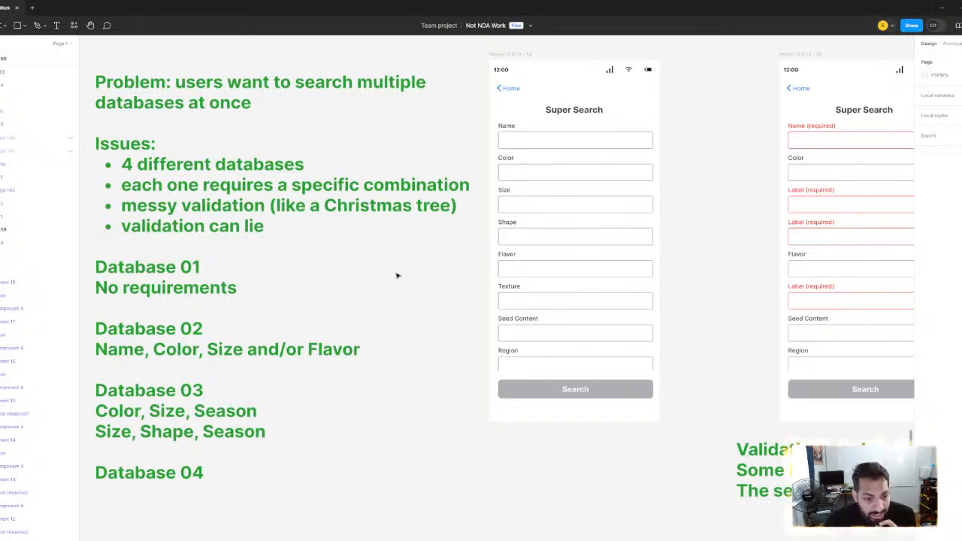
{"action": "scroll", "coordinate": [397, 275], "scroll_direction": "down", "scroll_amount": 2}
{"action": "left_click_drag", "start_coordinate": [372, 236], "coordinate": [132, 324]}
{"action": "left_click", "coordinate": [633, 279]}
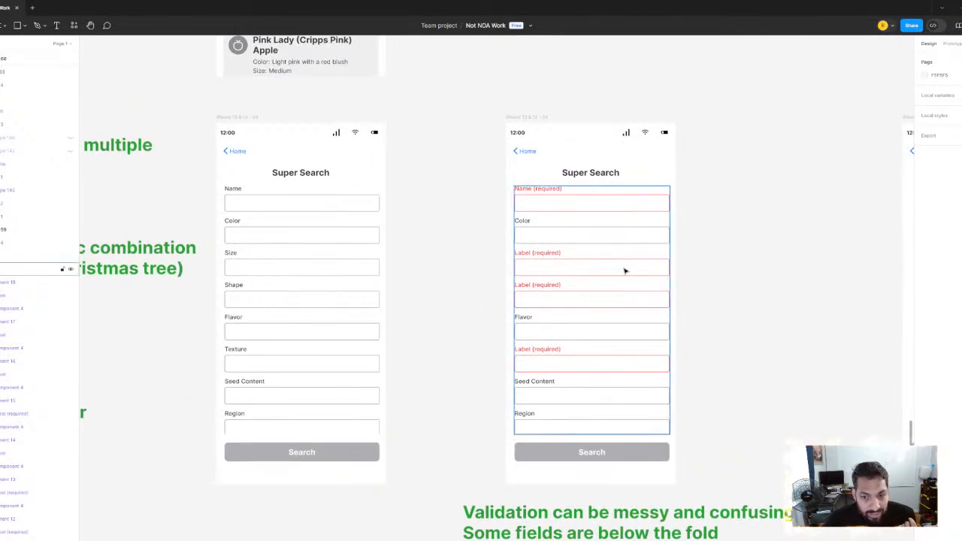
{"action": "left_click_drag", "start_coordinate": [761, 264], "coordinate": [505, 258]}
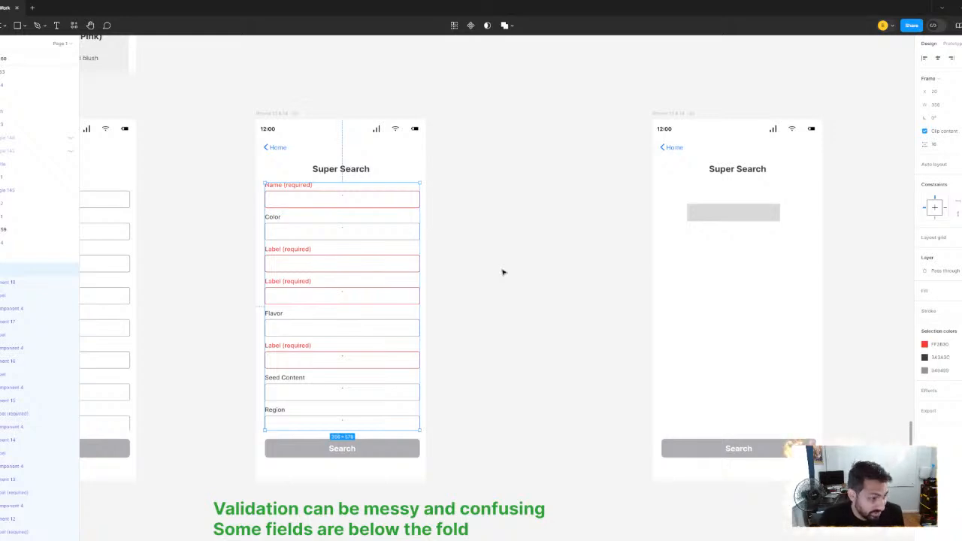
Review the field combinations required by each database in the problem note, checking them against the three Super Search screens
{"action": "scroll", "coordinate": [241, 285], "scroll_direction": "down", "scroll_amount": 1}
{"action": "left_click_drag", "start_coordinate": [213, 305], "coordinate": [531, 195]}
{"action": "left_click_drag", "start_coordinate": [98, 266], "coordinate": [308, 310]}
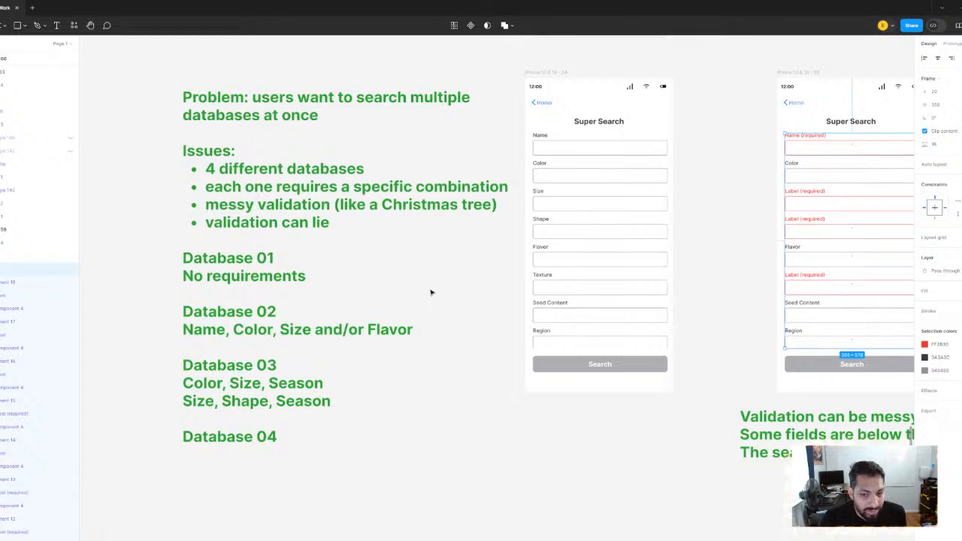
{"action": "left_click_drag", "start_coordinate": [429, 289], "coordinate": [378, 280]}
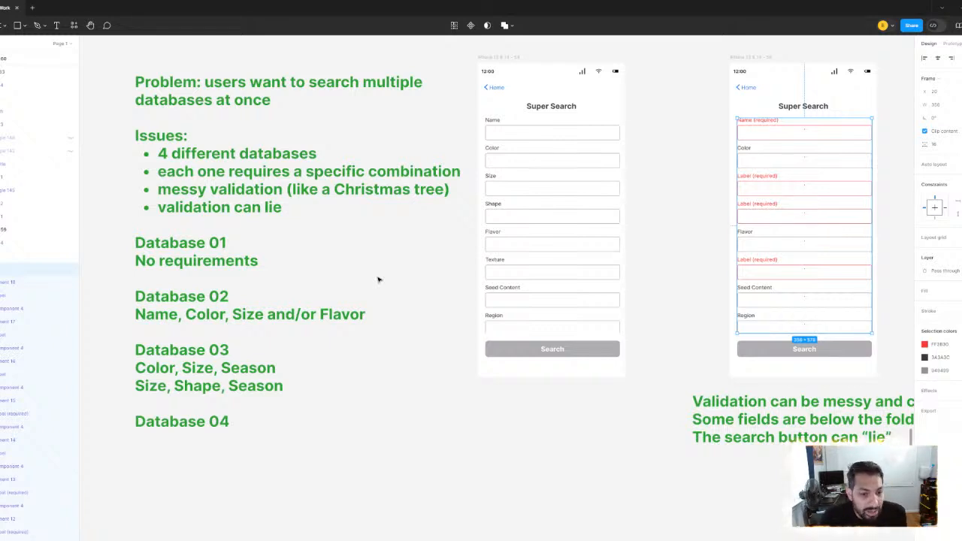
{"action": "scroll", "coordinate": [378, 280], "scroll_direction": "up", "scroll_amount": 1}
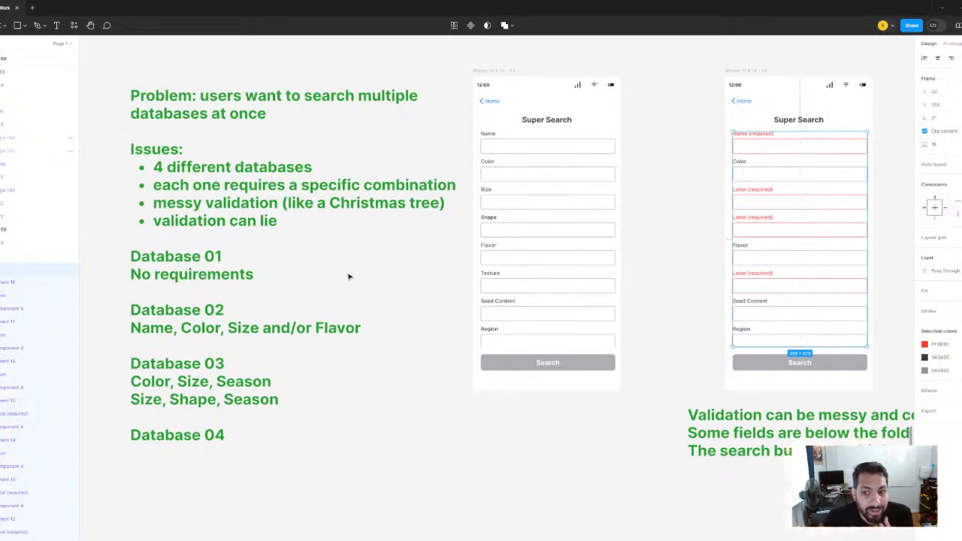
{"action": "mouse_move", "coordinate": [366, 271]}
{"action": "left_mouse_down"}
{"action": "mouse_move", "coordinate": [338, 275]}
{"action": "mouse_move", "coordinate": [350, 277]}
{"action": "left_mouse_up"}
{"action": "left_click", "coordinate": [420, 404]}
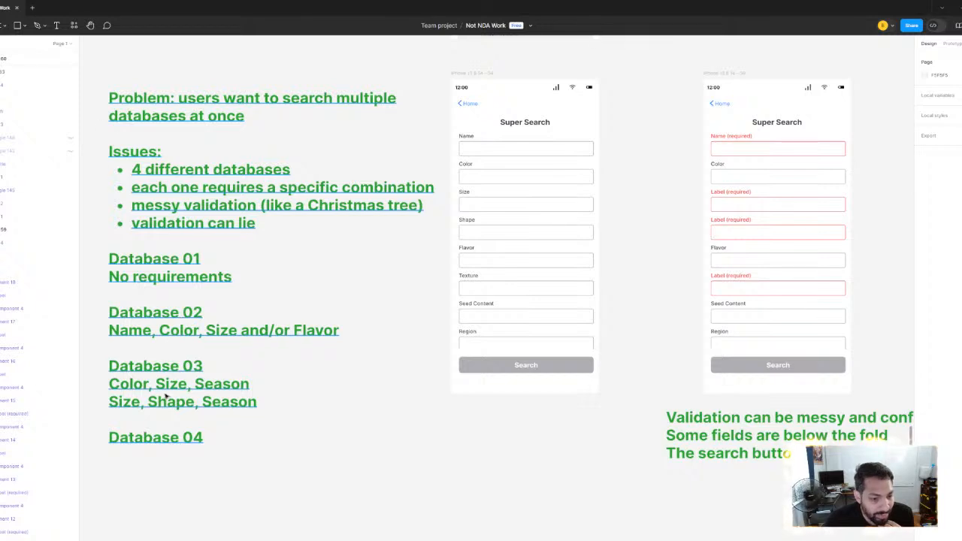
{"action": "left_click", "coordinate": [154, 324]}
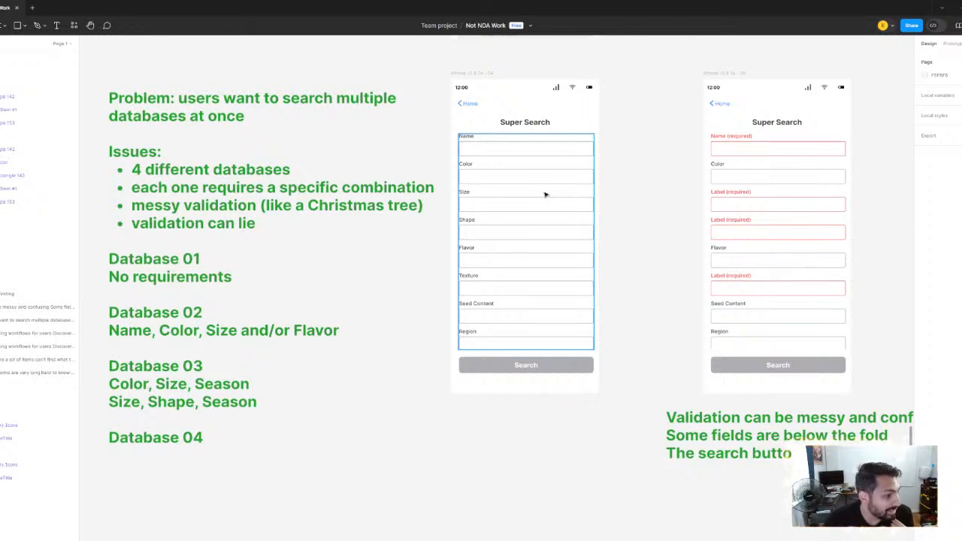
{"action": "left_click_drag", "start_coordinate": [546, 201], "coordinate": [269, 236]}
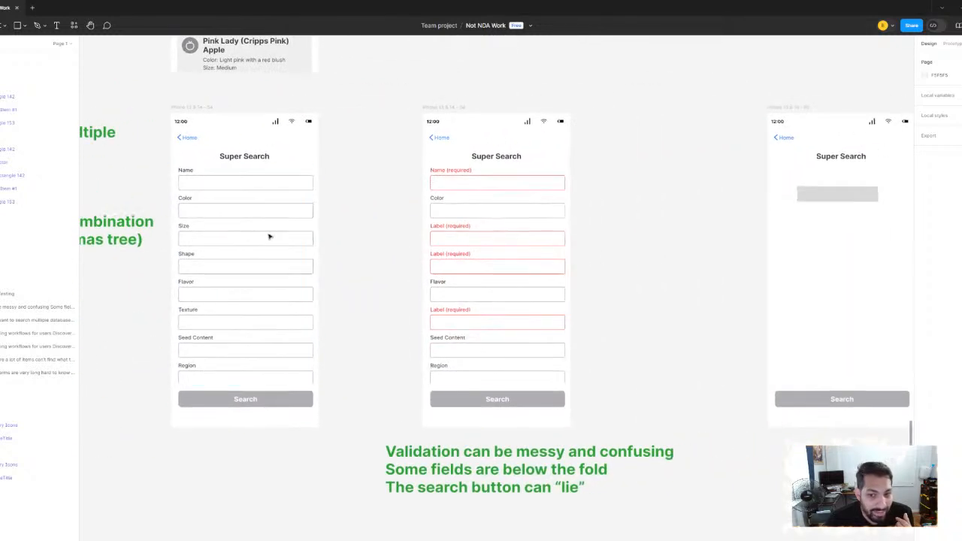
{"action": "left_click_drag", "start_coordinate": [574, 208], "coordinate": [462, 212]}
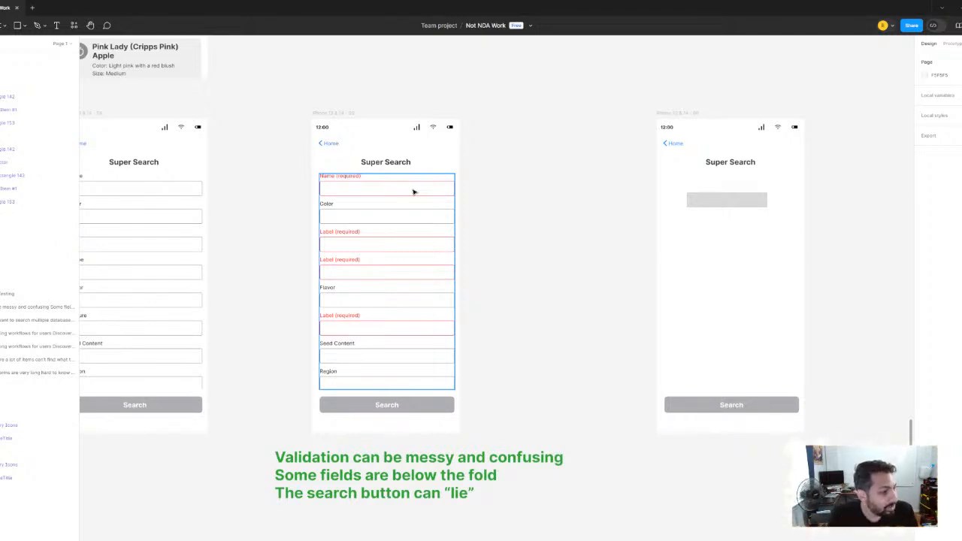
{"action": "scroll", "coordinate": [451, 198], "scroll_direction": "left", "scroll_amount": 2}
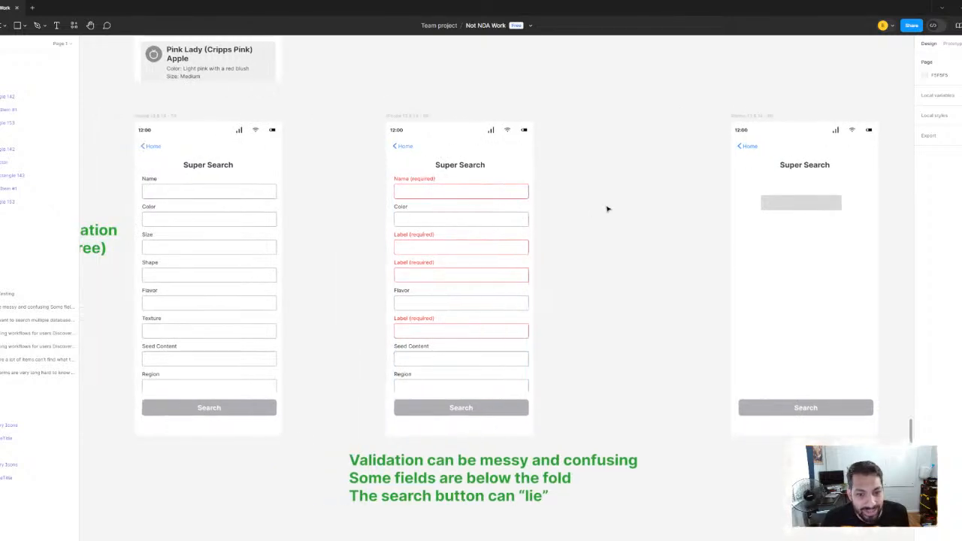
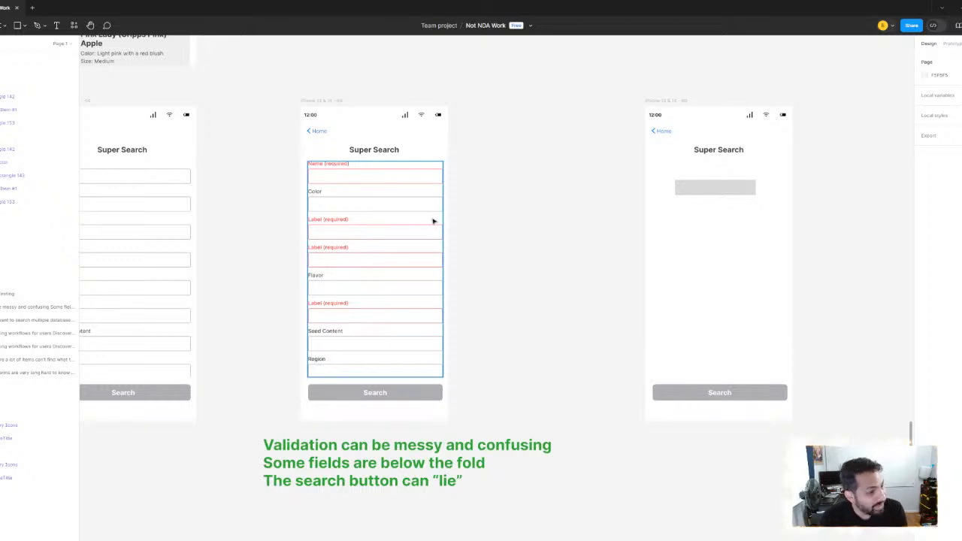
Set the grey rectangle's width to 356 px and centre it horizontally on the emptied Super Search screen
{"action": "scroll", "coordinate": [431, 225], "scroll_direction": "down", "scroll_amount": 4}
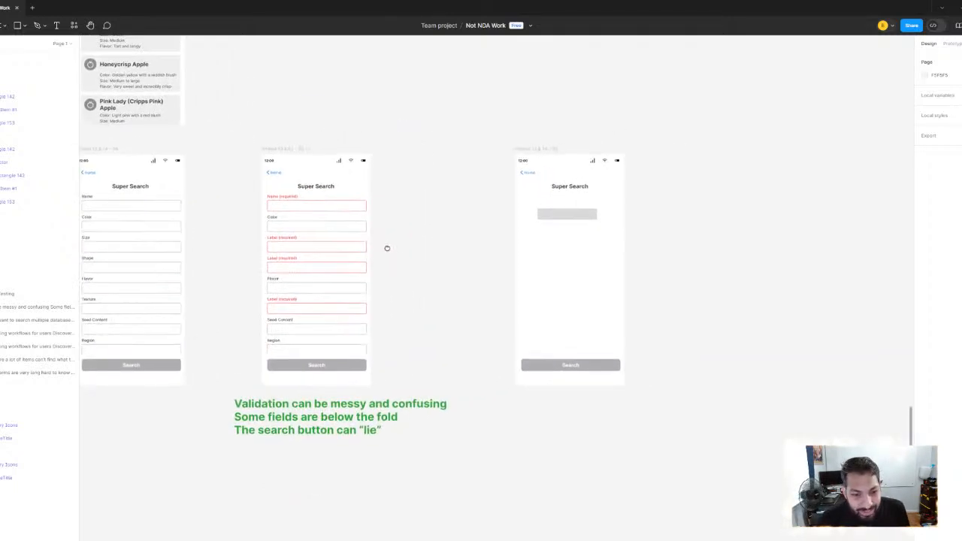
{"action": "left_click", "coordinate": [526, 203]}
{"action": "scroll", "coordinate": [421, 236], "scroll_direction": "up", "scroll_amount": 5}
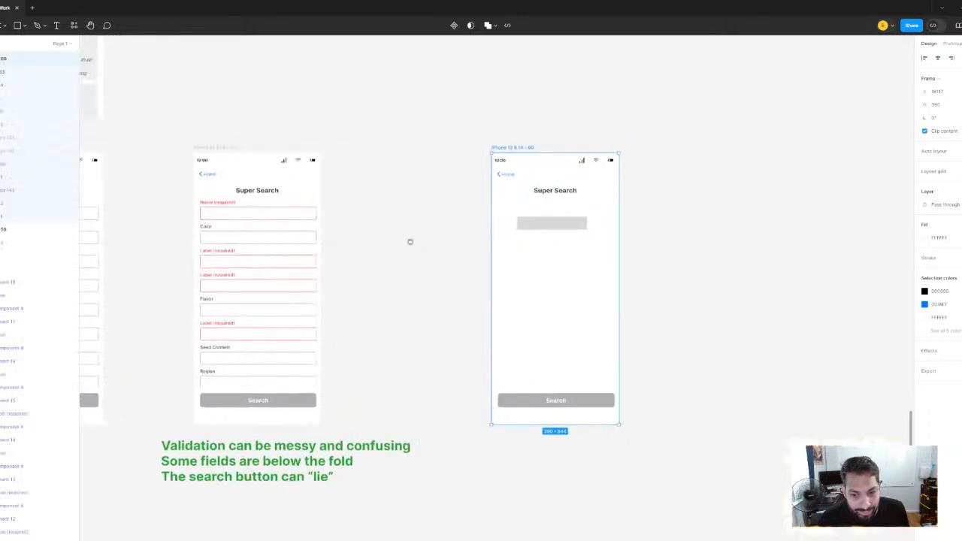
{"action": "left_click", "coordinate": [553, 222]}
{"action": "scroll", "coordinate": [485, 286], "scroll_direction": "right", "scroll_amount": 3}
{"action": "scroll", "coordinate": [451, 313], "scroll_direction": "up", "scroll_amount": 3}
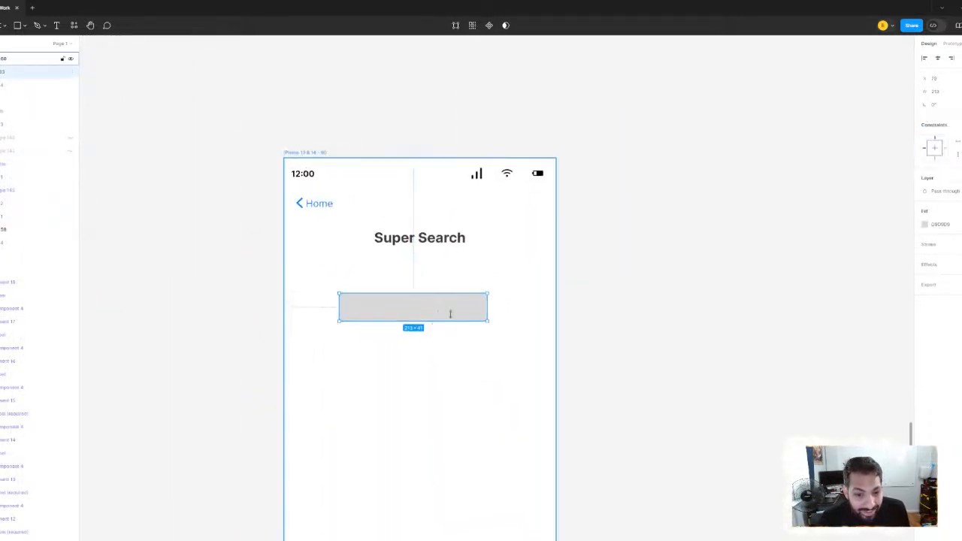
{"action": "left_click", "coordinate": [945, 92]}
{"action": "type", "text": "358"}
{"action": "key", "text": "Return"}
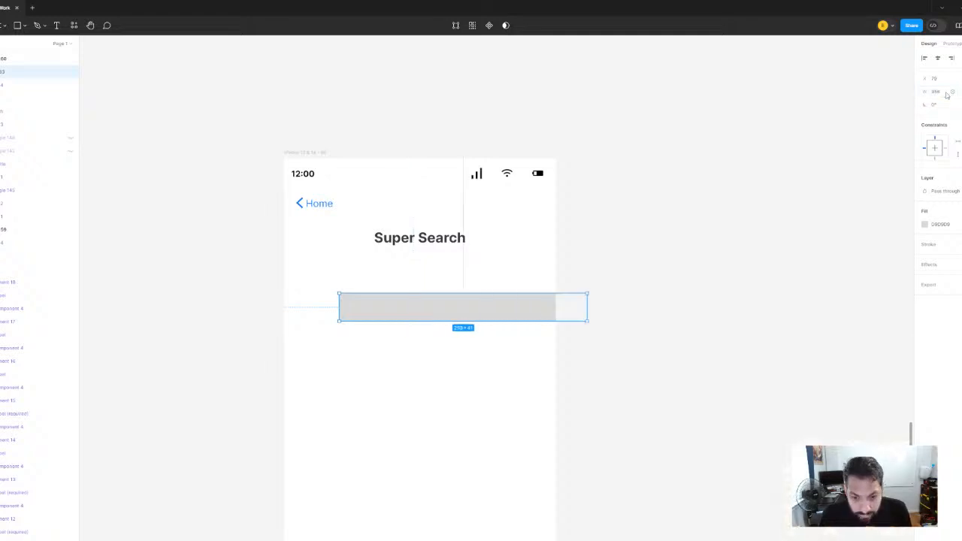
{"action": "left_click", "coordinate": [937, 58]}
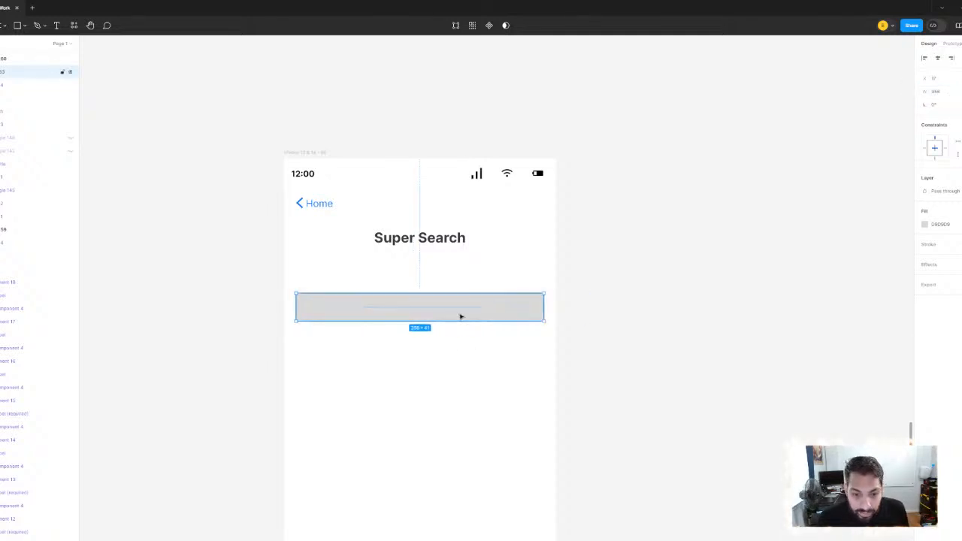
{"action": "left_click", "coordinate": [475, 282]}
Examine the required fields on the Super Search validation form against the mostly empty alternative screen
{"action": "scroll", "coordinate": [473, 281], "scroll_direction": "down", "scroll_amount": 2}
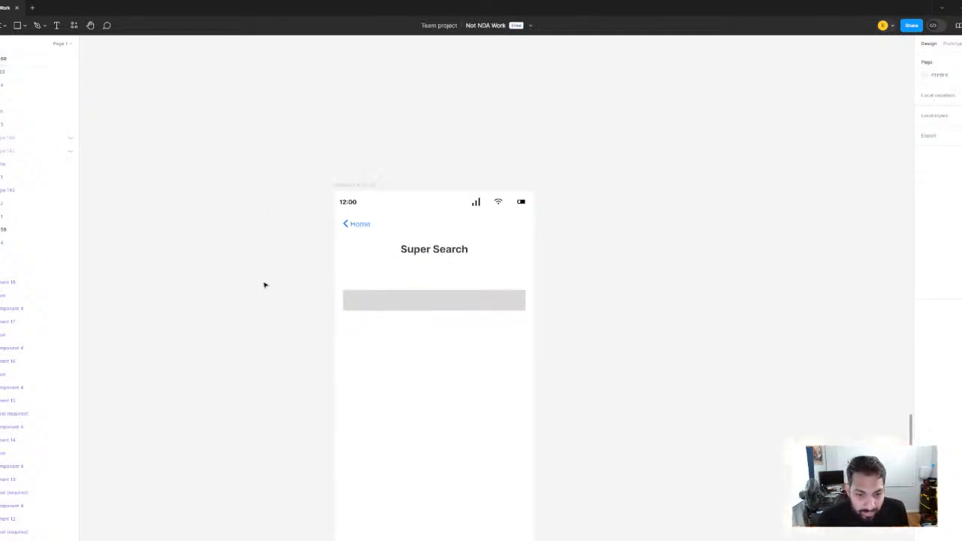
{"action": "left_click_drag", "start_coordinate": [205, 307], "coordinate": [565, 210]}
{"action": "scroll", "coordinate": [565, 210], "scroll_direction": "down", "scroll_amount": 2}
{"action": "scroll", "coordinate": [421, 222], "scroll_direction": "up", "scroll_amount": 2}
{"action": "left_click_drag", "start_coordinate": [453, 199], "coordinate": [320, 208]}
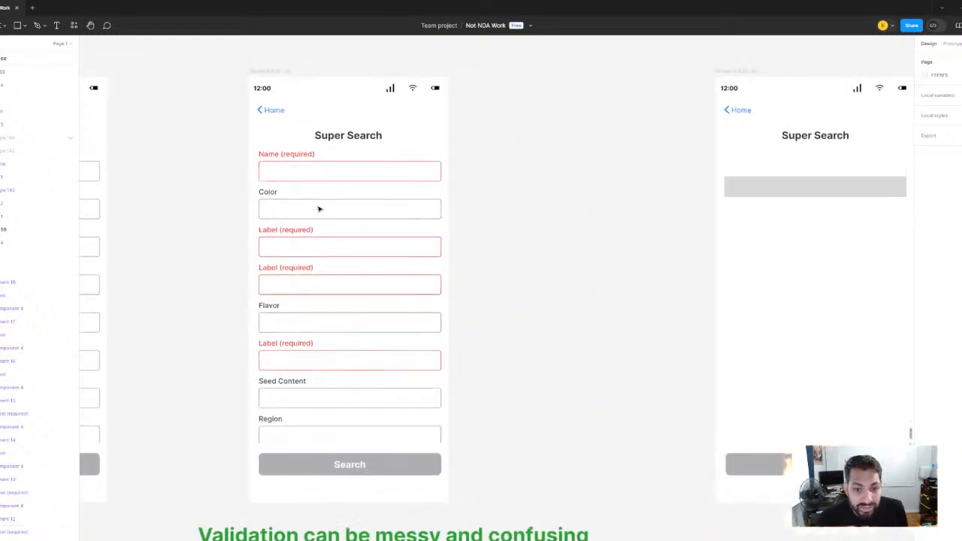
{"action": "left_click", "coordinate": [506, 194]}
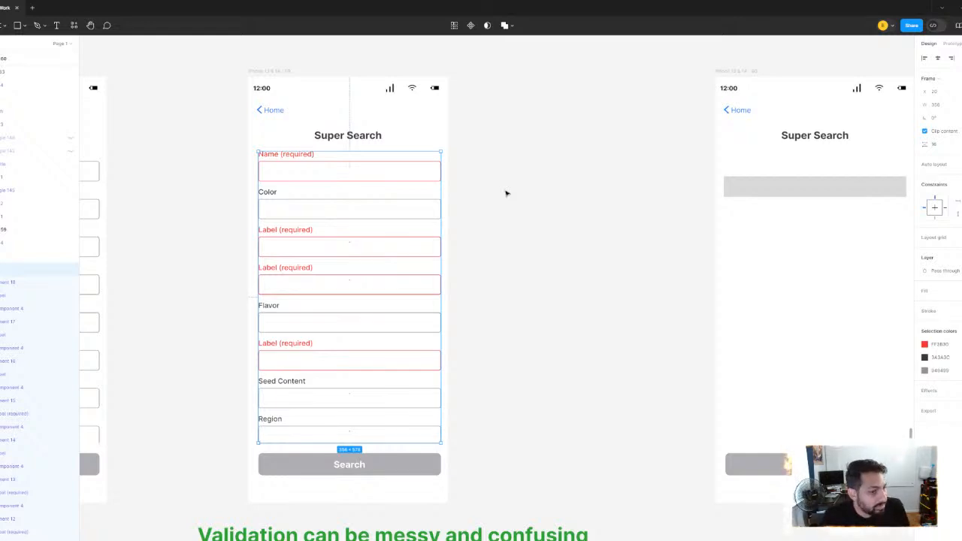
{"action": "scroll", "coordinate": [426, 208], "scroll_direction": "down", "scroll_amount": 5}
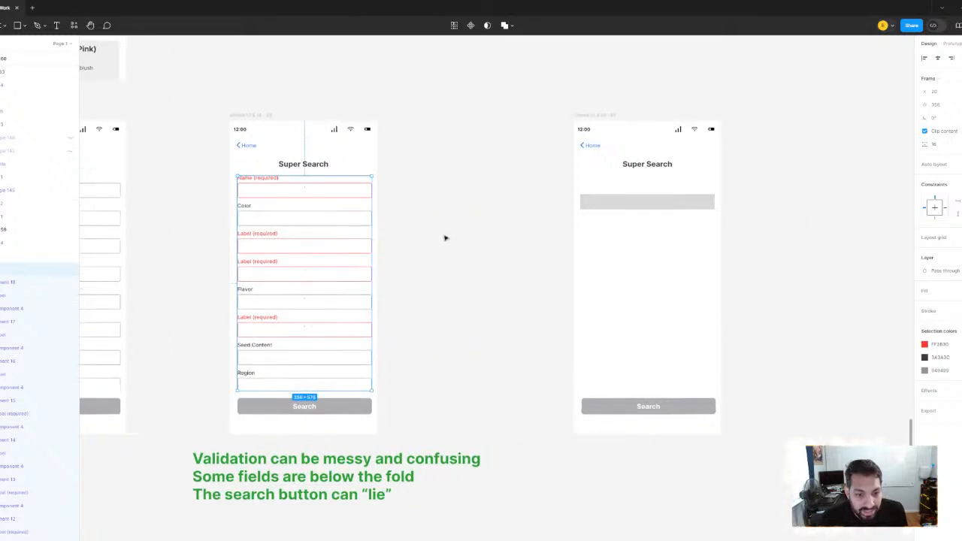
Review the issues and Database 01–04 requirements in the problem note, checking them against the Super Search forms
{"action": "left_click", "coordinate": [445, 238]}
{"action": "scroll", "coordinate": [439, 237], "scroll_direction": "down", "scroll_amount": 3}
{"action": "left_click_drag", "start_coordinate": [332, 247], "coordinate": [556, 238]}
{"action": "left_click_drag", "start_coordinate": [242, 249], "coordinate": [328, 241]}
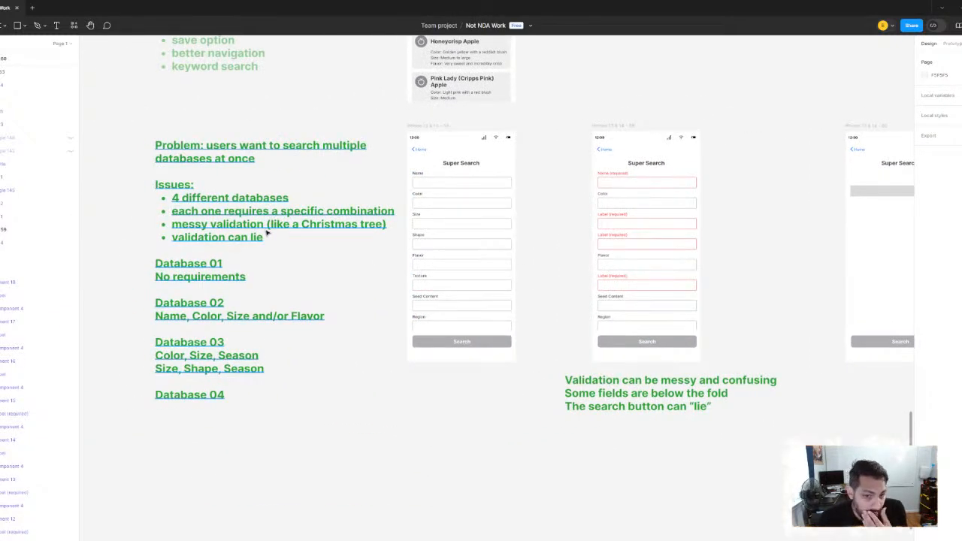
{"action": "scroll", "coordinate": [354, 251], "scroll_direction": "right", "scroll_amount": 3}
{"action": "scroll", "coordinate": [489, 234], "scroll_direction": "right", "scroll_amount": 5}
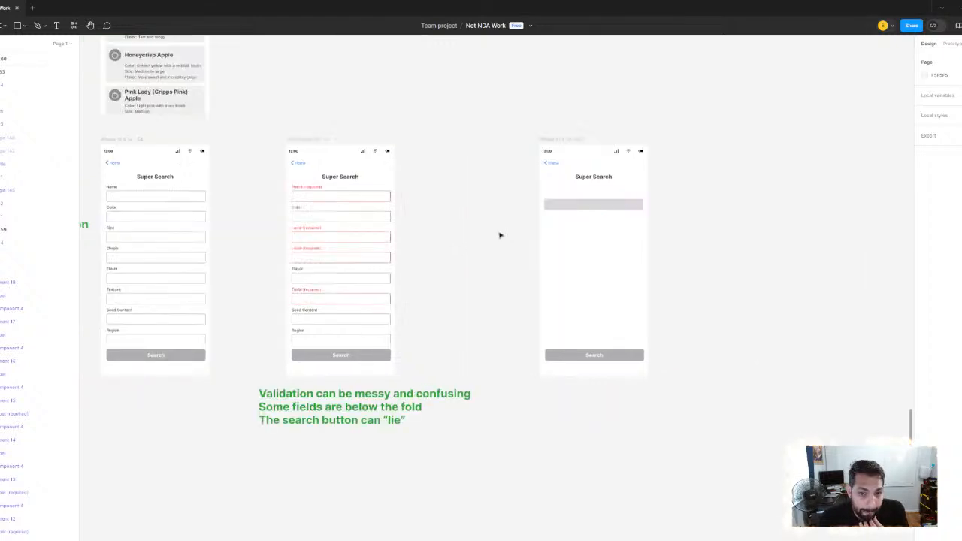
{"action": "scroll", "coordinate": [499, 235], "scroll_direction": "left", "scroll_amount": 5}
{"action": "scroll", "coordinate": [333, 260], "scroll_direction": "left", "scroll_amount": 1}
{"action": "left_click", "coordinate": [227, 279]}
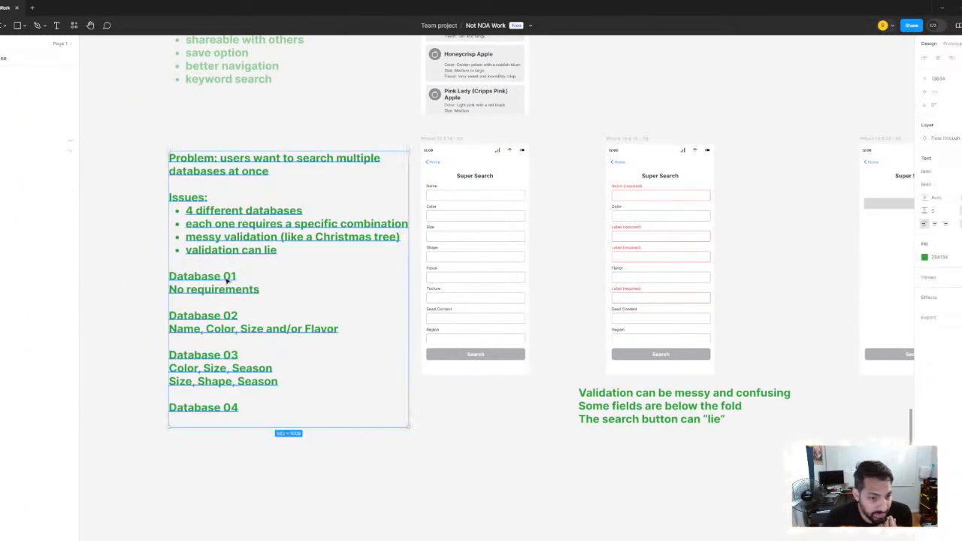
{"action": "left_click", "coordinate": [196, 488]}
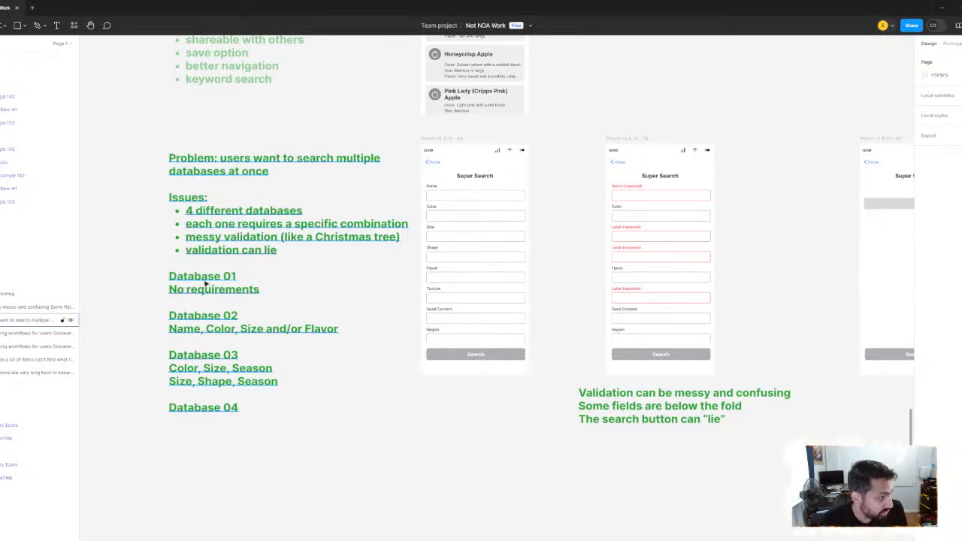
Check the grey bar on the alternative Super Search screen and the blue Search button variant in the component library
{"action": "scroll", "coordinate": [432, 232], "scroll_direction": "right", "scroll_amount": 10}
{"action": "scroll", "coordinate": [456, 232], "scroll_direction": "up", "scroll_amount": 5}
{"action": "left_click", "coordinate": [456, 232]}
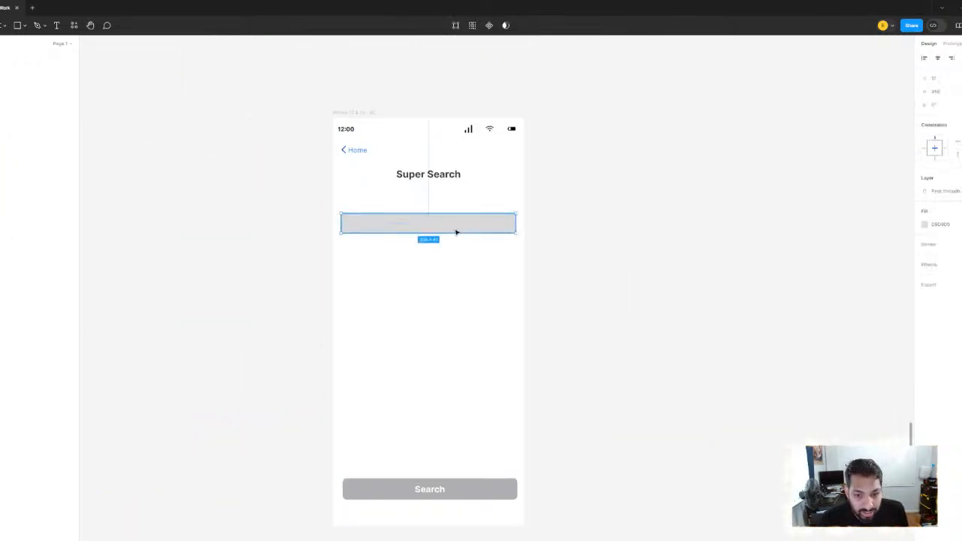
{"action": "scroll", "coordinate": [456, 232], "scroll_direction": "up", "scroll_amount": 3}
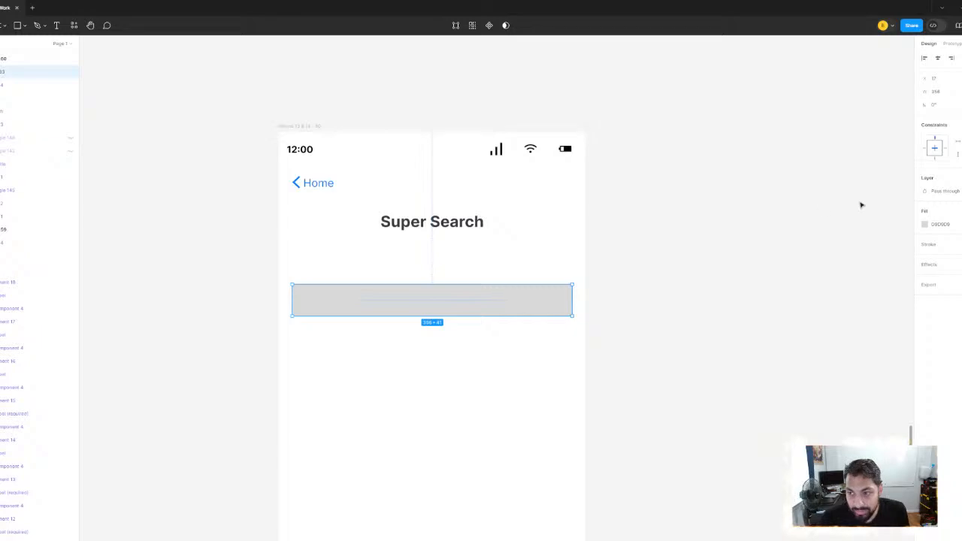
{"action": "scroll", "coordinate": [564, 251], "scroll_direction": "down", "scroll_amount": 10}
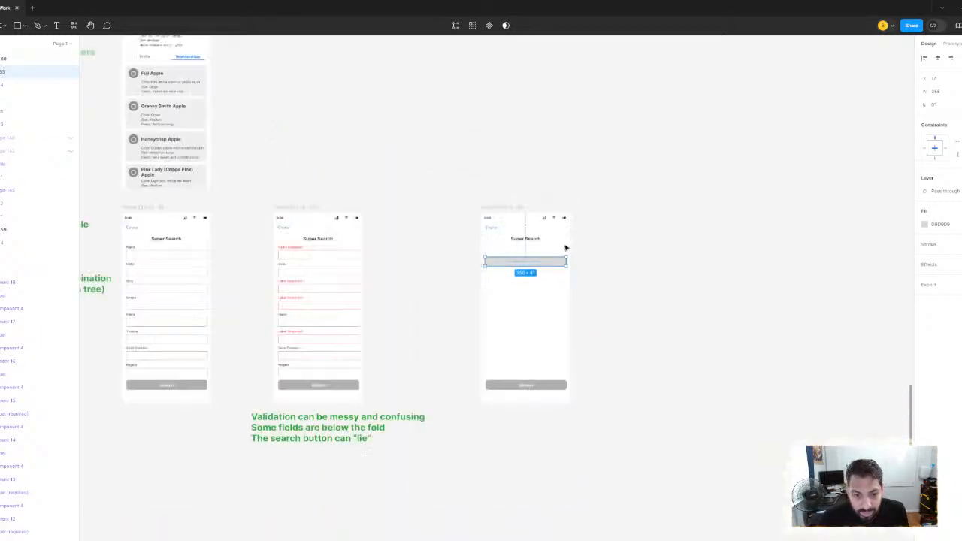
{"action": "left_click_drag", "start_coordinate": [339, 188], "coordinate": [567, 466]}
{"action": "left_click_drag", "start_coordinate": [301, 68], "coordinate": [601, 415]}
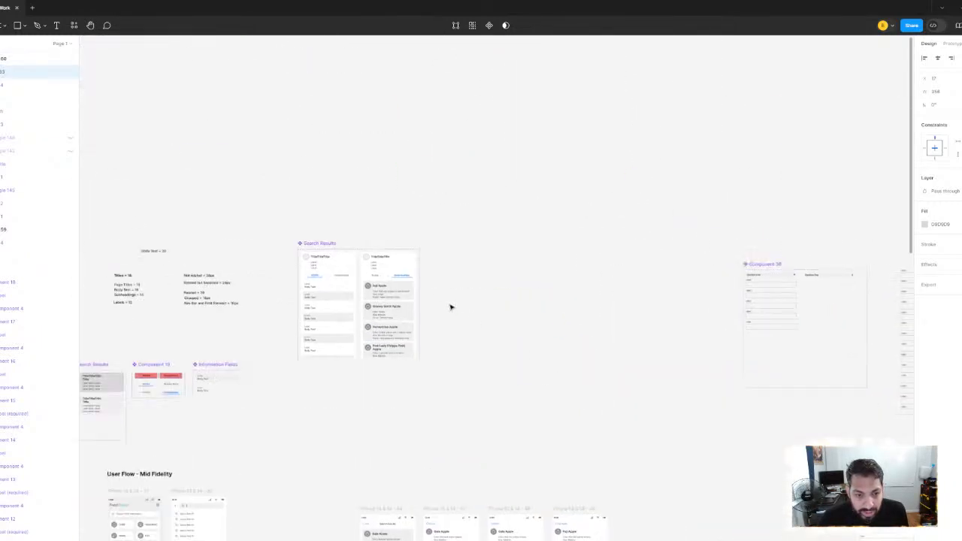
{"action": "scroll", "coordinate": [451, 306], "scroll_direction": "down", "scroll_amount": 3}
{"action": "left_click_drag", "start_coordinate": [385, 300], "coordinate": [751, 243]}
{"action": "scroll", "coordinate": [531, 313], "scroll_direction": "up", "scroll_amount": 8}
{"action": "left_click_drag", "start_coordinate": [706, 269], "coordinate": [214, 349]}
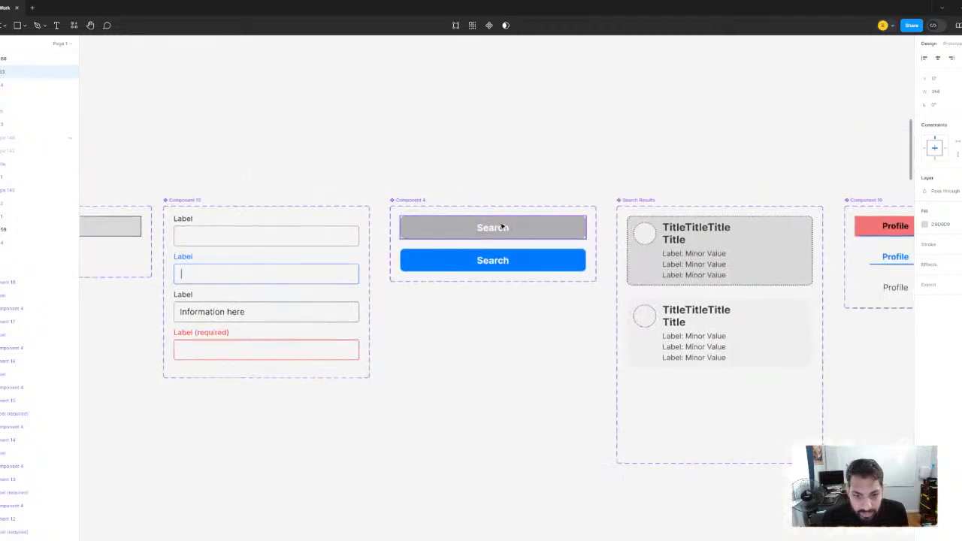
{"action": "left_click", "coordinate": [516, 265]}
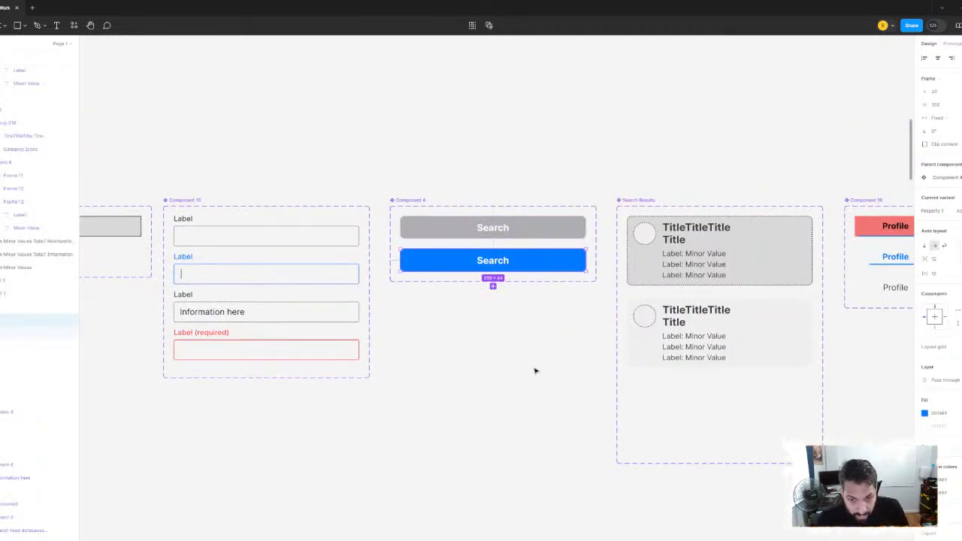
{"action": "left_click", "coordinate": [535, 370]}
Look through the component sets for a reusable card with an icon and title, and inspect Group 12
{"action": "scroll", "coordinate": [487, 339], "scroll_direction": "down", "scroll_amount": 5}
{"action": "left_click_drag", "start_coordinate": [478, 336], "coordinate": [467, 300]}
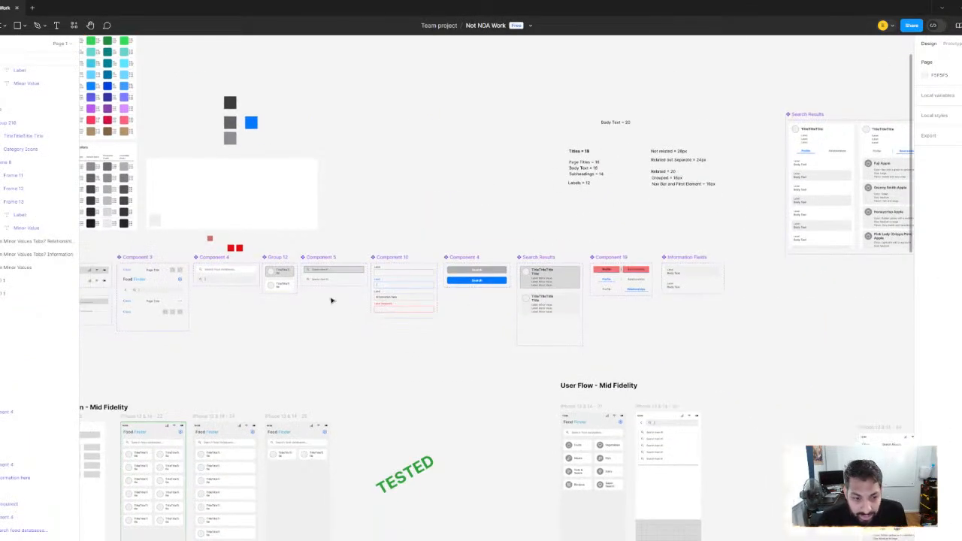
{"action": "left_click_drag", "start_coordinate": [306, 302], "coordinate": [495, 300]}
{"action": "scroll", "coordinate": [481, 272], "scroll_direction": "up", "scroll_amount": 4}
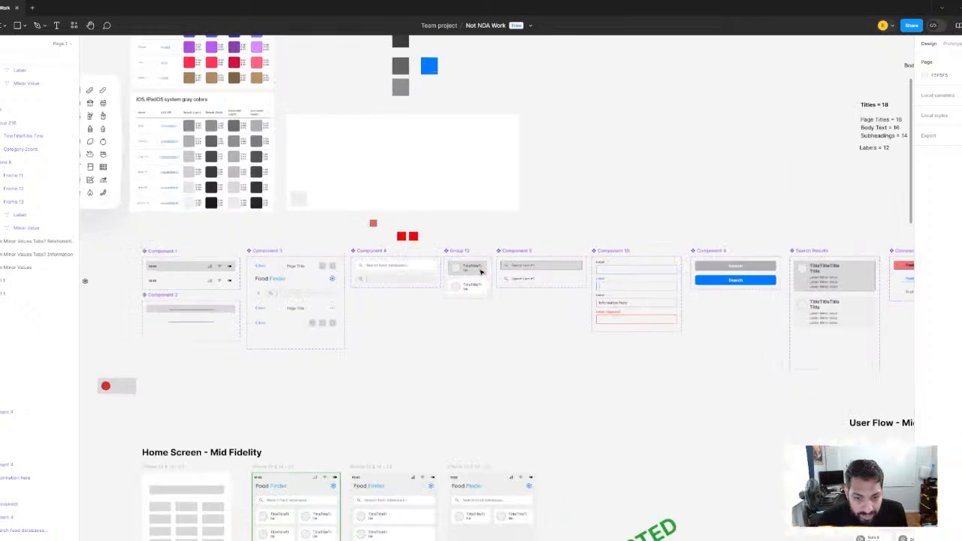
{"action": "left_click", "coordinate": [481, 272]}
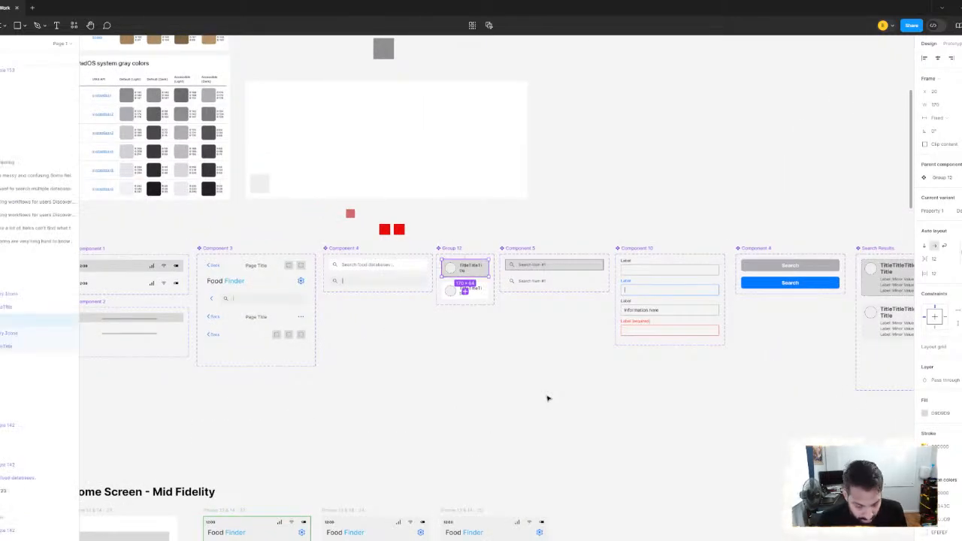
{"action": "scroll", "coordinate": [546, 374], "scroll_direction": "down", "scroll_amount": 3}
{"action": "left_click_drag", "start_coordinate": [744, 411], "coordinate": [444, 281]}
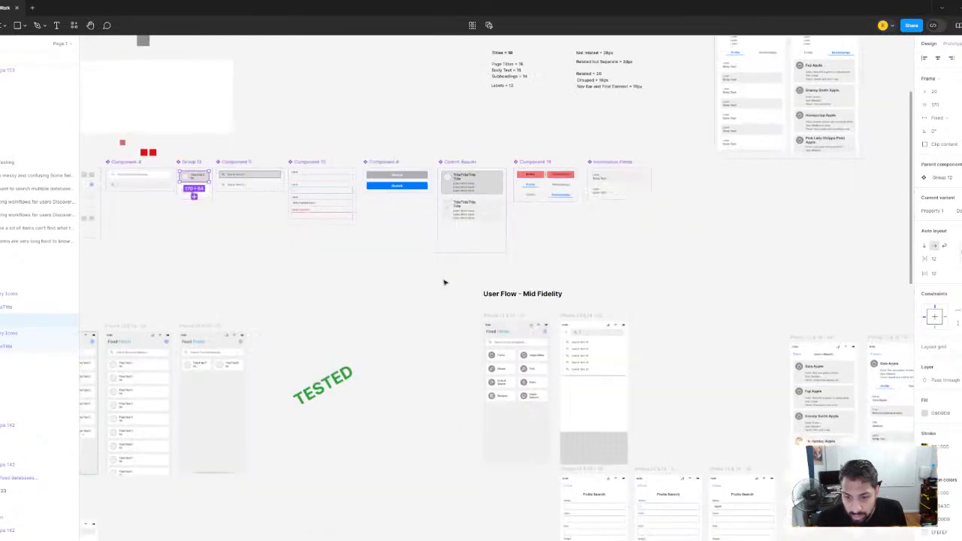
{"action": "left_click_drag", "start_coordinate": [130, 166], "coordinate": [414, 273]}
{"action": "scroll", "coordinate": [414, 273], "scroll_direction": "up", "scroll_amount": 1}
{"action": "scroll", "coordinate": [501, 348], "scroll_direction": "up", "scroll_amount": 2}
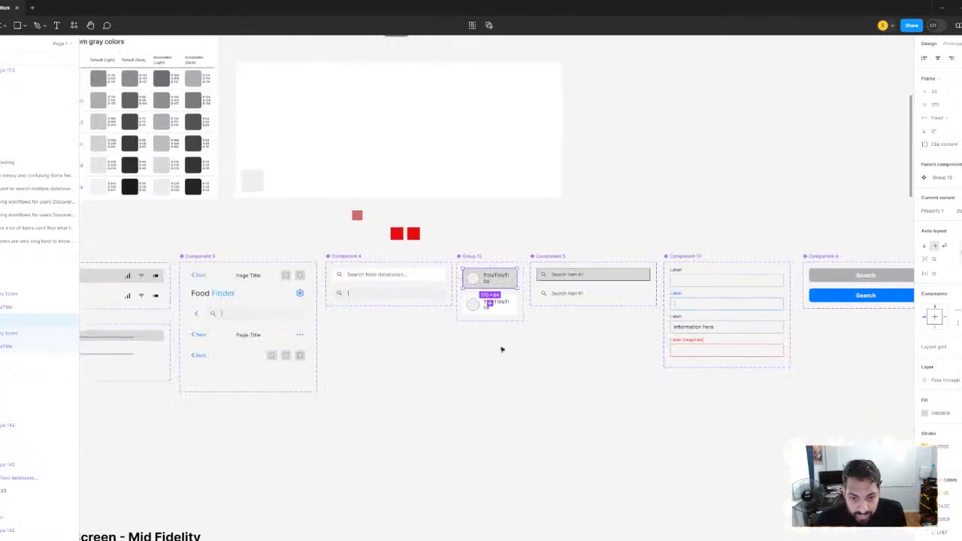
Add a third variant to the Group 12 component set, based on its white icon-and-title card
{"action": "left_click", "coordinate": [551, 346]}
{"action": "scroll", "coordinate": [551, 347], "scroll_direction": "up", "scroll_amount": 3}
{"action": "scroll", "coordinate": [554, 352], "scroll_direction": "up", "scroll_amount": 1}
{"action": "left_click", "coordinate": [425, 264]}
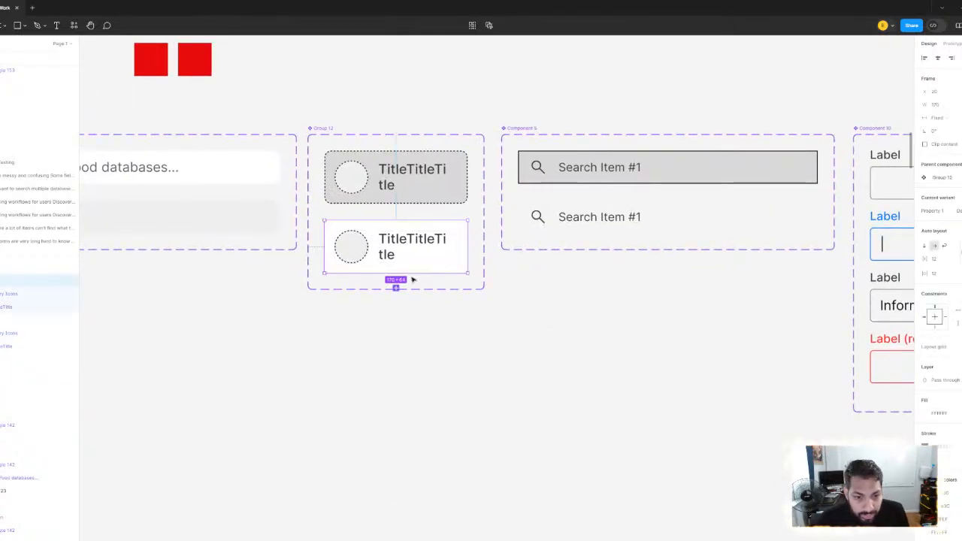
{"action": "left_click", "coordinate": [396, 288]}
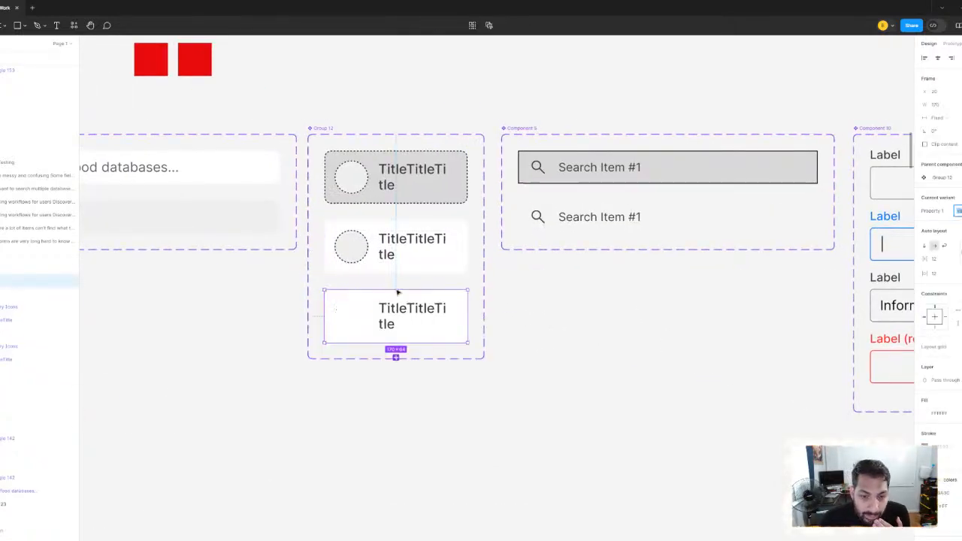
{"action": "left_click", "coordinate": [472, 339]}
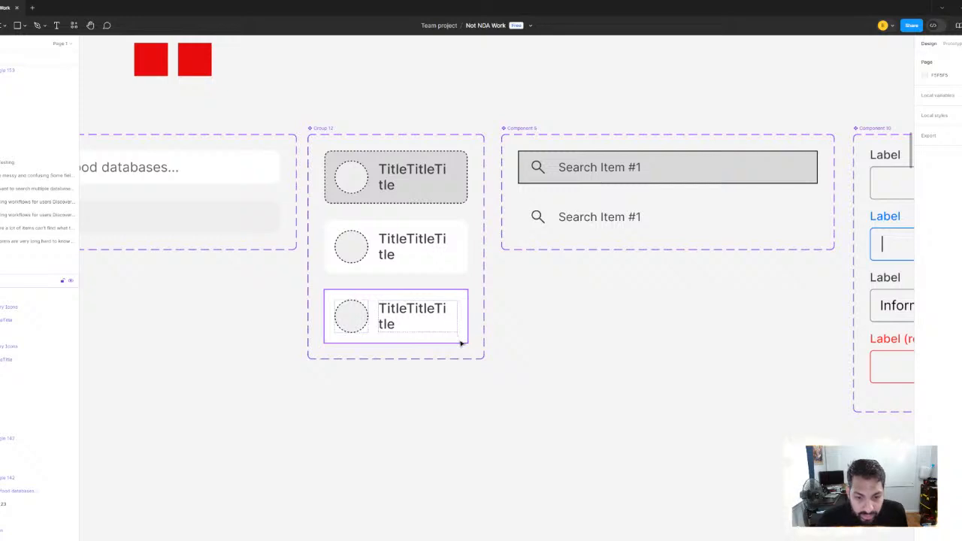
Set the width of the new third Group 12 card variant to 356 px
{"action": "left_click", "coordinate": [461, 343]}
{"action": "left_click", "coordinate": [951, 106]}
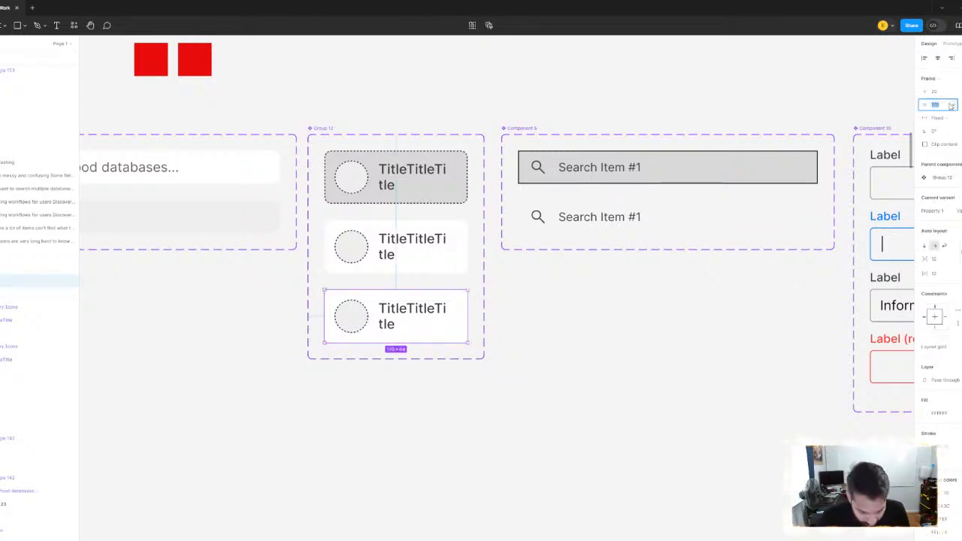
{"action": "type", "text": "358"}
{"action": "key", "text": "Return"}
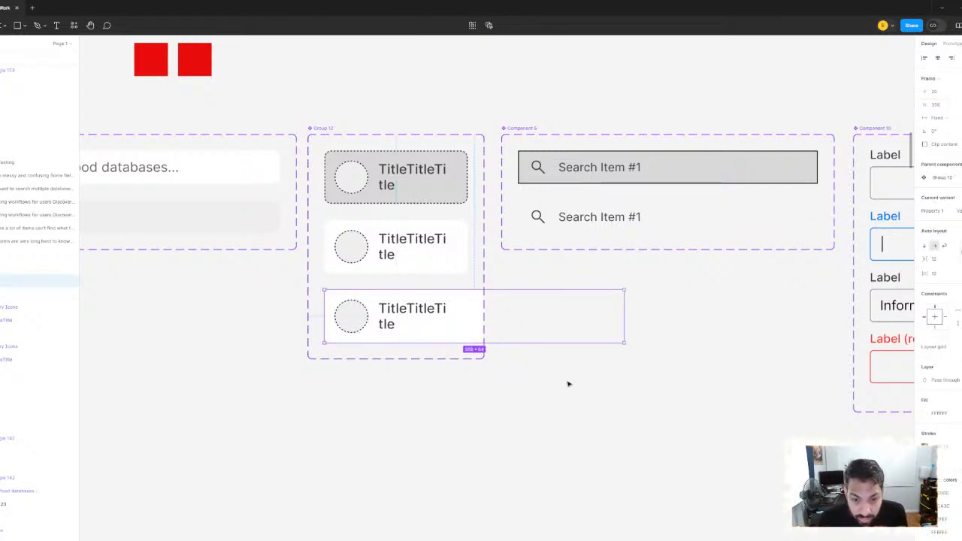
Widen the Group 12 component set to enclose the third variant and move it into the free space below the component row
{"action": "key", "text": "ctrl+z"}
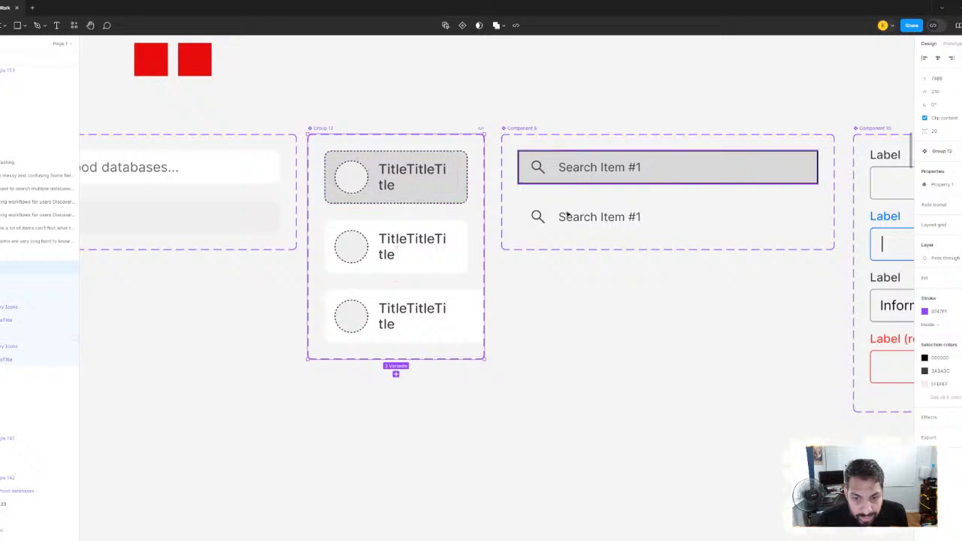
{"action": "scroll", "coordinate": [599, 265], "scroll_direction": "down", "scroll_amount": 3}
{"action": "scroll", "coordinate": [599, 265], "scroll_direction": "down", "scroll_amount": 3}
{"action": "left_click_drag", "start_coordinate": [446, 99], "coordinate": [576, 353]}
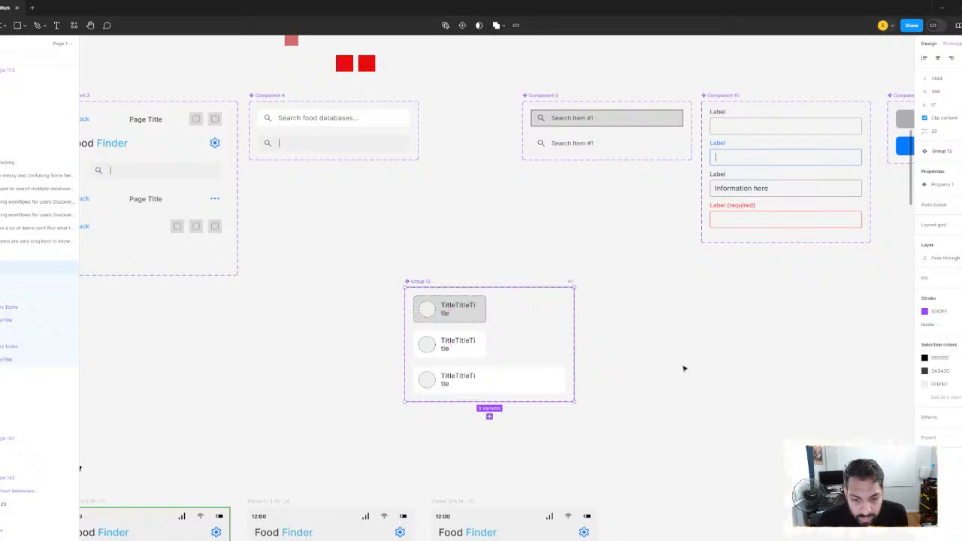
Copy the full-width third card variant from the Group 12 component set
{"action": "left_click", "coordinate": [524, 375]}
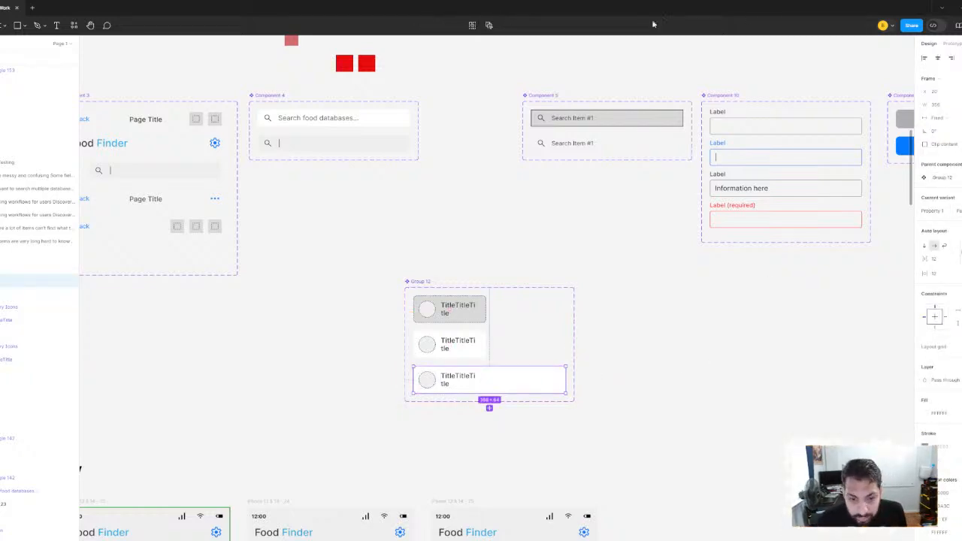
{"action": "scroll", "coordinate": [555, 287], "scroll_direction": "down", "scroll_amount": 3}
{"action": "left_click", "coordinate": [601, 315]}
{"action": "scroll", "coordinate": [554, 307], "scroll_direction": "up", "scroll_amount": 3}
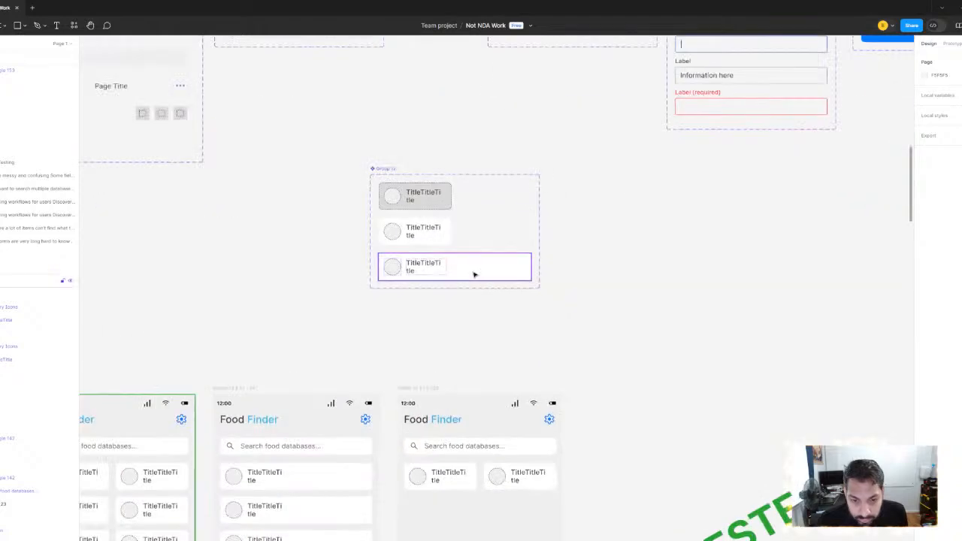
{"action": "left_click", "coordinate": [474, 274]}
{"action": "scroll", "coordinate": [602, 268], "scroll_direction": "down", "scroll_amount": 6}
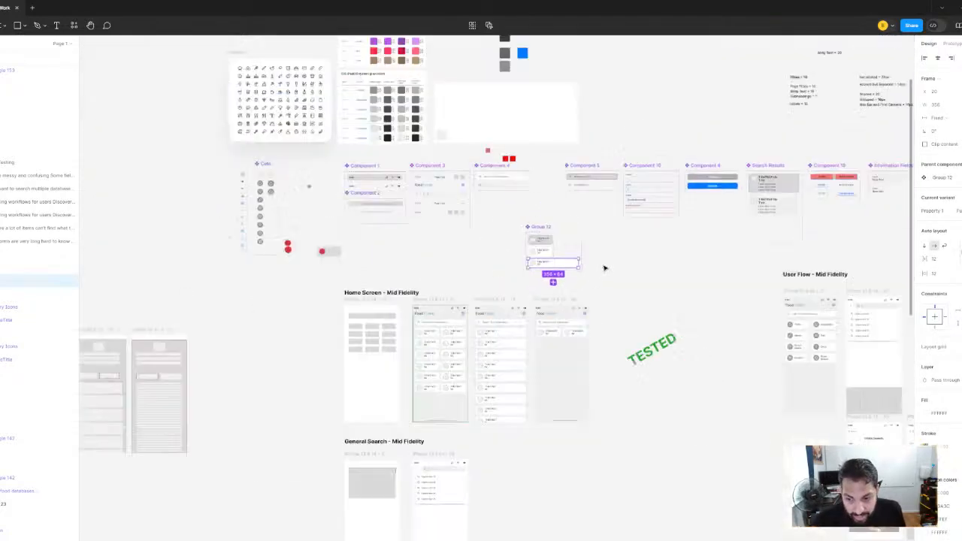
Delete the gray placeholder rectangle from the alternative Super Search screen
{"action": "left_click_drag", "start_coordinate": [842, 368], "coordinate": [561, 269]}
{"action": "scroll", "coordinate": [601, 281], "scroll_direction": "up", "scroll_amount": 3}
{"action": "left_click_drag", "start_coordinate": [659, 278], "coordinate": [599, 281]}
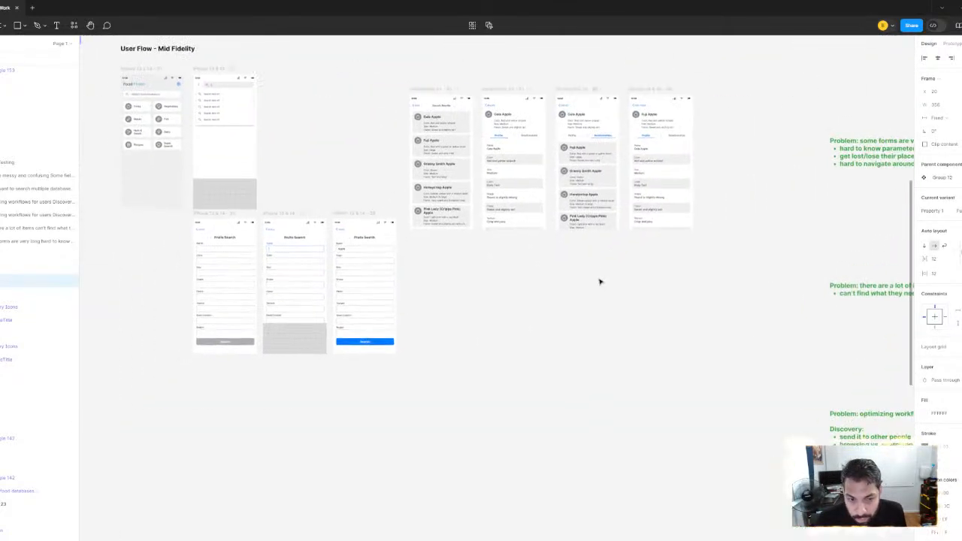
{"action": "left_click_drag", "start_coordinate": [513, 253], "coordinate": [326, 172]}
{"action": "scroll", "coordinate": [326, 172], "scroll_direction": "down", "scroll_amount": 3}
{"action": "left_click_drag", "start_coordinate": [630, 371], "coordinate": [502, 232]}
{"action": "scroll", "coordinate": [503, 232], "scroll_direction": "up", "scroll_amount": 5}
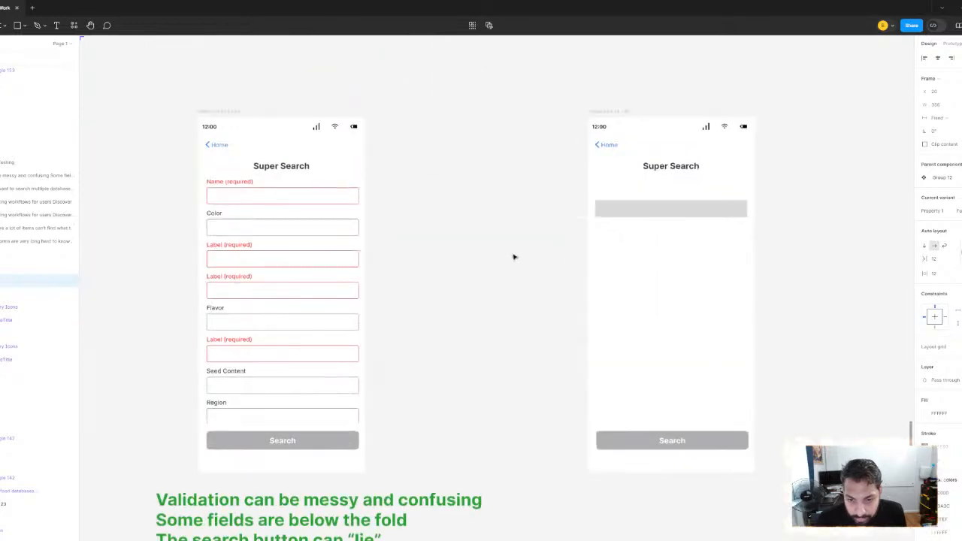
{"action": "scroll", "coordinate": [516, 258], "scroll_direction": "right", "scroll_amount": 3}
{"action": "left_click", "coordinate": [557, 229]}
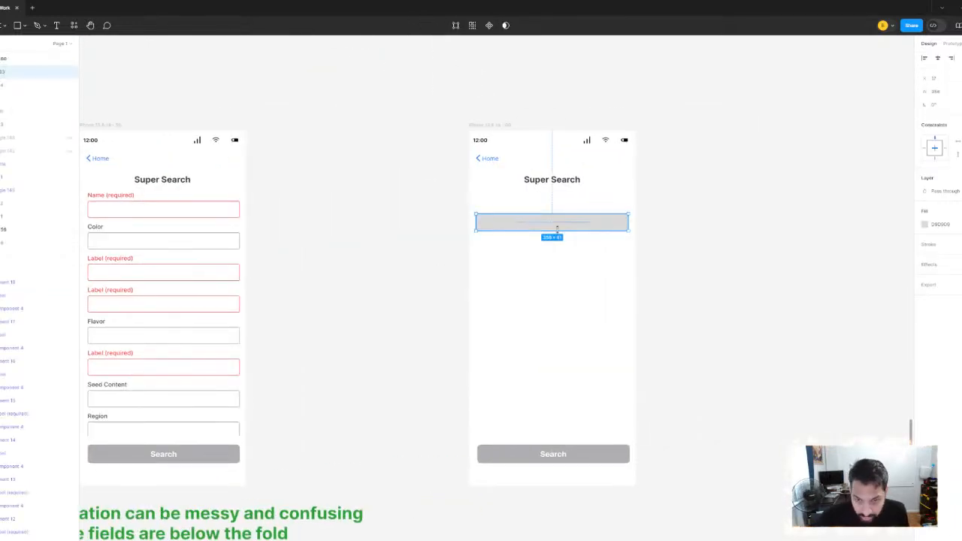
{"action": "key", "text": "Delete"}
Paste the full-width Group 12 card into the alternative Super Search screen below its title
{"action": "scroll", "coordinate": [455, 180], "scroll_direction": "up", "scroll_amount": 3}
{"action": "left_click", "coordinate": [424, 132]}
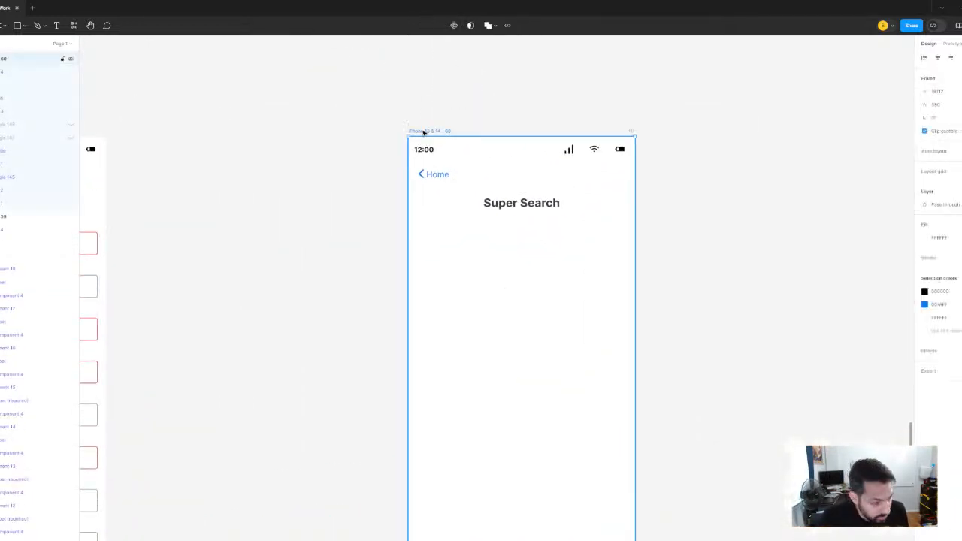
{"action": "key", "text": "ctrl+v"}
{"action": "scroll", "coordinate": [488, 169], "scroll_direction": "up", "scroll_amount": 2}
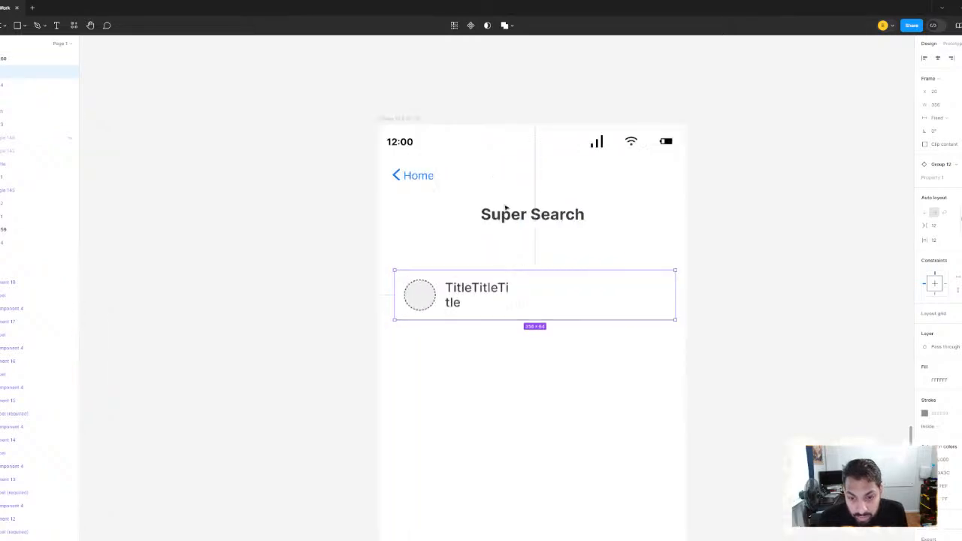
Try replacing every white in the alternative Super Search screen with the light gray sampled from the apple relationship cards
{"action": "scroll", "coordinate": [640, 235], "scroll_direction": "down", "scroll_amount": 5}
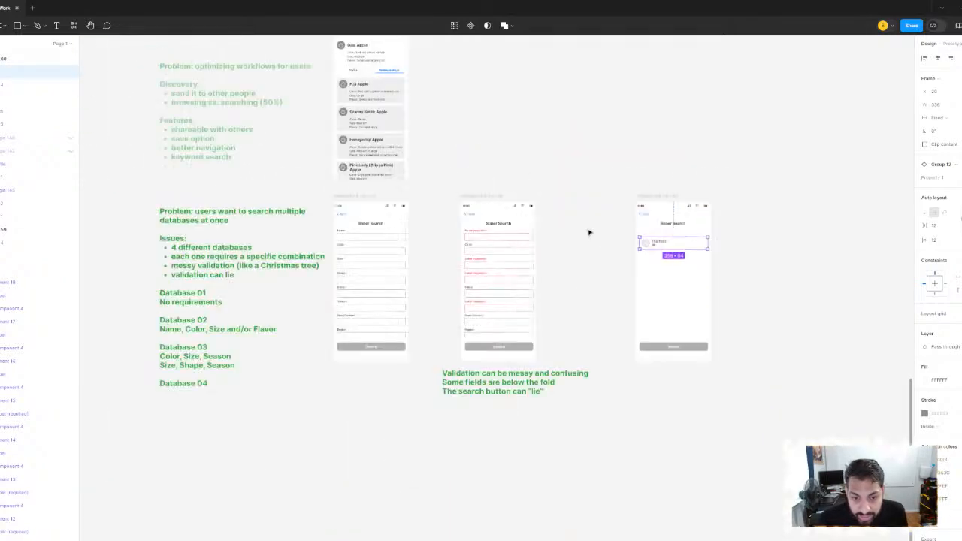
{"action": "left_click_drag", "start_coordinate": [612, 251], "coordinate": [746, 323]}
{"action": "scroll", "coordinate": [612, 209], "scroll_direction": "up", "scroll_amount": 1}
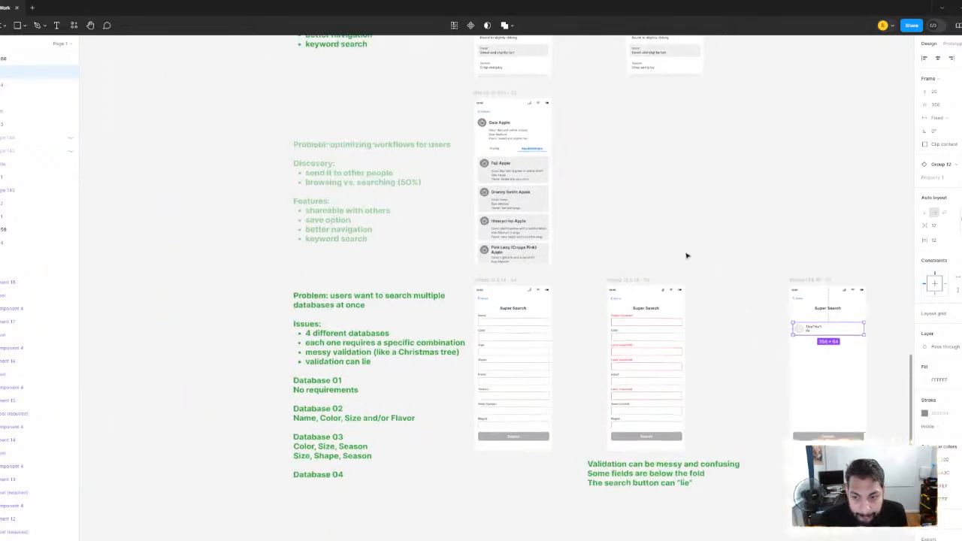
{"action": "left_click_drag", "start_coordinate": [863, 287], "coordinate": [612, 234]}
{"action": "scroll", "coordinate": [639, 241], "scroll_direction": "up", "scroll_amount": 2}
{"action": "scroll", "coordinate": [658, 243], "scroll_direction": "up", "scroll_amount": 3}
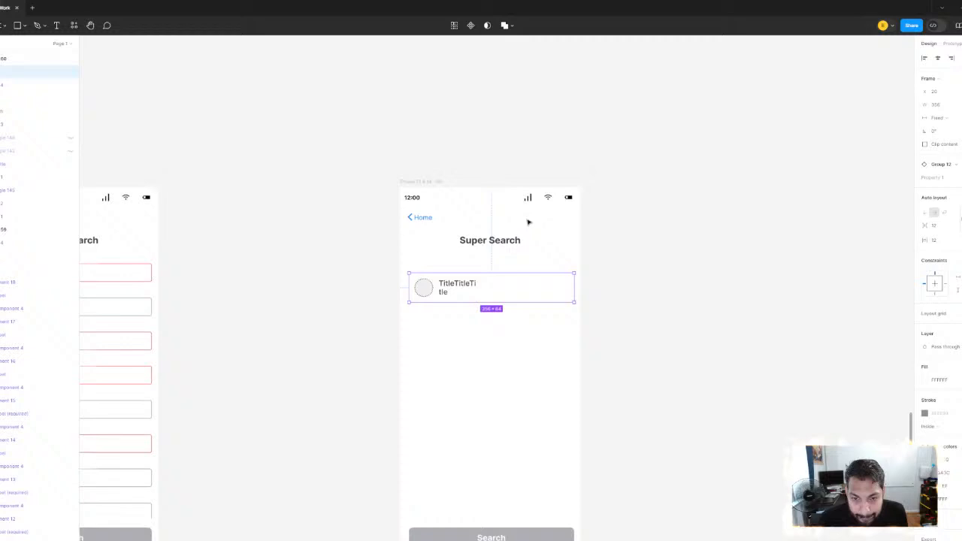
{"action": "left_click", "coordinate": [409, 184]}
{"action": "scroll", "coordinate": [399, 172], "scroll_direction": "down", "scroll_amount": 3}
{"action": "left_click_drag", "start_coordinate": [248, 54], "coordinate": [524, 277]}
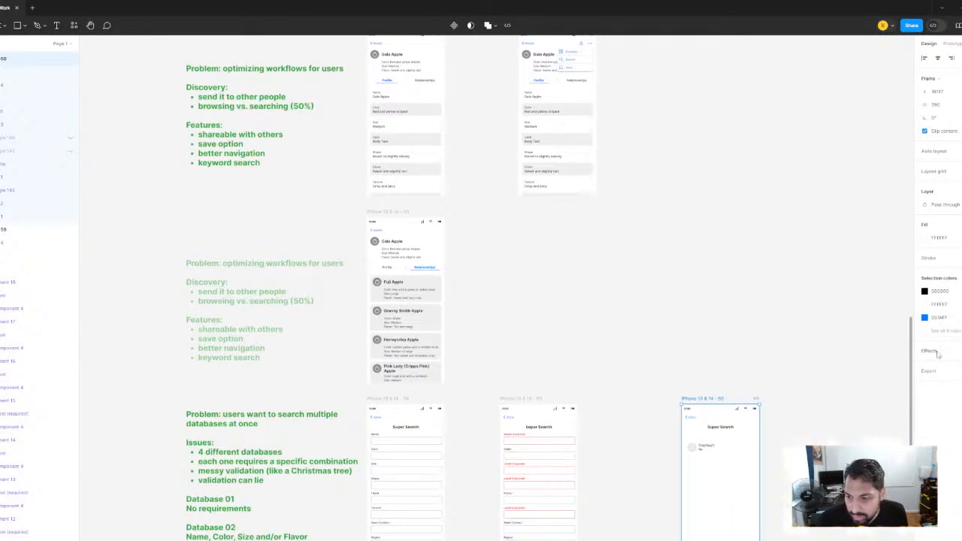
{"action": "left_click", "coordinate": [924, 305]}
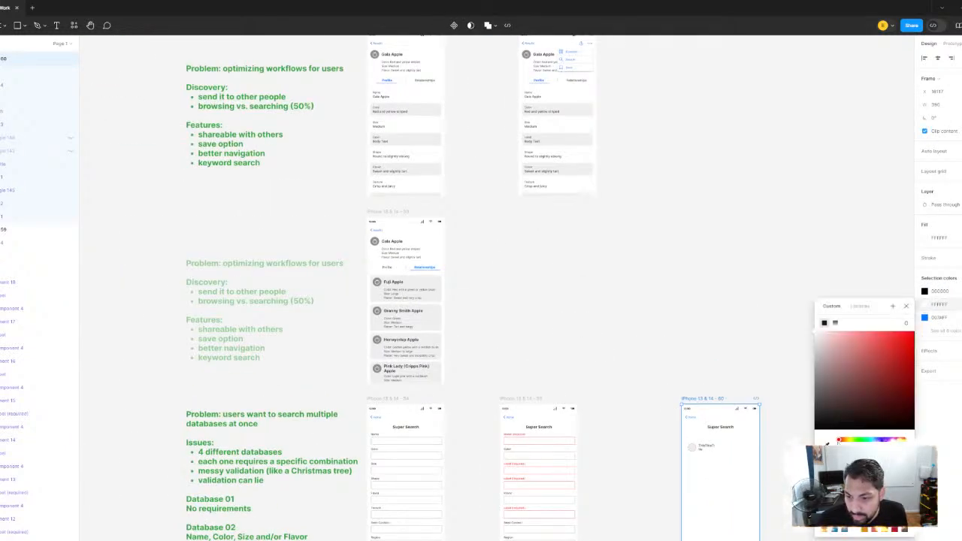
{"action": "key", "text": "i"}
{"action": "left_click", "coordinate": [428, 272]}
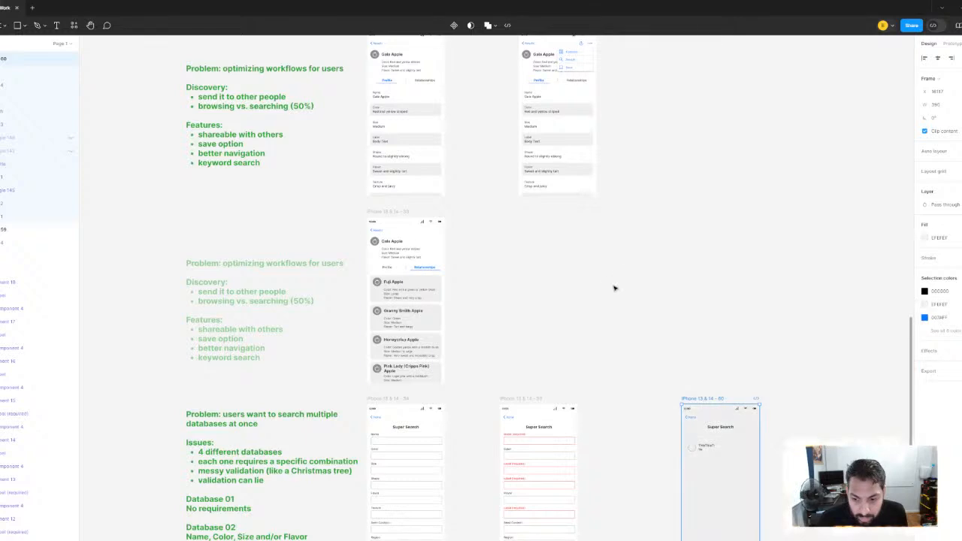
{"action": "left_click", "coordinate": [587, 226]}
Inspect the recolored card and move it out of the Super Search frame to compare their fills
{"action": "scroll", "coordinate": [585, 226], "scroll_direction": "down", "scroll_amount": 1}
{"action": "scroll", "coordinate": [584, 226], "scroll_direction": "right", "scroll_amount": 2}
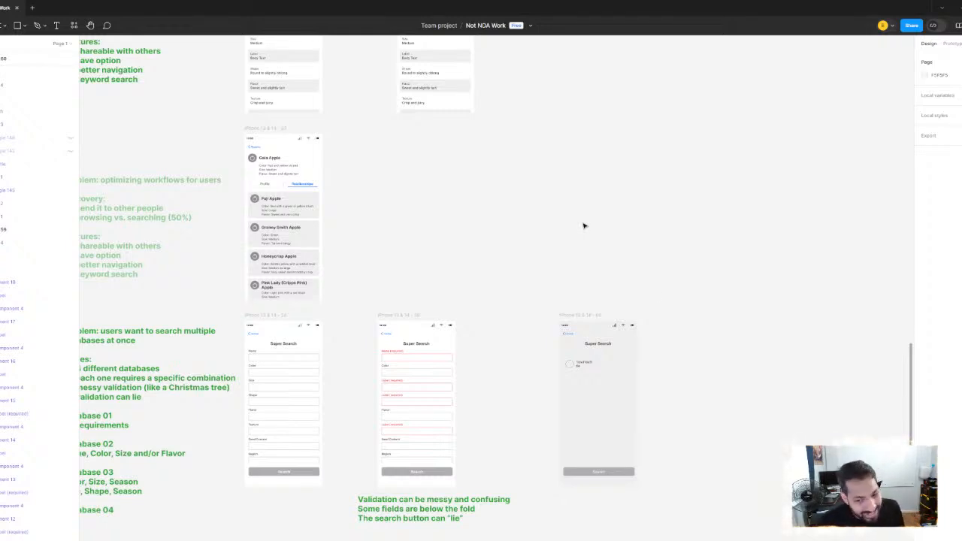
{"action": "scroll", "coordinate": [605, 362], "scroll_direction": "up", "scroll_amount": 10}
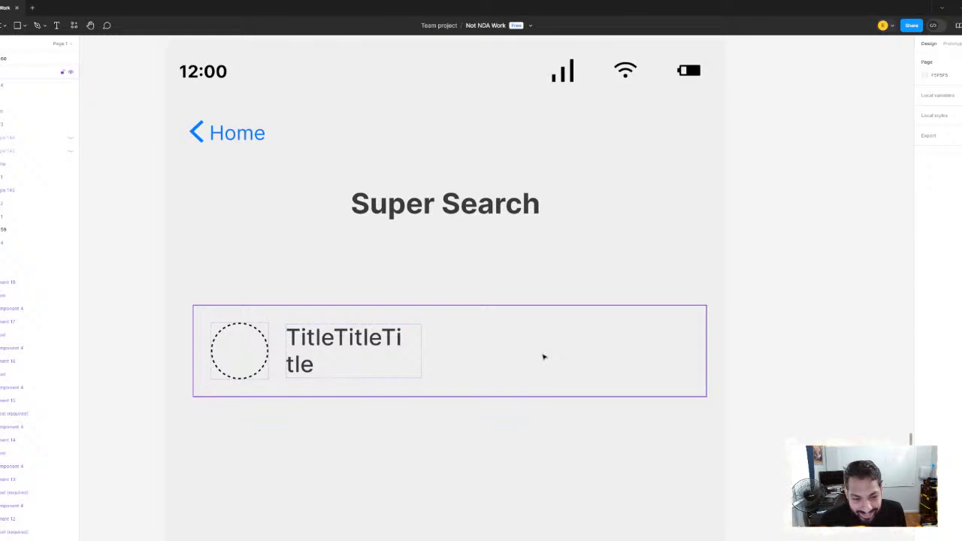
{"action": "left_click", "coordinate": [662, 340]}
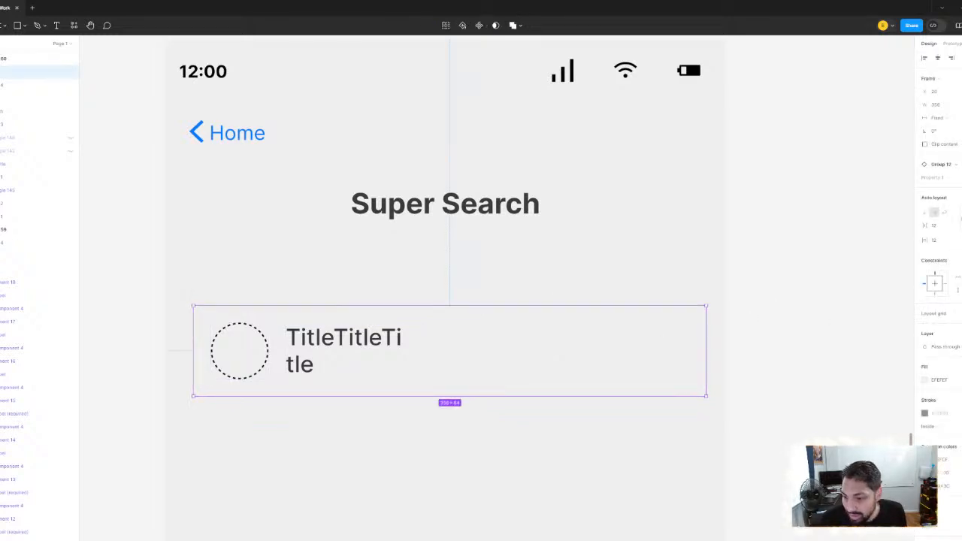
{"action": "left_click", "coordinate": [837, 352]}
{"action": "scroll", "coordinate": [825, 350], "scroll_direction": "down", "scroll_amount": 6}
{"action": "left_click_drag", "start_coordinate": [745, 353], "coordinate": [328, 173]}
{"action": "left_click", "coordinate": [454, 158]}
{"action": "left_click", "coordinate": [475, 207]}
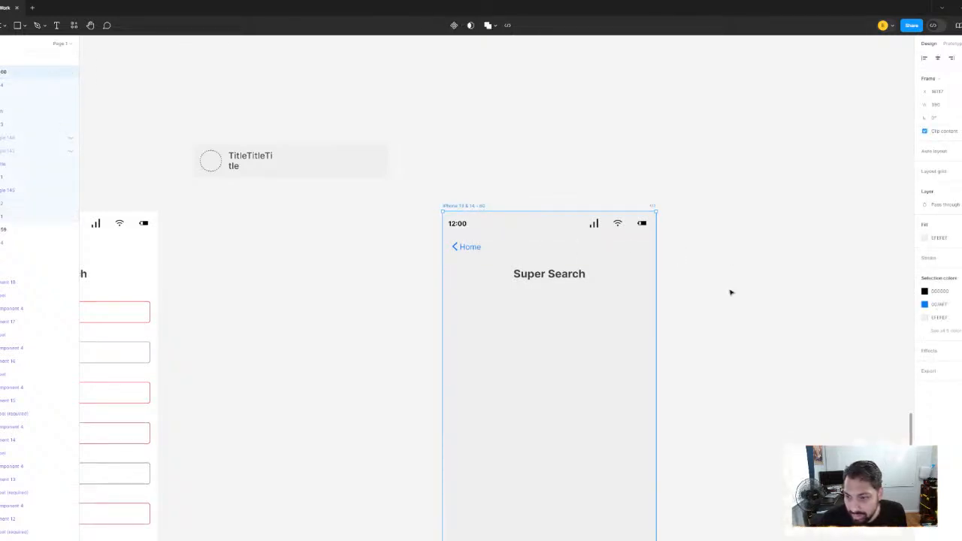
Undo the card's move and the gray recoloring of the alternative Super Search screen
{"action": "key", "text": "ctrl+z"}
{"action": "key", "text": "ctrl+z"}
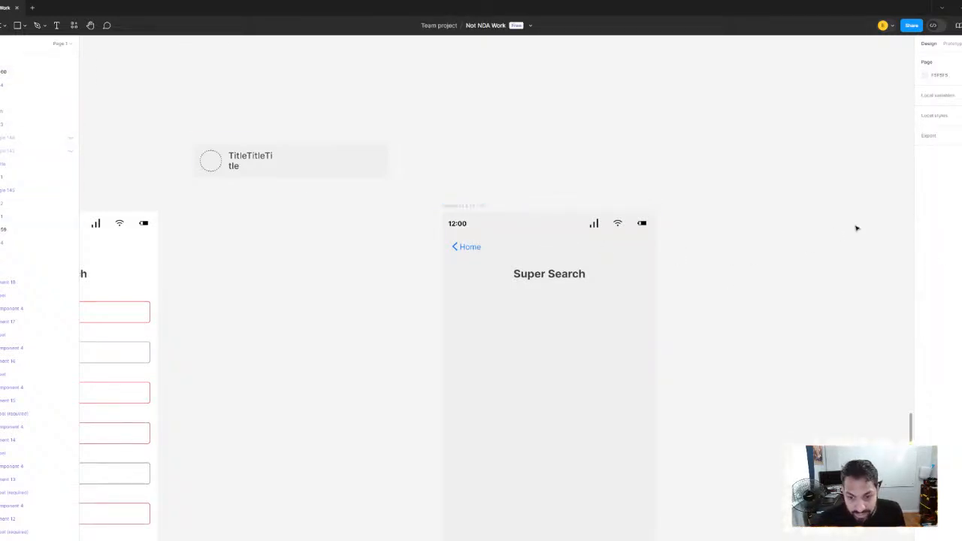
{"action": "key", "text": "ctrl+z"}
{"action": "key", "text": "ctrl+z"}
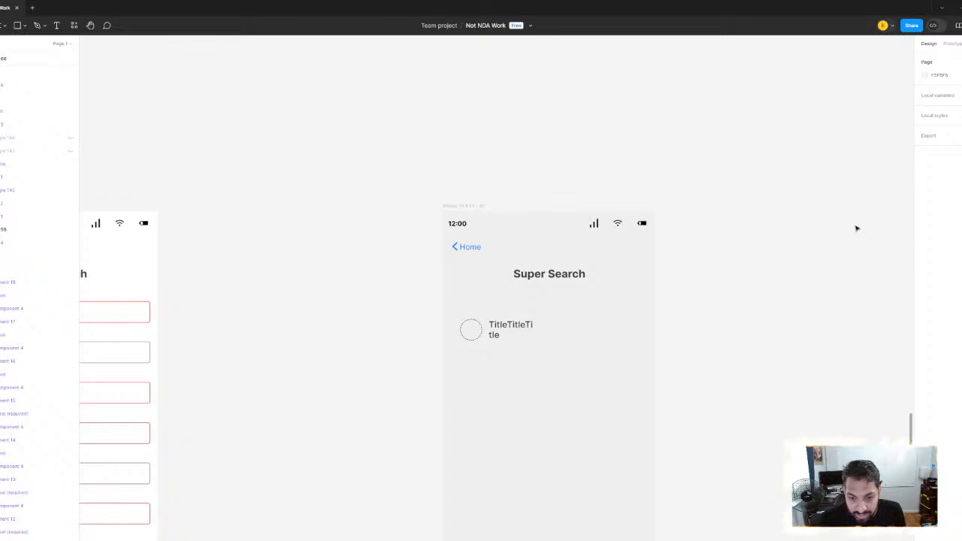
{"action": "key", "text": "ctrl+z"}
{"action": "key", "text": "ctrl+z"}
{"action": "key", "text": "ctrl+z"}
{"action": "key", "text": "ctrl+z"}
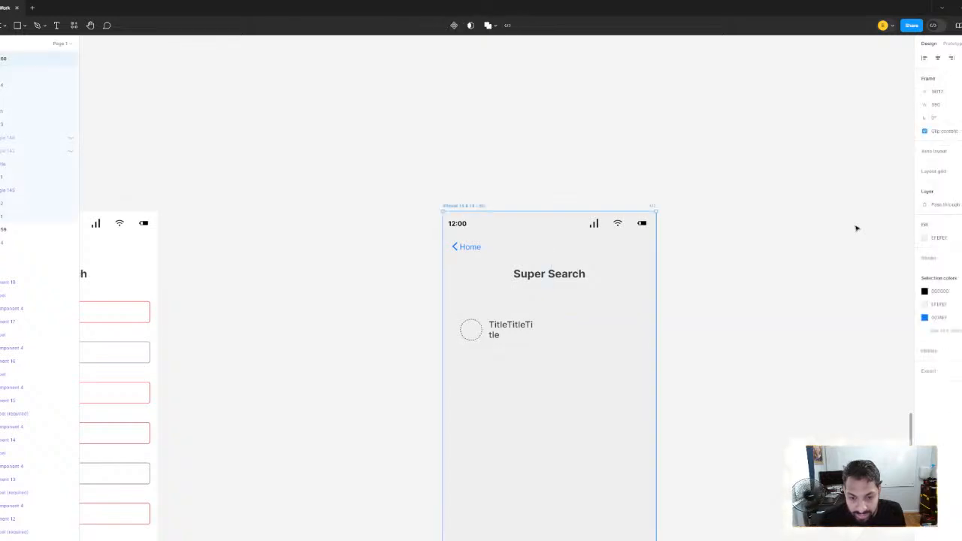
{"action": "scroll", "coordinate": [381, 187], "scroll_direction": "down", "scroll_amount": 3}
{"action": "left_click_drag", "start_coordinate": [349, 178], "coordinate": [496, 195]}
{"action": "left_click", "coordinate": [491, 188]}
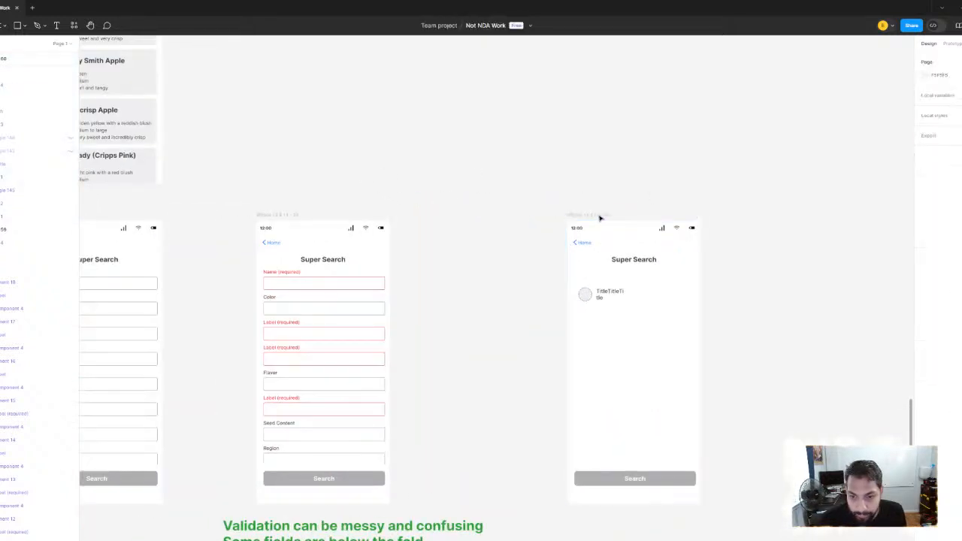
Try filling only the alternative Super Search frame's background with light gray EFEFEF sampled from the Fuji Apple card
{"action": "left_click", "coordinate": [600, 217]}
{"action": "left_click_drag", "start_coordinate": [359, 144], "coordinate": [539, 211]}
{"action": "scroll", "coordinate": [539, 211], "scroll_direction": "left", "scroll_amount": 3}
{"action": "scroll", "coordinate": [539, 210], "scroll_direction": "up", "scroll_amount": 2}
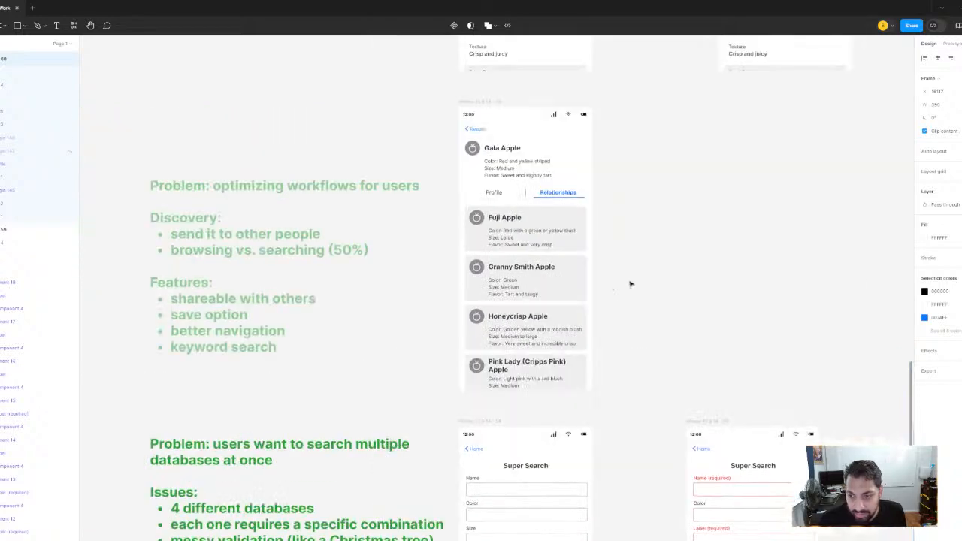
{"action": "left_click", "coordinate": [925, 238]}
{"action": "left_click", "coordinate": [826, 379]}
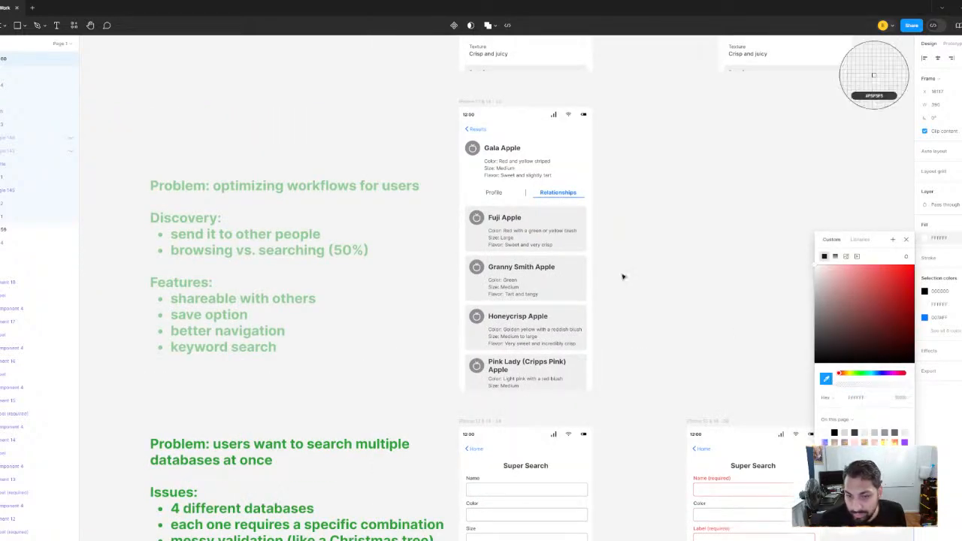
{"action": "left_click", "coordinate": [570, 220]}
{"action": "scroll", "coordinate": [516, 153], "scroll_direction": "right", "scroll_amount": 5}
{"action": "scroll", "coordinate": [515, 153], "scroll_direction": "down", "scroll_amount": 3}
{"action": "left_click", "coordinate": [534, 171]}
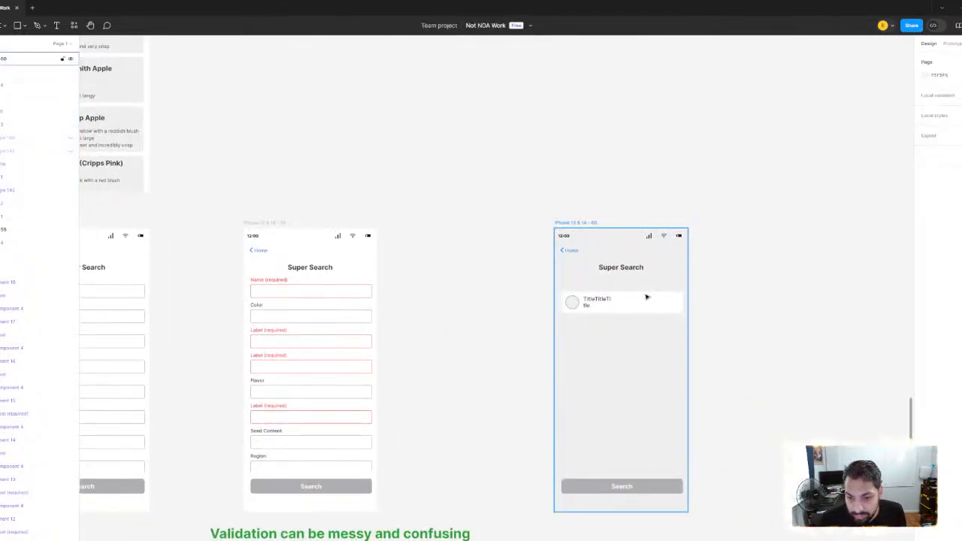
Undo the gray background fill of the alternative Super Search frame
{"action": "scroll", "coordinate": [646, 296], "scroll_direction": "up", "scroll_amount": 2}
{"action": "scroll", "coordinate": [644, 301], "scroll_direction": "up", "scroll_amount": 3}
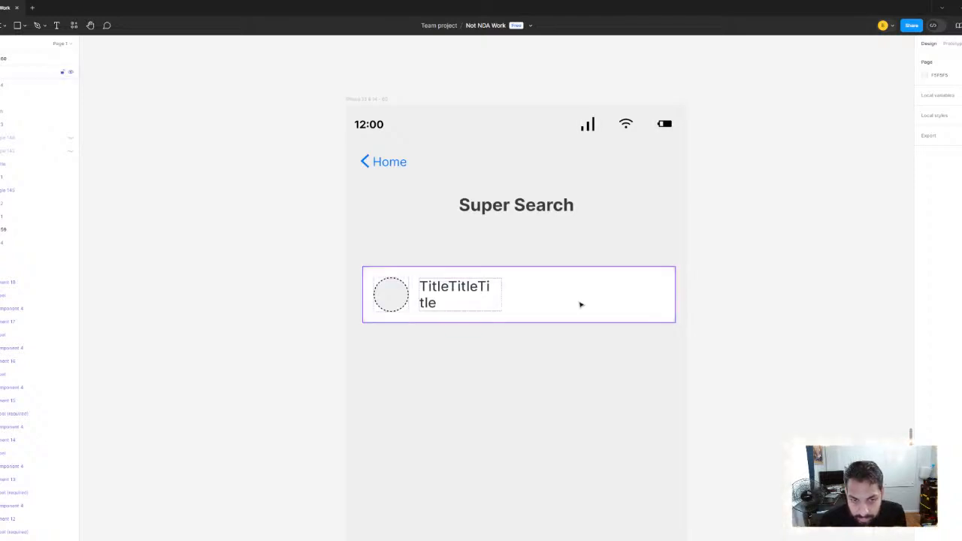
{"action": "key", "text": "ctrl+z"}
{"action": "key", "text": "ctrl+z"}
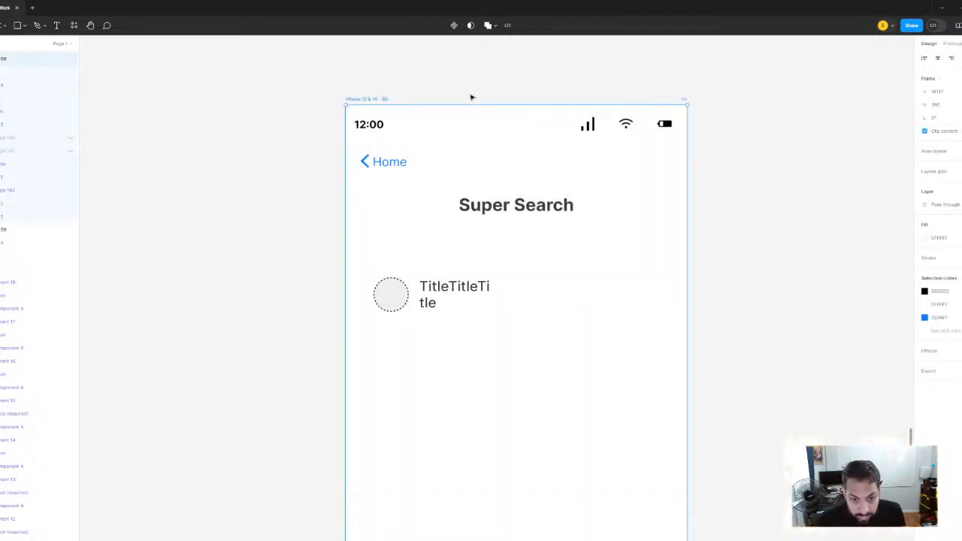
Show the hidden stroke on the Super Search card and color it with the blue sampled from the Home back arrow
{"action": "left_click", "coordinate": [592, 294]}
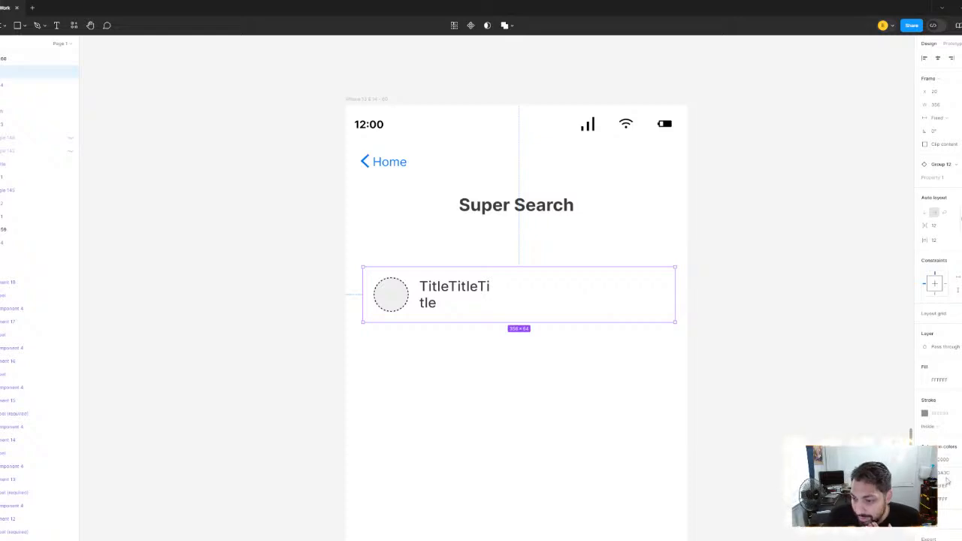
{"action": "left_click", "coordinate": [961, 413]}
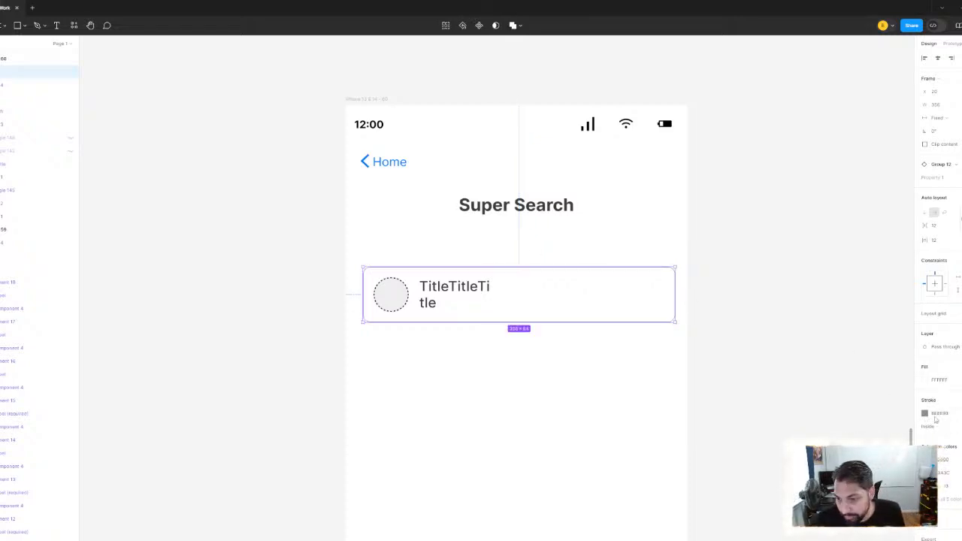
{"action": "left_click", "coordinate": [925, 413]}
{"action": "key", "text": "i"}
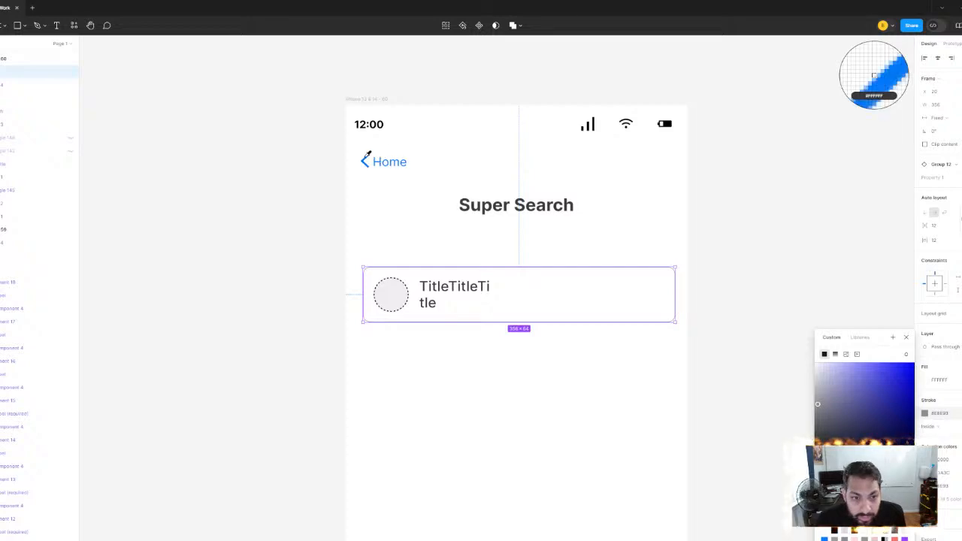
{"action": "left_click", "coordinate": [366, 156]}
{"action": "scroll", "coordinate": [367, 156], "scroll_direction": "up", "scroll_amount": 5}
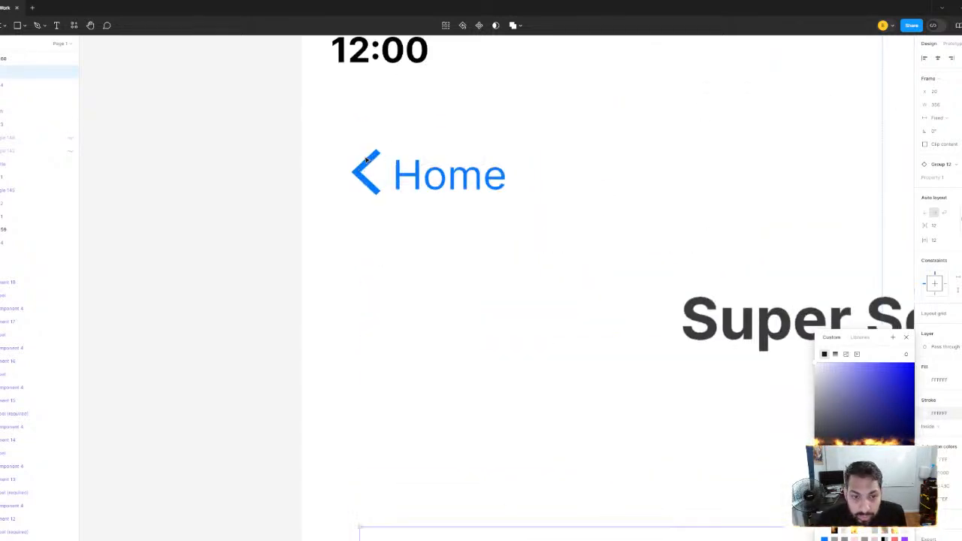
{"action": "left_click", "coordinate": [825, 475]}
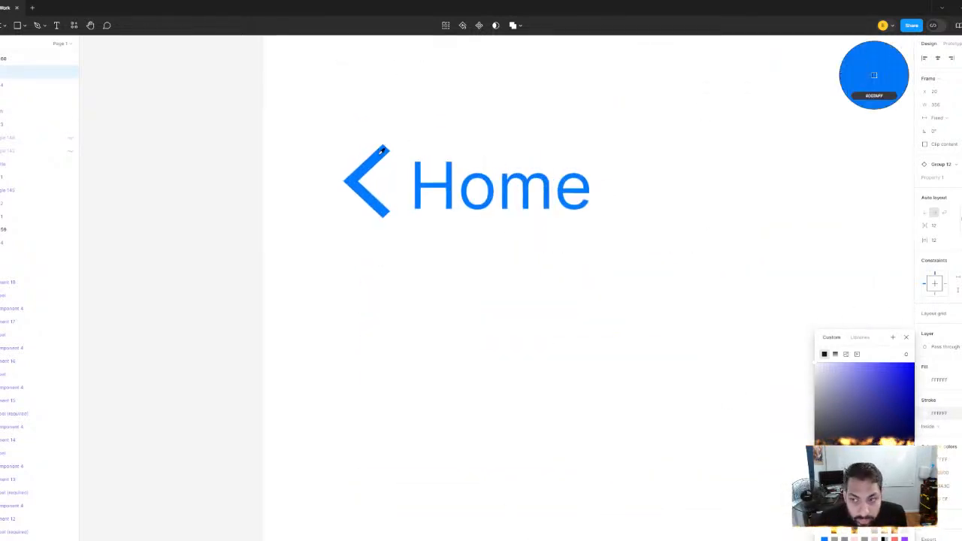
{"action": "left_click", "coordinate": [382, 150]}
{"action": "scroll", "coordinate": [526, 198], "scroll_direction": "down", "scroll_amount": 3}
{"action": "scroll", "coordinate": [526, 198], "scroll_direction": "down", "scroll_amount": 2}
{"action": "left_click_drag", "start_coordinate": [692, 290], "coordinate": [441, 187]}
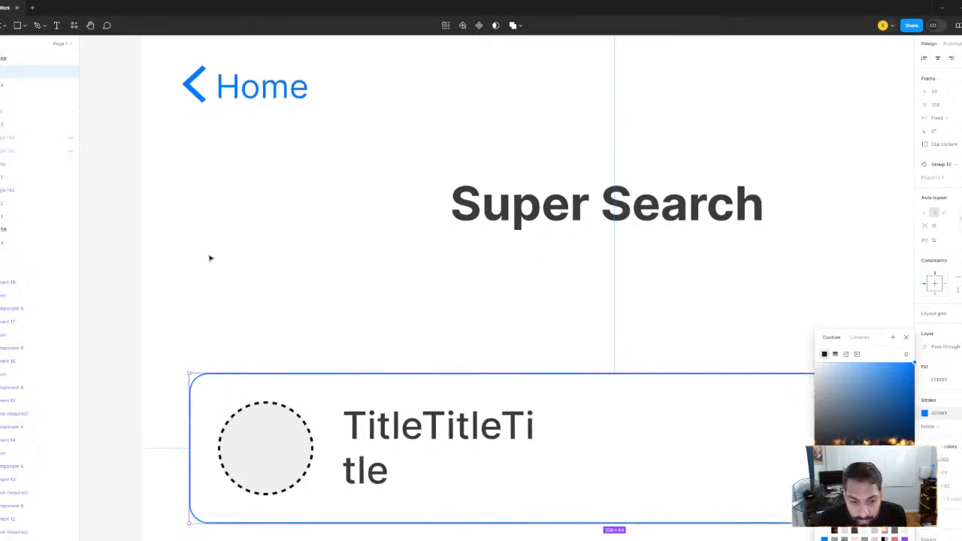
{"action": "scroll", "coordinate": [241, 247], "scroll_direction": "down", "scroll_amount": 2}
{"action": "scroll", "coordinate": [241, 246], "scroll_direction": "down", "scroll_amount": 1}
{"action": "key", "text": "Escape"}
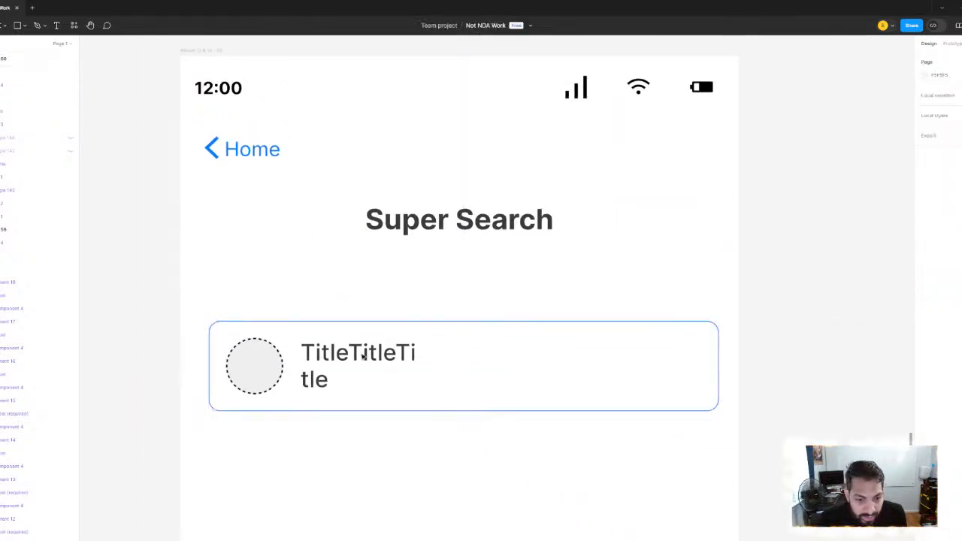
{"action": "left_click_drag", "start_coordinate": [385, 362], "coordinate": [436, 348]}
{"action": "scroll", "coordinate": [399, 318], "scroll_direction": "down", "scroll_amount": 2}
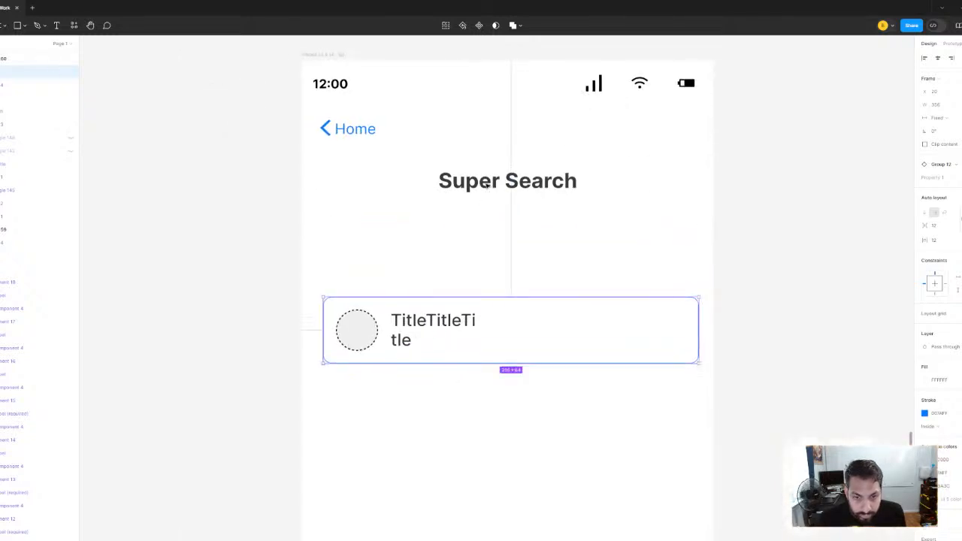
Replace the alternative Super Search screen's heading with "Choose databases:"
{"action": "left_click", "coordinate": [485, 181]}
{"action": "double_click", "coordinate": [485, 181]}
{"action": "type", "text": "Choose"}
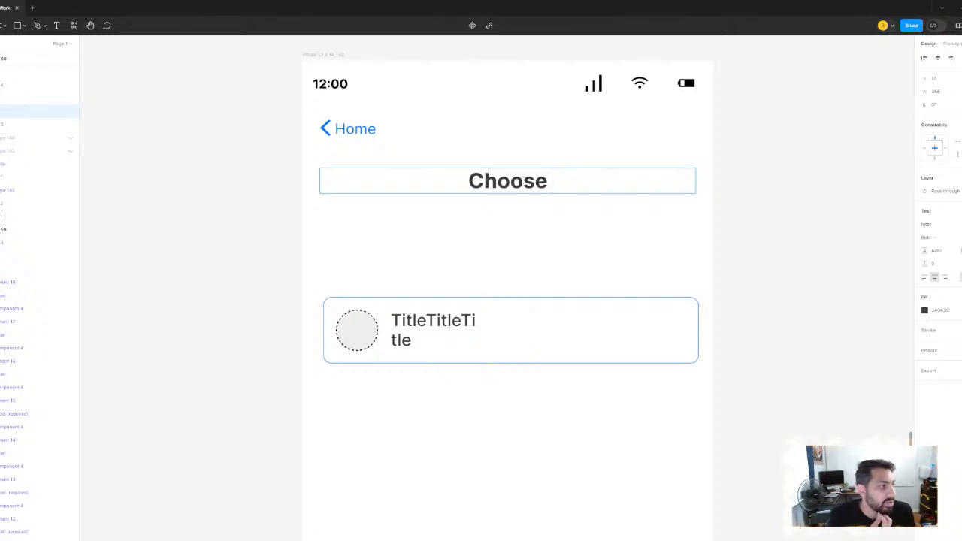
{"action": "type", "text": "daatavse"}
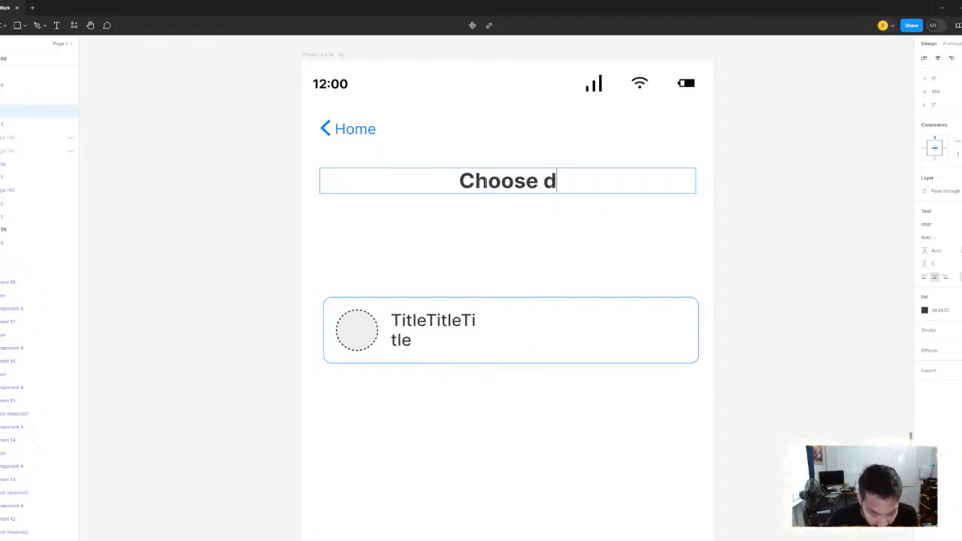
{"action": "key", "text": "BackSpace"}
{"action": "key", "text": "BackSpace"}
{"action": "key", "text": "BackSpace"}
{"action": "key", "text": "BackSpace"}
{"action": "key", "text": "BackSpace"}
{"action": "key", "text": "BackSpace"}
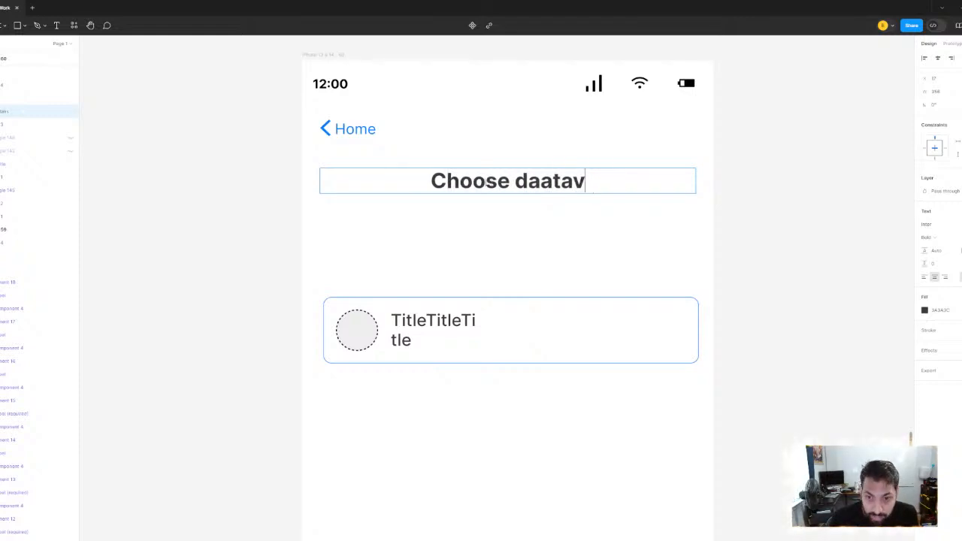
{"action": "type", "text": "ta"}
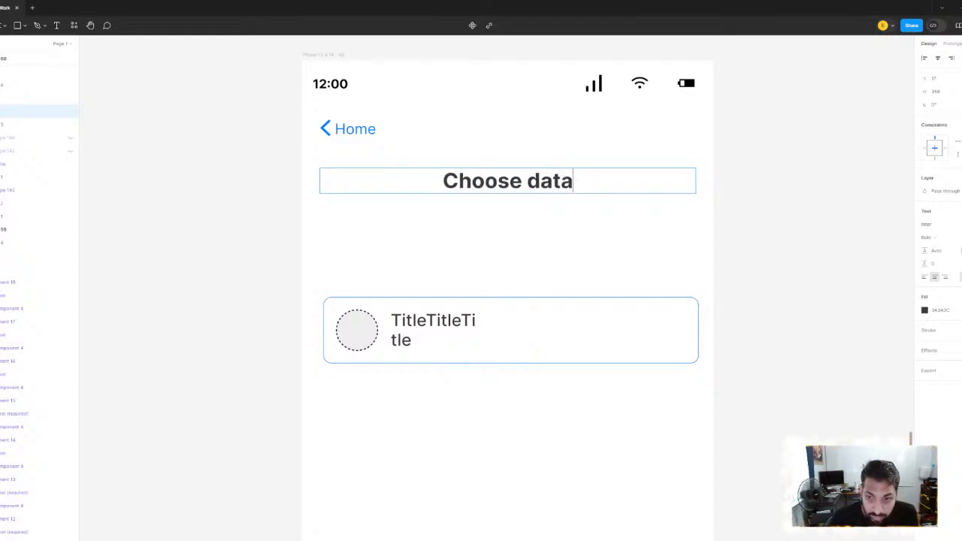
{"action": "type", "text": "bases:"}
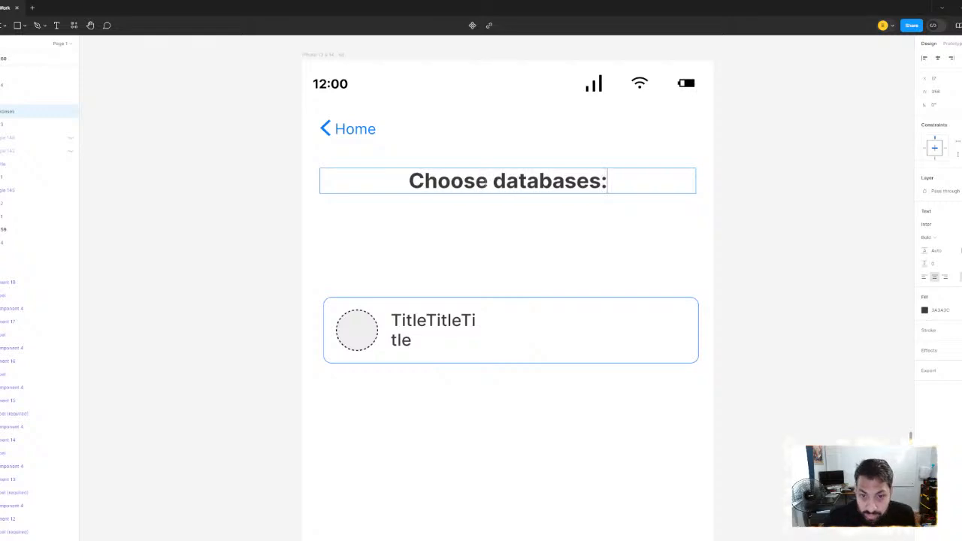
{"action": "key", "text": "Escape"}
Change the outlined card's title text to "Database 01"
{"action": "left_click", "coordinate": [432, 331]}
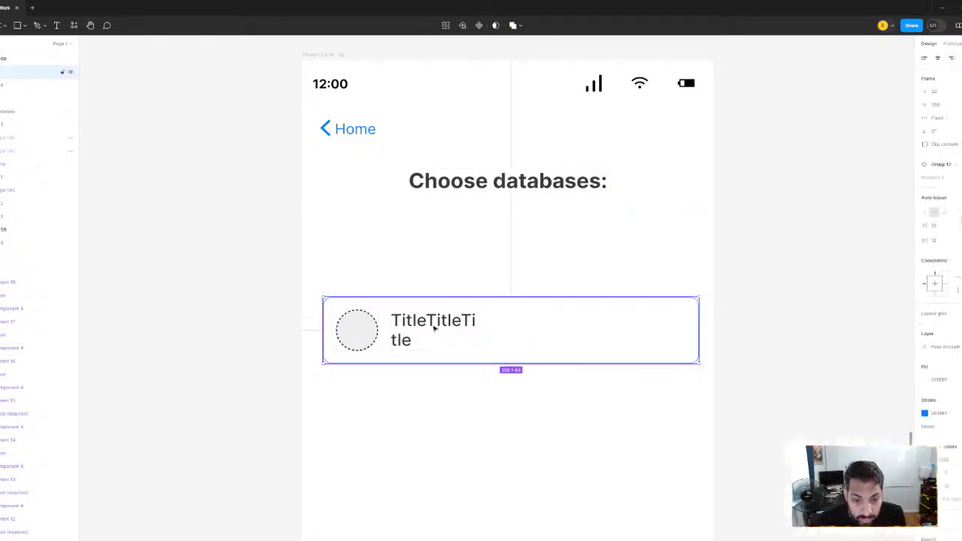
{"action": "scroll", "coordinate": [404, 338], "scroll_direction": "up", "scroll_amount": 1}
{"action": "scroll", "coordinate": [405, 337], "scroll_direction": "up", "scroll_amount": 2}
{"action": "double_click", "coordinate": [416, 323]}
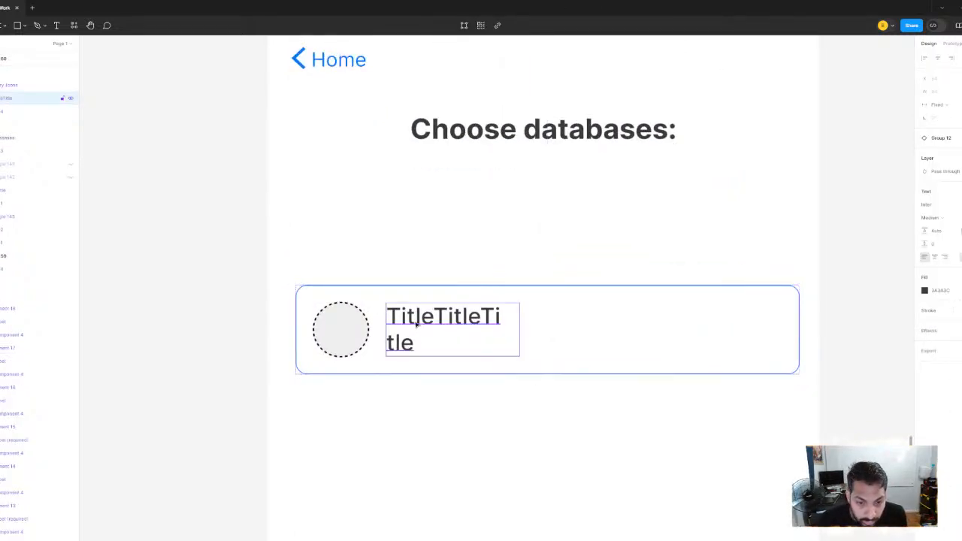
{"action": "double_click", "coordinate": [416, 323]}
{"action": "type", "text": "Datavbase"}
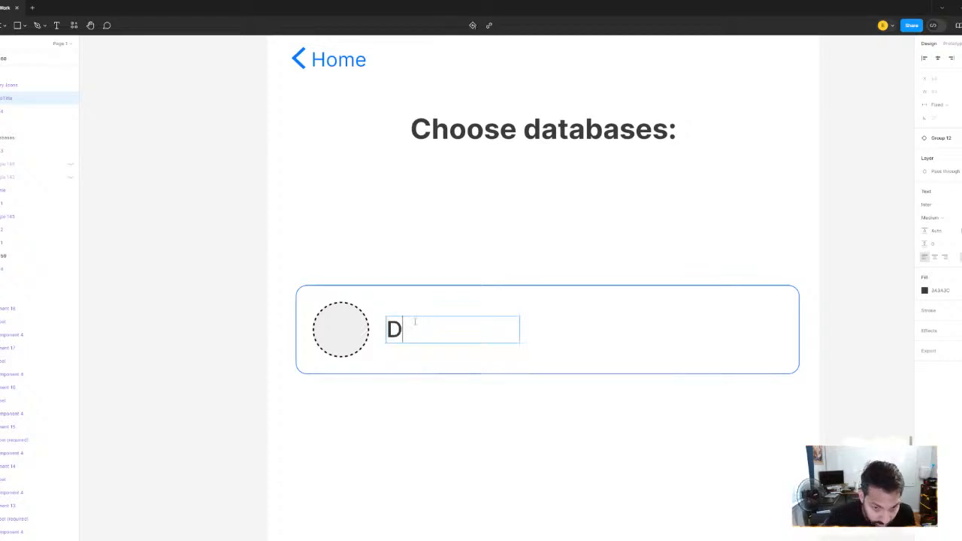
{"action": "key", "text": "BackSpace"}
{"action": "key", "text": "BackSpace"}
{"action": "key", "text": "BackSpace"}
{"action": "key", "text": "BackSpace"}
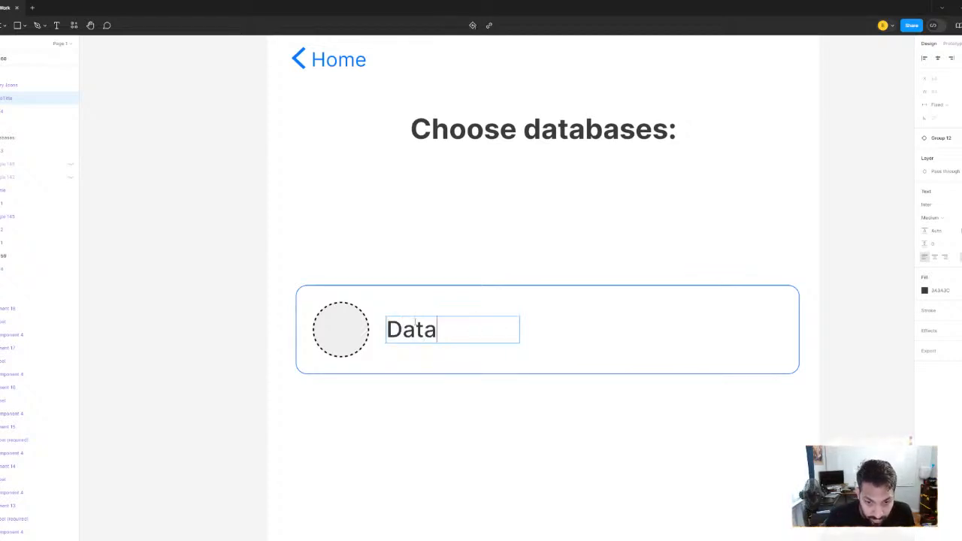
{"action": "type", "text": "base 01"}
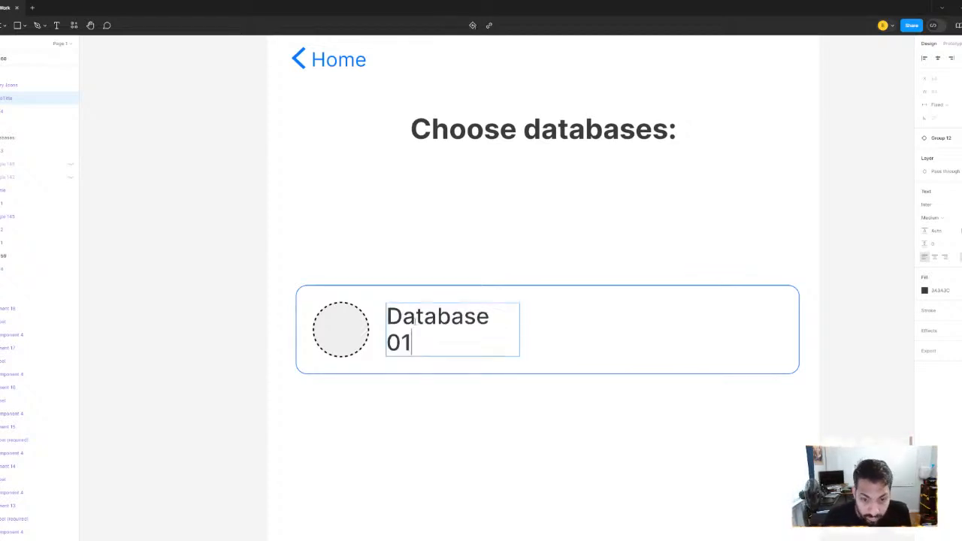
{"action": "key", "text": "Escape"}
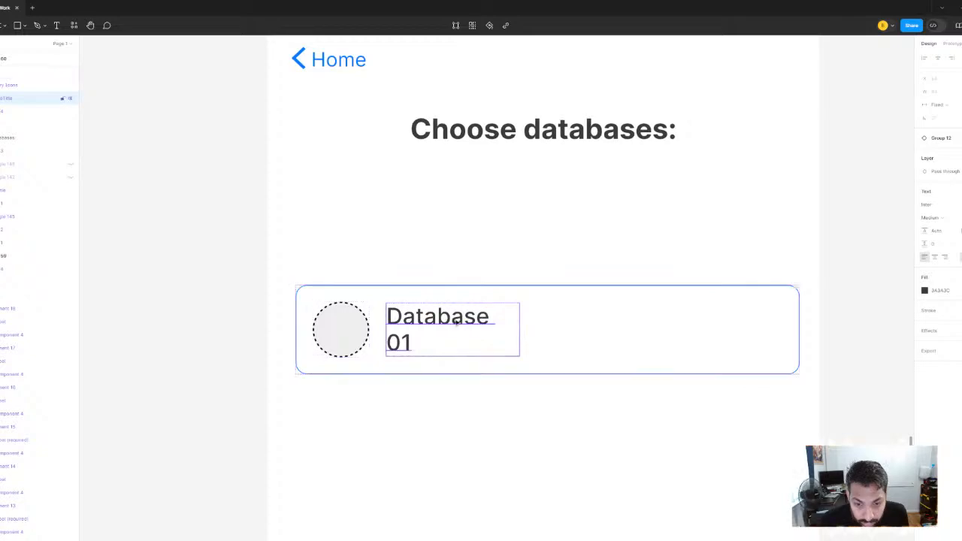
In the Group 12 component set, widen the title text of the full-width card variant to 280
{"action": "scroll", "coordinate": [428, 270], "scroll_direction": "down", "scroll_amount": 5}
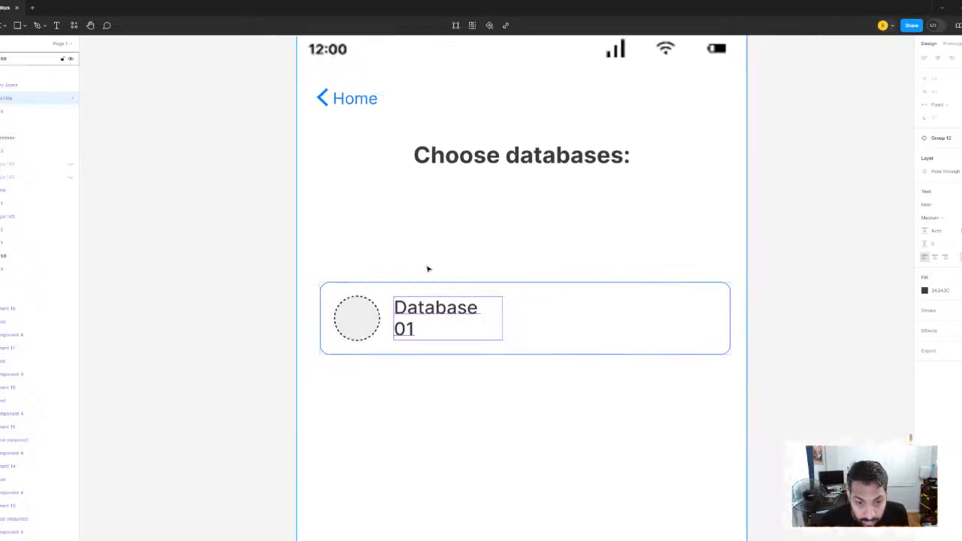
{"action": "scroll", "coordinate": [432, 279], "scroll_direction": "down", "scroll_amount": 10}
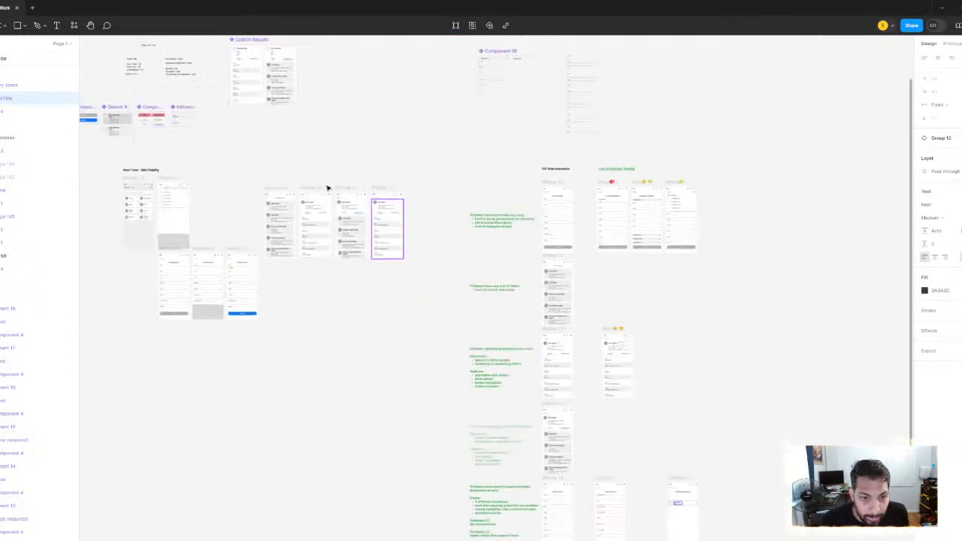
{"action": "scroll", "coordinate": [336, 259], "scroll_direction": "up", "scroll_amount": 10}
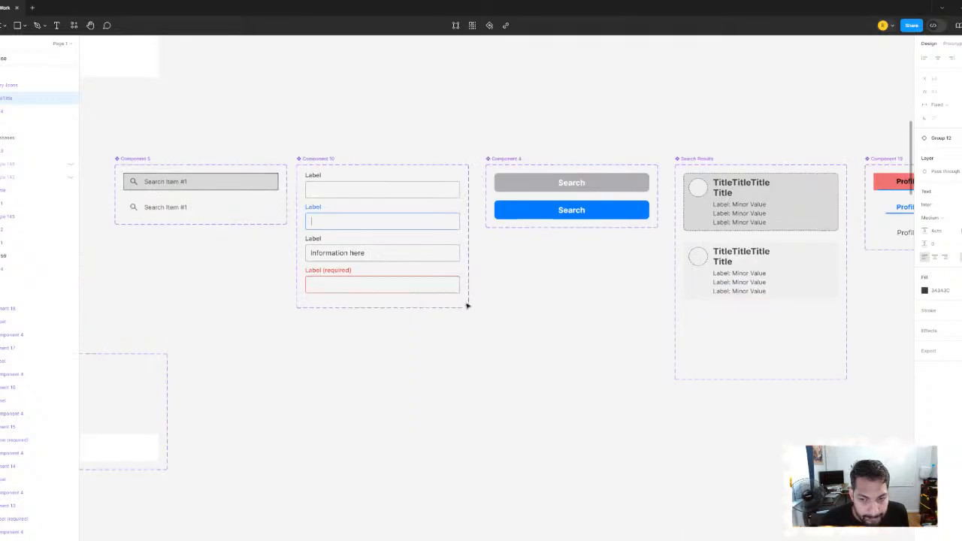
{"action": "scroll", "coordinate": [411, 280], "scroll_direction": "down", "scroll_amount": 4}
{"action": "scroll", "coordinate": [411, 280], "scroll_direction": "left", "scroll_amount": 4}
{"action": "scroll", "coordinate": [429, 300], "scroll_direction": "up", "scroll_amount": 5}
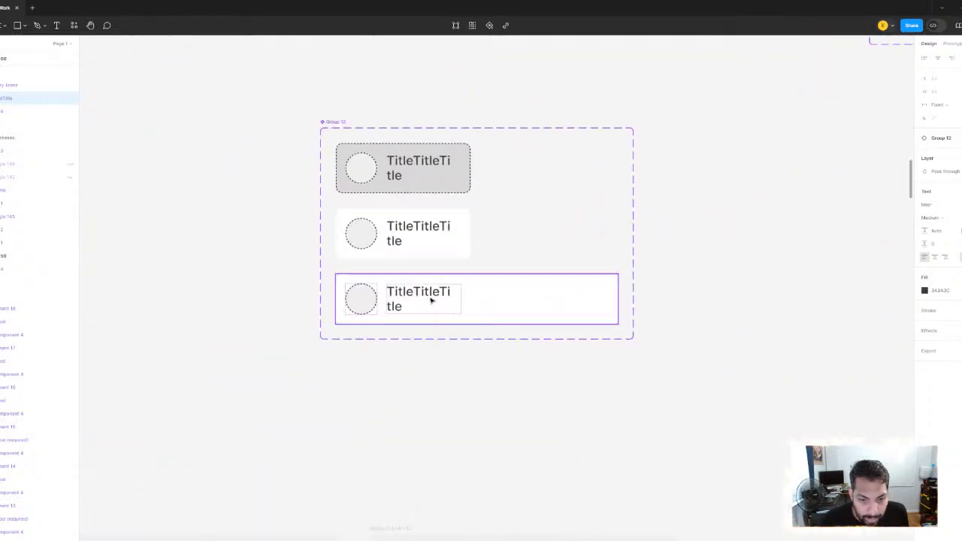
{"action": "left_click", "coordinate": [463, 301], "text": "ctrl"}
{"action": "scroll", "coordinate": [473, 300], "scroll_direction": "up", "scroll_amount": 3}
{"action": "left_click_drag", "start_coordinate": [457, 308], "coordinate": [669, 302]}
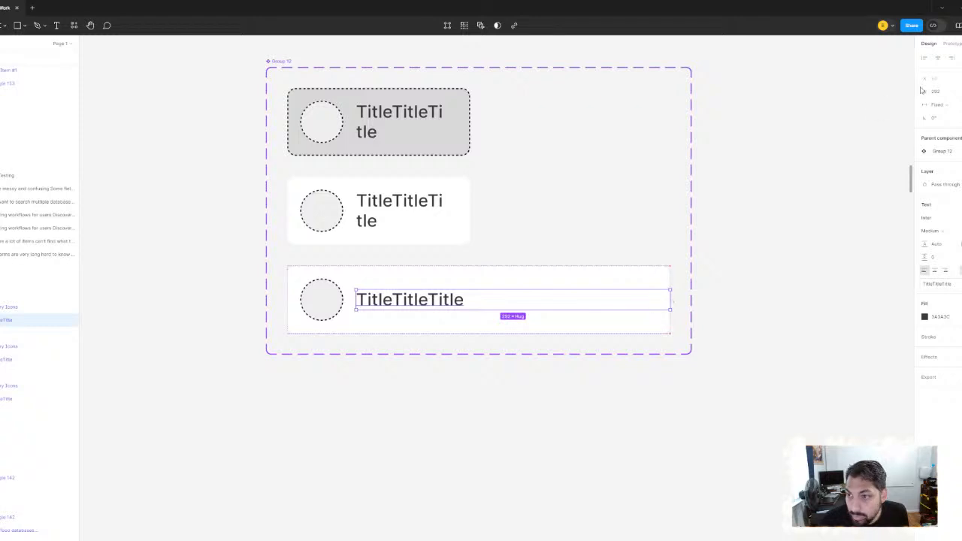
{"action": "left_click", "coordinate": [942, 94]}
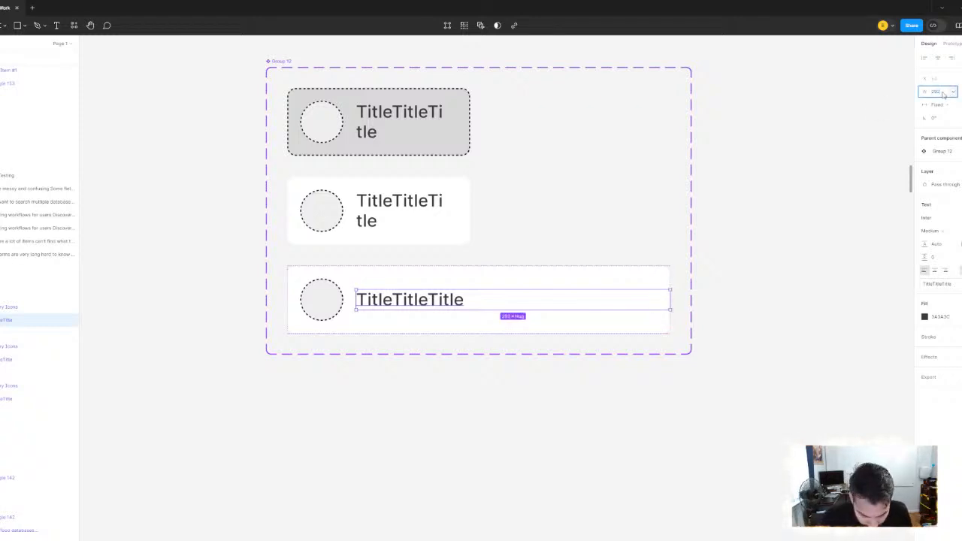
{"action": "type", "text": "280"}
{"action": "key", "text": "Return"}
{"action": "left_click", "coordinate": [844, 221]}
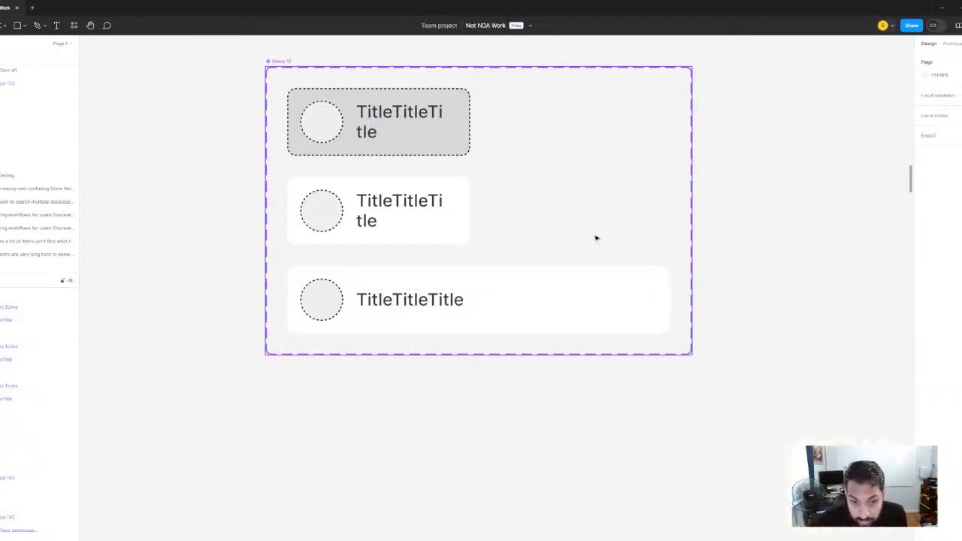
Duplicate the Database 01 card on the Choose databases screen directly below the original with a small gap
{"action": "scroll", "coordinate": [597, 237], "scroll_direction": "down", "scroll_amount": 5}
{"action": "left_click_drag", "start_coordinate": [774, 320], "coordinate": [515, 278]}
{"action": "scroll", "coordinate": [575, 272], "scroll_direction": "down", "scroll_amount": 3}
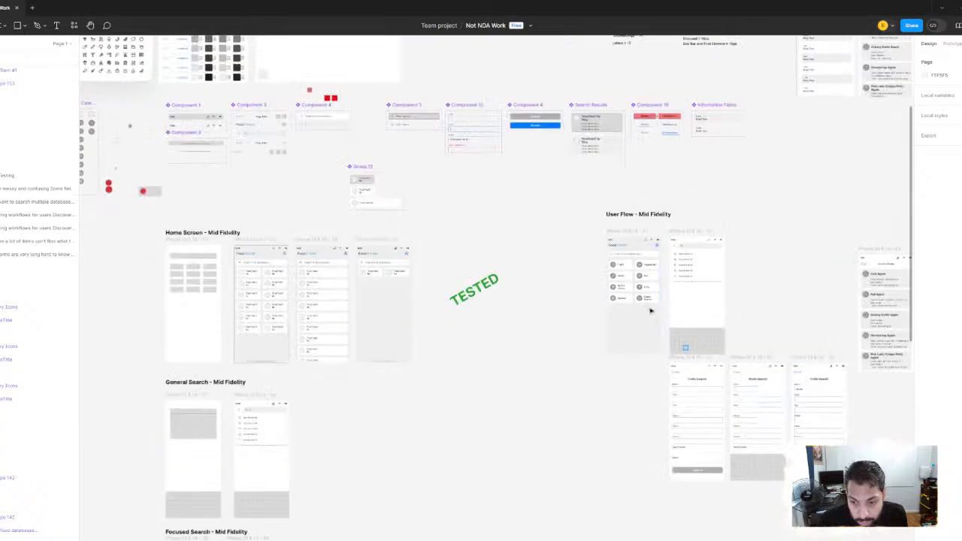
{"action": "left_click_drag", "start_coordinate": [752, 368], "coordinate": [293, 121]}
{"action": "left_click_drag", "start_coordinate": [780, 260], "coordinate": [245, 145]}
{"action": "scroll", "coordinate": [567, 329], "scroll_direction": "up", "scroll_amount": 10}
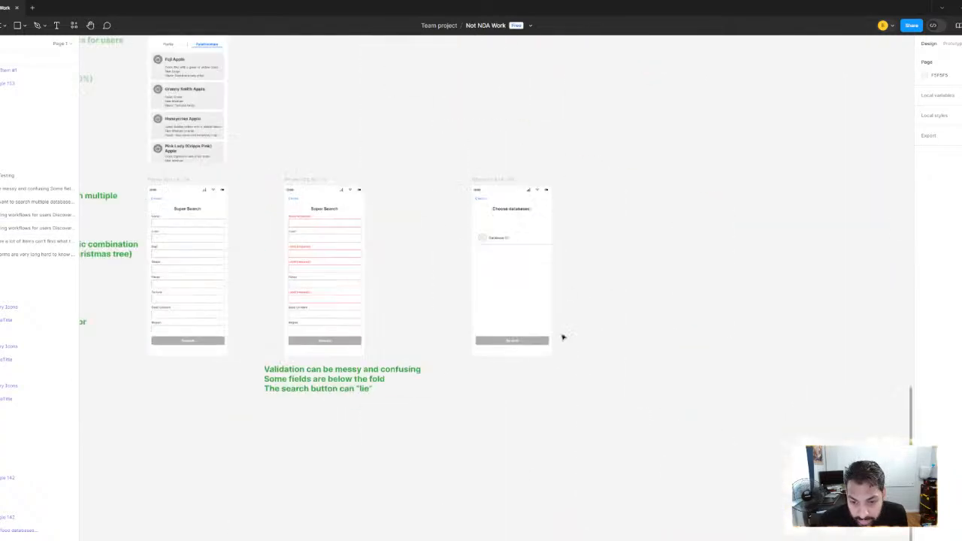
{"action": "left_click", "coordinate": [356, 361]}
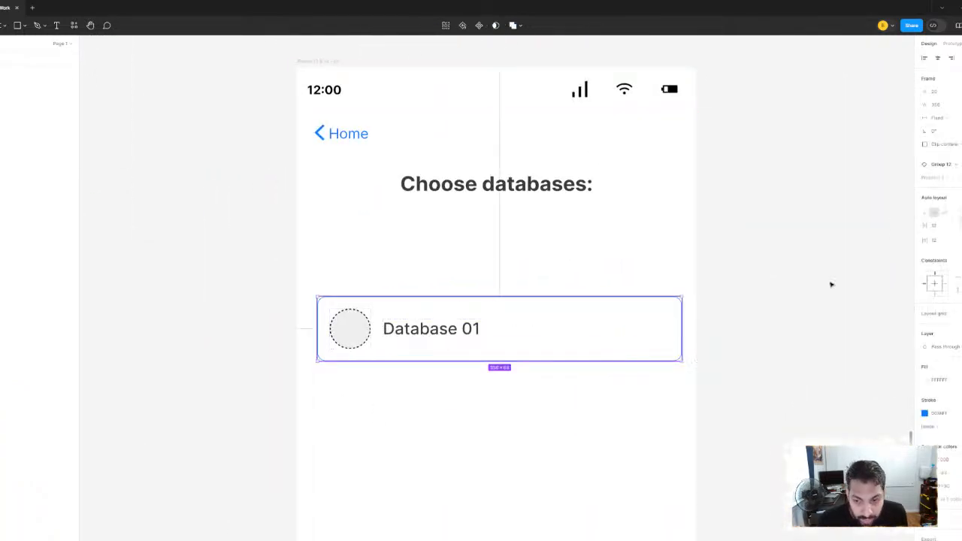
{"action": "left_click_drag", "start_coordinate": [468, 327], "coordinate": [468, 415]}
{"action": "left_click", "coordinate": [627, 367]}
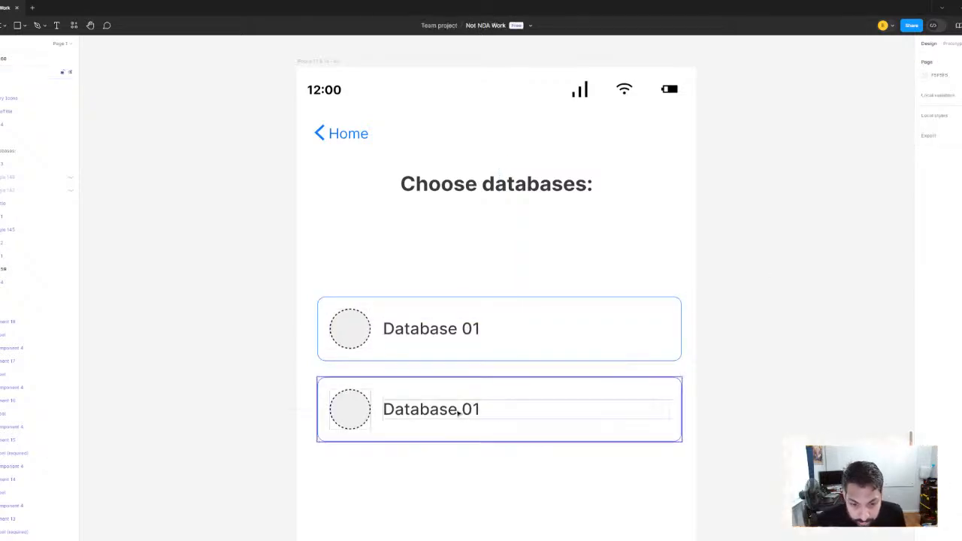
Show the stroke on the full-width card variant in the Group 12 component set
{"action": "scroll", "coordinate": [533, 307], "scroll_direction": "down", "scroll_amount": 3}
{"action": "scroll", "coordinate": [537, 305], "scroll_direction": "down", "scroll_amount": 3}
{"action": "scroll", "coordinate": [511, 260], "scroll_direction": "down", "scroll_amount": 4}
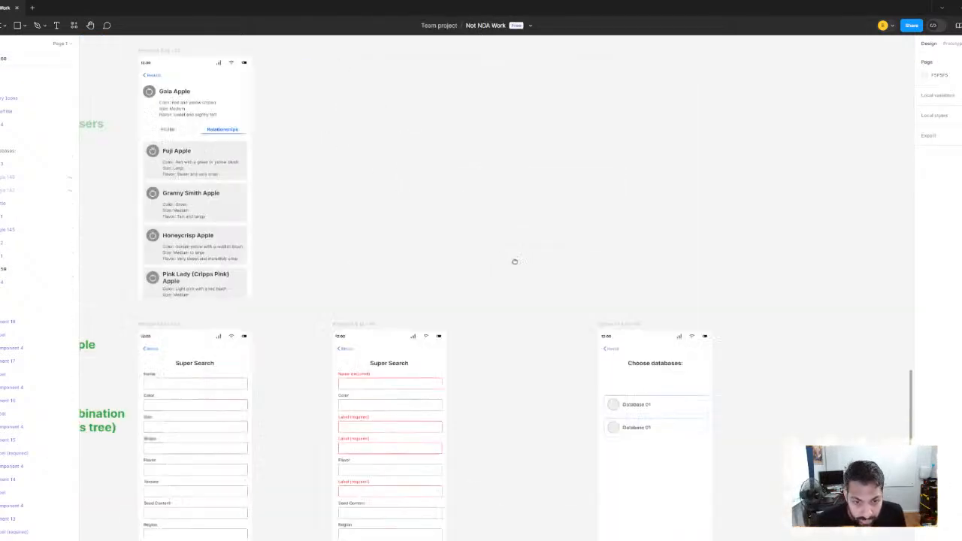
{"action": "scroll", "coordinate": [454, 260], "scroll_direction": "up", "scroll_amount": 6}
{"action": "scroll", "coordinate": [454, 260], "scroll_direction": "left", "scroll_amount": 8}
{"action": "scroll", "coordinate": [429, 236], "scroll_direction": "up", "scroll_amount": 4}
{"action": "scroll", "coordinate": [428, 235], "scroll_direction": "left", "scroll_amount": 4}
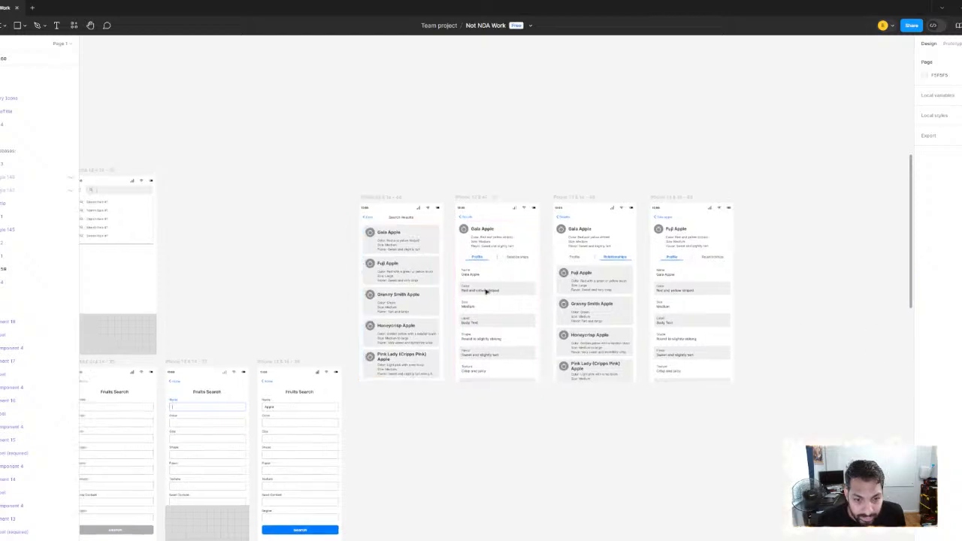
{"action": "scroll", "coordinate": [481, 308], "scroll_direction": "up", "scroll_amount": 8}
{"action": "scroll", "coordinate": [478, 312], "scroll_direction": "up", "scroll_amount": 2}
{"action": "scroll", "coordinate": [482, 307], "scroll_direction": "up", "scroll_amount": 6}
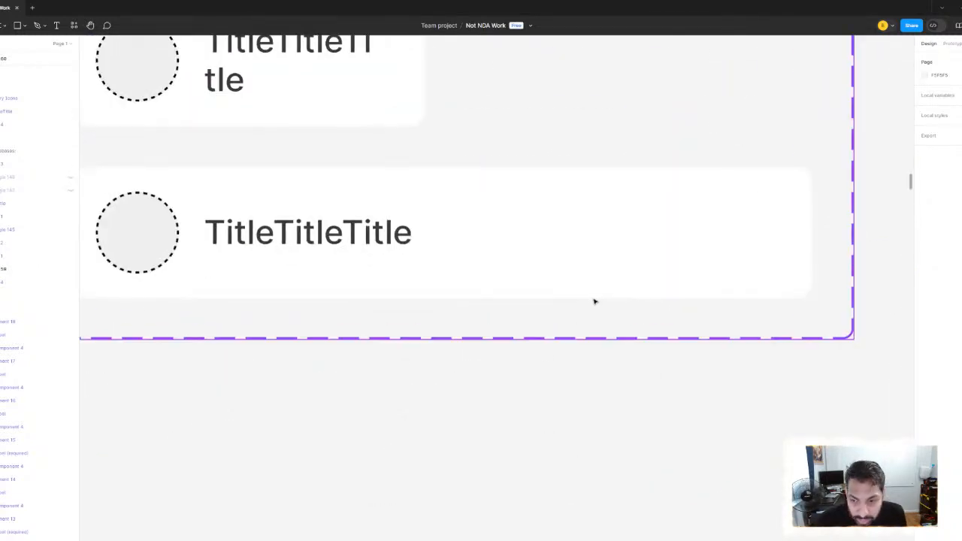
{"action": "left_click", "coordinate": [594, 296]}
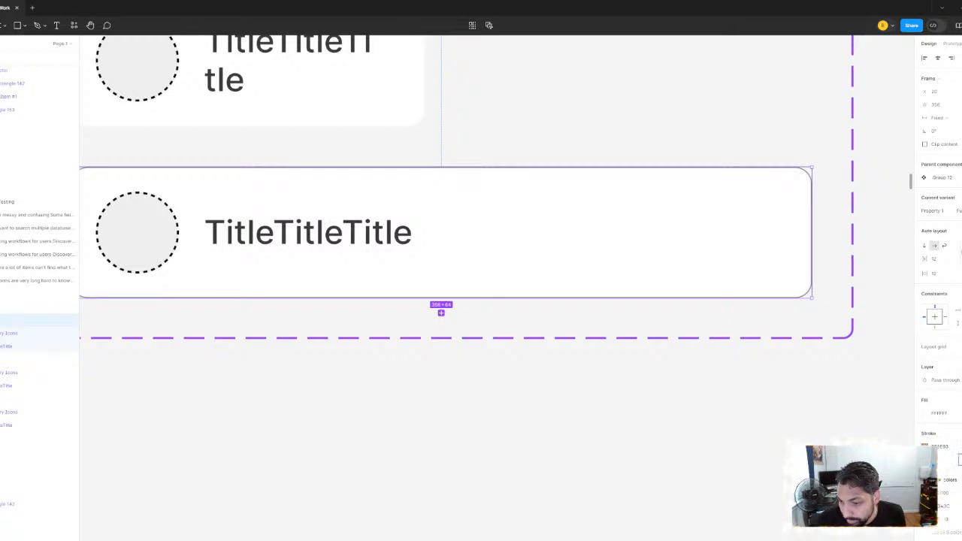
Color the full-width card variant's stroke with the blue 007AFF sampled from the Back arrow in Component 3
{"action": "scroll", "coordinate": [687, 139], "scroll_direction": "down", "scroll_amount": 5}
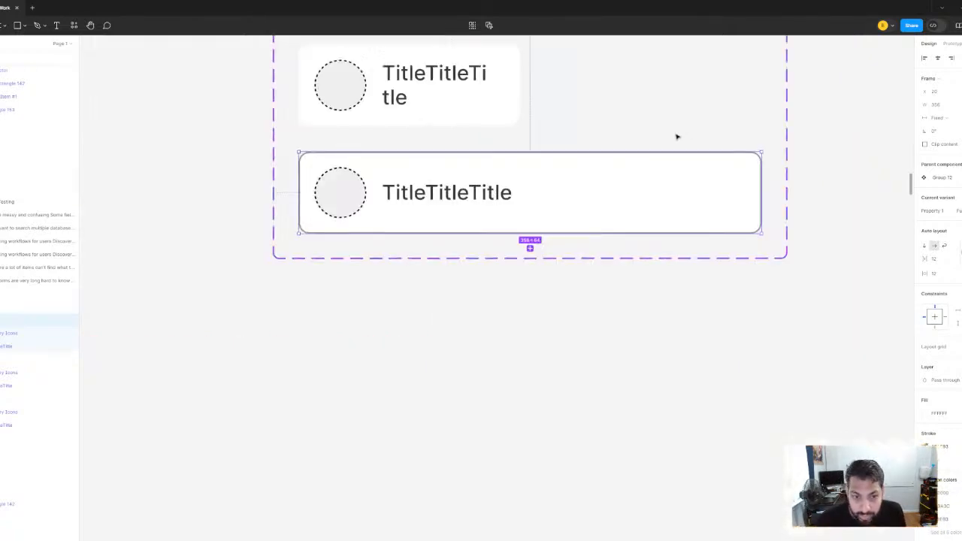
{"action": "scroll", "coordinate": [665, 343], "scroll_direction": "down", "scroll_amount": 3}
{"action": "scroll", "coordinate": [418, 271], "scroll_direction": "up", "scroll_amount": 10}
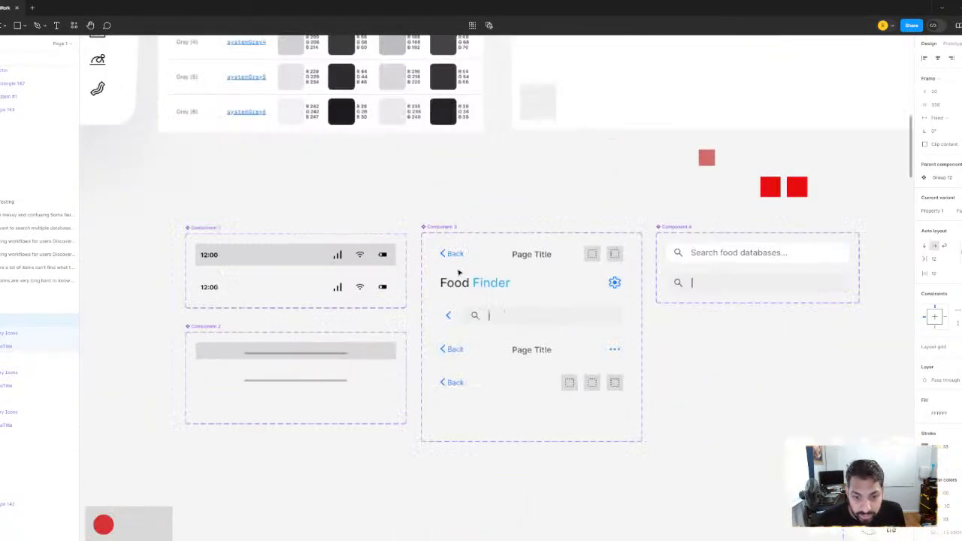
{"action": "scroll", "coordinate": [418, 271], "scroll_direction": "up", "scroll_amount": 3}
{"action": "left_click_drag", "start_coordinate": [424, 304], "coordinate": [453, 439]}
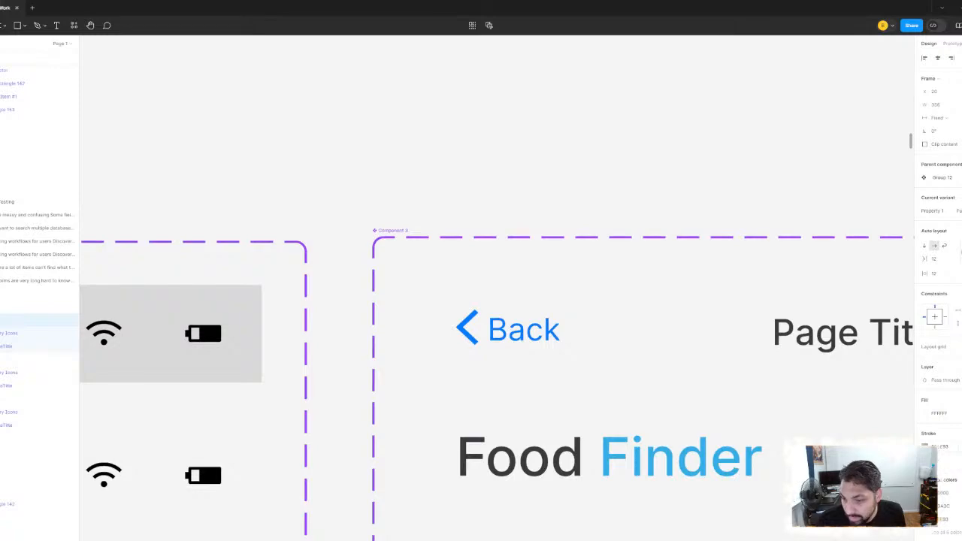
{"action": "left_click", "coordinate": [924, 446]}
{"action": "key", "text": "i"}
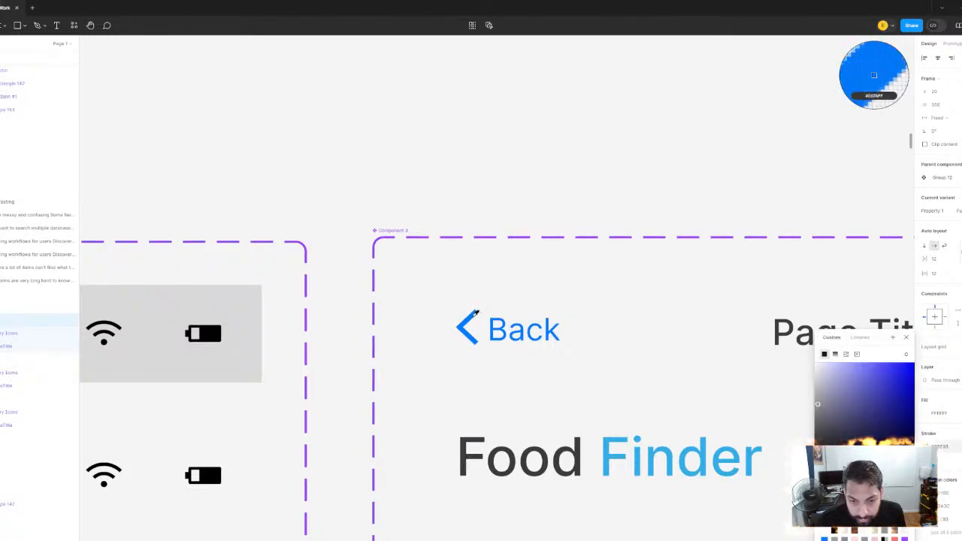
{"action": "left_click", "coordinate": [473, 314]}
{"action": "left_click", "coordinate": [535, 126]}
Rename the second card on the Choose databases screen as Database 02
{"action": "scroll", "coordinate": [606, 187], "scroll_direction": "down", "scroll_amount": 10}
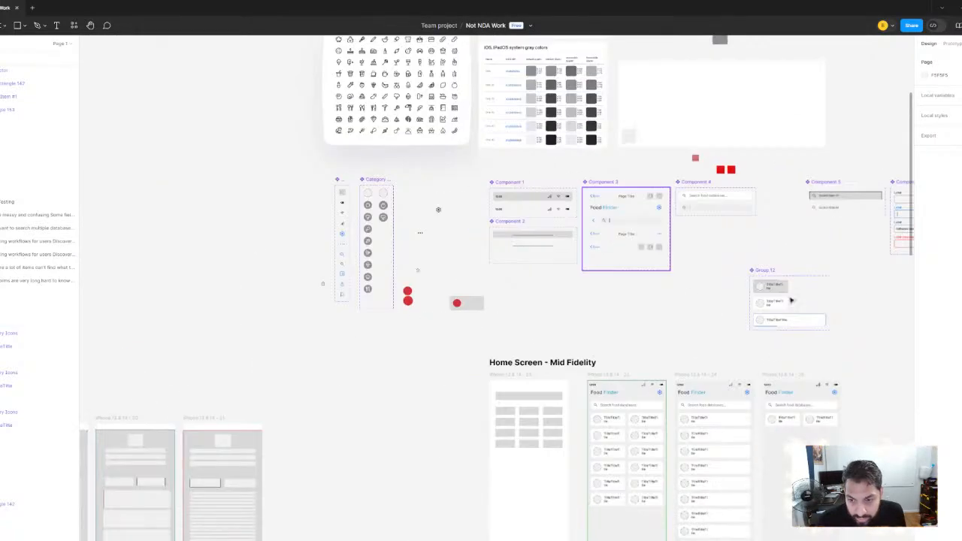
{"action": "left_click_drag", "start_coordinate": [790, 301], "coordinate": [606, 309]}
{"action": "scroll", "coordinate": [870, 404], "scroll_direction": "down", "scroll_amount": 1}
{"action": "left_click_drag", "start_coordinate": [870, 404], "coordinate": [218, 51]}
{"action": "left_click_drag", "start_coordinate": [868, 526], "coordinate": [646, 375]}
{"action": "scroll", "coordinate": [779, 324], "scroll_direction": "up", "scroll_amount": 7}
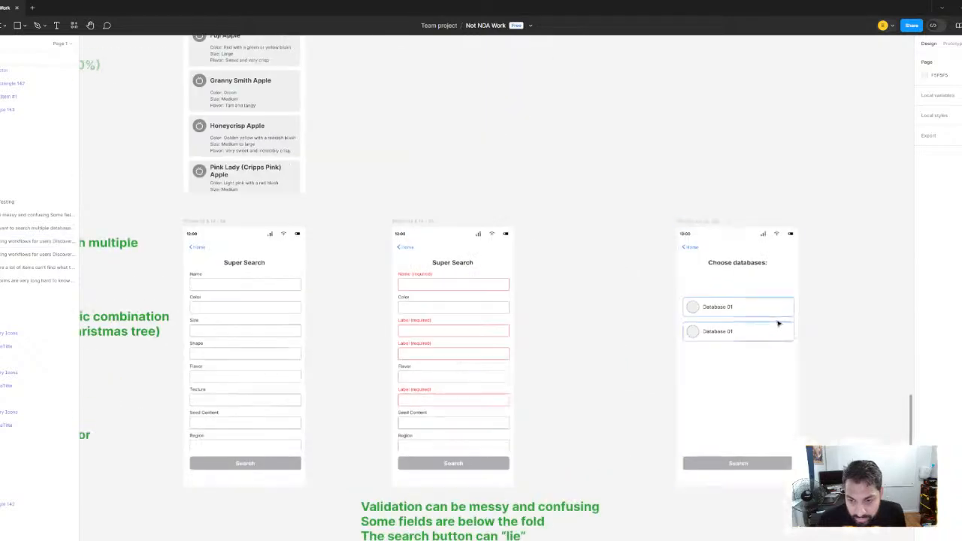
{"action": "left_click_drag", "start_coordinate": [775, 321], "coordinate": [552, 314]}
{"action": "scroll", "coordinate": [481, 331], "scroll_direction": "up", "scroll_amount": 3}
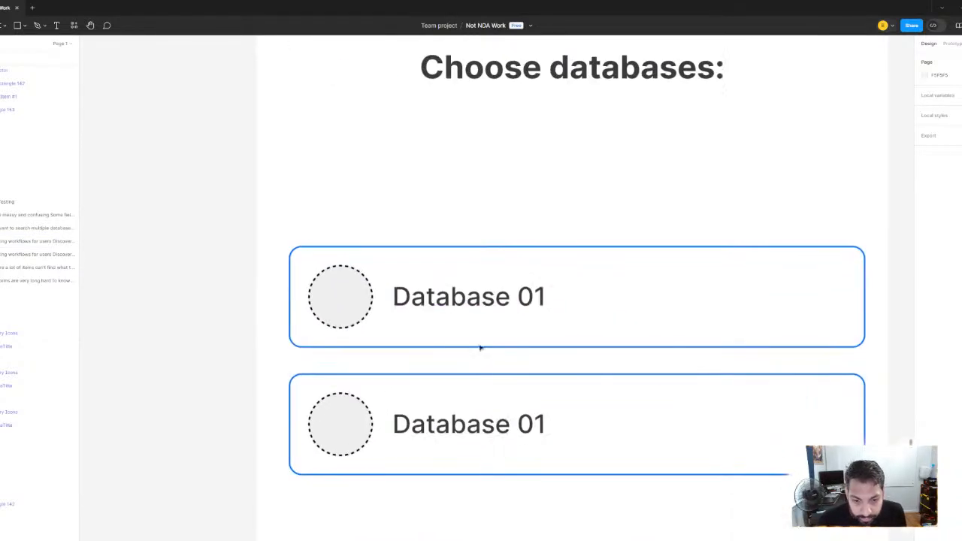
{"action": "double_click", "coordinate": [500, 438]}
{"action": "double_click", "coordinate": [500, 437]}
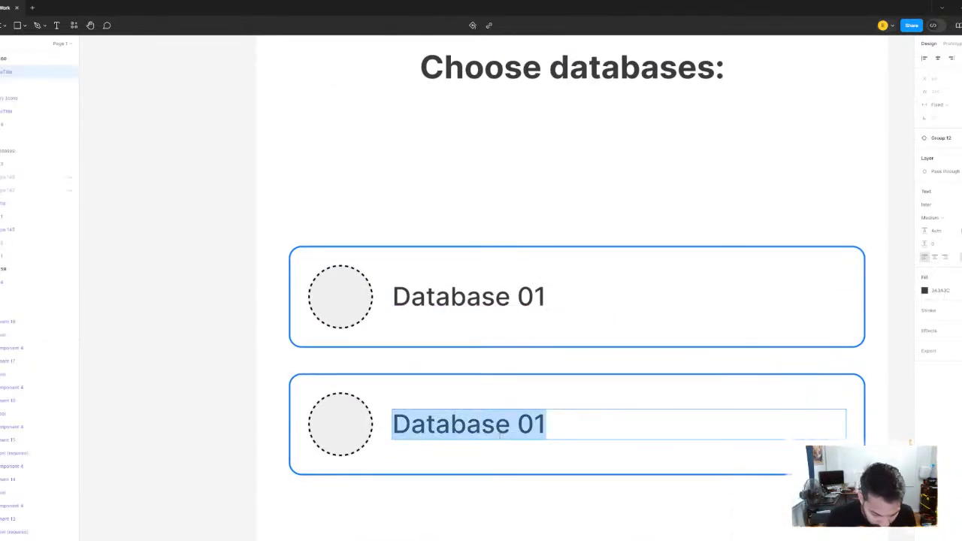
{"action": "type", "text": "Databas"}
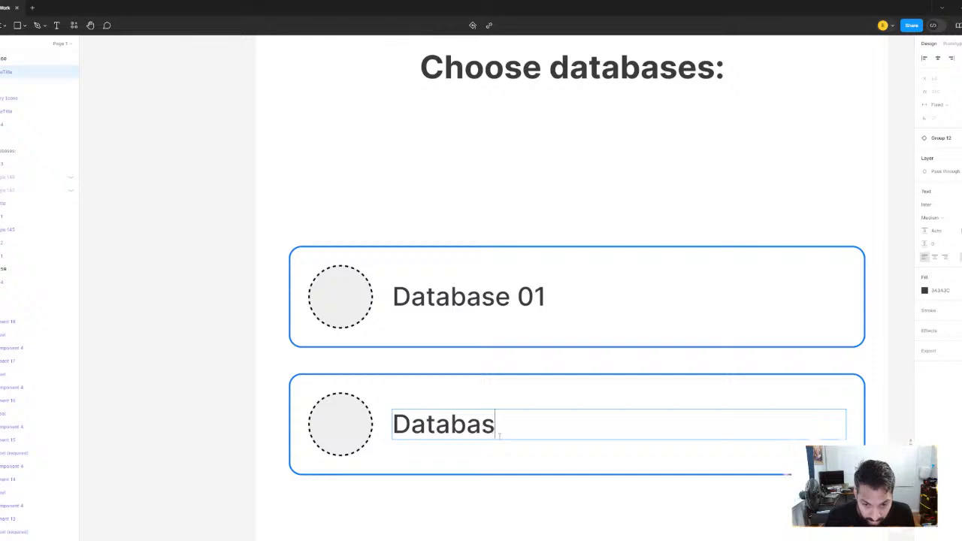
{"action": "type", "text": "e 01"}
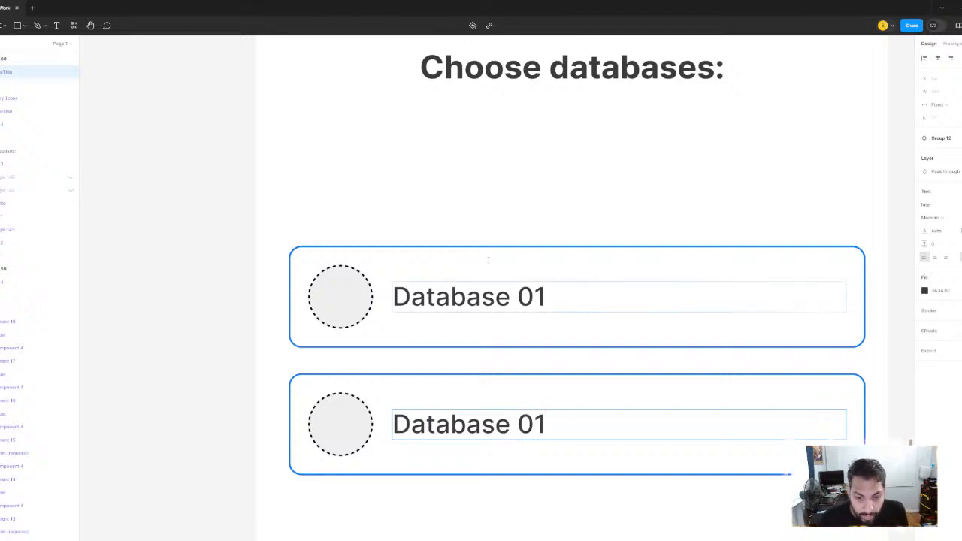
{"action": "left_click", "coordinate": [221, 211]}
{"action": "double_click", "coordinate": [540, 427]}
{"action": "double_click", "coordinate": [546, 427]}
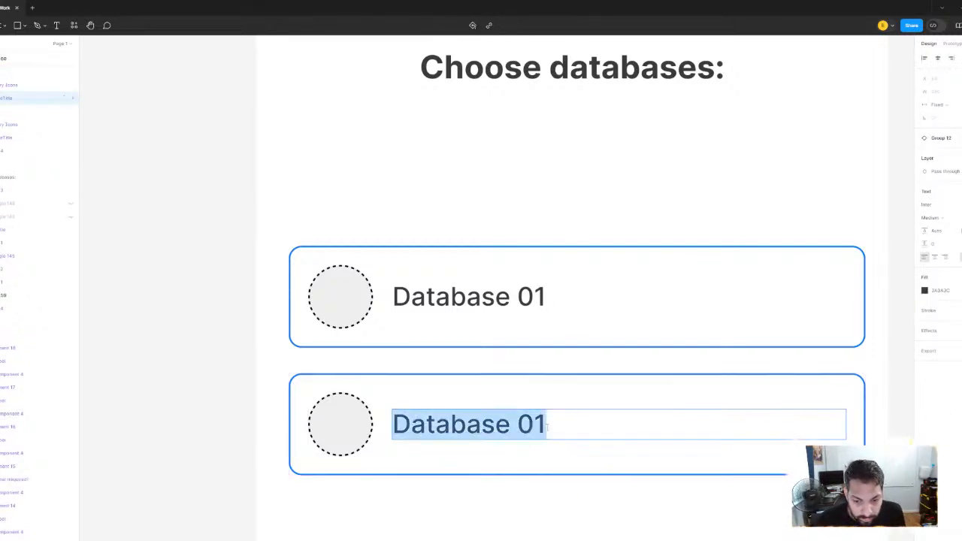
{"action": "left_click", "coordinate": [549, 426]}
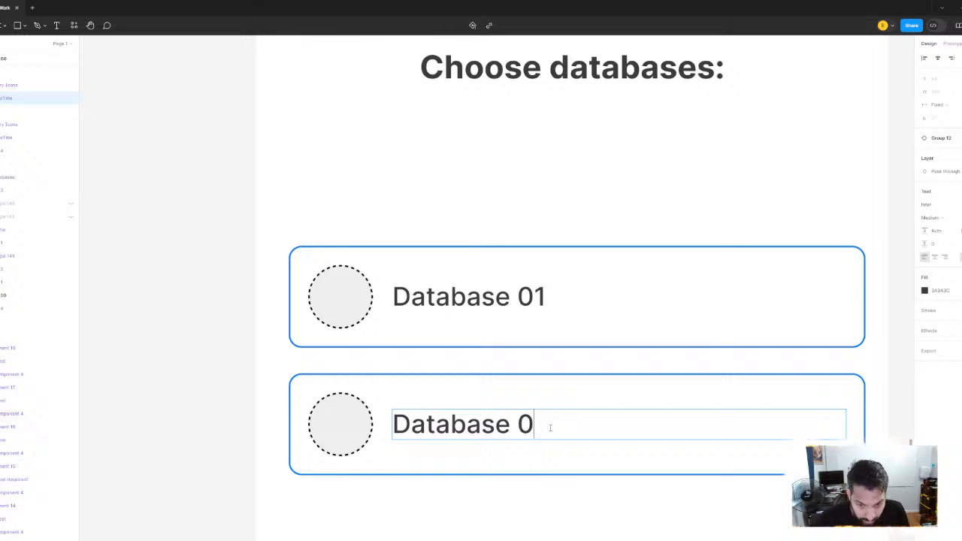
{"action": "left_click", "coordinate": [187, 191]}
Duplicate the Database 02 card directly below itself with a small gap on the Choose databases screen
{"action": "scroll", "coordinate": [233, 214], "scroll_direction": "down", "scroll_amount": 5}
{"action": "scroll", "coordinate": [300, 225], "scroll_direction": "down", "scroll_amount": 1}
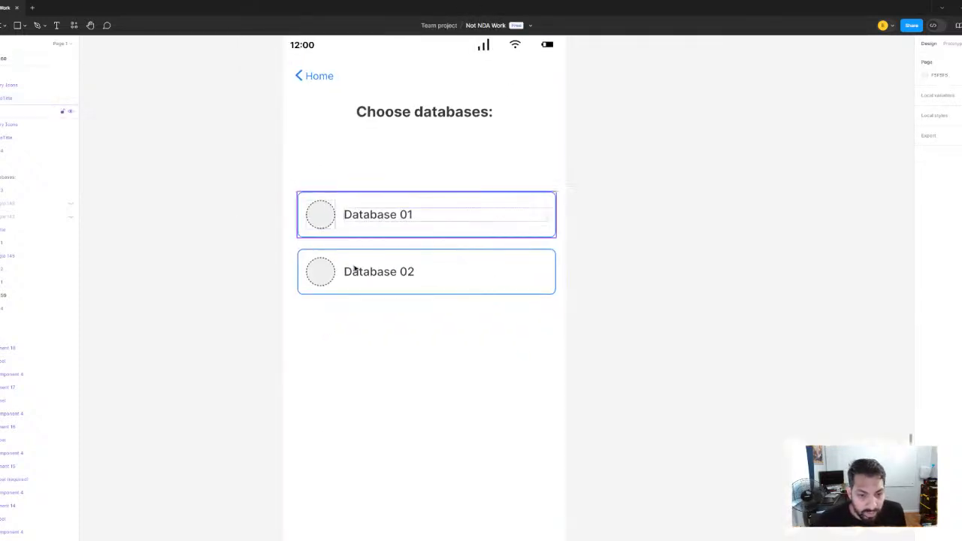
{"action": "left_click", "coordinate": [454, 276]}
{"action": "left_click_drag", "start_coordinate": [365, 275], "coordinate": [364, 336], "text": "alt"}
{"action": "left_click", "coordinate": [719, 242]}
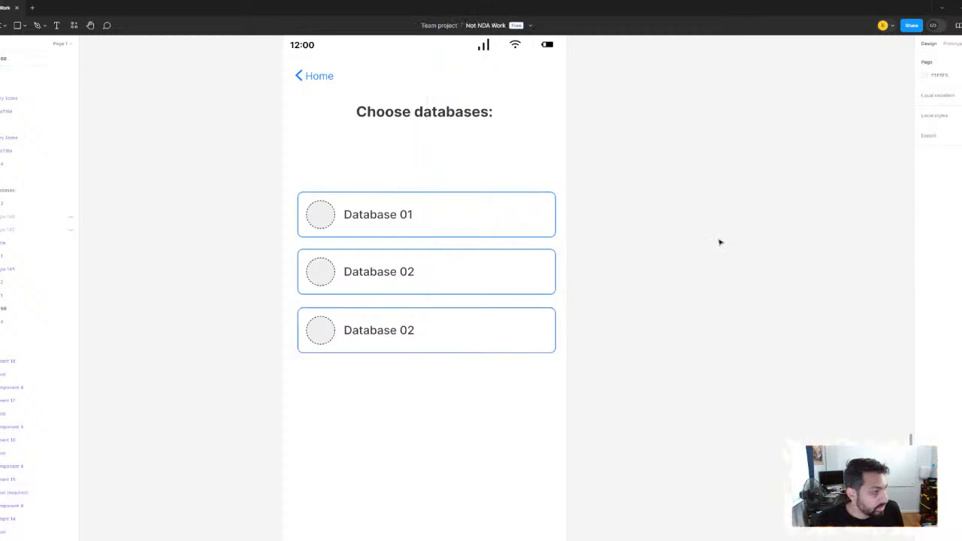
Rename the third card on the Choose databases screen as Database 03
{"action": "scroll", "coordinate": [532, 319], "scroll_direction": "up", "scroll_amount": 3}
{"action": "scroll", "coordinate": [412, 333], "scroll_direction": "left", "scroll_amount": 2}
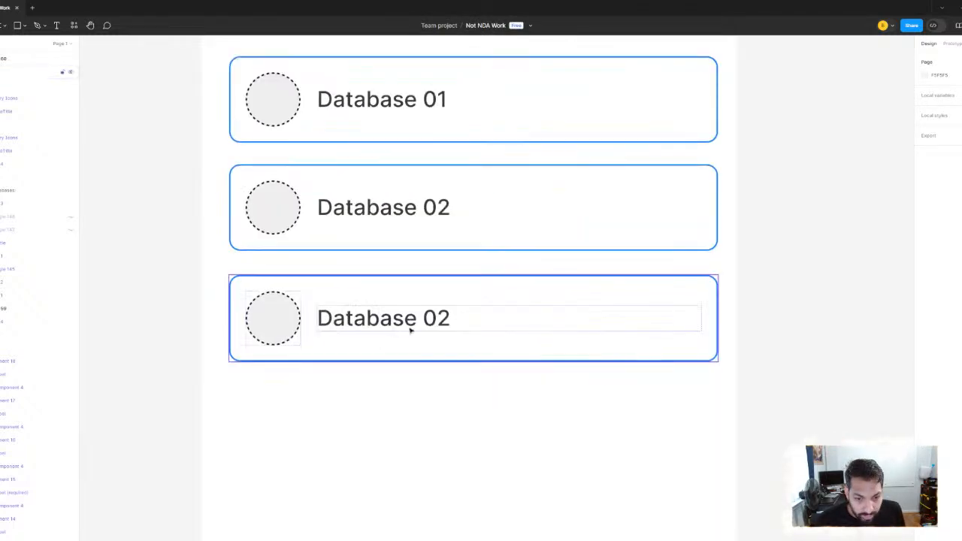
{"action": "double_click", "coordinate": [413, 326]}
{"action": "double_click", "coordinate": [419, 323]}
{"action": "left_click", "coordinate": [458, 322]}
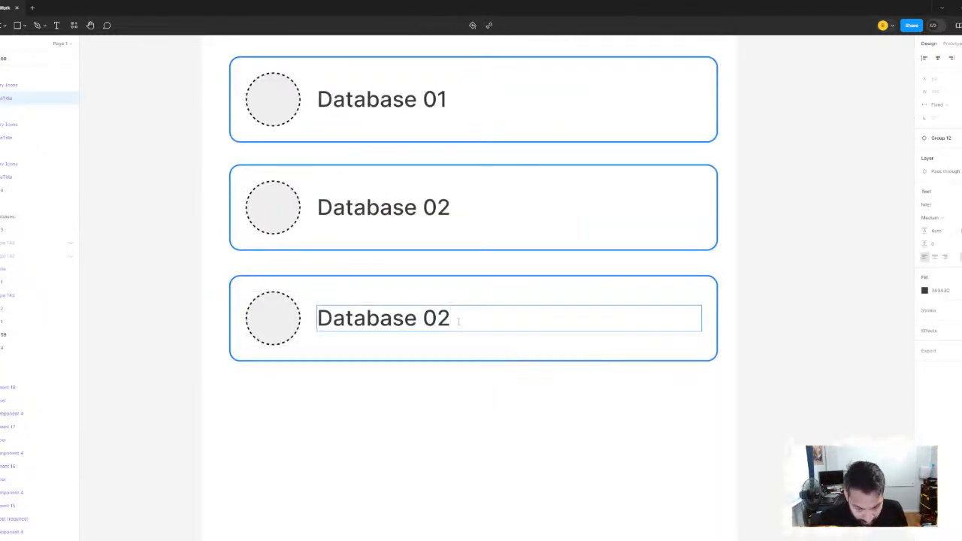
{"action": "key", "text": "BackSpace"}
{"action": "type", "text": "3"}
{"action": "left_click", "coordinate": [799, 299]}
Move the three database cards up together so they sit closely below the Choose databases heading
{"action": "scroll", "coordinate": [799, 298], "scroll_direction": "down", "scroll_amount": 5}
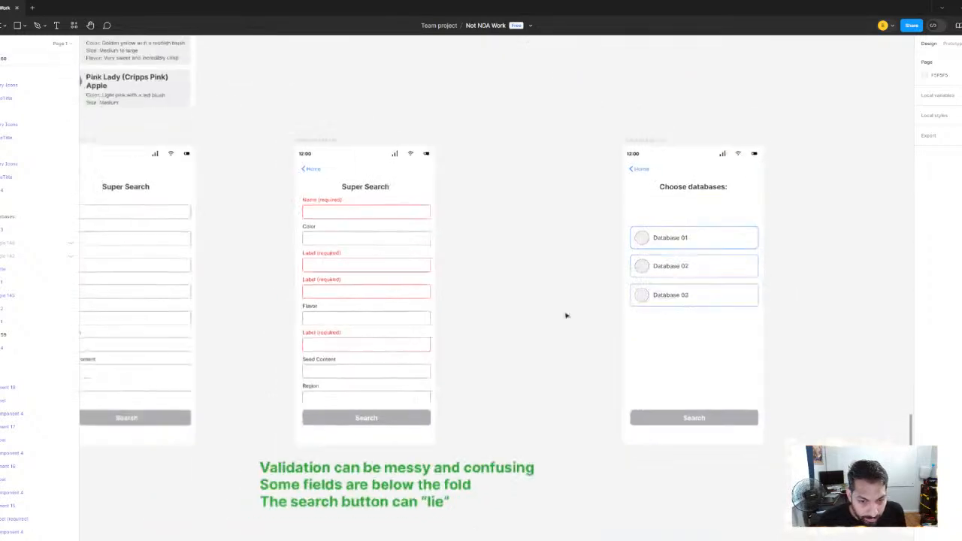
{"action": "scroll", "coordinate": [567, 316], "scroll_direction": "down", "scroll_amount": 3}
{"action": "scroll", "coordinate": [562, 288], "scroll_direction": "up", "scroll_amount": 4}
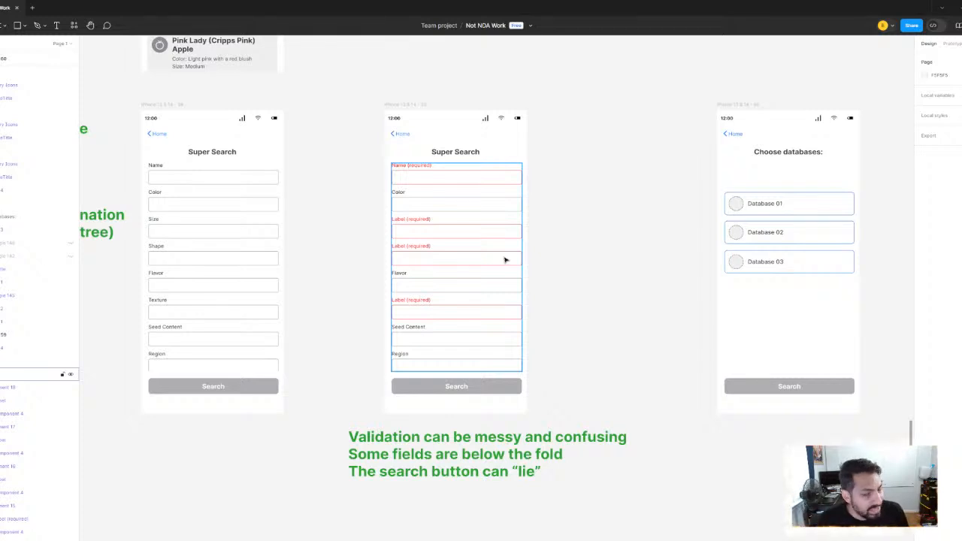
{"action": "scroll", "coordinate": [356, 324], "scroll_direction": "right", "scroll_amount": 5}
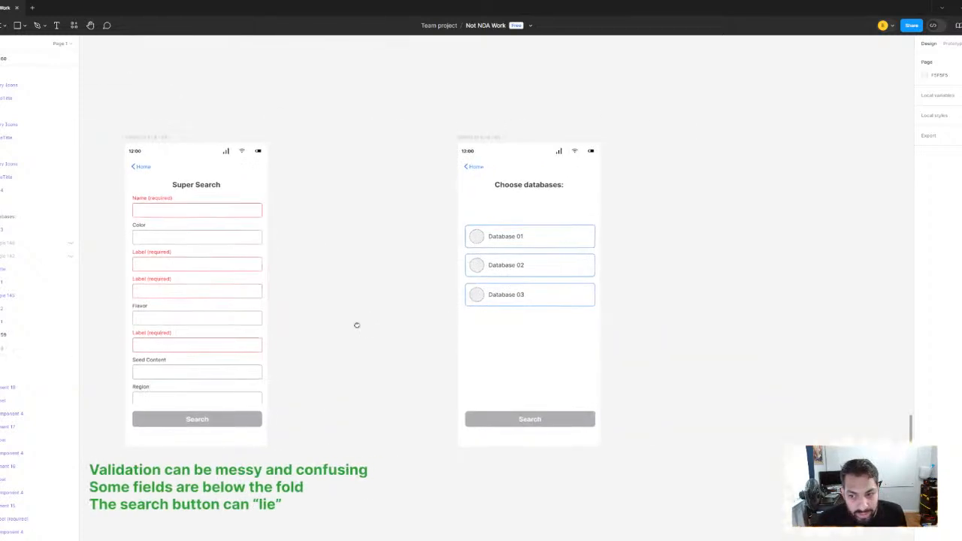
{"action": "scroll", "coordinate": [504, 230], "scroll_direction": "up", "scroll_amount": 5}
{"action": "left_click", "coordinate": [519, 249]}
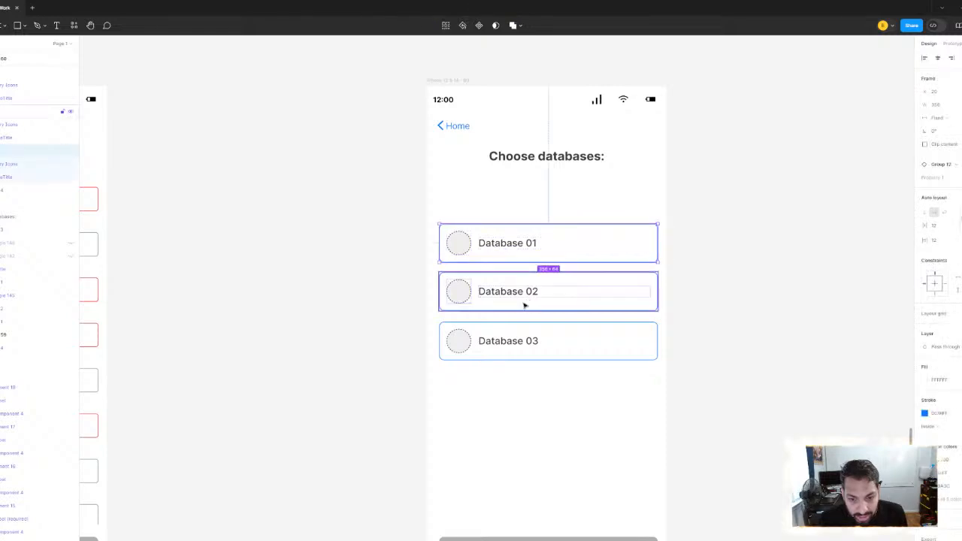
{"action": "left_click", "coordinate": [524, 304], "text": "shift"}
{"action": "left_click", "coordinate": [516, 335], "text": "shift"}
{"action": "left_click_drag", "start_coordinate": [487, 245], "coordinate": [486, 206]}
{"action": "key", "text": "alt"}
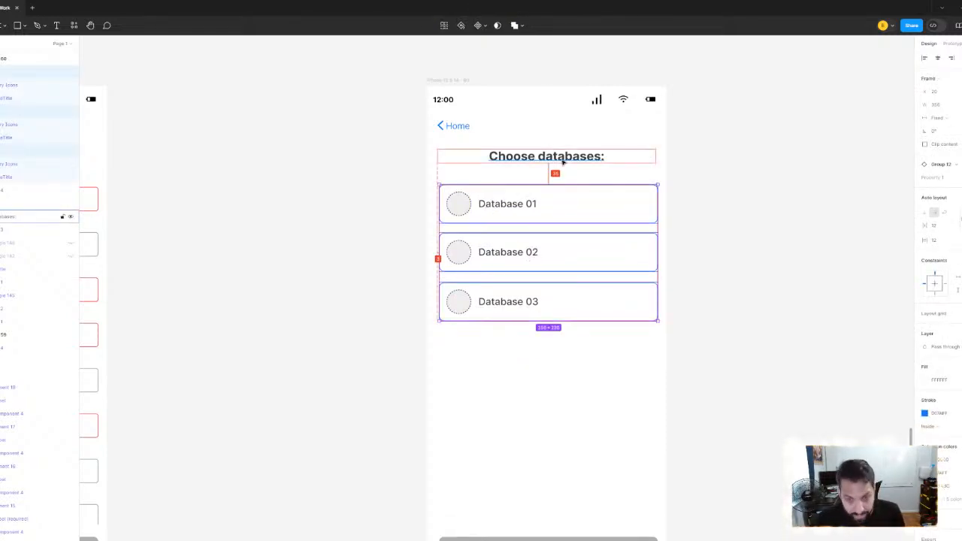
{"action": "key", "text": "Up"}
{"action": "key", "text": "Up"}
{"action": "key", "text": "Up"}
{"action": "key", "text": "Up"}
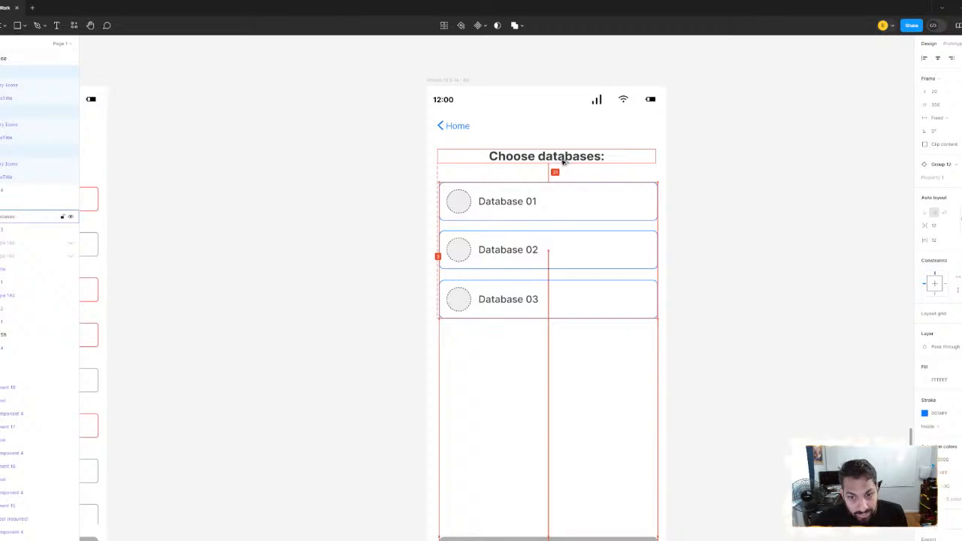
{"action": "key", "text": "Up"}
{"action": "key", "text": "Up"}
{"action": "key", "text": "Up"}
{"action": "key", "text": "Up"}
{"action": "key", "text": "Up"}
{"action": "key", "text": "Up"}
{"action": "key", "text": "Up"}
{"action": "key", "text": "Up"}
{"action": "key", "text": "Up"}
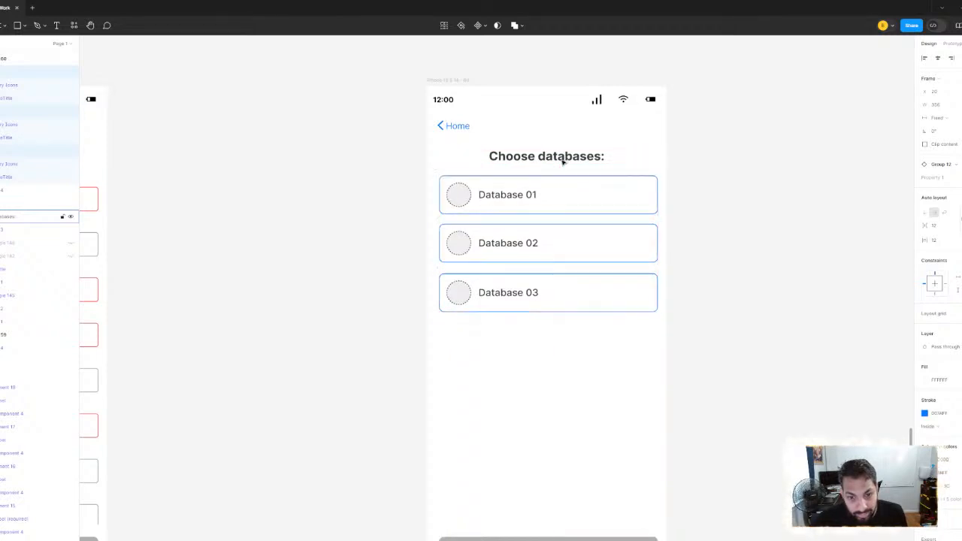
{"action": "left_click", "coordinate": [721, 255]}
Duplicate the Database 03 card below itself as a fourth card in the list
{"action": "scroll", "coordinate": [722, 256], "scroll_direction": "down", "scroll_amount": 1}
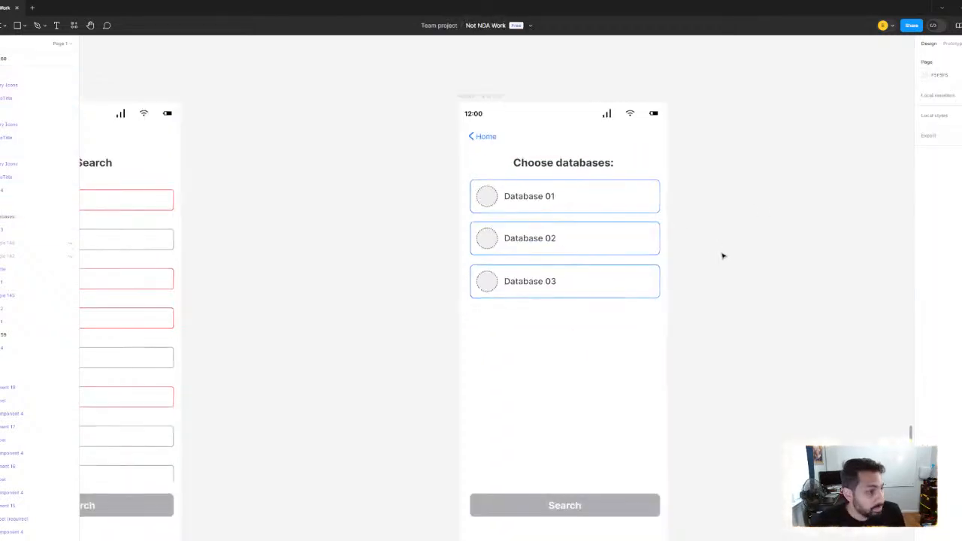
{"action": "scroll", "coordinate": [565, 273], "scroll_direction": "up", "scroll_amount": 1}
{"action": "left_click", "coordinate": [504, 290]}
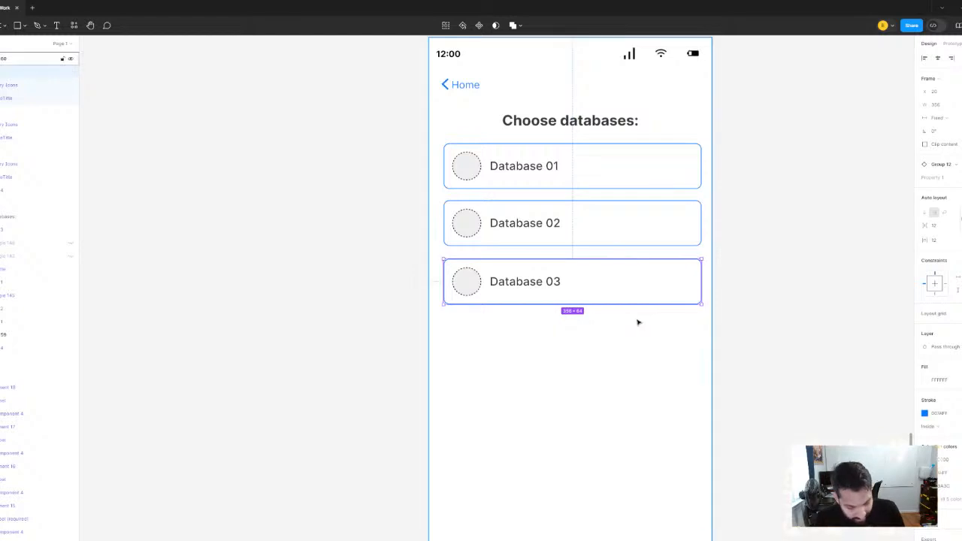
{"action": "left_click_drag", "start_coordinate": [537, 292], "coordinate": [541, 346]}
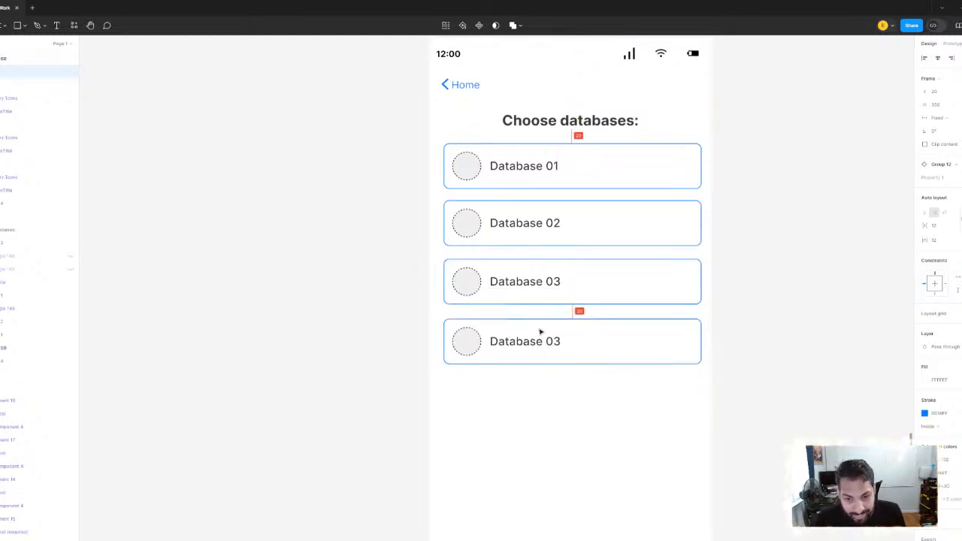
Distribute the four database cards evenly with a vertical spacing of 16
{"action": "left_click", "coordinate": [504, 174]}
{"action": "left_click", "coordinate": [504, 225], "text": "shift"}
{"action": "left_click", "coordinate": [508, 290], "text": "shift"}
{"action": "left_click", "coordinate": [493, 339], "text": "shift"}
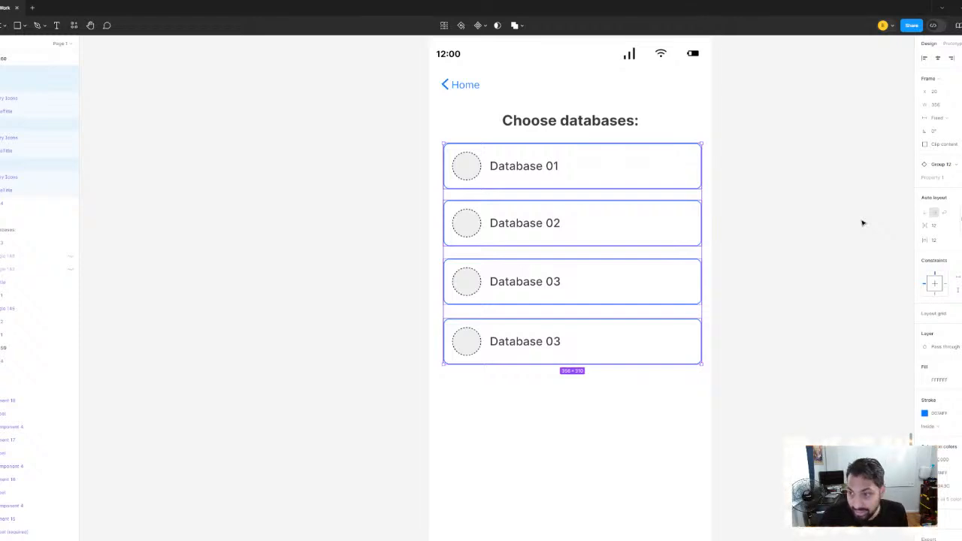
{"action": "key", "text": "ctrl+g"}
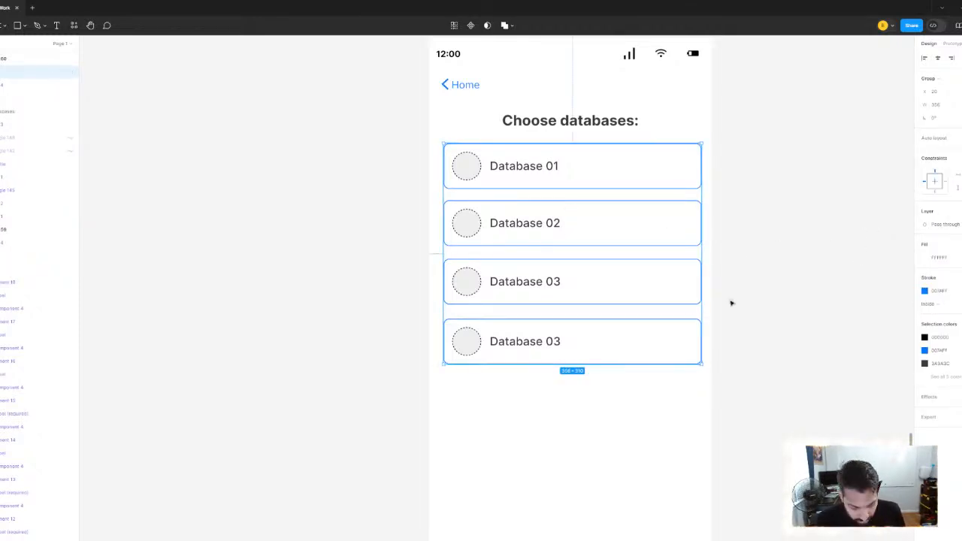
{"action": "key", "text": "shift+a"}
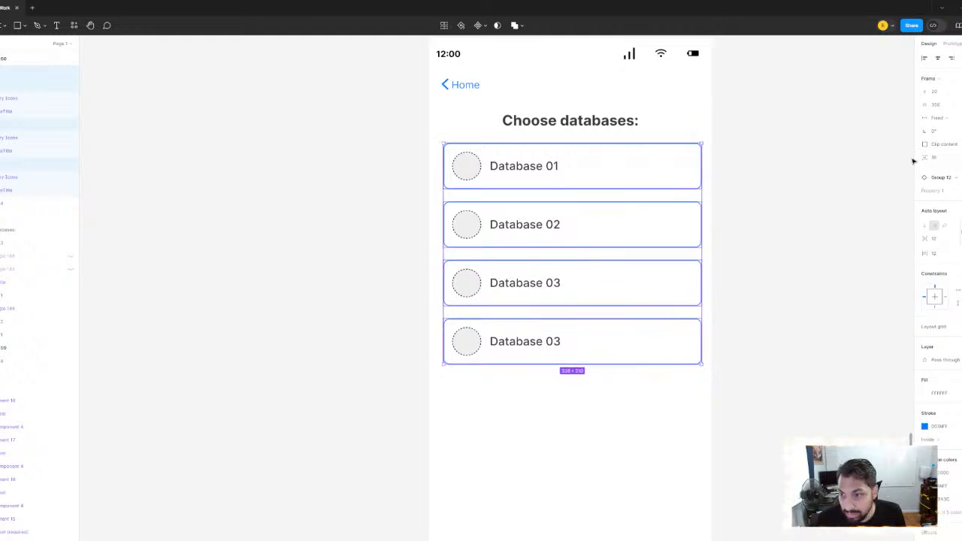
{"action": "left_click", "coordinate": [936, 159]}
{"action": "type", "text": "16"}
{"action": "key", "text": "Return"}
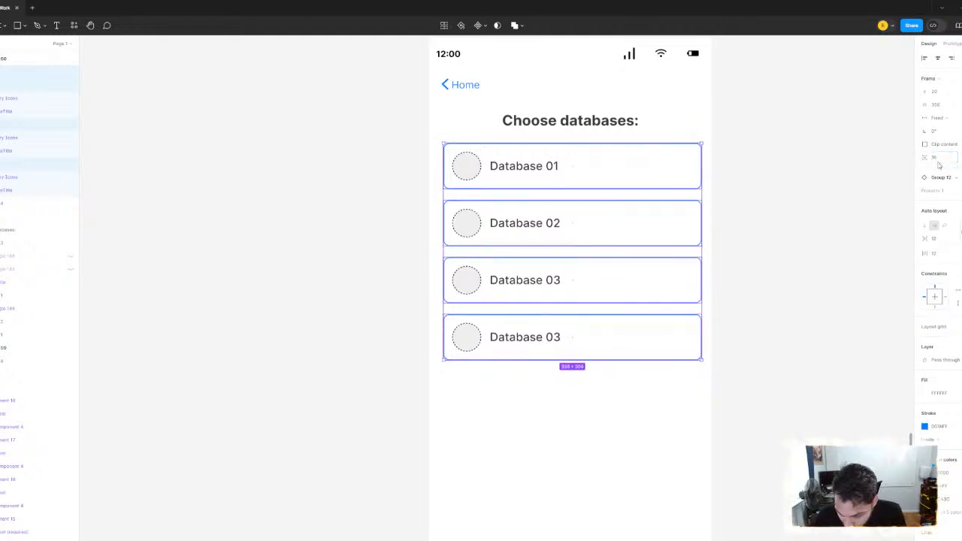
{"action": "left_click", "coordinate": [406, 318]}
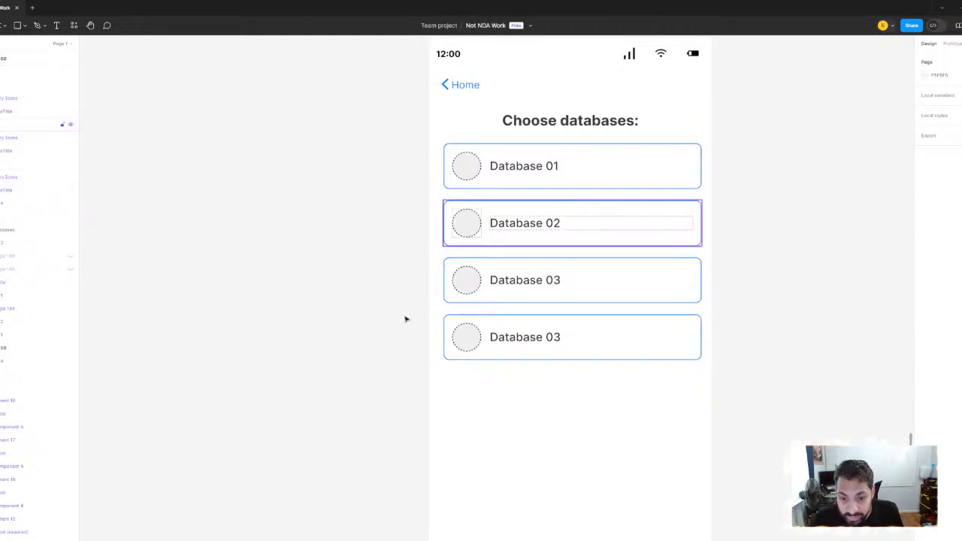
Rename the fourth card on the Choose databases screen as Database 04
{"action": "double_click", "coordinate": [509, 336]}
{"action": "left_click", "coordinate": [570, 341]}
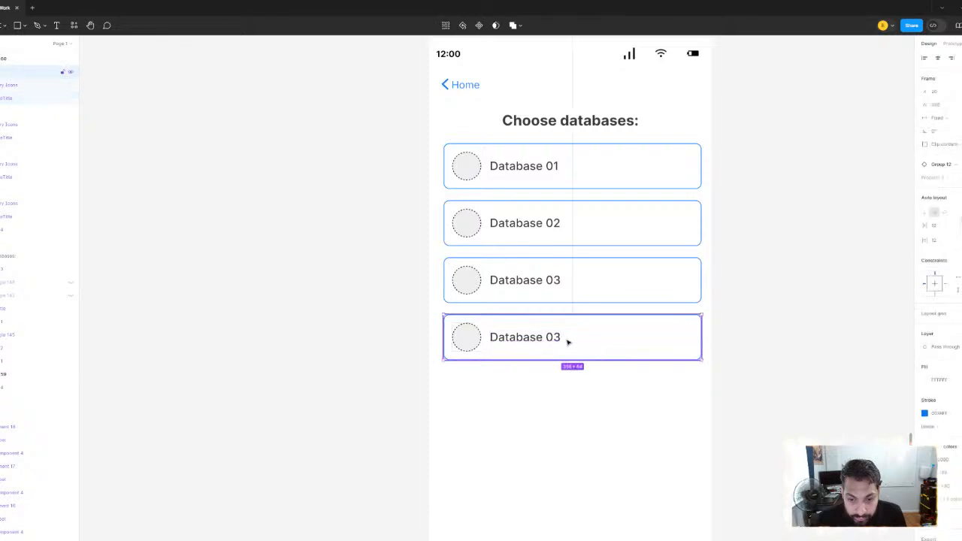
{"action": "double_click", "coordinate": [545, 342]}
{"action": "double_click", "coordinate": [544, 341]}
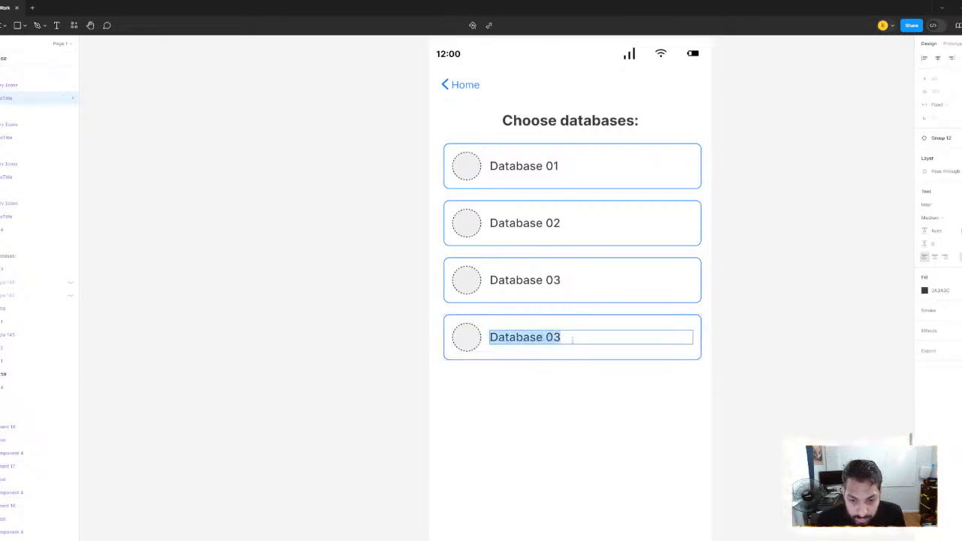
{"action": "left_click", "coordinate": [562, 337]}
{"action": "key", "text": "BackSpace"}
{"action": "type", "text": "4"}
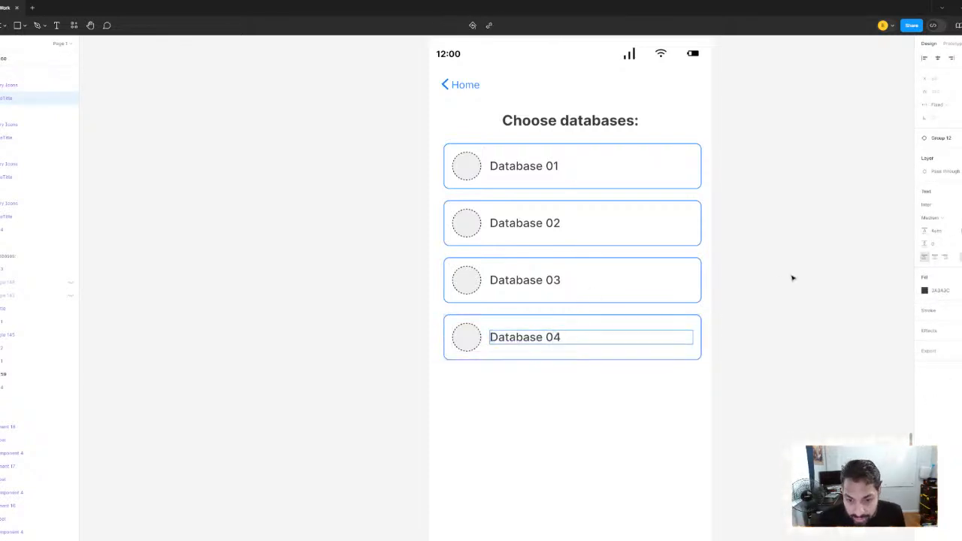
{"action": "left_click", "coordinate": [790, 275]}
Review the database requirement notes and compare the Super Search validation screens with the Choose databases screen
{"action": "scroll", "coordinate": [670, 244], "scroll_direction": "down", "scroll_amount": 3}
{"action": "scroll", "coordinate": [670, 244], "scroll_direction": "down", "scroll_amount": 3}
{"action": "scroll", "coordinate": [569, 281], "scroll_direction": "left", "scroll_amount": 5}
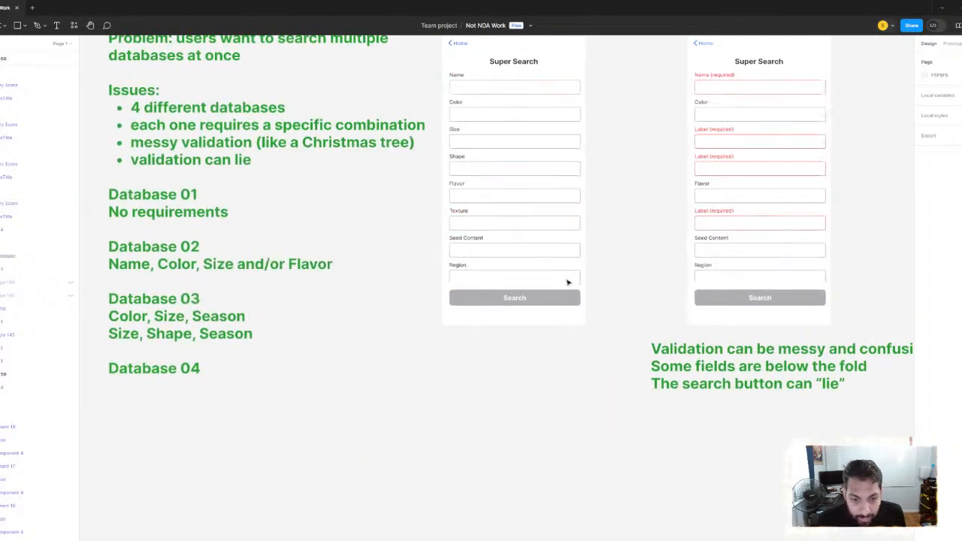
{"action": "scroll", "coordinate": [569, 281], "scroll_direction": "up", "scroll_amount": 2}
{"action": "scroll", "coordinate": [387, 271], "scroll_direction": "up", "scroll_amount": 2}
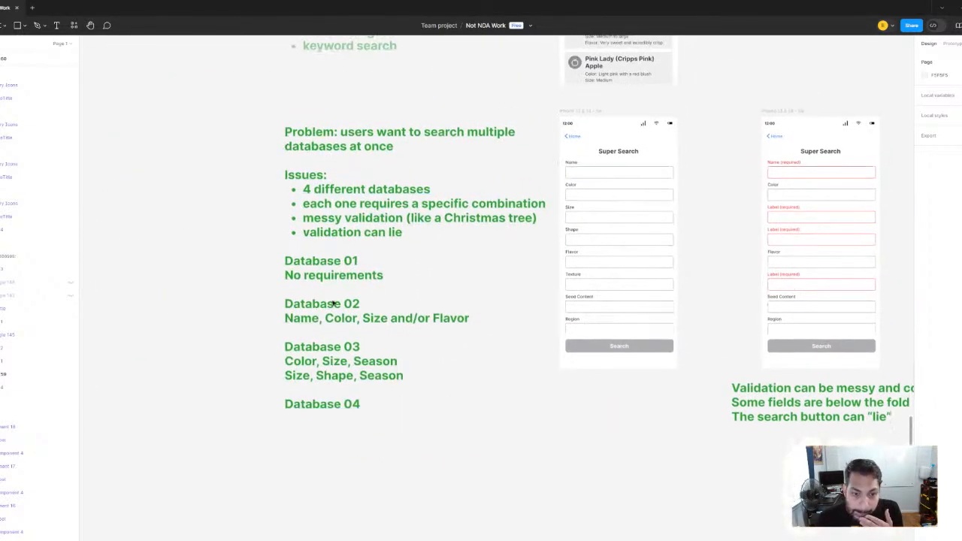
{"action": "scroll", "coordinate": [474, 268], "scroll_direction": "right", "scroll_amount": 6}
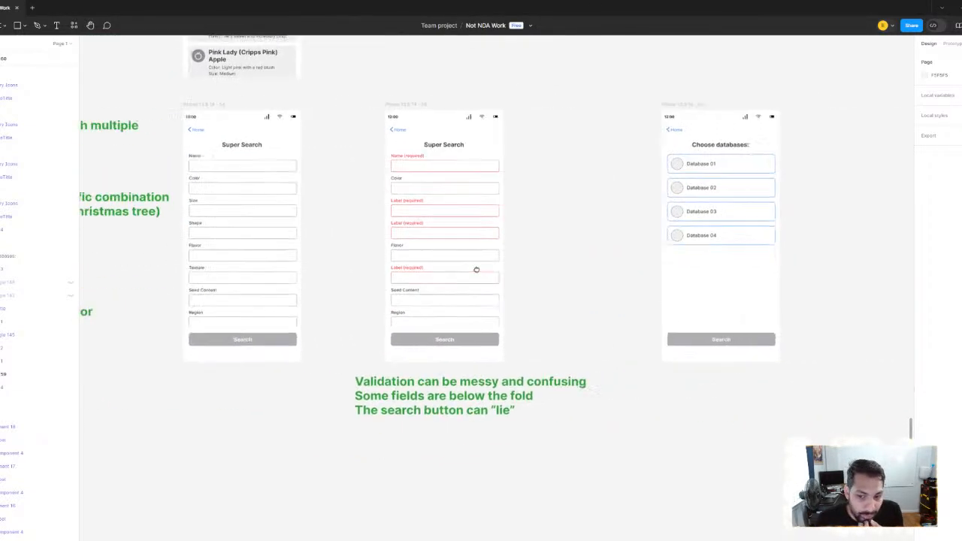
{"action": "scroll", "coordinate": [508, 218], "scroll_direction": "up", "scroll_amount": 5}
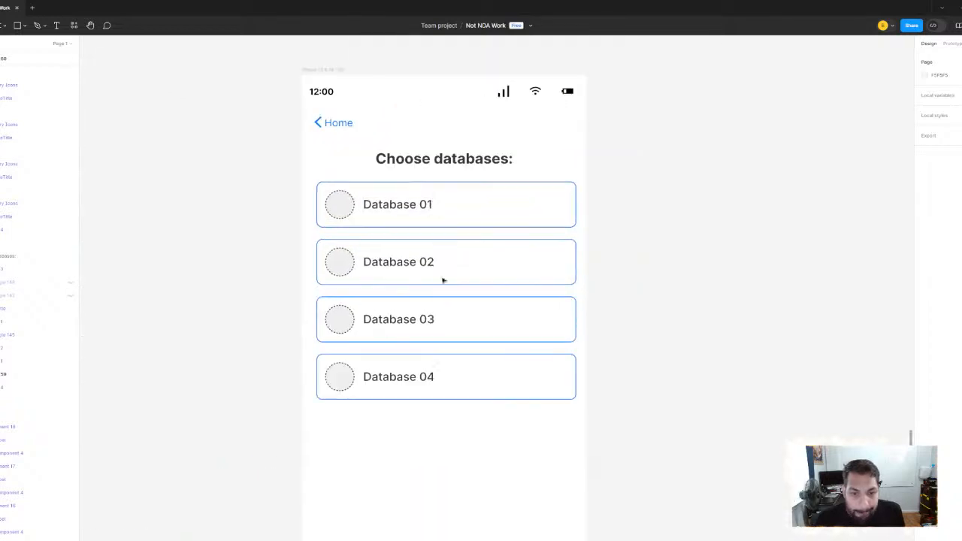
{"action": "scroll", "coordinate": [639, 274], "scroll_direction": "down", "scroll_amount": 1}
{"action": "scroll", "coordinate": [639, 273], "scroll_direction": "down", "scroll_amount": 4}
{"action": "scroll", "coordinate": [443, 263], "scroll_direction": "left", "scroll_amount": 5}
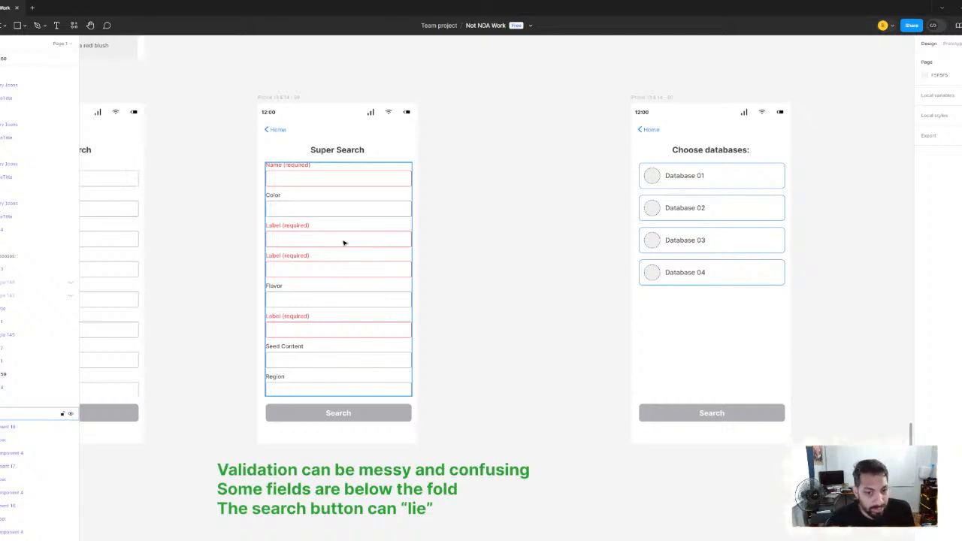
Examine the red required fields on the Super Search screen alongside the problem notes and each database's requirements
{"action": "scroll", "coordinate": [318, 180], "scroll_direction": "up", "scroll_amount": 5}
{"action": "scroll", "coordinate": [295, 196], "scroll_direction": "down", "scroll_amount": 3}
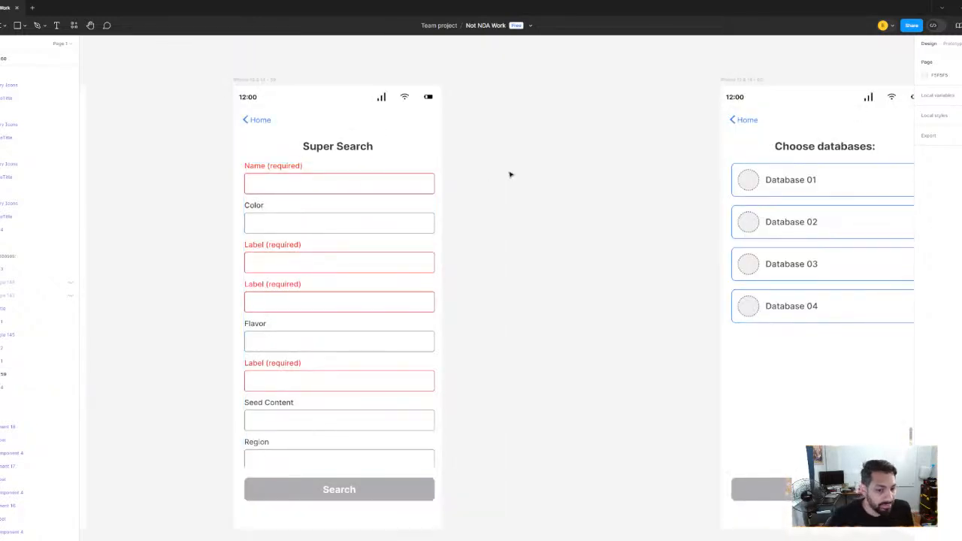
{"action": "scroll", "coordinate": [338, 181], "scroll_direction": "down", "scroll_amount": 3}
{"action": "scroll", "coordinate": [351, 266], "scroll_direction": "left", "scroll_amount": 5}
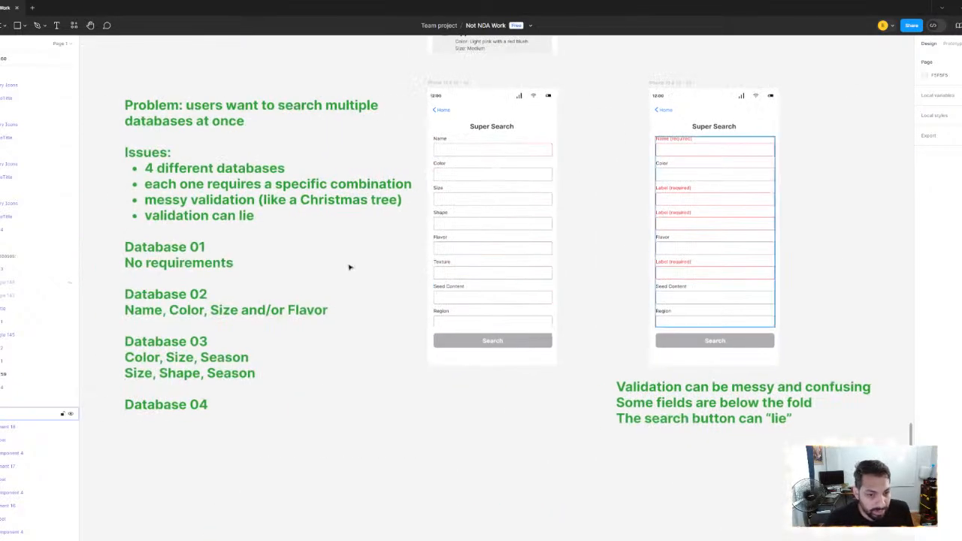
{"action": "scroll", "coordinate": [167, 288], "scroll_direction": "left", "scroll_amount": 3}
{"action": "scroll", "coordinate": [167, 288], "scroll_direction": "down", "scroll_amount": 1}
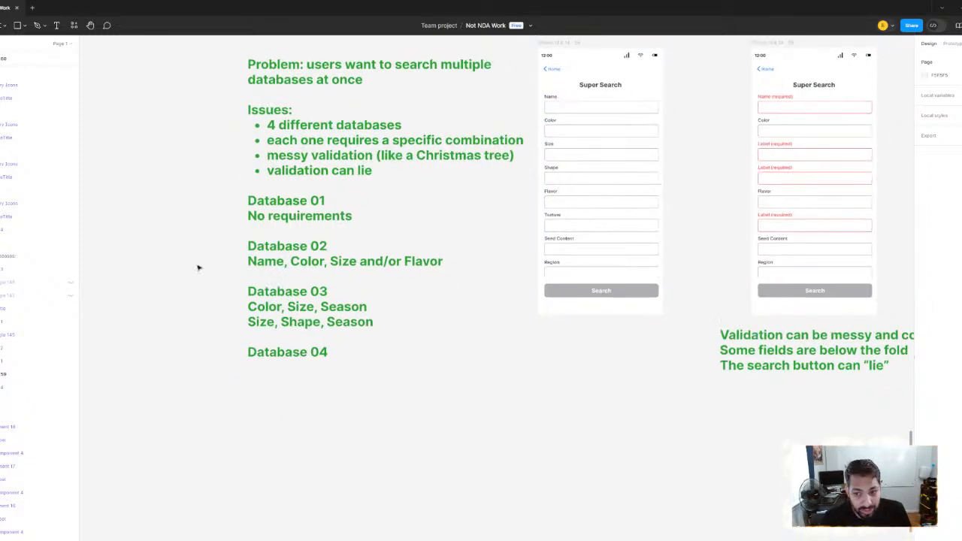
{"action": "scroll", "coordinate": [434, 223], "scroll_direction": "right", "scroll_amount": 10}
{"action": "scroll", "coordinate": [554, 228], "scroll_direction": "up", "scroll_amount": 5}
{"action": "scroll", "coordinate": [455, 253], "scroll_direction": "down", "scroll_amount": 3}
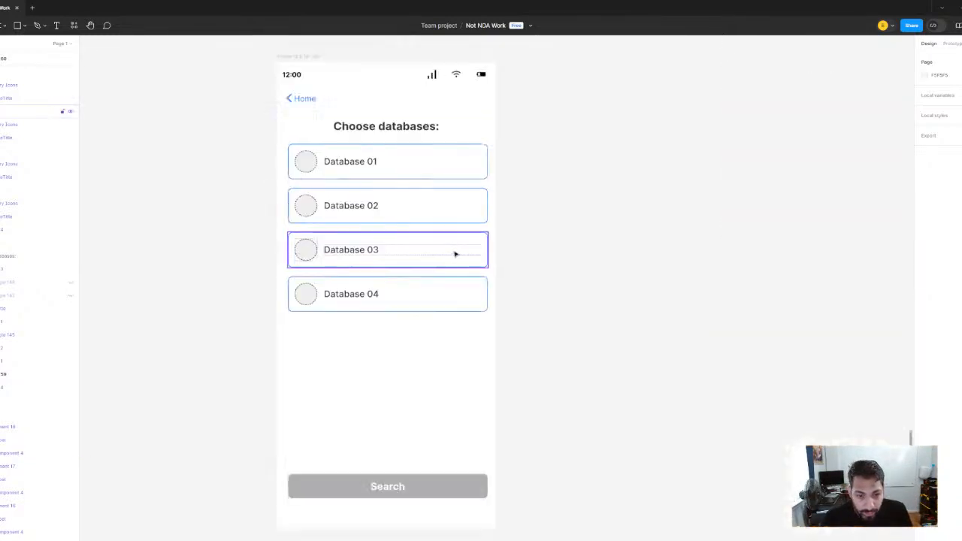
{"action": "scroll", "coordinate": [531, 252], "scroll_direction": "down", "scroll_amount": 6}
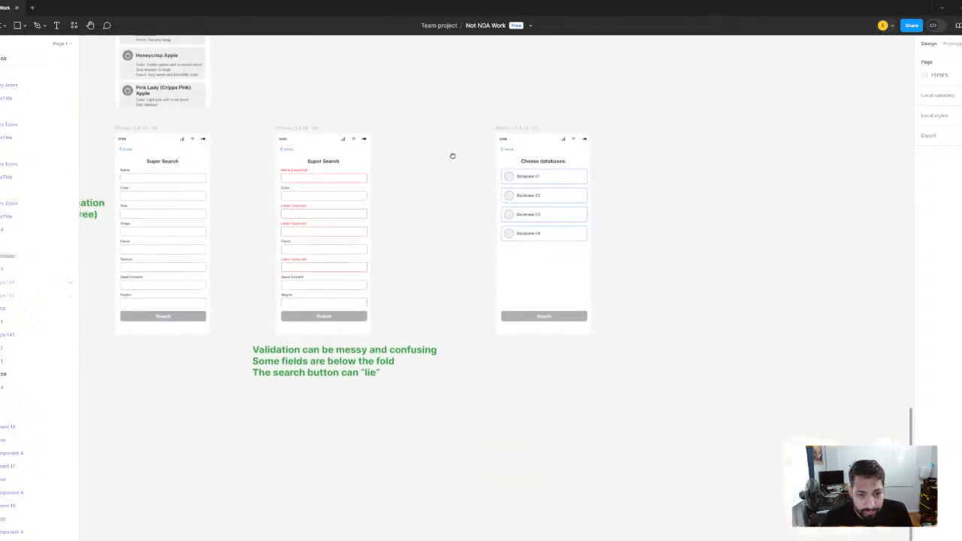
Inspect the four database cards and their round icon placeholders on the Choose databases screen
{"action": "scroll", "coordinate": [541, 189], "scroll_direction": "up", "scroll_amount": 8}
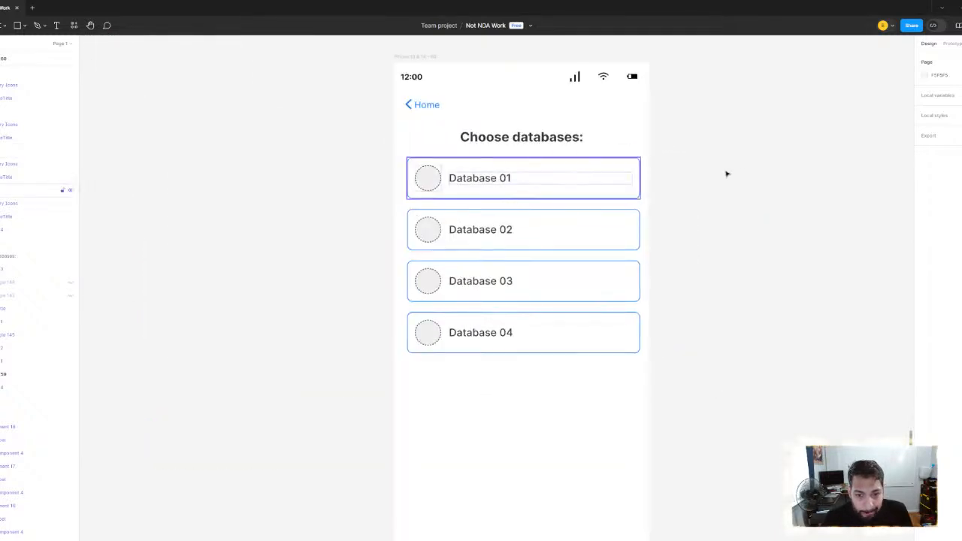
{"action": "scroll", "coordinate": [743, 173], "scroll_direction": "down", "scroll_amount": 2}
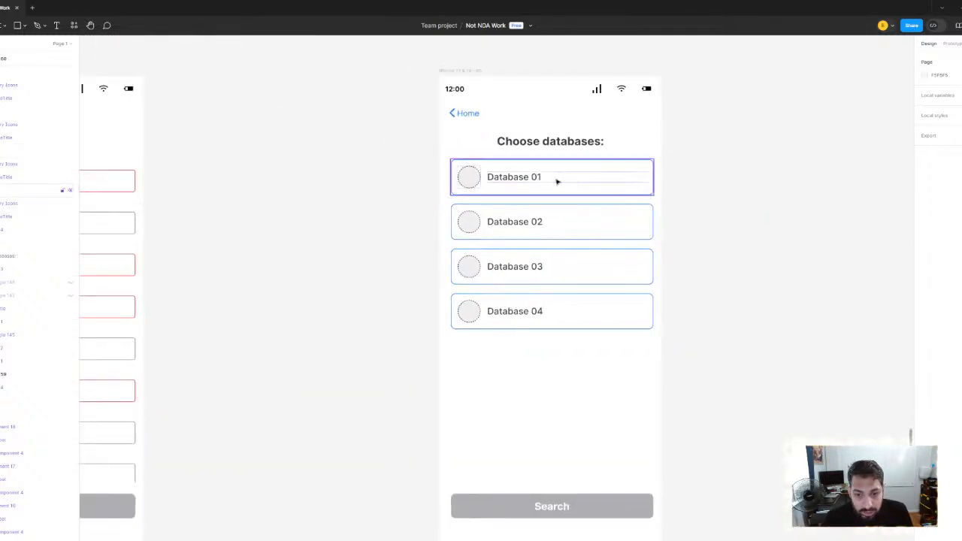
{"action": "scroll", "coordinate": [579, 177], "scroll_direction": "up", "scroll_amount": 2}
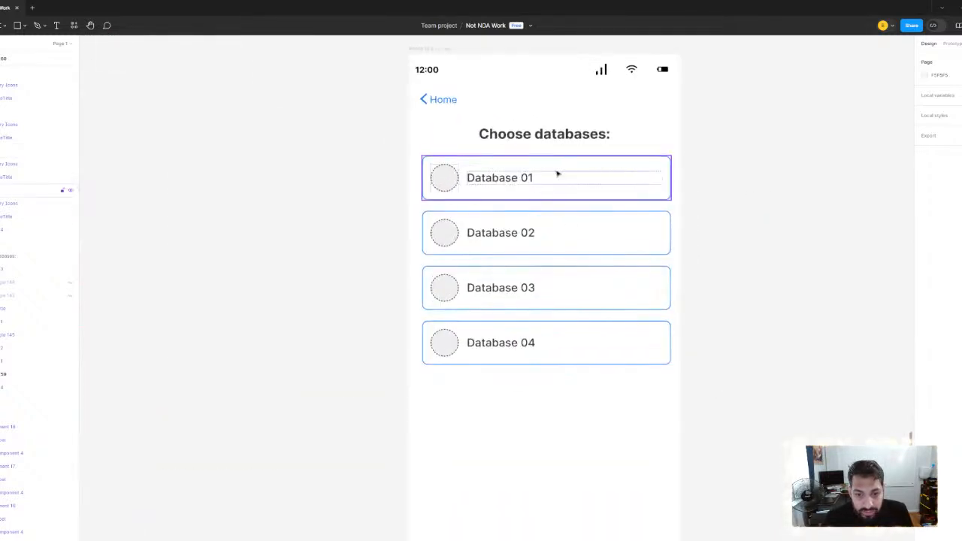
{"action": "left_click", "coordinate": [452, 179]}
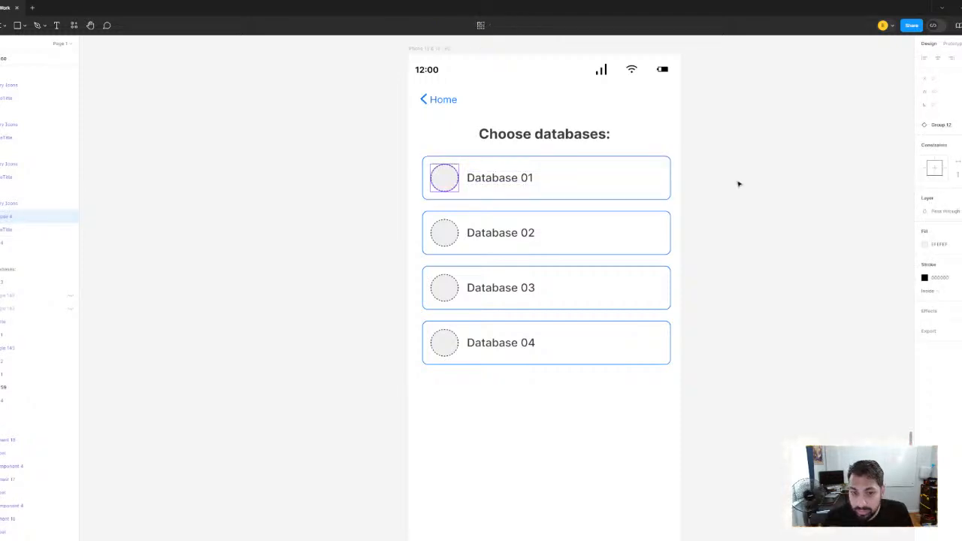
{"action": "left_click", "coordinate": [738, 184]}
{"action": "scroll", "coordinate": [406, 176], "scroll_direction": "down", "scroll_amount": 2}
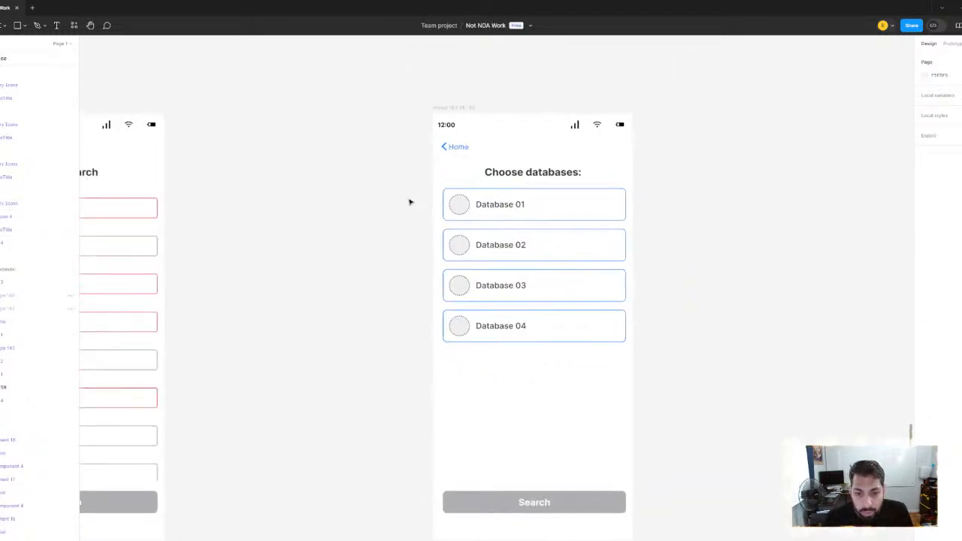
{"action": "scroll", "coordinate": [421, 199], "scroll_direction": "down", "scroll_amount": 3}
{"action": "scroll", "coordinate": [443, 203], "scroll_direction": "up", "scroll_amount": 2}
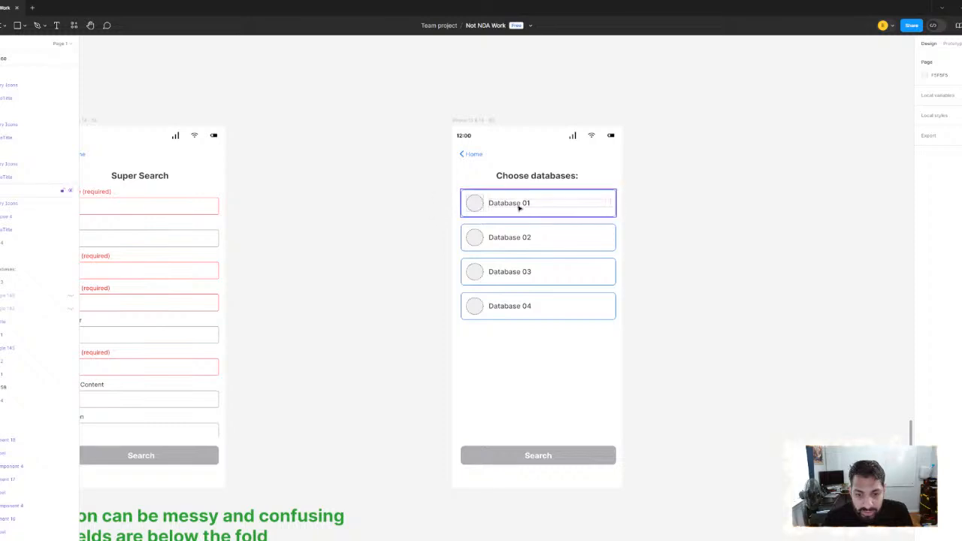
{"action": "scroll", "coordinate": [393, 208], "scroll_direction": "down", "scroll_amount": 1}
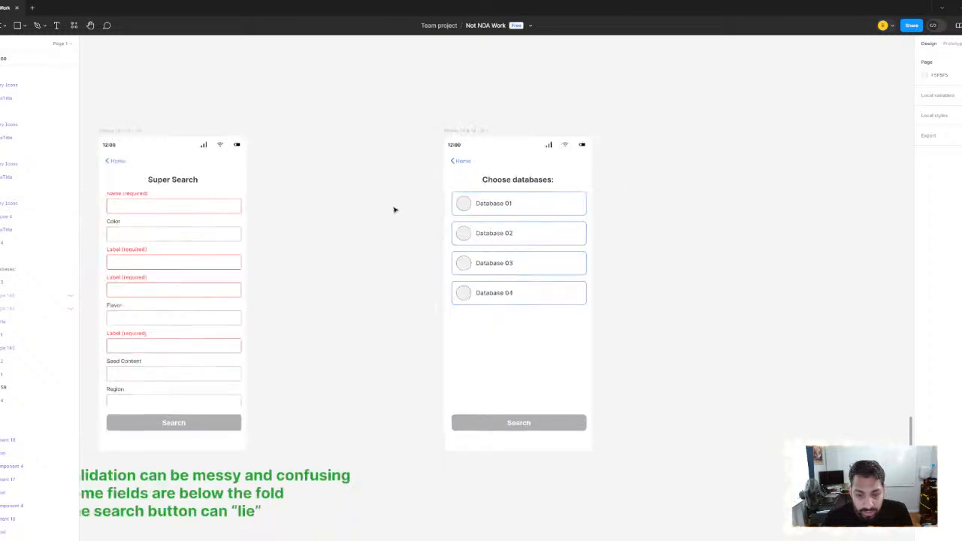
Change the label of the Search button on the Choose databases screen to Continue
{"action": "double_click", "coordinate": [520, 426]}
{"action": "double_click", "coordinate": [520, 426]}
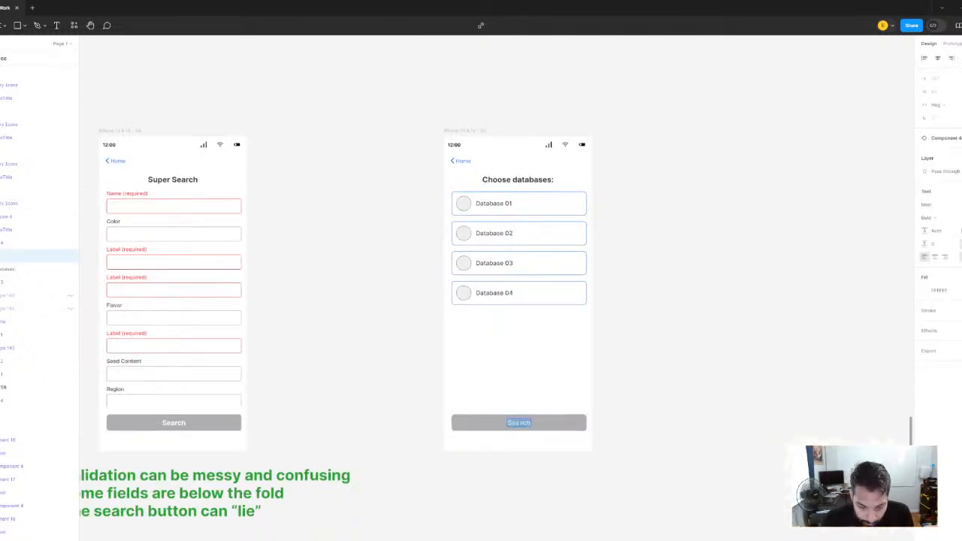
{"action": "type", "text": "Gontinue"}
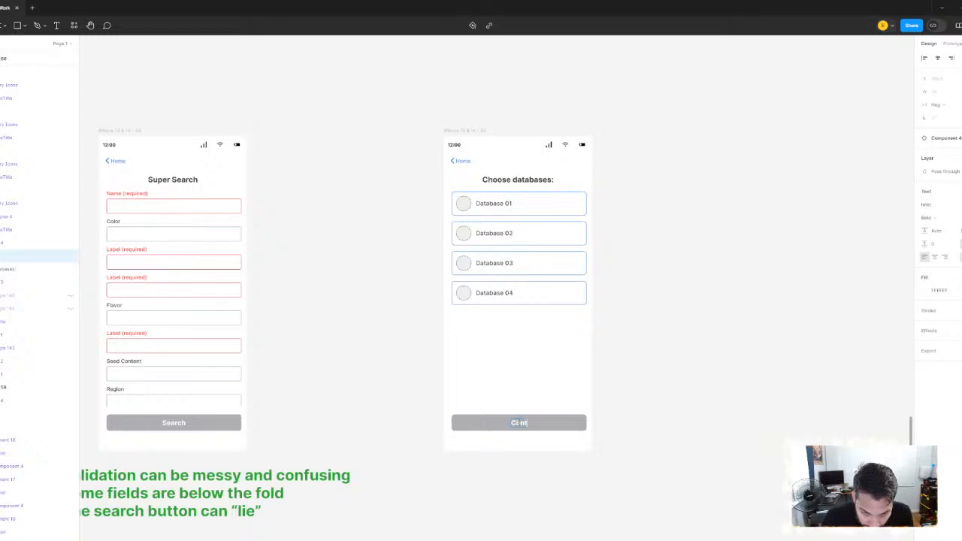
{"action": "left_click", "coordinate": [406, 268]}
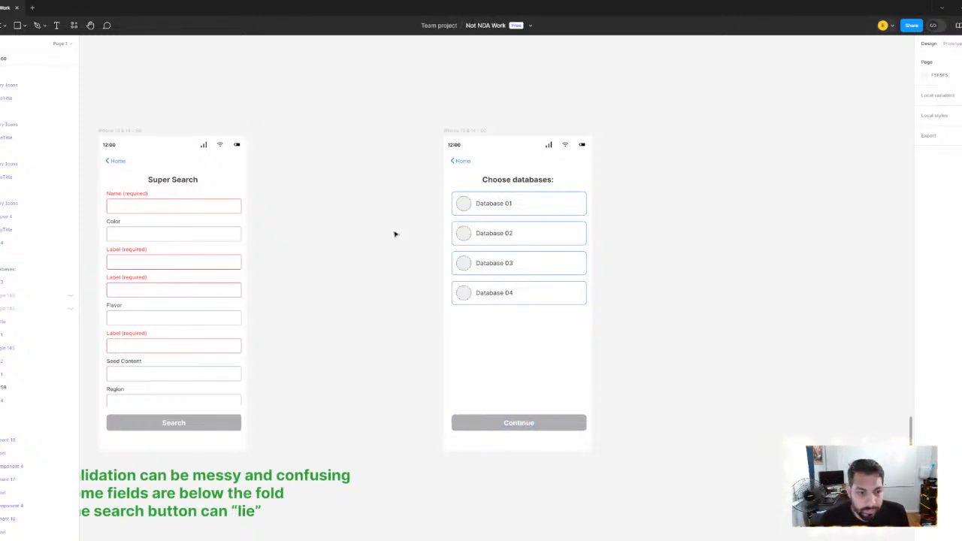
Duplicate the Super Search screen with the red required fields and place the copy directly to the right of the Choose databases screen
{"action": "scroll", "coordinate": [372, 234], "scroll_direction": "left", "scroll_amount": 3}
{"action": "left_click", "coordinate": [194, 158]}
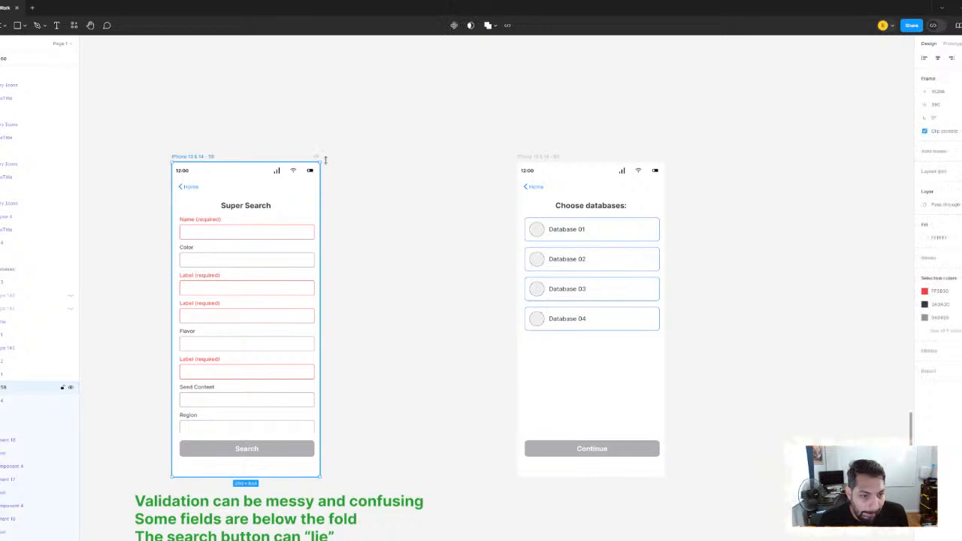
{"action": "key", "text": "ctrl+d"}
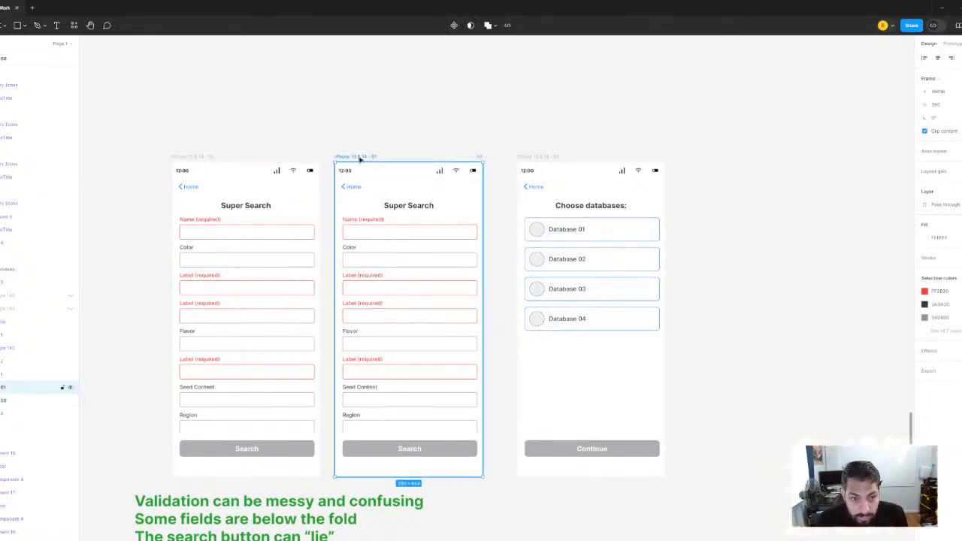
{"action": "left_click_drag", "start_coordinate": [360, 159], "coordinate": [534, 77]}
{"action": "left_click", "coordinate": [743, 135]}
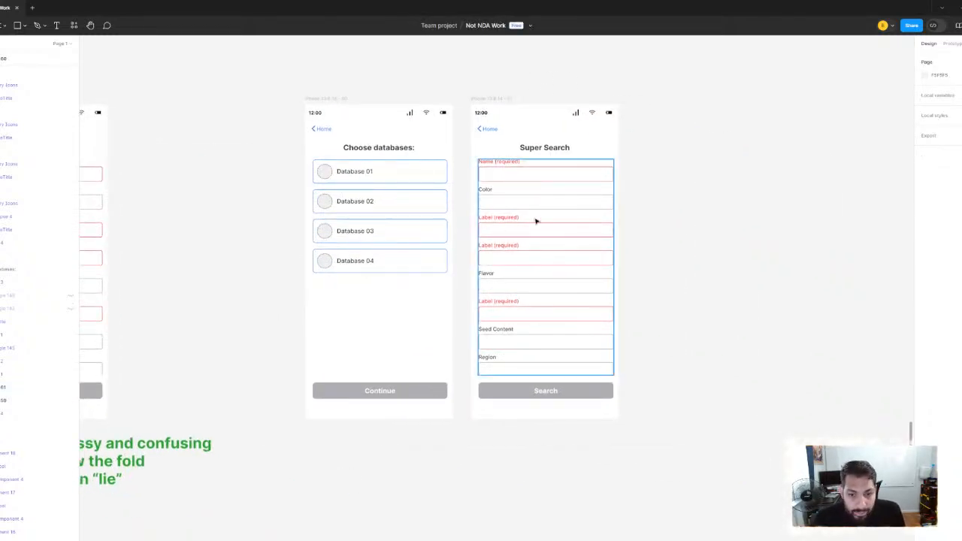
Try removing the Color and Flavor fields individually from the duplicated Super Search screen
{"action": "left_click", "coordinate": [536, 221]}
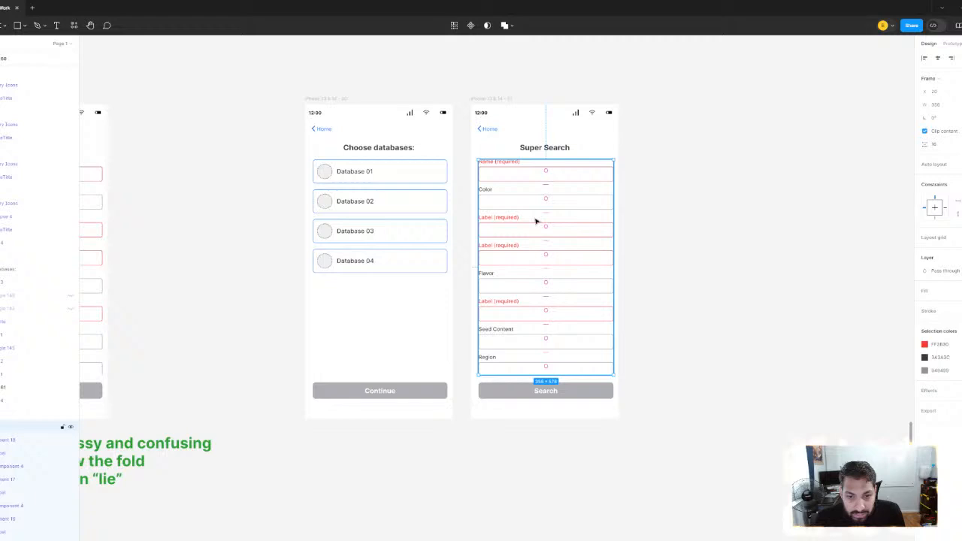
{"action": "left_click", "coordinate": [487, 194]}
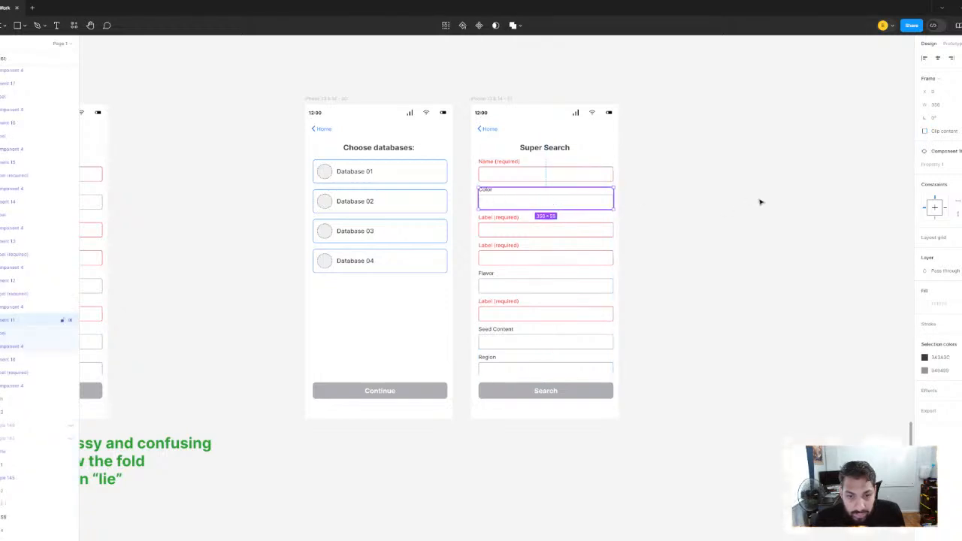
{"action": "left_click", "coordinate": [760, 202]}
{"action": "scroll", "coordinate": [515, 200], "scroll_direction": "up", "scroll_amount": 3}
{"action": "left_click", "coordinate": [462, 185]}
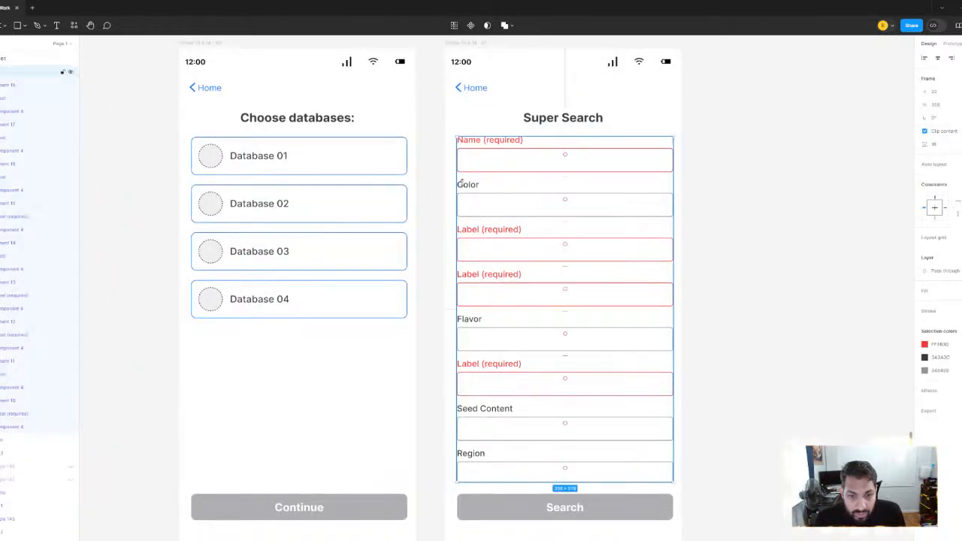
{"action": "key", "text": "Delete"}
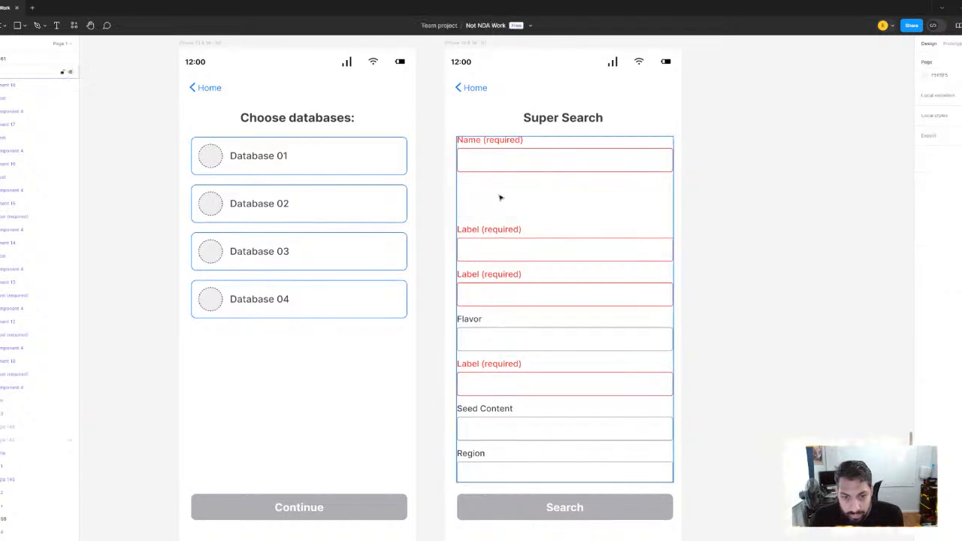
{"action": "left_click", "coordinate": [472, 324]}
{"action": "key", "text": "Delete"}
{"action": "left_click", "coordinate": [478, 412]}
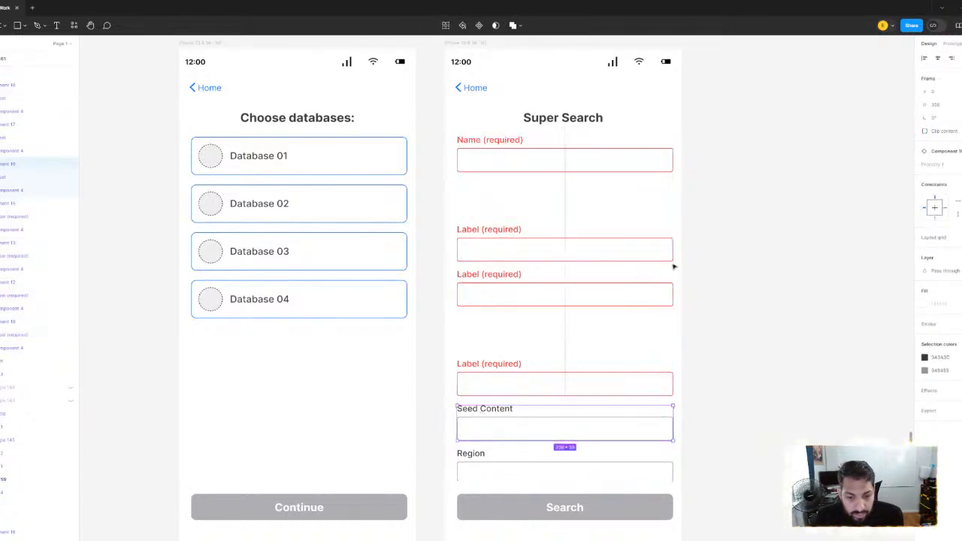
{"action": "key", "text": "Escape"}
Replace the duplicated Super Search screen's entire field list with the plain, validation-free field list copied from the first Super Search screen
{"action": "left_click", "coordinate": [569, 243]}
{"action": "key", "text": "Delete"}
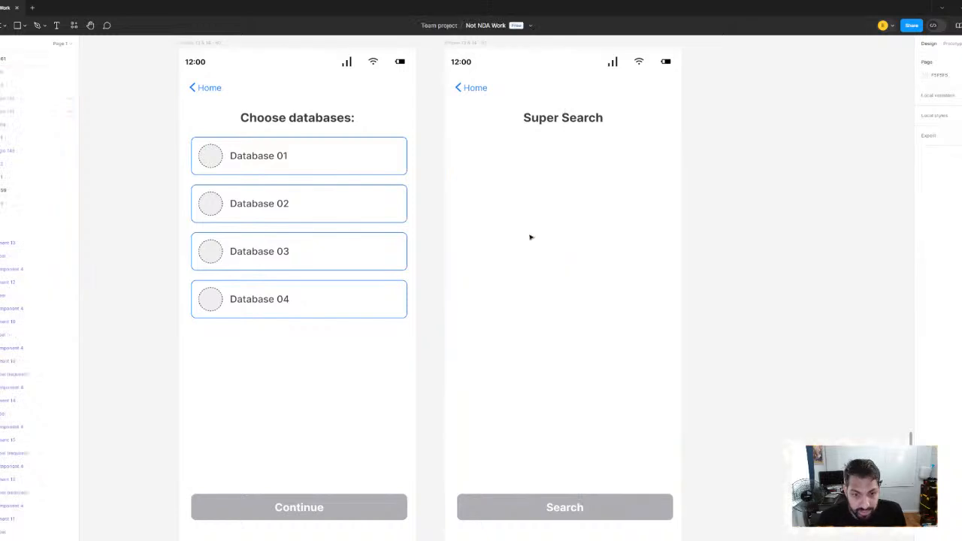
{"action": "scroll", "coordinate": [514, 227], "scroll_direction": "down", "scroll_amount": 5}
{"action": "scroll", "coordinate": [466, 225], "scroll_direction": "left", "scroll_amount": 4}
{"action": "left_click", "coordinate": [320, 238]}
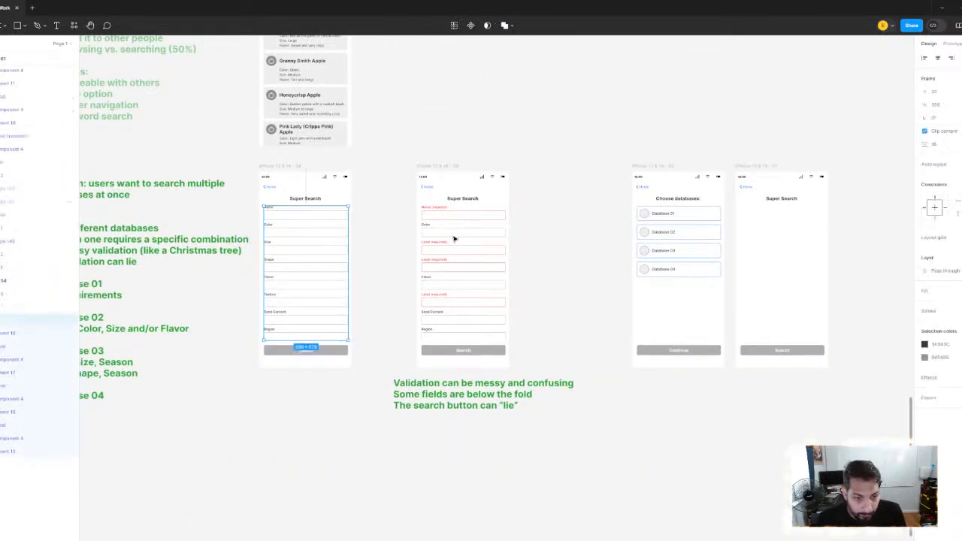
{"action": "scroll", "coordinate": [453, 243], "scroll_direction": "right", "scroll_amount": 5}
{"action": "left_click", "coordinate": [446, 104]}
{"action": "left_click", "coordinate": [466, 159]}
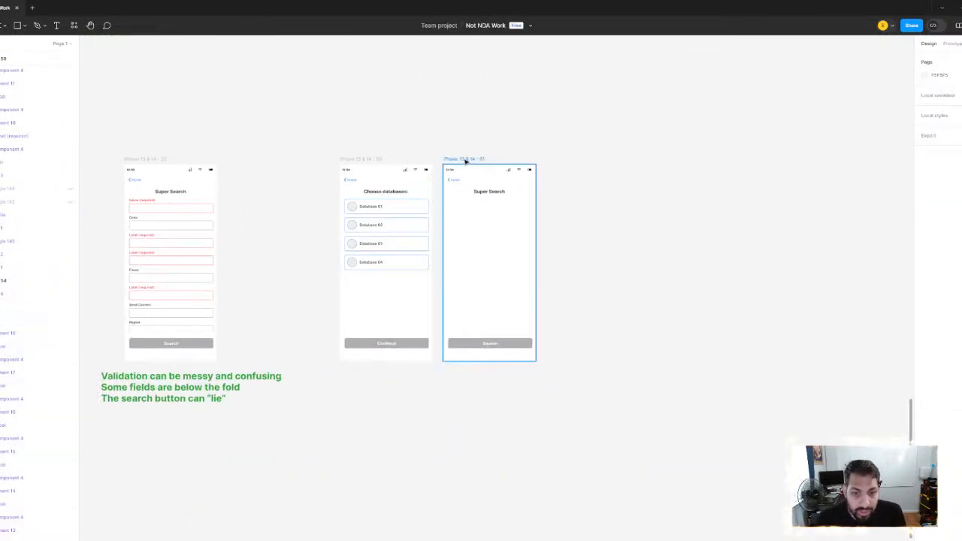
{"action": "key", "text": "ctrl+v"}
{"action": "scroll", "coordinate": [511, 289], "scroll_direction": "up", "scroll_amount": 3}
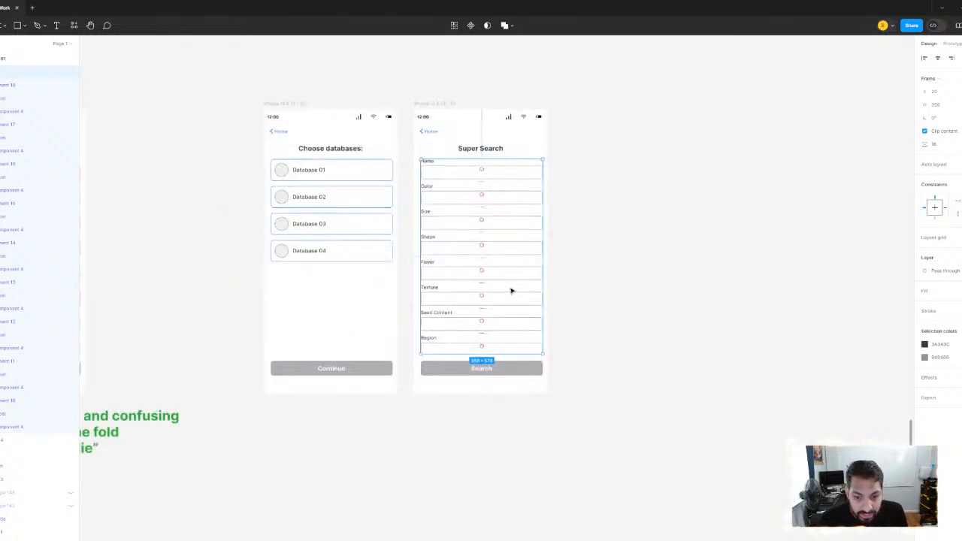
{"action": "scroll", "coordinate": [489, 255], "scroll_direction": "up", "scroll_amount": 3}
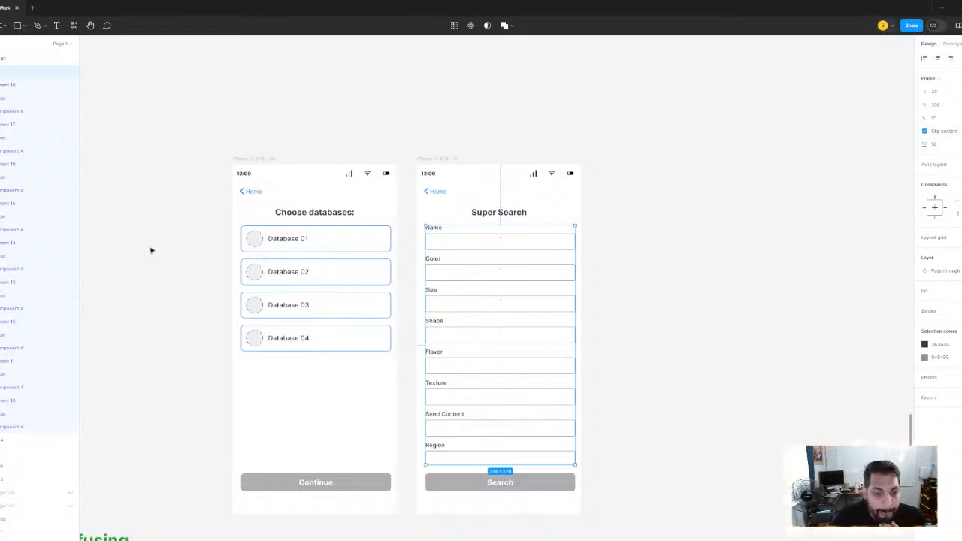
{"action": "left_click", "coordinate": [154, 138]}
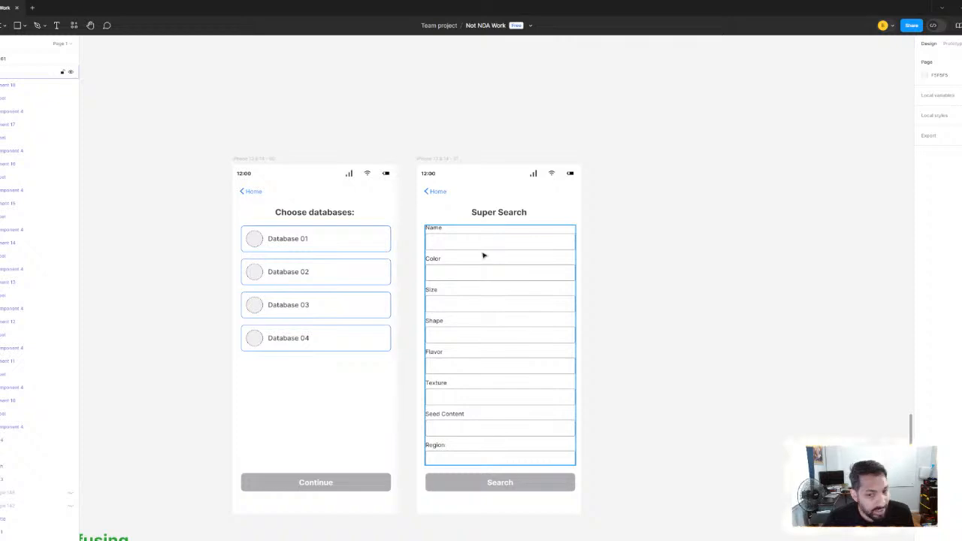
Move the Choose databases screen and the new Super Search screen together farther down and to the right, away from the validation screens
{"action": "scroll", "coordinate": [372, 277], "scroll_direction": "down", "scroll_amount": 3}
{"action": "mouse_move", "coordinate": [413, 266]}
{"action": "left_mouse_down"}
{"action": "mouse_move", "coordinate": [739, 234]}
{"action": "mouse_move", "coordinate": [622, 254]}
{"action": "left_mouse_up"}
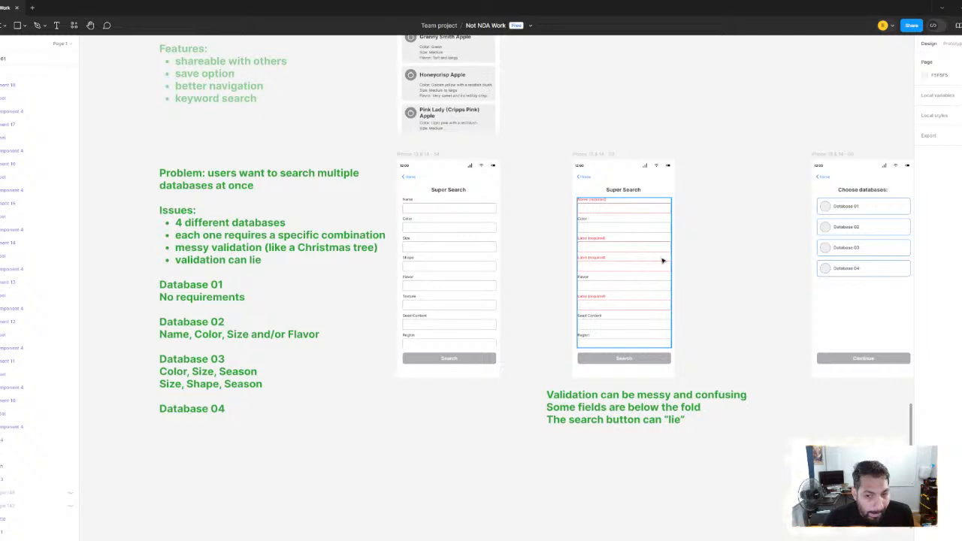
{"action": "left_click_drag", "start_coordinate": [661, 260], "coordinate": [481, 258]}
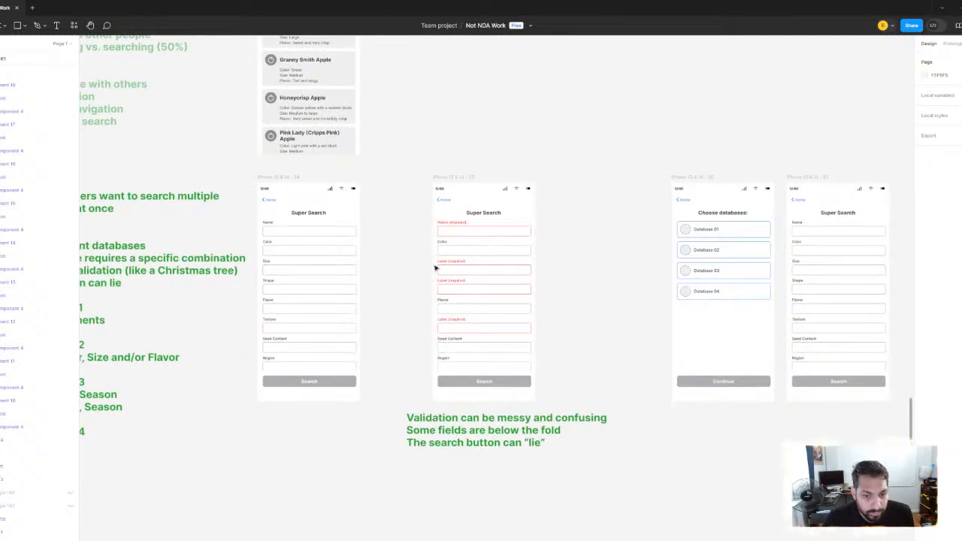
{"action": "scroll", "coordinate": [416, 247], "scroll_direction": "right", "scroll_amount": 5}
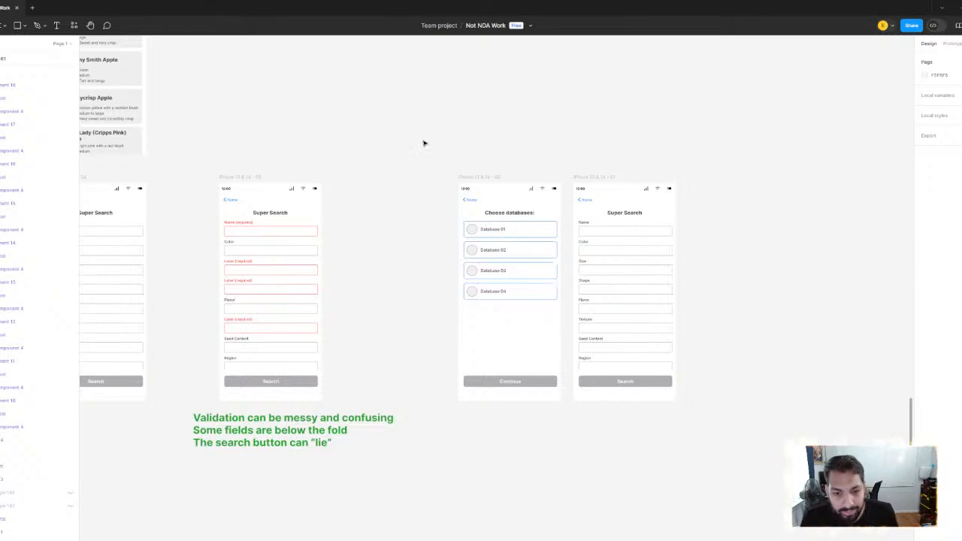
{"action": "left_click", "coordinate": [485, 178]}
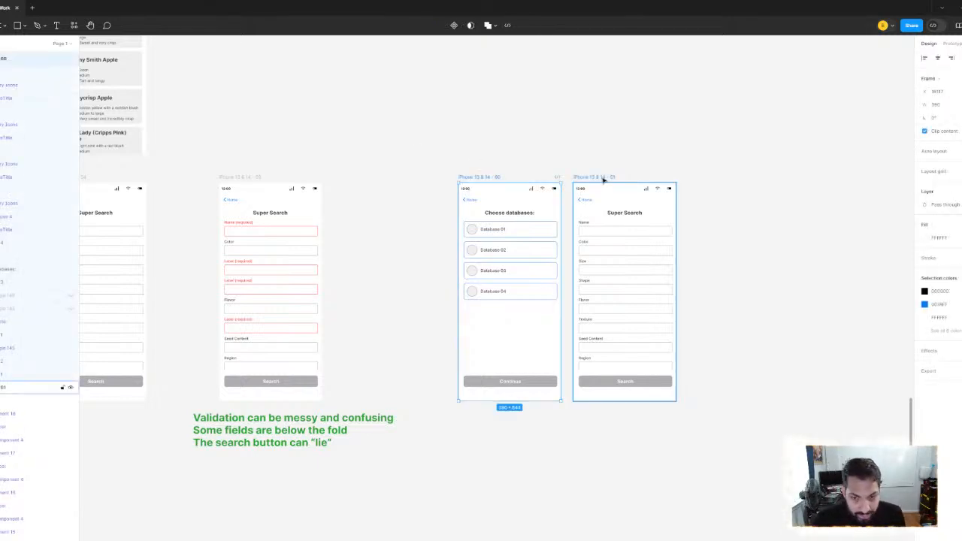
{"action": "left_click", "coordinate": [604, 178], "text": "shift"}
{"action": "scroll", "coordinate": [496, 180], "scroll_direction": "down", "scroll_amount": 1}
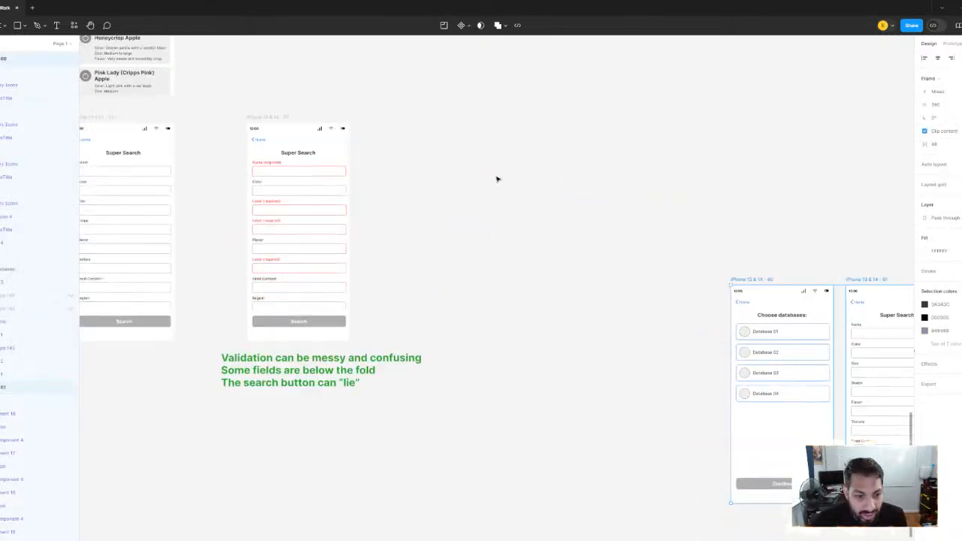
{"action": "left_click", "coordinate": [498, 179]}
Duplicate the Super Search screen with the red required fields and place the copy to the right of the original at the same height
{"action": "left_click", "coordinate": [269, 117]}
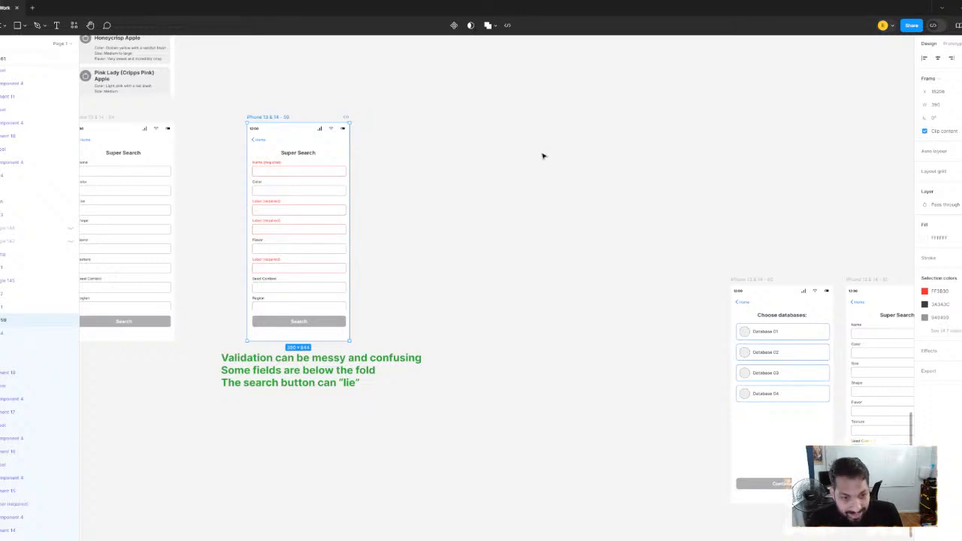
{"action": "key", "text": "ctrl+d"}
{"action": "left_click_drag", "start_coordinate": [395, 118], "coordinate": [586, 121]}
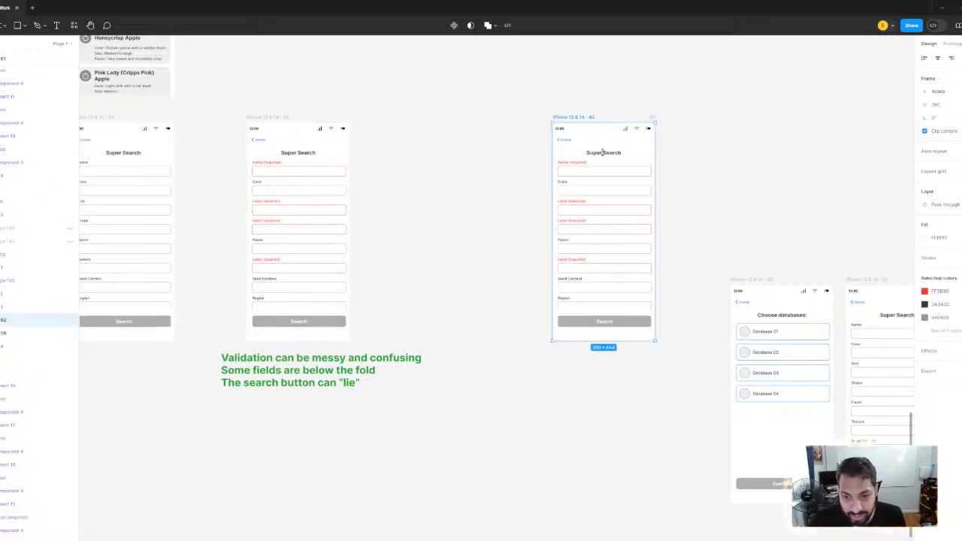
Draw a small gray rectangle about 68 by 20 px between the Home link and the Super Search title on the duplicated screen
{"action": "scroll", "coordinate": [586, 122], "scroll_direction": "up", "scroll_amount": 2}
{"action": "scroll", "coordinate": [644, 188], "scroll_direction": "up", "scroll_amount": 5}
{"action": "scroll", "coordinate": [556, 194], "scroll_direction": "up", "scroll_amount": 2}
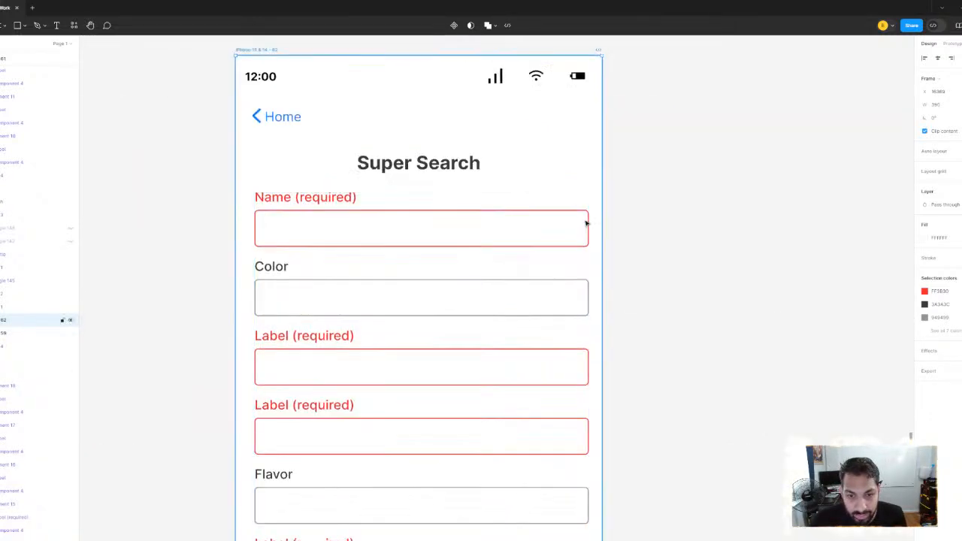
{"action": "scroll", "coordinate": [586, 224], "scroll_direction": "down", "scroll_amount": 3}
{"action": "left_click", "coordinate": [25, 26]}
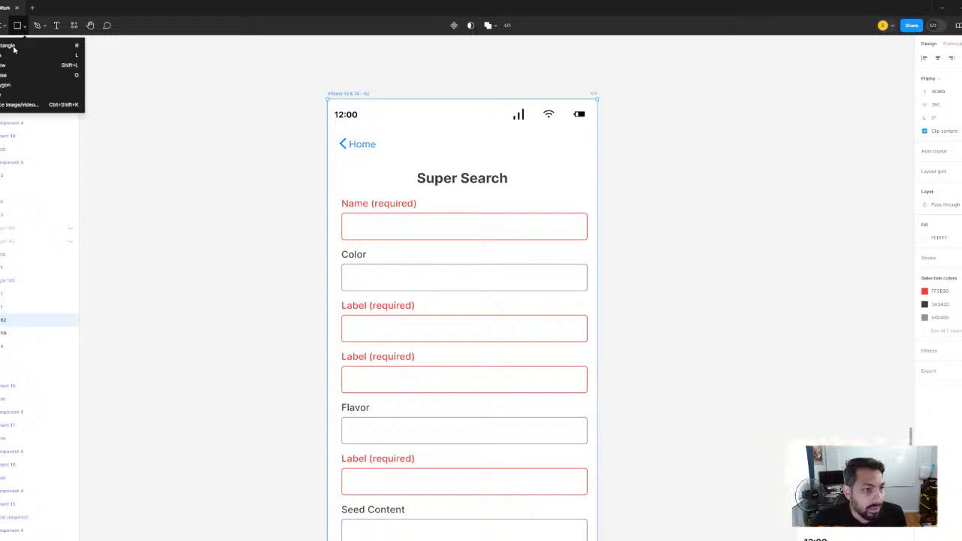
{"action": "left_click", "coordinate": [15, 46]}
{"action": "scroll", "coordinate": [492, 218], "scroll_direction": "up", "scroll_amount": 3}
{"action": "scroll", "coordinate": [490, 241], "scroll_direction": "up", "scroll_amount": 2}
{"action": "left_click_drag", "start_coordinate": [439, 202], "coordinate": [528, 226]}
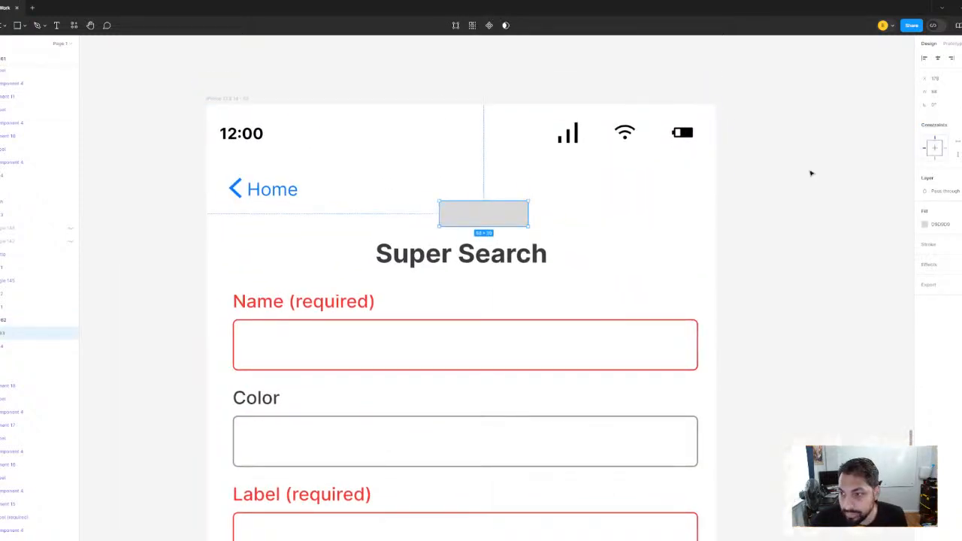
{"action": "key", "text": "Escape"}
Replace the red required field list on the newly duplicated Super Search screen with the plain field list copied from the first Super Search screen
{"action": "scroll", "coordinate": [453, 254], "scroll_direction": "down", "scroll_amount": 3}
{"action": "scroll", "coordinate": [453, 253], "scroll_direction": "left", "scroll_amount": 5}
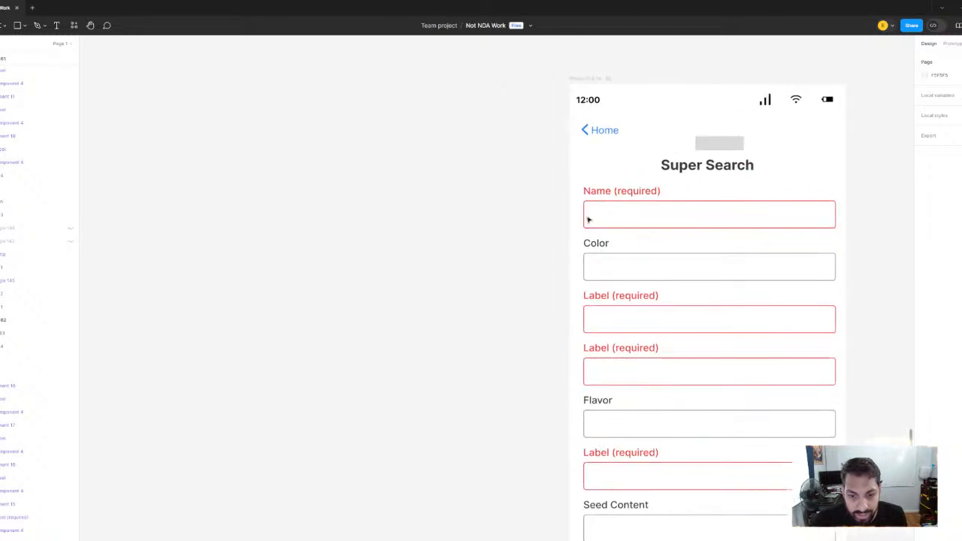
{"action": "scroll", "coordinate": [496, 260], "scroll_direction": "down", "scroll_amount": 5}
{"action": "left_click", "coordinate": [599, 250]}
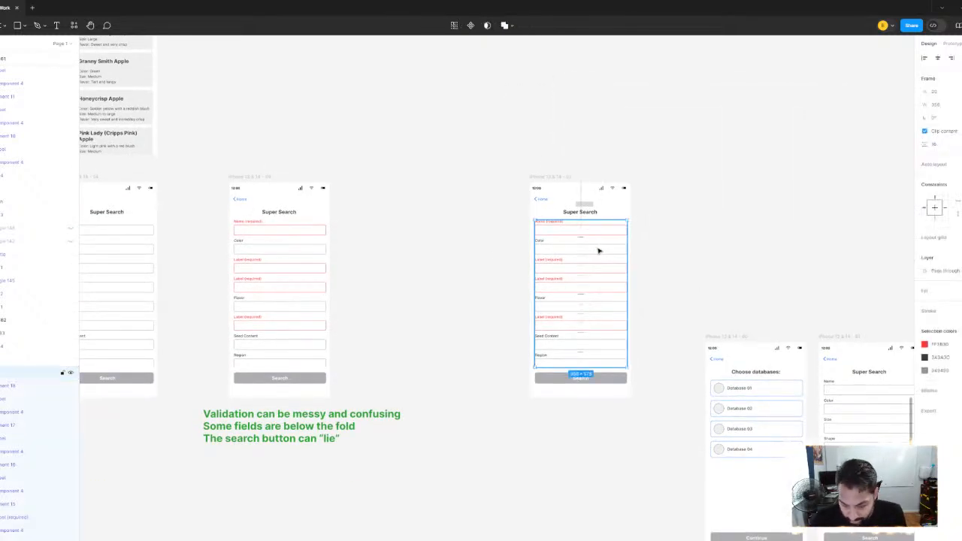
{"action": "key", "text": "Delete"}
{"action": "left_click", "coordinate": [145, 249]}
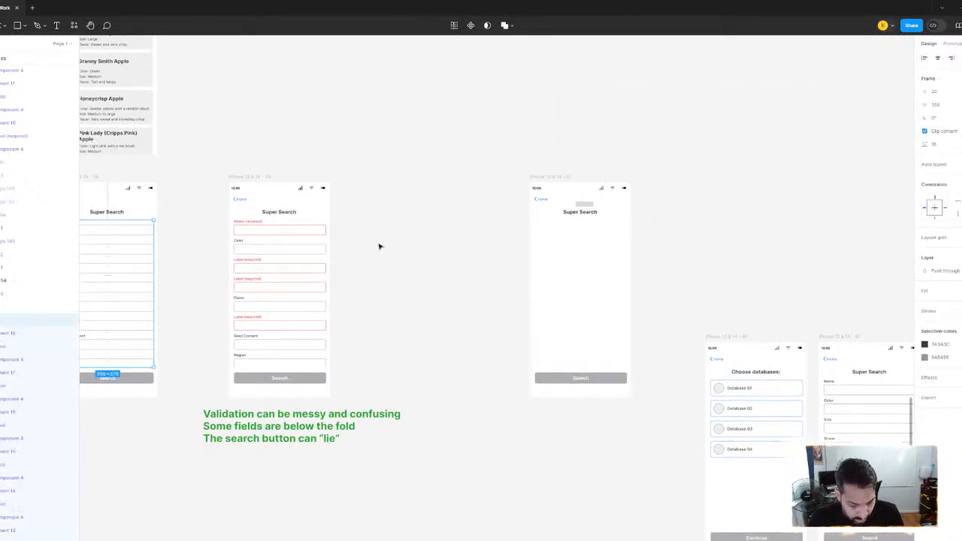
{"action": "left_click", "coordinate": [522, 200]}
{"action": "left_click", "coordinate": [548, 177]}
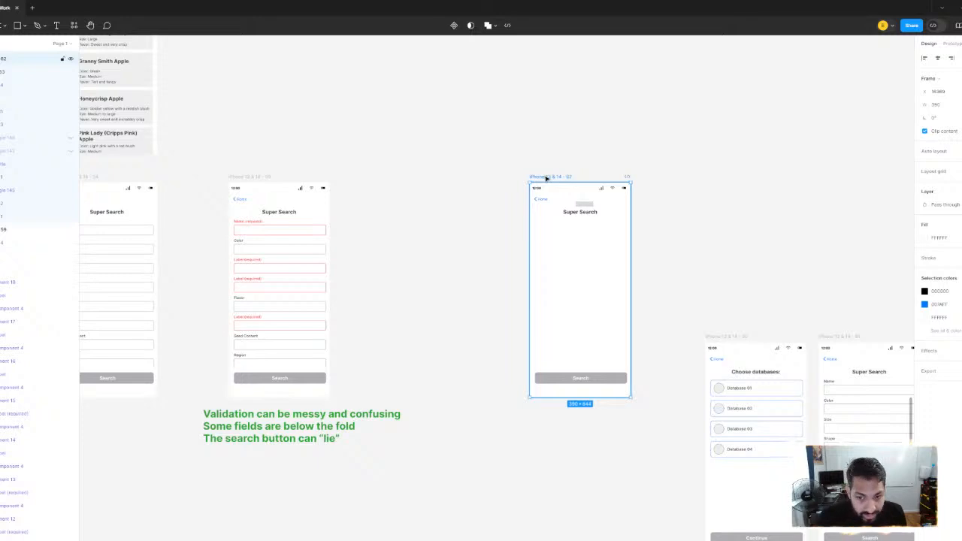
{"action": "key", "text": "ctrl+z"}
{"action": "left_click", "coordinate": [369, 264]}
Move the green multiple-database problem notes straight left to open a gap before the first Super Search screen
{"action": "scroll", "coordinate": [511, 256], "scroll_direction": "left", "scroll_amount": 5}
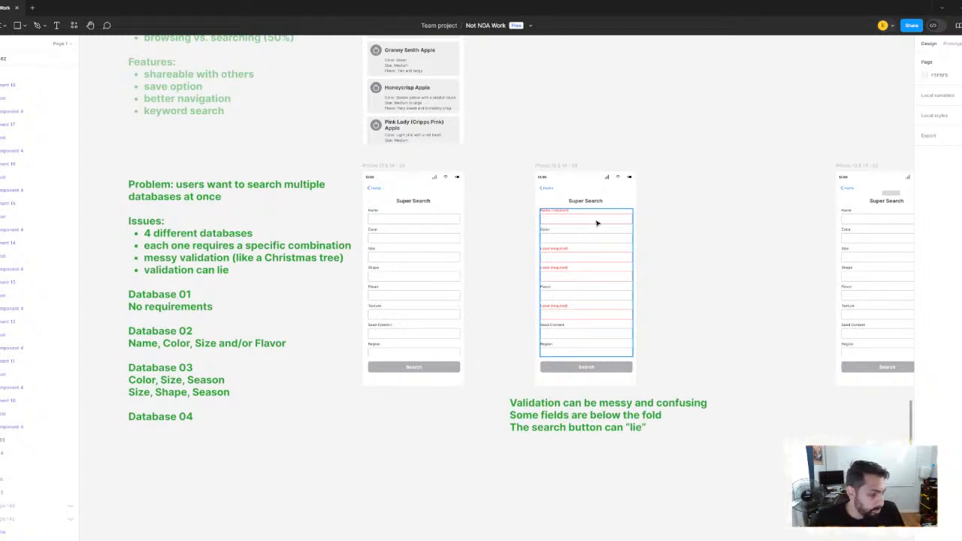
{"action": "scroll", "coordinate": [378, 367], "scroll_direction": "left", "scroll_amount": 5}
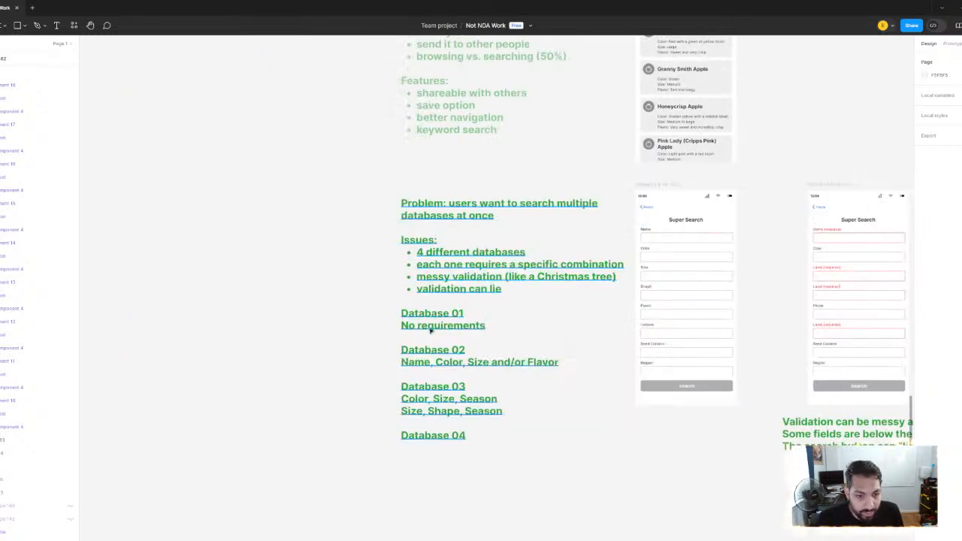
{"action": "left_click", "coordinate": [472, 268]}
{"action": "left_click_drag", "start_coordinate": [472, 268], "coordinate": [222, 268]}
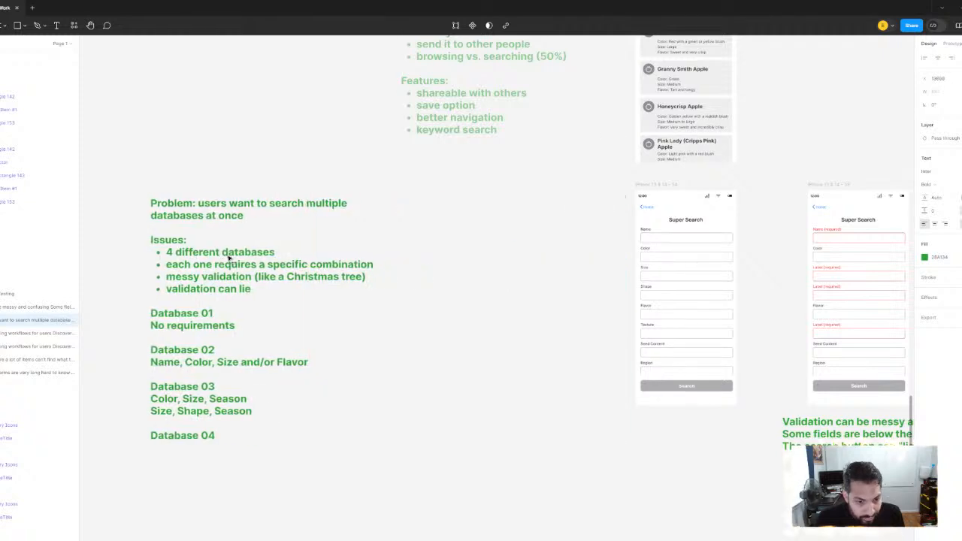
Copy the green validation note into the gap beside the problem notes and replace its text with "Allow the to choose the database they want"
{"action": "left_click", "coordinate": [861, 442]}
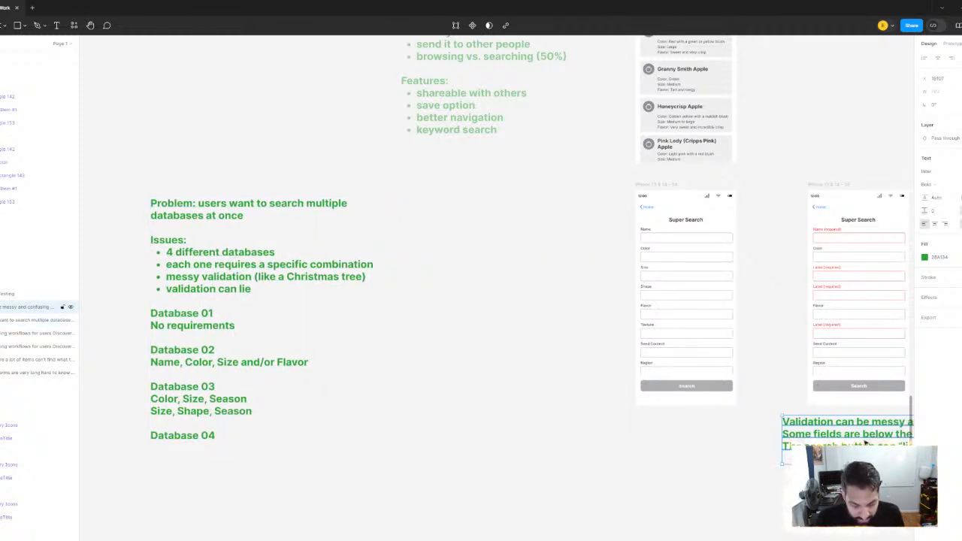
{"action": "left_click_drag", "start_coordinate": [833, 442], "coordinate": [477, 252]}
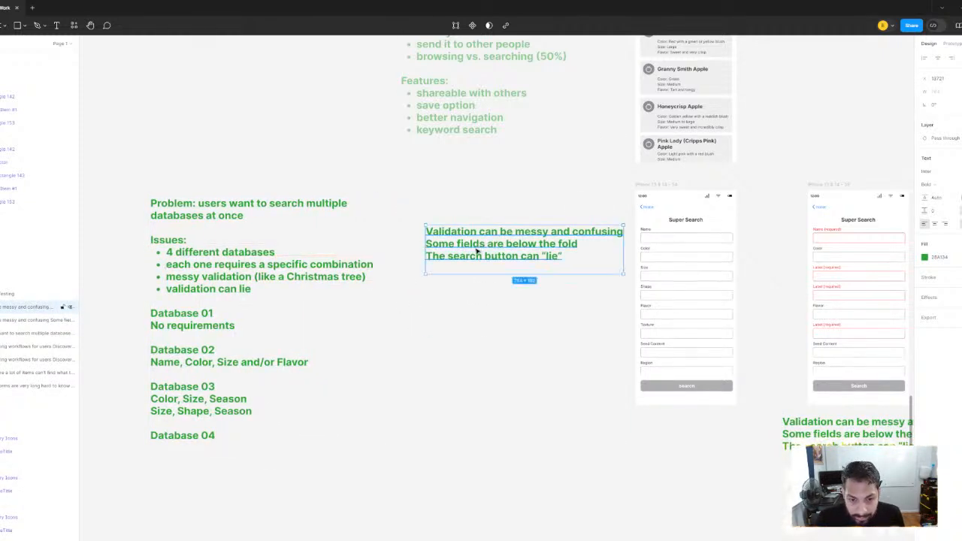
{"action": "key", "text": "Return"}
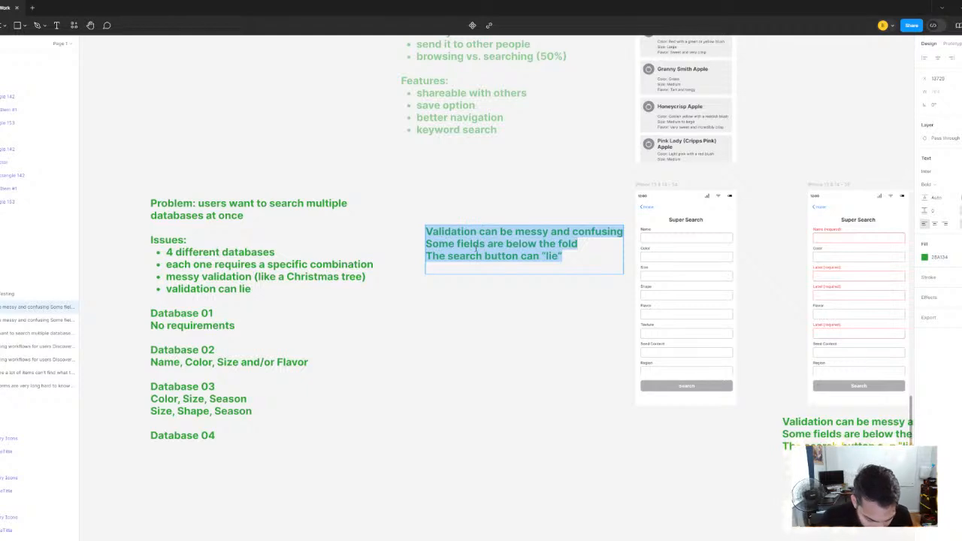
{"action": "type", "text": "Alow"}
{"action": "key", "text": "BackSpace"}
{"action": "key", "text": "BackSpace"}
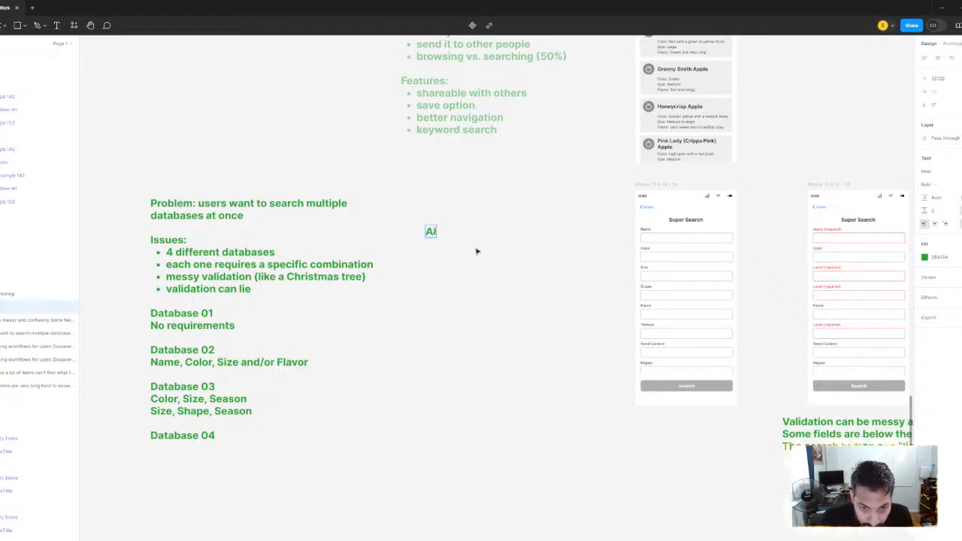
{"action": "type", "text": "low them t"}
{"action": "key", "text": "BackSpace"}
{"action": "key", "text": "BackSpace"}
{"action": "key", "text": "BackSpace"}
{"action": "key", "text": "BackSpace"}
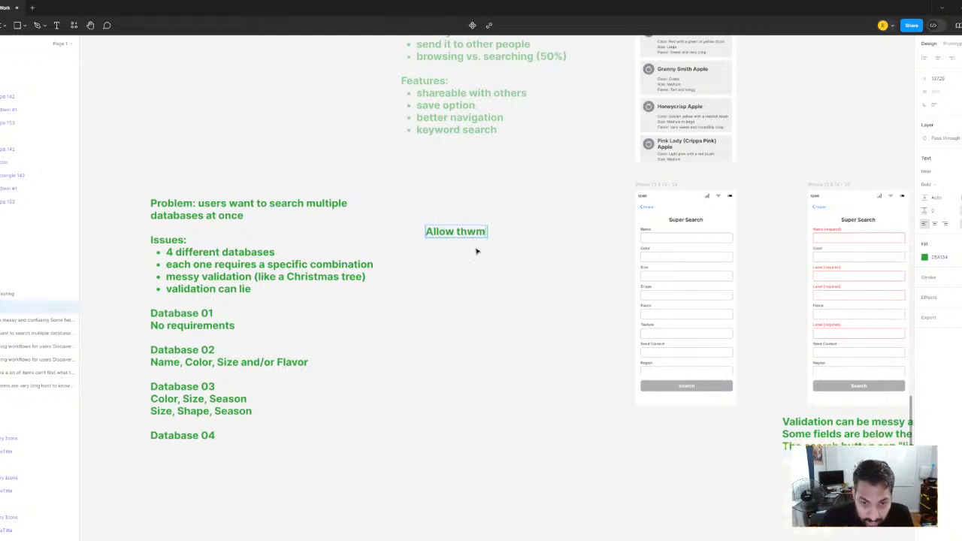
{"action": "type", "text": "e to choose"}
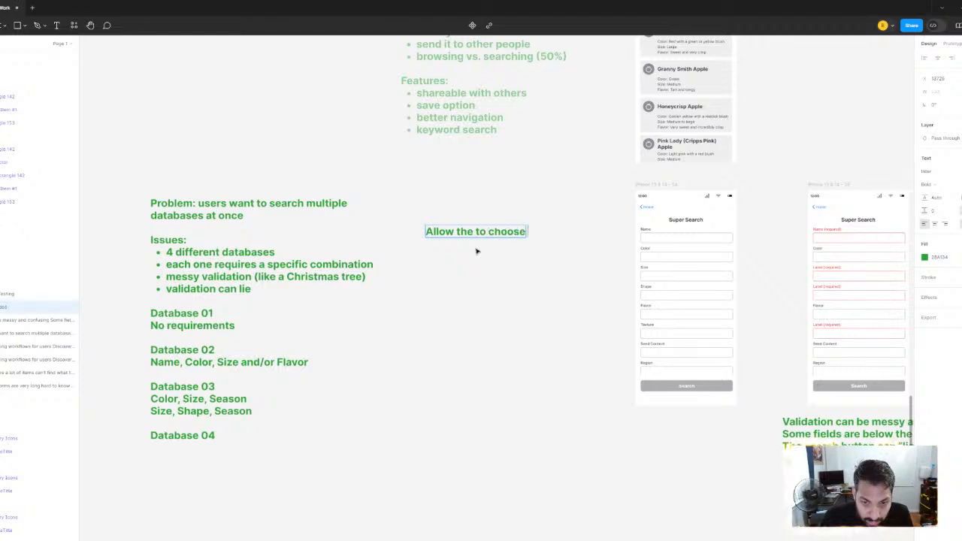
{"action": "type", "text": " the databa"}
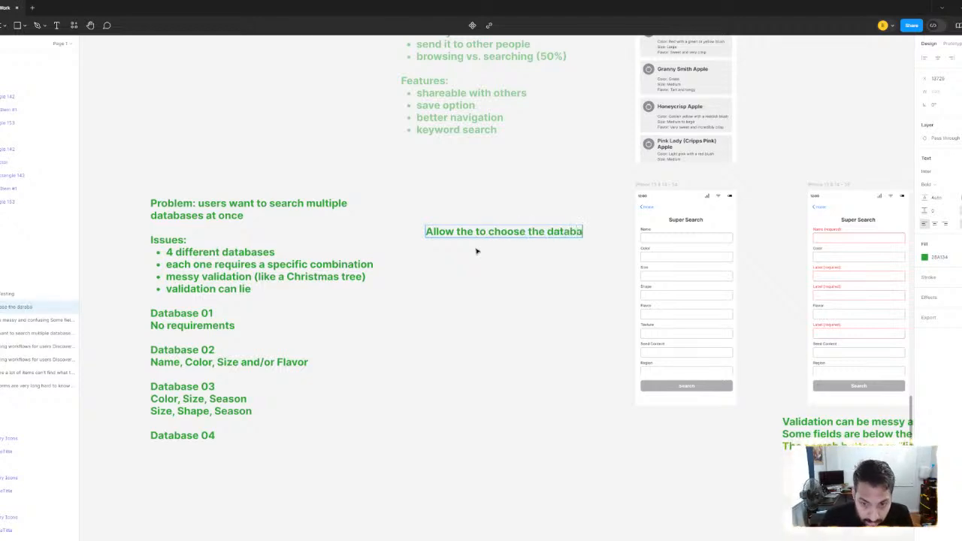
{"action": "type", "text": "se they wa"}
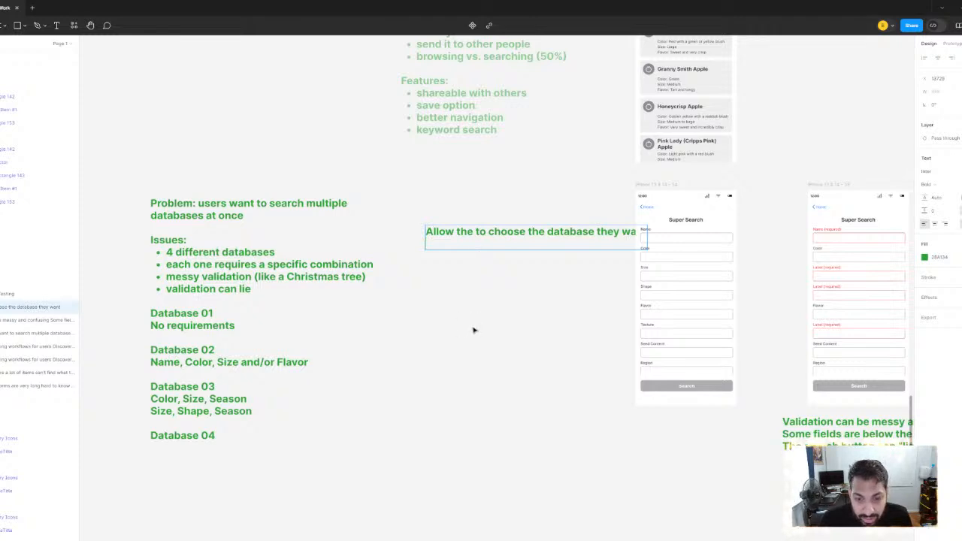
{"action": "type", "text": "nt"}
{"action": "key", "text": "Escape"}
{"action": "left_click_drag", "start_coordinate": [557, 245], "coordinate": [518, 245]}
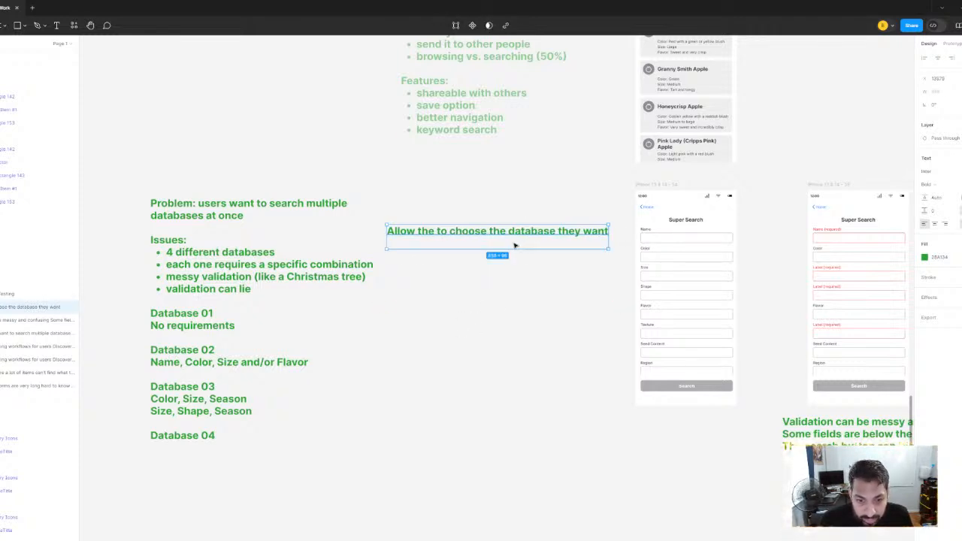
{"action": "key", "text": "Escape"}
Add a second line to the copied note reading "See the requirements are for each one"
{"action": "double_click", "coordinate": [512, 236]}
{"action": "key", "text": "Escape"}
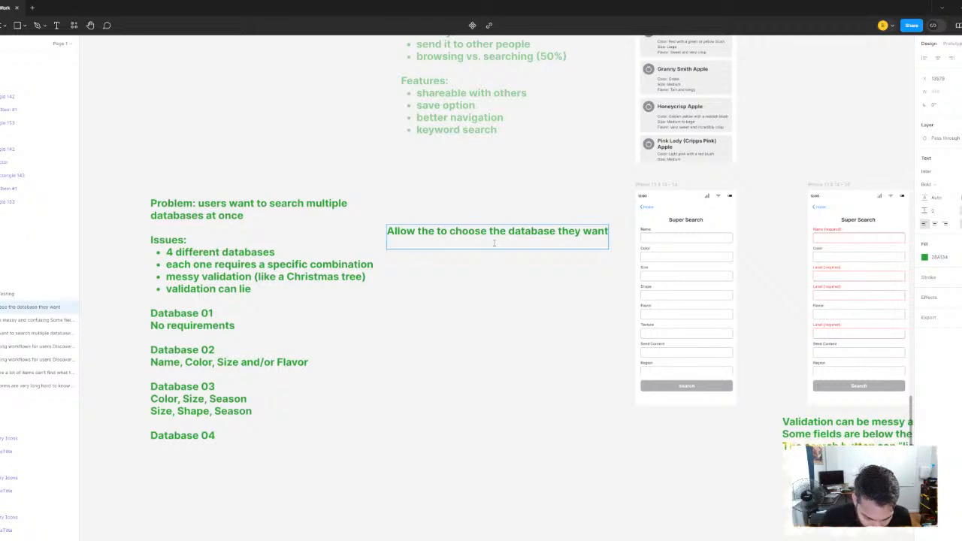
{"action": "type", "text": "See th"}
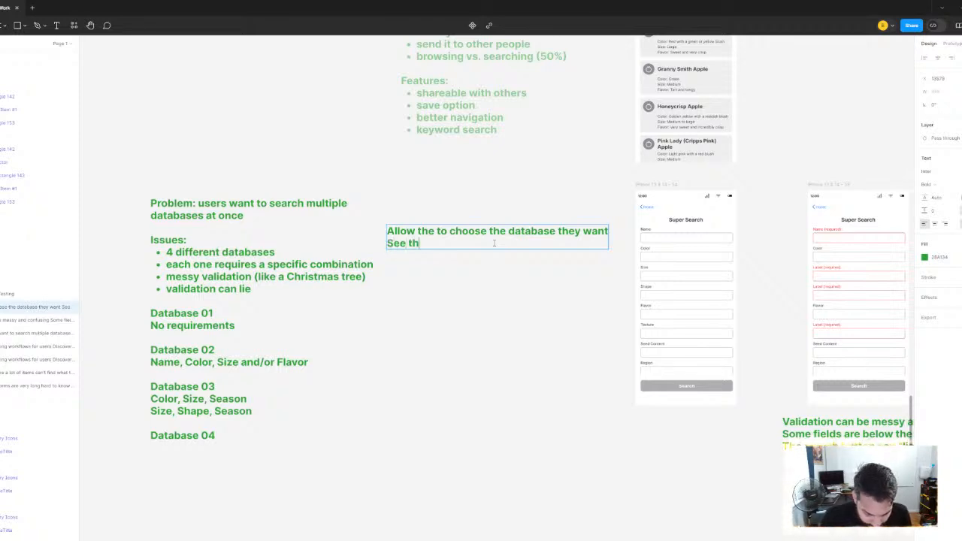
{"action": "type", "text": "e reulsts o"}
{"action": "key", "text": "BackSpace"}
{"action": "key", "text": "BackSpace"}
{"action": "key", "text": "BackSpace"}
{"action": "key", "text": "BackSpace"}
{"action": "key", "text": "BackSpace"}
{"action": "key", "text": "BackSpace"}
{"action": "key", "text": "BackSpace"}
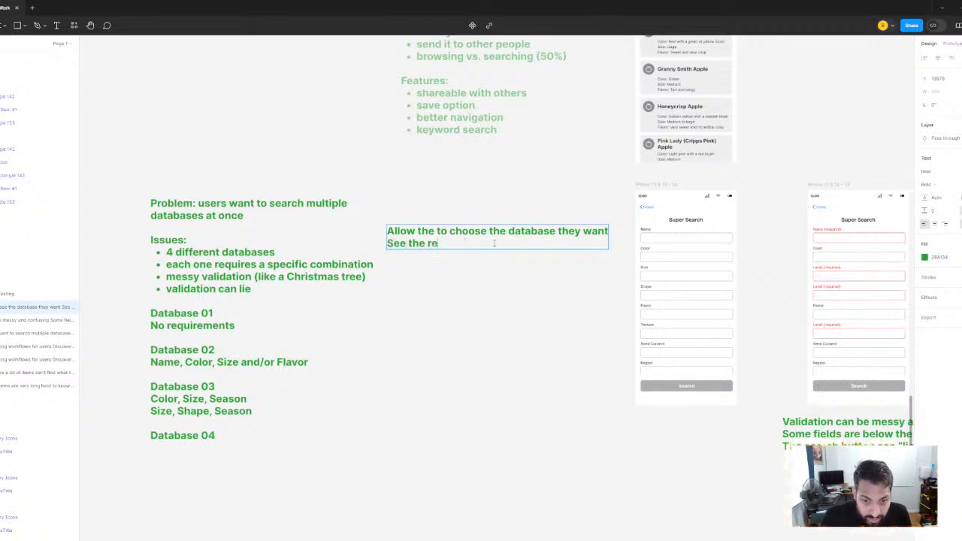
{"action": "type", "text": "quiremten"}
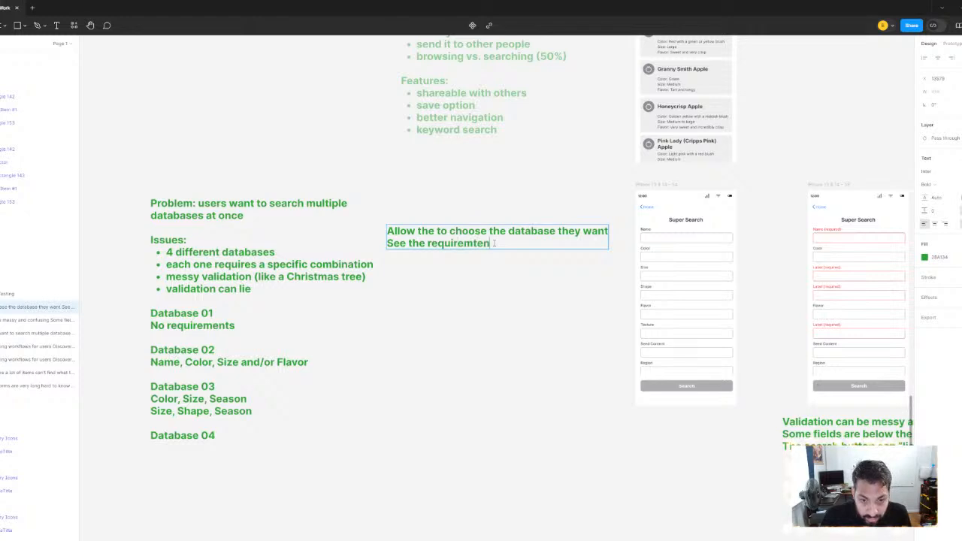
{"action": "key", "text": "BackSpace"}
{"action": "key", "text": "BackSpace"}
{"action": "key", "text": "BackSpace"}
{"action": "type", "text": "en"}
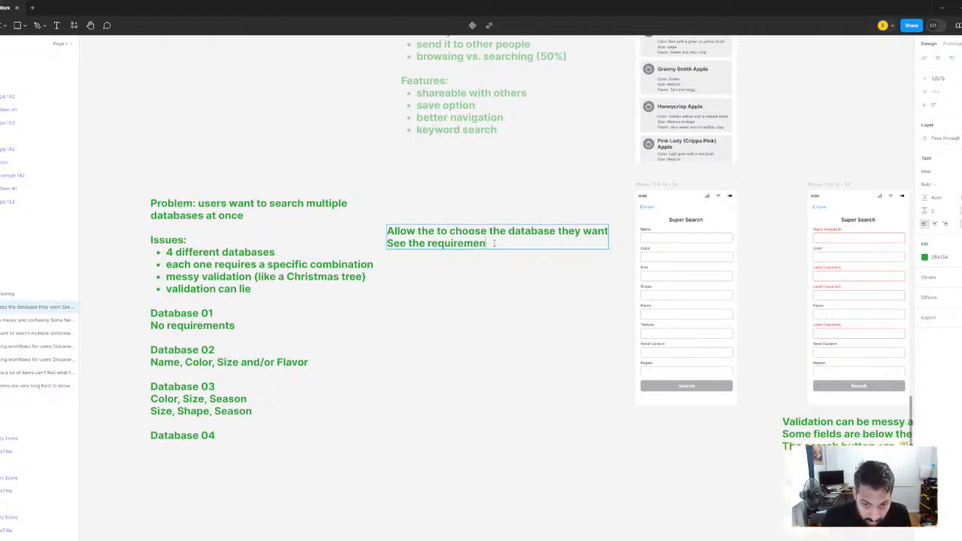
{"action": "type", "text": "ts are for each oner"}
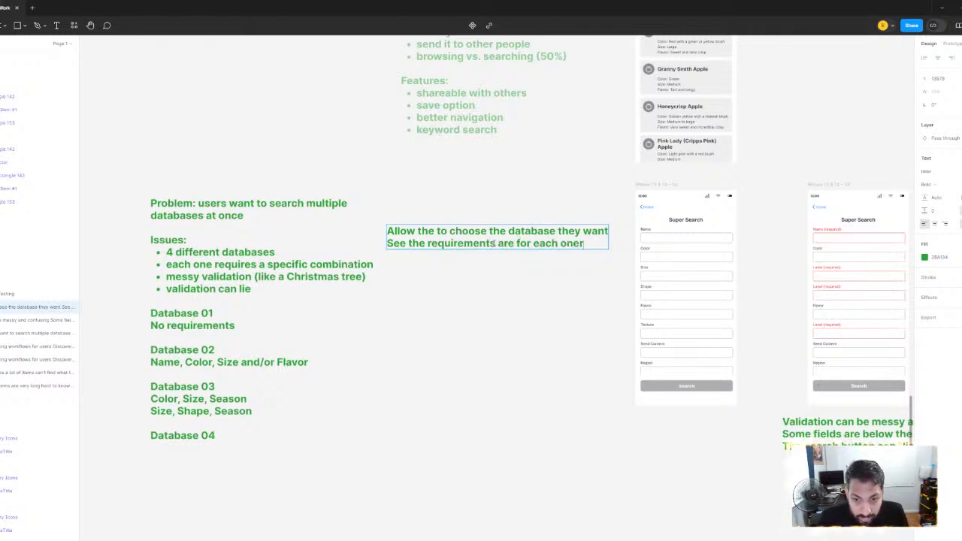
{"action": "key", "text": "BackSpace"}
Add a third line to the note reading "Know when they can complete a search"
{"action": "key", "text": "Return"}
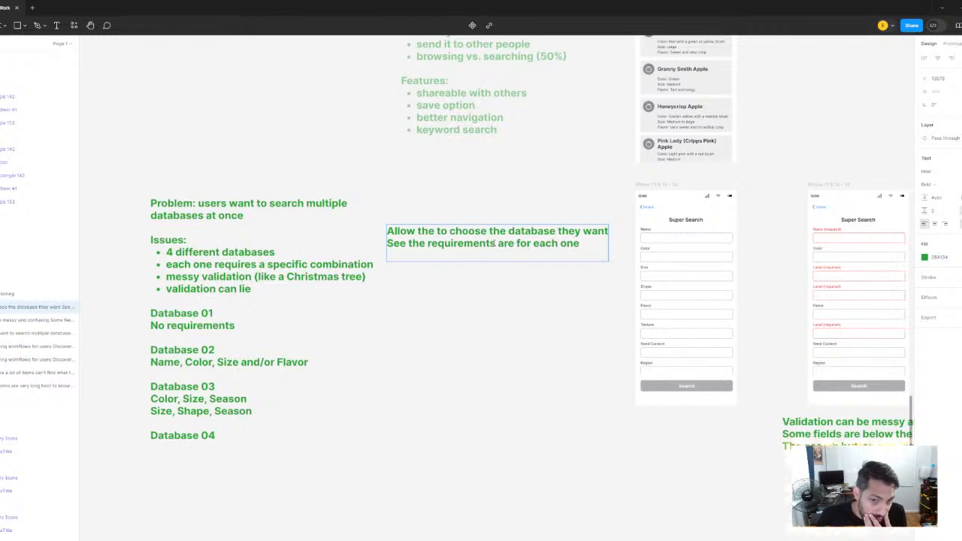
{"action": "type", "text": "Know"}
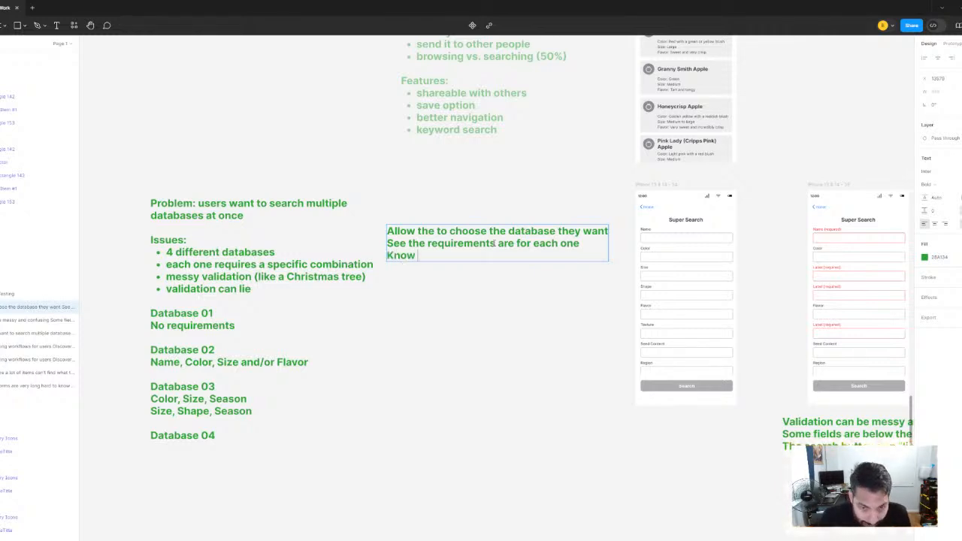
{"action": "type", "text": " when they can c"}
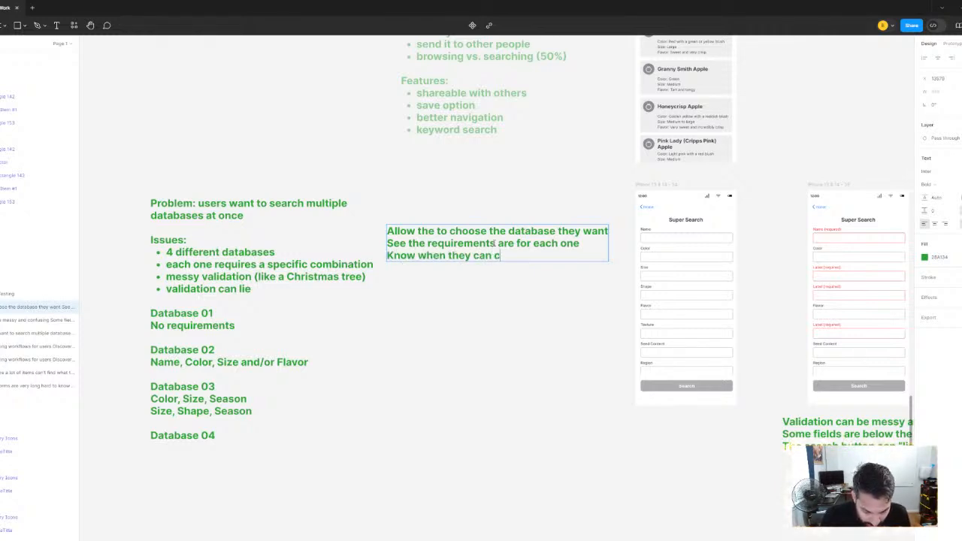
{"action": "type", "text": "omplete a search"}
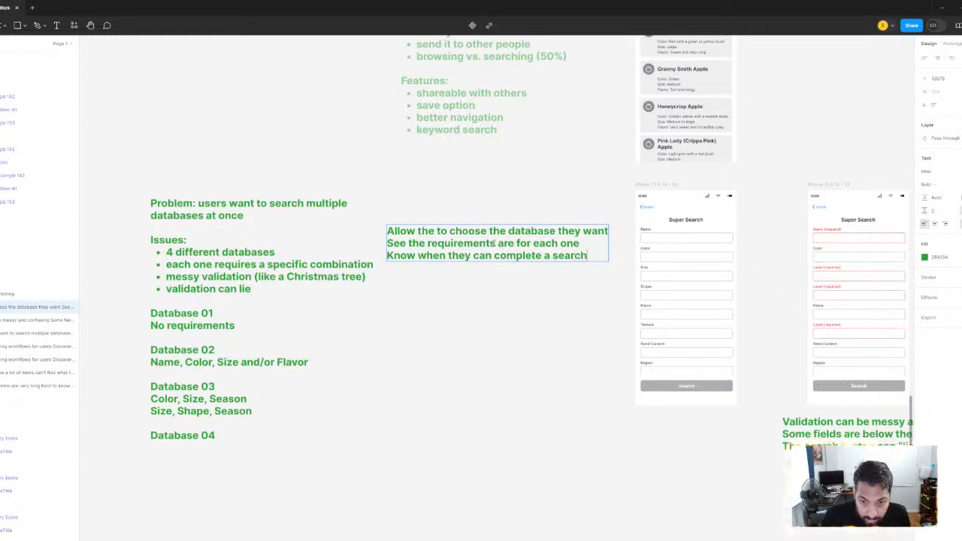
Start a fourth line at the end of the green user-needs note beside the problem notes
{"action": "key", "text": "Return"}
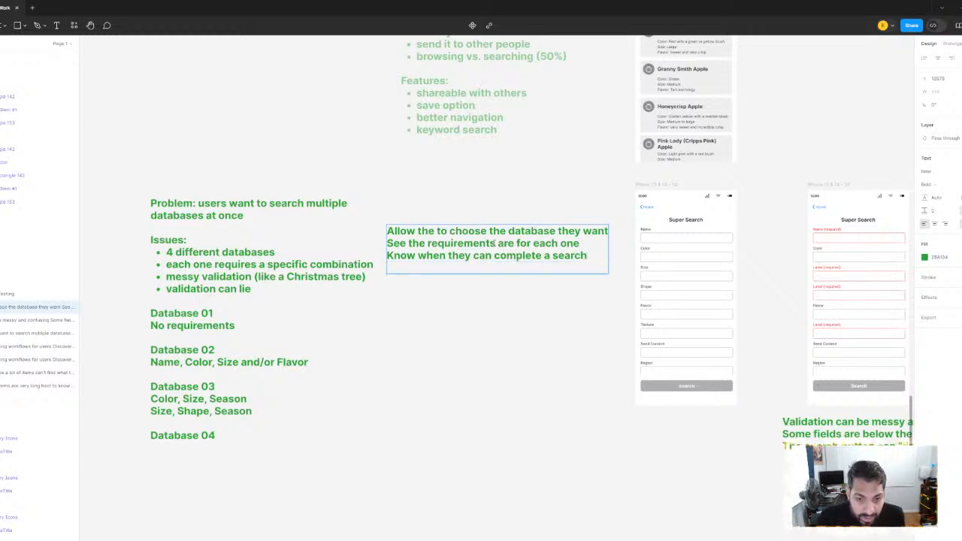
{"action": "scroll", "coordinate": [494, 285], "scroll_direction": "down", "scroll_amount": 3}
{"action": "scroll", "coordinate": [487, 286], "scroll_direction": "right", "scroll_amount": 4}
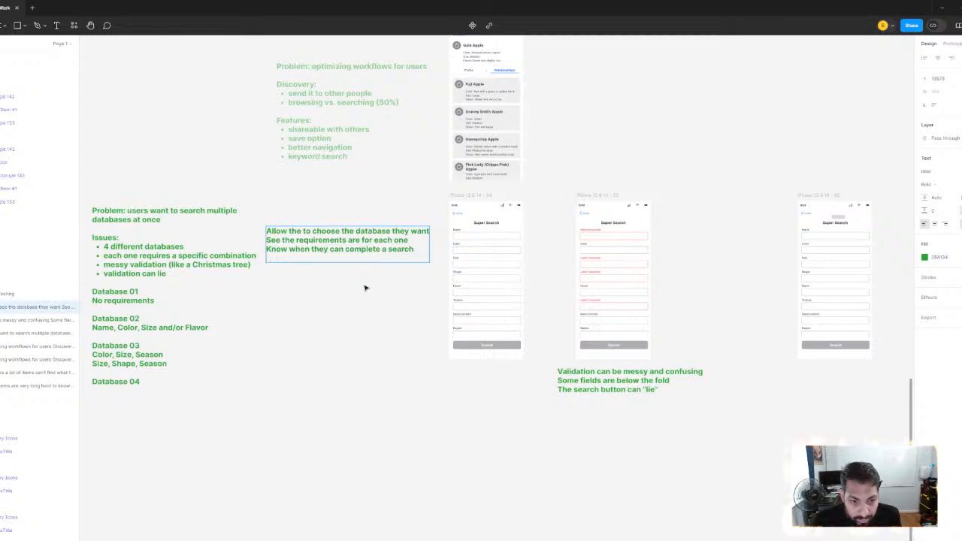
{"action": "type", "text": "Kno what"}
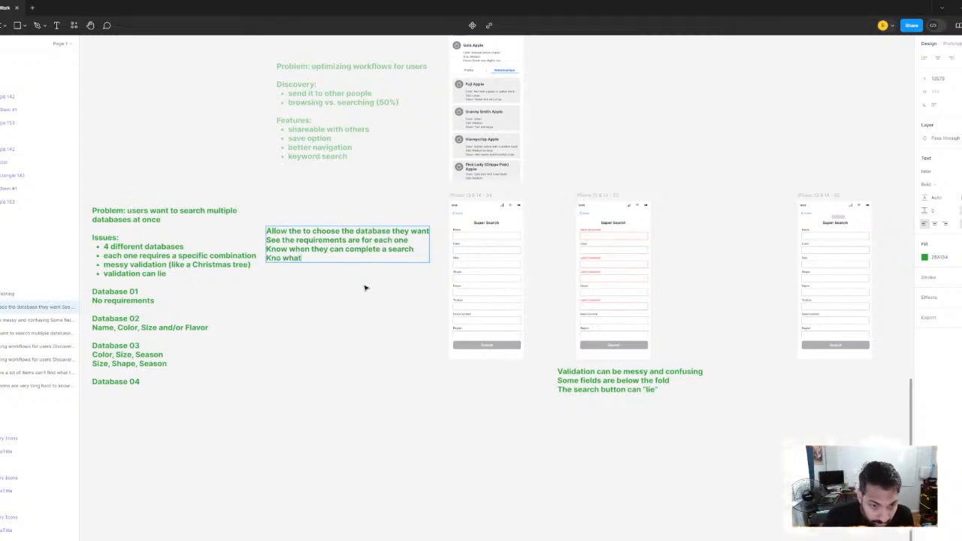
{"action": "key", "text": "BackSpace"}
{"action": "key", "text": "BackSpace"}
{"action": "key", "text": "BackSpace"}
{"action": "key", "text": "BackSpace"}
{"action": "type", "text": "w"}
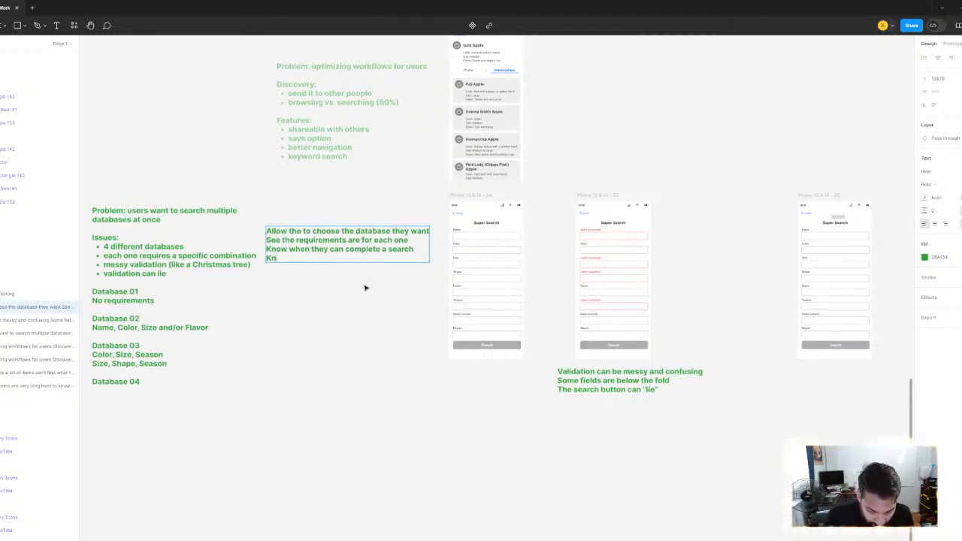
{"action": "type", "text": " what"}
{"action": "key", "text": "BackSpace"}
{"action": "key", "text": "BackSpace"}
{"action": "key", "text": "BackSpace"}
{"action": "key", "text": "BackSpace"}
{"action": "key", "text": "BackSpace"}
{"action": "key", "text": "BackSpace"}
{"action": "key", "text": "BackSpace"}
{"action": "key", "text": "BackSpace"}
{"action": "key", "text": "BackSpace"}
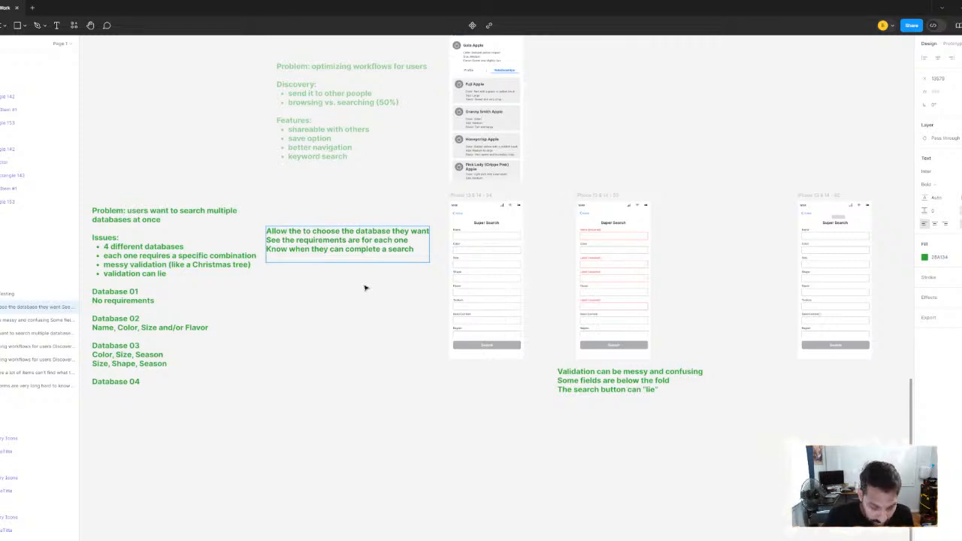
{"action": "type", "text": "Enab"}
{"action": "key", "text": "BackSpace"}
{"action": "key", "text": "BackSpace"}
{"action": "key", "text": "BackSpace"}
{"action": "key", "text": "BackSpace"}
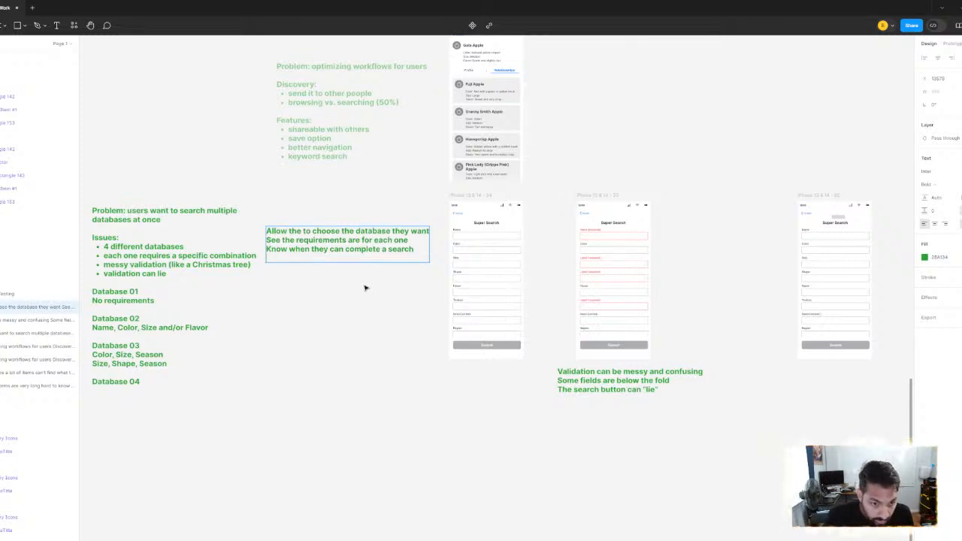
Write "See the requirements for the entire form as a whole" as the fourth line of the green user-needs note
{"action": "type", "text": "See"}
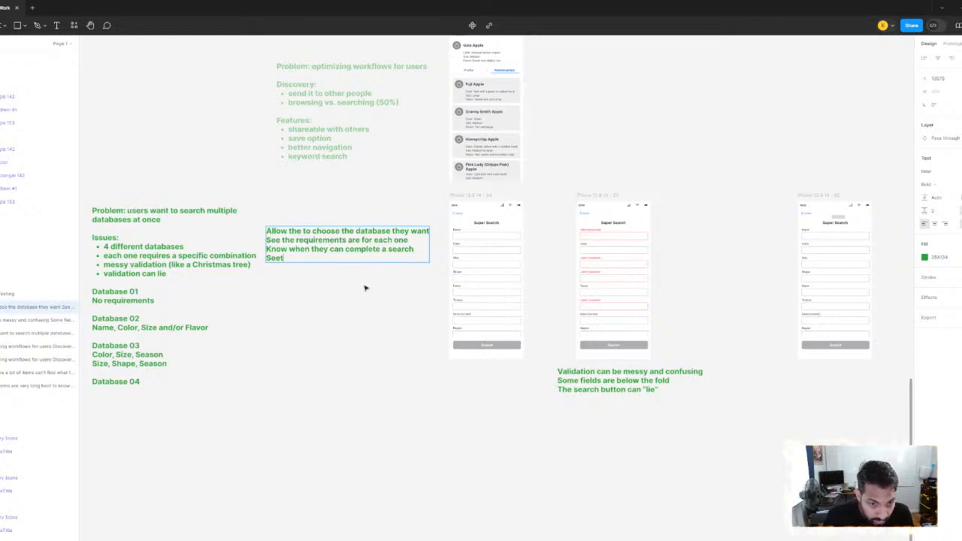
{"action": "type", "text": " the re"}
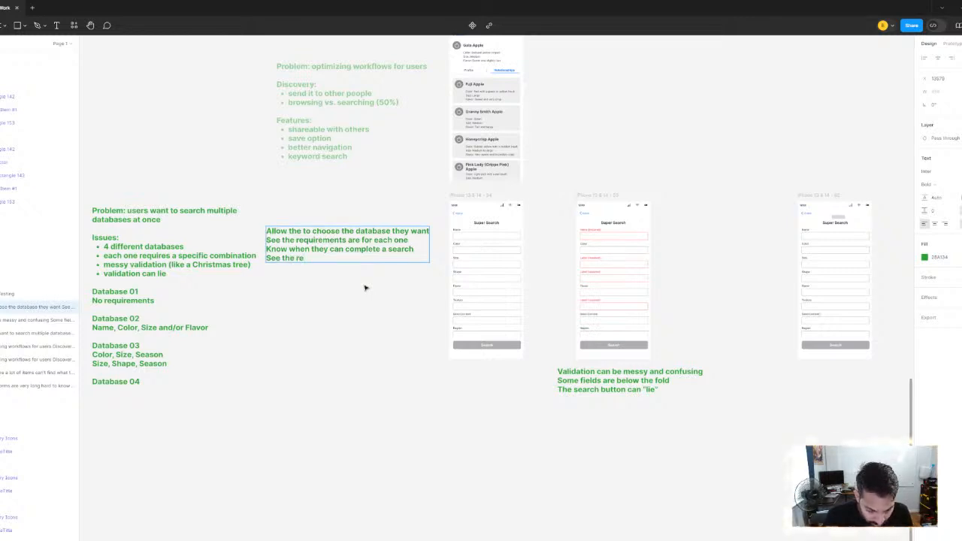
{"action": "type", "text": "quirements for the"}
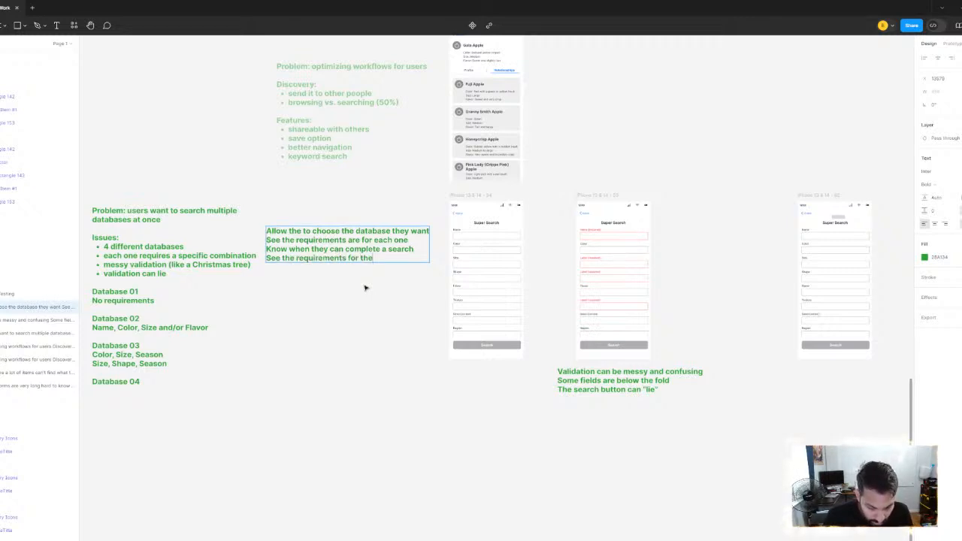
{"action": "type", "text": " ent"}
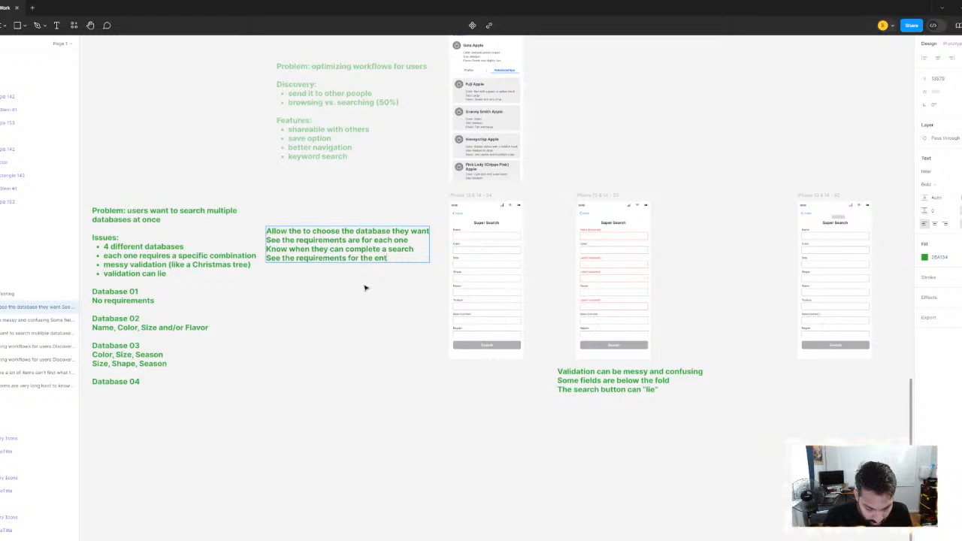
{"action": "type", "text": "ire form as a who"}
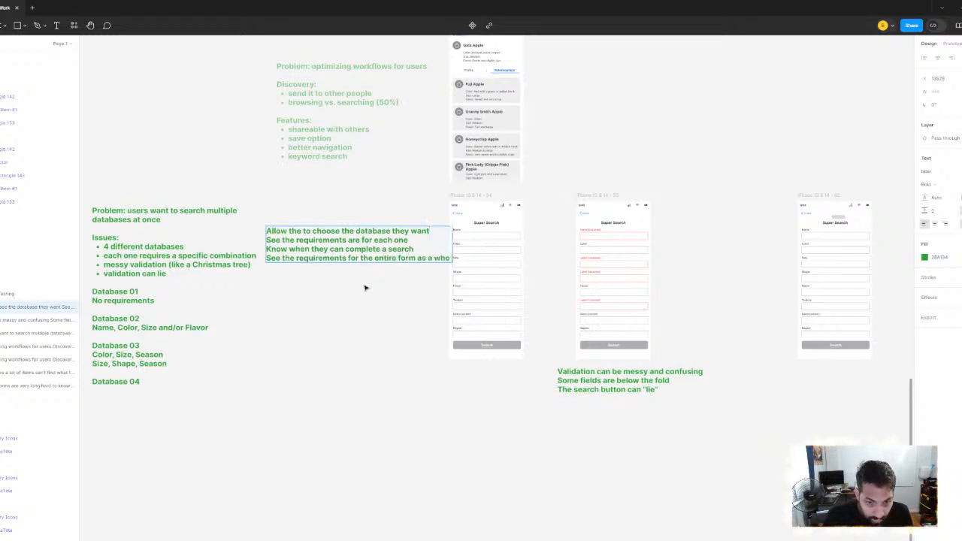
{"action": "key", "text": "Escape"}
Move the four-line user-needs note down beside the lower database notes, clear of the first Super Search screen
{"action": "scroll", "coordinate": [453, 257], "scroll_direction": "left", "scroll_amount": 3}
{"action": "left_click_drag", "start_coordinate": [454, 240], "coordinate": [424, 357]}
{"action": "left_click_drag", "start_coordinate": [498, 297], "coordinate": [357, 261]}
{"action": "scroll", "coordinate": [356, 260], "scroll_direction": "right", "scroll_amount": 6}
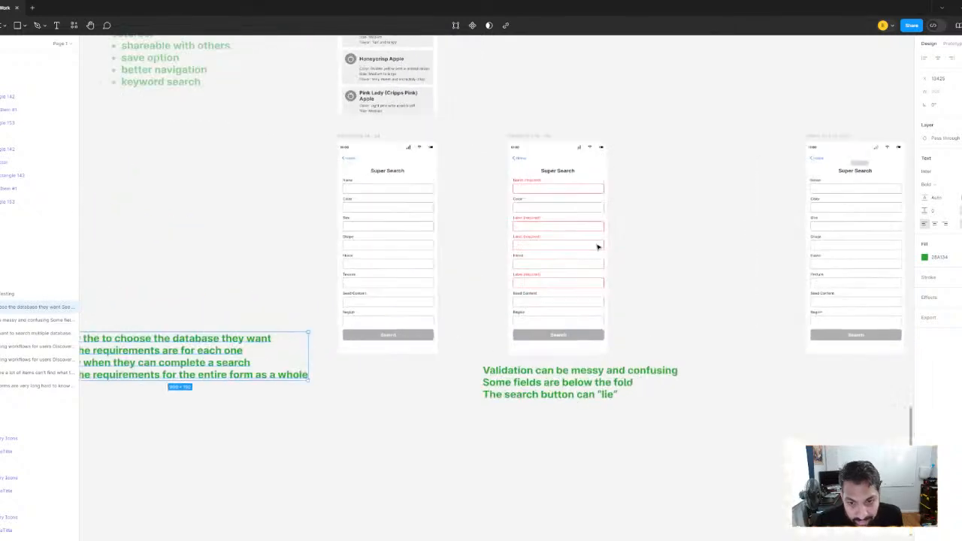
{"action": "scroll", "coordinate": [558, 225], "scroll_direction": "up", "scroll_amount": 3}
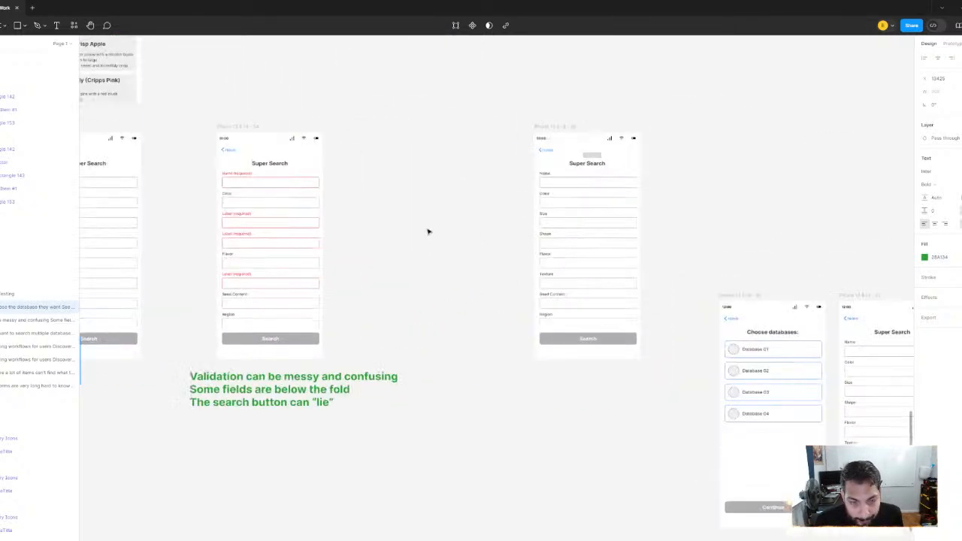
{"action": "scroll", "coordinate": [429, 230], "scroll_direction": "left", "scroll_amount": 5}
{"action": "scroll", "coordinate": [361, 338], "scroll_direction": "left", "scroll_amount": 5}
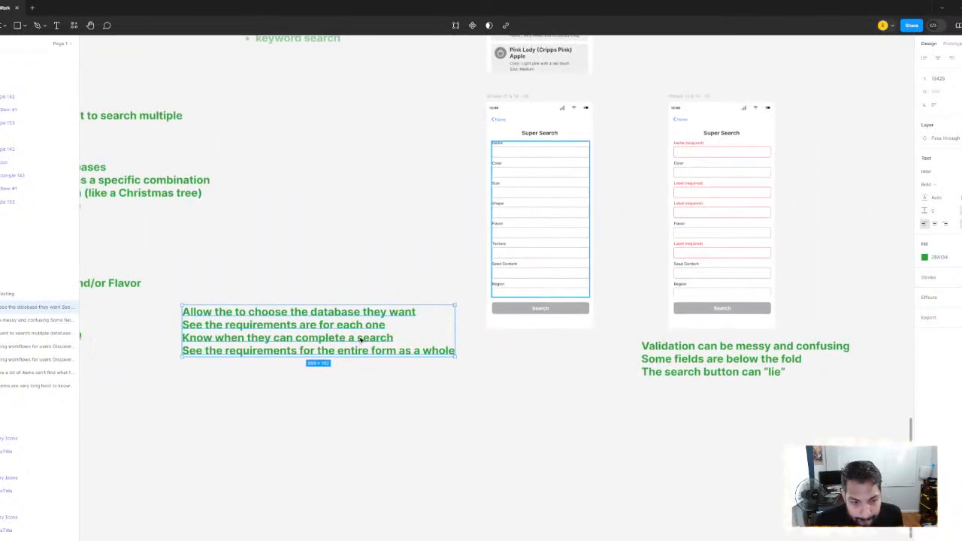
Move the third Super Search screen, the one with the gray block, straight left toward the validation screen
{"action": "scroll", "coordinate": [590, 321], "scroll_direction": "down", "scroll_amount": 3}
{"action": "scroll", "coordinate": [507, 263], "scroll_direction": "right", "scroll_amount": 6}
{"action": "scroll", "coordinate": [507, 255], "scroll_direction": "up", "scroll_amount": 2}
{"action": "scroll", "coordinate": [507, 254], "scroll_direction": "up", "scroll_amount": 2}
{"action": "scroll", "coordinate": [507, 254], "scroll_direction": "right", "scroll_amount": 3}
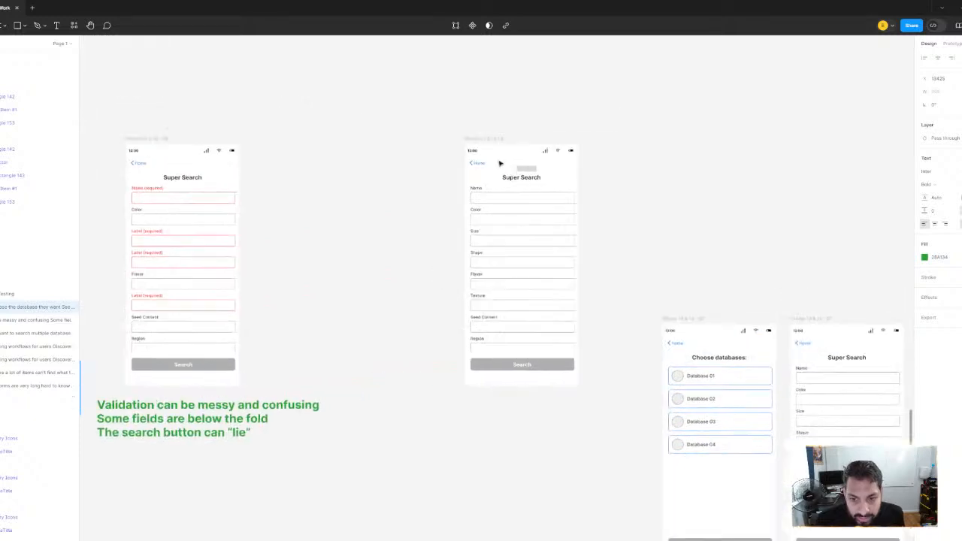
{"action": "left_click_drag", "start_coordinate": [477, 139], "coordinate": [421, 139]}
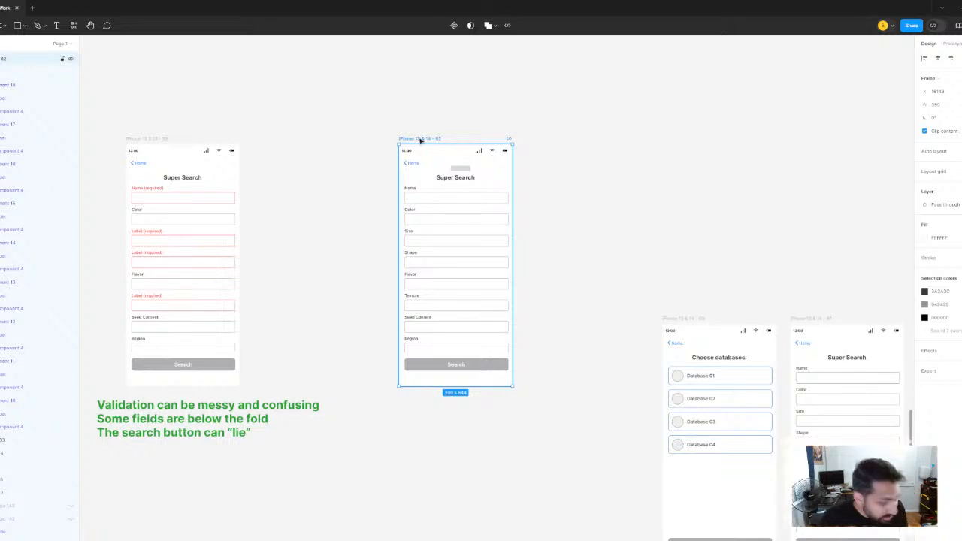
Select the gray block above the third Super Search title and compare that screen with the red validation version
{"action": "scroll", "coordinate": [455, 195], "scroll_direction": "up", "scroll_amount": 5}
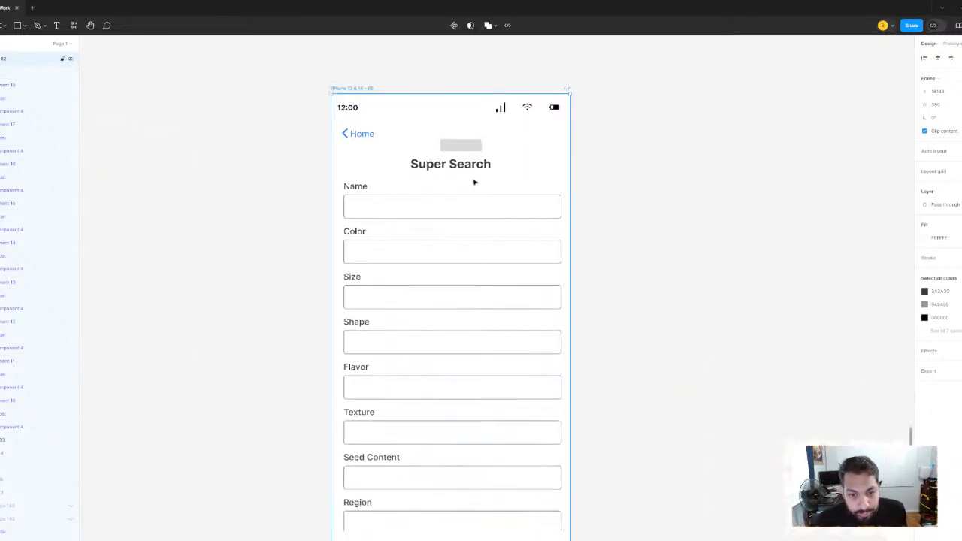
{"action": "left_click", "coordinate": [464, 156]}
{"action": "scroll", "coordinate": [467, 158], "scroll_direction": "up", "scroll_amount": 3}
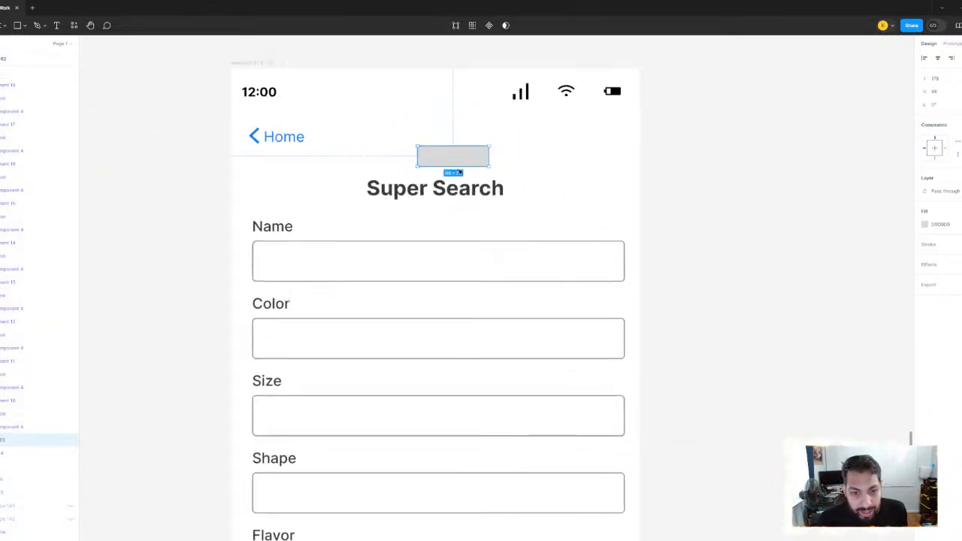
{"action": "scroll", "coordinate": [372, 222], "scroll_direction": "down", "scroll_amount": 3}
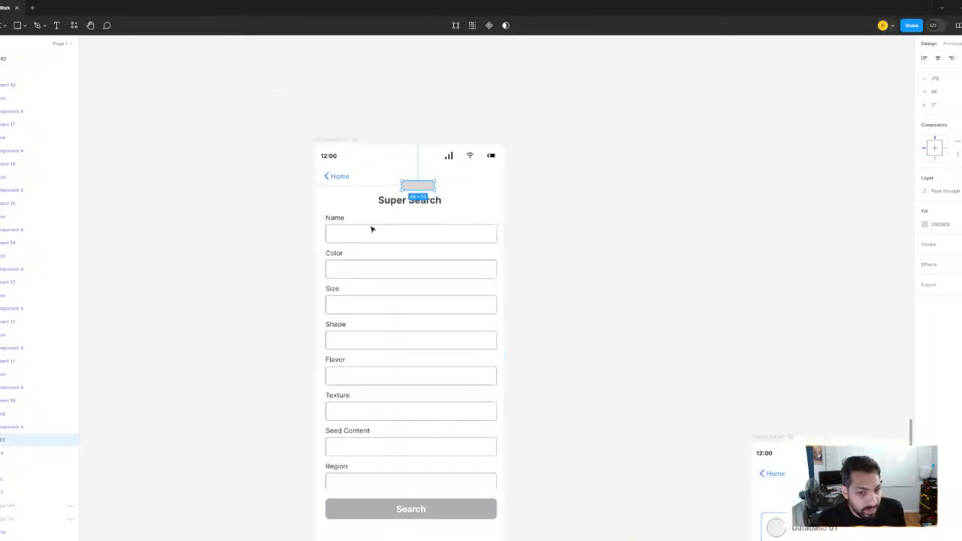
{"action": "left_click_drag", "start_coordinate": [516, 154], "coordinate": [648, 93]}
{"action": "scroll", "coordinate": [647, 93], "scroll_direction": "down", "scroll_amount": 1}
{"action": "left_click_drag", "start_coordinate": [465, 194], "coordinate": [512, 187]}
{"action": "left_click_drag", "start_coordinate": [596, 142], "coordinate": [532, 156]}
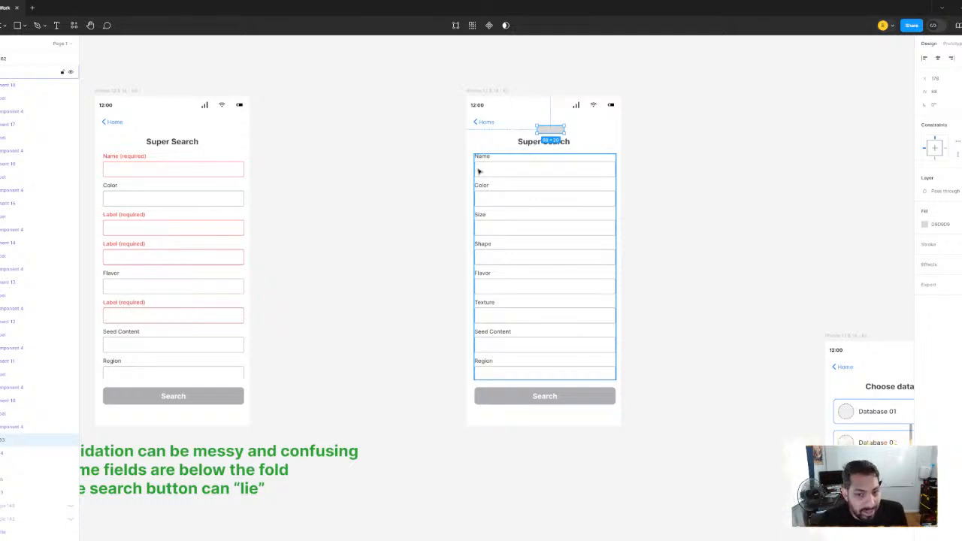
Review the earlier mid-fidelity flows, UX improvement screens and problem notes across the canvas, ending at the Super Search screens
{"action": "scroll", "coordinate": [337, 167], "scroll_direction": "down", "scroll_amount": 10}
{"action": "scroll", "coordinate": [357, 339], "scroll_direction": "up", "scroll_amount": 10}
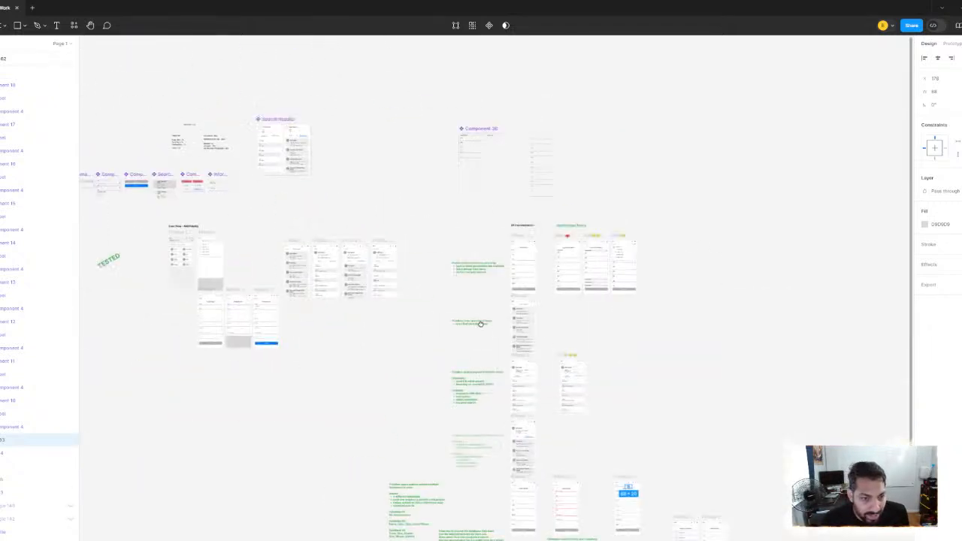
{"action": "scroll", "coordinate": [348, 271], "scroll_direction": "down", "scroll_amount": 8}
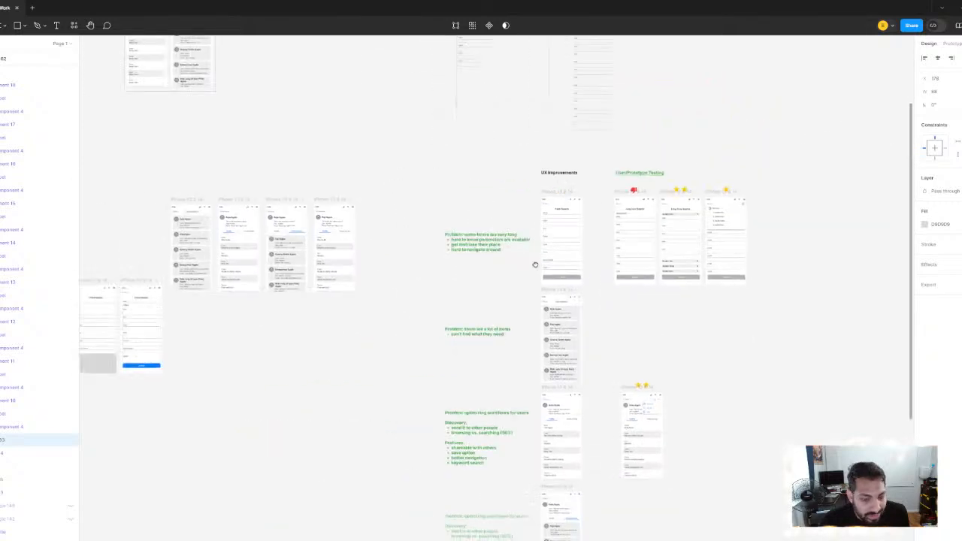
{"action": "scroll", "coordinate": [534, 263], "scroll_direction": "left", "scroll_amount": 5}
{"action": "scroll", "coordinate": [538, 247], "scroll_direction": "up", "scroll_amount": 6}
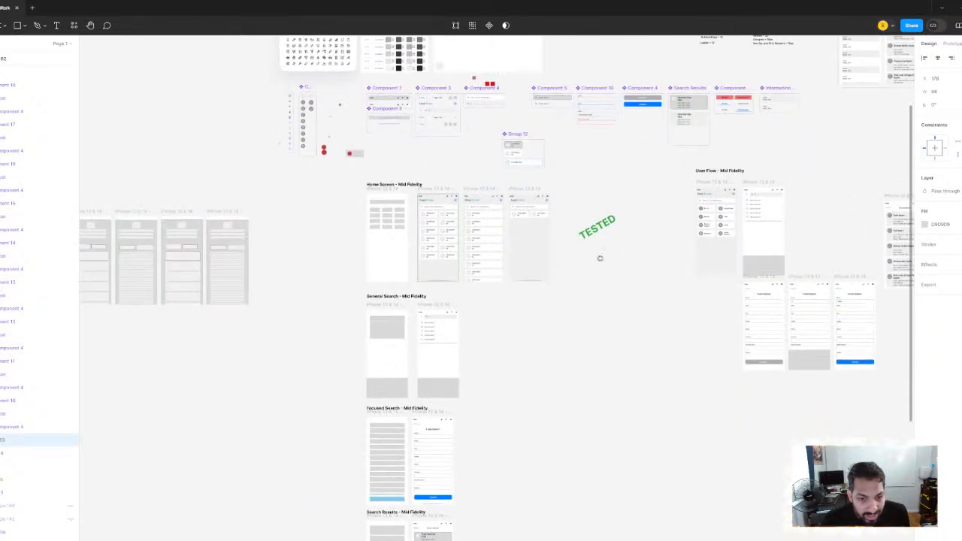
{"action": "scroll", "coordinate": [599, 260], "scroll_direction": "right", "scroll_amount": 10}
{"action": "scroll", "coordinate": [578, 378], "scroll_direction": "up", "scroll_amount": 3}
{"action": "scroll", "coordinate": [494, 300], "scroll_direction": "down", "scroll_amount": 6}
{"action": "scroll", "coordinate": [634, 296], "scroll_direction": "right", "scroll_amount": 3}
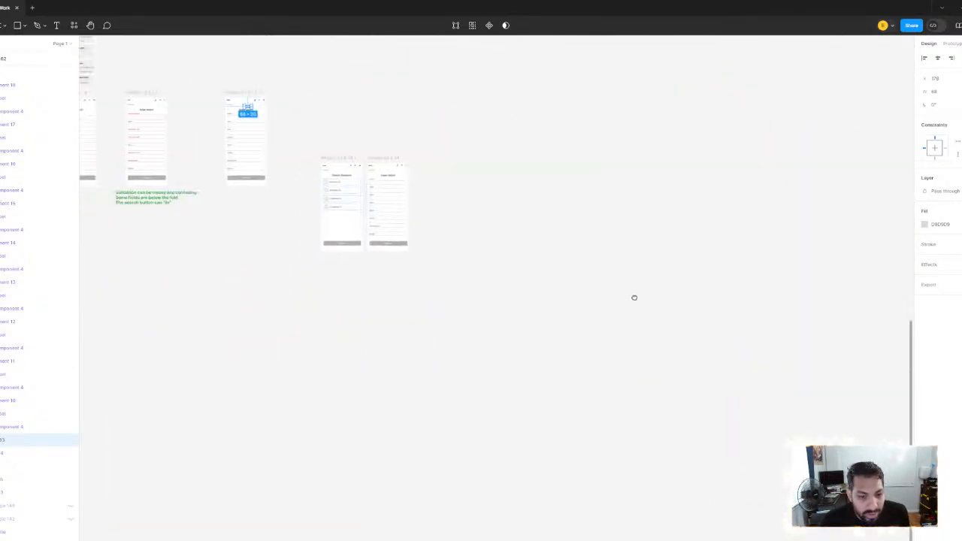
{"action": "scroll", "coordinate": [549, 295], "scroll_direction": "left", "scroll_amount": 3}
{"action": "scroll", "coordinate": [342, 205], "scroll_direction": "up", "scroll_amount": 4}
{"action": "scroll", "coordinate": [404, 296], "scroll_direction": "up", "scroll_amount": 2}
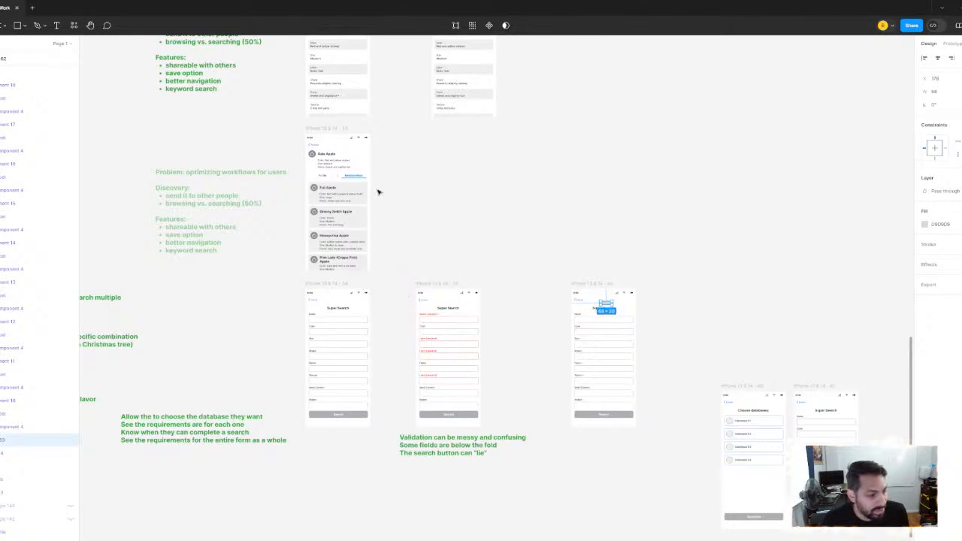
{"action": "left_click_drag", "start_coordinate": [382, 192], "coordinate": [403, 118]}
{"action": "scroll", "coordinate": [476, 305], "scroll_direction": "up", "scroll_amount": 5}
{"action": "scroll", "coordinate": [402, 118], "scroll_direction": "down", "scroll_amount": 5}
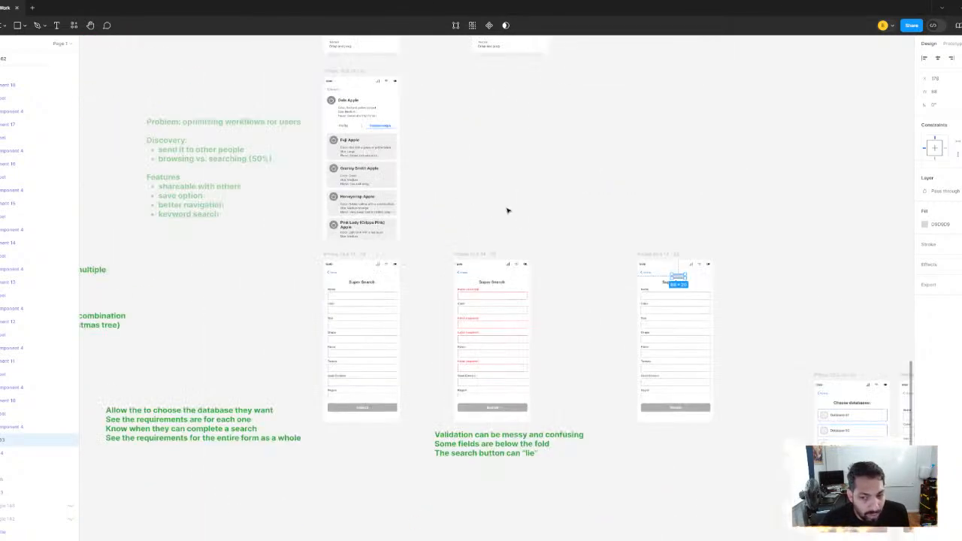
{"action": "left_click_drag", "start_coordinate": [507, 208], "coordinate": [305, 128]}
Set the height of the gray block above the third Super Search title to 32
{"action": "scroll", "coordinate": [538, 251], "scroll_direction": "up", "scroll_amount": 5}
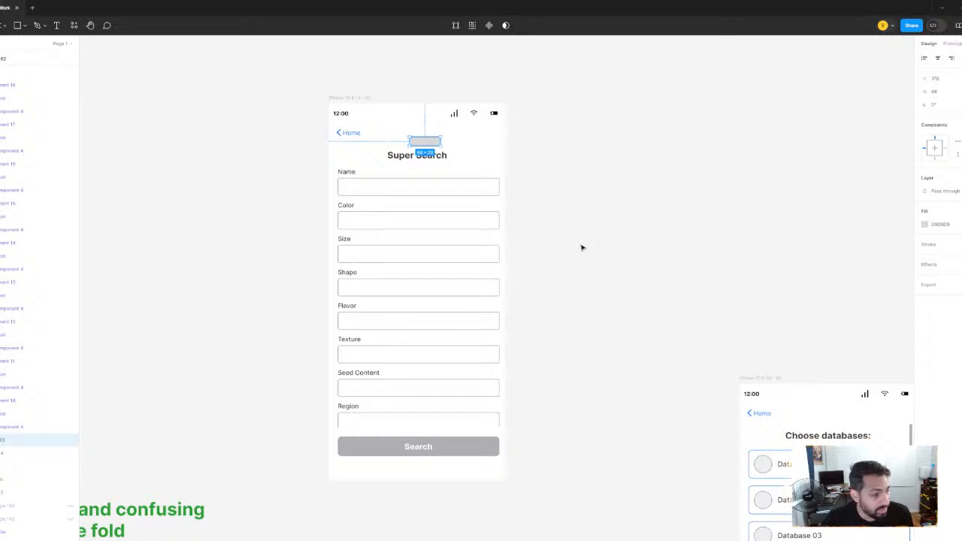
{"action": "scroll", "coordinate": [433, 163], "scroll_direction": "up", "scroll_amount": 5}
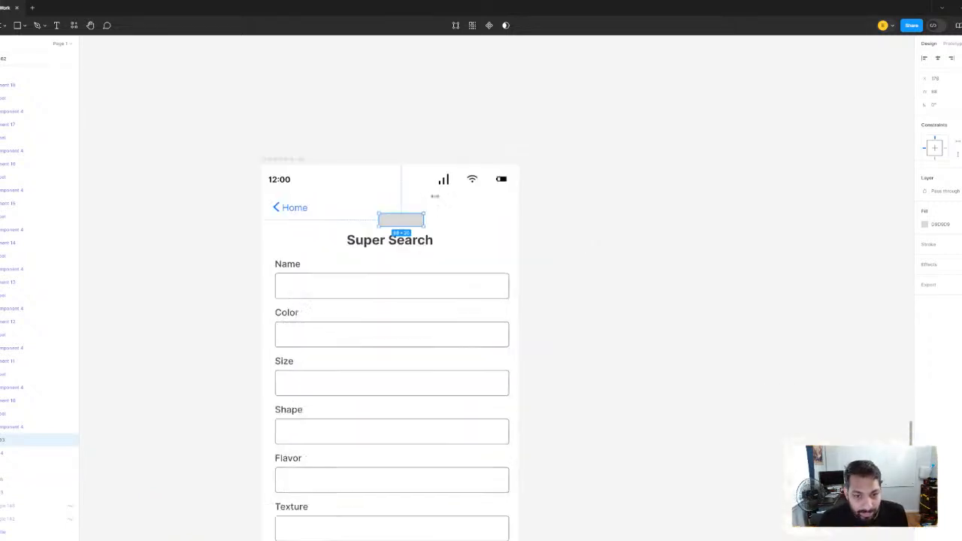
{"action": "scroll", "coordinate": [405, 238], "scroll_direction": "up", "scroll_amount": 5}
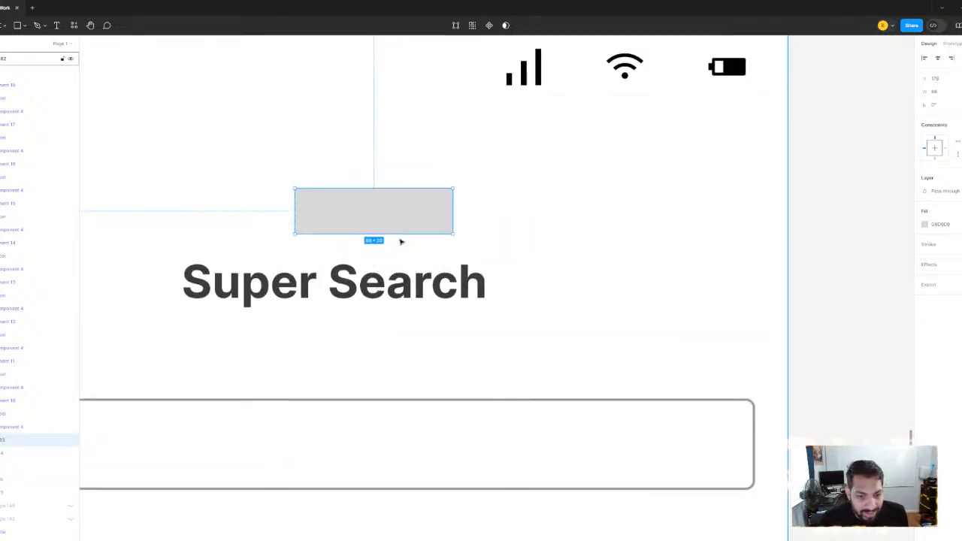
{"action": "scroll", "coordinate": [399, 239], "scroll_direction": "down", "scroll_amount": 4}
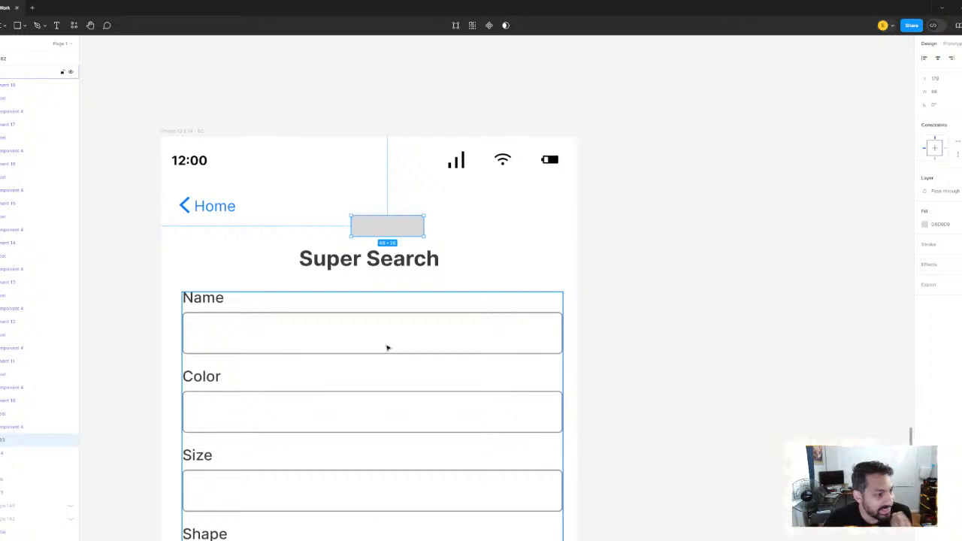
{"action": "left_click", "coordinate": [700, 285]}
{"action": "left_click", "coordinate": [410, 229]}
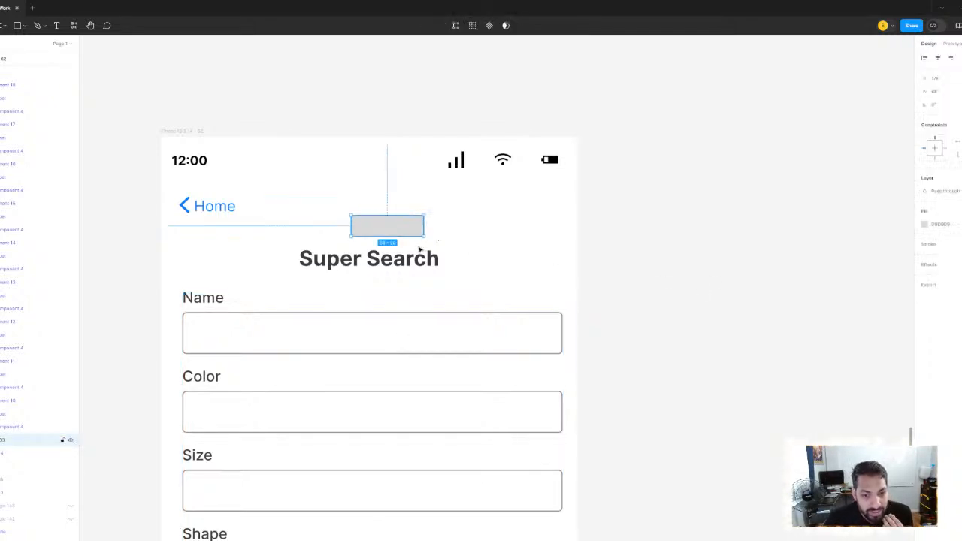
{"action": "scroll", "coordinate": [406, 236], "scroll_direction": "up", "scroll_amount": 5}
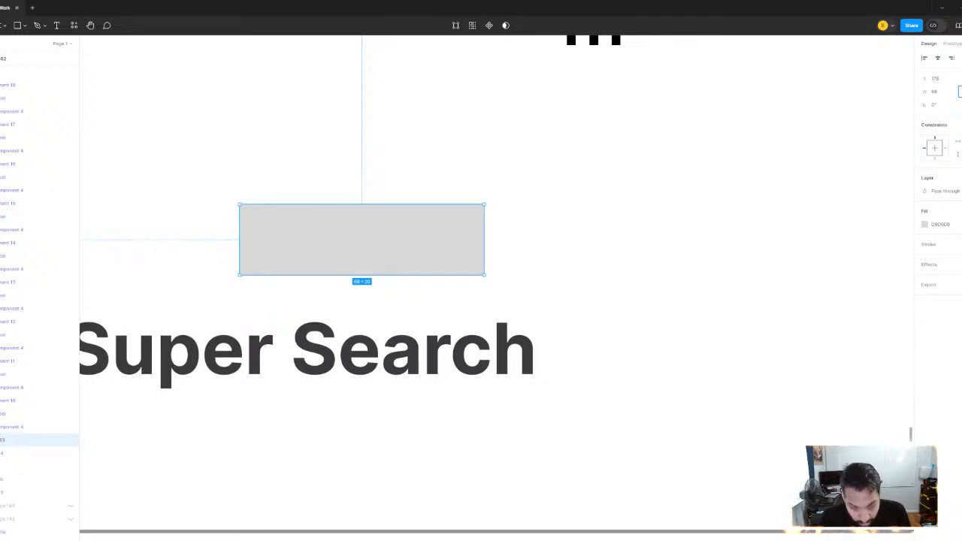
{"action": "key", "text": "Return"}
{"action": "scroll", "coordinate": [805, 164], "scroll_direction": "down", "scroll_amount": 4}
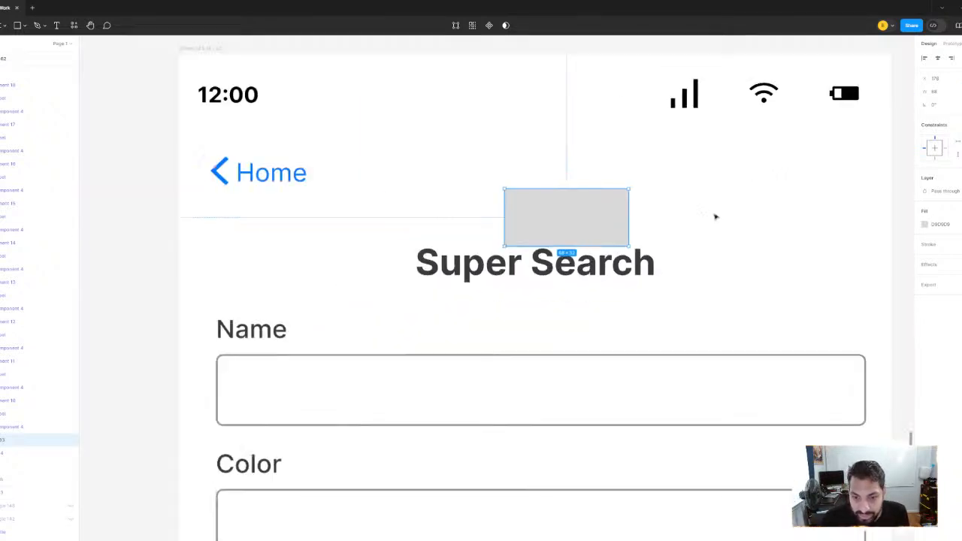
Move the gray block out of the third Super Search screen onto the empty canvas to its left
{"action": "scroll", "coordinate": [714, 216], "scroll_direction": "down", "scroll_amount": 3}
{"action": "left_click_drag", "start_coordinate": [653, 221], "coordinate": [337, 262]}
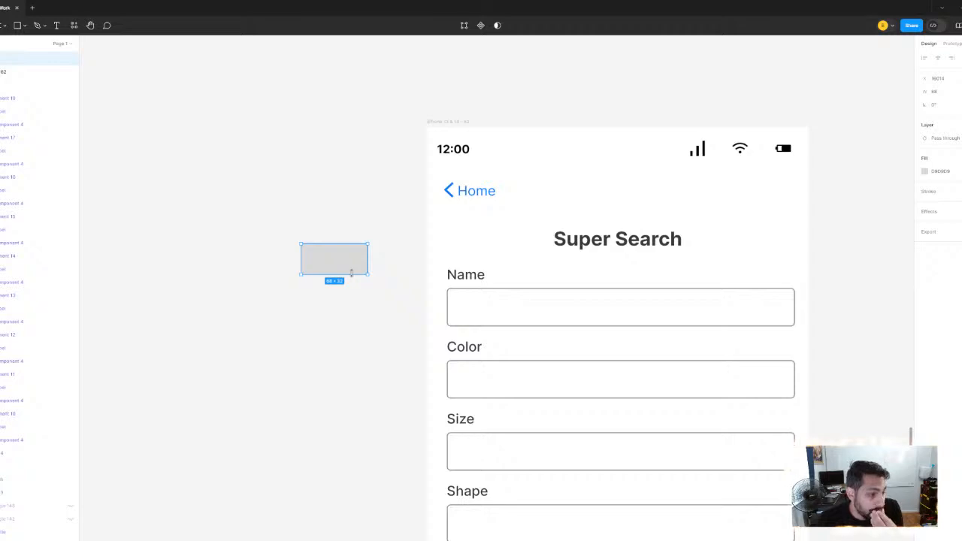
{"action": "scroll", "coordinate": [481, 396], "scroll_direction": "left", "scroll_amount": 4}
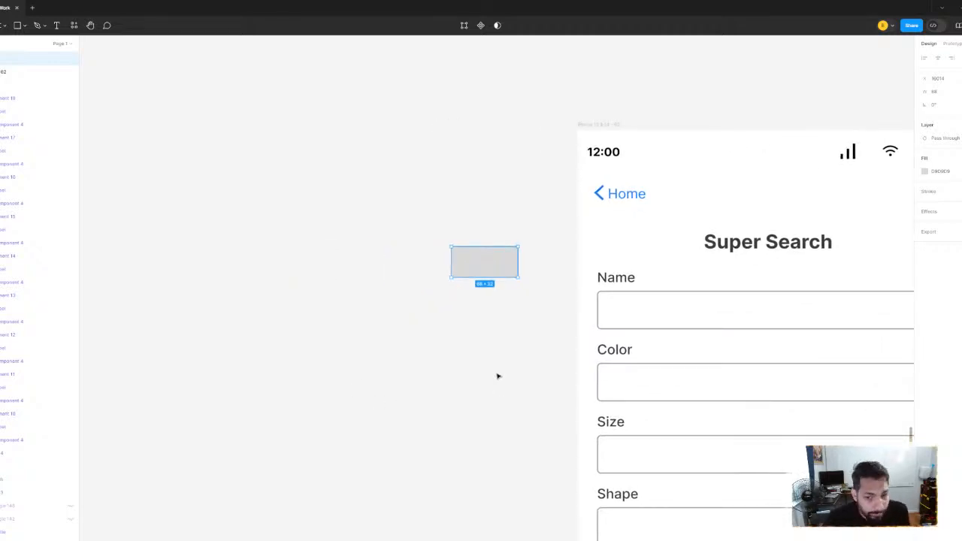
Round the corners of the gray block beside the third Super Search screen until it forms a full pill shape
{"action": "scroll", "coordinate": [486, 335], "scroll_direction": "down", "scroll_amount": 5}
{"action": "scroll", "coordinate": [506, 368], "scroll_direction": "down", "scroll_amount": 4}
{"action": "scroll", "coordinate": [511, 370], "scroll_direction": "right", "scroll_amount": 2}
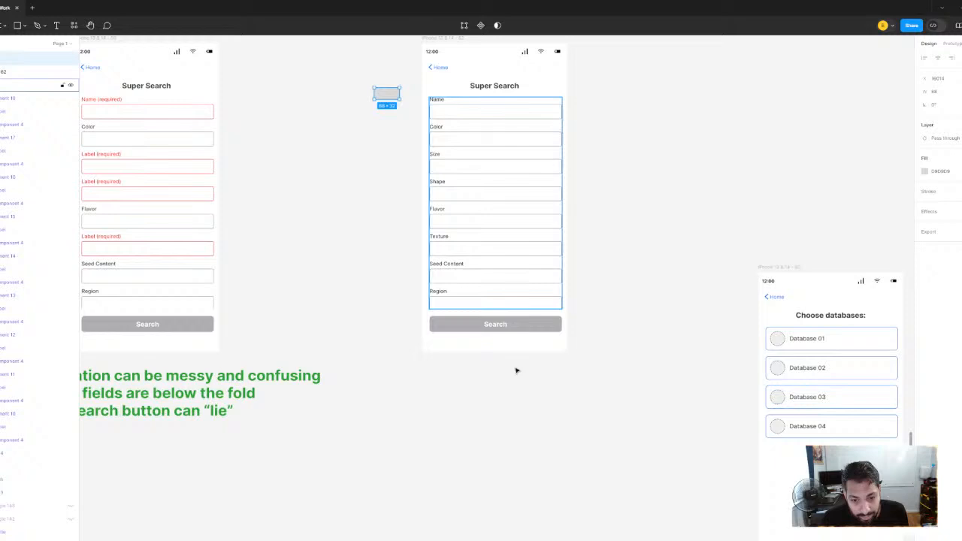
{"action": "left_click", "coordinate": [482, 330]}
{"action": "scroll", "coordinate": [367, 318], "scroll_direction": "up", "scroll_amount": 5}
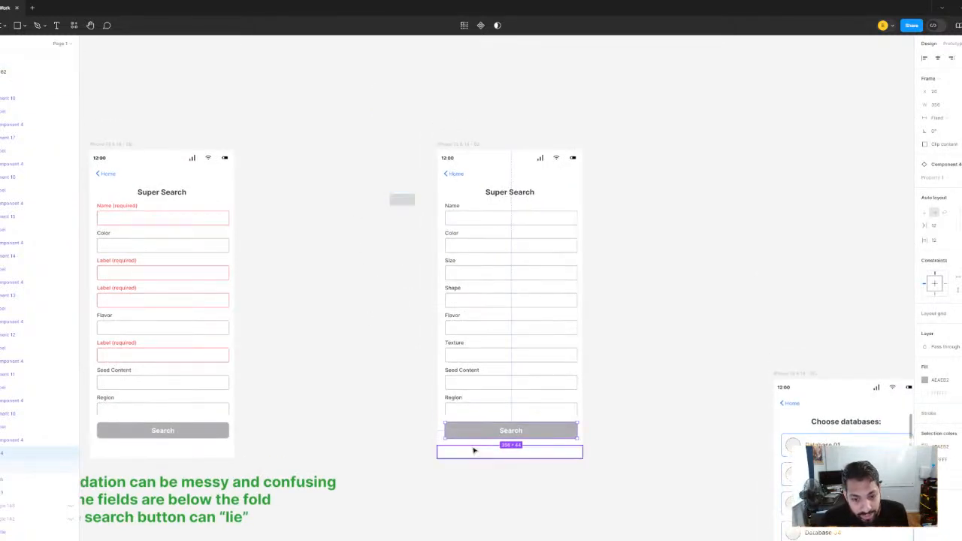
{"action": "scroll", "coordinate": [391, 197], "scroll_direction": "up", "scroll_amount": 5}
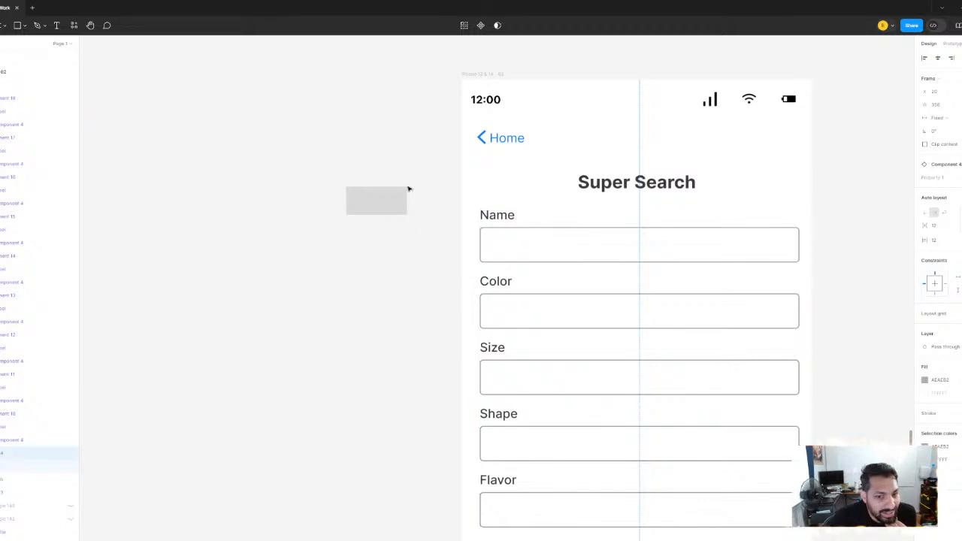
{"action": "left_click", "coordinate": [406, 191]}
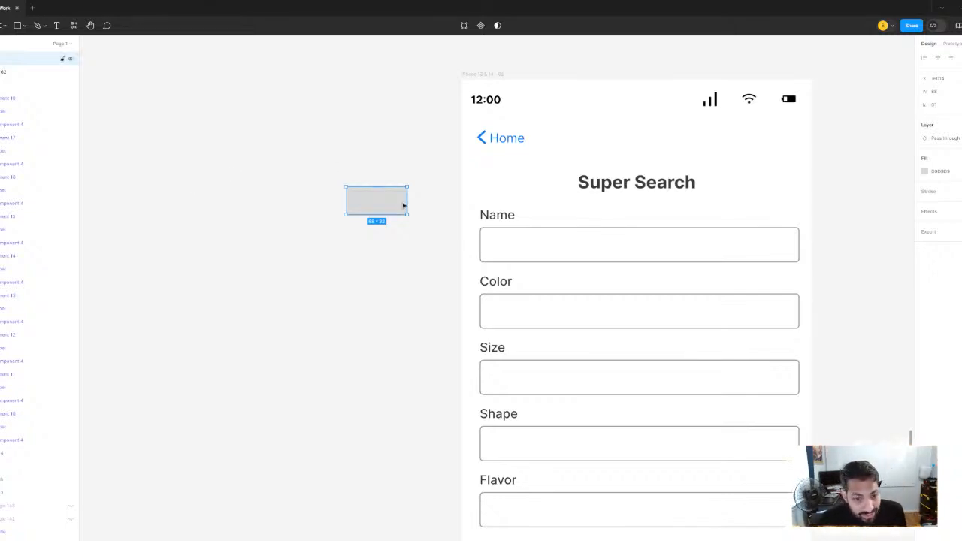
{"action": "scroll", "coordinate": [398, 225], "scroll_direction": "down", "scroll_amount": 5}
{"action": "scroll", "coordinate": [389, 250], "scroll_direction": "up", "scroll_amount": 10}
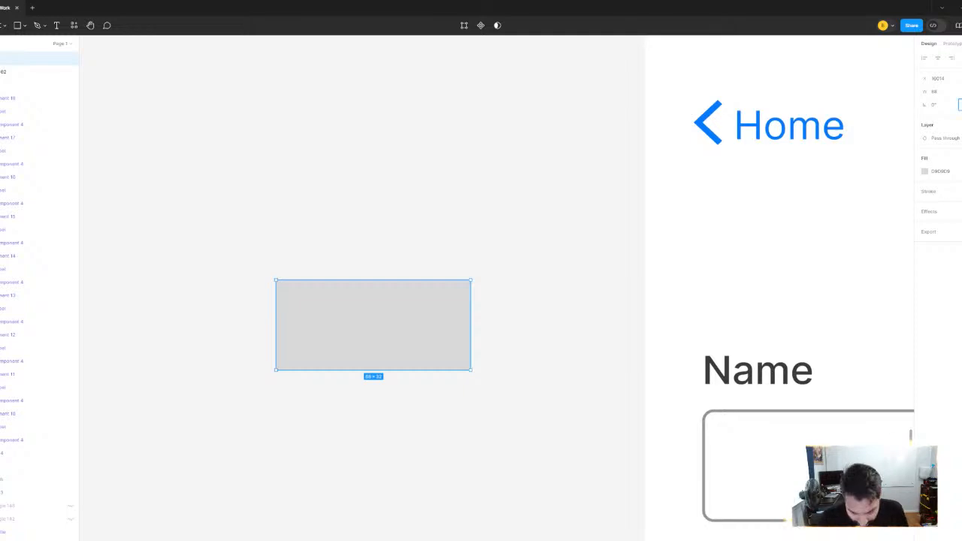
{"action": "key", "text": "Return"}
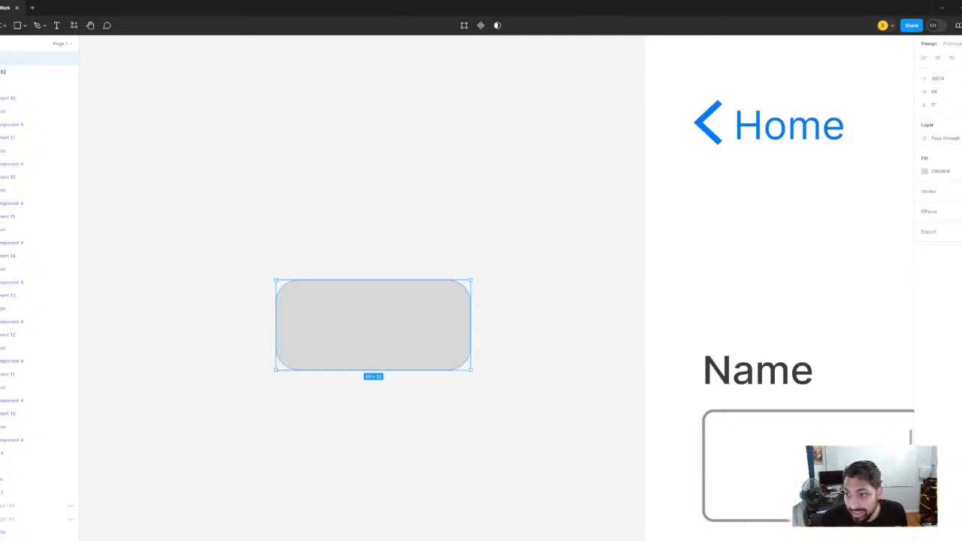
{"action": "key", "text": "Return"}
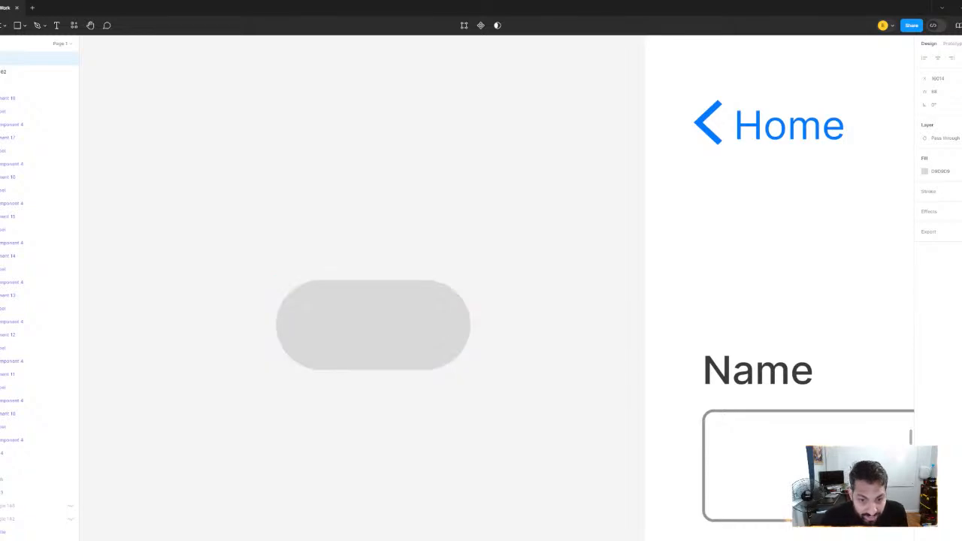
Lower the form field group on the third Super Search screen and place the gray pill beneath the title
{"action": "scroll", "coordinate": [522, 248], "scroll_direction": "down", "scroll_amount": 5}
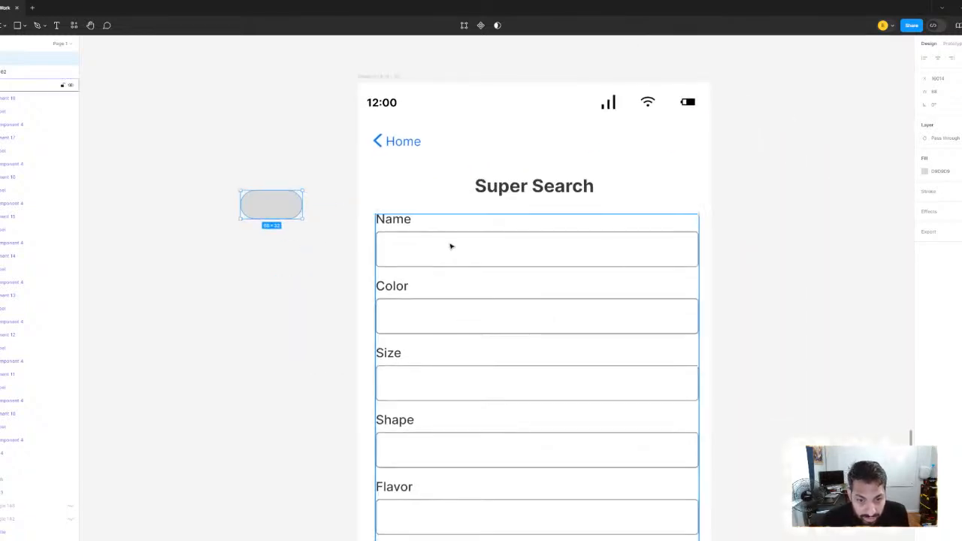
{"action": "left_click_drag", "start_coordinate": [451, 247], "coordinate": [504, 318]}
{"action": "left_click_drag", "start_coordinate": [283, 213], "coordinate": [489, 224]}
Duplicate the narrow pill into an evenly spaced row of four beneath the Super Search title
{"action": "key", "text": "ctrl+d"}
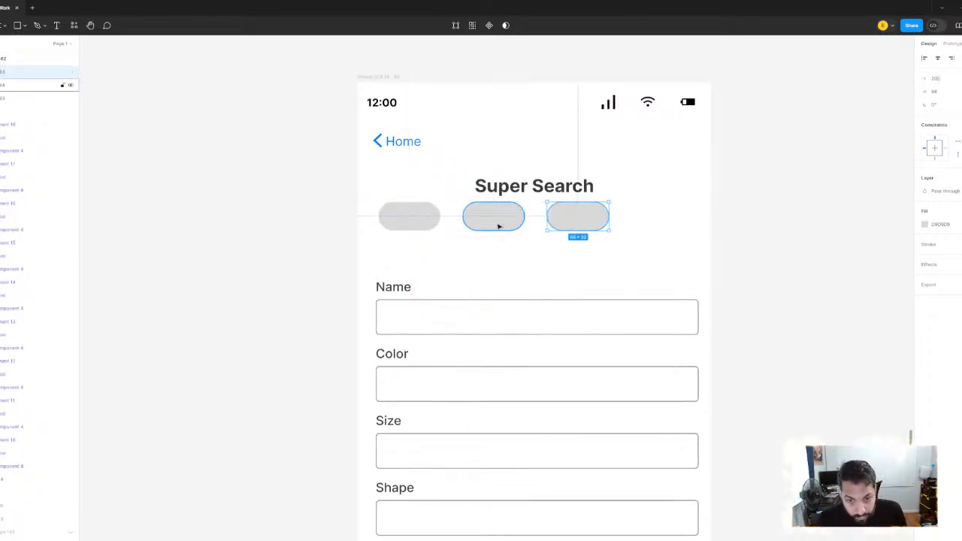
{"action": "key", "text": "ctrl+d"}
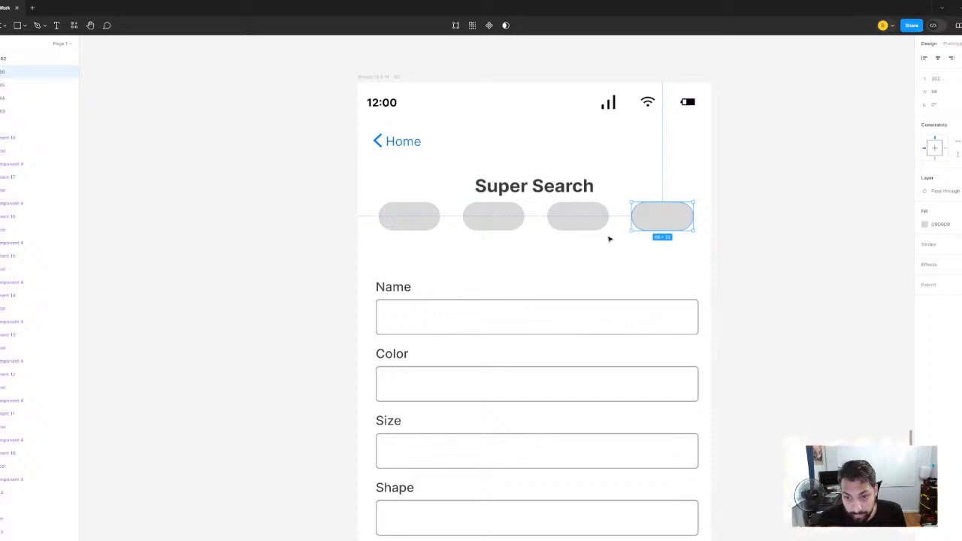
{"action": "left_click", "coordinate": [423, 218]}
{"action": "left_click", "coordinate": [493, 219], "text": "shift"}
{"action": "left_click", "coordinate": [578, 219], "text": "shift"}
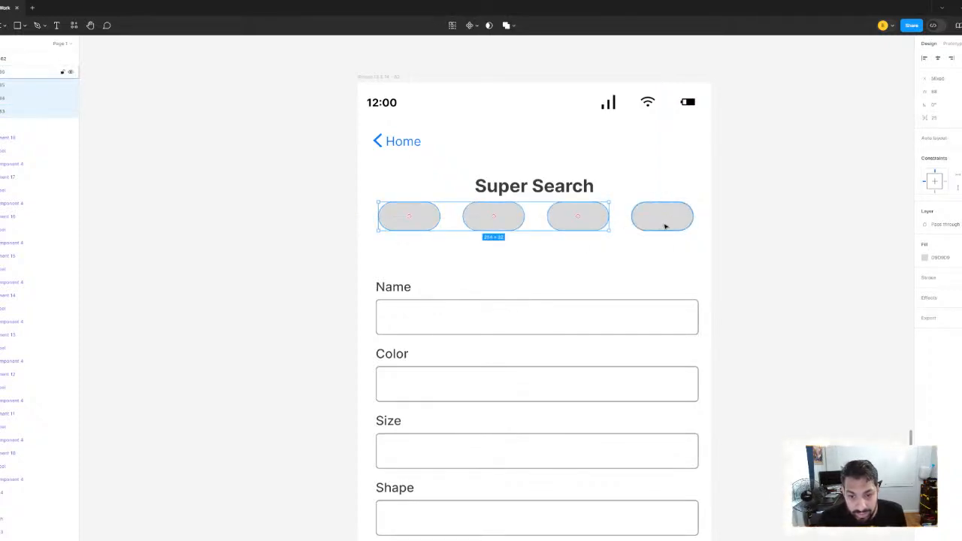
{"action": "left_click", "coordinate": [642, 224]}
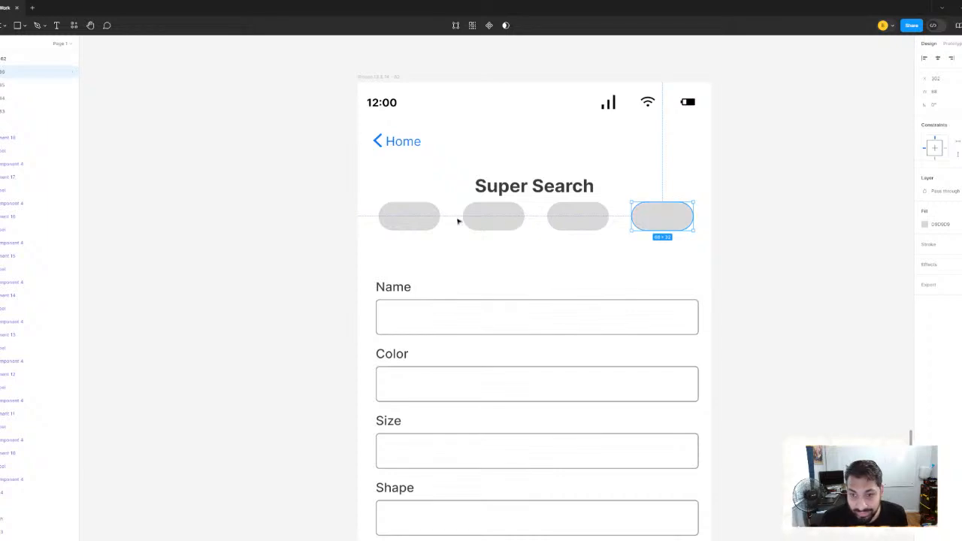
Try widening the first pill to 100 and resizing it by hand, and undo both changes
{"action": "left_click", "coordinate": [412, 215]}
{"action": "left_click", "coordinate": [944, 93]}
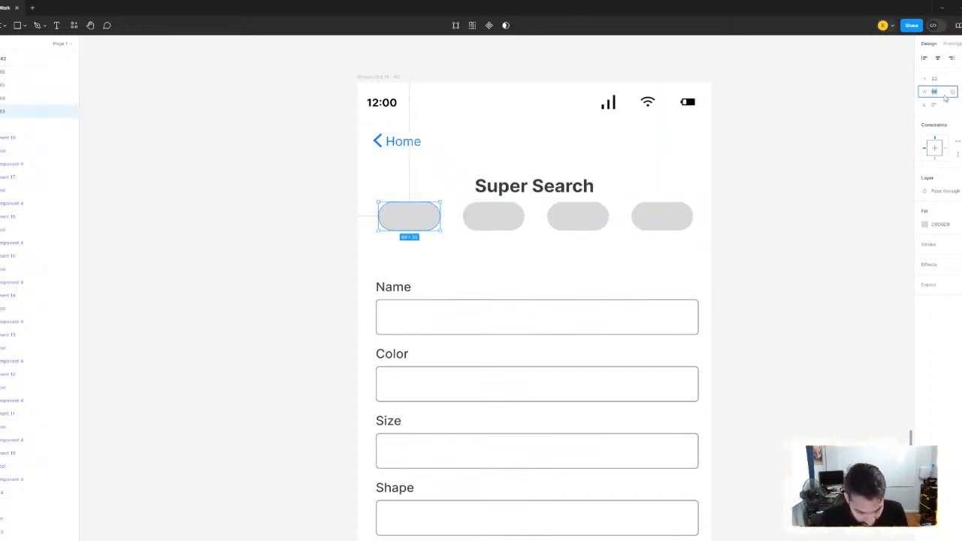
{"action": "key", "text": "Return"}
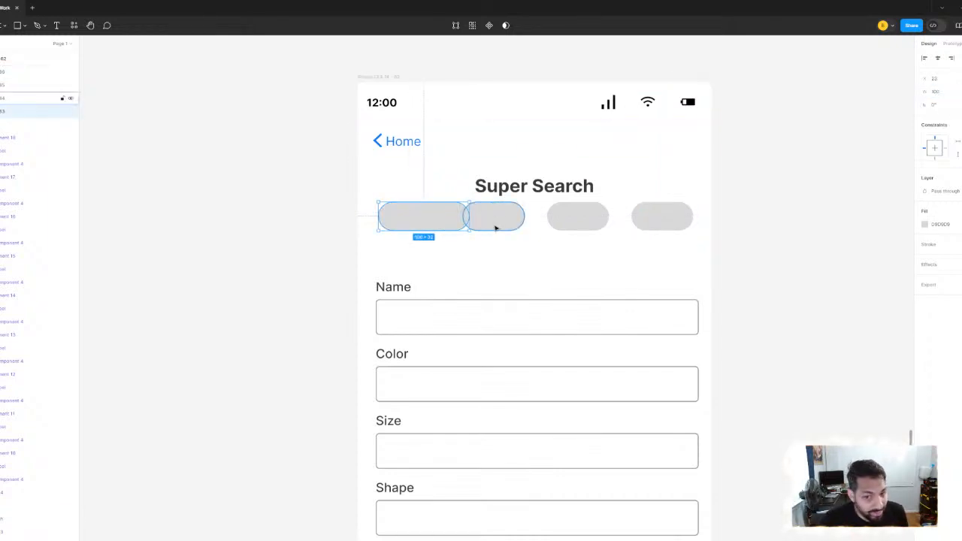
{"action": "left_click_drag", "start_coordinate": [468, 218], "coordinate": [448, 220]}
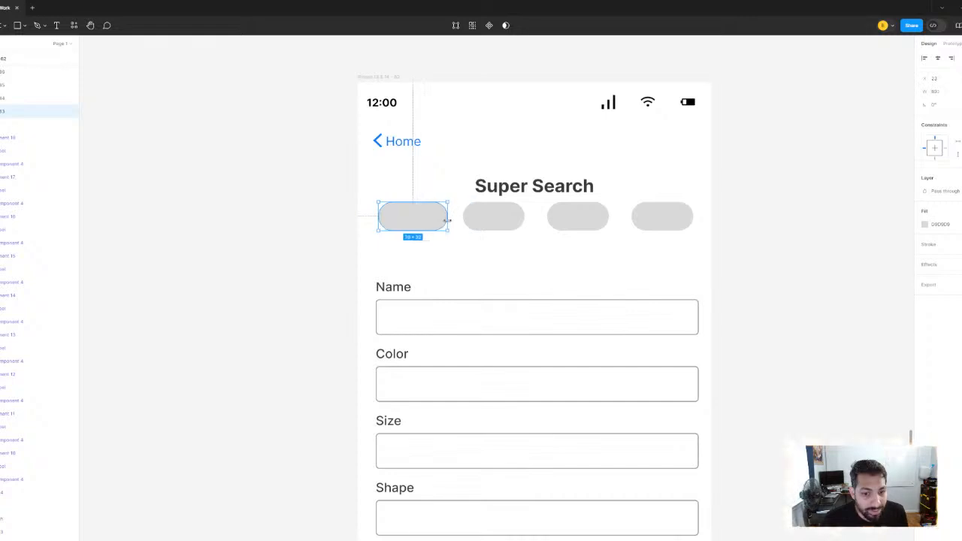
{"action": "key", "text": "ctrl+z"}
{"action": "key", "text": "ctrl+shift+z"}
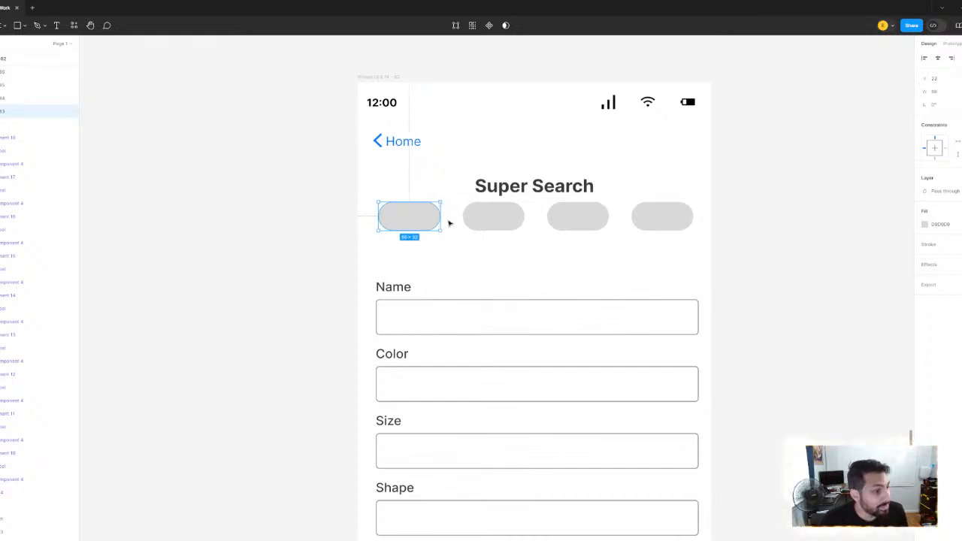
Set the width of the first pill to 80
{"action": "left_click", "coordinate": [941, 92]}
{"action": "type", "text": "100"}
{"action": "key", "text": "Return"}
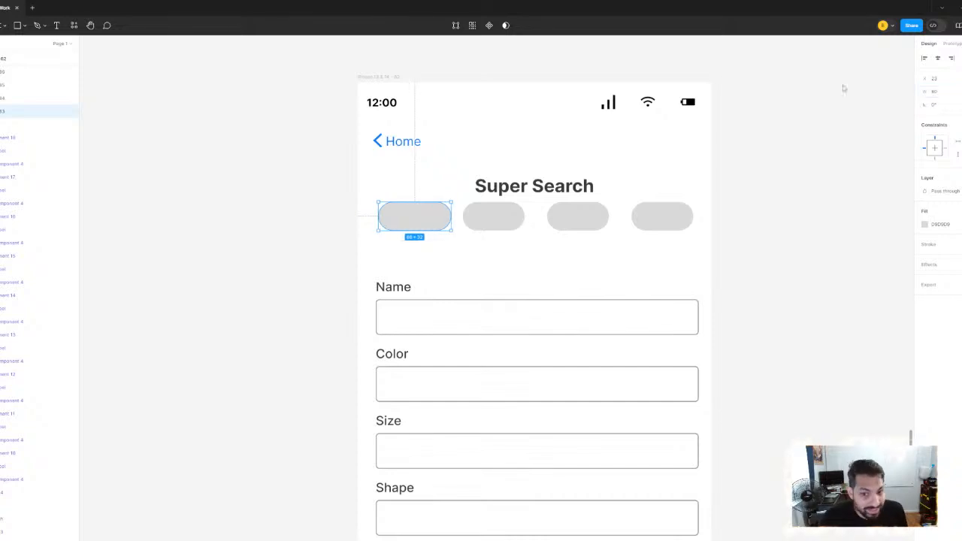
Delete the three narrower pill copies beside the first pill
{"action": "left_click", "coordinate": [501, 218]}
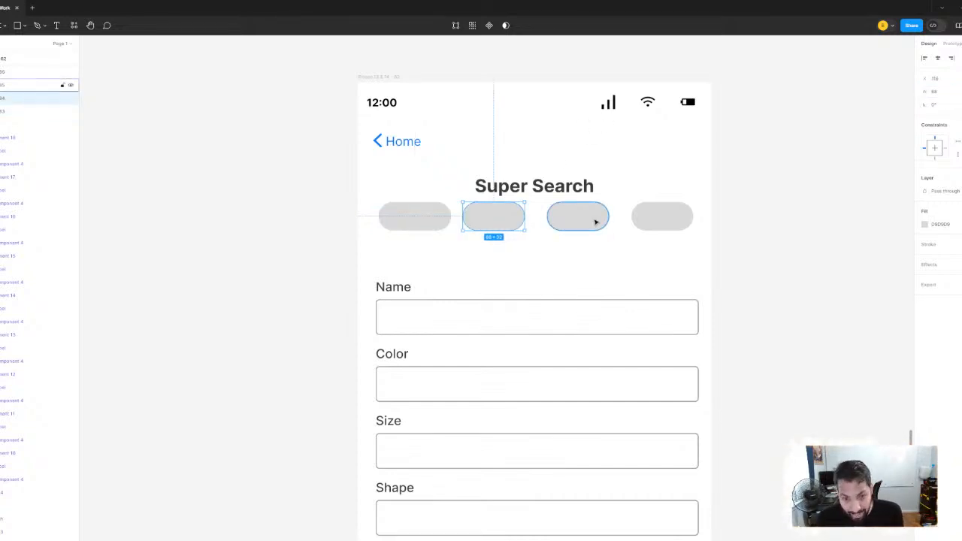
{"action": "key", "text": "Delete"}
{"action": "left_click", "coordinate": [595, 221]}
{"action": "key", "text": "Delete"}
{"action": "left_click", "coordinate": [668, 216]}
{"action": "key", "text": "Delete"}
Duplicate the resized first pill horizontally into a row of four beneath the Super Search title
{"action": "left_click", "coordinate": [438, 217]}
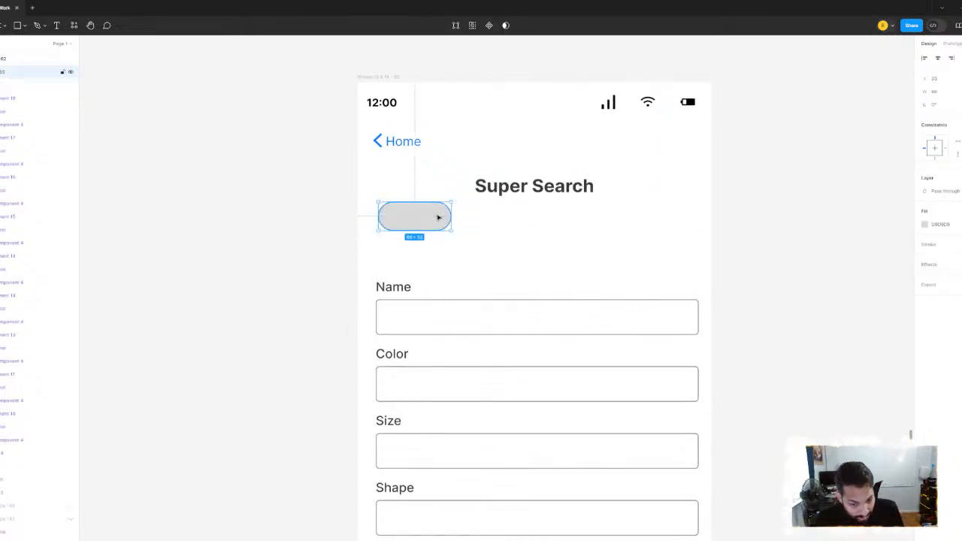
{"action": "left_click_drag", "start_coordinate": [415, 222], "coordinate": [506, 220]}
{"action": "key", "text": "ctrl+d"}
{"action": "key", "text": "ctrl+d"}
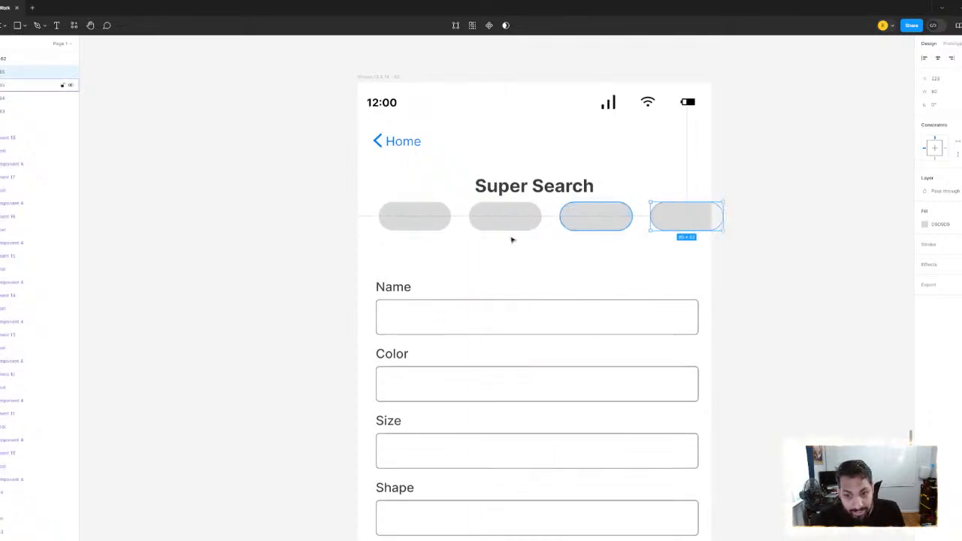
Select all four pills and set the horizontal spacing between them to 16
{"action": "left_click", "coordinate": [441, 221]}
{"action": "left_click", "coordinate": [497, 222], "text": "shift"}
{"action": "left_click", "coordinate": [612, 220], "text": "shift"}
{"action": "left_click", "coordinate": [676, 219], "text": "shift"}
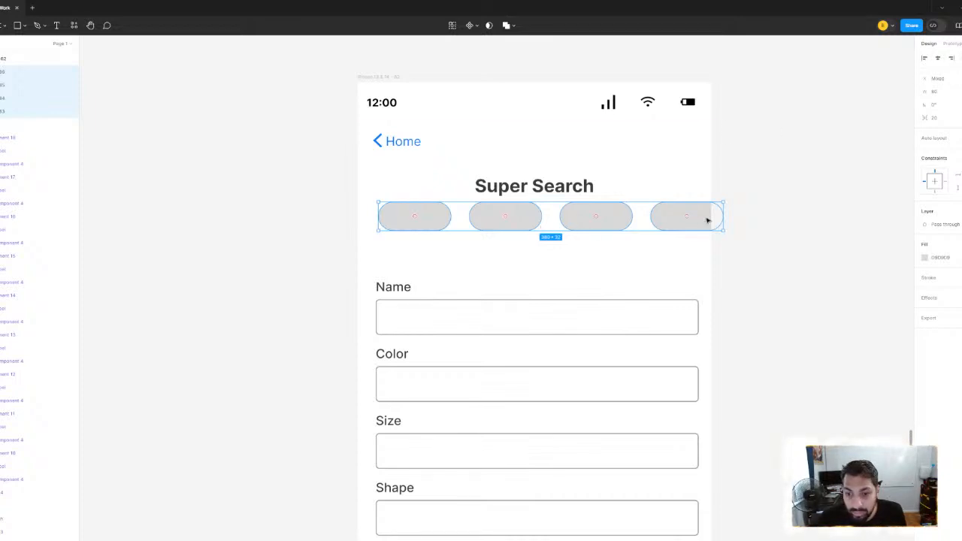
{"action": "left_click", "coordinate": [940, 121]}
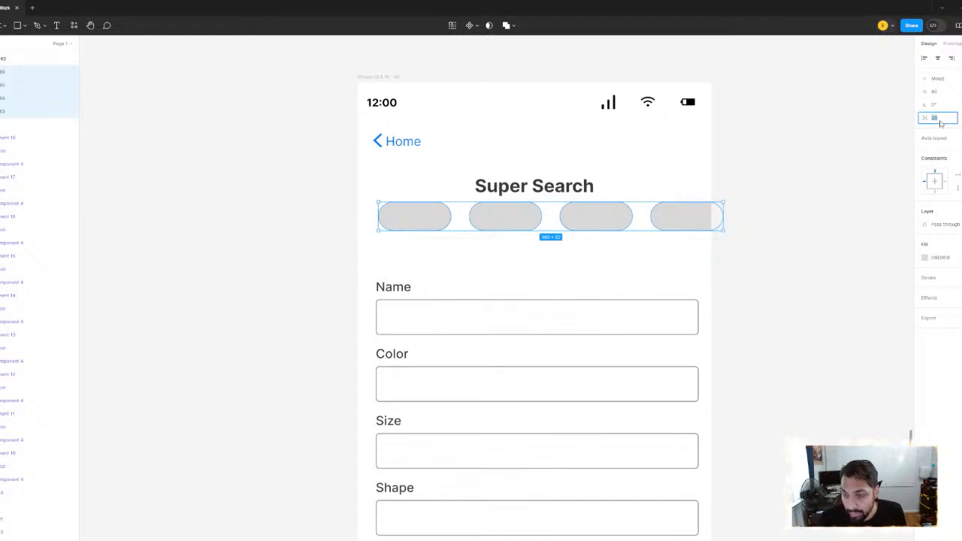
{"action": "type", "text": "16"}
{"action": "key", "text": "Return"}
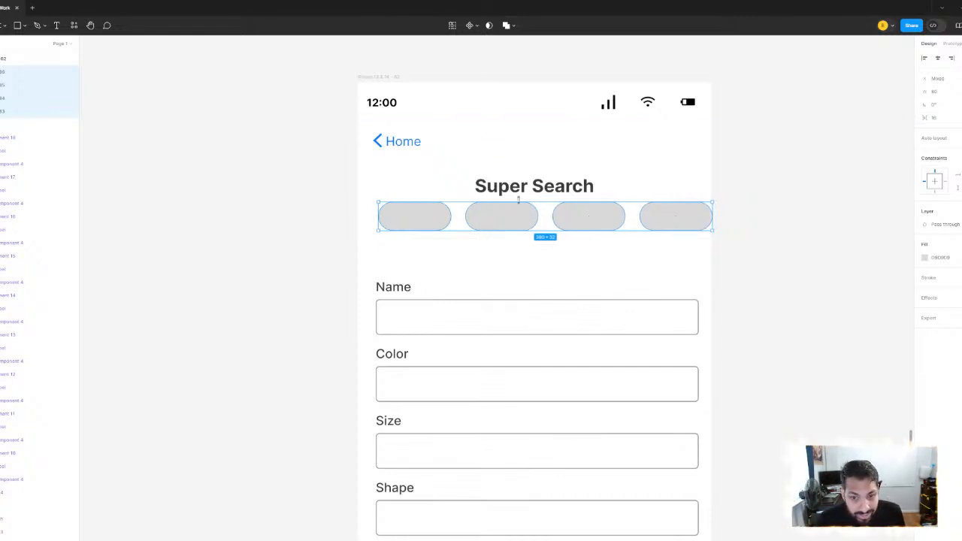
Nudge the row of four pills down to leave a wider gap below the Super Search title
{"action": "key", "text": "Escape"}
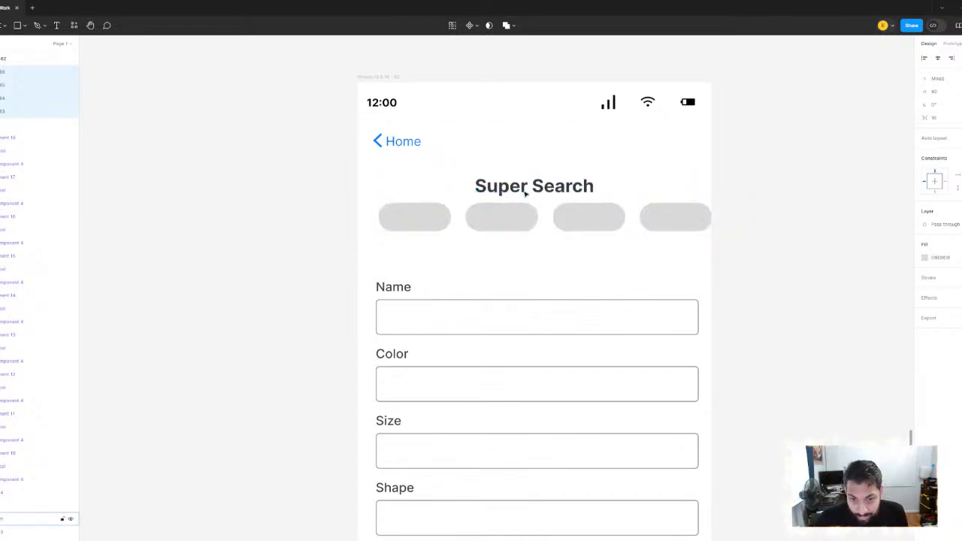
{"action": "key", "text": "Down"}
{"action": "key", "text": "Down"}
{"action": "key", "text": "Down"}
{"action": "key", "text": "Down"}
{"action": "key", "text": "Down"}
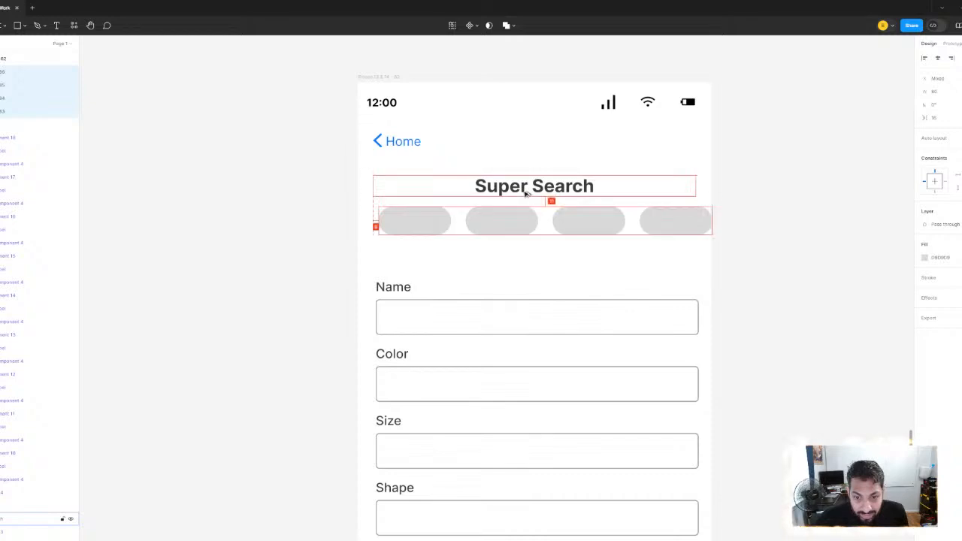
{"action": "key", "text": "Down"}
{"action": "key", "text": "Down"}
{"action": "key", "text": "Down"}
{"action": "key", "text": "Down"}
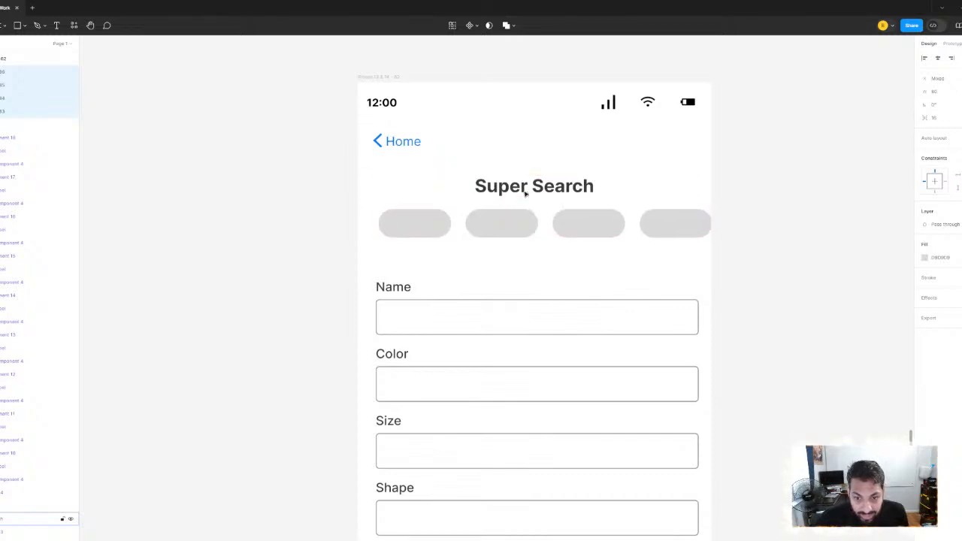
{"action": "left_click", "coordinate": [808, 230]}
Move the form field group up beneath the pill row, leaving a gap of about 23 between them
{"action": "scroll", "coordinate": [707, 176], "scroll_direction": "down", "scroll_amount": 5}
{"action": "left_click", "coordinate": [504, 213]}
{"action": "scroll", "coordinate": [554, 197], "scroll_direction": "up", "scroll_amount": 5}
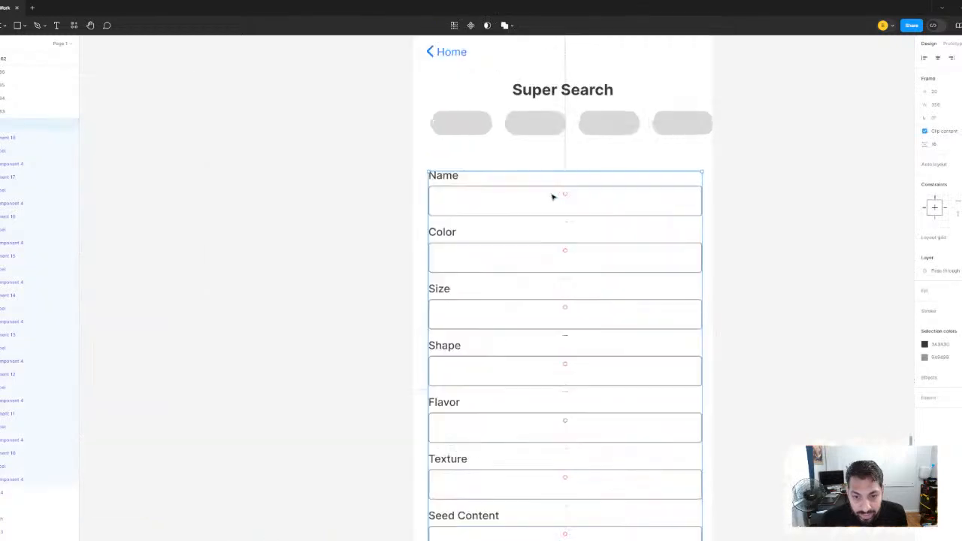
{"action": "left_click_drag", "start_coordinate": [586, 206], "coordinate": [588, 172]}
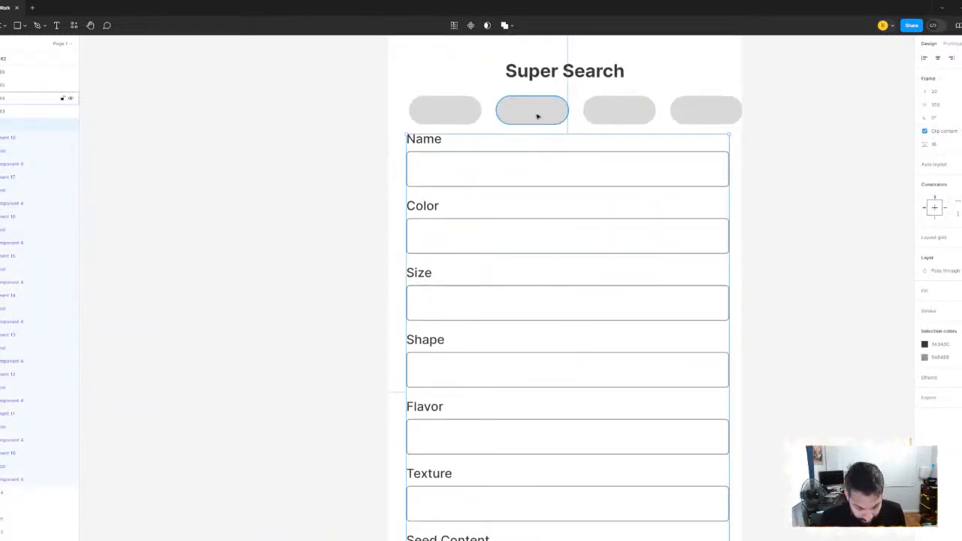
{"action": "key", "text": "Down"}
{"action": "key", "text": "Down"}
{"action": "key", "text": "Down"}
{"action": "key", "text": "Down"}
{"action": "key", "text": "Down"}
{"action": "key", "text": "Down"}
{"action": "key", "text": "Down"}
{"action": "key", "text": "Down"}
{"action": "key", "text": "Down"}
{"action": "key", "text": "Down"}
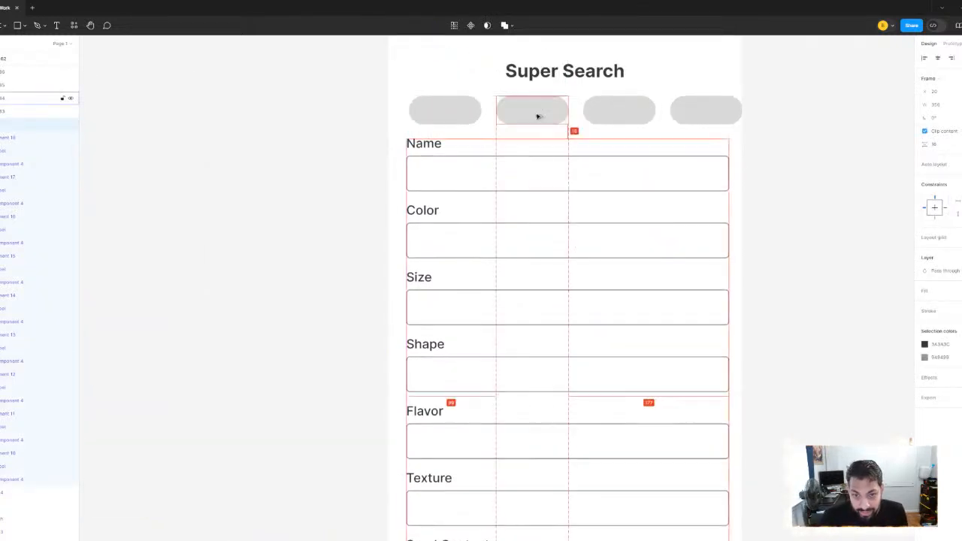
{"action": "key", "text": "Down"}
{"action": "key", "text": "Down"}
{"action": "key", "text": "Down"}
{"action": "key", "text": "Down"}
{"action": "key", "text": "Down"}
{"action": "key", "text": "Down"}
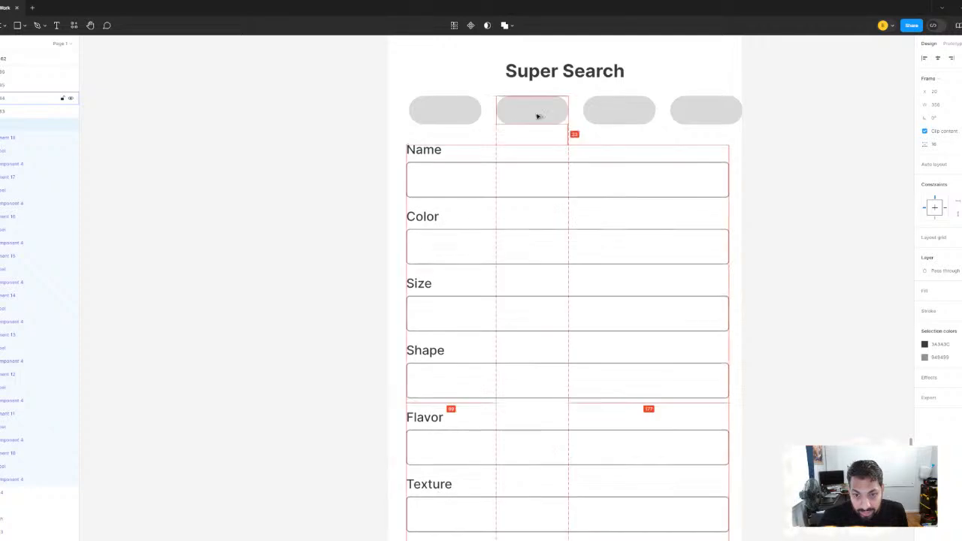
{"action": "key", "text": "Down"}
Shorten the form field frame to a height of about 516 so it ends just above the Search button
{"action": "scroll", "coordinate": [546, 140], "scroll_direction": "down", "scroll_amount": 4}
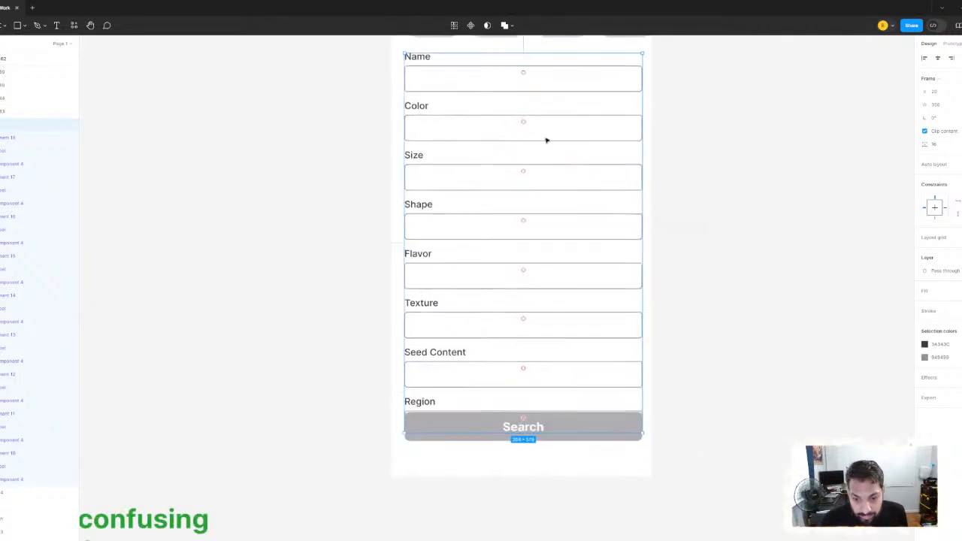
{"action": "left_click_drag", "start_coordinate": [548, 434], "coordinate": [547, 415]}
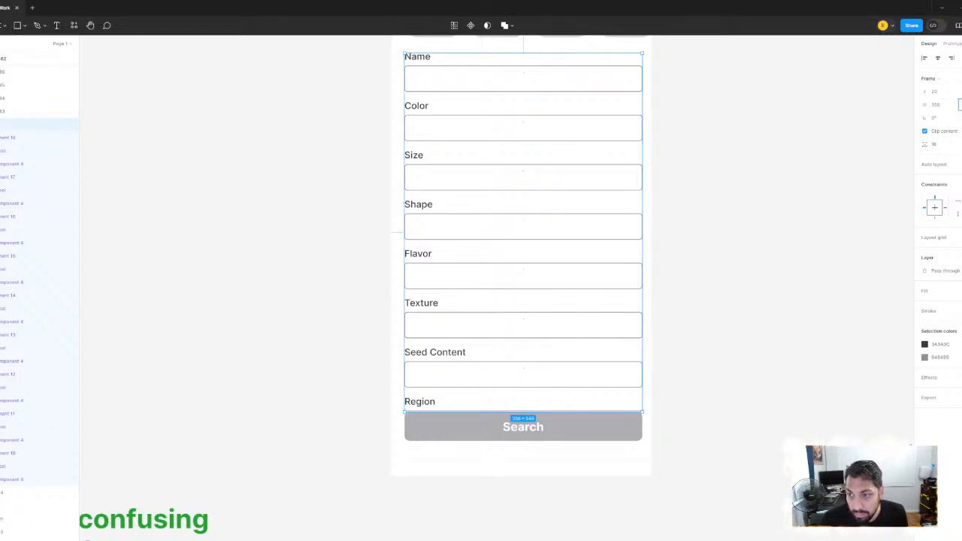
{"action": "key", "text": "Return"}
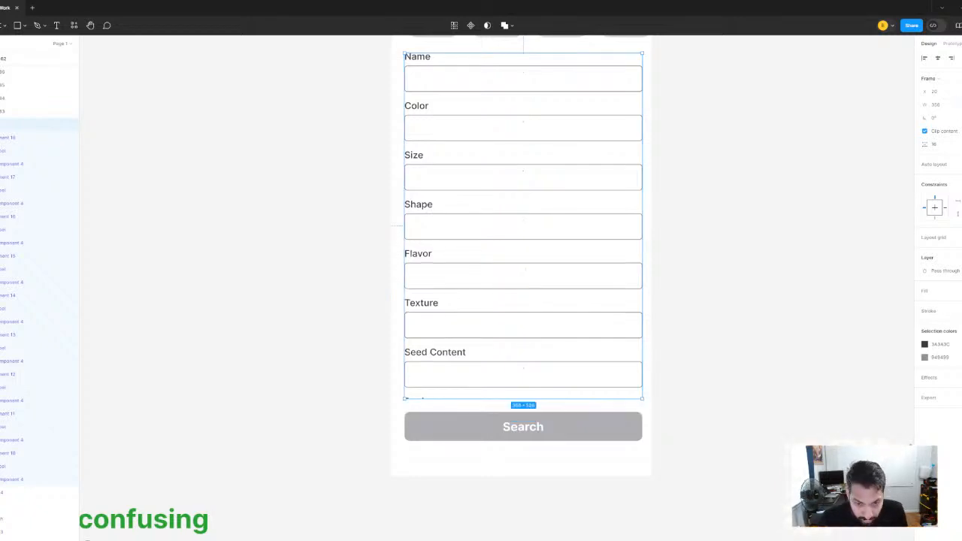
{"action": "scroll", "coordinate": [521, 147], "scroll_direction": "down", "scroll_amount": 5}
{"action": "scroll", "coordinate": [511, 188], "scroll_direction": "left", "scroll_amount": 2}
{"action": "scroll", "coordinate": [511, 188], "scroll_direction": "up", "scroll_amount": 1}
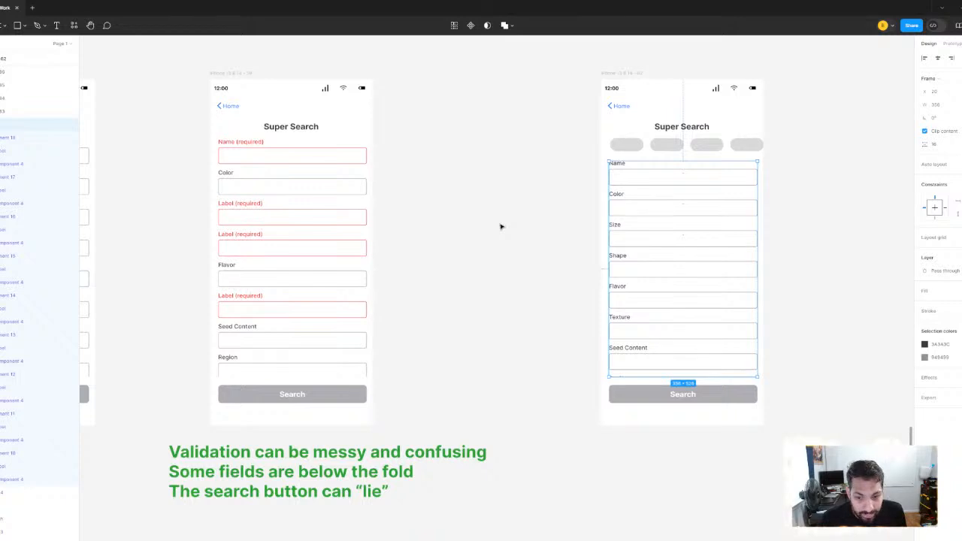
{"action": "left_click", "coordinate": [481, 221]}
{"action": "scroll", "coordinate": [461, 217], "scroll_direction": "right", "scroll_amount": 5}
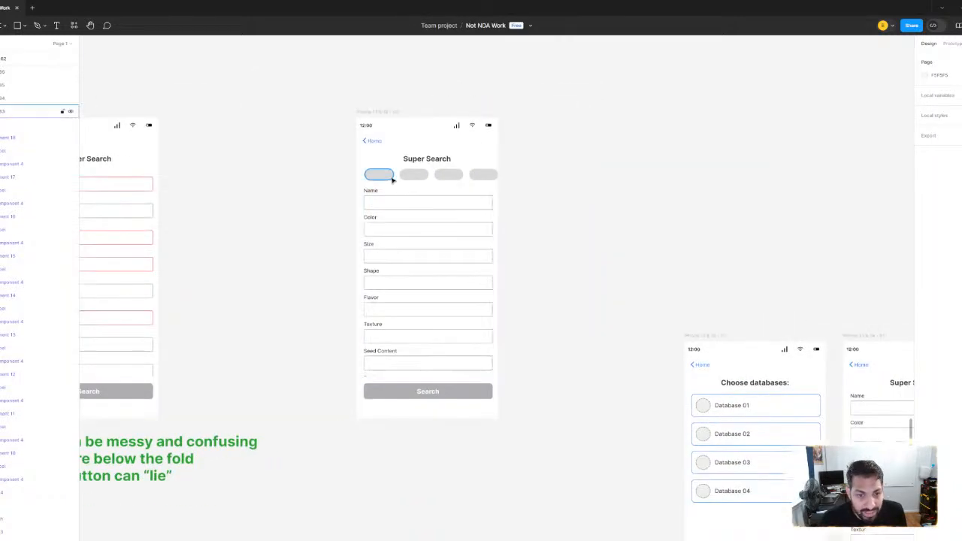
Move the Choose databases frame and the pill-less Super Search frame beside it down, clearing space beside the pill version
{"action": "scroll", "coordinate": [391, 179], "scroll_direction": "up", "scroll_amount": 3}
{"action": "scroll", "coordinate": [719, 175], "scroll_direction": "down", "scroll_amount": 5}
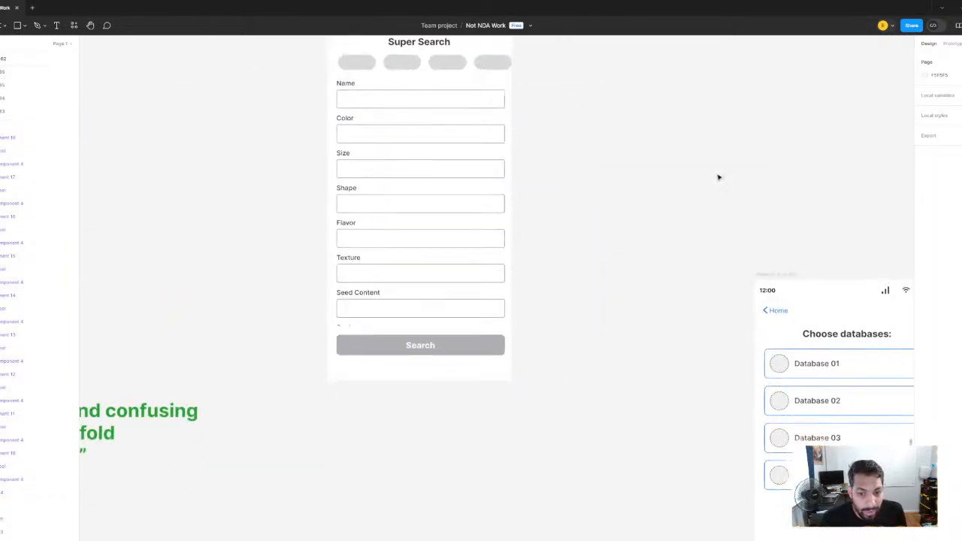
{"action": "scroll", "coordinate": [505, 163], "scroll_direction": "up", "scroll_amount": 3}
{"action": "left_click_drag", "start_coordinate": [505, 163], "coordinate": [481, 370]}
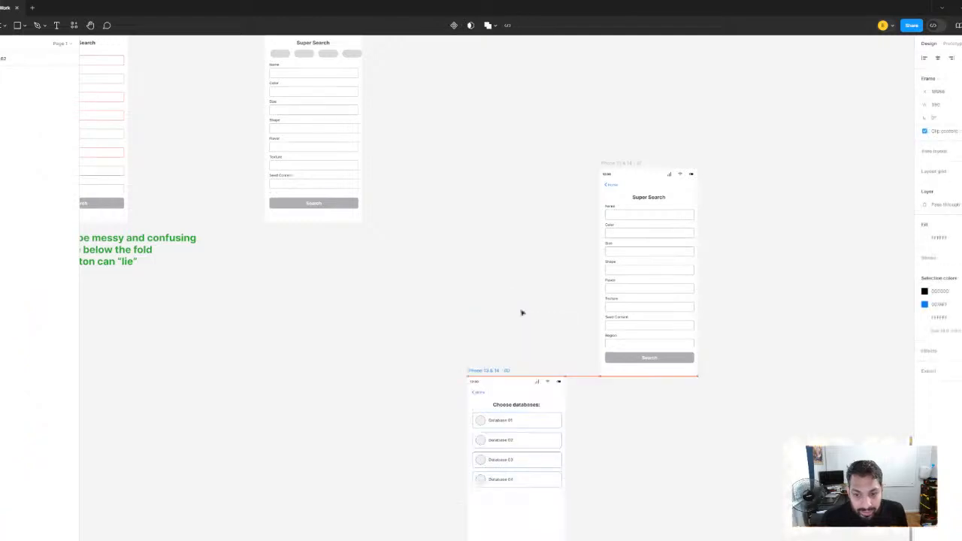
{"action": "left_click", "coordinate": [627, 163]}
{"action": "left_click_drag", "start_coordinate": [627, 163], "coordinate": [659, 370]}
{"action": "left_click_drag", "start_coordinate": [466, 85], "coordinate": [565, 216]}
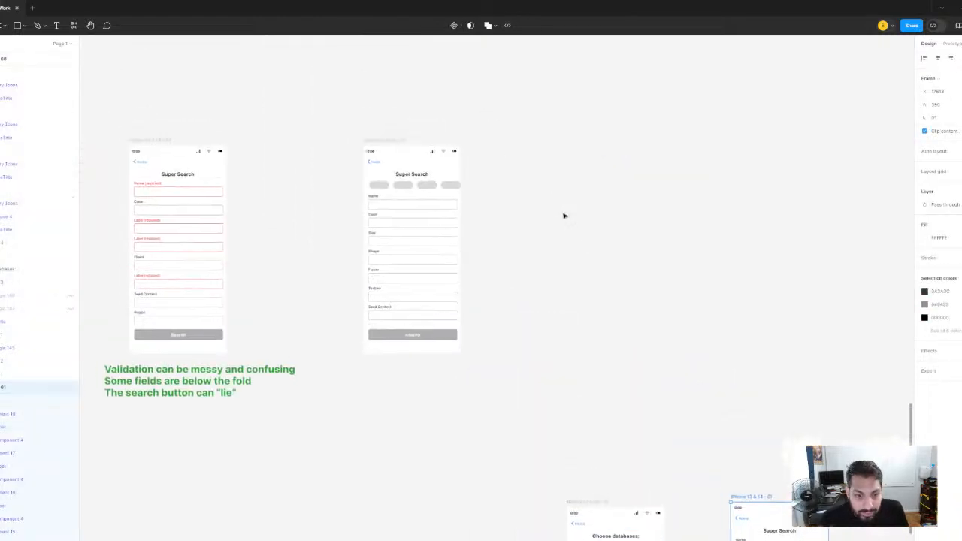
Duplicate the Super Search frame with the pill row and place the copy further to its right with a wider gap
{"action": "left_click", "coordinate": [401, 140]}
{"action": "key", "text": "ctrl+d"}
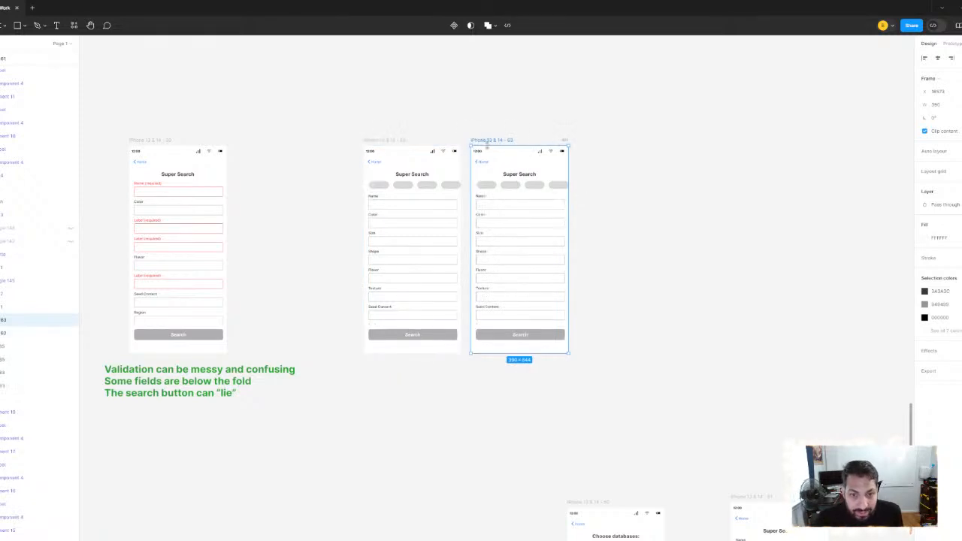
{"action": "left_click_drag", "start_coordinate": [511, 148], "coordinate": [535, 149]}
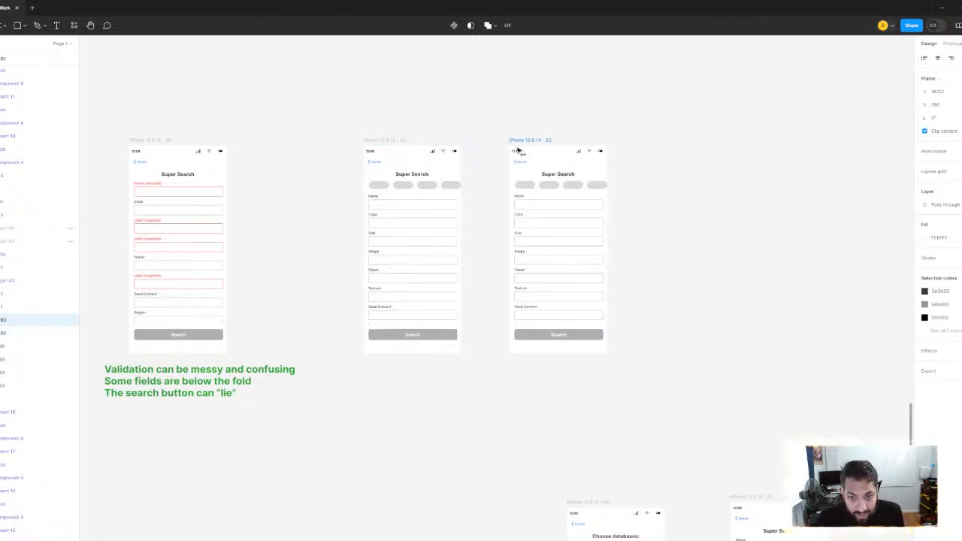
{"action": "scroll", "coordinate": [616, 165], "scroll_direction": "up", "scroll_amount": 5}
{"action": "key", "text": "Escape"}
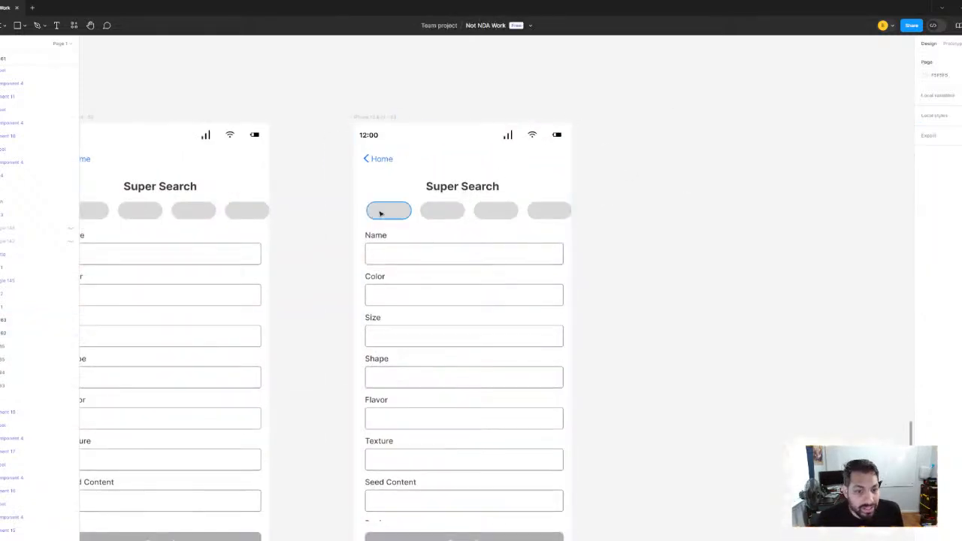
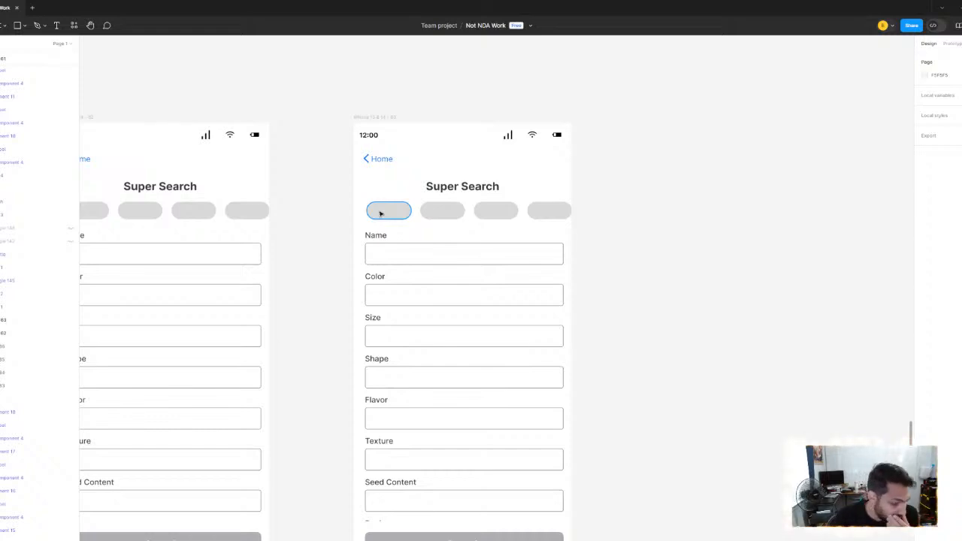
Duplicate the green "Validation can be messy and confusing" note and place the copy beneath the two Super Search screens with pills
{"action": "scroll", "coordinate": [442, 288], "scroll_direction": "left", "scroll_amount": 3}
{"action": "scroll", "coordinate": [443, 288], "scroll_direction": "down", "scroll_amount": 5}
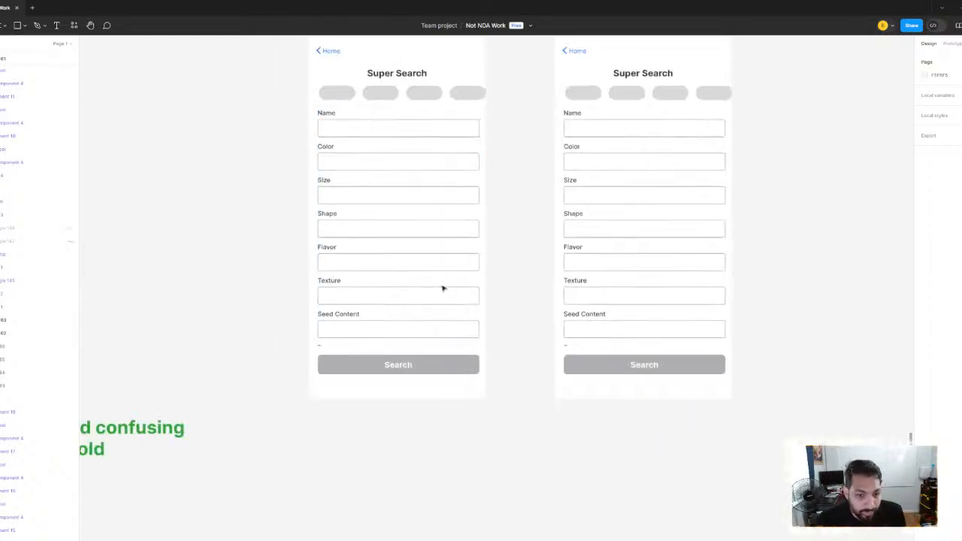
{"action": "scroll", "coordinate": [453, 277], "scroll_direction": "down", "scroll_amount": 3}
{"action": "scroll", "coordinate": [452, 277], "scroll_direction": "left", "scroll_amount": 2}
{"action": "left_click", "coordinate": [276, 256]}
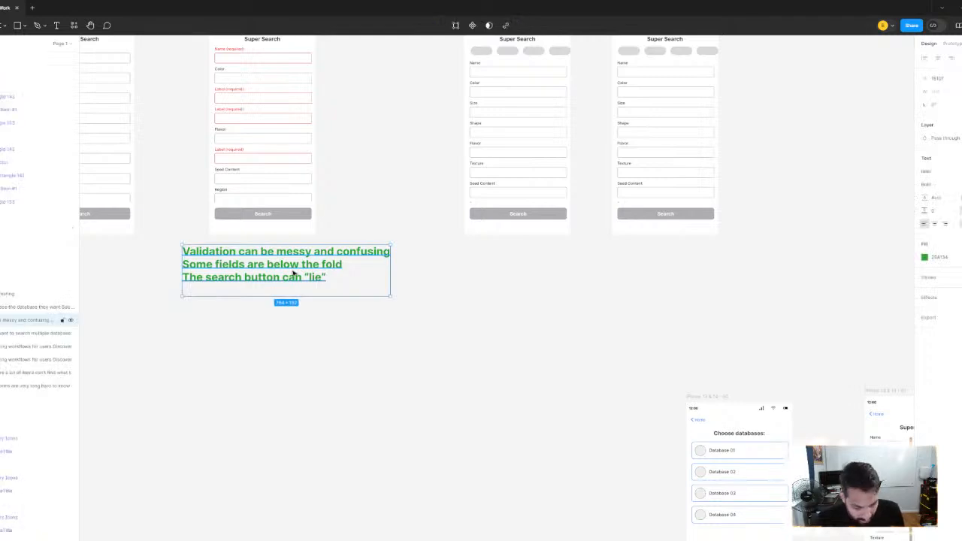
{"action": "left_click_drag", "start_coordinate": [247, 257], "coordinate": [487, 264]}
{"action": "scroll", "coordinate": [487, 264], "scroll_direction": "up", "scroll_amount": 5}
{"action": "scroll", "coordinate": [496, 316], "scroll_direction": "right", "scroll_amount": 1}
{"action": "left_click", "coordinate": [519, 409]}
{"action": "scroll", "coordinate": [515, 409], "scroll_direction": "up", "scroll_amount": 2}
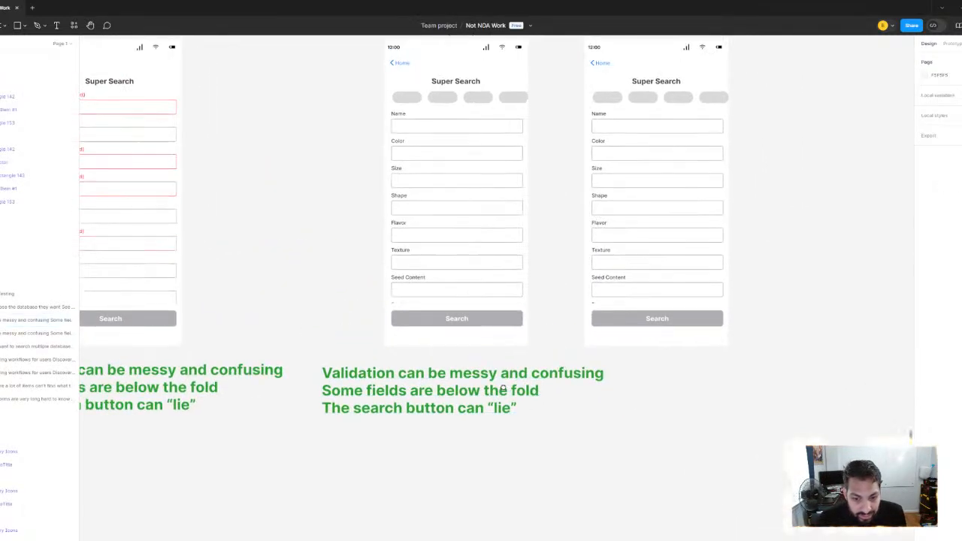
Reword the copied note's first line to read "Validation can still be messy and confusing"
{"action": "double_click", "coordinate": [515, 408]}
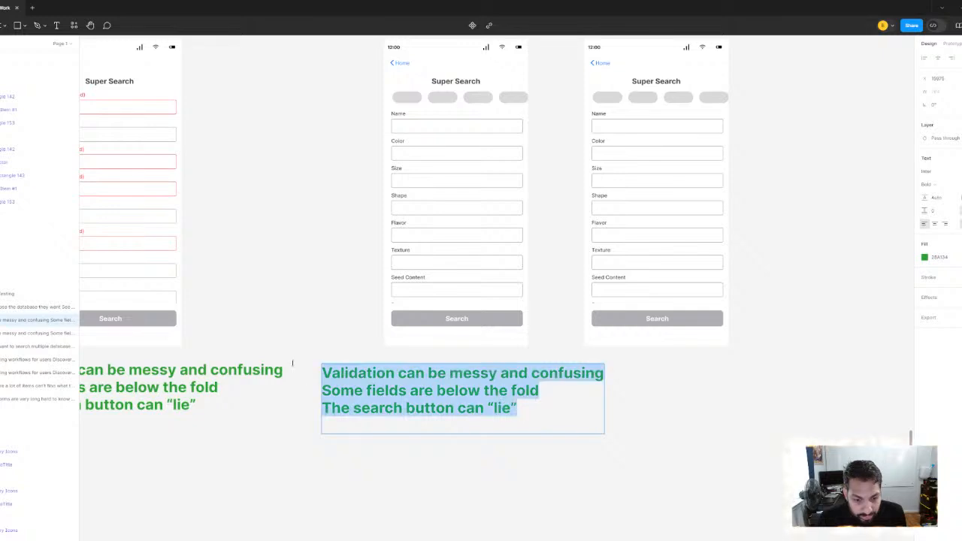
{"action": "left_click", "coordinate": [517, 407]}
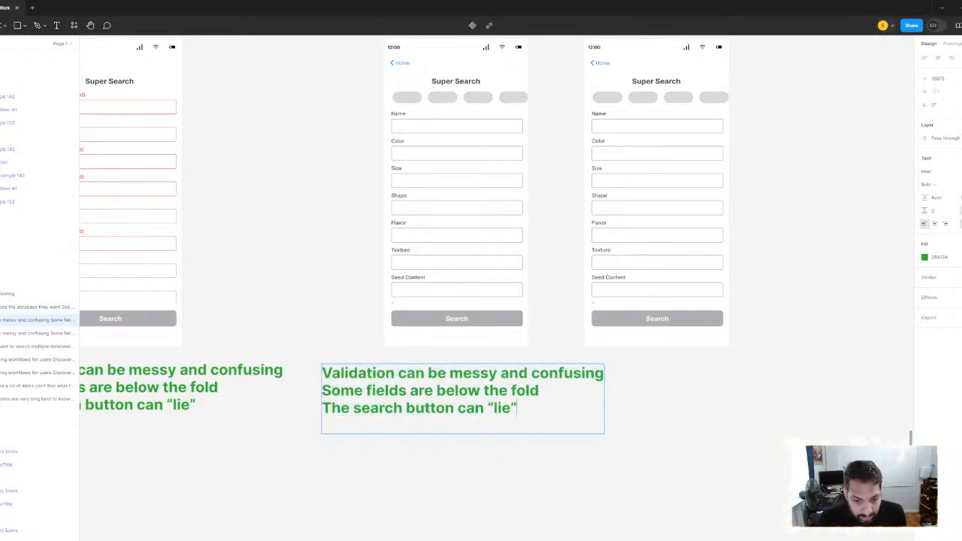
{"action": "left_click", "coordinate": [427, 373]}
{"action": "type", "text": "still"}
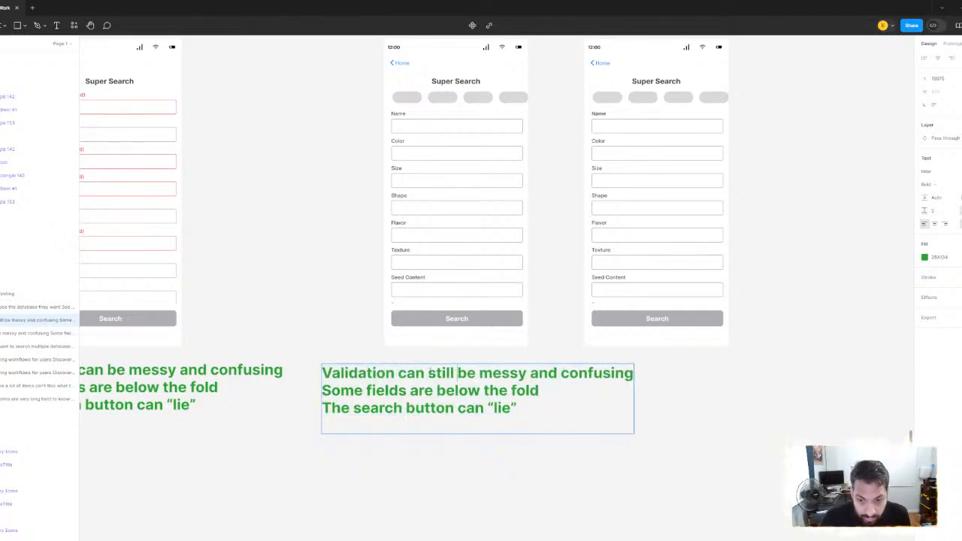
{"action": "left_click_drag", "start_coordinate": [517, 407], "coordinate": [305, 388]}
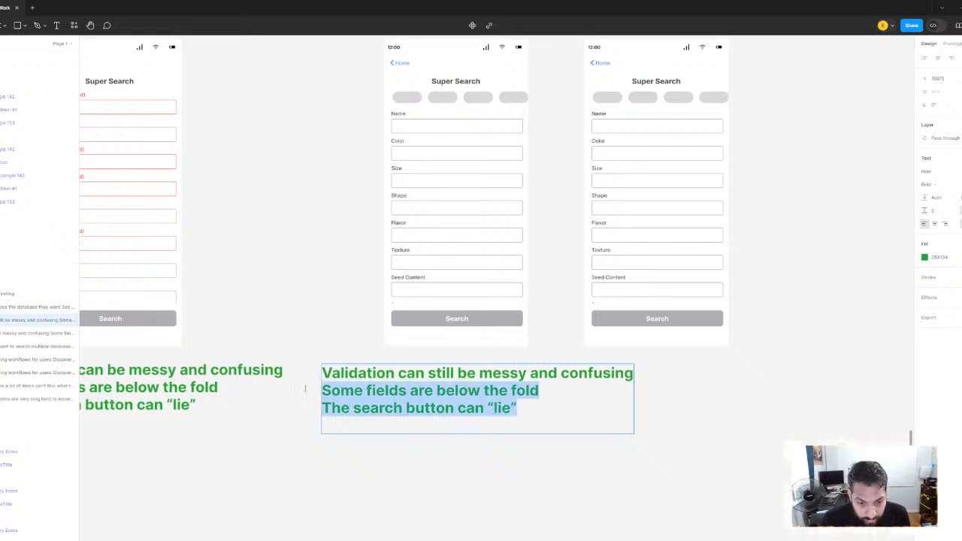
{"action": "left_click", "coordinate": [539, 408]}
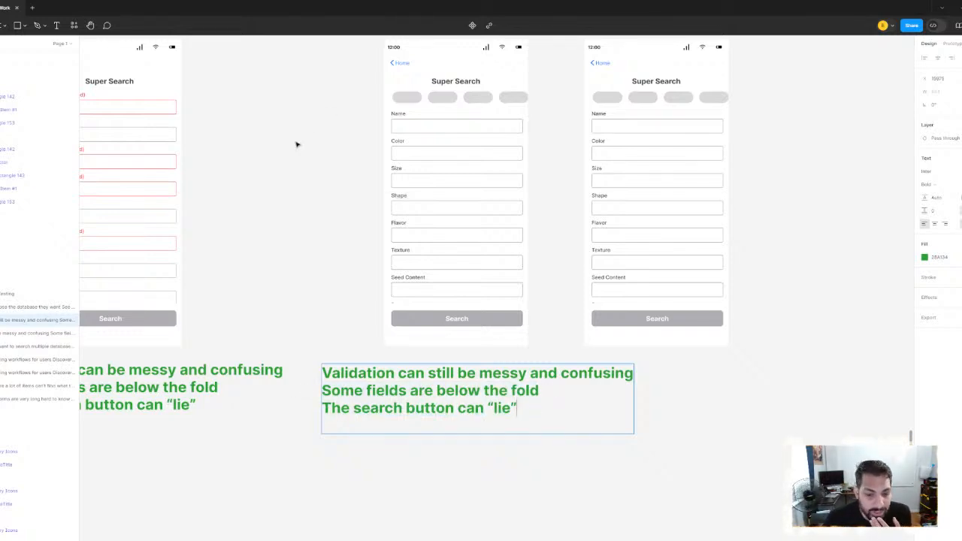
{"action": "left_click_drag", "start_coordinate": [297, 144], "coordinate": [250, 171]}
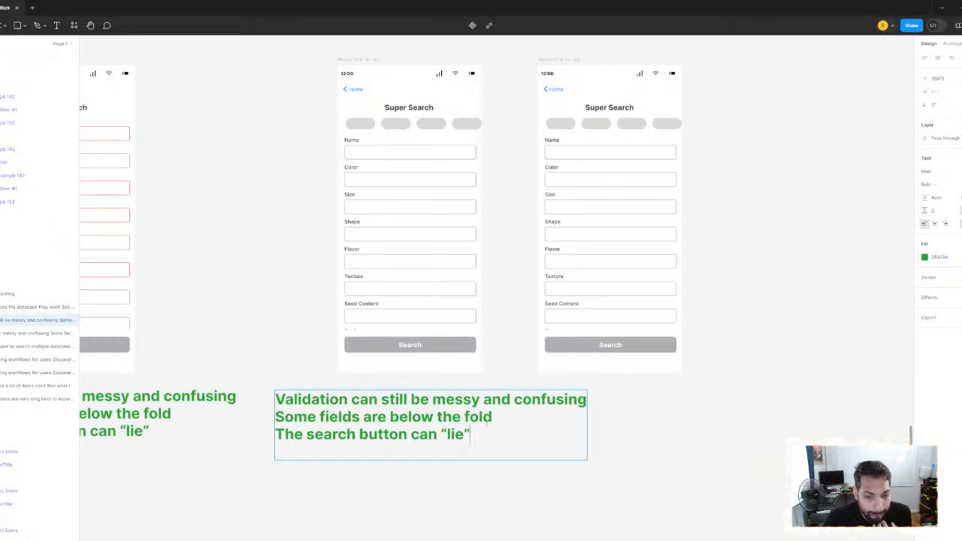
Replace all of the copied note's text with "Provides some clarity regarding the validation"
{"action": "key", "text": "ctrl+a"}
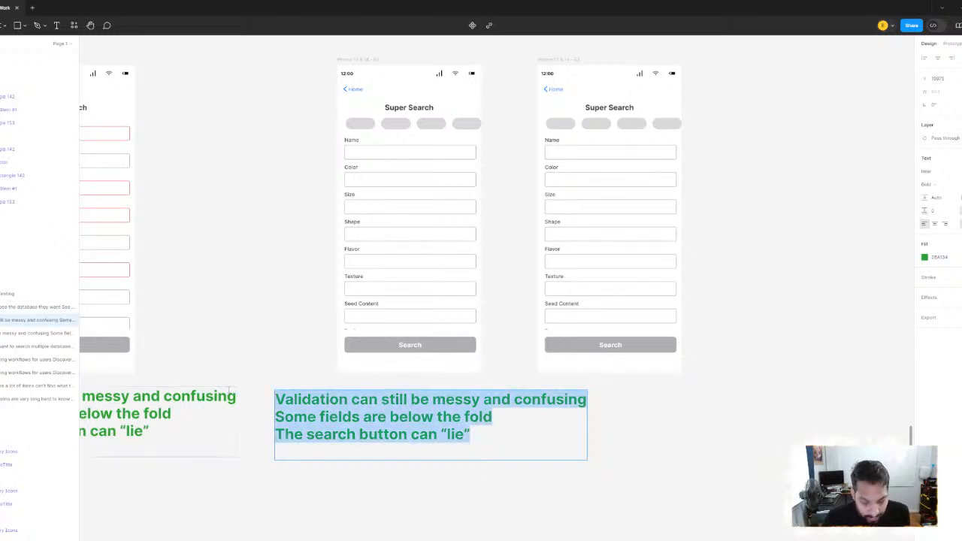
{"action": "key", "text": "BackSpace"}
{"action": "type", "text": "Vliadation"}
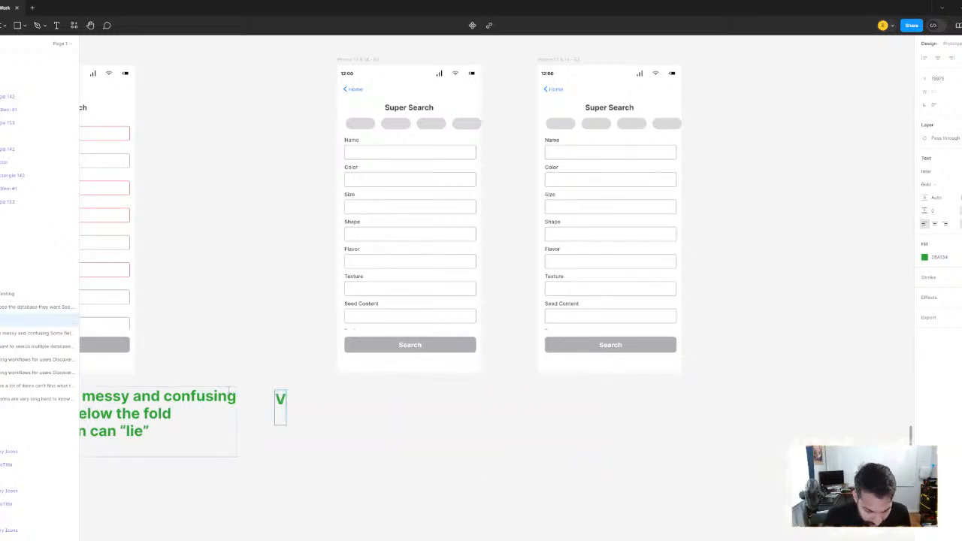
{"action": "key", "text": "BackSpace"}
{"action": "key", "text": "BackSpace"}
{"action": "key", "text": "BackSpace"}
{"action": "key", "text": "BackSpace"}
{"action": "key", "text": "BackSpace"}
{"action": "key", "text": "BackSpace"}
{"action": "key", "text": "BackSpace"}
{"action": "key", "text": "BackSpace"}
{"action": "key", "text": "BackSpace"}
{"action": "key", "text": "BackSpace"}
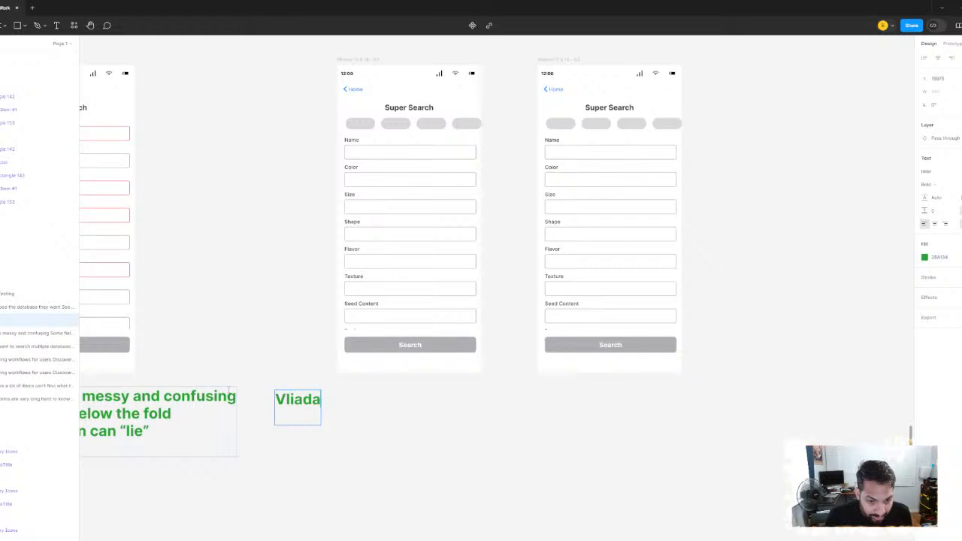
{"action": "type", "text": "Provides some cla"}
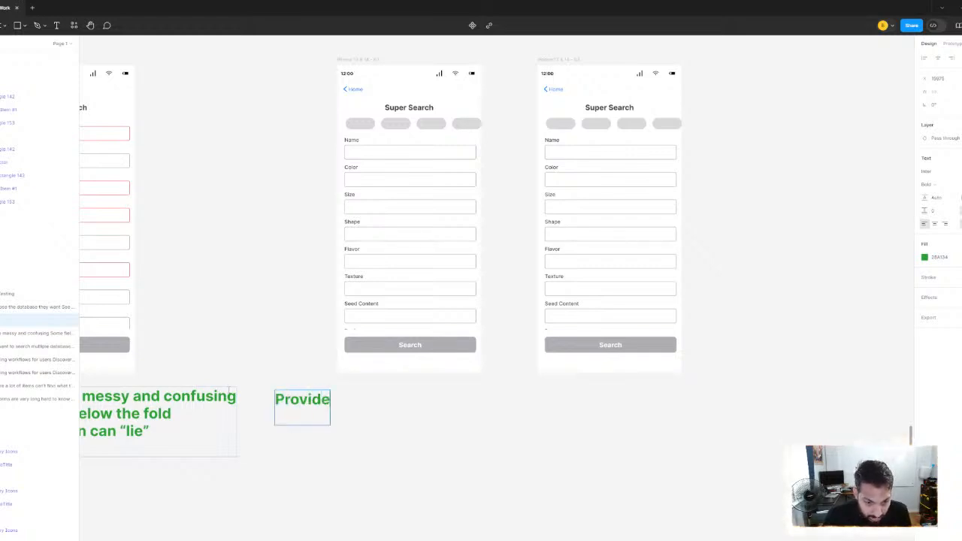
{"action": "key", "text": "BackSpace"}
{"action": "key", "text": "BackSpace"}
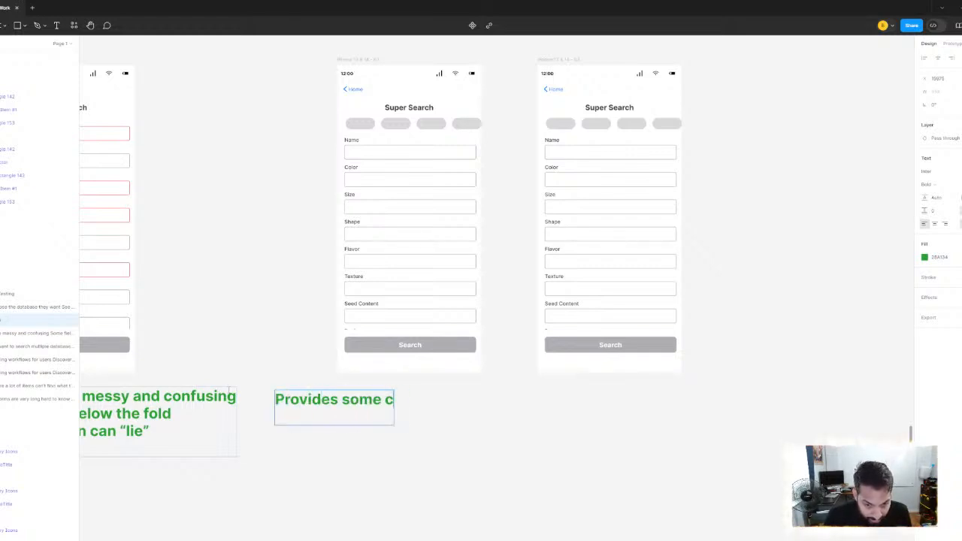
{"action": "type", "text": "larity"}
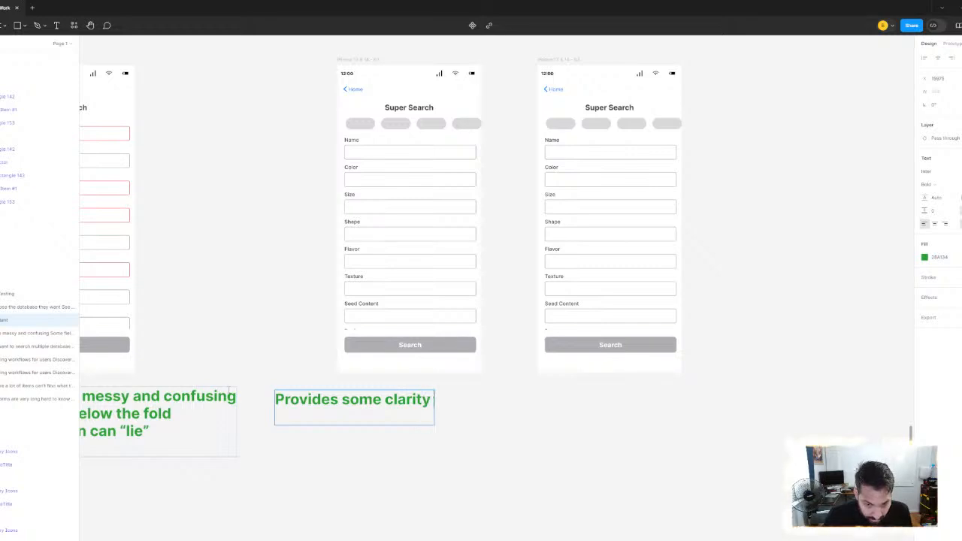
{"action": "type", "text": " regardin"}
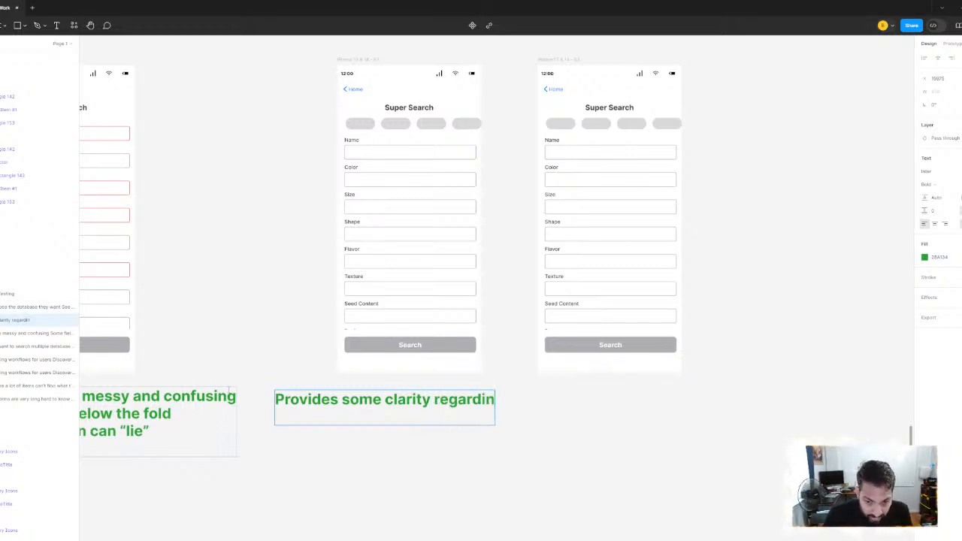
{"action": "type", "text": "g the validation"}
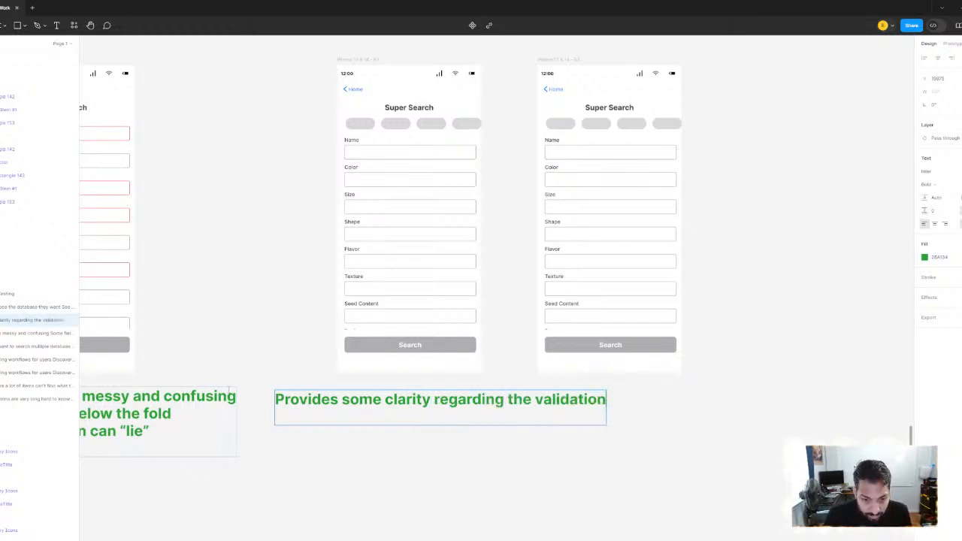
Add a second line to the note reading "Validation can still be messy", with the spelling of "Validation" corrected
{"action": "key", "text": "Return"}
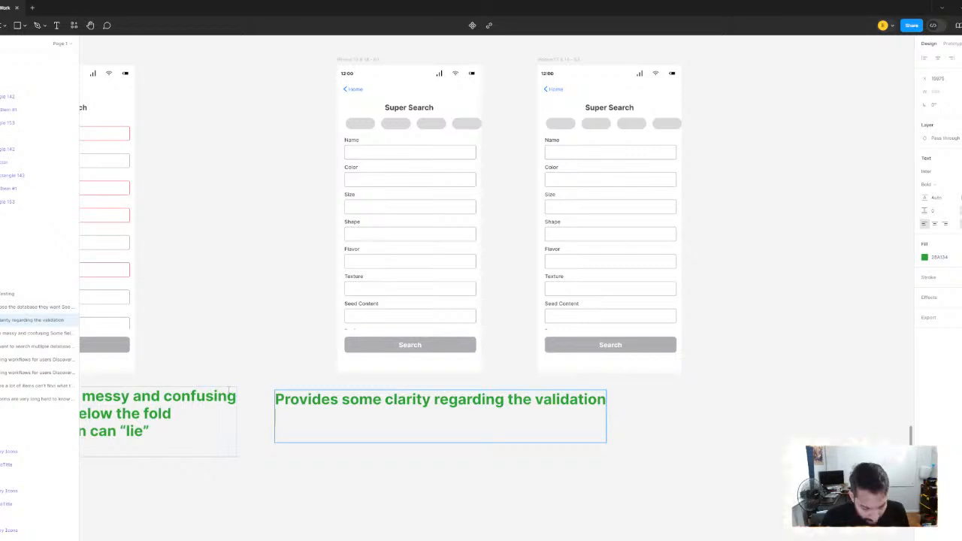
{"action": "type", "text": "Vaidation"}
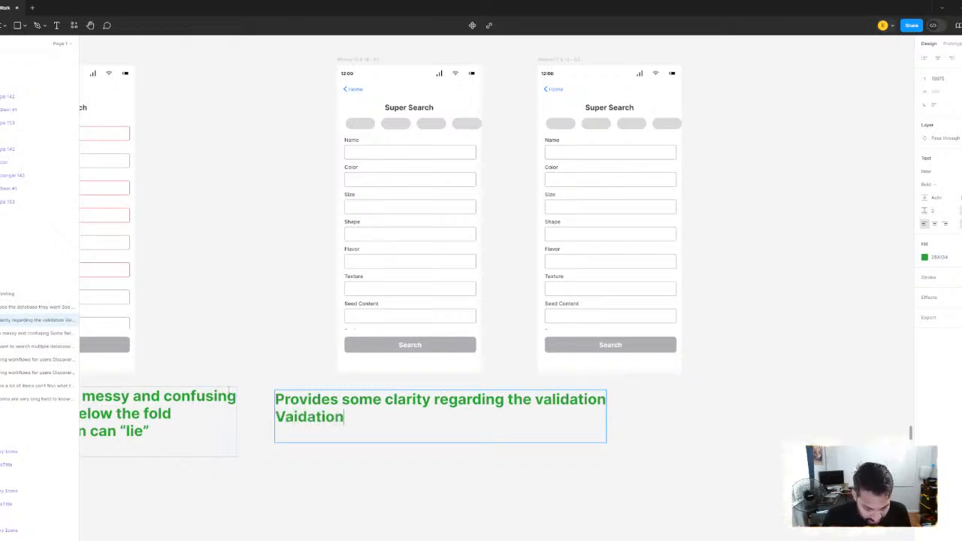
{"action": "type", "text": " can still be me"}
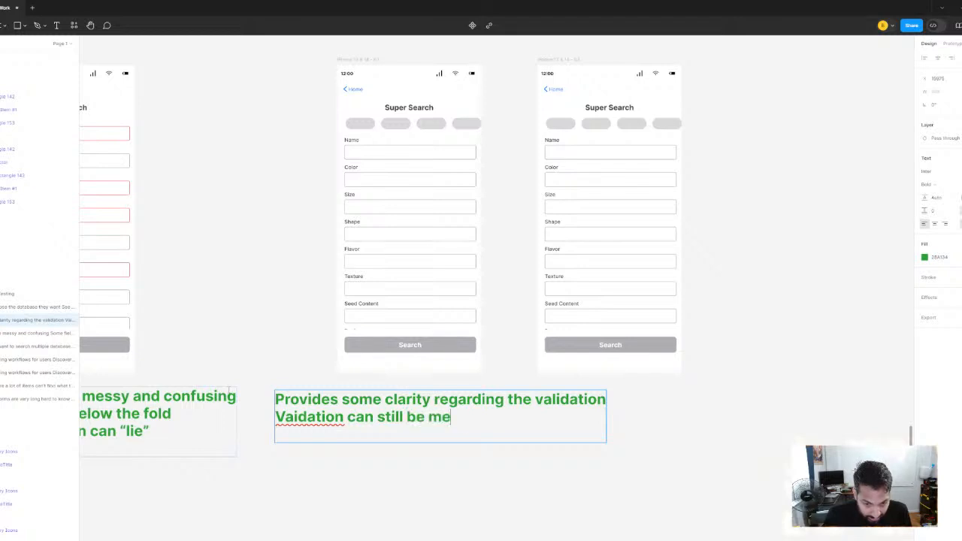
{"action": "type", "text": "ssy"}
{"action": "right_click", "coordinate": [300, 419]}
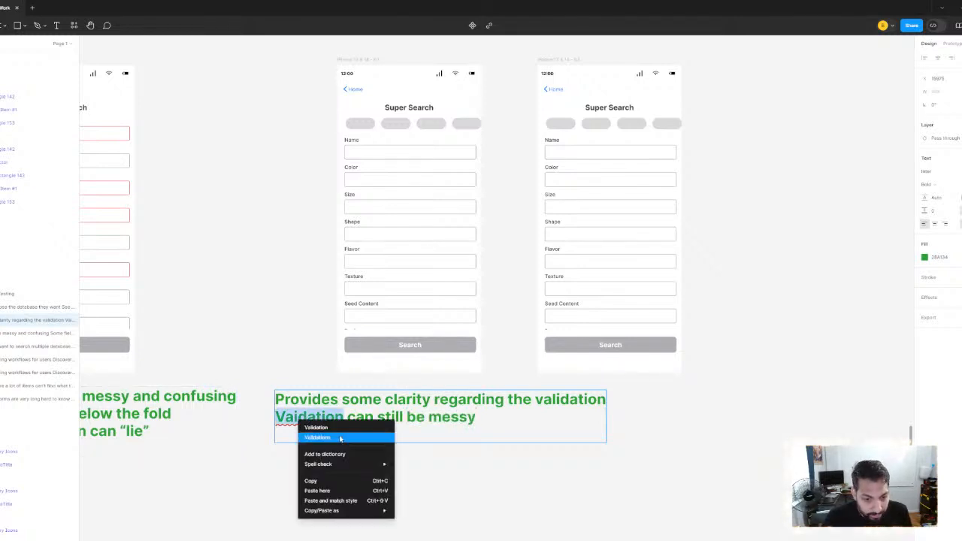
{"action": "left_click", "coordinate": [323, 427]}
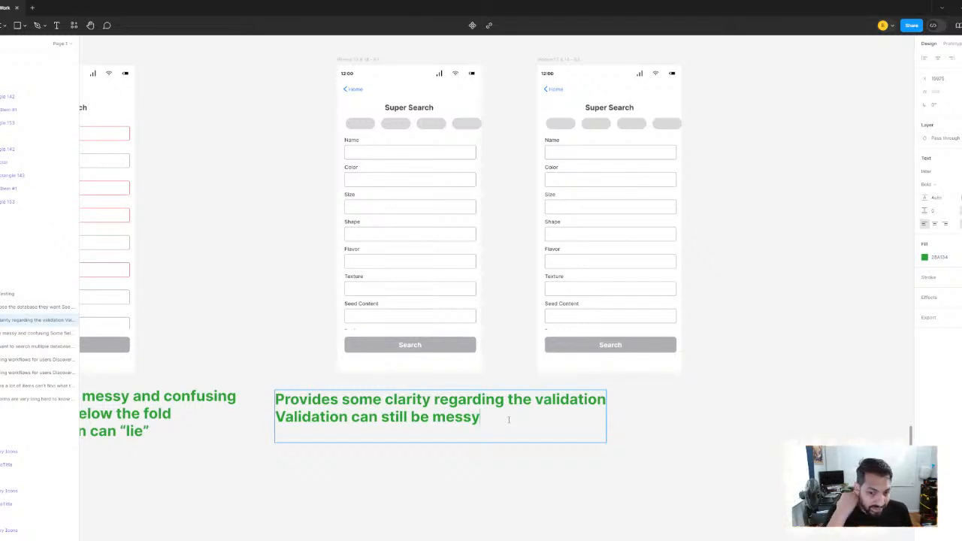
Add a third line reading "Users don't know what the requirements are", correct the spelling of "requirements", and finish editing the note
{"action": "key", "text": "Return"}
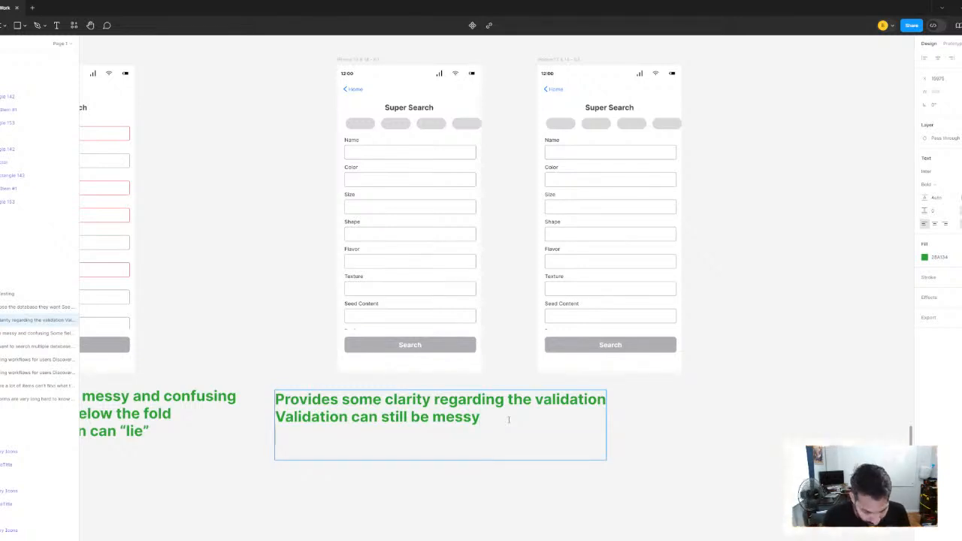
{"action": "type", "text": "Users d"}
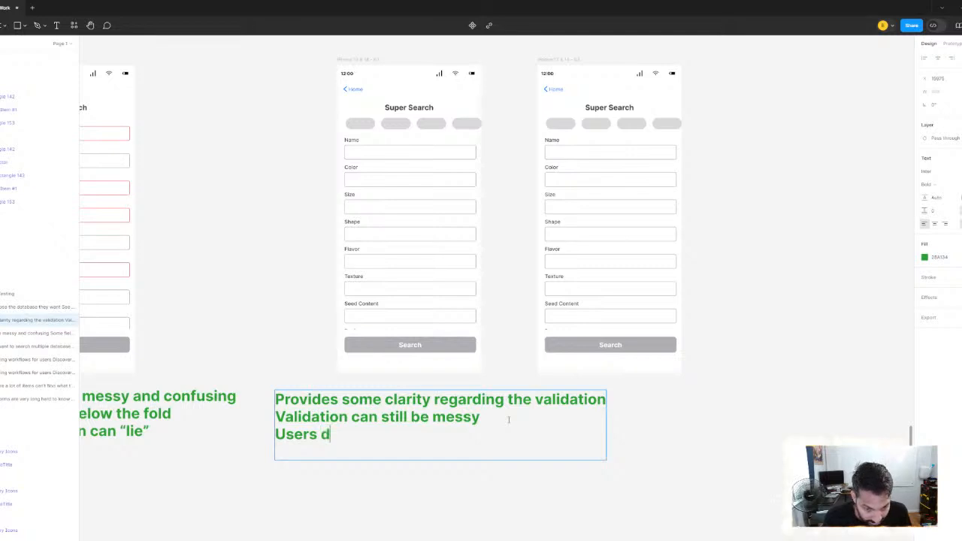
{"action": "type", "text": "on't know wh"}
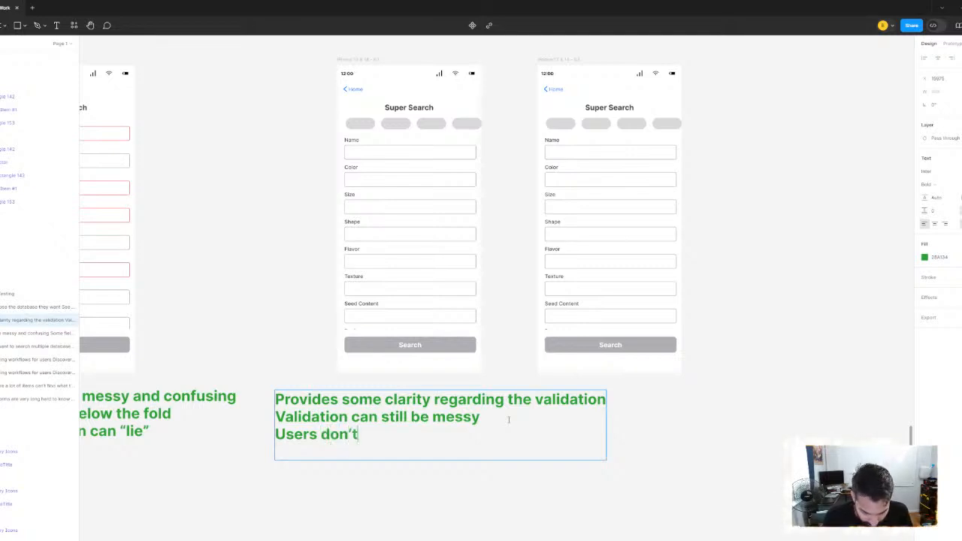
{"action": "type", "text": "at the "}
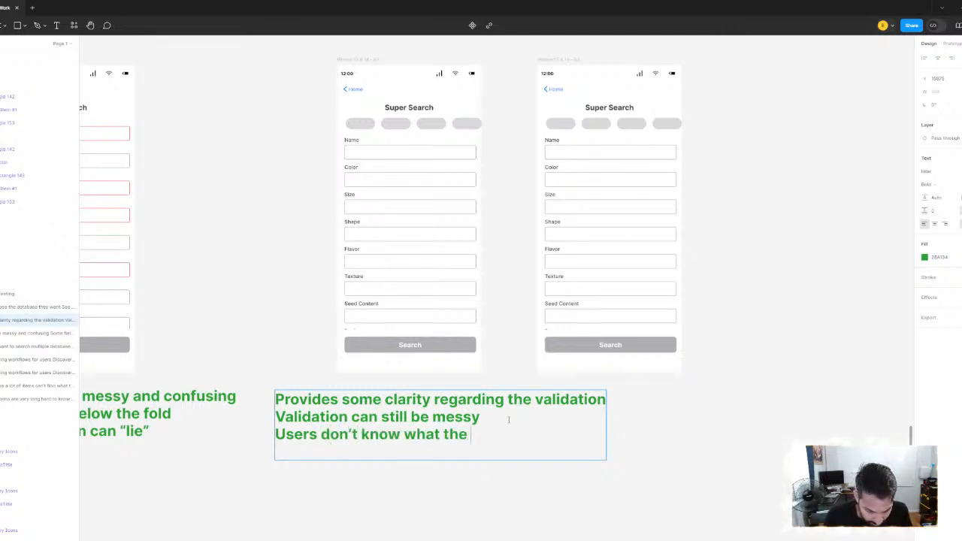
{"action": "type", "text": "requiremtns are"}
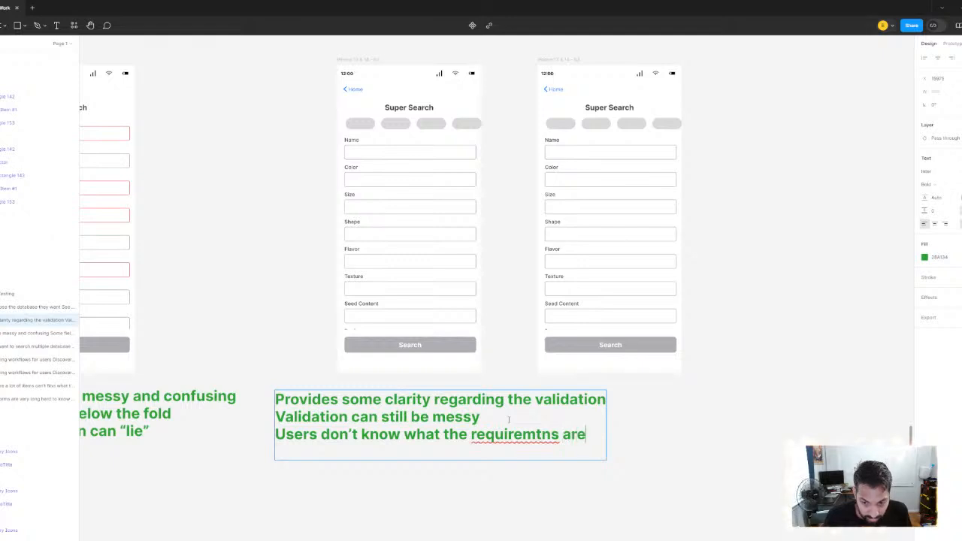
{"action": "right_click", "coordinate": [512, 437]}
{"action": "left_click", "coordinate": [519, 443]}
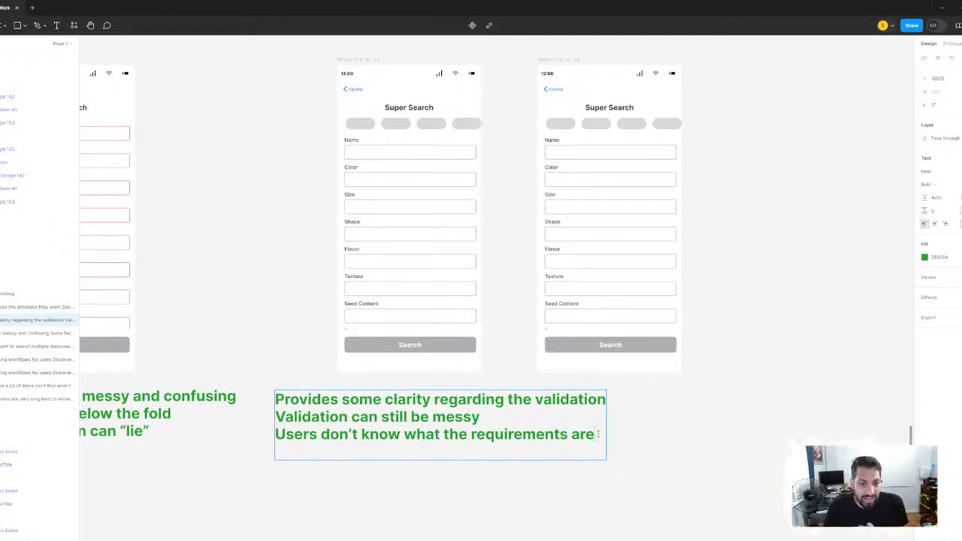
{"action": "key", "text": "Escape"}
Compare the Super Search screen with red required fields against the two pill versions and the green notes beneath them
{"action": "scroll", "coordinate": [288, 213], "scroll_direction": "up", "scroll_amount": 2}
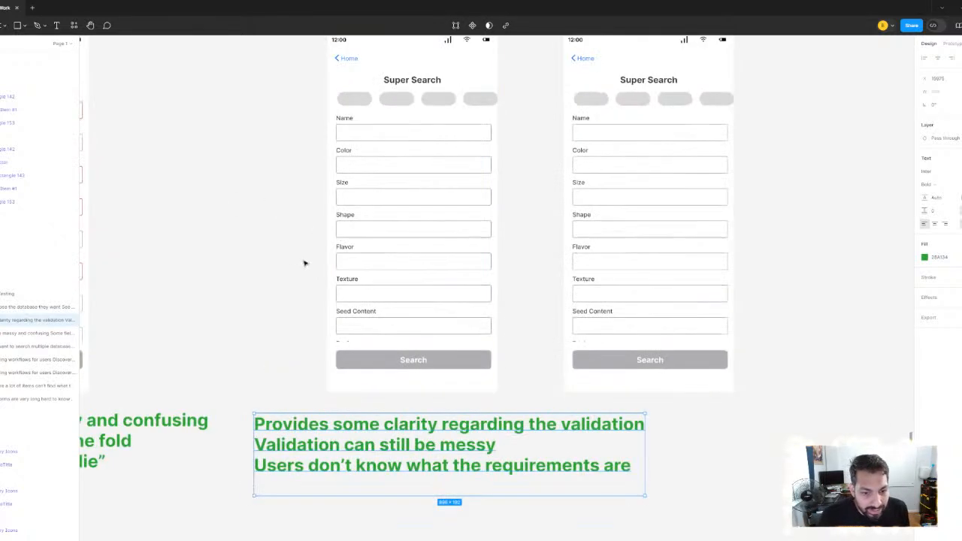
{"action": "scroll", "coordinate": [356, 319], "scroll_direction": "up", "scroll_amount": 2}
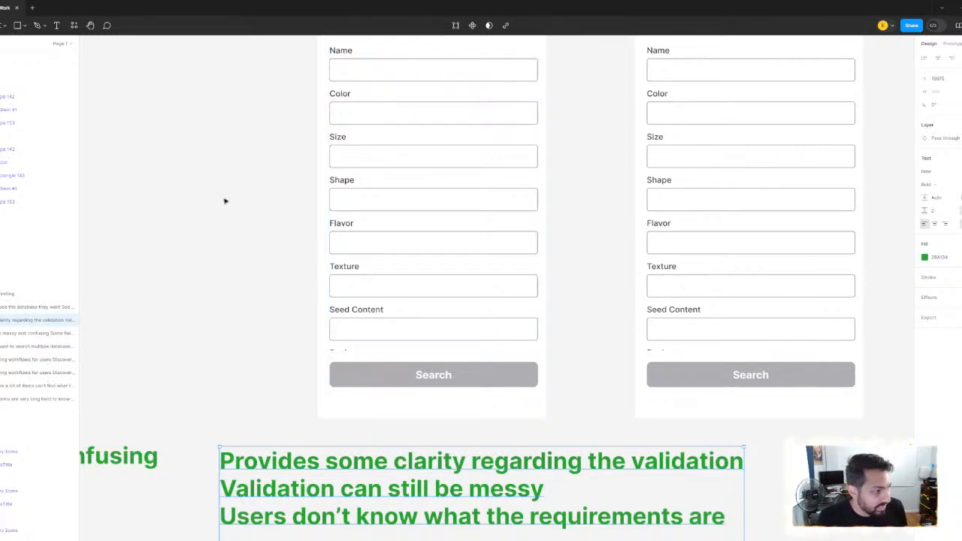
{"action": "scroll", "coordinate": [225, 201], "scroll_direction": "down", "scroll_amount": 5}
{"action": "left_click_drag", "start_coordinate": [226, 200], "coordinate": [291, 241]}
{"action": "scroll", "coordinate": [293, 240], "scroll_direction": "up", "scroll_amount": 2}
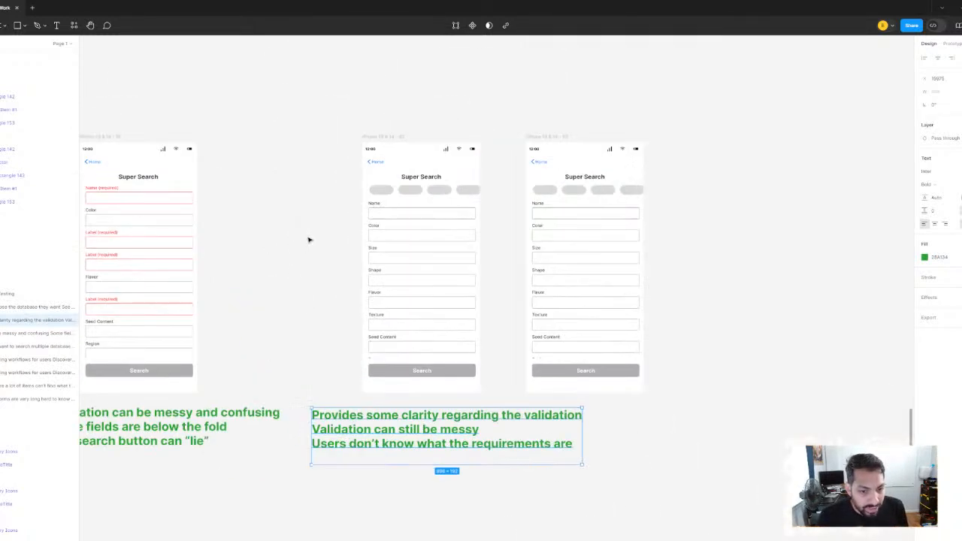
{"action": "left_click", "coordinate": [308, 240]}
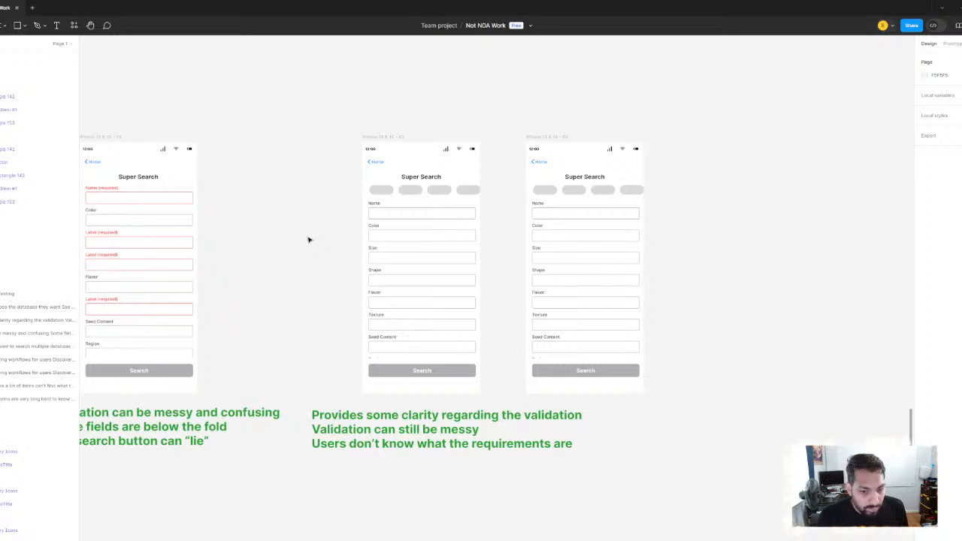
{"action": "left_click", "coordinate": [384, 420]}
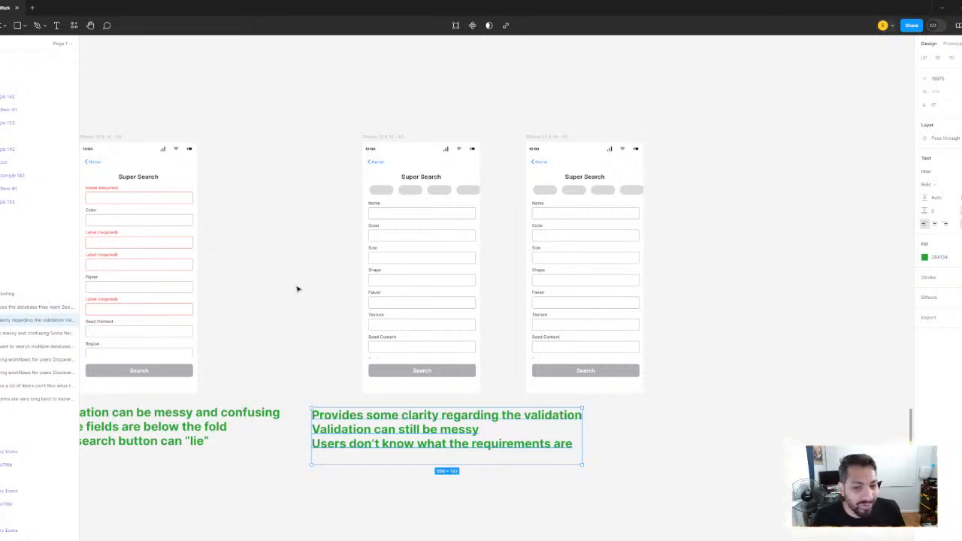
{"action": "scroll", "coordinate": [328, 284], "scroll_direction": "down", "scroll_amount": 5}
{"action": "scroll", "coordinate": [378, 290], "scroll_direction": "up", "scroll_amount": 4}
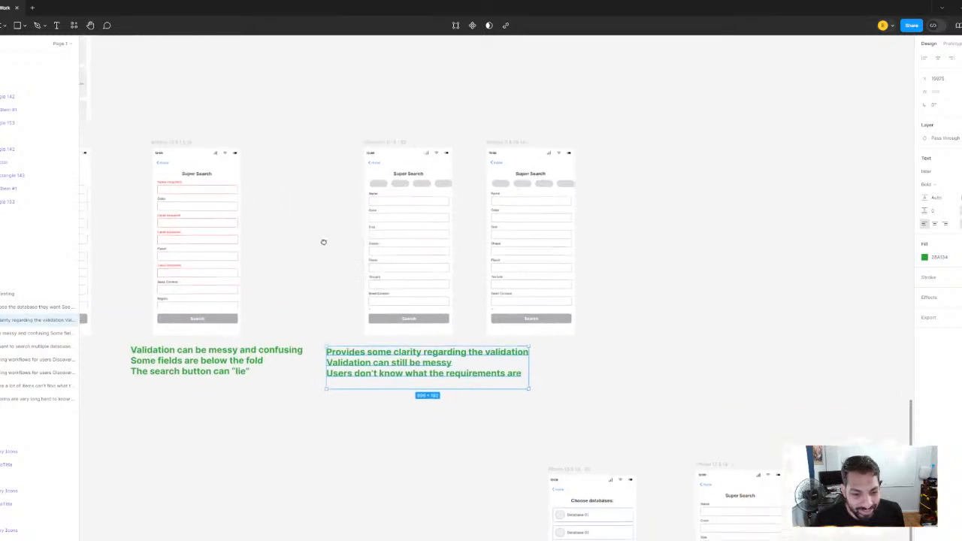
{"action": "scroll", "coordinate": [334, 252], "scroll_direction": "up", "scroll_amount": 3}
{"action": "scroll", "coordinate": [262, 262], "scroll_direction": "down", "scroll_amount": 3}
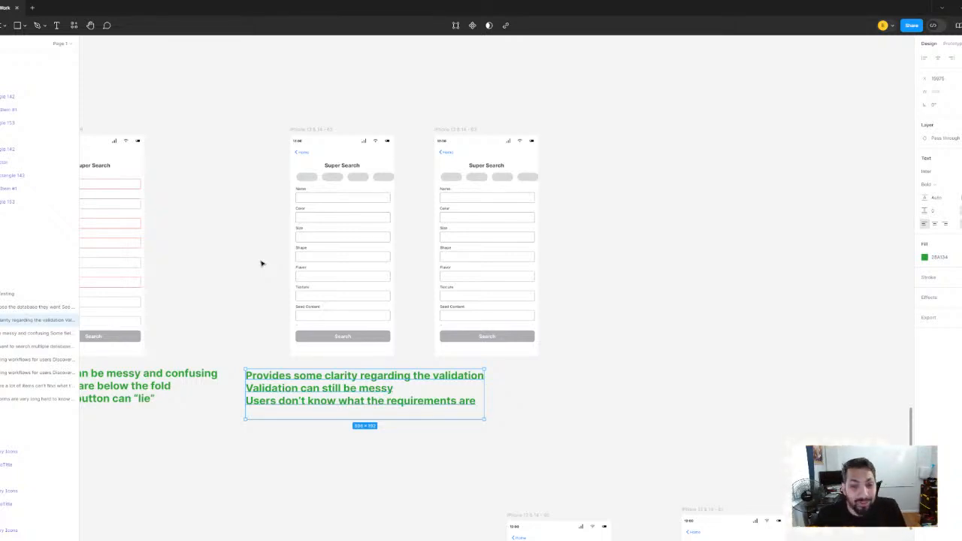
Move the second pill-row Super Search screen farther away from the first, keeping both level
{"action": "scroll", "coordinate": [441, 246], "scroll_direction": "up", "scroll_amount": 3}
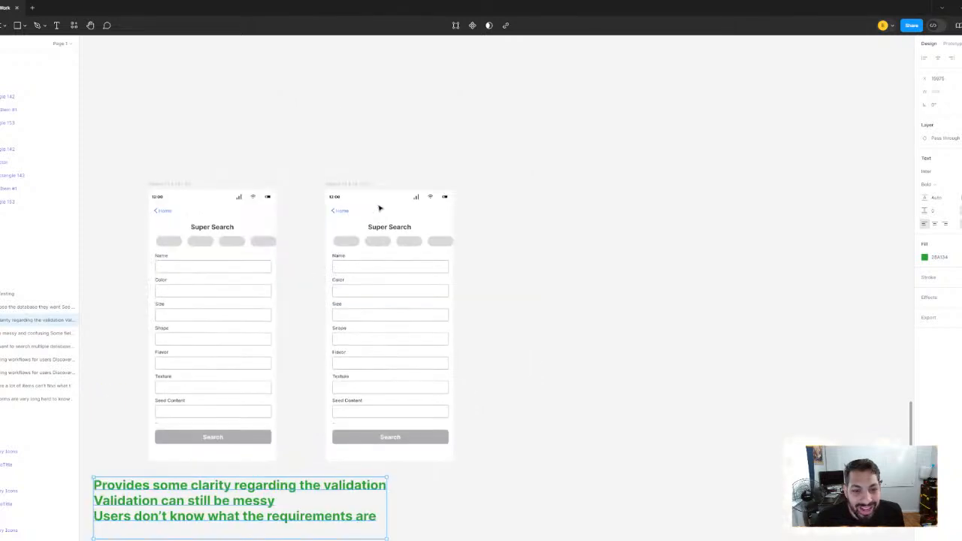
{"action": "left_click_drag", "start_coordinate": [346, 180], "coordinate": [558, 180]}
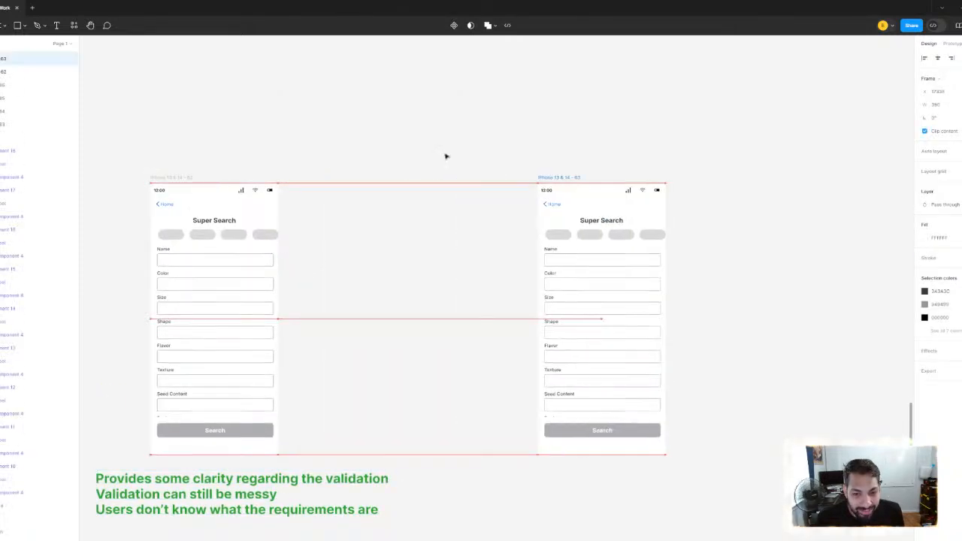
{"action": "left_click_drag", "start_coordinate": [326, 143], "coordinate": [430, 106]}
{"action": "scroll", "coordinate": [396, 125], "scroll_direction": "down", "scroll_amount": 1}
{"action": "left_click", "coordinate": [430, 106]}
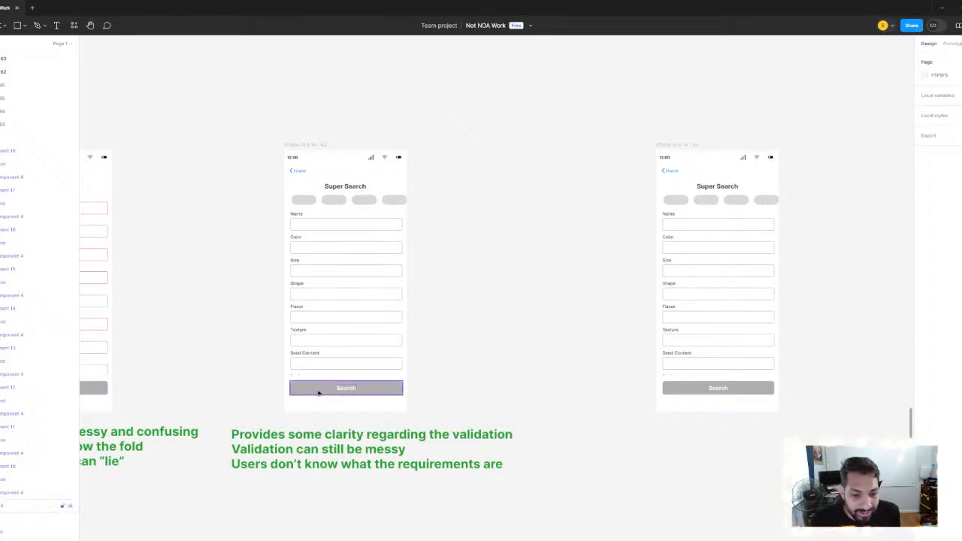
{"action": "scroll", "coordinate": [347, 390], "scroll_direction": "up", "scroll_amount": 2}
{"action": "scroll", "coordinate": [356, 360], "scroll_direction": "down", "scroll_amount": 3}
{"action": "scroll", "coordinate": [362, 325], "scroll_direction": "down", "scroll_amount": 2}
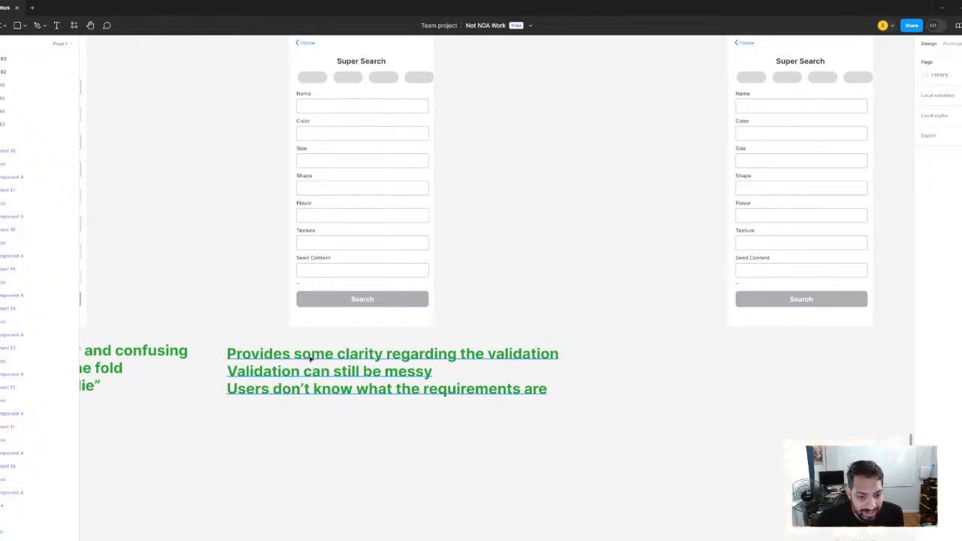
{"action": "left_click", "coordinate": [310, 360]}
{"action": "scroll", "coordinate": [472, 402], "scroll_direction": "left", "scroll_amount": 4}
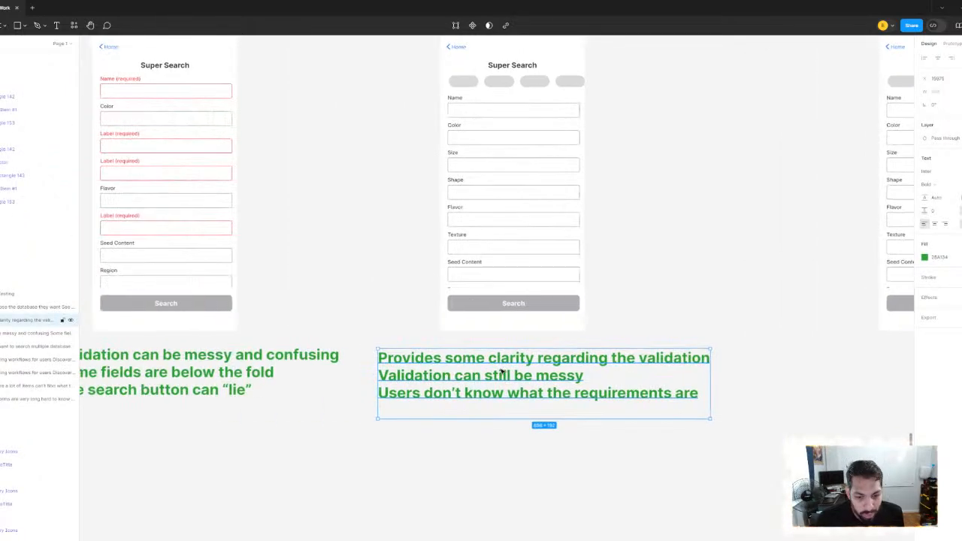
{"action": "double_click", "coordinate": [428, 400]}
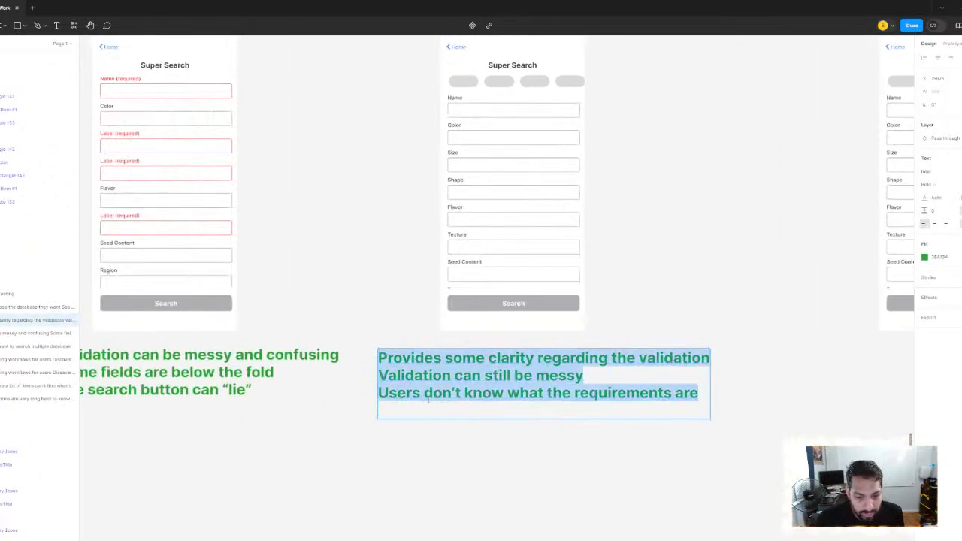
{"action": "left_click", "coordinate": [710, 430]}
{"action": "double_click", "coordinate": [703, 396]}
{"action": "left_click", "coordinate": [704, 396]}
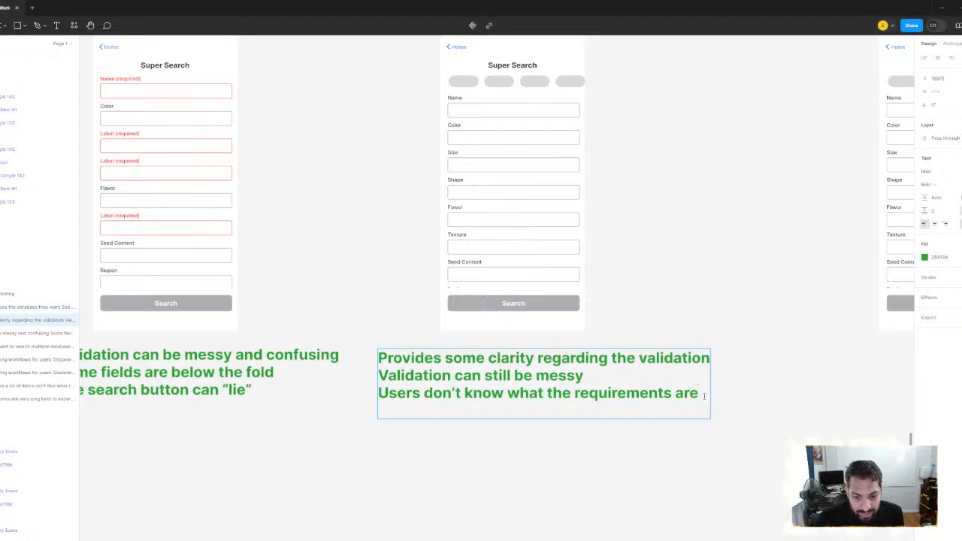
{"action": "left_click", "coordinate": [328, 224]}
Nudge the second pill-row Super Search screen slightly closer to the first pill-row version
{"action": "scroll", "coordinate": [335, 217], "scroll_direction": "down", "scroll_amount": 3}
{"action": "left_click_drag", "start_coordinate": [360, 226], "coordinate": [247, 316]}
{"action": "scroll", "coordinate": [572, 263], "scroll_direction": "up", "scroll_amount": 2}
{"action": "left_click_drag", "start_coordinate": [570, 263], "coordinate": [412, 260]}
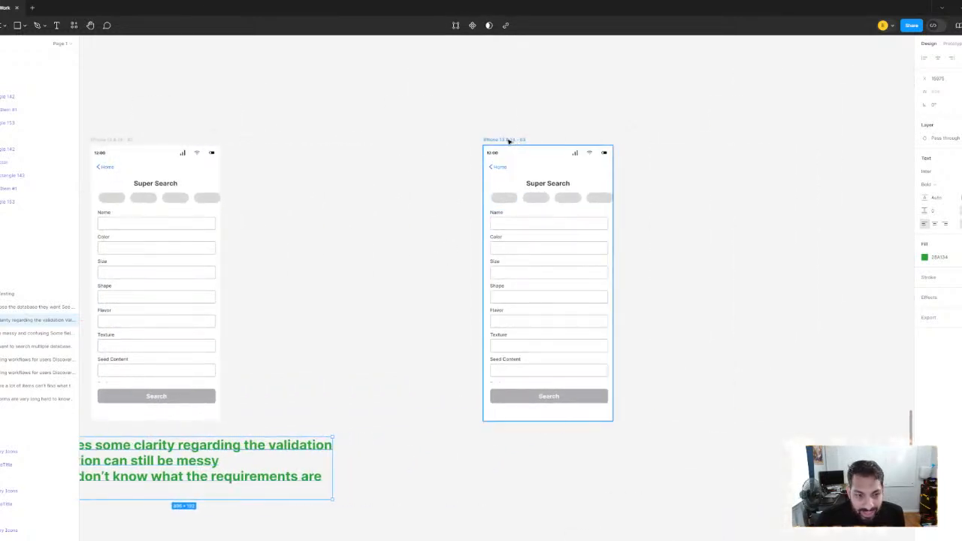
{"action": "mouse_move", "coordinate": [511, 141]}
{"action": "left_mouse_down"}
{"action": "mouse_move", "coordinate": [490, 142]}
{"action": "mouse_move", "coordinate": [498, 142]}
{"action": "left_mouse_up"}
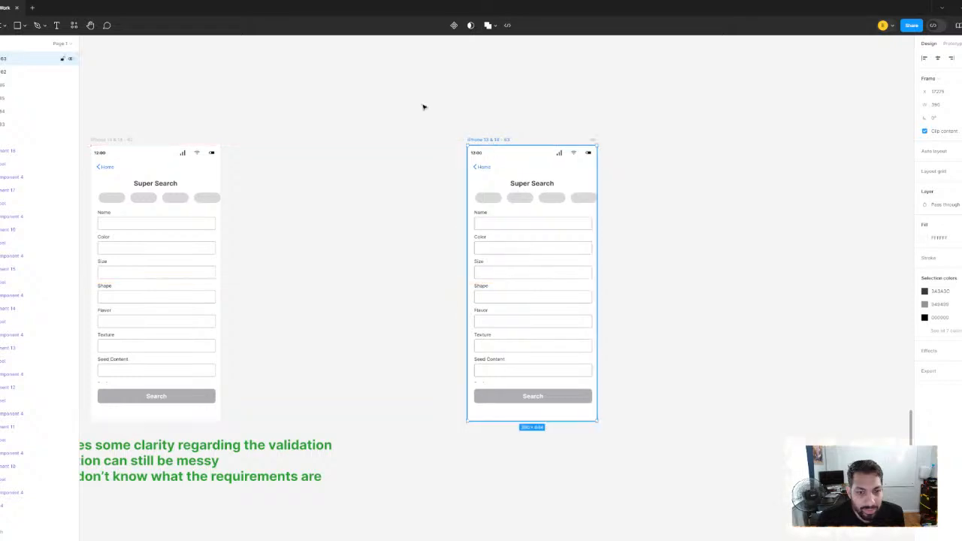
{"action": "left_click", "coordinate": [421, 106]}
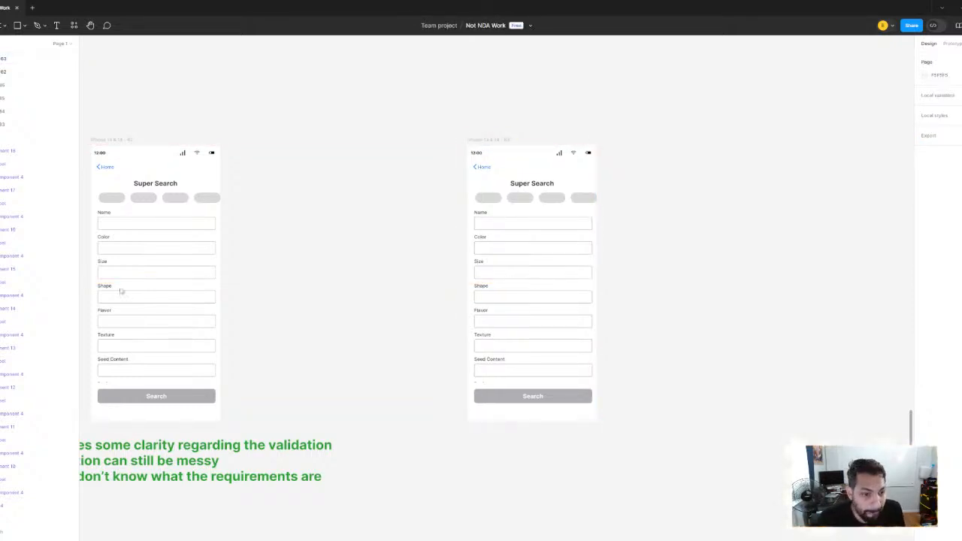
Add a new first line reading "PM's Vision" above "Provides some clarity regarding the validation" in the green note and finish editing
{"action": "left_click_drag", "start_coordinate": [119, 291], "coordinate": [480, 129]}
{"action": "double_click", "coordinate": [443, 268]}
{"action": "key", "text": "Escape"}
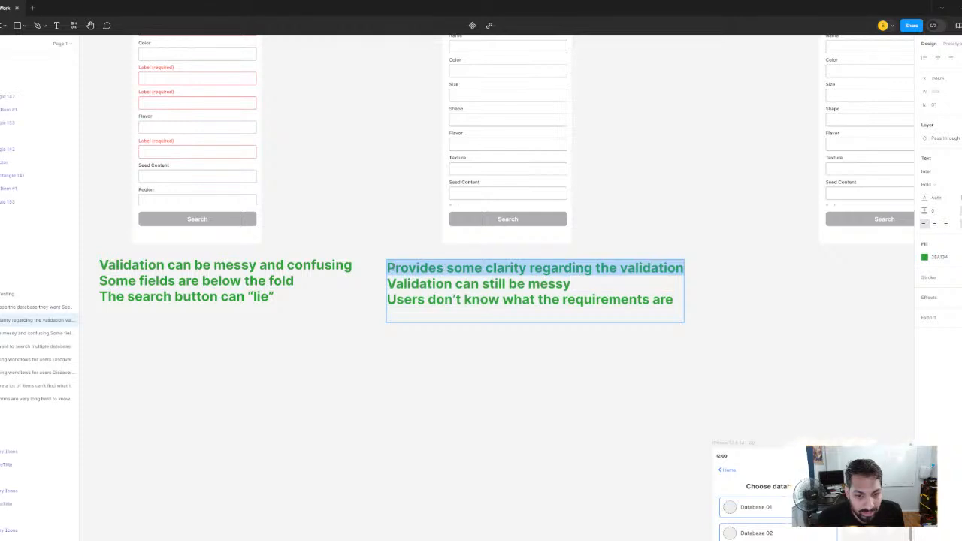
{"action": "key", "text": "Return"}
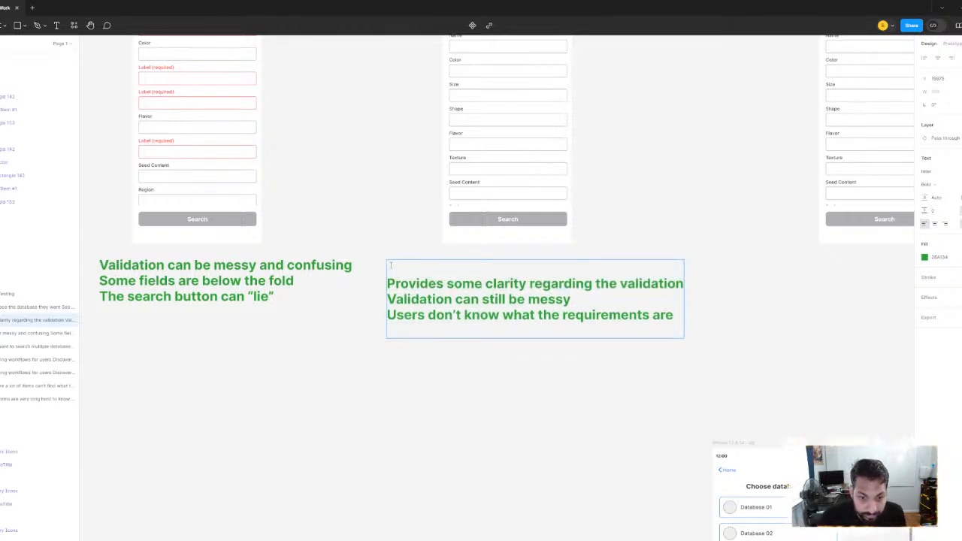
{"action": "type", "text": "OKM"}
{"action": "key", "text": "BackSpace"}
{"action": "key", "text": "BackSpace"}
{"action": "key", "text": "BackSpace"}
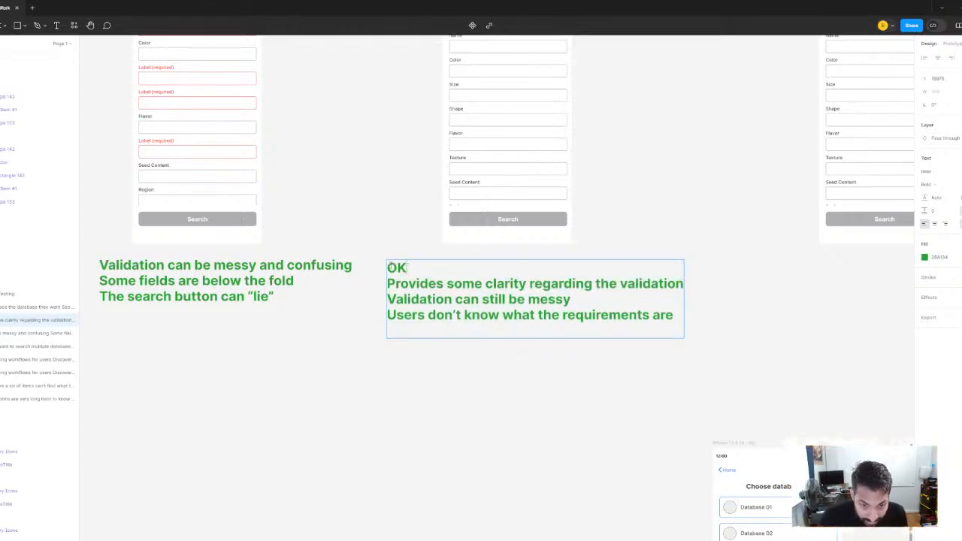
{"action": "type", "text": "PM's v"}
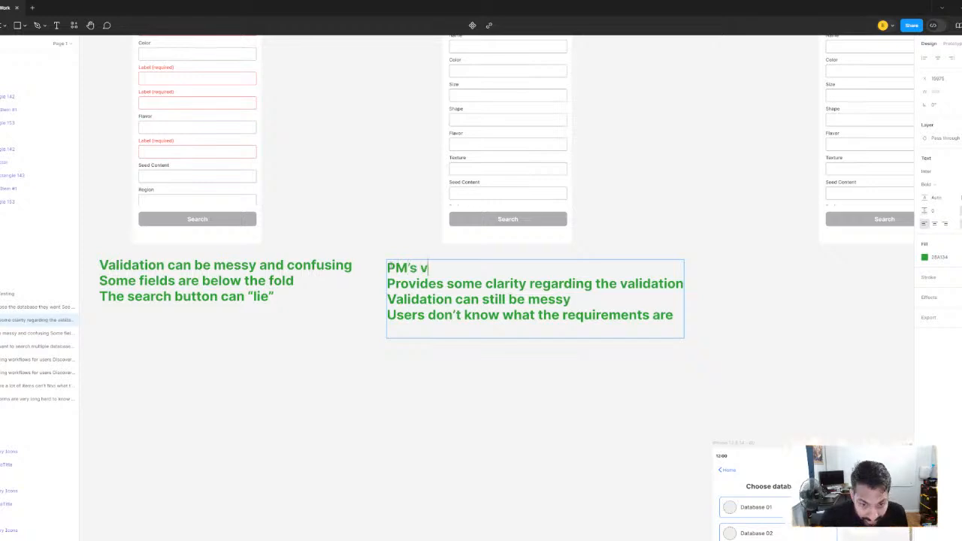
{"action": "key", "text": "BackSpace"}
{"action": "type", "text": "Vision"}
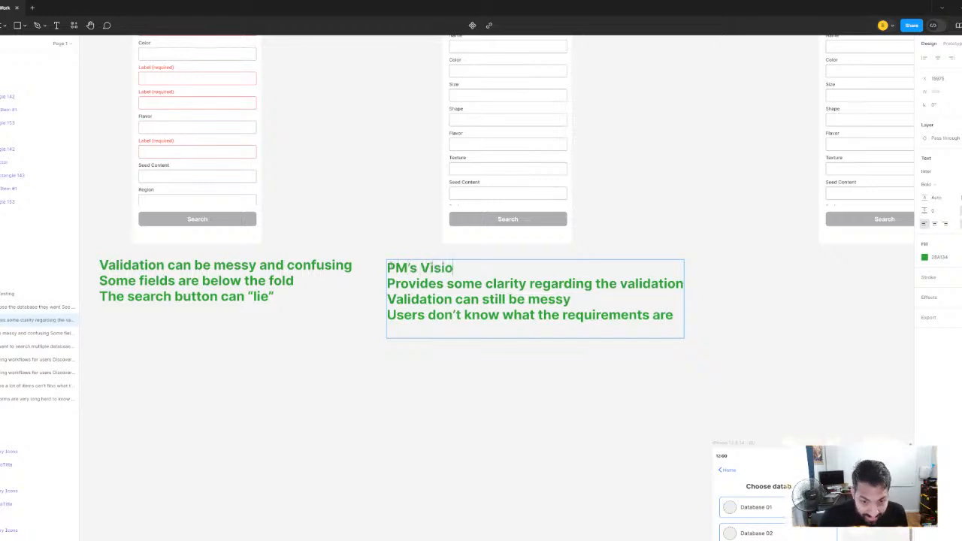
{"action": "left_click", "coordinate": [389, 431]}
{"action": "left_click_drag", "start_coordinate": [797, 265], "coordinate": [614, 288]}
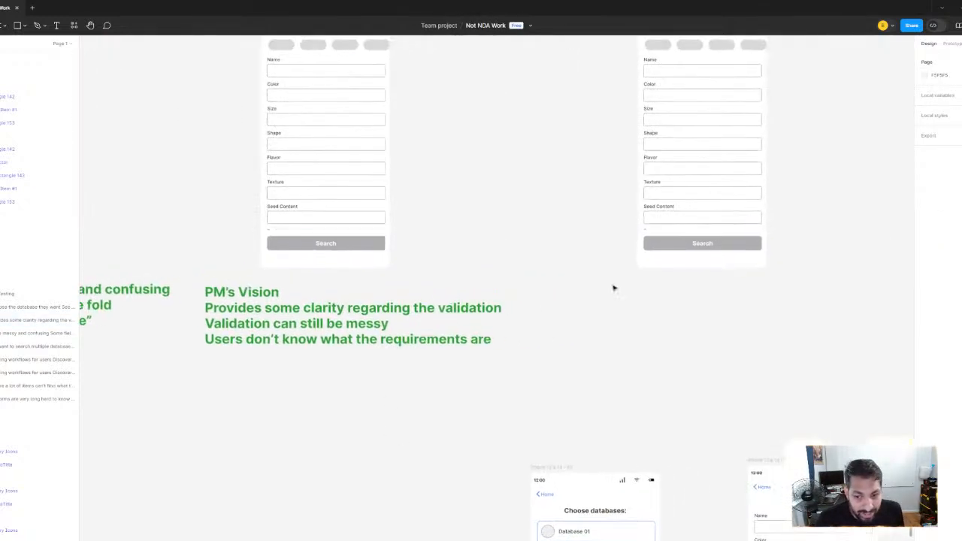
{"action": "left_click_drag", "start_coordinate": [578, 202], "coordinate": [258, 354]}
{"action": "scroll", "coordinate": [393, 180], "scroll_direction": "up", "scroll_amount": 3}
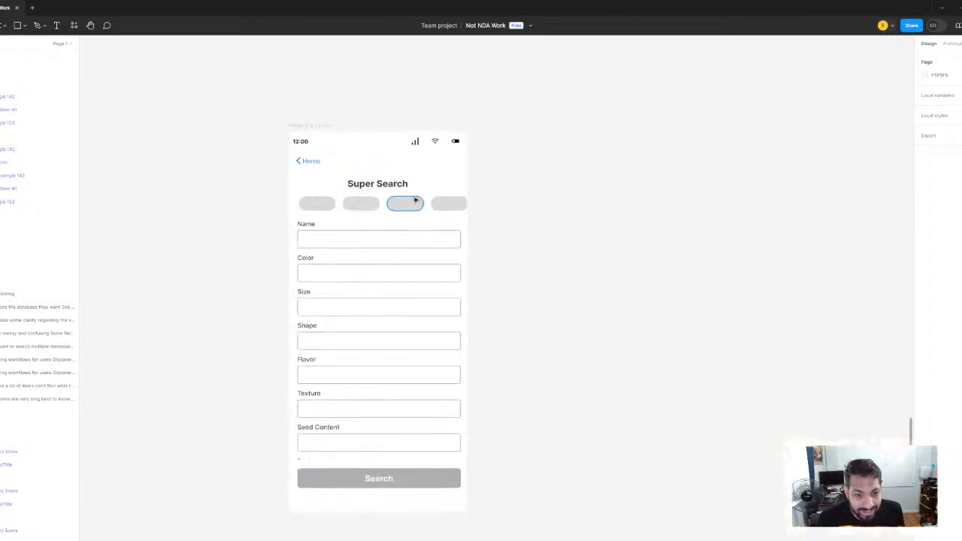
{"action": "scroll", "coordinate": [341, 185], "scroll_direction": "down", "scroll_amount": 2}
{"action": "mouse_move", "coordinate": [264, 197]}
{"action": "left_mouse_down"}
{"action": "mouse_move", "coordinate": [302, 186]}
{"action": "mouse_move", "coordinate": [253, 185]}
{"action": "left_mouse_up"}
{"action": "scroll", "coordinate": [301, 186], "scroll_direction": "up", "scroll_amount": 2}
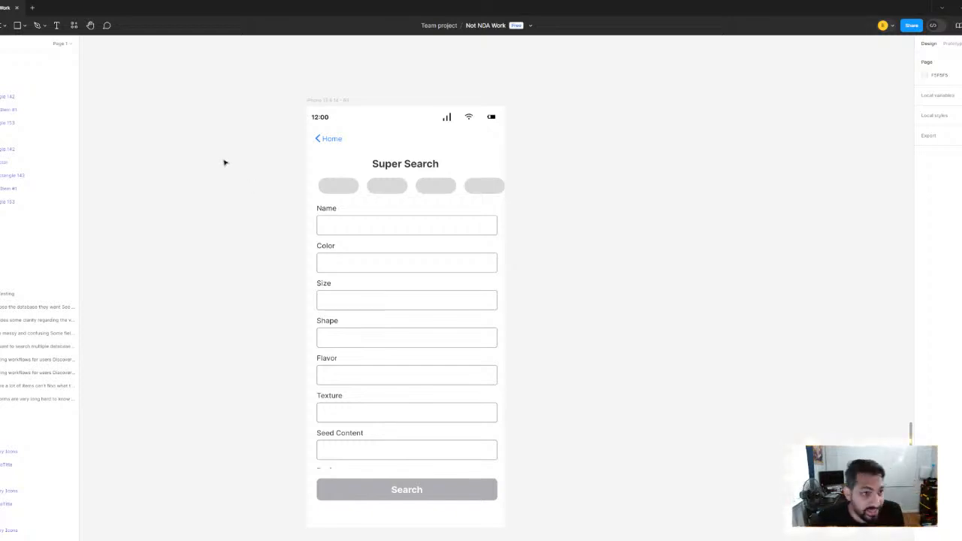
{"action": "left_click", "coordinate": [26, 29]}
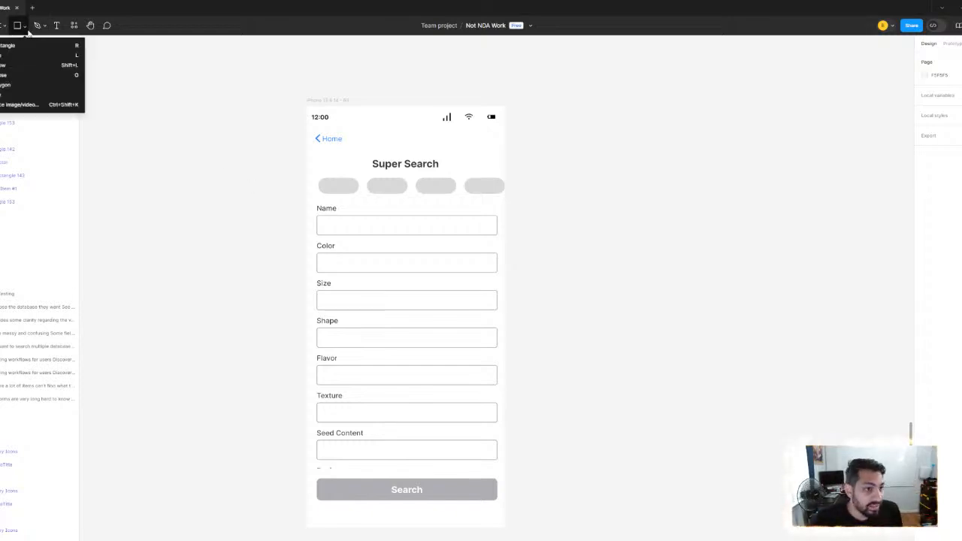
{"action": "left_click", "coordinate": [13, 75]}
{"action": "scroll", "coordinate": [487, 153], "scroll_direction": "up", "scroll_amount": 5}
{"action": "scroll", "coordinate": [488, 152], "scroll_direction": "down", "scroll_amount": 5}
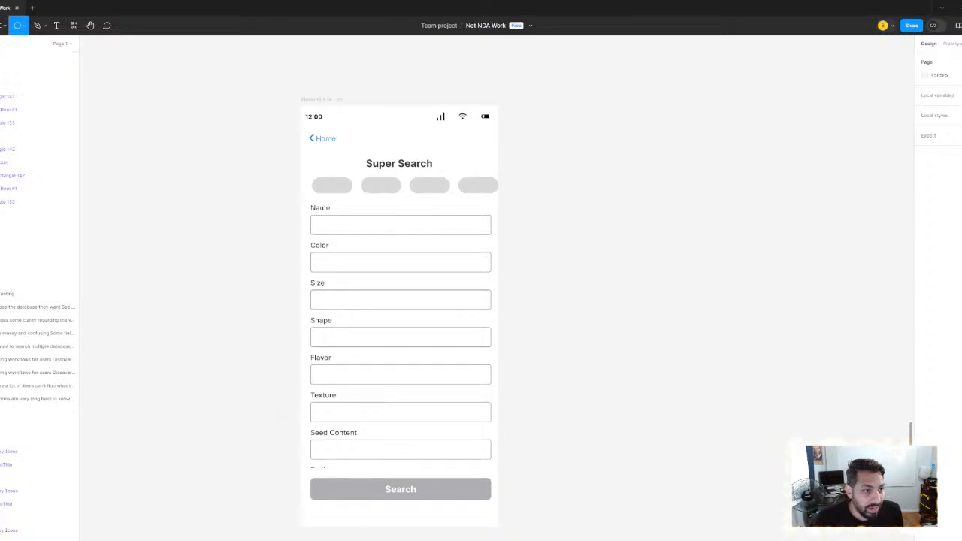
{"action": "key", "text": "v"}
Delete the second pill-row Super Search screen, keeping the one above the "PM's Vision" note
{"action": "scroll", "coordinate": [276, 180], "scroll_direction": "down", "scroll_amount": 3}
{"action": "left_click_drag", "start_coordinate": [282, 170], "coordinate": [455, 172]}
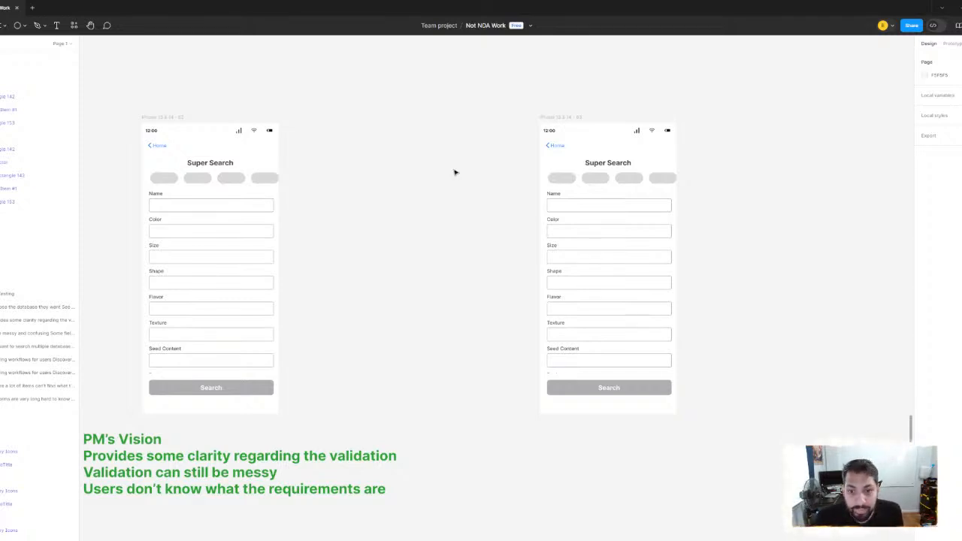
{"action": "left_click", "coordinate": [565, 118]}
{"action": "key", "text": "Delete"}
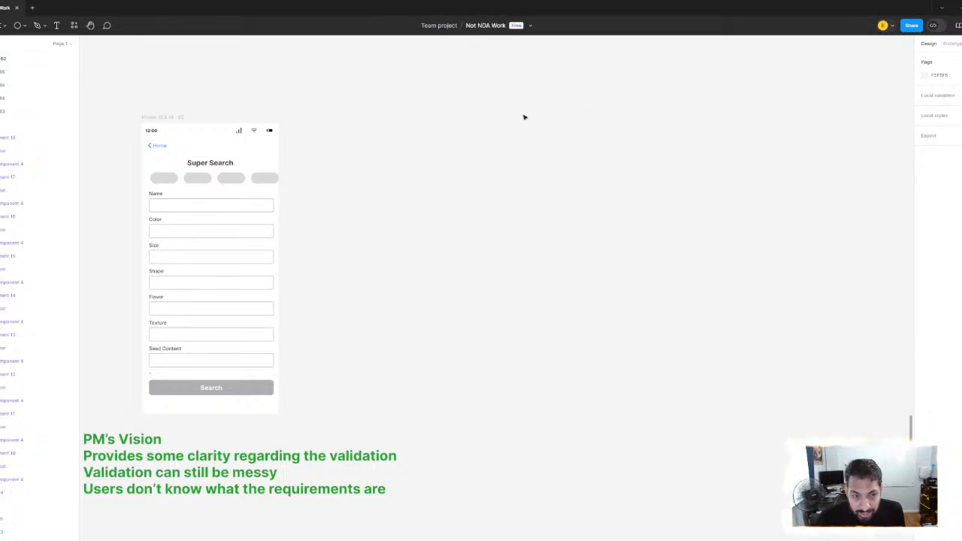
Duplicate the plain Super Search screen that has neither pills nor red required fields
{"action": "scroll", "coordinate": [603, 172], "scroll_direction": "down", "scroll_amount": 2}
{"action": "scroll", "coordinate": [604, 172], "scroll_direction": "left", "scroll_amount": 2}
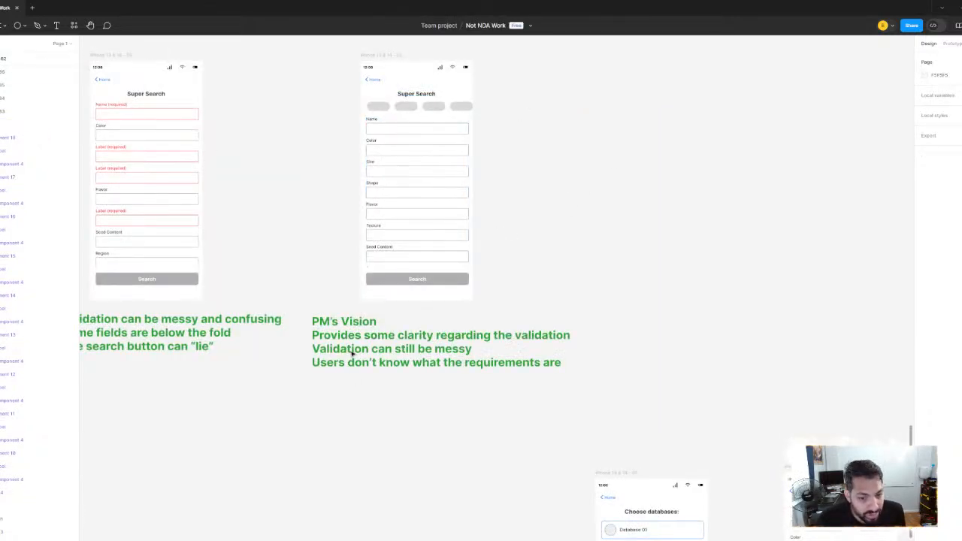
{"action": "scroll", "coordinate": [351, 353], "scroll_direction": "down", "scroll_amount": 2}
{"action": "scroll", "coordinate": [303, 253], "scroll_direction": "left", "scroll_amount": 3}
{"action": "scroll", "coordinate": [303, 253], "scroll_direction": "up", "scroll_amount": 1}
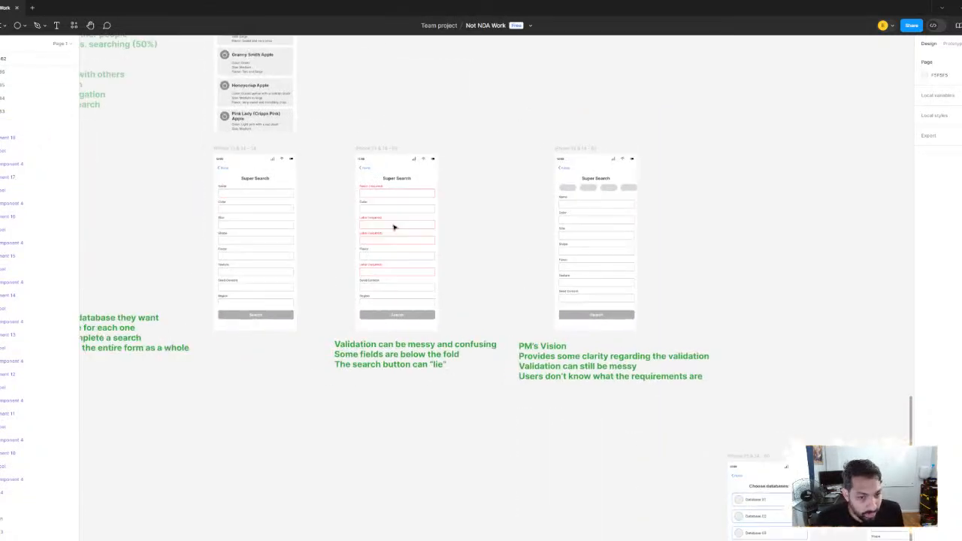
{"action": "left_click", "coordinate": [240, 148]}
{"action": "key", "text": "ctrl+d"}
Move the duplicated plain screen to the far side of the pill-row version, level with it and leaving a wide gap
{"action": "scroll", "coordinate": [421, 211], "scroll_direction": "right", "scroll_amount": 3}
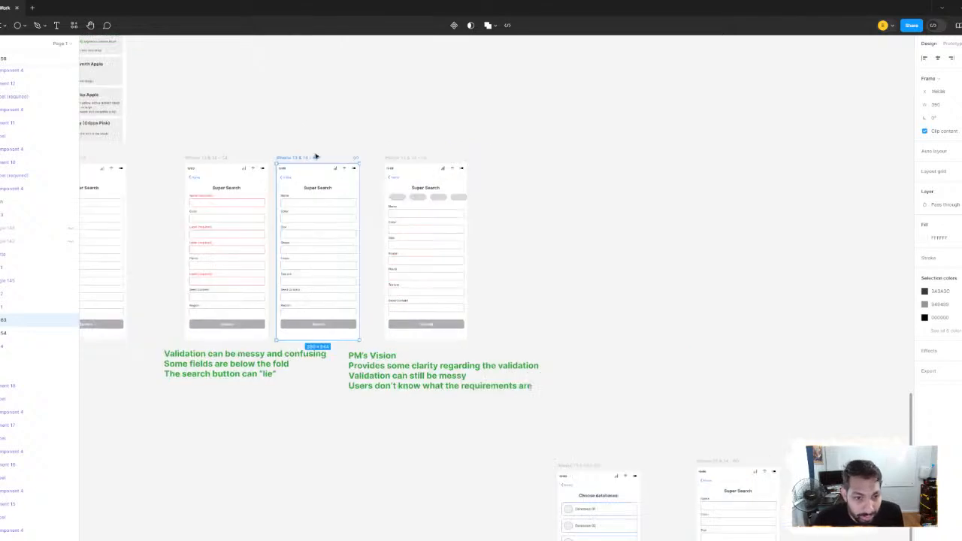
{"action": "left_click_drag", "start_coordinate": [298, 158], "coordinate": [614, 167]}
{"action": "left_click_drag", "start_coordinate": [674, 296], "coordinate": [524, 289]}
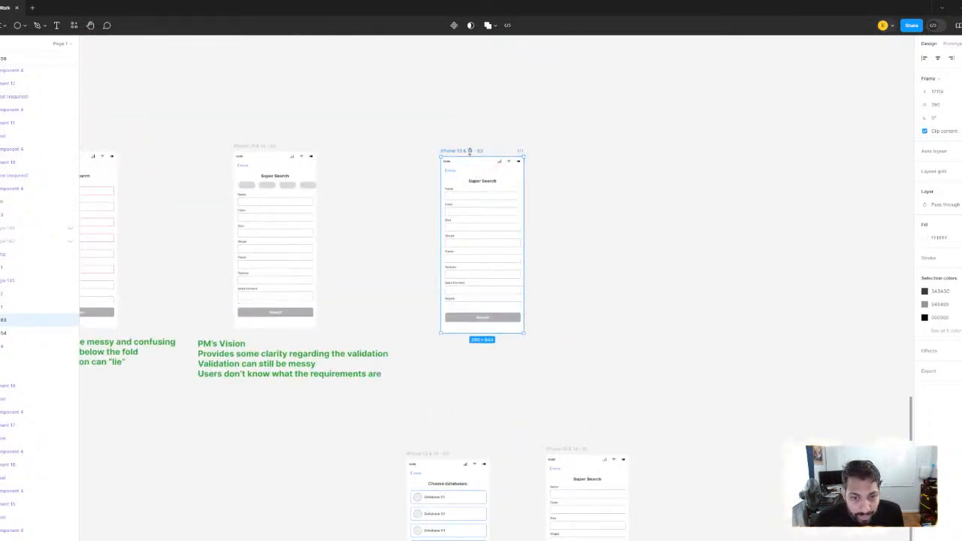
{"action": "left_click_drag", "start_coordinate": [469, 151], "coordinate": [487, 146]}
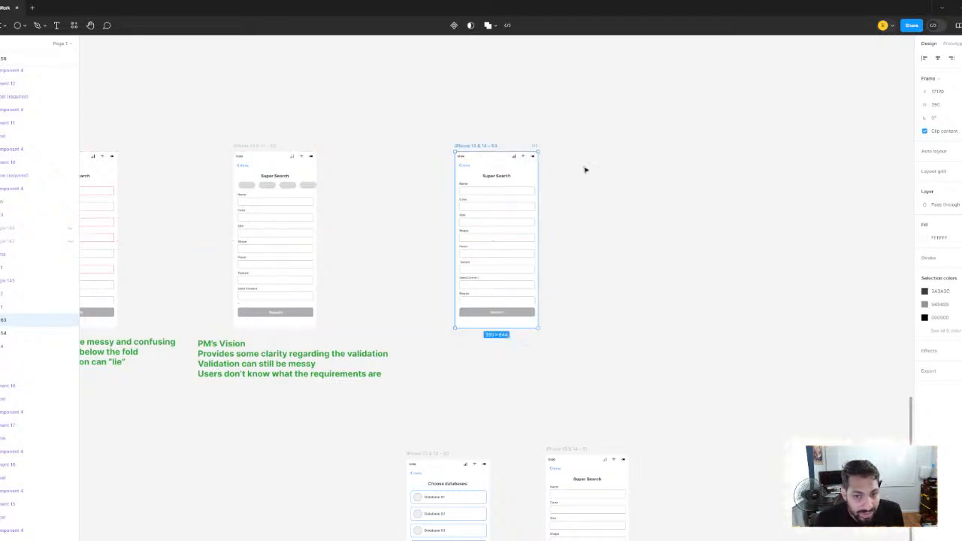
{"action": "left_click", "coordinate": [584, 169]}
Draw a 32 by 32 circle in the header of the duplicated Super Search screen, opposite the Home link
{"action": "scroll", "coordinate": [496, 157], "scroll_direction": "up", "scroll_amount": 3}
{"action": "scroll", "coordinate": [501, 198], "scroll_direction": "up", "scroll_amount": 3}
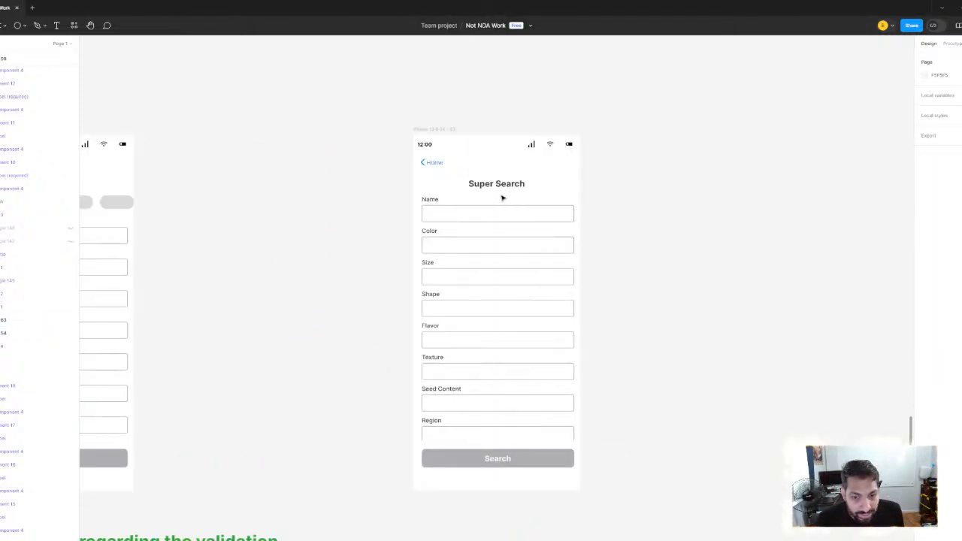
{"action": "scroll", "coordinate": [503, 198], "scroll_direction": "down", "scroll_amount": 3}
{"action": "scroll", "coordinate": [481, 210], "scroll_direction": "up", "scroll_amount": 4}
{"action": "left_click", "coordinate": [17, 26]}
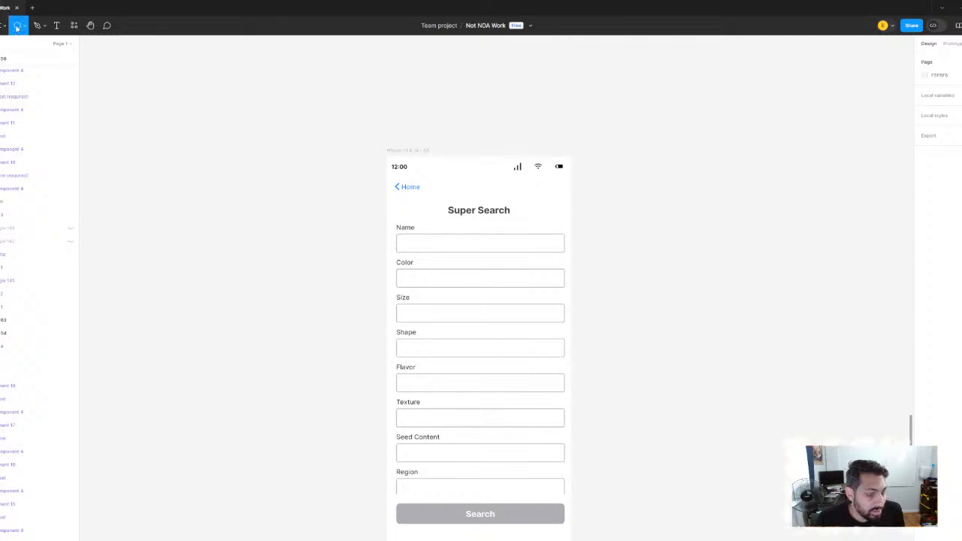
{"action": "scroll", "coordinate": [551, 209], "scroll_direction": "up", "scroll_amount": 5}
{"action": "scroll", "coordinate": [511, 224], "scroll_direction": "up", "scroll_amount": 1}
{"action": "mouse_move", "coordinate": [501, 213]}
{"action": "left_mouse_down"}
{"action": "mouse_move", "coordinate": [538, 253]}
{"action": "mouse_move", "coordinate": [556, 207]}
{"action": "left_mouse_up"}
{"action": "left_click", "coordinate": [741, 285]}
{"action": "scroll", "coordinate": [642, 236], "scroll_direction": "down", "scroll_amount": 5}
{"action": "scroll", "coordinate": [466, 211], "scroll_direction": "right", "scroll_amount": 3}
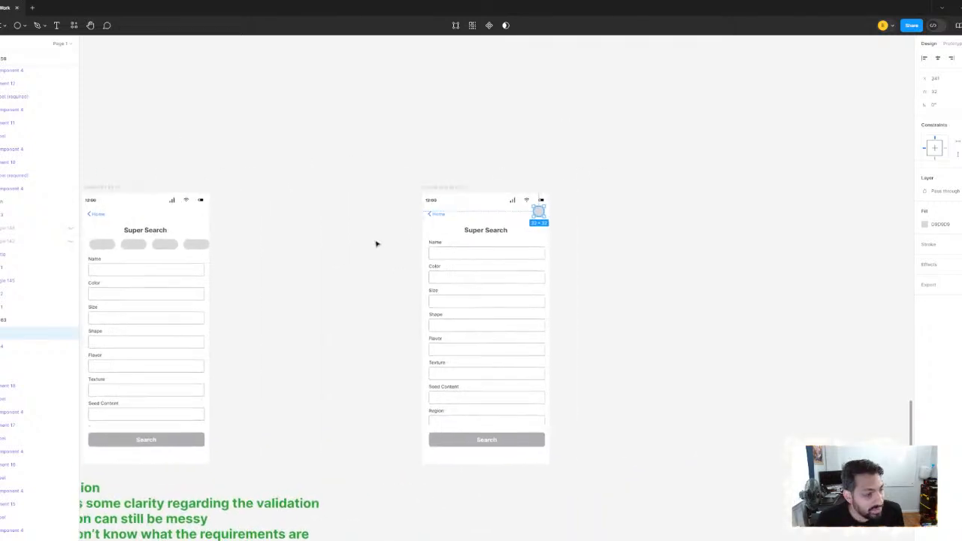
{"action": "scroll", "coordinate": [530, 243], "scroll_direction": "up", "scroll_amount": 5}
{"action": "scroll", "coordinate": [567, 262], "scroll_direction": "down", "scroll_amount": 5}
{"action": "scroll", "coordinate": [592, 282], "scroll_direction": "up", "scroll_amount": 2}
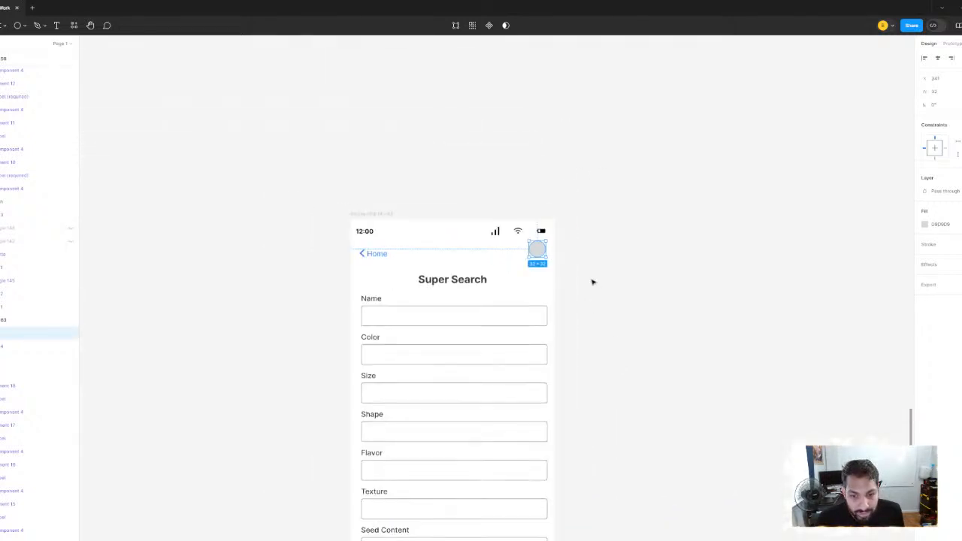
{"action": "scroll", "coordinate": [601, 290], "scroll_direction": "down", "scroll_amount": 4}
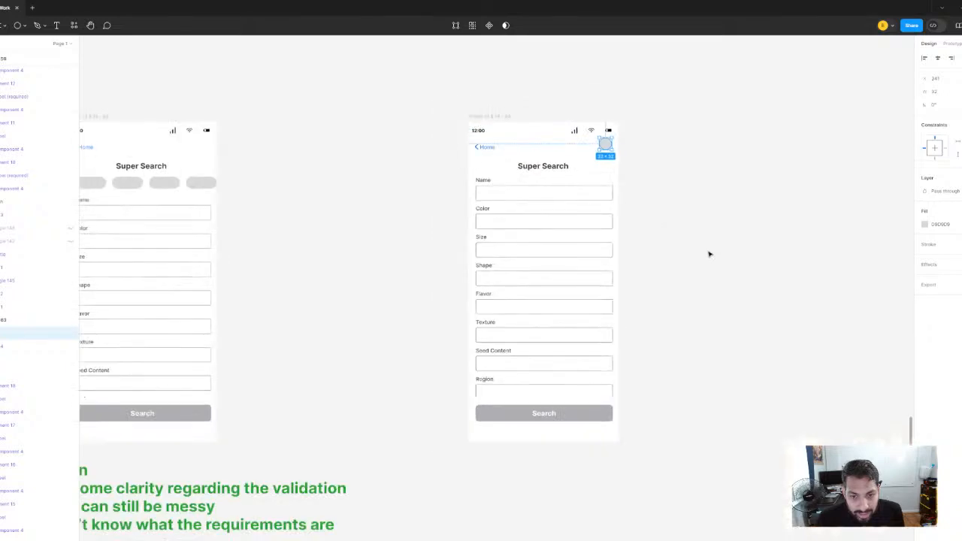
{"action": "left_click", "coordinate": [622, 170]}
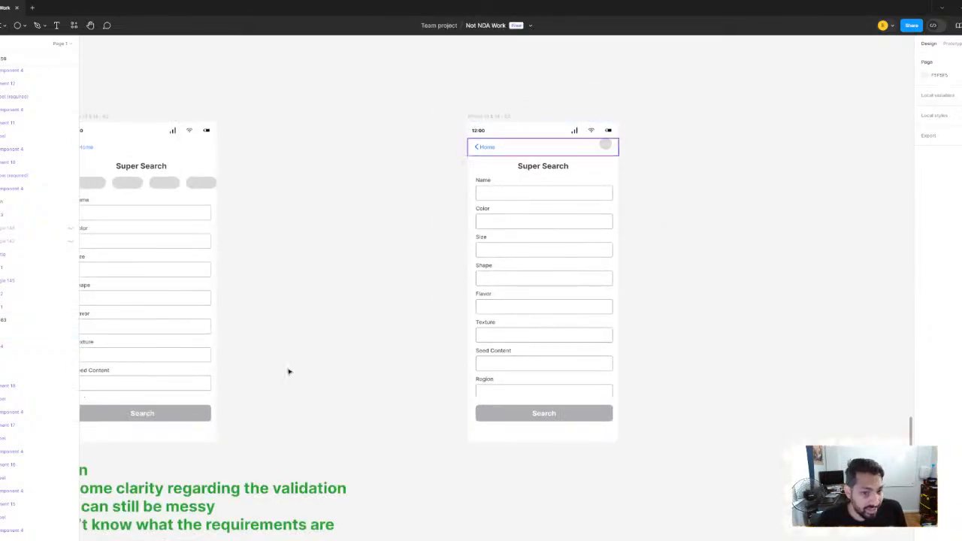
Insert the word "status" after "regarding" in the validation clarity line of the "PM's Vision" note
{"action": "left_click_drag", "start_coordinate": [304, 335], "coordinate": [501, 172]}
{"action": "left_click", "coordinate": [343, 331]}
{"action": "double_click", "coordinate": [343, 331]}
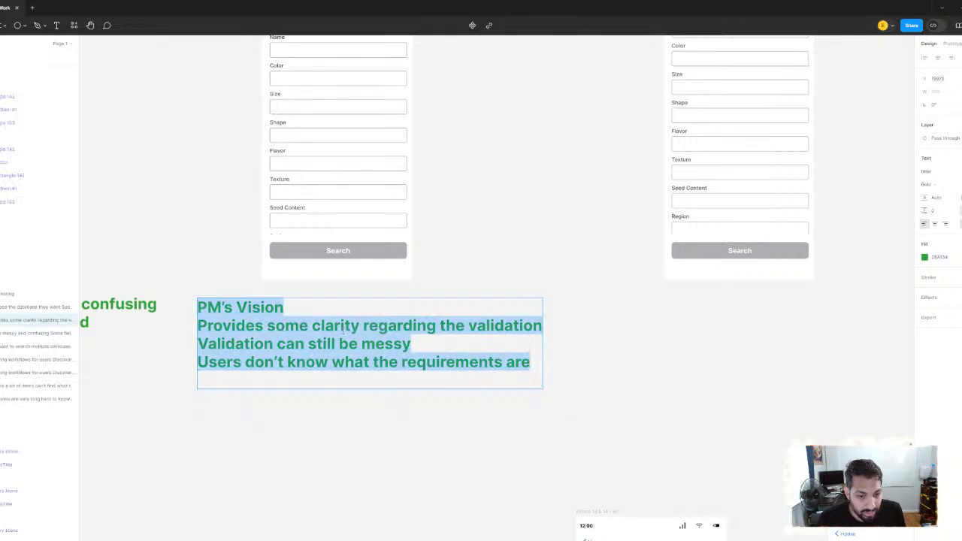
{"action": "left_click", "coordinate": [340, 325]}
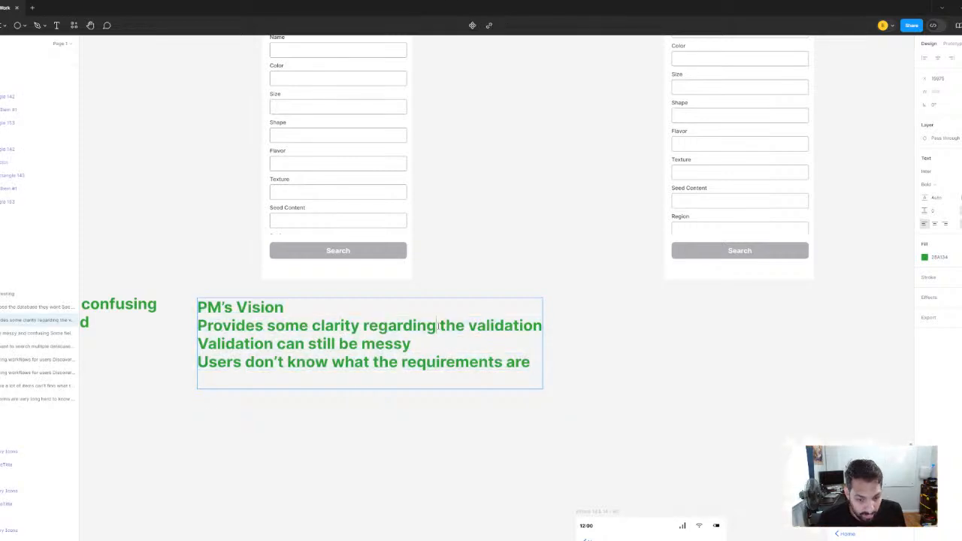
{"action": "type", "text": "status"}
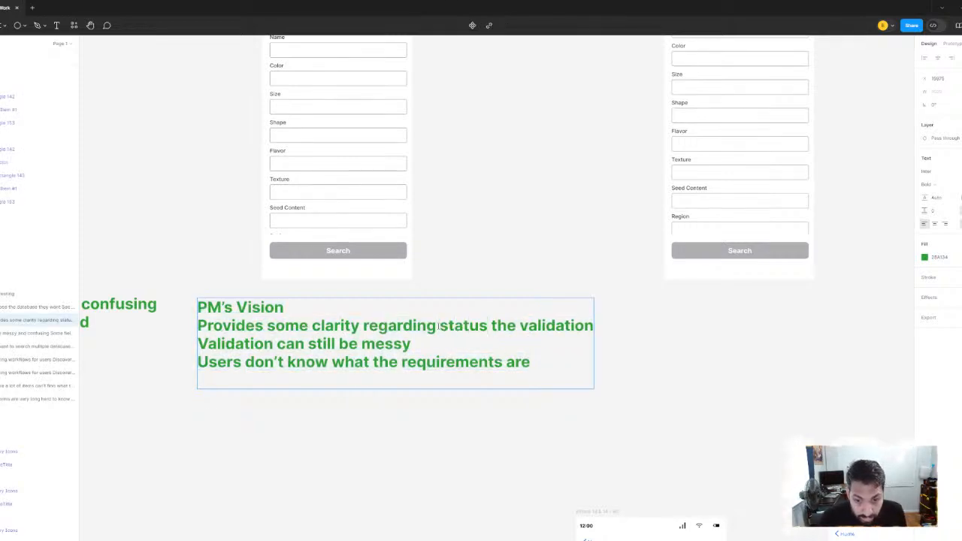
{"action": "left_click", "coordinate": [693, 383]}
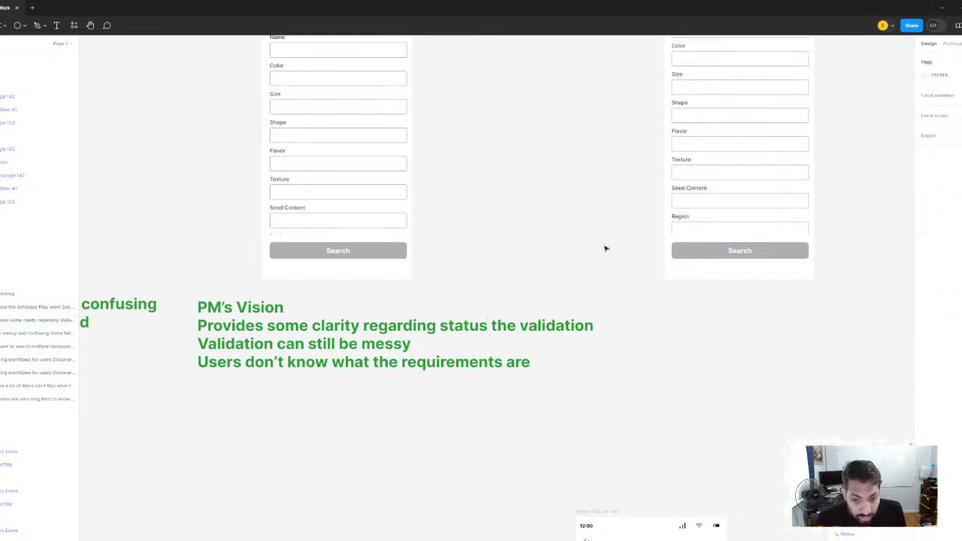
Move the header-circle Super Search screen slightly farther from the pill-row screen, keeping them level, and duplicate it
{"action": "scroll", "coordinate": [402, 290], "scroll_direction": "down", "scroll_amount": 3}
{"action": "left_click", "coordinate": [469, 167]}
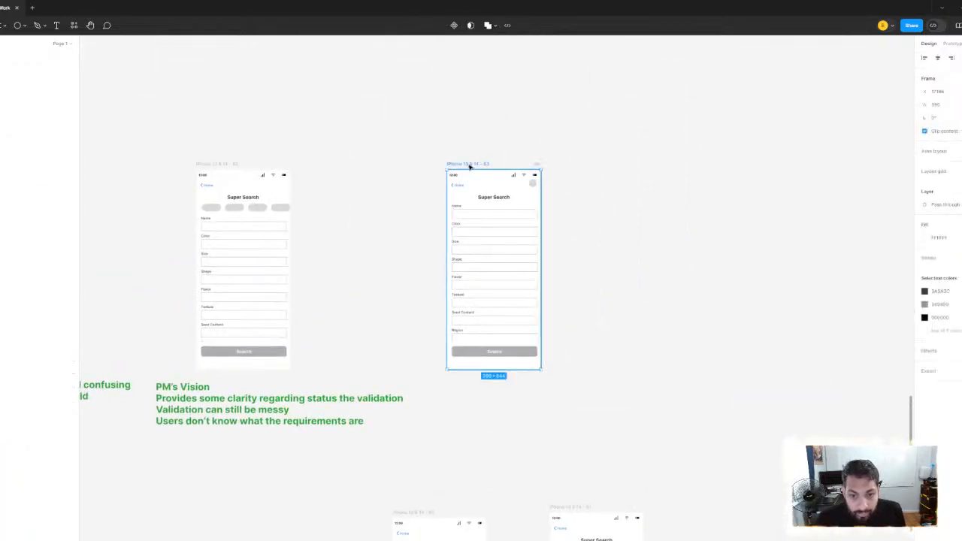
{"action": "left_click_drag", "start_coordinate": [470, 167], "coordinate": [501, 165]}
{"action": "left_click_drag", "start_coordinate": [681, 218], "coordinate": [641, 211]}
{"action": "left_click", "coordinate": [640, 210]}
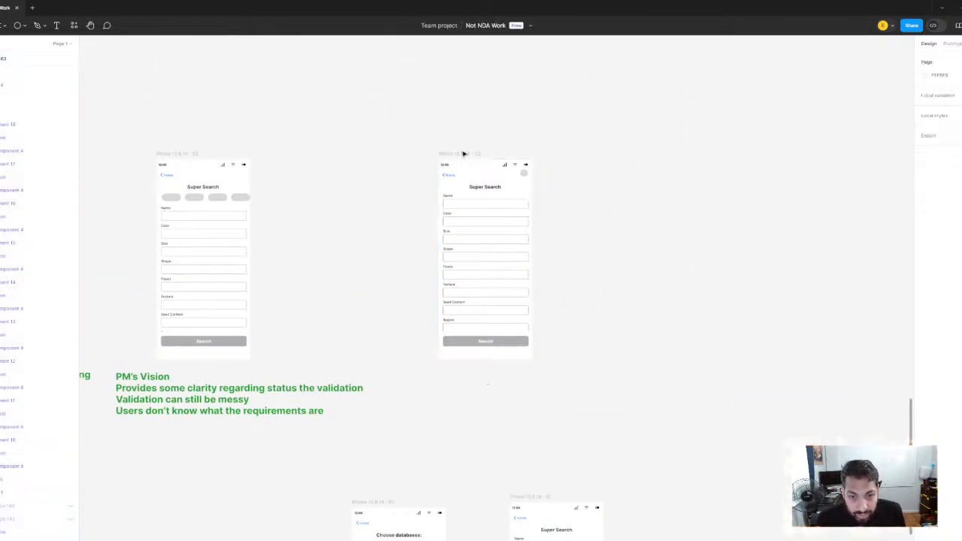
{"action": "left_click", "coordinate": [463, 154]}
{"action": "key", "text": "ctrl+d"}
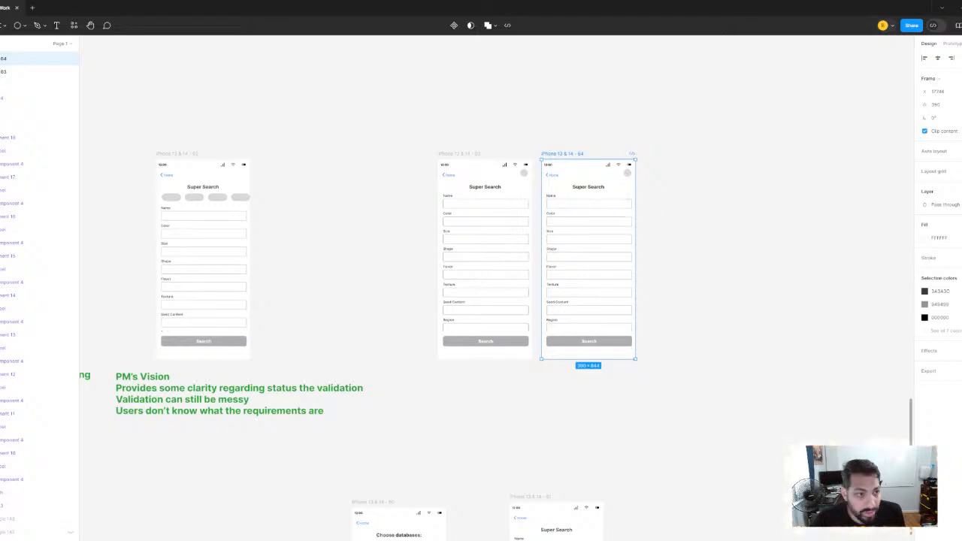
Draw a tall grey rounded rectangle about 334 wide over the duplicated screen's form, centred and reaching from the header to the Search button
{"action": "left_click", "coordinate": [25, 27]}
{"action": "left_click", "coordinate": [12, 47]}
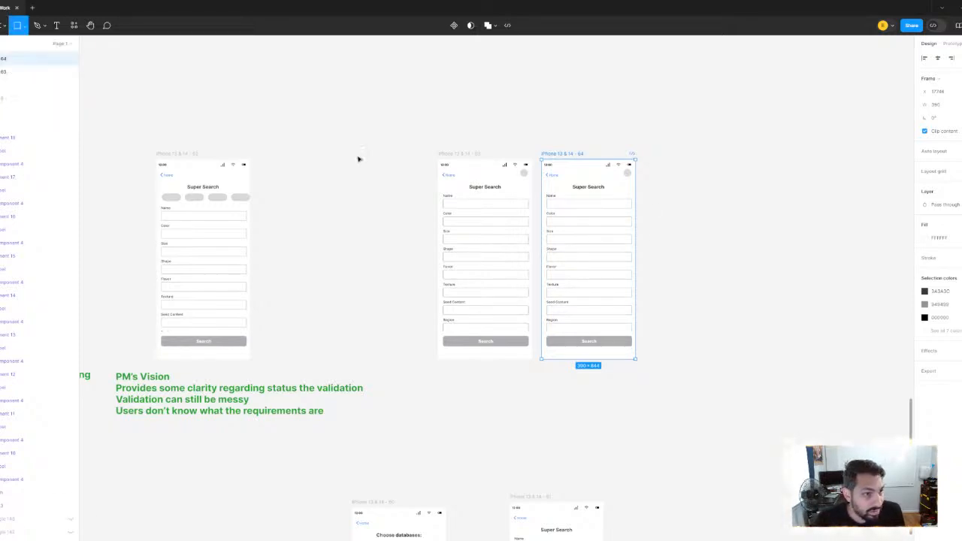
{"action": "scroll", "coordinate": [648, 233], "scroll_direction": "up", "scroll_amount": 5}
{"action": "scroll", "coordinate": [637, 226], "scroll_direction": "up", "scroll_amount": 3}
{"action": "left_click_drag", "start_coordinate": [383, 166], "coordinate": [590, 239]}
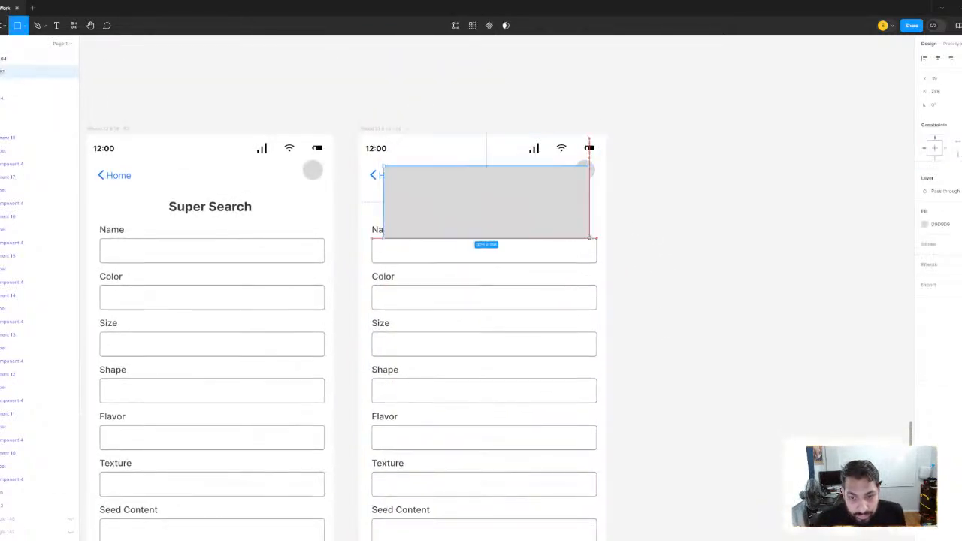
{"action": "left_click_drag", "start_coordinate": [590, 272], "coordinate": [595, 282]}
{"action": "scroll", "coordinate": [633, 322], "scroll_direction": "down", "scroll_amount": 3}
{"action": "scroll", "coordinate": [636, 327], "scroll_direction": "down", "scroll_amount": 3}
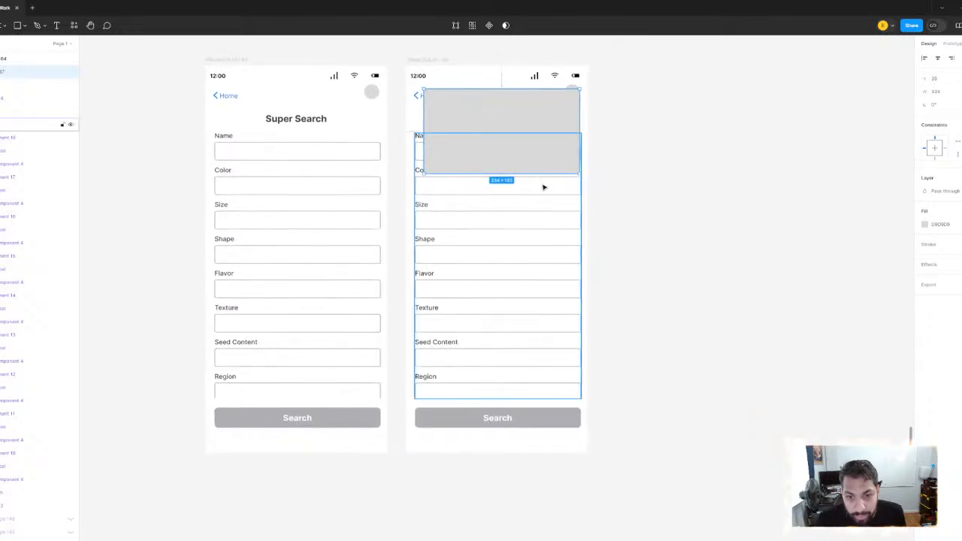
{"action": "left_click_drag", "start_coordinate": [539, 179], "coordinate": [535, 423]}
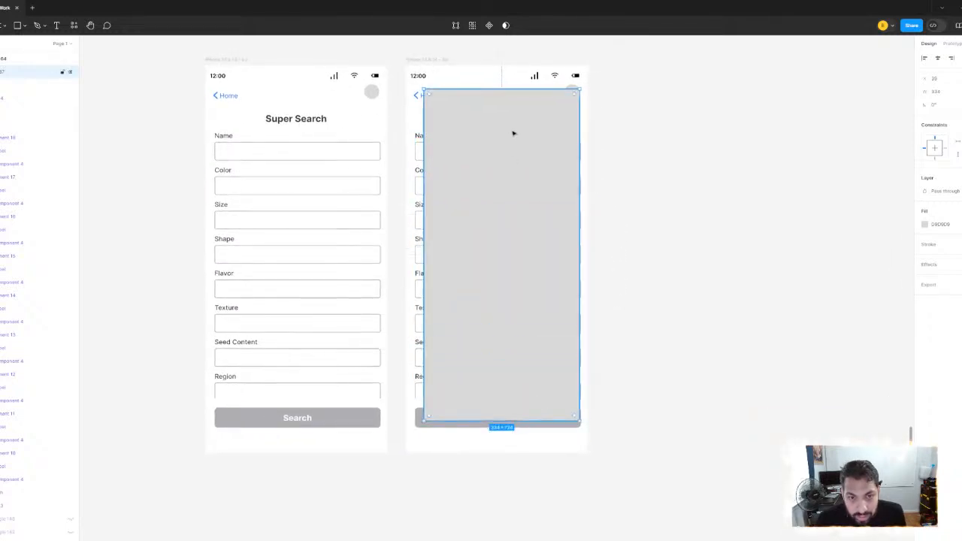
{"action": "left_click_drag", "start_coordinate": [508, 132], "coordinate": [506, 134]}
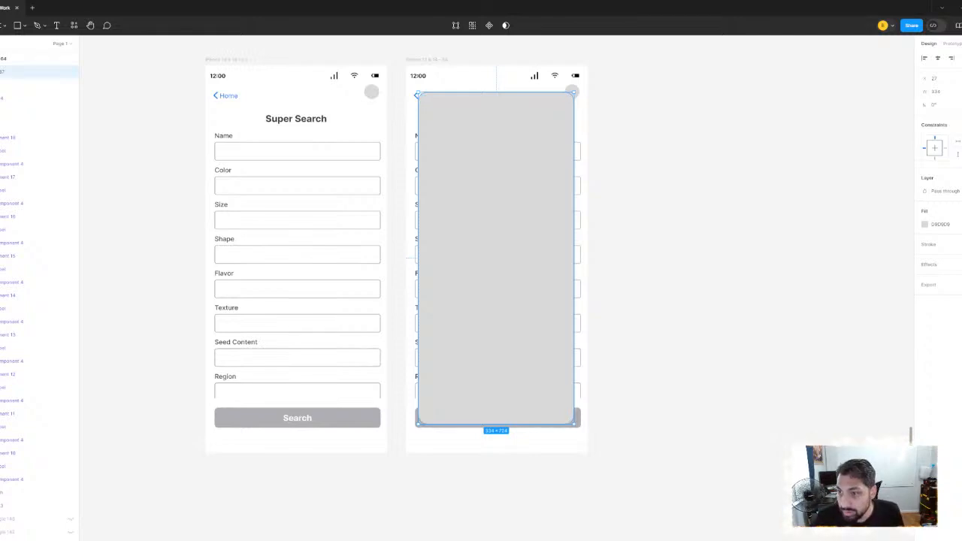
{"action": "key", "text": "Return"}
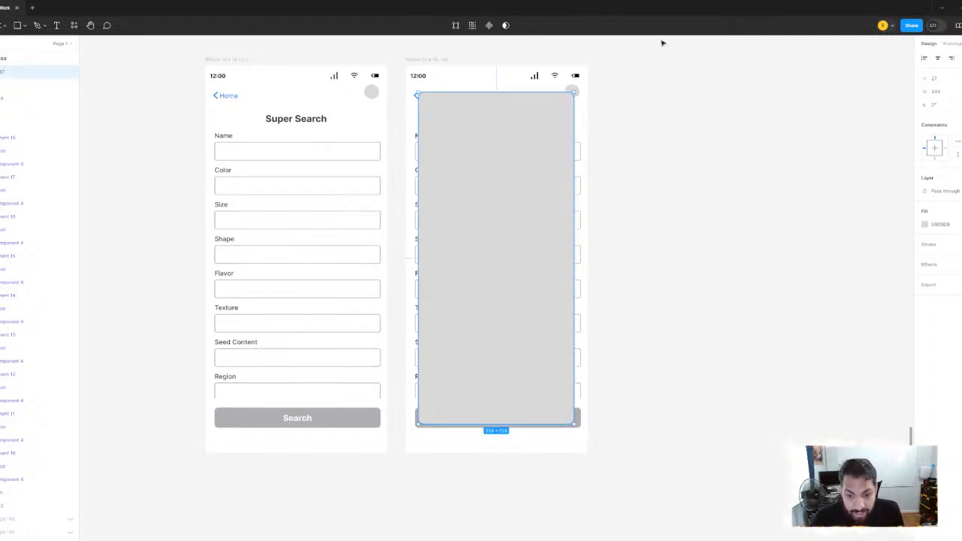
Draw a bar about 268 by 34 near the upper edge of the grey overlay and fill it white
{"action": "scroll", "coordinate": [636, 178], "scroll_direction": "down", "scroll_amount": 4}
{"action": "left_click", "coordinate": [634, 179]}
{"action": "scroll", "coordinate": [534, 164], "scroll_direction": "up", "scroll_amount": 4}
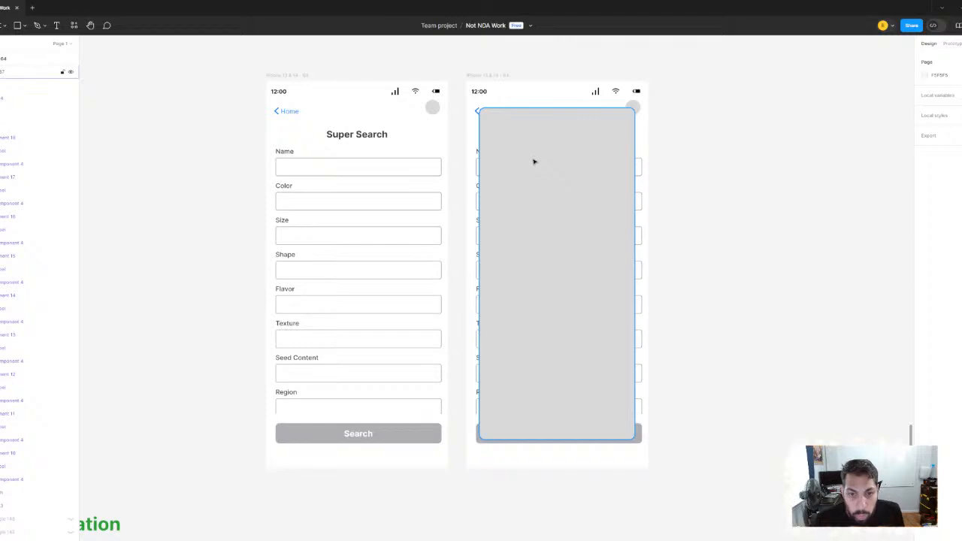
{"action": "scroll", "coordinate": [535, 161], "scroll_direction": "down", "scroll_amount": 3}
{"action": "scroll", "coordinate": [318, 187], "scroll_direction": "down", "scroll_amount": 3}
{"action": "scroll", "coordinate": [318, 187], "scroll_direction": "left", "scroll_amount": 2}
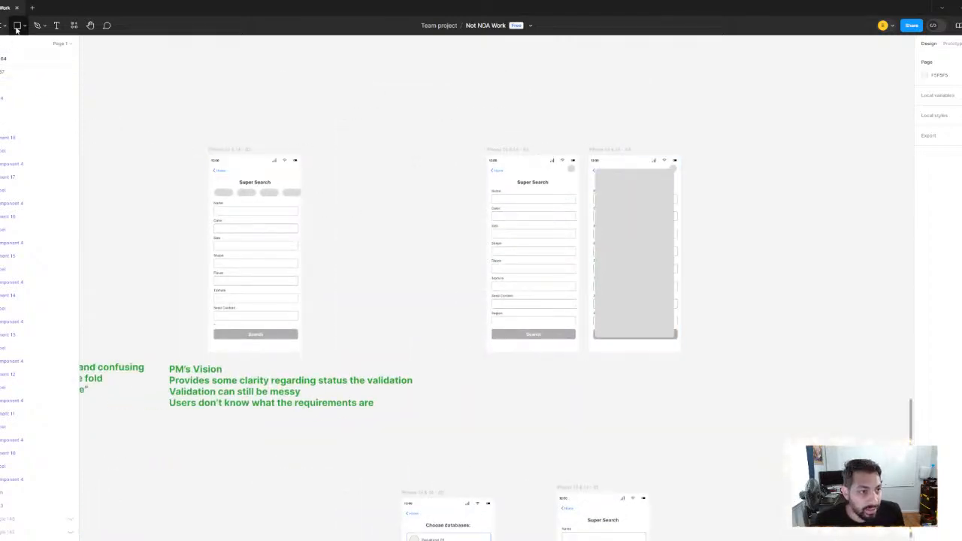
{"action": "left_click", "coordinate": [17, 26]}
{"action": "scroll", "coordinate": [646, 181], "scroll_direction": "up", "scroll_amount": 5}
{"action": "left_click_drag", "start_coordinate": [483, 171], "coordinate": [711, 198]}
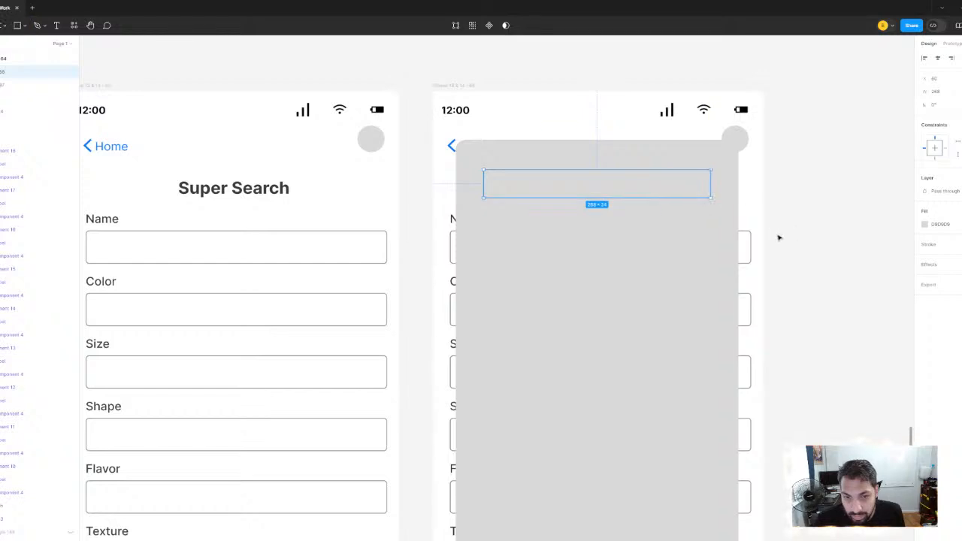
{"action": "left_click", "coordinate": [926, 227]}
{"action": "left_click_drag", "start_coordinate": [855, 294], "coordinate": [527, 156]}
{"action": "left_click", "coordinate": [818, 143]}
Move the white bar out of the overlay onto the empty canvas beside the duplicated screen
{"action": "scroll", "coordinate": [818, 155], "scroll_direction": "down", "scroll_amount": 3}
{"action": "left_click_drag", "start_coordinate": [408, 176], "coordinate": [640, 200]}
{"action": "scroll", "coordinate": [601, 208], "scroll_direction": "down", "scroll_amount": 2}
{"action": "scroll", "coordinate": [601, 206], "scroll_direction": "up", "scroll_amount": 4}
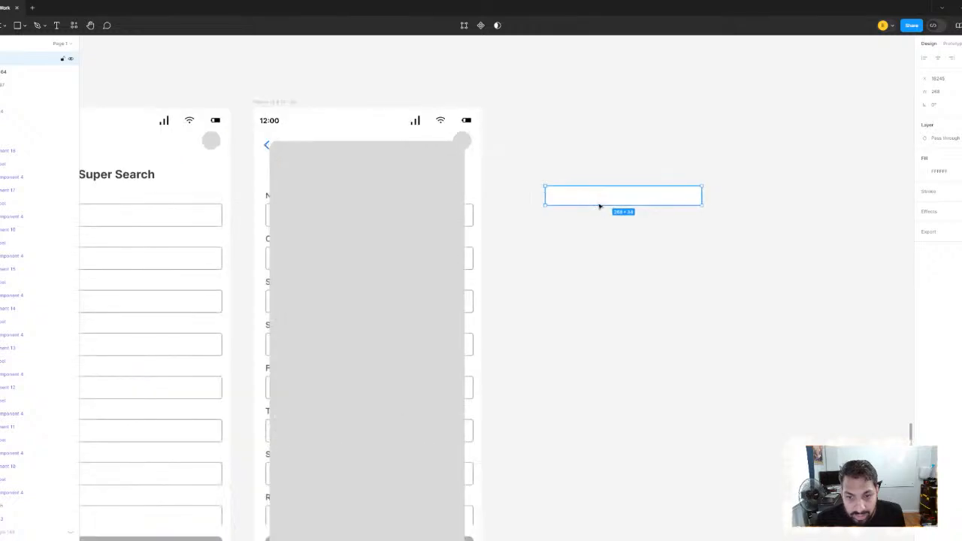
Add a bold "Name of Database" text below the white bar and fit its box to a single line
{"action": "left_click_drag", "start_coordinate": [592, 287], "coordinate": [644, 338]}
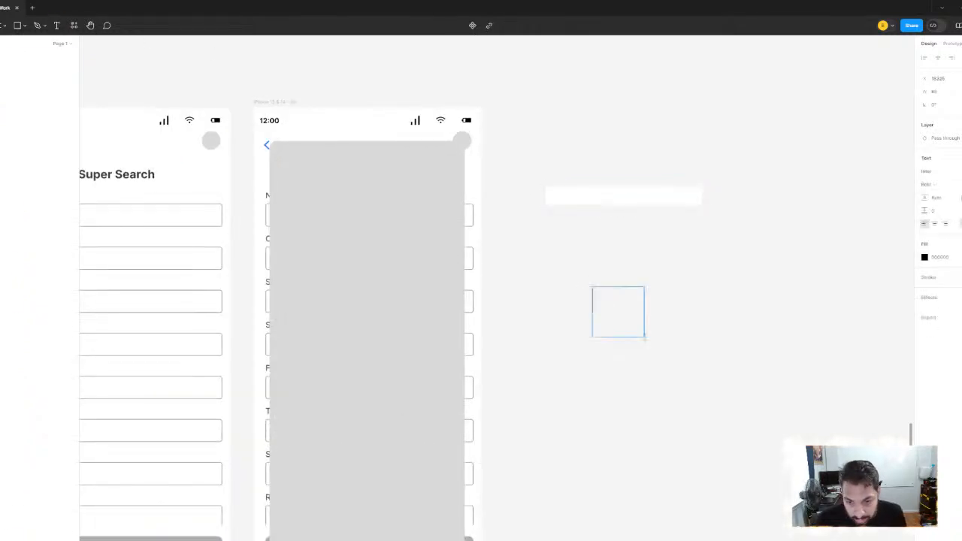
{"action": "type", "text": "Name of "}
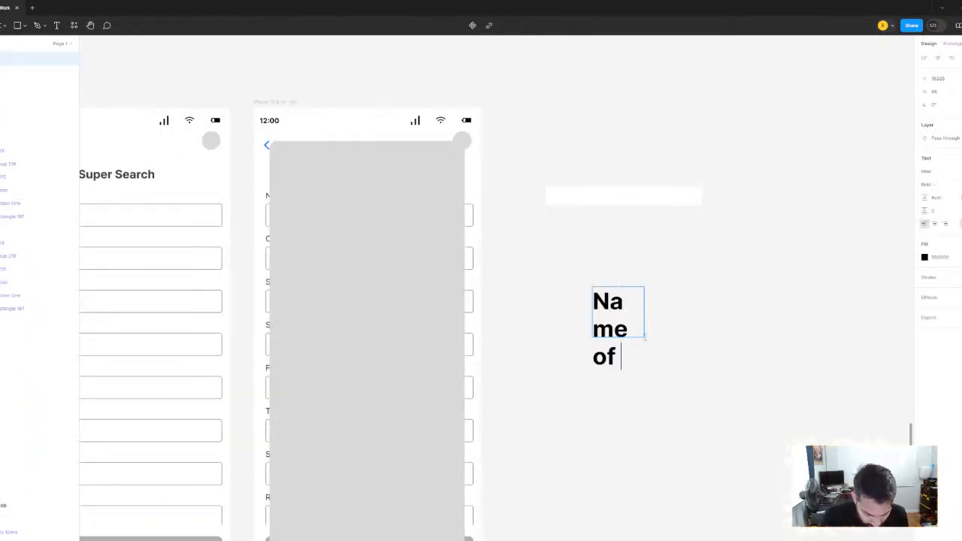
{"action": "type", "text": "Database"}
{"action": "key", "text": "Escape"}
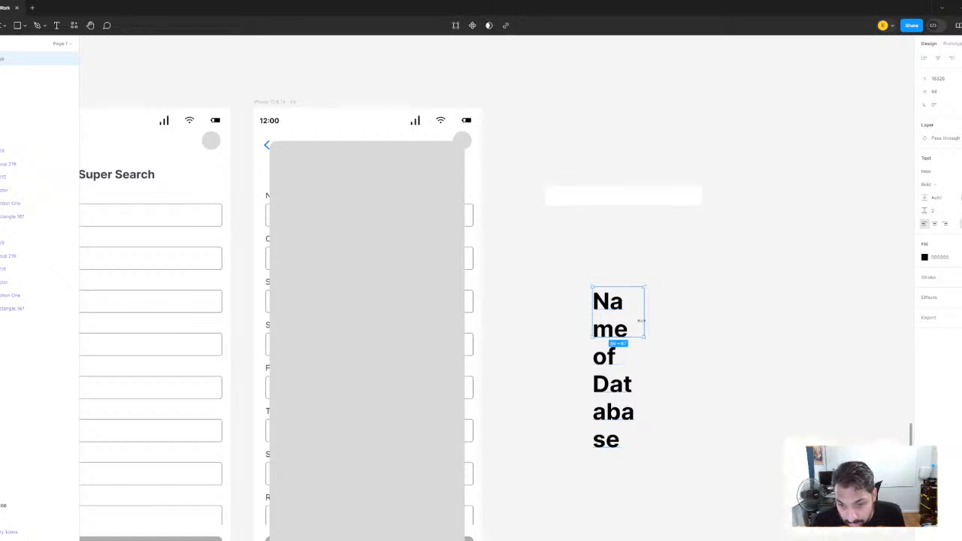
{"action": "double_click", "coordinate": [644, 314]}
{"action": "left_click", "coordinate": [736, 319]}
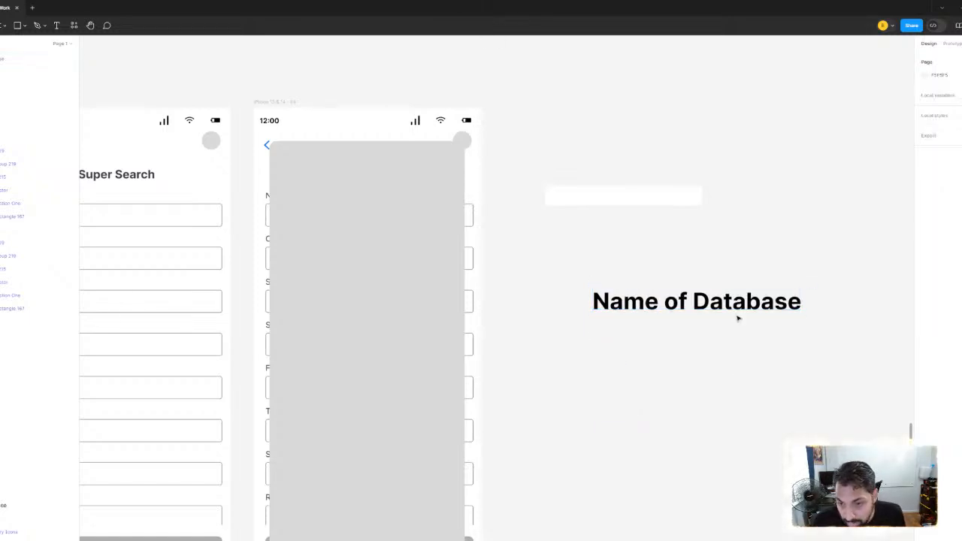
Reduce the "Name of Database" text to about 144 by 19 and place it inside the white bar near its left end
{"action": "left_click", "coordinate": [740, 308]}
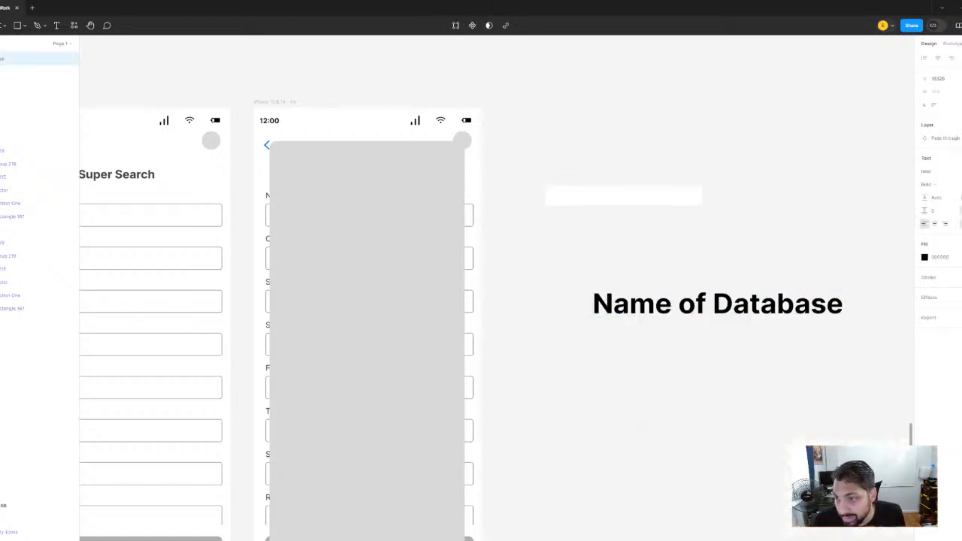
{"action": "scroll", "coordinate": [613, 307], "scroll_direction": "up", "scroll_amount": 3}
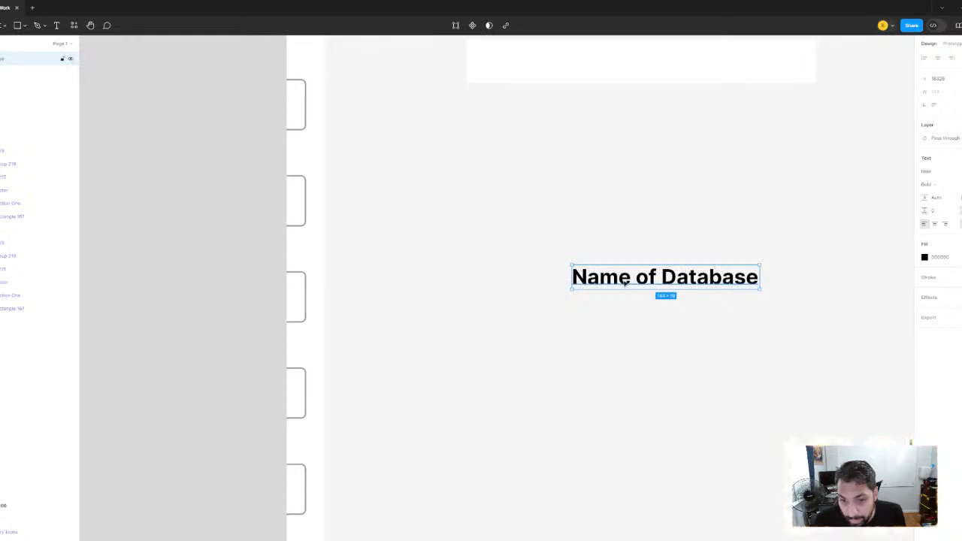
{"action": "left_click_drag", "start_coordinate": [616, 281], "coordinate": [559, 250]}
{"action": "scroll", "coordinate": [755, 204], "scroll_direction": "right", "scroll_amount": 2}
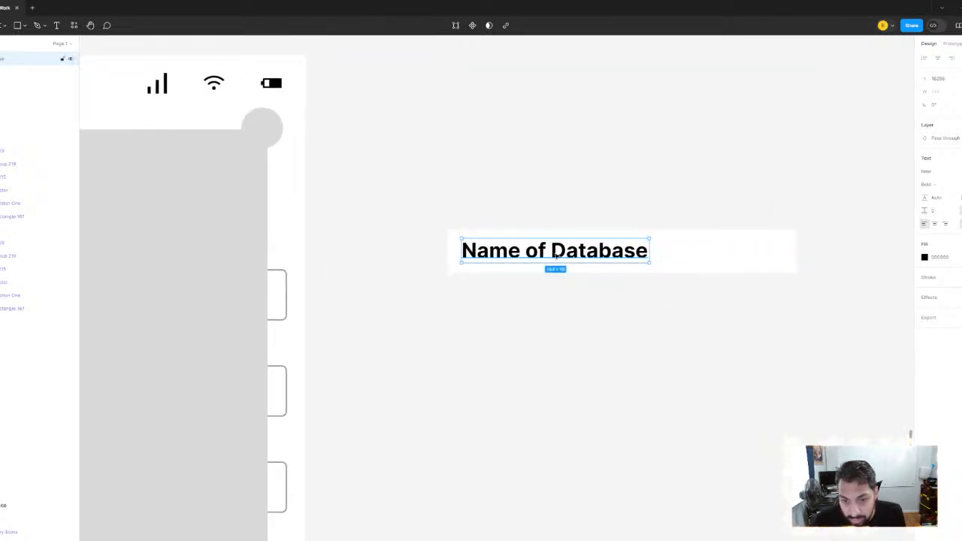
{"action": "left_click", "coordinate": [736, 176]}
Look through the component library and mid-fidelity screens elsewhere on the page for a reusable element
{"action": "scroll", "coordinate": [698, 245], "scroll_direction": "down", "scroll_amount": 5}
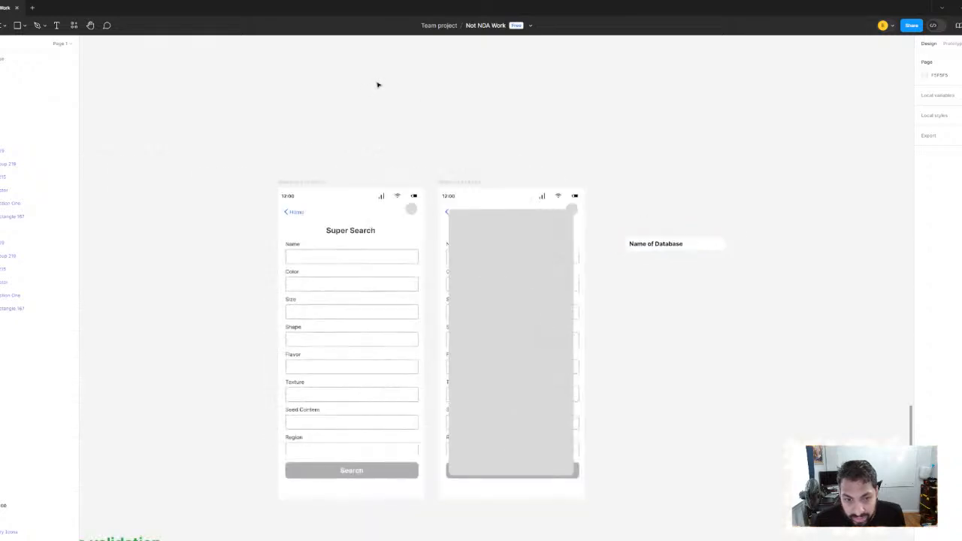
{"action": "scroll", "coordinate": [378, 84], "scroll_direction": "down", "scroll_amount": 2}
{"action": "left_click_drag", "start_coordinate": [357, 60], "coordinate": [593, 344]}
{"action": "scroll", "coordinate": [592, 344], "scroll_direction": "down", "scroll_amount": 5}
{"action": "scroll", "coordinate": [427, 307], "scroll_direction": "up", "scroll_amount": 6}
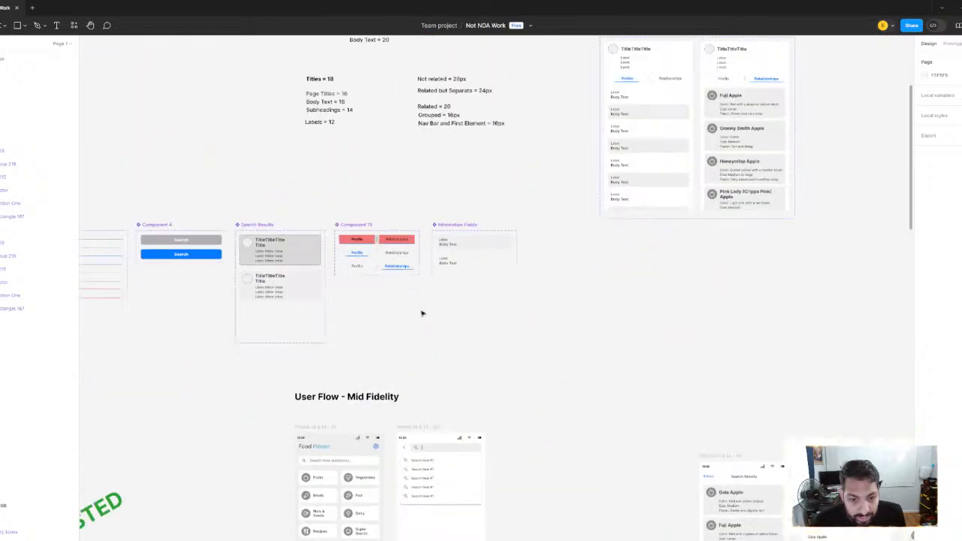
{"action": "scroll", "coordinate": [431, 300], "scroll_direction": "down", "scroll_amount": 3}
{"action": "left_click_drag", "start_coordinate": [425, 286], "coordinate": [635, 298]}
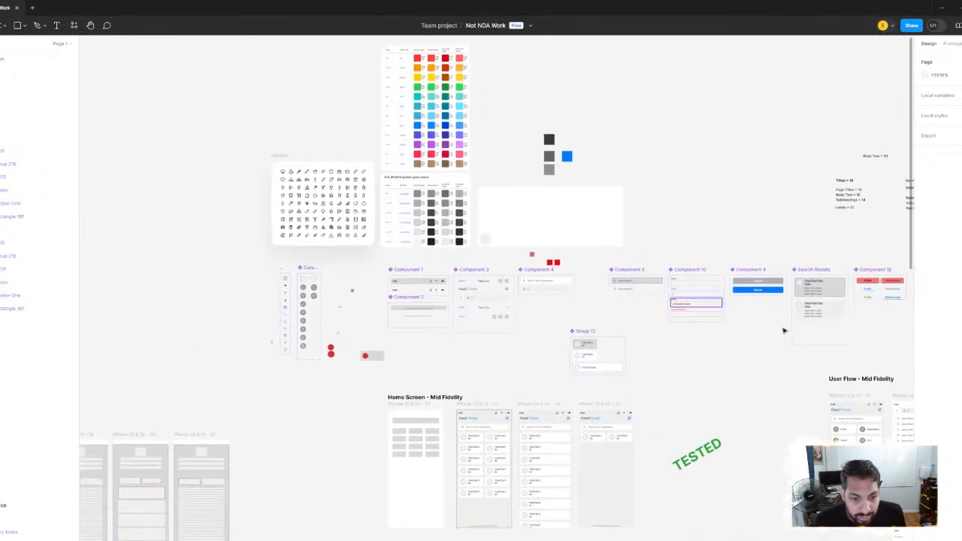
{"action": "left_click_drag", "start_coordinate": [784, 329], "coordinate": [43, 82]}
{"action": "scroll", "coordinate": [306, 189], "scroll_direction": "down", "scroll_amount": 10}
{"action": "scroll", "coordinate": [524, 316], "scroll_direction": "up", "scroll_amount": 8}
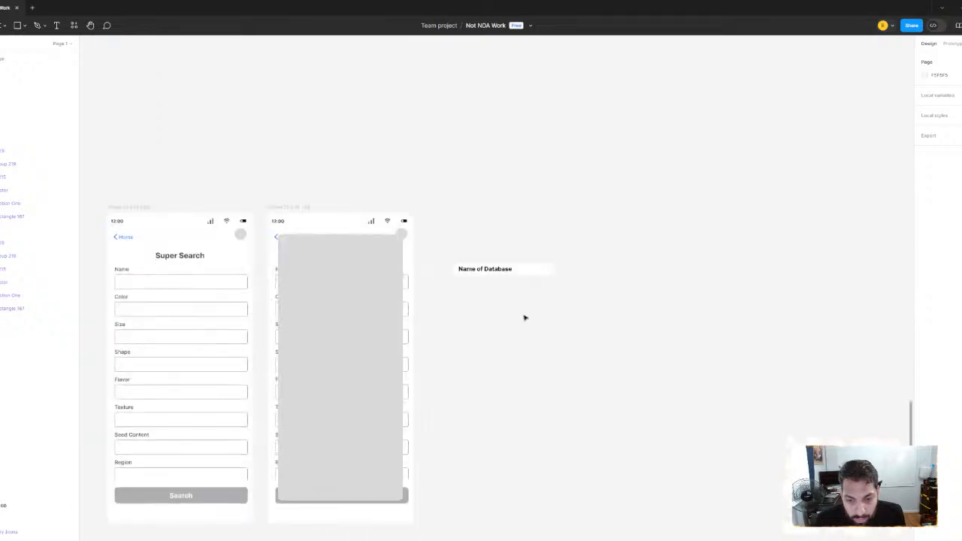
Shift the "Name of Database" label along the white bar to free space at its left end
{"action": "scroll", "coordinate": [455, 235], "scroll_direction": "up", "scroll_amount": 3}
{"action": "left_click", "coordinate": [448, 246]}
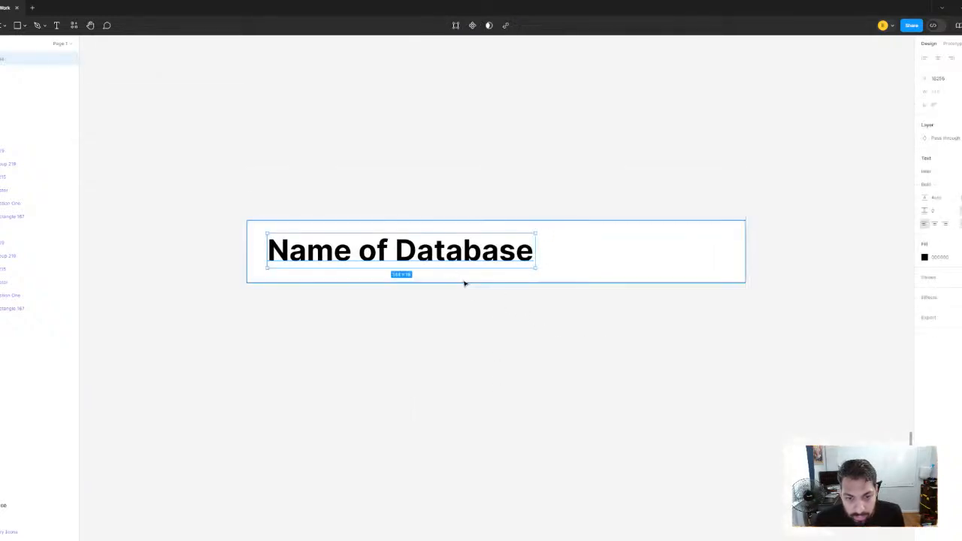
{"action": "left_click_drag", "start_coordinate": [436, 253], "coordinate": [575, 253]}
{"action": "scroll", "coordinate": [422, 325], "scroll_direction": "left", "scroll_amount": 4}
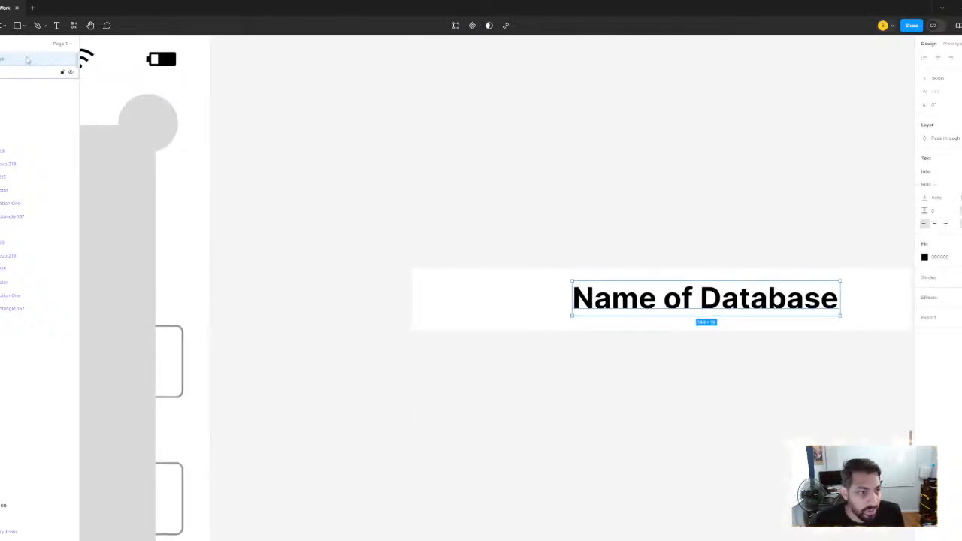
Draw a 10 by 10 circle in the free space at the white bar's left end
{"action": "left_click", "coordinate": [23, 26]}
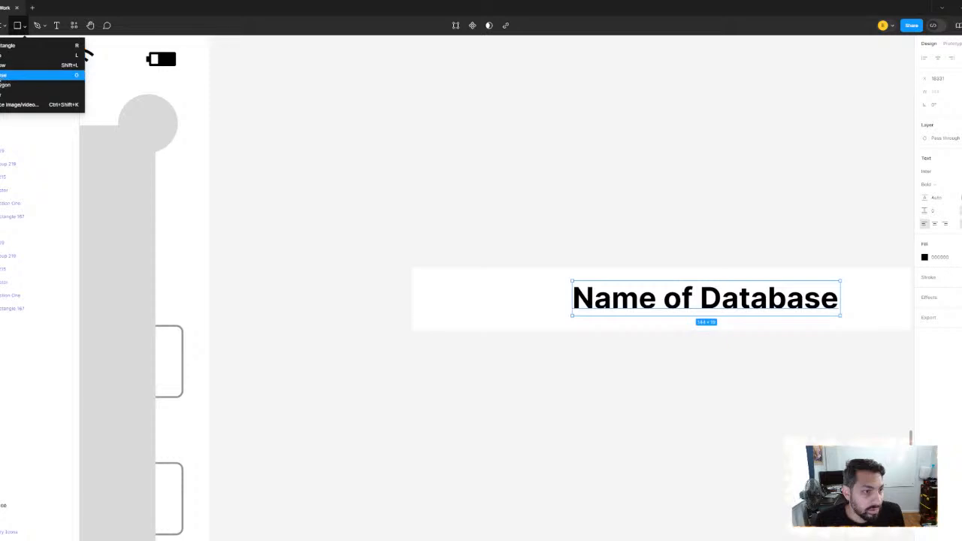
{"action": "left_click", "coordinate": [11, 74]}
{"action": "scroll", "coordinate": [420, 316], "scroll_direction": "up", "scroll_amount": 3}
{"action": "mouse_move", "coordinate": [406, 314]}
{"action": "left_mouse_down"}
{"action": "mouse_move", "coordinate": [439, 349]}
{"action": "mouse_move", "coordinate": [423, 352]}
{"action": "left_mouse_up"}
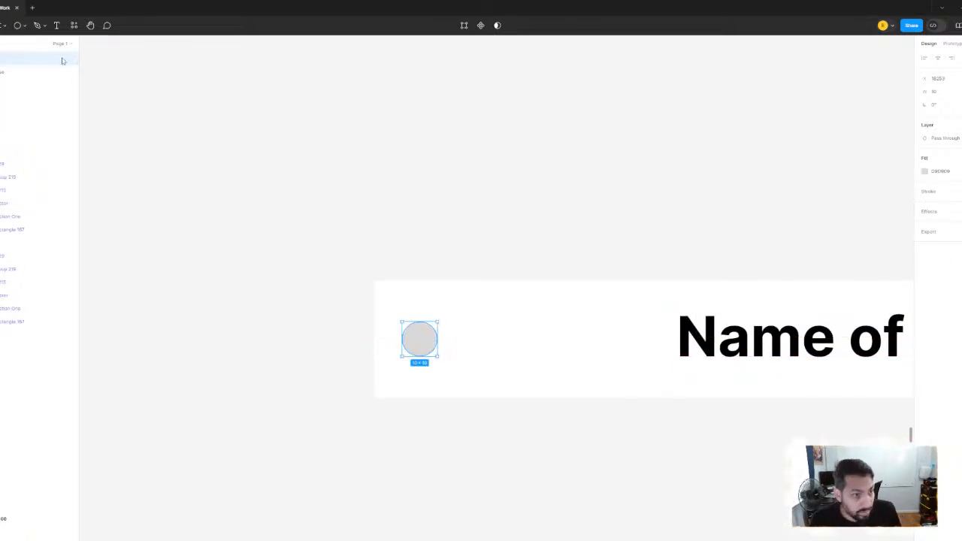
Draw a rectangle about 28 by 11 over the small circle, starting at the circle's left edge
{"action": "left_click", "coordinate": [24, 26]}
{"action": "left_click", "coordinate": [17, 45]}
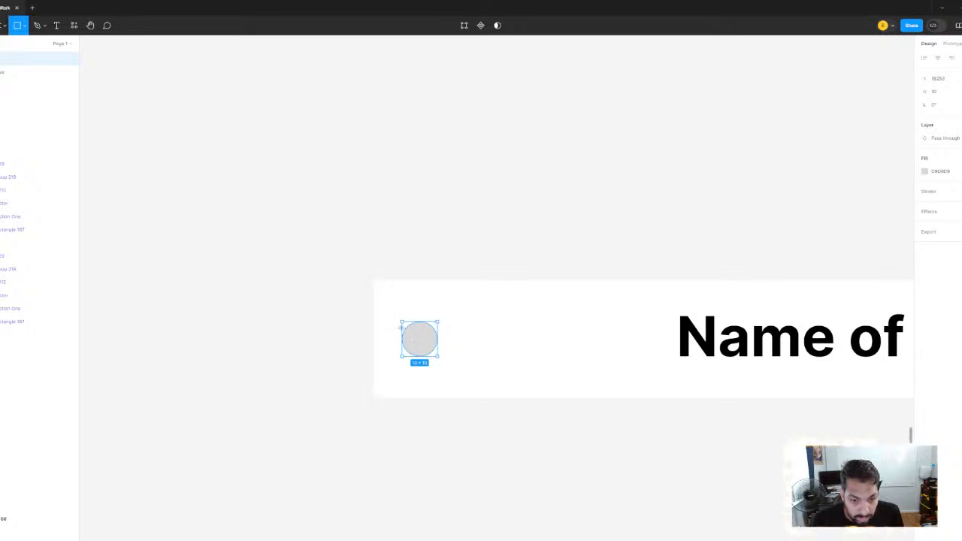
{"action": "mouse_move", "coordinate": [401, 321]}
{"action": "left_mouse_down"}
{"action": "mouse_move", "coordinate": [439, 347]}
{"action": "mouse_move", "coordinate": [502, 360]}
{"action": "left_mouse_up"}
Bring the small circle in front of the gray rectangle and fully round the rectangle's corners into a pill shape
{"action": "right_click", "coordinate": [481, 354]}
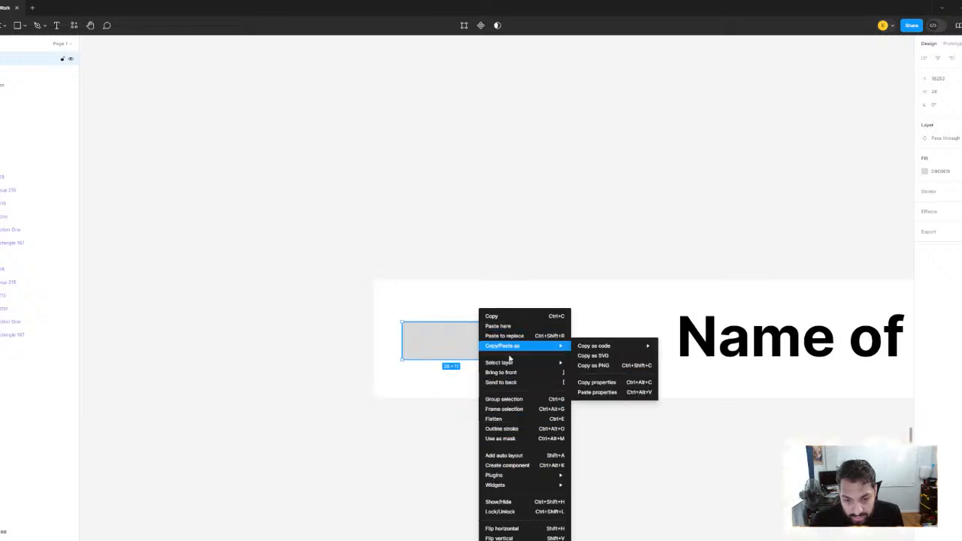
{"action": "mouse_move", "coordinate": [510, 363]}
{"action": "left_click", "coordinate": [610, 372]}
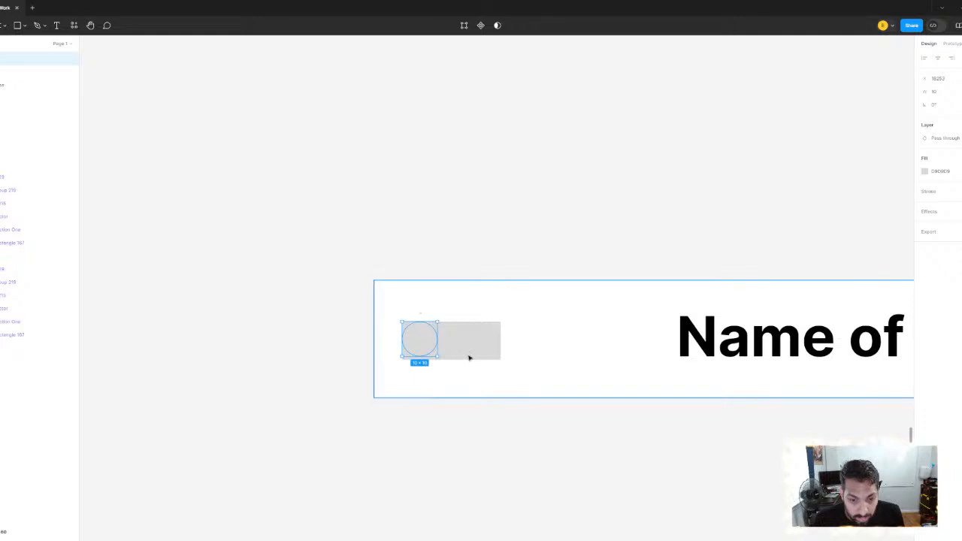
{"action": "left_click", "coordinate": [468, 353]}
{"action": "scroll", "coordinate": [466, 350], "scroll_direction": "up", "scroll_amount": 3}
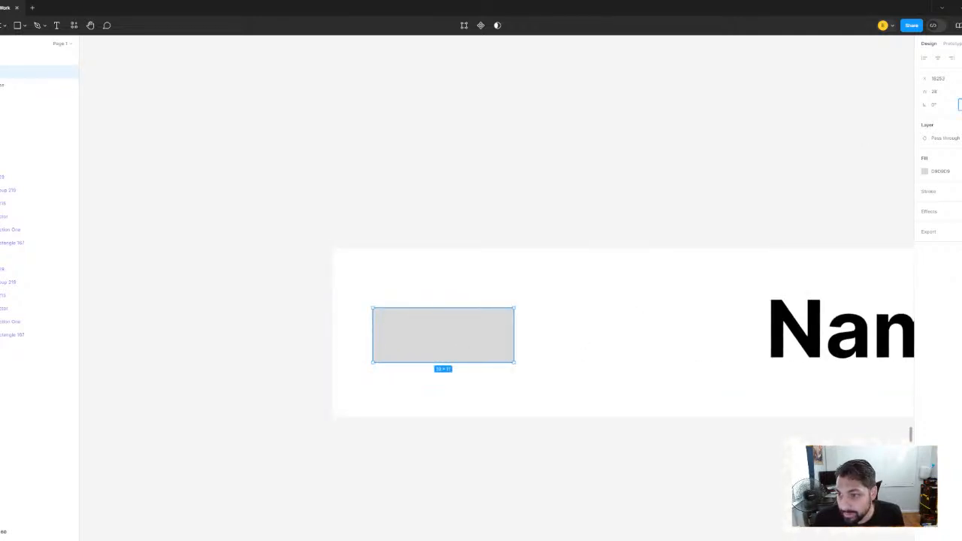
{"action": "key", "text": "Return"}
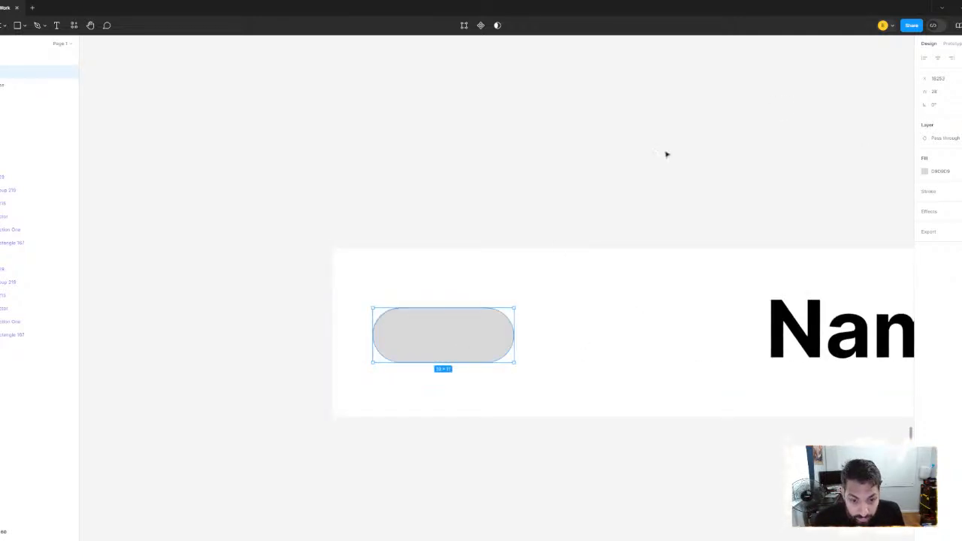
Fill the circle with green, inset it at the pill's left end, and enlarge the pill's height to 12 around it
{"action": "left_click", "coordinate": [416, 346]}
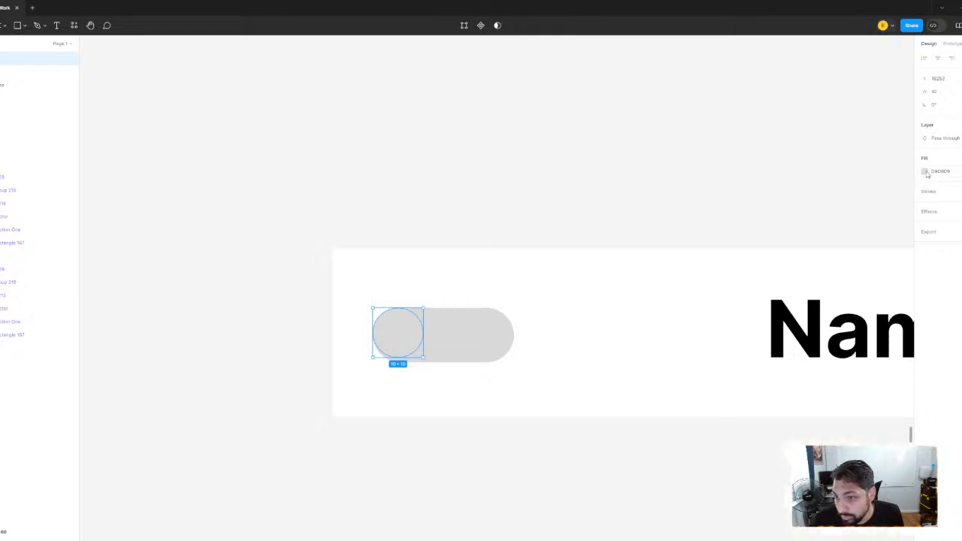
{"action": "left_click", "coordinate": [927, 173]}
{"action": "left_click_drag", "start_coordinate": [838, 307], "coordinate": [868, 307]}
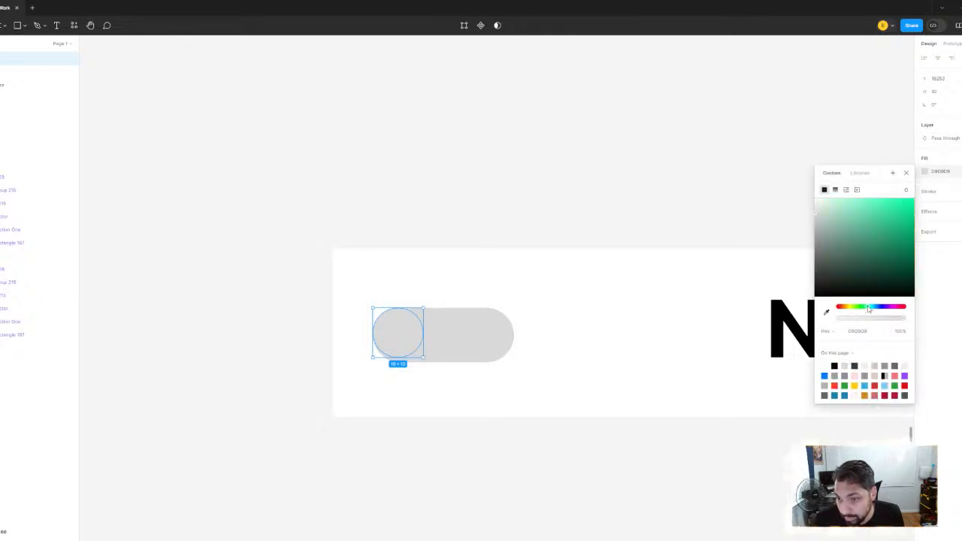
{"action": "left_click_drag", "start_coordinate": [877, 223], "coordinate": [882, 212]}
{"action": "left_click_drag", "start_coordinate": [399, 332], "coordinate": [402, 333]}
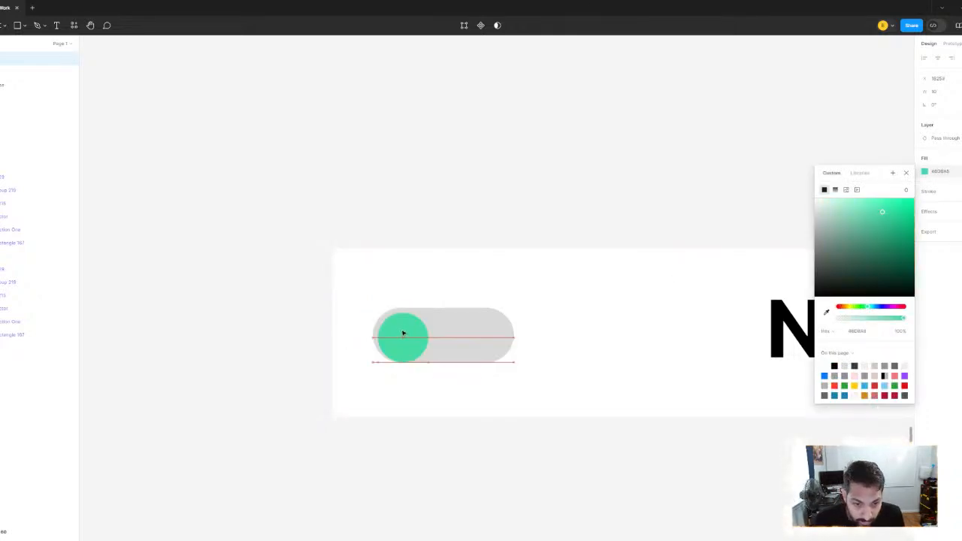
{"action": "left_click", "coordinate": [457, 358]}
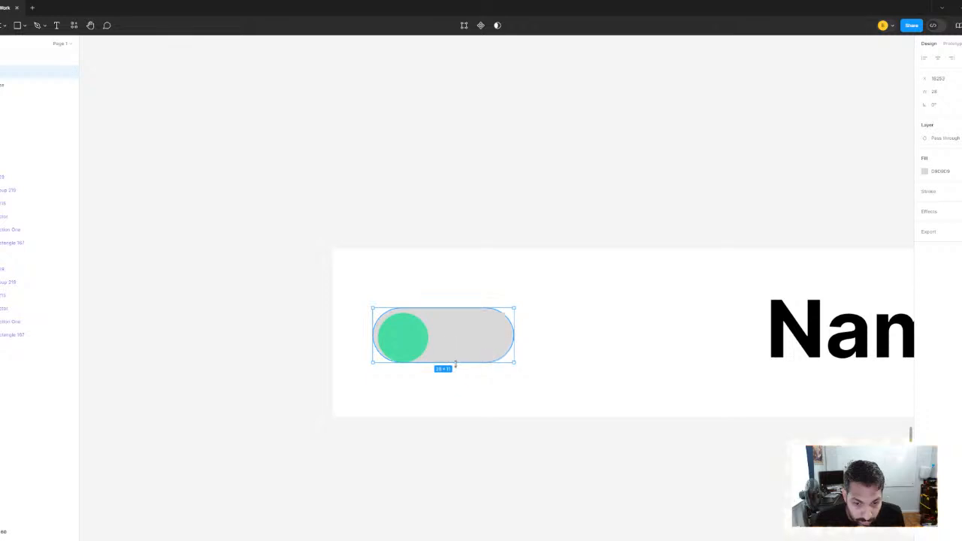
Move the "Name of Database" label close to the toggle and align it vertically with the toggle
{"action": "left_click", "coordinate": [479, 199]}
{"action": "scroll", "coordinate": [482, 197], "scroll_direction": "down", "scroll_amount": 3}
{"action": "left_click_drag", "start_coordinate": [543, 218], "coordinate": [406, 274]}
{"action": "left_click_drag", "start_coordinate": [551, 326], "coordinate": [473, 324]}
{"action": "scroll", "coordinate": [489, 227], "scroll_direction": "down", "scroll_amount": 3}
{"action": "scroll", "coordinate": [456, 258], "scroll_direction": "up", "scroll_amount": 2}
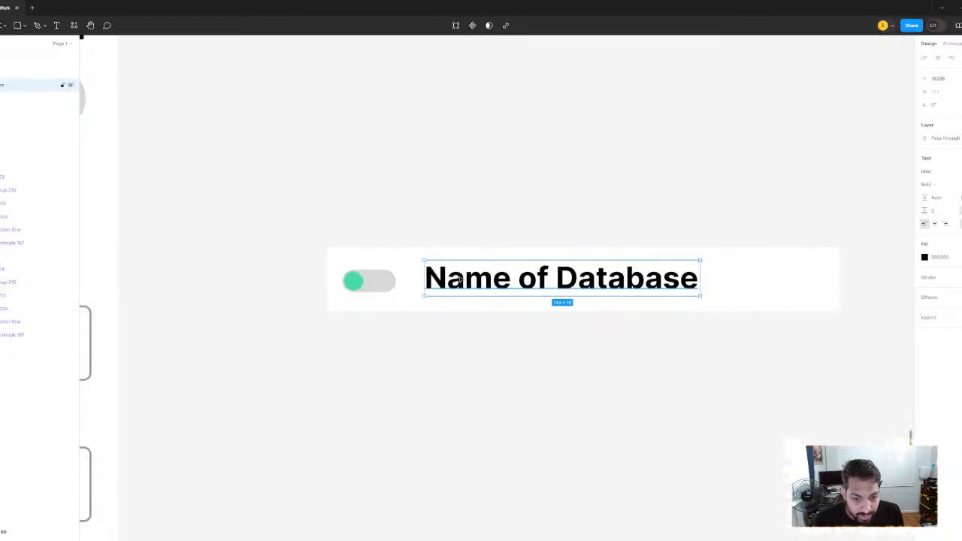
{"action": "left_click_drag", "start_coordinate": [460, 281], "coordinate": [460, 285]}
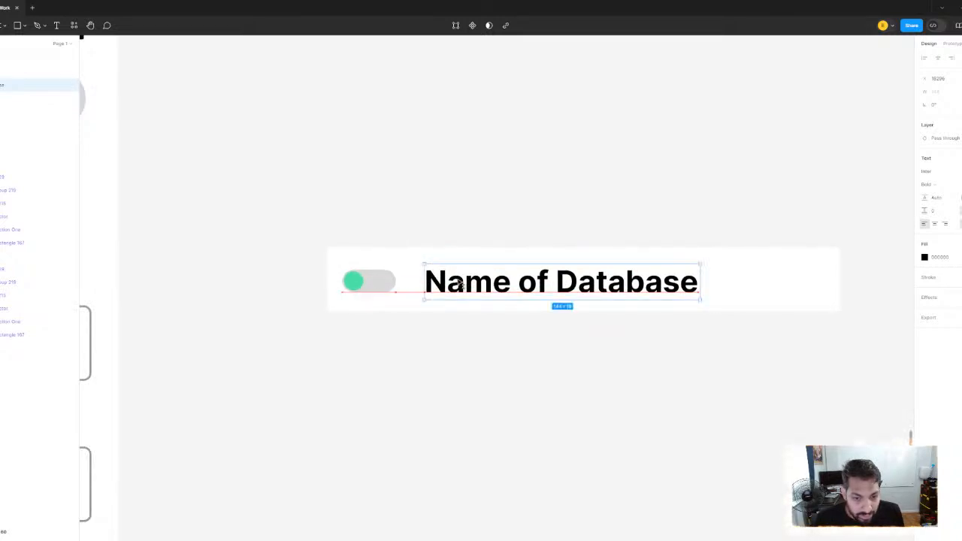
{"action": "scroll", "coordinate": [457, 200], "scroll_direction": "down", "scroll_amount": 2}
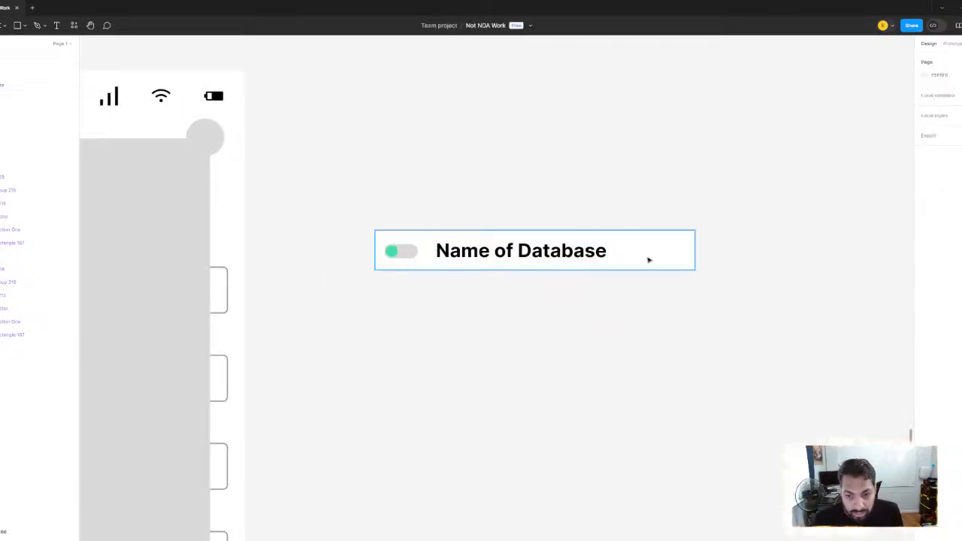
Duplicate the white bar directly below the first and add a copy of the label reading "Required Fields" on it
{"action": "left_click", "coordinate": [648, 257]}
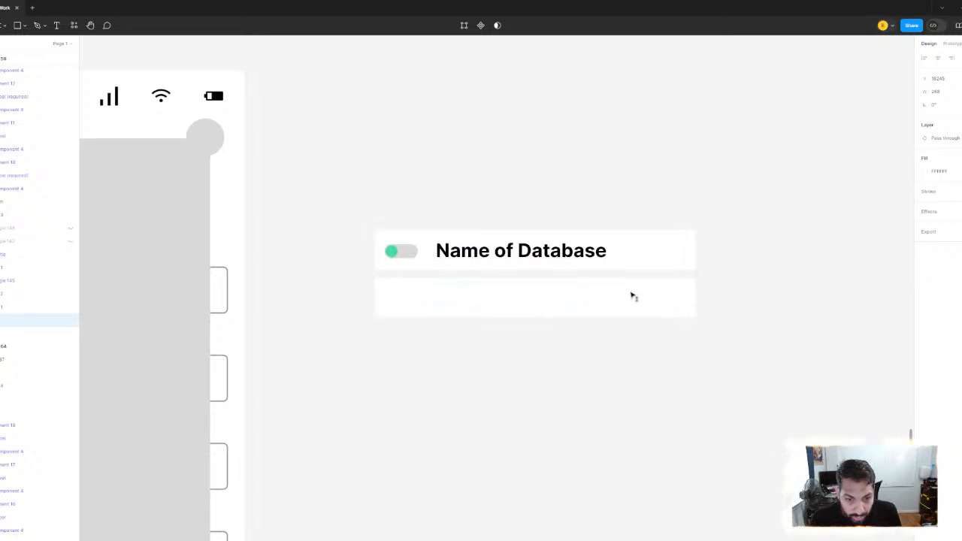
{"action": "left_click", "coordinate": [515, 255]}
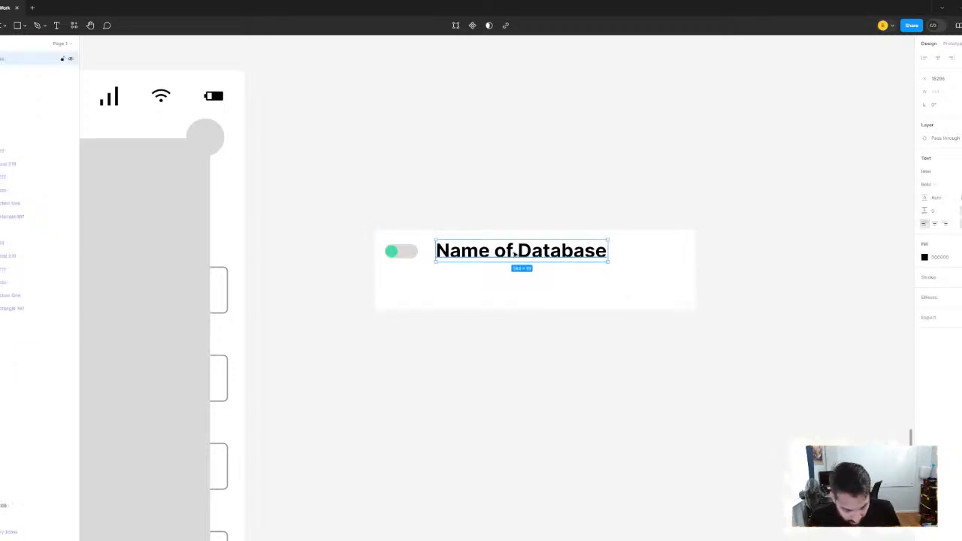
{"action": "left_click_drag", "start_coordinate": [508, 261], "coordinate": [498, 295]}
{"action": "double_click", "coordinate": [497, 293]}
{"action": "type", "text": "Req"}
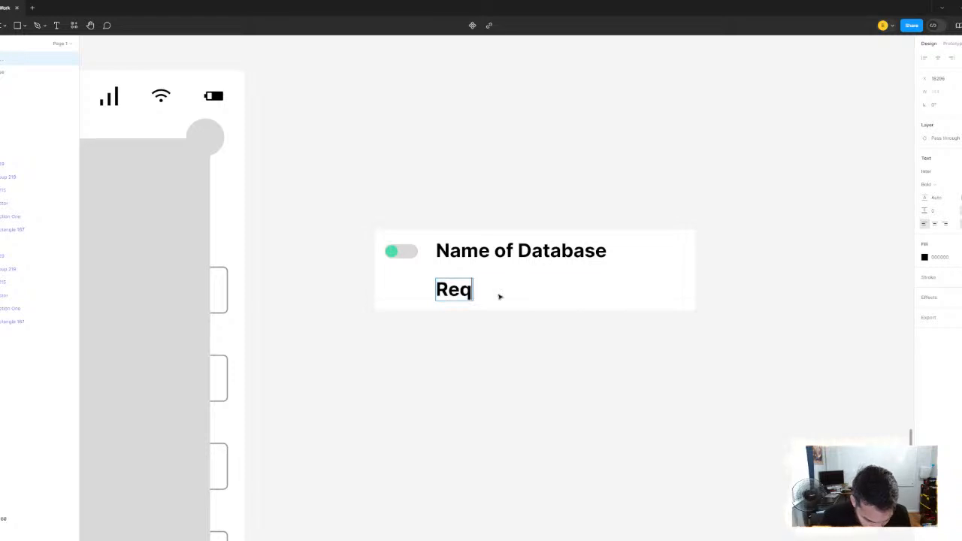
{"action": "type", "text": "uired Fi"}
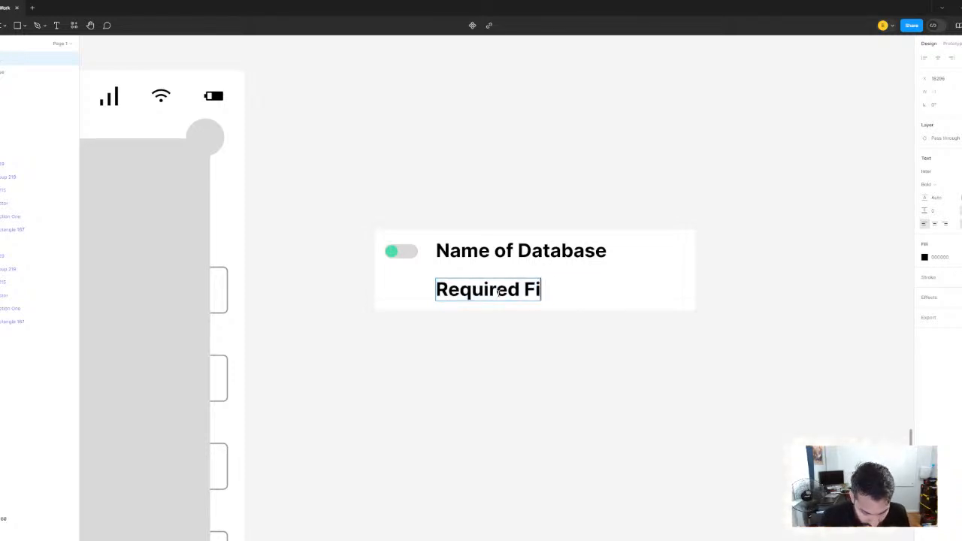
{"action": "type", "text": "elds"}
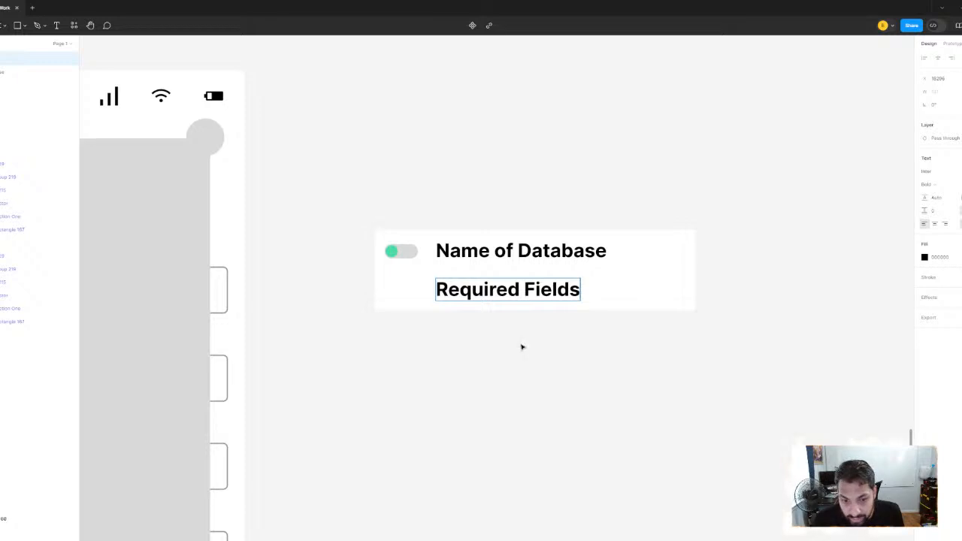
Set the "Required Fields" text to Regular weight
{"action": "triple_click", "coordinate": [529, 285]}
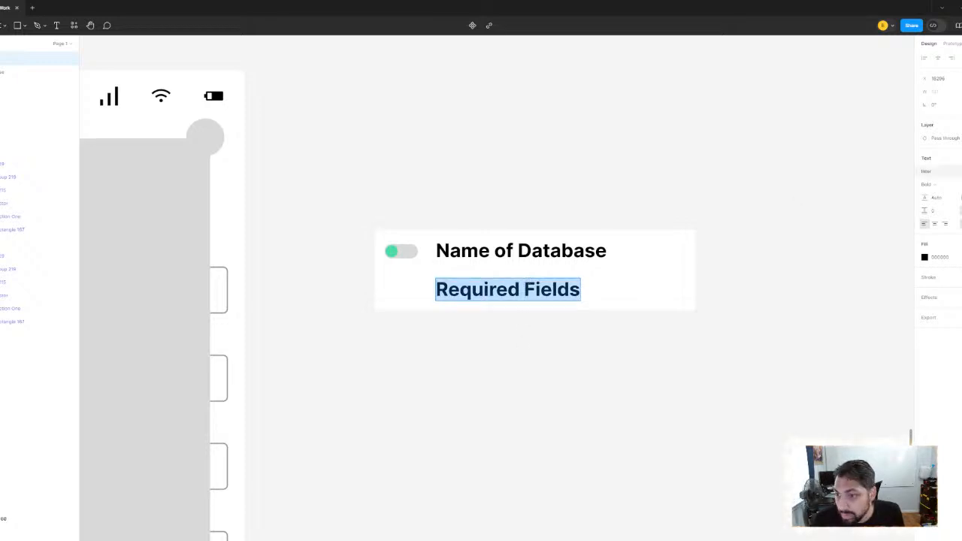
{"action": "key", "text": "Escape"}
{"action": "scroll", "coordinate": [503, 273], "scroll_direction": "up", "scroll_amount": 3}
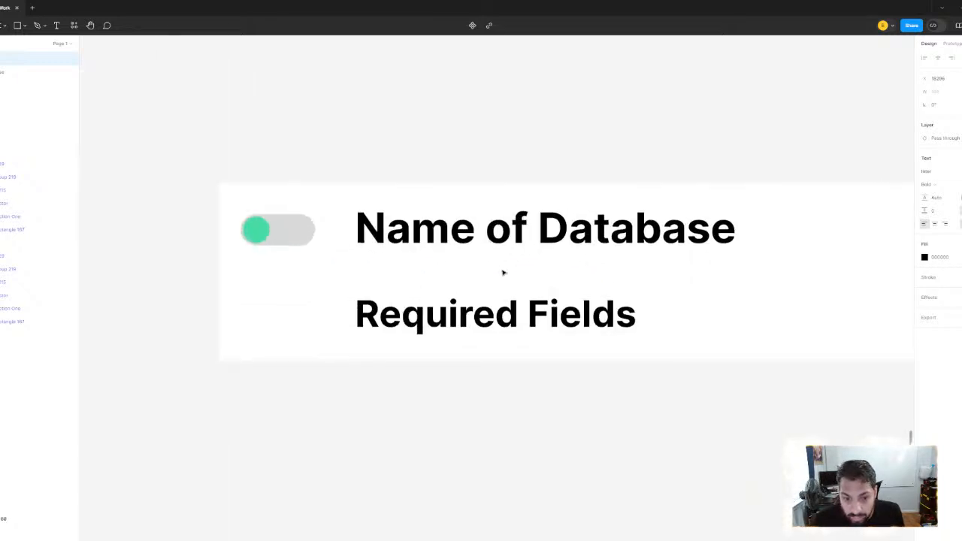
{"action": "double_click", "coordinate": [501, 312]}
{"action": "key", "text": "ctrl+a"}
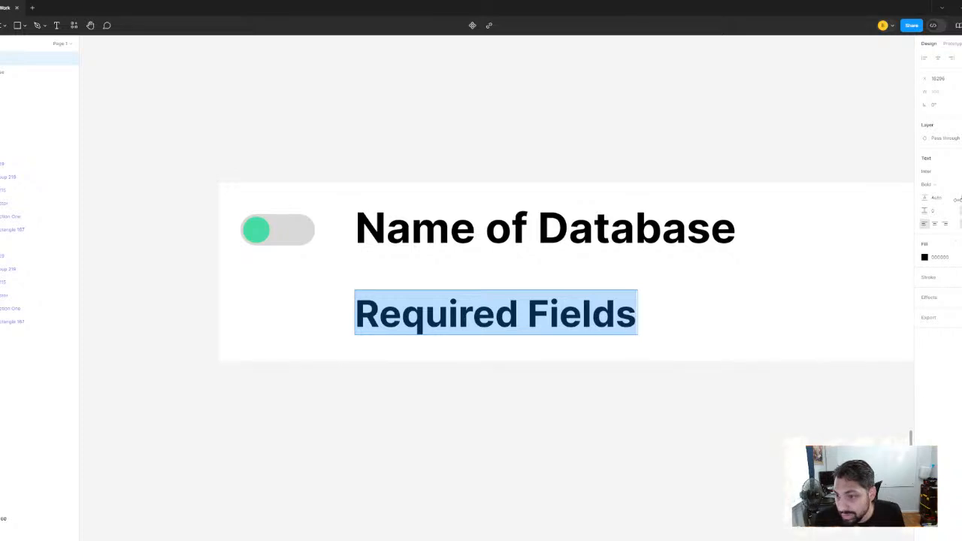
{"action": "left_click", "coordinate": [931, 184]}
{"action": "left_click", "coordinate": [939, 167]}
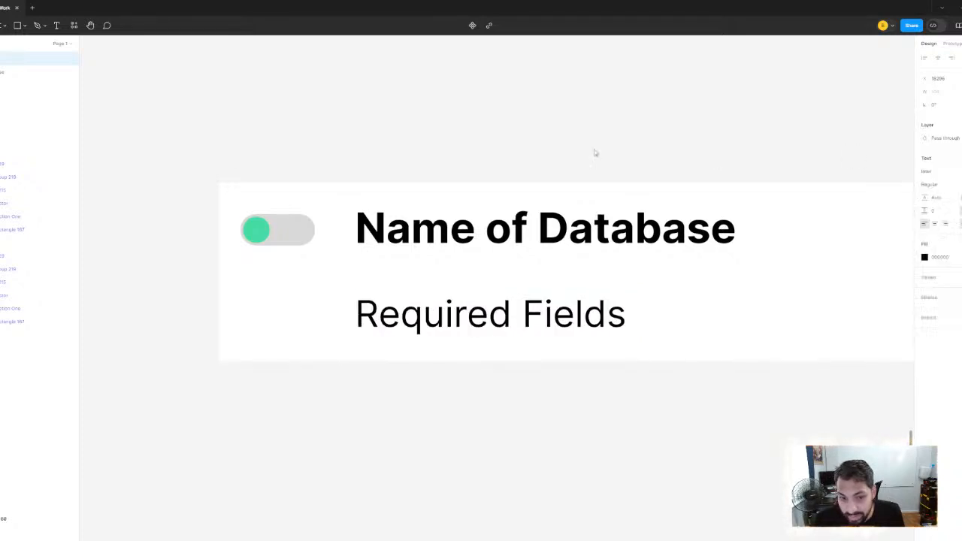
{"action": "scroll", "coordinate": [595, 152], "scroll_direction": "down", "scroll_amount": 3}
{"action": "left_click_drag", "start_coordinate": [549, 282], "coordinate": [510, 324]}
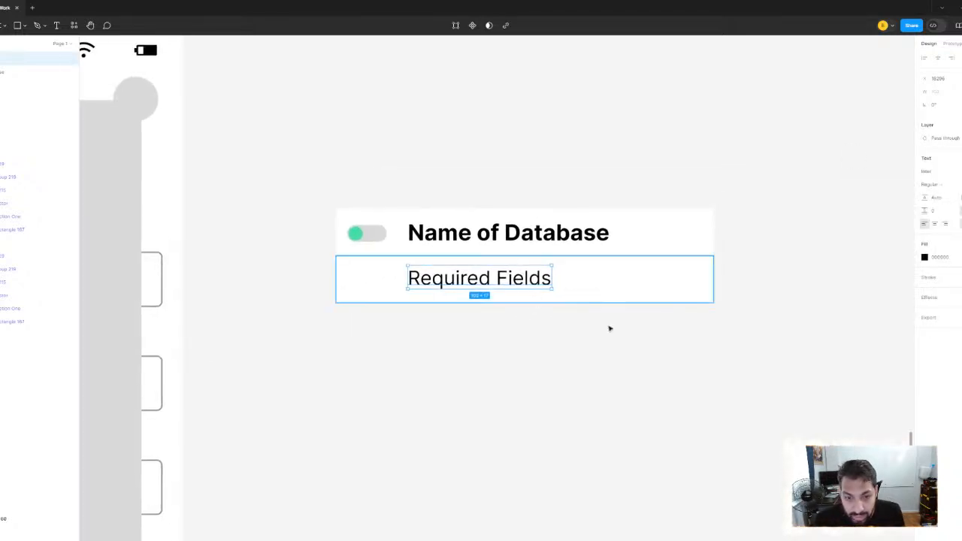
{"action": "left_click", "coordinate": [614, 351]}
Draw a small gray circle just after the "Name of Database" label, level with the text
{"action": "left_click", "coordinate": [601, 235]}
{"action": "scroll", "coordinate": [594, 233], "scroll_direction": "down", "scroll_amount": 2}
{"action": "scroll", "coordinate": [541, 215], "scroll_direction": "up", "scroll_amount": 4}
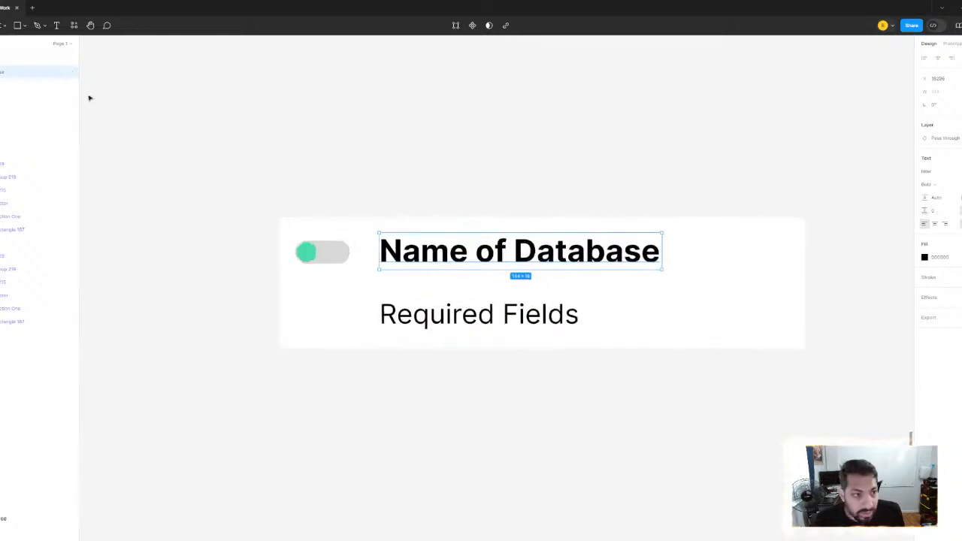
{"action": "left_click", "coordinate": [28, 26]}
{"action": "left_click", "coordinate": [23, 74]}
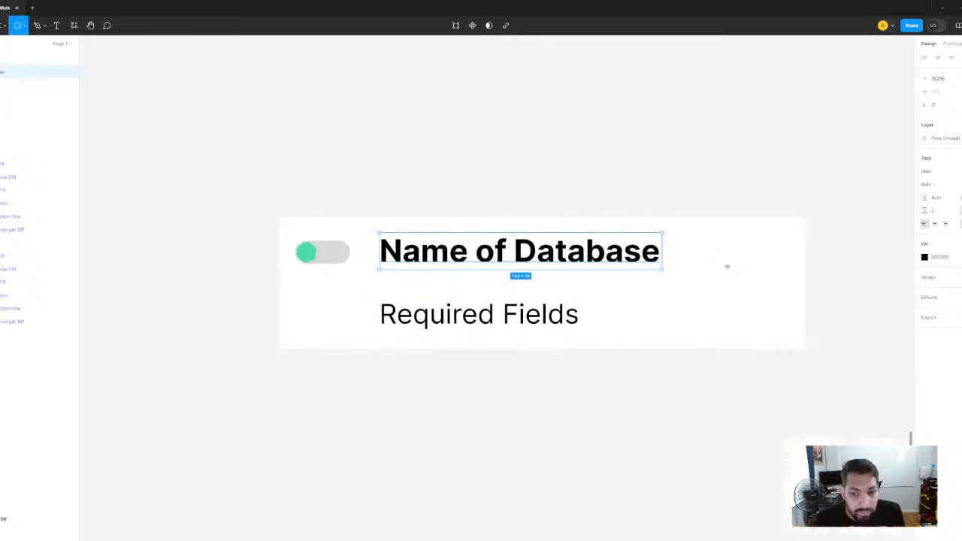
{"action": "scroll", "coordinate": [726, 267], "scroll_direction": "up", "scroll_amount": 3}
{"action": "left_click_drag", "start_coordinate": [614, 215], "coordinate": [647, 226]}
{"action": "scroll", "coordinate": [647, 226], "scroll_direction": "down", "scroll_amount": 3}
{"action": "left_click", "coordinate": [526, 166]}
{"action": "scroll", "coordinate": [586, 230], "scroll_direction": "down", "scroll_amount": 3}
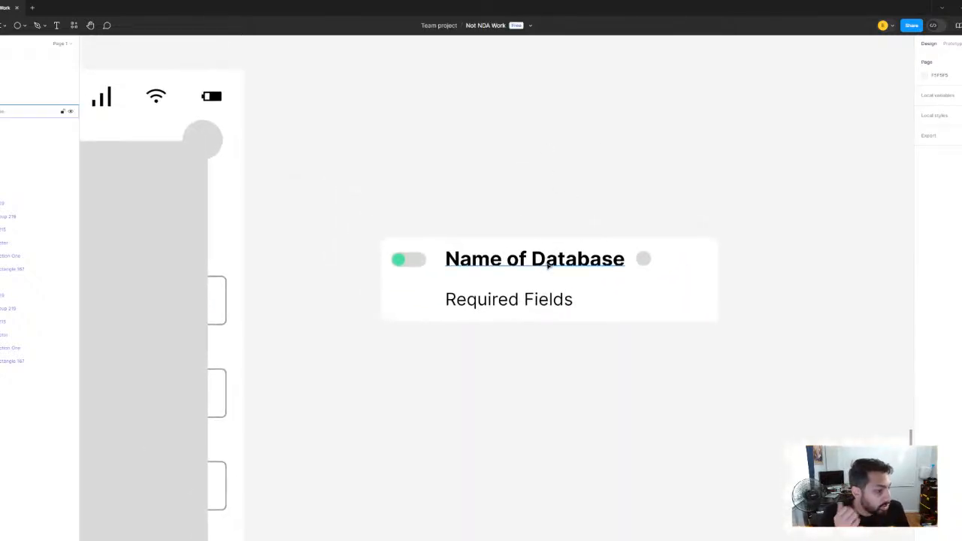
Select both white bars with the toggle, labels and circle, and group them as one database card
{"action": "scroll", "coordinate": [553, 320], "scroll_direction": "up", "scroll_amount": 3}
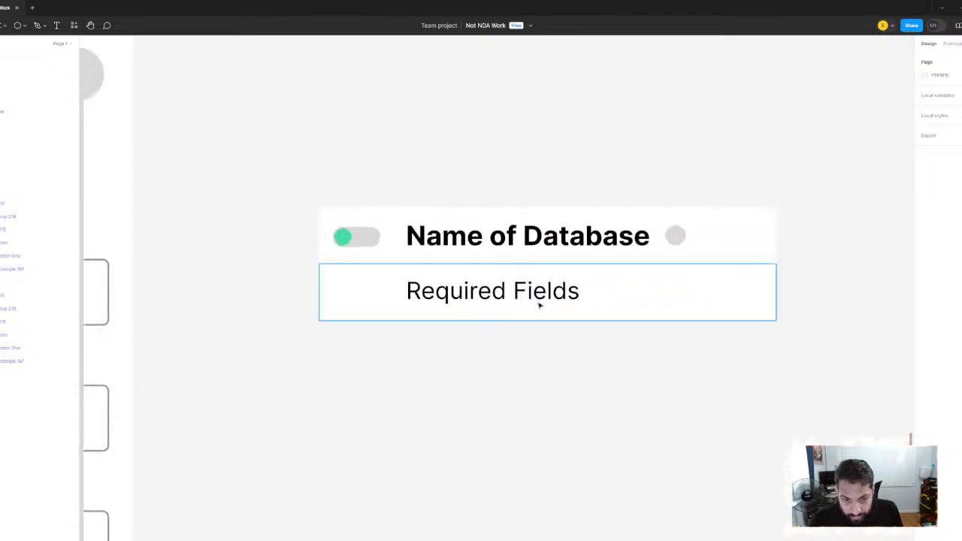
{"action": "left_click", "coordinate": [534, 302]}
{"action": "left_click", "coordinate": [617, 304], "text": "shift"}
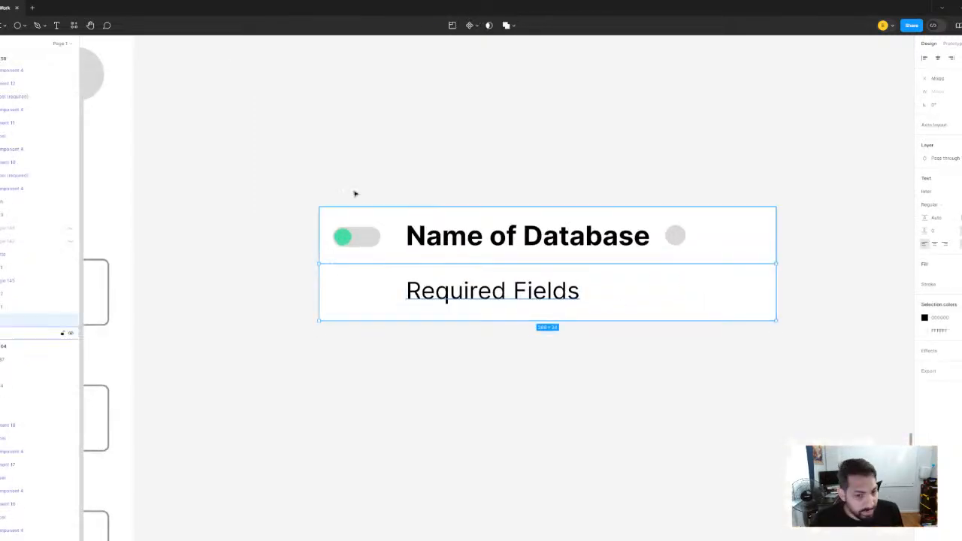
{"action": "left_click", "coordinate": [286, 174]}
{"action": "left_click_drag", "start_coordinate": [255, 155], "coordinate": [824, 395]}
{"action": "scroll", "coordinate": [747, 285], "scroll_direction": "down", "scroll_amount": 5}
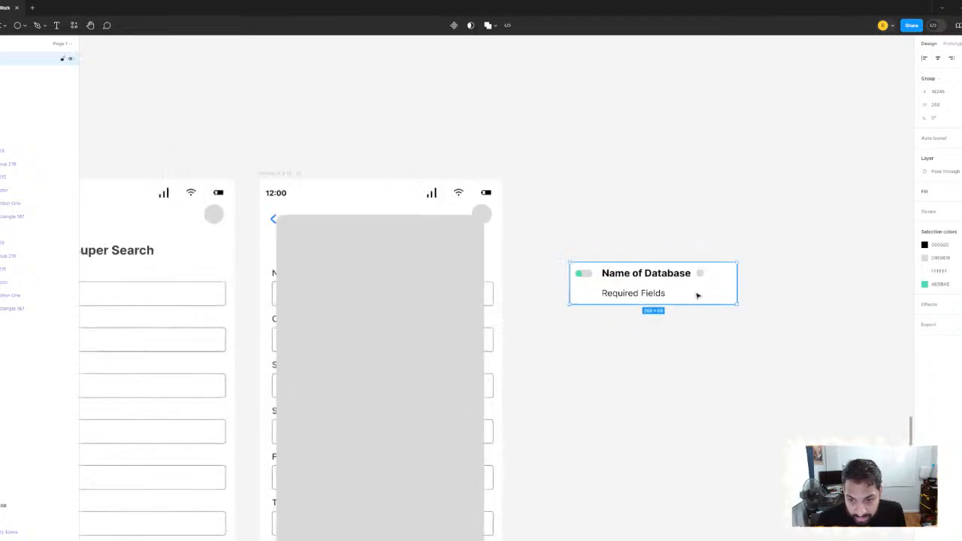
Move the database card onto the gray overlay of the second phone screen, centered near the overlay's upper edge
{"action": "left_click_drag", "start_coordinate": [698, 294], "coordinate": [470, 275]}
{"action": "left_click_drag", "start_coordinate": [412, 260], "coordinate": [439, 267]}
{"action": "left_click_drag", "start_coordinate": [445, 275], "coordinate": [470, 236]}
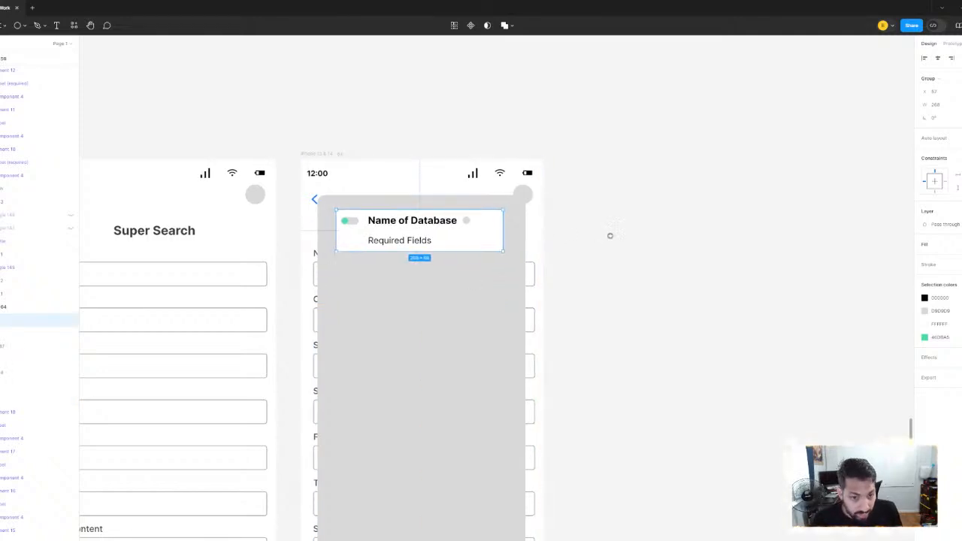
{"action": "left_click_drag", "start_coordinate": [610, 236], "coordinate": [666, 219]}
Duplicate the database card downward at even intervals to make a column of six cards on the overlay
{"action": "mouse_move", "coordinate": [507, 223]}
{"action": "left_mouse_down"}
{"action": "mouse_move", "coordinate": [507, 277]}
{"action": "mouse_move", "coordinate": [510, 218]}
{"action": "left_mouse_up"}
{"action": "left_click", "coordinate": [503, 349]}
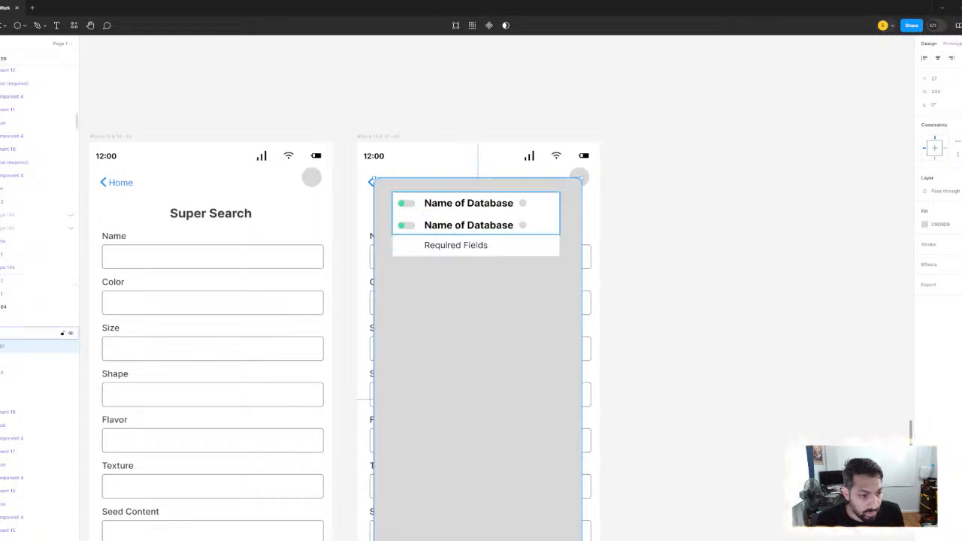
{"action": "left_click", "coordinate": [516, 238]}
{"action": "left_click_drag", "start_coordinate": [515, 238], "coordinate": [517, 264]}
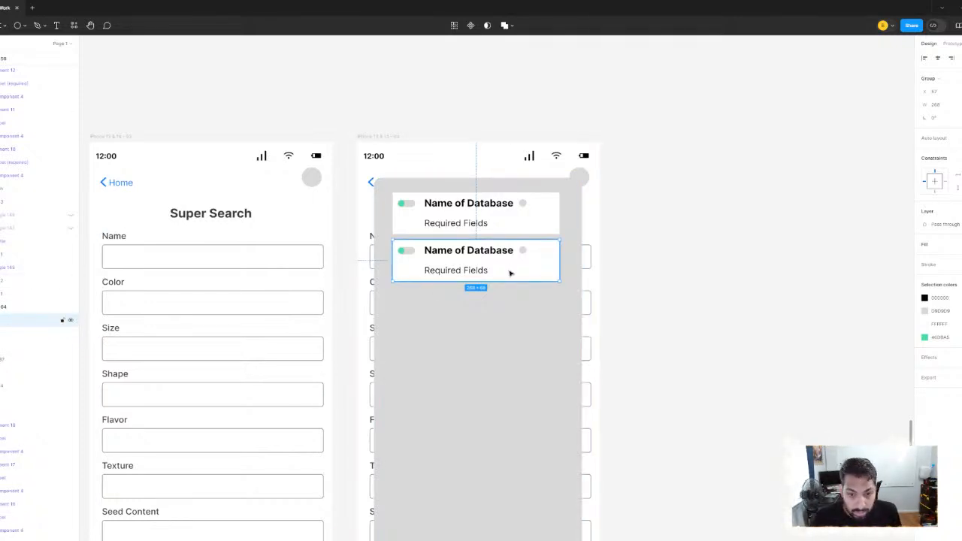
{"action": "left_click_drag", "start_coordinate": [510, 273], "coordinate": [509, 316]}
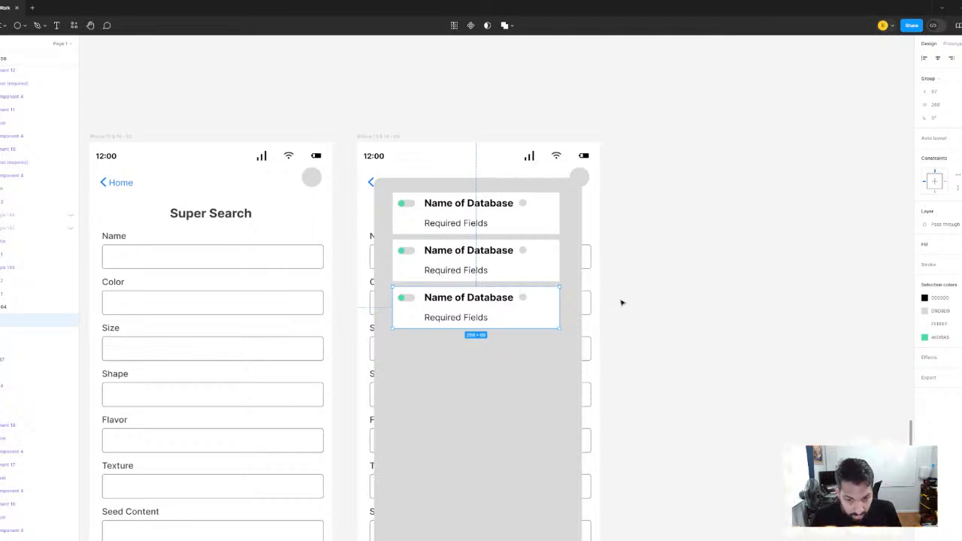
{"action": "key", "text": "ctrl+d"}
{"action": "key", "text": "ctrl+d"}
{"action": "key", "text": "ctrl+d"}
{"action": "scroll", "coordinate": [529, 351], "scroll_direction": "down", "scroll_amount": 2}
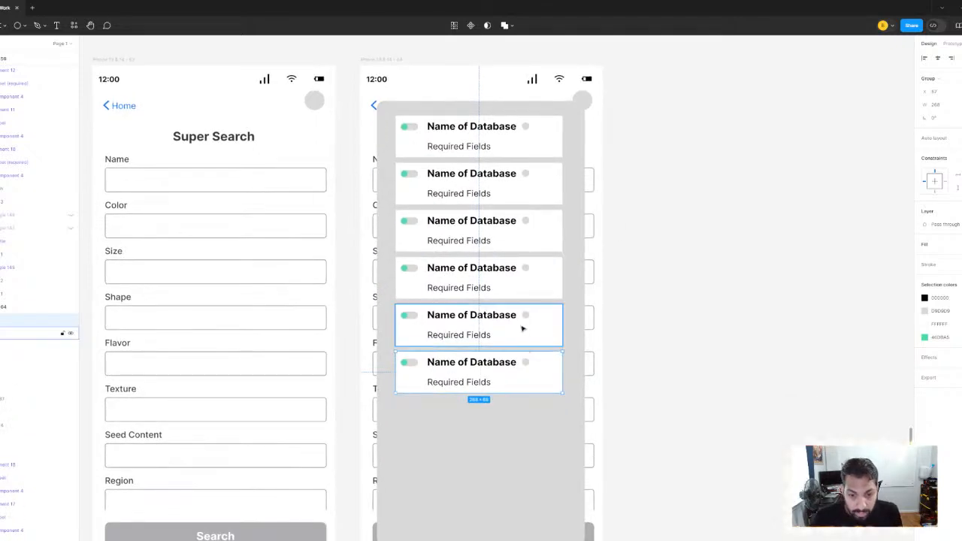
Select all six database cards and set the vertical spacing between them to 16
{"action": "left_click", "coordinate": [522, 290], "text": "shift"}
{"action": "left_click", "coordinate": [521, 222], "text": "shift"}
{"action": "left_click", "coordinate": [517, 180], "text": "shift"}
{"action": "left_click", "coordinate": [513, 140], "text": "shift"}
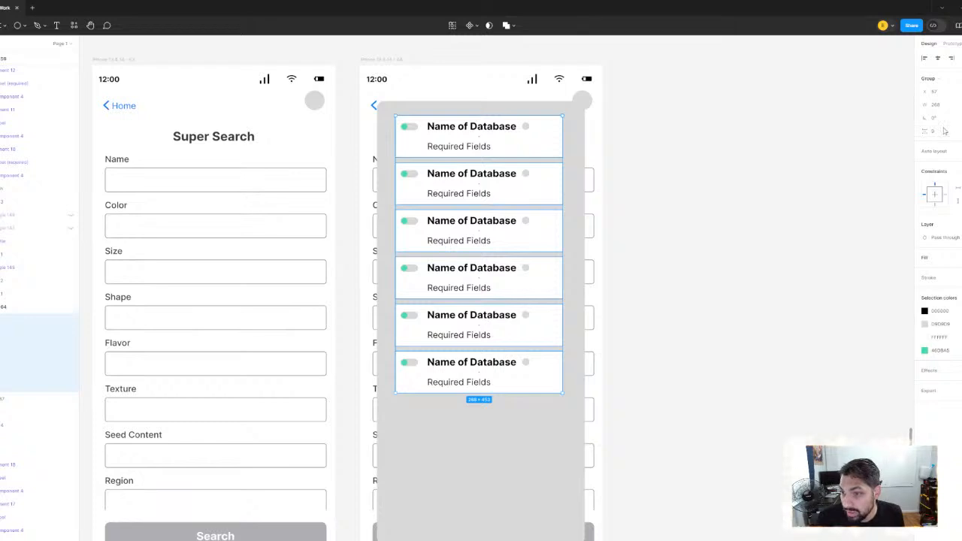
{"action": "key", "text": "Return"}
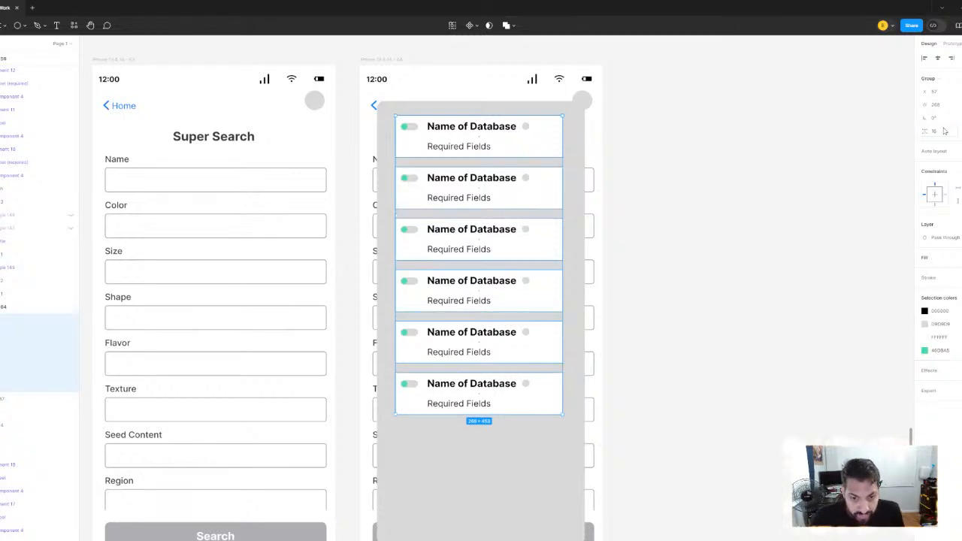
{"action": "left_click", "coordinate": [814, 175]}
{"action": "scroll", "coordinate": [759, 225], "scroll_direction": "down", "scroll_amount": 3}
{"action": "scroll", "coordinate": [737, 301], "scroll_direction": "up", "scroll_amount": 2}
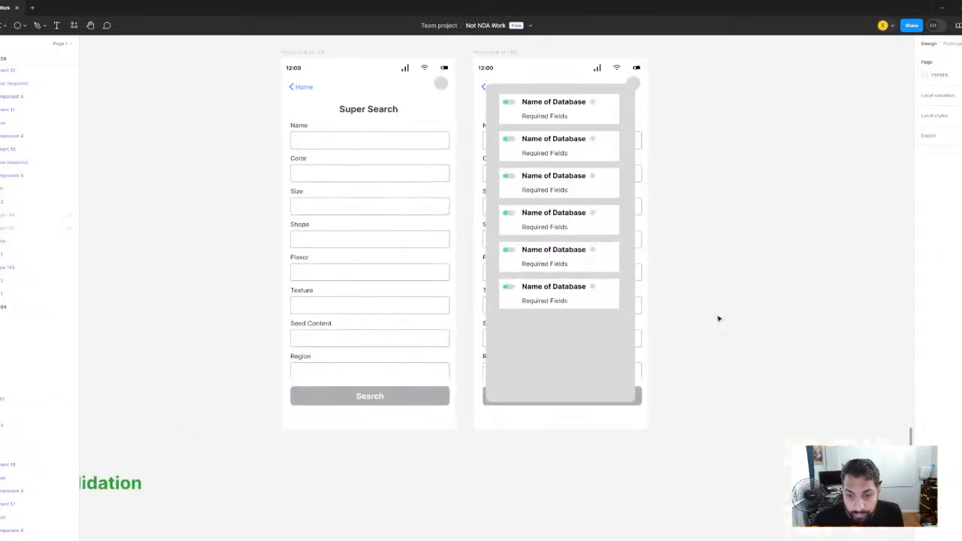
Examine the two header-circle Super Search screens, comparing the database overlay with the base form and the earlier variant
{"action": "scroll", "coordinate": [744, 146], "scroll_direction": "down", "scroll_amount": 1}
{"action": "scroll", "coordinate": [735, 189], "scroll_direction": "down", "scroll_amount": 1}
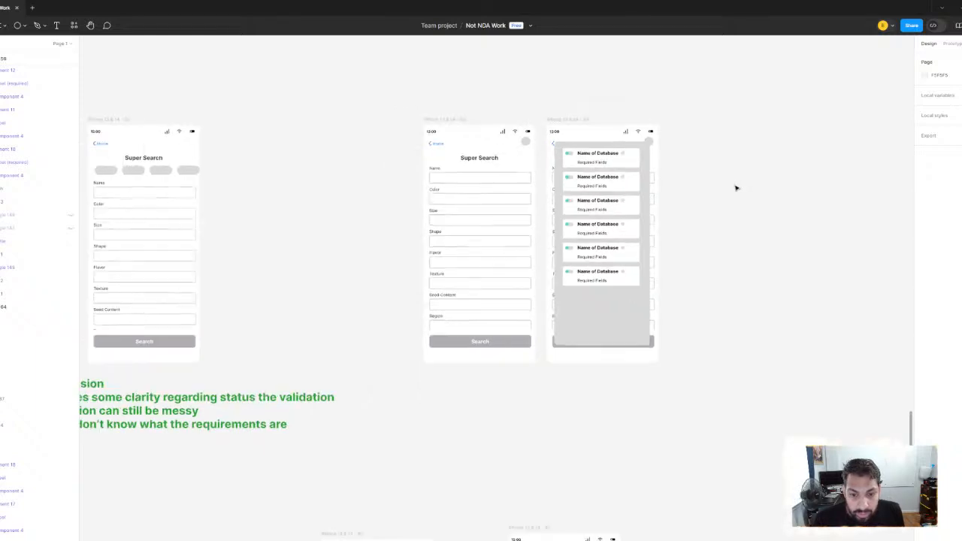
{"action": "left_click_drag", "start_coordinate": [328, 335], "coordinate": [393, 296]}
{"action": "left_click_drag", "start_coordinate": [587, 190], "coordinate": [384, 256]}
{"action": "scroll", "coordinate": [460, 226], "scroll_direction": "up", "scroll_amount": 1}
{"action": "left_click_drag", "start_coordinate": [460, 226], "coordinate": [506, 212]}
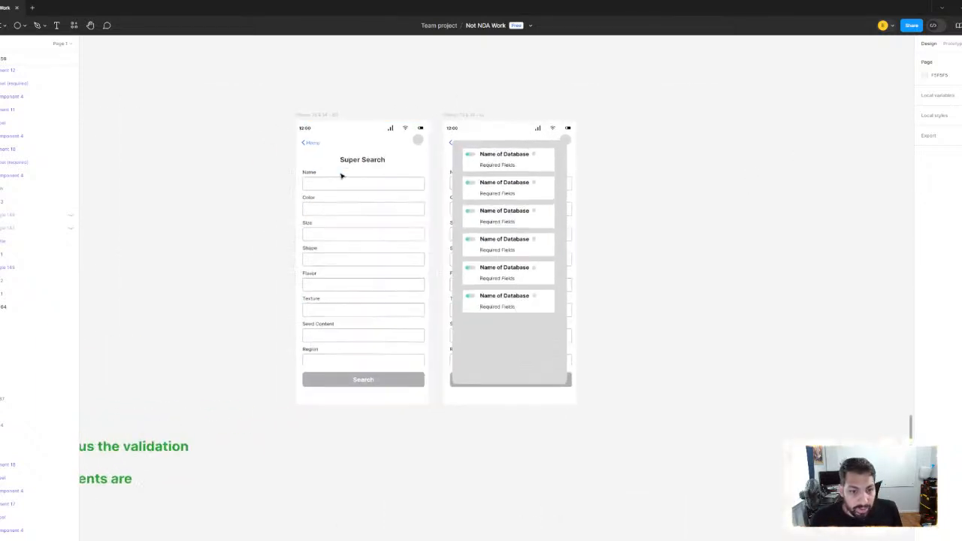
{"action": "scroll", "coordinate": [339, 176], "scroll_direction": "up", "scroll_amount": 1}
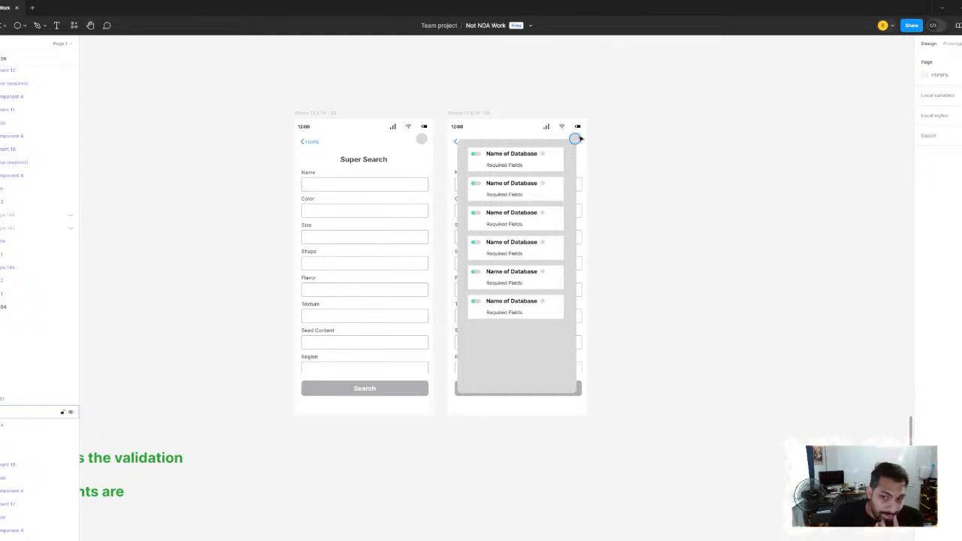
{"action": "scroll", "coordinate": [498, 159], "scroll_direction": "up", "scroll_amount": 2}
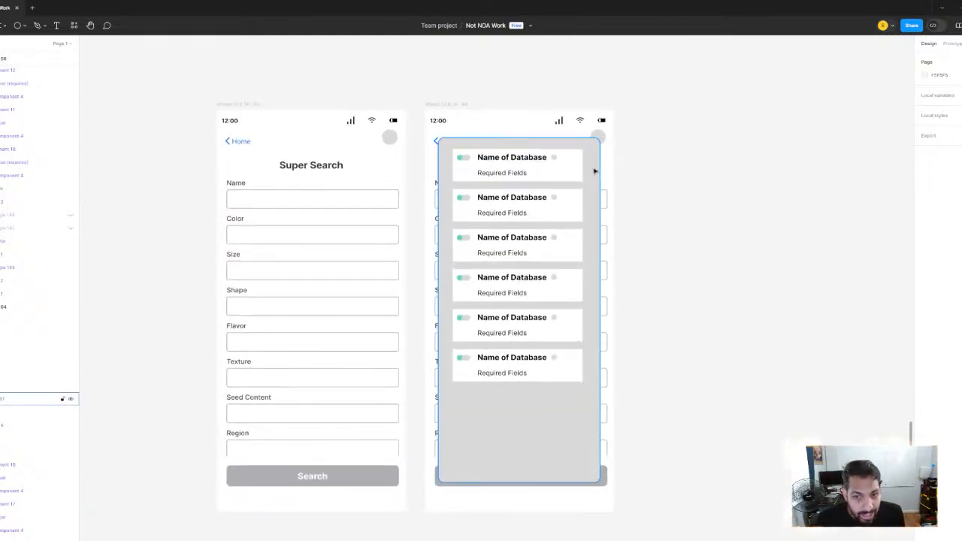
{"action": "scroll", "coordinate": [337, 268], "scroll_direction": "down", "scroll_amount": 2}
{"action": "left_click_drag", "start_coordinate": [386, 260], "coordinate": [604, 201]}
{"action": "left_click_drag", "start_coordinate": [357, 293], "coordinate": [432, 264]}
{"action": "scroll", "coordinate": [431, 264], "scroll_direction": "right", "scroll_amount": 5}
{"action": "scroll", "coordinate": [384, 272], "scroll_direction": "up", "scroll_amount": 3}
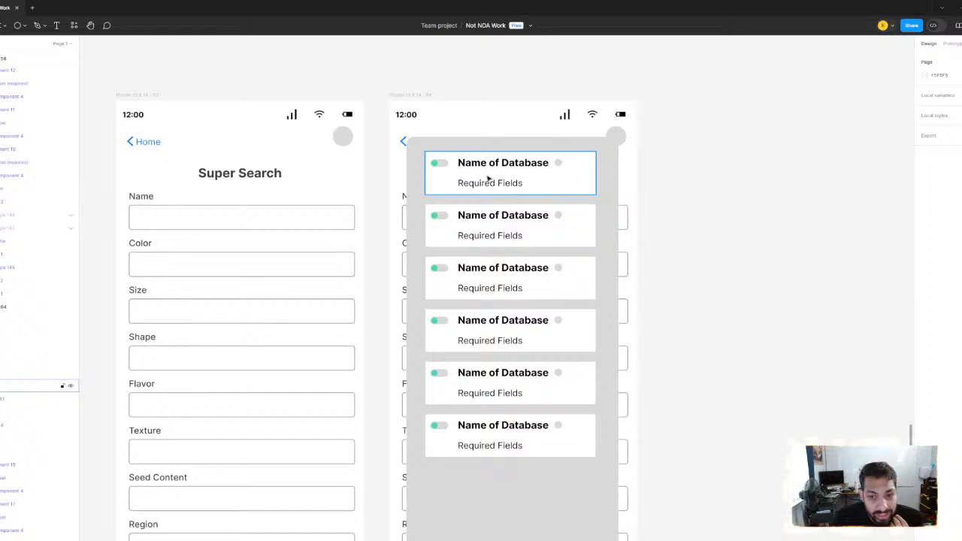
{"action": "scroll", "coordinate": [569, 256], "scroll_direction": "down", "scroll_amount": 5}
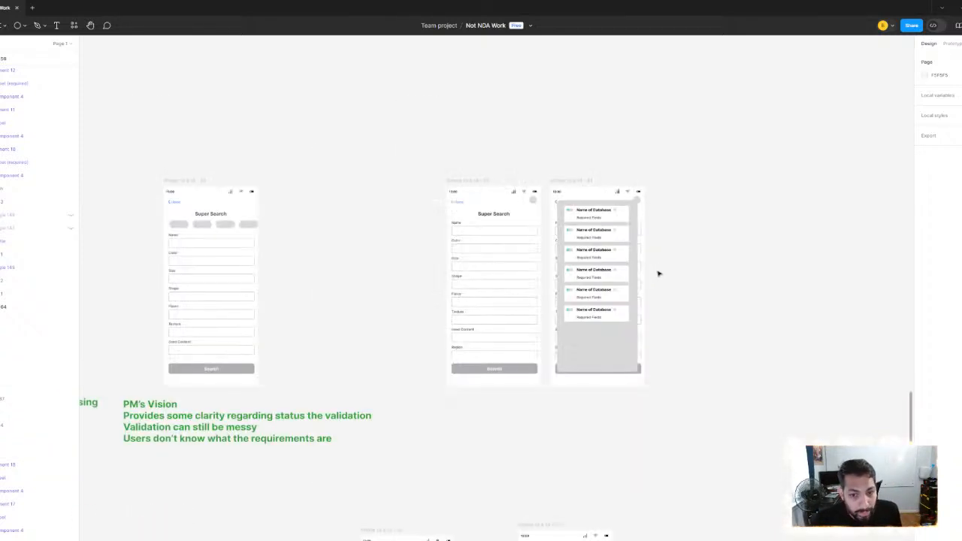
{"action": "scroll", "coordinate": [659, 273], "scroll_direction": "up", "scroll_amount": 3}
{"action": "scroll", "coordinate": [510, 164], "scroll_direction": "up", "scroll_amount": 3}
{"action": "scroll", "coordinate": [446, 120], "scroll_direction": "up", "scroll_amount": 2}
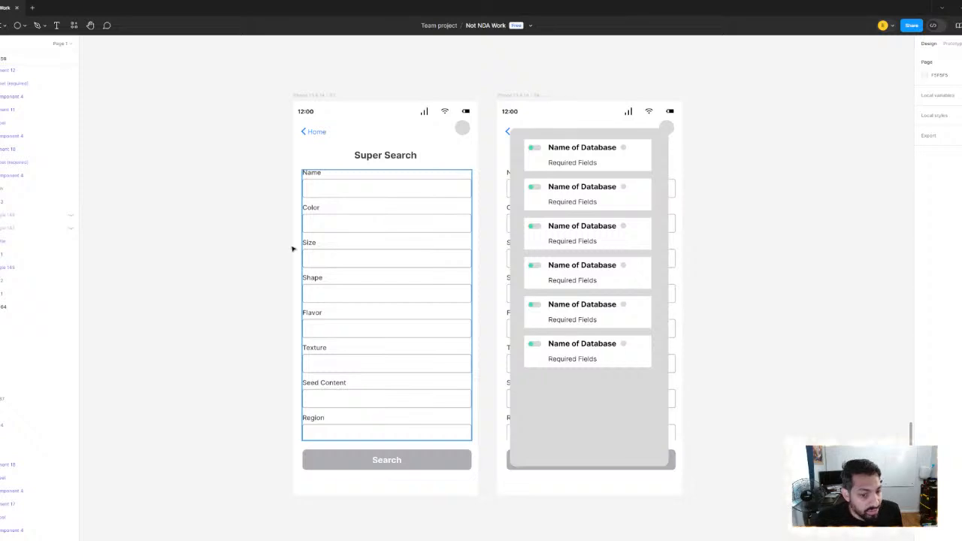
Duplicate the green PM's Vision note and place the copy beneath the two header-circle Super Search screens
{"action": "scroll", "coordinate": [270, 233], "scroll_direction": "down", "scroll_amount": 2}
{"action": "left_click_drag", "start_coordinate": [270, 233], "coordinate": [568, 135]}
{"action": "left_click", "coordinate": [196, 433]}
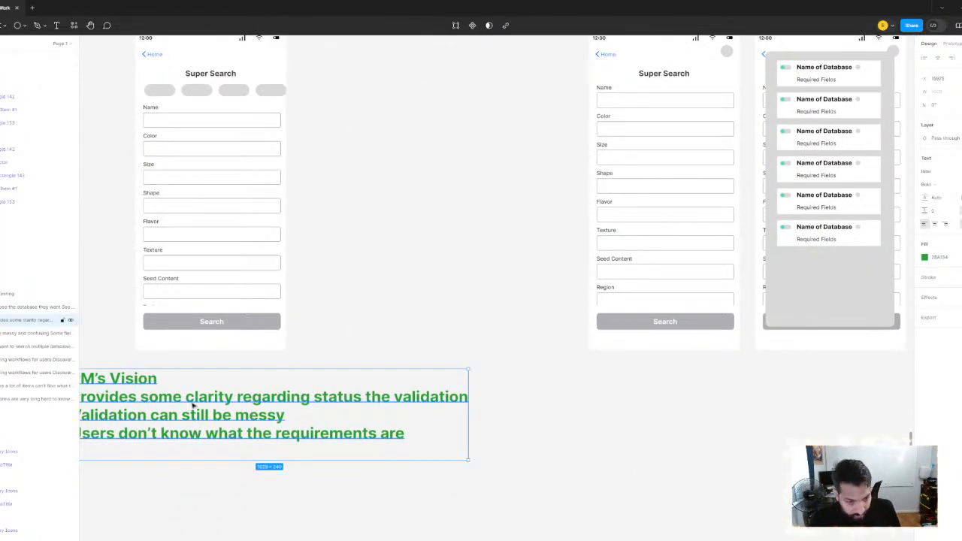
{"action": "left_click_drag", "start_coordinate": [116, 410], "coordinate": [612, 411]}
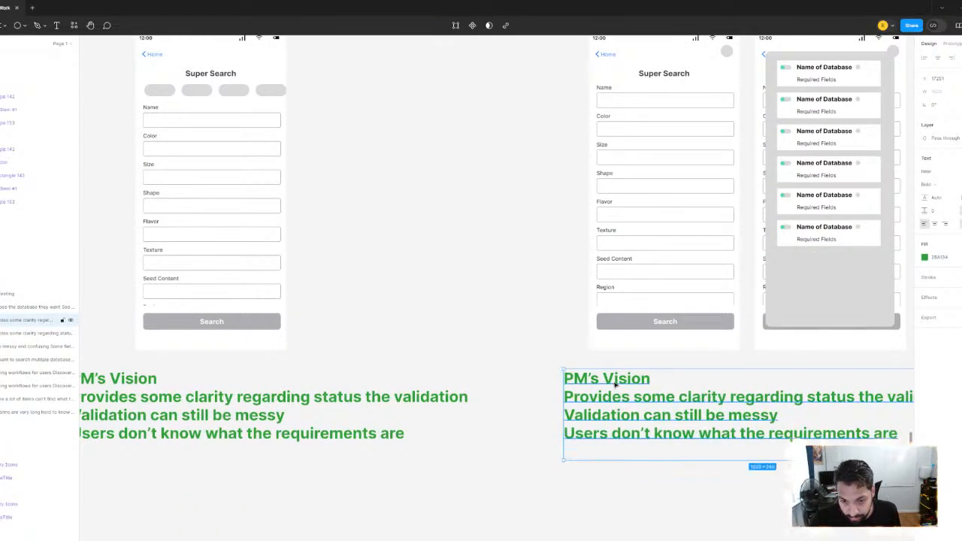
Change the heading of the copied green note to "PM/UX Designer Hybrid"
{"action": "double_click", "coordinate": [657, 381]}
{"action": "left_click", "coordinate": [657, 379]}
{"action": "key", "text": "BackSpace"}
{"action": "key", "text": "BackSpace"}
{"action": "key", "text": "BackSpace"}
{"action": "key", "text": "BackSpace"}
{"action": "key", "text": "BackSpace"}
{"action": "key", "text": "BackSpace"}
{"action": "key", "text": "BackSpace"}
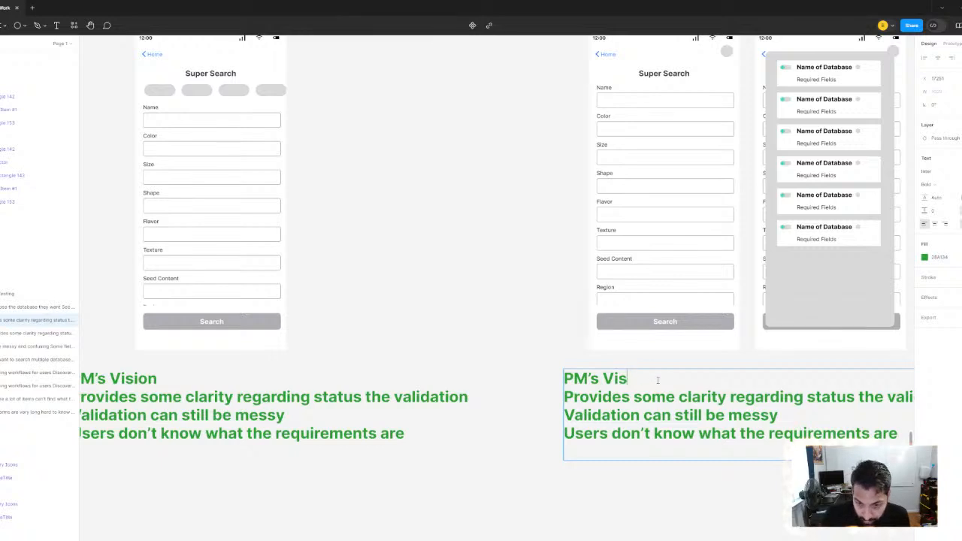
{"action": "key", "text": "BackSpace"}
{"action": "key", "text": "BackSpace"}
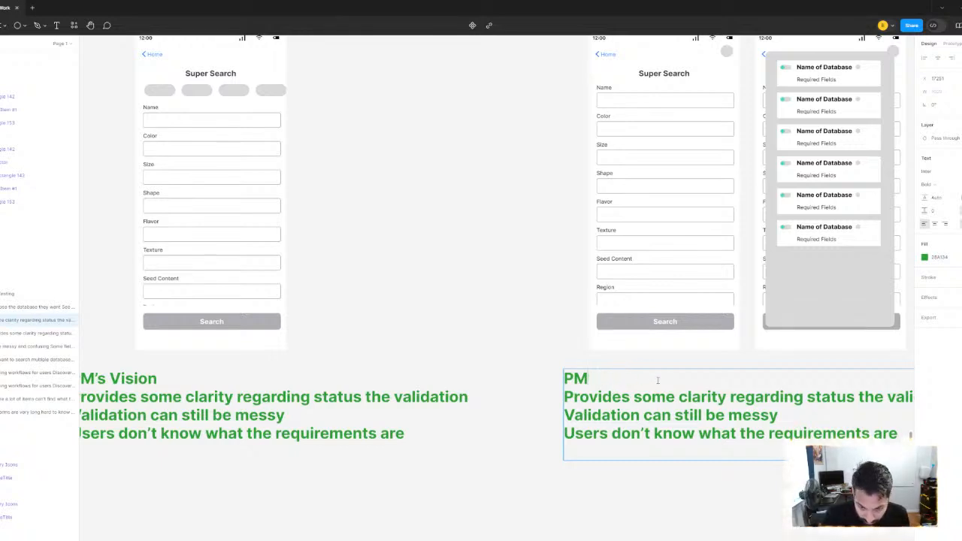
{"action": "type", "text": "/UX D"}
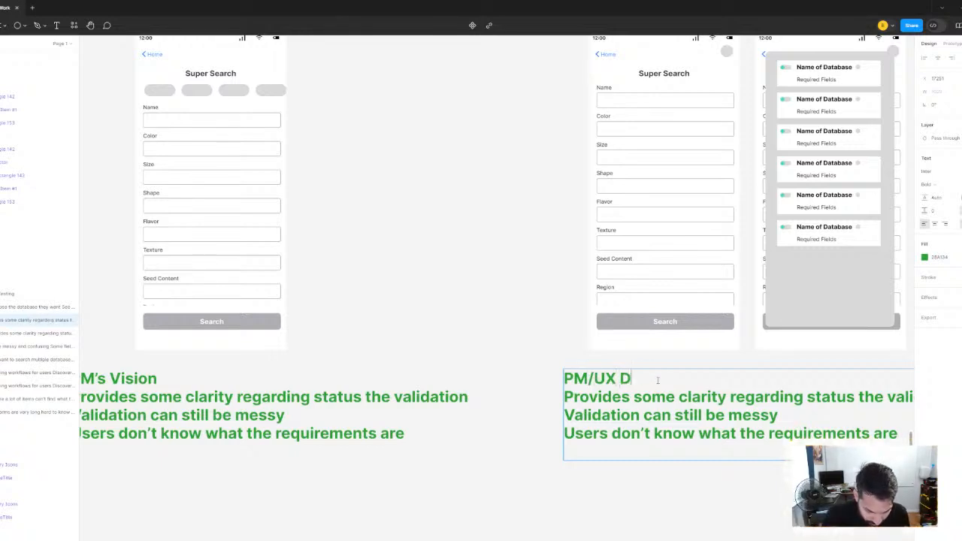
{"action": "type", "text": "esigner Hybr"}
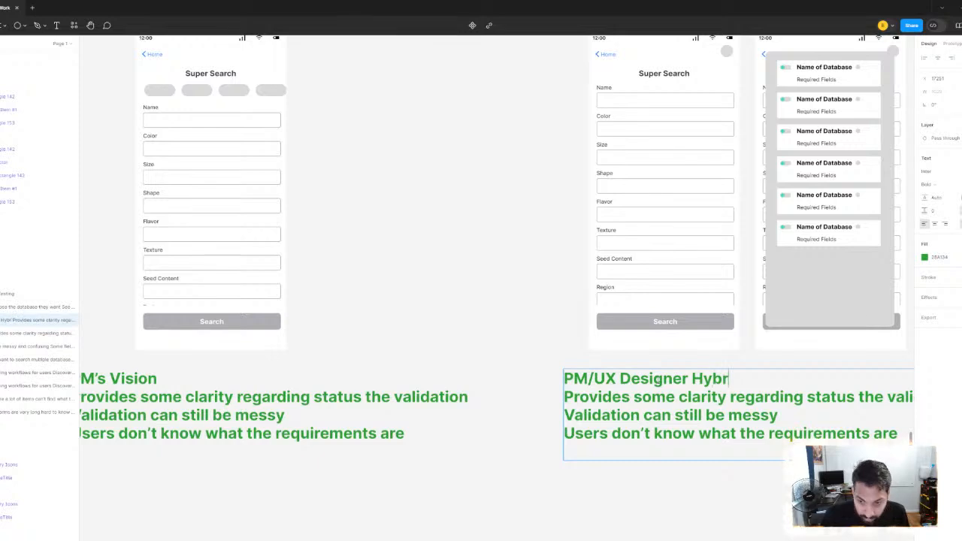
{"action": "key", "text": "BackSpace"}
{"action": "type", "text": "rid"}
{"action": "key", "text": "Escape"}
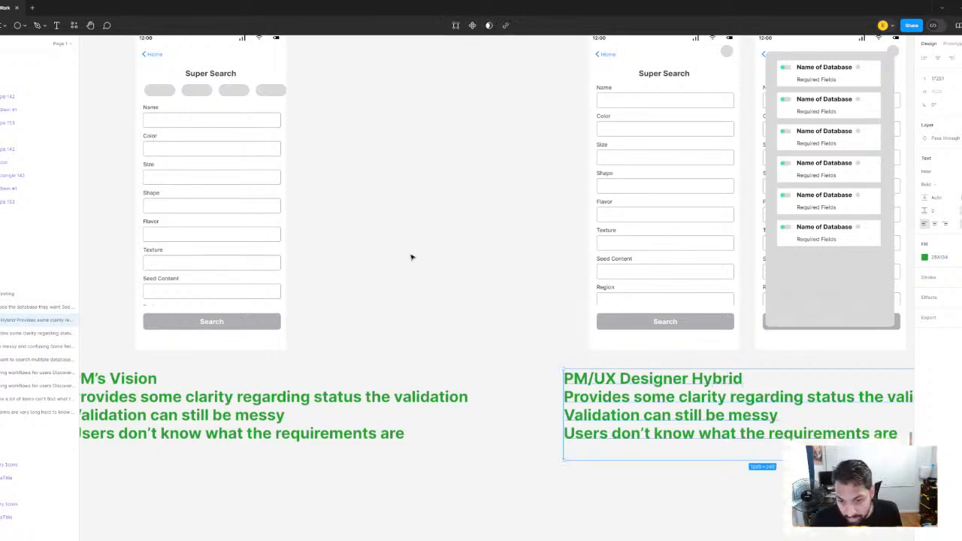
Replace the lines below the hybrid note's heading with "Provides some clarity on validation of form"
{"action": "scroll", "coordinate": [412, 256], "scroll_direction": "right", "scroll_amount": 3}
{"action": "double_click", "coordinate": [773, 432]}
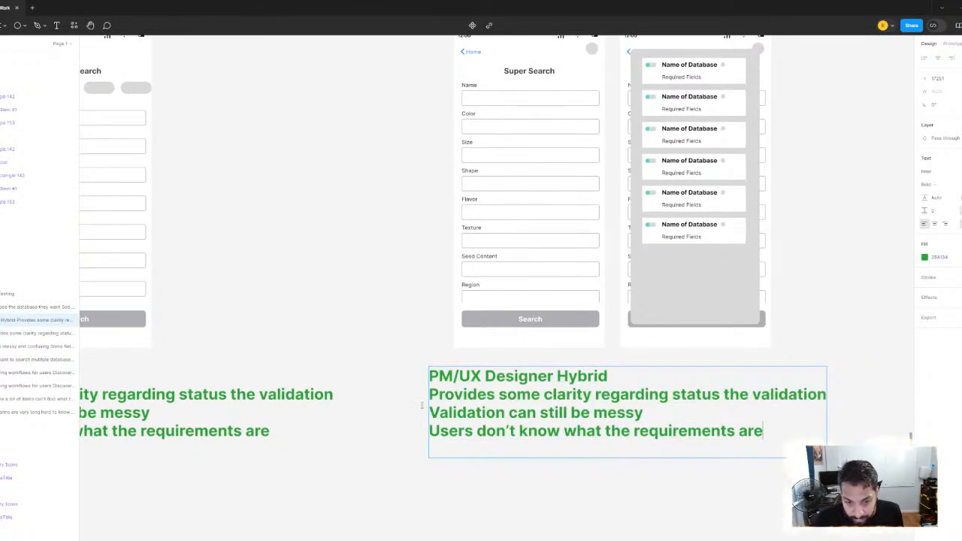
{"action": "left_click_drag", "start_coordinate": [765, 432], "coordinate": [411, 398]}
{"action": "type", "text": "Provides"}
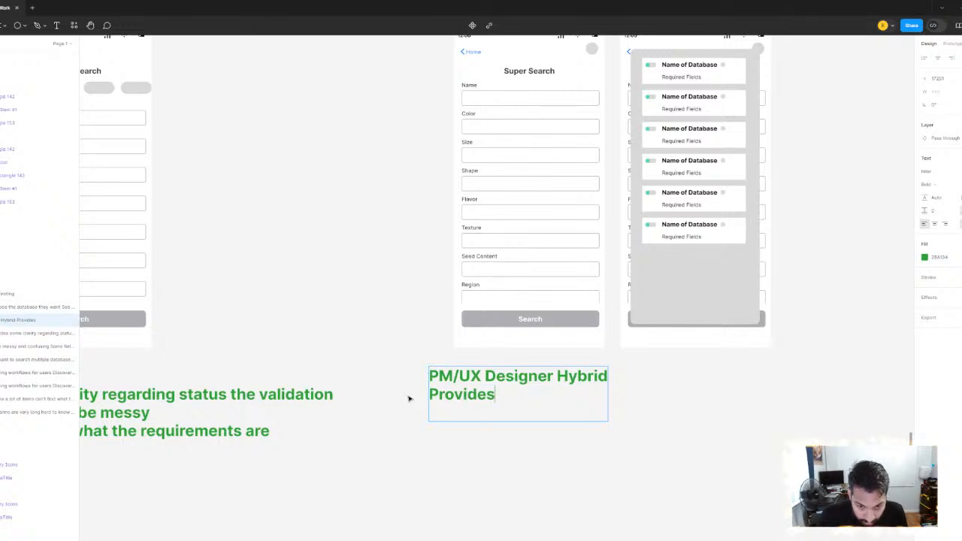
{"action": "type", "text": " some clairty"}
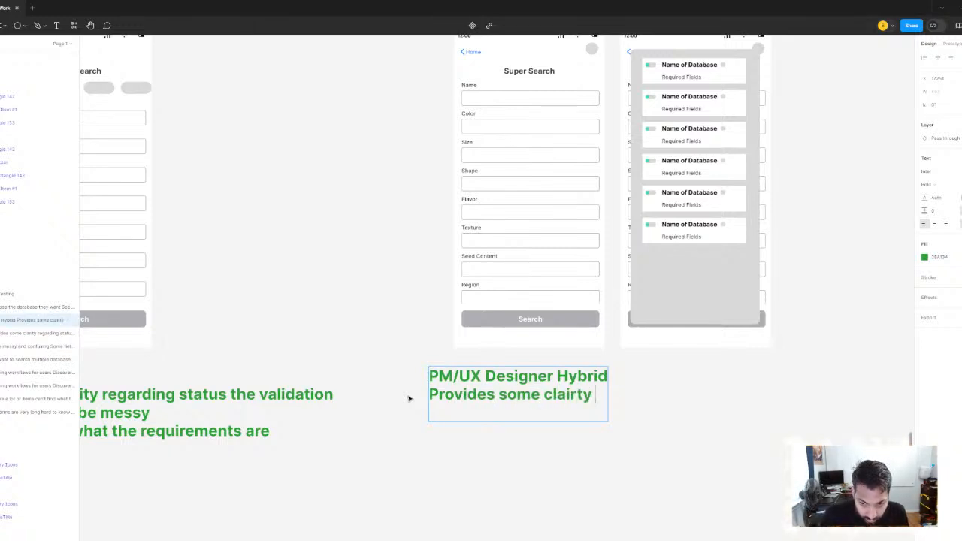
{"action": "key", "text": "BackSpace"}
{"action": "key", "text": "BackSpace"}
{"action": "key", "text": "BackSpace"}
{"action": "key", "text": "BackSpace"}
{"action": "key", "text": "BackSpace"}
{"action": "type", "text": "r"}
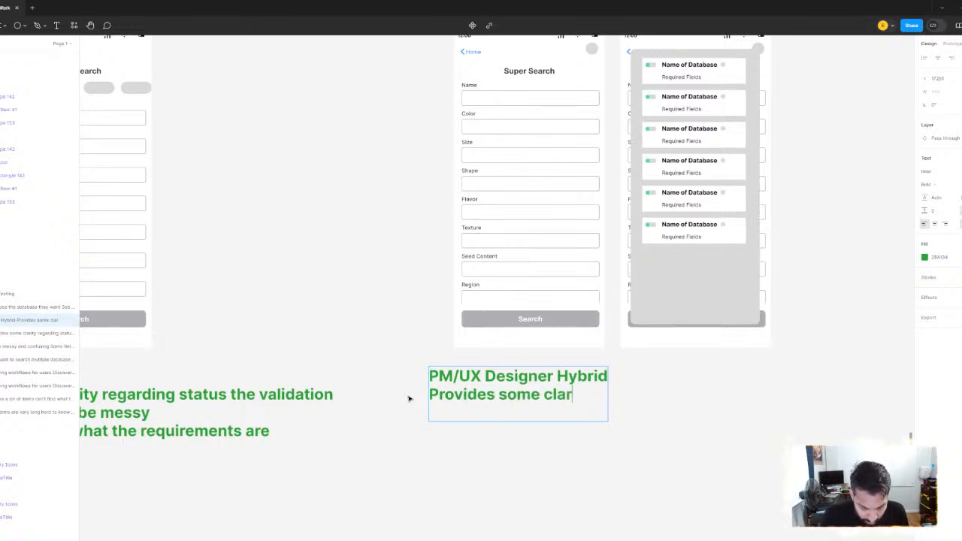
{"action": "type", "text": "ity on valid"}
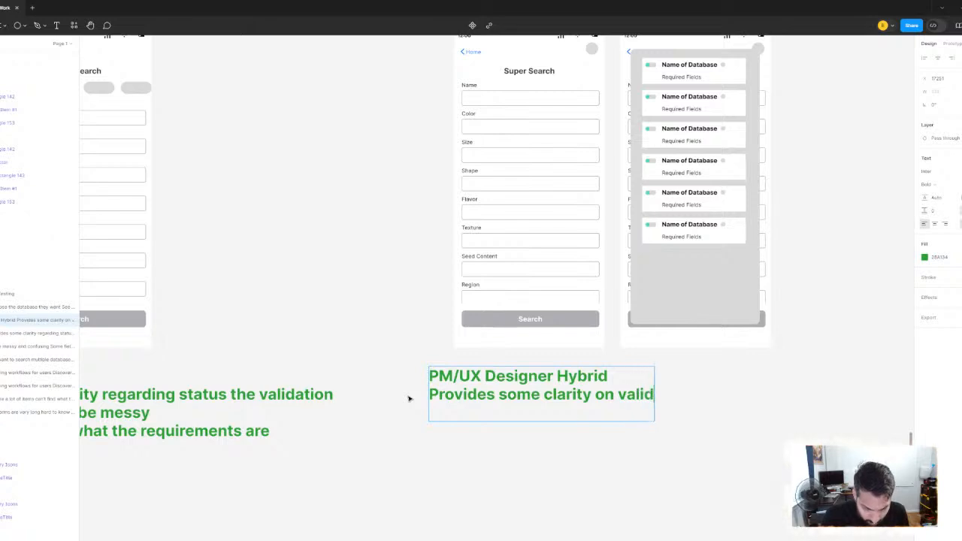
{"action": "type", "text": "ation of "}
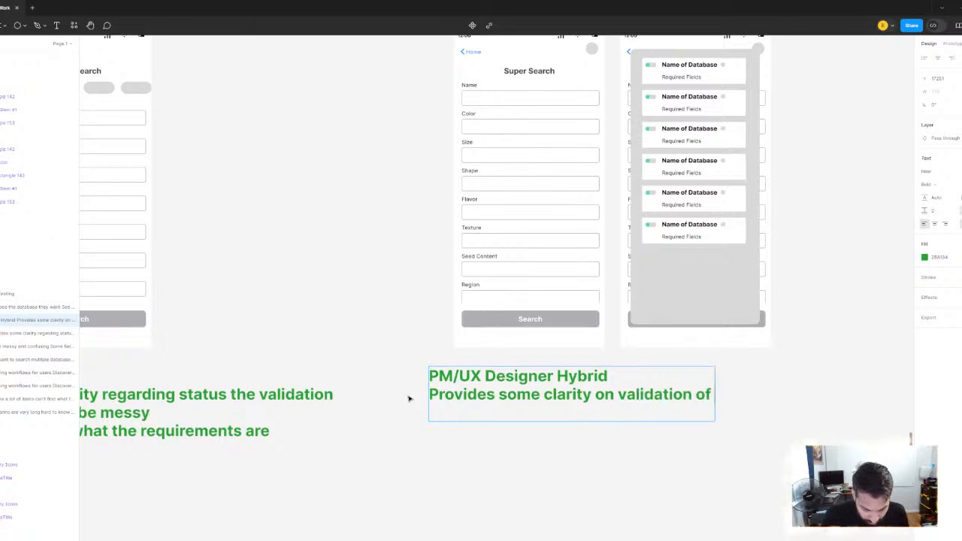
{"action": "type", "text": "form"}
Add the line "Validation can still be messy" to the PM/UX Designer Hybrid note
{"action": "key", "text": "Return"}
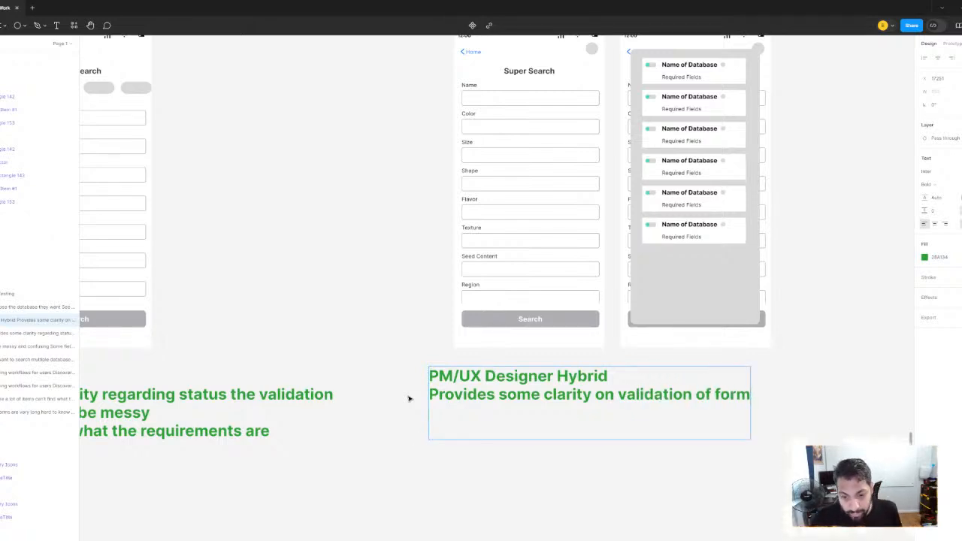
{"action": "scroll", "coordinate": [404, 263], "scroll_direction": "down", "scroll_amount": 3}
{"action": "left_click_drag", "start_coordinate": [403, 263], "coordinate": [388, 328]}
{"action": "scroll", "coordinate": [417, 388], "scroll_direction": "up", "scroll_amount": 4}
{"action": "left_click_drag", "start_coordinate": [381, 362], "coordinate": [557, 342]}
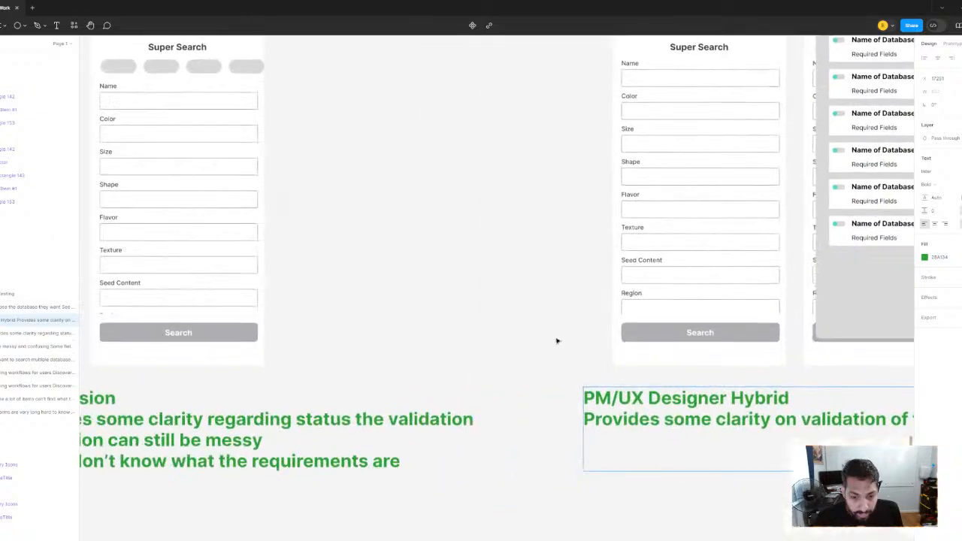
{"action": "scroll", "coordinate": [557, 341], "scroll_direction": "down", "scroll_amount": 5}
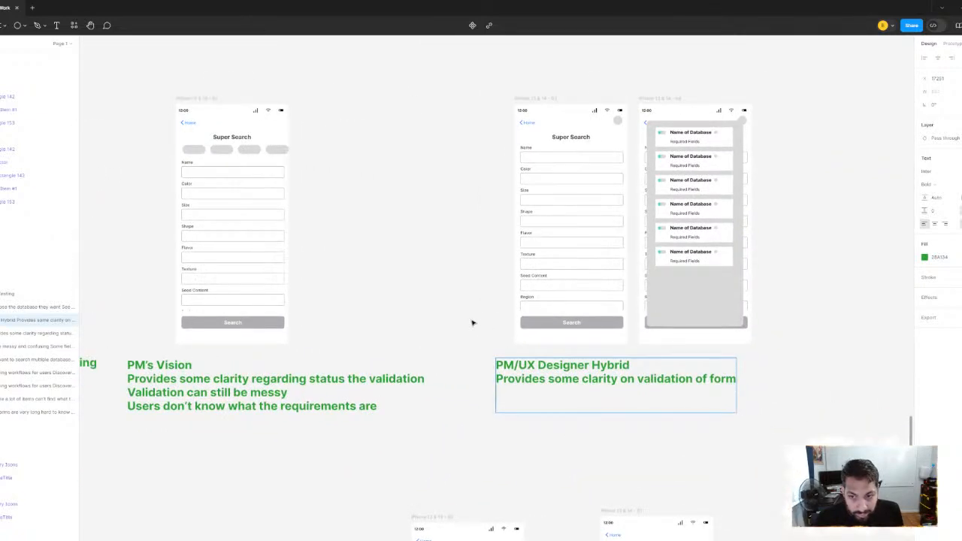
{"action": "type", "text": "Va"}
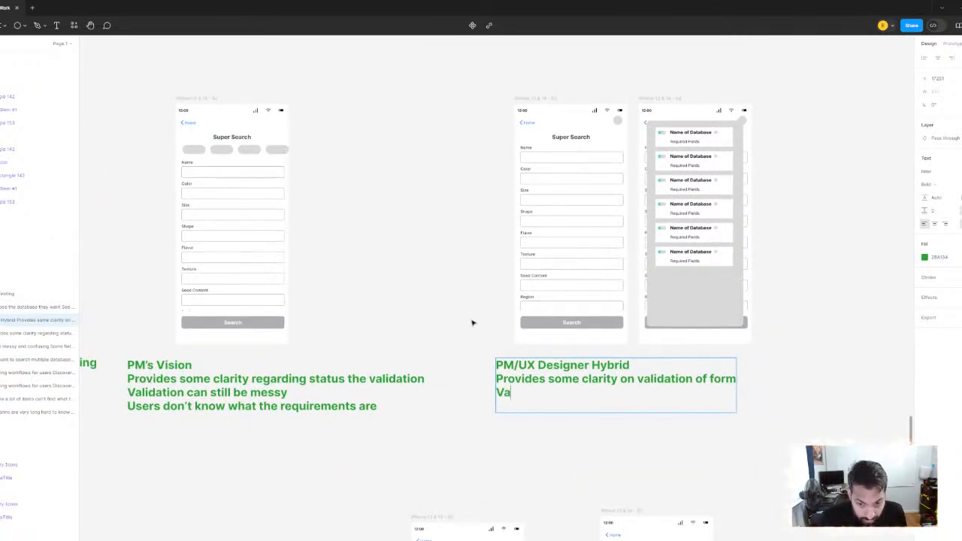
{"action": "type", "text": "lidation c"}
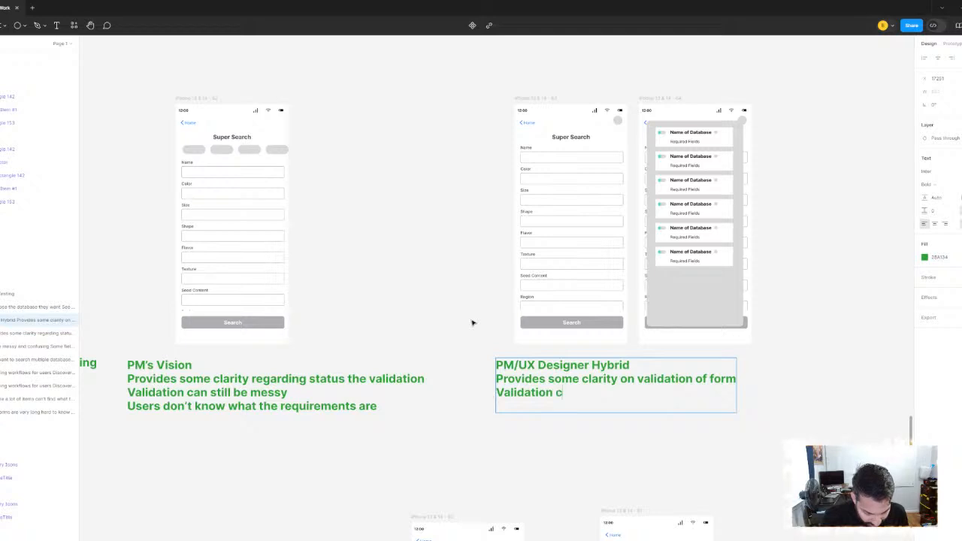
{"action": "type", "text": "an still be messy"}
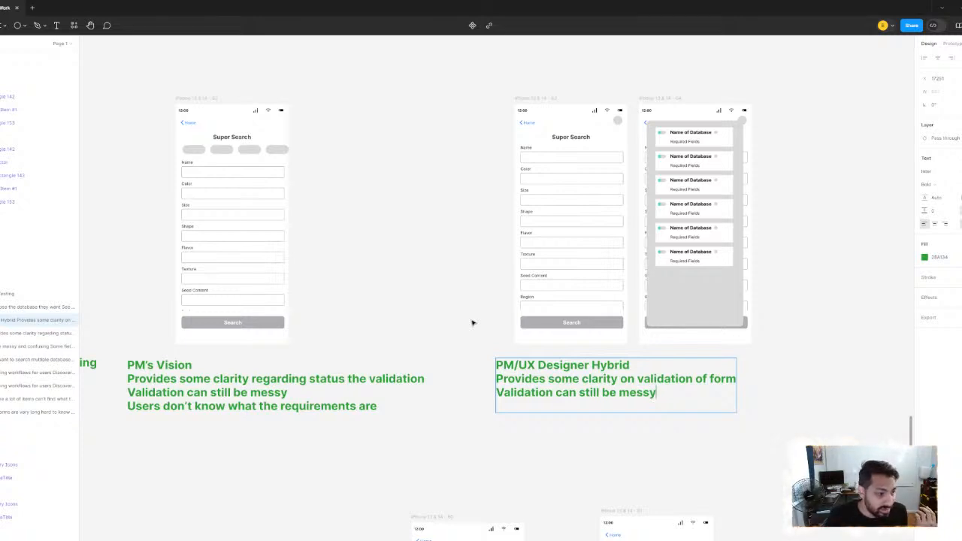
Add the line "Users can know what the requirements are" to the PM/UX Designer Hybrid note
{"action": "key", "text": "Return"}
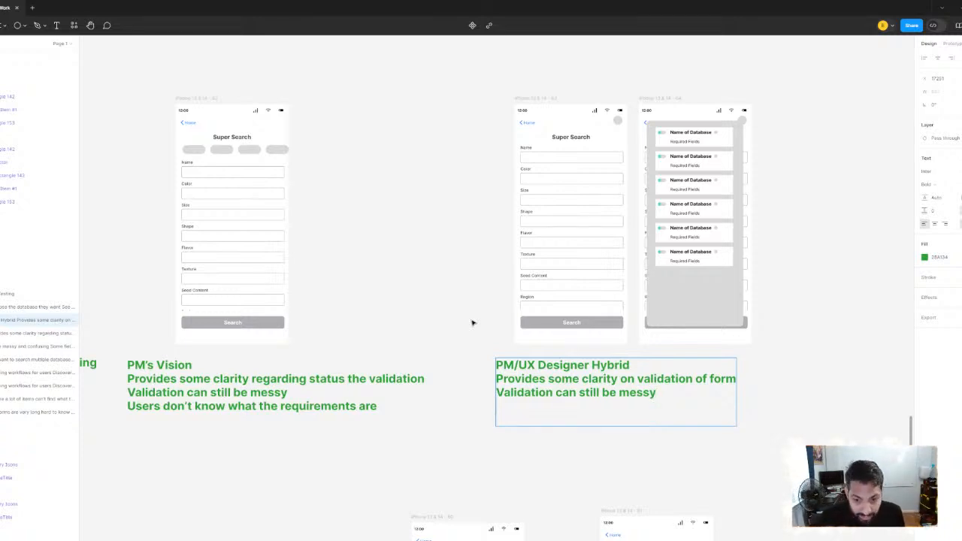
{"action": "type", "text": "User"}
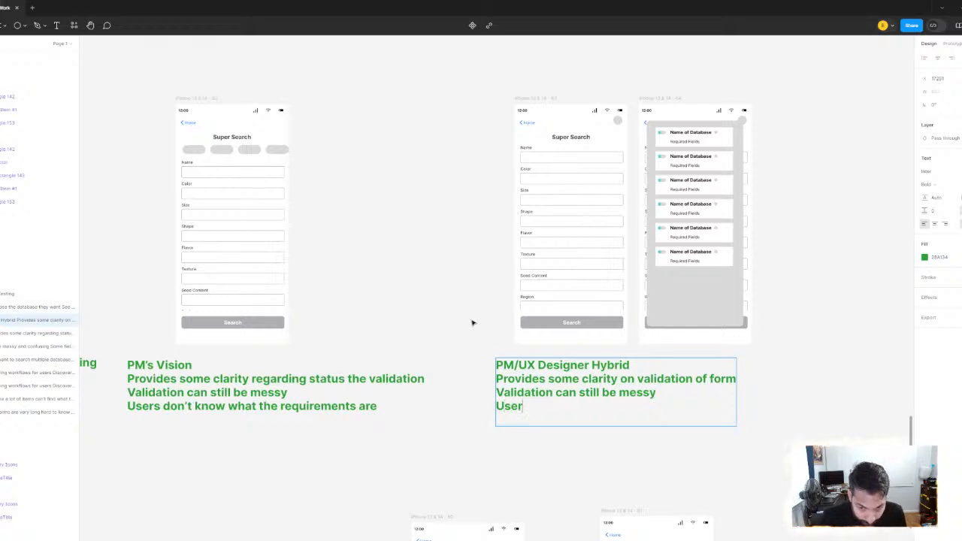
{"action": "type", "text": "s can know what"}
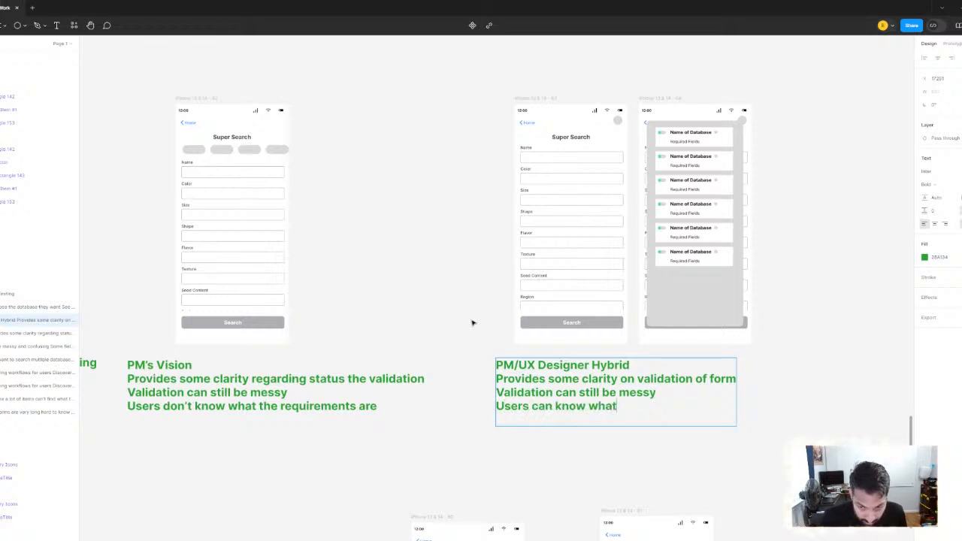
{"action": "type", "text": " the reuiqmren"}
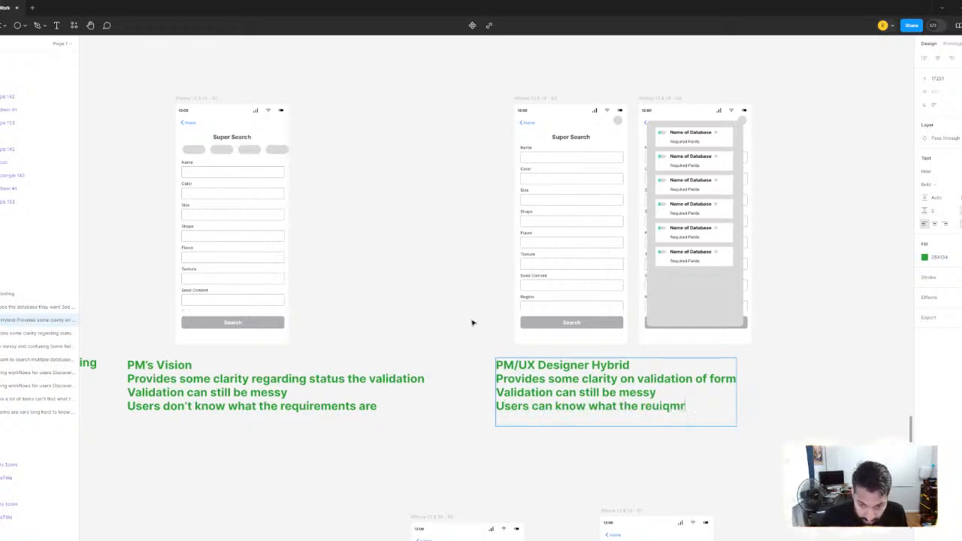
{"action": "key", "text": "BackSpace"}
{"action": "key", "text": "BackSpace"}
{"action": "key", "text": "BackSpace"}
{"action": "key", "text": "BackSpace"}
{"action": "key", "text": "BackSpace"}
{"action": "key", "text": "BackSpace"}
{"action": "key", "text": "BackSpace"}
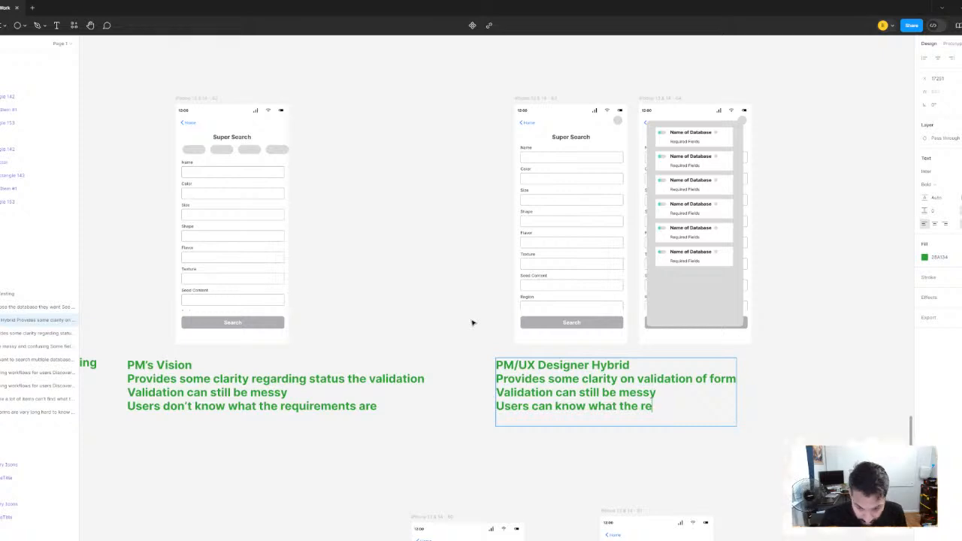
{"action": "type", "text": "quirements are"}
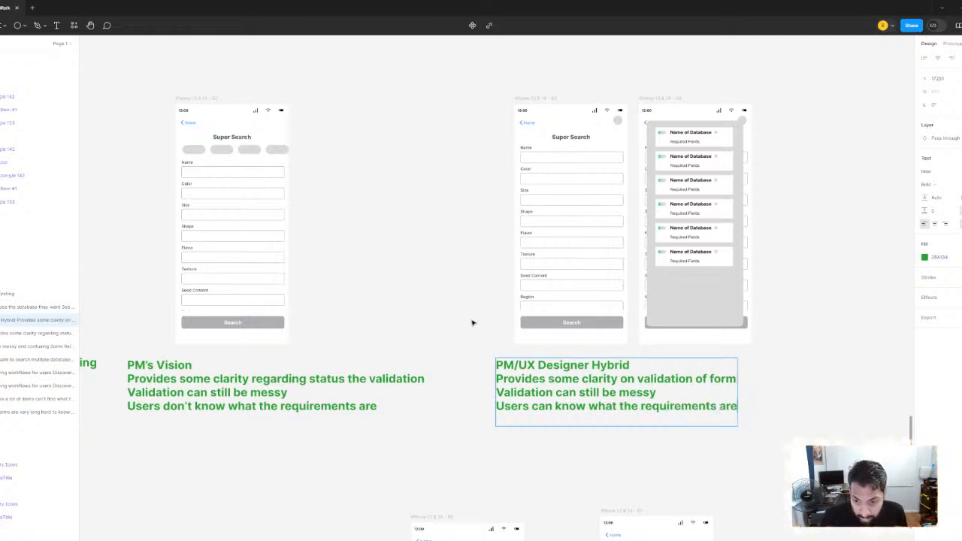
Add the line "Users can toggle databases on/off" to the PM/UX Designer Hybrid note
{"action": "key", "text": "Return"}
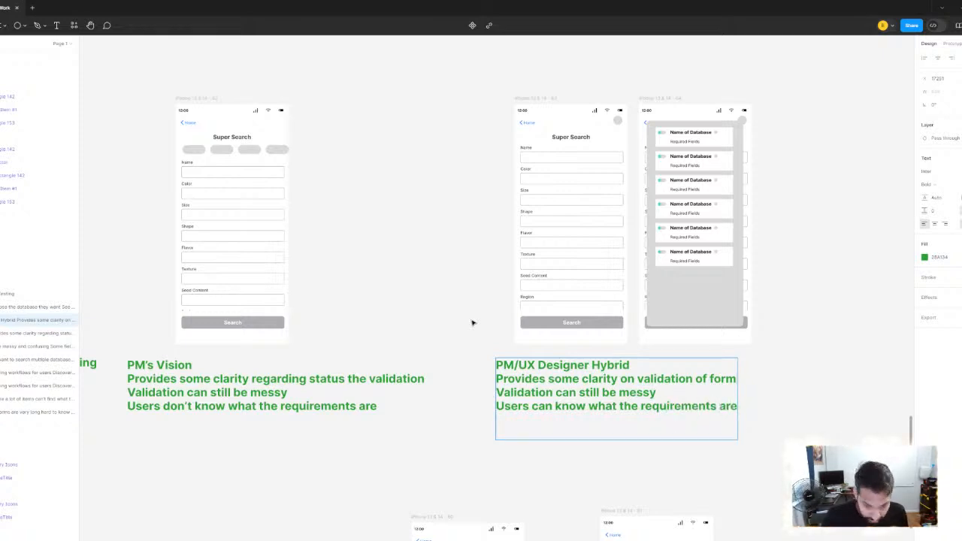
{"action": "type", "text": "Users can kno"}
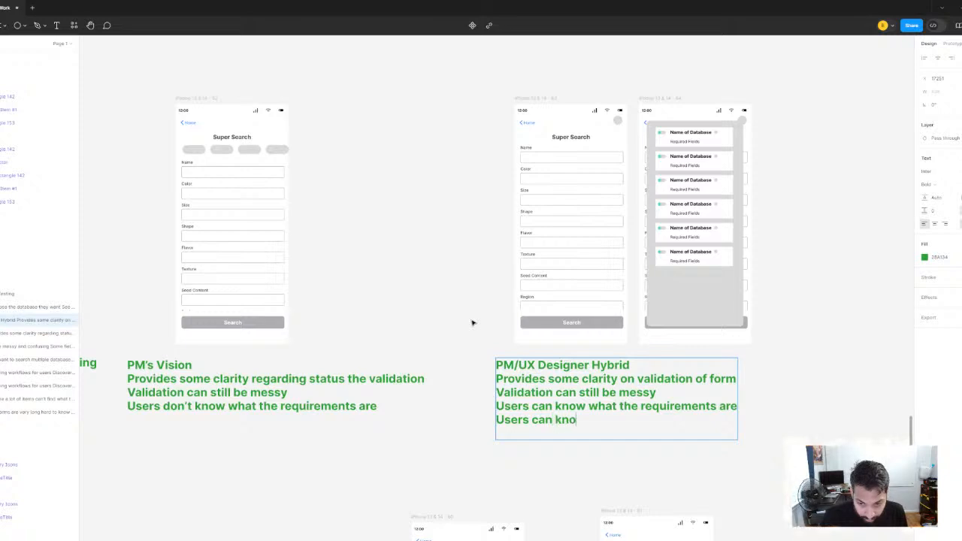
{"action": "type", "text": "w what the"}
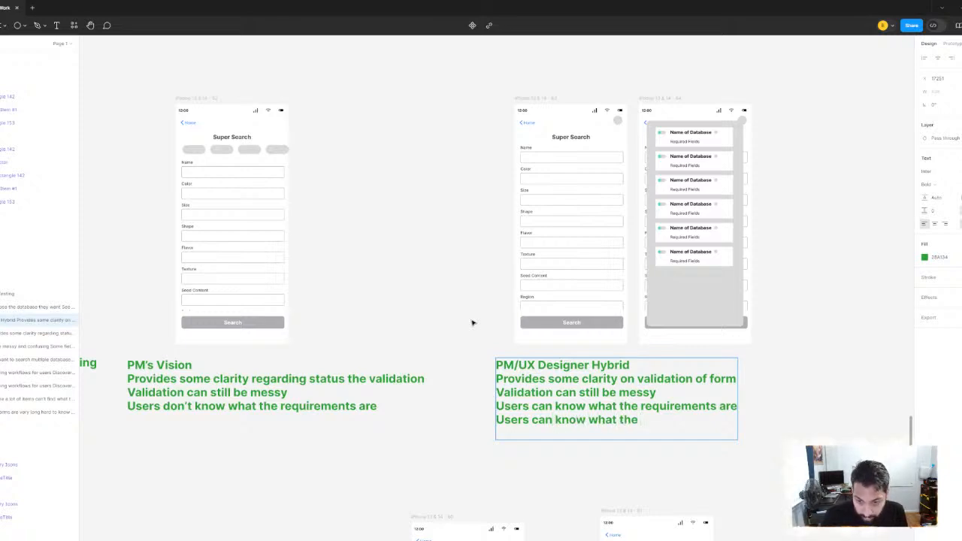
{"action": "key", "text": "BackSpace"}
{"action": "key", "text": "BackSpace"}
{"action": "key", "text": "BackSpace"}
{"action": "key", "text": "BackSpace"}
{"action": "key", "text": "BackSpace"}
{"action": "key", "text": "BackSpace"}
{"action": "key", "text": "BackSpace"}
{"action": "key", "text": "BackSpace"}
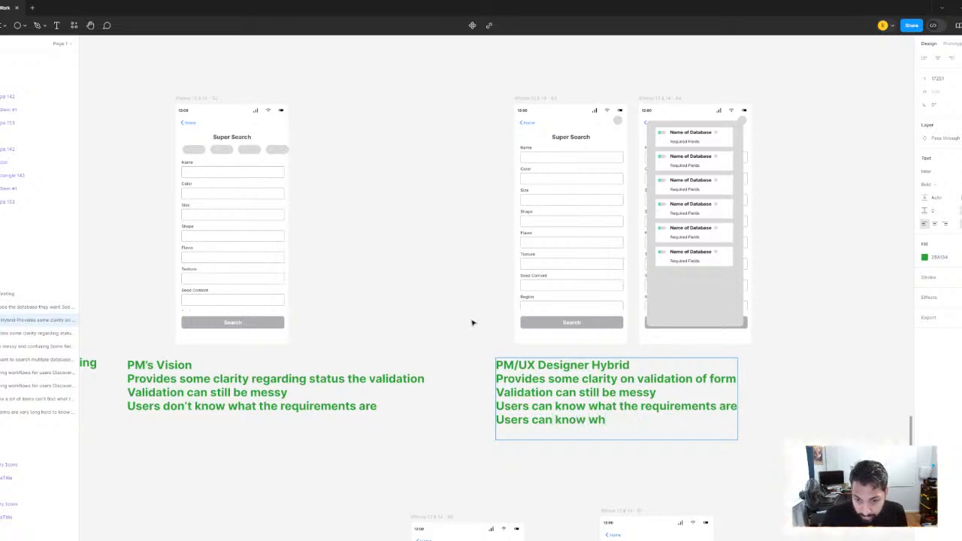
{"action": "key", "text": "BackSpace"}
{"action": "key", "text": "BackSpace"}
{"action": "key", "text": "BackSpace"}
{"action": "key", "text": "BackSpace"}
{"action": "key", "text": "BackSpace"}
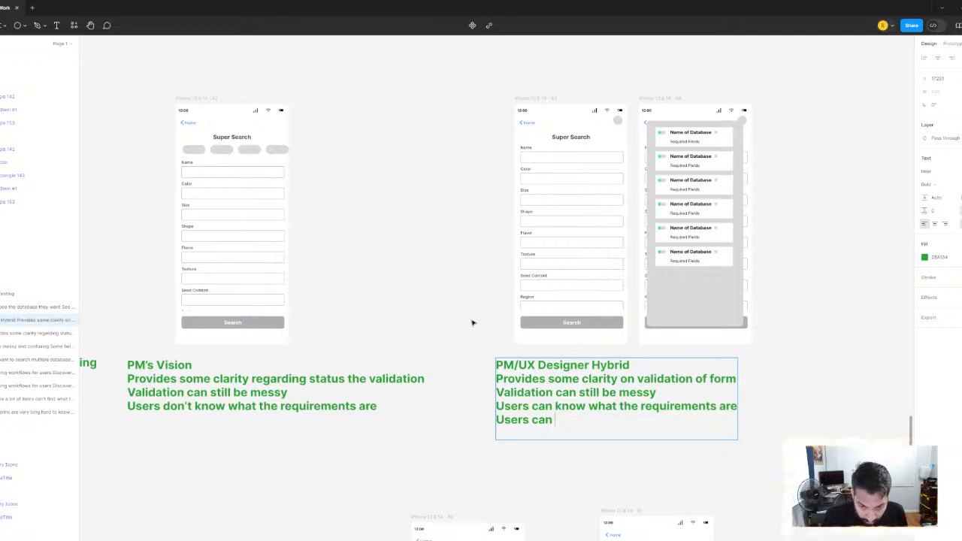
{"action": "type", "text": "pcik"}
{"action": "key", "text": "BackSpace"}
{"action": "key", "text": "BackSpace"}
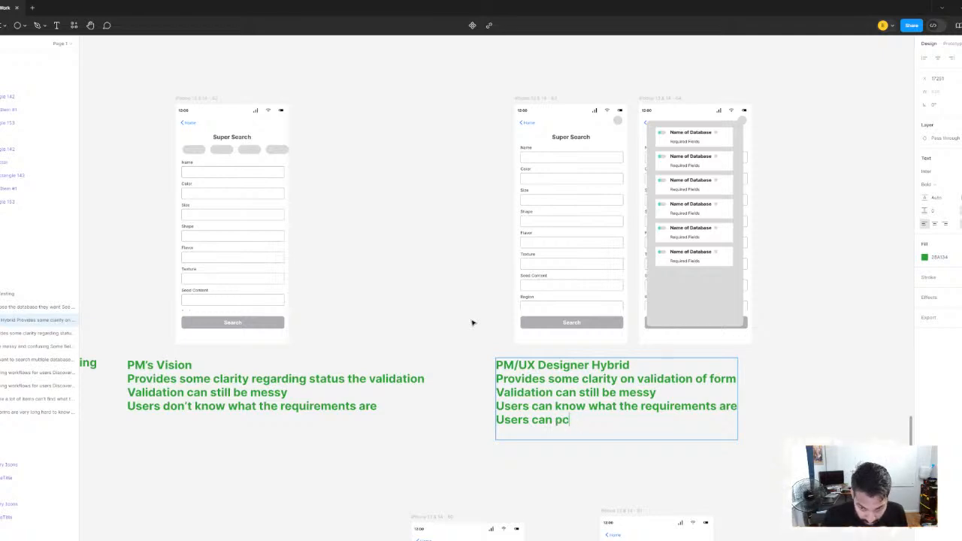
{"action": "key", "text": "BackSpace"}
{"action": "key", "text": "BackSpace"}
{"action": "type", "text": "toggle"}
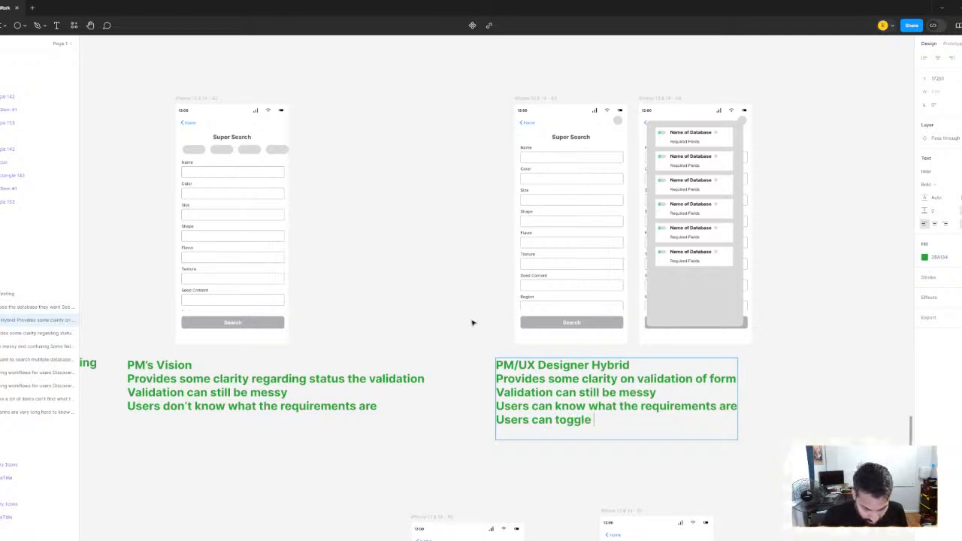
{"action": "type", "text": " databases on/off"}
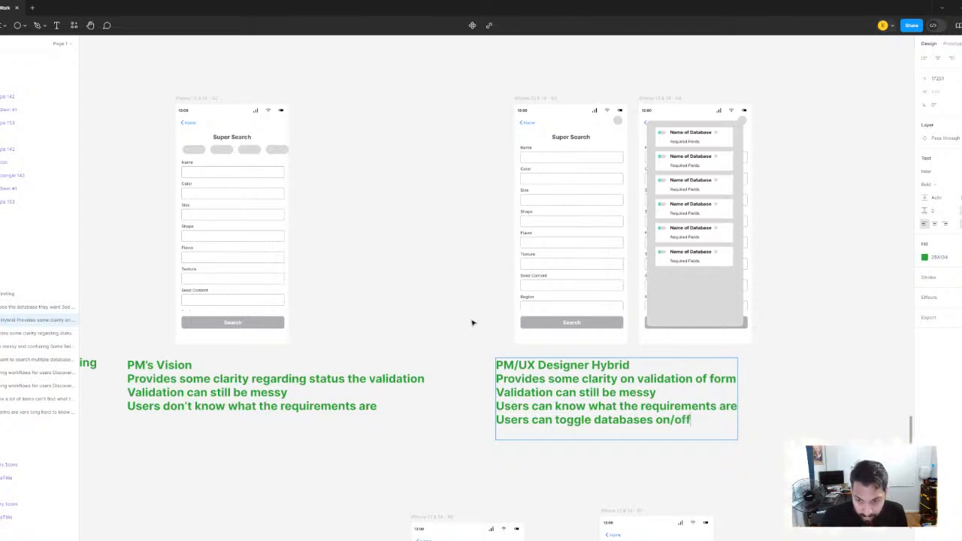
{"action": "key", "text": "Escape"}
Add the line "Users can toggle databases on/off" at the end of the PM's Vision note
{"action": "double_click", "coordinate": [360, 406]}
{"action": "left_click", "coordinate": [384, 407]}
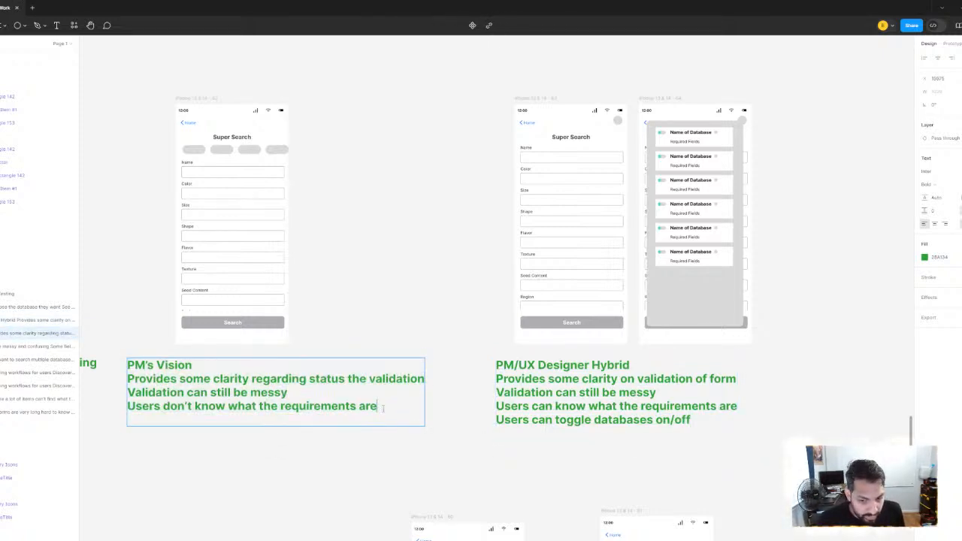
{"action": "key", "text": "Return"}
{"action": "type", "text": "Users ca"}
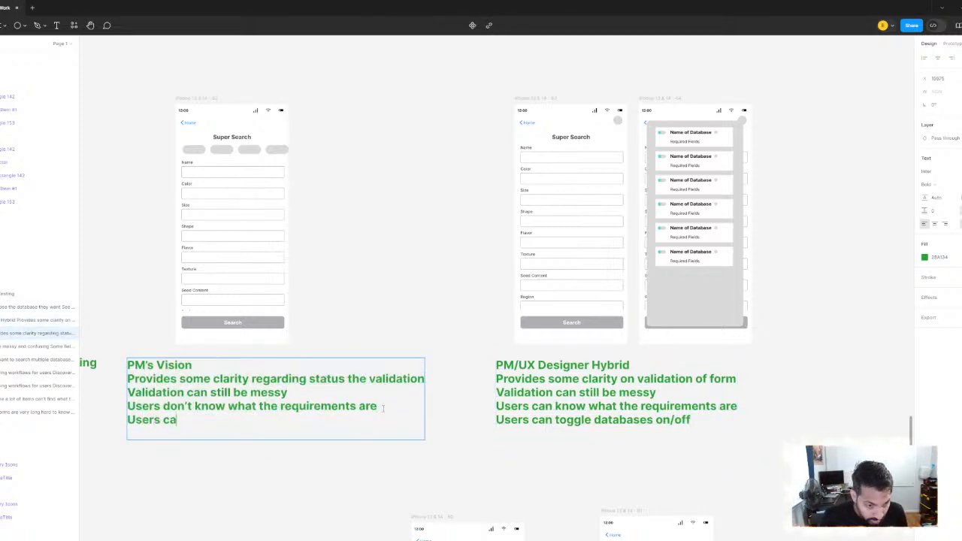
{"action": "type", "text": "n toggle d"}
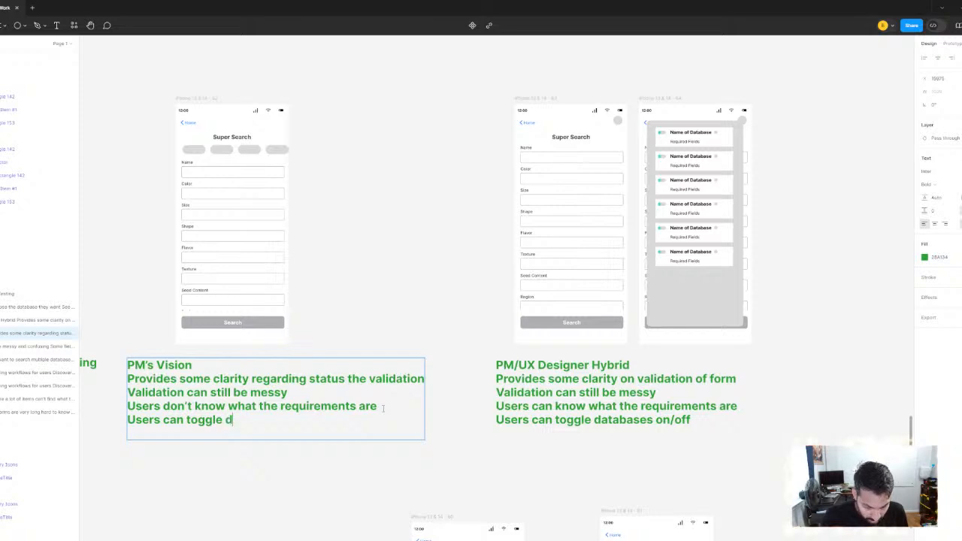
{"action": "type", "text": "atabases on/off"}
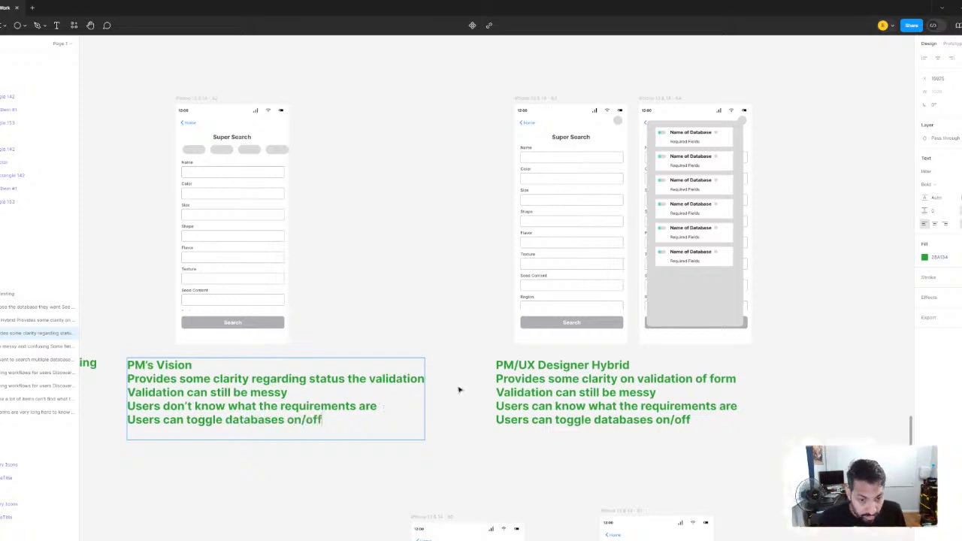
{"action": "left_click", "coordinate": [431, 215]}
Compare the hybrid's database overlay with the PM's Vision screen and the notes beneath both
{"action": "scroll", "coordinate": [451, 285], "scroll_direction": "down", "scroll_amount": 3}
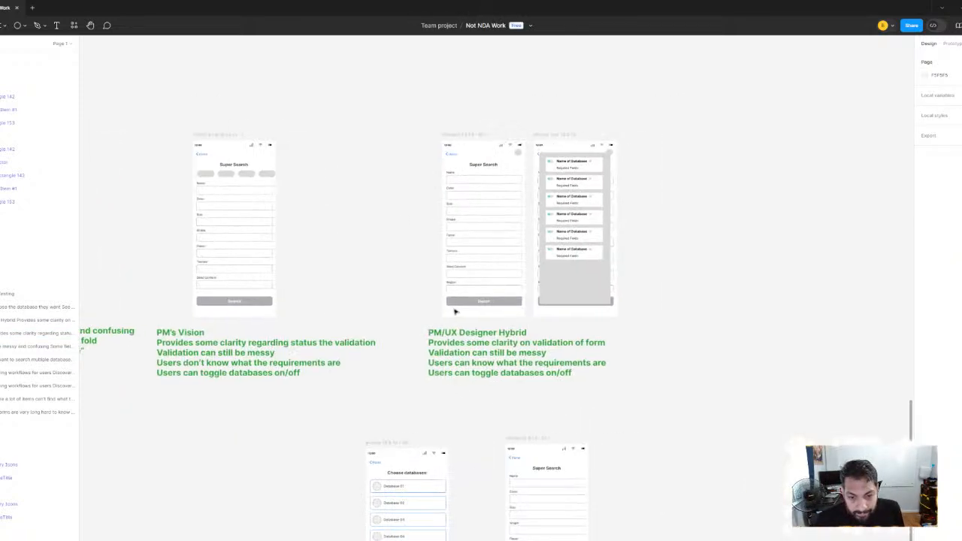
{"action": "scroll", "coordinate": [481, 334], "scroll_direction": "up", "scroll_amount": 3}
{"action": "left_click_drag", "start_coordinate": [484, 335], "coordinate": [421, 370]}
{"action": "left_click_drag", "start_coordinate": [544, 230], "coordinate": [461, 271]}
{"action": "scroll", "coordinate": [463, 269], "scroll_direction": "up", "scroll_amount": 3}
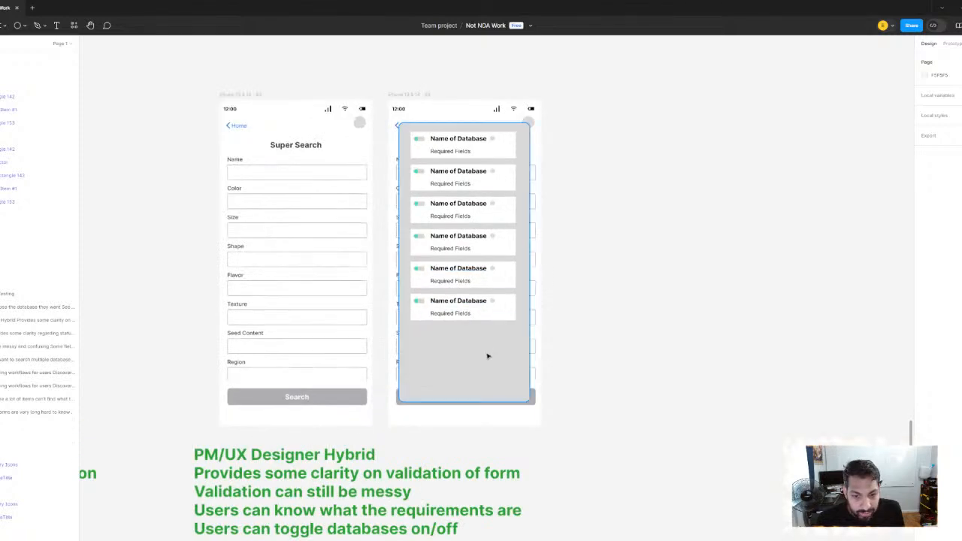
{"action": "scroll", "coordinate": [639, 266], "scroll_direction": "down", "scroll_amount": 2}
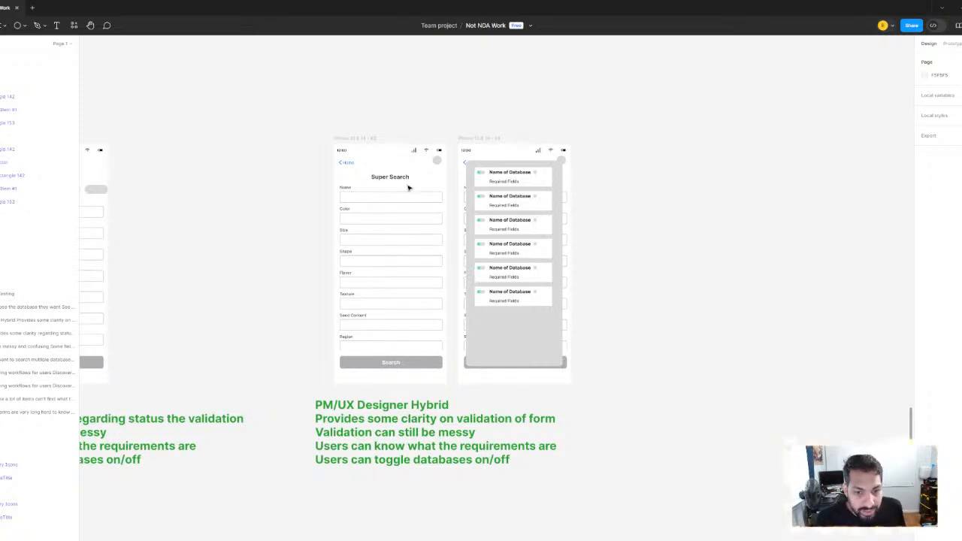
{"action": "scroll", "coordinate": [444, 161], "scroll_direction": "up", "scroll_amount": 2}
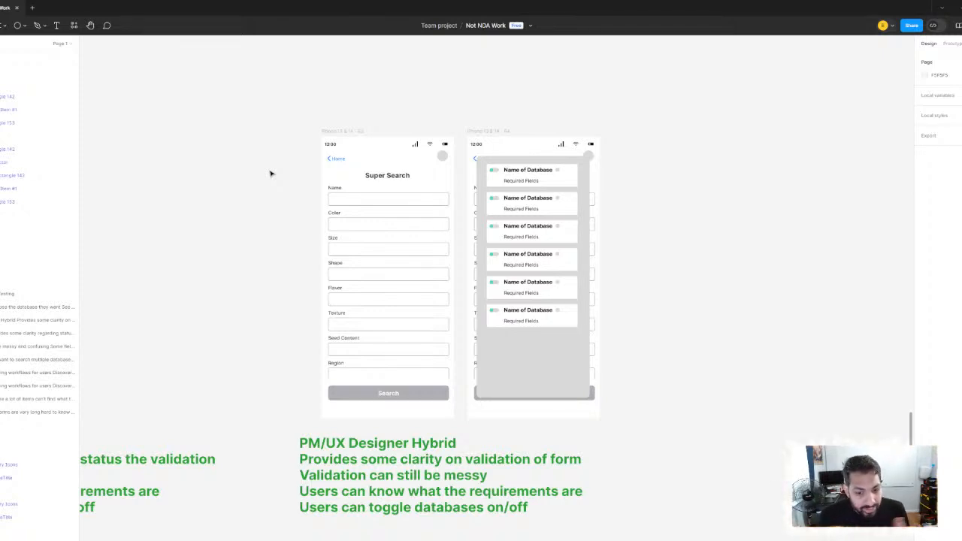
{"action": "scroll", "coordinate": [197, 155], "scroll_direction": "down", "scroll_amount": 5}
{"action": "scroll", "coordinate": [393, 157], "scroll_direction": "left", "scroll_amount": 5}
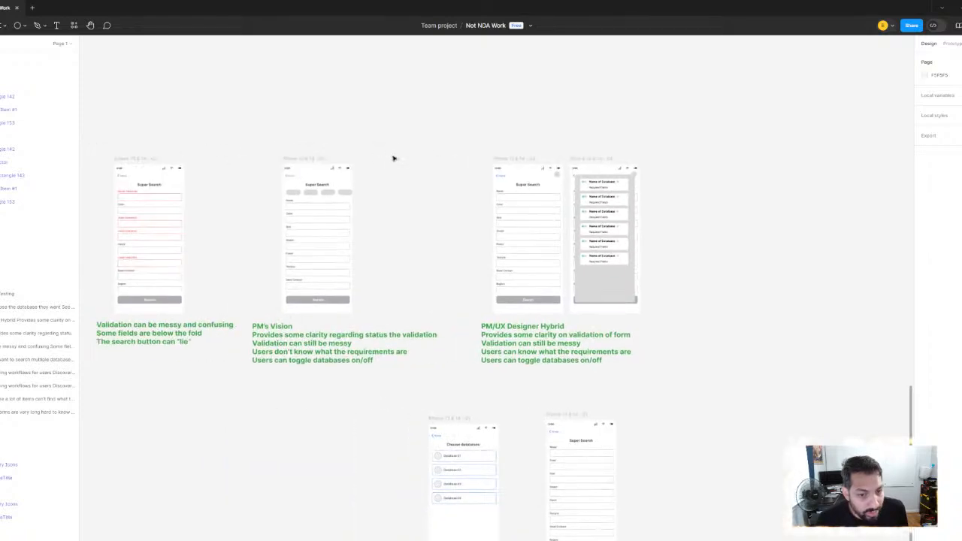
{"action": "scroll", "coordinate": [389, 223], "scroll_direction": "up", "scroll_amount": 5}
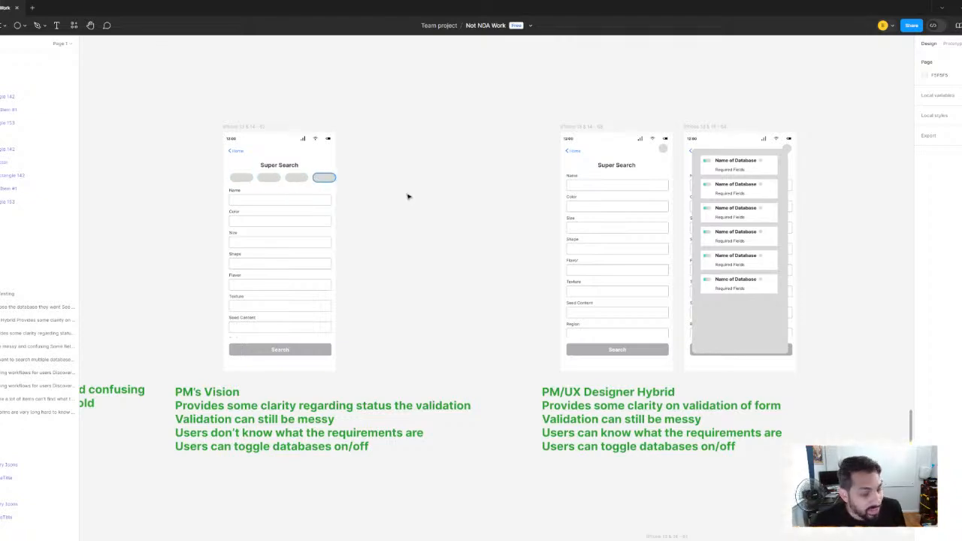
{"action": "scroll", "coordinate": [395, 200], "scroll_direction": "left", "scroll_amount": 1}
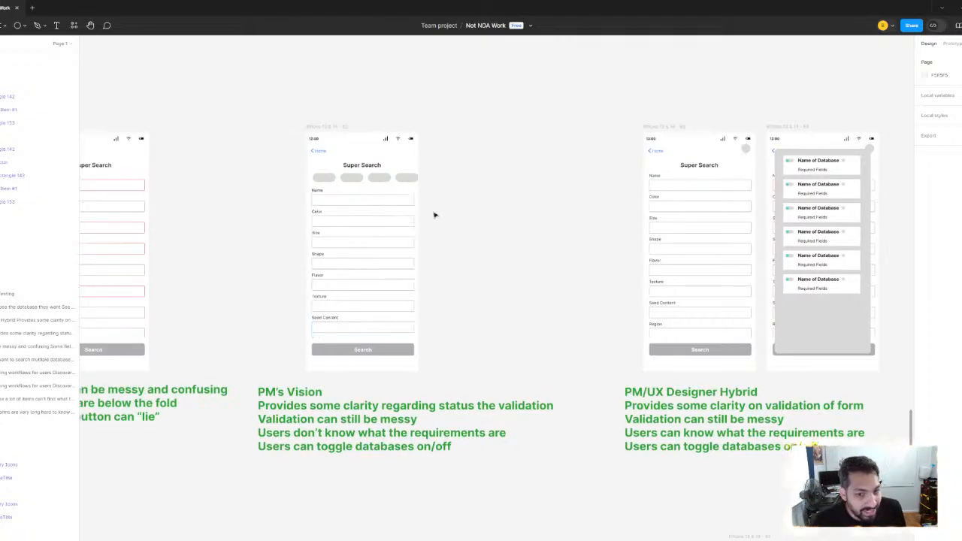
Inspect the row of database pills under the Super Search heading on the PM's Vision screen
{"action": "scroll", "coordinate": [434, 215], "scroll_direction": "up", "scroll_amount": 3}
{"action": "left_click_drag", "start_coordinate": [451, 216], "coordinate": [466, 198]}
{"action": "scroll", "coordinate": [466, 197], "scroll_direction": "down", "scroll_amount": 3}
{"action": "left_click", "coordinate": [344, 159]}
{"action": "scroll", "coordinate": [412, 176], "scroll_direction": "up", "scroll_amount": 3}
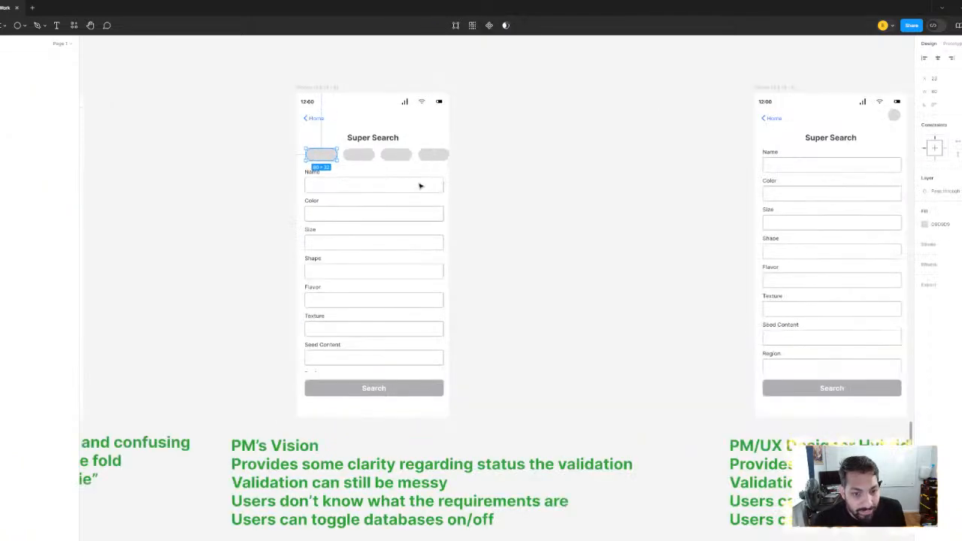
{"action": "left_click", "coordinate": [369, 156]}
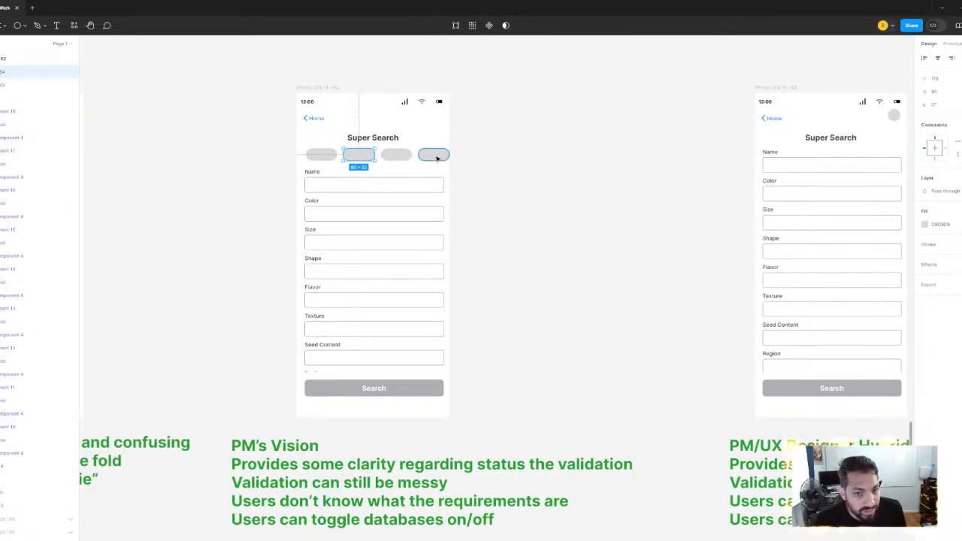
{"action": "scroll", "coordinate": [435, 157], "scroll_direction": "down", "scroll_amount": 3}
{"action": "left_click_drag", "start_coordinate": [505, 198], "coordinate": [424, 241]}
{"action": "left_click", "coordinate": [453, 207]}
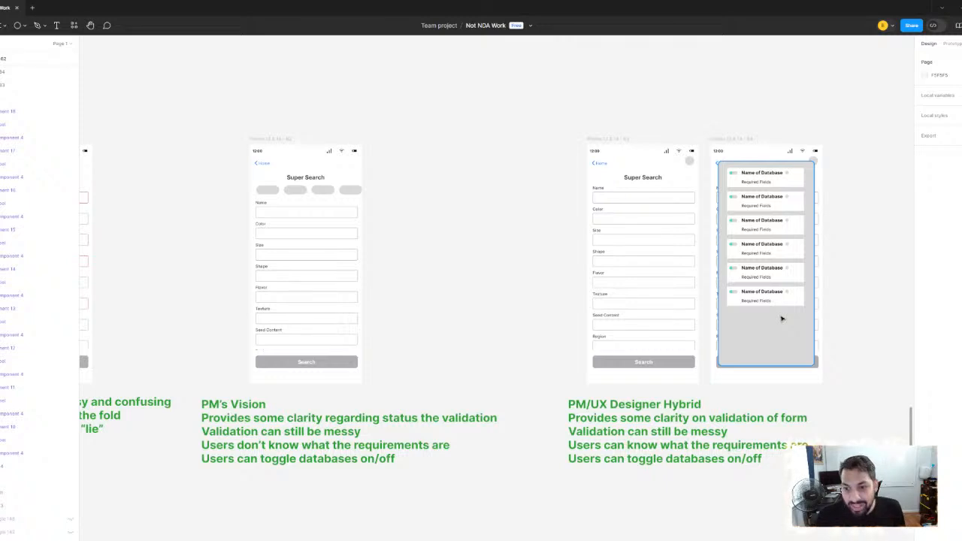
Examine the hybrid's Super Search form and its database overlay with toggles and required fields up close
{"action": "scroll", "coordinate": [777, 216], "scroll_direction": "up", "scroll_amount": 3}
{"action": "left_click_drag", "start_coordinate": [776, 215], "coordinate": [638, 218]}
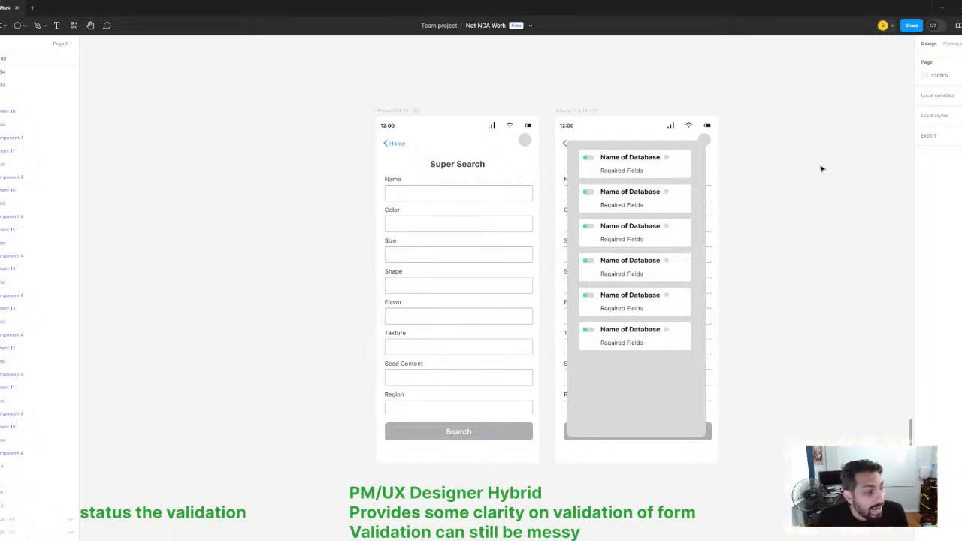
{"action": "scroll", "coordinate": [474, 166], "scroll_direction": "down", "scroll_amount": 3}
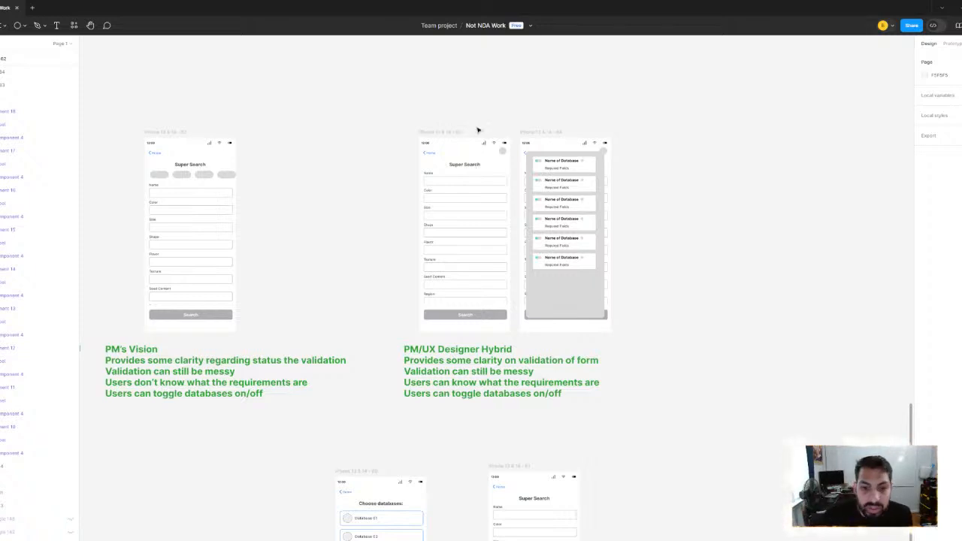
{"action": "scroll", "coordinate": [475, 199], "scroll_direction": "up", "scroll_amount": 3}
{"action": "scroll", "coordinate": [534, 224], "scroll_direction": "up", "scroll_amount": 3}
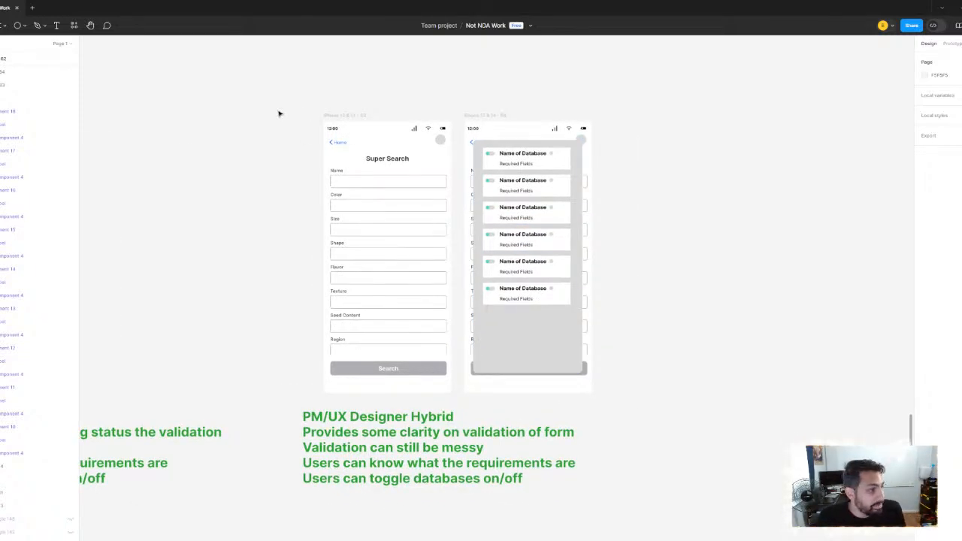
Duplicate the hybrid's plain Super Search frame and move the copy well to the right of the database overlay frame
{"action": "scroll", "coordinate": [301, 120], "scroll_direction": "down", "scroll_amount": 3}
{"action": "scroll", "coordinate": [378, 188], "scroll_direction": "up", "scroll_amount": 3}
{"action": "left_click", "coordinate": [353, 162]}
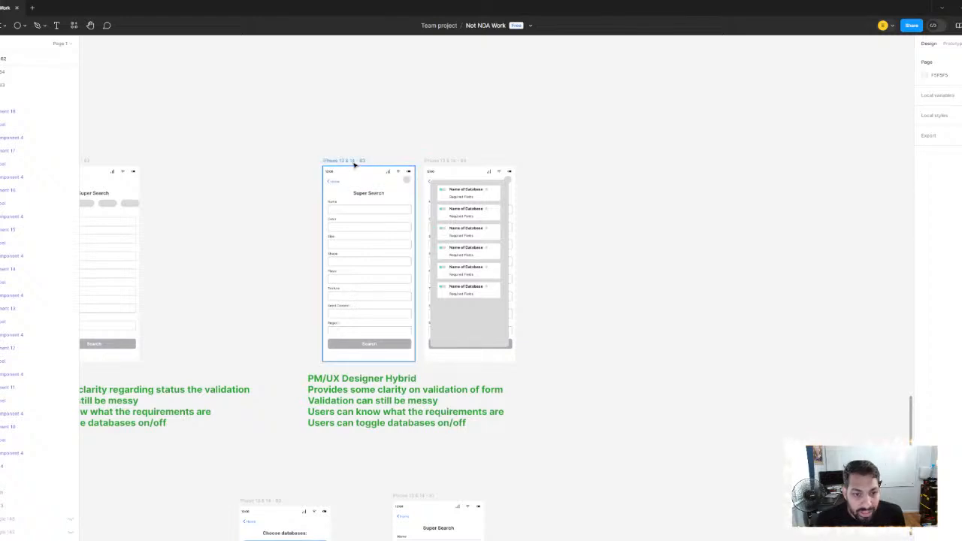
{"action": "key", "text": "ctrl+d"}
{"action": "left_click_drag", "start_coordinate": [610, 174], "coordinate": [470, 177]}
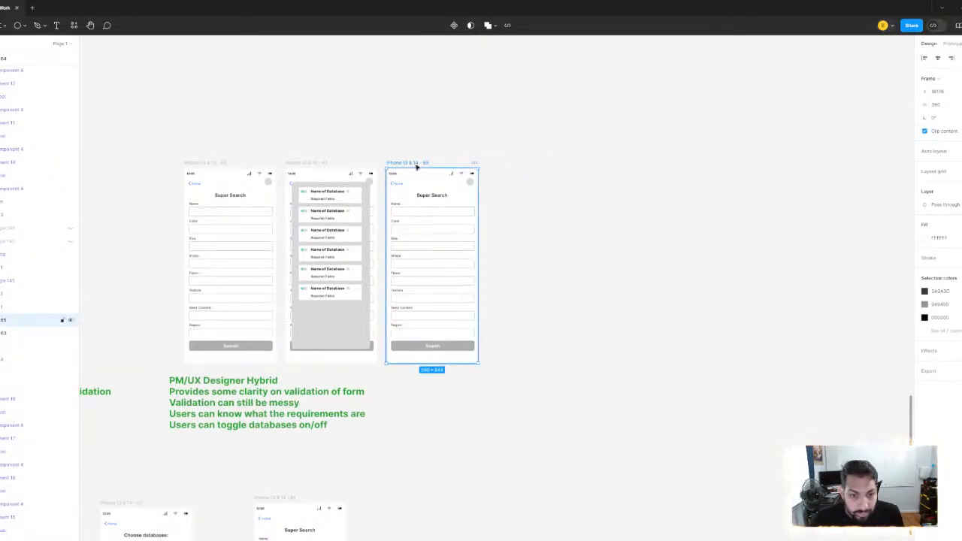
{"action": "left_click_drag", "start_coordinate": [415, 165], "coordinate": [592, 178]}
{"action": "scroll", "coordinate": [526, 210], "scroll_direction": "down", "scroll_amount": 3}
{"action": "scroll", "coordinate": [584, 189], "scroll_direction": "up", "scroll_amount": 3}
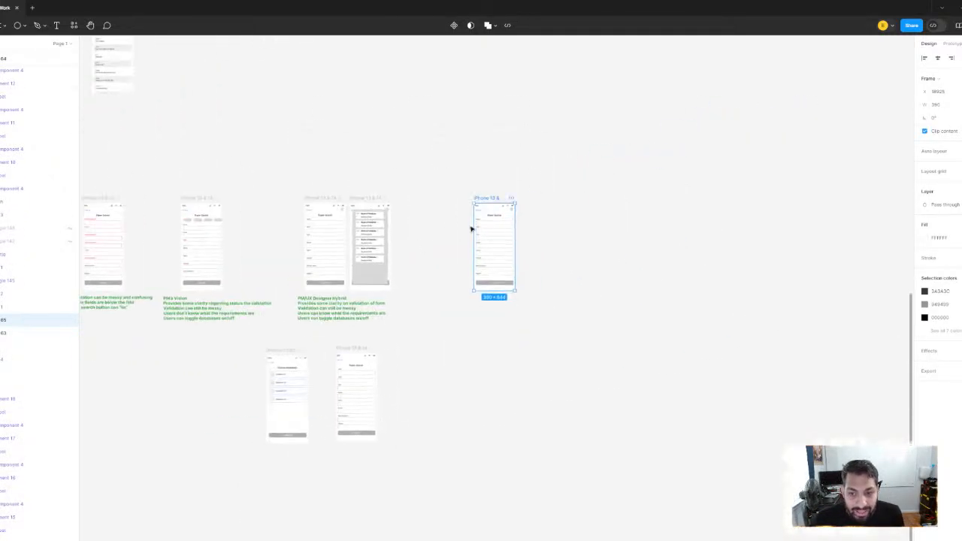
{"action": "left_click_drag", "start_coordinate": [539, 172], "coordinate": [627, 172]}
{"action": "scroll", "coordinate": [609, 143], "scroll_direction": "down", "scroll_amount": 3}
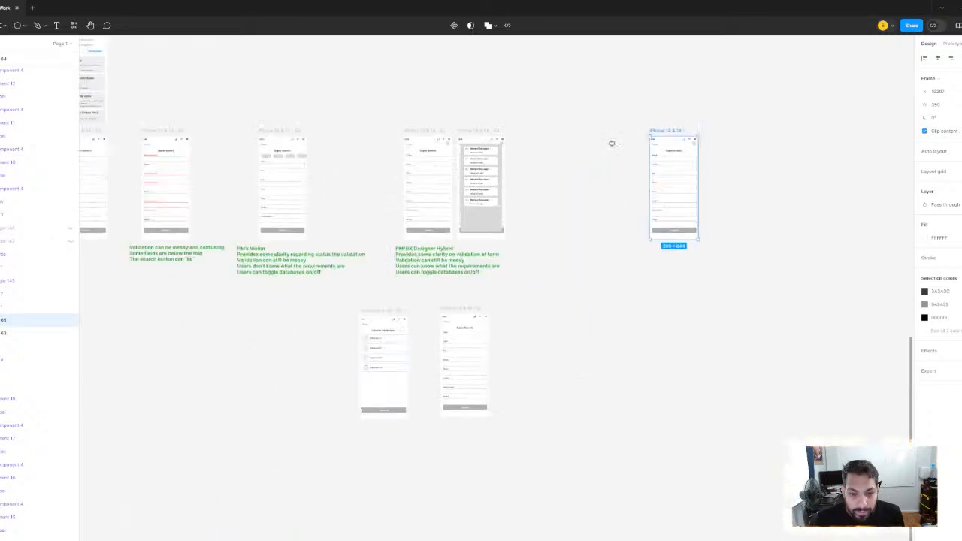
Move the "Choose databases" frame up from the lower row to sit just left of the copied Super Search frame
{"action": "scroll", "coordinate": [527, 263], "scroll_direction": "up", "scroll_amount": 2}
{"action": "scroll", "coordinate": [569, 247], "scroll_direction": "up", "scroll_amount": 1}
{"action": "scroll", "coordinate": [569, 247], "scroll_direction": "right", "scroll_amount": 1}
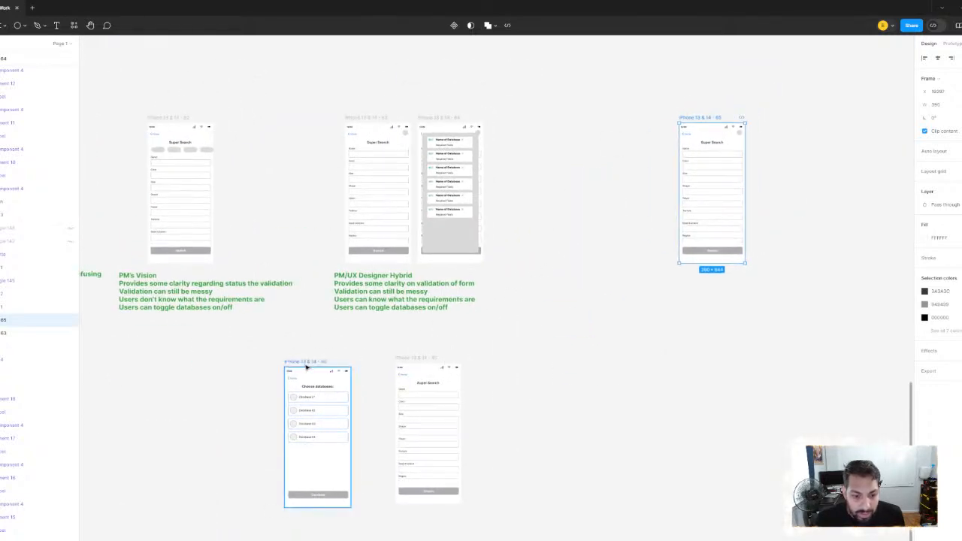
{"action": "left_click", "coordinate": [306, 366]}
{"action": "scroll", "coordinate": [597, 211], "scroll_direction": "up", "scroll_amount": 1}
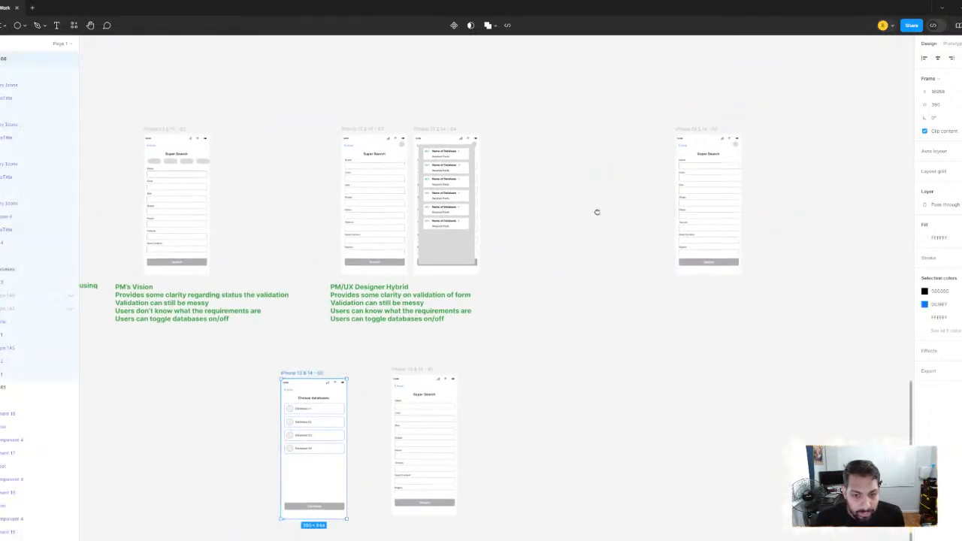
{"action": "scroll", "coordinate": [519, 249], "scroll_direction": "up", "scroll_amount": 5}
{"action": "scroll", "coordinate": [478, 236], "scroll_direction": "right", "scroll_amount": 4}
{"action": "left_click", "coordinate": [567, 142]}
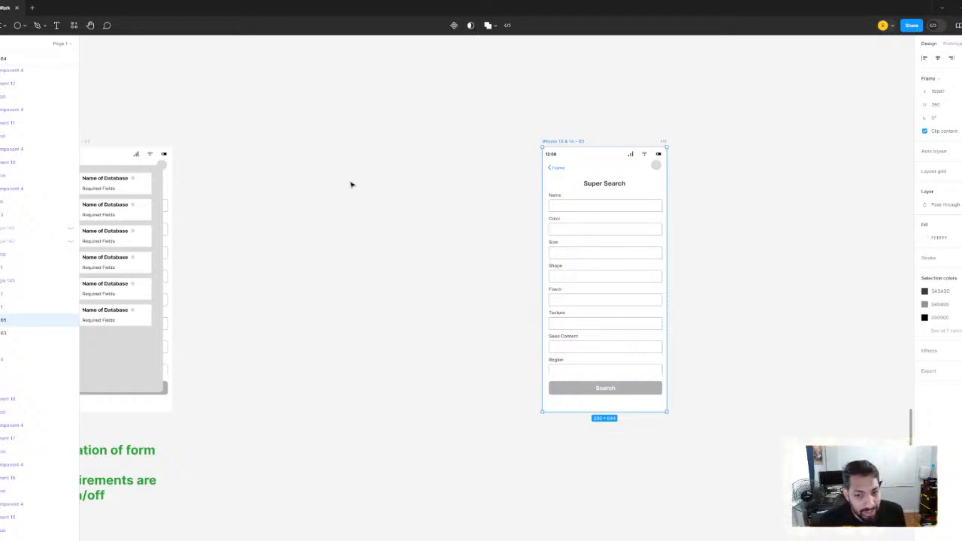
{"action": "scroll", "coordinate": [377, 198], "scroll_direction": "down", "scroll_amount": 2}
{"action": "left_click_drag", "start_coordinate": [377, 199], "coordinate": [477, 207]}
{"action": "scroll", "coordinate": [447, 245], "scroll_direction": "down", "scroll_amount": 2}
{"action": "left_click", "coordinate": [455, 261]}
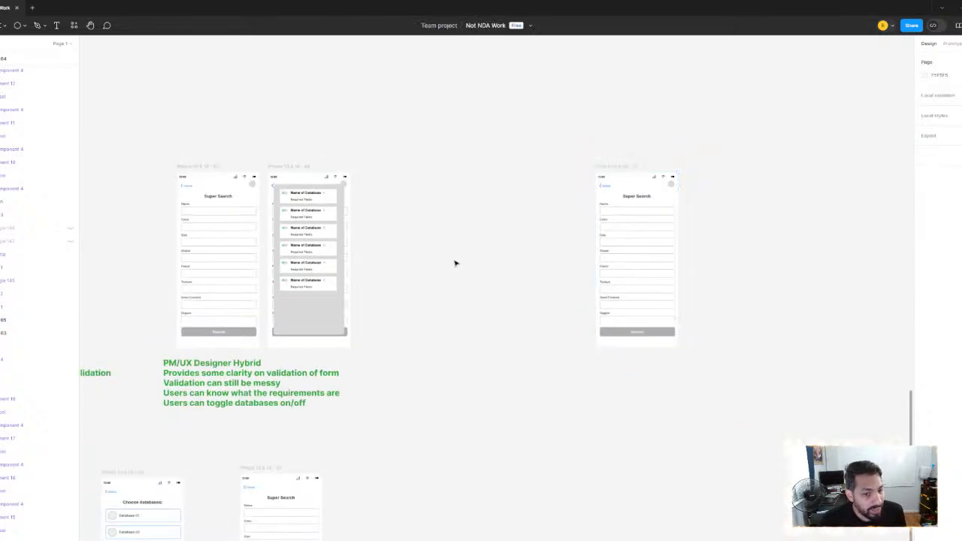
{"action": "left_click_drag", "start_coordinate": [455, 263], "coordinate": [483, 155]}
{"action": "scroll", "coordinate": [481, 211], "scroll_direction": "down", "scroll_amount": 1}
{"action": "left_click_drag", "start_coordinate": [495, 215], "coordinate": [477, 260]}
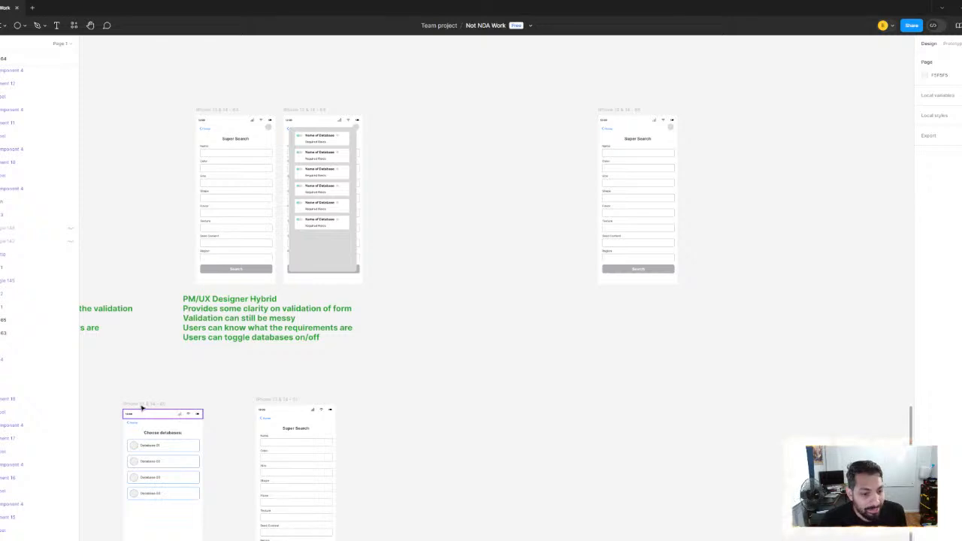
{"action": "left_click_drag", "start_coordinate": [144, 406], "coordinate": [508, 110]}
{"action": "scroll", "coordinate": [421, 152], "scroll_direction": "up", "scroll_amount": 2}
Duplicate the green PM/UX Designer Hybrid note and place the copy below the "Choose databases" and Super Search frames
{"action": "left_click", "coordinate": [226, 393]}
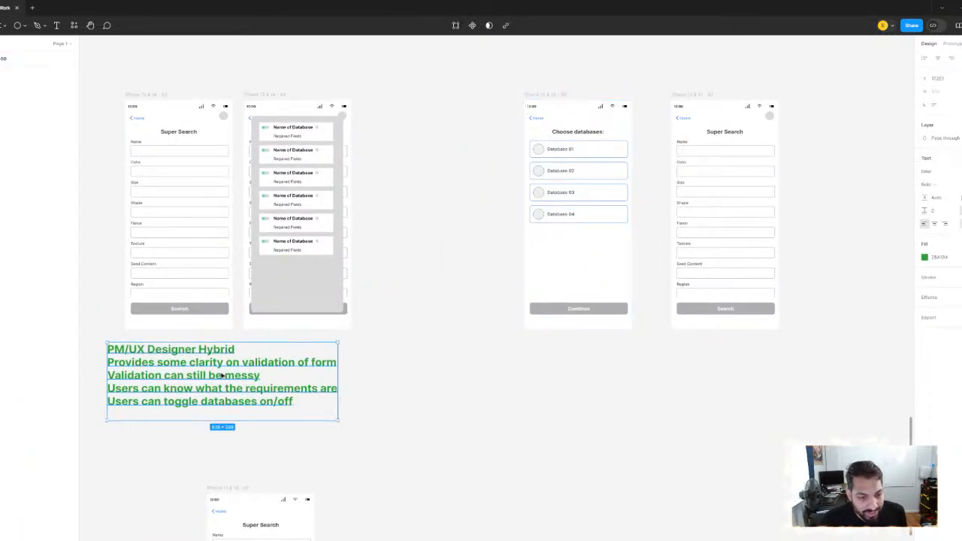
{"action": "left_click_drag", "start_coordinate": [261, 373], "coordinate": [547, 379]}
{"action": "scroll", "coordinate": [430, 257], "scroll_direction": "down", "scroll_amount": 2}
{"action": "scroll", "coordinate": [430, 256], "scroll_direction": "down", "scroll_amount": 1}
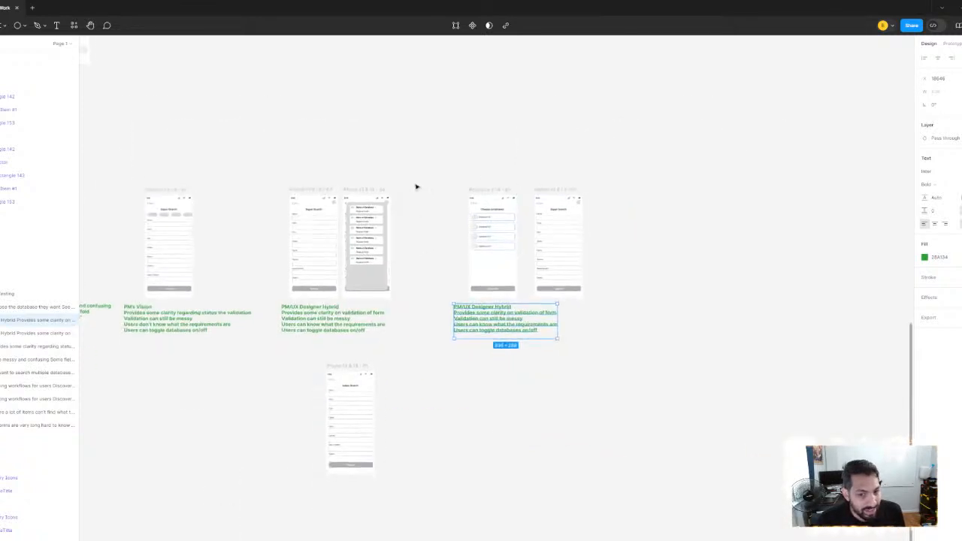
{"action": "scroll", "coordinate": [417, 188], "scroll_direction": "up", "scroll_amount": 3}
{"action": "left_click_drag", "start_coordinate": [417, 187], "coordinate": [253, 116]}
{"action": "left_click_drag", "start_coordinate": [360, 344], "coordinate": [409, 331]}
{"action": "scroll", "coordinate": [386, 336], "scroll_direction": "up", "scroll_amount": 3}
{"action": "scroll", "coordinate": [260, 193], "scroll_direction": "down", "scroll_amount": 3}
{"action": "left_click_drag", "start_coordinate": [261, 197], "coordinate": [329, 330]}
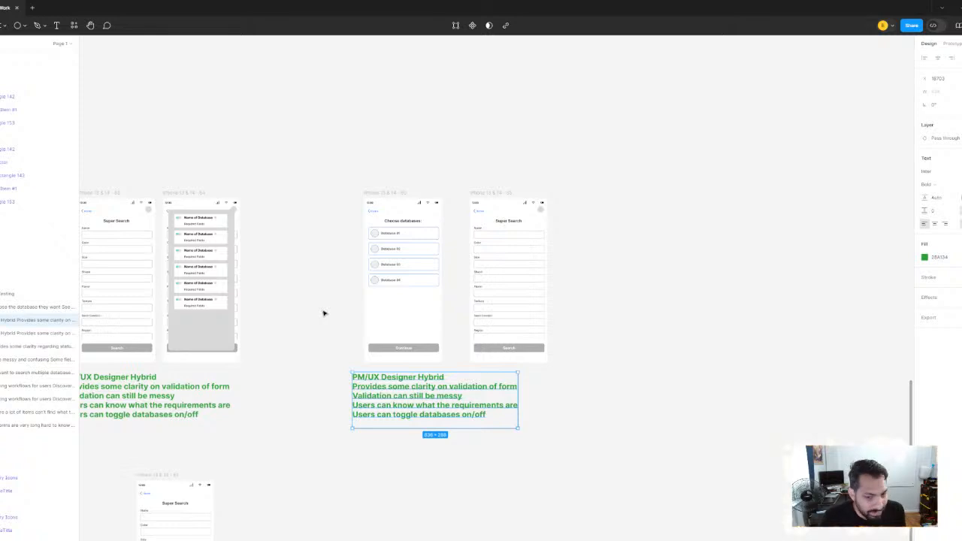
{"action": "scroll", "coordinate": [401, 308], "scroll_direction": "up", "scroll_amount": 3}
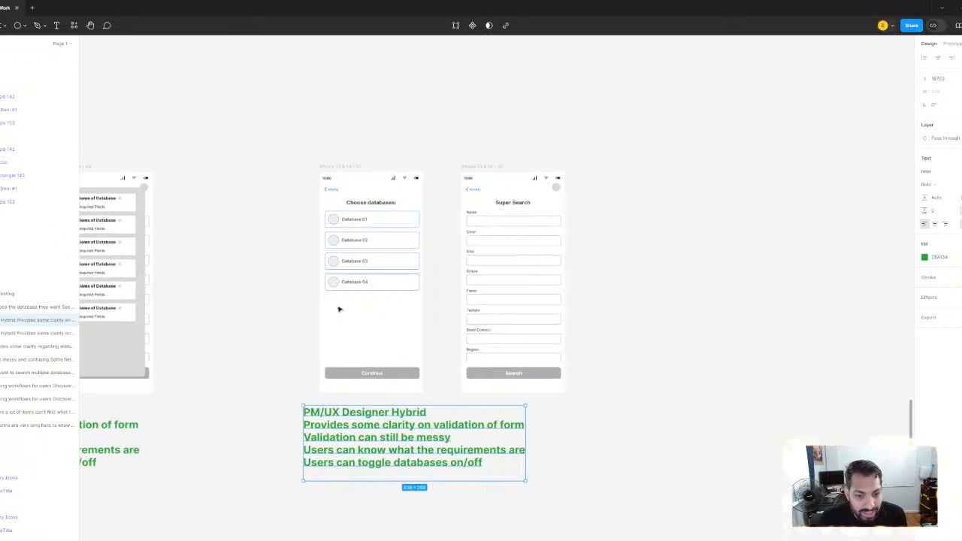
{"action": "left_click", "coordinate": [243, 264]}
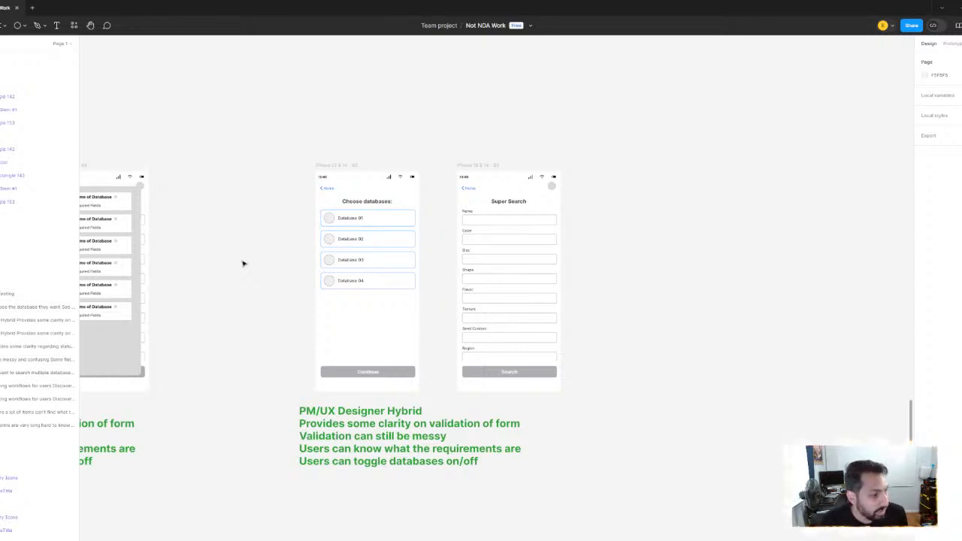
Delete the gray circle from the upper-right corner of the copied Super Search frame
{"action": "scroll", "coordinate": [411, 266], "scroll_direction": "up", "scroll_amount": 5}
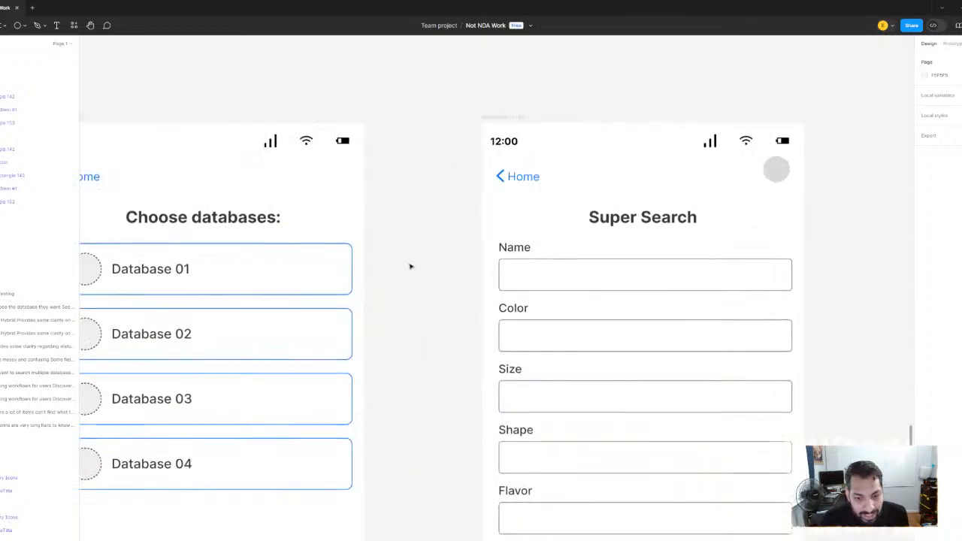
{"action": "scroll", "coordinate": [414, 217], "scroll_direction": "down", "scroll_amount": 4}
{"action": "scroll", "coordinate": [328, 254], "scroll_direction": "down", "scroll_amount": 2}
{"action": "scroll", "coordinate": [328, 254], "scroll_direction": "down", "scroll_amount": 2}
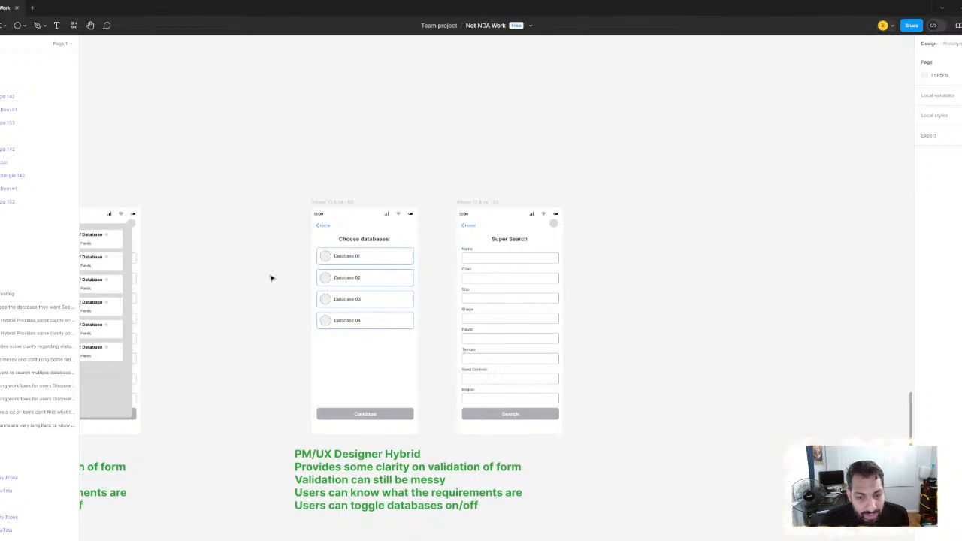
{"action": "scroll", "coordinate": [522, 290], "scroll_direction": "up", "scroll_amount": 3}
{"action": "left_click", "coordinate": [564, 202]}
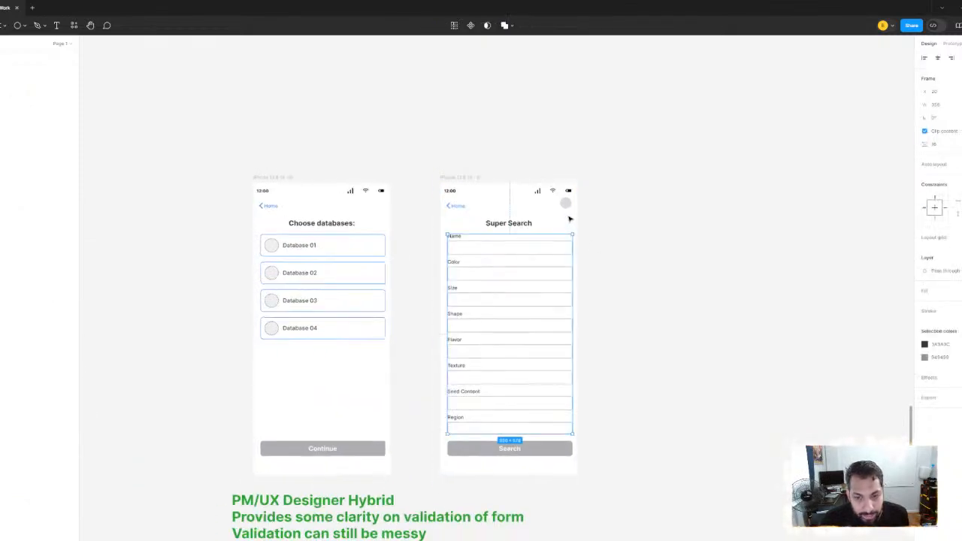
{"action": "key", "text": "Escape"}
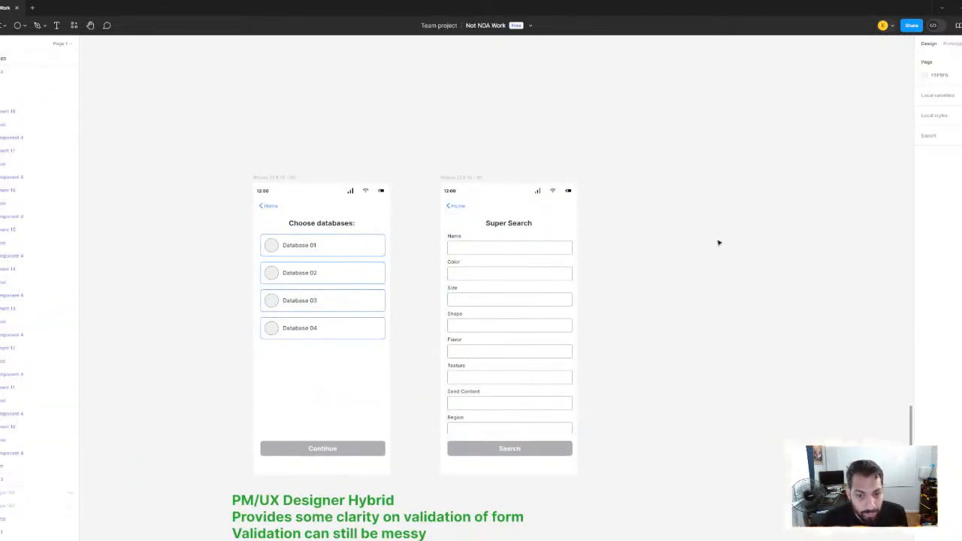
Compare the earlier Super Search variants and their green notes with the new variant that starts with choosing databases
{"action": "scroll", "coordinate": [511, 250], "scroll_direction": "down", "scroll_amount": 3}
{"action": "scroll", "coordinate": [617, 249], "scroll_direction": "left", "scroll_amount": 6}
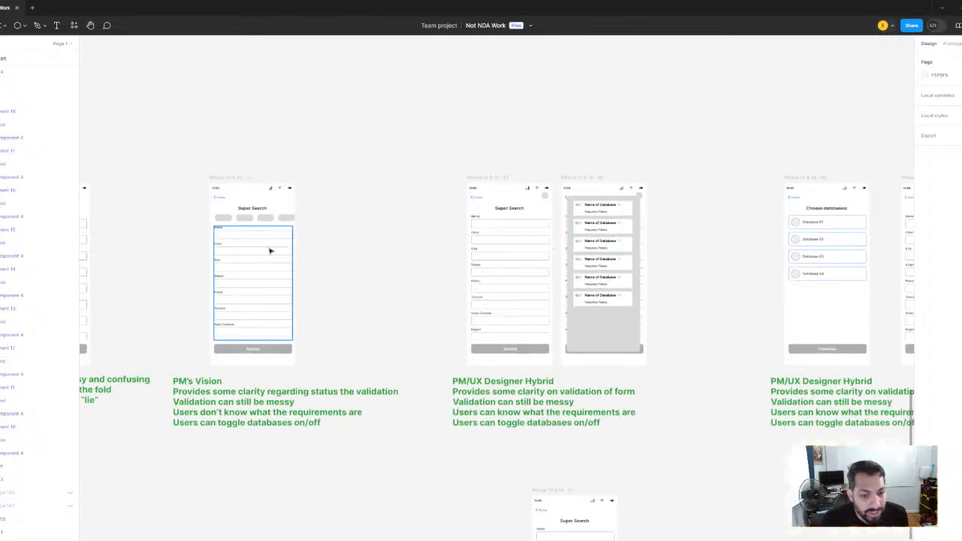
{"action": "scroll", "coordinate": [261, 250], "scroll_direction": "left", "scroll_amount": 5}
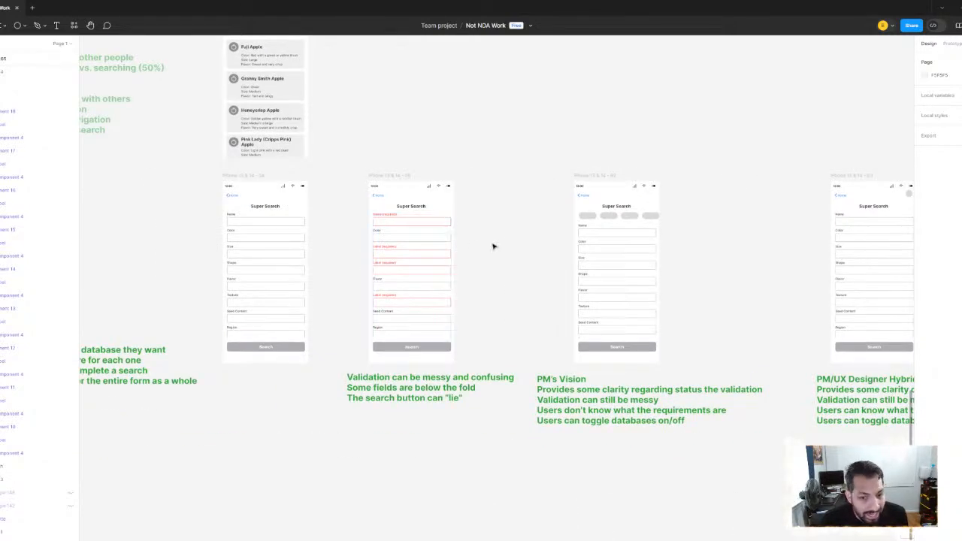
{"action": "scroll", "coordinate": [496, 247], "scroll_direction": "down", "scroll_amount": 6}
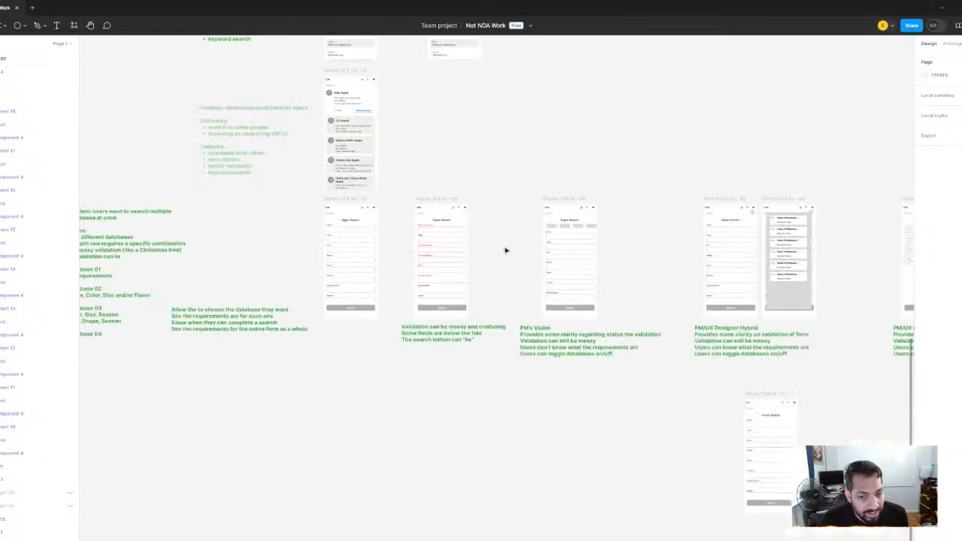
{"action": "scroll", "coordinate": [505, 249], "scroll_direction": "up", "scroll_amount": 4}
{"action": "scroll", "coordinate": [505, 249], "scroll_direction": "right", "scroll_amount": 4}
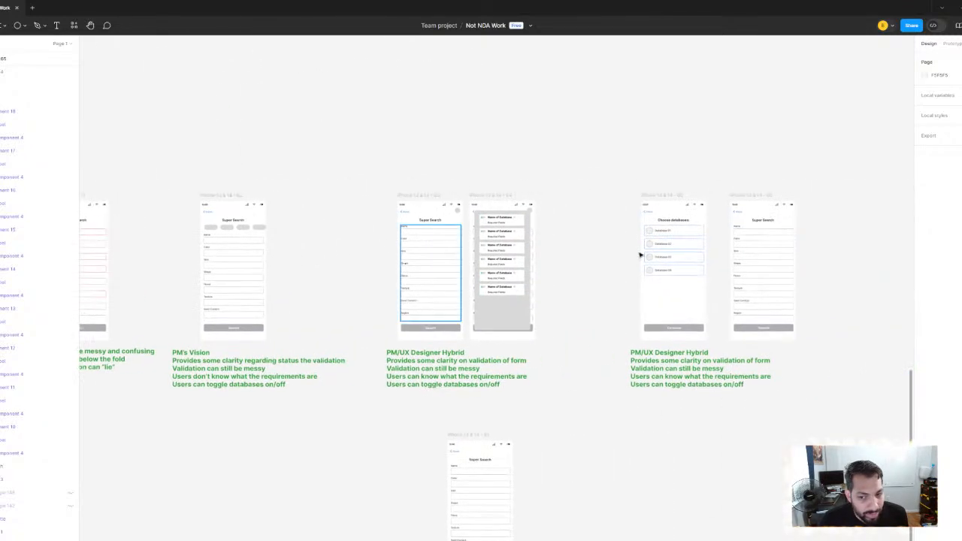
{"action": "scroll", "coordinate": [532, 254], "scroll_direction": "up", "scroll_amount": 4}
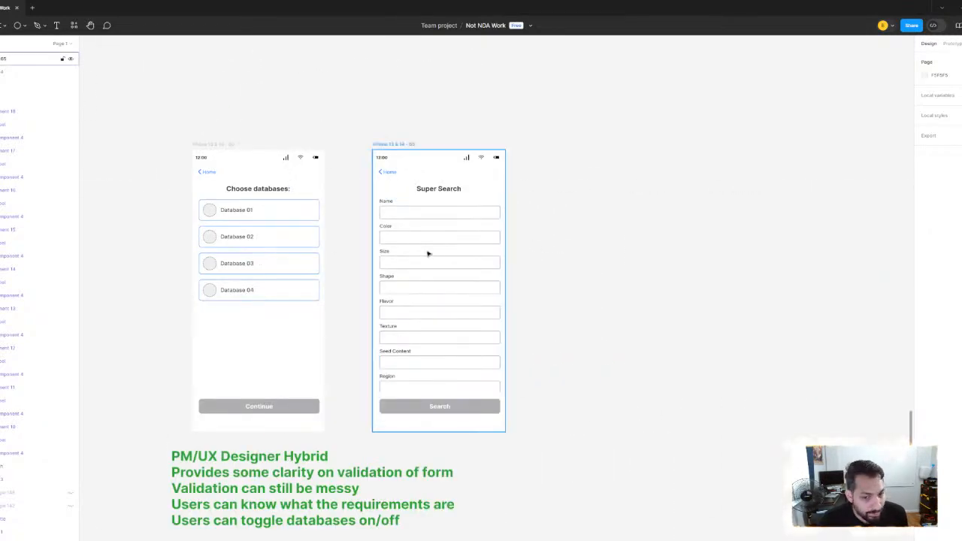
Examine the red required fields on the Super Search validation variant alongside the PM's Vision screen
{"action": "scroll", "coordinate": [432, 252], "scroll_direction": "down", "scroll_amount": 6}
{"action": "scroll", "coordinate": [346, 235], "scroll_direction": "left", "scroll_amount": 5}
{"action": "scroll", "coordinate": [323, 235], "scroll_direction": "up", "scroll_amount": 5}
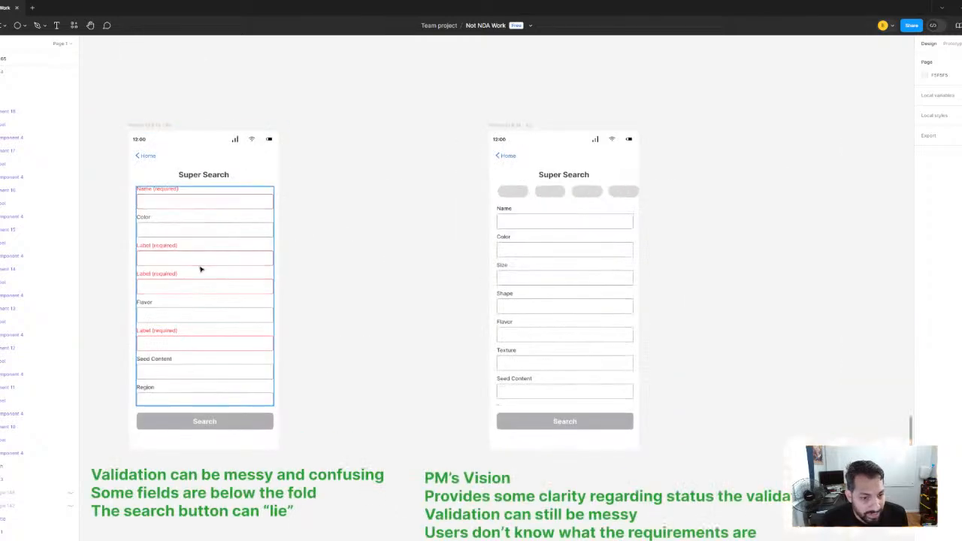
{"action": "scroll", "coordinate": [361, 265], "scroll_direction": "down", "scroll_amount": 3}
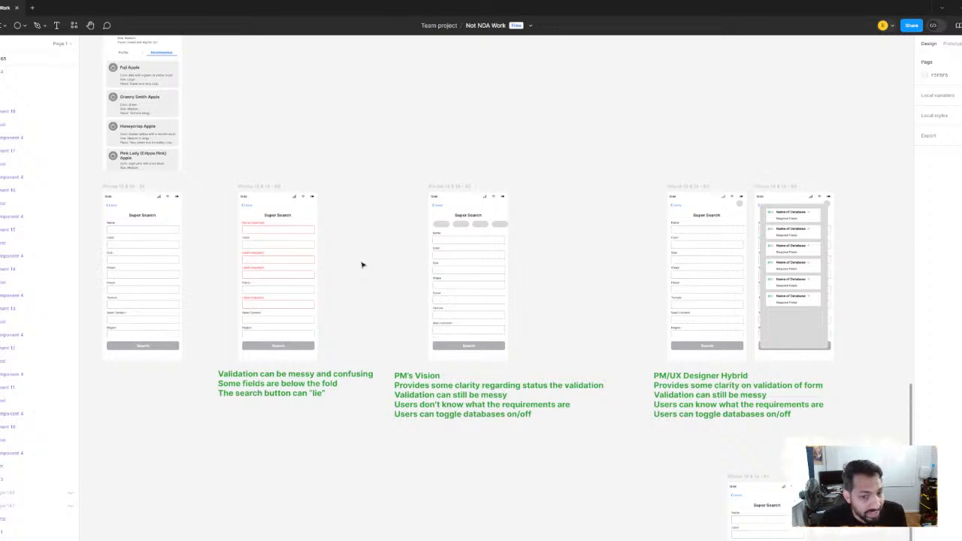
{"action": "scroll", "coordinate": [323, 262], "scroll_direction": "up", "scroll_amount": 5}
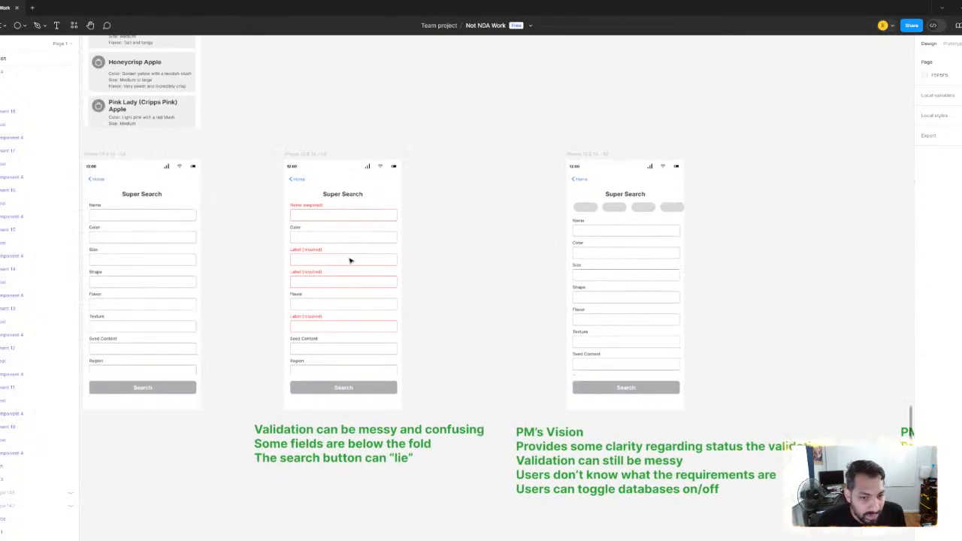
{"action": "scroll", "coordinate": [349, 261], "scroll_direction": "up", "scroll_amount": 2}
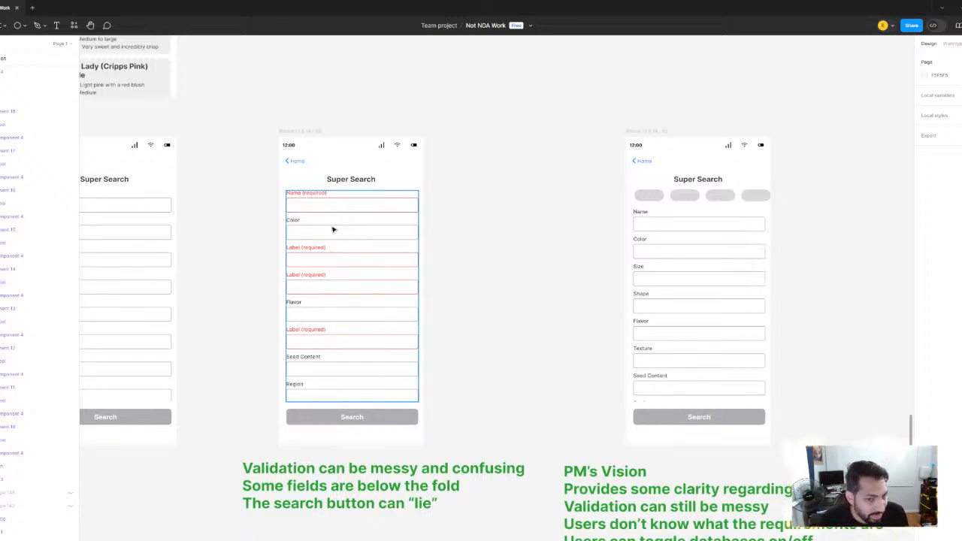
{"action": "scroll", "coordinate": [333, 228], "scroll_direction": "up", "scroll_amount": 3}
{"action": "scroll", "coordinate": [326, 223], "scroll_direction": "down", "scroll_amount": 2}
{"action": "left_click_drag", "start_coordinate": [325, 223], "coordinate": [666, 219]}
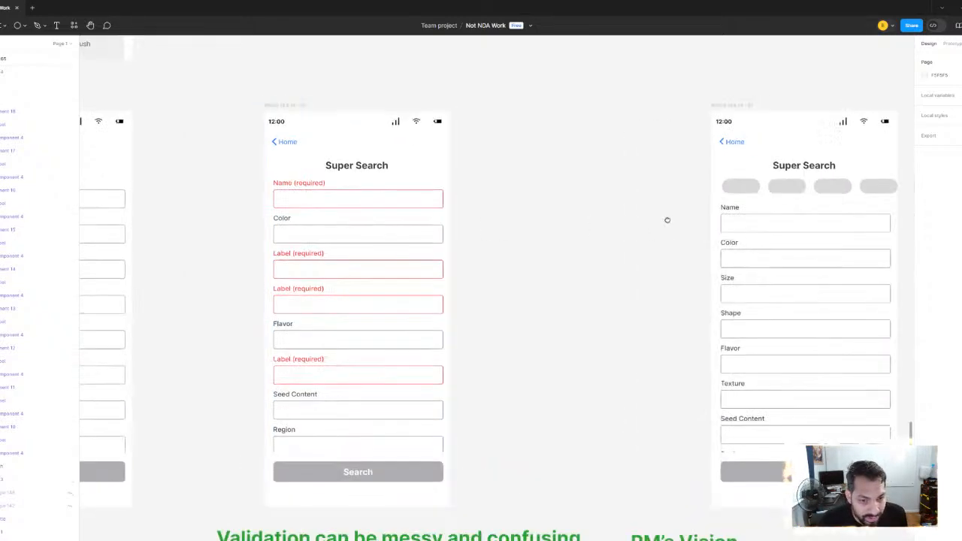
{"action": "left_click_drag", "start_coordinate": [537, 272], "coordinate": [251, 268]}
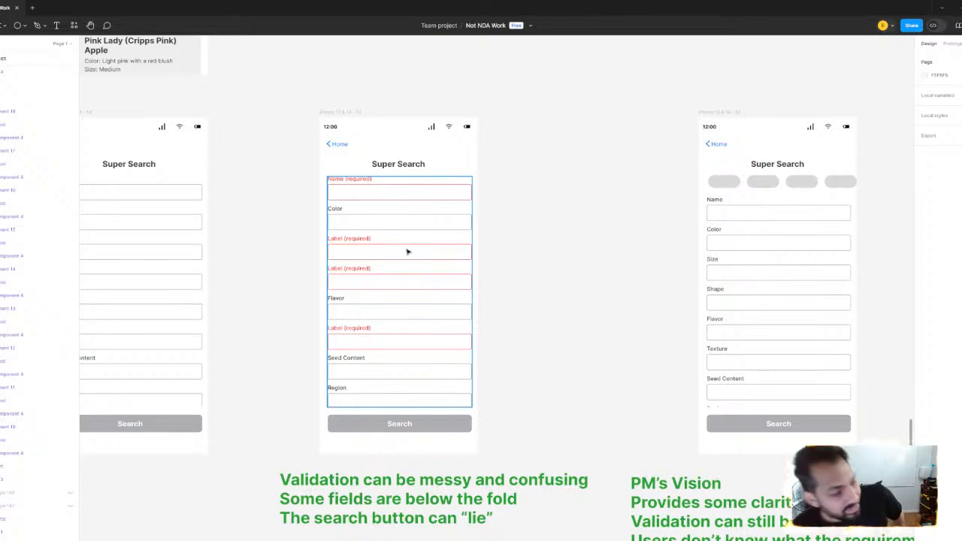
{"action": "scroll", "coordinate": [511, 280], "scroll_direction": "down", "scroll_amount": 5}
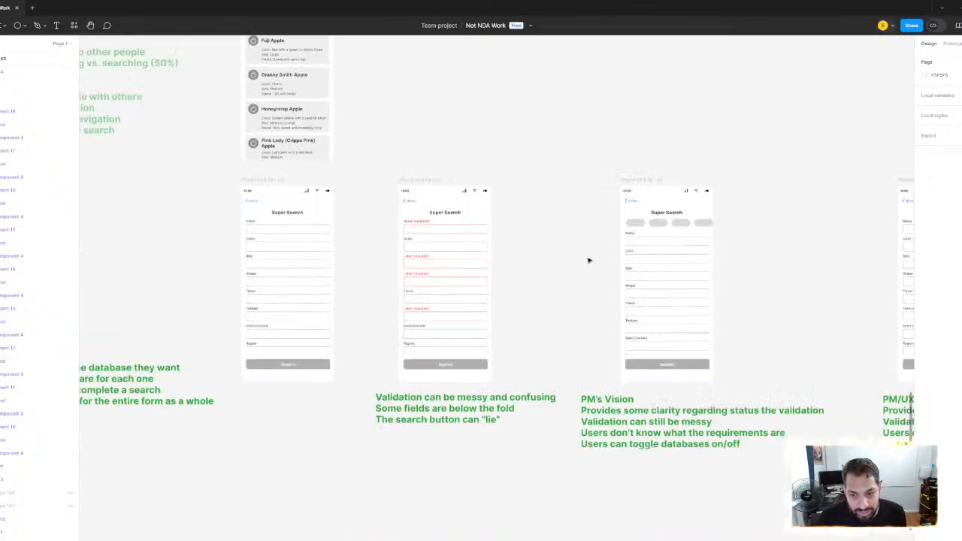
Examine the "Choose databases" screen and its Super Search form against the hybrid's database overlay
{"action": "left_click_drag", "start_coordinate": [654, 257], "coordinate": [154, 236]}
{"action": "scroll", "coordinate": [689, 220], "scroll_direction": "up", "scroll_amount": 2}
{"action": "scroll", "coordinate": [668, 229], "scroll_direction": "up", "scroll_amount": 5}
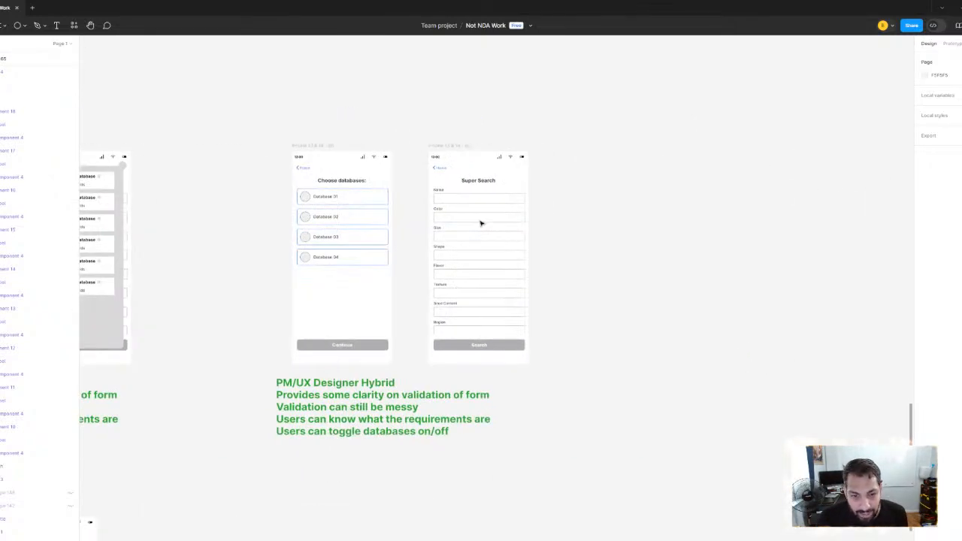
{"action": "scroll", "coordinate": [474, 248], "scroll_direction": "up", "scroll_amount": 1}
{"action": "left_click_drag", "start_coordinate": [474, 248], "coordinate": [533, 177]}
{"action": "scroll", "coordinate": [533, 180], "scroll_direction": "down", "scroll_amount": 1}
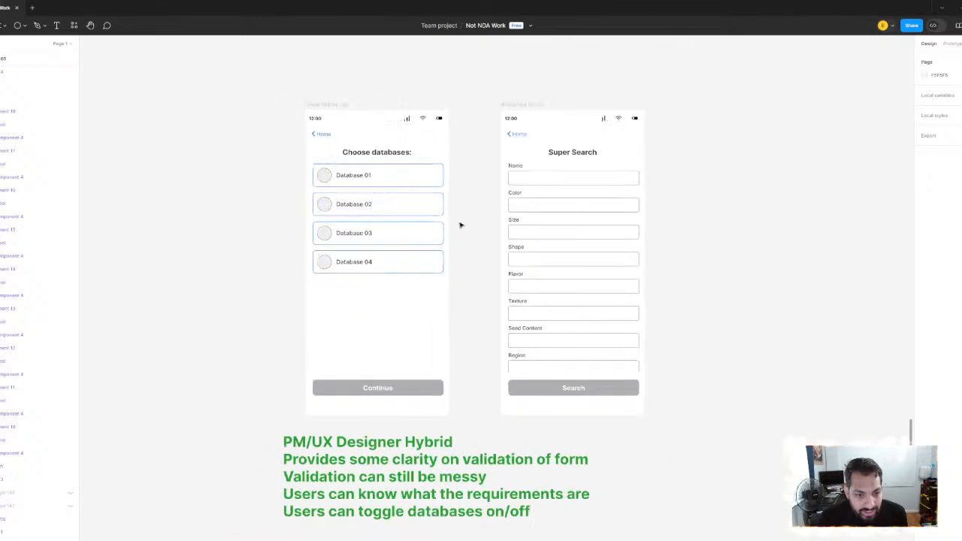
{"action": "scroll", "coordinate": [598, 227], "scroll_direction": "down", "scroll_amount": 3}
{"action": "scroll", "coordinate": [348, 226], "scroll_direction": "up", "scroll_amount": 3}
{"action": "scroll", "coordinate": [524, 213], "scroll_direction": "down", "scroll_amount": 2}
{"action": "scroll", "coordinate": [329, 211], "scroll_direction": "up", "scroll_amount": 2}
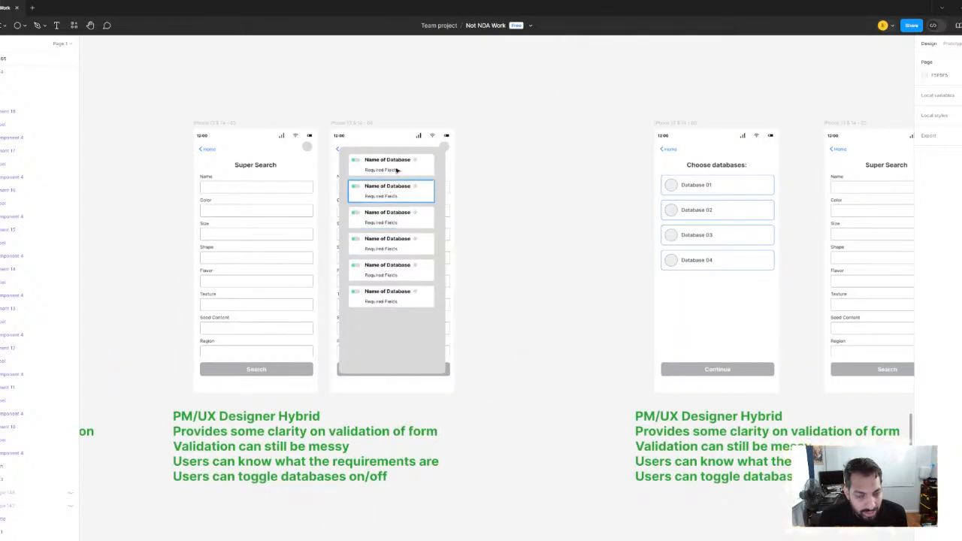
{"action": "left_click_drag", "start_coordinate": [558, 247], "coordinate": [224, 223]}
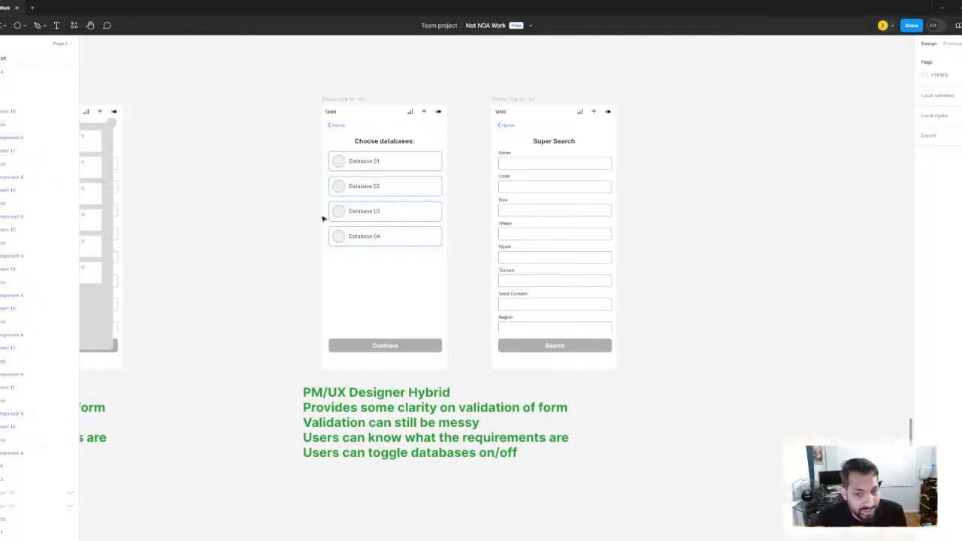
{"action": "scroll", "coordinate": [453, 206], "scroll_direction": "up", "scroll_amount": 5}
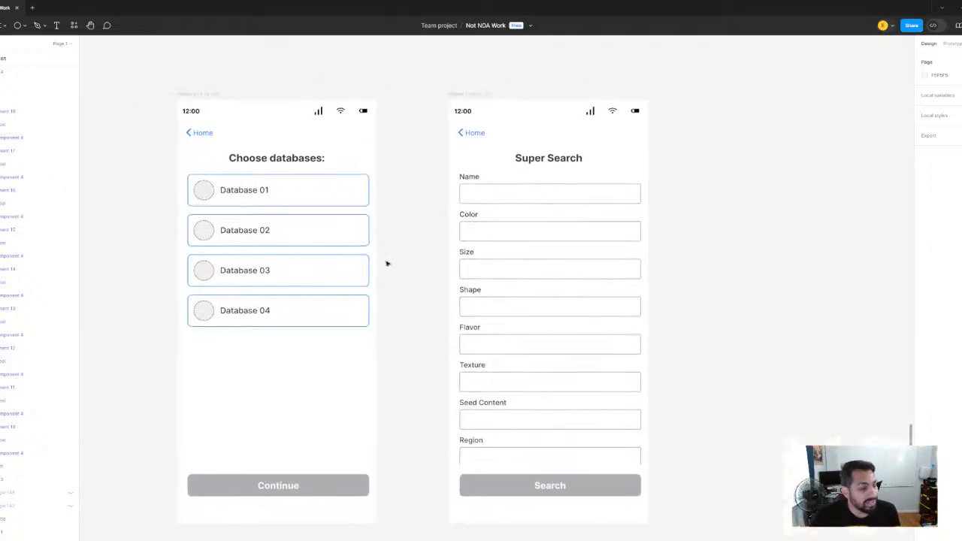
{"action": "scroll", "coordinate": [324, 200], "scroll_direction": "down", "scroll_amount": 5}
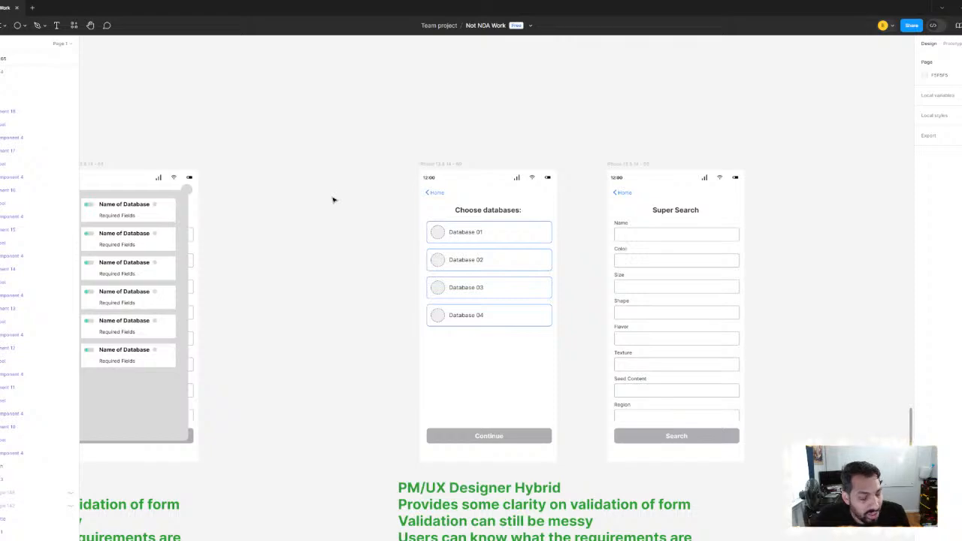
Review the red validation variant again, the other Super Search variants, and the green problem notes listing the database requirements
{"action": "scroll", "coordinate": [333, 200], "scroll_direction": "down", "scroll_amount": 4}
{"action": "left_click_drag", "start_coordinate": [363, 200], "coordinate": [710, 203]}
{"action": "scroll", "coordinate": [187, 253], "scroll_direction": "up", "scroll_amount": 5}
{"action": "left_click_drag", "start_coordinate": [187, 253], "coordinate": [680, 259]}
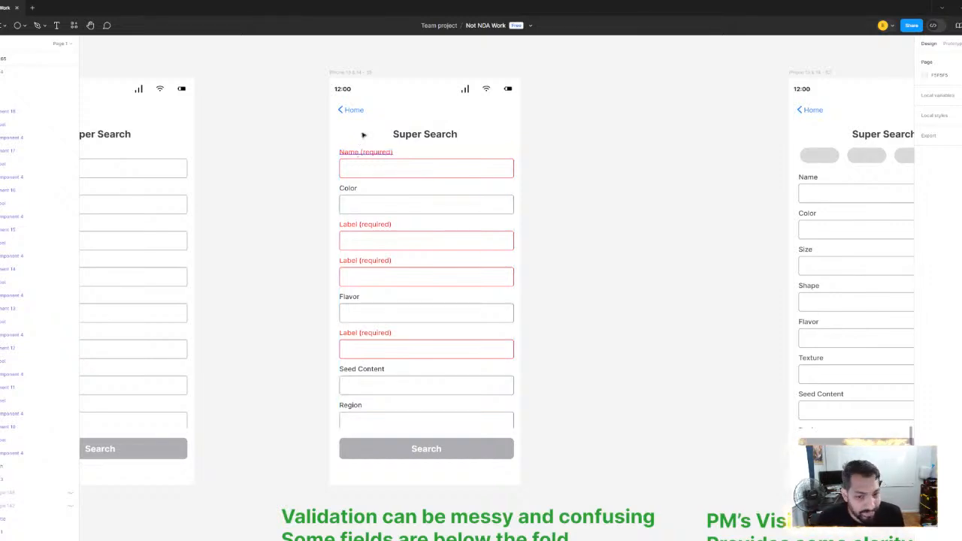
{"action": "scroll", "coordinate": [413, 163], "scroll_direction": "down", "scroll_amount": 5}
{"action": "scroll", "coordinate": [530, 252], "scroll_direction": "left", "scroll_amount": 2}
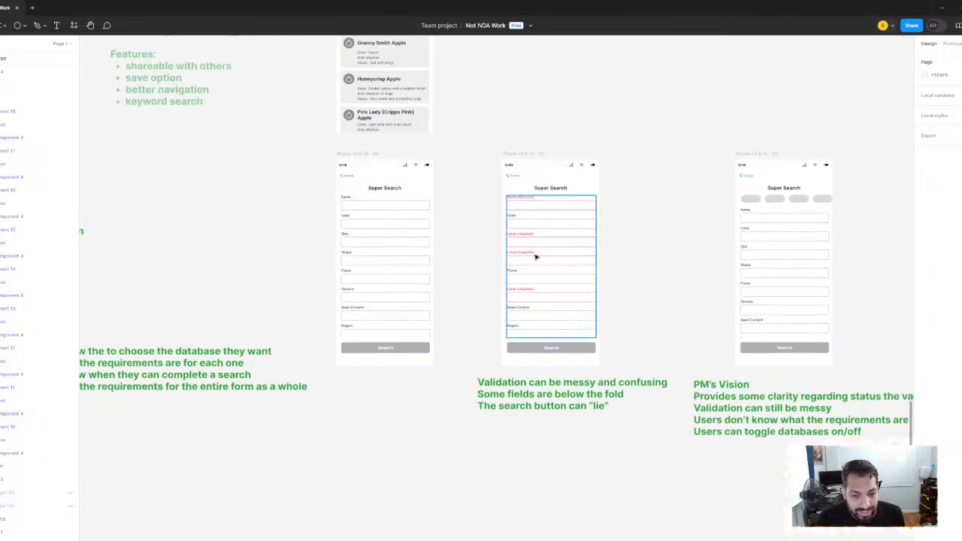
{"action": "scroll", "coordinate": [536, 258], "scroll_direction": "down", "scroll_amount": 2}
{"action": "scroll", "coordinate": [548, 267], "scroll_direction": "left", "scroll_amount": 3}
{"action": "scroll", "coordinate": [635, 267], "scroll_direction": "right", "scroll_amount": 6}
{"action": "scroll", "coordinate": [489, 243], "scroll_direction": "right", "scroll_amount": 6}
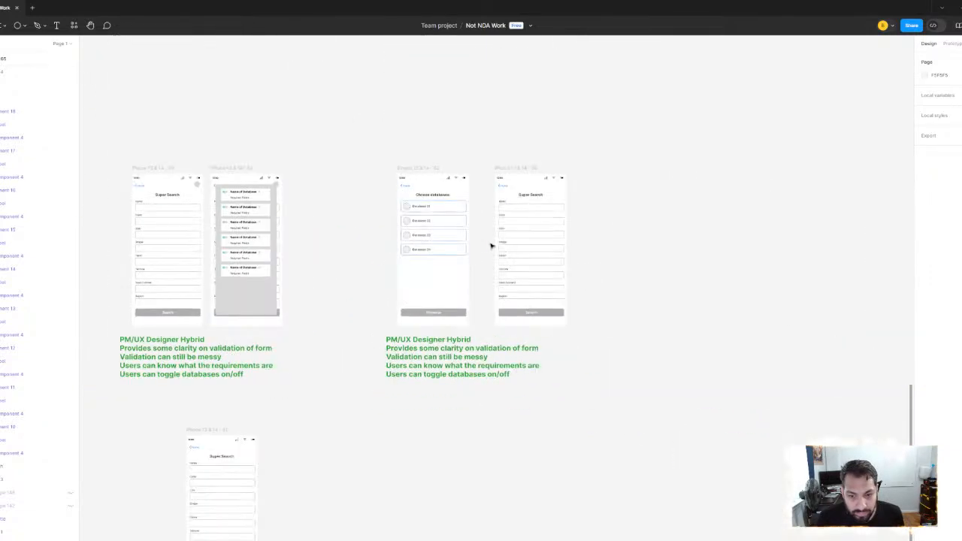
{"action": "scroll", "coordinate": [371, 258], "scroll_direction": "down", "scroll_amount": 2}
{"action": "scroll", "coordinate": [300, 263], "scroll_direction": "left", "scroll_amount": 6}
{"action": "scroll", "coordinate": [239, 271], "scroll_direction": "up", "scroll_amount": 5}
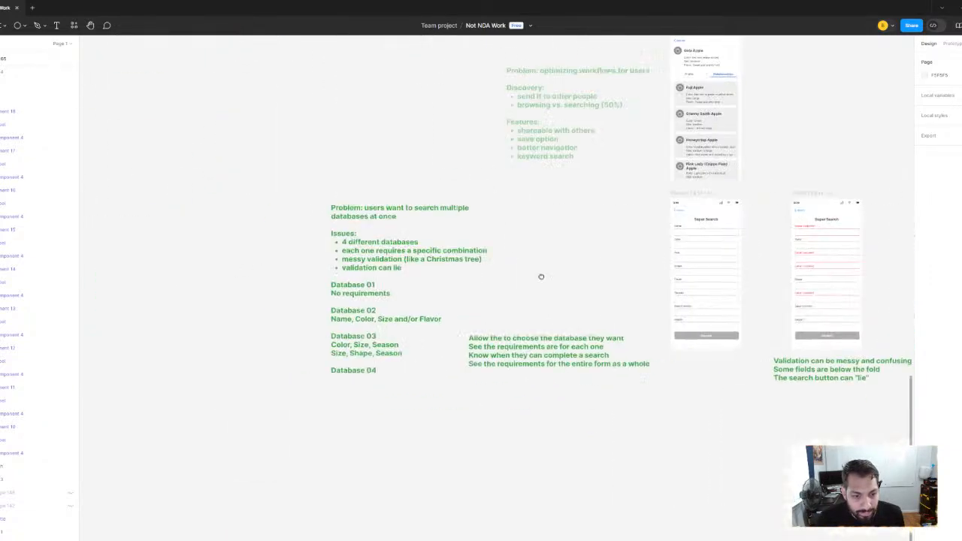
Move the "Allow the to choose the database they want" note up and farther right of the problem notes
{"action": "left_click", "coordinate": [338, 260]}
{"action": "scroll", "coordinate": [525, 315], "scroll_direction": "down", "scroll_amount": 3}
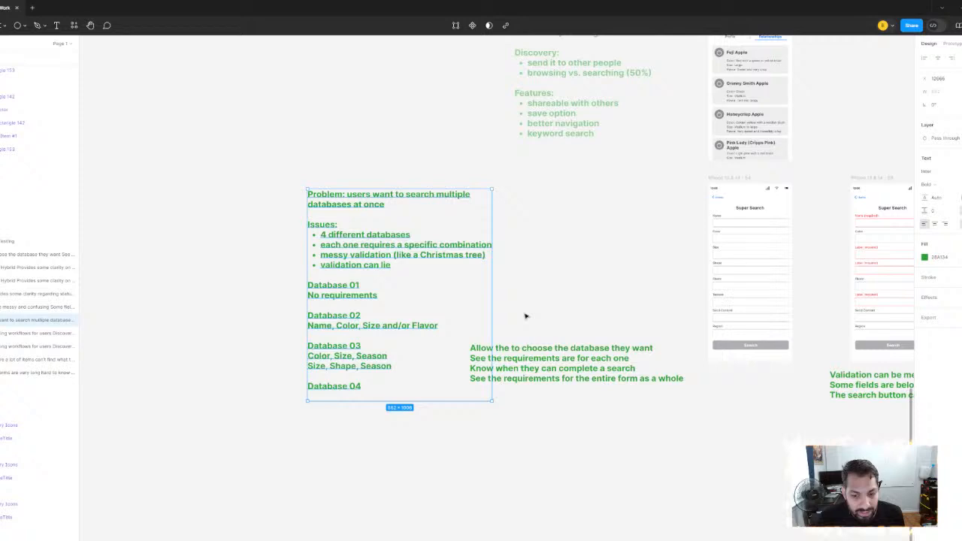
{"action": "left_click", "coordinate": [558, 369]}
{"action": "scroll", "coordinate": [558, 369], "scroll_direction": "right", "scroll_amount": 5}
{"action": "left_click_drag", "start_coordinate": [414, 346], "coordinate": [433, 251]}
{"action": "left_click_drag", "start_coordinate": [323, 195], "coordinate": [427, 197]}
{"action": "left_click_drag", "start_coordinate": [291, 216], "coordinate": [246, 209]}
{"action": "scroll", "coordinate": [228, 294], "scroll_direction": "up", "scroll_amount": 3}
{"action": "left_click_drag", "start_coordinate": [236, 293], "coordinate": [307, 321]}
{"action": "key", "text": "Escape"}
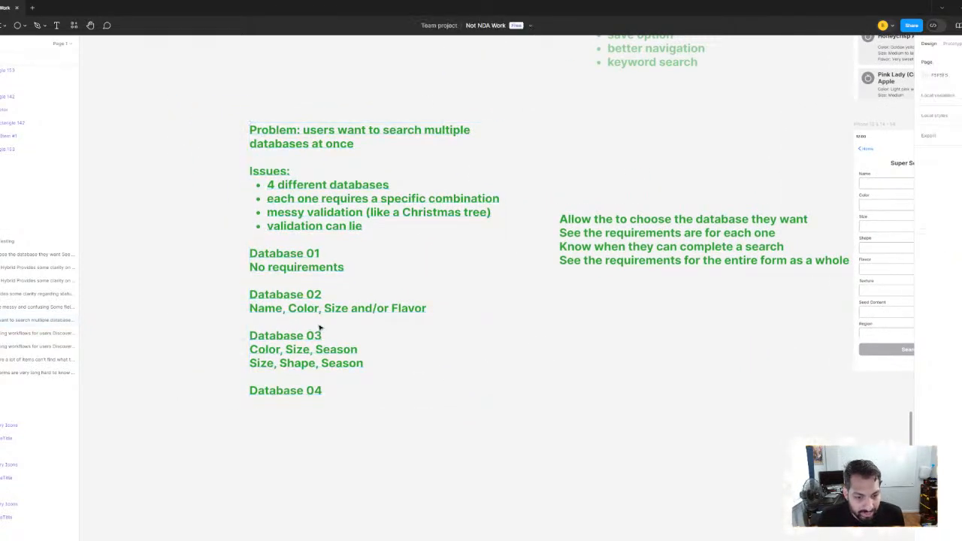
Add the line "Shape, Texture, Seed Content" under Database 04 in the green problem notes
{"action": "scroll", "coordinate": [489, 353], "scroll_direction": "down", "scroll_amount": 2}
{"action": "scroll", "coordinate": [353, 370], "scroll_direction": "up", "scroll_amount": 4}
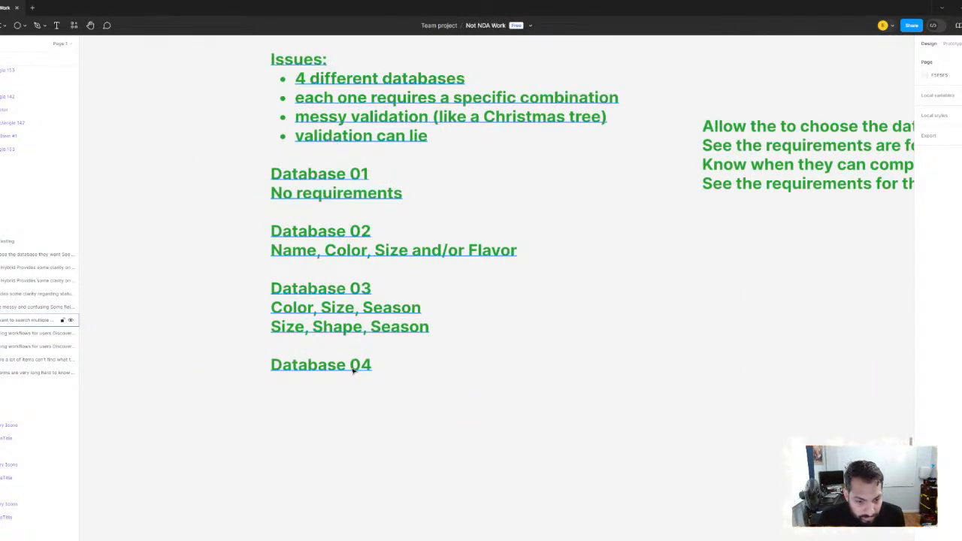
{"action": "double_click", "coordinate": [353, 370]}
{"action": "left_click", "coordinate": [386, 364]}
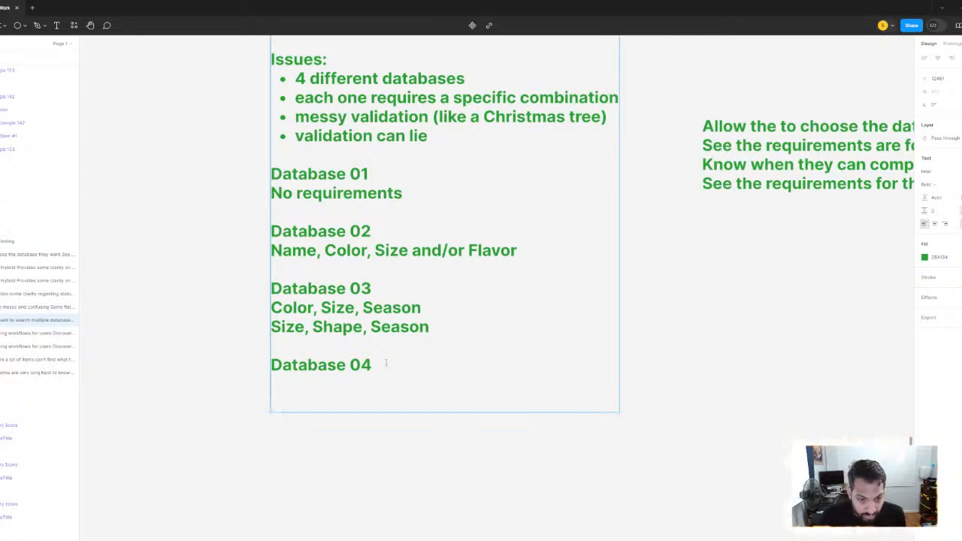
{"action": "scroll", "coordinate": [426, 317], "scroll_direction": "down", "scroll_amount": 3}
{"action": "scroll", "coordinate": [369, 285], "scroll_direction": "right", "scroll_amount": 5}
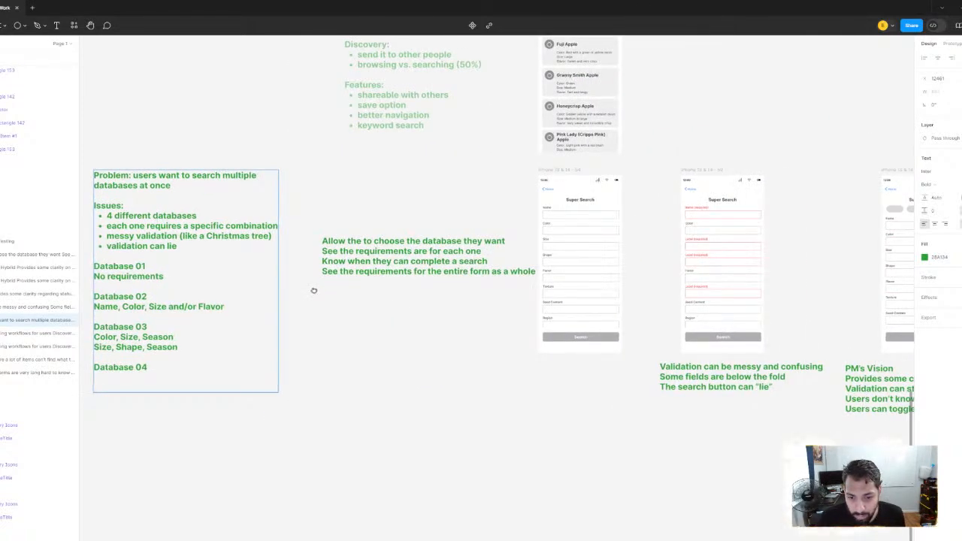
{"action": "scroll", "coordinate": [311, 287], "scroll_direction": "left", "scroll_amount": 5}
{"action": "scroll", "coordinate": [470, 333], "scroll_direction": "up", "scroll_amount": 2}
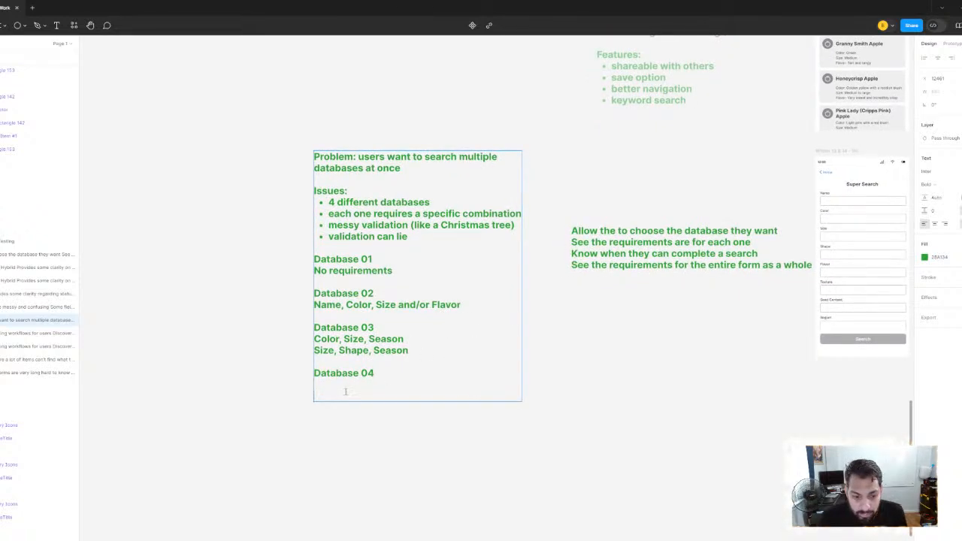
{"action": "key", "text": "BackSpace"}
{"action": "type", "text": "Shape,"}
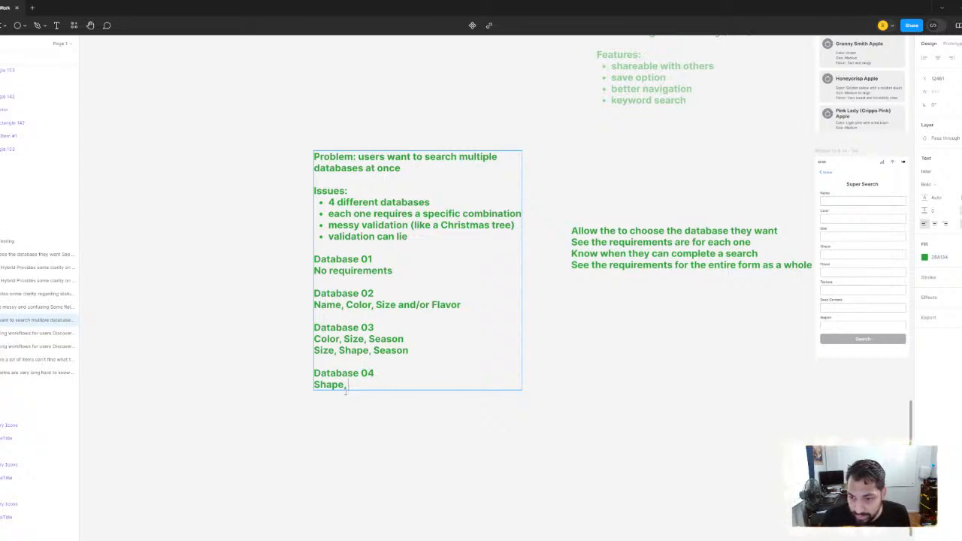
{"action": "type", "text": " Testire"}
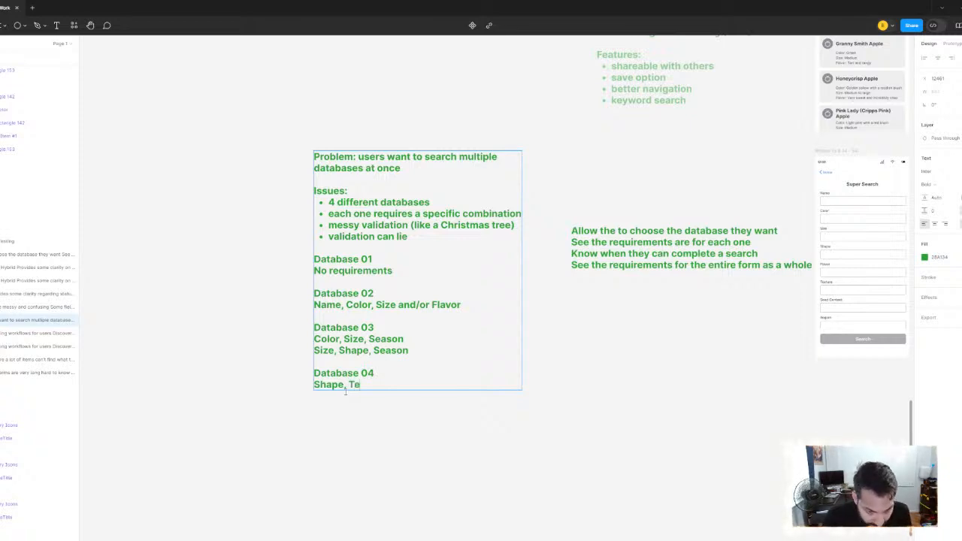
{"action": "key", "text": "BackSpace"}
{"action": "key", "text": "BackSpace"}
{"action": "key", "text": "BackSpace"}
{"action": "key", "text": "BackSpace"}
{"action": "key", "text": "BackSpace"}
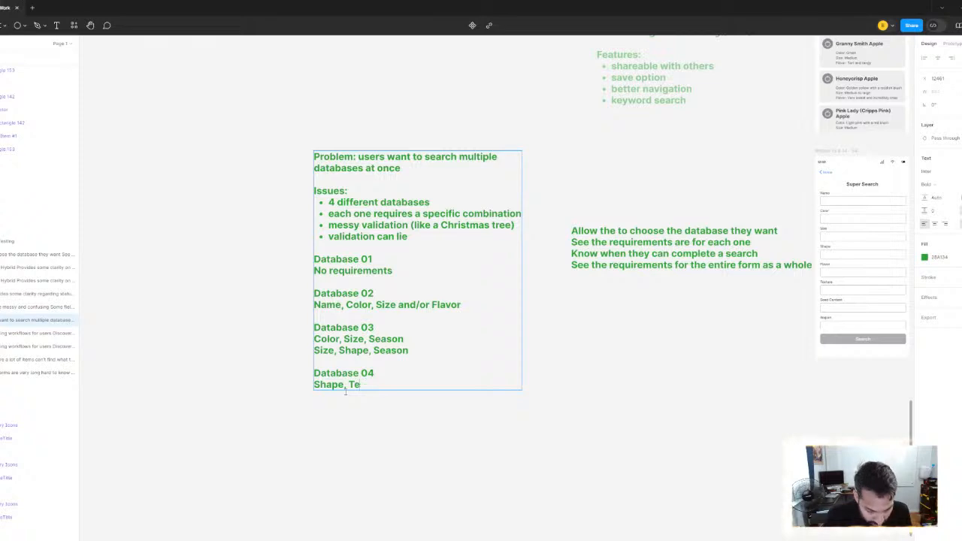
{"action": "type", "text": "xture,"}
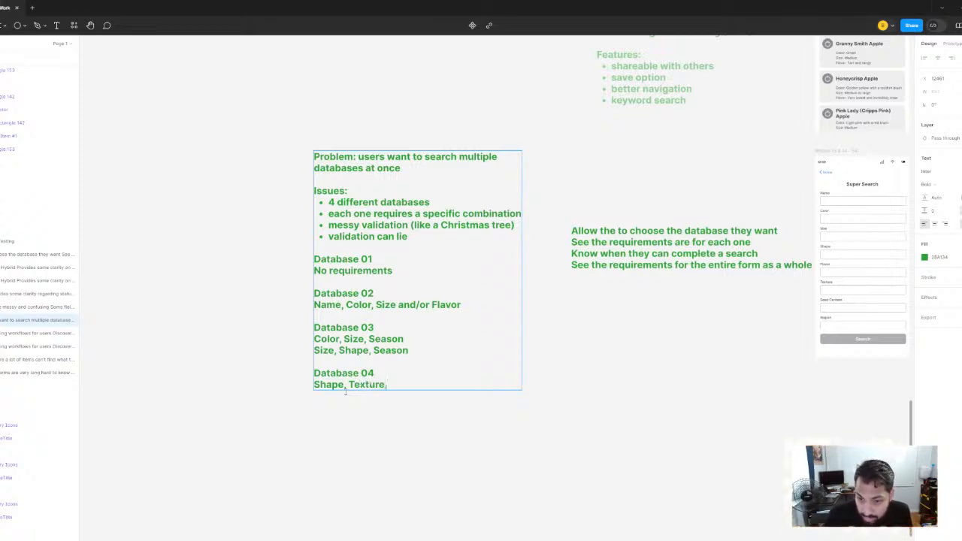
{"action": "type", "text": " Seed "}
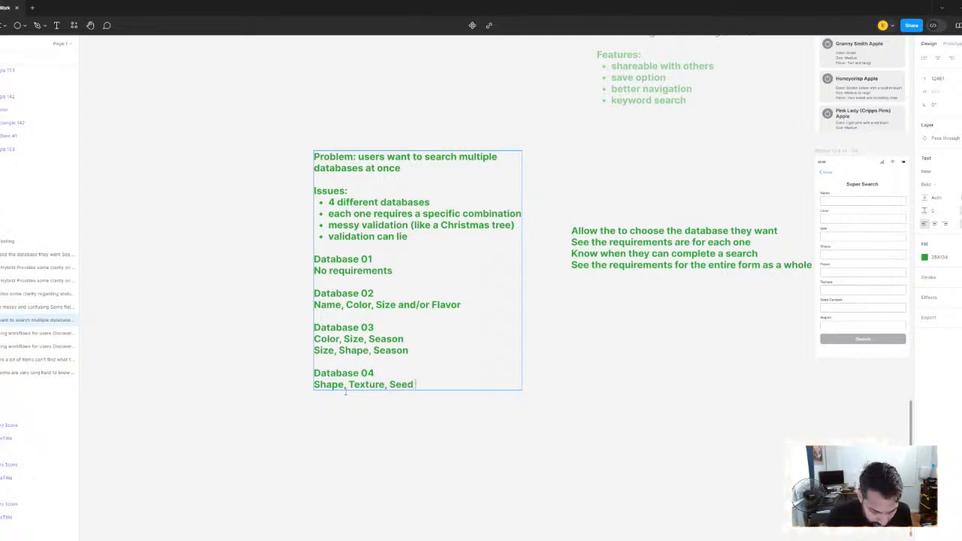
{"action": "type", "text": "Cpnt"}
{"action": "key", "text": "BackSpace"}
{"action": "key", "text": "BackSpace"}
{"action": "key", "text": "BackSpace"}
{"action": "type", "text": "o"}
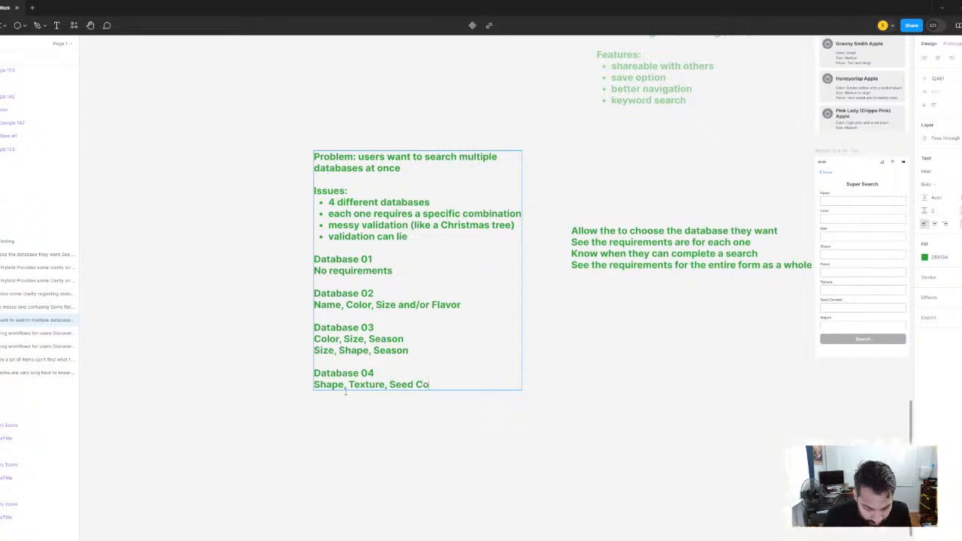
{"action": "type", "text": "ntent"}
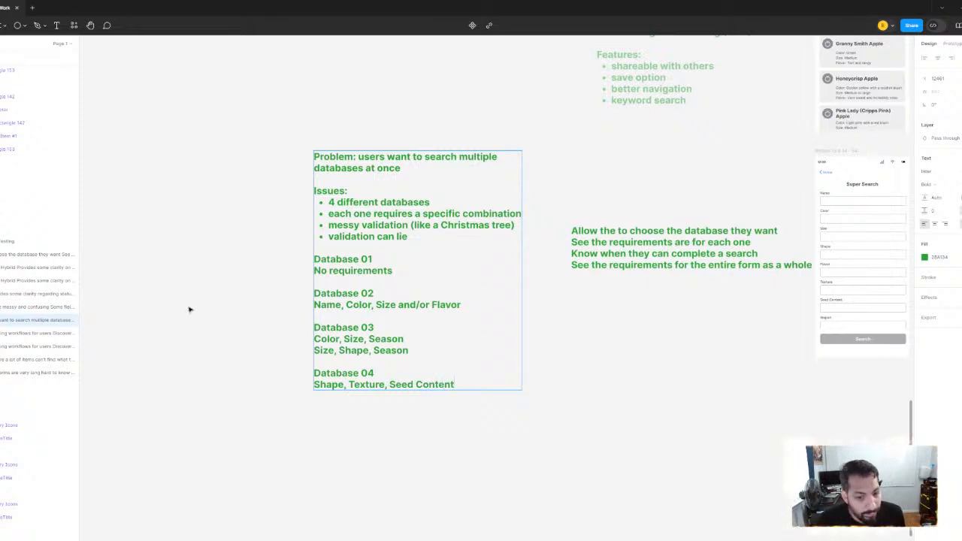
{"action": "scroll", "coordinate": [502, 294], "scroll_direction": "down", "scroll_amount": 5}
{"action": "scroll", "coordinate": [439, 323], "scroll_direction": "up", "scroll_amount": 2}
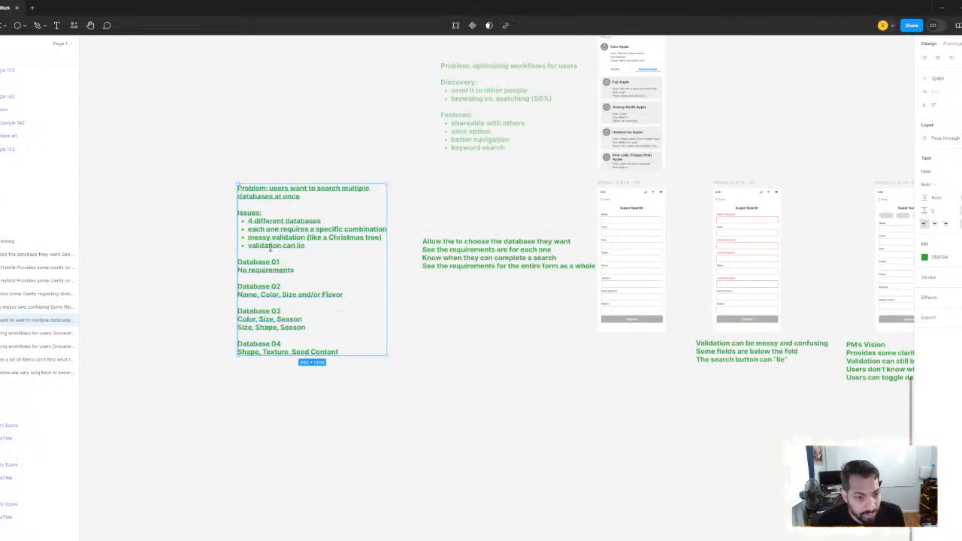
{"action": "left_click", "coordinate": [175, 188]}
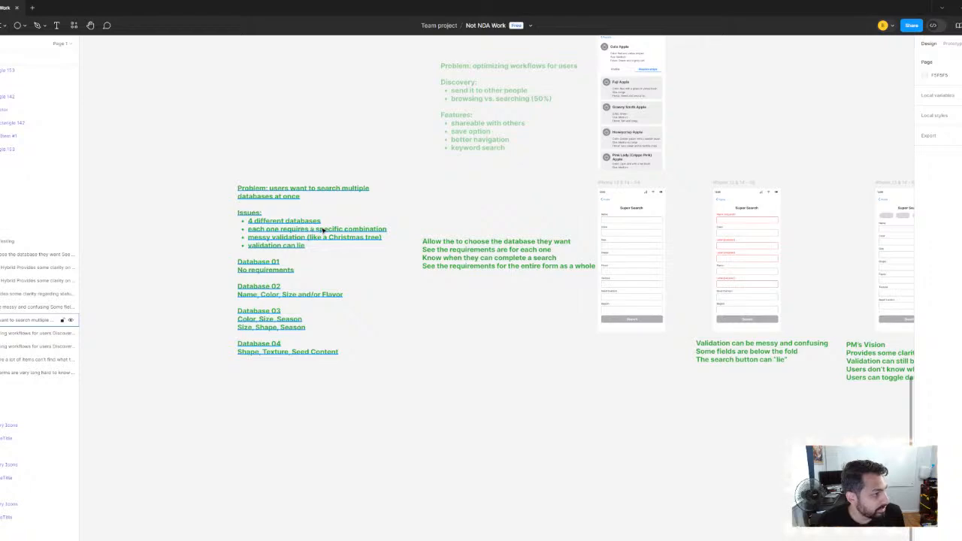
Review the problem notes and their database requirements alongside the Super Search variants
{"action": "scroll", "coordinate": [323, 230], "scroll_direction": "down", "scroll_amount": 6}
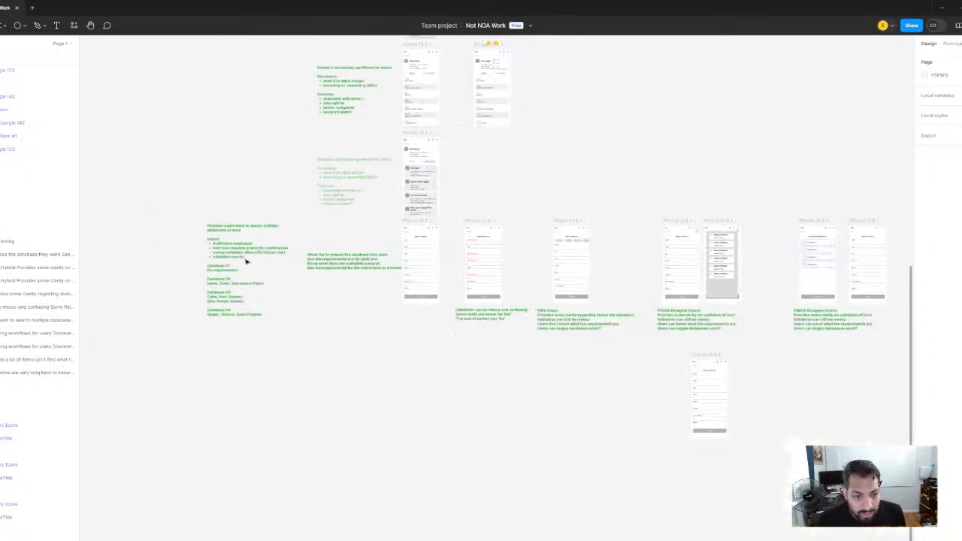
{"action": "scroll", "coordinate": [246, 261], "scroll_direction": "up", "scroll_amount": 4}
{"action": "left_click", "coordinate": [204, 253]}
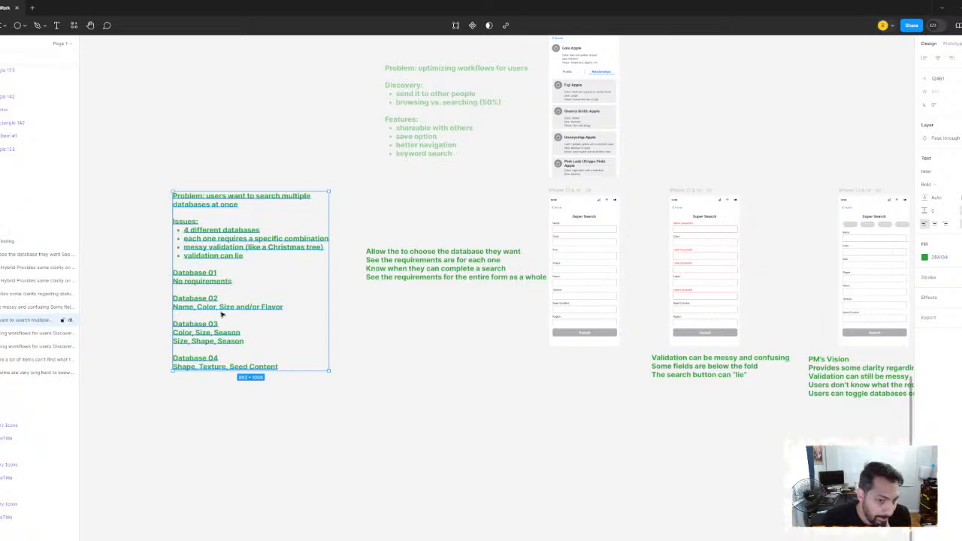
{"action": "scroll", "coordinate": [229, 298], "scroll_direction": "up", "scroll_amount": 3}
{"action": "scroll", "coordinate": [243, 328], "scroll_direction": "down", "scroll_amount": 4}
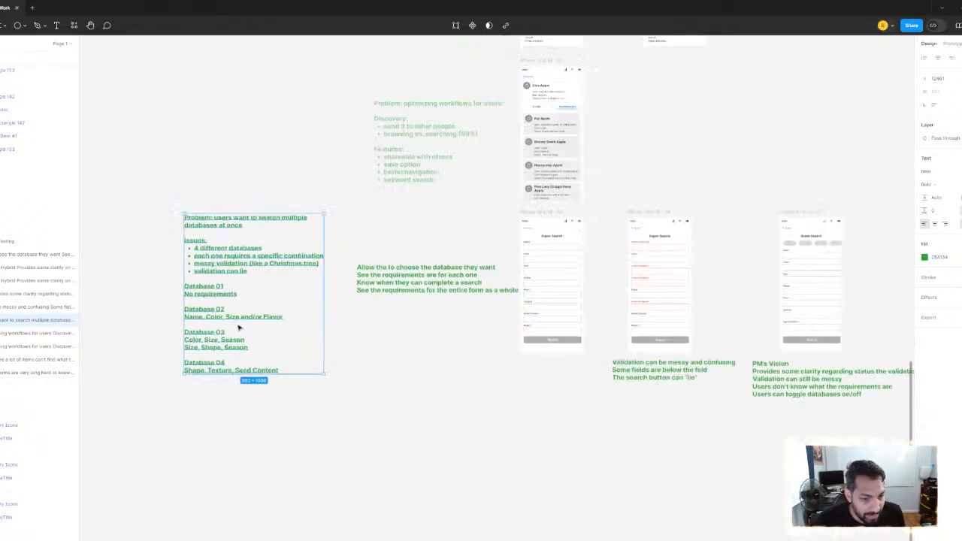
{"action": "left_click", "coordinate": [405, 375]}
{"action": "scroll", "coordinate": [225, 330], "scroll_direction": "up", "scroll_amount": 2}
Copy the Database 01–04 requirements from the problem notes and place them as a separate note above the "Choose databases" screen
{"action": "left_click", "coordinate": [230, 254]}
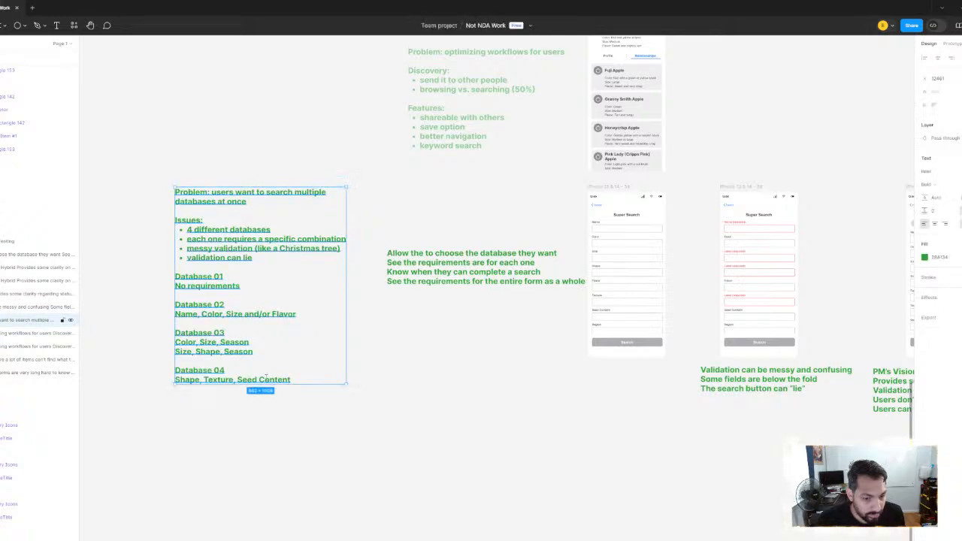
{"action": "double_click", "coordinate": [307, 383]}
{"action": "left_click_drag", "start_coordinate": [307, 383], "coordinate": [156, 272]}
{"action": "key", "text": "ctrl+c"}
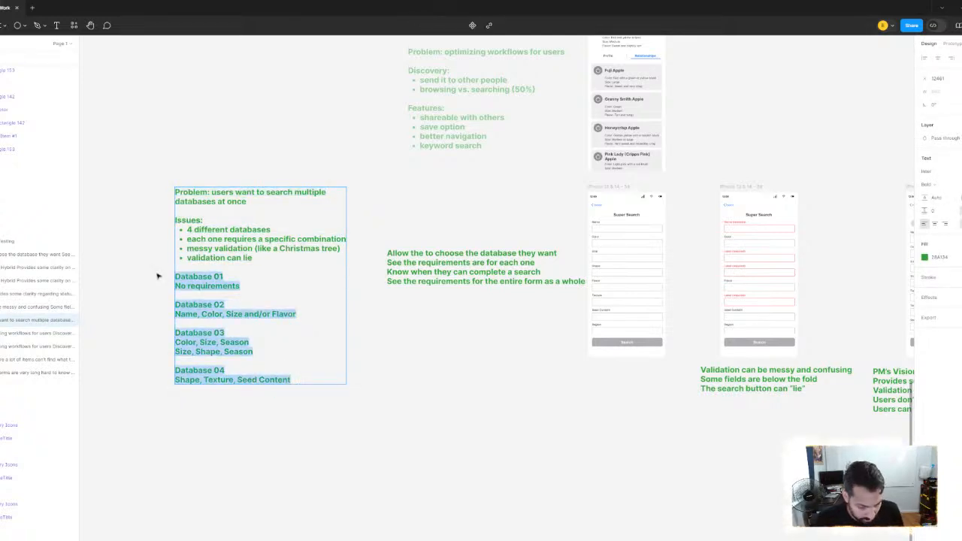
{"action": "left_click", "coordinate": [474, 332]}
{"action": "scroll", "coordinate": [475, 331], "scroll_direction": "down", "scroll_amount": 5}
{"action": "left_click_drag", "start_coordinate": [511, 321], "coordinate": [46, 278]}
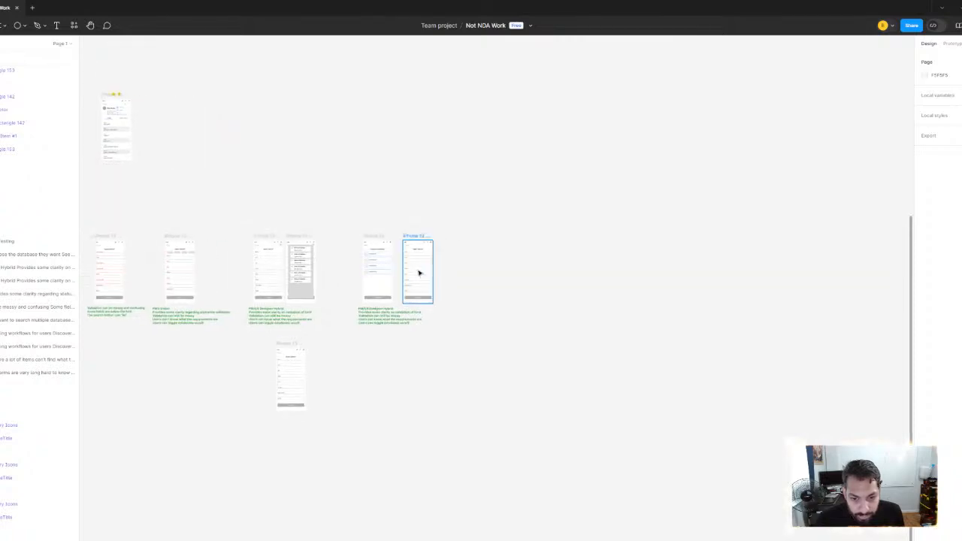
{"action": "scroll", "coordinate": [418, 273], "scroll_direction": "up", "scroll_amount": 3}
{"action": "key", "text": "ctrl+v"}
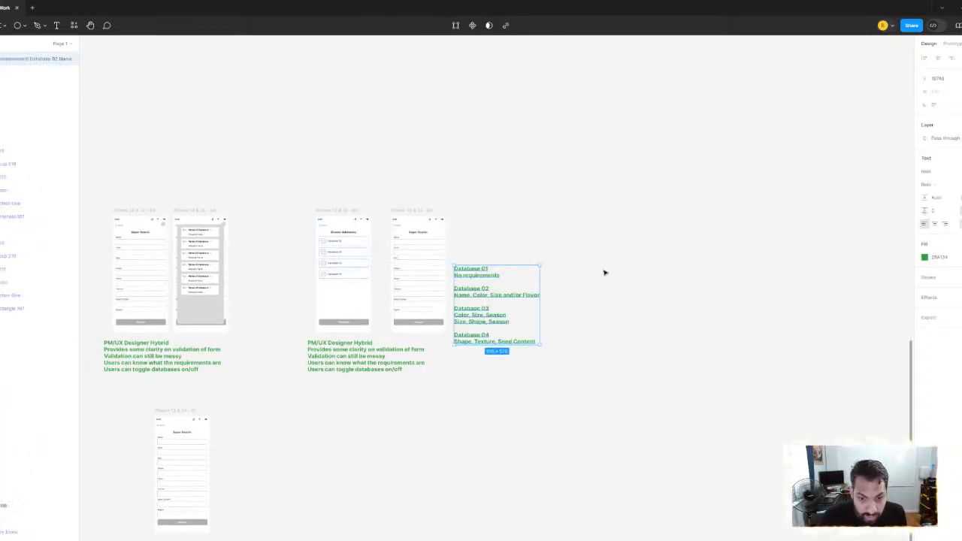
{"action": "scroll", "coordinate": [594, 273], "scroll_direction": "up", "scroll_amount": 4}
{"action": "scroll", "coordinate": [654, 345], "scroll_direction": "down", "scroll_amount": 2}
{"action": "left_click_drag", "start_coordinate": [353, 275], "coordinate": [342, 106]}
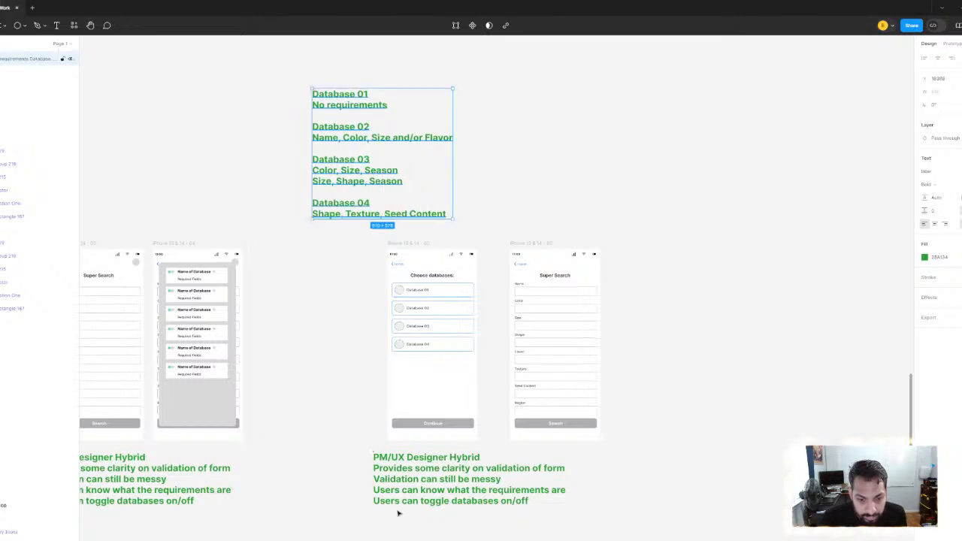
Move the "PM/UX Designer Hybrid" note under the "Choose databases" screen farther down and slightly left, away from the screens
{"action": "left_click", "coordinate": [406, 488]}
{"action": "scroll", "coordinate": [406, 489], "scroll_direction": "down", "scroll_amount": 3}
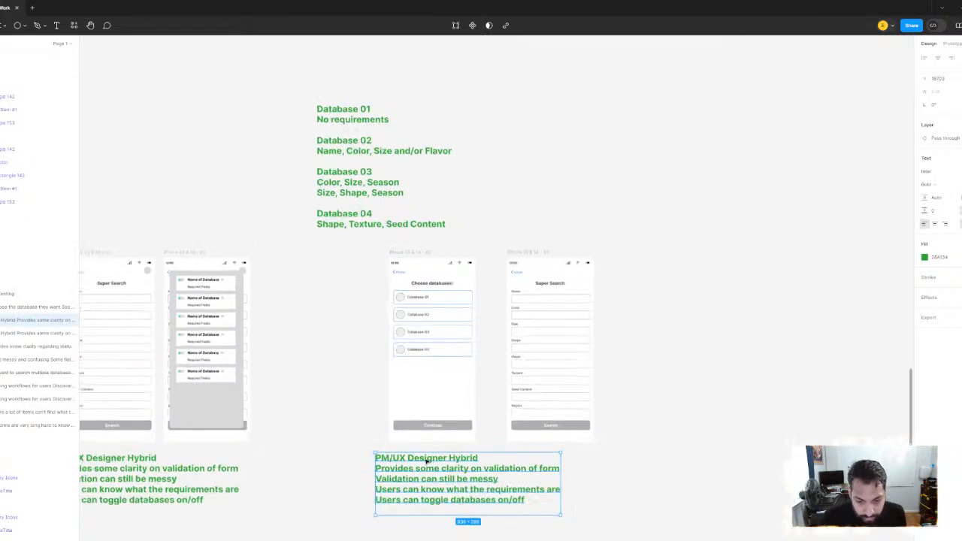
{"action": "left_click_drag", "start_coordinate": [428, 395], "coordinate": [414, 409]}
{"action": "scroll", "coordinate": [451, 270], "scroll_direction": "up", "scroll_amount": 5}
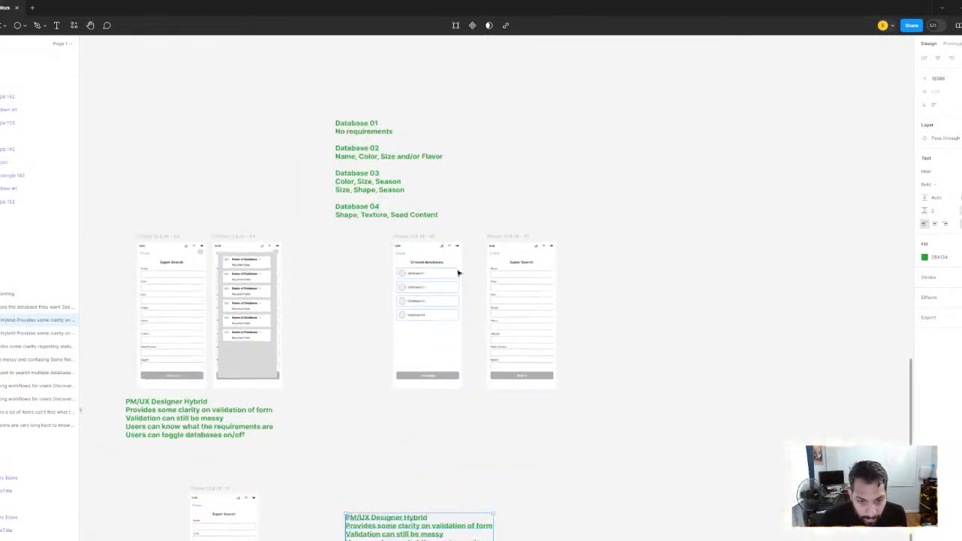
Examine the "Choose databases" and Super Search screens against the copied requirements and the hybrid's database overlay
{"action": "scroll", "coordinate": [331, 327], "scroll_direction": "down", "scroll_amount": 1}
{"action": "scroll", "coordinate": [331, 327], "scroll_direction": "left", "scroll_amount": 1}
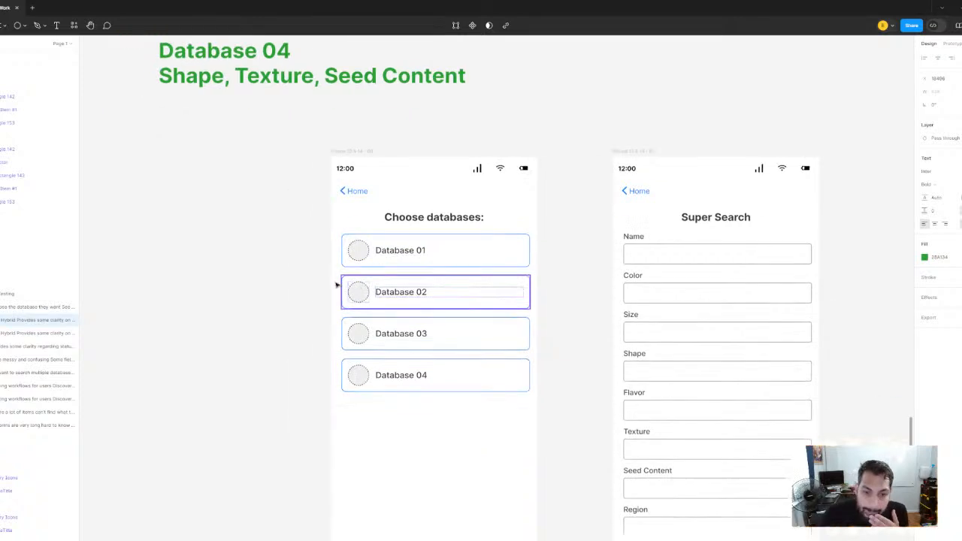
{"action": "scroll", "coordinate": [280, 273], "scroll_direction": "down", "scroll_amount": 3}
{"action": "scroll", "coordinate": [314, 290], "scroll_direction": "up", "scroll_amount": 1}
{"action": "scroll", "coordinate": [314, 290], "scroll_direction": "left", "scroll_amount": 1}
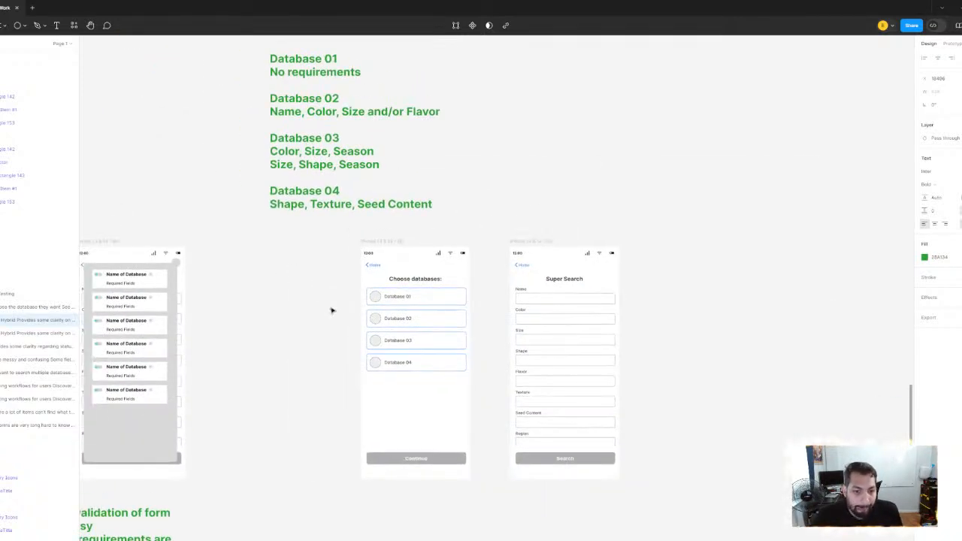
{"action": "scroll", "coordinate": [305, 315], "scroll_direction": "left", "scroll_amount": 5}
{"action": "scroll", "coordinate": [305, 316], "scroll_direction": "down", "scroll_amount": 1}
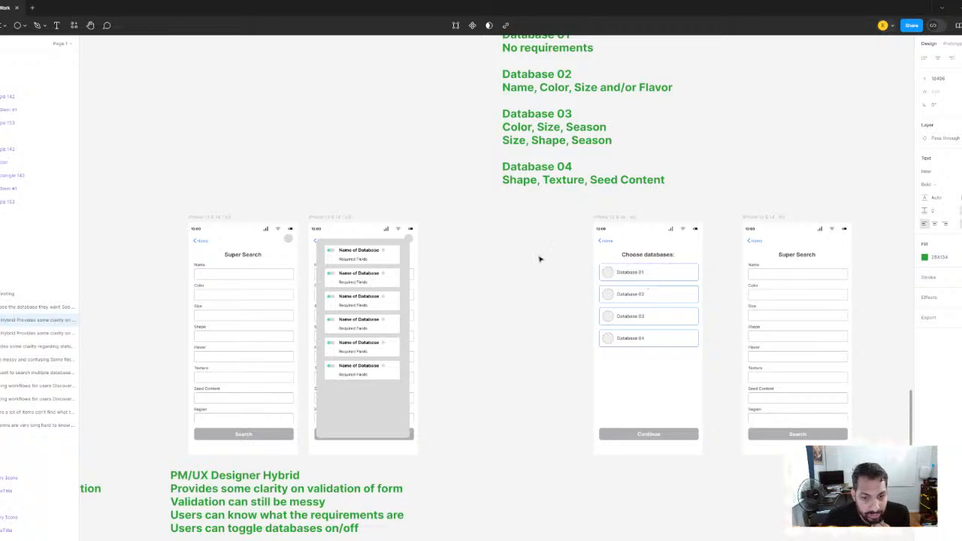
{"action": "scroll", "coordinate": [341, 238], "scroll_direction": "right", "scroll_amount": 5}
{"action": "scroll", "coordinate": [341, 239], "scroll_direction": "down", "scroll_amount": 1}
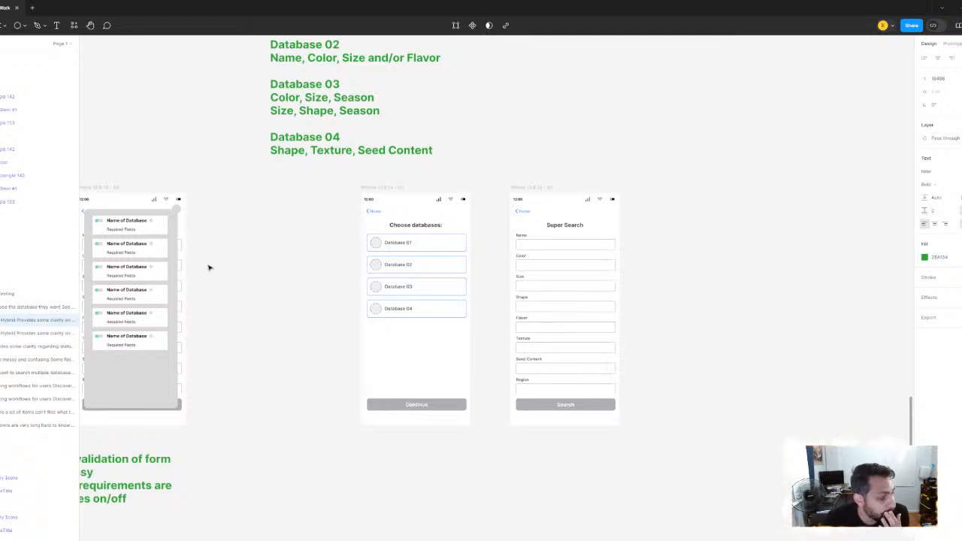
{"action": "left_click_drag", "start_coordinate": [203, 297], "coordinate": [441, 290]}
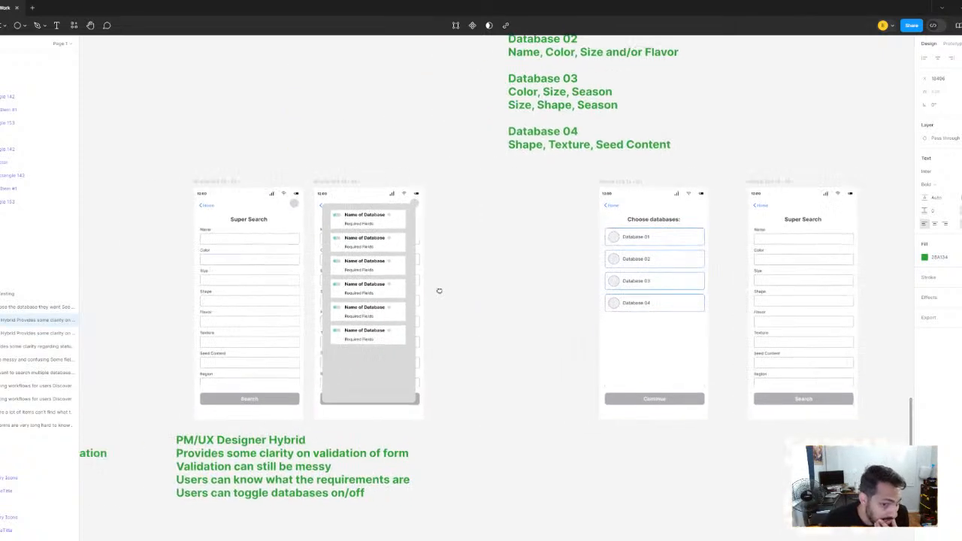
{"action": "scroll", "coordinate": [633, 248], "scroll_direction": "up", "scroll_amount": 1}
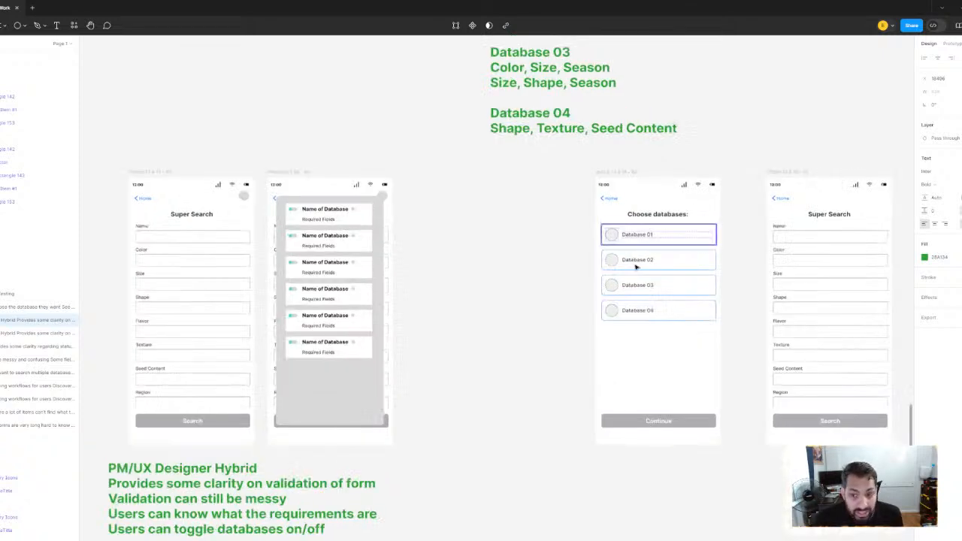
{"action": "left_click_drag", "start_coordinate": [608, 265], "coordinate": [664, 260]}
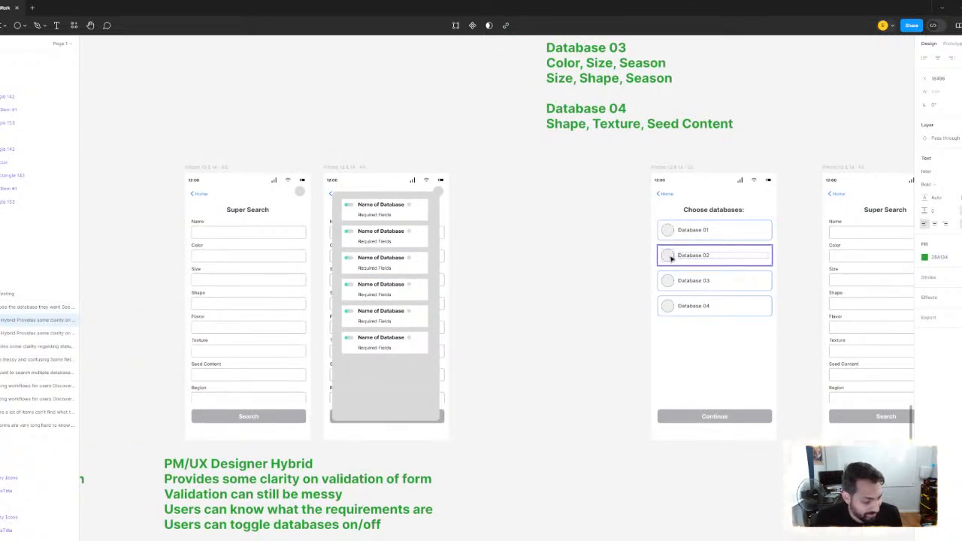
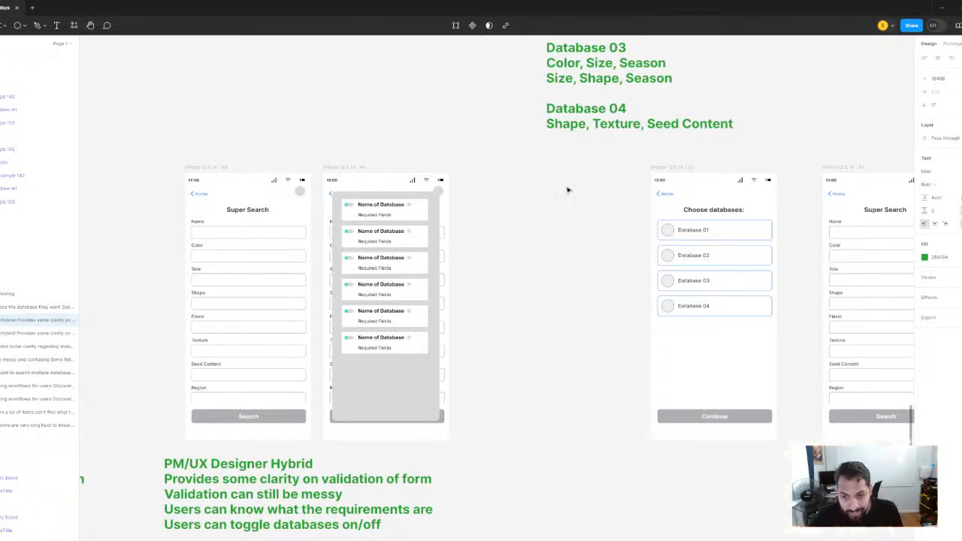
Survey the board, from the Super Search variants and their notes to the mid-fidelity user flow and UX improvements sections
{"action": "left_click_drag", "start_coordinate": [382, 217], "coordinate": [563, 205]}
{"action": "scroll", "coordinate": [563, 205], "scroll_direction": "down", "scroll_amount": 5}
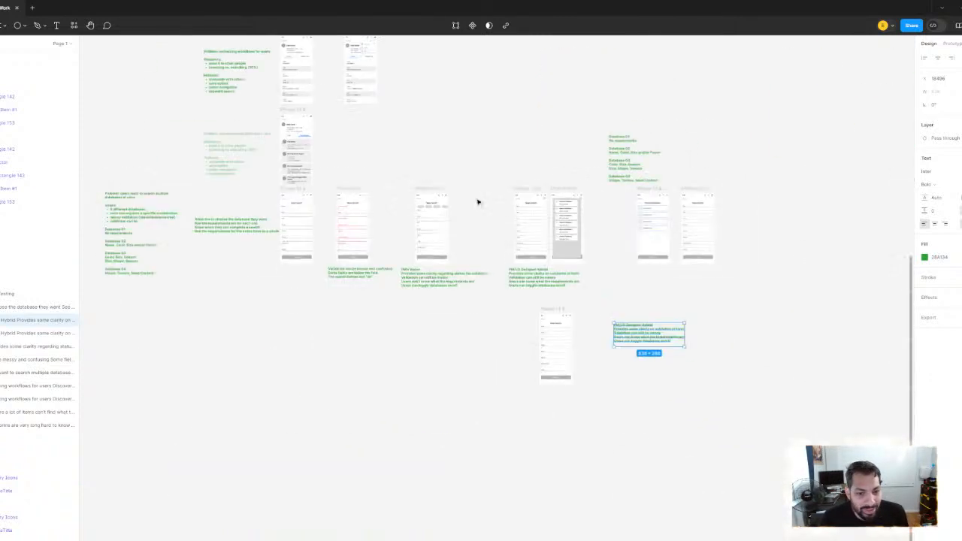
{"action": "left_click_drag", "start_coordinate": [326, 198], "coordinate": [600, 279]}
{"action": "mouse_move", "coordinate": [214, 76]}
{"action": "left_mouse_down"}
{"action": "mouse_move", "coordinate": [522, 204]}
{"action": "mouse_move", "coordinate": [533, 270]}
{"action": "left_mouse_up"}
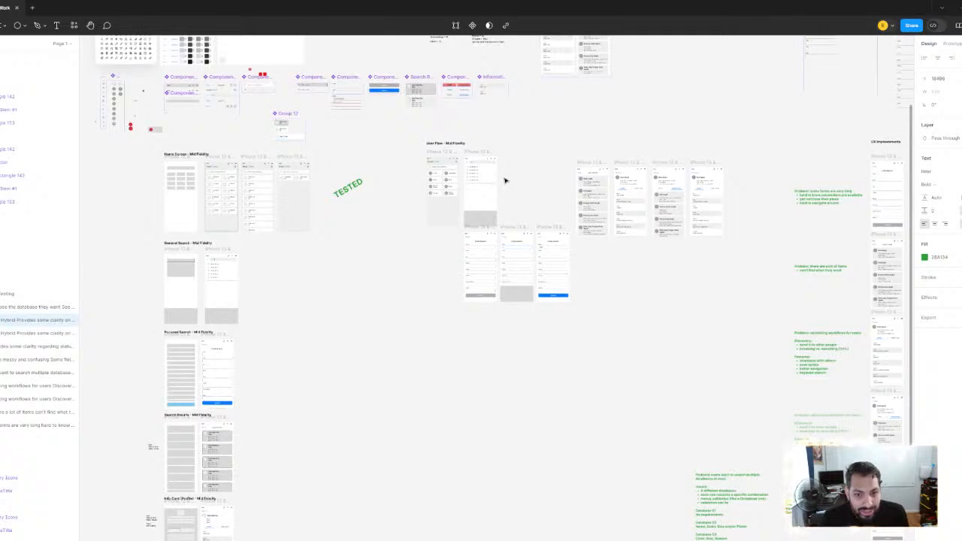
{"action": "scroll", "coordinate": [490, 189], "scroll_direction": "up", "scroll_amount": 3}
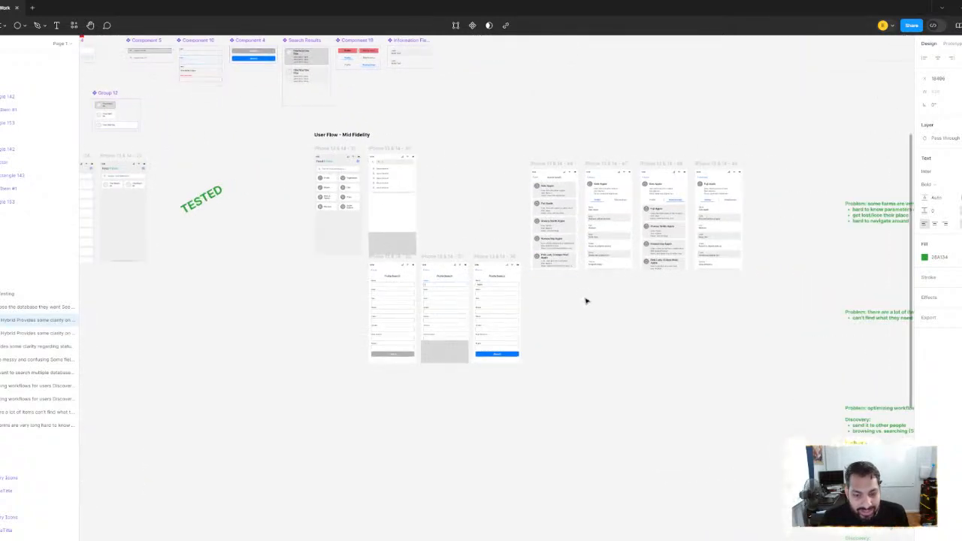
{"action": "scroll", "coordinate": [586, 301], "scroll_direction": "down", "scroll_amount": 3}
{"action": "left_click_drag", "start_coordinate": [635, 306], "coordinate": [219, 187]}
{"action": "left_click_drag", "start_coordinate": [597, 321], "coordinate": [140, 185]}
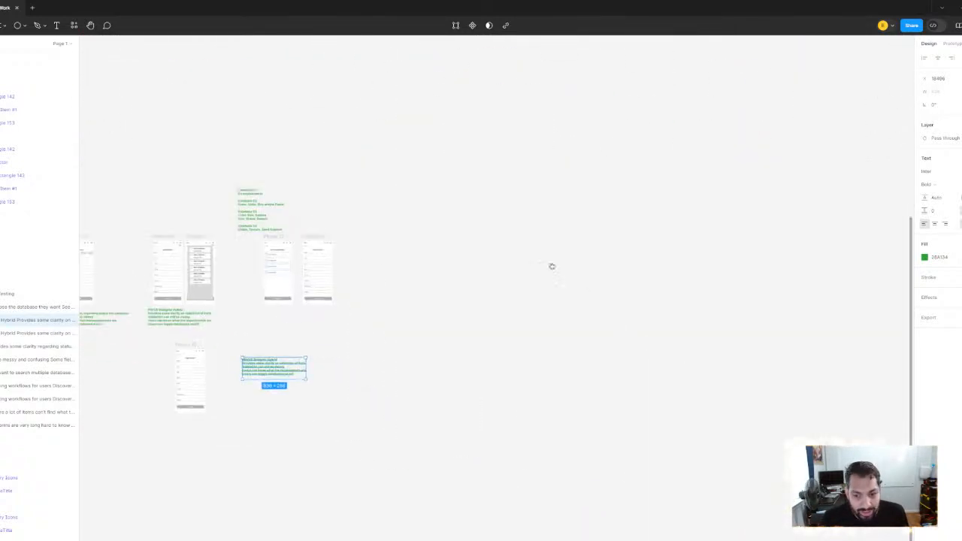
Examine the Choose databases screen and the neighbouring Super Search form screen up close
{"action": "left_click_drag", "start_coordinate": [551, 266], "coordinate": [517, 232]}
{"action": "scroll", "coordinate": [243, 273], "scroll_direction": "up", "scroll_amount": 5}
{"action": "scroll", "coordinate": [331, 268], "scroll_direction": "up", "scroll_amount": 10}
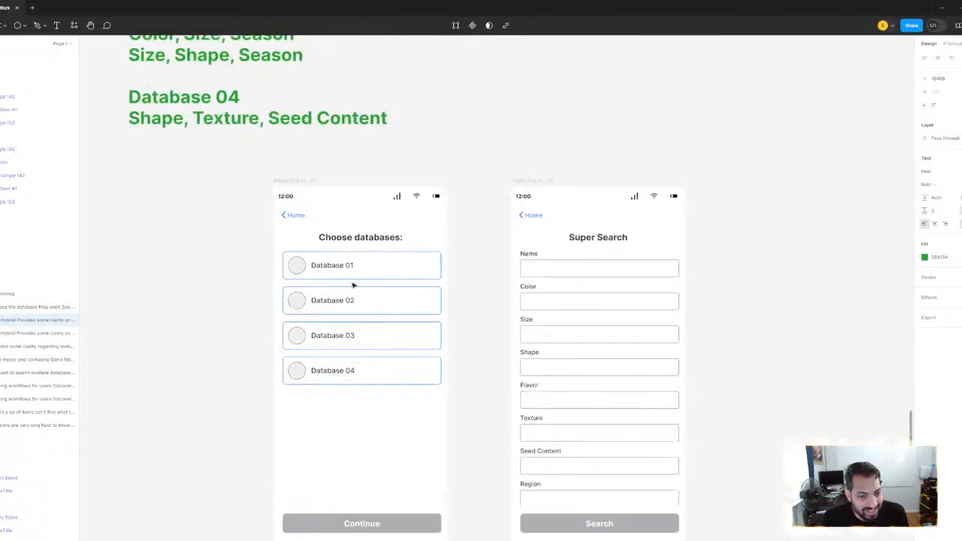
{"action": "left_click_drag", "start_coordinate": [271, 271], "coordinate": [301, 234]}
{"action": "scroll", "coordinate": [255, 234], "scroll_direction": "up", "scroll_amount": 2}
{"action": "scroll", "coordinate": [193, 260], "scroll_direction": "down", "scroll_amount": 1}
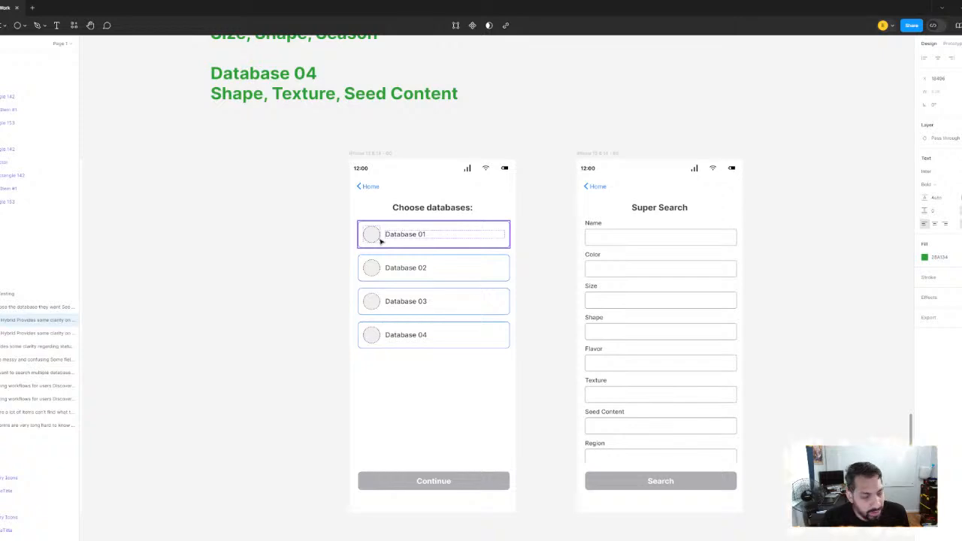
{"action": "left_click_drag", "start_coordinate": [357, 304], "coordinate": [271, 305]}
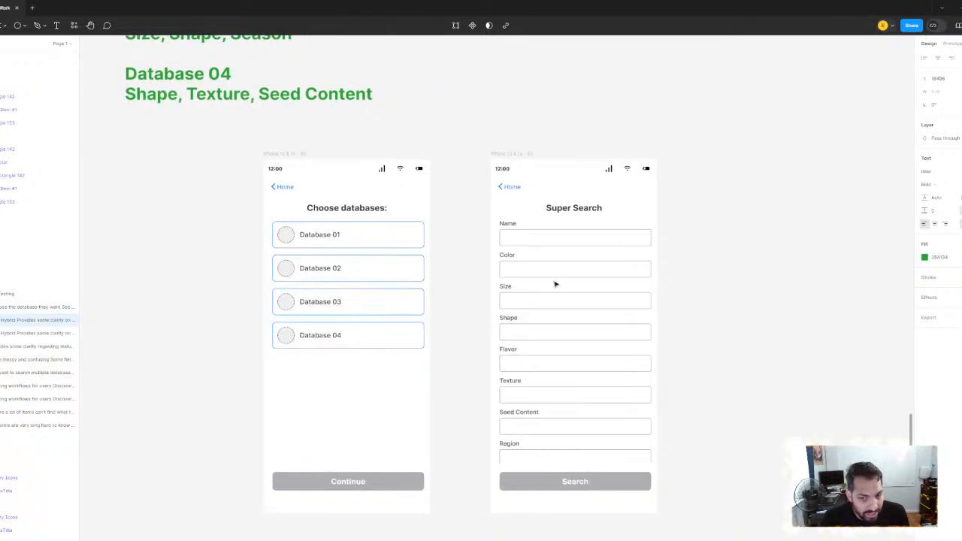
{"action": "scroll", "coordinate": [221, 266], "scroll_direction": "down", "scroll_amount": 3}
Move the Super Search screen farther away from the Choose databases screen
{"action": "left_click_drag", "start_coordinate": [221, 266], "coordinate": [203, 283]}
{"action": "left_click_drag", "start_coordinate": [388, 184], "coordinate": [462, 178]}
{"action": "scroll", "coordinate": [526, 174], "scroll_direction": "left", "scroll_amount": 5}
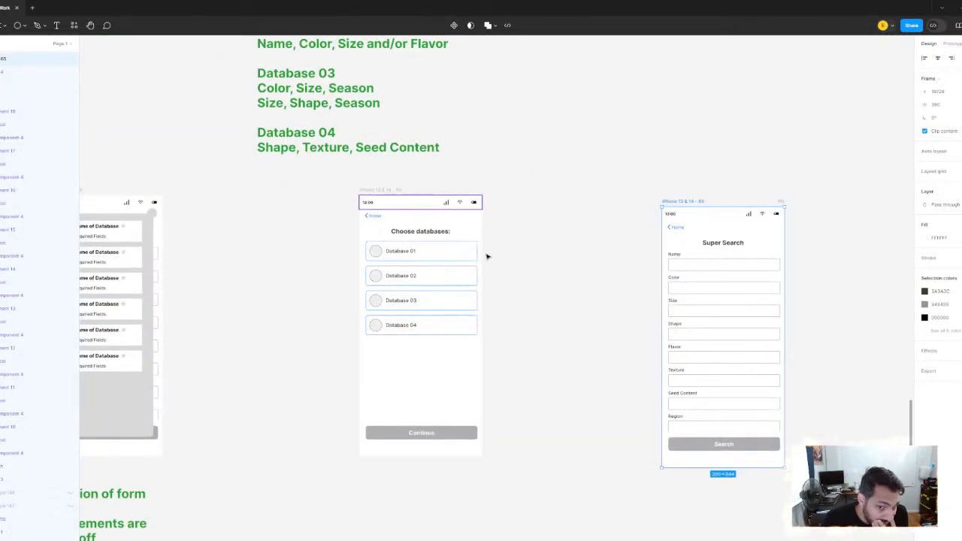
{"action": "scroll", "coordinate": [519, 256], "scroll_direction": "up", "scroll_amount": 1}
{"action": "scroll", "coordinate": [550, 257], "scroll_direction": "down", "scroll_amount": 2}
{"action": "scroll", "coordinate": [550, 257], "scroll_direction": "right", "scroll_amount": 1}
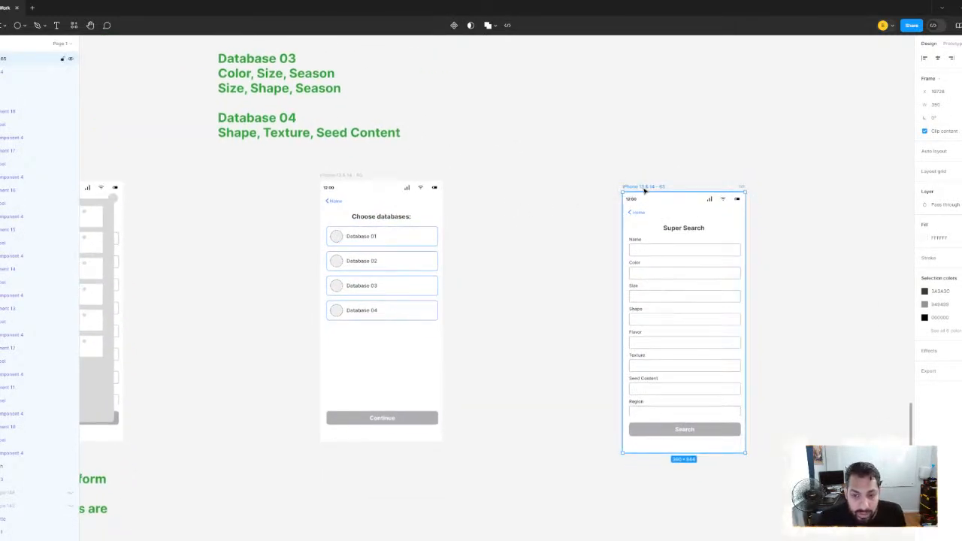
{"action": "scroll", "coordinate": [589, 180], "scroll_direction": "up", "scroll_amount": 3}
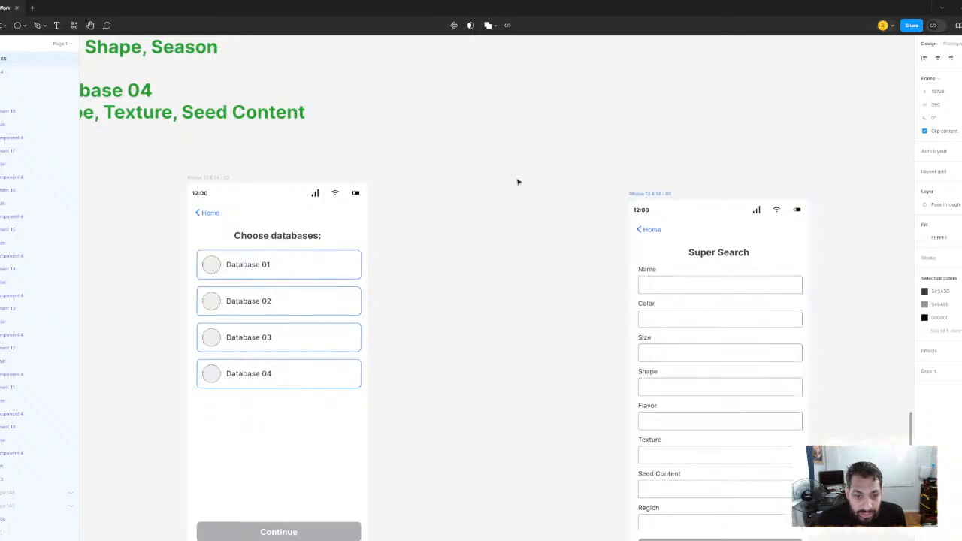
Bring the Super Search screen back closer to the Choose databases screen
{"action": "left_click_drag", "start_coordinate": [646, 194], "coordinate": [473, 178]}
{"action": "scroll", "coordinate": [476, 142], "scroll_direction": "down", "scroll_amount": 2}
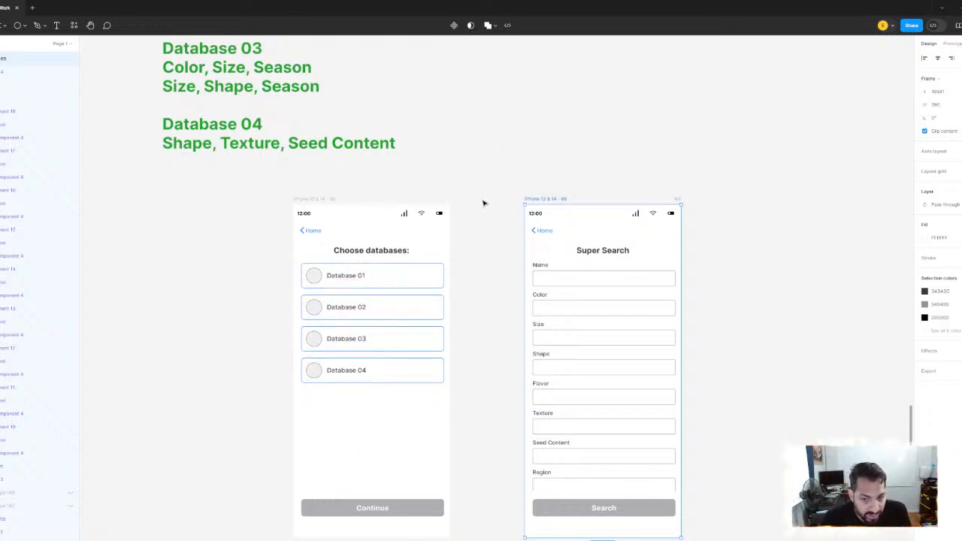
{"action": "left_click", "coordinate": [477, 169]}
{"action": "scroll", "coordinate": [484, 185], "scroll_direction": "down", "scroll_amount": 3}
{"action": "scroll", "coordinate": [483, 185], "scroll_direction": "up", "scroll_amount": 1}
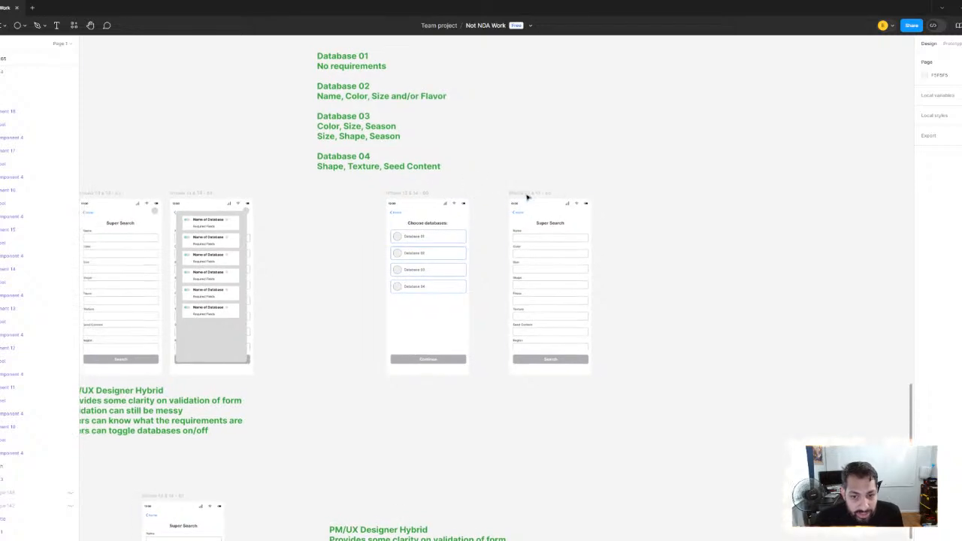
Shift the Super Search screen to leave a wide gap after Choose databases, and inspect the database cards in the overlay mockup
{"action": "left_click_drag", "start_coordinate": [544, 196], "coordinate": [689, 200]}
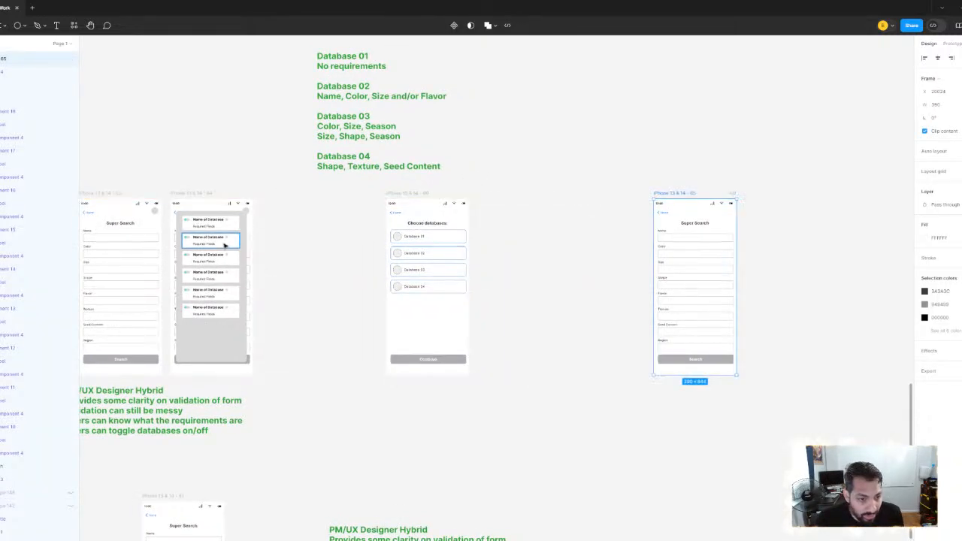
{"action": "left_click", "coordinate": [224, 245]}
{"action": "scroll", "coordinate": [223, 242], "scroll_direction": "up", "scroll_amount": 2}
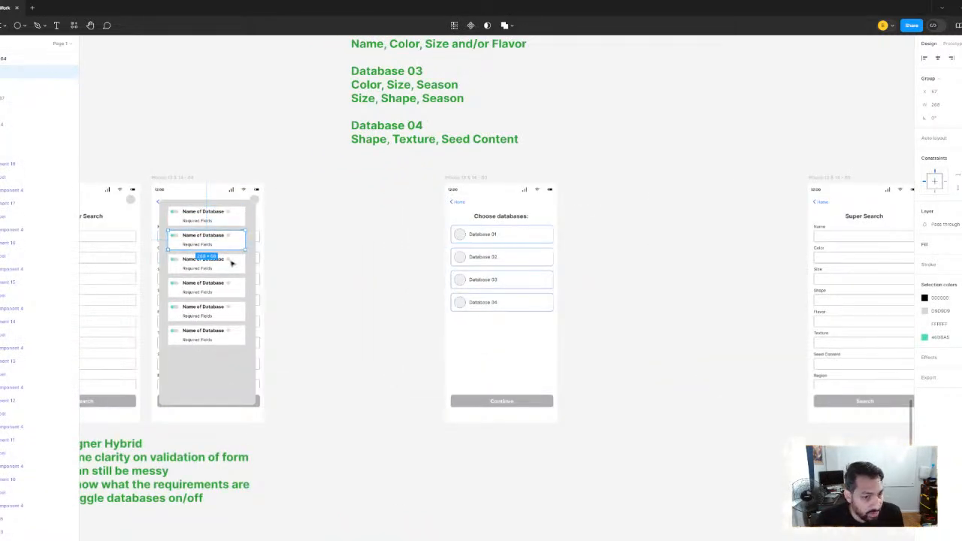
{"action": "left_click", "coordinate": [395, 260]}
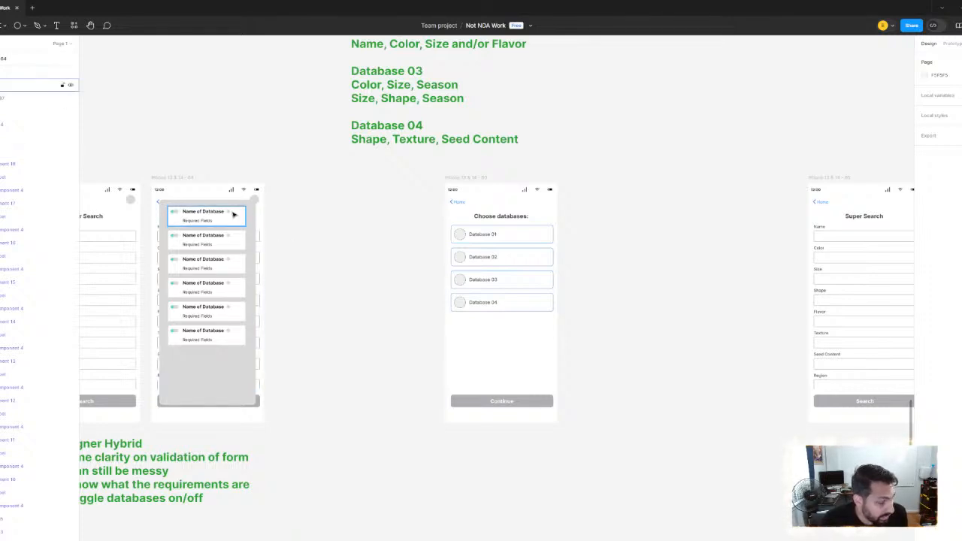
{"action": "scroll", "coordinate": [233, 215], "scroll_direction": "right", "scroll_amount": 2}
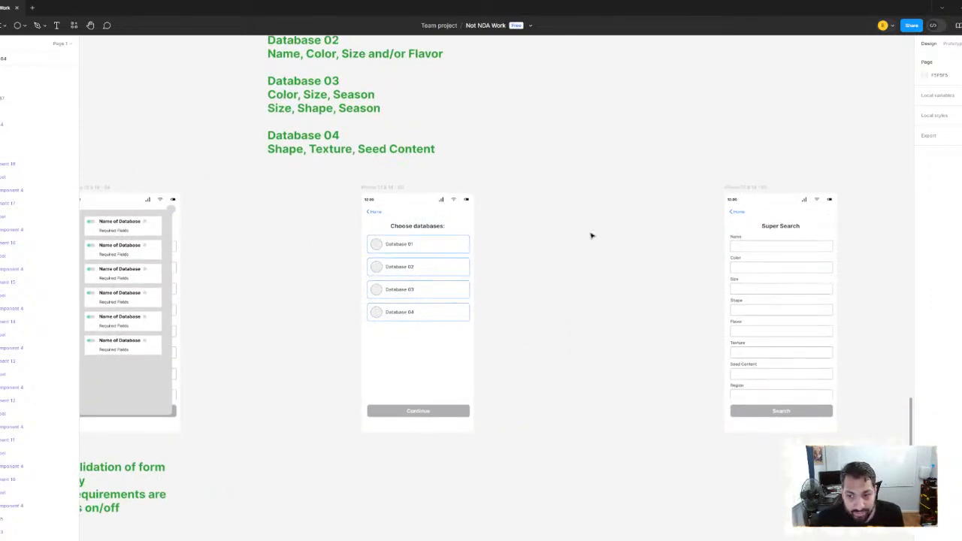
Place the Super Search screen directly beside the Choose databases screen with a narrow gap
{"action": "scroll", "coordinate": [593, 234], "scroll_direction": "up", "scroll_amount": 3}
{"action": "left_click_drag", "start_coordinate": [827, 164], "coordinate": [481, 165]}
{"action": "scroll", "coordinate": [446, 171], "scroll_direction": "down", "scroll_amount": 2}
Take the frame of form fields out of the Super Search screen, place it on the empty canvas beside it and ungroup it
{"action": "left_click", "coordinate": [504, 256]}
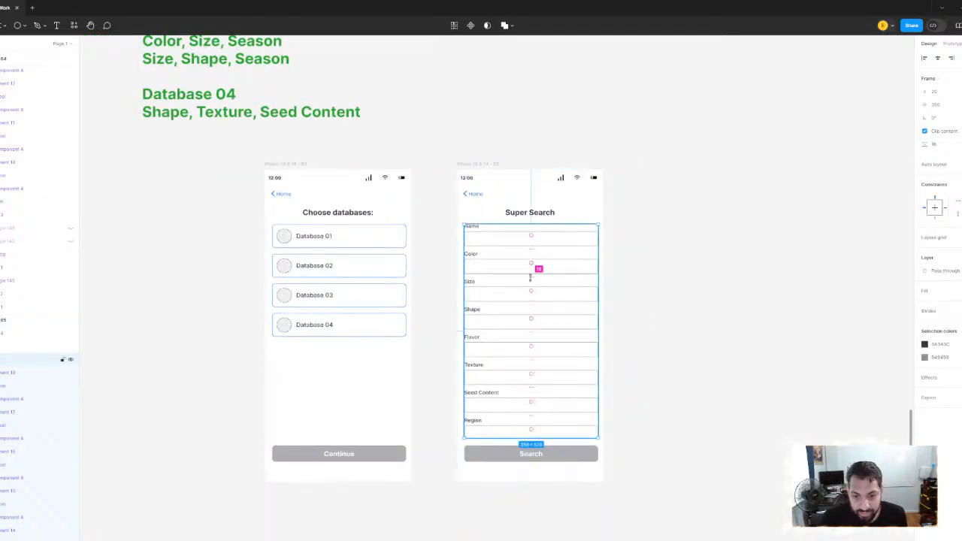
{"action": "left_click_drag", "start_coordinate": [531, 273], "coordinate": [764, 243]}
{"action": "right_click", "coordinate": [765, 243]}
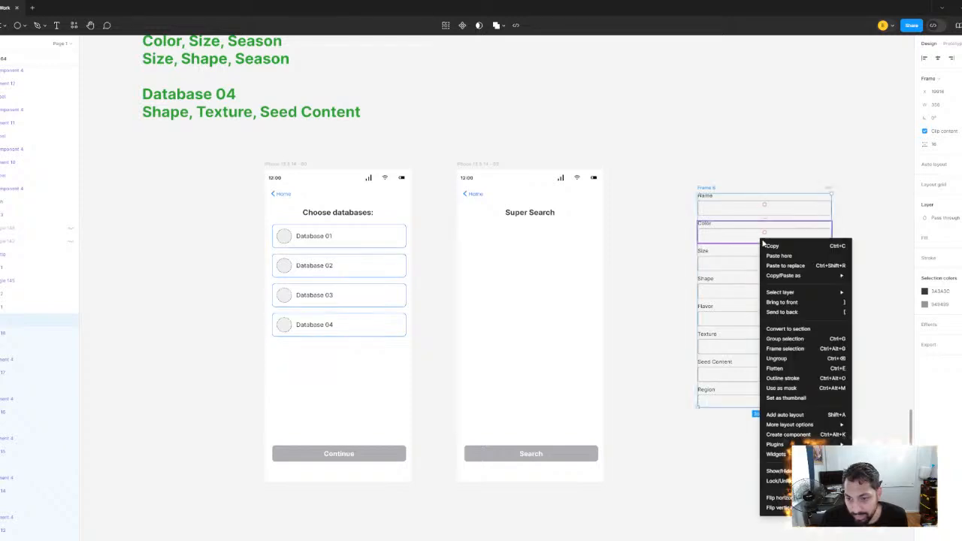
{"action": "left_click", "coordinate": [789, 356]}
{"action": "left_click", "coordinate": [651, 221]}
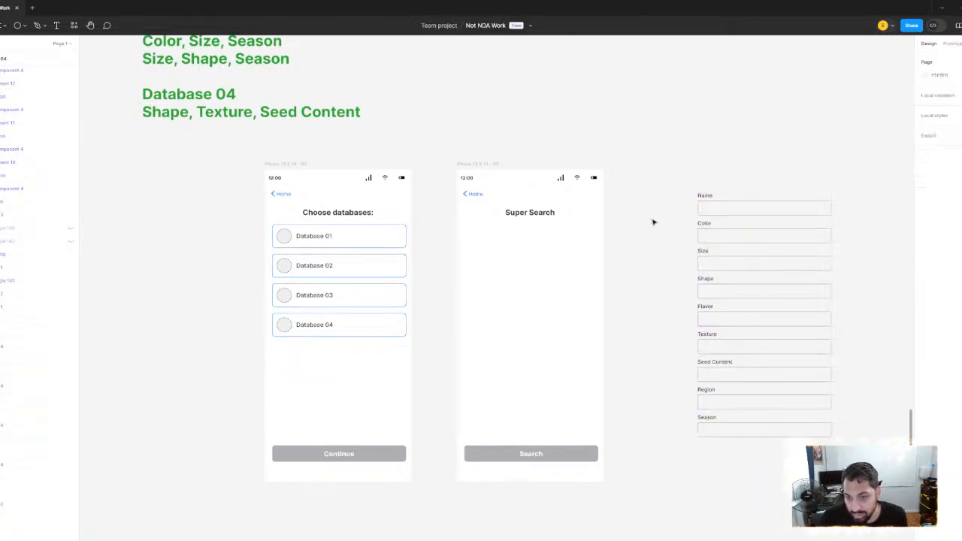
Review the field requirements of Databases 01 to 04 against the loose form fields and the emptied Super Search screen
{"action": "scroll", "coordinate": [634, 230], "scroll_direction": "down", "scroll_amount": 2}
{"action": "scroll", "coordinate": [572, 252], "scroll_direction": "down", "scroll_amount": 2}
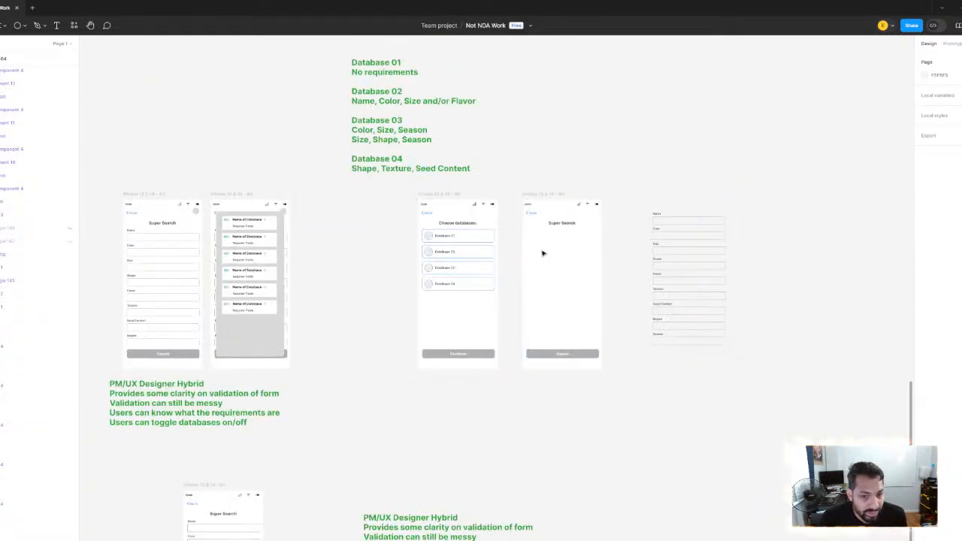
{"action": "scroll", "coordinate": [225, 246], "scroll_direction": "down", "scroll_amount": 3}
{"action": "scroll", "coordinate": [462, 319], "scroll_direction": "up", "scroll_amount": 2}
{"action": "scroll", "coordinate": [393, 161], "scroll_direction": "up", "scroll_amount": 4}
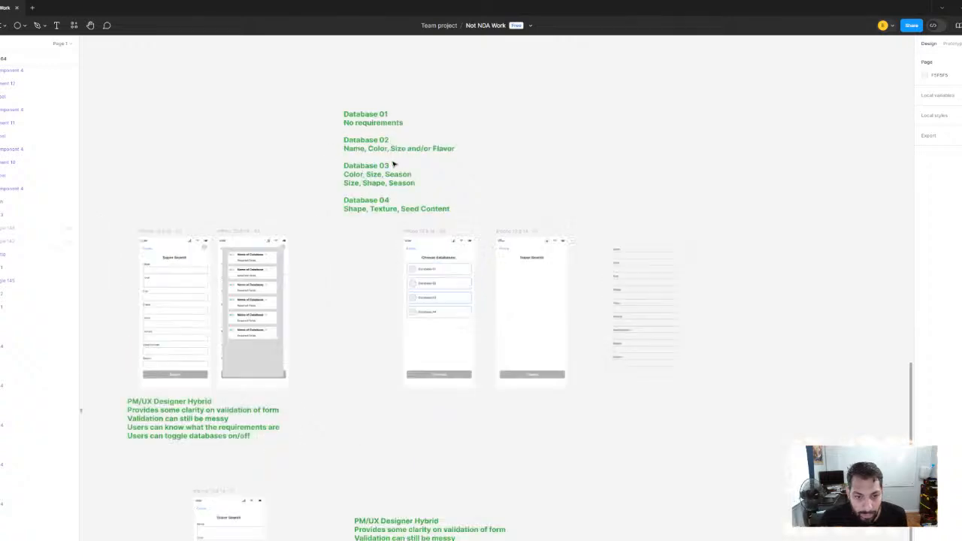
{"action": "left_click", "coordinate": [438, 145]}
{"action": "scroll", "coordinate": [548, 182], "scroll_direction": "up", "scroll_amount": 1}
{"action": "left_click_drag", "start_coordinate": [550, 182], "coordinate": [388, 153]}
{"action": "scroll", "coordinate": [290, 185], "scroll_direction": "up", "scroll_amount": 2}
{"action": "left_click", "coordinate": [618, 314]}
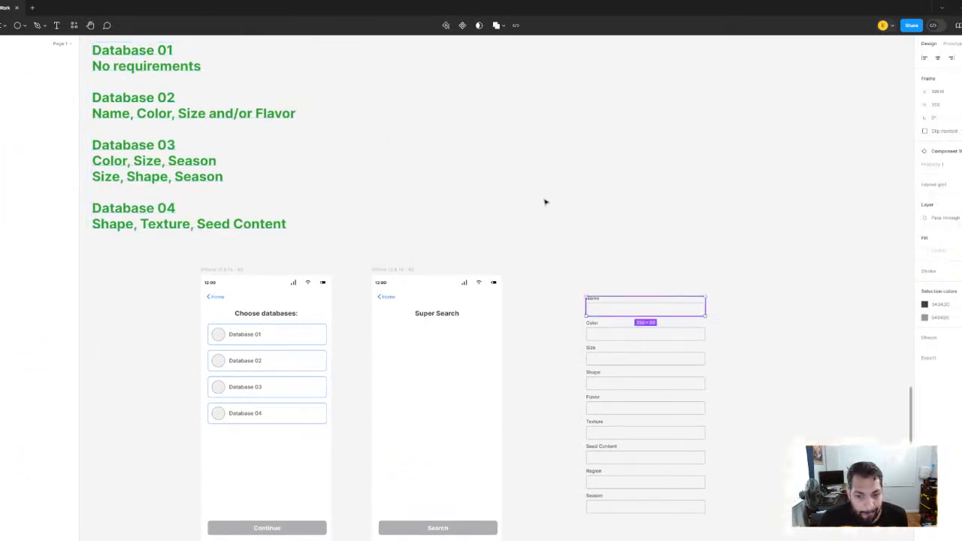
{"action": "scroll", "coordinate": [552, 199], "scroll_direction": "left", "scroll_amount": 4}
{"action": "scroll", "coordinate": [552, 199], "scroll_direction": "up", "scroll_amount": 1}
{"action": "left_click_drag", "start_coordinate": [573, 166], "coordinate": [527, 138]}
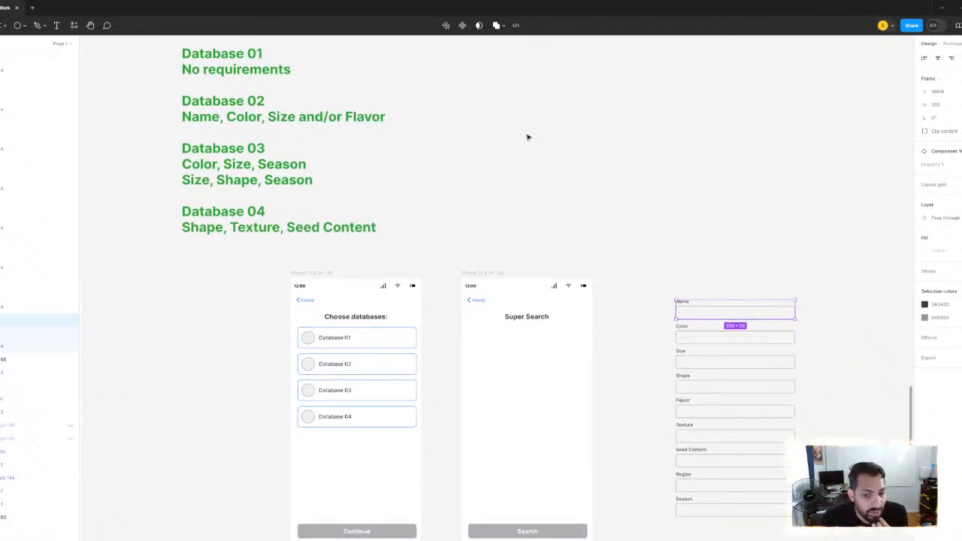
{"action": "scroll", "coordinate": [526, 336], "scroll_direction": "up", "scroll_amount": 2}
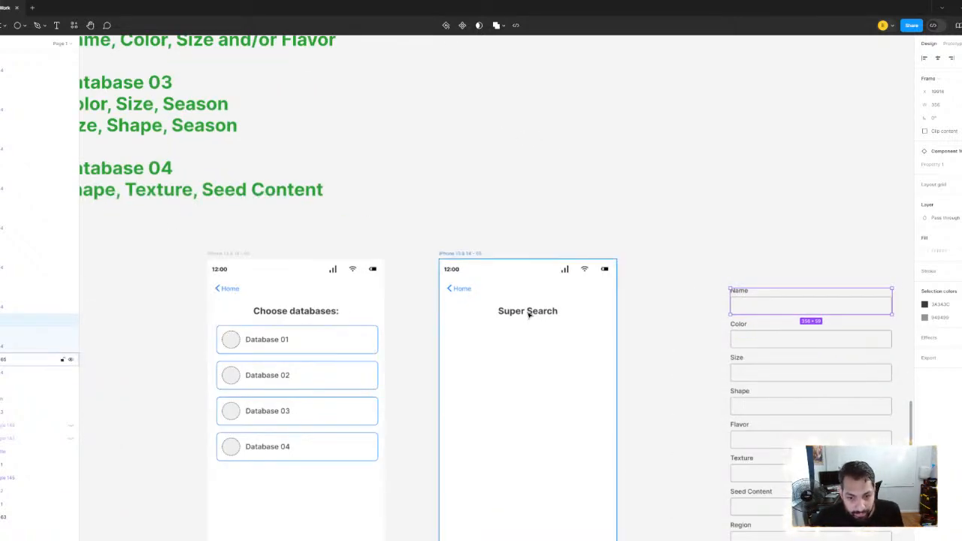
Duplicate the Super Search title just below the original as a smaller, left-aligned heading
{"action": "left_click", "coordinate": [531, 311]}
{"action": "left_click_drag", "start_coordinate": [534, 314], "coordinate": [534, 336]}
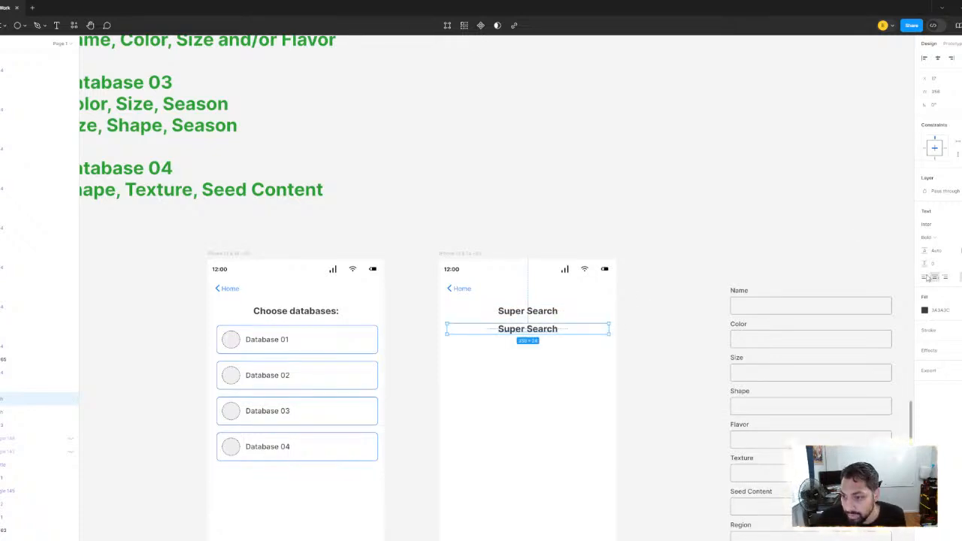
{"action": "left_click", "coordinate": [925, 276]}
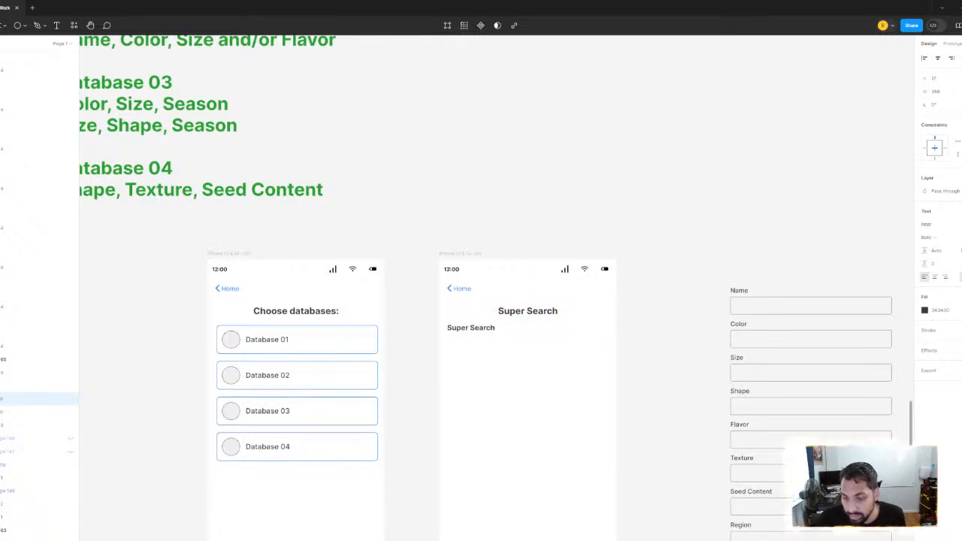
{"action": "scroll", "coordinate": [526, 335], "scroll_direction": "up", "scroll_amount": 3}
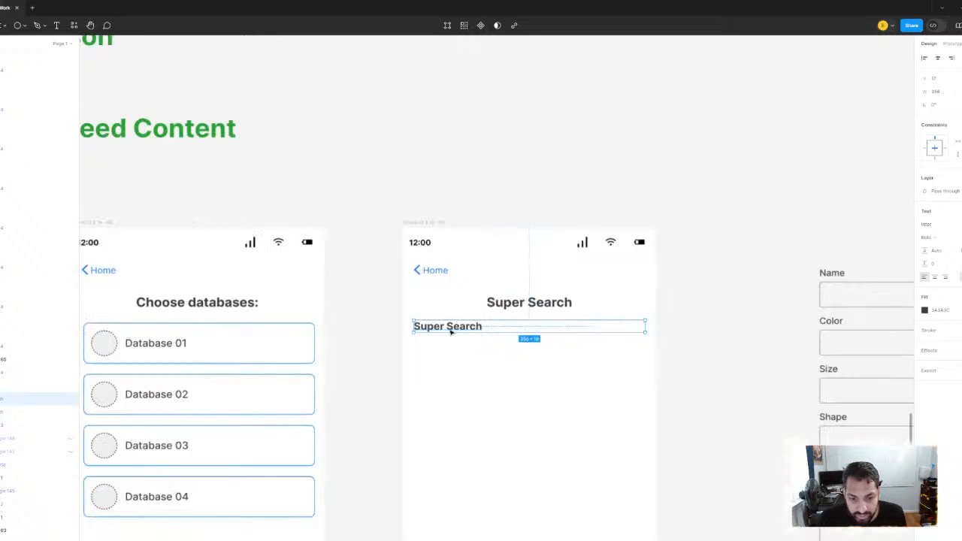
{"action": "left_click_drag", "start_coordinate": [451, 332], "coordinate": [450, 336]}
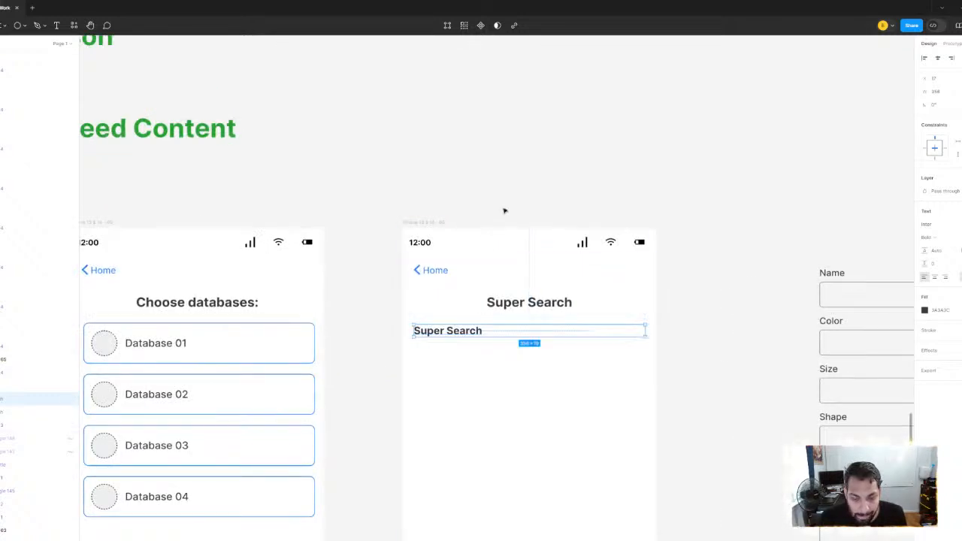
{"action": "left_click", "coordinate": [515, 163]}
Following the Database 02 requirements, move the Name, Color and Size fields out of the field list into a separate stack above it
{"action": "scroll", "coordinate": [537, 230], "scroll_direction": "down", "scroll_amount": 5}
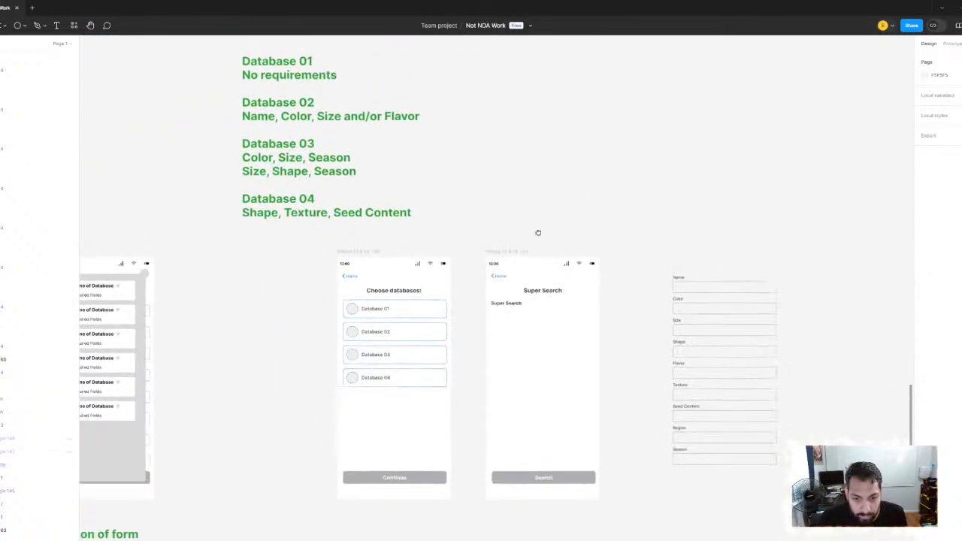
{"action": "scroll", "coordinate": [290, 117], "scroll_direction": "up", "scroll_amount": 1}
{"action": "scroll", "coordinate": [273, 132], "scroll_direction": "up", "scroll_amount": 1}
{"action": "scroll", "coordinate": [263, 160], "scroll_direction": "up", "scroll_amount": 2}
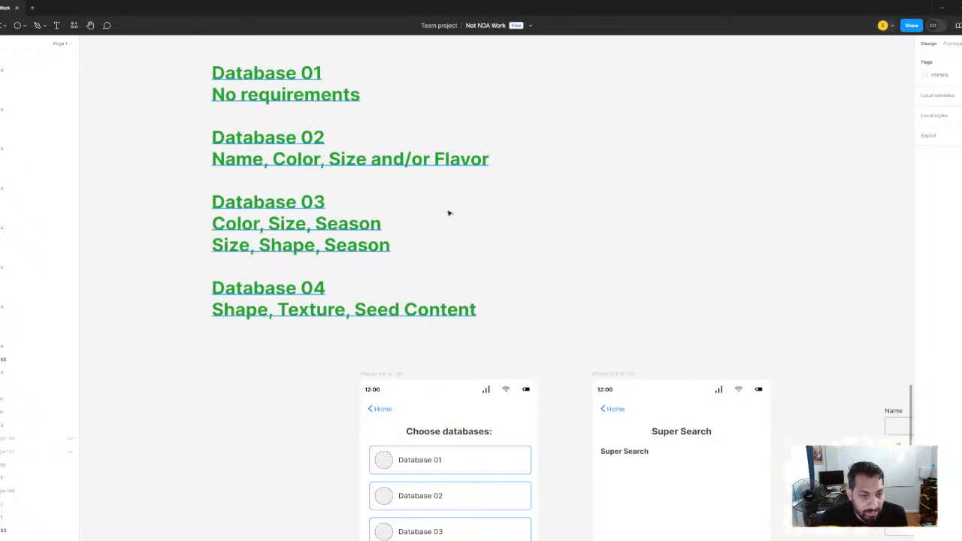
{"action": "left_click_drag", "start_coordinate": [561, 242], "coordinate": [460, 208]}
{"action": "scroll", "coordinate": [493, 206], "scroll_direction": "down", "scroll_amount": 2}
{"action": "left_click_drag", "start_coordinate": [607, 238], "coordinate": [439, 130]}
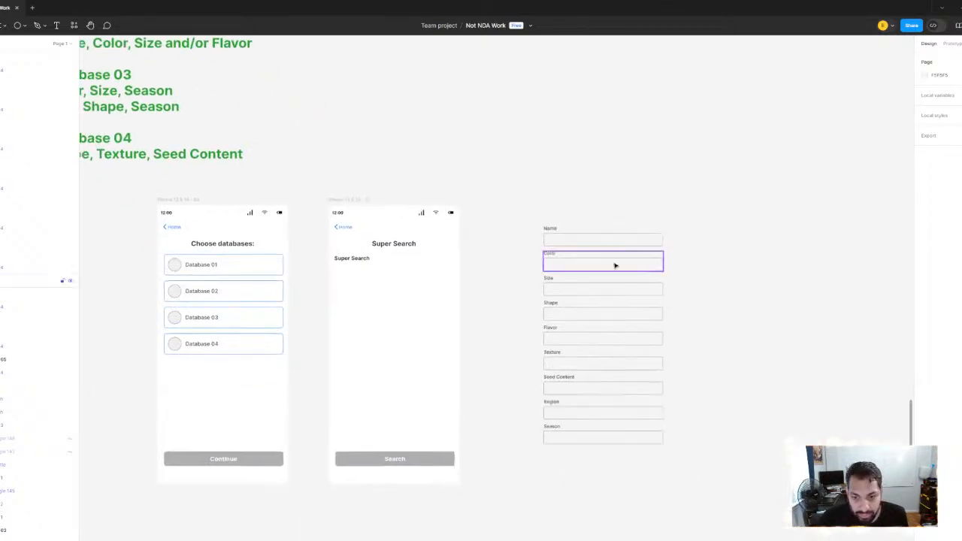
{"action": "left_click", "coordinate": [595, 238]}
{"action": "left_click_drag", "start_coordinate": [581, 236], "coordinate": [520, 160]}
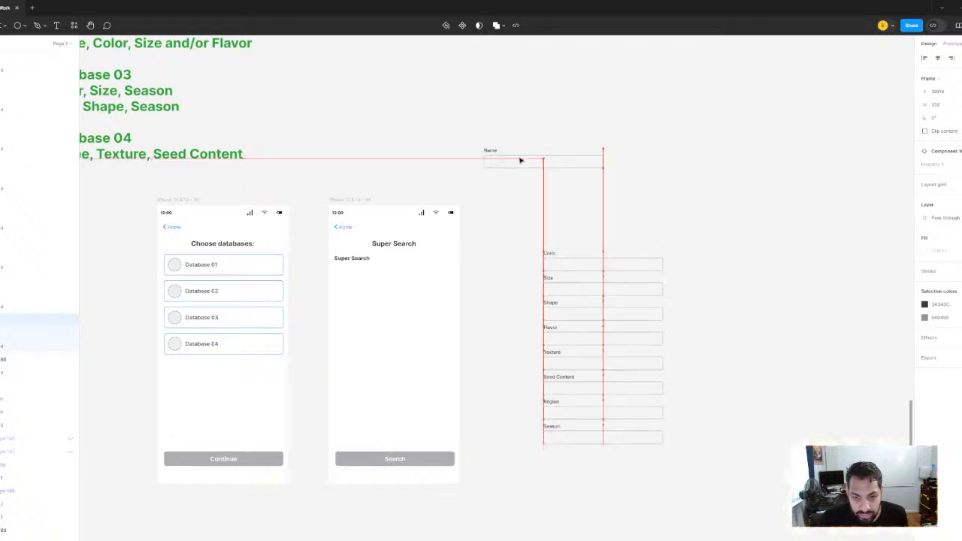
{"action": "left_click", "coordinate": [584, 269]}
{"action": "left_click_drag", "start_coordinate": [583, 271], "coordinate": [522, 188]}
{"action": "left_click", "coordinate": [574, 289]}
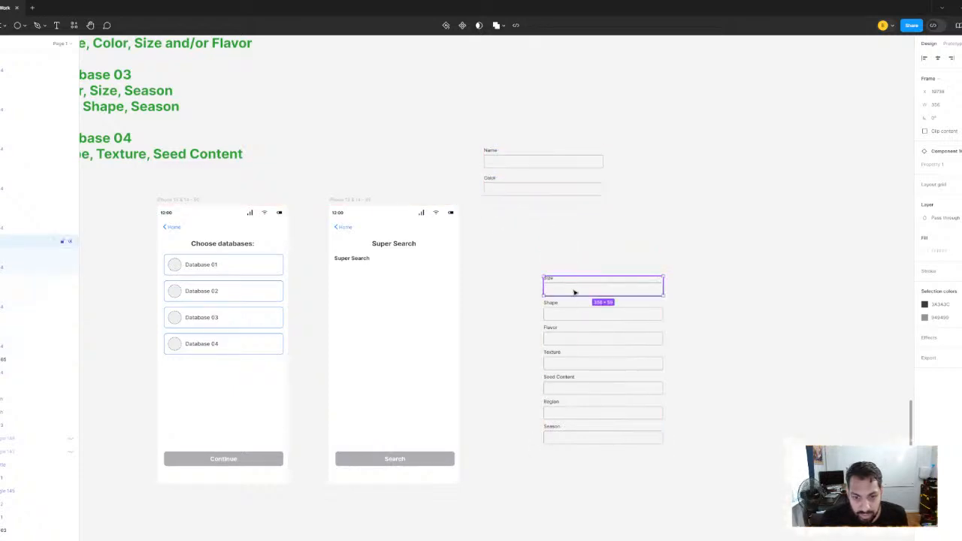
{"action": "left_click_drag", "start_coordinate": [575, 292], "coordinate": [516, 219]}
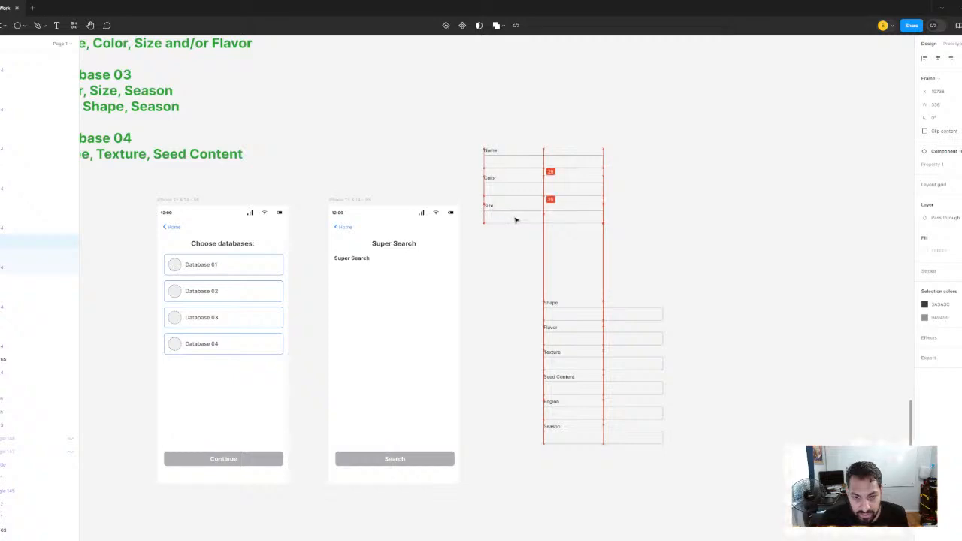
Move the Flavor field up below Size and shift the Shape field down closer to Texture
{"action": "left_click", "coordinate": [577, 338]}
{"action": "left_click_drag", "start_coordinate": [572, 328], "coordinate": [567, 235]}
{"action": "left_click_drag", "start_coordinate": [584, 319], "coordinate": [591, 339]}
{"action": "left_click_drag", "start_coordinate": [504, 302], "coordinate": [574, 356]}
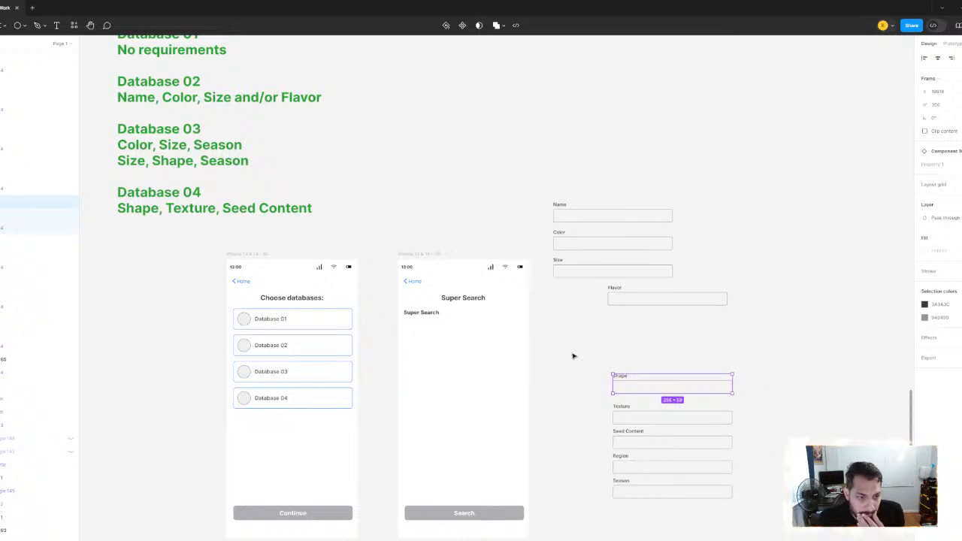
Move the Flavor field left so it sits beneath the Size field, leaving a gap between the two
{"action": "left_click_drag", "start_coordinate": [325, 145], "coordinate": [344, 159]}
{"action": "scroll", "coordinate": [344, 167], "scroll_direction": "right", "scroll_amount": 3}
{"action": "scroll", "coordinate": [344, 166], "scroll_direction": "down", "scroll_amount": 1}
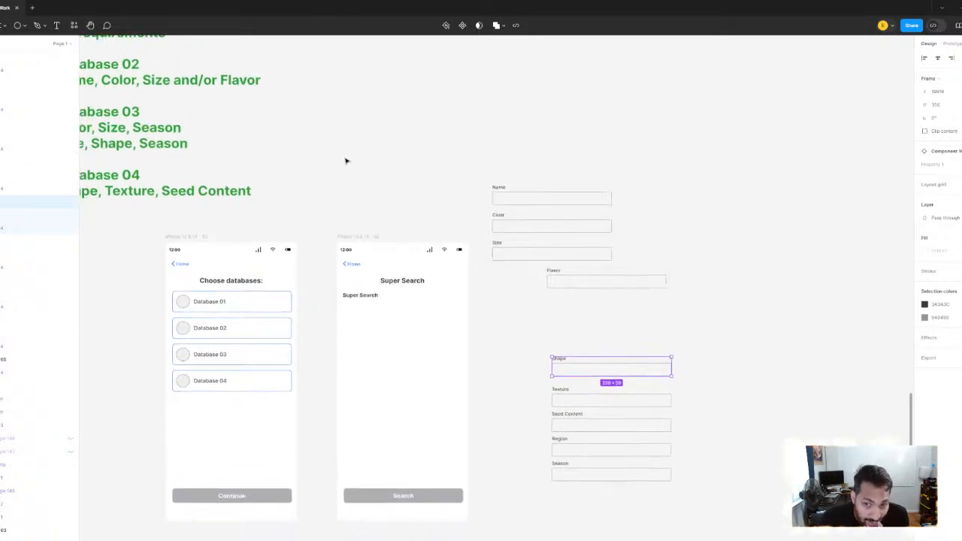
{"action": "left_click", "coordinate": [564, 285]}
{"action": "left_click_drag", "start_coordinate": [565, 290], "coordinate": [524, 307]}
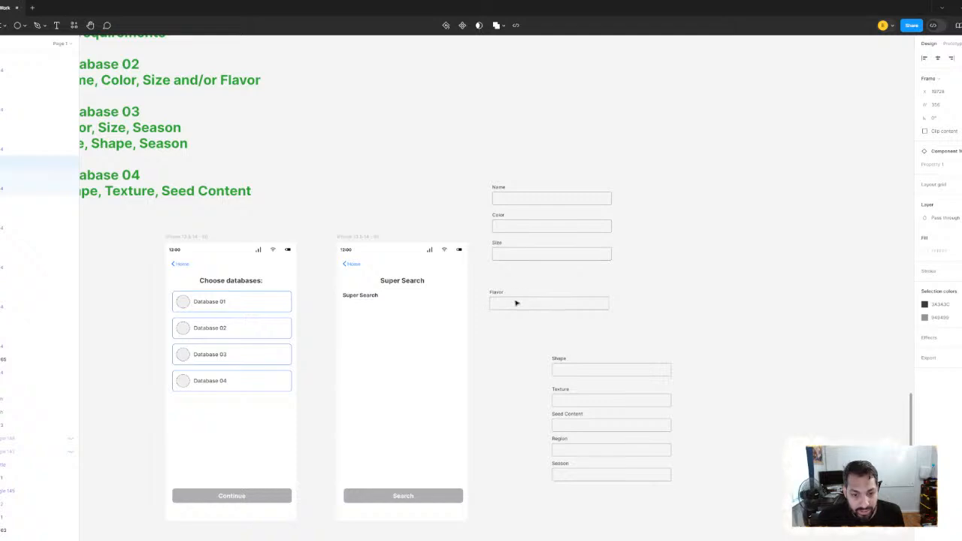
Place a copy of the smaller Super Search heading between the Size and Flavor fields and centre its text
{"action": "left_click", "coordinate": [375, 296]}
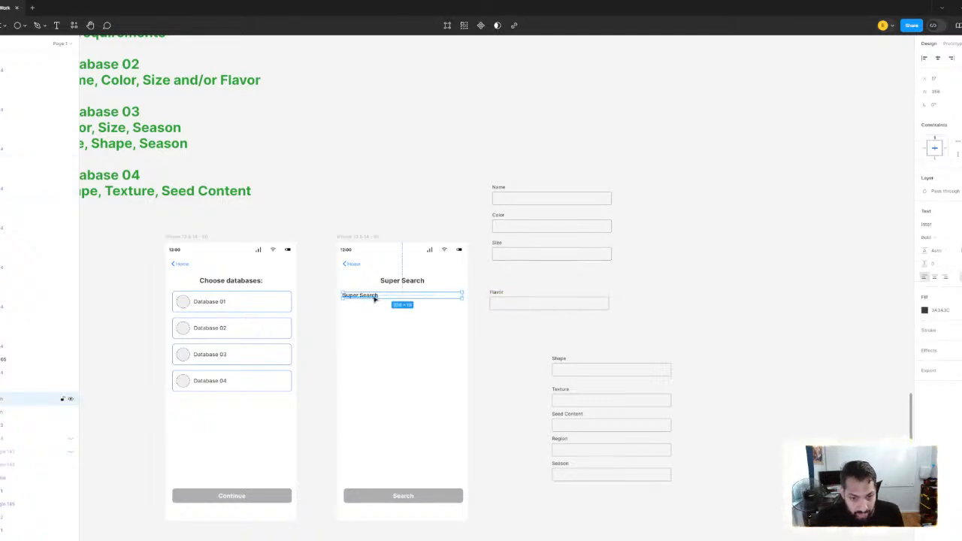
{"action": "left_click_drag", "start_coordinate": [377, 299], "coordinate": [584, 282]}
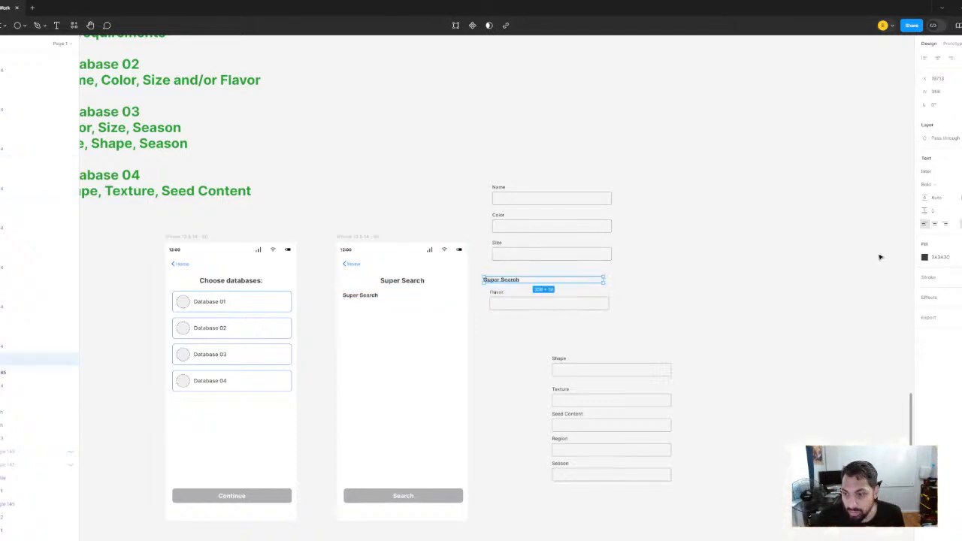
{"action": "left_click", "coordinate": [934, 224]}
{"action": "scroll", "coordinate": [519, 291], "scroll_direction": "up", "scroll_amount": 5}
Replace the text of the copied heading above Flavor with "AND/OR"
{"action": "double_click", "coordinate": [543, 280]}
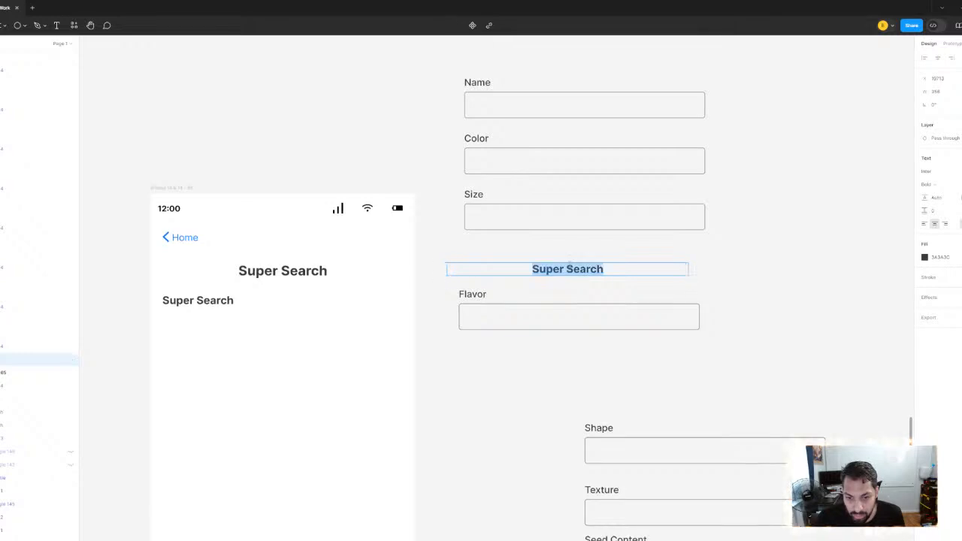
{"action": "type", "text": "or"}
{"action": "key", "text": "BackSpace"}
{"action": "key", "text": "BackSpace"}
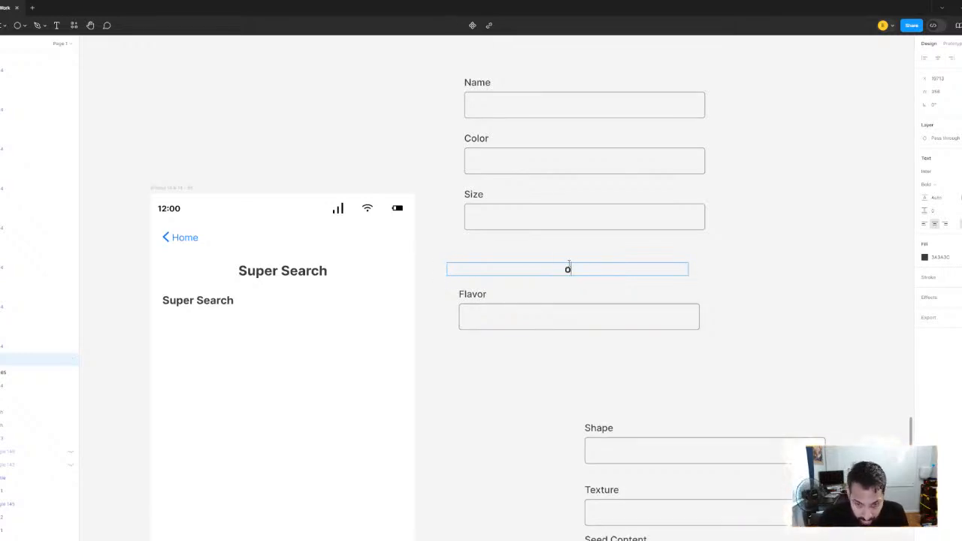
{"action": "type", "text": "AN/"}
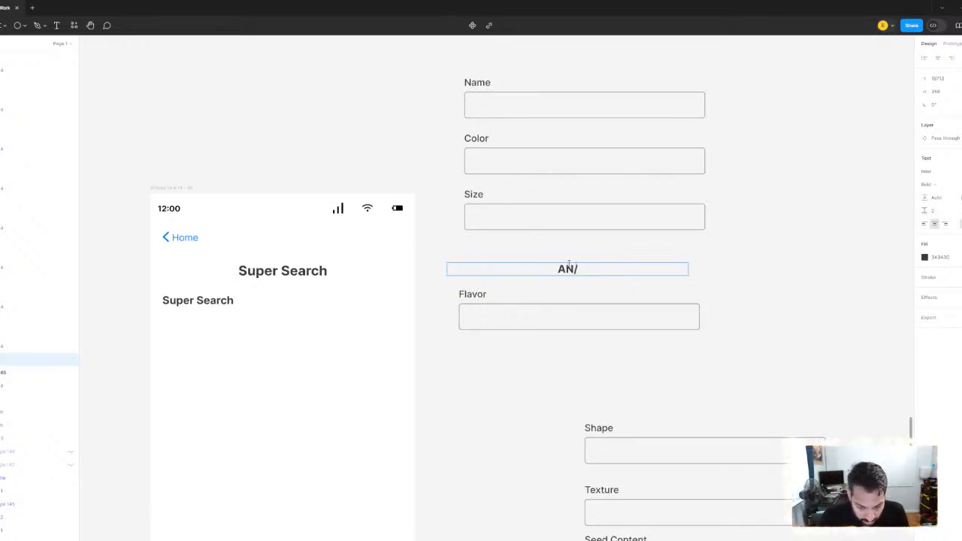
{"action": "key", "text": "BackSpace"}
{"action": "type", "text": "DOR"}
{"action": "key", "text": "BackSpace"}
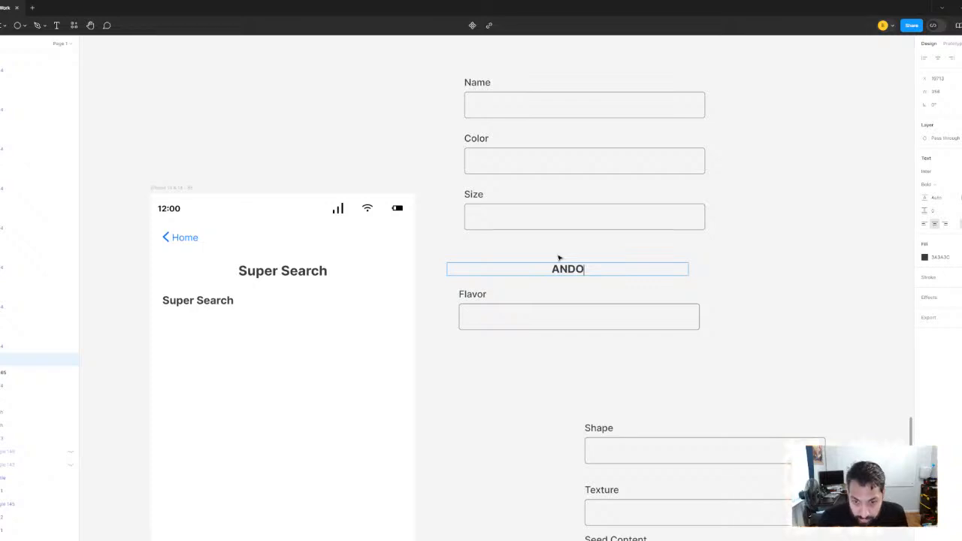
{"action": "key", "text": "BackSpace"}
{"action": "type", "text": "/OR"}
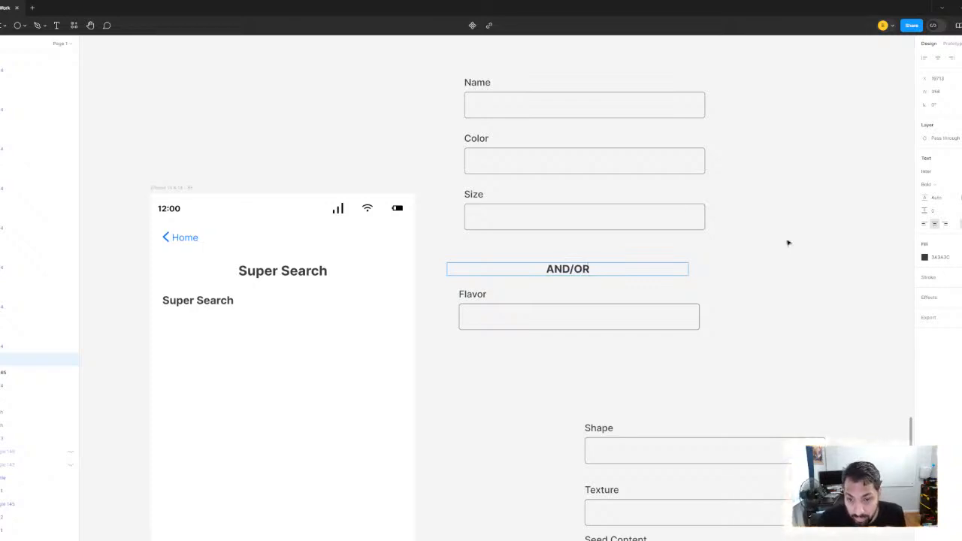
{"action": "left_click", "coordinate": [789, 243]}
{"action": "left_click", "coordinate": [788, 242]}
Move the divider heading up just beneath the Size field and set its text to "OR"
{"action": "left_click_drag", "start_coordinate": [735, 256], "coordinate": [649, 296]}
{"action": "left_click_drag", "start_coordinate": [496, 311], "coordinate": [503, 293]}
{"action": "double_click", "coordinate": [504, 293]}
{"action": "type", "text": "OR"}
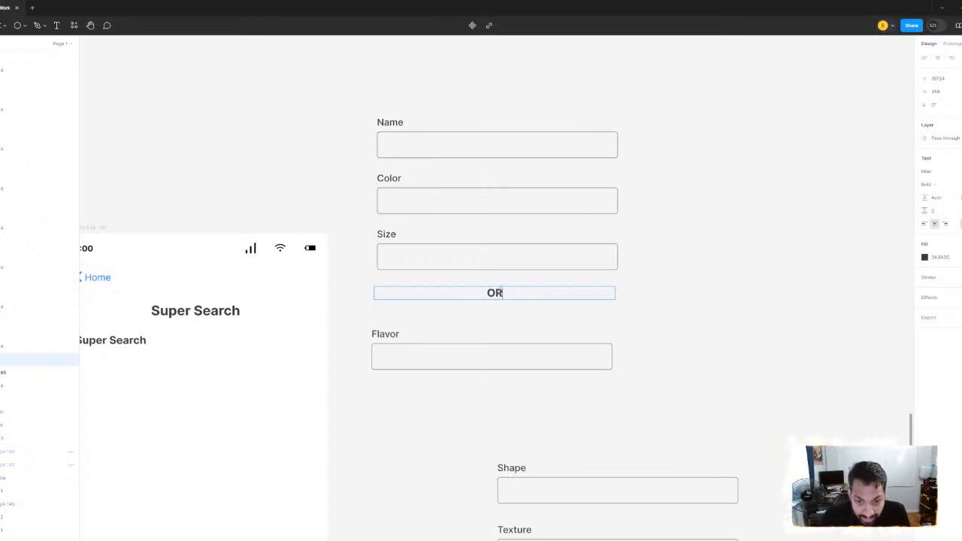
{"action": "key", "text": "Escape"}
Align the Flavor field with the left edge of the Name, Color and Size stack, closer beneath the OR divider
{"action": "left_click", "coordinate": [407, 350]}
{"action": "mouse_move", "coordinate": [407, 350]}
{"action": "left_mouse_down"}
{"action": "mouse_move", "coordinate": [413, 335]}
{"action": "mouse_move", "coordinate": [400, 349]}
{"action": "left_mouse_up"}
{"action": "scroll", "coordinate": [484, 327], "scroll_direction": "down", "scroll_amount": 1}
{"action": "scroll", "coordinate": [487, 327], "scroll_direction": "down", "scroll_amount": 2}
{"action": "scroll", "coordinate": [491, 326], "scroll_direction": "up", "scroll_amount": 1}
{"action": "left_click", "coordinate": [731, 292]}
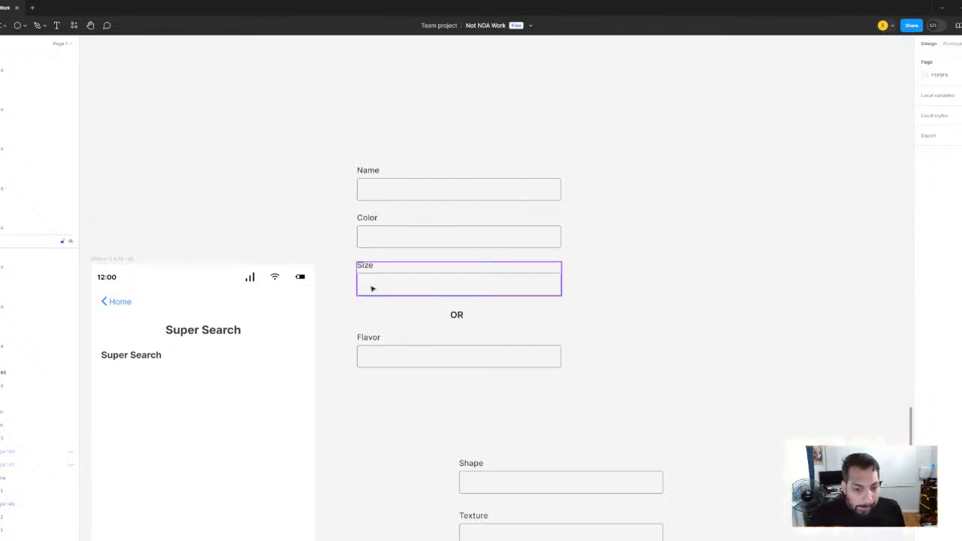
{"action": "scroll", "coordinate": [371, 288], "scroll_direction": "up", "scroll_amount": 2}
{"action": "left_click_drag", "start_coordinate": [416, 362], "coordinate": [384, 362]}
{"action": "left_click", "coordinate": [412, 387]}
{"action": "scroll", "coordinate": [469, 345], "scroll_direction": "up", "scroll_amount": 2}
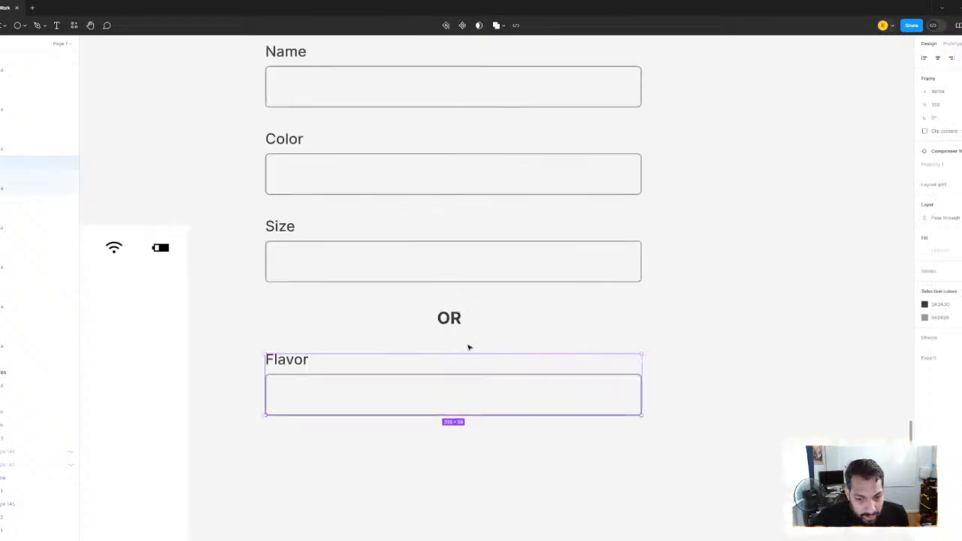
{"action": "left_click_drag", "start_coordinate": [470, 345], "coordinate": [421, 378]}
{"action": "scroll", "coordinate": [420, 377], "scroll_direction": "down", "scroll_amount": 3}
{"action": "left_click", "coordinate": [418, 337]}
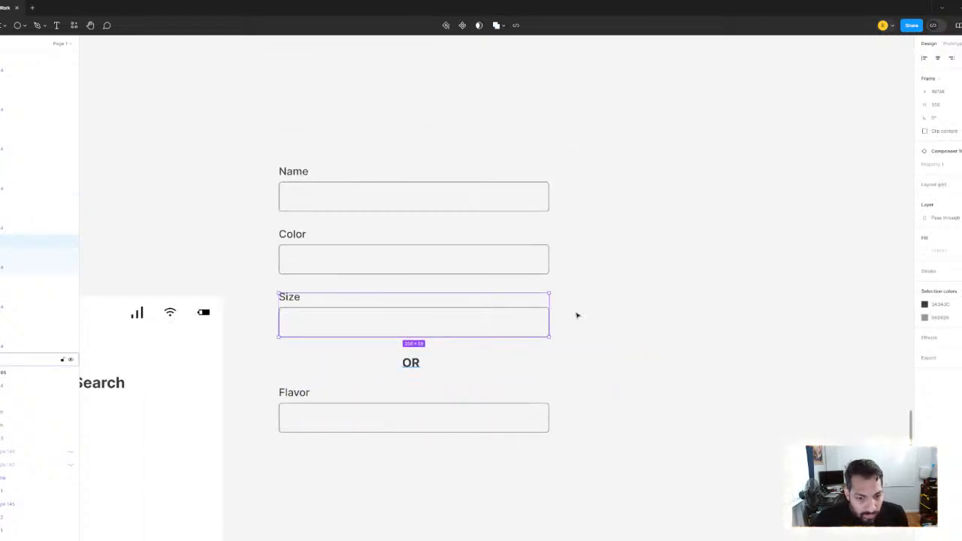
Compare the stacked Name, Color, Size and Flavor fields with the green database requirements and the neighbouring Super Search screens
{"action": "scroll", "coordinate": [577, 313], "scroll_direction": "down", "scroll_amount": 1}
{"action": "left_click", "coordinate": [635, 293]}
{"action": "left_click_drag", "start_coordinate": [266, 125], "coordinate": [391, 401]}
{"action": "left_click", "coordinate": [675, 301]}
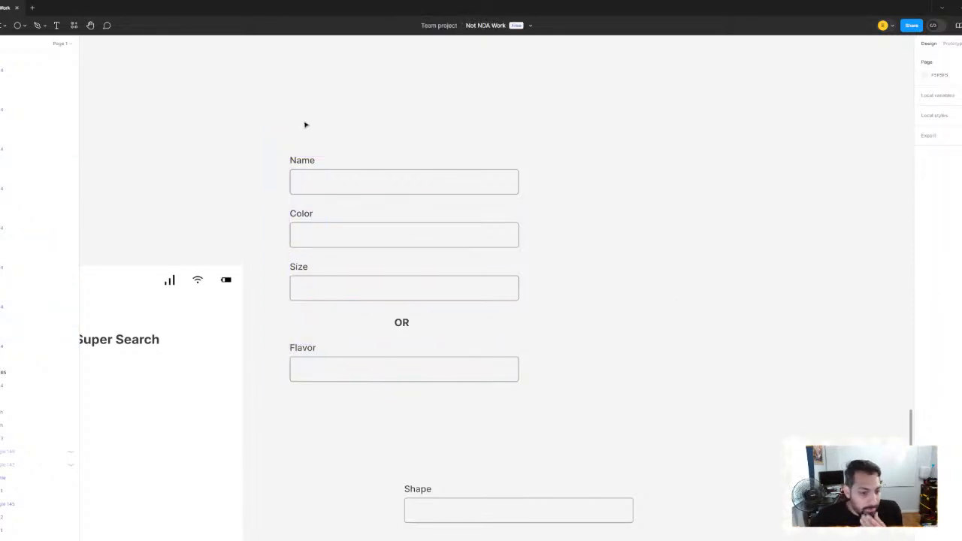
{"action": "scroll", "coordinate": [260, 108], "scroll_direction": "left", "scroll_amount": 3}
{"action": "scroll", "coordinate": [260, 108], "scroll_direction": "up", "scroll_amount": 1}
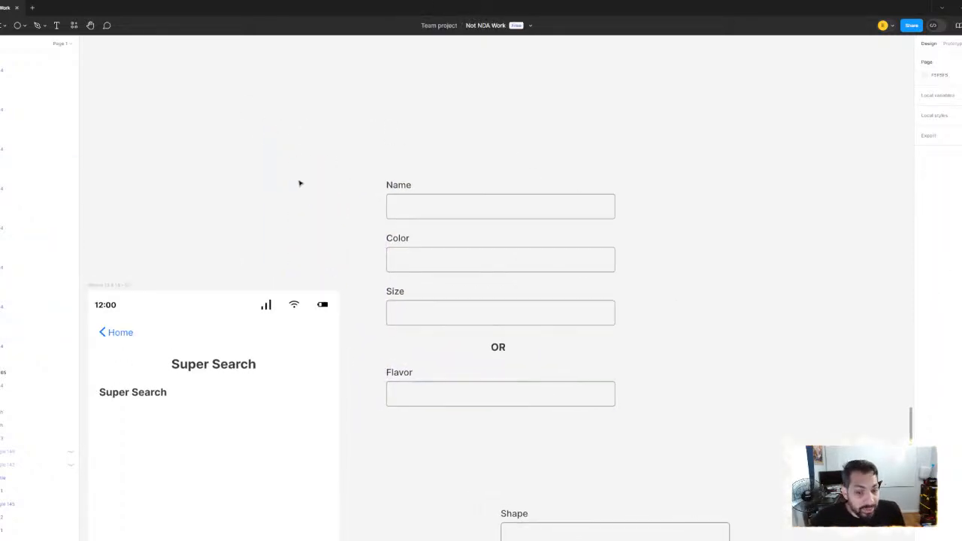
{"action": "scroll", "coordinate": [299, 183], "scroll_direction": "down", "scroll_amount": 3}
{"action": "scroll", "coordinate": [423, 223], "scroll_direction": "down", "scroll_amount": 5}
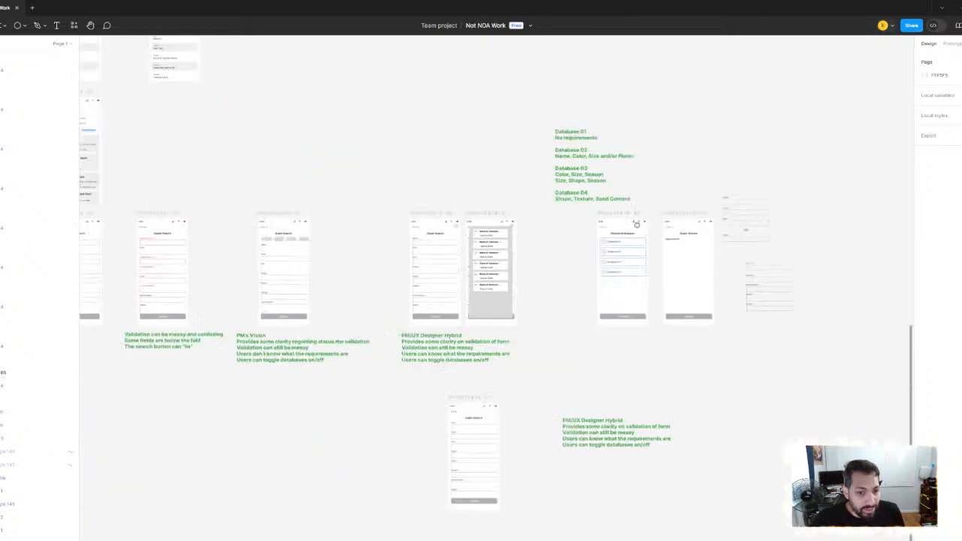
{"action": "scroll", "coordinate": [450, 235], "scroll_direction": "left", "scroll_amount": 3}
{"action": "scroll", "coordinate": [450, 236], "scroll_direction": "right", "scroll_amount": 5}
{"action": "scroll", "coordinate": [429, 269], "scroll_direction": "up", "scroll_amount": 8}
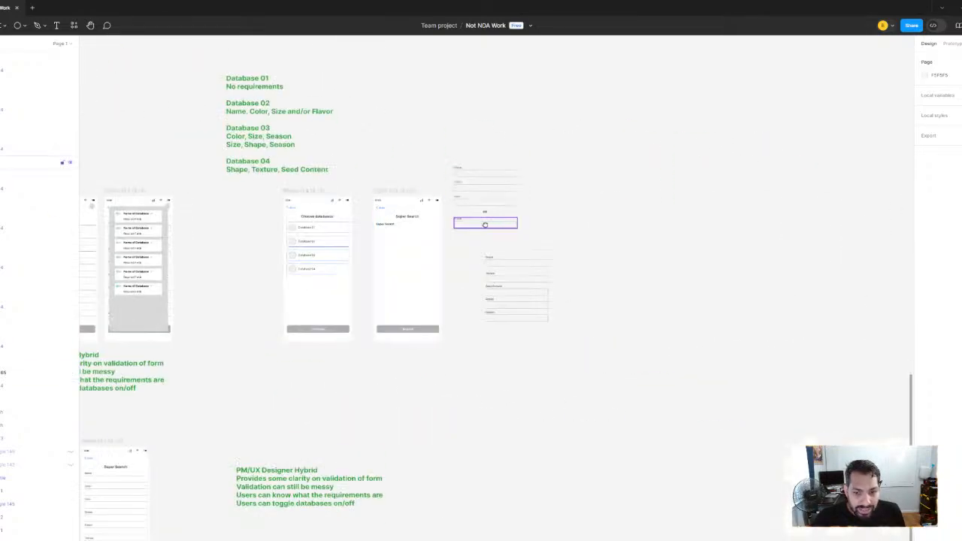
{"action": "scroll", "coordinate": [429, 269], "scroll_direction": "down", "scroll_amount": 2}
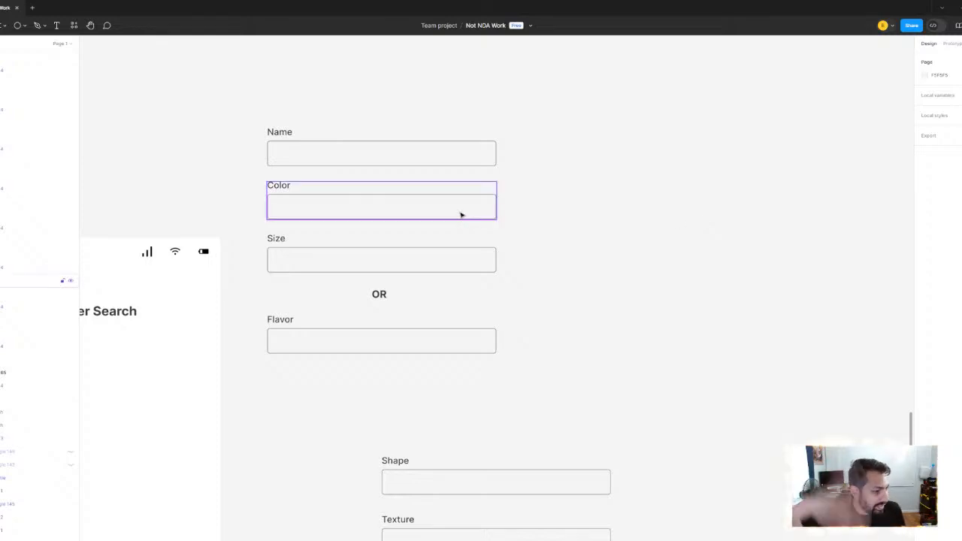
{"action": "scroll", "coordinate": [320, 246], "scroll_direction": "up", "scroll_amount": 2}
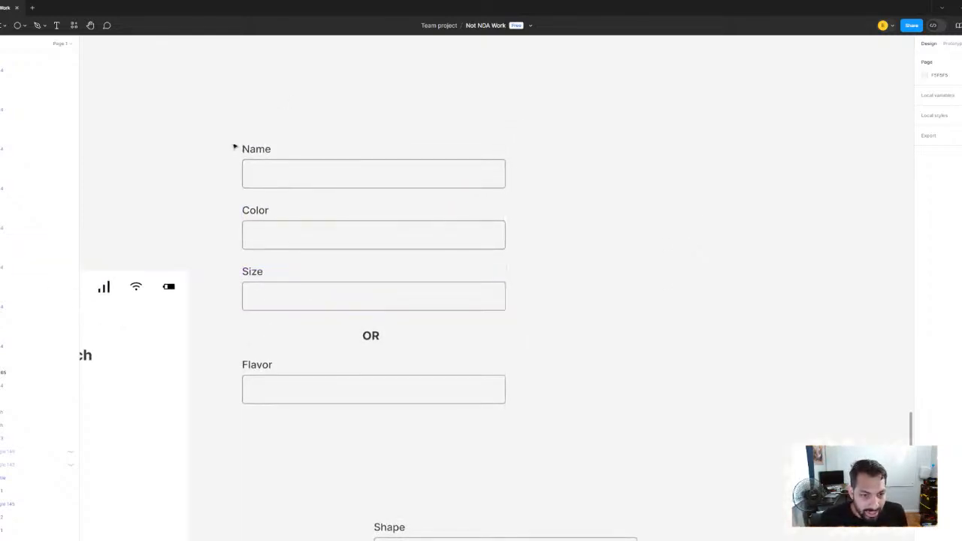
Examine how the OR divider splits the Name, Color and Size fields from the Flavor field
{"action": "left_click_drag", "start_coordinate": [221, 129], "coordinate": [453, 447]}
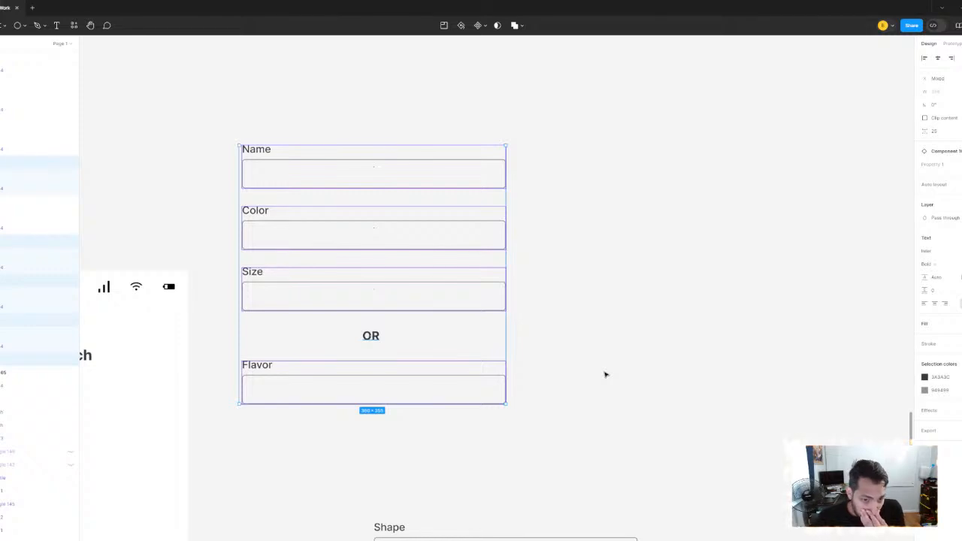
{"action": "left_click", "coordinate": [610, 377]}
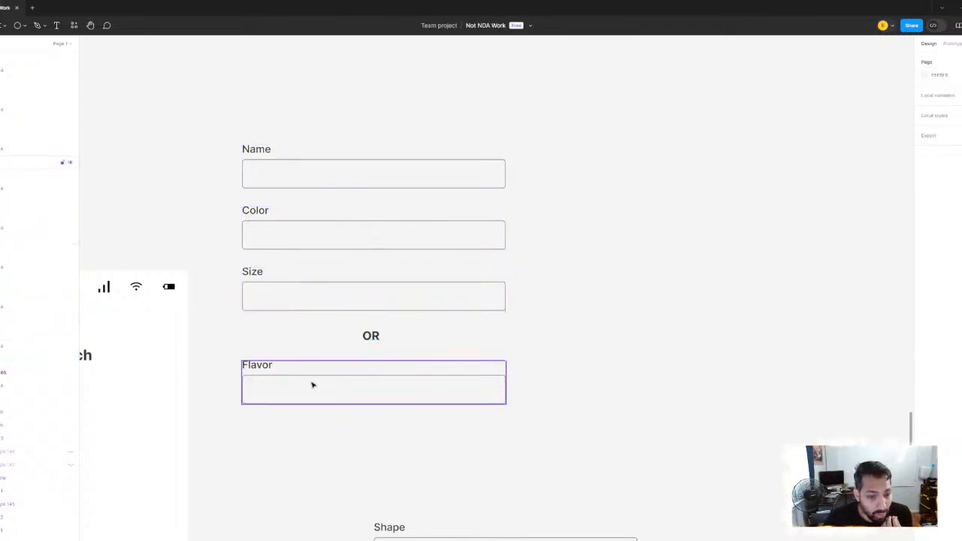
{"action": "scroll", "coordinate": [568, 335], "scroll_direction": "down", "scroll_amount": 5}
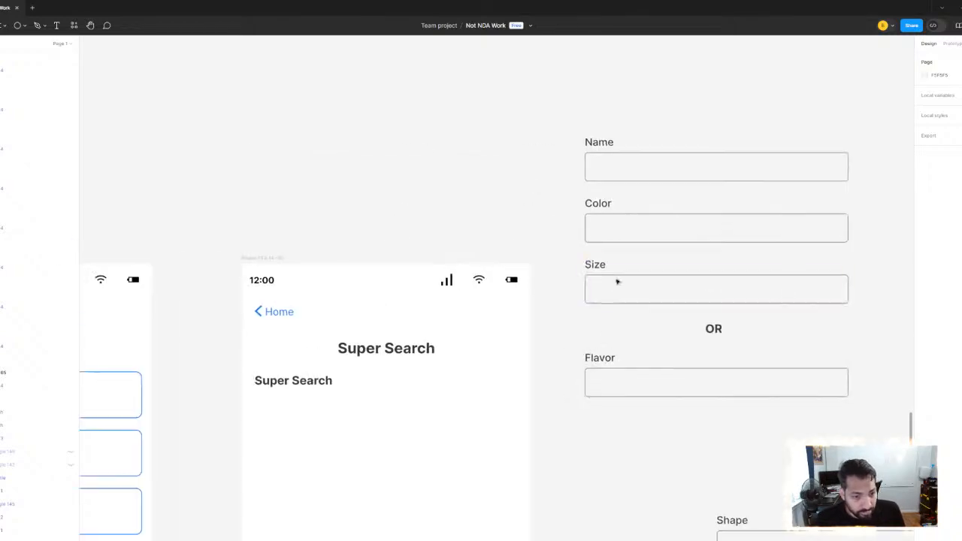
{"action": "scroll", "coordinate": [505, 273], "scroll_direction": "up", "scroll_amount": 5}
{"action": "scroll", "coordinate": [448, 327], "scroll_direction": "down", "scroll_amount": 3}
{"action": "scroll", "coordinate": [449, 327], "scroll_direction": "left", "scroll_amount": 2}
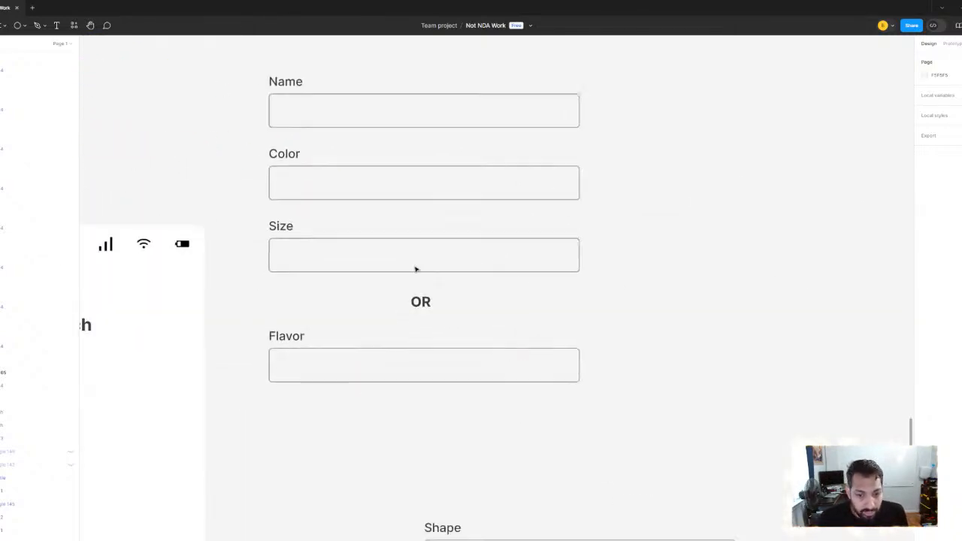
{"action": "scroll", "coordinate": [401, 260], "scroll_direction": "down", "scroll_amount": 2}
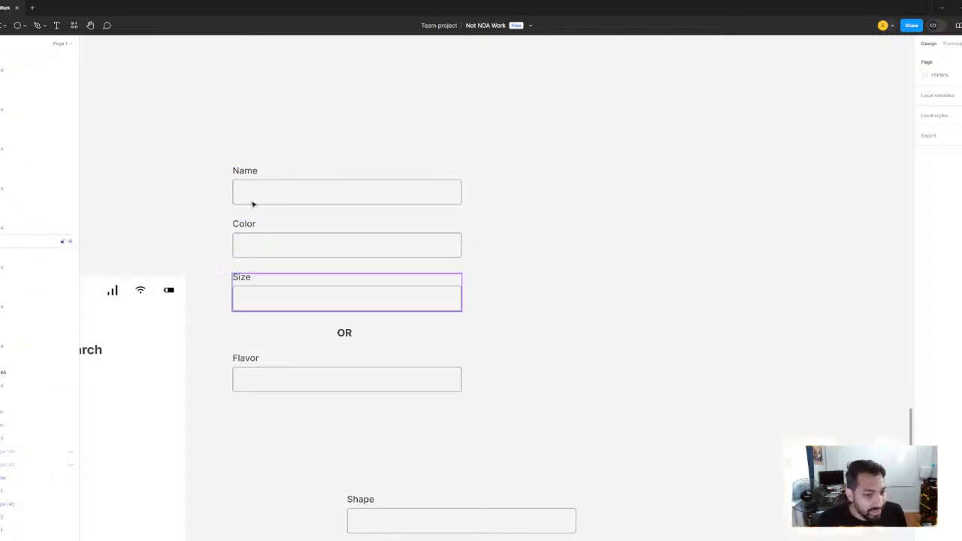
{"action": "scroll", "coordinate": [343, 341], "scroll_direction": "up", "scroll_amount": 2}
{"action": "scroll", "coordinate": [308, 262], "scroll_direction": "left", "scroll_amount": 2}
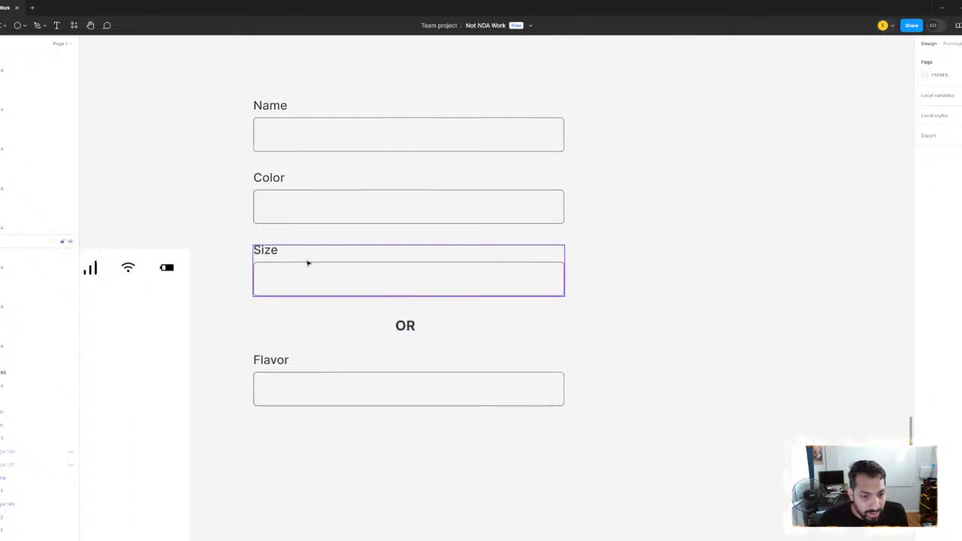
{"action": "left_click", "coordinate": [308, 262]}
{"action": "scroll", "coordinate": [346, 278], "scroll_direction": "up", "scroll_amount": 1}
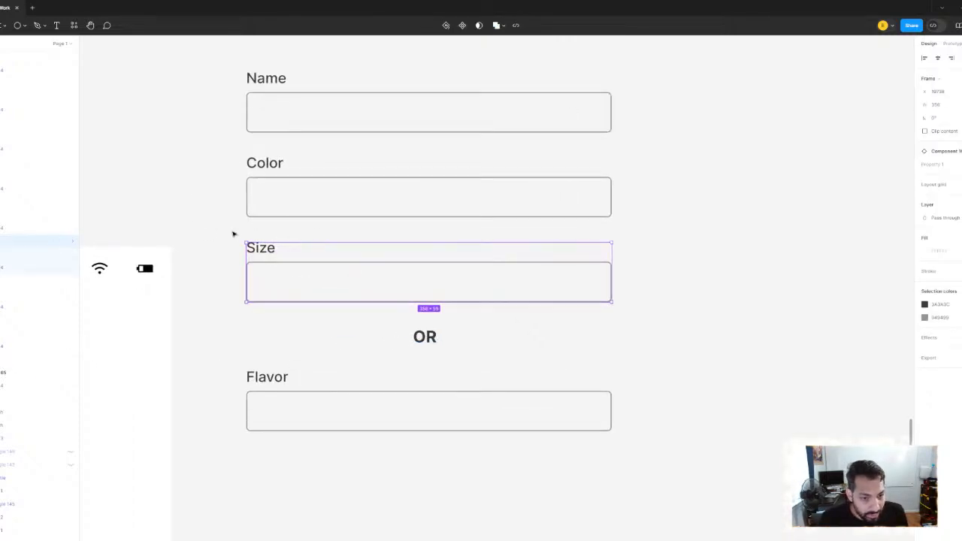
{"action": "scroll", "coordinate": [202, 128], "scroll_direction": "up", "scroll_amount": 1}
{"action": "left_click_drag", "start_coordinate": [215, 81], "coordinate": [379, 472]}
{"action": "left_click", "coordinate": [329, 344]}
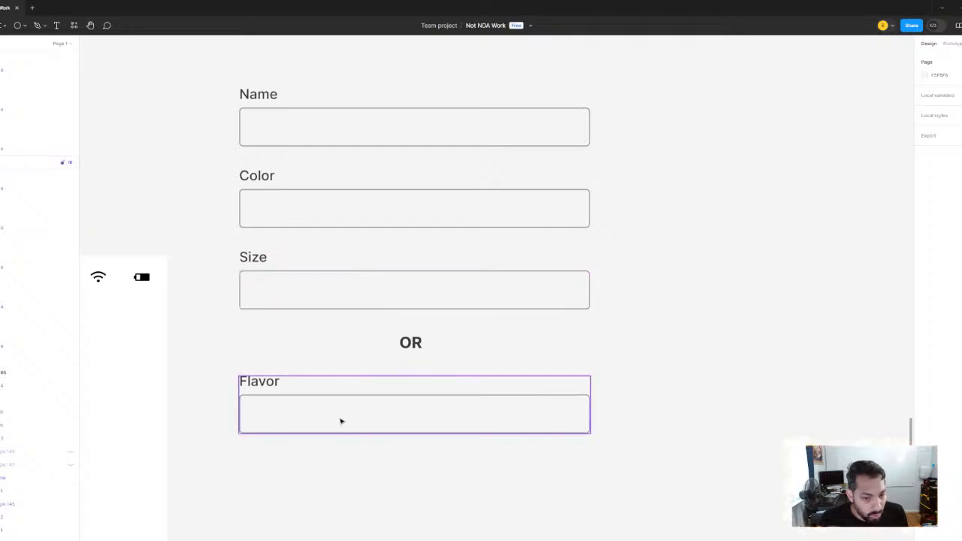
Move the Size field, OR divider and Flavor field down together, separating them from Name and Color
{"action": "left_click_drag", "start_coordinate": [203, 63], "coordinate": [298, 301]}
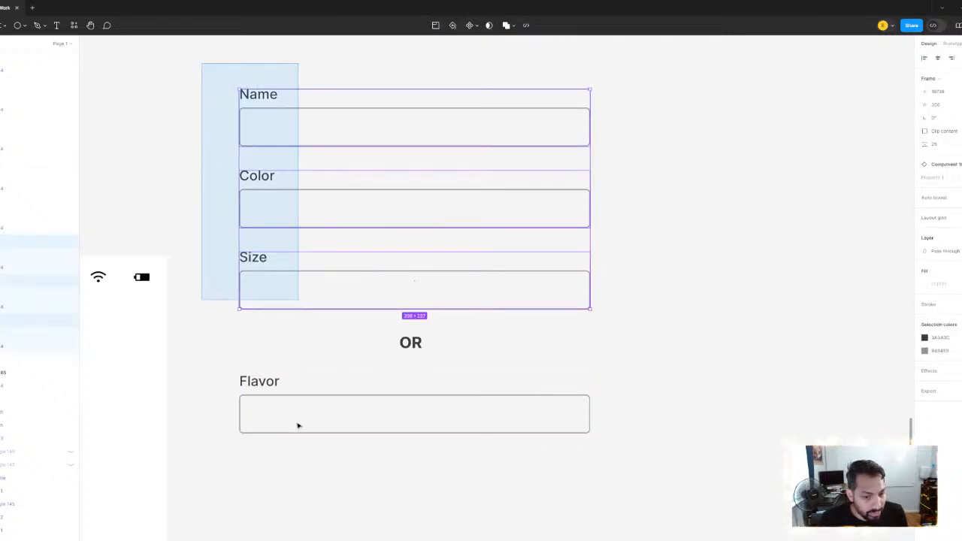
{"action": "left_click", "coordinate": [298, 423]}
{"action": "left_click", "coordinate": [281, 285]}
{"action": "left_click", "coordinate": [412, 345], "text": "shift"}
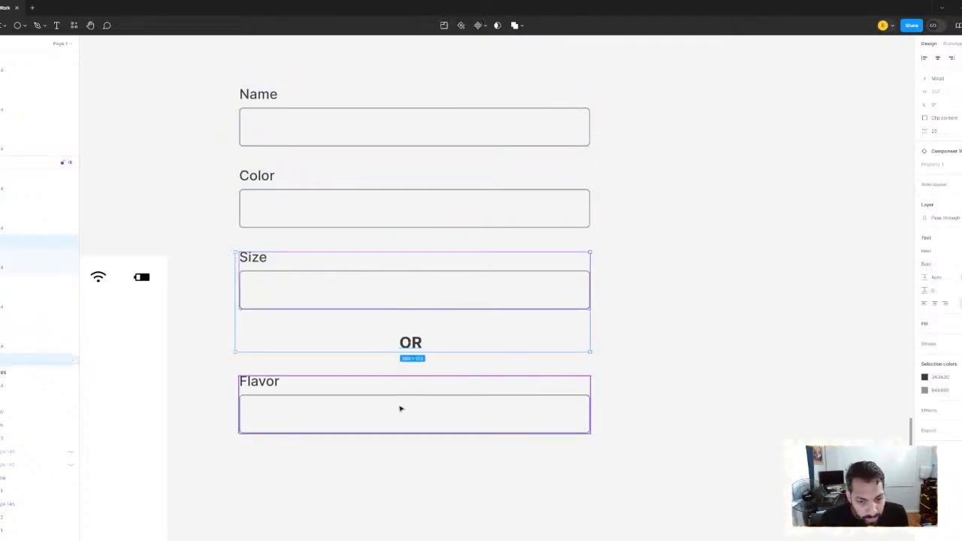
{"action": "left_click", "coordinate": [410, 410], "text": "shift"}
{"action": "left_click_drag", "start_coordinate": [408, 299], "coordinate": [408, 323]}
Tighten the spacing by moving the OR divider and the Flavor field up closer to Size
{"action": "left_click", "coordinate": [412, 366]}
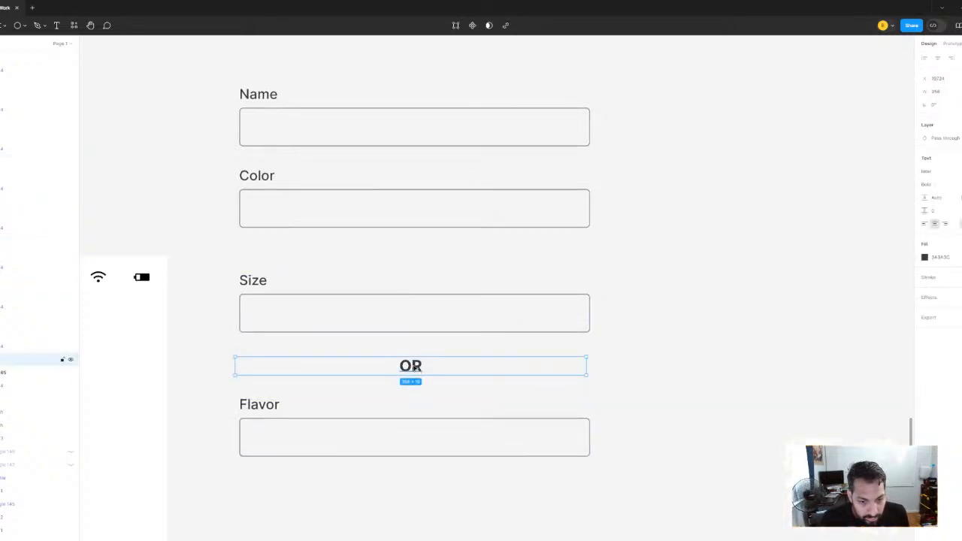
{"action": "left_click_drag", "start_coordinate": [412, 365], "coordinate": [416, 359]}
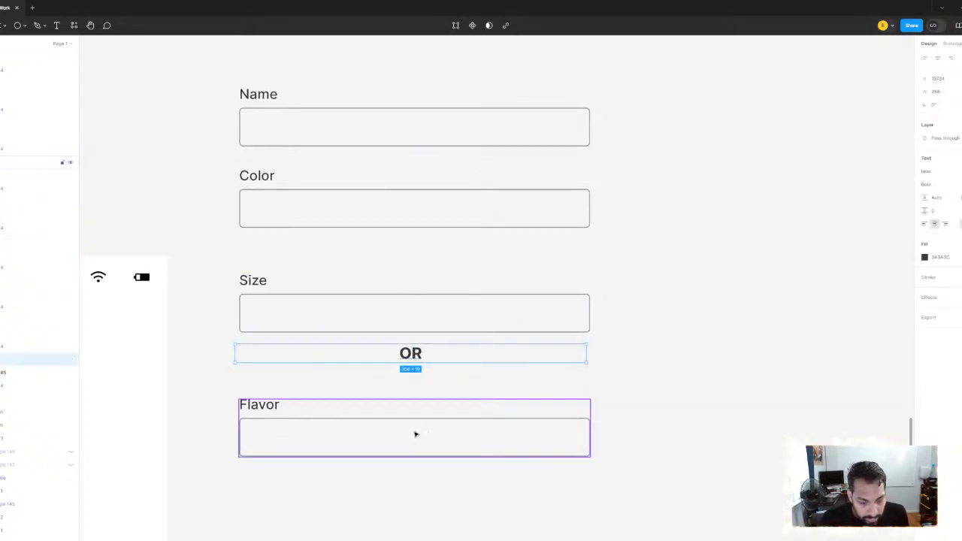
{"action": "left_click_drag", "start_coordinate": [414, 434], "coordinate": [416, 418]}
{"action": "scroll", "coordinate": [566, 233], "scroll_direction": "down", "scroll_amount": 3}
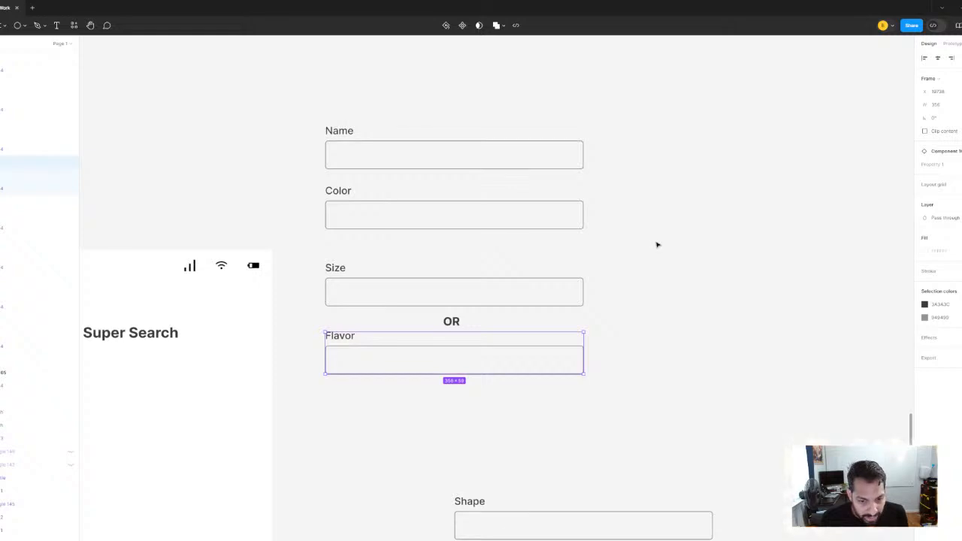
Move the Size, OR and Flavor group further down to widen the gap below the Color field
{"action": "left_click_drag", "start_coordinate": [501, 410], "coordinate": [299, 254]}
{"action": "left_click_drag", "start_coordinate": [477, 348], "coordinate": [477, 404]}
{"action": "scroll", "coordinate": [553, 261], "scroll_direction": "down", "scroll_amount": 3}
{"action": "left_click", "coordinate": [635, 263]}
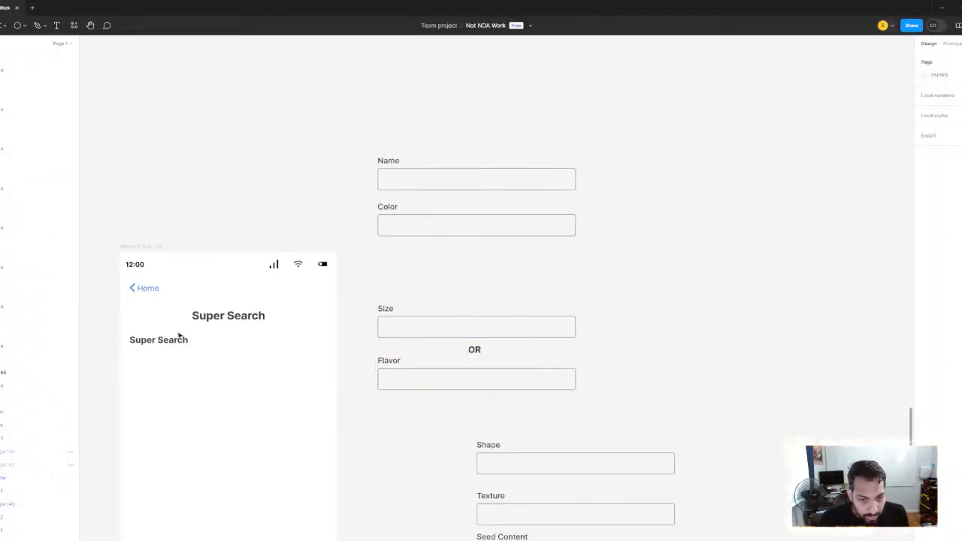
Place copies of the bold Super Search heading above the Size field and above the Name field
{"action": "left_click", "coordinate": [138, 341]}
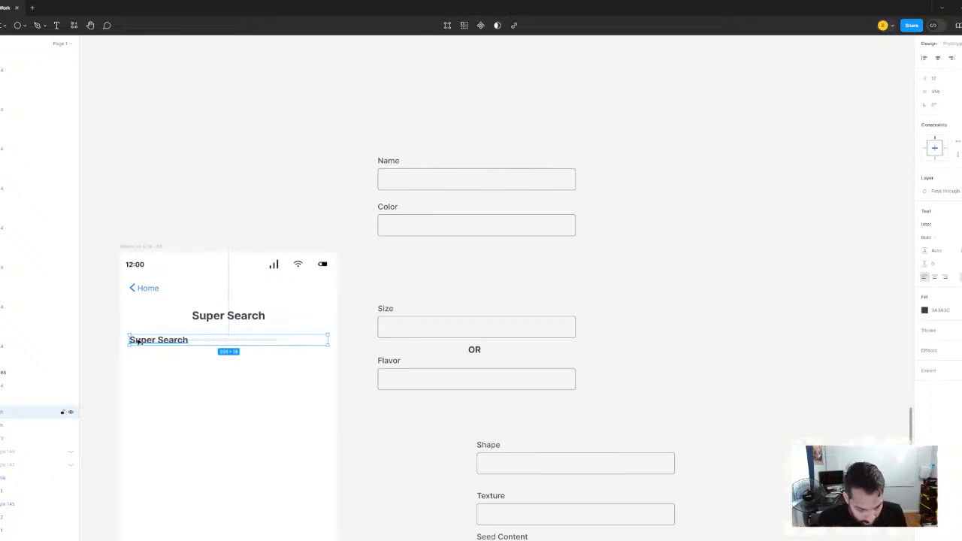
{"action": "left_click_drag", "start_coordinate": [141, 342], "coordinate": [408, 297]}
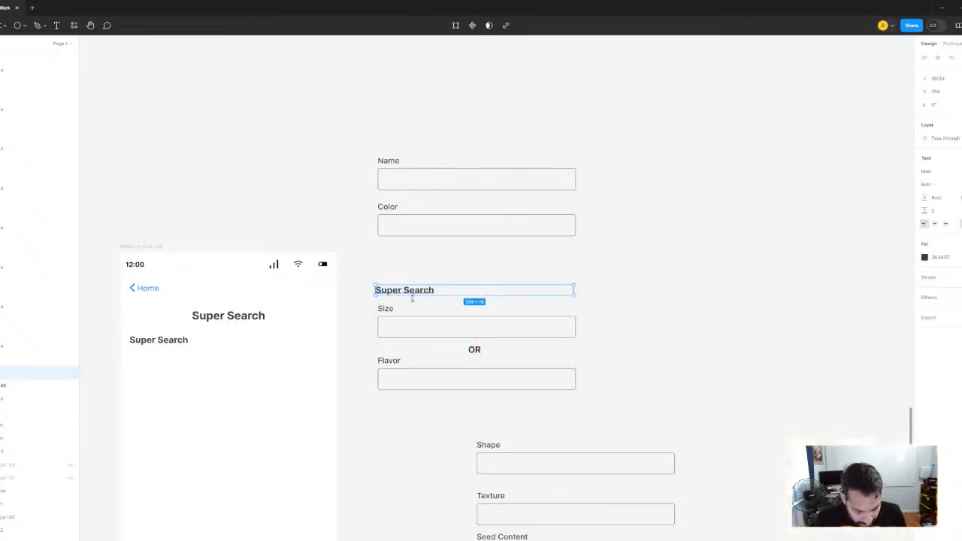
{"action": "left_click_drag", "start_coordinate": [402, 189], "coordinate": [408, 145]}
{"action": "left_click", "coordinate": [584, 292]}
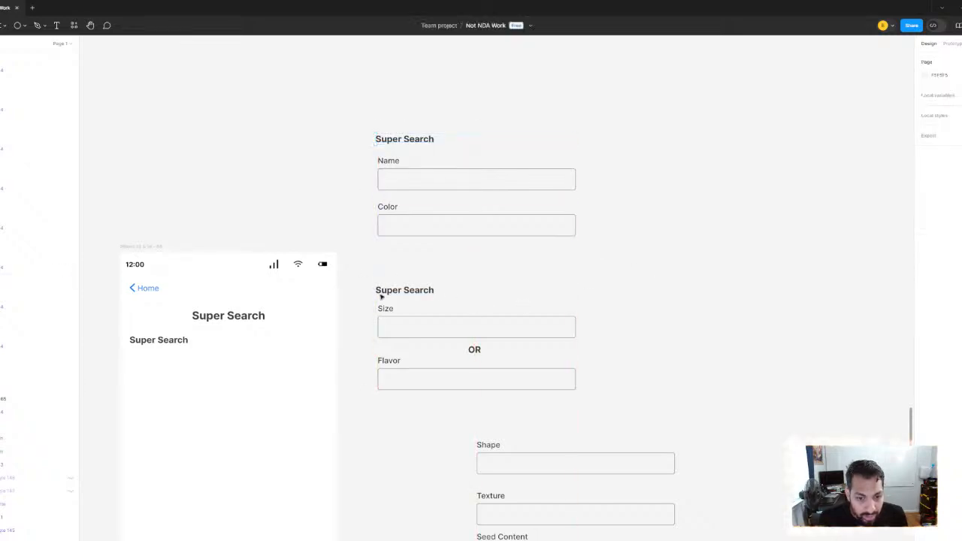
{"action": "left_click_drag", "start_coordinate": [356, 270], "coordinate": [455, 427]}
{"action": "left_click_drag", "start_coordinate": [457, 337], "coordinate": [455, 303]}
{"action": "left_click", "coordinate": [455, 303]}
{"action": "key", "text": "ctrl+z"}
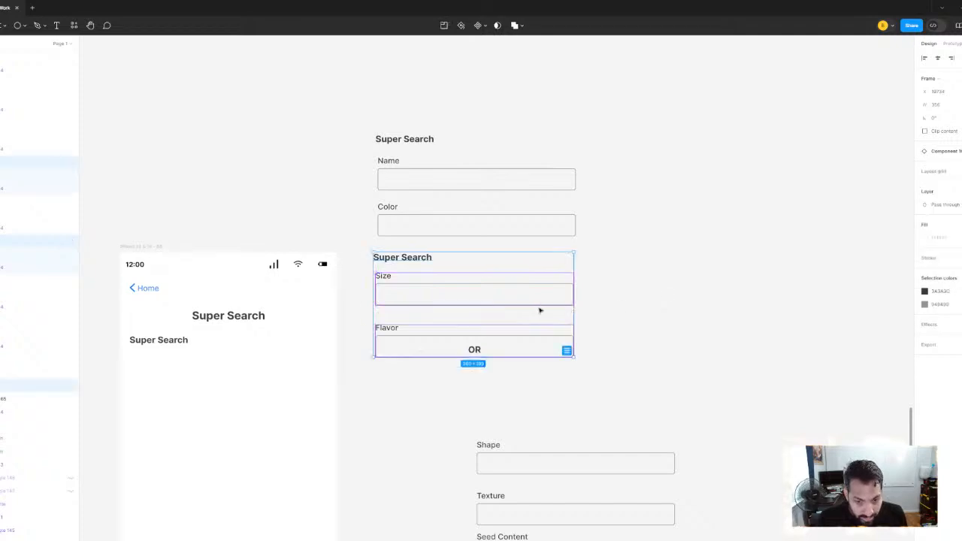
{"action": "key", "text": "ctrl+z"}
Move the second Super Search heading with Size, OR and Flavor up to just below the Color field
{"action": "left_click", "coordinate": [356, 266]}
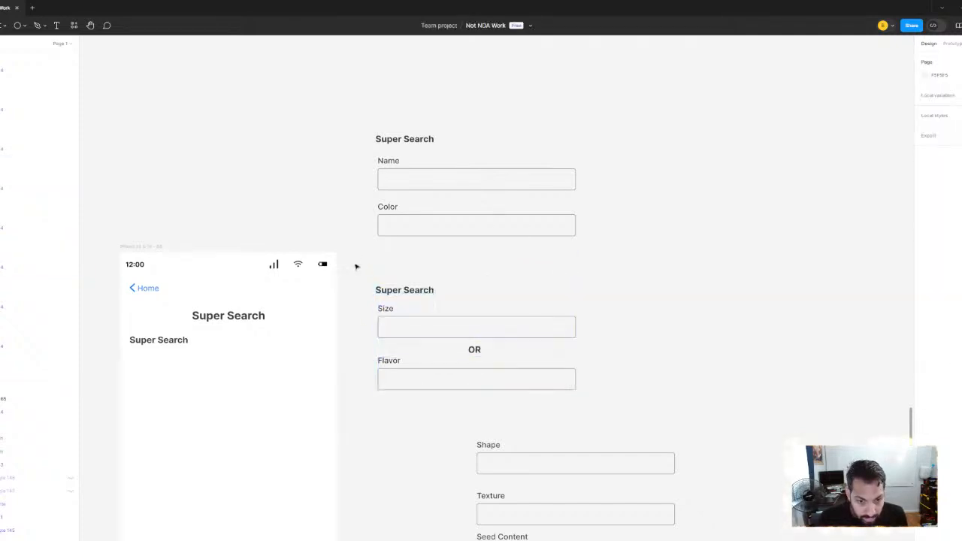
{"action": "left_click_drag", "start_coordinate": [356, 266], "coordinate": [640, 429]}
{"action": "left_click_drag", "start_coordinate": [474, 337], "coordinate": [475, 302]}
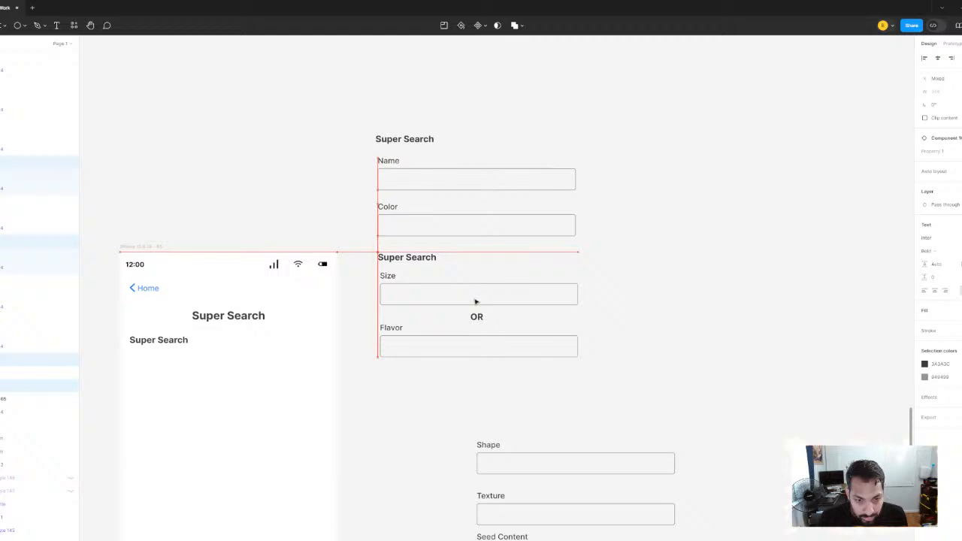
{"action": "left_click", "coordinate": [648, 284]}
Compare the green database requirements, especially Database 02 and Database 03, with the two headed field groups
{"action": "scroll", "coordinate": [472, 285], "scroll_direction": "up", "scroll_amount": 3}
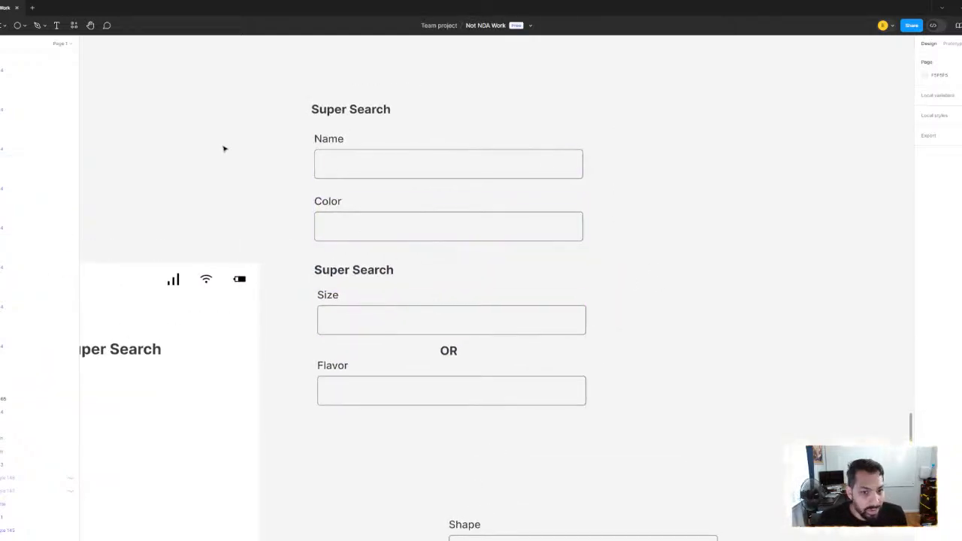
{"action": "scroll", "coordinate": [340, 221], "scroll_direction": "down", "scroll_amount": 3}
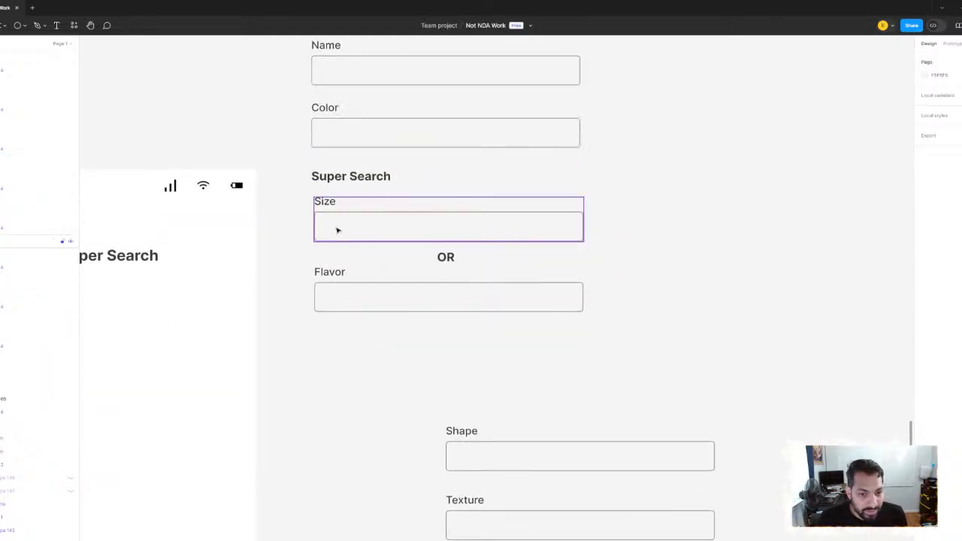
{"action": "scroll", "coordinate": [285, 143], "scroll_direction": "down", "scroll_amount": 3}
{"action": "scroll", "coordinate": [287, 141], "scroll_direction": "up", "scroll_amount": 1}
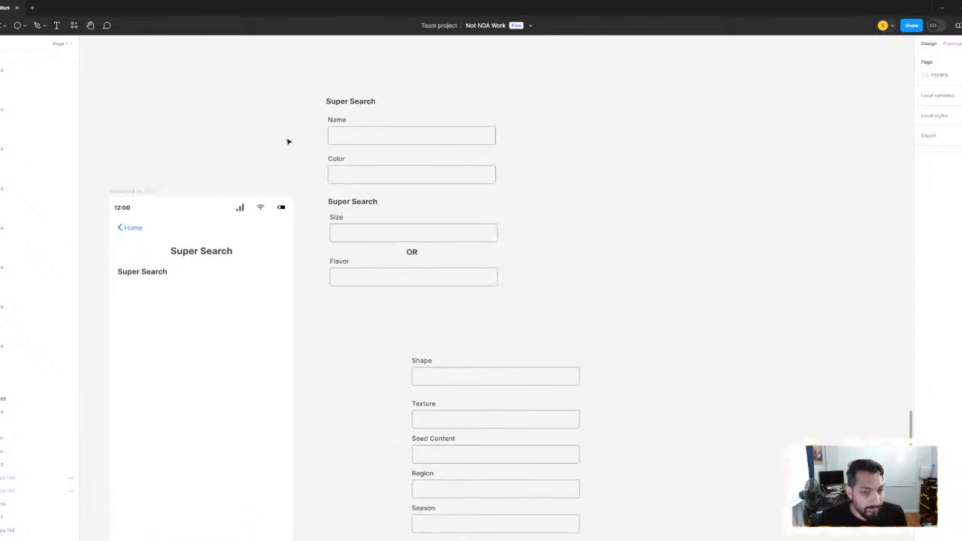
{"action": "scroll", "coordinate": [339, 210], "scroll_direction": "down", "scroll_amount": 3}
{"action": "scroll", "coordinate": [401, 230], "scroll_direction": "up", "scroll_amount": 3}
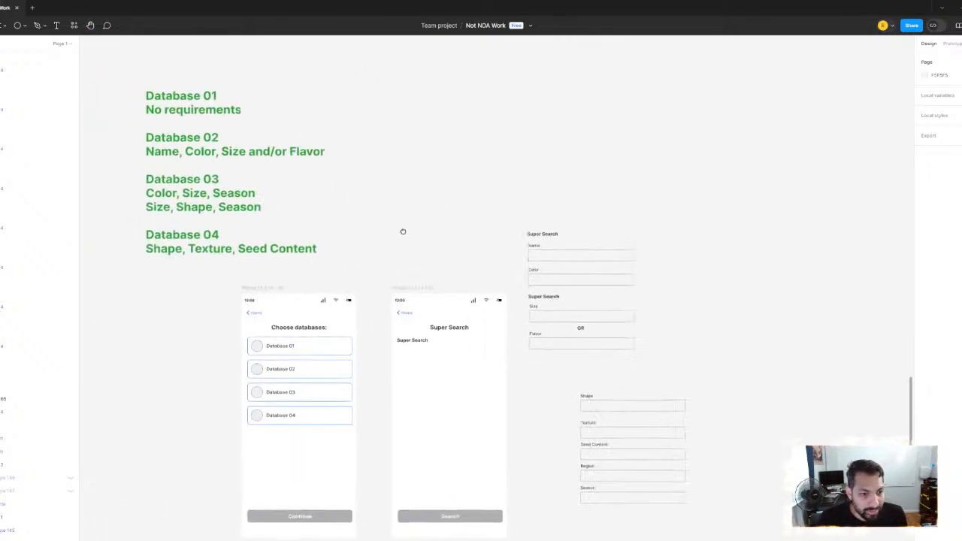
{"action": "left_click_drag", "start_coordinate": [396, 227], "coordinate": [428, 220]}
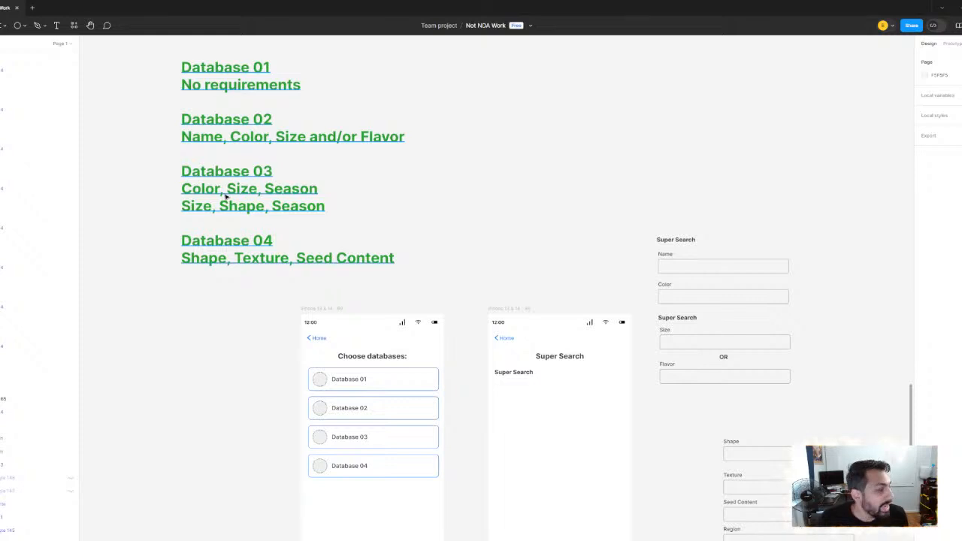
{"action": "scroll", "coordinate": [225, 195], "scroll_direction": "up", "scroll_amount": 2}
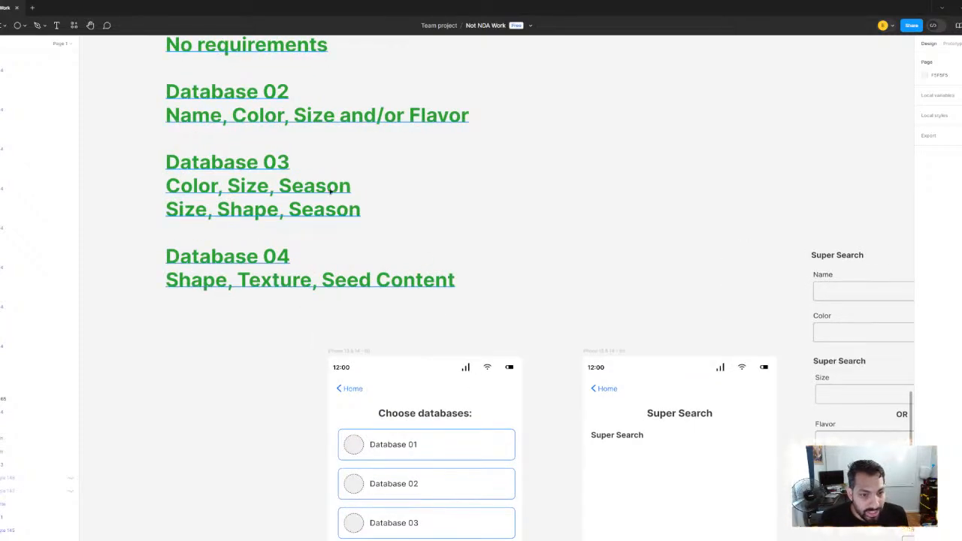
{"action": "scroll", "coordinate": [418, 170], "scroll_direction": "down", "scroll_amount": 3}
{"action": "scroll", "coordinate": [418, 254], "scroll_direction": "up", "scroll_amount": 3}
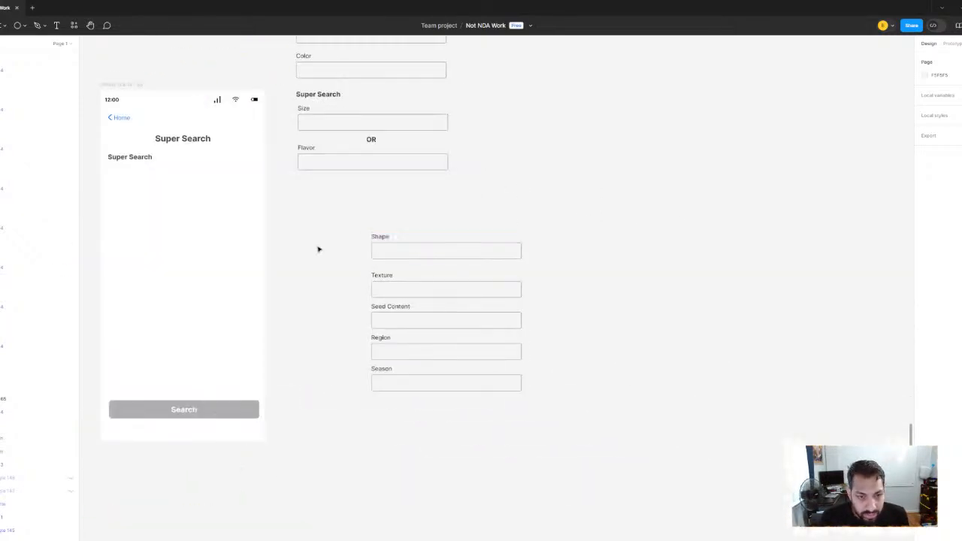
Move the Shape, Texture, Seed Content, Region and Season fields together farther aside from the form groups
{"action": "left_click_drag", "start_coordinate": [319, 250], "coordinate": [376, 324]}
{"action": "left_click_drag", "start_coordinate": [396, 293], "coordinate": [554, 501]}
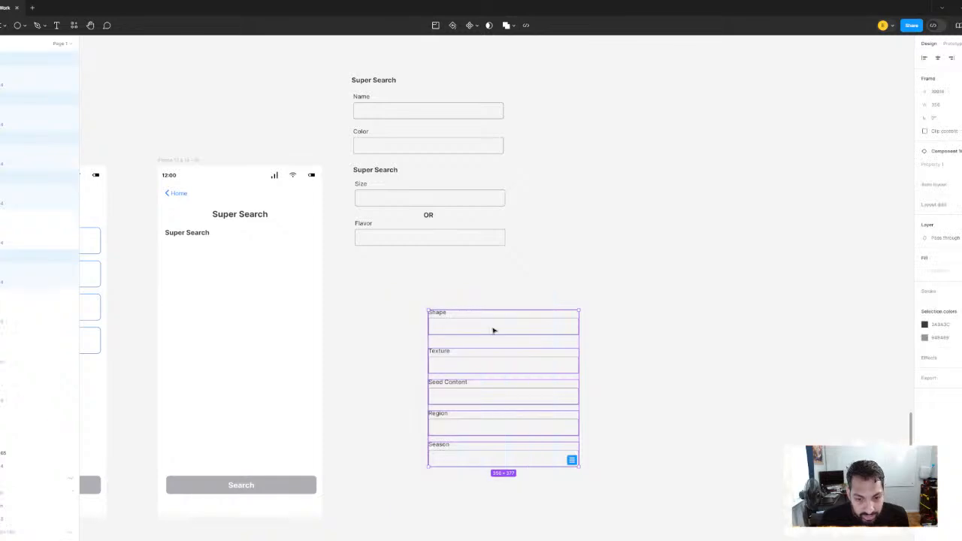
{"action": "left_click_drag", "start_coordinate": [493, 330], "coordinate": [682, 256]}
{"action": "key", "text": "Escape"}
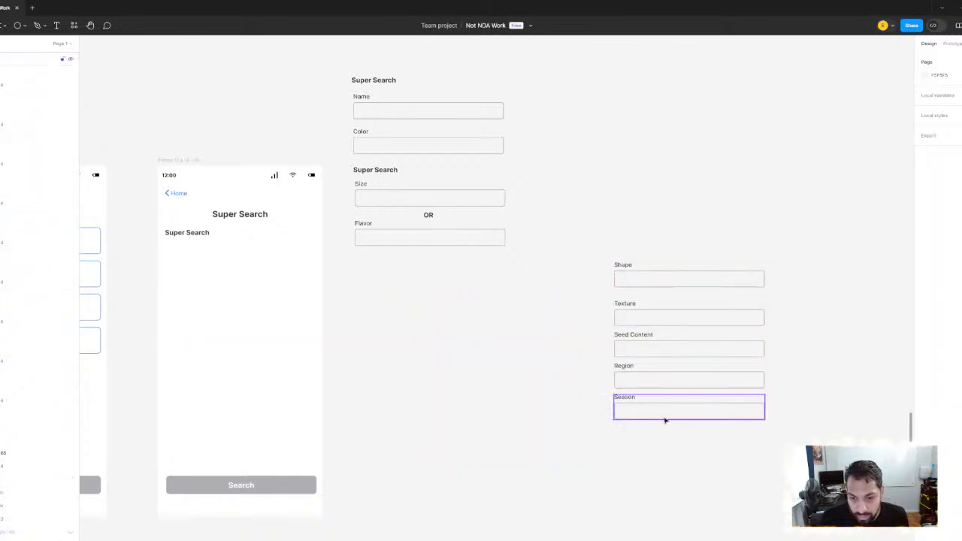
Move the Season field out of the spare fields and place it below the Flavor field
{"action": "left_click_drag", "start_coordinate": [665, 421], "coordinate": [410, 259]}
{"action": "scroll", "coordinate": [409, 260], "scroll_direction": "down", "scroll_amount": 2}
{"action": "left_click_drag", "start_coordinate": [410, 259], "coordinate": [580, 346]}
{"action": "left_click_drag", "start_coordinate": [356, 228], "coordinate": [532, 260]}
Check the Database 03 requirements against the form's field order with Season placed under Flavor
{"action": "scroll", "coordinate": [334, 195], "scroll_direction": "up", "scroll_amount": 1}
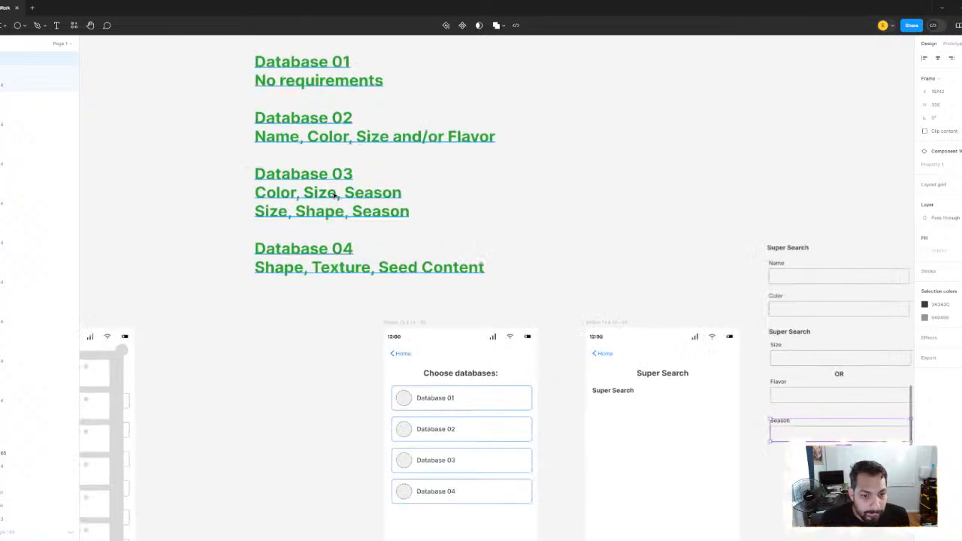
{"action": "scroll", "coordinate": [334, 194], "scroll_direction": "up", "scroll_amount": 2}
{"action": "scroll", "coordinate": [334, 194], "scroll_direction": "right", "scroll_amount": 8}
{"action": "scroll", "coordinate": [334, 194], "scroll_direction": "down", "scroll_amount": 3}
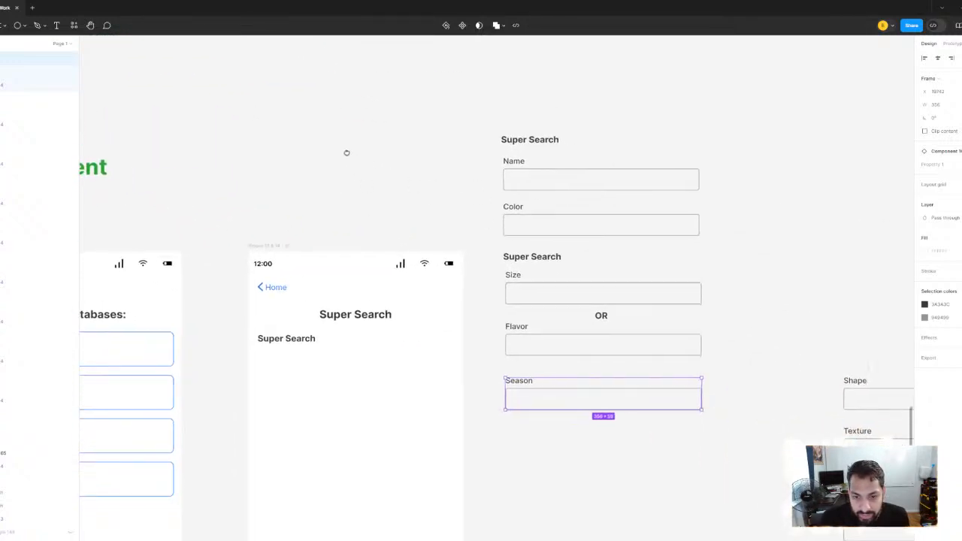
{"action": "scroll", "coordinate": [378, 168], "scroll_direction": "down", "scroll_amount": 1}
{"action": "left_click_drag", "start_coordinate": [378, 168], "coordinate": [670, 262]}
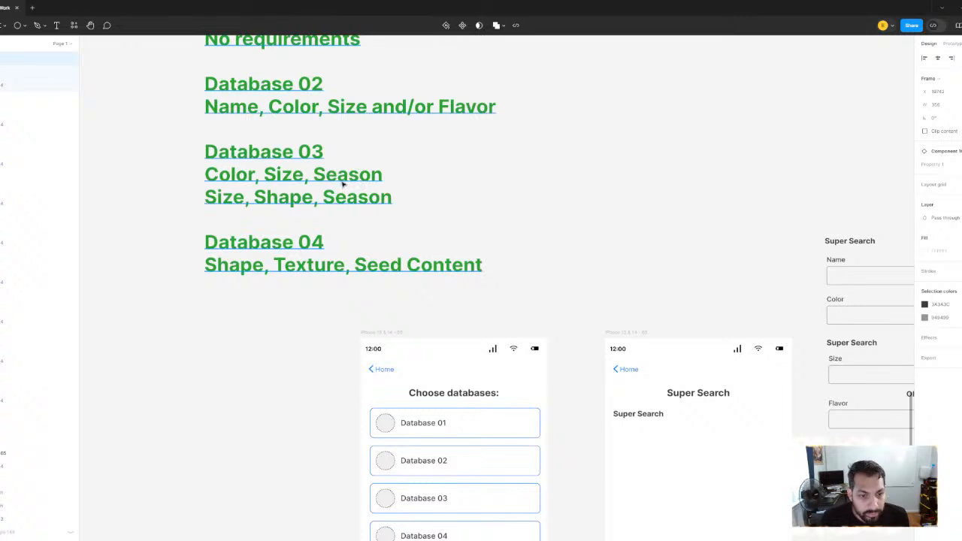
{"action": "scroll", "coordinate": [343, 184], "scroll_direction": "right", "scroll_amount": 3}
{"action": "left_click_drag", "start_coordinate": [512, 218], "coordinate": [535, 275]}
{"action": "scroll", "coordinate": [461, 218], "scroll_direction": "down", "scroll_amount": 2}
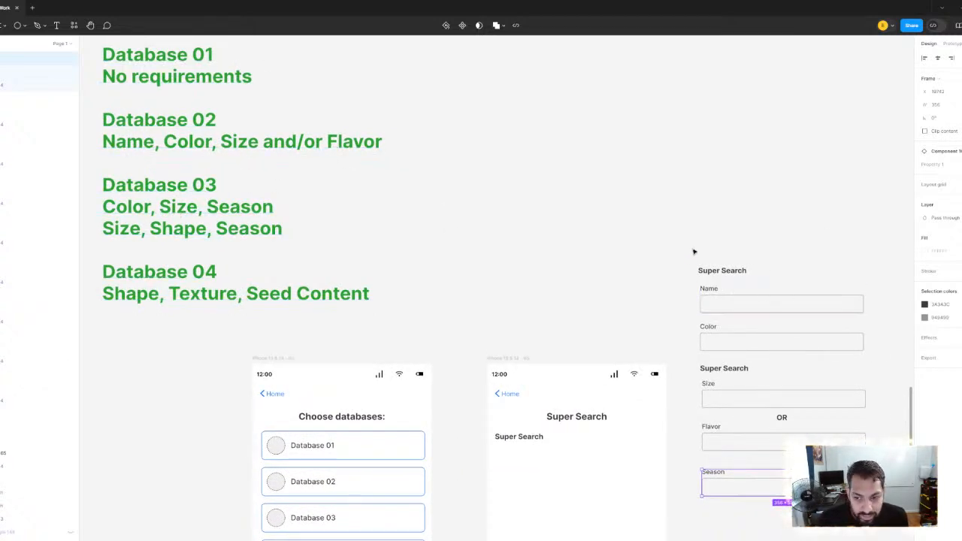
Move the first Super Search heading with Name and Color up to open a gap above the second heading
{"action": "left_click_drag", "start_coordinate": [694, 251], "coordinate": [743, 350]}
{"action": "left_click_drag", "start_coordinate": [119, 115], "coordinate": [145, 142]}
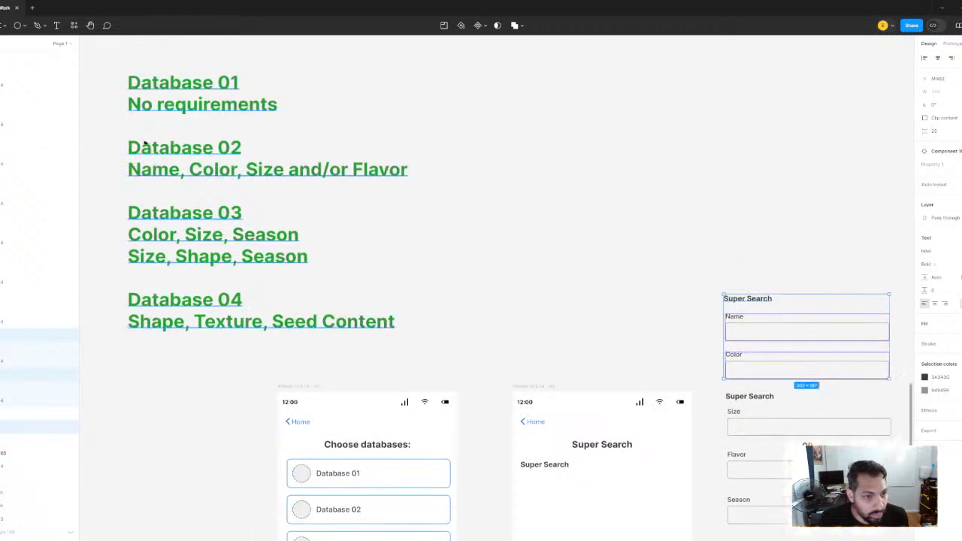
{"action": "scroll", "coordinate": [357, 169], "scroll_direction": "right", "scroll_amount": 1}
{"action": "left_click", "coordinate": [609, 231]}
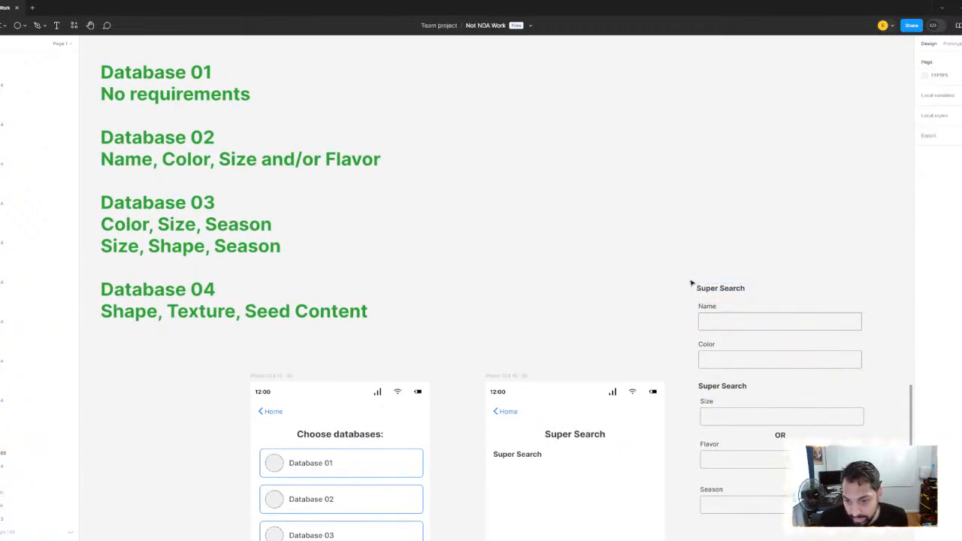
{"action": "left_click_drag", "start_coordinate": [679, 264], "coordinate": [738, 373]}
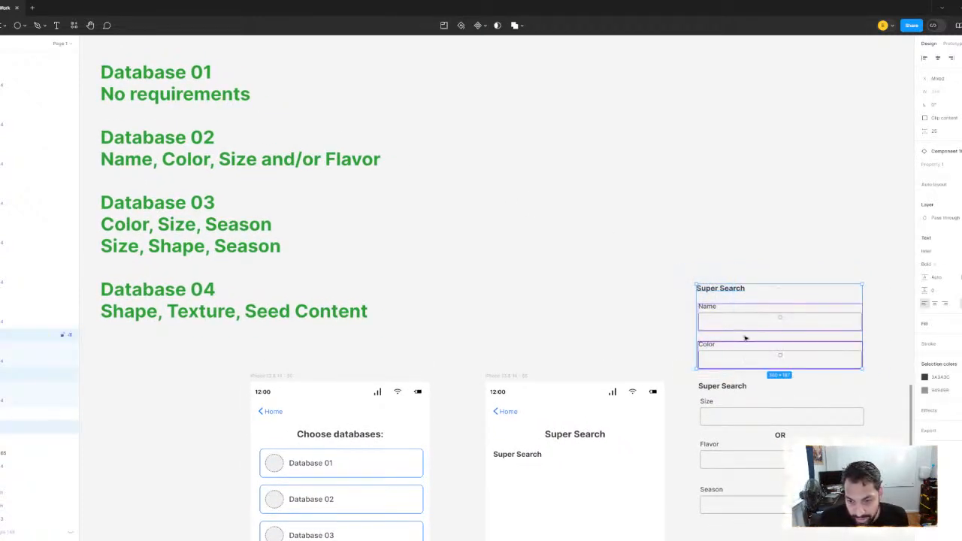
{"action": "left_click_drag", "start_coordinate": [744, 337], "coordinate": [744, 303]}
{"action": "left_click", "coordinate": [570, 280]}
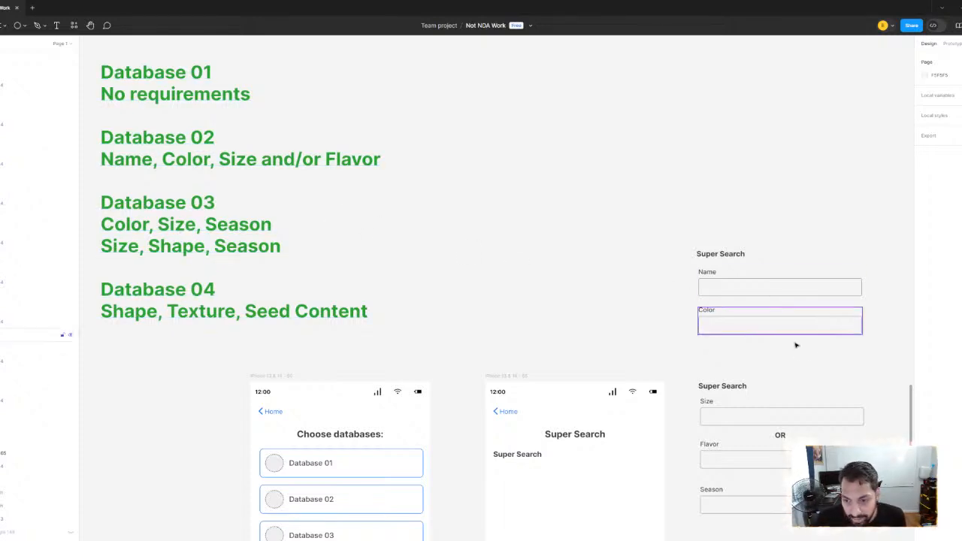
Move the Size field from the second group into the gap directly below the Color field
{"action": "left_click", "coordinate": [770, 421]}
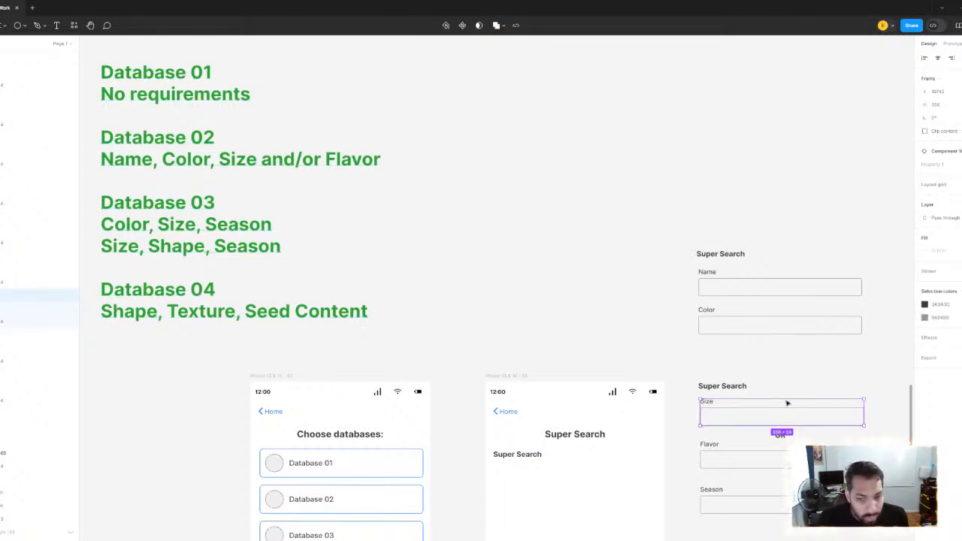
{"action": "left_click_drag", "start_coordinate": [778, 419], "coordinate": [779, 365]}
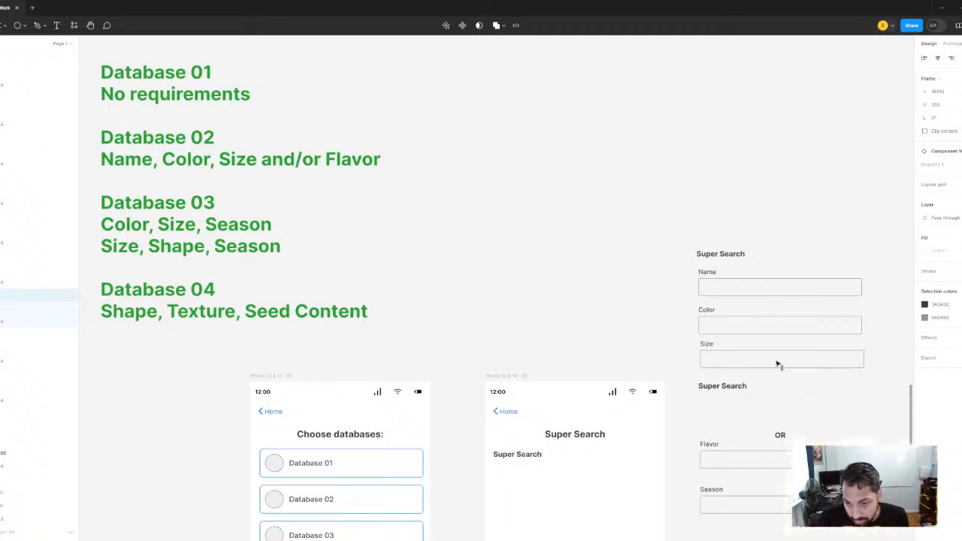
{"action": "left_click", "coordinate": [610, 292]}
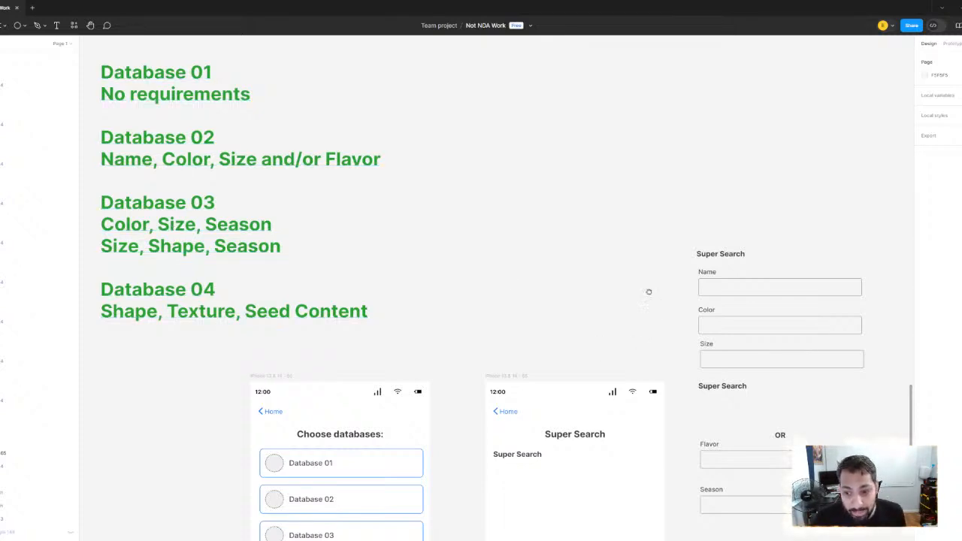
Shift the first heading with Name, Color and Size up together, separating them further from the second heading
{"action": "scroll", "coordinate": [649, 290], "scroll_direction": "down", "scroll_amount": 5}
{"action": "scroll", "coordinate": [649, 290], "scroll_direction": "right", "scroll_amount": 5}
{"action": "left_click_drag", "start_coordinate": [481, 139], "coordinate": [544, 233]}
{"action": "left_click_drag", "start_coordinate": [551, 270], "coordinate": [552, 270]}
{"action": "left_click_drag", "start_coordinate": [552, 269], "coordinate": [551, 245]}
Move the Flavor field down to below the Season field
{"action": "scroll", "coordinate": [517, 260], "scroll_direction": "up", "scroll_amount": 2}
{"action": "scroll", "coordinate": [517, 259], "scroll_direction": "left", "scroll_amount": 3}
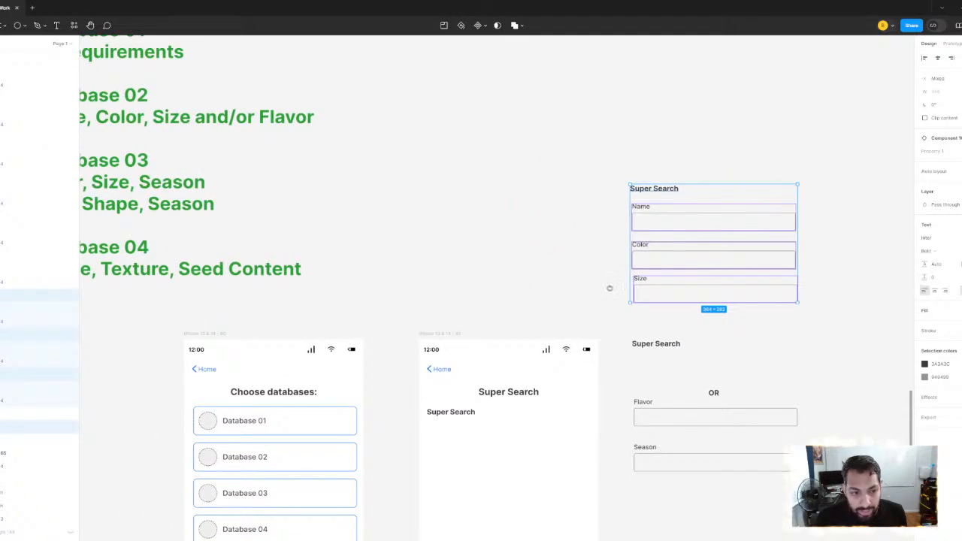
{"action": "scroll", "coordinate": [610, 288], "scroll_direction": "up", "scroll_amount": 2}
{"action": "scroll", "coordinate": [609, 288], "scroll_direction": "left", "scroll_amount": 3}
{"action": "scroll", "coordinate": [612, 273], "scroll_direction": "down", "scroll_amount": 2}
{"action": "scroll", "coordinate": [612, 273], "scroll_direction": "right", "scroll_amount": 2}
{"action": "left_click_drag", "start_coordinate": [737, 394], "coordinate": [729, 496]}
Compare Database 03's two required field combinations with the regrouped fields in the form
{"action": "scroll", "coordinate": [489, 239], "scroll_direction": "up", "scroll_amount": 2}
{"action": "scroll", "coordinate": [488, 239], "scroll_direction": "left", "scroll_amount": 3}
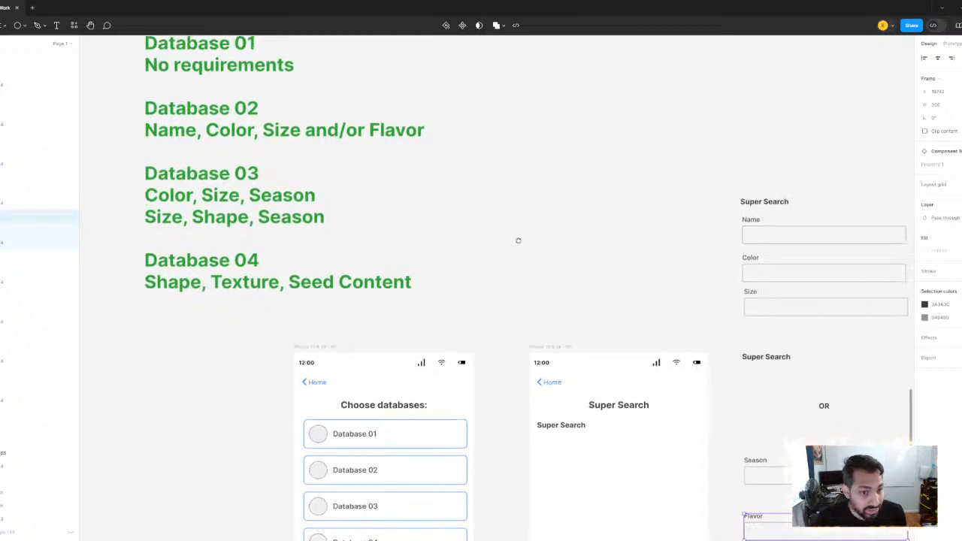
{"action": "scroll", "coordinate": [518, 240], "scroll_direction": "up", "scroll_amount": 1}
{"action": "scroll", "coordinate": [516, 277], "scroll_direction": "down", "scroll_amount": 2}
{"action": "scroll", "coordinate": [515, 277], "scroll_direction": "right", "scroll_amount": 2}
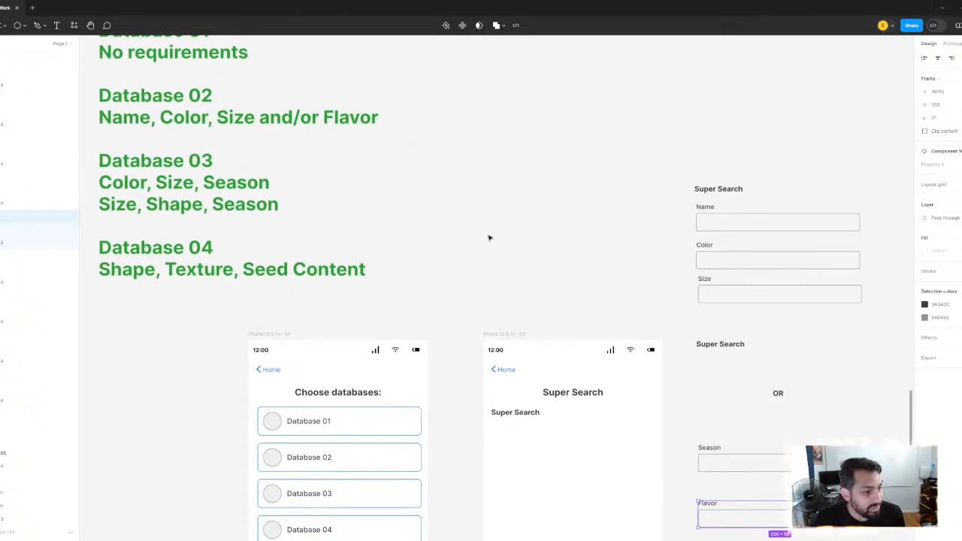
{"action": "scroll", "coordinate": [291, 205], "scroll_direction": "up", "scroll_amount": 1}
{"action": "scroll", "coordinate": [292, 205], "scroll_direction": "left", "scroll_amount": 1}
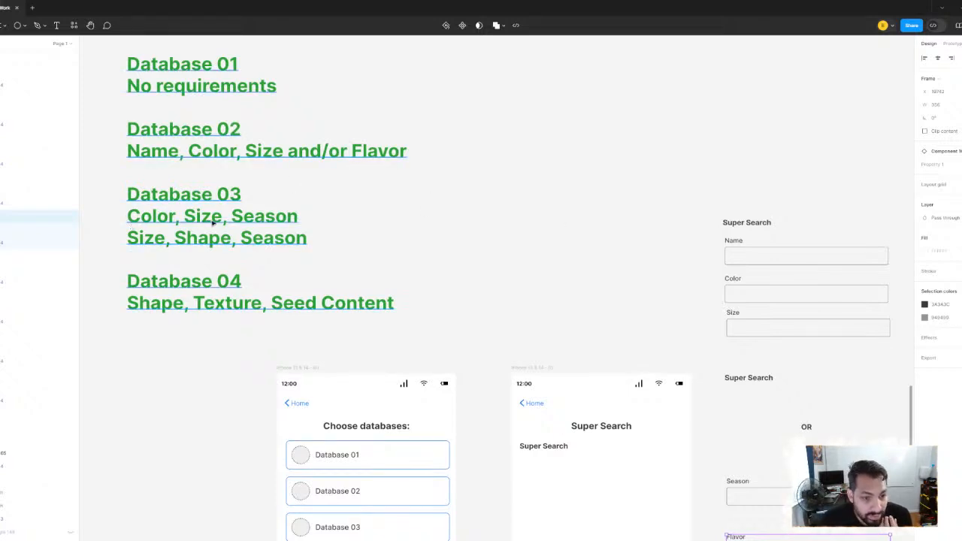
{"action": "scroll", "coordinate": [601, 323], "scroll_direction": "down", "scroll_amount": 2}
{"action": "scroll", "coordinate": [602, 323], "scroll_direction": "right", "scroll_amount": 4}
Move the Shape field from the spare fields to just beneath the OR divider, above Season
{"action": "left_click", "coordinate": [698, 456]}
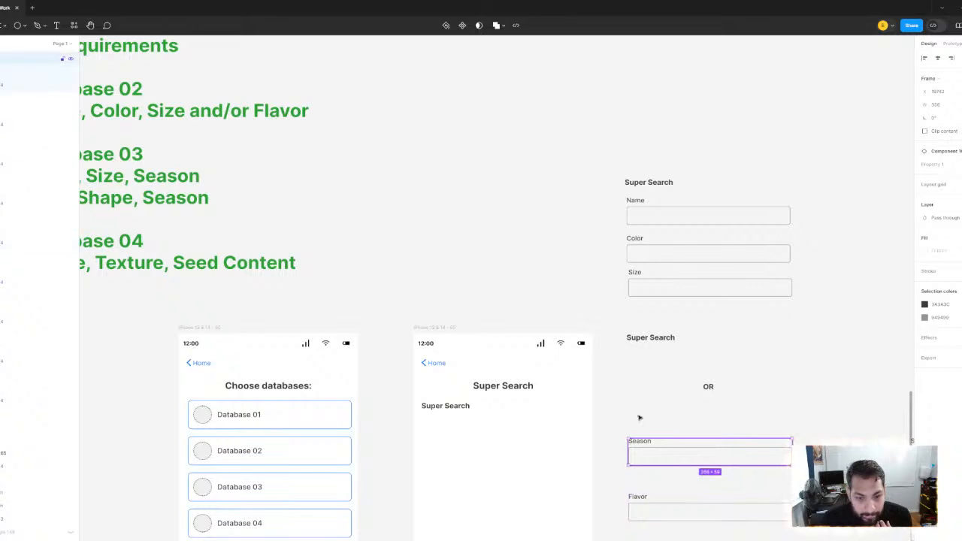
{"action": "left_click_drag", "start_coordinate": [542, 283], "coordinate": [649, 327]}
{"action": "left_click_drag", "start_coordinate": [557, 251], "coordinate": [450, 227]}
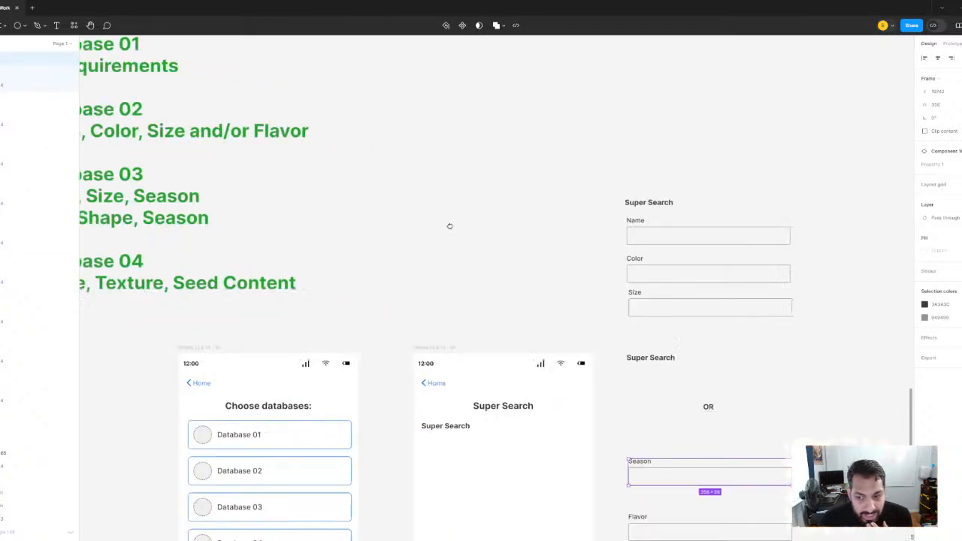
{"action": "left_click_drag", "start_coordinate": [456, 269], "coordinate": [548, 288]}
{"action": "left_click_drag", "start_coordinate": [616, 296], "coordinate": [390, 162]}
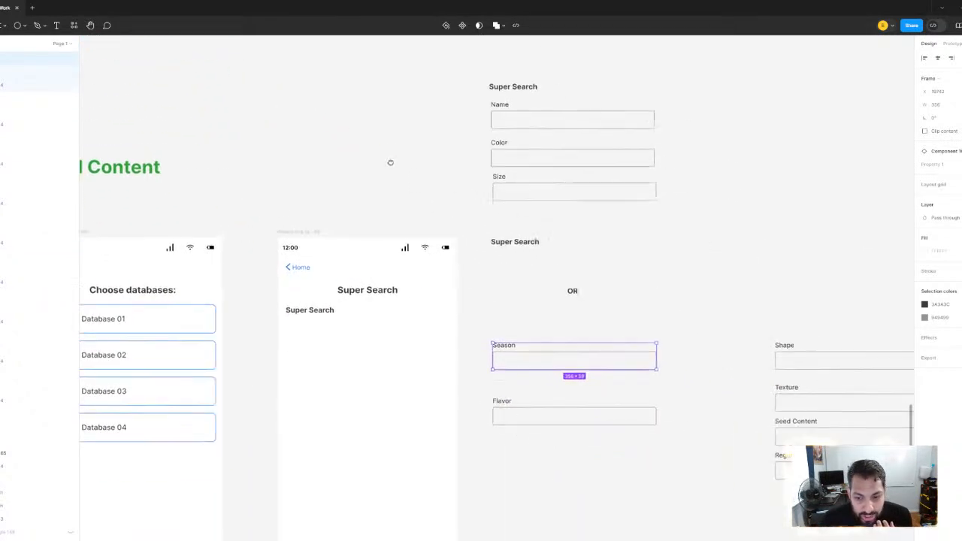
{"action": "left_click", "coordinate": [825, 367]}
{"action": "left_click_drag", "start_coordinate": [829, 366], "coordinate": [546, 330]}
{"action": "left_click_drag", "start_coordinate": [373, 130], "coordinate": [539, 258]}
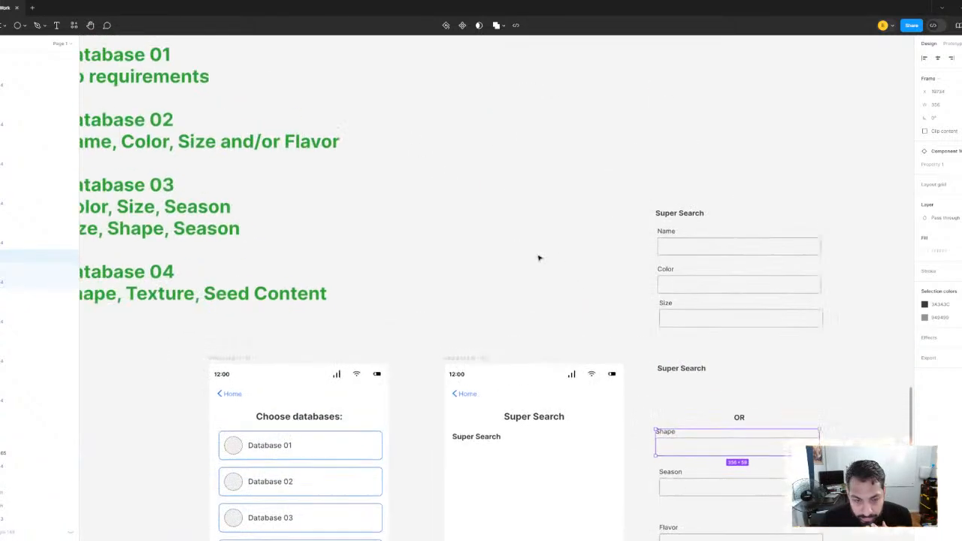
{"action": "scroll", "coordinate": [539, 258], "scroll_direction": "left", "scroll_amount": 3}
{"action": "scroll", "coordinate": [377, 222], "scroll_direction": "right", "scroll_amount": 1}
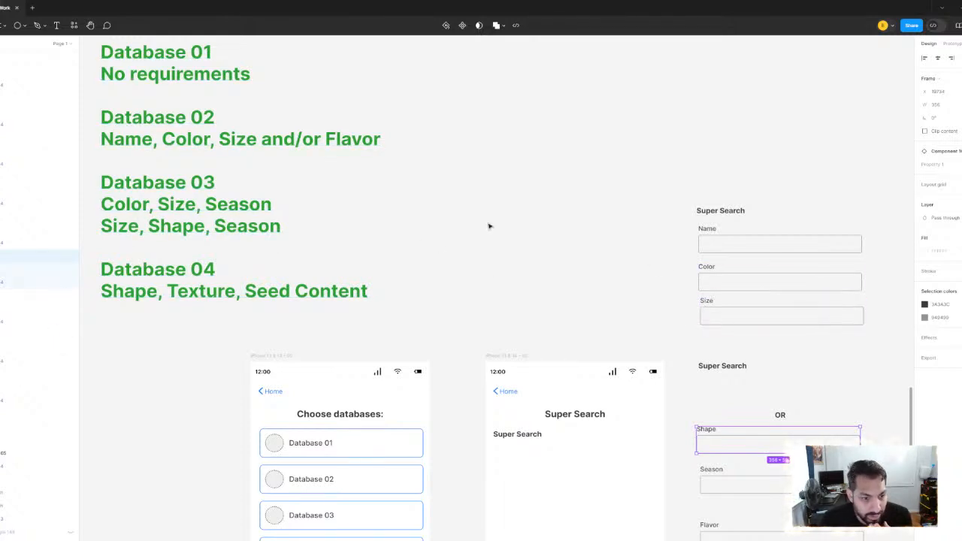
Move the Season field up into the first group, directly beneath the Size field
{"action": "left_click_drag", "start_coordinate": [494, 233], "coordinate": [436, 219]}
{"action": "left_click_drag", "start_coordinate": [691, 476], "coordinate": [697, 342]}
{"action": "left_click_drag", "start_coordinate": [632, 155], "coordinate": [673, 336]}
{"action": "left_click_drag", "start_coordinate": [673, 335], "coordinate": [672, 274]}
{"action": "left_click", "coordinate": [526, 260]}
{"action": "left_click_drag", "start_coordinate": [526, 260], "coordinate": [641, 276]}
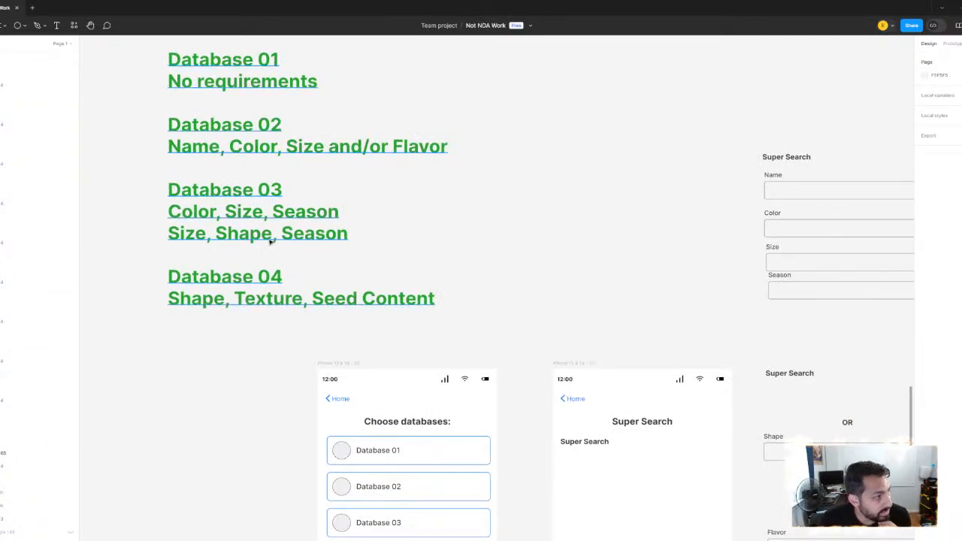
Move the Shape field from below the OR divider to directly beneath the Season field
{"action": "scroll", "coordinate": [451, 229], "scroll_direction": "right", "scroll_amount": 3}
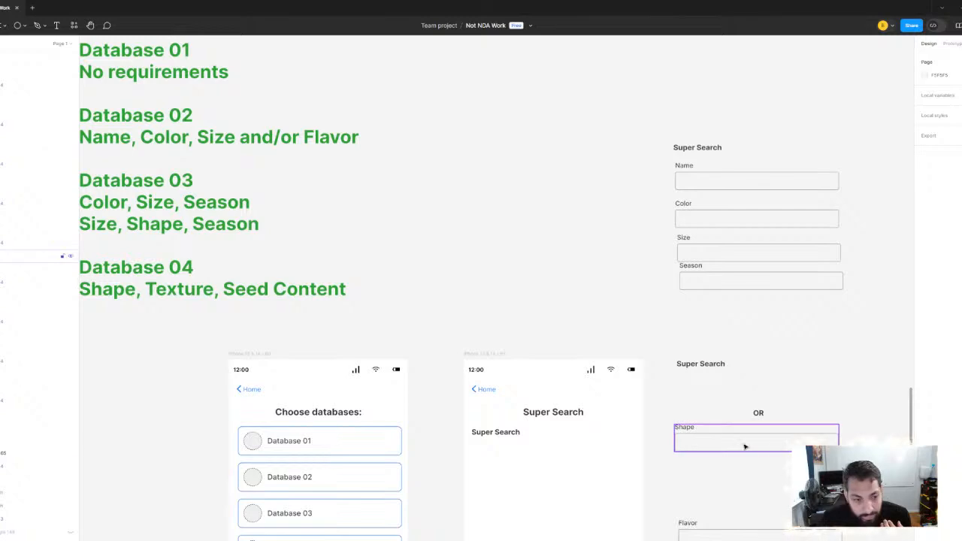
{"action": "scroll", "coordinate": [226, 263], "scroll_direction": "left", "scroll_amount": 2}
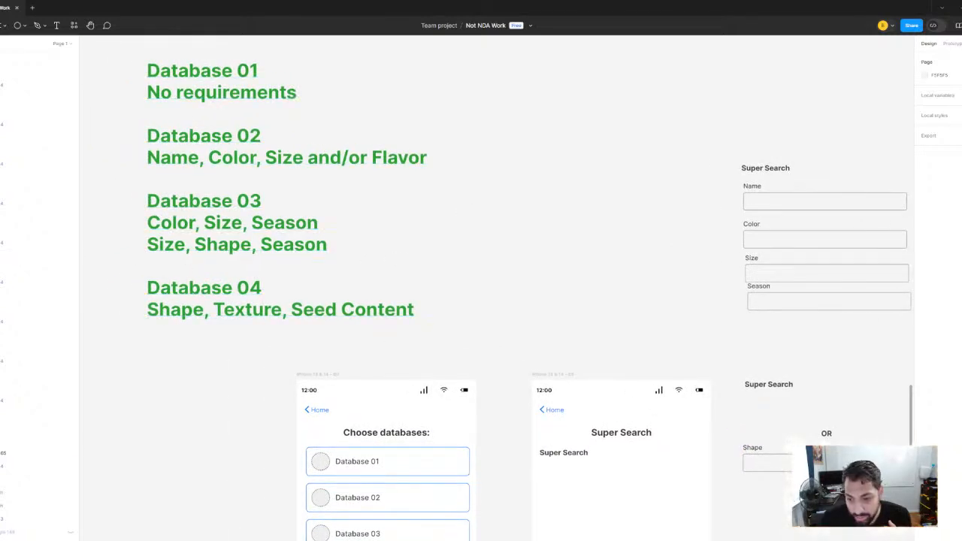
{"action": "left_click", "coordinate": [757, 459]}
{"action": "left_click_drag", "start_coordinate": [788, 469], "coordinate": [791, 344]}
{"action": "scroll", "coordinate": [541, 313], "scroll_direction": "down", "scroll_amount": 1}
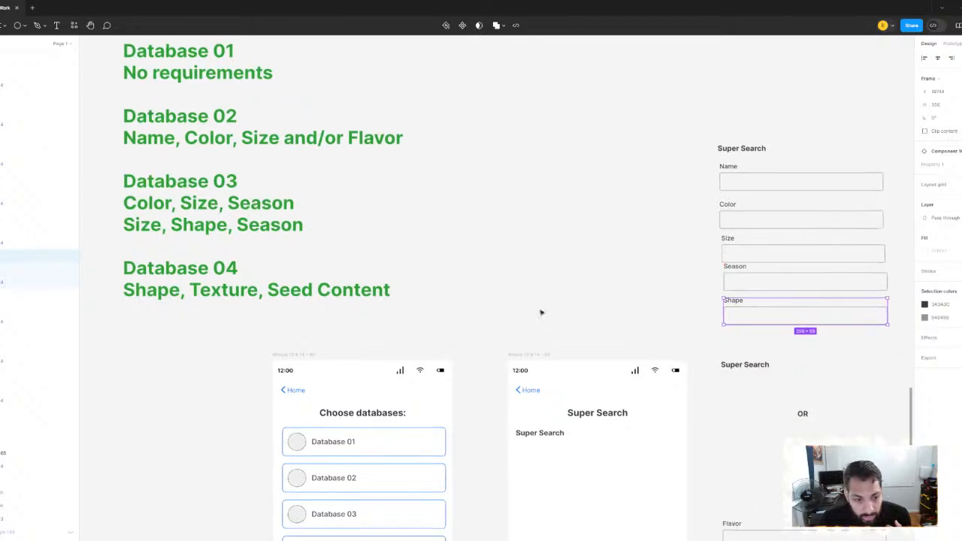
Move the second Super Search heading to just below the OR divider, clear of the growing field group
{"action": "scroll", "coordinate": [503, 323], "scroll_direction": "right", "scroll_amount": 4}
{"action": "scroll", "coordinate": [503, 323], "scroll_direction": "down", "scroll_amount": 2}
{"action": "left_click_drag", "start_coordinate": [584, 277], "coordinate": [666, 335]}
{"action": "scroll", "coordinate": [616, 333], "scroll_direction": "up", "scroll_amount": 2}
{"action": "scroll", "coordinate": [616, 333], "scroll_direction": "left", "scroll_amount": 3}
{"action": "left_click_drag", "start_coordinate": [745, 418], "coordinate": [744, 413]}
{"action": "left_click", "coordinate": [599, 267]}
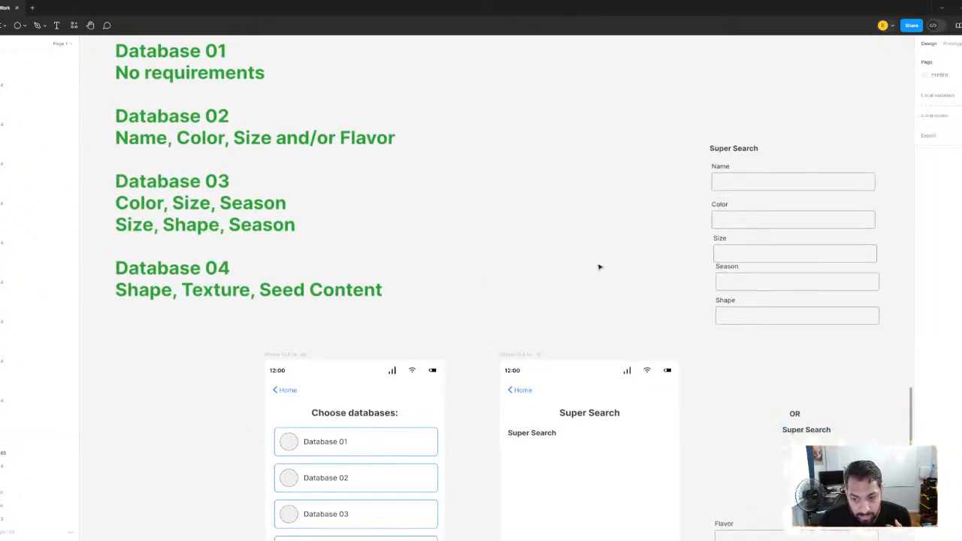
Move the Texture field from the spare fields to directly beneath the Shape field
{"action": "left_click_drag", "start_coordinate": [902, 391], "coordinate": [668, 347]}
{"action": "left_click", "coordinate": [827, 479]}
{"action": "left_click_drag", "start_coordinate": [827, 480], "coordinate": [547, 313]}
Shift the OR divider and its heading down and place the Seed Content field beneath Texture
{"action": "scroll", "coordinate": [431, 281], "scroll_direction": "left", "scroll_amount": 4}
{"action": "scroll", "coordinate": [431, 281], "scroll_direction": "up", "scroll_amount": 1}
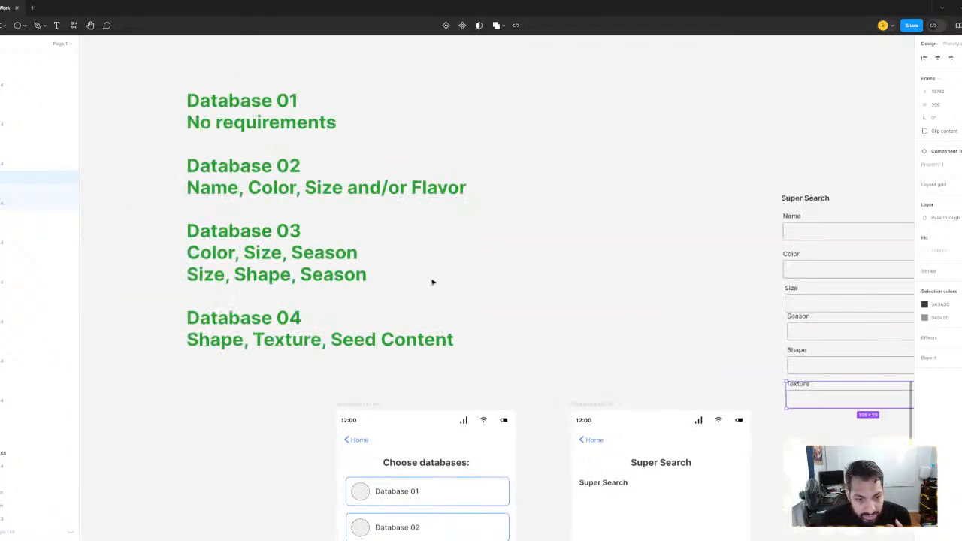
{"action": "scroll", "coordinate": [428, 253], "scroll_direction": "right", "scroll_amount": 4}
{"action": "scroll", "coordinate": [428, 253], "scroll_direction": "down", "scroll_amount": 2}
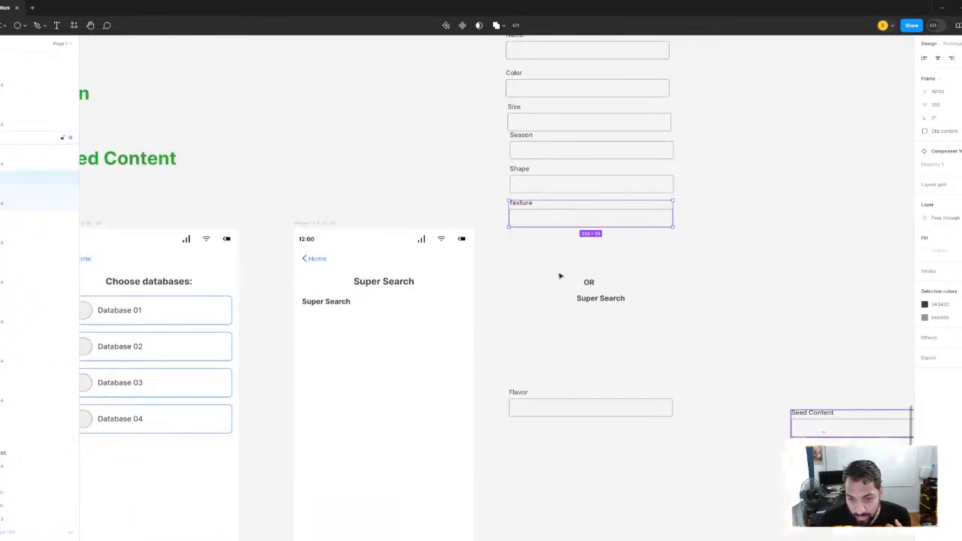
{"action": "left_click_drag", "start_coordinate": [547, 269], "coordinate": [598, 285]}
{"action": "left_click_drag", "start_coordinate": [594, 322], "coordinate": [554, 260]}
{"action": "left_click", "coordinate": [838, 434]}
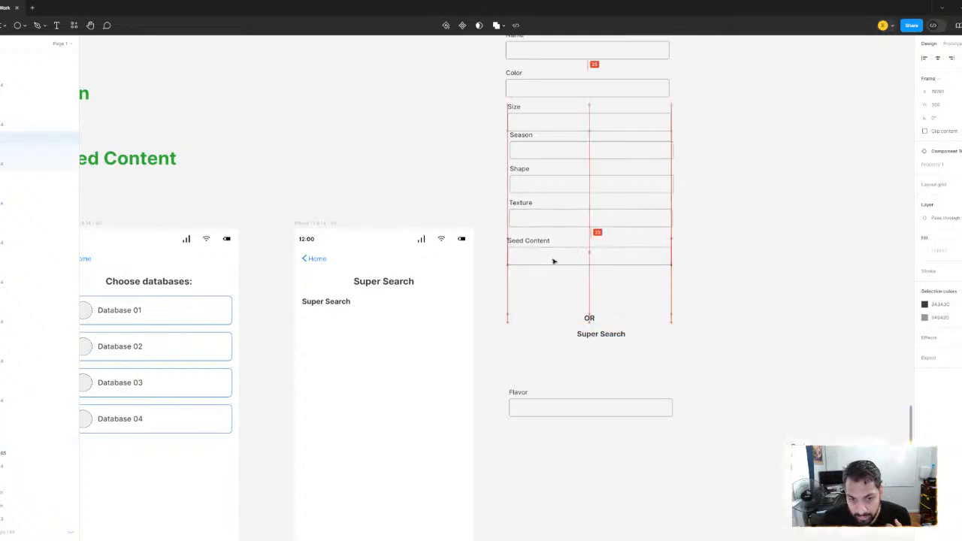
Compare the requirements of all four databases with the fields now stacked in the Super Search form
{"action": "scroll", "coordinate": [471, 185], "scroll_direction": "left", "scroll_amount": 4}
{"action": "scroll", "coordinate": [470, 185], "scroll_direction": "up", "scroll_amount": 2}
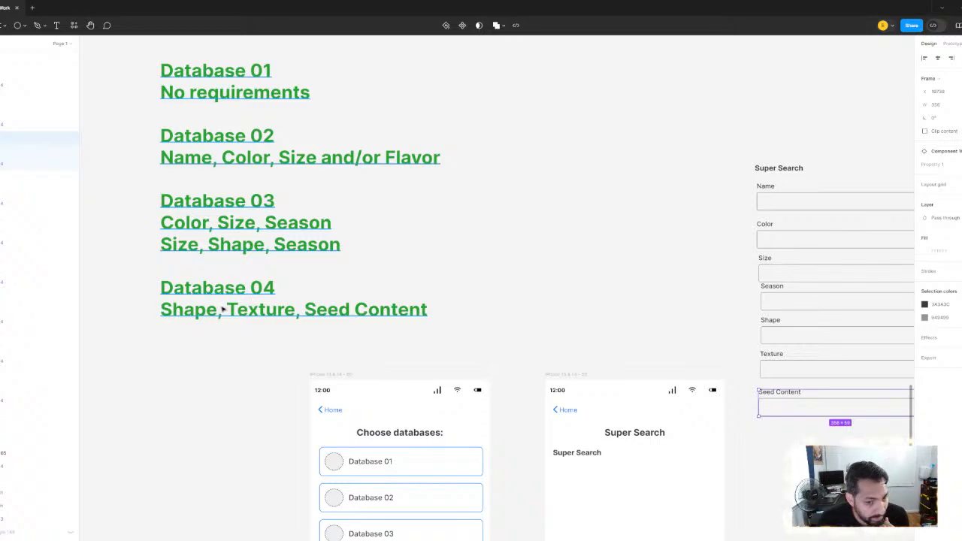
{"action": "scroll", "coordinate": [518, 260], "scroll_direction": "down", "scroll_amount": 1}
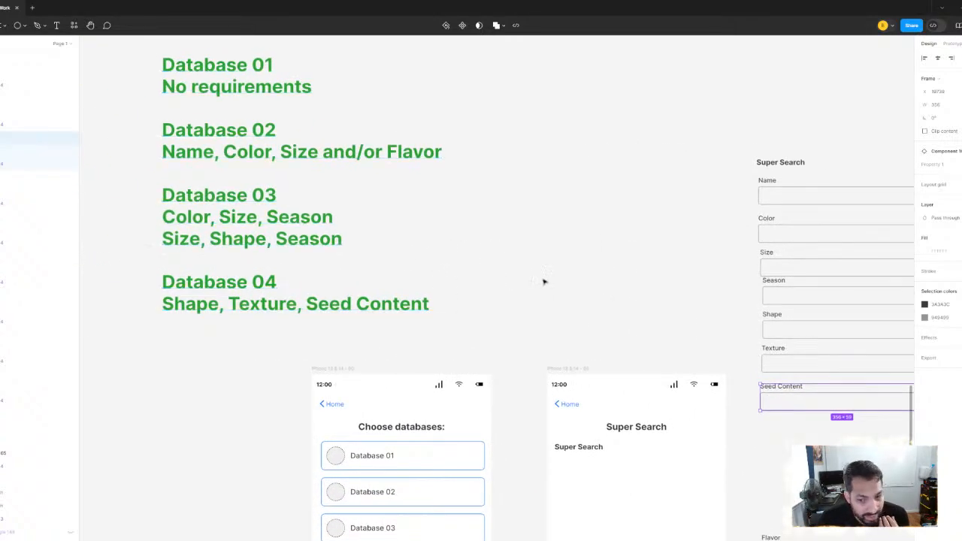
{"action": "scroll", "coordinate": [543, 281], "scroll_direction": "down", "scroll_amount": 4}
{"action": "scroll", "coordinate": [543, 282], "scroll_direction": "right", "scroll_amount": 6}
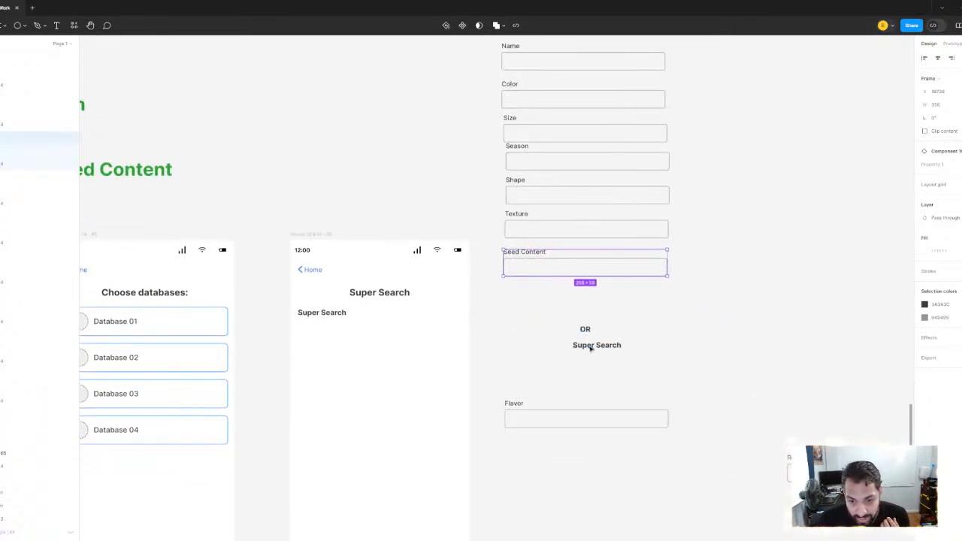
{"action": "scroll", "coordinate": [606, 317], "scroll_direction": "up", "scroll_amount": 4}
{"action": "scroll", "coordinate": [606, 318], "scroll_direction": "left", "scroll_amount": 6}
{"action": "scroll", "coordinate": [606, 317], "scroll_direction": "up", "scroll_amount": 1}
{"action": "scroll", "coordinate": [606, 317], "scroll_direction": "left", "scroll_amount": 1}
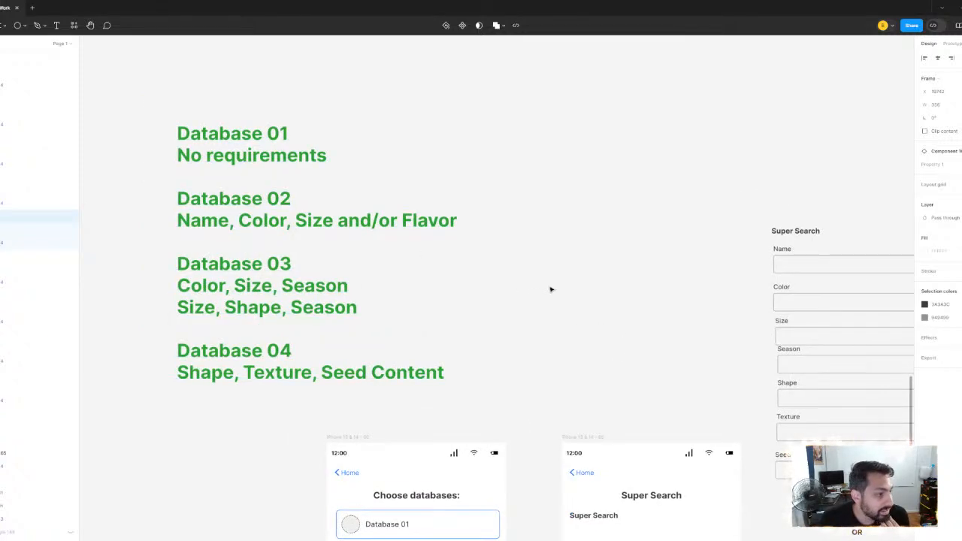
Move the OR divider and the second Super Search heading out of the form into the empty space beside it
{"action": "scroll", "coordinate": [550, 289], "scroll_direction": "down", "scroll_amount": 3}
{"action": "scroll", "coordinate": [550, 289], "scroll_direction": "right", "scroll_amount": 8}
{"action": "left_click", "coordinate": [549, 423]}
{"action": "left_click", "coordinate": [535, 400]}
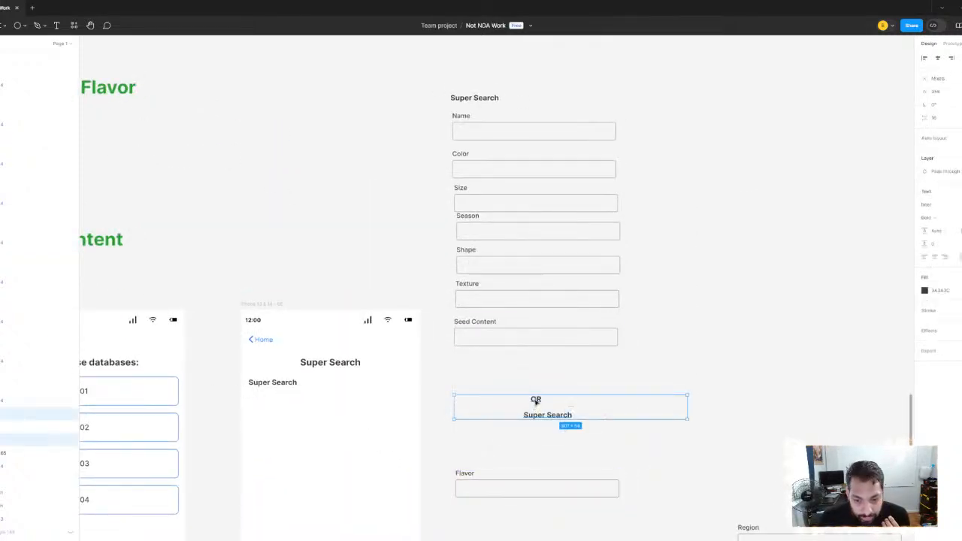
{"action": "left_click_drag", "start_coordinate": [535, 401], "coordinate": [762, 358]}
Move the second Super Search heading beneath the Seed Content field and change its text to Optional Fields
{"action": "scroll", "coordinate": [344, 165], "scroll_direction": "up", "scroll_amount": 3}
{"action": "scroll", "coordinate": [344, 165], "scroll_direction": "left", "scroll_amount": 8}
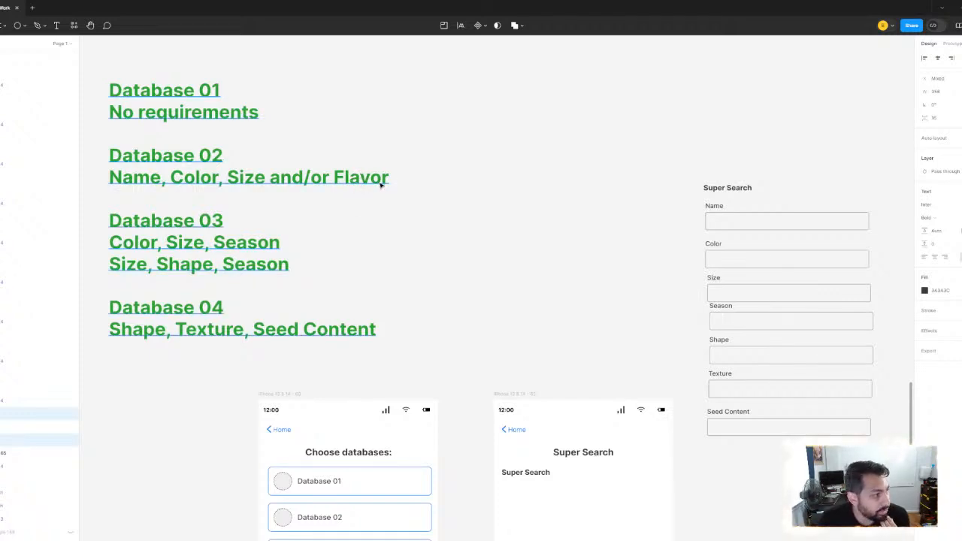
{"action": "scroll", "coordinate": [533, 255], "scroll_direction": "down", "scroll_amount": 3}
{"action": "scroll", "coordinate": [532, 256], "scroll_direction": "right", "scroll_amount": 4}
{"action": "left_click", "coordinate": [810, 360]}
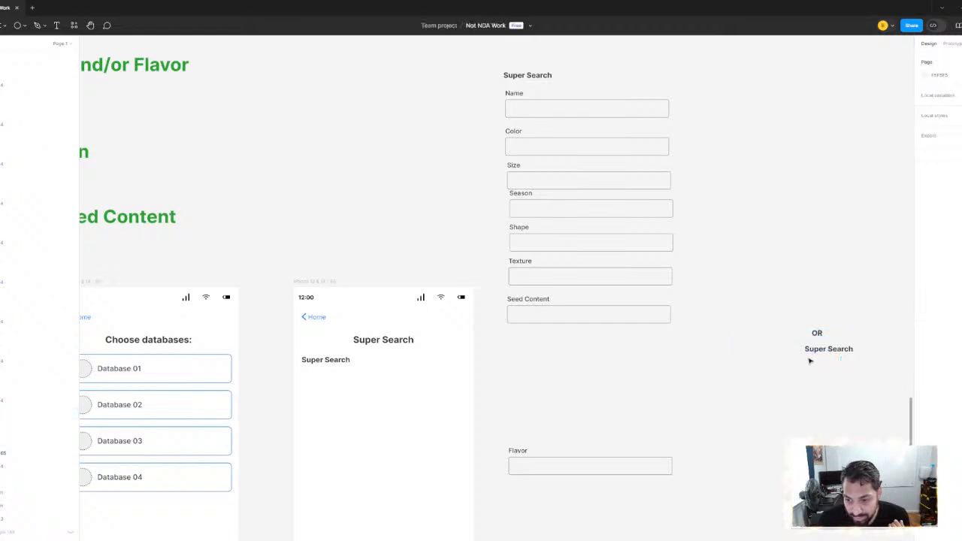
{"action": "left_click", "coordinate": [829, 350]}
{"action": "left_click_drag", "start_coordinate": [829, 349], "coordinate": [533, 347]}
{"action": "key", "text": "Return"}
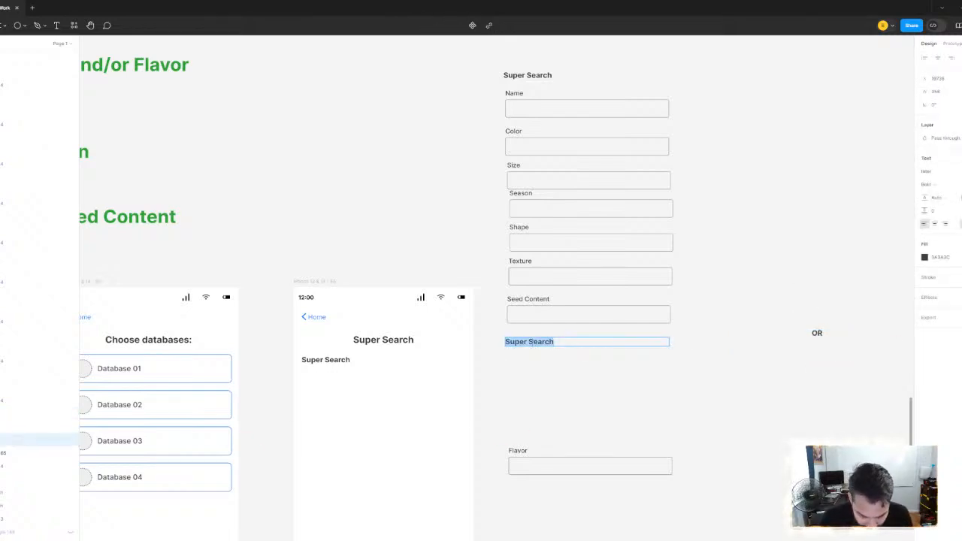
{"action": "type", "text": "PTIN"}
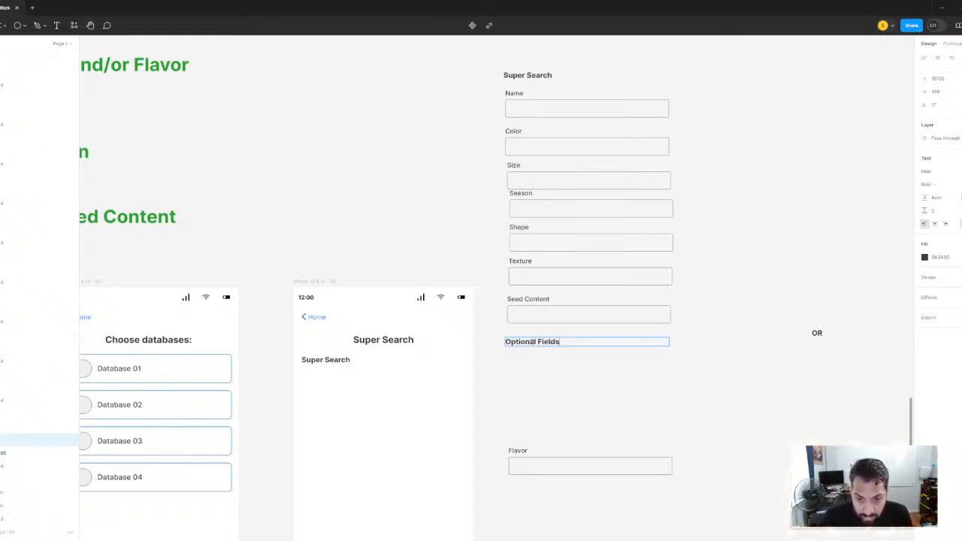
Move the Flavor field up to directly beneath the Optional Fields heading
{"action": "left_click", "coordinate": [539, 461]}
{"action": "left_click_drag", "start_coordinate": [538, 447], "coordinate": [535, 362]}
{"action": "scroll", "coordinate": [396, 178], "scroll_direction": "down", "scroll_amount": 3}
{"action": "left_click_drag", "start_coordinate": [399, 178], "coordinate": [398, 211]}
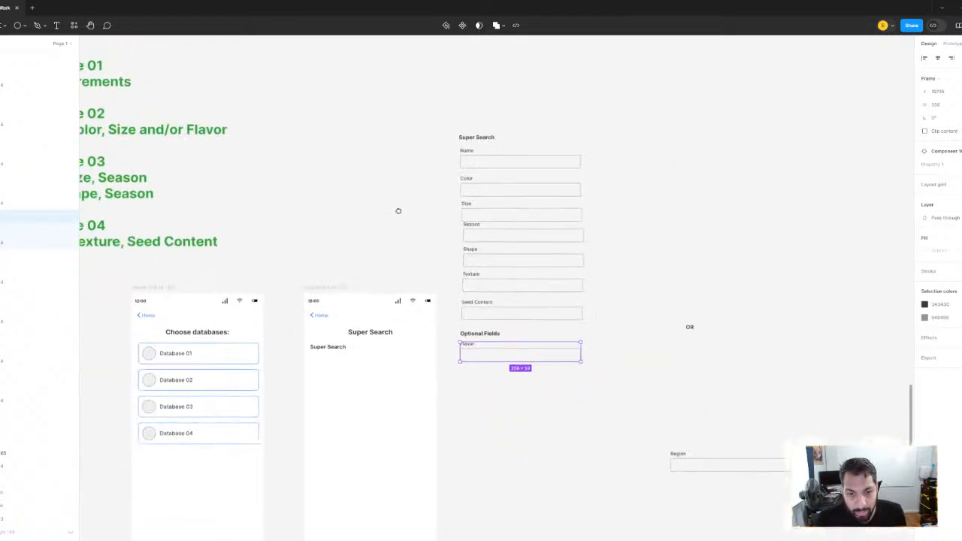
Left-align both headings and all eight fields of the form
{"action": "left_click_drag", "start_coordinate": [467, 112], "coordinate": [599, 403]}
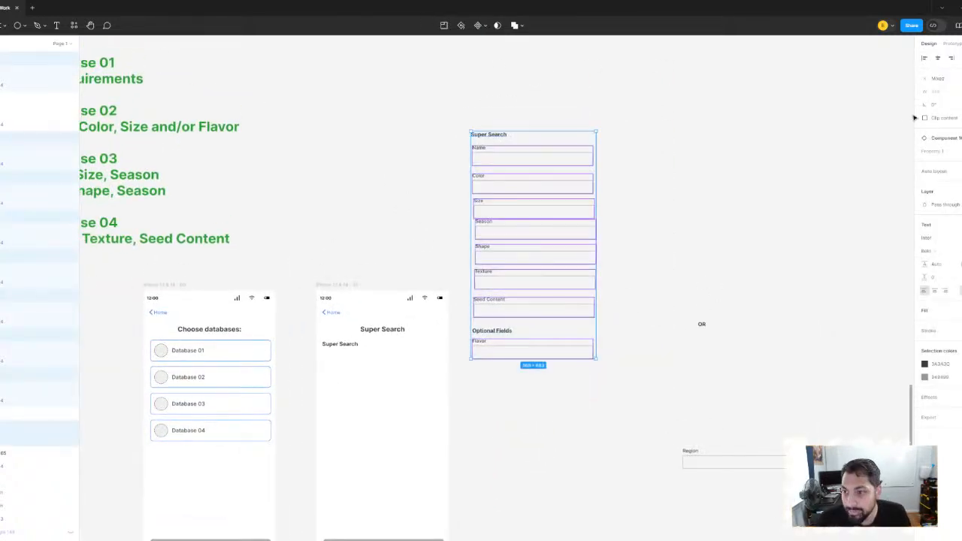
{"action": "left_click", "coordinate": [926, 58]}
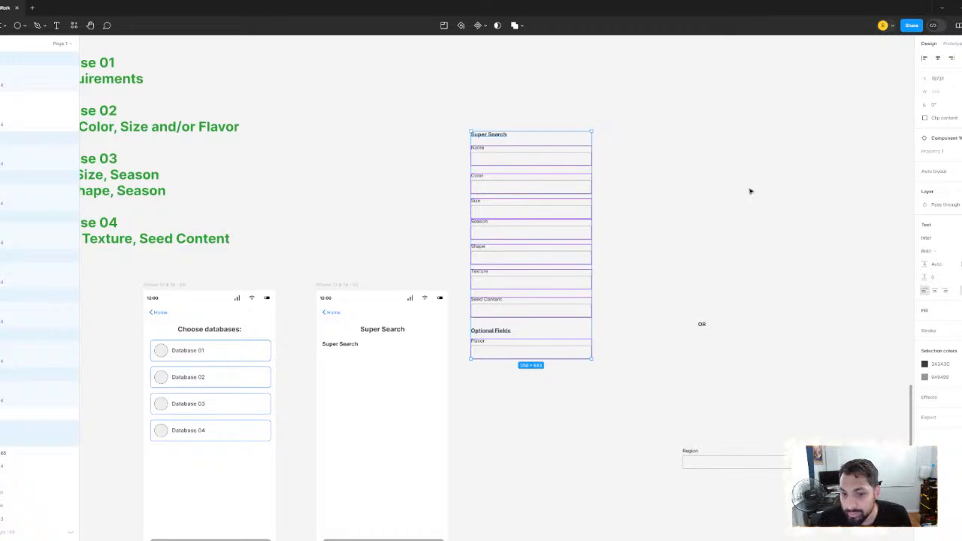
{"action": "left_click", "coordinate": [715, 209]}
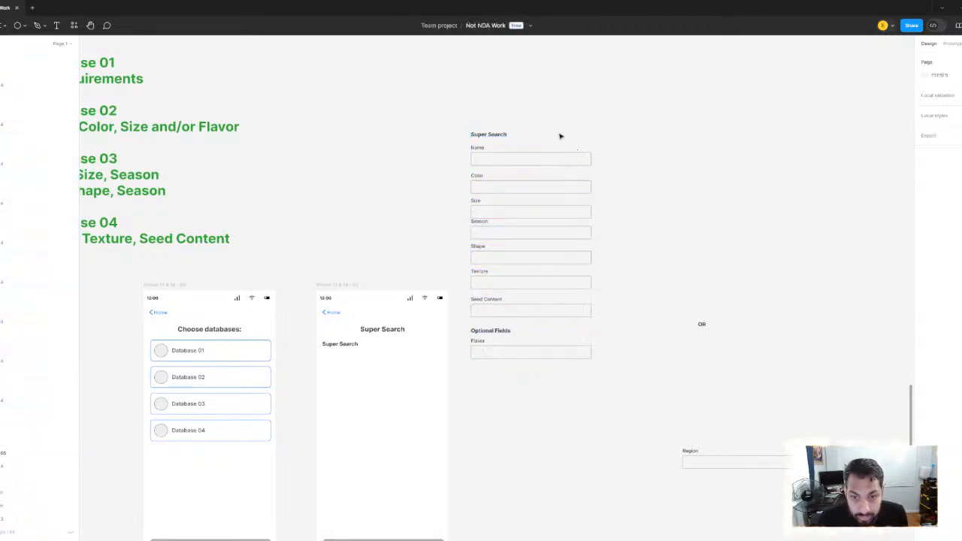
Space the seven fields from Name to Seed Content evenly in the vertical direction
{"action": "left_click_drag", "start_coordinate": [561, 137], "coordinate": [587, 320]}
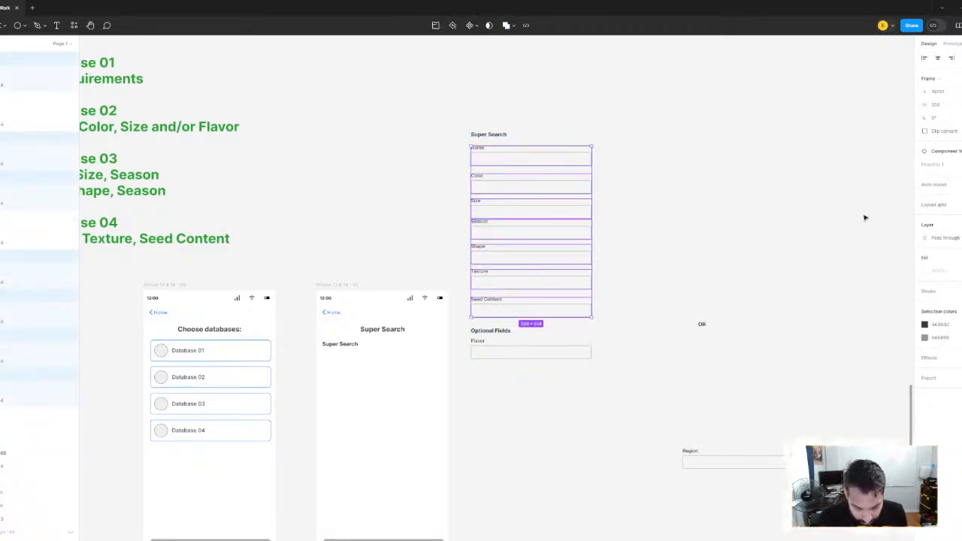
{"action": "key", "text": "ctrl+g"}
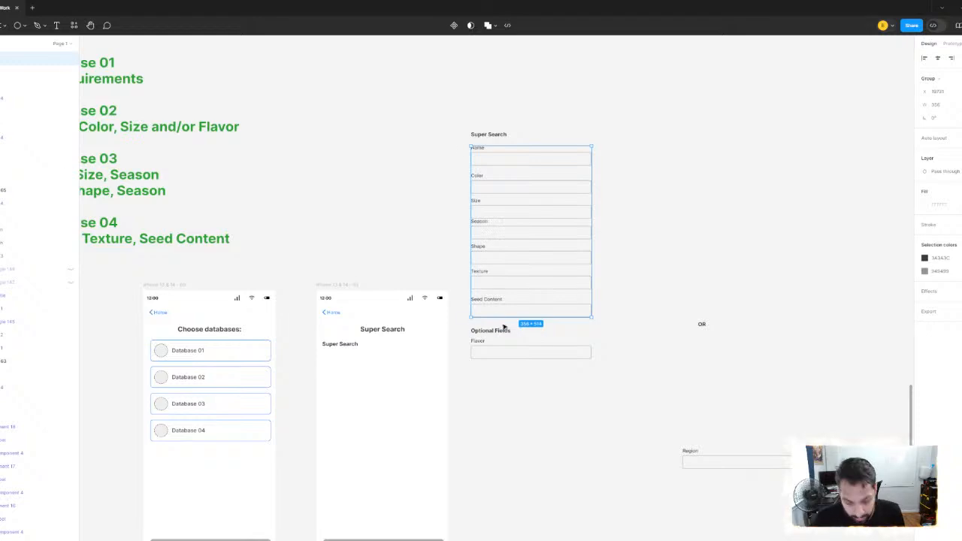
{"action": "key", "text": "ctrl+z"}
{"action": "left_click", "coordinate": [584, 312]}
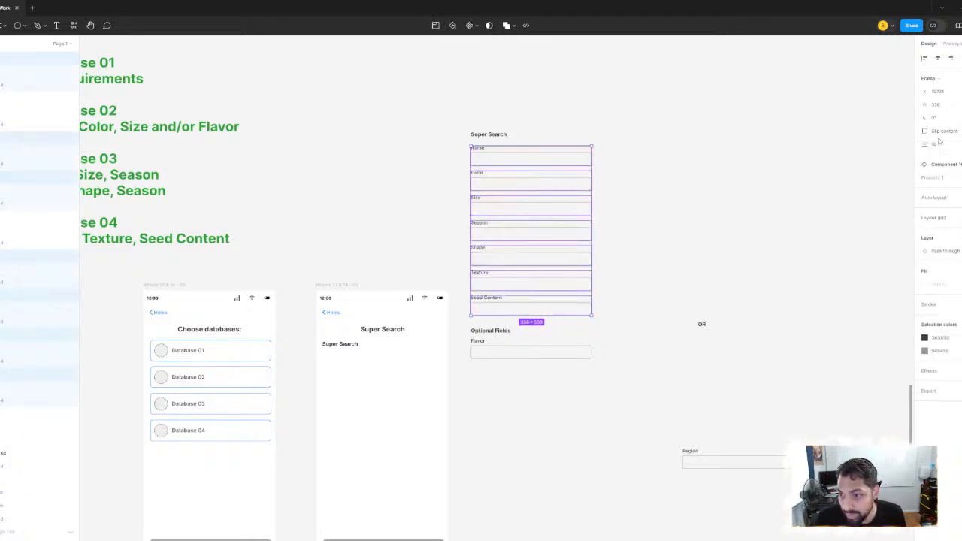
{"action": "left_click", "coordinate": [680, 160]}
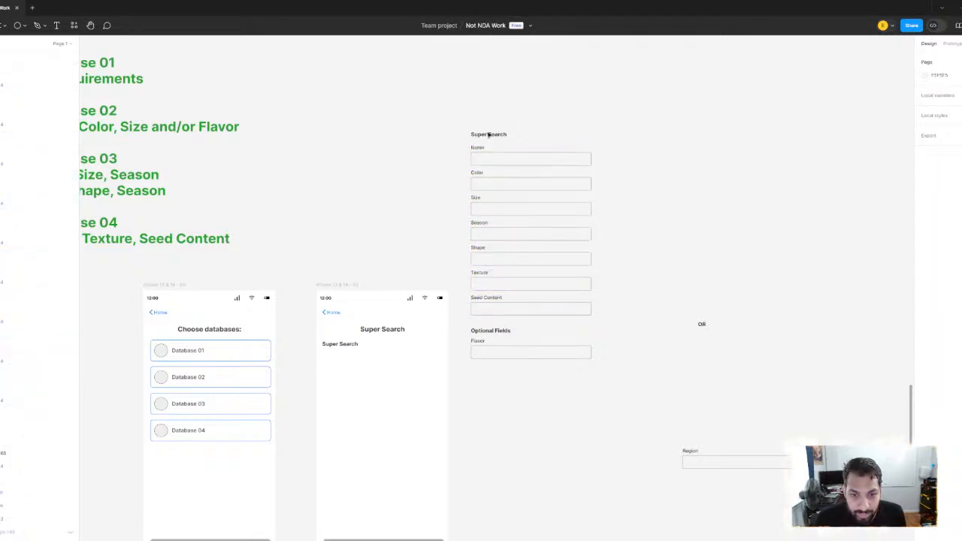
Bring the Super Search heading closer to the Name field and group it with the seven fields below it
{"action": "scroll", "coordinate": [485, 136], "scroll_direction": "up", "scroll_amount": 5}
{"action": "left_click_drag", "start_coordinate": [485, 137], "coordinate": [486, 141]}
{"action": "scroll", "coordinate": [550, 122], "scroll_direction": "down", "scroll_amount": 2}
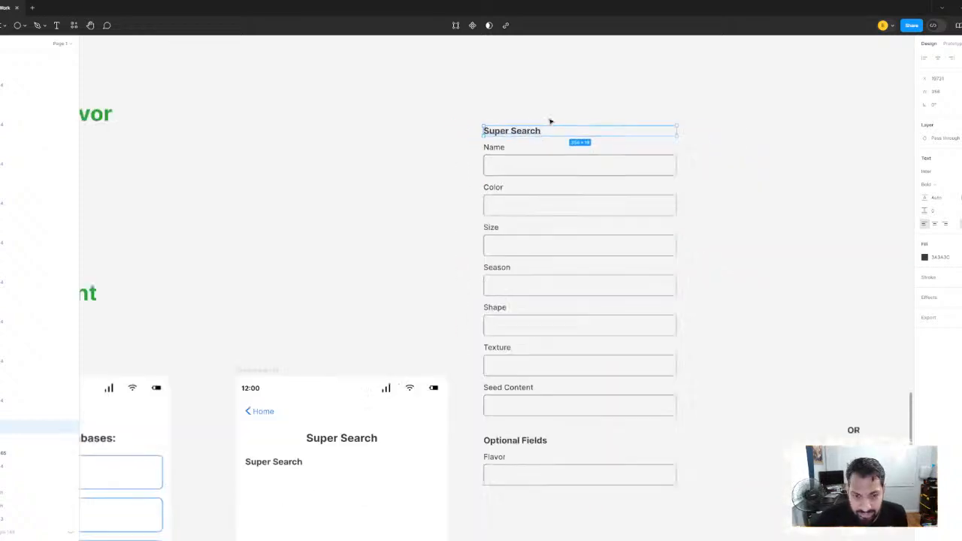
{"action": "left_click_drag", "start_coordinate": [499, 97], "coordinate": [590, 410]}
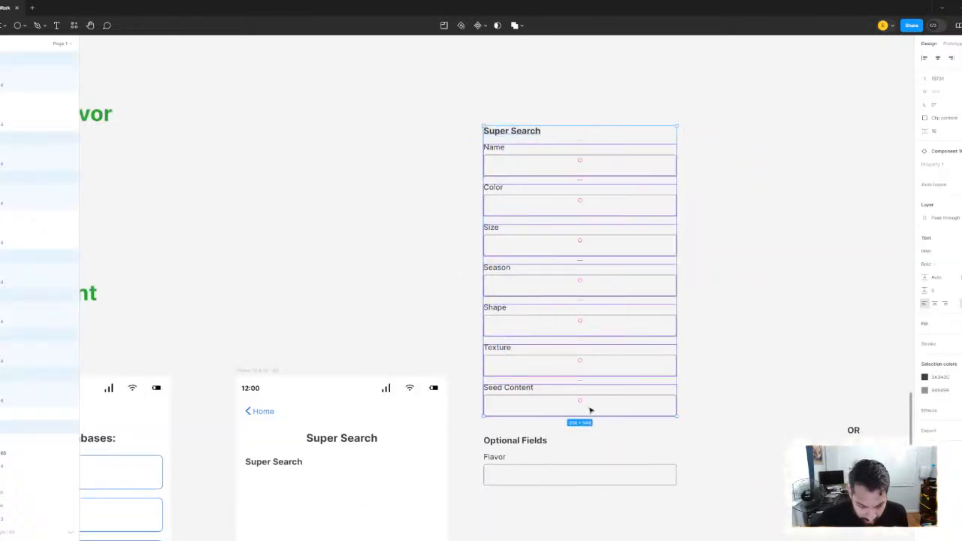
{"action": "key", "text": "ctrl+g"}
Nudge the Optional Fields heading up closer to the Seed Content field, checking the gap between them
{"action": "left_click_drag", "start_coordinate": [622, 362], "coordinate": [611, 254]}
{"action": "left_click", "coordinate": [516, 336]}
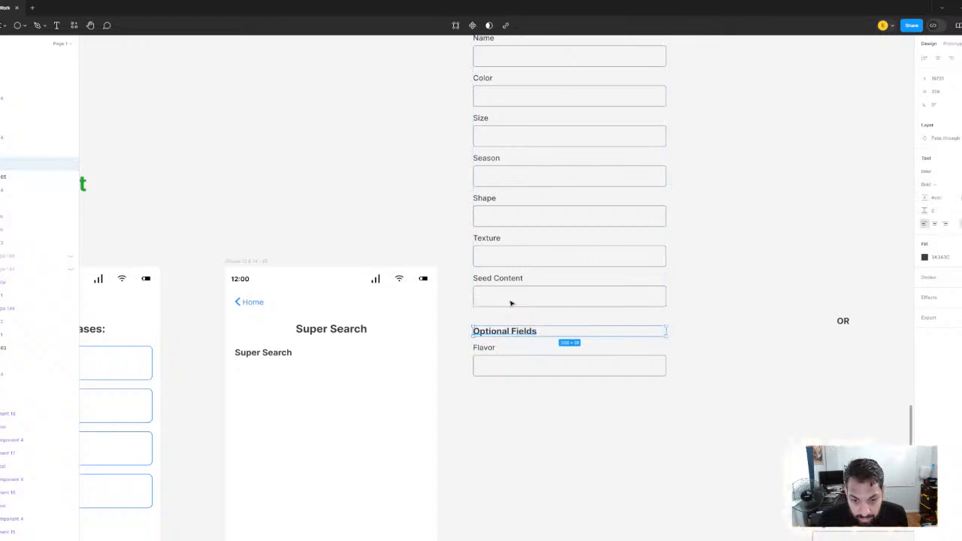
{"action": "key", "text": "alt"}
{"action": "key", "text": "Up"}
{"action": "key", "text": "Up"}
{"action": "key", "text": "Up"}
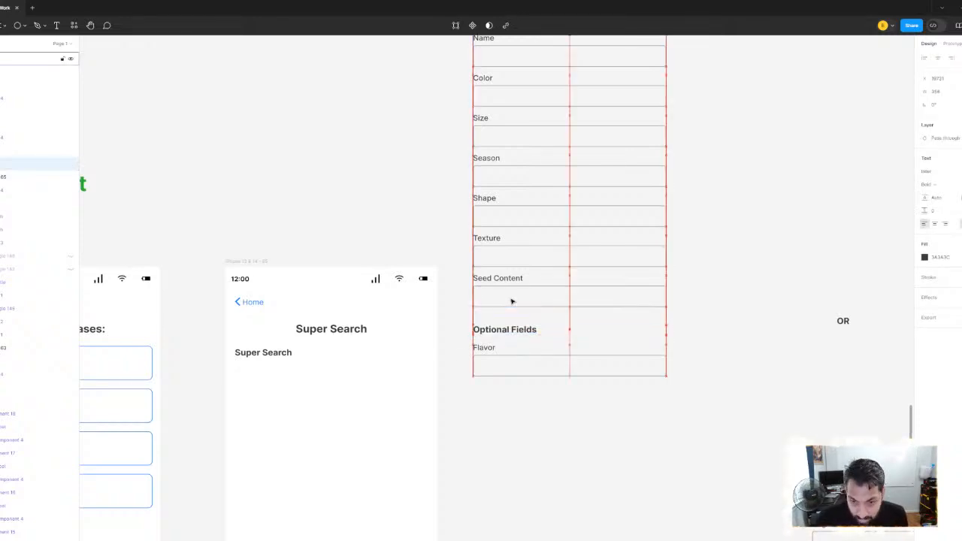
{"action": "key", "text": "Up"}
{"action": "key", "text": "Up"}
{"action": "key", "text": "Up"}
{"action": "key", "text": "Up"}
{"action": "key", "text": "Up"}
{"action": "key", "text": "Up"}
{"action": "key", "text": "alt"}
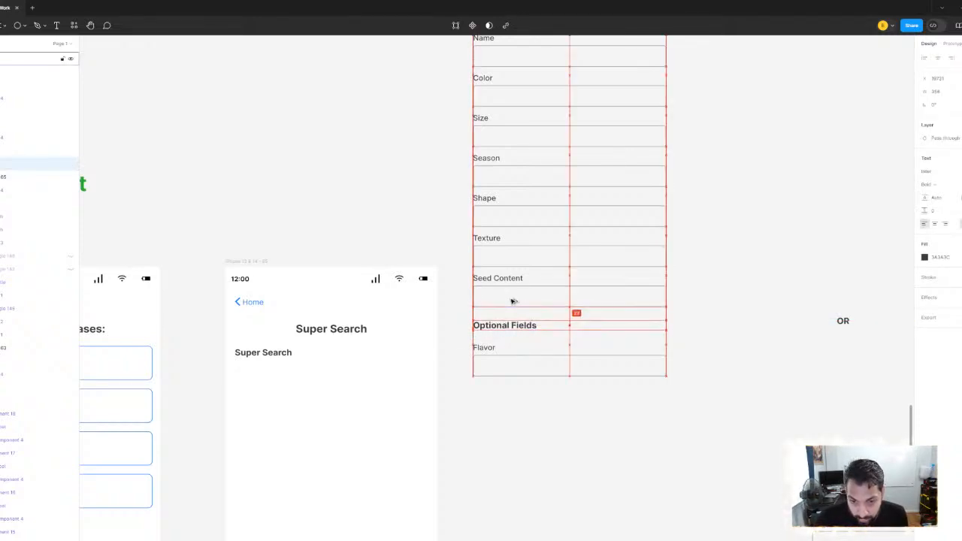
Nudge the Flavor field up closer to the Optional Fields heading, checking the gap between them
{"action": "left_click", "coordinate": [518, 368]}
{"action": "key", "text": "Up"}
{"action": "key", "text": "Up"}
{"action": "key", "text": "Up"}
{"action": "key", "text": "Up"}
{"action": "key", "text": "Up"}
{"action": "key", "text": "Up"}
{"action": "key", "text": "Up"}
{"action": "key", "text": "Up"}
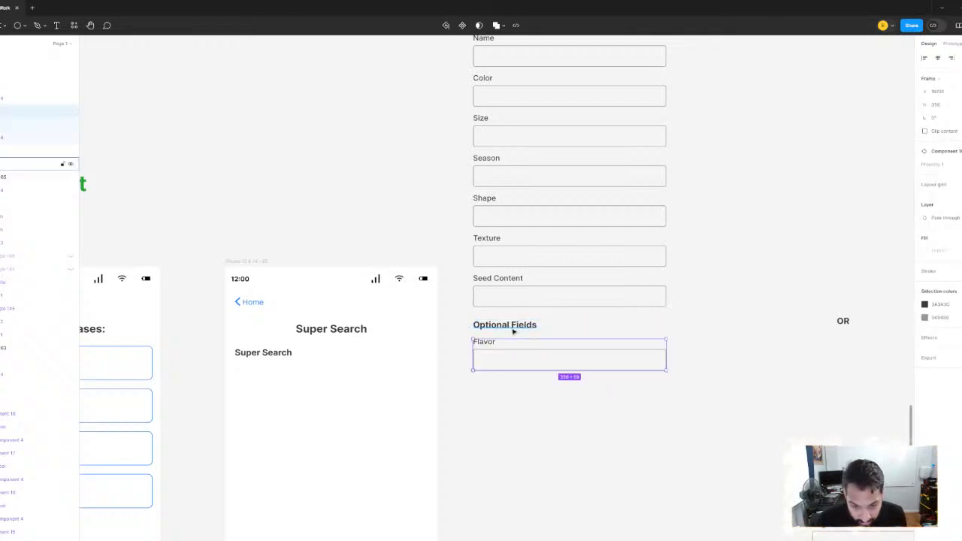
{"action": "key", "text": "alt"}
{"action": "key", "text": "Up"}
{"action": "key", "text": "alt"}
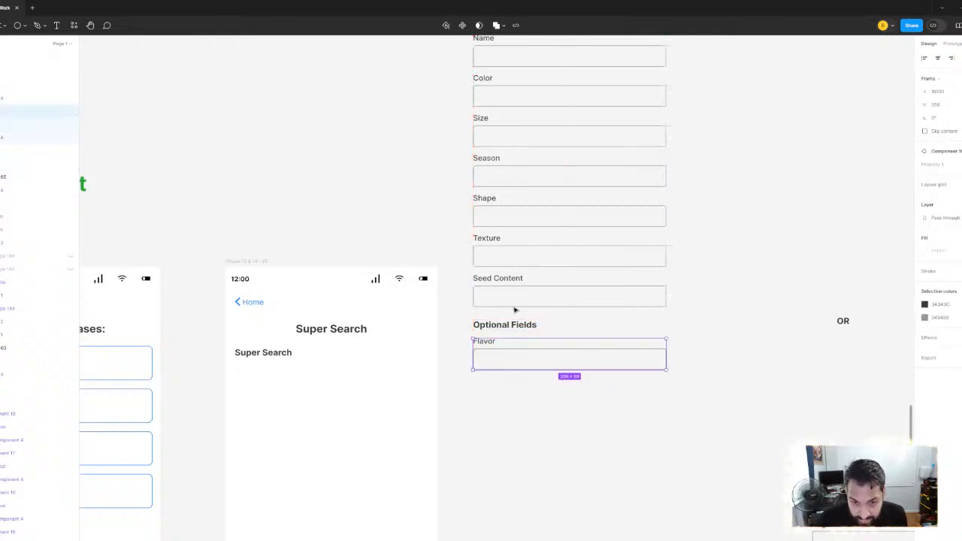
Group the Optional Fields heading with the Flavor field
{"action": "left_click_drag", "start_coordinate": [630, 468], "coordinate": [496, 323]}
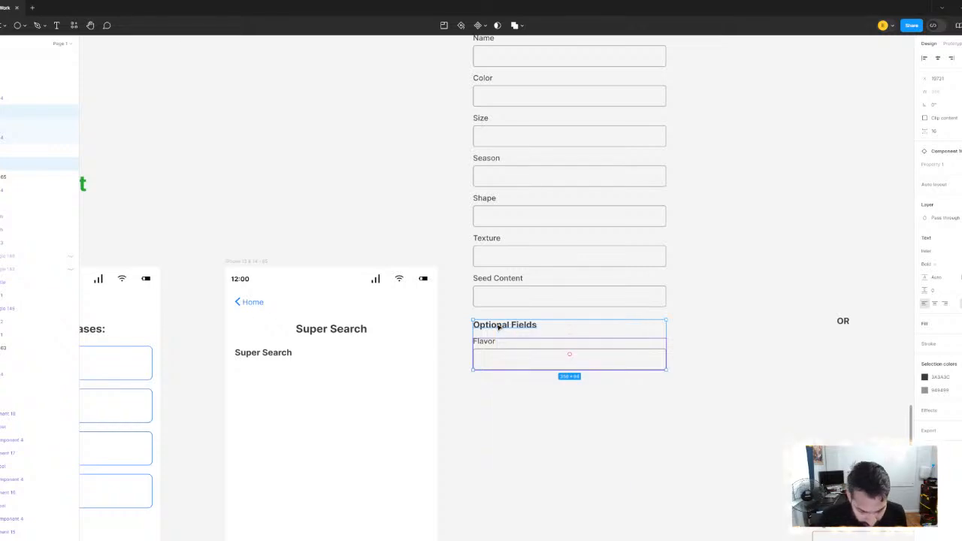
{"action": "key", "text": "ctrl+g"}
{"action": "scroll", "coordinate": [509, 280], "scroll_direction": "down", "scroll_amount": 3}
{"action": "left_click", "coordinate": [623, 189]}
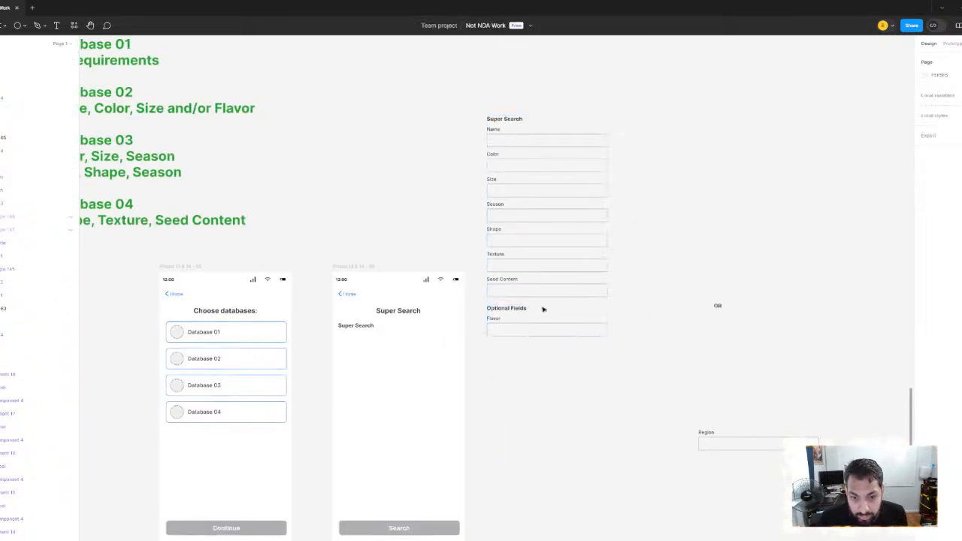
Move the whole form, with both groups, down and to the right, farther from the Super Search phone screen
{"action": "left_click_drag", "start_coordinate": [481, 98], "coordinate": [562, 356]}
{"action": "scroll", "coordinate": [562, 355], "scroll_direction": "down", "scroll_amount": 2}
{"action": "scroll", "coordinate": [561, 356], "scroll_direction": "left", "scroll_amount": 2}
{"action": "left_click_drag", "start_coordinate": [633, 133], "coordinate": [674, 202]}
{"action": "left_click", "coordinate": [816, 280]}
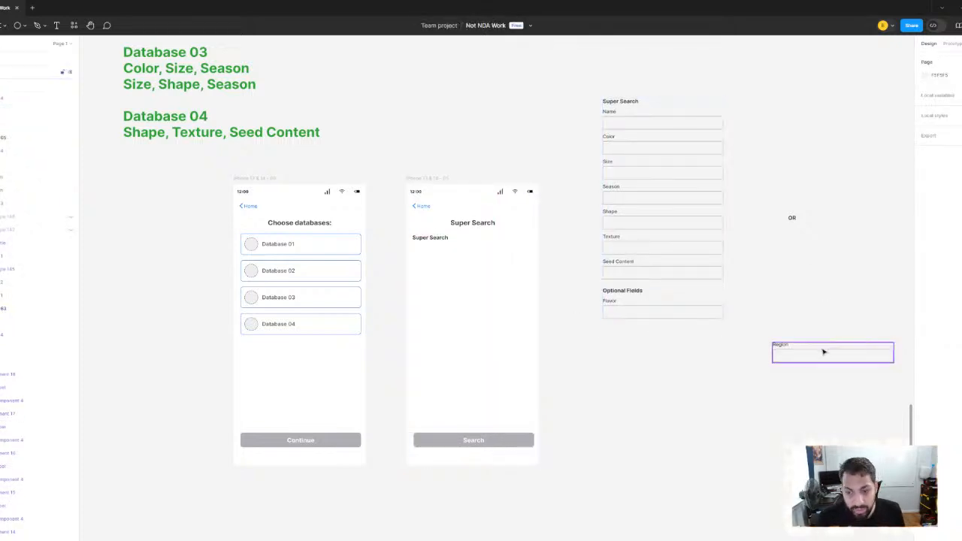
Move the Region field beneath the Flavor field, aligned with it, and nudge it up to match the spacing between fields
{"action": "left_click", "coordinate": [822, 352]}
{"action": "scroll", "coordinate": [822, 352], "scroll_direction": "up", "scroll_amount": 2}
{"action": "left_click_drag", "start_coordinate": [790, 359], "coordinate": [602, 334]}
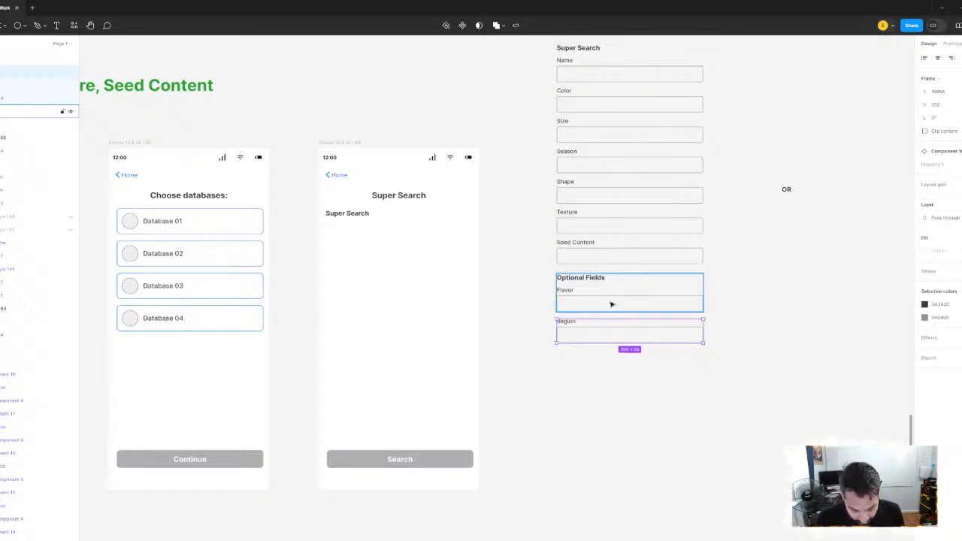
{"action": "key", "text": "alt"}
{"action": "key", "text": "Up"}
{"action": "key", "text": "Up"}
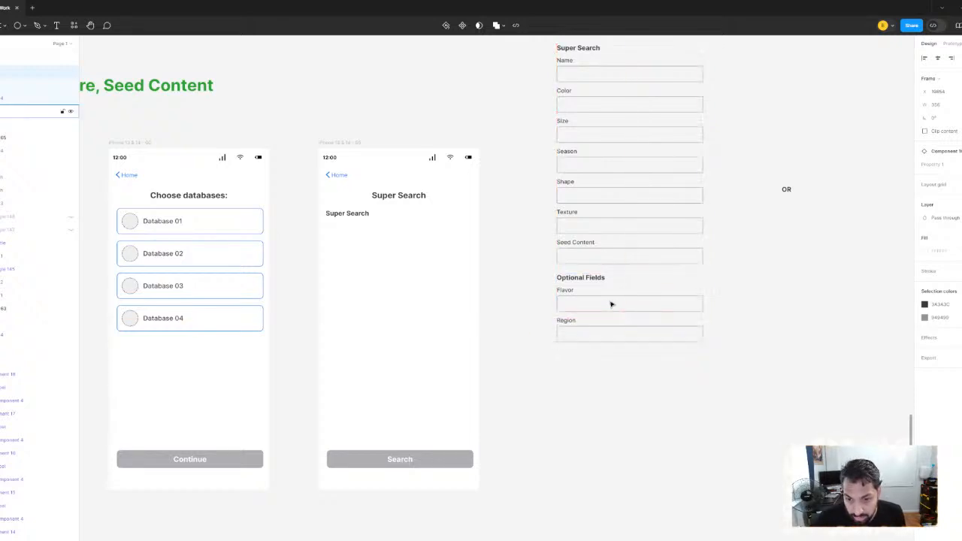
Ungroup the Optional Fields heading and Flavor field, and regroup them together with the Region field
{"action": "left_click", "coordinate": [599, 301]}
{"action": "right_click", "coordinate": [592, 278]}
{"action": "mouse_move", "coordinate": [615, 317]}
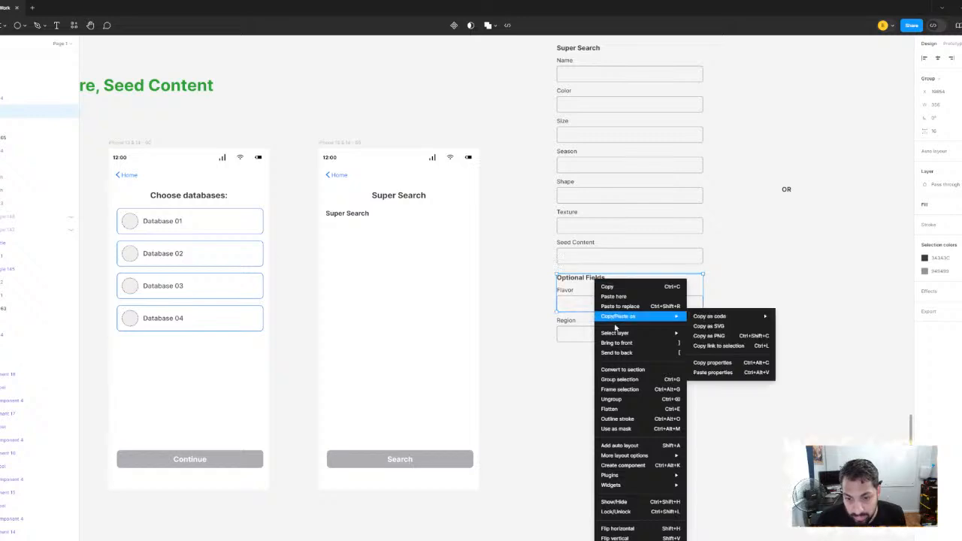
{"action": "left_click", "coordinate": [625, 400]}
{"action": "left_click_drag", "start_coordinate": [647, 408], "coordinate": [560, 272]}
{"action": "key", "text": "ctrl+g"}
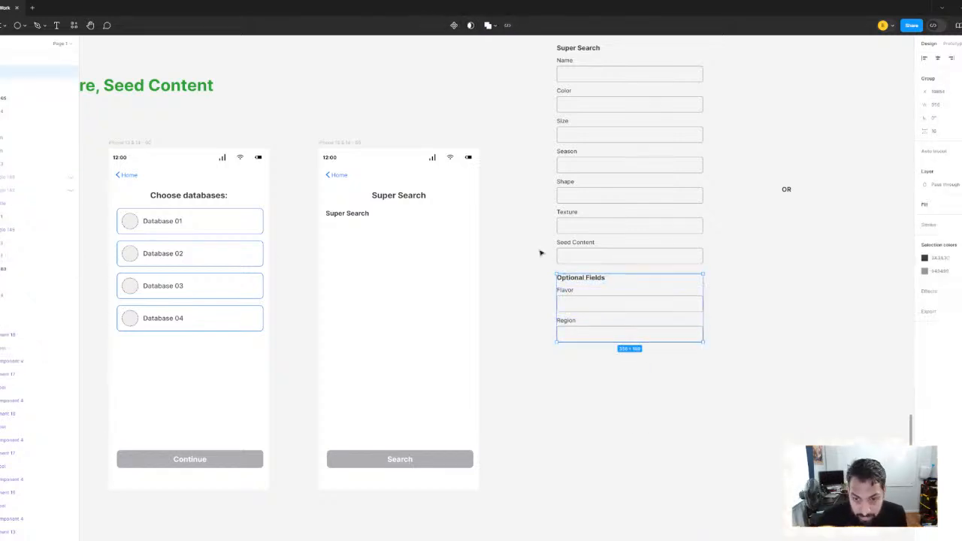
Move both form groups, Super Search and Optional Fields, into the blank Super Search phone screen
{"action": "scroll", "coordinate": [539, 254], "scroll_direction": "down", "scroll_amount": 2}
{"action": "left_click", "coordinate": [513, 94]}
{"action": "left_click_drag", "start_coordinate": [517, 107], "coordinate": [630, 418]}
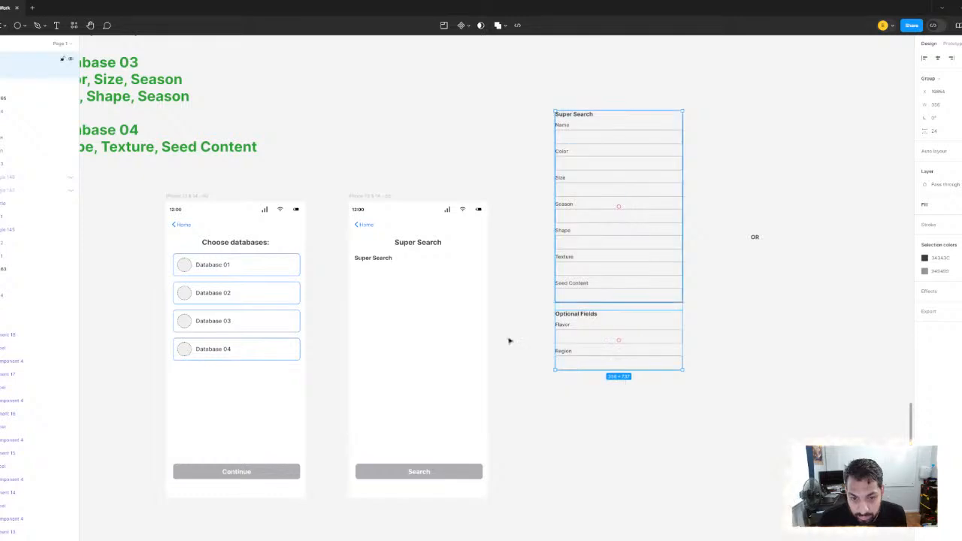
{"action": "left_click_drag", "start_coordinate": [569, 141], "coordinate": [371, 294]}
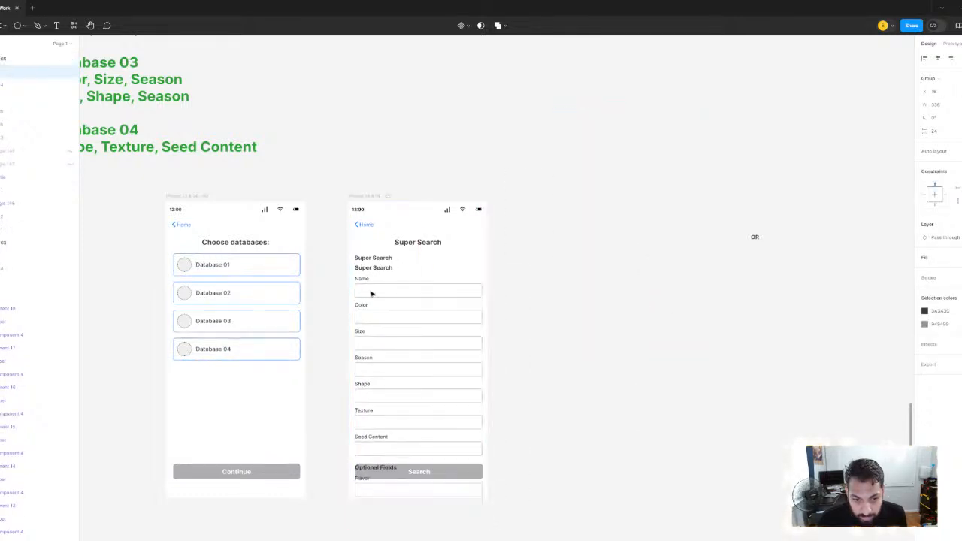
Delete the original duplicate Super Search heading on the phone screen and move both form groups up beneath the page title
{"action": "left_click_drag", "start_coordinate": [371, 261], "coordinate": [372, 260]}
{"action": "double_click", "coordinate": [375, 259]}
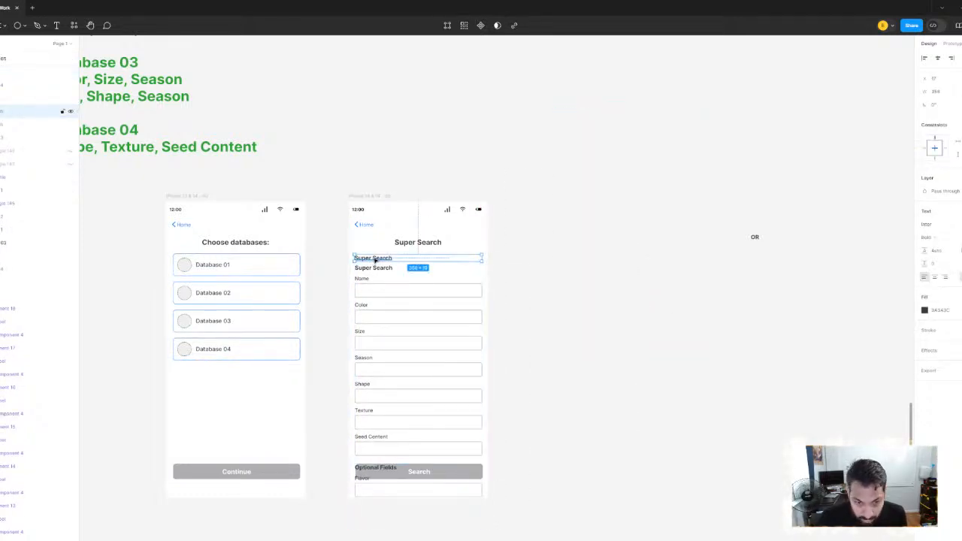
{"action": "left_click", "coordinate": [347, 303]}
{"action": "left_click", "coordinate": [381, 295]}
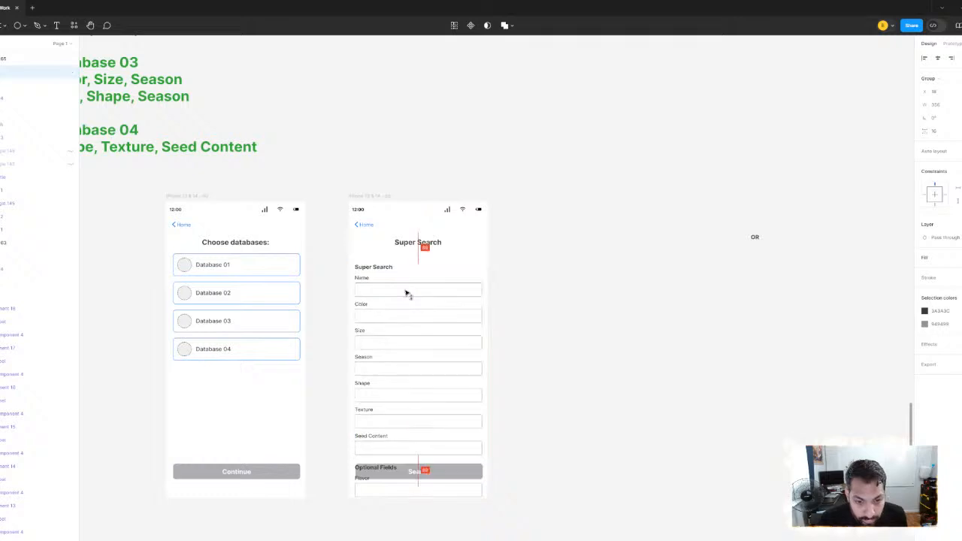
{"action": "left_click", "coordinate": [417, 494], "text": "shift"}
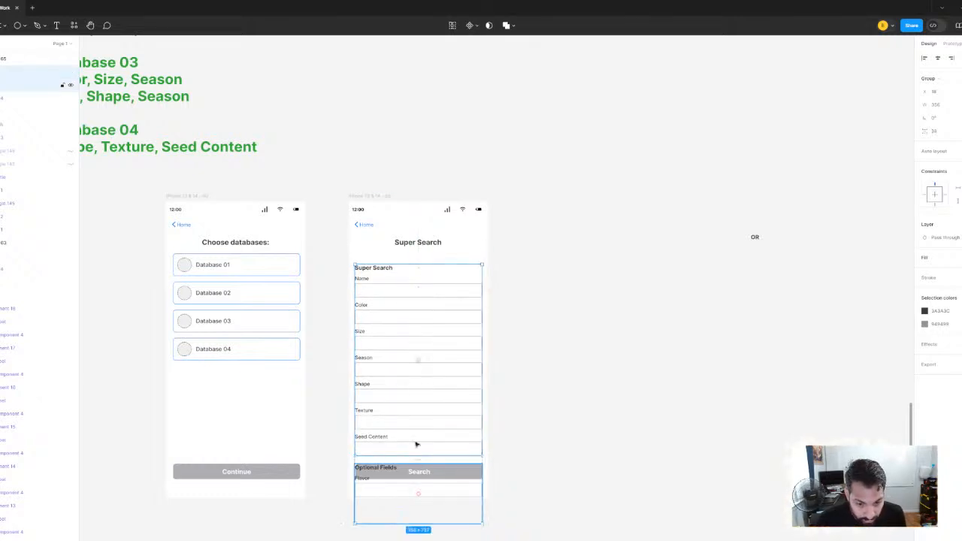
{"action": "left_click_drag", "start_coordinate": [417, 350], "coordinate": [417, 338]}
Change the heading above the Name field to "Basic Information"
{"action": "scroll", "coordinate": [382, 272], "scroll_direction": "up", "scroll_amount": 3}
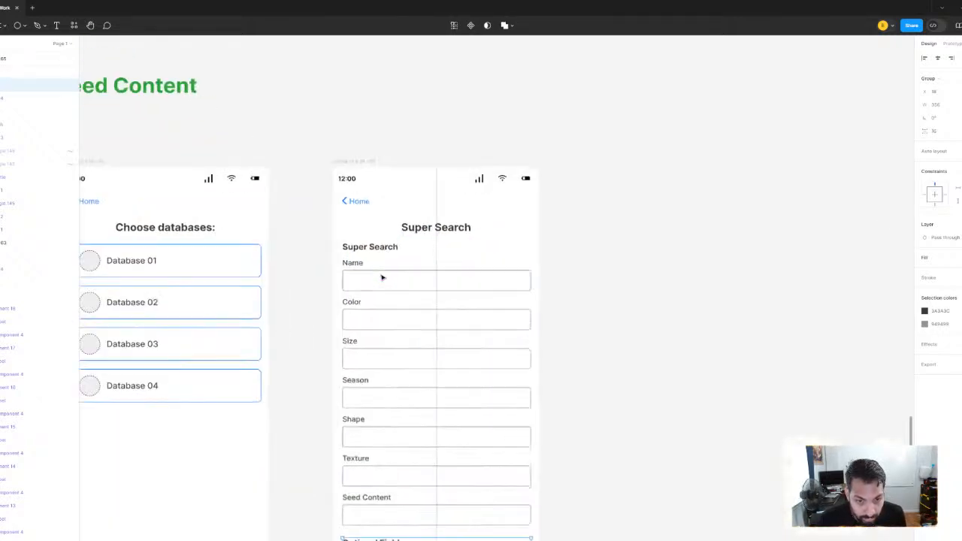
{"action": "left_click", "coordinate": [629, 259]}
{"action": "left_click", "coordinate": [361, 250], "text": "ctrl"}
{"action": "key", "text": "Return"}
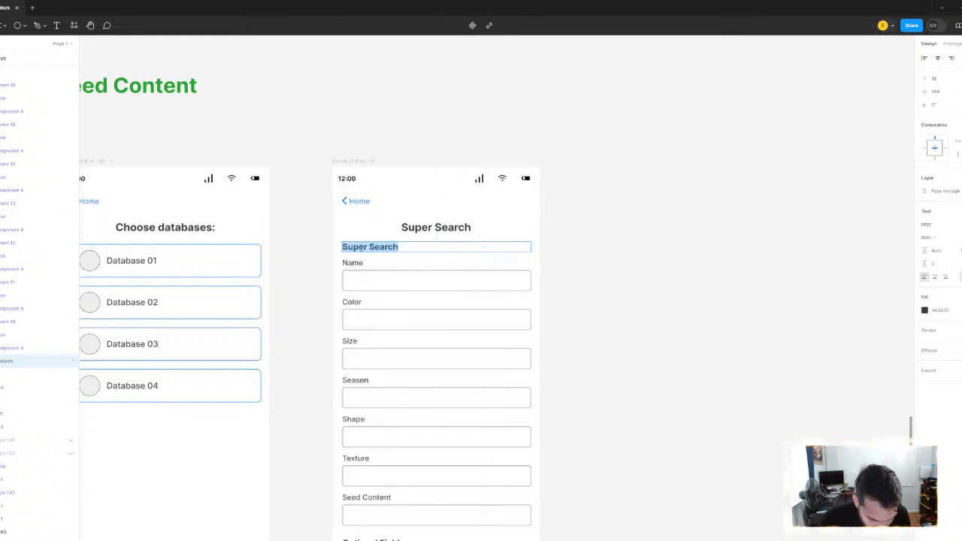
{"action": "type", "text": "Basic"}
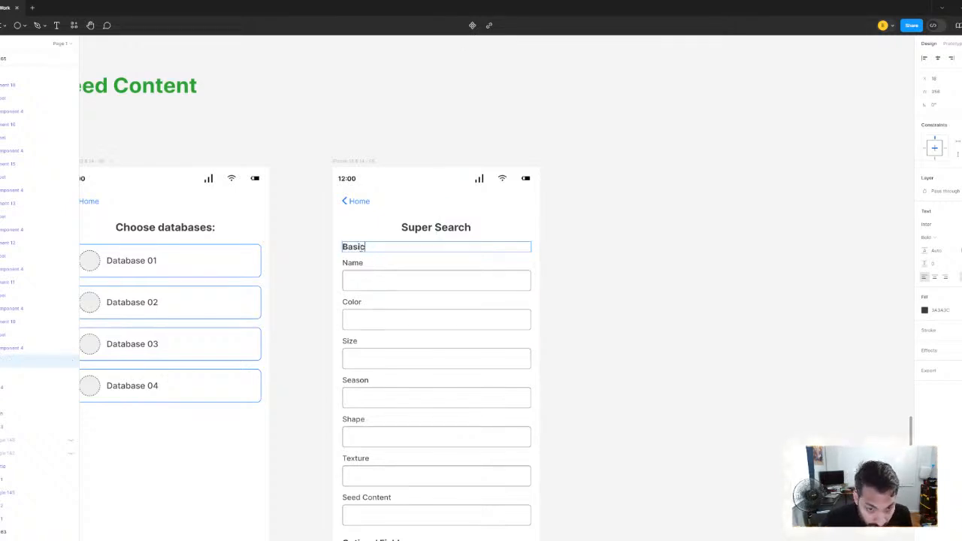
{"action": "type", "text": " Information"}
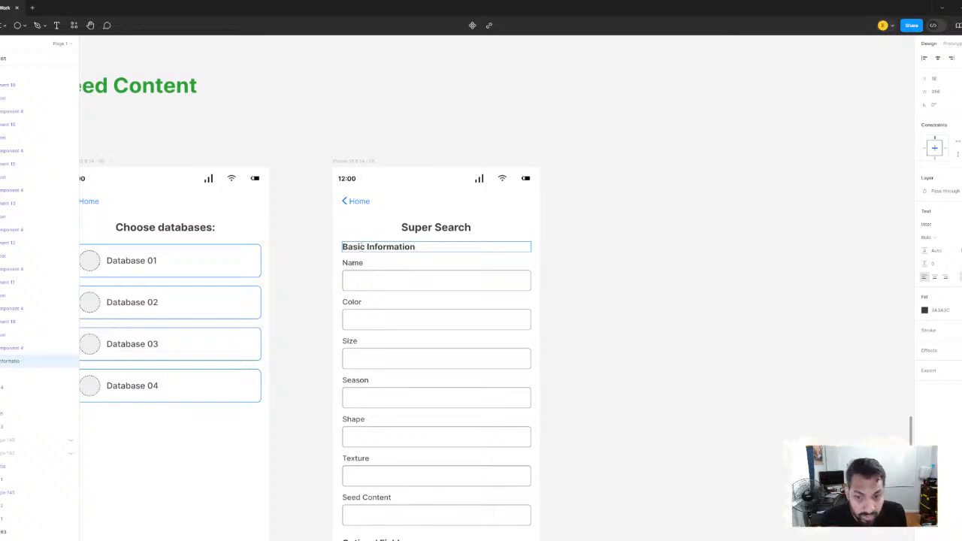
{"action": "scroll", "coordinate": [602, 272], "scroll_direction": "down", "scroll_amount": 3, "text": "ctrl"}
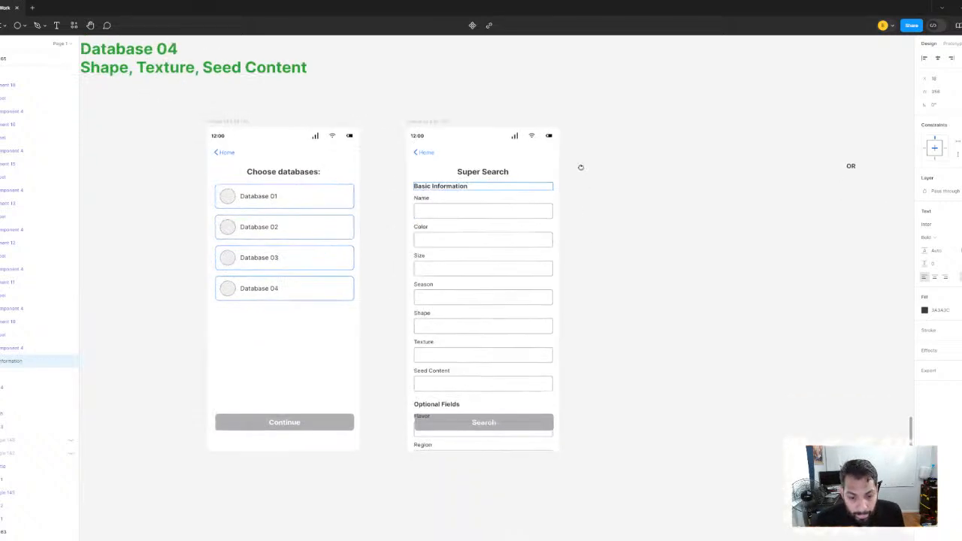
{"action": "left_click", "coordinate": [602, 200]}
Wrap the Basic Information and Optional Fields groups together in one frame
{"action": "left_click", "coordinate": [470, 194]}
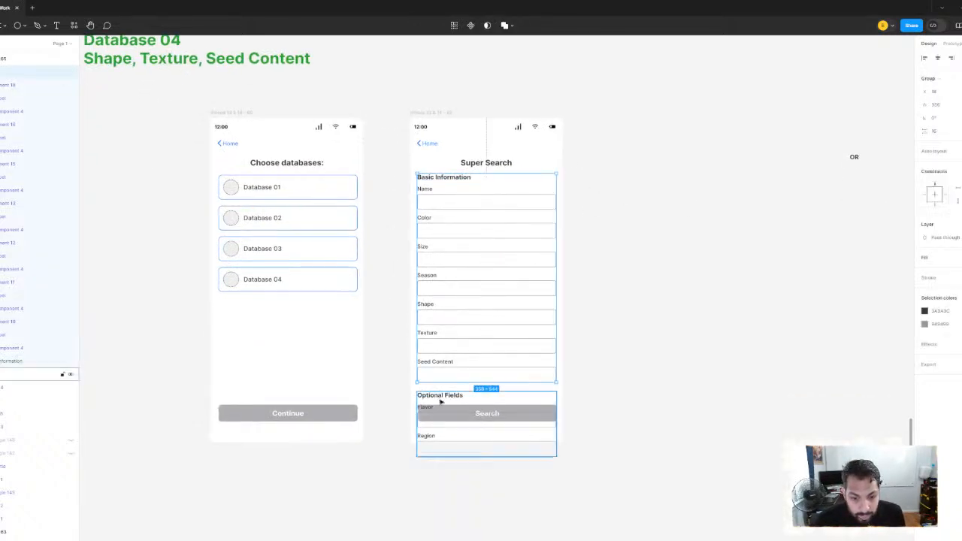
{"action": "left_click", "coordinate": [443, 401], "text": "shift"}
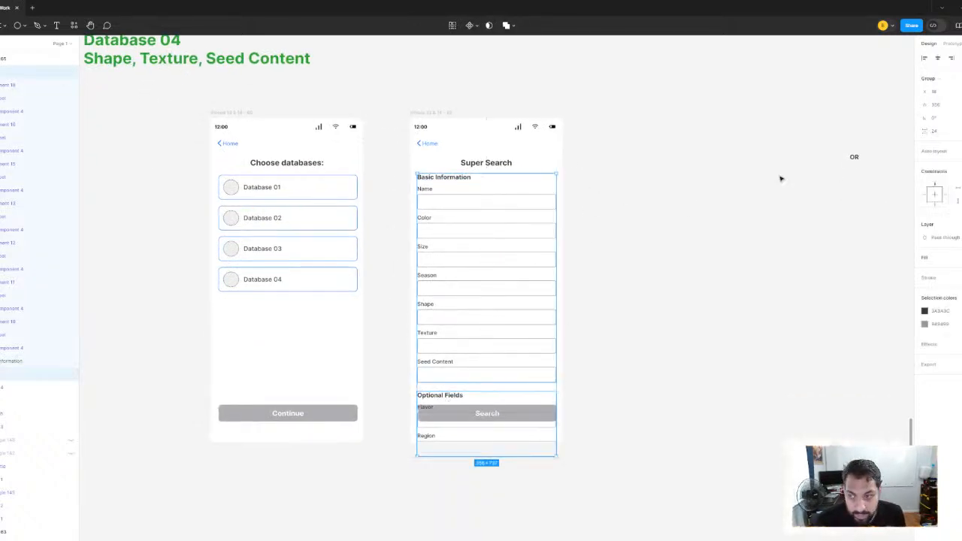
{"action": "right_click", "coordinate": [494, 222]}
{"action": "left_click", "coordinate": [518, 318]}
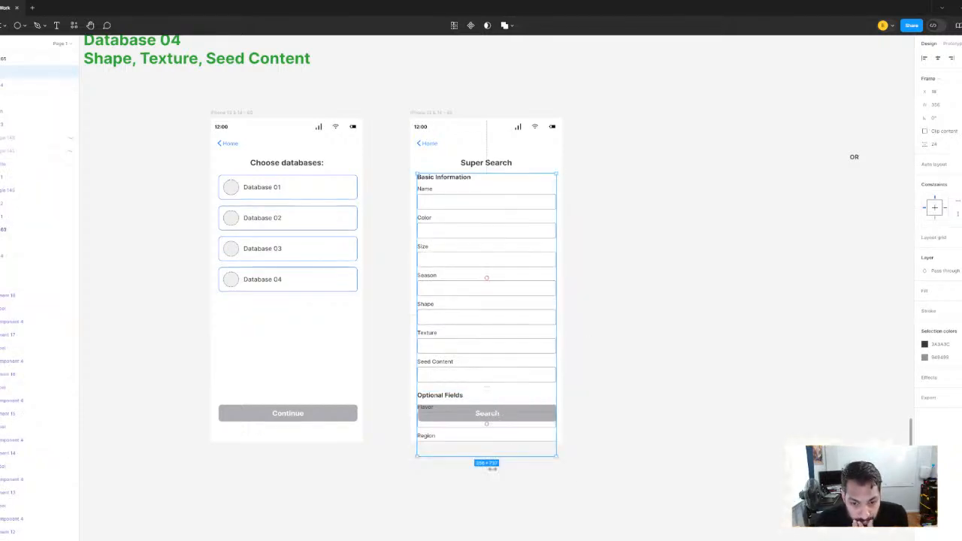
Shorten the form frame to a height of 583 so it ends above the Search button, and clip its content
{"action": "left_click_drag", "start_coordinate": [497, 455], "coordinate": [497, 405]}
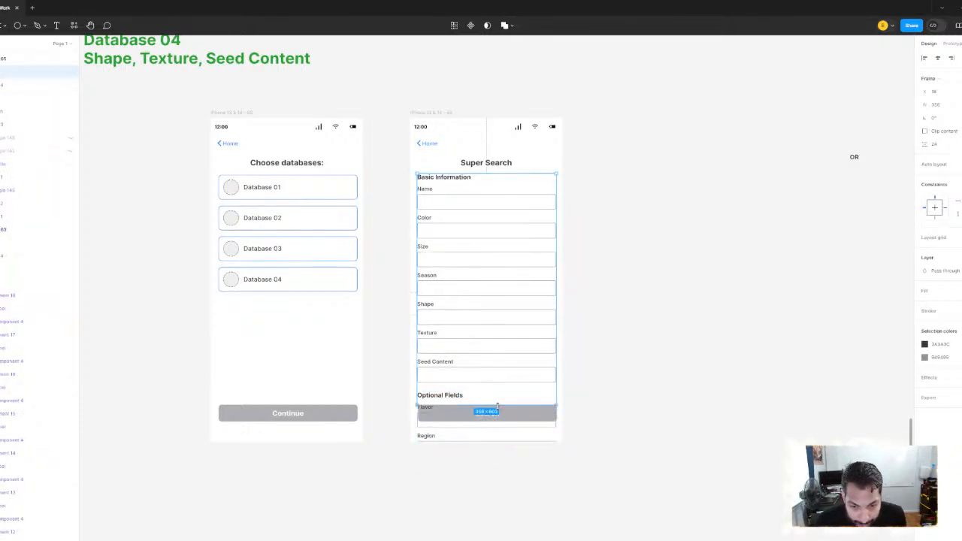
{"action": "left_click", "coordinate": [944, 107]}
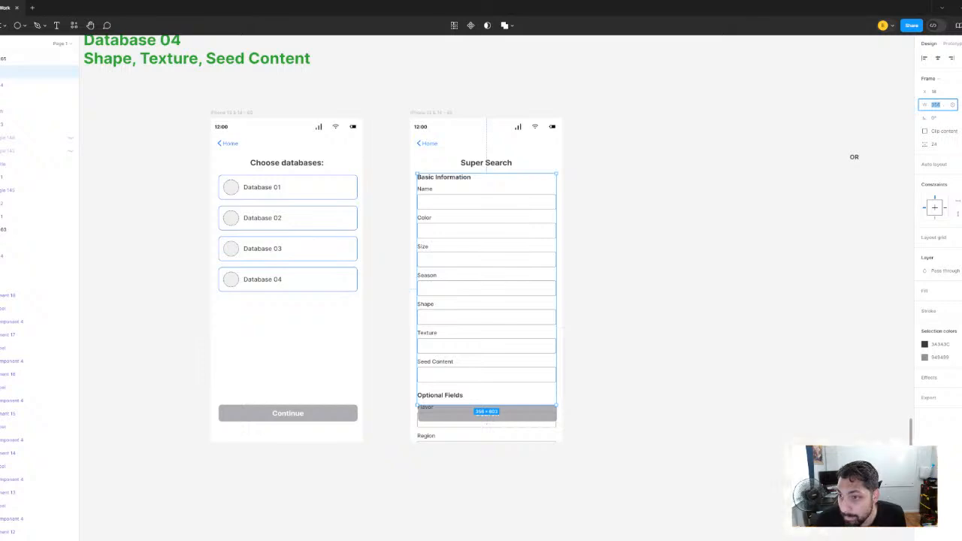
{"action": "key", "text": "Tab"}
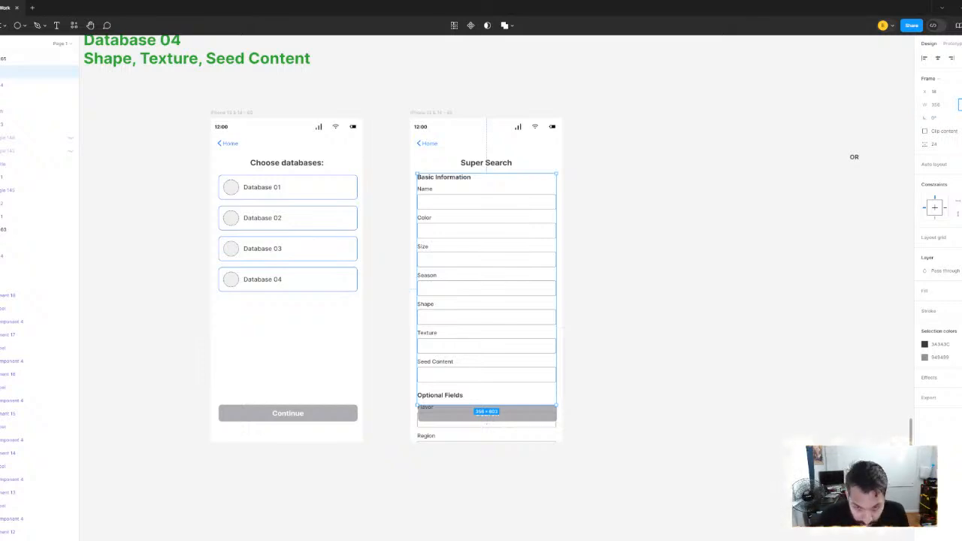
{"action": "key", "text": "Return"}
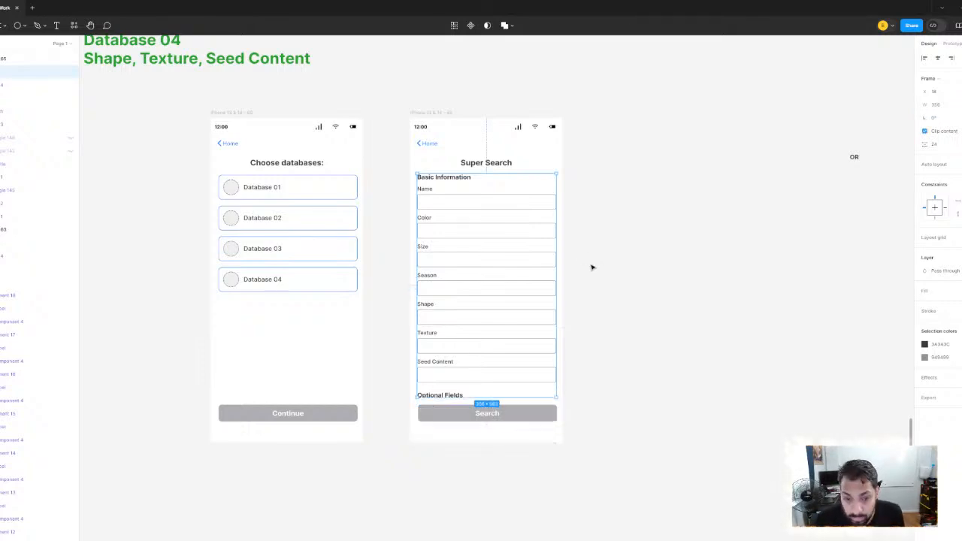
{"action": "left_click", "coordinate": [591, 266]}
Review the new Super Search screen against the earlier validation, PM's Vision and PM/UX Designer Hybrid concepts
{"action": "scroll", "coordinate": [487, 330], "scroll_direction": "up", "scroll_amount": 3}
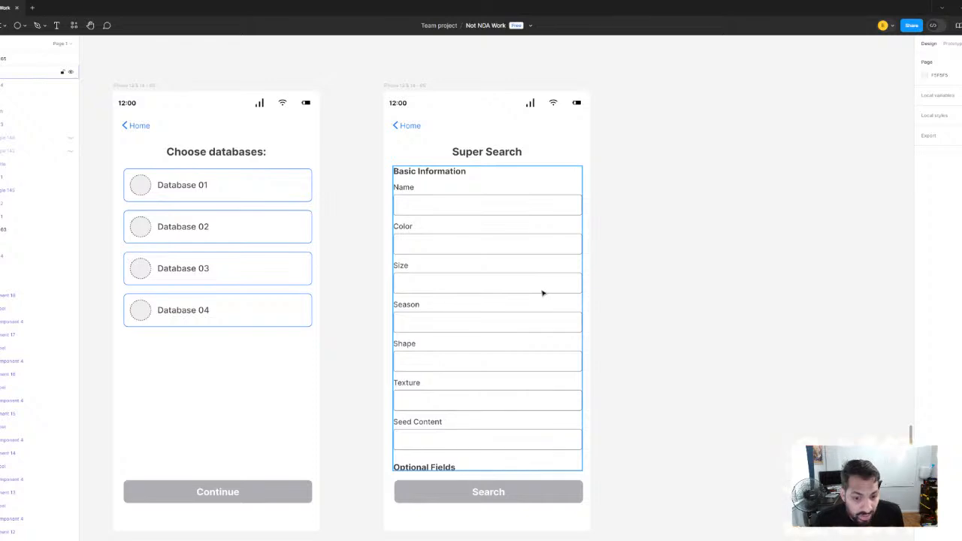
{"action": "scroll", "coordinate": [543, 292], "scroll_direction": "down", "scroll_amount": 1}
{"action": "scroll", "coordinate": [519, 281], "scroll_direction": "up", "scroll_amount": 1}
{"action": "left_click_drag", "start_coordinate": [489, 262], "coordinate": [468, 235]}
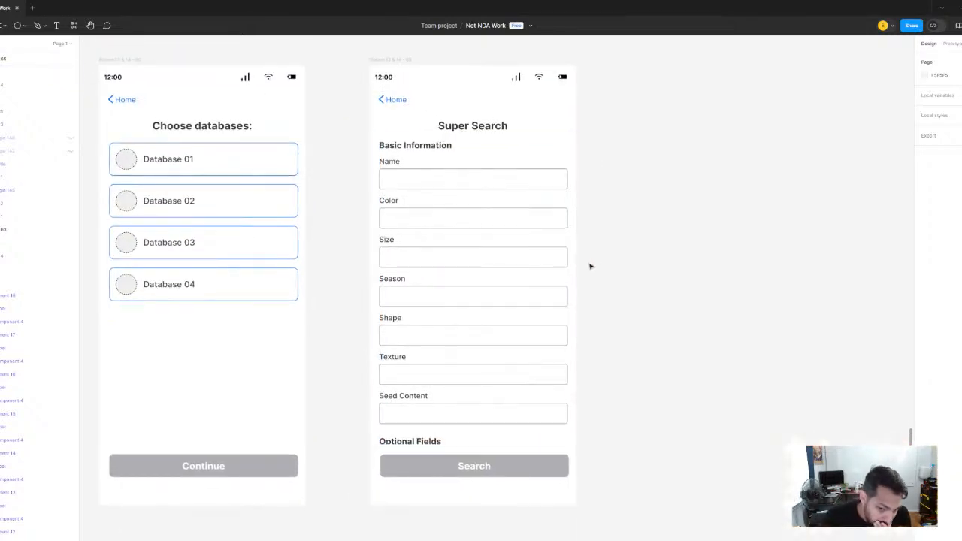
{"action": "scroll", "coordinate": [595, 267], "scroll_direction": "up", "scroll_amount": 1}
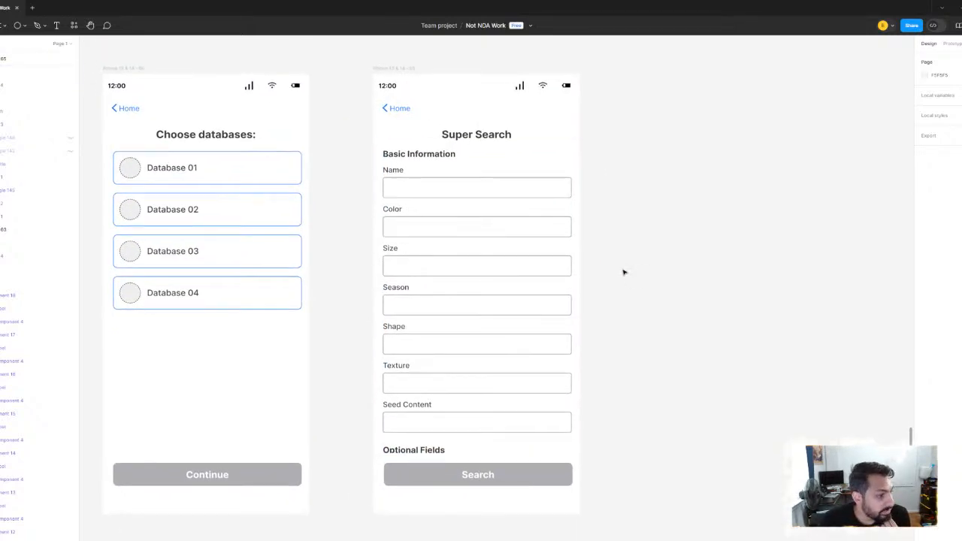
{"action": "scroll", "coordinate": [368, 230], "scroll_direction": "left", "scroll_amount": 3}
{"action": "scroll", "coordinate": [397, 258], "scroll_direction": "down", "scroll_amount": 3}
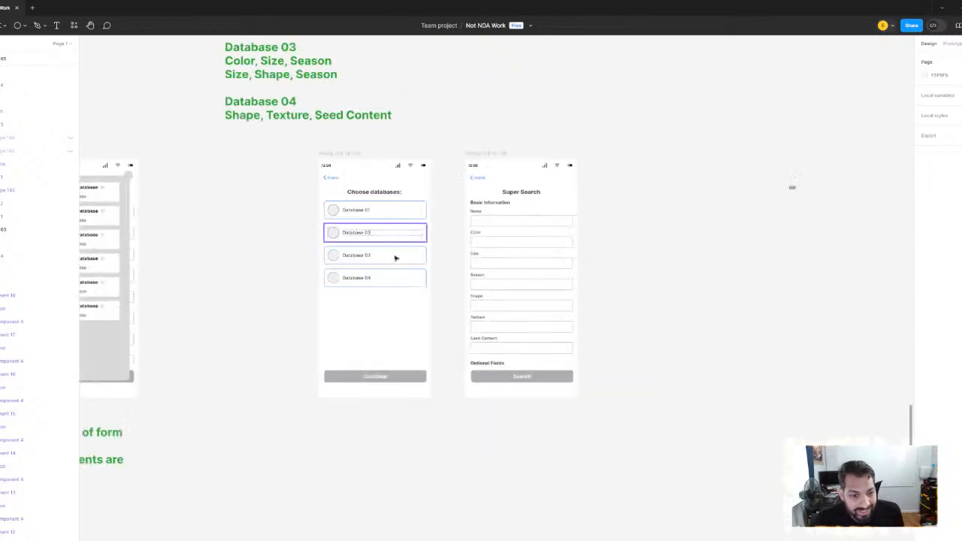
{"action": "scroll", "coordinate": [363, 266], "scroll_direction": "left", "scroll_amount": 5}
{"action": "scroll", "coordinate": [450, 262], "scroll_direction": "down", "scroll_amount": 2}
{"action": "scroll", "coordinate": [487, 260], "scroll_direction": "left", "scroll_amount": 5}
{"action": "scroll", "coordinate": [636, 260], "scroll_direction": "down", "scroll_amount": 2}
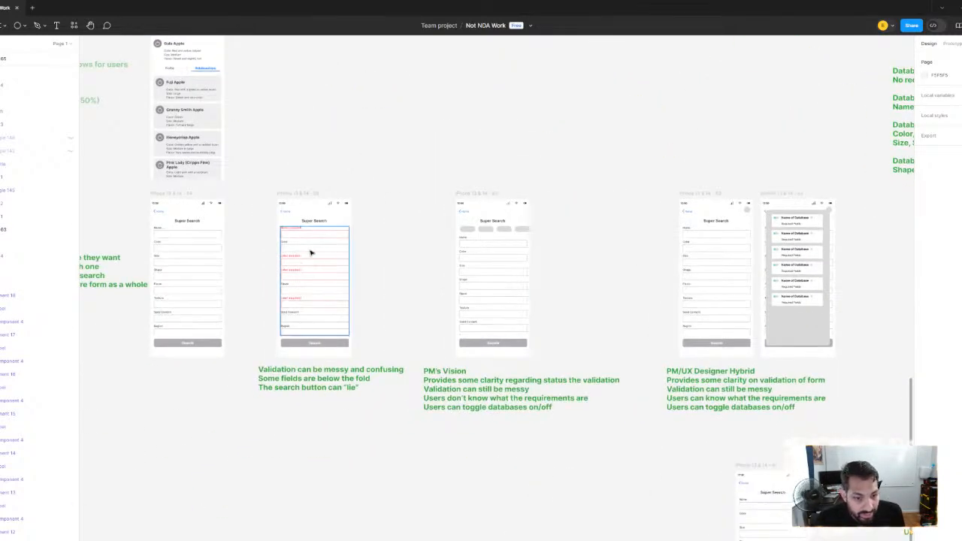
{"action": "scroll", "coordinate": [310, 250], "scroll_direction": "up", "scroll_amount": 4}
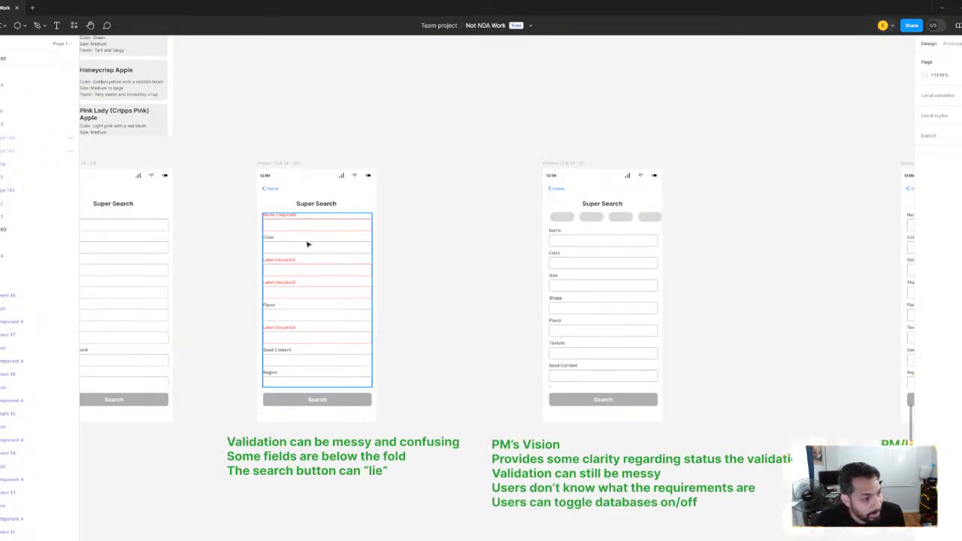
{"action": "scroll", "coordinate": [305, 242], "scroll_direction": "down", "scroll_amount": 2}
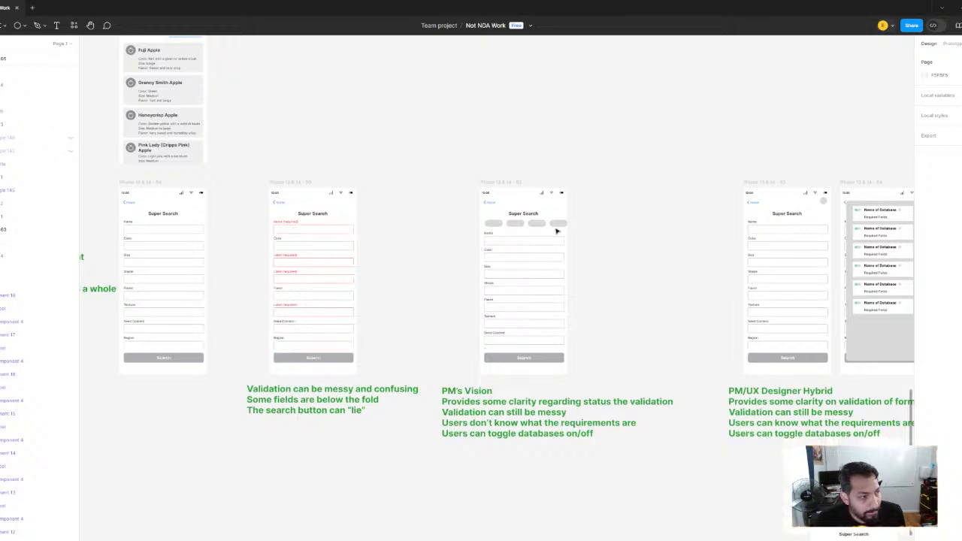
{"action": "scroll", "coordinate": [556, 230], "scroll_direction": "right", "scroll_amount": 10}
{"action": "scroll", "coordinate": [359, 229], "scroll_direction": "up", "scroll_amount": 1}
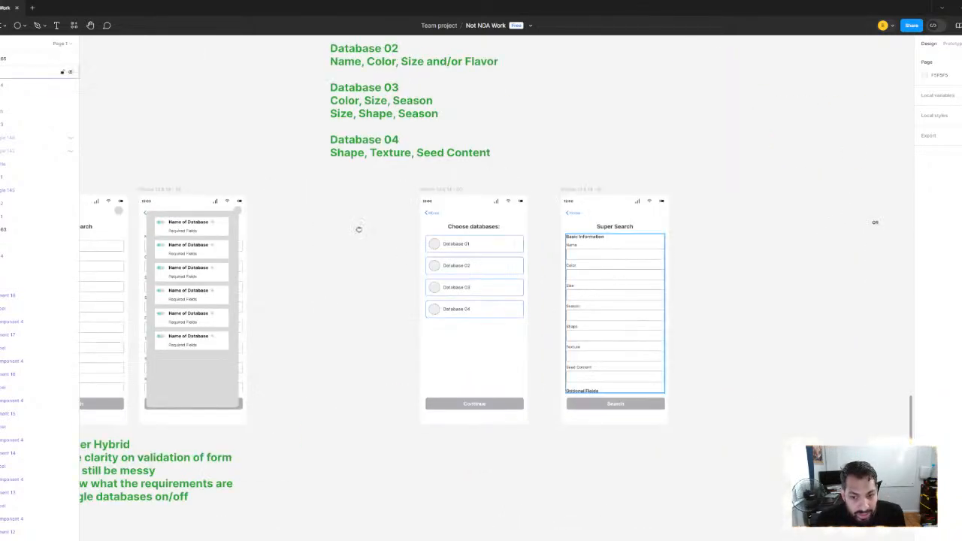
{"action": "scroll", "coordinate": [386, 270], "scroll_direction": "up", "scroll_amount": 5}
{"action": "scroll", "coordinate": [414, 439], "scroll_direction": "down", "scroll_amount": 2}
Examine the Super Search screen's fields and Search button, and compare them with the green database requirements note
{"action": "left_click", "coordinate": [455, 461]}
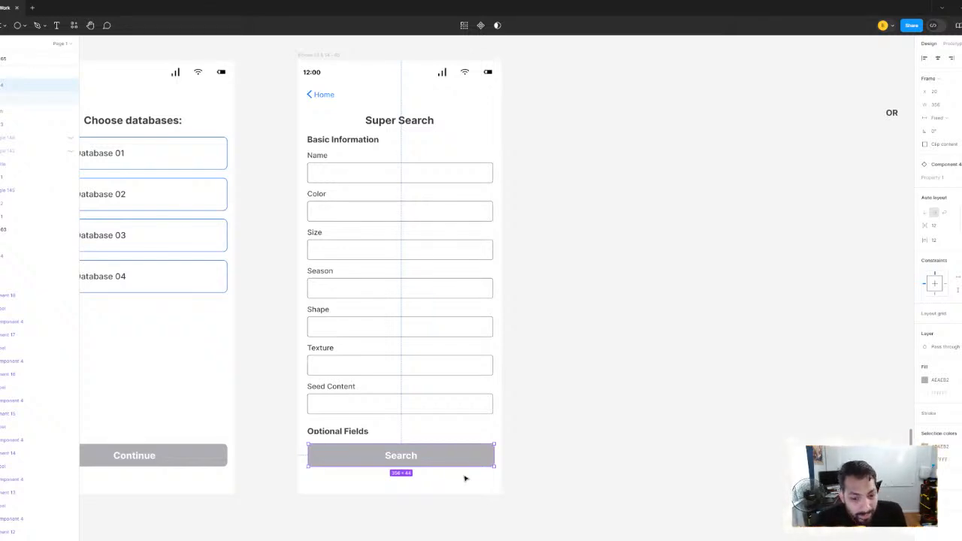
{"action": "left_click", "coordinate": [546, 343]}
{"action": "scroll", "coordinate": [546, 343], "scroll_direction": "up", "scroll_amount": 2}
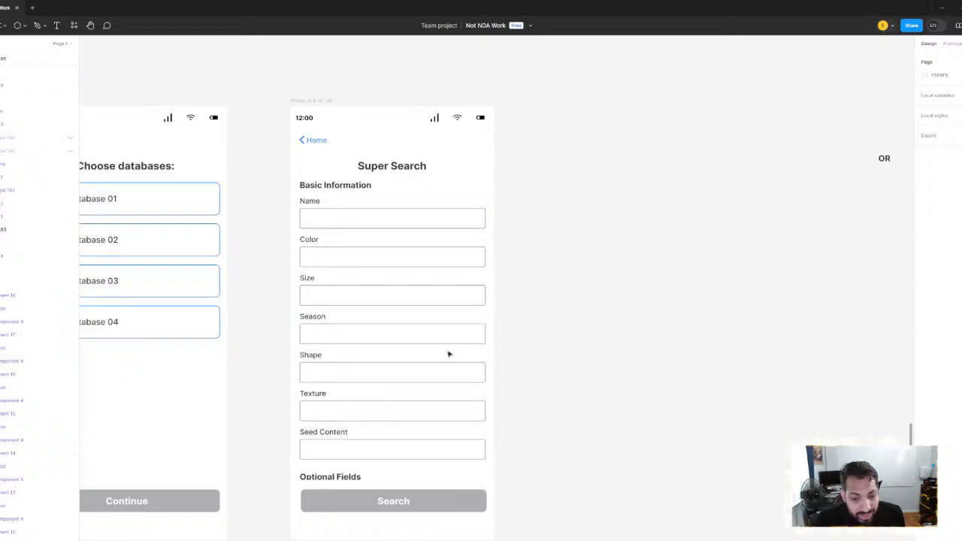
{"action": "scroll", "coordinate": [449, 354], "scroll_direction": "down", "scroll_amount": 5}
{"action": "scroll", "coordinate": [404, 268], "scroll_direction": "left", "scroll_amount": 4}
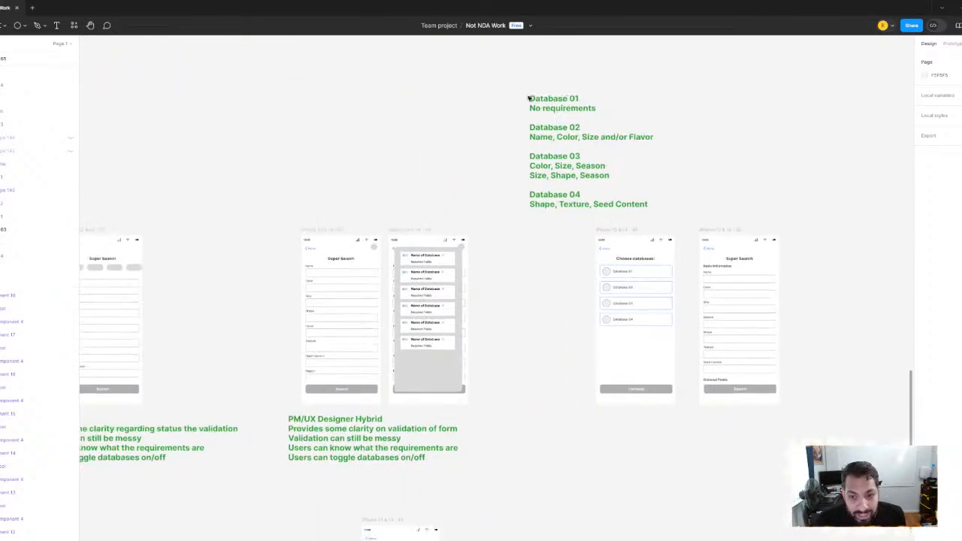
{"action": "scroll", "coordinate": [756, 218], "scroll_direction": "right", "scroll_amount": 5}
{"action": "scroll", "coordinate": [629, 271], "scroll_direction": "up", "scroll_amount": 5}
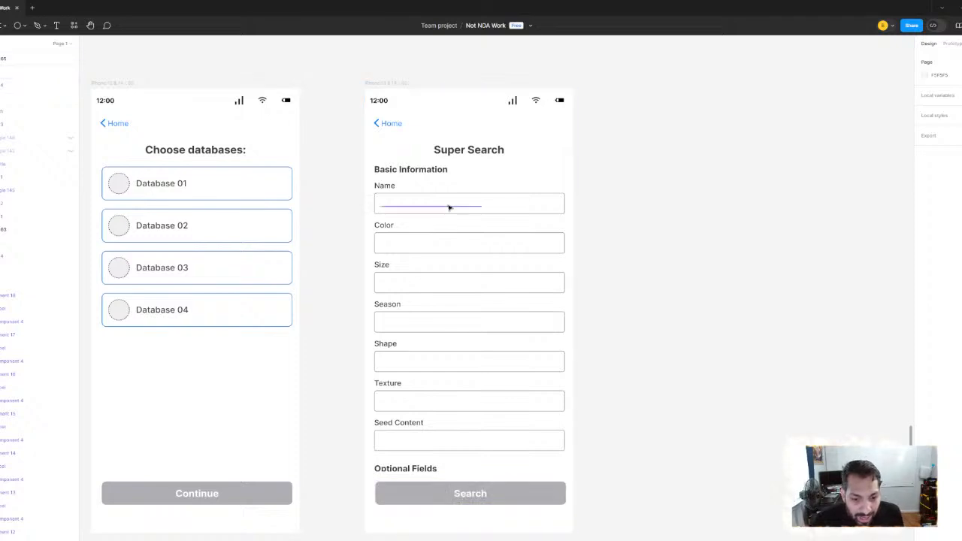
{"action": "scroll", "coordinate": [449, 208], "scroll_direction": "down", "scroll_amount": 3}
{"action": "scroll", "coordinate": [409, 307], "scroll_direction": "up", "scroll_amount": 2}
{"action": "scroll", "coordinate": [409, 307], "scroll_direction": "left", "scroll_amount": 3}
{"action": "scroll", "coordinate": [409, 308], "scroll_direction": "up", "scroll_amount": 1}
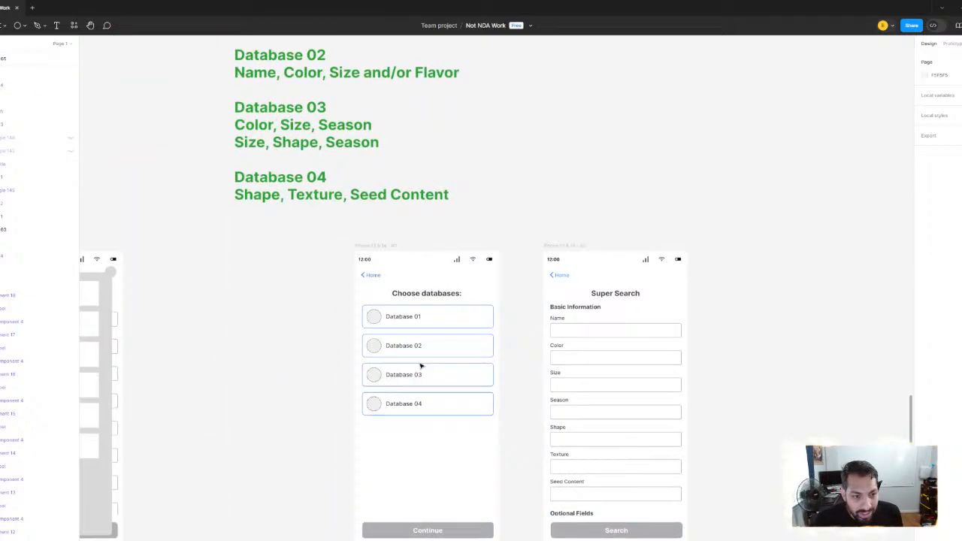
{"action": "left_click", "coordinate": [278, 179]}
{"action": "double_click", "coordinate": [278, 180]}
{"action": "left_click", "coordinate": [218, 197]}
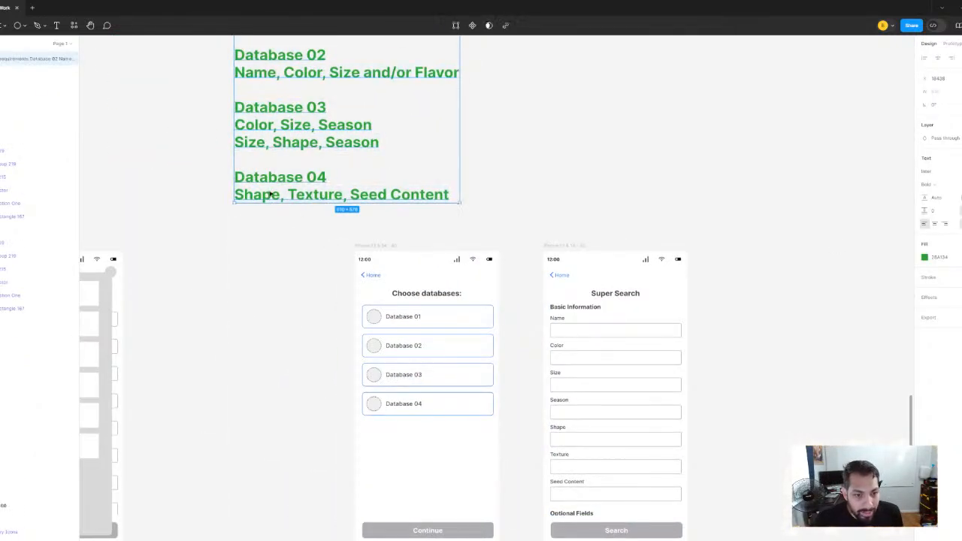
Compare the green database requirements note with the fields on the Choose databases and Super Search screens
{"action": "scroll", "coordinate": [277, 254], "scroll_direction": "down", "scroll_amount": 1}
{"action": "scroll", "coordinate": [277, 254], "scroll_direction": "right", "scroll_amount": 1}
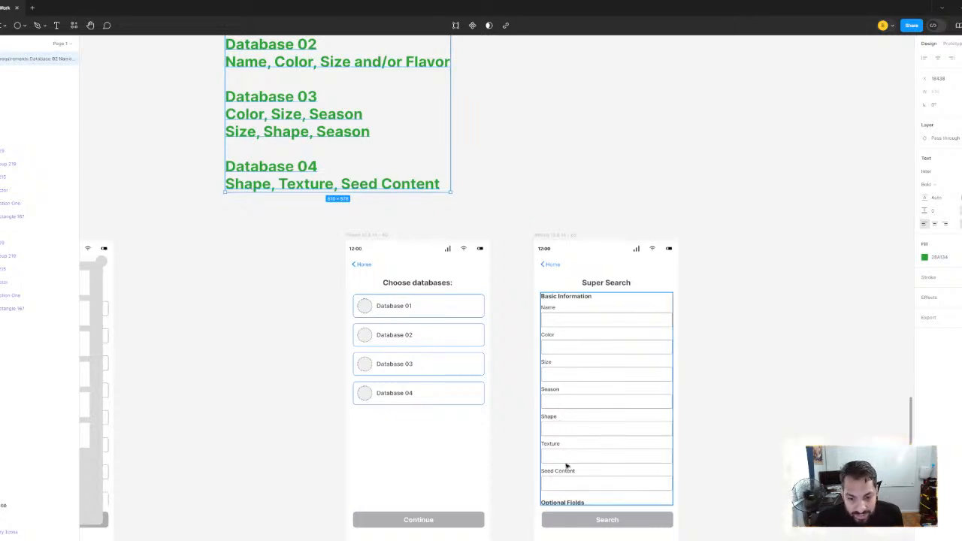
{"action": "scroll", "coordinate": [514, 339], "scroll_direction": "down", "scroll_amount": 3}
{"action": "scroll", "coordinate": [513, 339], "scroll_direction": "right", "scroll_amount": 1}
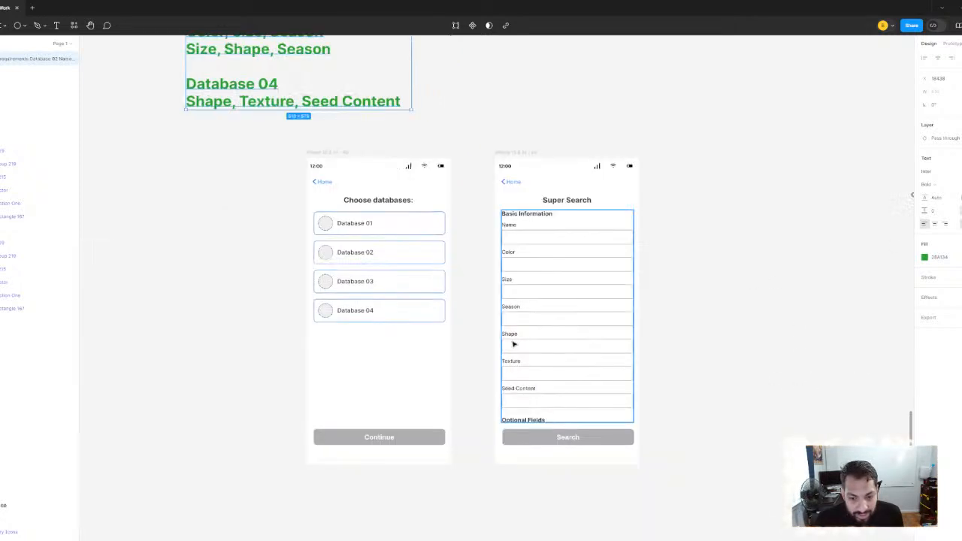
{"action": "scroll", "coordinate": [298, 387], "scroll_direction": "up", "scroll_amount": 5}
{"action": "scroll", "coordinate": [298, 386], "scroll_direction": "left", "scroll_amount": 1}
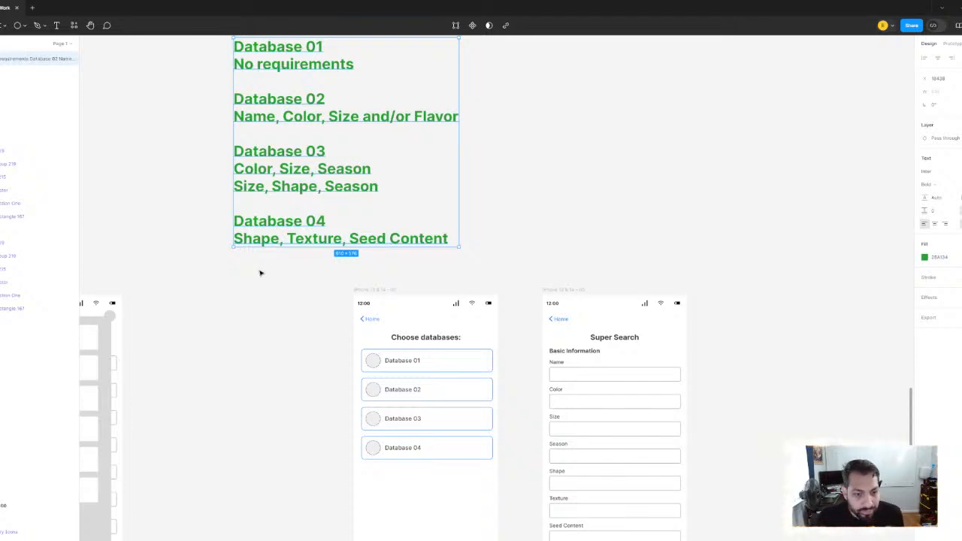
{"action": "scroll", "coordinate": [266, 308], "scroll_direction": "down", "scroll_amount": 2}
{"action": "scroll", "coordinate": [267, 308], "scroll_direction": "right", "scroll_amount": 1}
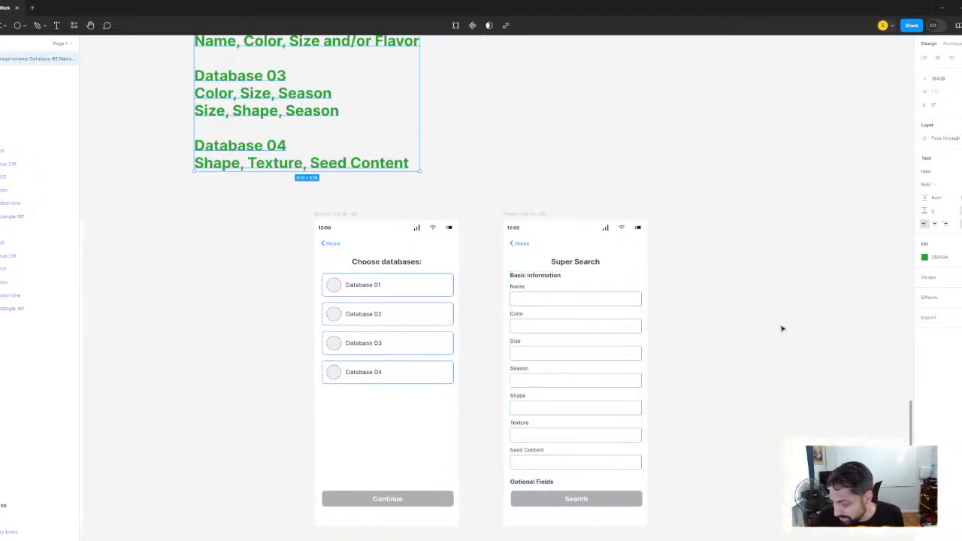
{"action": "scroll", "coordinate": [554, 253], "scroll_direction": "up", "scroll_amount": 3}
{"action": "scroll", "coordinate": [554, 254], "scroll_direction": "left", "scroll_amount": 1}
{"action": "left_click", "coordinate": [558, 255]}
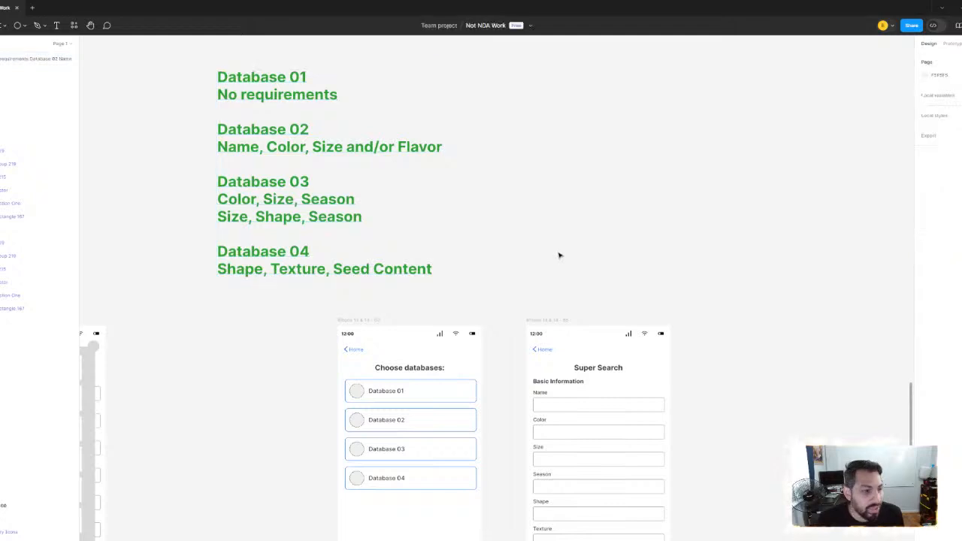
Move the OR label closer to the new Super Search screen and slightly lower on the canvas
{"action": "scroll", "coordinate": [511, 288], "scroll_direction": "down", "scroll_amount": 3}
{"action": "scroll", "coordinate": [511, 288], "scroll_direction": "right", "scroll_amount": 2}
{"action": "left_click_drag", "start_coordinate": [504, 348], "coordinate": [560, 423]}
{"action": "scroll", "coordinate": [564, 338], "scroll_direction": "down", "scroll_amount": 2}
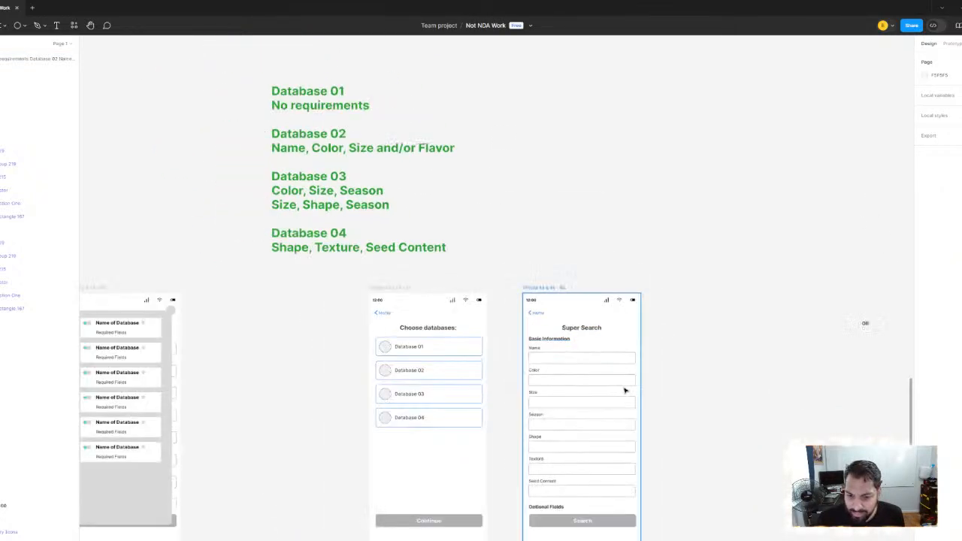
{"action": "left_click_drag", "start_coordinate": [624, 391], "coordinate": [523, 348]}
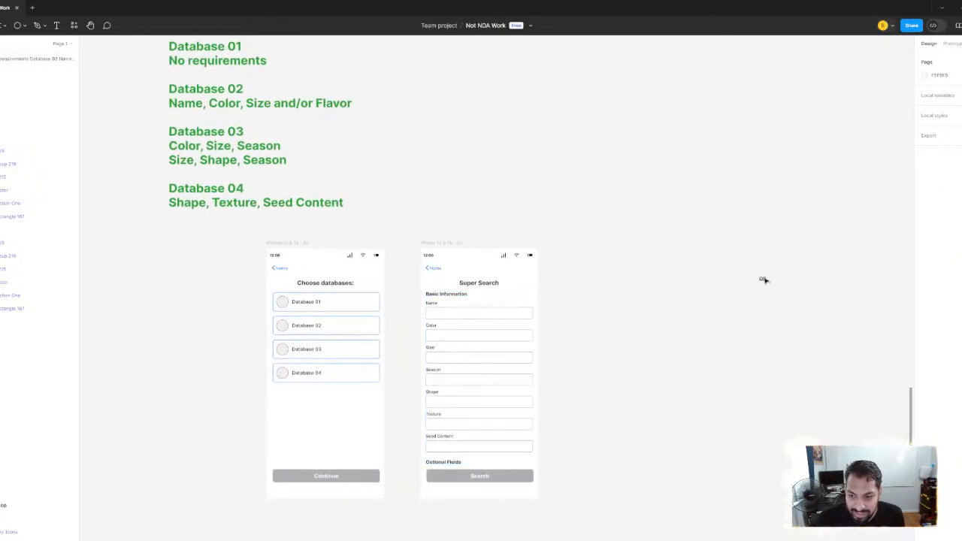
{"action": "left_click", "coordinate": [762, 280]}
{"action": "left_click_drag", "start_coordinate": [765, 283], "coordinate": [690, 330]}
{"action": "left_click", "coordinate": [616, 237]}
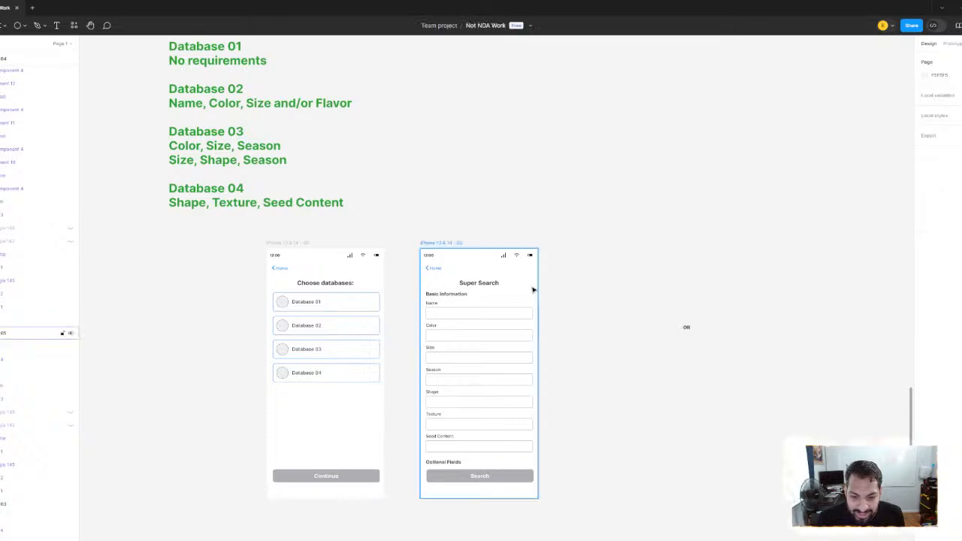
Check each database's requirements against the Choose databases and Super Search screens once more
{"action": "scroll", "coordinate": [533, 290], "scroll_direction": "up", "scroll_amount": 3}
{"action": "scroll", "coordinate": [200, 149], "scroll_direction": "down", "scroll_amount": 3}
{"action": "left_click_drag", "start_coordinate": [149, 101], "coordinate": [344, 228]}
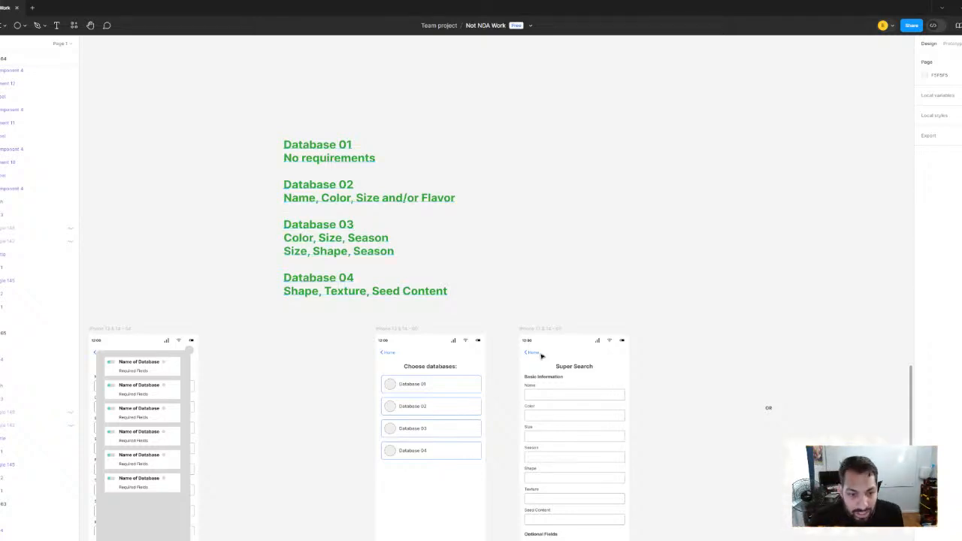
{"action": "scroll", "coordinate": [342, 201], "scroll_direction": "down", "scroll_amount": 5}
{"action": "scroll", "coordinate": [419, 275], "scroll_direction": "up", "scroll_amount": 3}
{"action": "left_click", "coordinate": [413, 239]}
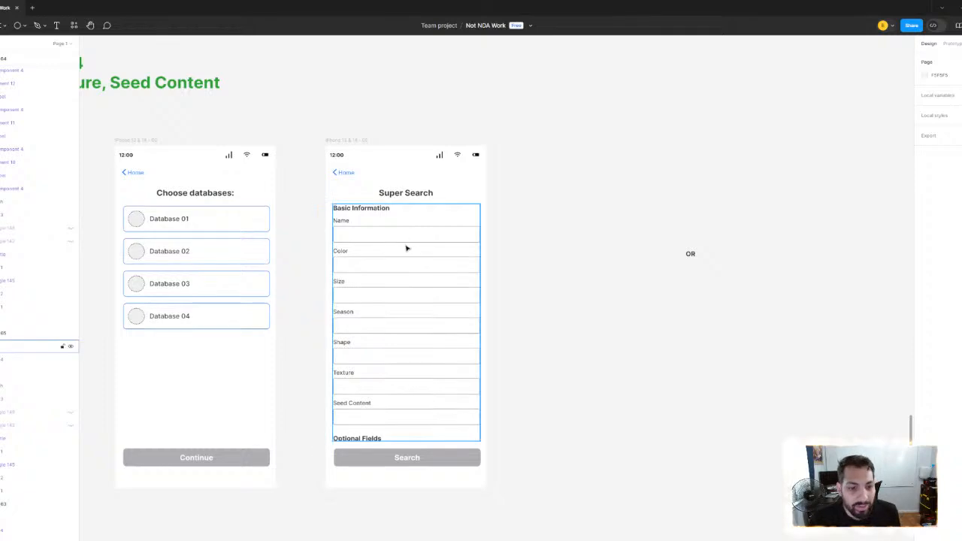
{"action": "scroll", "coordinate": [386, 238], "scroll_direction": "up", "scroll_amount": 2}
{"action": "left_click", "coordinate": [646, 205]}
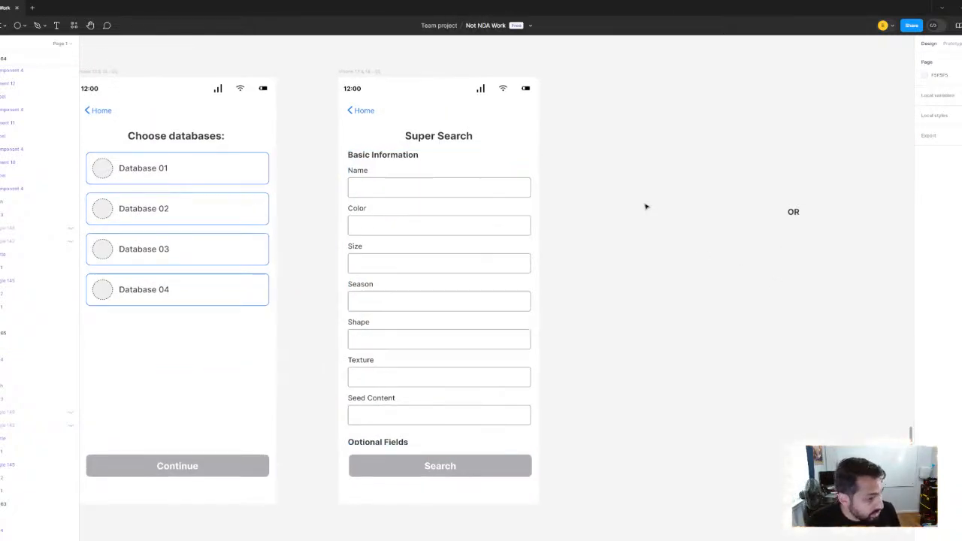
Examine the Super Search form closely, from the Basic Information heading and its fields down to Optional Fields
{"action": "scroll", "coordinate": [376, 171], "scroll_direction": "up", "scroll_amount": 5}
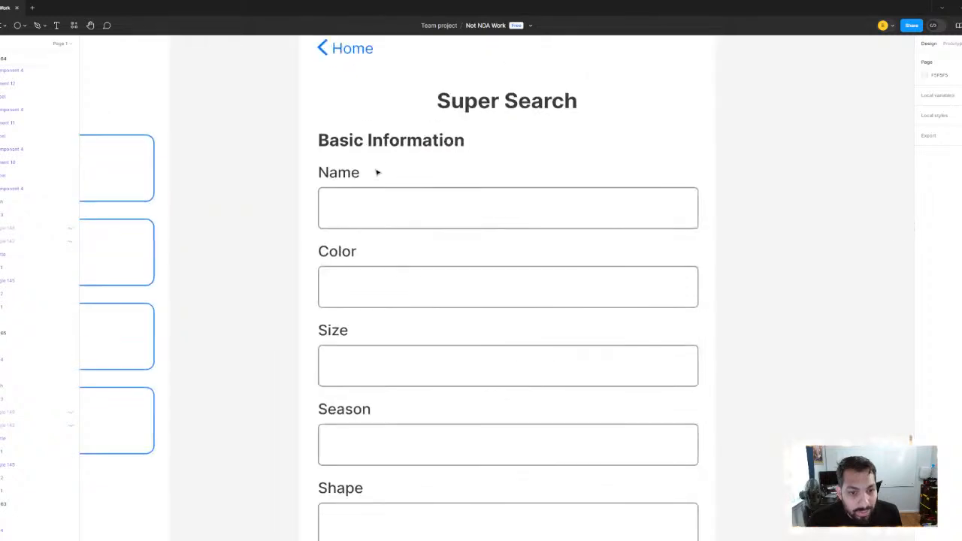
{"action": "left_click", "coordinate": [382, 144]}
{"action": "scroll", "coordinate": [760, 165], "scroll_direction": "down", "scroll_amount": 3}
{"action": "left_click", "coordinate": [654, 190]}
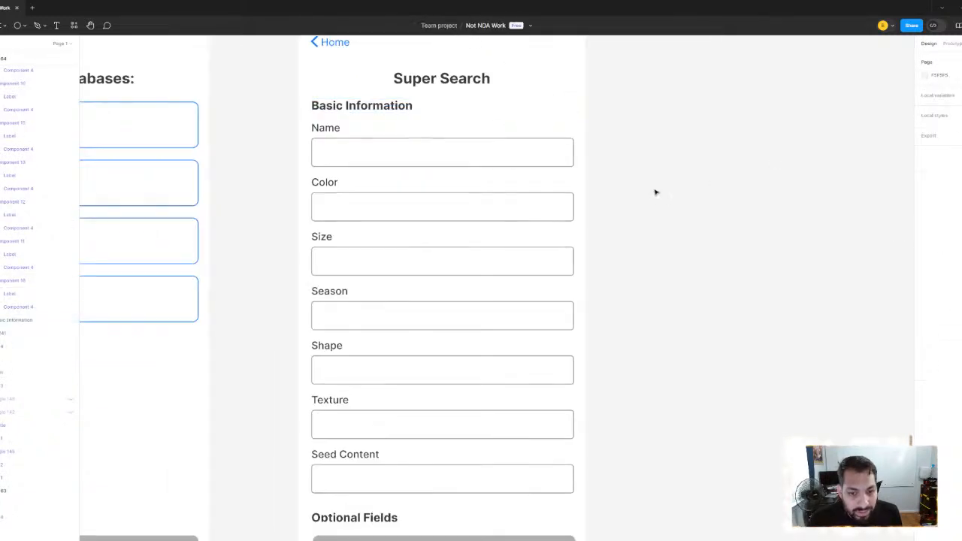
{"action": "scroll", "coordinate": [652, 193], "scroll_direction": "down", "scroll_amount": 2}
{"action": "scroll", "coordinate": [652, 193], "scroll_direction": "down", "scroll_amount": 1}
{"action": "left_click", "coordinate": [432, 150]}
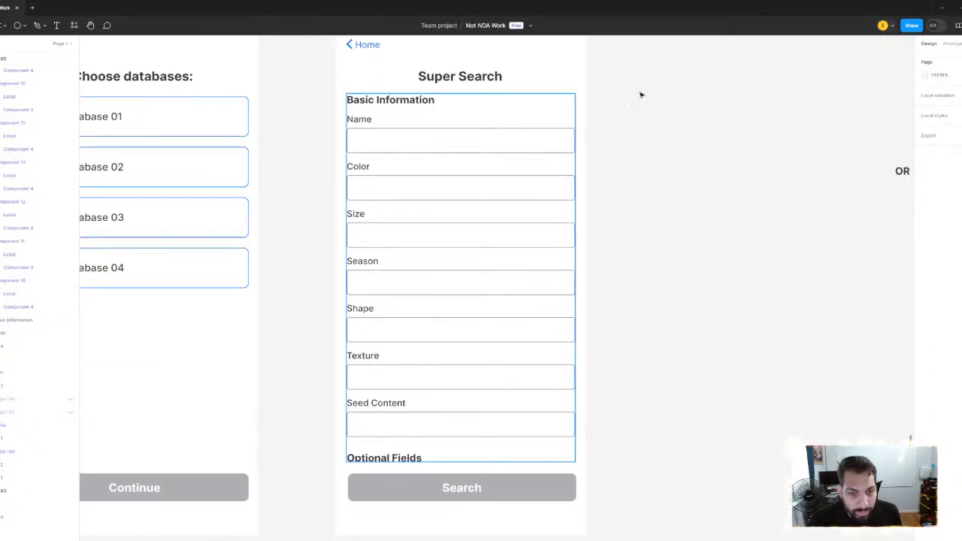
{"action": "scroll", "coordinate": [417, 107], "scroll_direction": "up", "scroll_amount": 3}
{"action": "scroll", "coordinate": [417, 108], "scroll_direction": "up", "scroll_amount": 1}
{"action": "left_click", "coordinate": [427, 116]}
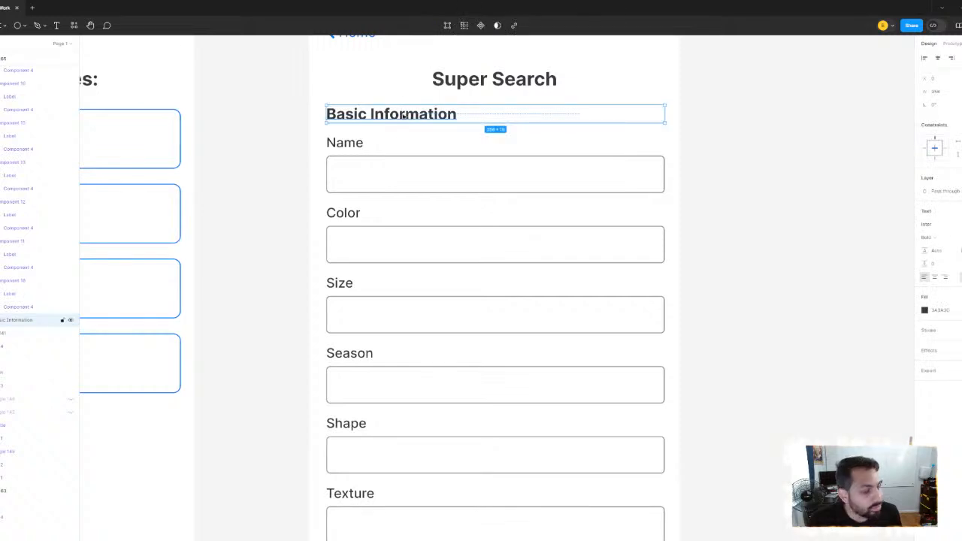
{"action": "left_click", "coordinate": [288, 117]}
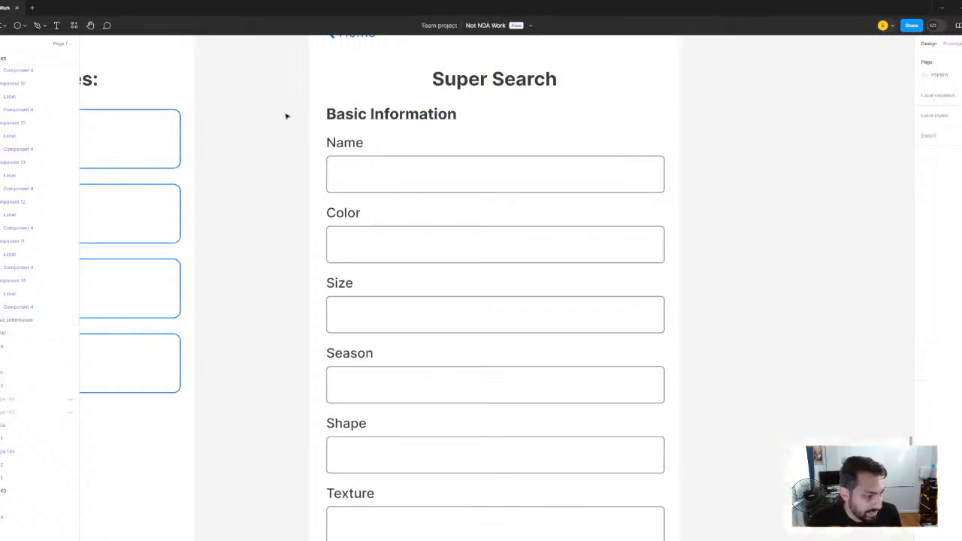
{"action": "scroll", "coordinate": [348, 113], "scroll_direction": "down", "scroll_amount": 2}
{"action": "left_click", "coordinate": [424, 119]}
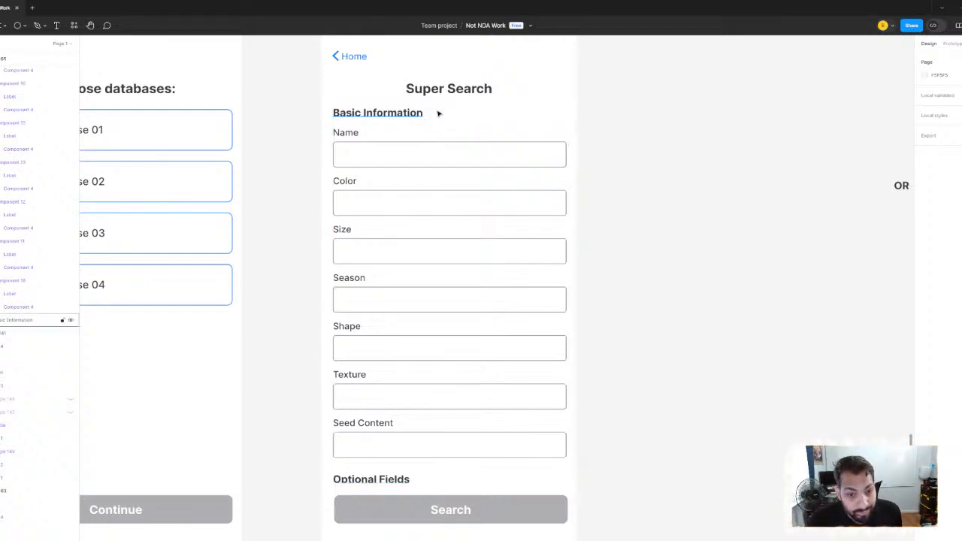
Move the duplicate PM/UX Designer Hybrid note directly beneath the Choose databases and new Super Search screens
{"action": "scroll", "coordinate": [438, 112], "scroll_direction": "down", "scroll_amount": 5}
{"action": "scroll", "coordinate": [479, 221], "scroll_direction": "down", "scroll_amount": 1}
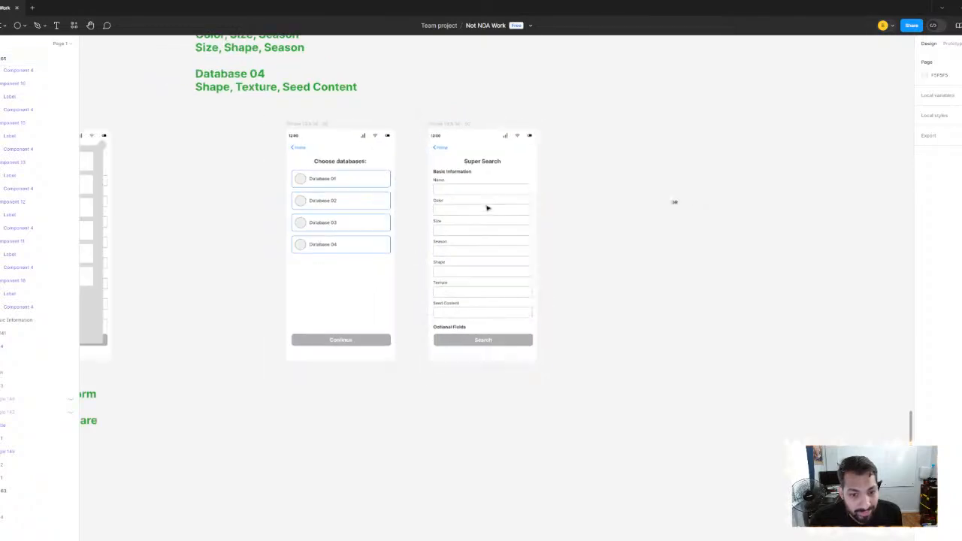
{"action": "scroll", "coordinate": [463, 232], "scroll_direction": "left", "scroll_amount": 1}
{"action": "scroll", "coordinate": [463, 231], "scroll_direction": "down", "scroll_amount": 1}
{"action": "scroll", "coordinate": [463, 232], "scroll_direction": "down", "scroll_amount": 2}
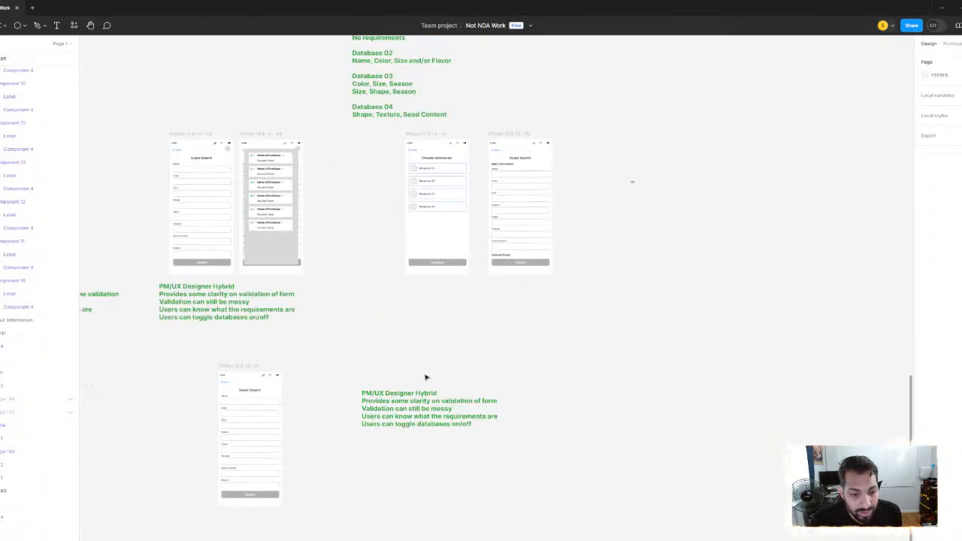
{"action": "left_click_drag", "start_coordinate": [404, 407], "coordinate": [449, 283]}
{"action": "key", "text": "shift+2"}
{"action": "scroll", "coordinate": [450, 283], "scroll_direction": "up", "scroll_amount": 1}
{"action": "scroll", "coordinate": [450, 283], "scroll_direction": "down", "scroll_amount": 6}
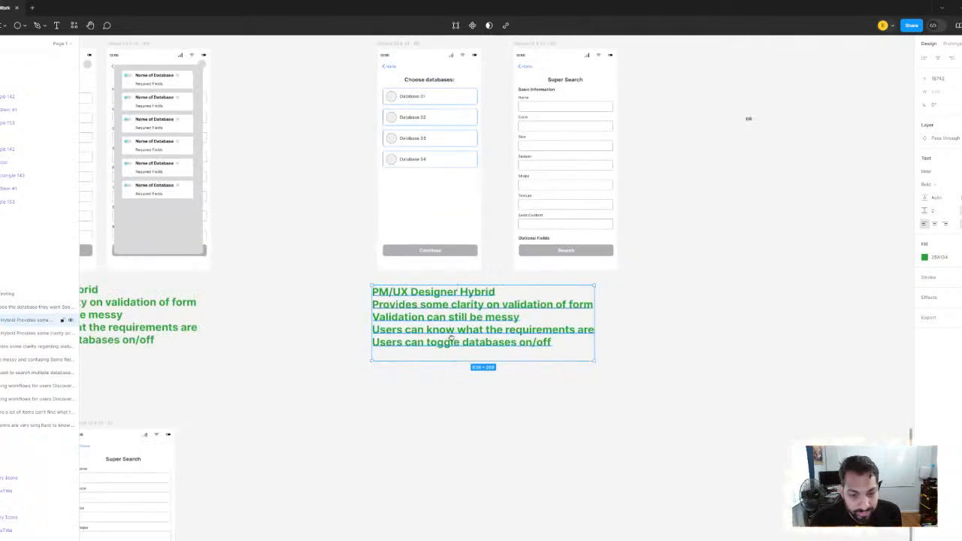
Replace all text in the duplicated note with the heading "UX Designer Proposal"
{"action": "scroll", "coordinate": [451, 337], "scroll_direction": "up", "scroll_amount": 1}
{"action": "scroll", "coordinate": [493, 344], "scroll_direction": "up", "scroll_amount": 1}
{"action": "scroll", "coordinate": [494, 343], "scroll_direction": "up", "scroll_amount": 1}
{"action": "double_click", "coordinate": [507, 386]}
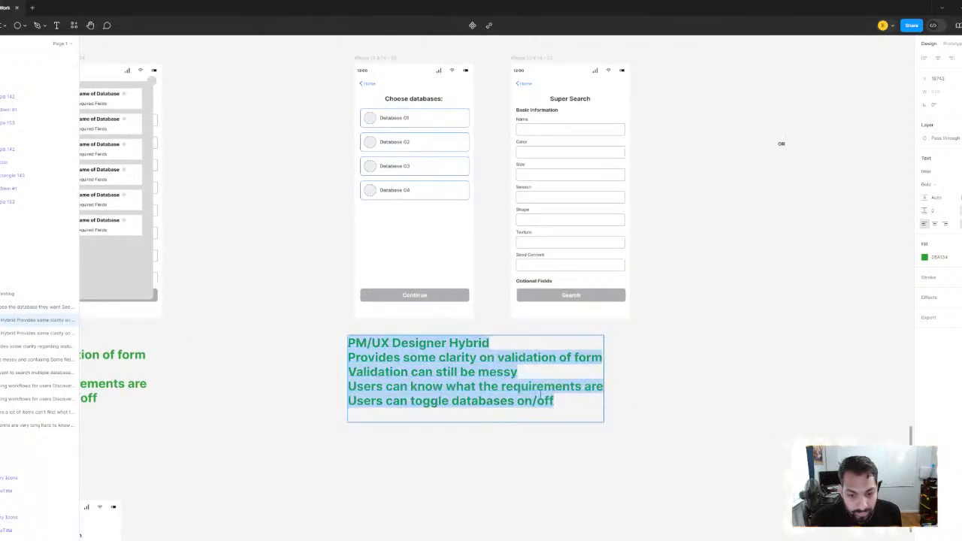
{"action": "left_click_drag", "start_coordinate": [557, 401], "coordinate": [291, 332]}
{"action": "key", "text": "BackSpace"}
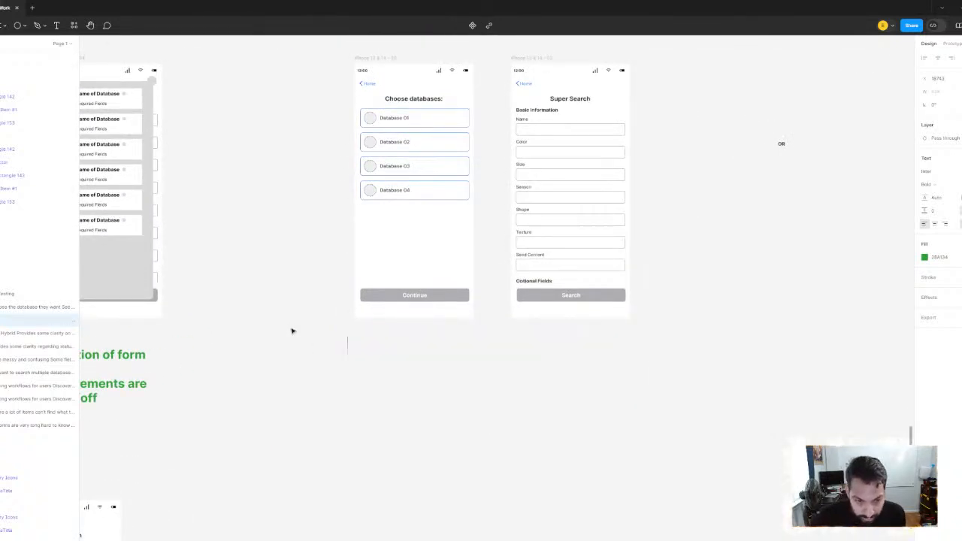
{"action": "type", "text": "UXC"}
{"action": "key", "text": "BackSpace"}
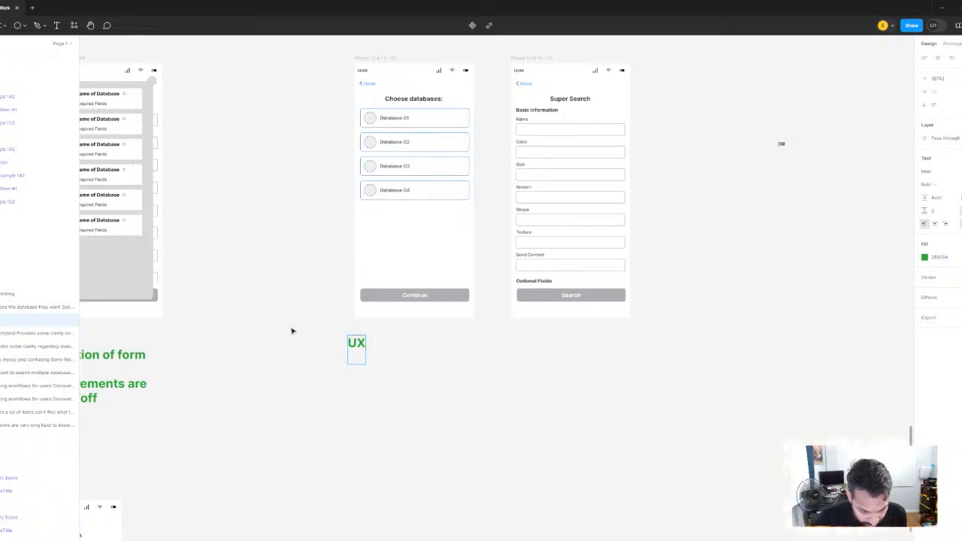
{"action": "type", "text": "Designer"}
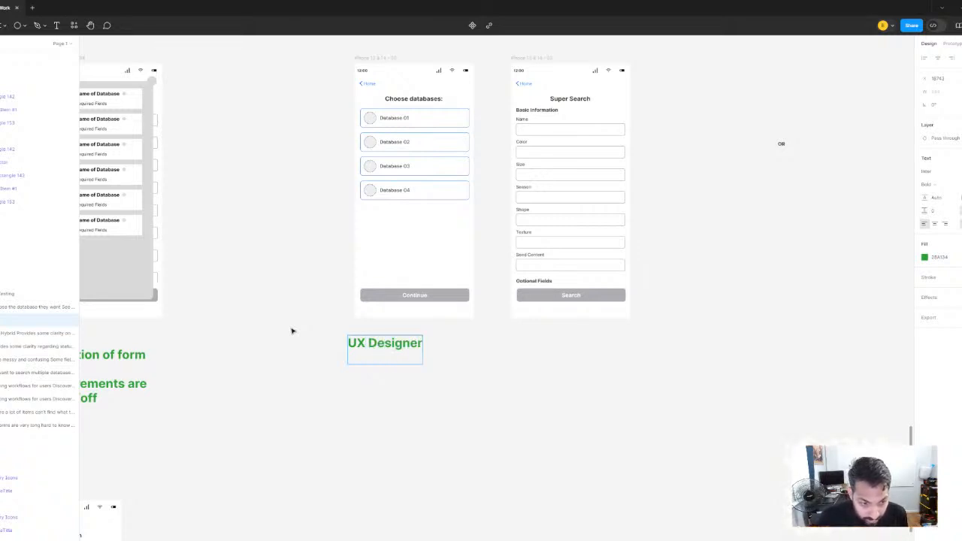
{"action": "type", "text": " Proposal"}
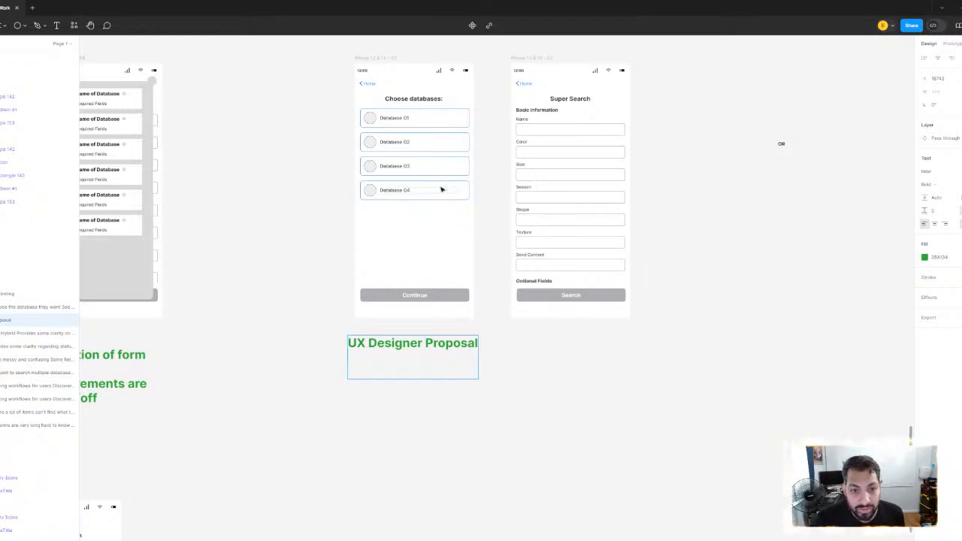
Add the line "Clear validation on the form" below the UX Designer Proposal heading
{"action": "left_click_drag", "start_coordinate": [443, 189], "coordinate": [436, 240]}
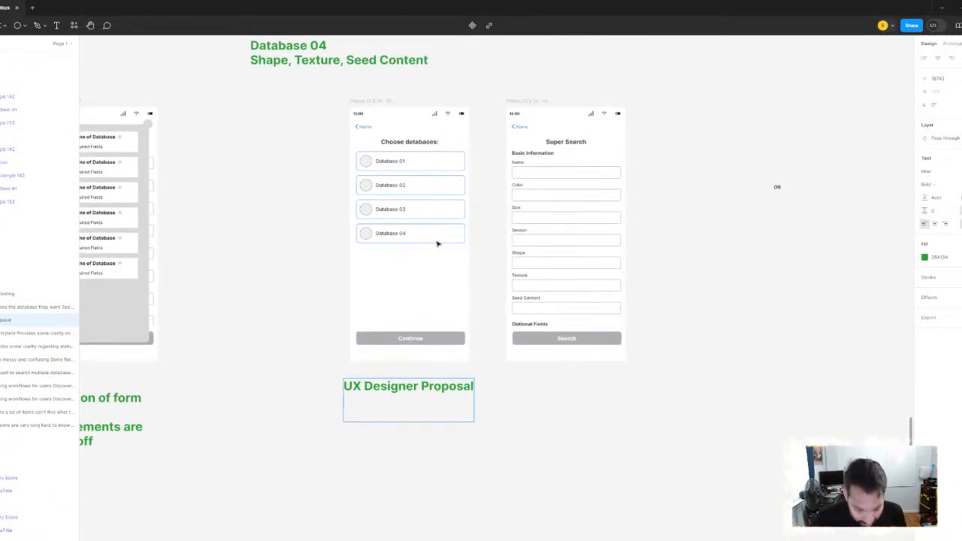
{"action": "type", "text": "Clear "}
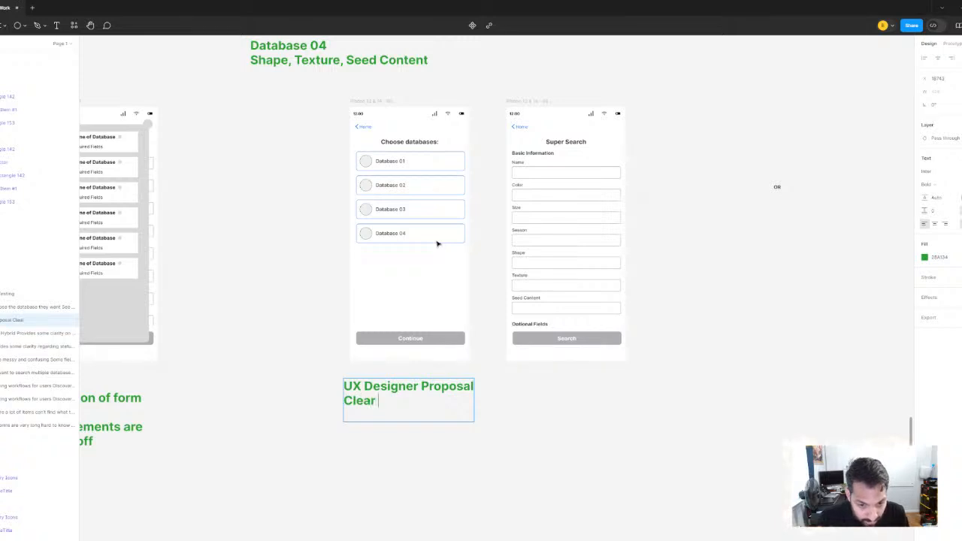
{"action": "type", "text": "valid"}
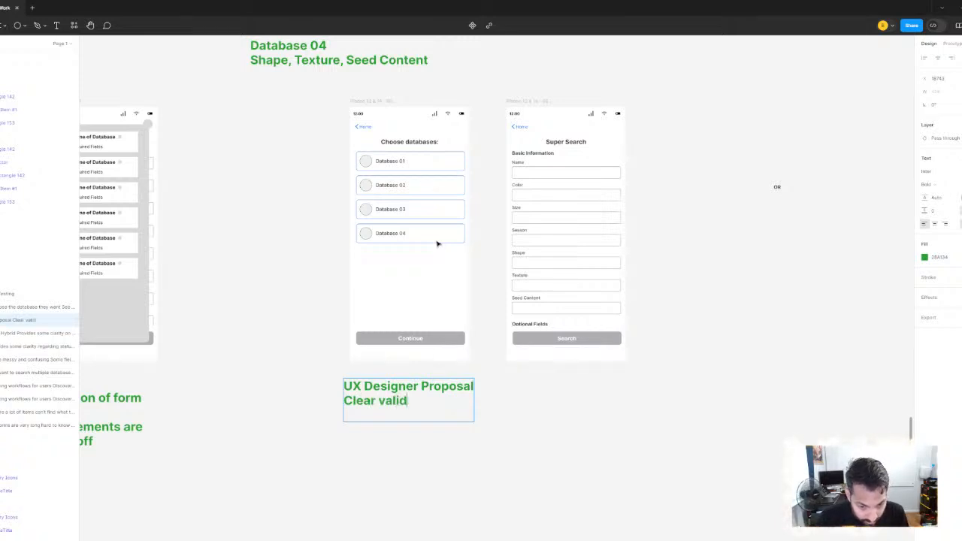
{"action": "type", "text": "ation on the fo"}
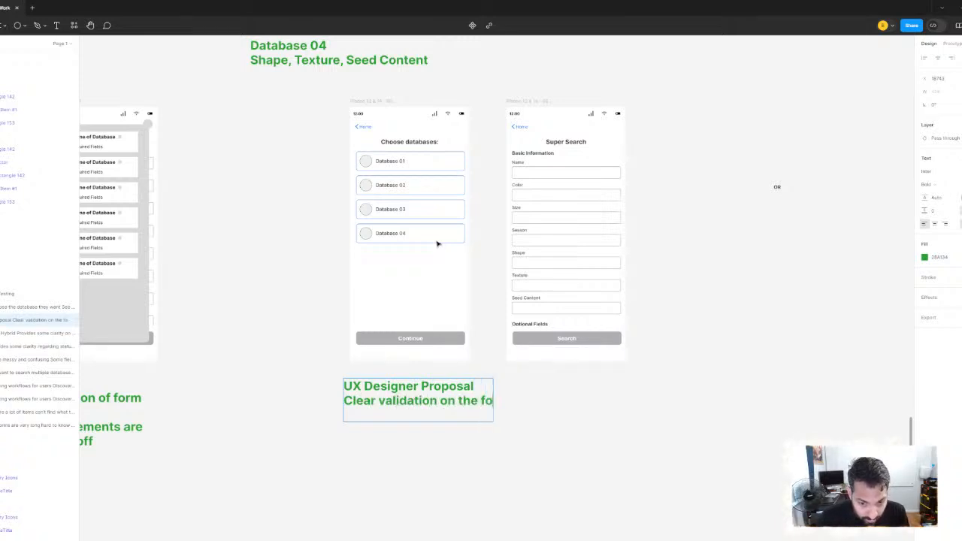
{"action": "type", "text": "rm"}
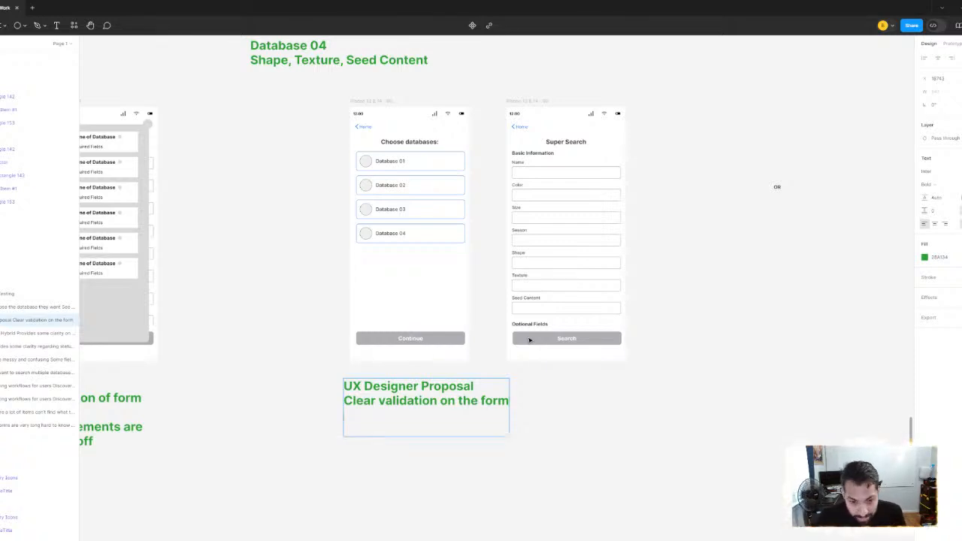
Add the line "Validation is clean and concise" to the UX Designer Proposal note
{"action": "scroll", "coordinate": [389, 258], "scroll_direction": "left", "scroll_amount": 6}
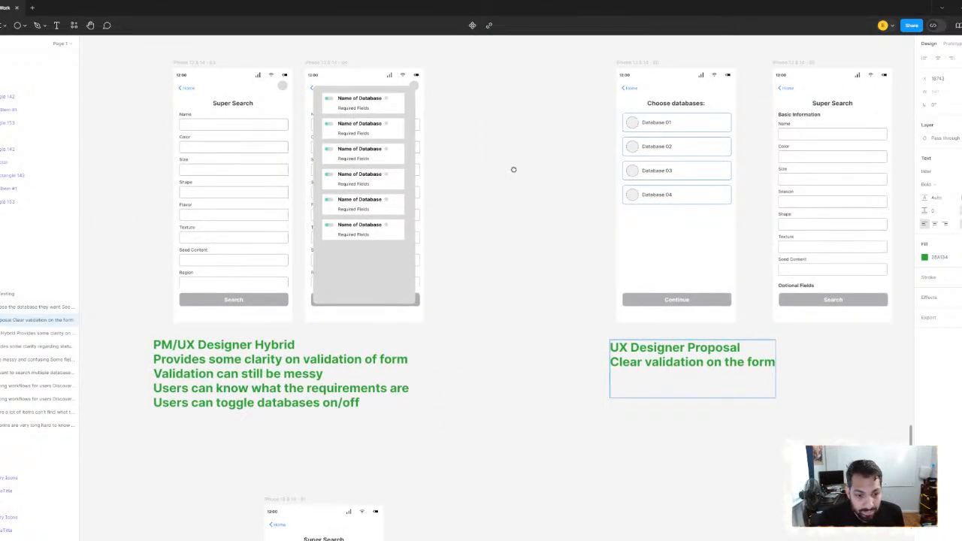
{"action": "left_click_drag", "start_coordinate": [513, 169], "coordinate": [298, 231]}
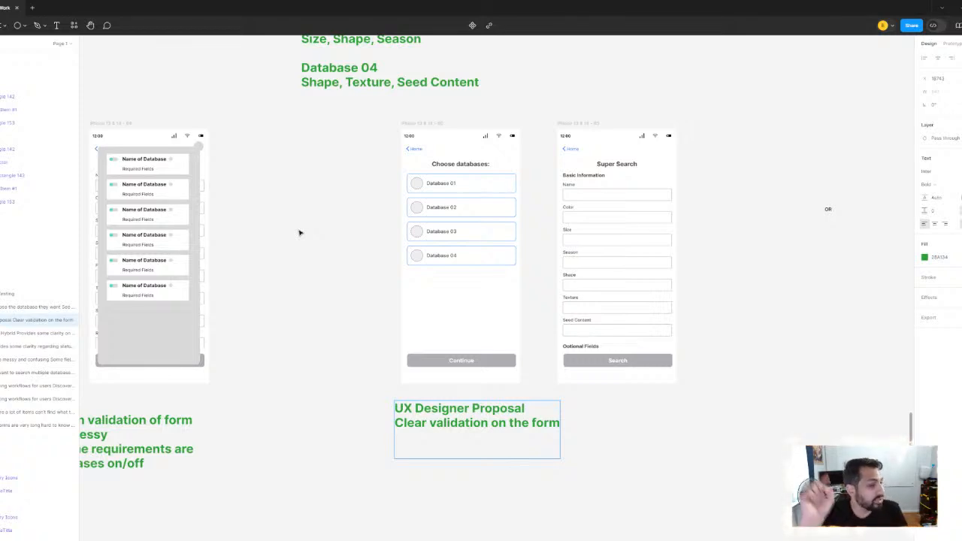
{"action": "type", "text": "V"}
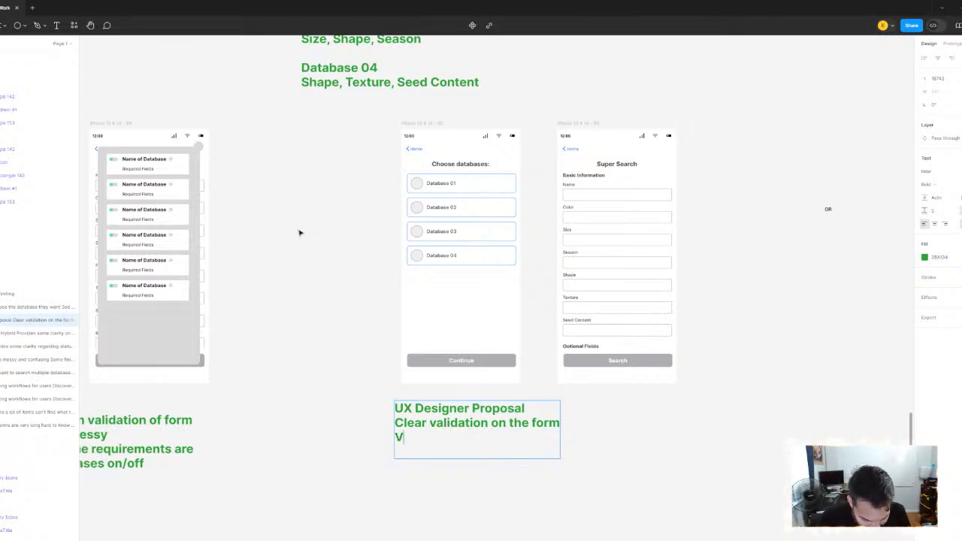
{"action": "type", "text": "alidca"}
{"action": "key", "text": "BackSpace"}
{"action": "key", "text": "BackSpace"}
{"action": "type", "text": "a"}
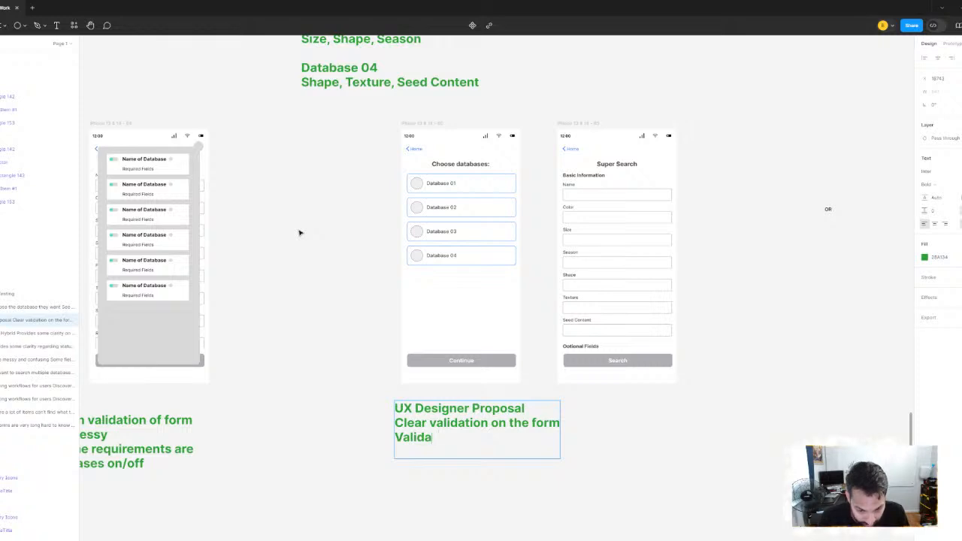
{"action": "type", "text": "tion is clea"}
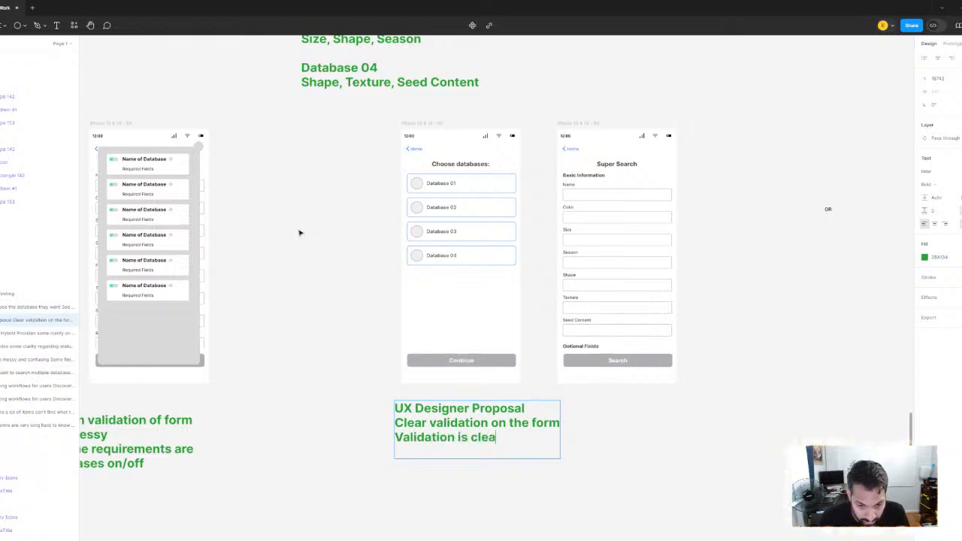
{"action": "type", "text": "n and conside"}
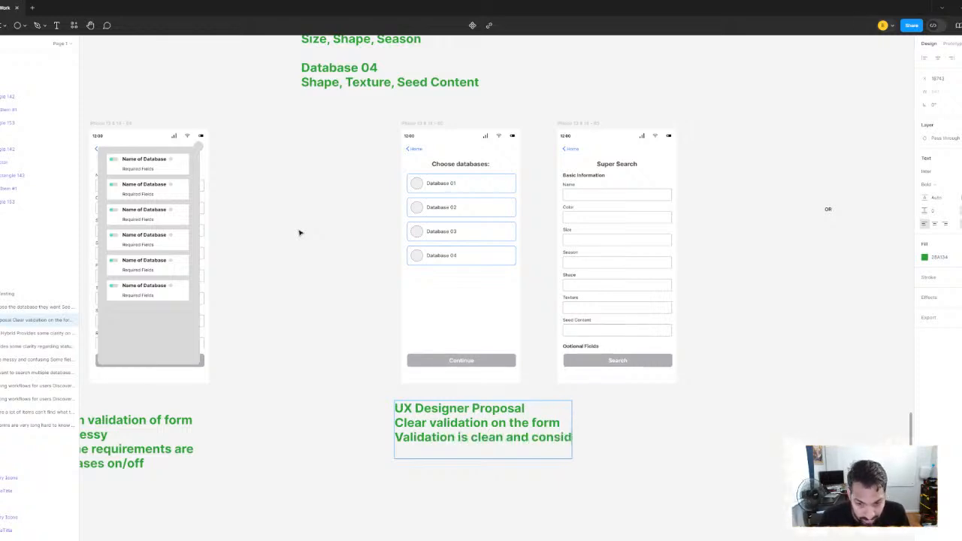
{"action": "key", "text": "BackSpace"}
{"action": "key", "text": "BackSpace"}
{"action": "key", "text": "BackSpace"}
{"action": "type", "text": "cise"}
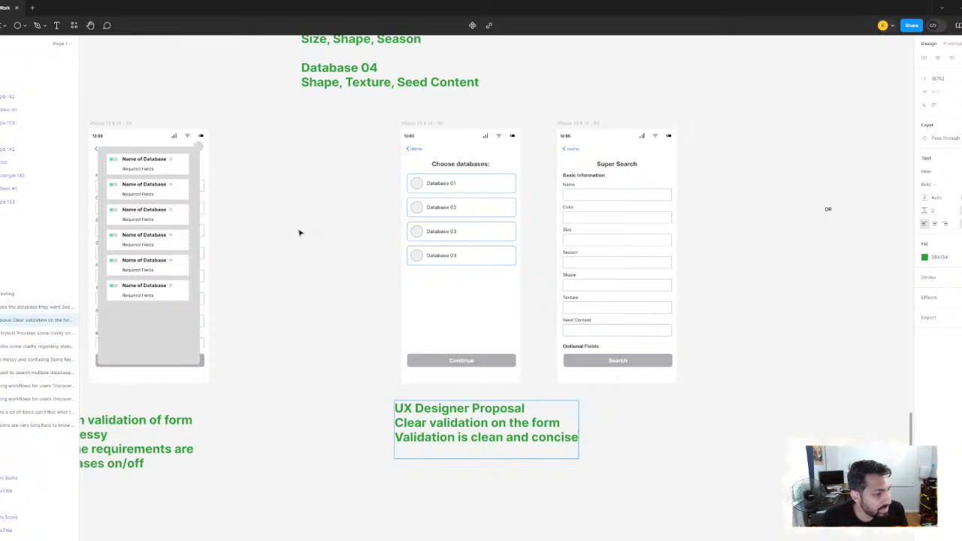
Add a fourth line to the UX Designer Proposal note reading "Users can kown what the requirements are"
{"action": "scroll", "coordinate": [421, 260], "scroll_direction": "down", "scroll_amount": 5}
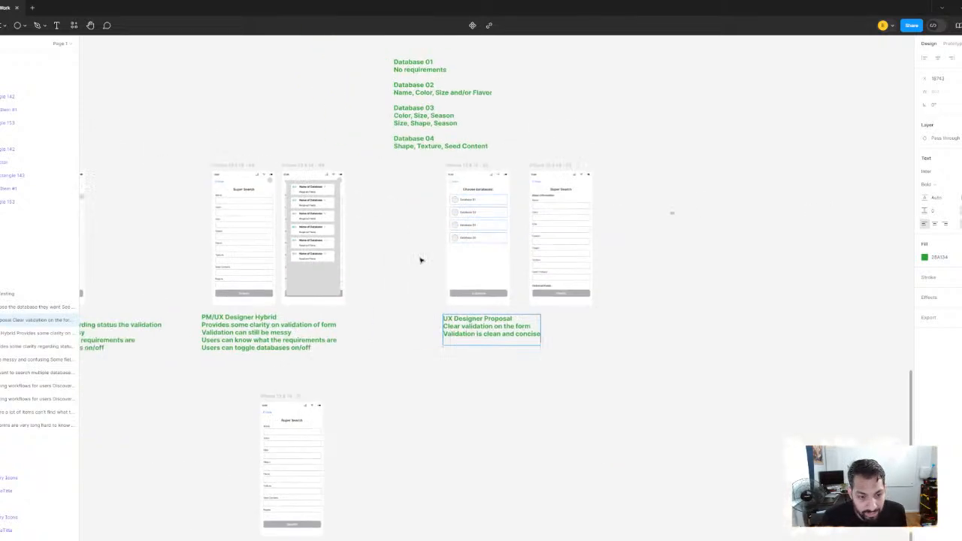
{"action": "key", "text": "Return"}
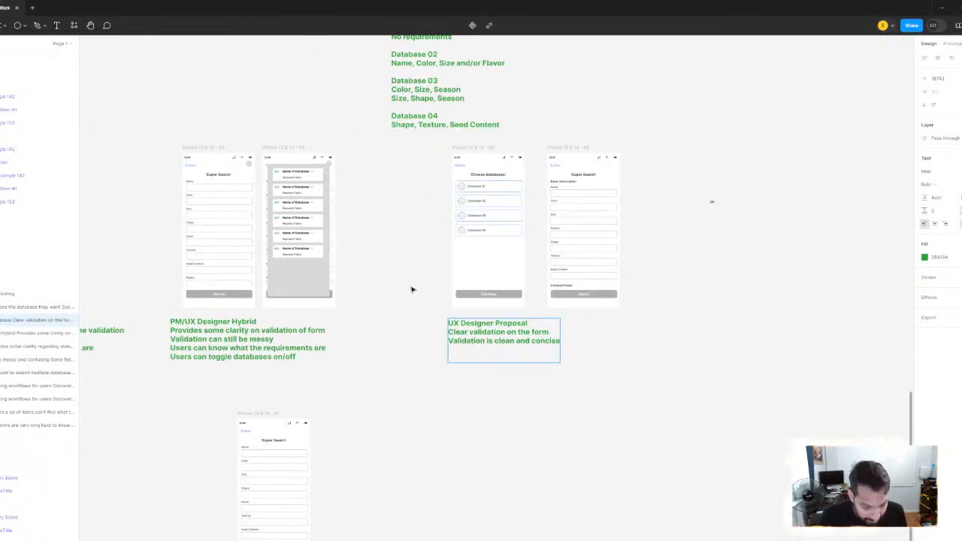
{"action": "type", "text": "U"}
{"action": "type", "text": "ca"}
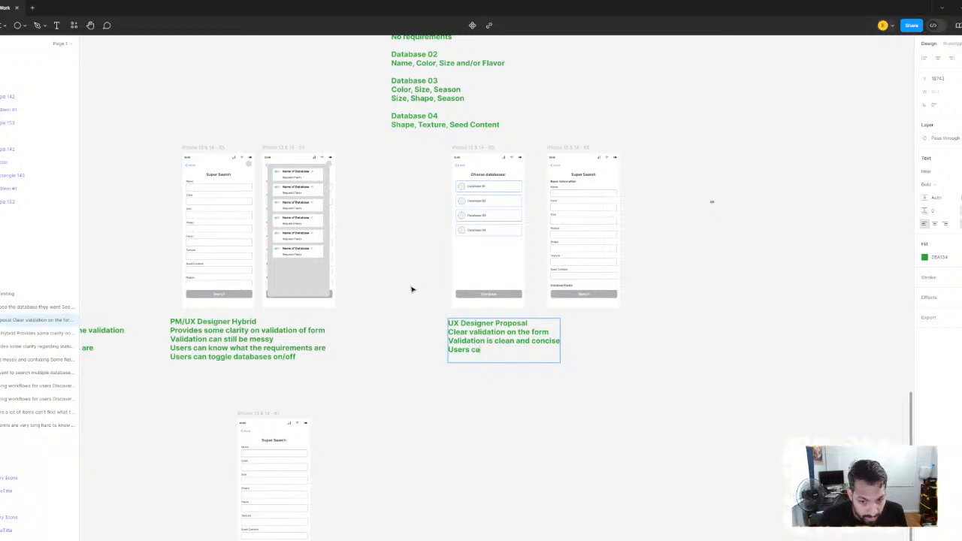
{"action": "type", "text": "n kown what the"}
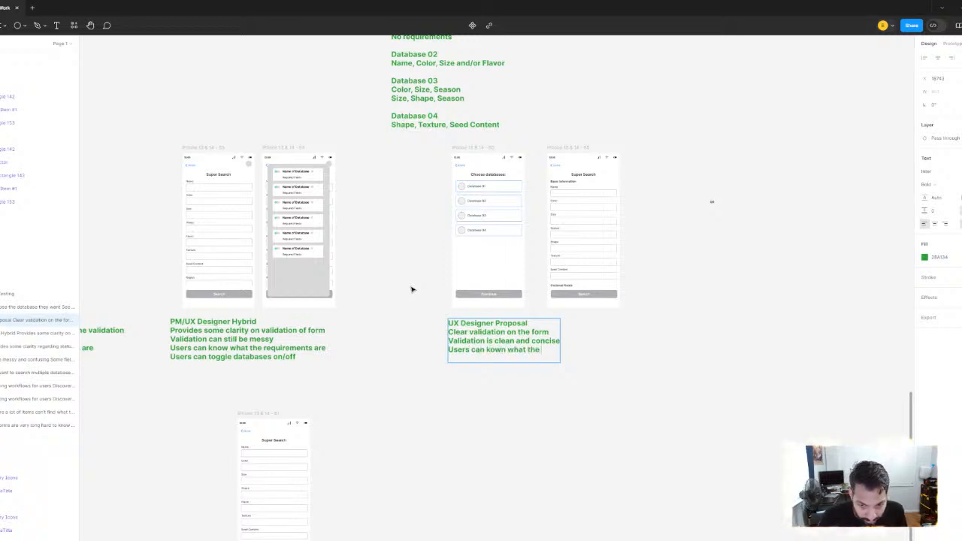
{"action": "type", "text": " rewu"}
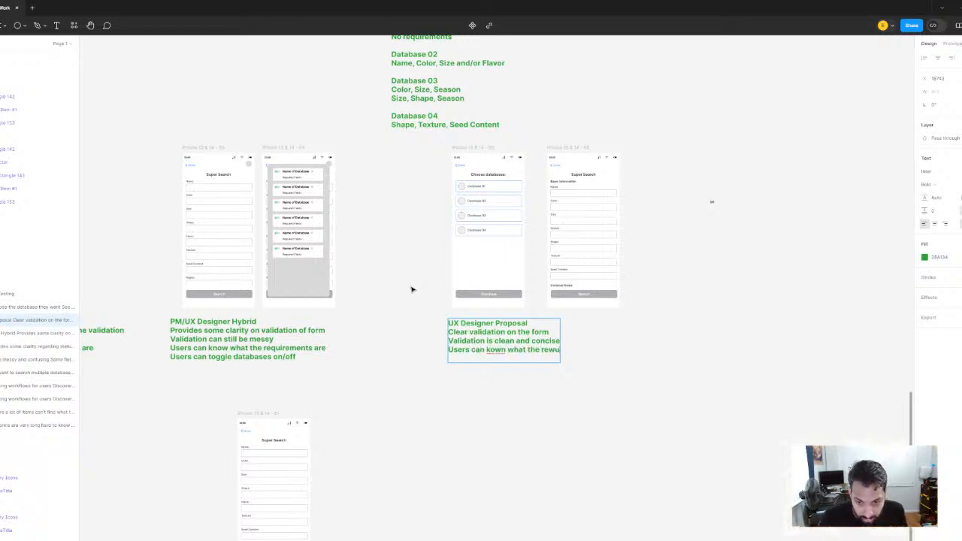
{"action": "key", "text": "BackSpace"}
{"action": "key", "text": "BackSpace"}
{"action": "type", "text": "wuire"}
{"action": "key", "text": "BackSpace"}
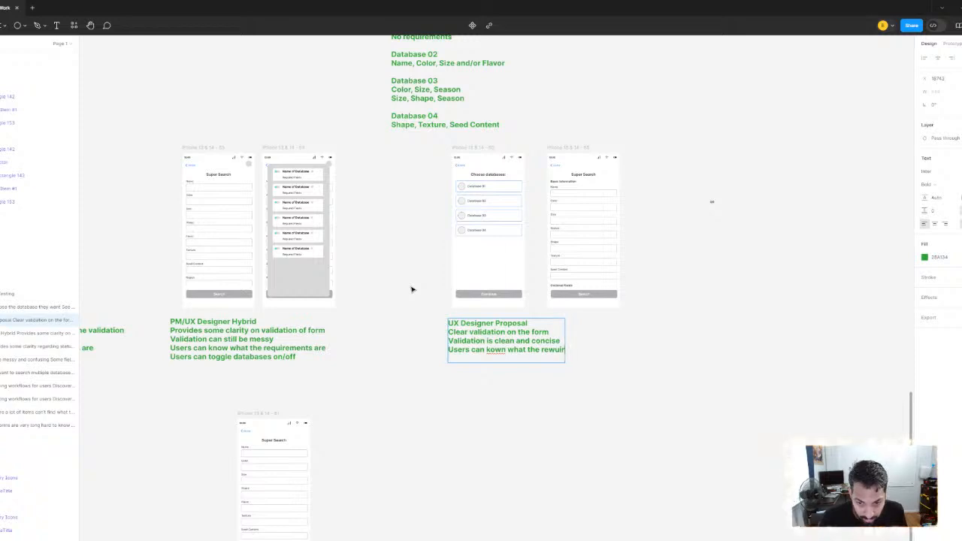
{"action": "key", "text": "BackSpace"}
{"action": "key", "text": "BackSpace"}
{"action": "type", "text": "quirements are"}
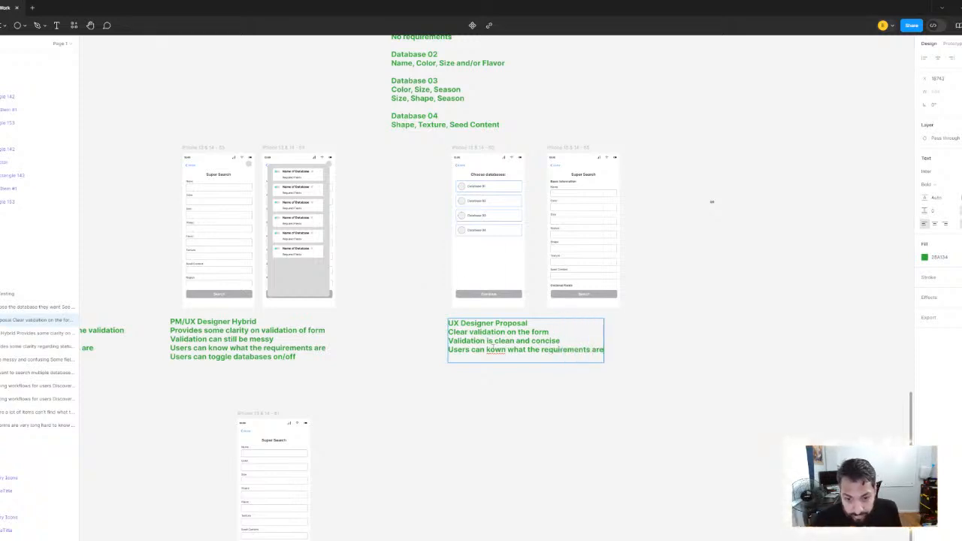
Replace the note's misspelled last line with "Users know what the requirements are for the whole form" and start a new line
{"action": "scroll", "coordinate": [498, 343], "scroll_direction": "up", "scroll_amount": 3}
{"action": "left_click_drag", "start_coordinate": [698, 355], "coordinate": [366, 351]}
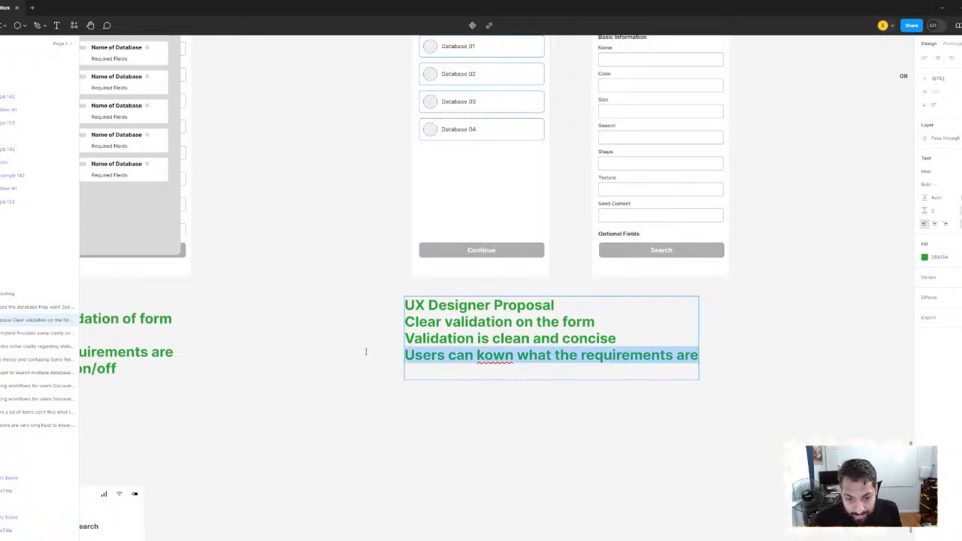
{"action": "type", "text": "Users mpw"}
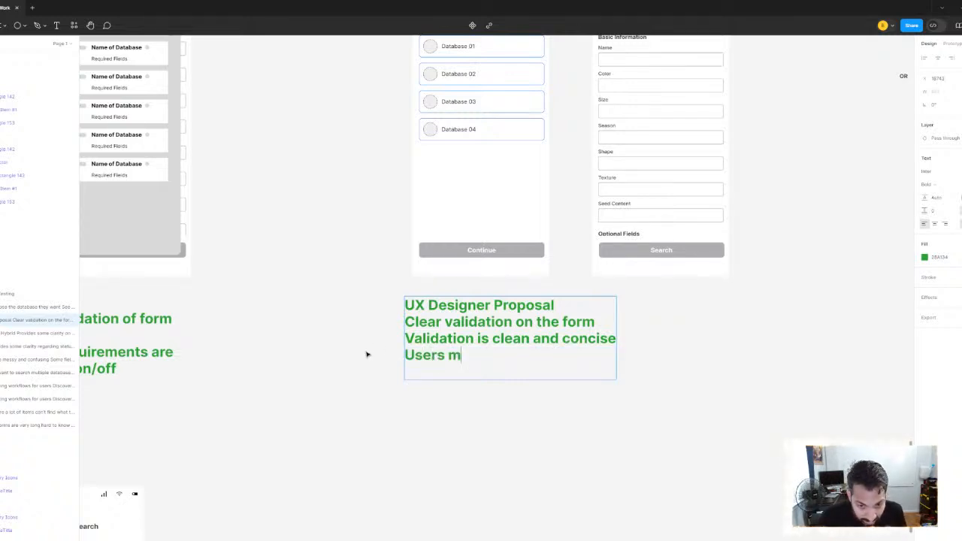
{"action": "key", "text": "BackSpace"}
{"action": "key", "text": "BackSpace"}
{"action": "key", "text": "BackSpace"}
{"action": "type", "text": "kn"}
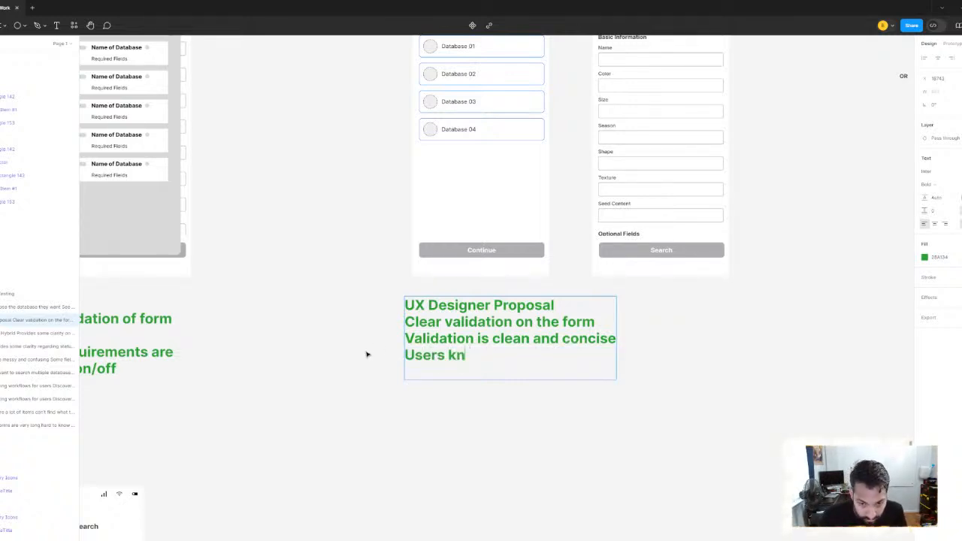
{"action": "type", "text": "ow what the r"}
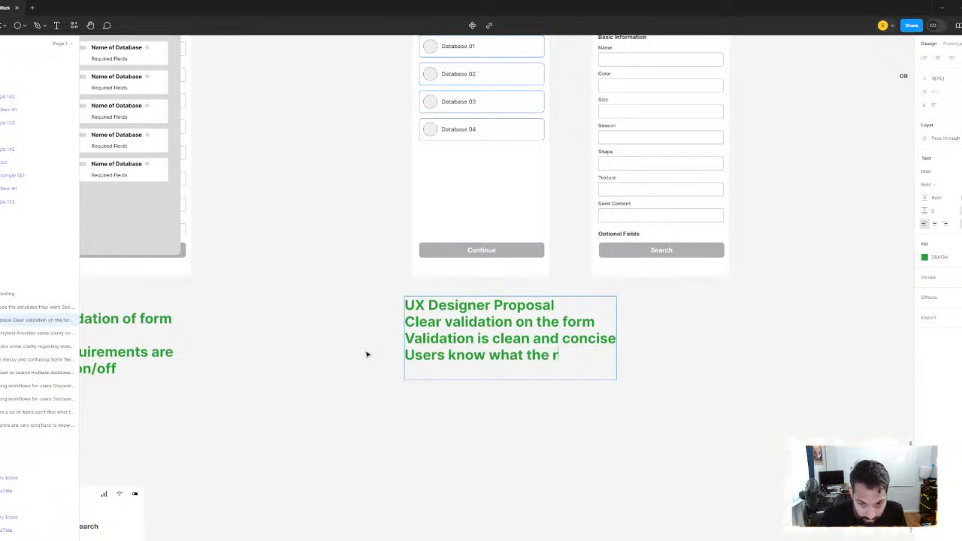
{"action": "type", "text": "equirements are"}
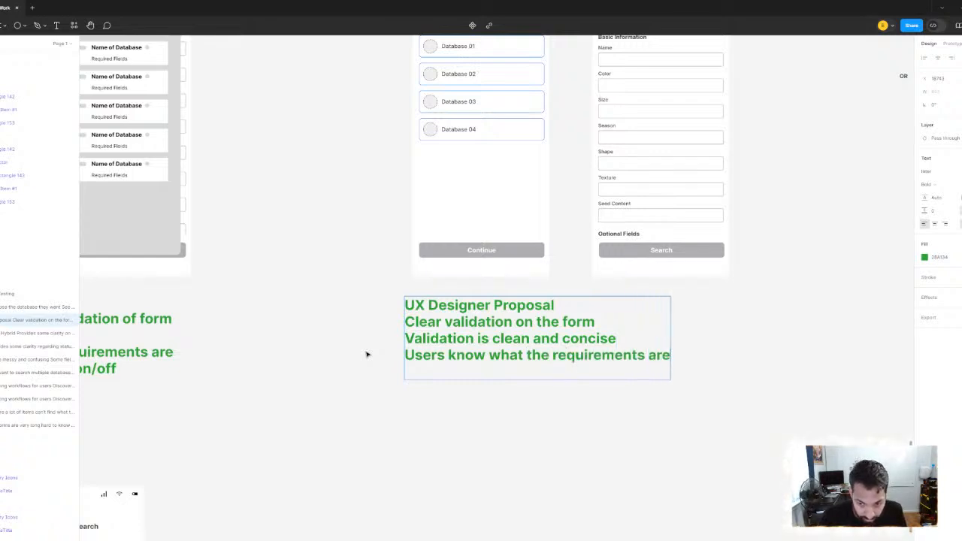
{"action": "type", "text": " for the whole form"}
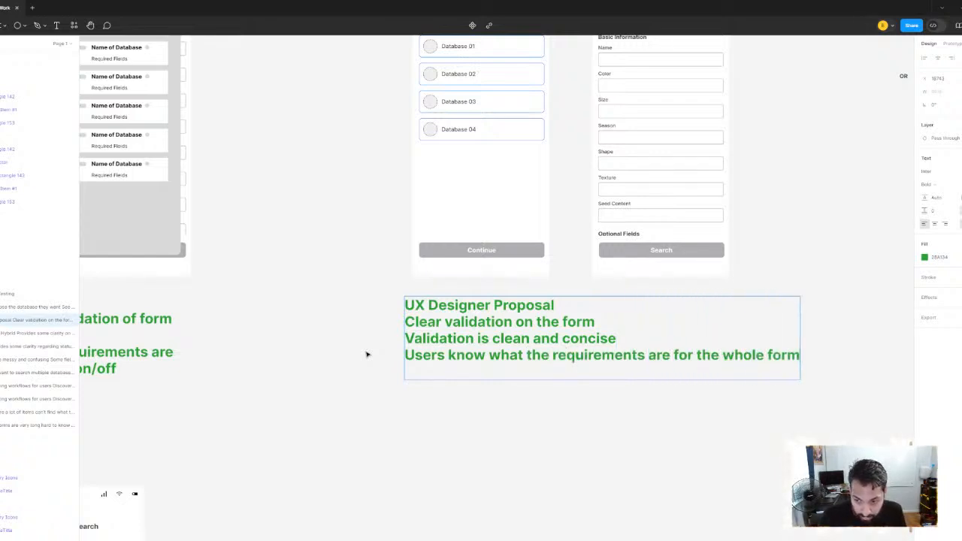
{"action": "key", "text": "Return"}
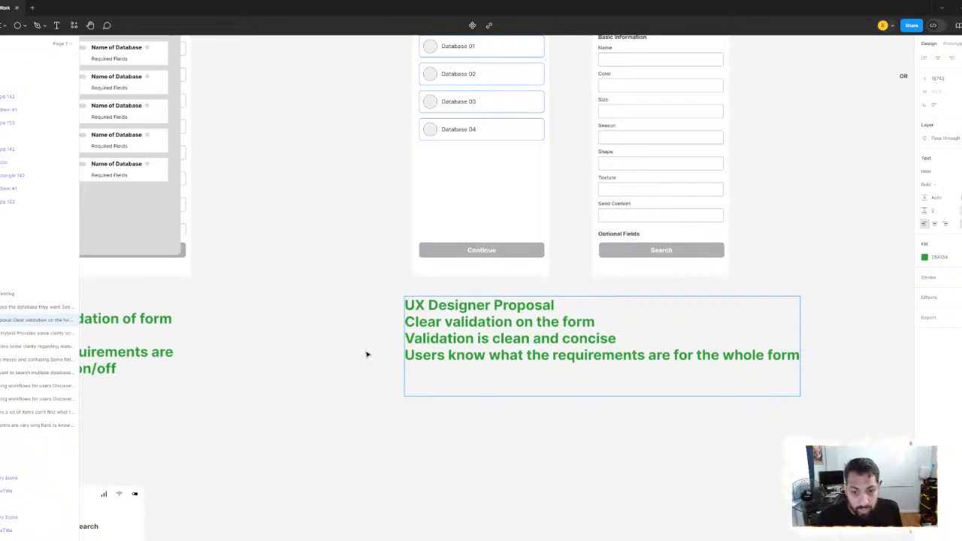
Enter "Users can know what requirementd are for each base" as the last line of the UX Designer Proposal note
{"action": "scroll", "coordinate": [527, 212], "scroll_direction": "down", "scroll_amount": 1}
{"action": "left_click_drag", "start_coordinate": [562, 147], "coordinate": [429, 301]}
{"action": "scroll", "coordinate": [433, 297], "scroll_direction": "up", "scroll_amount": 2}
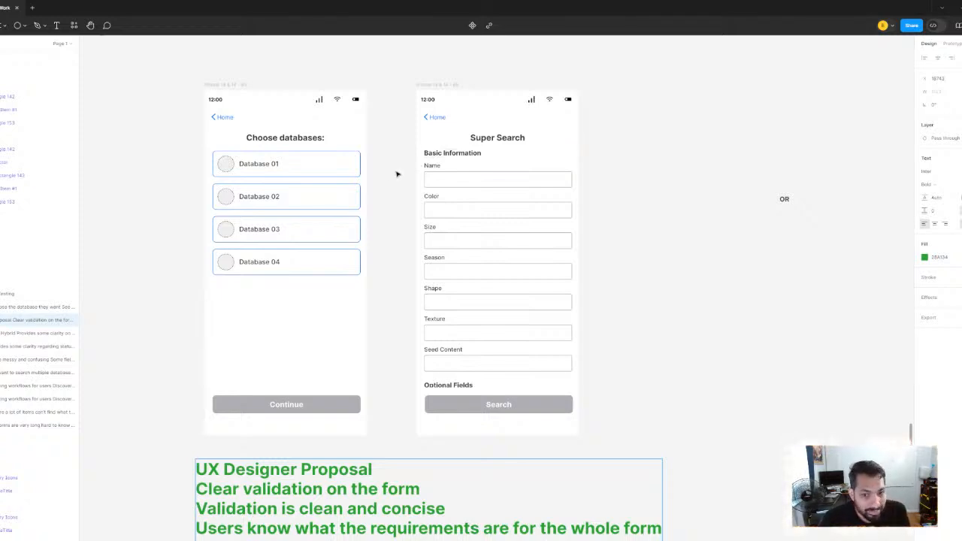
{"action": "scroll", "coordinate": [447, 164], "scroll_direction": "down", "scroll_amount": 3}
{"action": "scroll", "coordinate": [445, 237], "scroll_direction": "up", "scroll_amount": 3}
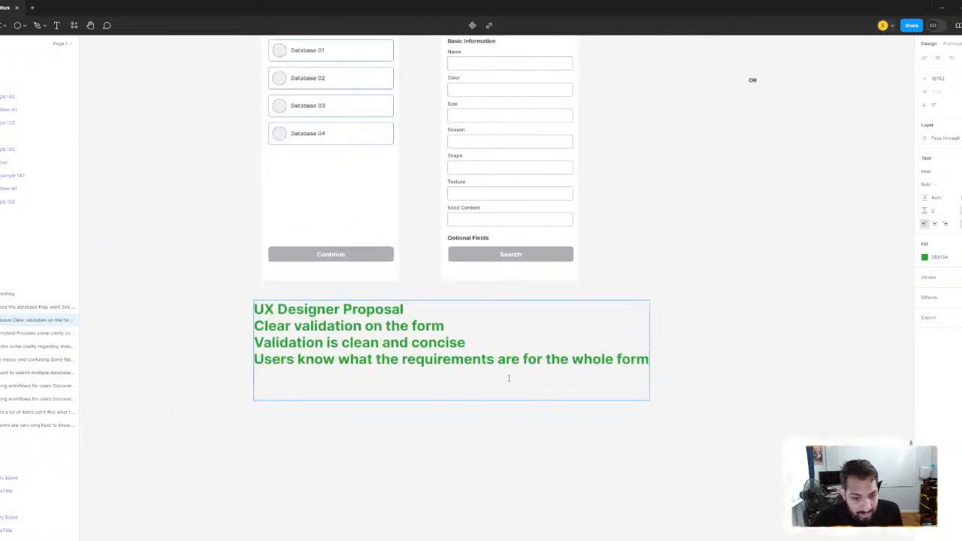
{"action": "type", "text": "Users van"}
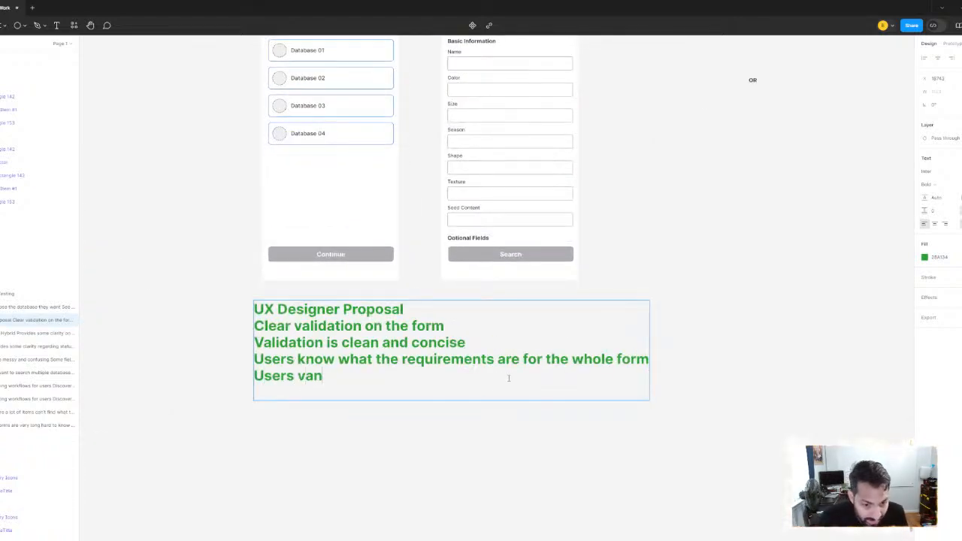
{"action": "key", "text": "BackSpace"}
{"action": "key", "text": "BackSpace"}
{"action": "key", "text": "BackSpace"}
{"action": "type", "text": "can "}
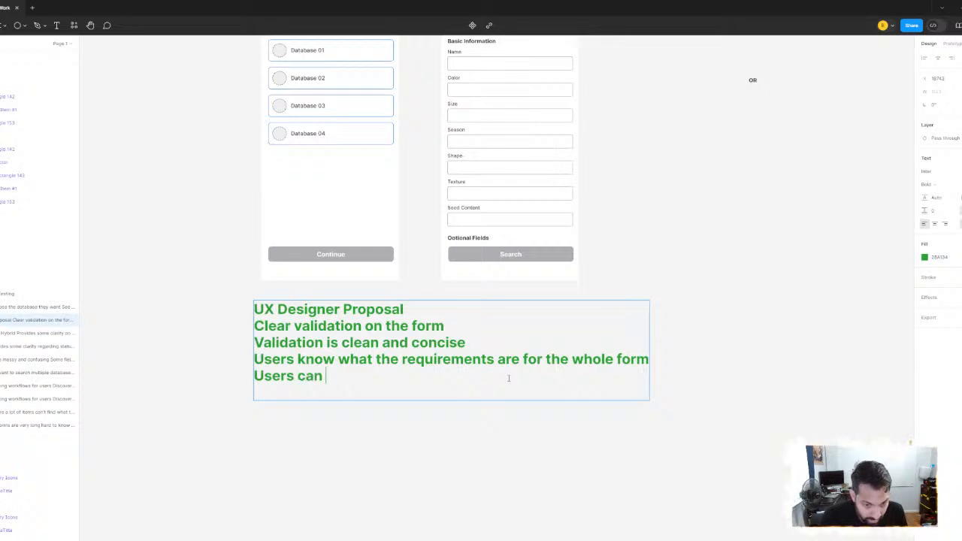
{"action": "type", "text": "know what requre"}
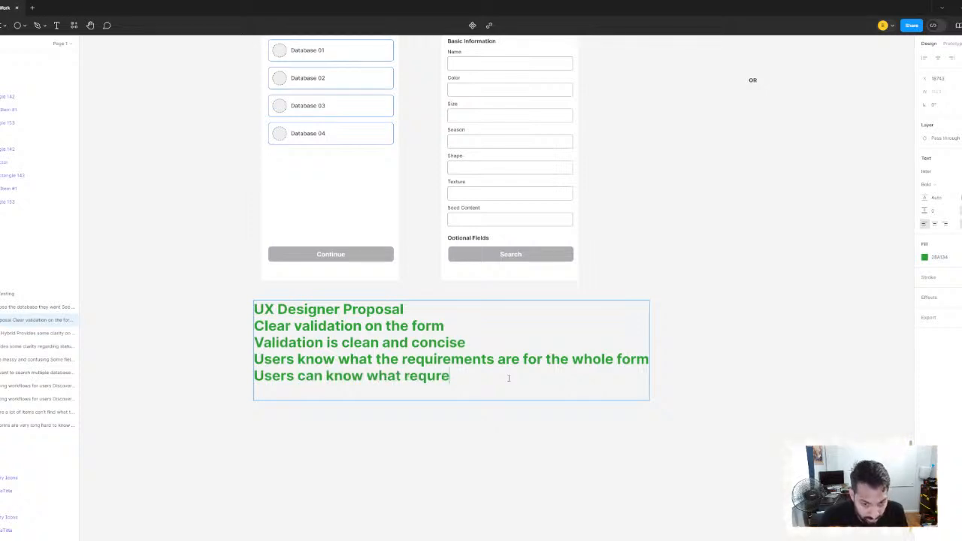
{"action": "type", "text": "m"}
{"action": "key", "text": "BackSpace"}
{"action": "key", "text": "BackSpace"}
{"action": "key", "text": "BackSpace"}
{"action": "key", "text": "BackSpace"}
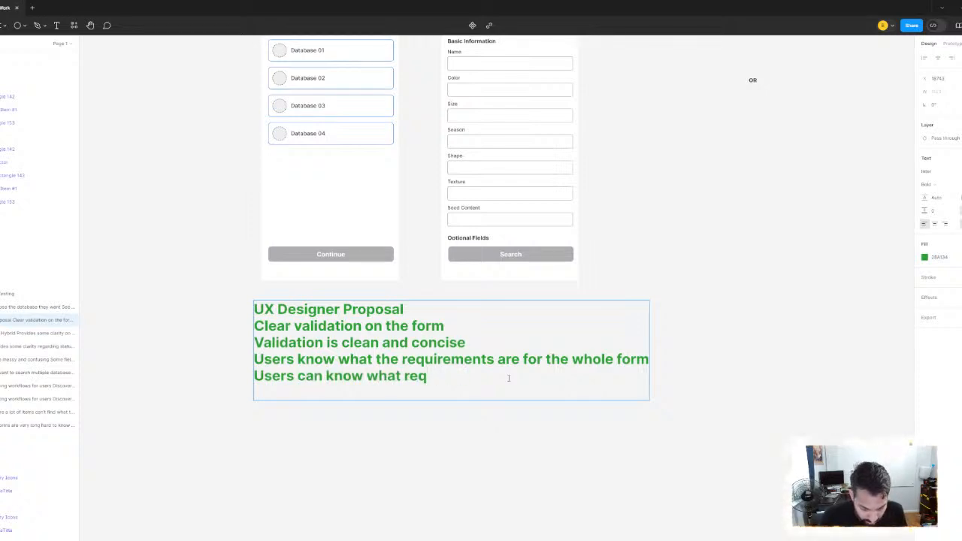
{"action": "type", "text": "uiremts"}
{"action": "key", "text": "BackSpace"}
{"action": "key", "text": "BackSpace"}
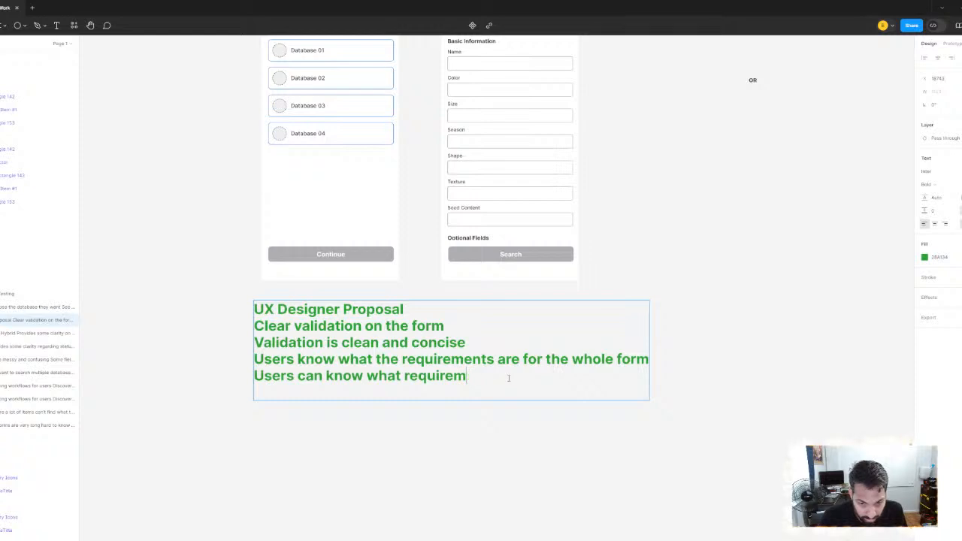
{"action": "type", "text": "entd are for each base"}
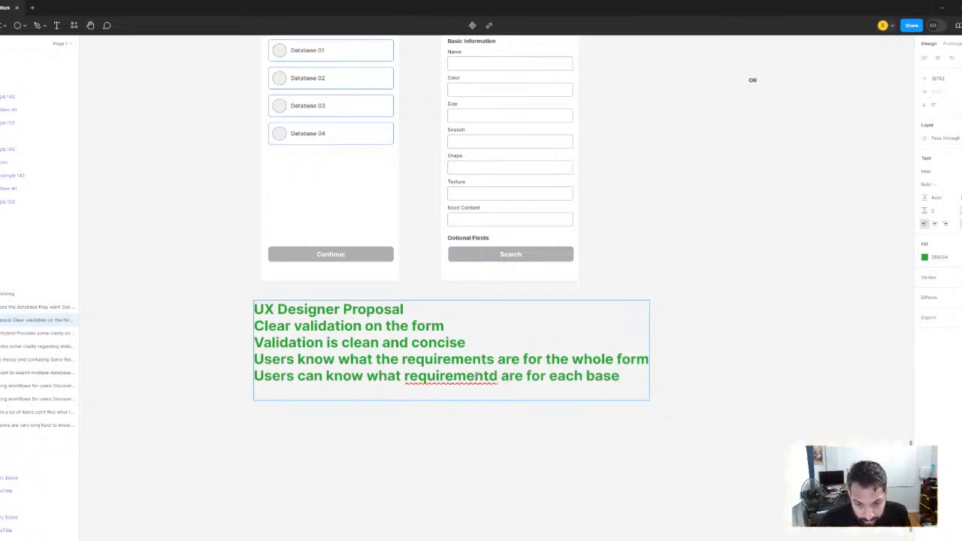
Correct the misspelled "requirementd" to "requirements" in the note's last line and finish editing the text
{"action": "right_click", "coordinate": [476, 376]}
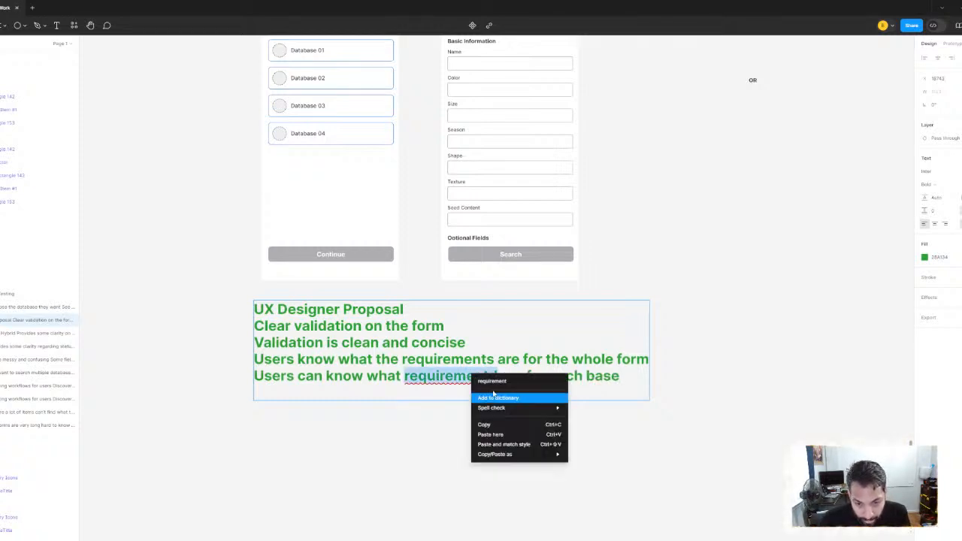
{"action": "key", "text": "Escape"}
{"action": "right_click", "coordinate": [481, 378]}
{"action": "left_click", "coordinate": [500, 385]}
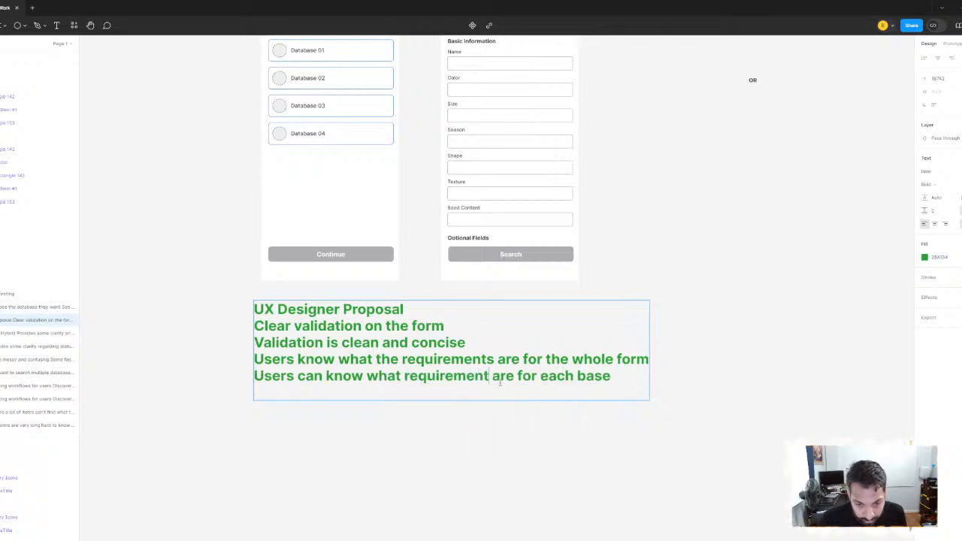
{"action": "type", "text": "s"}
{"action": "left_click", "coordinate": [674, 257]}
Compare the PM/UX Designer Hybrid screens and notes with the UX Designer Proposal screens and notes
{"action": "scroll", "coordinate": [576, 261], "scroll_direction": "down", "scroll_amount": 2}
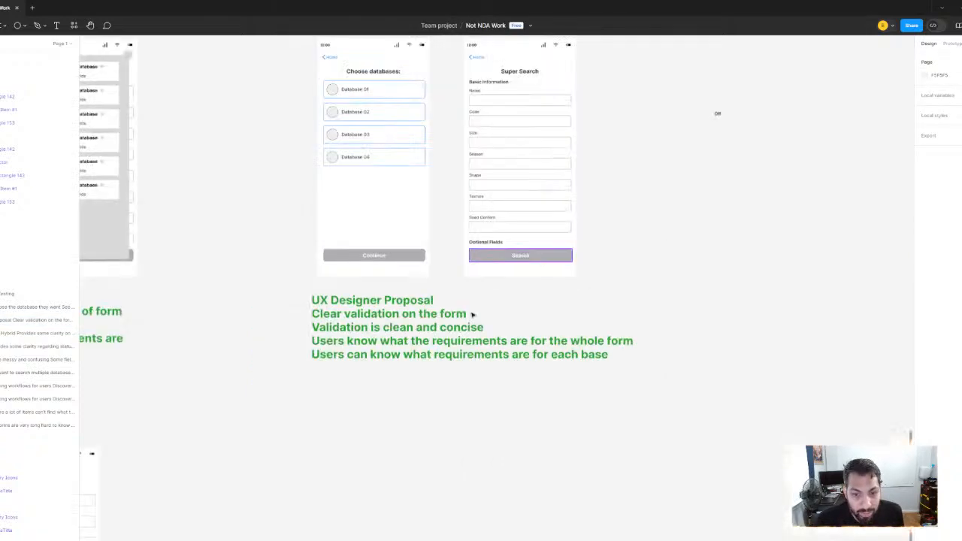
{"action": "scroll", "coordinate": [464, 272], "scroll_direction": "left", "scroll_amount": 4}
{"action": "scroll", "coordinate": [350, 261], "scroll_direction": "up", "scroll_amount": 2}
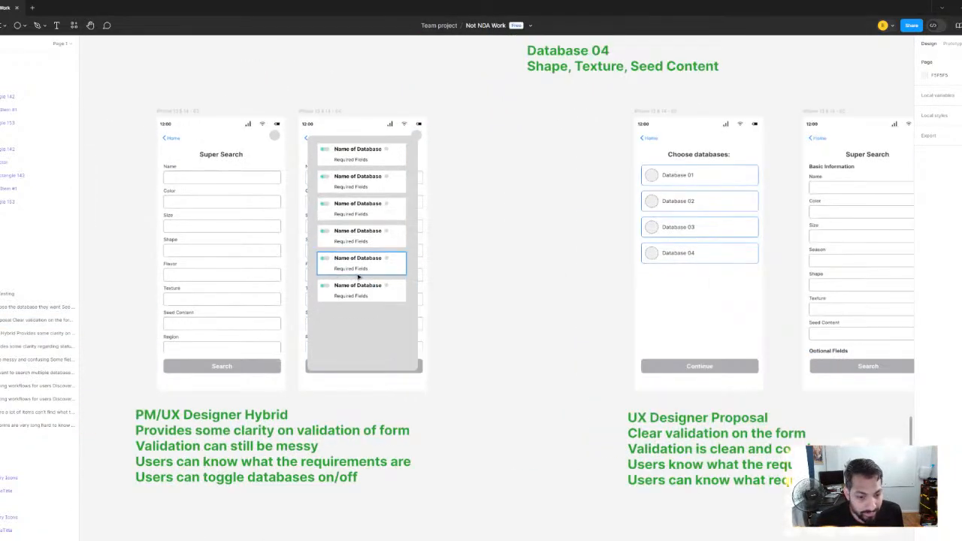
{"action": "scroll", "coordinate": [594, 338], "scroll_direction": "right", "scroll_amount": 3}
{"action": "scroll", "coordinate": [429, 301], "scroll_direction": "left", "scroll_amount": 3}
{"action": "scroll", "coordinate": [421, 285], "scroll_direction": "up", "scroll_amount": 1}
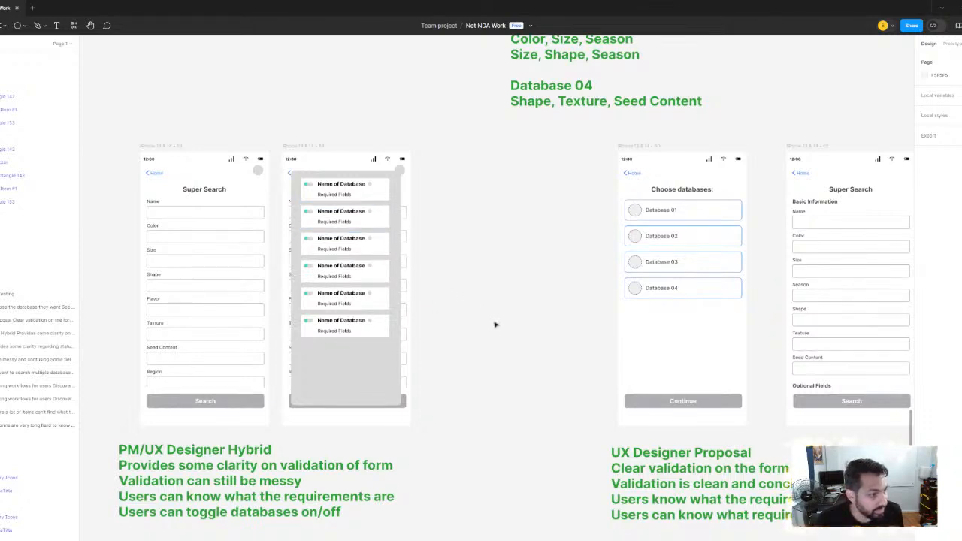
Add "Users can toggle bases on/off" as the last line of the UX Designer Proposal note and finish editing the text
{"action": "scroll", "coordinate": [496, 324], "scroll_direction": "down", "scroll_amount": 2}
{"action": "scroll", "coordinate": [496, 324], "scroll_direction": "right", "scroll_amount": 4}
{"action": "double_click", "coordinate": [424, 405]}
{"action": "left_click", "coordinate": [691, 409]}
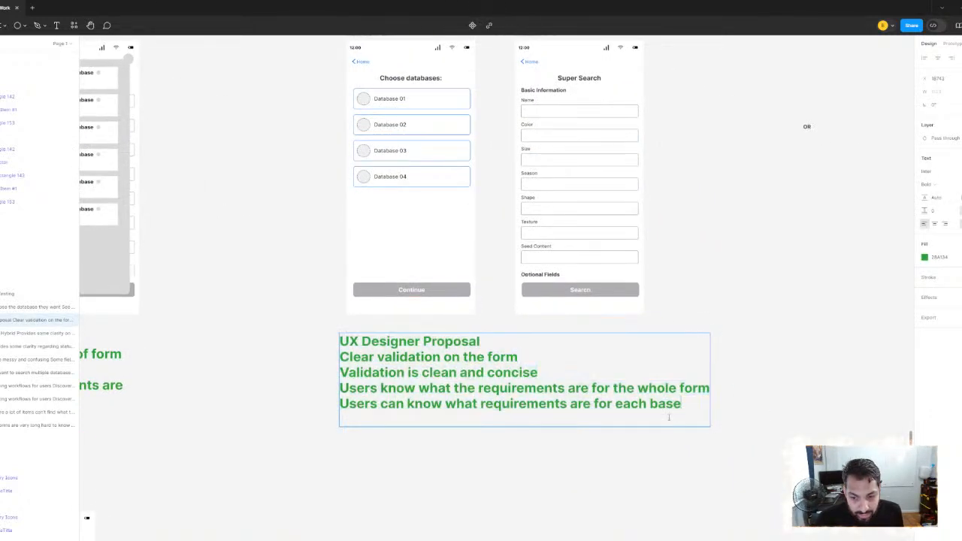
{"action": "type", "text": "Users vamn"}
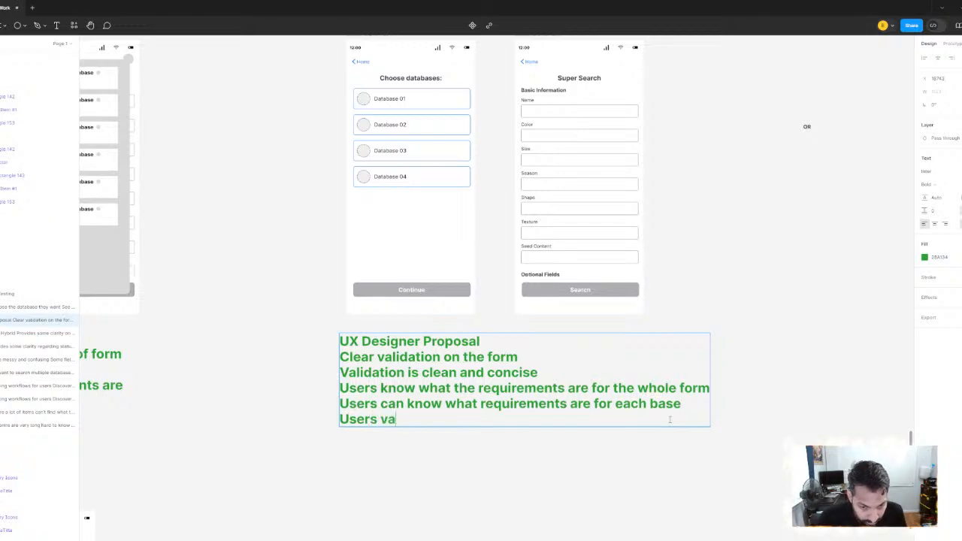
{"action": "key", "text": "BackSpace"}
{"action": "key", "text": "BackSpace"}
{"action": "key", "text": "BackSpace"}
{"action": "key", "text": "BackSpace"}
{"action": "type", "text": "c"}
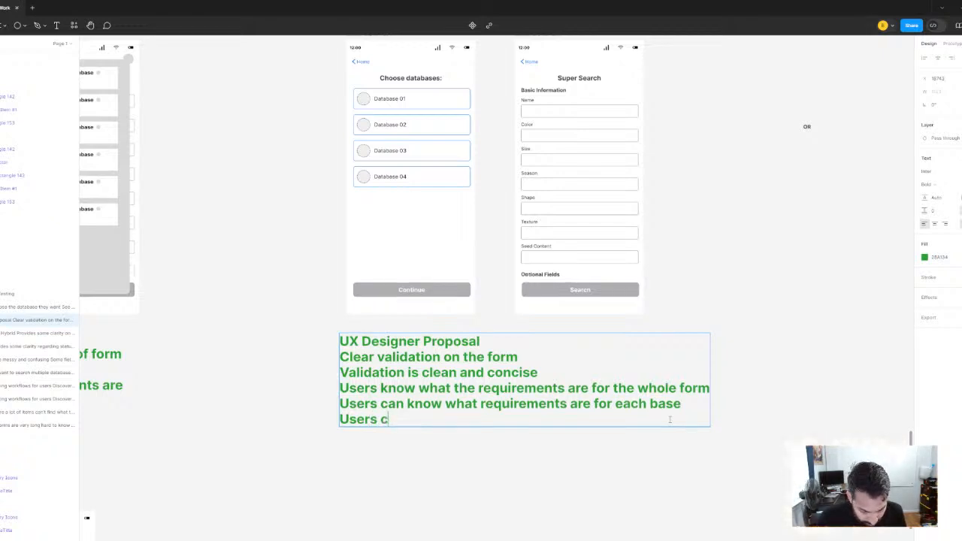
{"action": "type", "text": "an toggle base"}
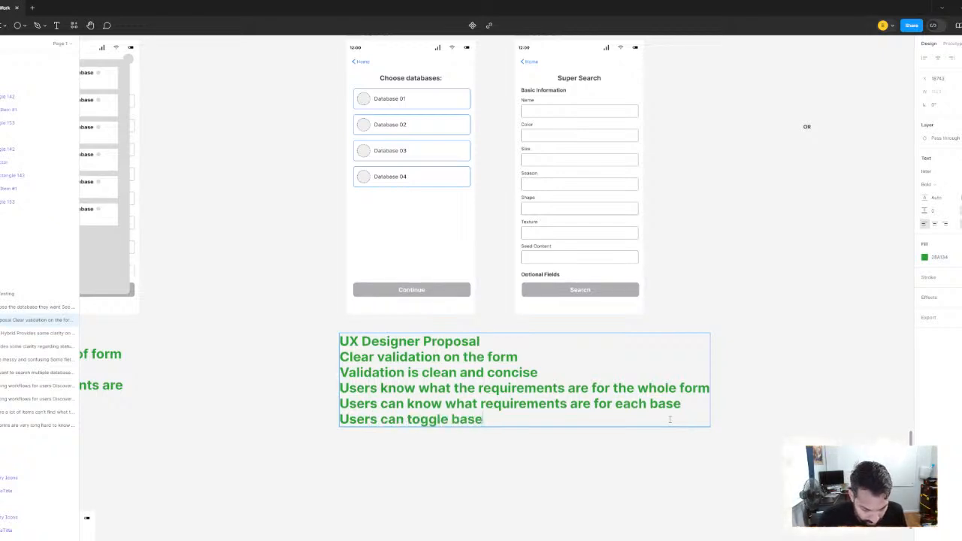
{"action": "type", "text": "s on/off"}
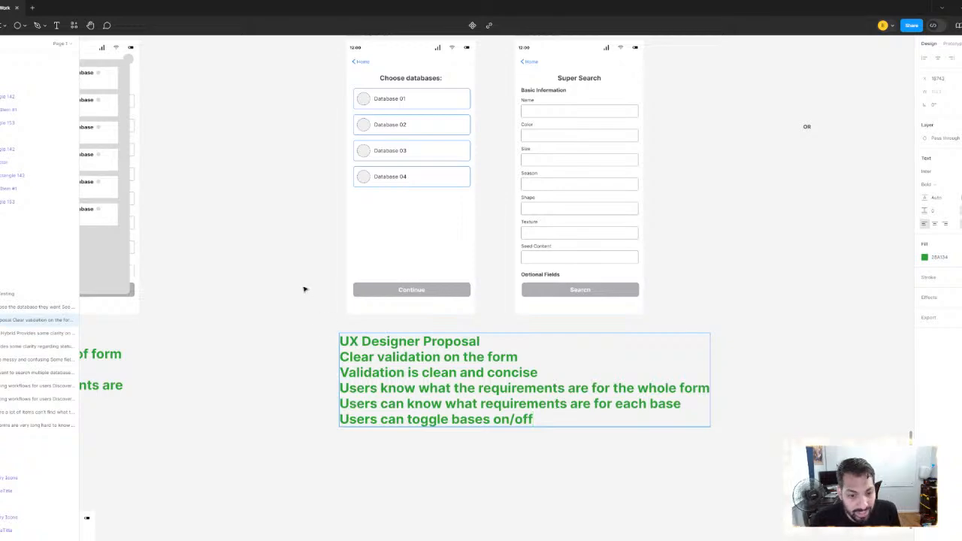
{"action": "left_click", "coordinate": [311, 288]}
Duplicate the Super Search screen of the UX Designer Proposal
{"action": "scroll", "coordinate": [312, 288], "scroll_direction": "down", "scroll_amount": 5}
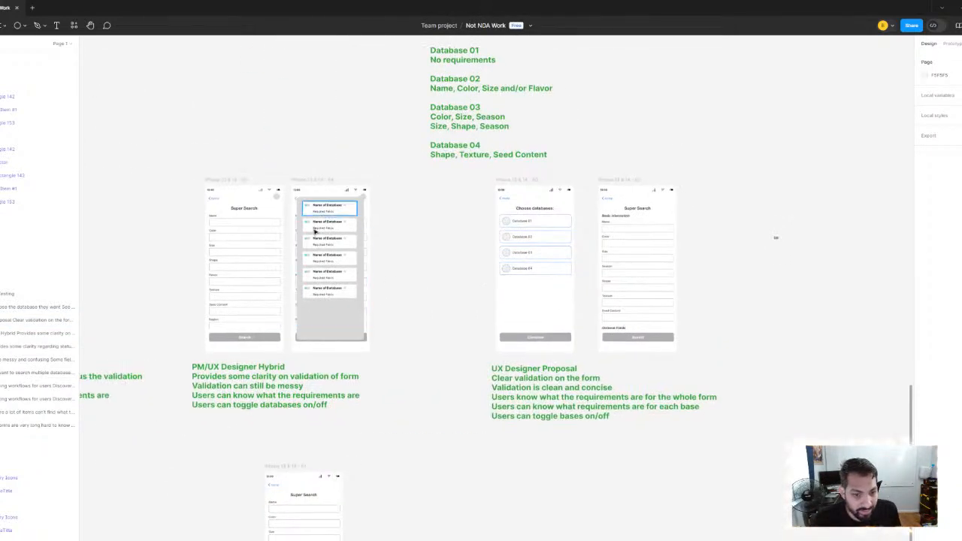
{"action": "scroll", "coordinate": [391, 203], "scroll_direction": "up", "scroll_amount": 3}
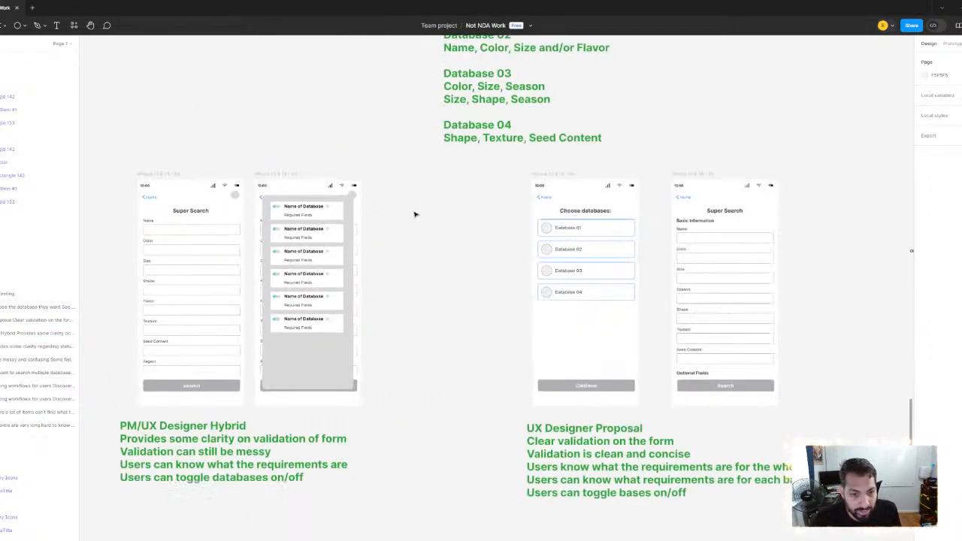
{"action": "left_click", "coordinate": [695, 174]}
{"action": "key", "text": "ctrl+d"}
{"action": "left_click_drag", "start_coordinate": [369, 191], "coordinate": [632, 217]}
{"action": "scroll", "coordinate": [632, 217], "scroll_direction": "up", "scroll_amount": 2}
{"action": "scroll", "coordinate": [633, 217], "scroll_direction": "left", "scroll_amount": 1}
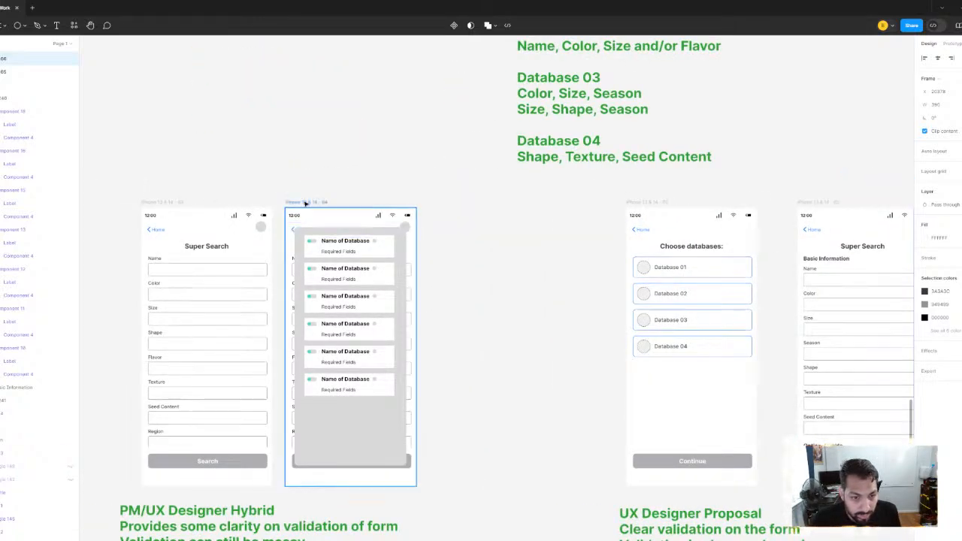
Duplicate the PM/UX Designer Hybrid's database toggle screen and delete the extra copy of the Super Search screen
{"action": "left_click", "coordinate": [306, 203]}
{"action": "key", "text": "ctrl+d"}
{"action": "scroll", "coordinate": [436, 208], "scroll_direction": "down", "scroll_amount": 3}
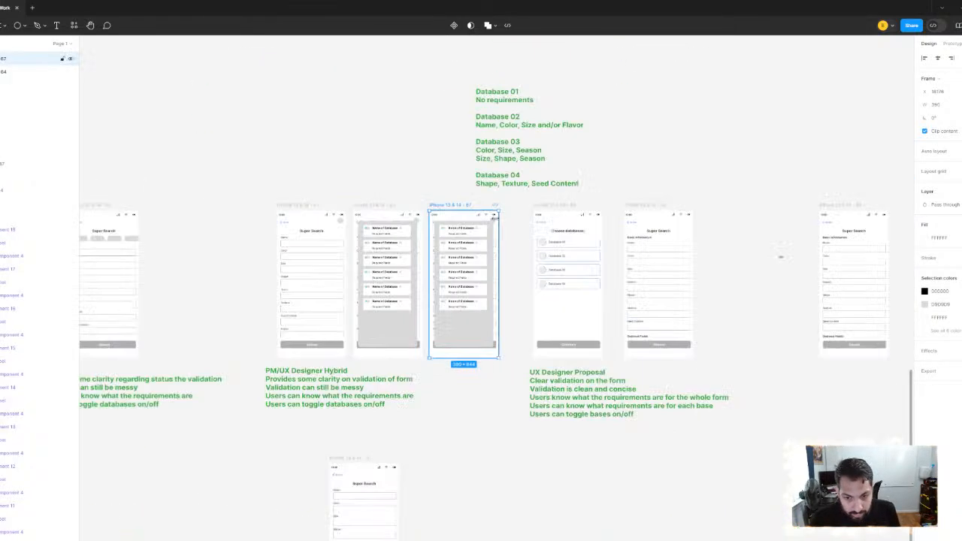
{"action": "scroll", "coordinate": [567, 197], "scroll_direction": "right", "scroll_amount": 3}
{"action": "key", "text": "Delete"}
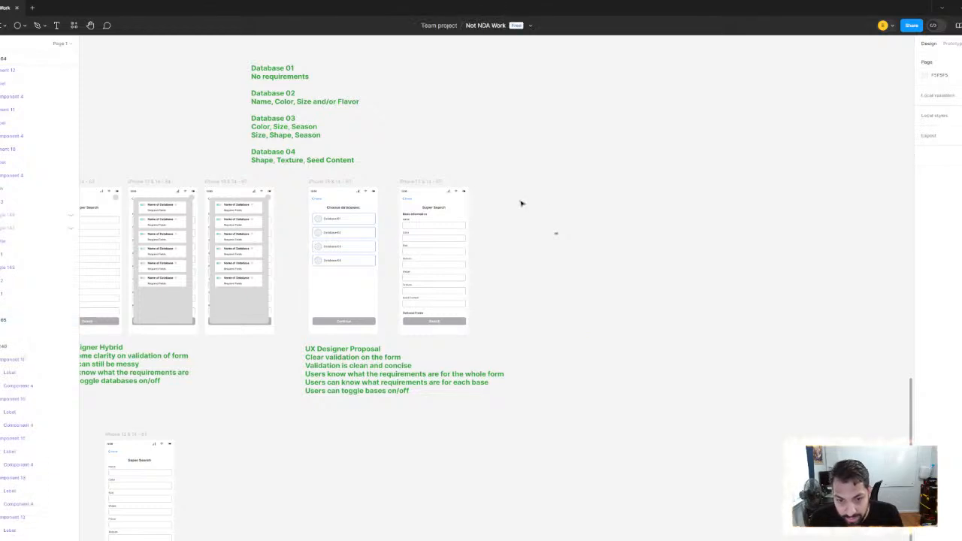
Move the OR label up out of the row and place the duplicated toggle screen right beside the proposal's Super Search screen
{"action": "left_click", "coordinate": [556, 234]}
{"action": "left_click_drag", "start_coordinate": [557, 235], "coordinate": [512, 116]}
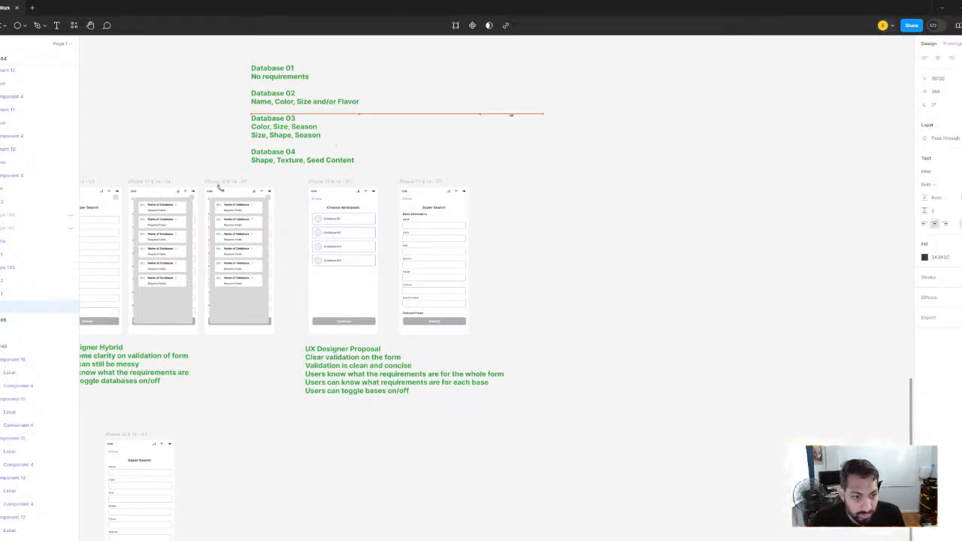
{"action": "left_click_drag", "start_coordinate": [222, 185], "coordinate": [503, 186]}
{"action": "left_click", "coordinate": [612, 178]}
Copy the 32 × 32 gray circle from the toggle screen into the upper corner of the proposal's Super Search screen
{"action": "scroll", "coordinate": [564, 190], "scroll_direction": "up", "scroll_amount": 5}
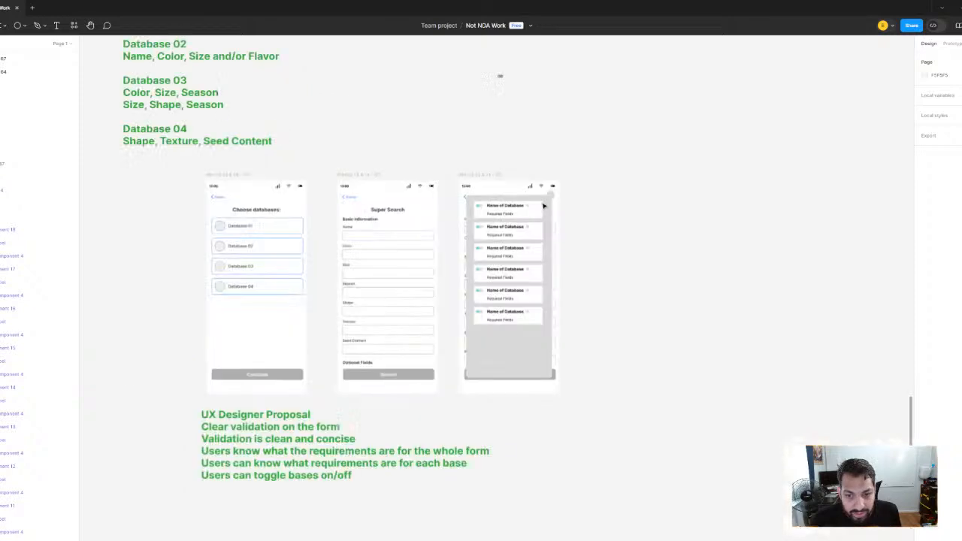
{"action": "left_click", "coordinate": [553, 193]}
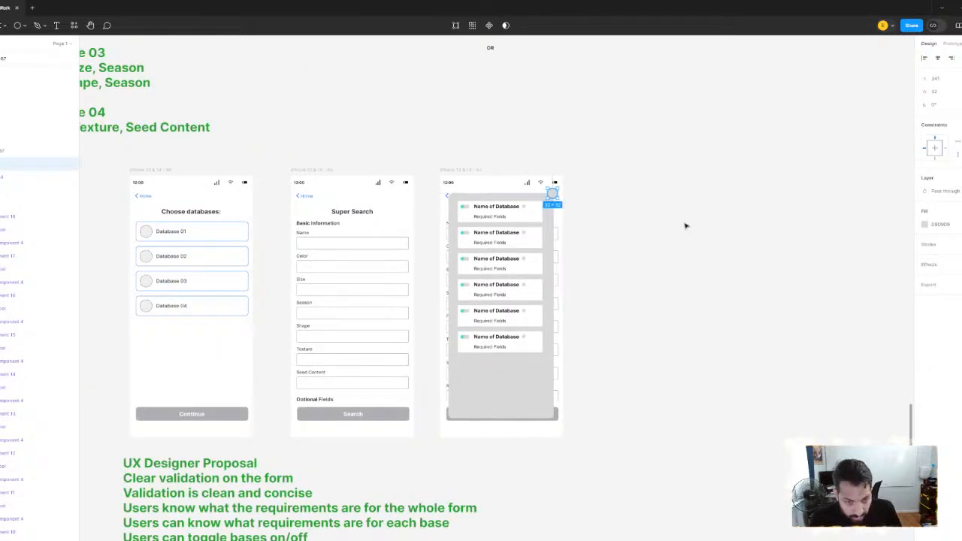
{"action": "left_click", "coordinate": [290, 133]}
{"action": "left_click", "coordinate": [315, 171]}
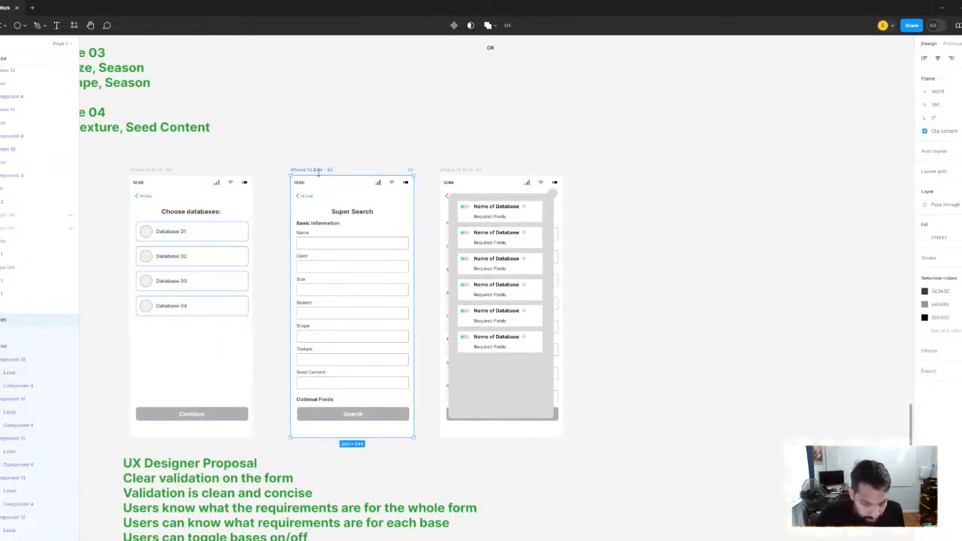
{"action": "key", "text": "ctrl+v"}
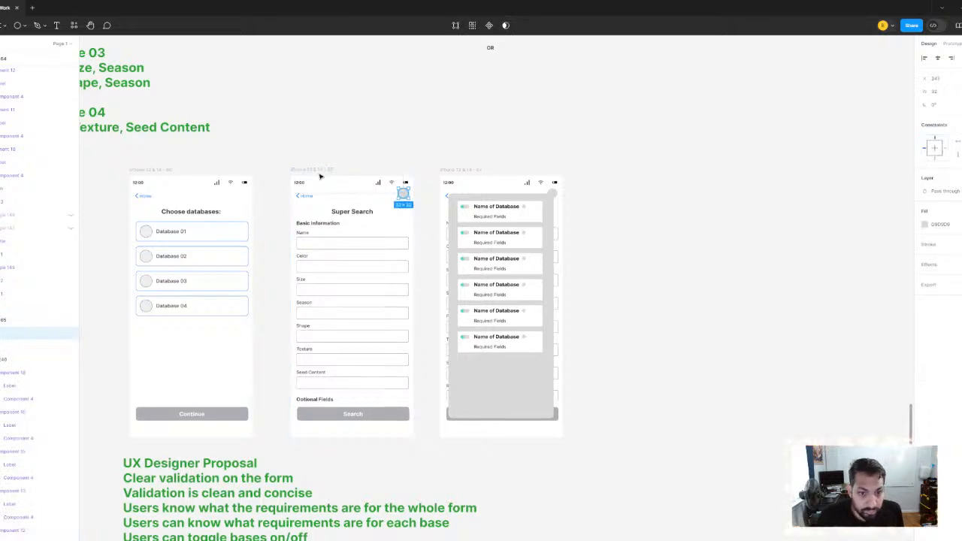
{"action": "left_click", "coordinate": [356, 101]}
Examine the three UX Designer Proposal screens, from choosing databases to the search form and the toggle overlay, together with their note
{"action": "left_click_drag", "start_coordinate": [410, 228], "coordinate": [466, 181]}
{"action": "scroll", "coordinate": [471, 198], "scroll_direction": "down", "scroll_amount": 2}
{"action": "scroll", "coordinate": [472, 198], "scroll_direction": "up", "scroll_amount": 3}
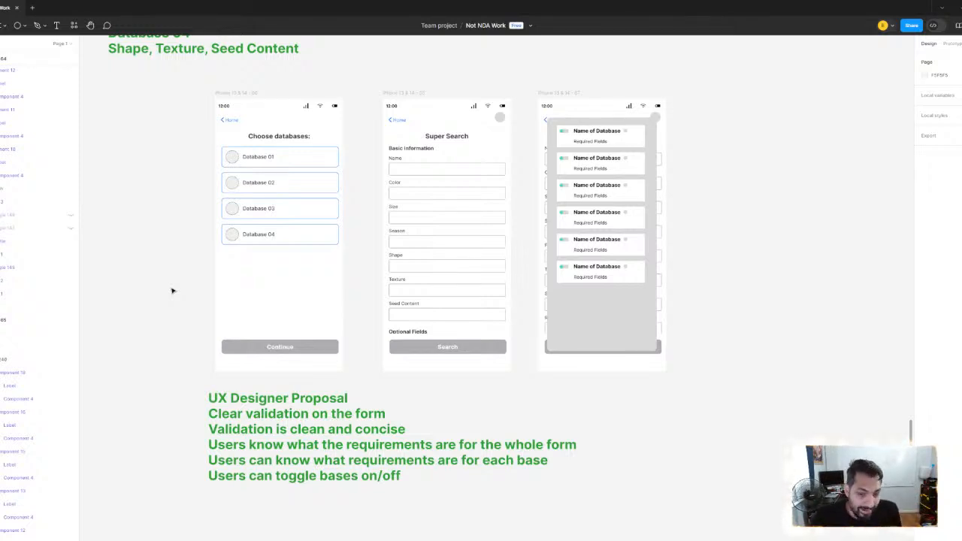
{"action": "scroll", "coordinate": [453, 294], "scroll_direction": "down", "scroll_amount": 3}
{"action": "scroll", "coordinate": [436, 256], "scroll_direction": "up", "scroll_amount": 3}
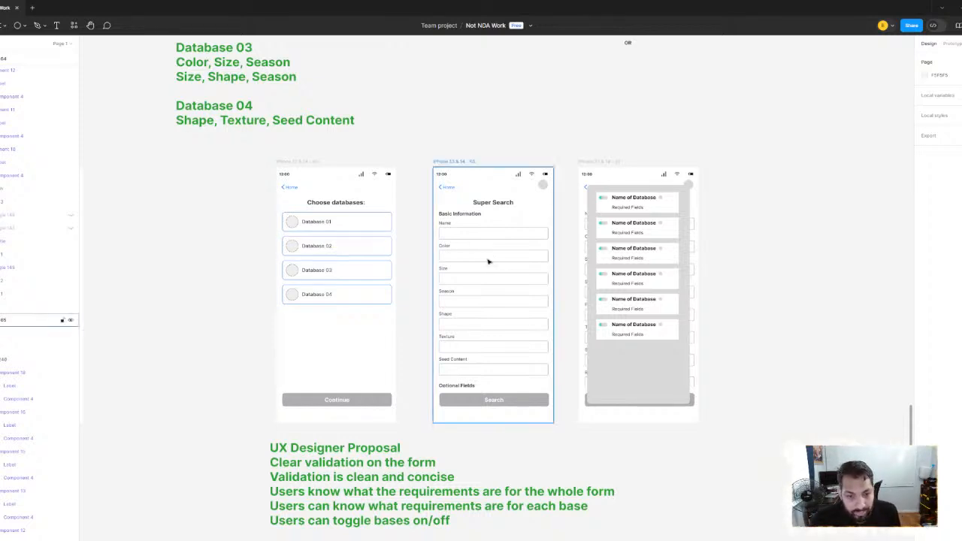
{"action": "scroll", "coordinate": [487, 259], "scroll_direction": "up", "scroll_amount": 2}
{"action": "scroll", "coordinate": [455, 224], "scroll_direction": "down", "scroll_amount": 3}
{"action": "scroll", "coordinate": [466, 236], "scroll_direction": "up", "scroll_amount": 5}
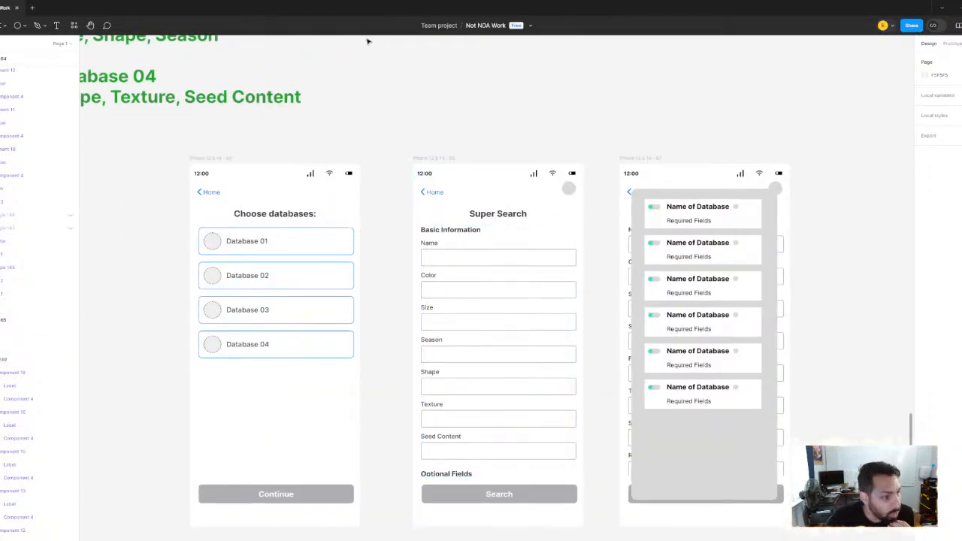
{"action": "left_click_drag", "start_coordinate": [145, 178], "coordinate": [370, 195]}
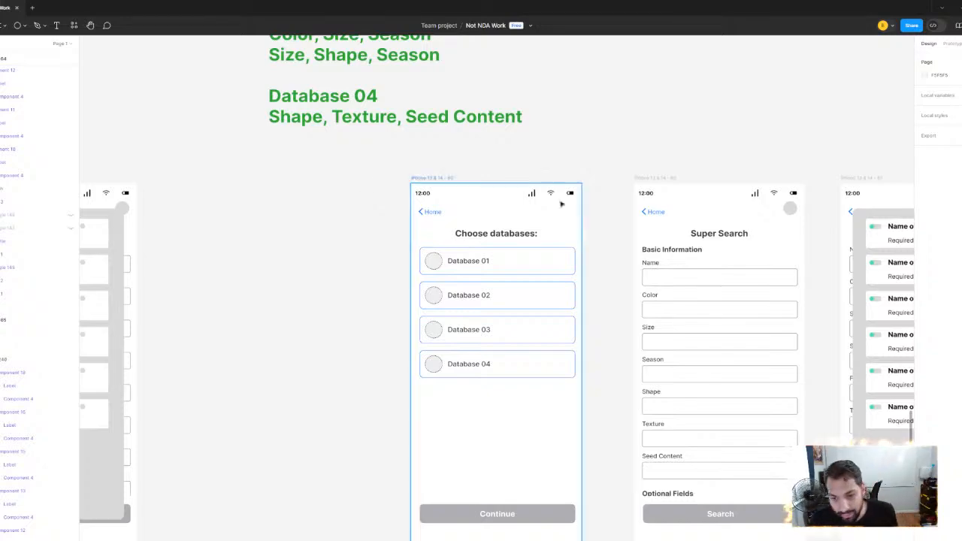
{"action": "left_click_drag", "start_coordinate": [571, 201], "coordinate": [308, 134]}
{"action": "scroll", "coordinate": [443, 195], "scroll_direction": "up", "scroll_amount": 2}
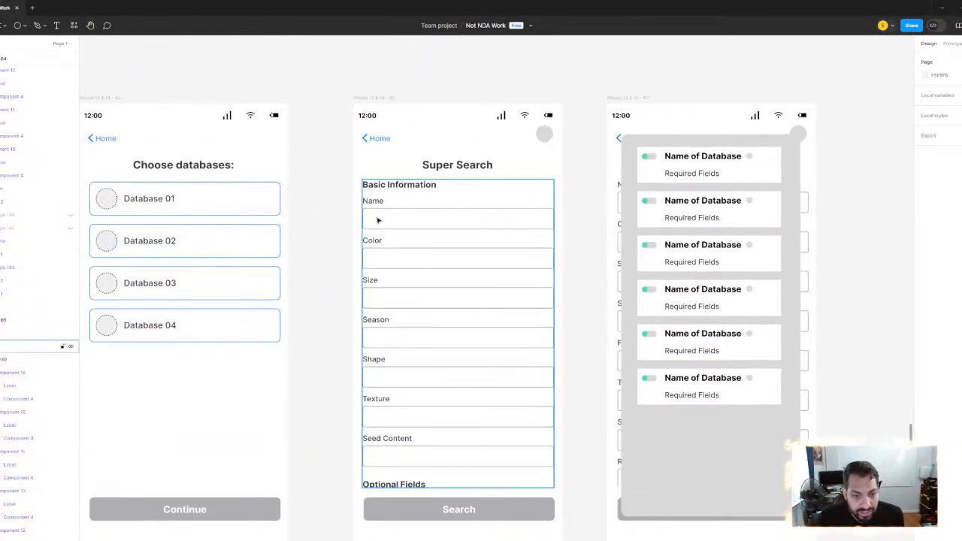
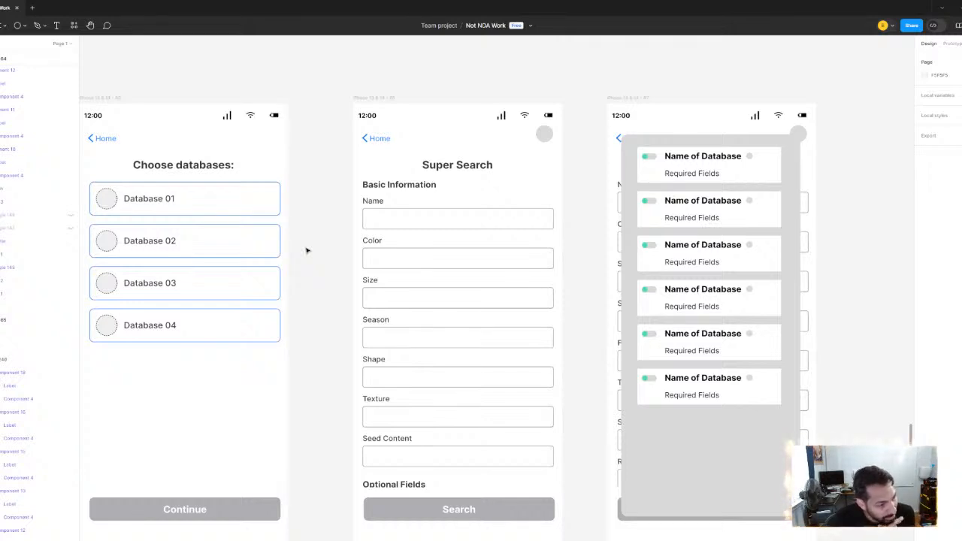
Move the green database requirements text higher above the UX Designer Proposal screens
{"action": "scroll", "coordinate": [398, 209], "scroll_direction": "down", "scroll_amount": 5}
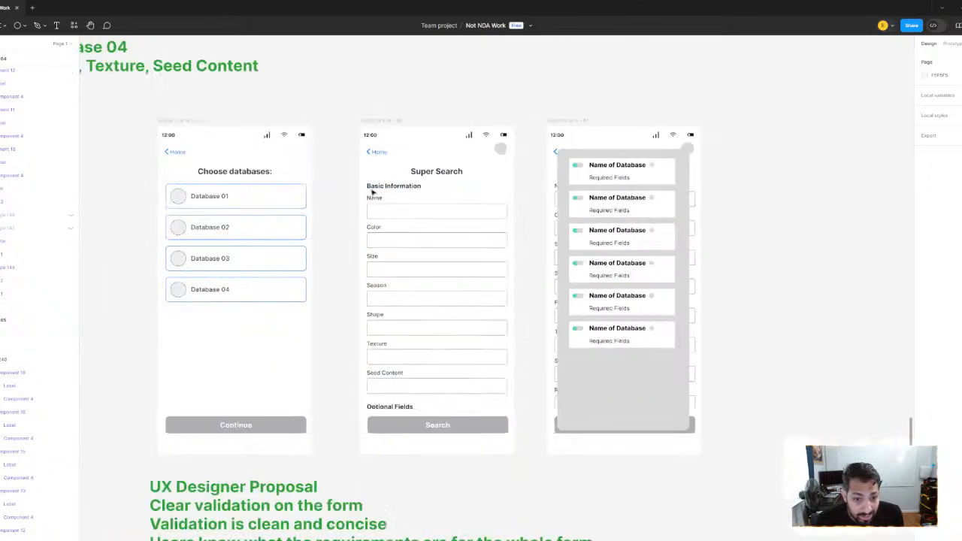
{"action": "scroll", "coordinate": [503, 337], "scroll_direction": "up", "scroll_amount": 2}
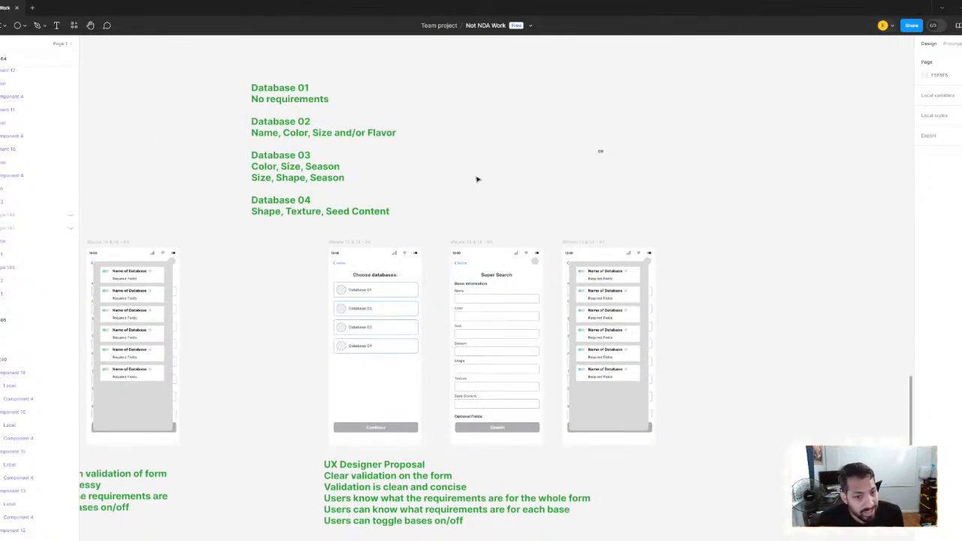
{"action": "scroll", "coordinate": [328, 289], "scroll_direction": "up", "scroll_amount": 3}
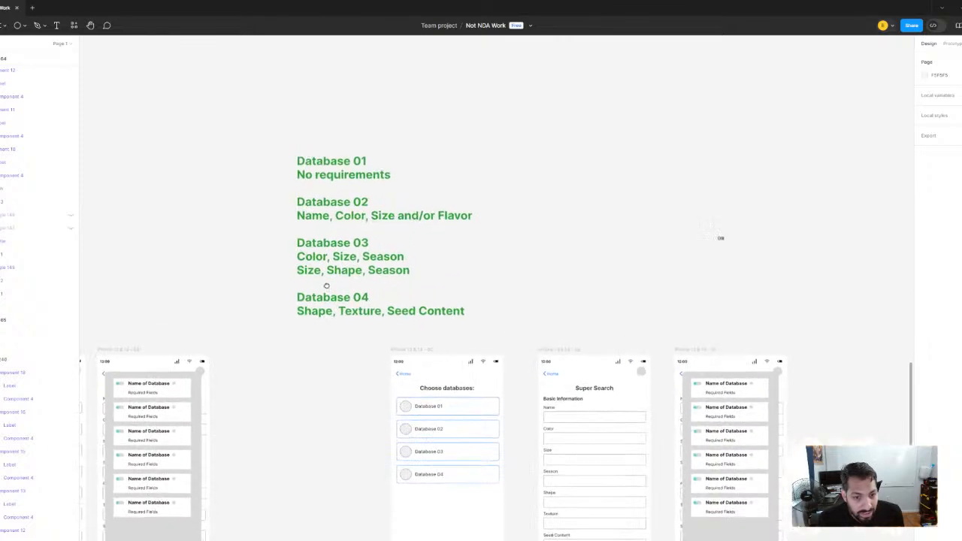
{"action": "left_click_drag", "start_coordinate": [256, 140], "coordinate": [308, 347]}
{"action": "left_click", "coordinate": [510, 271]}
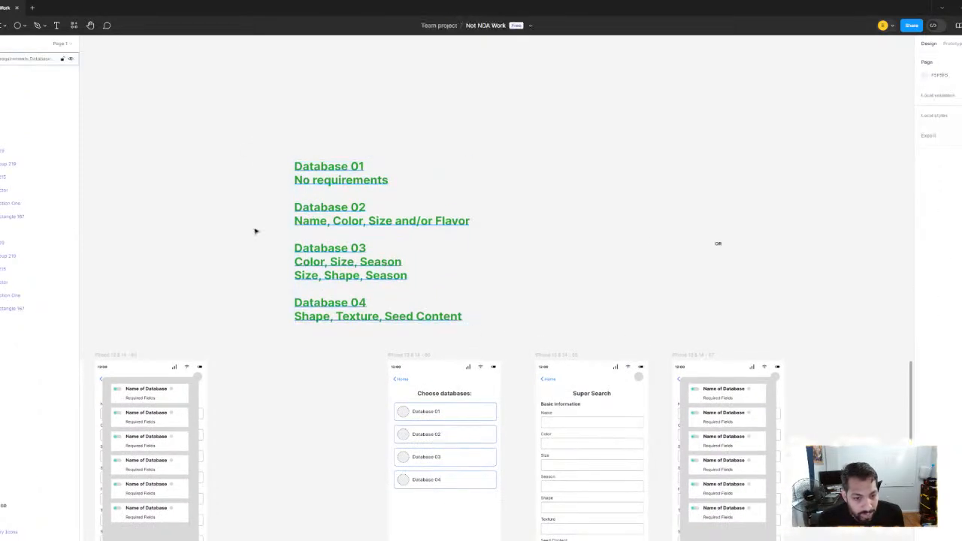
{"action": "left_click_drag", "start_coordinate": [250, 126], "coordinate": [321, 357]}
{"action": "left_click_drag", "start_coordinate": [328, 311], "coordinate": [319, 223]}
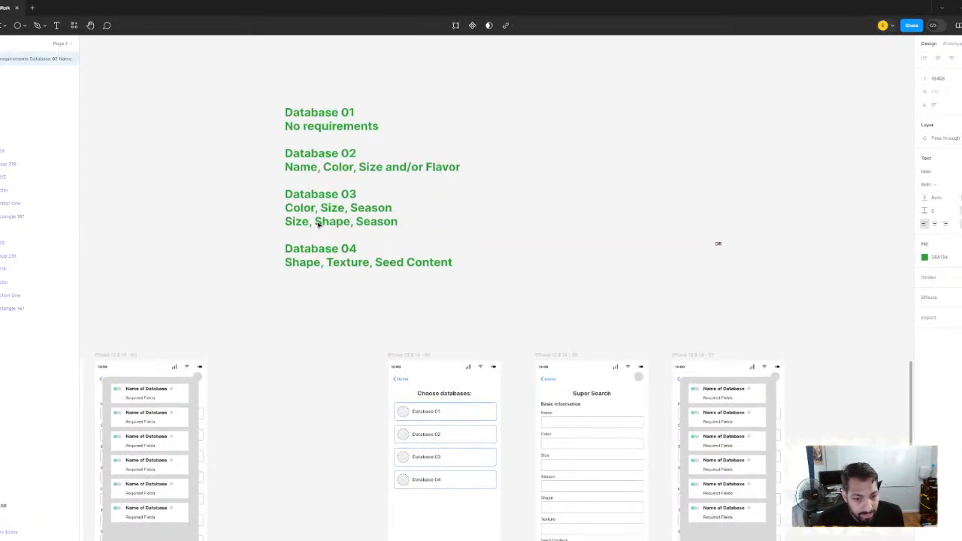
{"action": "left_click", "coordinate": [532, 275]}
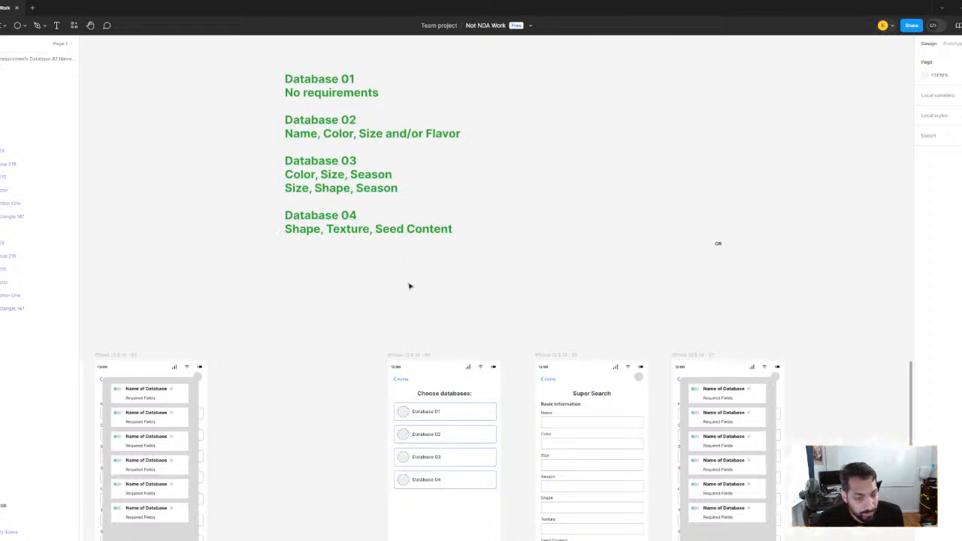
Examine the Choose databases, Super Search and database toggle screens against the requirements listed for Database 01 to Database 04
{"action": "scroll", "coordinate": [441, 263], "scroll_direction": "down", "scroll_amount": 1}
{"action": "left_click_drag", "start_coordinate": [498, 283], "coordinate": [410, 245]}
{"action": "left_click_drag", "start_coordinate": [421, 279], "coordinate": [404, 163]}
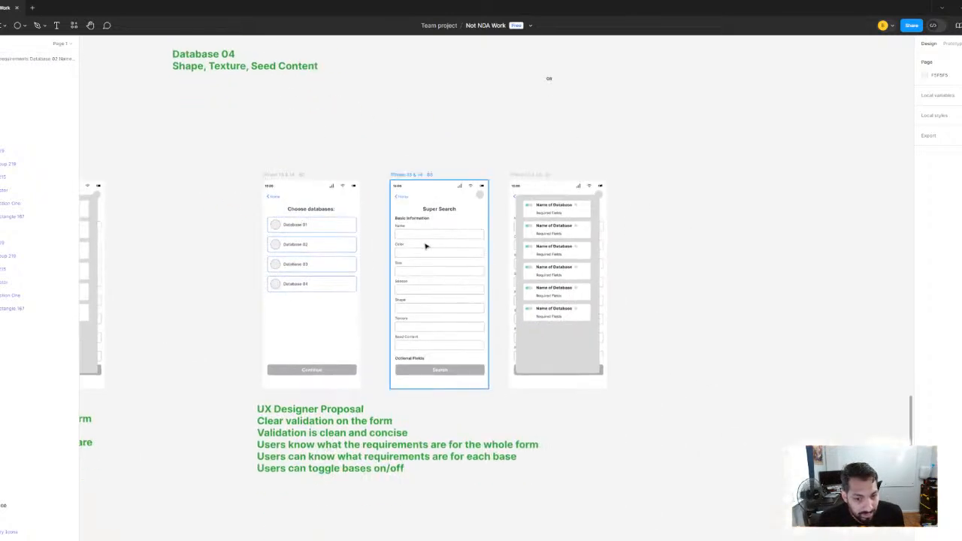
{"action": "scroll", "coordinate": [426, 247], "scroll_direction": "up", "scroll_amount": 3}
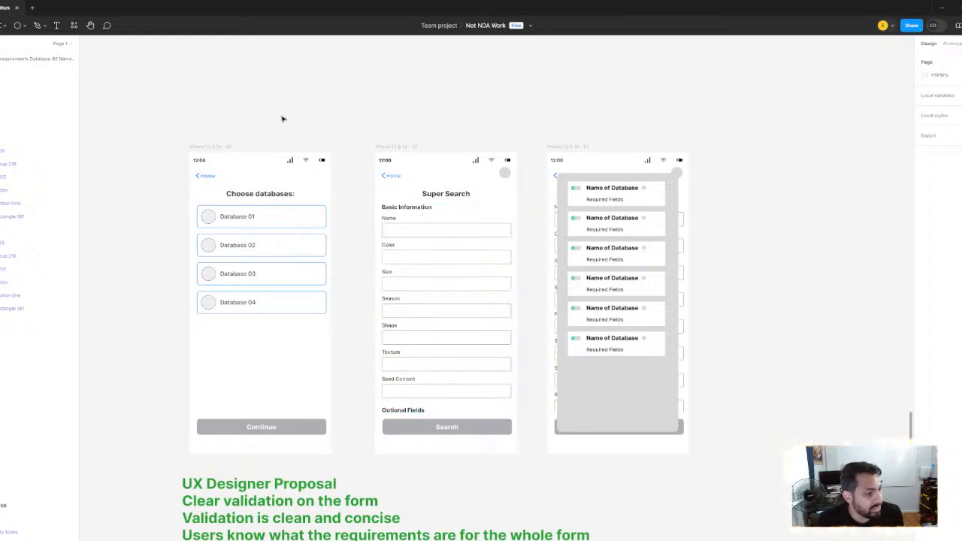
{"action": "left_click_drag", "start_coordinate": [282, 118], "coordinate": [469, 370]}
{"action": "scroll", "coordinate": [470, 370], "scroll_direction": "down", "scroll_amount": 3}
{"action": "left_click_drag", "start_coordinate": [277, 144], "coordinate": [367, 304]}
{"action": "left_click", "coordinate": [542, 312]}
{"action": "left_click_drag", "start_coordinate": [594, 465], "coordinate": [458, 296]}
{"action": "scroll", "coordinate": [457, 296], "scroll_direction": "up", "scroll_amount": 3}
{"action": "left_click_drag", "start_coordinate": [422, 256], "coordinate": [346, 188]}
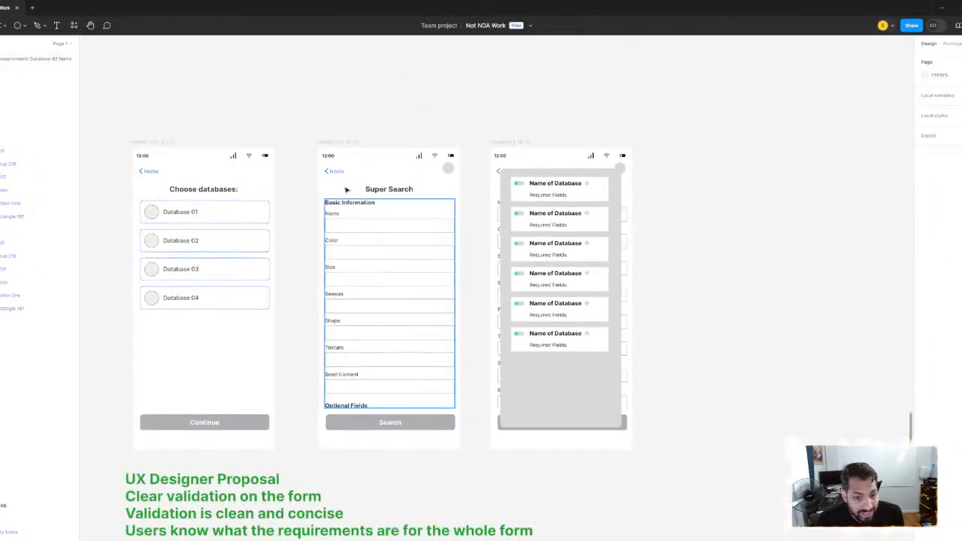
{"action": "scroll", "coordinate": [308, 117], "scroll_direction": "up", "scroll_amount": 10}
{"action": "scroll", "coordinate": [308, 117], "scroll_direction": "left", "scroll_amount": 5}
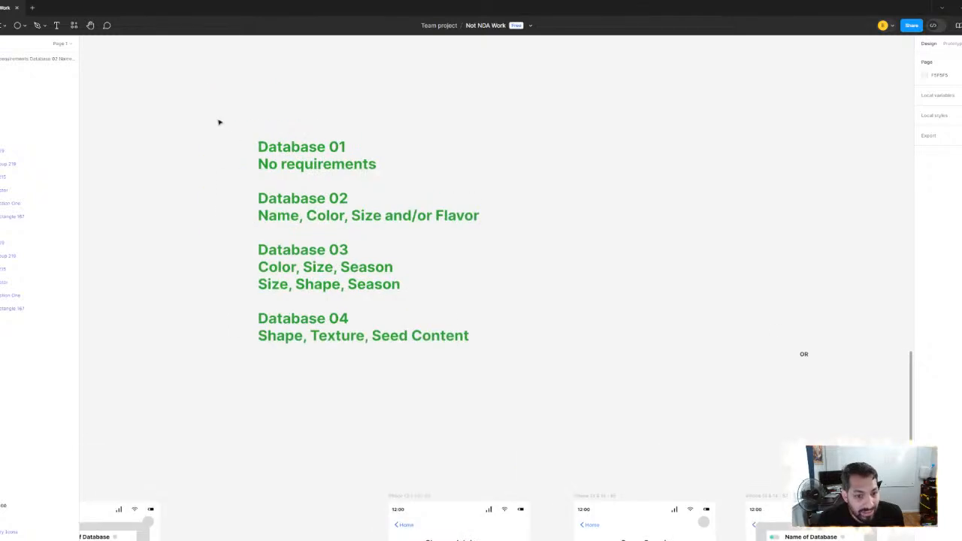
{"action": "left_click_drag", "start_coordinate": [218, 122], "coordinate": [382, 346]}
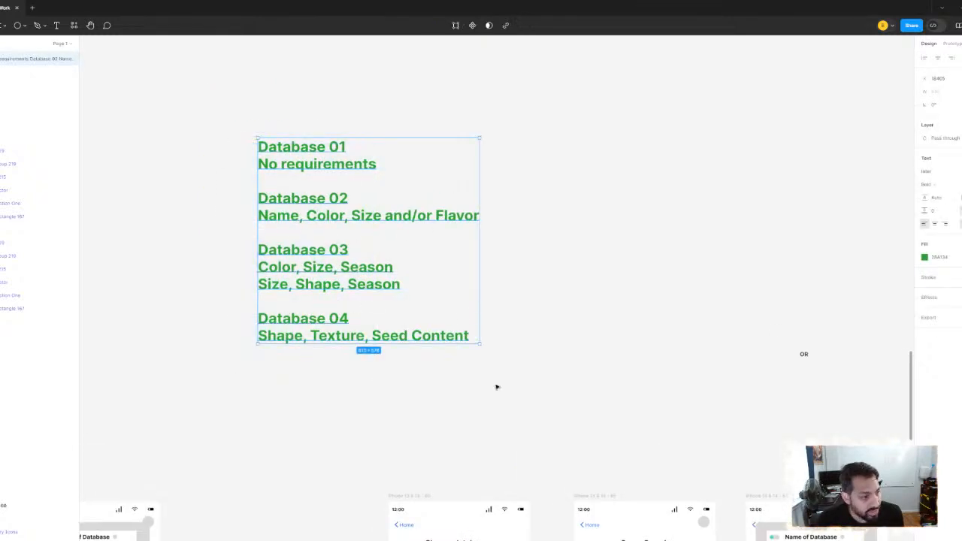
{"action": "left_click_drag", "start_coordinate": [554, 466], "coordinate": [303, 198]}
{"action": "left_click", "coordinate": [301, 196]}
{"action": "scroll", "coordinate": [389, 413], "scroll_direction": "down", "scroll_amount": 2}
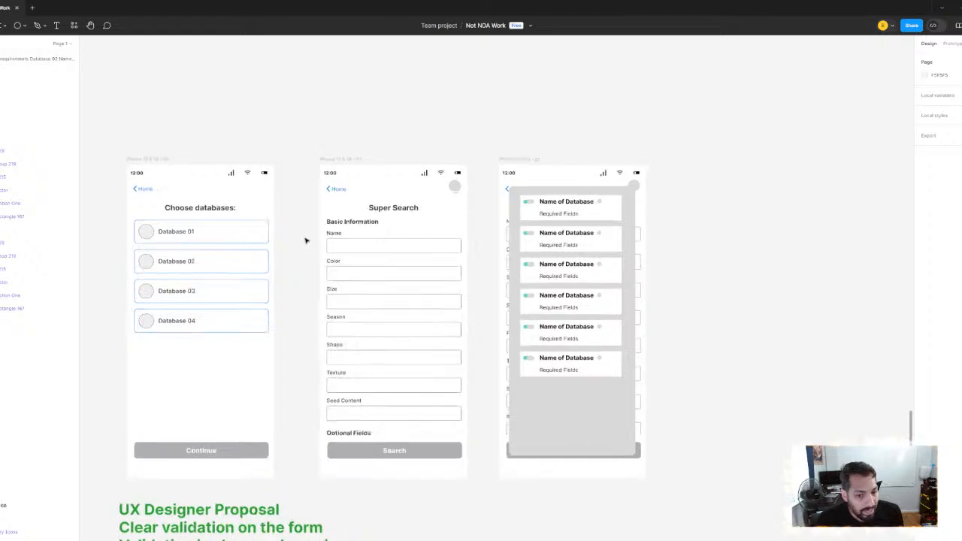
Examine the proposal's Super Search form down to its Search button, together with the UX Designer Proposal note
{"action": "scroll", "coordinate": [305, 240], "scroll_direction": "up", "scroll_amount": 2, "text": "ctrl"}
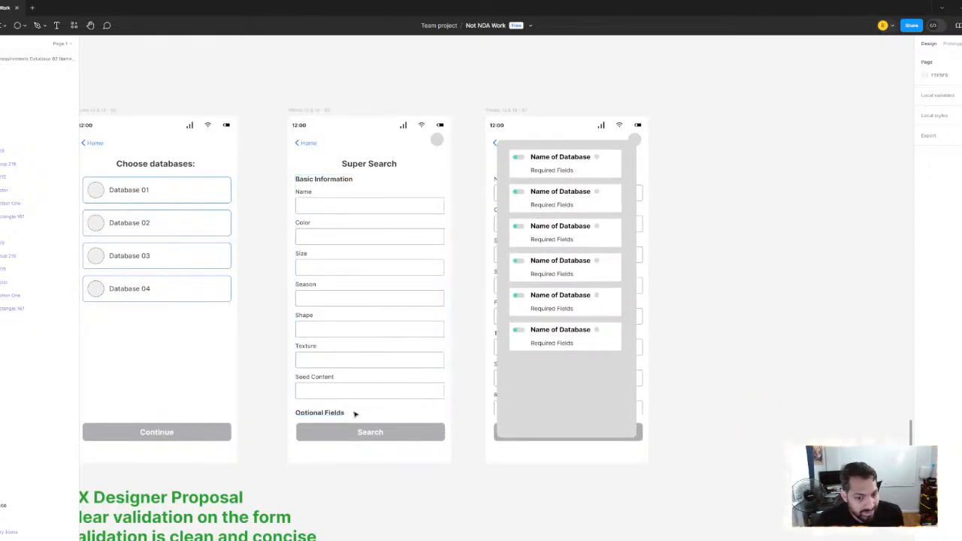
{"action": "left_click_drag", "start_coordinate": [266, 113], "coordinate": [308, 166]}
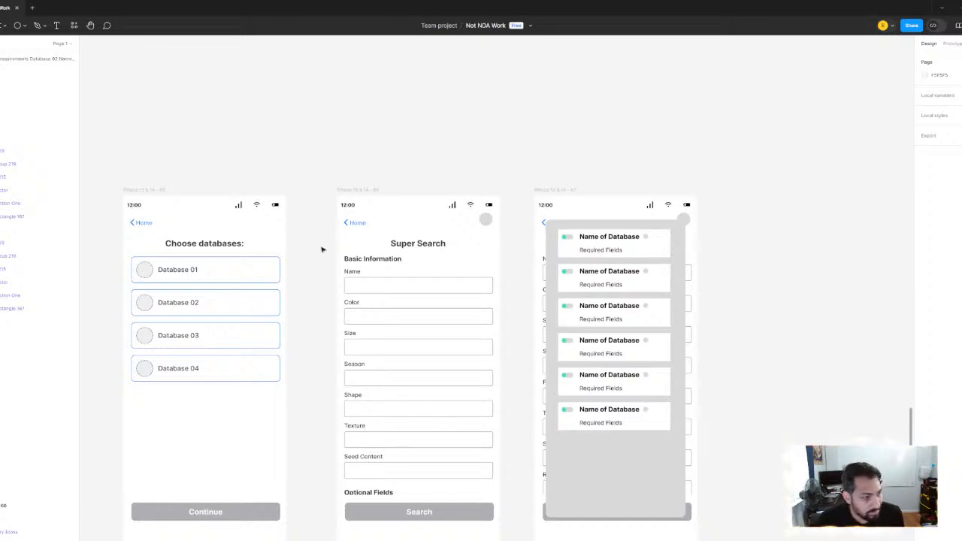
{"action": "scroll", "coordinate": [323, 250], "scroll_direction": "down", "scroll_amount": 4}
{"action": "left_click", "coordinate": [402, 373]}
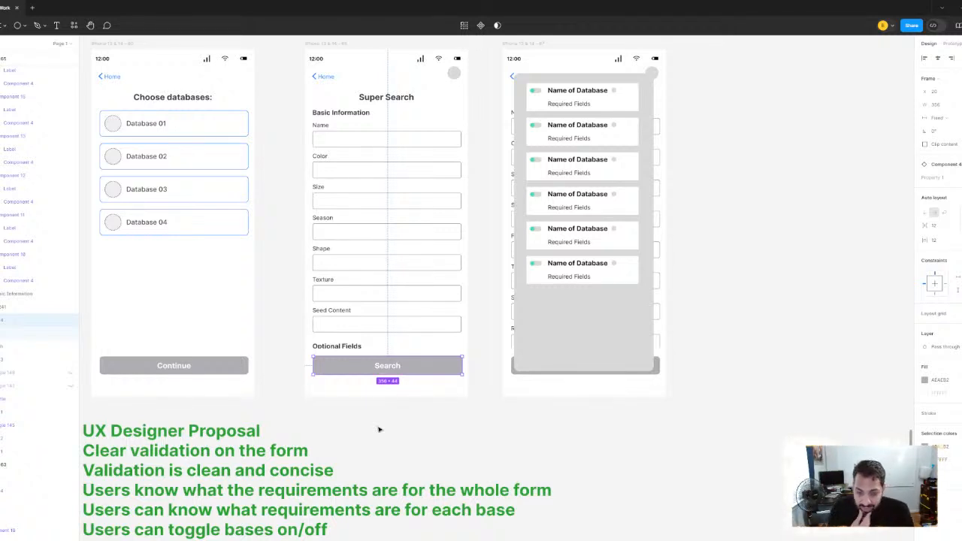
{"action": "left_click", "coordinate": [378, 430]}
{"action": "scroll", "coordinate": [326, 284], "scroll_direction": "down", "scroll_amount": 3}
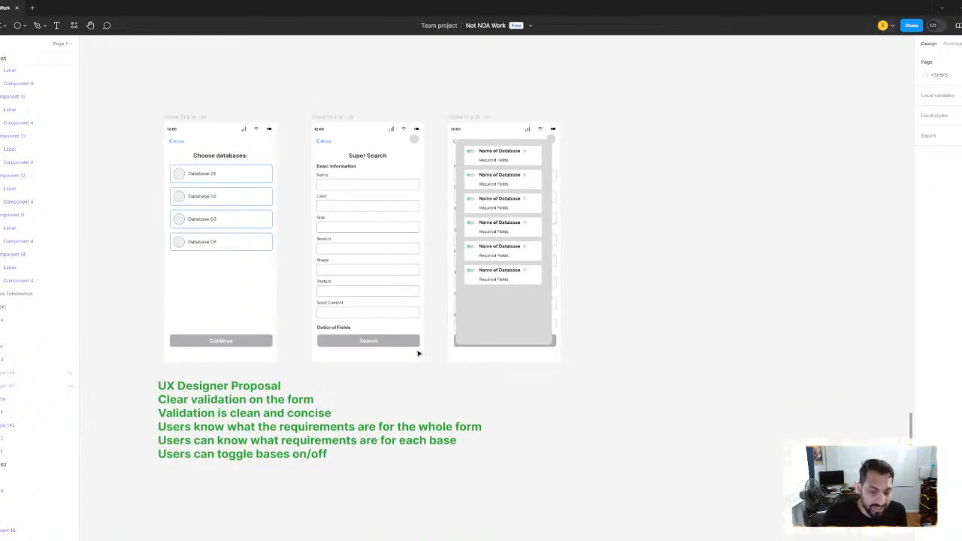
{"action": "scroll", "coordinate": [401, 278], "scroll_direction": "up", "scroll_amount": 1}
{"action": "scroll", "coordinate": [401, 278], "scroll_direction": "left", "scroll_amount": 2}
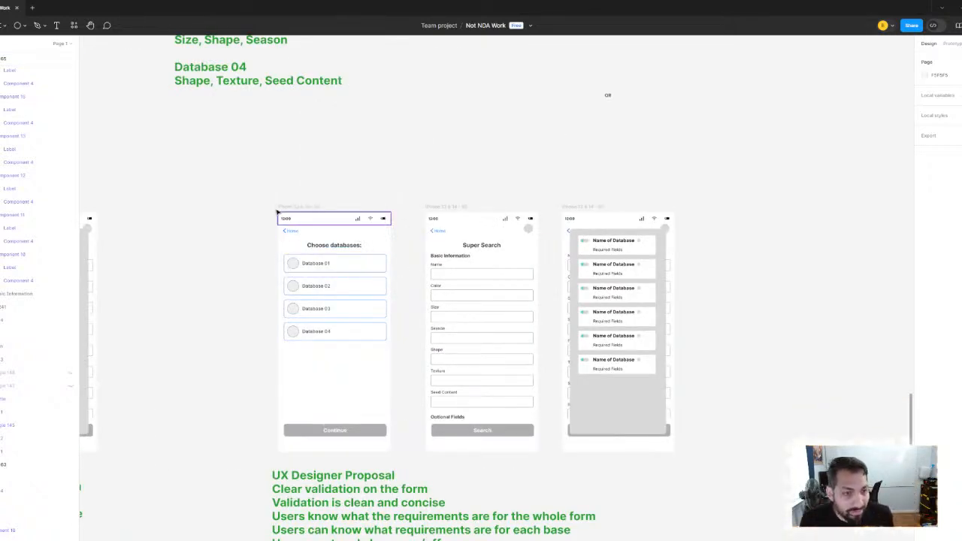
Move the database requirements text out from above the row and place it beside the proposal's database toggle screen
{"action": "scroll", "coordinate": [279, 215], "scroll_direction": "down", "scroll_amount": 3}
{"action": "left_click_drag", "start_coordinate": [279, 215], "coordinate": [381, 330]}
{"action": "left_click", "coordinate": [352, 214]}
{"action": "scroll", "coordinate": [393, 239], "scroll_direction": "up", "scroll_amount": 1}
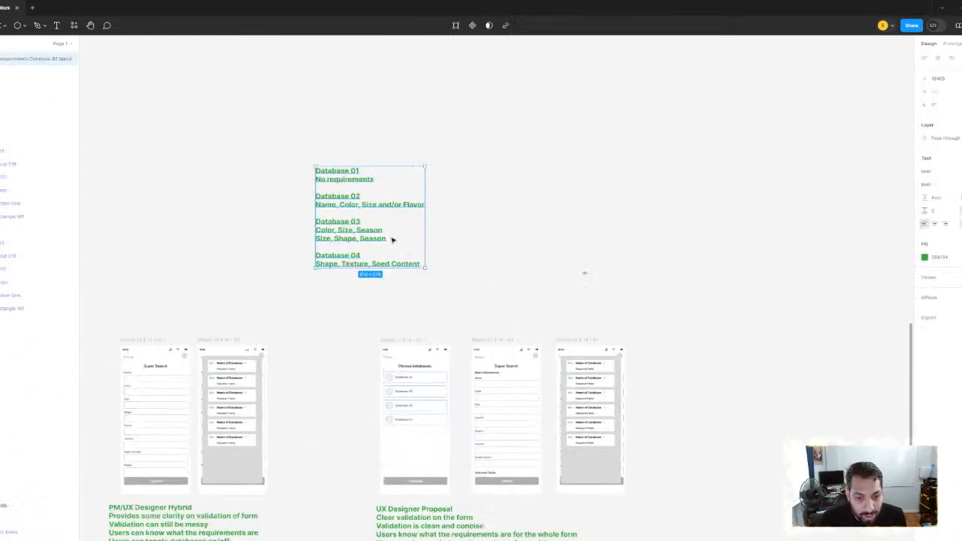
{"action": "scroll", "coordinate": [393, 238], "scroll_direction": "down", "scroll_amount": 1}
{"action": "scroll", "coordinate": [393, 238], "scroll_direction": "right", "scroll_amount": 1}
{"action": "left_click_drag", "start_coordinate": [277, 157], "coordinate": [613, 357]}
{"action": "left_click", "coordinate": [457, 250]}
Compare the row of Super Search concepts and their notes, from the red validation form and PM's Vision to the UX Designer Proposal
{"action": "scroll", "coordinate": [599, 223], "scroll_direction": "down", "scroll_amount": 5}
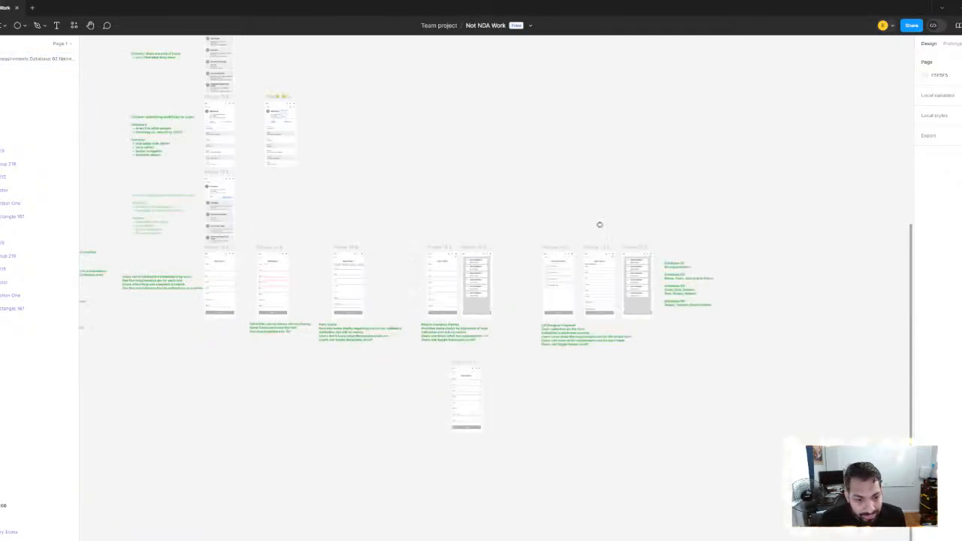
{"action": "scroll", "coordinate": [464, 268], "scroll_direction": "up", "scroll_amount": 1}
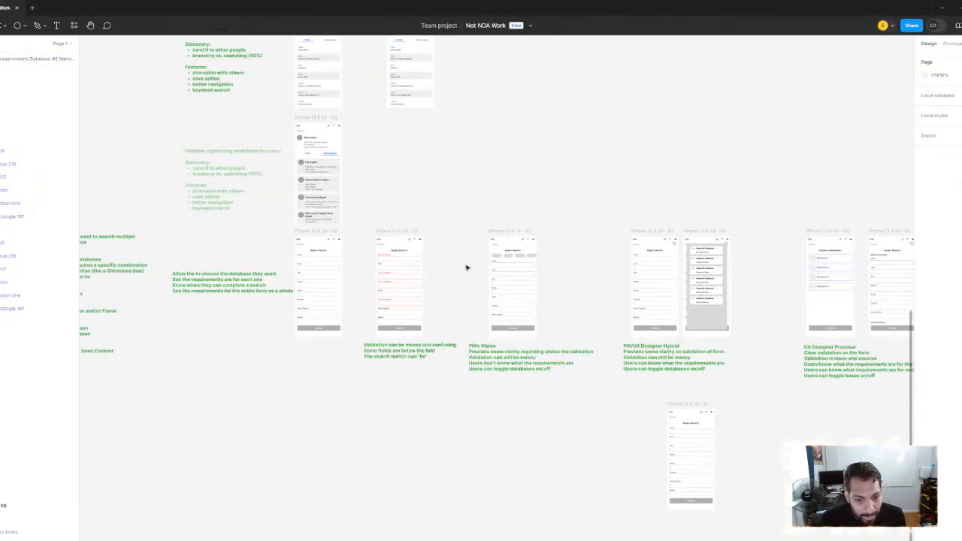
{"action": "scroll", "coordinate": [466, 268], "scroll_direction": "right", "scroll_amount": 1}
{"action": "scroll", "coordinate": [469, 271], "scroll_direction": "up", "scroll_amount": 5}
{"action": "scroll", "coordinate": [471, 272], "scroll_direction": "down", "scroll_amount": 5}
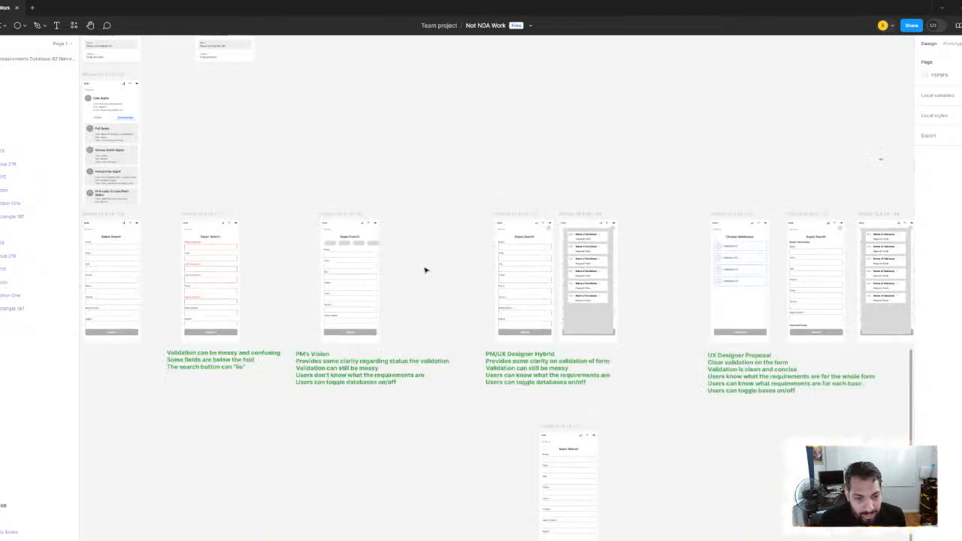
{"action": "scroll", "coordinate": [426, 269], "scroll_direction": "left", "scroll_amount": 3}
{"action": "scroll", "coordinate": [383, 287], "scroll_direction": "up", "scroll_amount": 2}
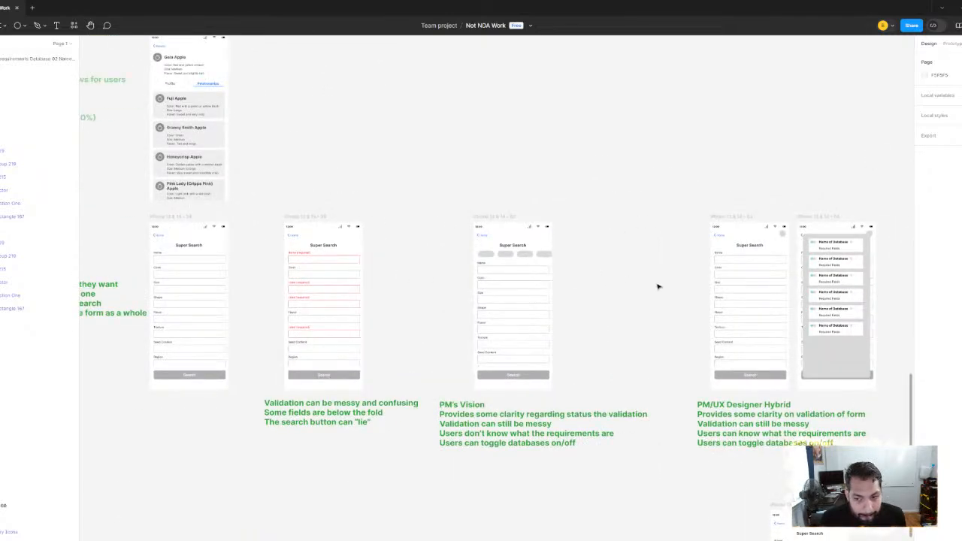
{"action": "scroll", "coordinate": [418, 273], "scroll_direction": "right", "scroll_amount": 4}
{"action": "scroll", "coordinate": [330, 148], "scroll_direction": "right", "scroll_amount": 5}
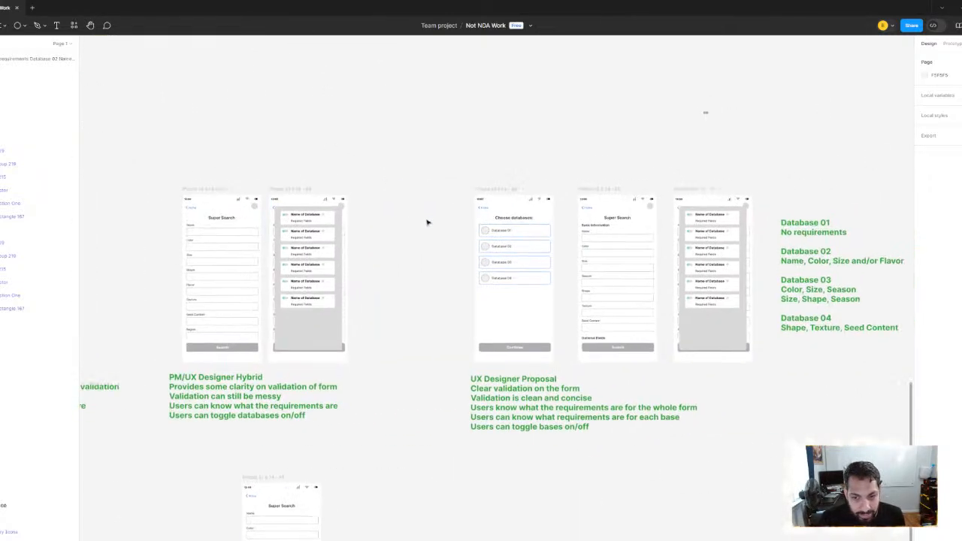
{"action": "scroll", "coordinate": [361, 182], "scroll_direction": "left", "scroll_amount": 5}
{"action": "scroll", "coordinate": [424, 212], "scroll_direction": "left", "scroll_amount": 3}
{"action": "scroll", "coordinate": [478, 226], "scroll_direction": "down", "scroll_amount": 3}
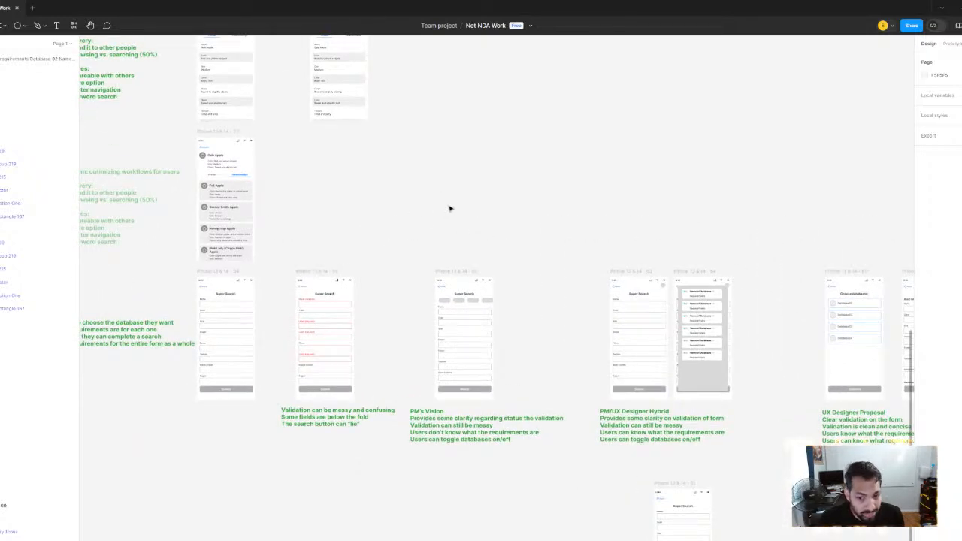
{"action": "scroll", "coordinate": [548, 296], "scroll_direction": "right", "scroll_amount": 5}
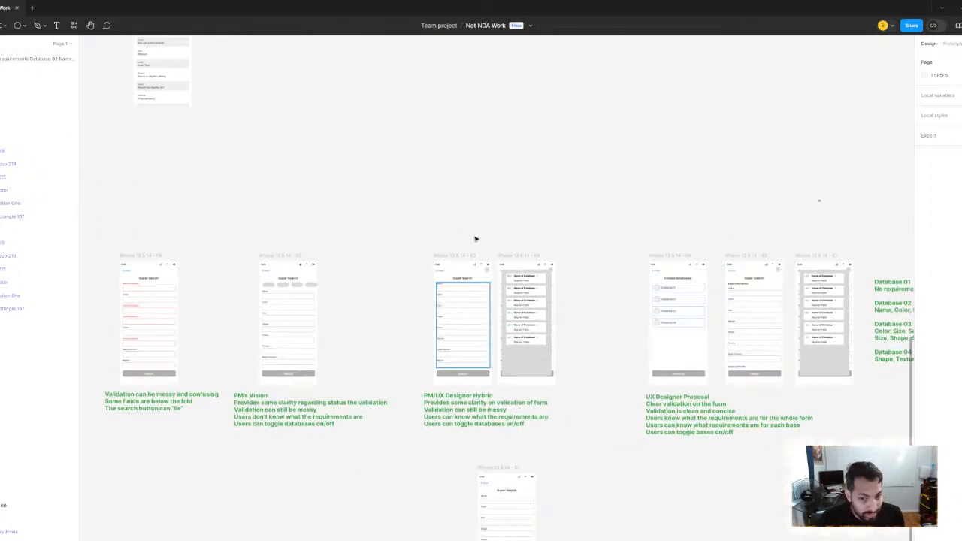
{"action": "scroll", "coordinate": [526, 183], "scroll_direction": "down", "scroll_amount": 5}
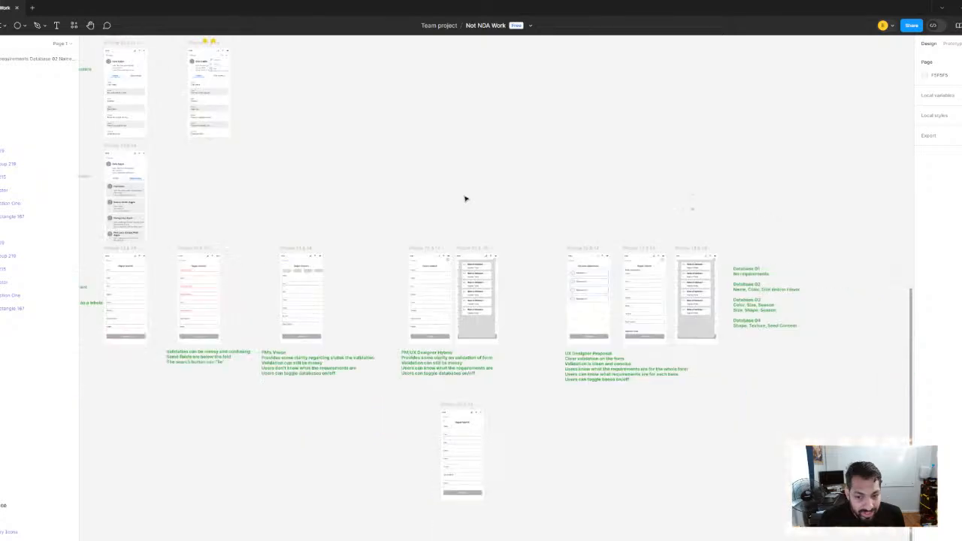
{"action": "scroll", "coordinate": [618, 359], "scroll_direction": "up", "scroll_amount": 5}
{"action": "scroll", "coordinate": [618, 358], "scroll_direction": "down", "scroll_amount": 4}
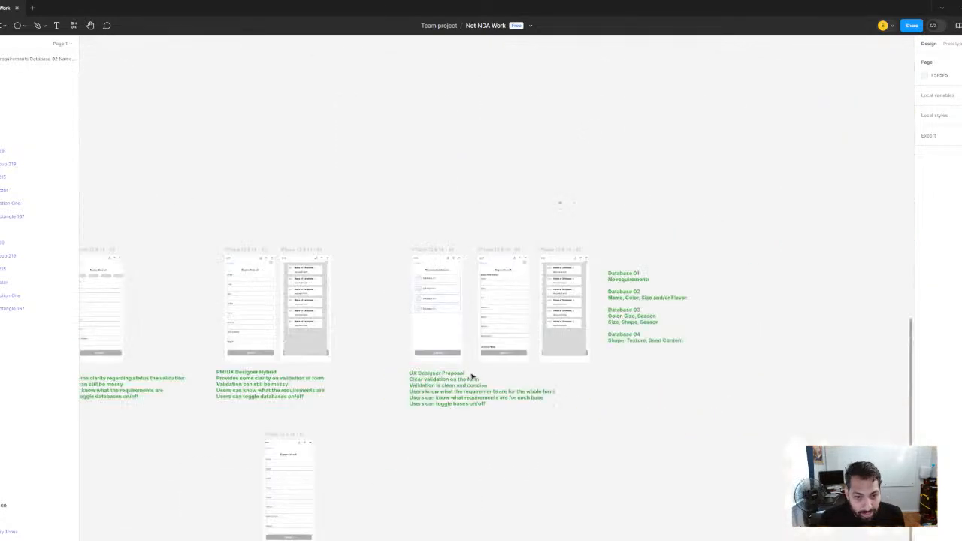
Copy the two gold stars above the middle Long Form Search test screen and place the copy above the proposal's Super Search screen
{"action": "scroll", "coordinate": [408, 234], "scroll_direction": "down", "scroll_amount": 3}
{"action": "left_click_drag", "start_coordinate": [312, 129], "coordinate": [609, 517]}
{"action": "scroll", "coordinate": [430, 280], "scroll_direction": "up", "scroll_amount": 3}
{"action": "left_click", "coordinate": [445, 280]}
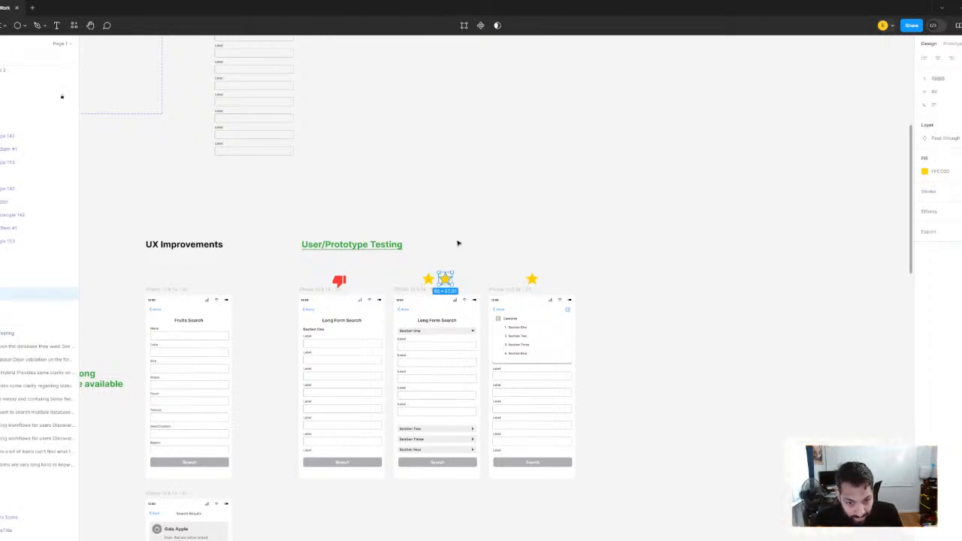
{"action": "left_click", "coordinate": [456, 244]}
{"action": "left_click", "coordinate": [450, 280]}
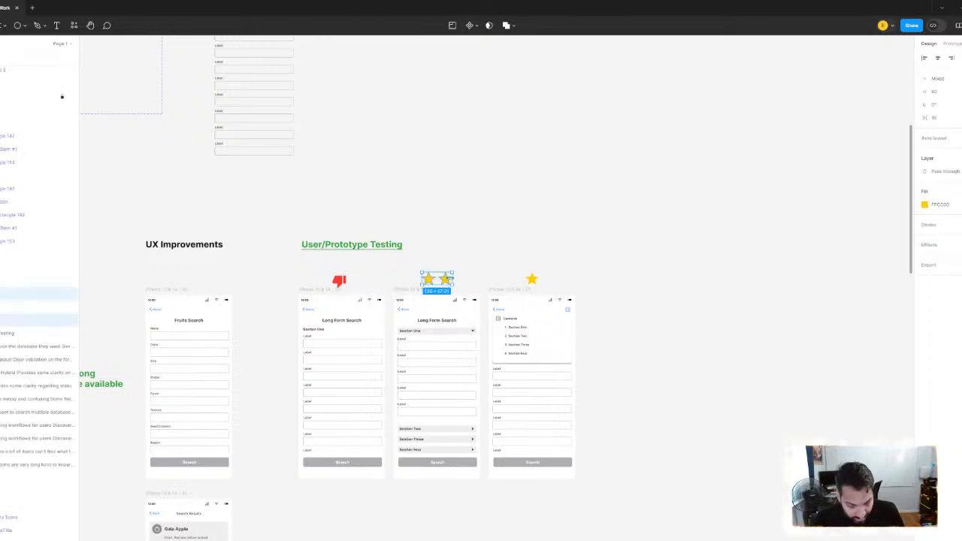
{"action": "scroll", "coordinate": [524, 274], "scroll_direction": "down", "scroll_amount": 5}
{"action": "left_click_drag", "start_coordinate": [594, 278], "coordinate": [370, 157]}
{"action": "scroll", "coordinate": [430, 305], "scroll_direction": "up", "scroll_amount": 5}
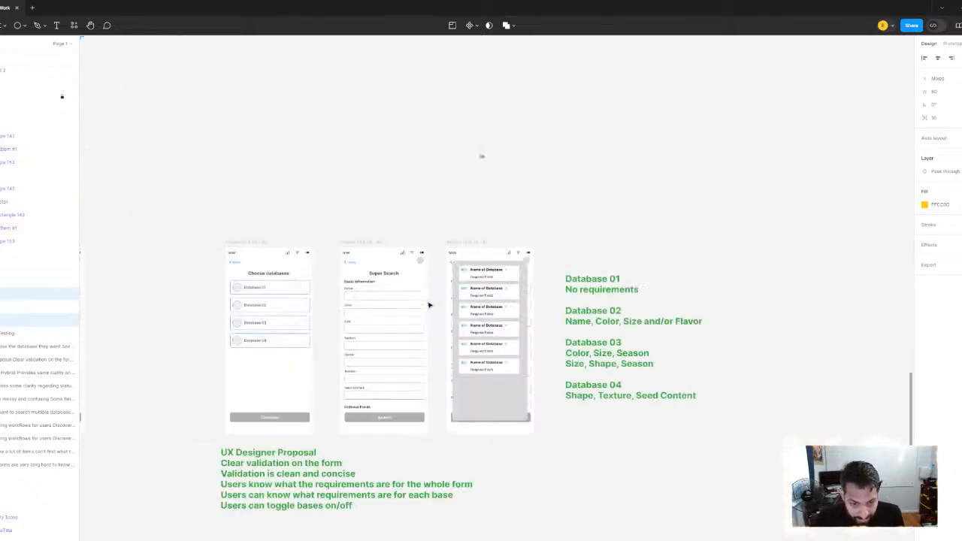
{"action": "left_click", "coordinate": [431, 207]}
{"action": "scroll", "coordinate": [431, 207], "scroll_direction": "left", "scroll_amount": 2}
{"action": "key", "text": "ctrl+v"}
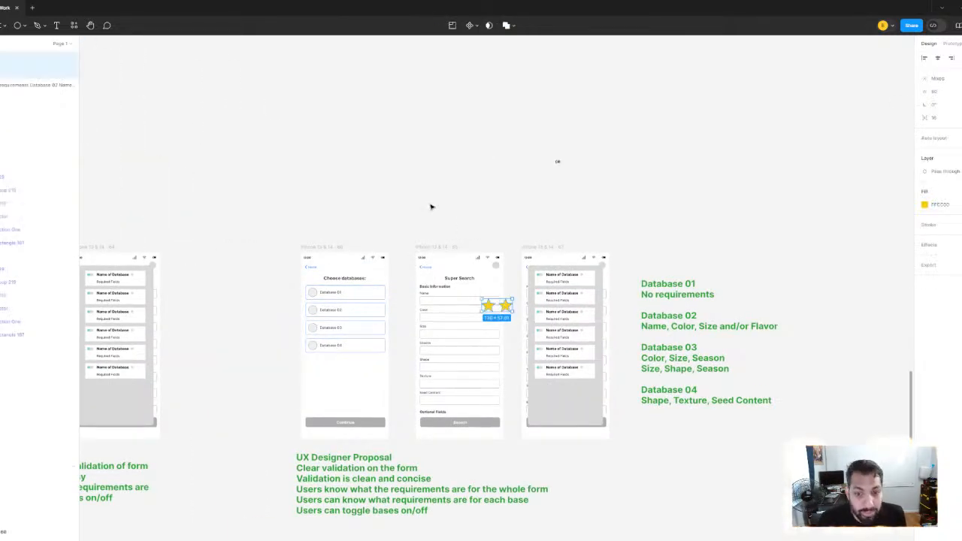
{"action": "left_click_drag", "start_coordinate": [505, 306], "coordinate": [469, 231]}
{"action": "left_click", "coordinate": [305, 183]}
Review the whole row of search concepts and the earlier notes on optimizing workflows for users
{"action": "scroll", "coordinate": [303, 178], "scroll_direction": "down", "scroll_amount": 3}
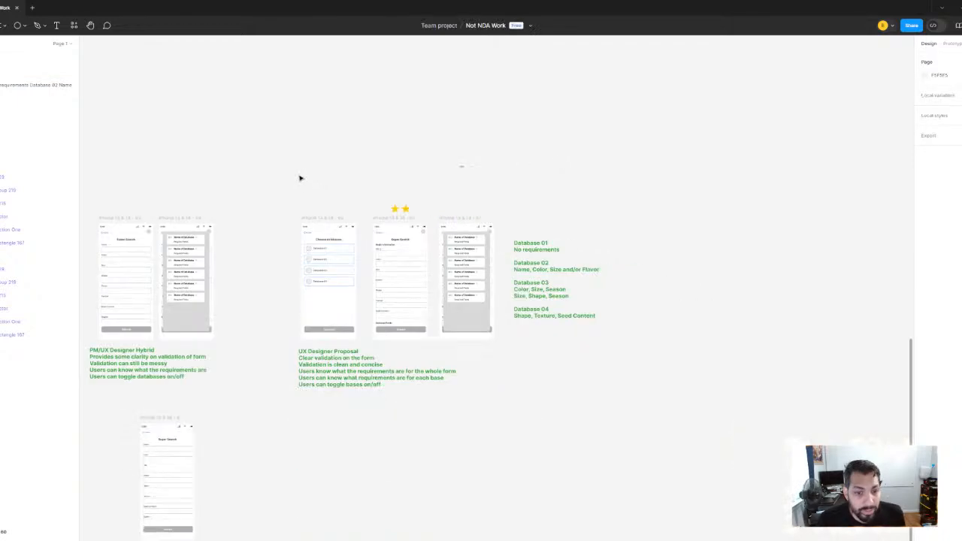
{"action": "left_click_drag", "start_coordinate": [276, 175], "coordinate": [483, 221]}
{"action": "scroll", "coordinate": [482, 220], "scroll_direction": "down", "scroll_amount": 2}
{"action": "left_click_drag", "start_coordinate": [399, 228], "coordinate": [520, 223]}
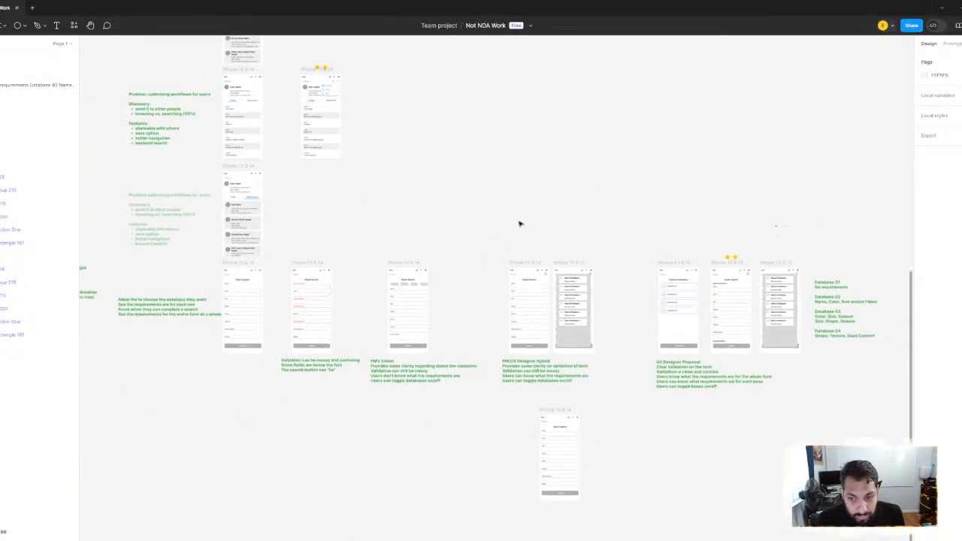
{"action": "left_click_drag", "start_coordinate": [282, 210], "coordinate": [343, 258]}
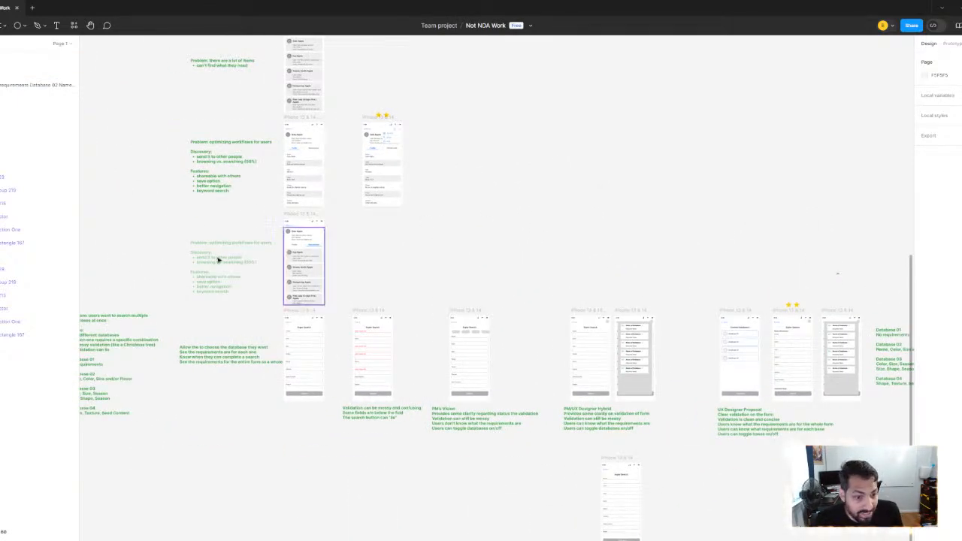
{"action": "scroll", "coordinate": [247, 266], "scroll_direction": "up", "scroll_amount": 5}
{"action": "scroll", "coordinate": [279, 266], "scroll_direction": "down", "scroll_amount": 4}
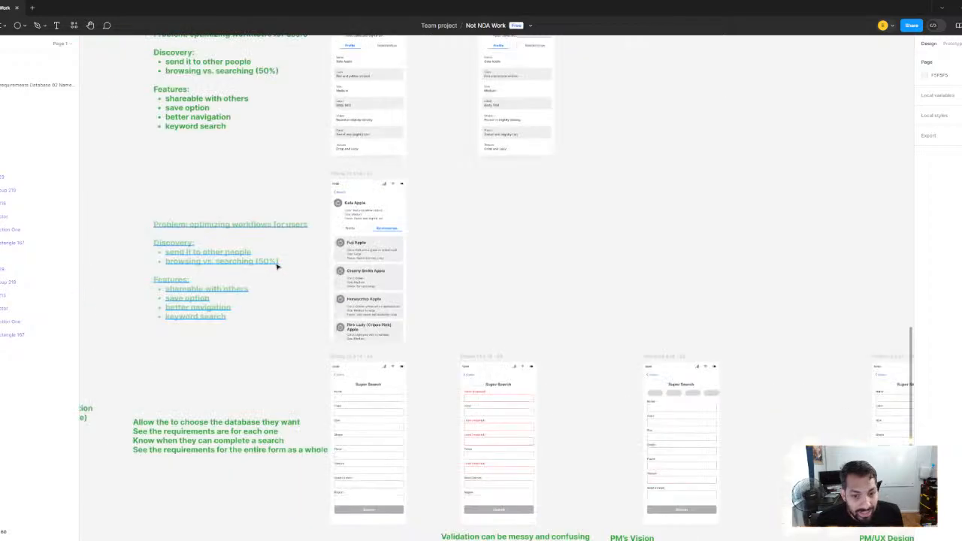
Compare the Super Search concepts with the notes on searching multiple databases and the list of what users should be able to do
{"action": "left_click_drag", "start_coordinate": [487, 236], "coordinate": [271, 147]}
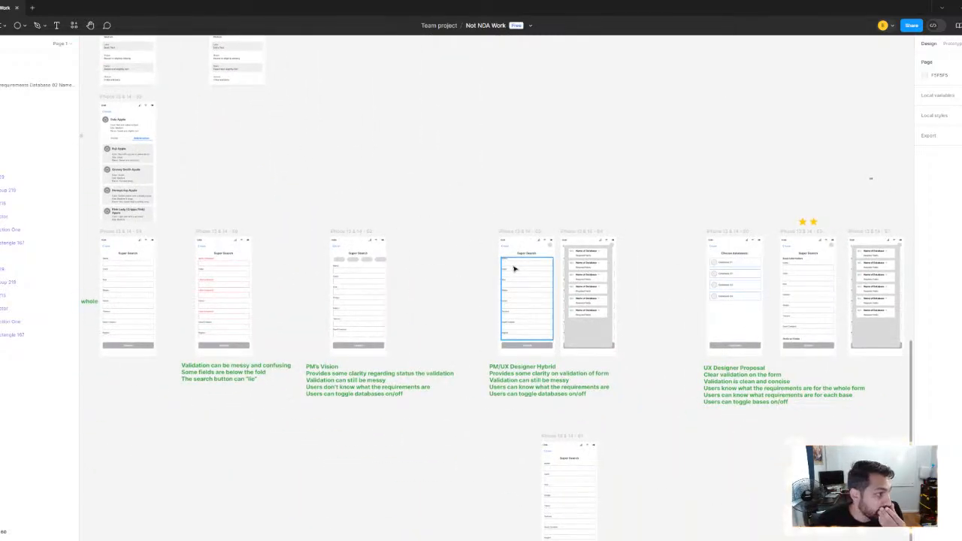
{"action": "left_click_drag", "start_coordinate": [214, 238], "coordinate": [416, 275]}
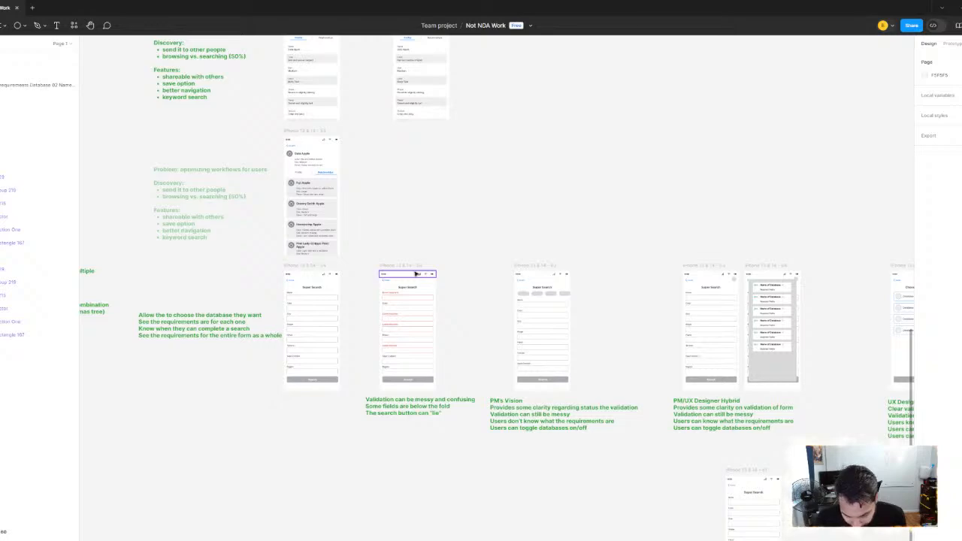
{"action": "scroll", "coordinate": [421, 248], "scroll_direction": "down", "scroll_amount": 5}
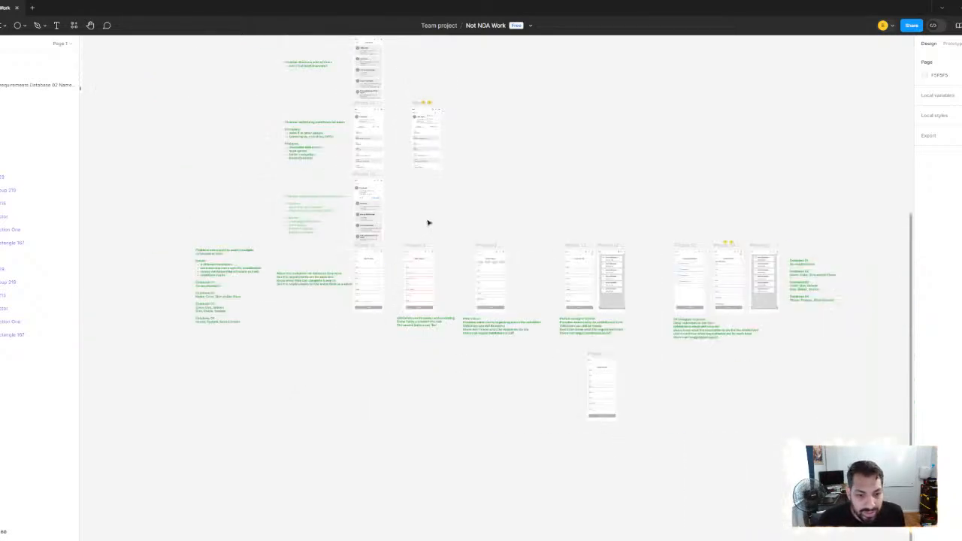
{"action": "scroll", "coordinate": [451, 318], "scroll_direction": "up", "scroll_amount": 8}
{"action": "scroll", "coordinate": [450, 319], "scroll_direction": "down", "scroll_amount": 3}
{"action": "scroll", "coordinate": [421, 300], "scroll_direction": "left", "scroll_amount": 3}
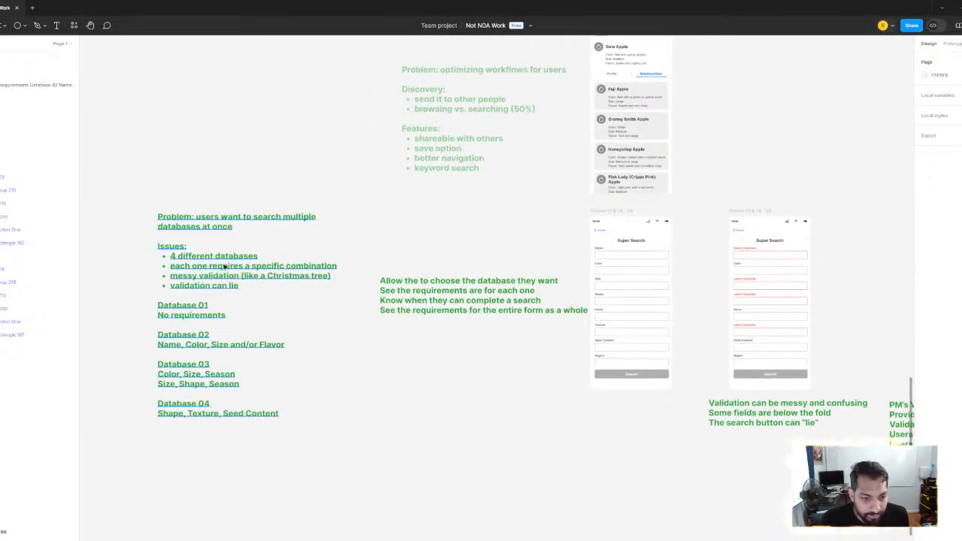
{"action": "scroll", "coordinate": [457, 293], "scroll_direction": "right", "scroll_amount": 5}
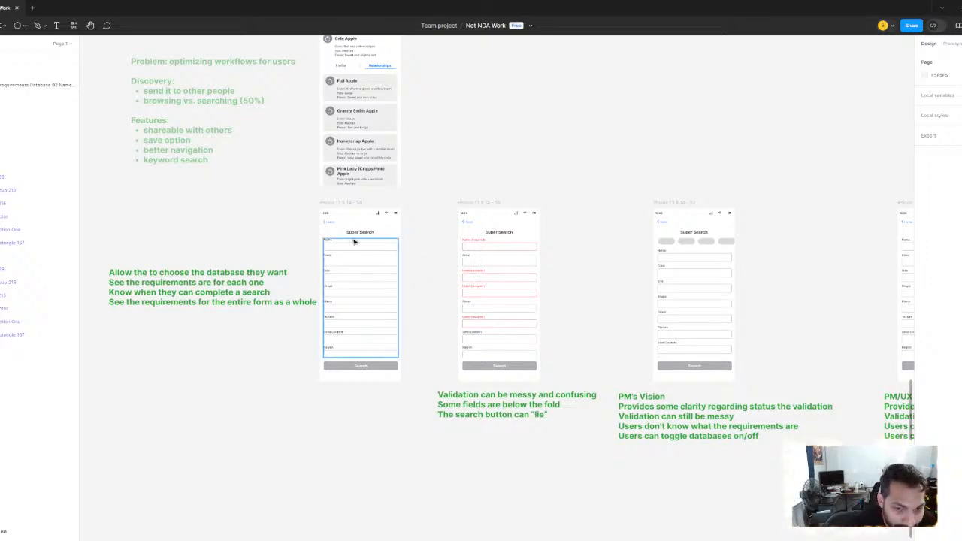
{"action": "scroll", "coordinate": [346, 236], "scroll_direction": "right", "scroll_amount": 10}
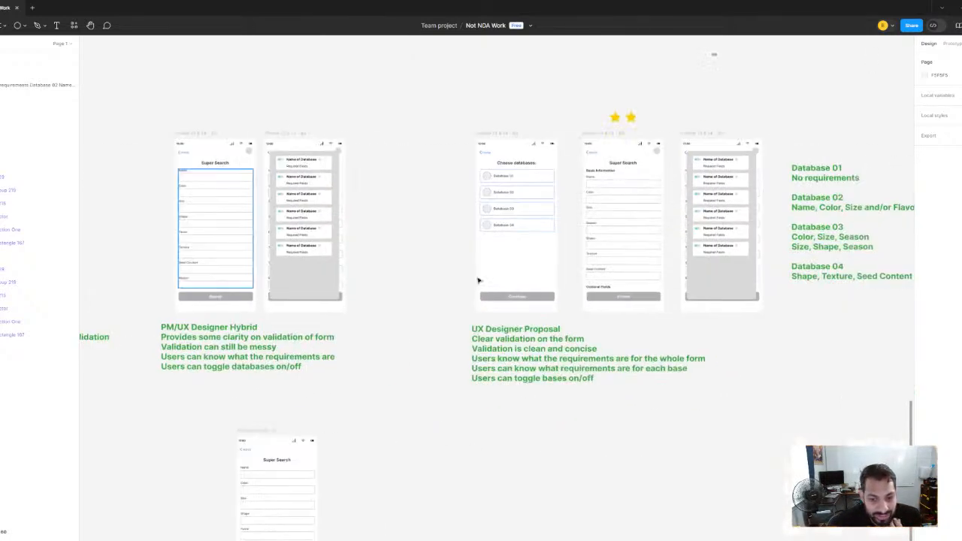
{"action": "scroll", "coordinate": [256, 278], "scroll_direction": "left", "scroll_amount": 15}
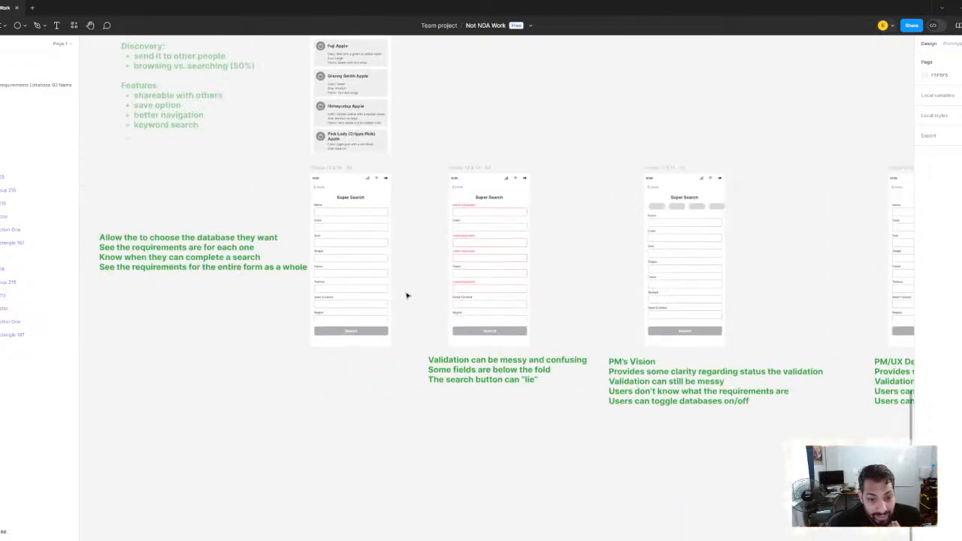
{"action": "scroll", "coordinate": [306, 295], "scroll_direction": "left", "scroll_amount": 5}
{"action": "scroll", "coordinate": [304, 295], "scroll_direction": "up", "scroll_amount": 2}
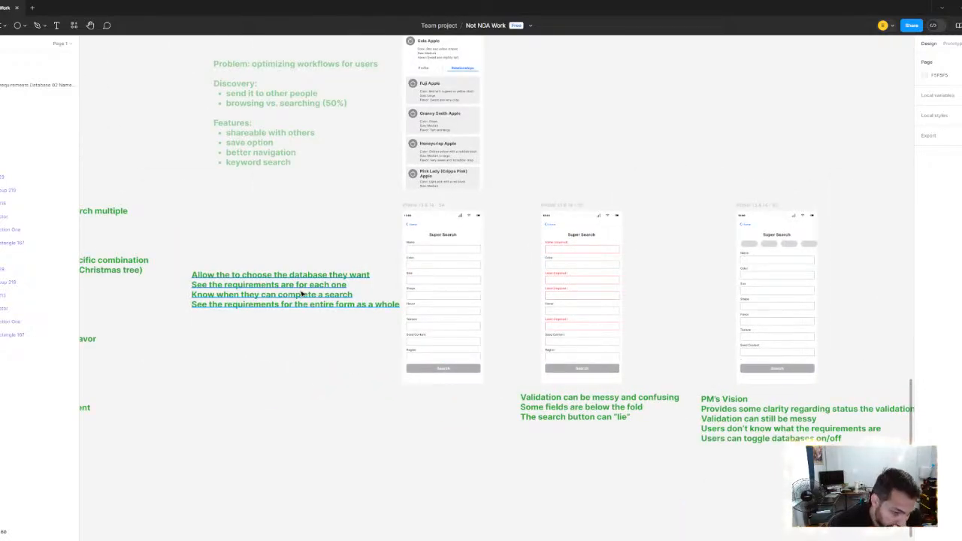
{"action": "scroll", "coordinate": [248, 285], "scroll_direction": "up", "scroll_amount": 2}
{"action": "scroll", "coordinate": [247, 285], "scroll_direction": "right", "scroll_amount": 1}
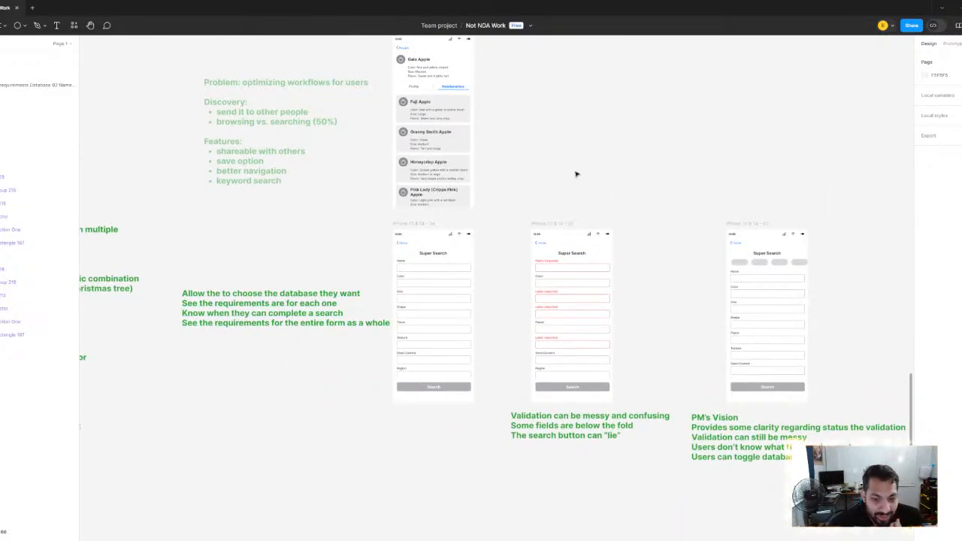
Examine the UX Improvements problems from long forms to workflow optimization, along with their User/Prototype Testing screens and the mid-fidelity user flow
{"action": "scroll", "coordinate": [526, 263], "scroll_direction": "up", "scroll_amount": 5}
{"action": "scroll", "coordinate": [526, 263], "scroll_direction": "right", "scroll_amount": 1}
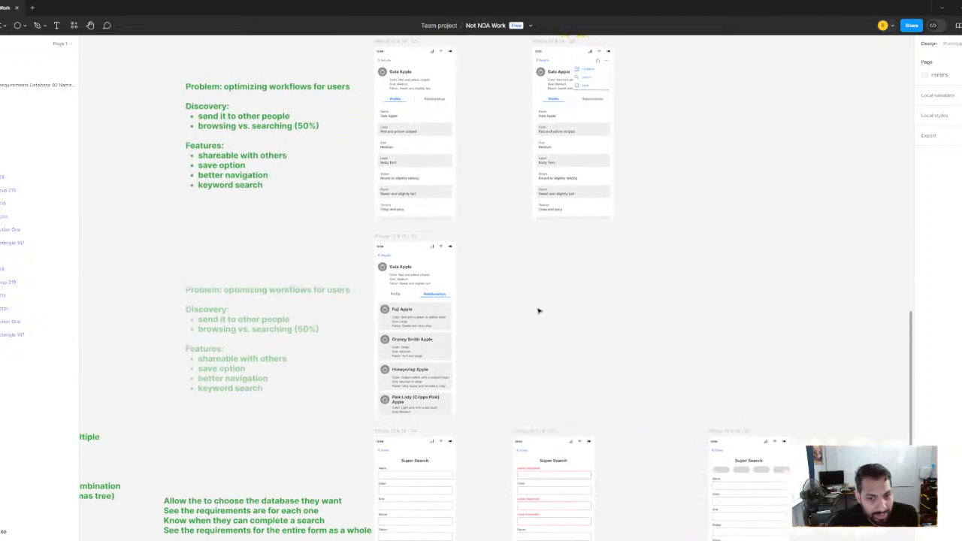
{"action": "scroll", "coordinate": [522, 278], "scroll_direction": "down", "scroll_amount": 5}
{"action": "scroll", "coordinate": [498, 393], "scroll_direction": "up", "scroll_amount": 1}
{"action": "scroll", "coordinate": [429, 253], "scroll_direction": "up", "scroll_amount": 5}
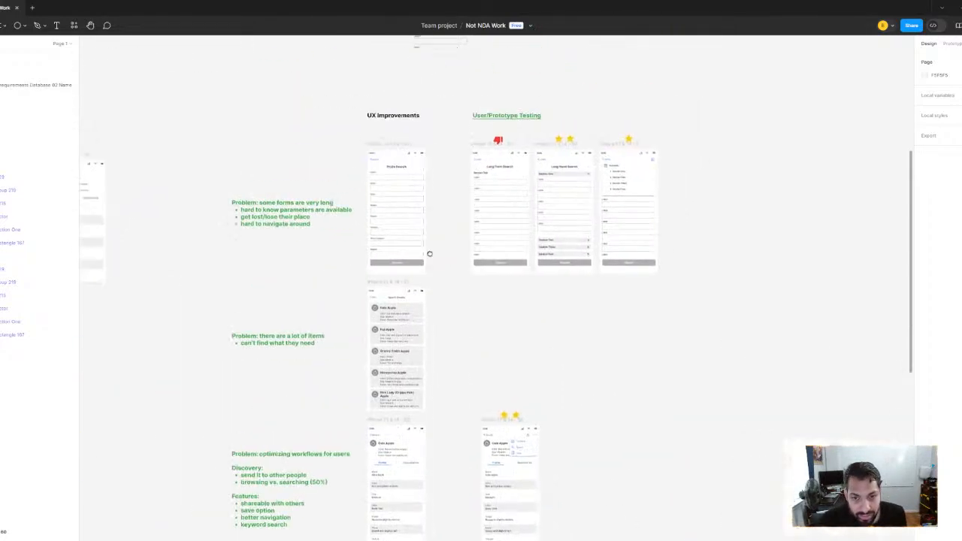
{"action": "scroll", "coordinate": [482, 209], "scroll_direction": "down", "scroll_amount": 5}
{"action": "scroll", "coordinate": [427, 196], "scroll_direction": "left", "scroll_amount": 4}
{"action": "scroll", "coordinate": [427, 195], "scroll_direction": "up", "scroll_amount": 1}
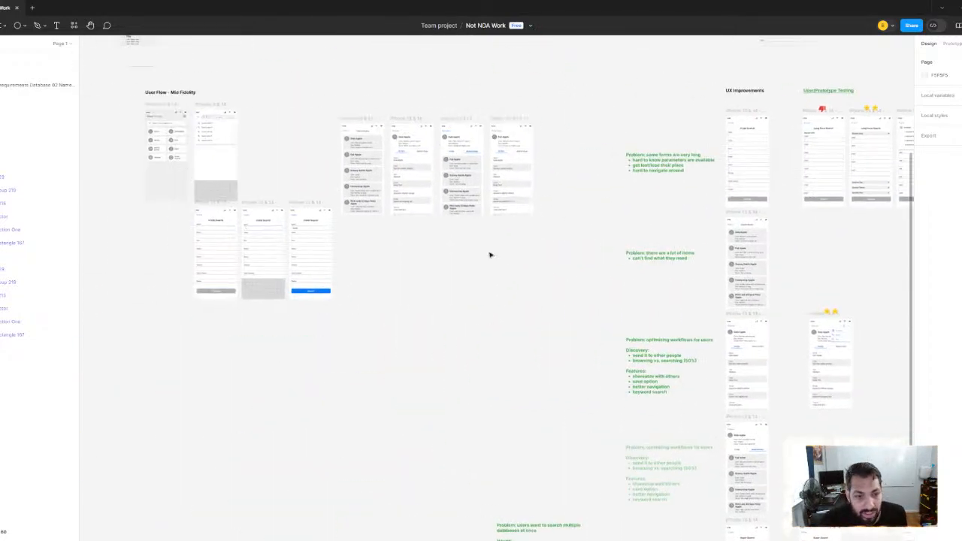
{"action": "scroll", "coordinate": [428, 323], "scroll_direction": "down", "scroll_amount": 5}
{"action": "scroll", "coordinate": [428, 323], "scroll_direction": "right", "scroll_amount": 5}
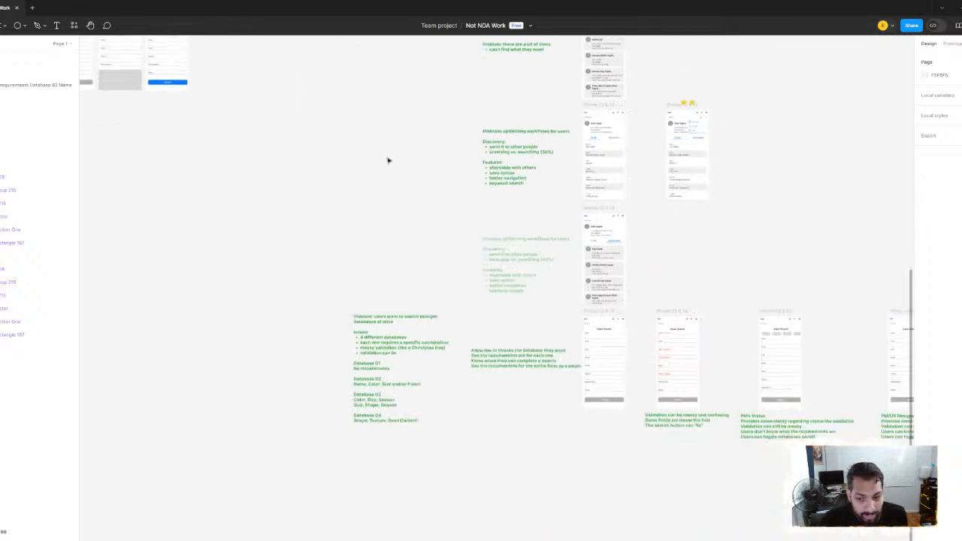
{"action": "scroll", "coordinate": [466, 353], "scroll_direction": "up", "scroll_amount": 2}
{"action": "scroll", "coordinate": [465, 353], "scroll_direction": "left", "scroll_amount": 1}
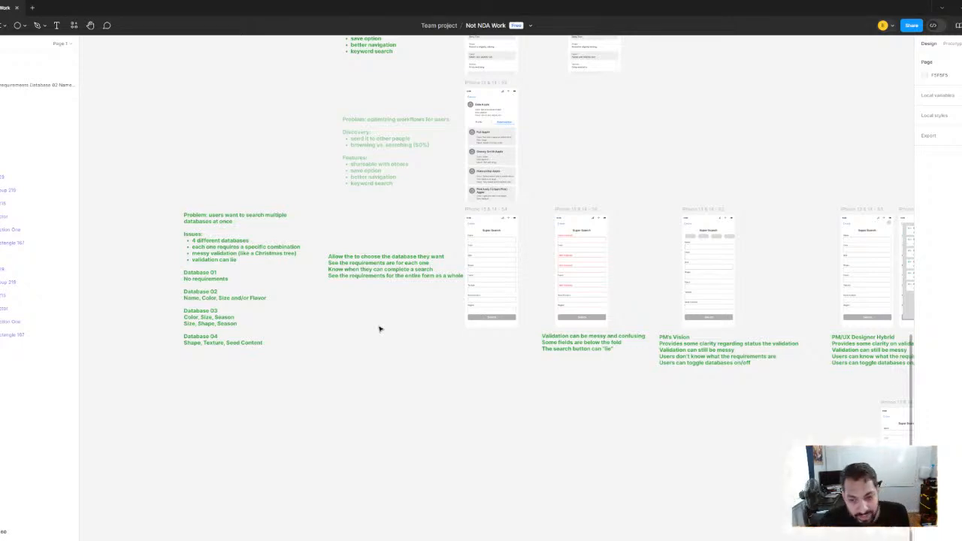
{"action": "scroll", "coordinate": [380, 328], "scroll_direction": "down", "scroll_amount": 3}
{"action": "scroll", "coordinate": [414, 350], "scroll_direction": "up", "scroll_amount": 5}
{"action": "scroll", "coordinate": [457, 296], "scroll_direction": "up", "scroll_amount": 5}
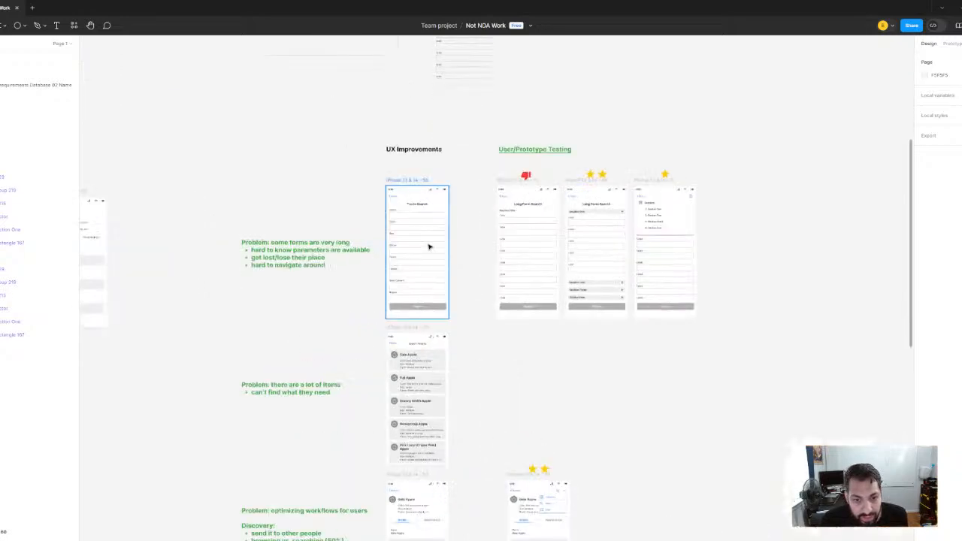
{"action": "scroll", "coordinate": [217, 165], "scroll_direction": "down", "scroll_amount": 2}
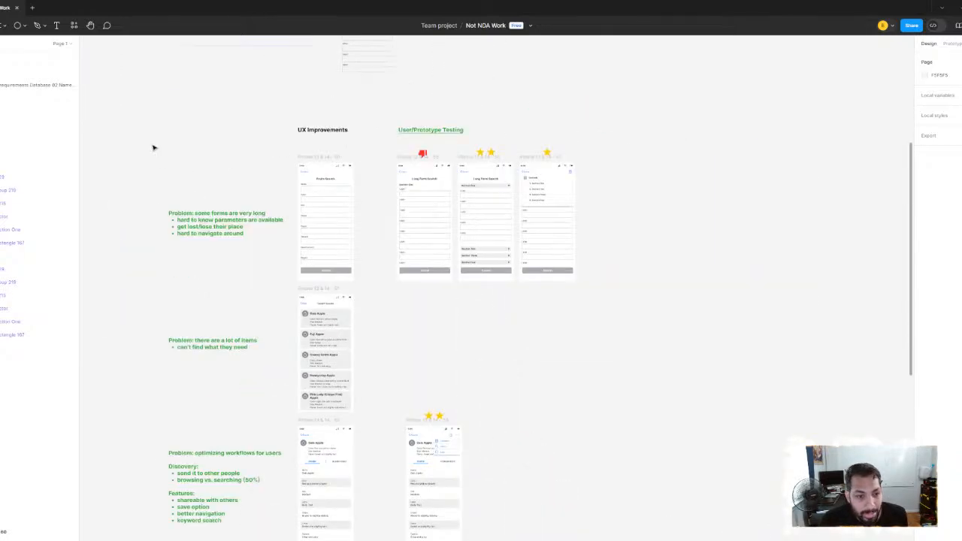
{"action": "left_click_drag", "start_coordinate": [151, 144], "coordinate": [612, 285]}
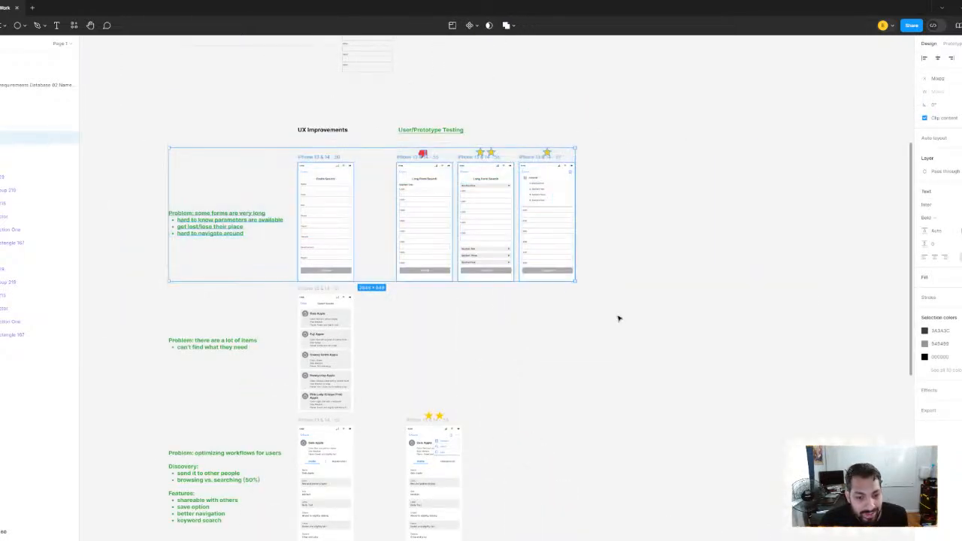
{"action": "left_click", "coordinate": [619, 318]}
Delete the stray Super Search screen below the PM/UX Designer Hybrid concept
{"action": "scroll", "coordinate": [609, 319], "scroll_direction": "down", "scroll_amount": 10}
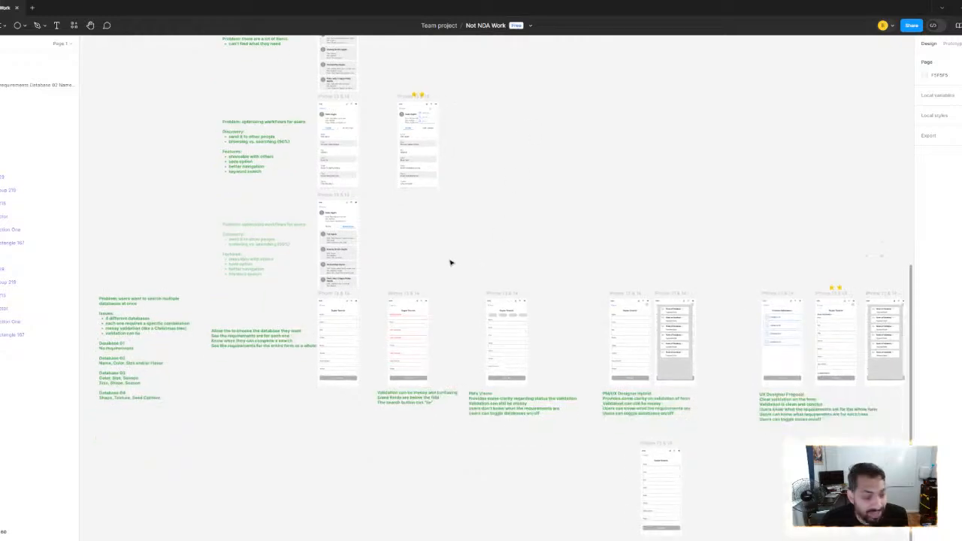
{"action": "scroll", "coordinate": [446, 271], "scroll_direction": "up", "scroll_amount": 6}
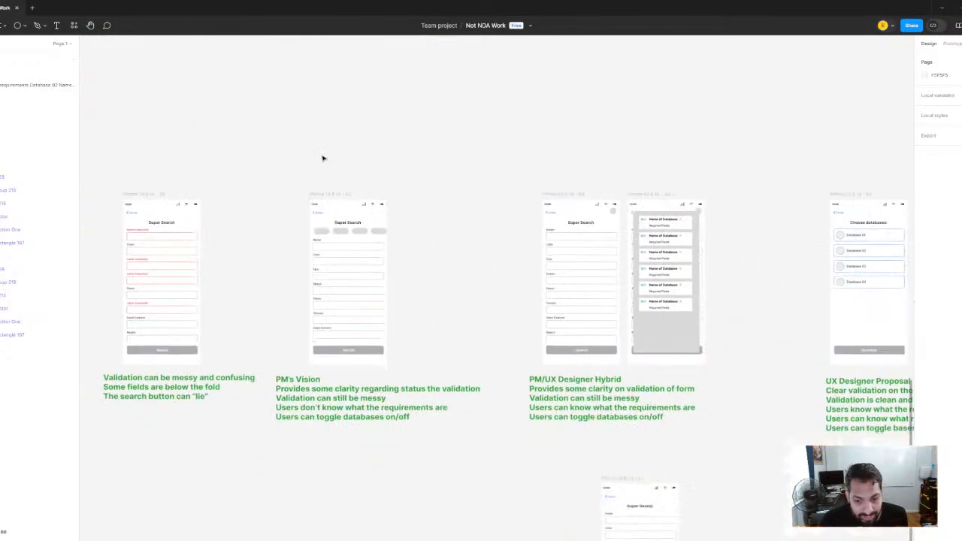
{"action": "scroll", "coordinate": [399, 189], "scroll_direction": "down", "scroll_amount": 3}
{"action": "left_click", "coordinate": [429, 378]}
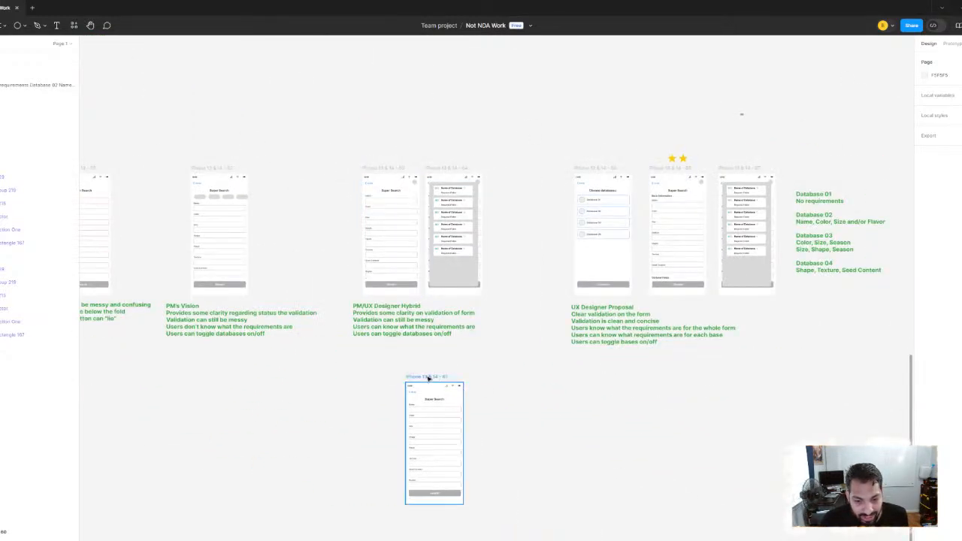
{"action": "key", "text": "Delete"}
Survey the board from the mid-fidelity flows to the long-form improvements row and the Super Search concepts
{"action": "scroll", "coordinate": [574, 425], "scroll_direction": "left", "scroll_amount": 8}
{"action": "scroll", "coordinate": [573, 426], "scroll_direction": "up", "scroll_amount": 2}
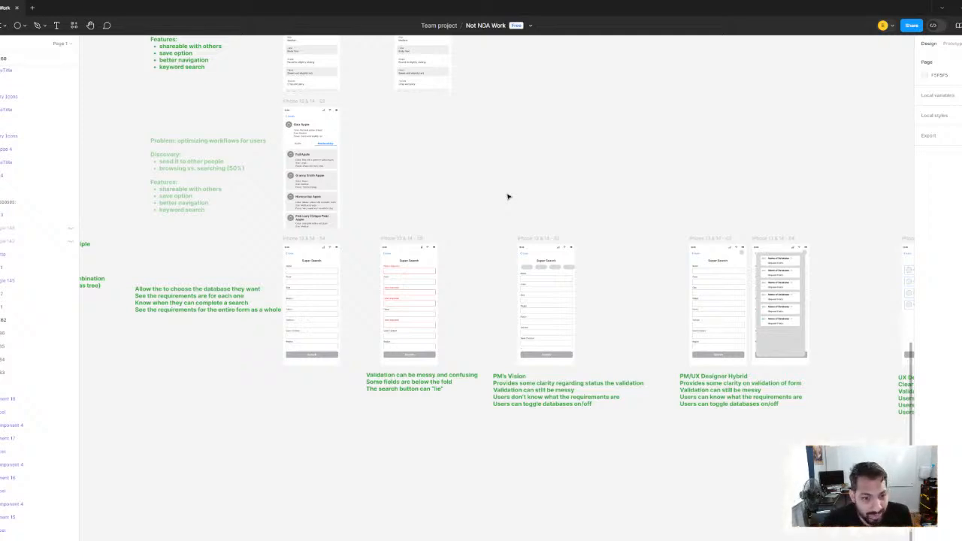
{"action": "scroll", "coordinate": [438, 183], "scroll_direction": "down", "scroll_amount": 4}
{"action": "left_click_drag", "start_coordinate": [268, 118], "coordinate": [553, 316]}
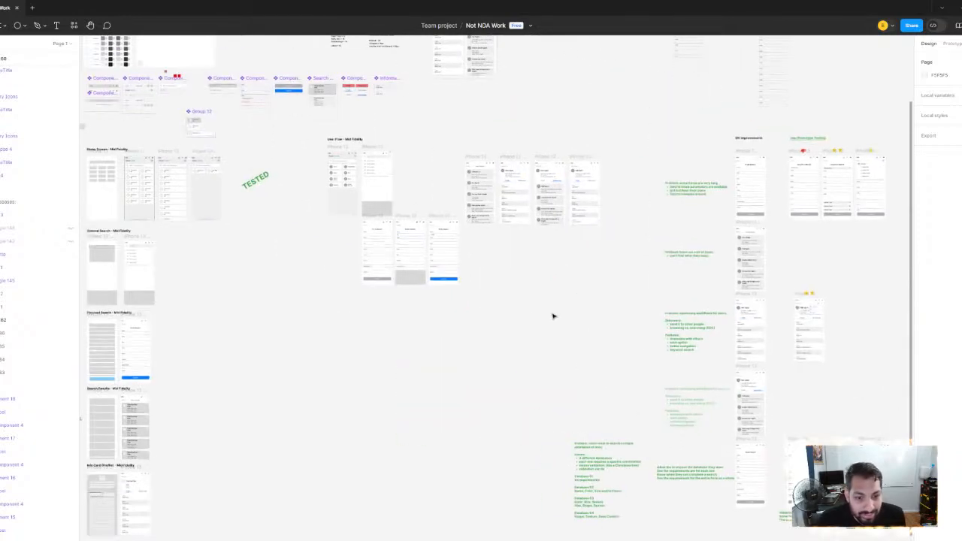
{"action": "left_click_drag", "start_coordinate": [439, 300], "coordinate": [588, 388]}
{"action": "scroll", "coordinate": [384, 365], "scroll_direction": "up", "scroll_amount": 3}
{"action": "scroll", "coordinate": [618, 275], "scroll_direction": "right", "scroll_amount": 2}
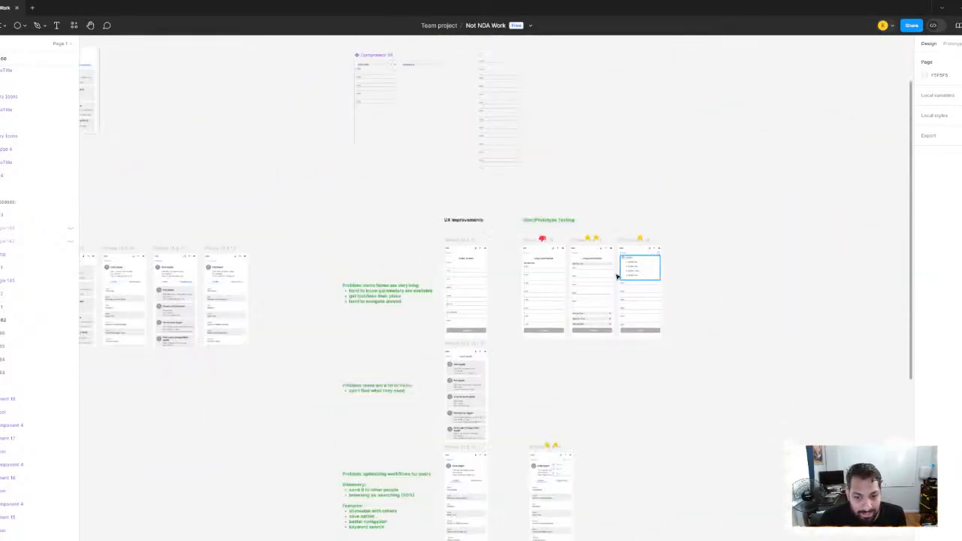
{"action": "scroll", "coordinate": [483, 282], "scroll_direction": "up", "scroll_amount": 2}
{"action": "scroll", "coordinate": [483, 282], "scroll_direction": "right", "scroll_amount": 2}
{"action": "left_click_drag", "start_coordinate": [200, 142], "coordinate": [816, 335]}
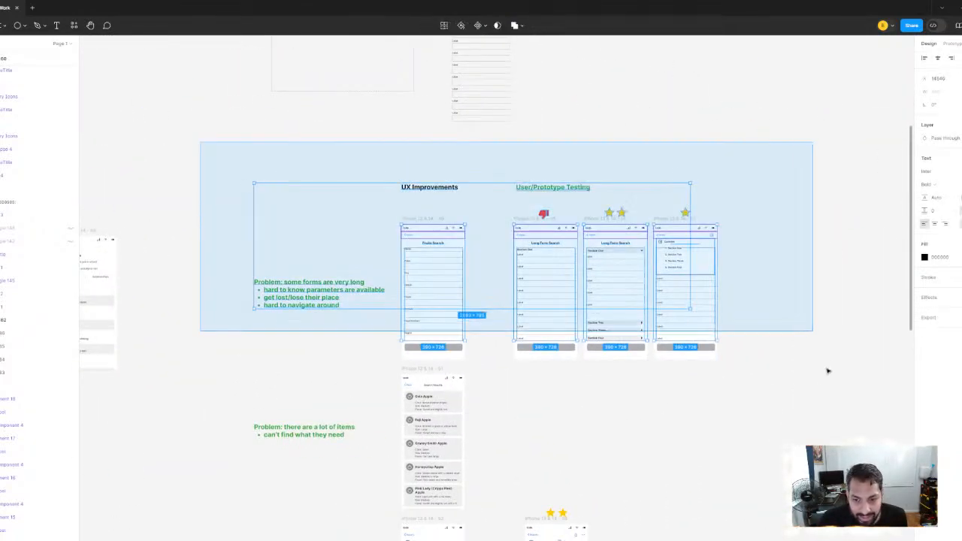
{"action": "left_click_drag", "start_coordinate": [820, 387], "coordinate": [819, 380]}
{"action": "left_click", "coordinate": [877, 367]}
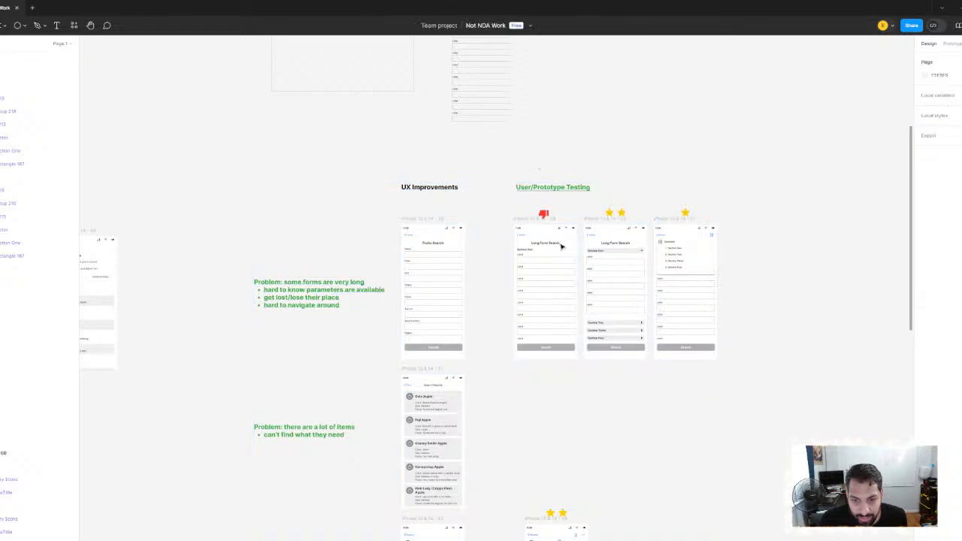
{"action": "scroll", "coordinate": [537, 308], "scroll_direction": "down", "scroll_amount": 2}
{"action": "scroll", "coordinate": [543, 335], "scroll_direction": "down", "scroll_amount": 10}
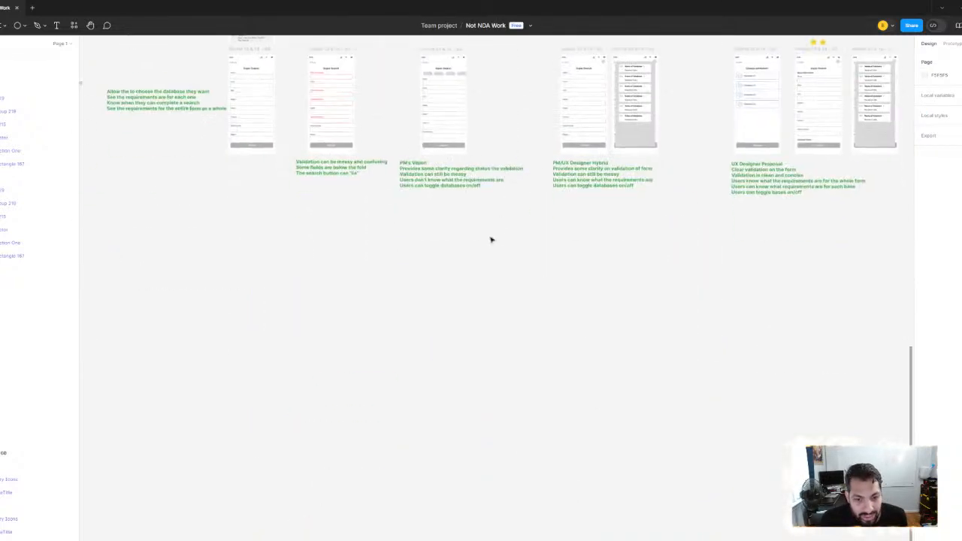
{"action": "scroll", "coordinate": [492, 240], "scroll_direction": "up", "scroll_amount": 2}
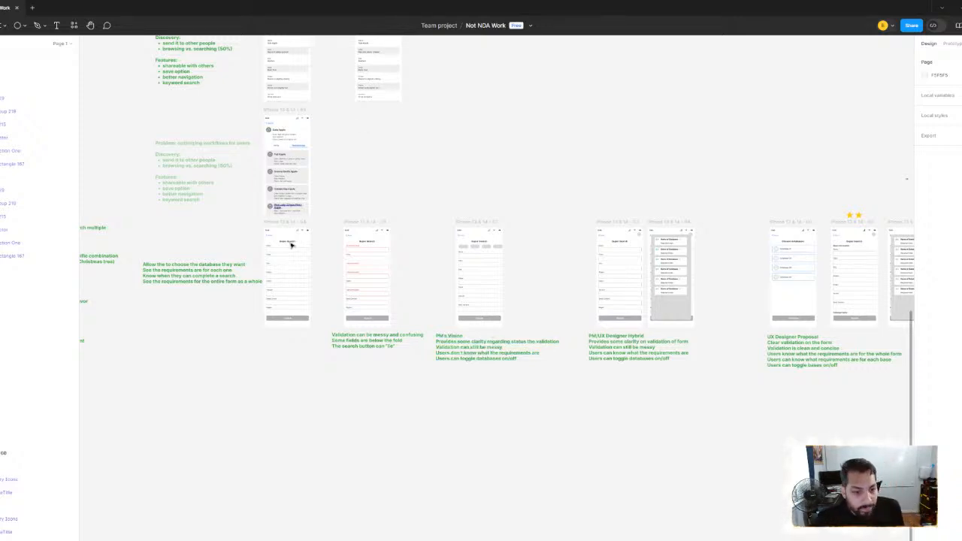
Check the UX Designer Proposal screens and database requirements against the user needs listed before the first Super Search form
{"action": "scroll", "coordinate": [292, 253], "scroll_direction": "up", "scroll_amount": 3}
{"action": "left_click_drag", "start_coordinate": [468, 247], "coordinate": [105, 246]}
{"action": "left_click_drag", "start_coordinate": [554, 249], "coordinate": [213, 233]}
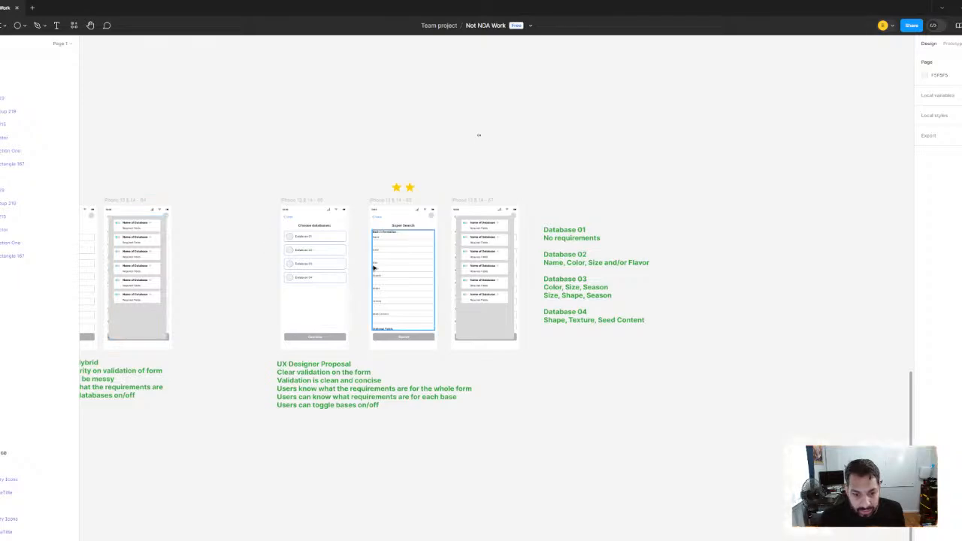
{"action": "left_click_drag", "start_coordinate": [113, 236], "coordinate": [475, 250]}
{"action": "scroll", "coordinate": [451, 250], "scroll_direction": "down", "scroll_amount": 3}
{"action": "left_click_drag", "start_coordinate": [358, 177], "coordinate": [646, 177]}
{"action": "left_click_drag", "start_coordinate": [645, 151], "coordinate": [696, 136]}
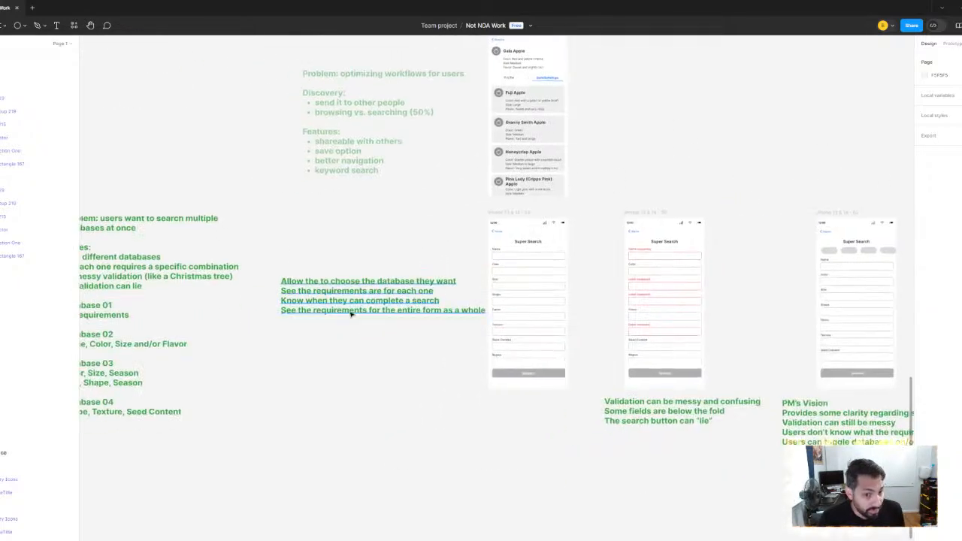
{"action": "left_click_drag", "start_coordinate": [629, 156], "coordinate": [98, 155]}
{"action": "left_click_drag", "start_coordinate": [585, 183], "coordinate": [70, 158]}
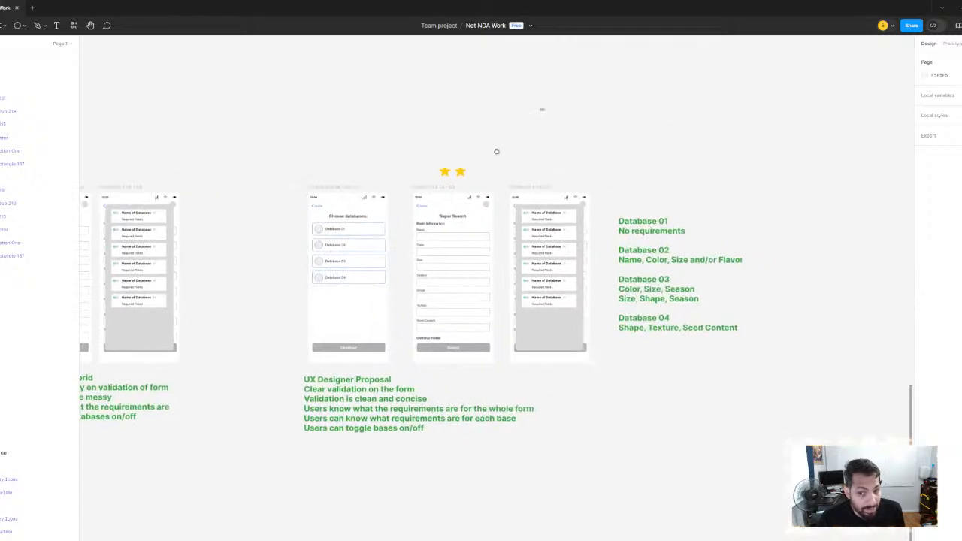
{"action": "scroll", "coordinate": [312, 160], "scroll_direction": "down", "scroll_amount": 2}
{"action": "left_click_drag", "start_coordinate": [316, 160], "coordinate": [759, 201]}
{"action": "left_click_drag", "start_coordinate": [302, 185], "coordinate": [682, 200]}
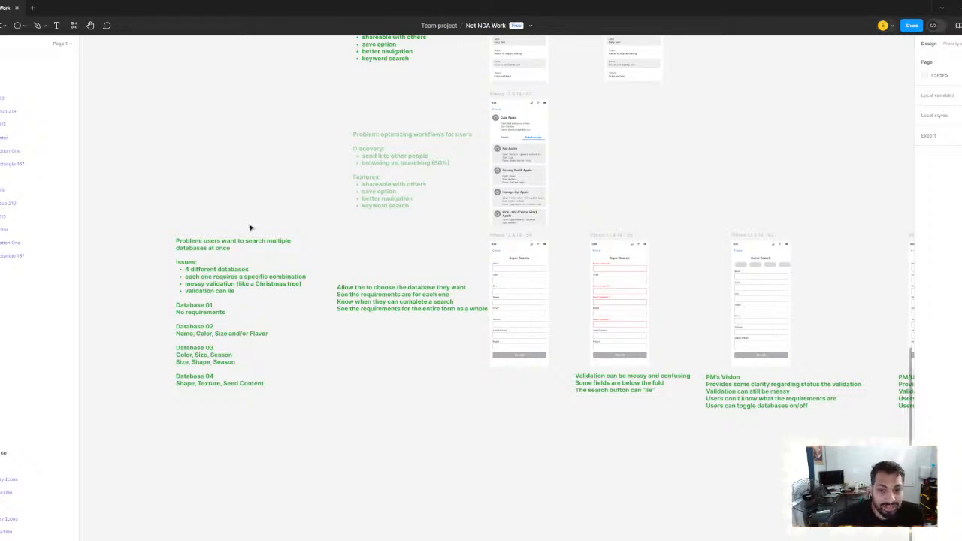
Revisit the long-form problem row with its rated Long Form Search tests and relate it to the Super Search concepts
{"action": "scroll", "coordinate": [451, 139], "scroll_direction": "down", "scroll_amount": 5}
{"action": "scroll", "coordinate": [438, 218], "scroll_direction": "up", "scroll_amount": 4}
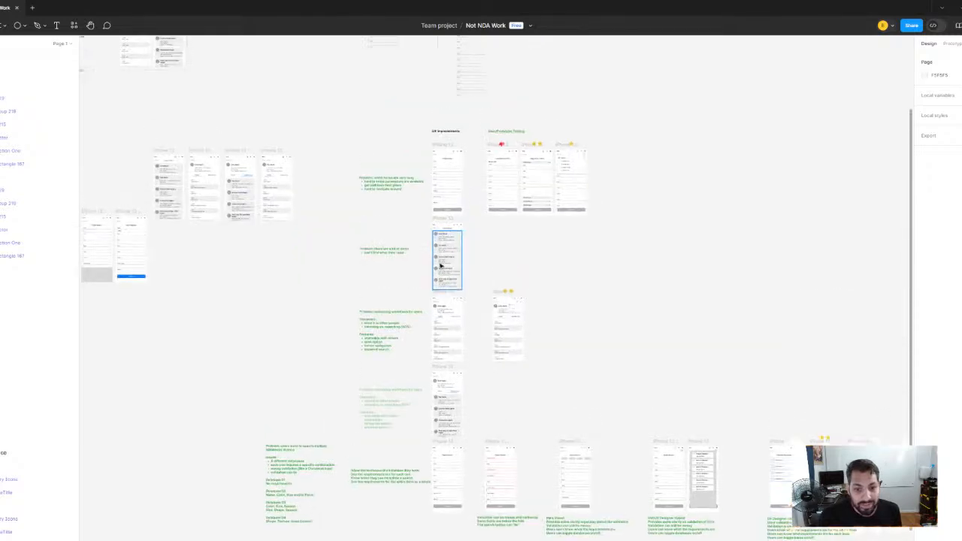
{"action": "scroll", "coordinate": [395, 180], "scroll_direction": "up", "scroll_amount": 5}
{"action": "scroll", "coordinate": [472, 248], "scroll_direction": "down", "scroll_amount": 6}
{"action": "scroll", "coordinate": [478, 226], "scroll_direction": "up", "scroll_amount": 5}
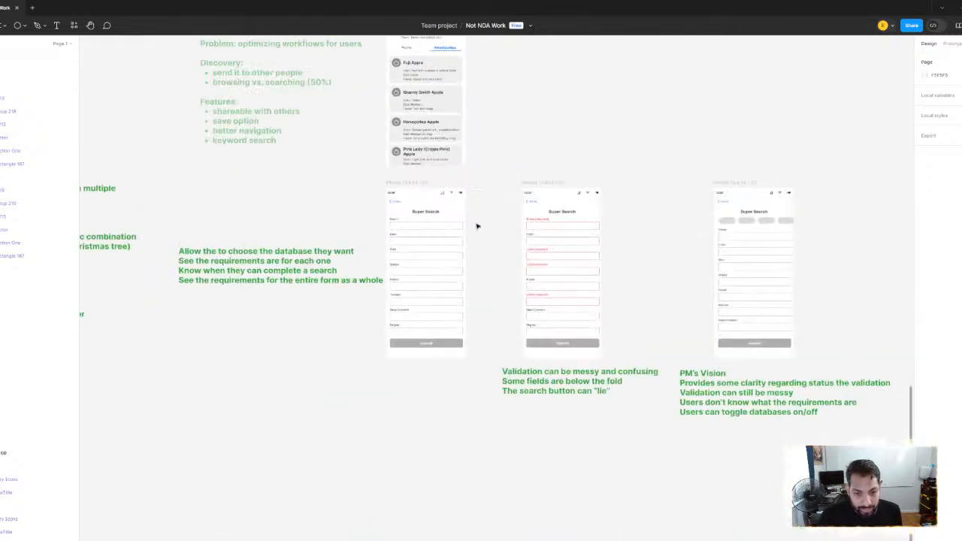
{"action": "scroll", "coordinate": [539, 95], "scroll_direction": "down", "scroll_amount": 5}
{"action": "scroll", "coordinate": [434, 131], "scroll_direction": "down", "scroll_amount": 5}
{"action": "scroll", "coordinate": [423, 229], "scroll_direction": "up", "scroll_amount": 5}
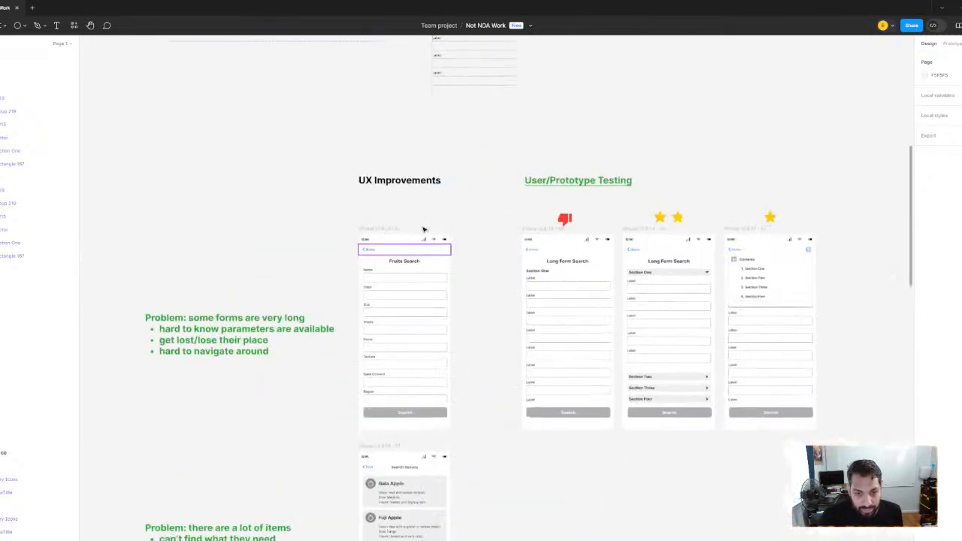
{"action": "scroll", "coordinate": [423, 229], "scroll_direction": "down", "scroll_amount": 2}
{"action": "left_click_drag", "start_coordinate": [270, 147], "coordinate": [804, 380]}
{"action": "left_click", "coordinate": [664, 431]}
{"action": "scroll", "coordinate": [552, 333], "scroll_direction": "down", "scroll_amount": 3}
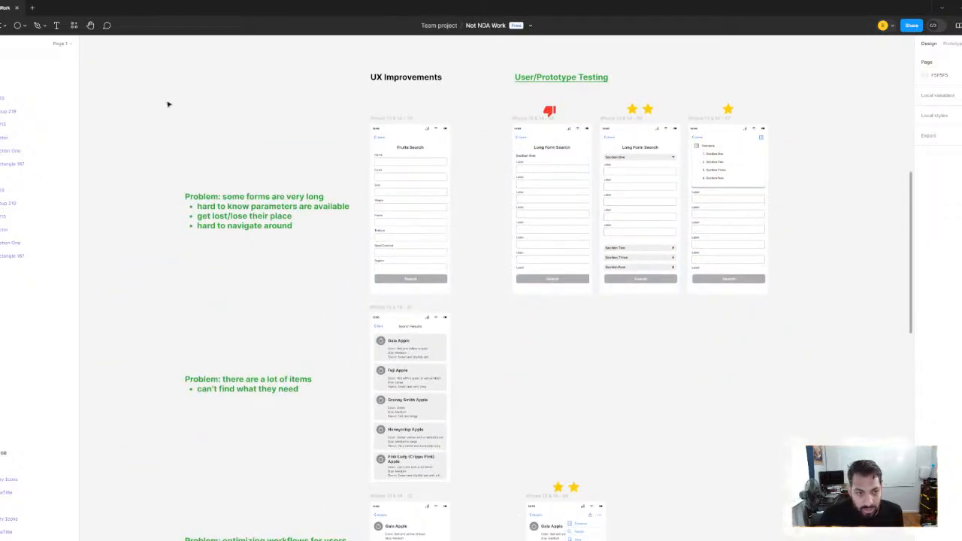
Highlight the long-form problem row with its tested prototypes, and review the item-overload and workflow-optimization problems below it
{"action": "left_click_drag", "start_coordinate": [155, 97], "coordinate": [798, 305]}
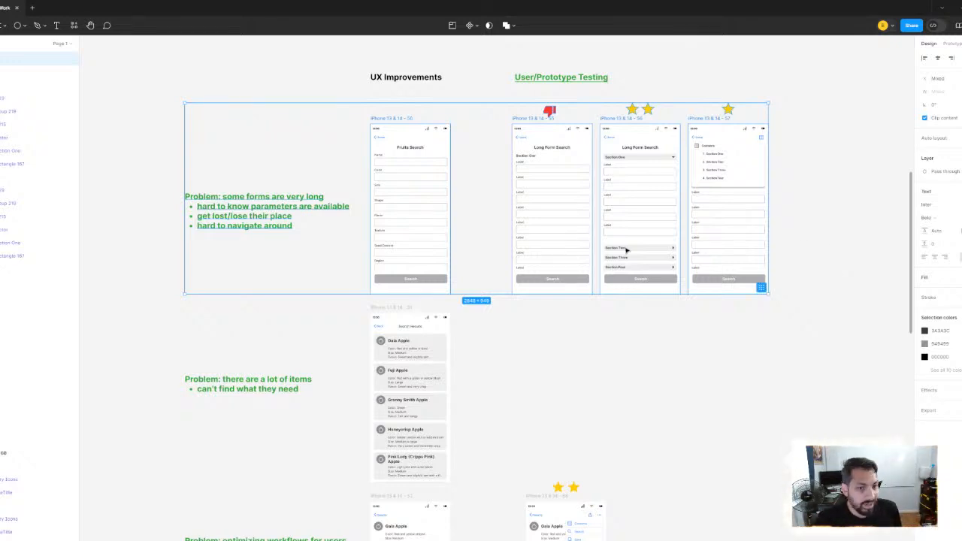
{"action": "left_click", "coordinate": [200, 79]}
{"action": "scroll", "coordinate": [361, 218], "scroll_direction": "down", "scroll_amount": 3}
{"action": "scroll", "coordinate": [402, 254], "scroll_direction": "down", "scroll_amount": 2}
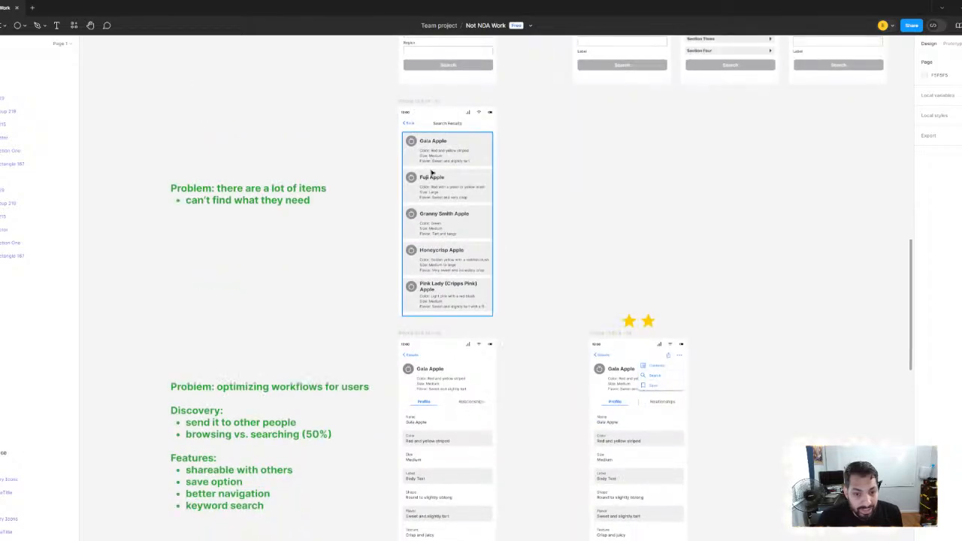
{"action": "scroll", "coordinate": [457, 210], "scroll_direction": "up", "scroll_amount": 3}
{"action": "scroll", "coordinate": [495, 298], "scroll_direction": "down", "scroll_amount": 1}
{"action": "scroll", "coordinate": [495, 298], "scroll_direction": "down", "scroll_amount": 3}
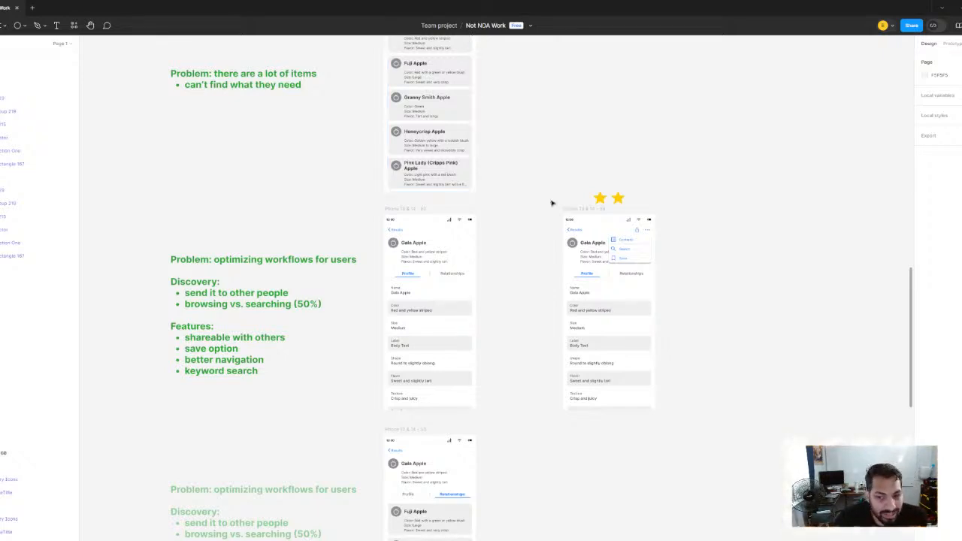
{"action": "scroll", "coordinate": [552, 202], "scroll_direction": "down", "scroll_amount": 2}
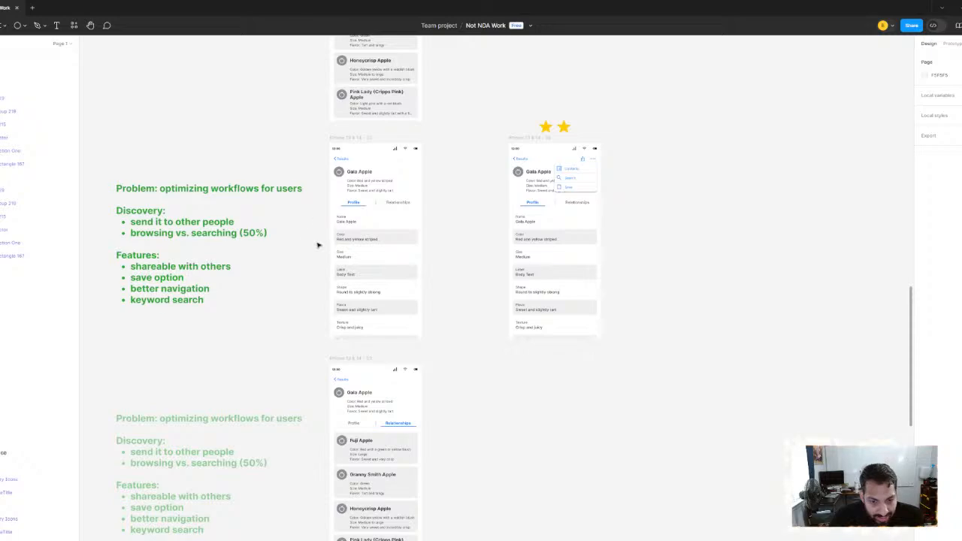
{"action": "scroll", "coordinate": [253, 264], "scroll_direction": "up", "scroll_amount": 4}
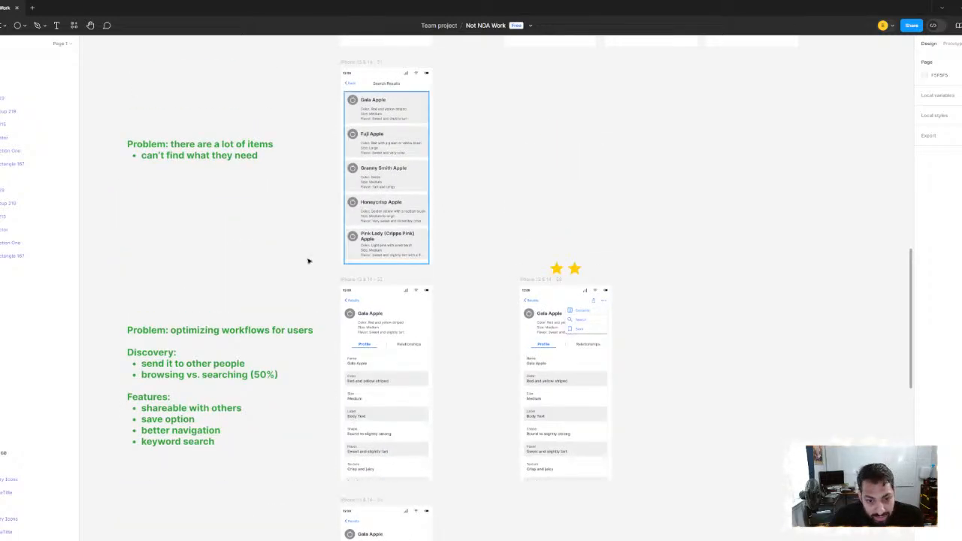
{"action": "left_click_drag", "start_coordinate": [195, 324], "coordinate": [425, 172]}
{"action": "left_click_drag", "start_coordinate": [435, 236], "coordinate": [327, 50]}
{"action": "scroll", "coordinate": [328, 50], "scroll_direction": "down", "scroll_amount": 3}
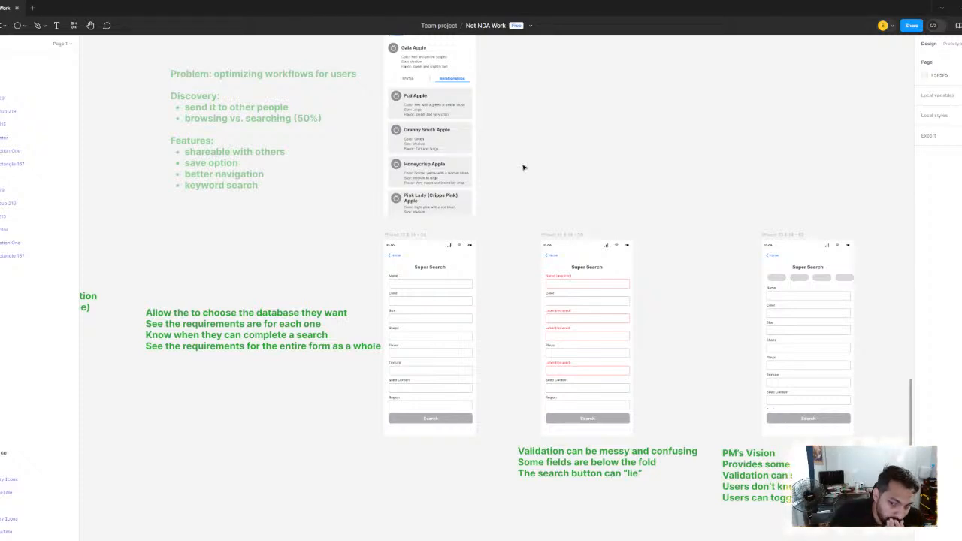
Examine the Super Search row from the first form and validation concept through to the UX Designer Proposal and its database requirements
{"action": "scroll", "coordinate": [351, 161], "scroll_direction": "down", "scroll_amount": 5}
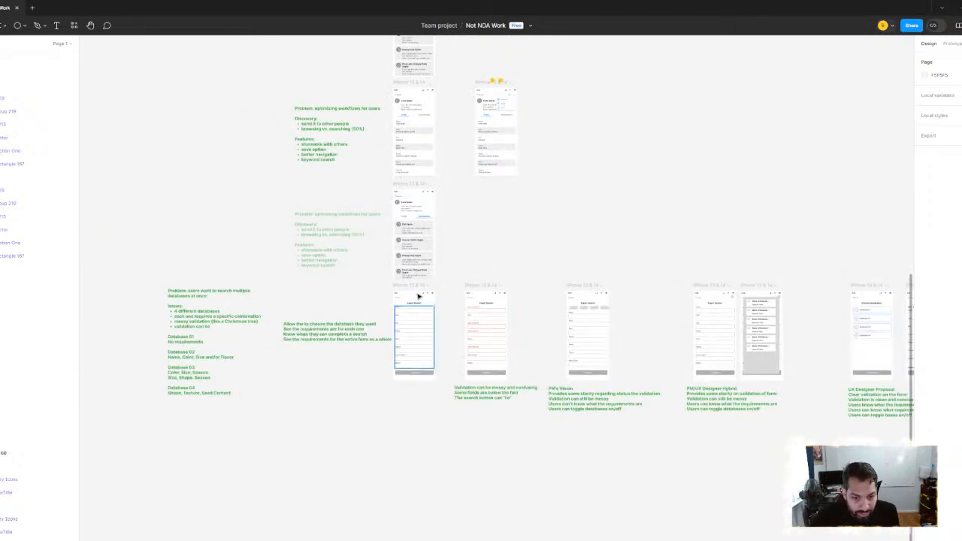
{"action": "scroll", "coordinate": [404, 136], "scroll_direction": "up", "scroll_amount": 5}
{"action": "left_click_drag", "start_coordinate": [361, 269], "coordinate": [453, 156]}
{"action": "scroll", "coordinate": [382, 253], "scroll_direction": "down", "scroll_amount": 3}
{"action": "left_click_drag", "start_coordinate": [739, 365], "coordinate": [434, 197]}
{"action": "scroll", "coordinate": [475, 204], "scroll_direction": "up", "scroll_amount": 1}
{"action": "left_click_drag", "start_coordinate": [782, 197], "coordinate": [438, 210]}
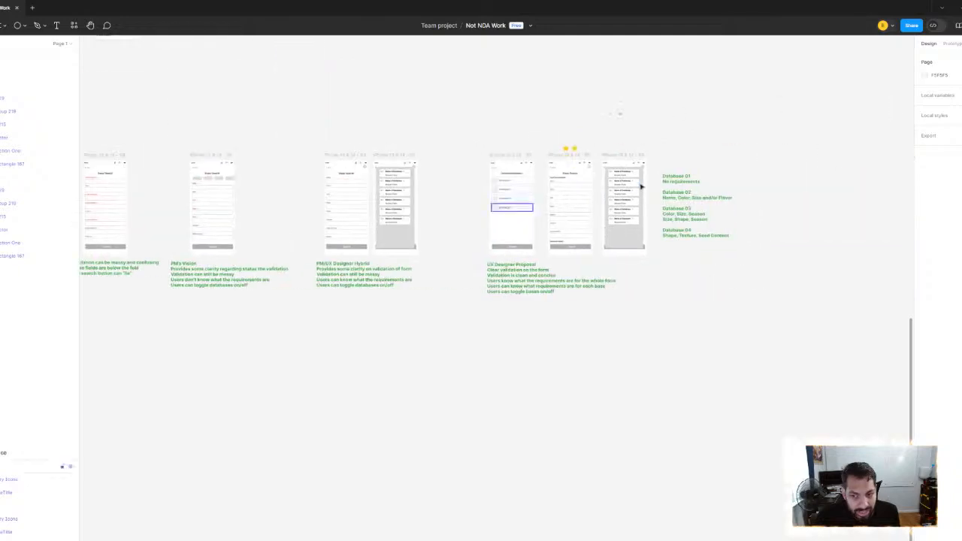
{"action": "scroll", "coordinate": [638, 187], "scroll_direction": "up", "scroll_amount": 2}
{"action": "scroll", "coordinate": [589, 180], "scroll_direction": "down", "scroll_amount": 1}
{"action": "scroll", "coordinate": [437, 168], "scroll_direction": "down", "scroll_amount": 1}
{"action": "left_click_drag", "start_coordinate": [363, 136], "coordinate": [617, 300]}
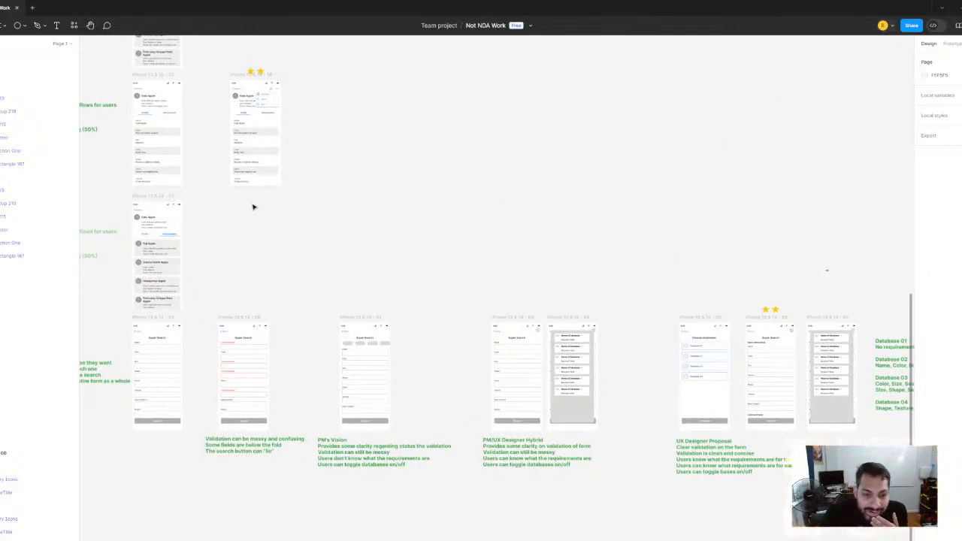
Compare the PM's Vision, PM/UX Designer Hybrid and UX Designer Proposal concepts with the multiple-database search problem and the workflow problem above
{"action": "left_click_drag", "start_coordinate": [260, 205], "coordinate": [493, 239]}
{"action": "left_click_drag", "start_coordinate": [704, 321], "coordinate": [457, 212]}
{"action": "left_click_drag", "start_coordinate": [312, 209], "coordinate": [460, 159]}
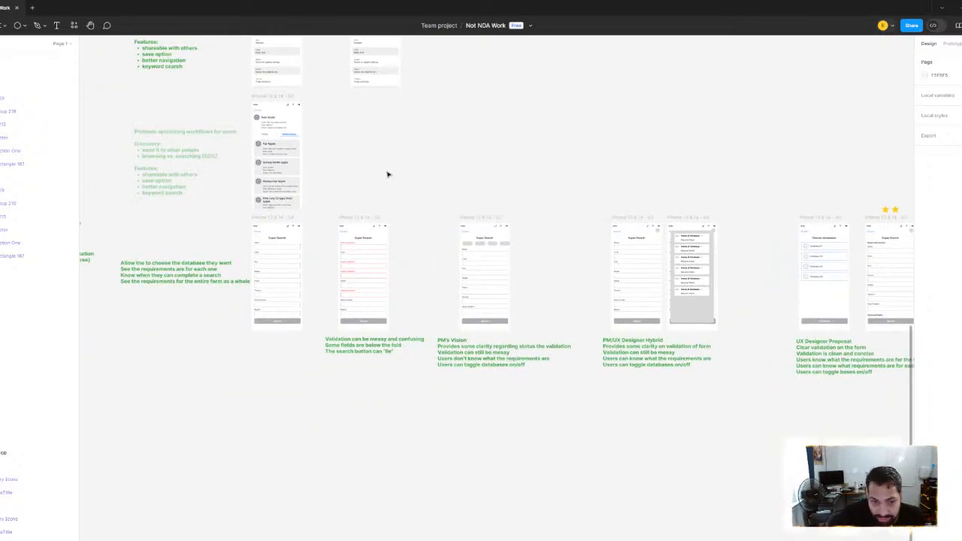
{"action": "left_click_drag", "start_coordinate": [388, 174], "coordinate": [397, 303]}
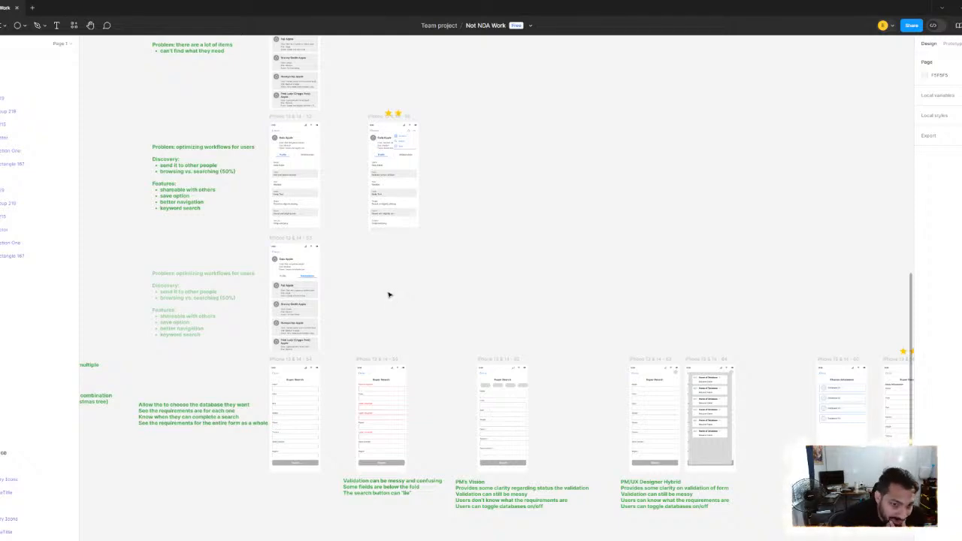
{"action": "left_click_drag", "start_coordinate": [389, 294], "coordinate": [440, 353]}
{"action": "left_click_drag", "start_coordinate": [228, 351], "coordinate": [248, 94]}
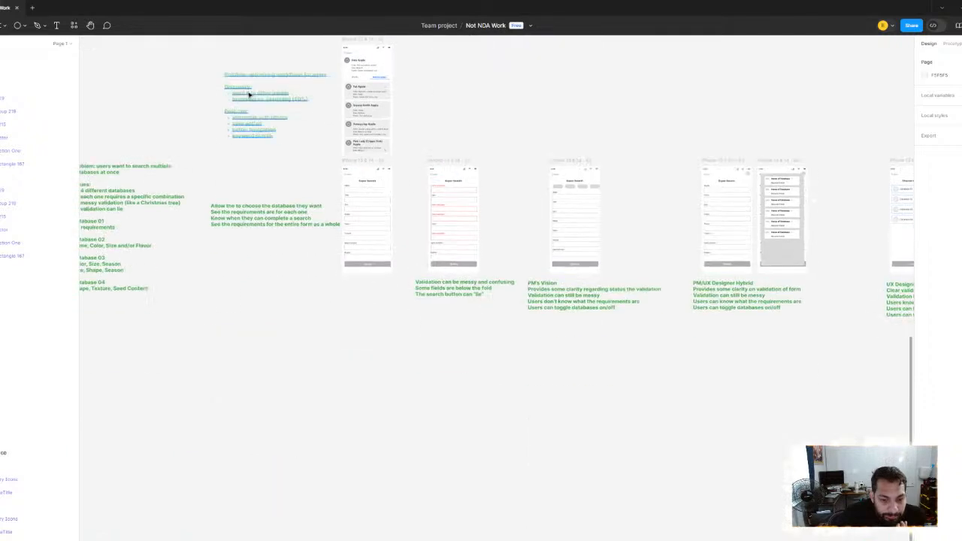
{"action": "left_click_drag", "start_coordinate": [637, 236], "coordinate": [337, 275]}
{"action": "left_click_drag", "start_coordinate": [655, 230], "coordinate": [481, 232]}
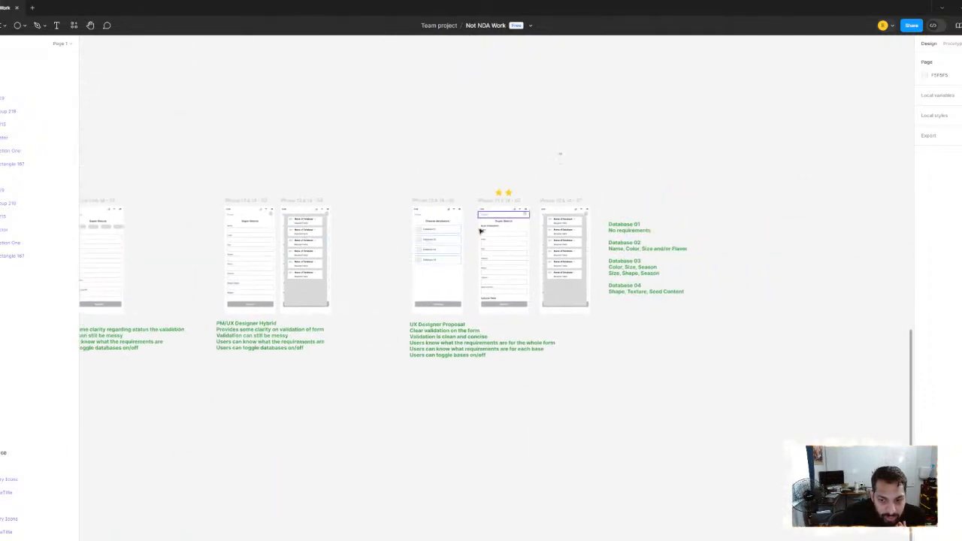
{"action": "left_click_drag", "start_coordinate": [316, 153], "coordinate": [393, 175]}
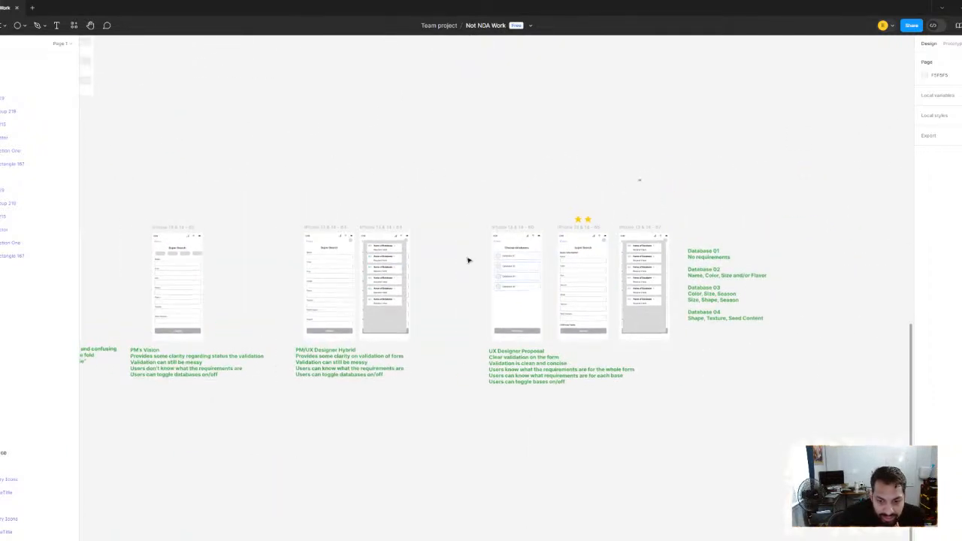
{"action": "scroll", "coordinate": [344, 260], "scroll_direction": "left", "scroll_amount": 10}
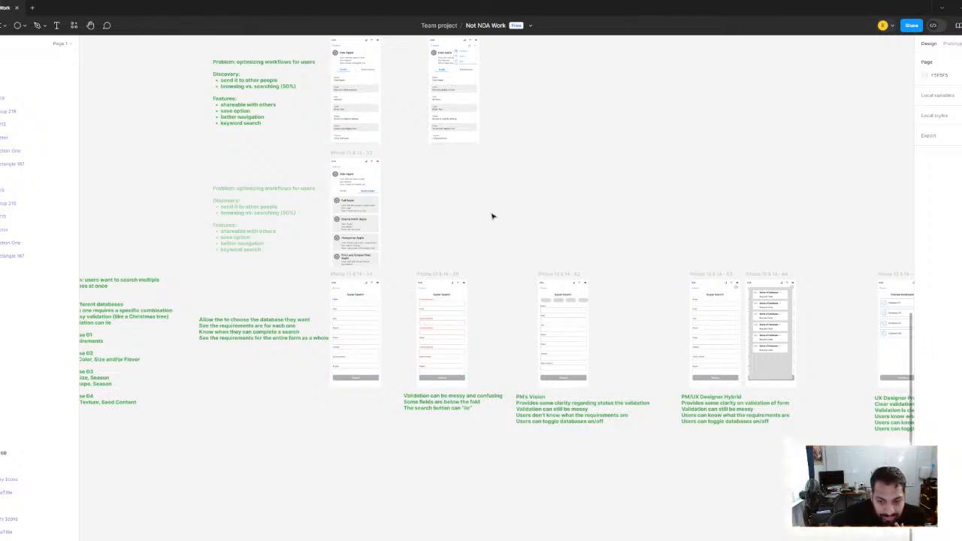
{"action": "scroll", "coordinate": [429, 225], "scroll_direction": "up", "scroll_amount": 3}
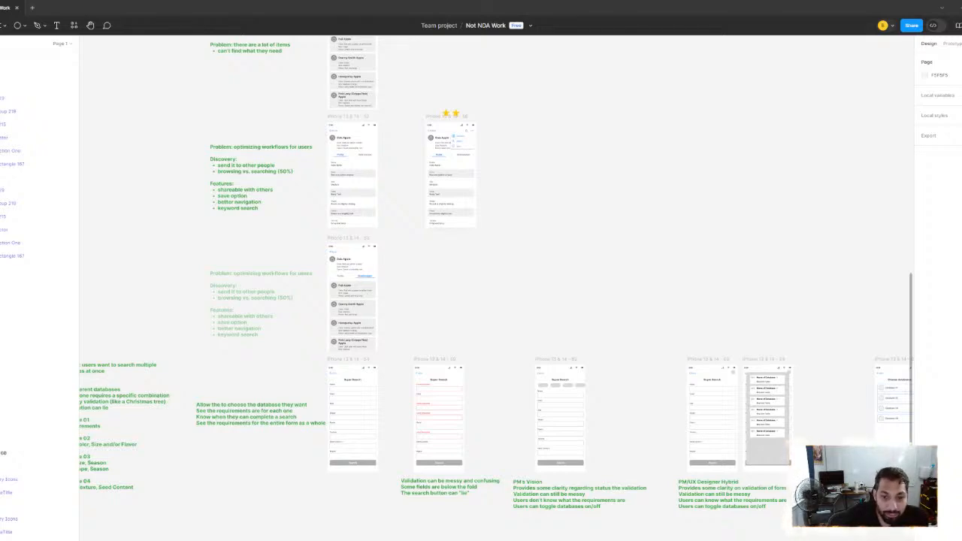
Survey the whole board from the component library and mid-fidelity screens to the Super Search concepts and the UX Improvements rows
{"action": "scroll", "coordinate": [393, 279], "scroll_direction": "down", "scroll_amount": 10}
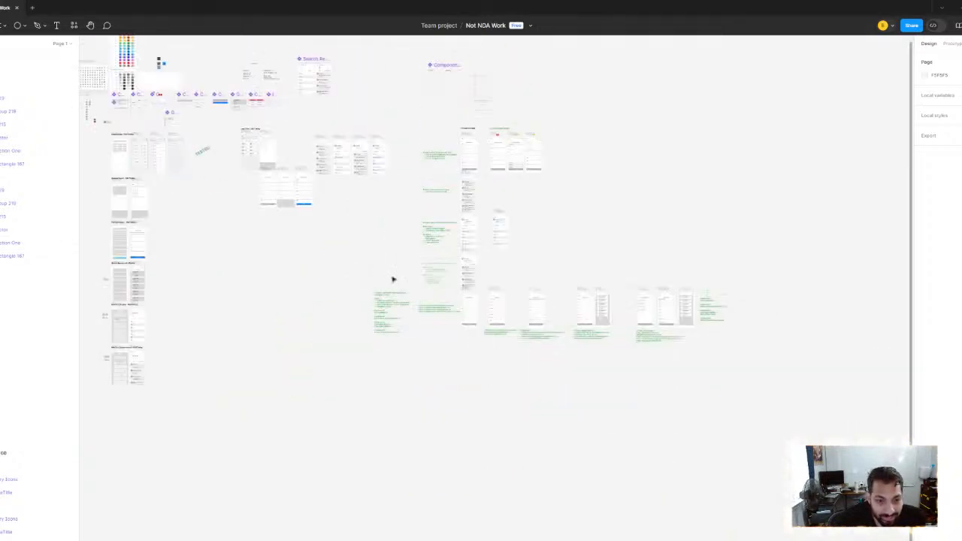
{"action": "scroll", "coordinate": [315, 235], "scroll_direction": "up", "scroll_amount": 3}
{"action": "left_click_drag", "start_coordinate": [182, 306], "coordinate": [182, 254]}
{"action": "scroll", "coordinate": [531, 199], "scroll_direction": "up", "scroll_amount": 6}
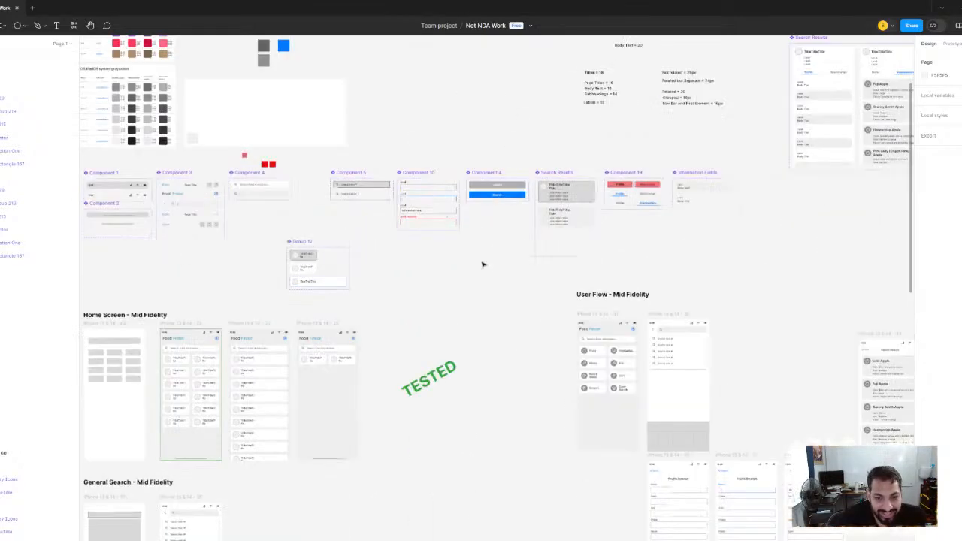
{"action": "scroll", "coordinate": [472, 281], "scroll_direction": "right", "scroll_amount": 8}
{"action": "scroll", "coordinate": [472, 281], "scroll_direction": "down", "scroll_amount": 3}
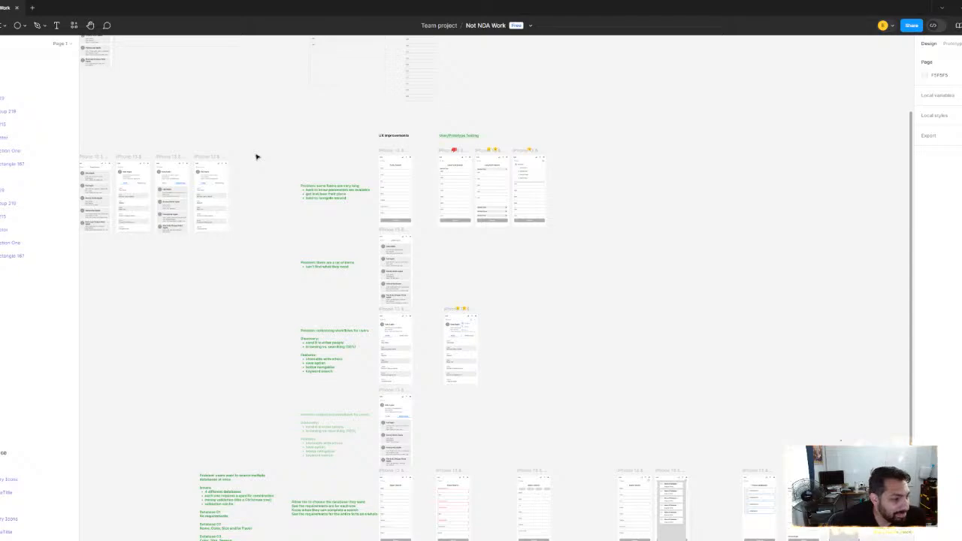
{"action": "scroll", "coordinate": [296, 221], "scroll_direction": "down", "scroll_amount": 4}
{"action": "scroll", "coordinate": [376, 269], "scroll_direction": "up", "scroll_amount": 5}
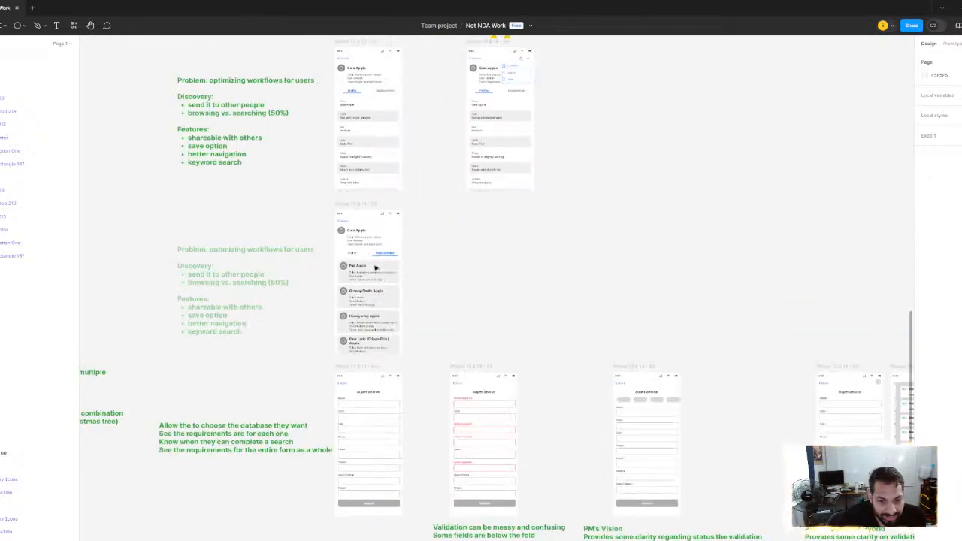
{"action": "scroll", "coordinate": [400, 273], "scroll_direction": "down", "scroll_amount": 3}
{"action": "left_click_drag", "start_coordinate": [442, 276], "coordinate": [303, 177]}
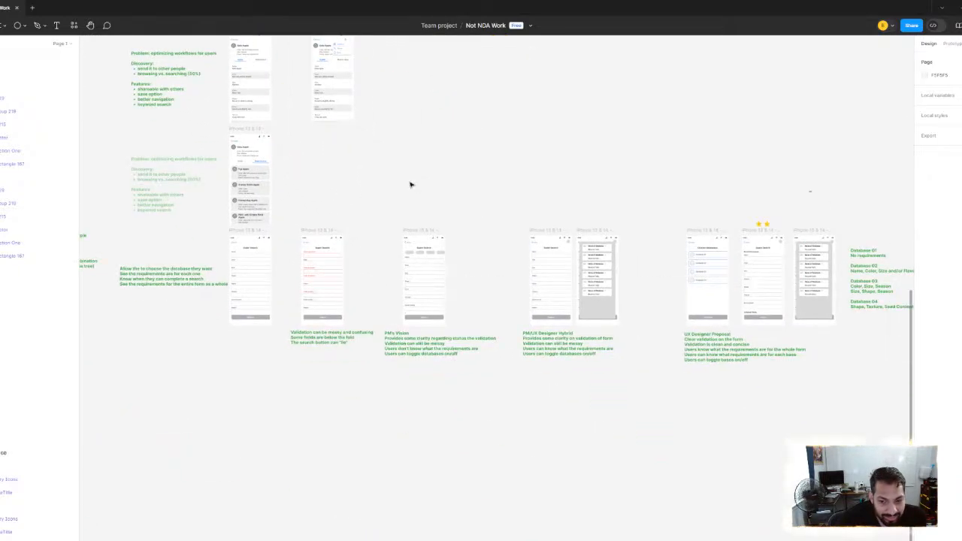
{"action": "scroll", "coordinate": [330, 210], "scroll_direction": "up", "scroll_amount": 5}
{"action": "scroll", "coordinate": [316, 243], "scroll_direction": "up", "scroll_amount": 3}
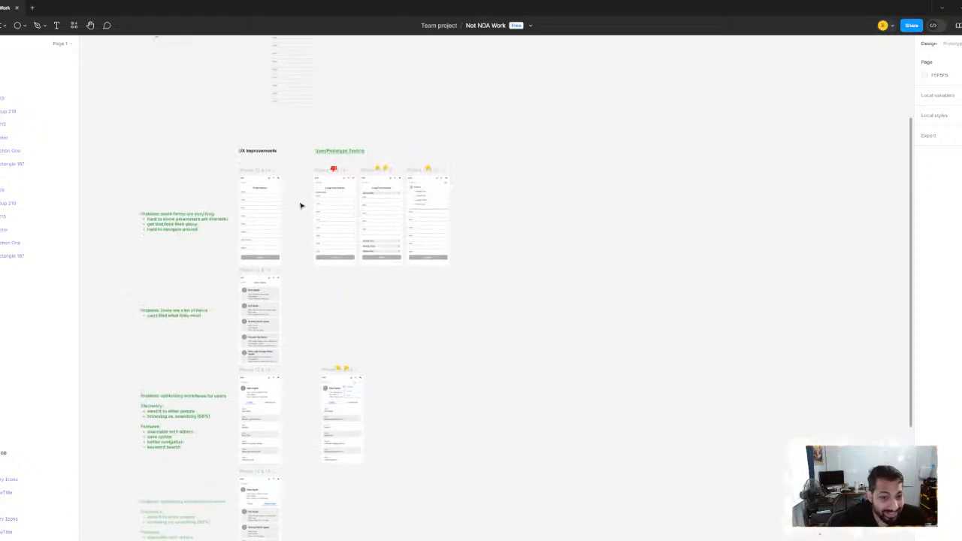